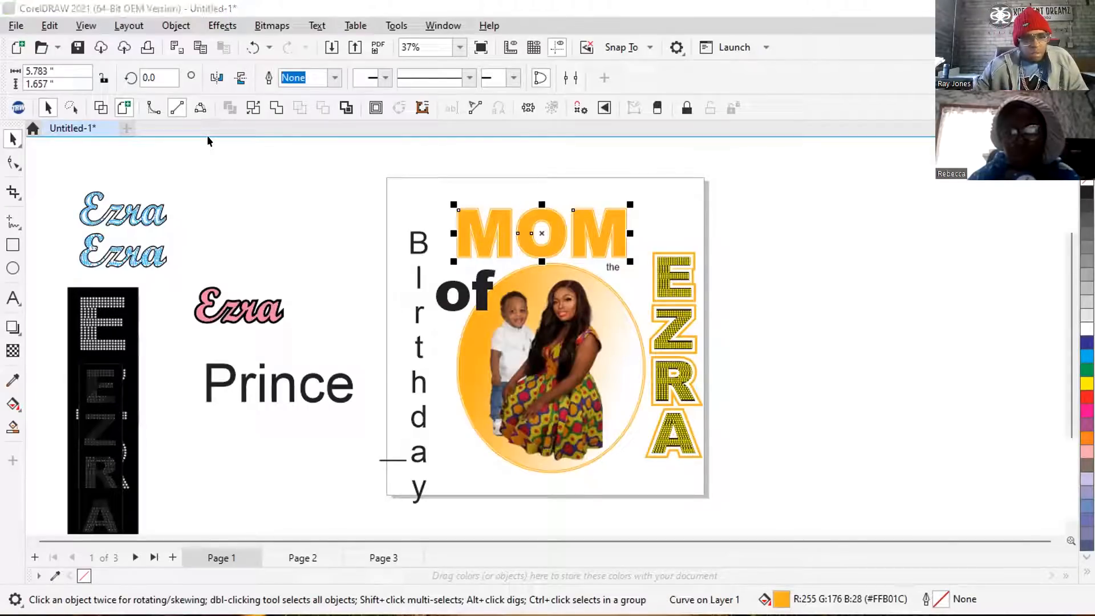
Examine the nested contours of the MOM lettering in wireframe view and restore the full-colour display.
left_click(274, 105)
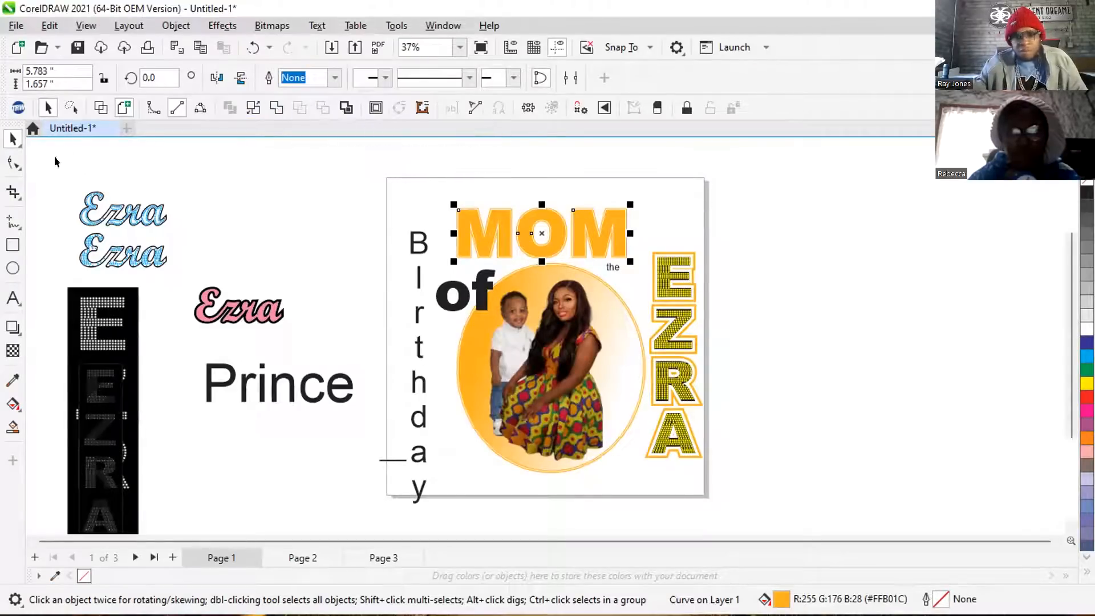
left_click(98, 102)
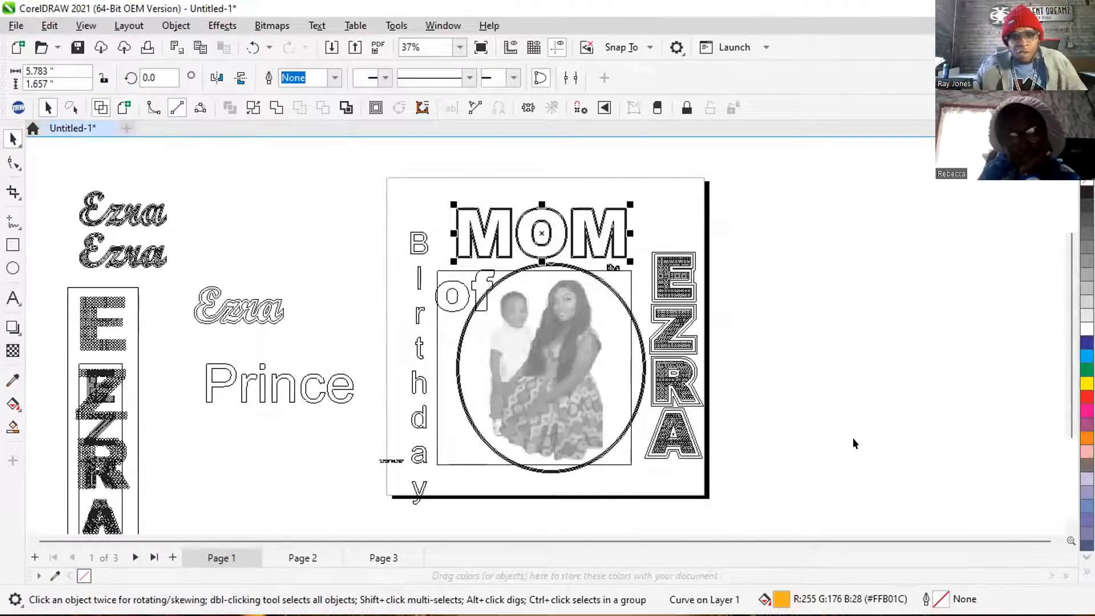
scroll(502, 207, "up", 3)
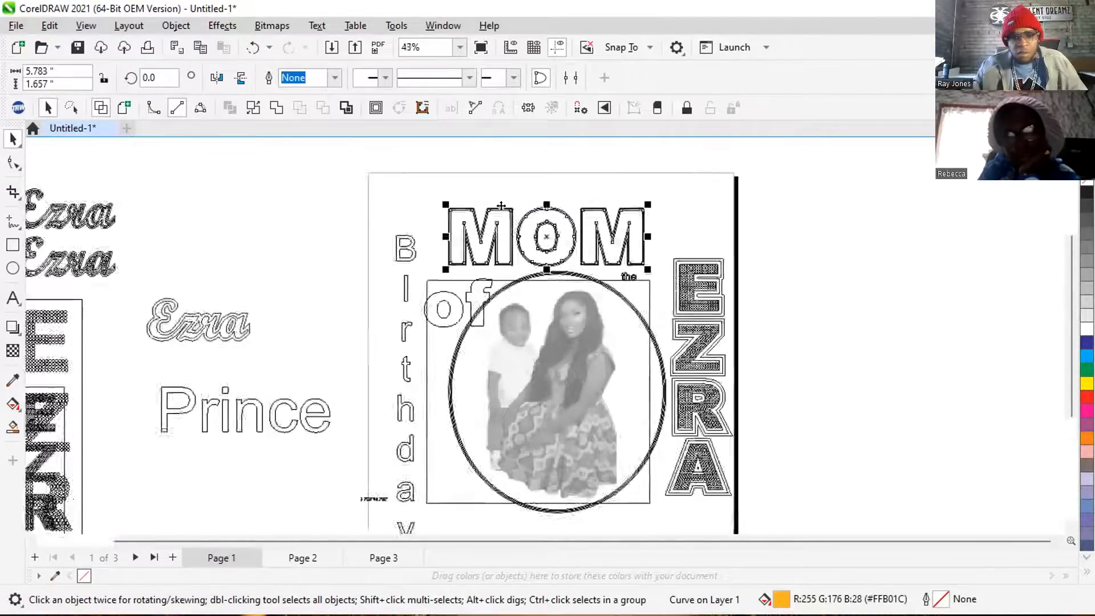
scroll(501, 206, "up", 3)
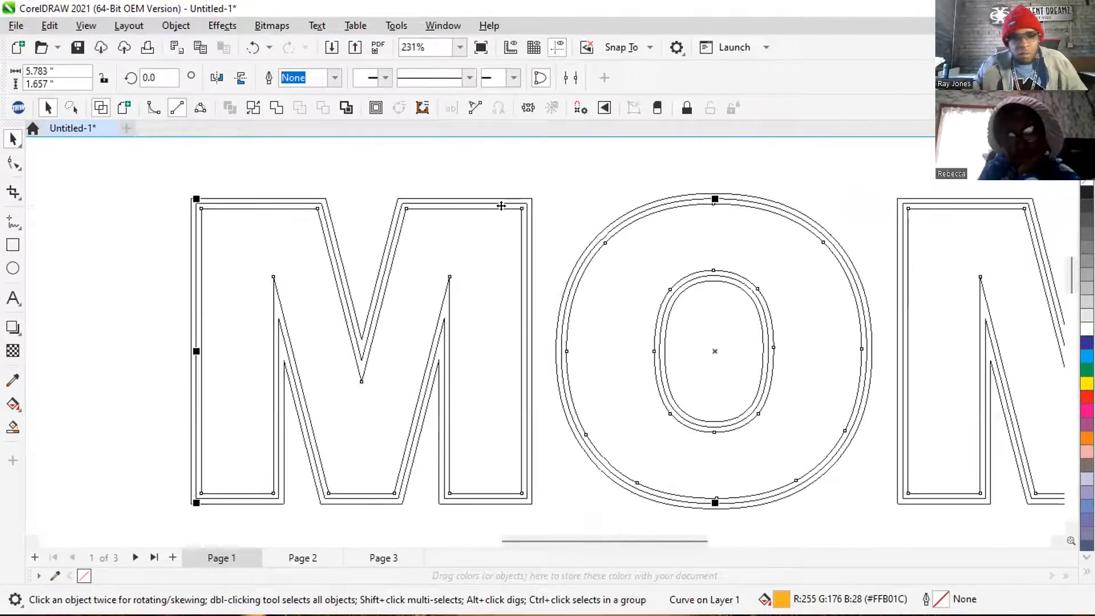
scroll(399, 239, "up", 2)
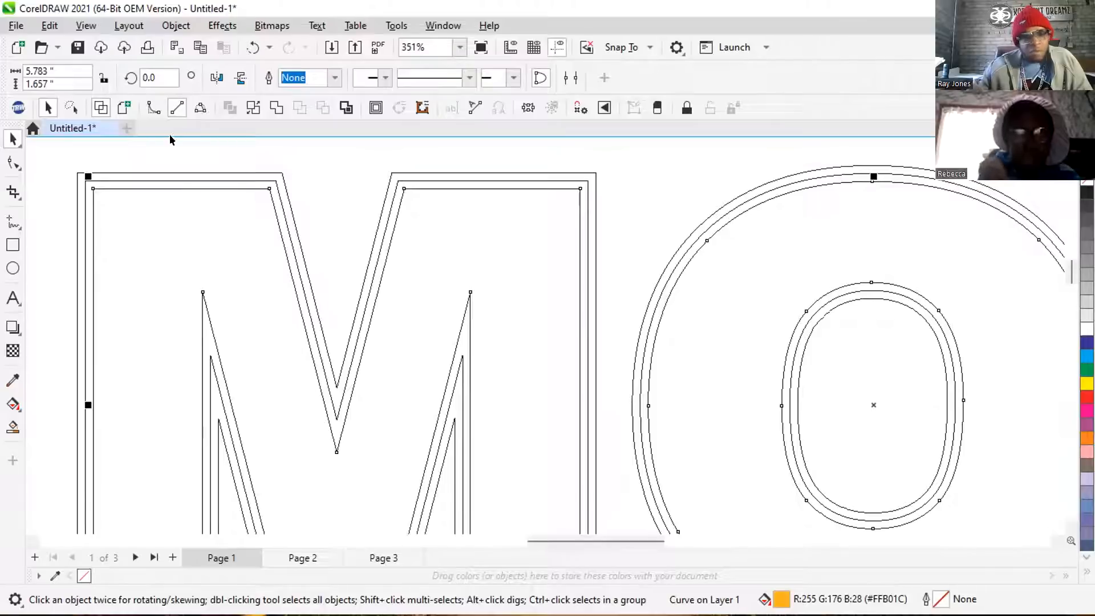
left_click(123, 109)
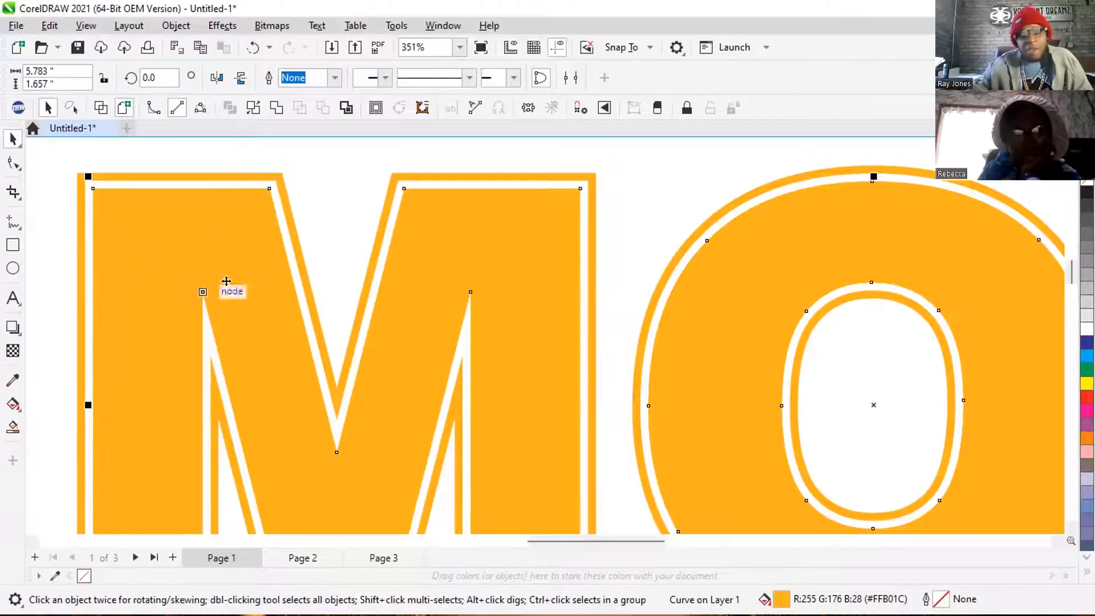
scroll(282, 265, "down", 1)
scroll(226, 258, "down", 4)
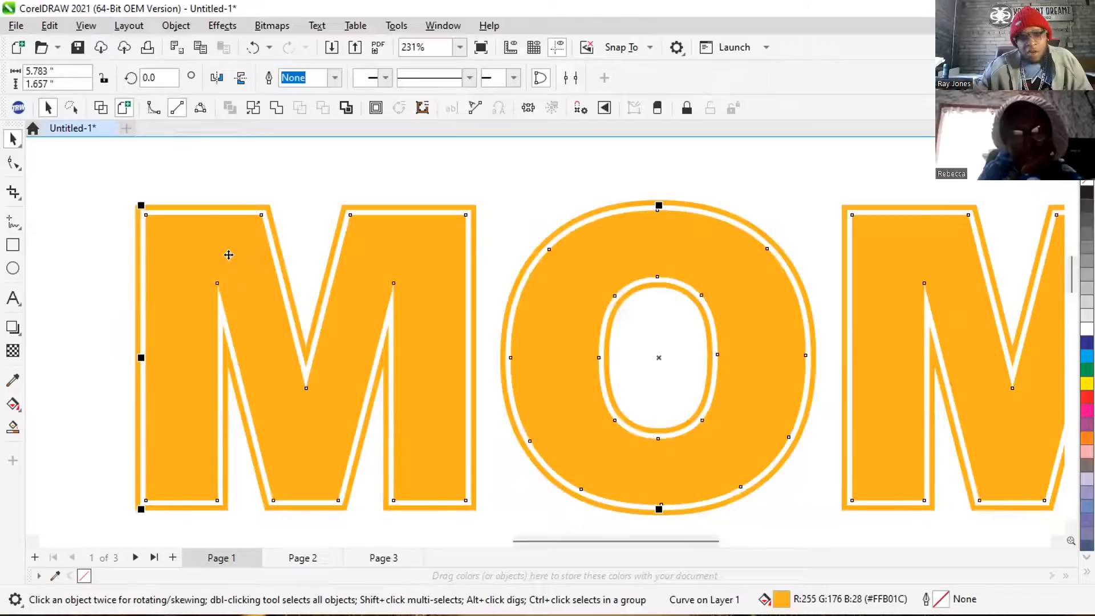
scroll(366, 280, "down", 1)
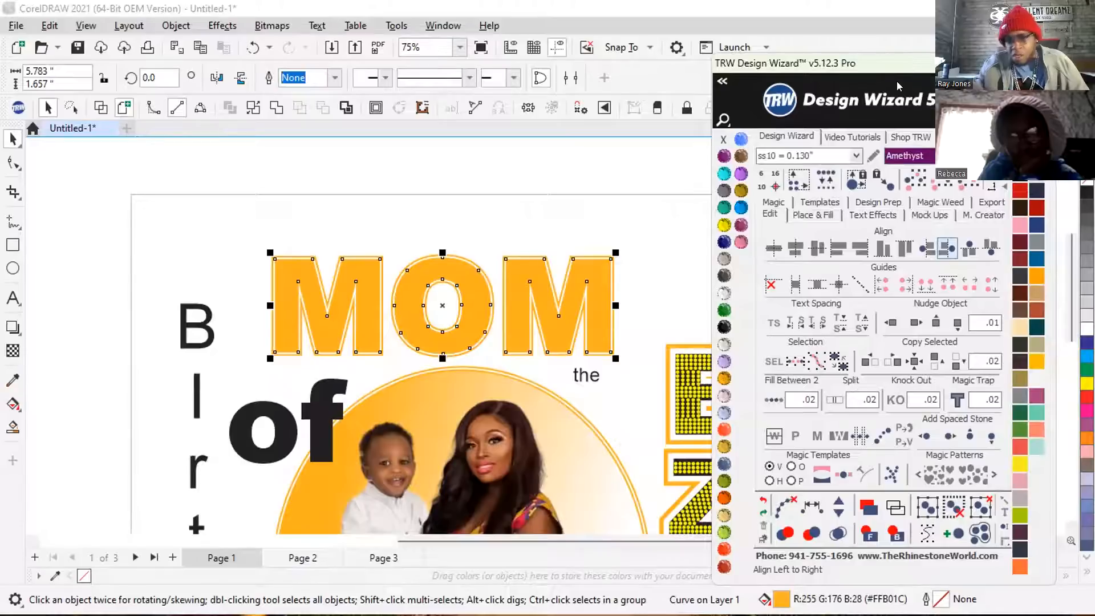
left_click_drag(786, 5, 944, 74)
left_click_drag(880, 63, 770, 58)
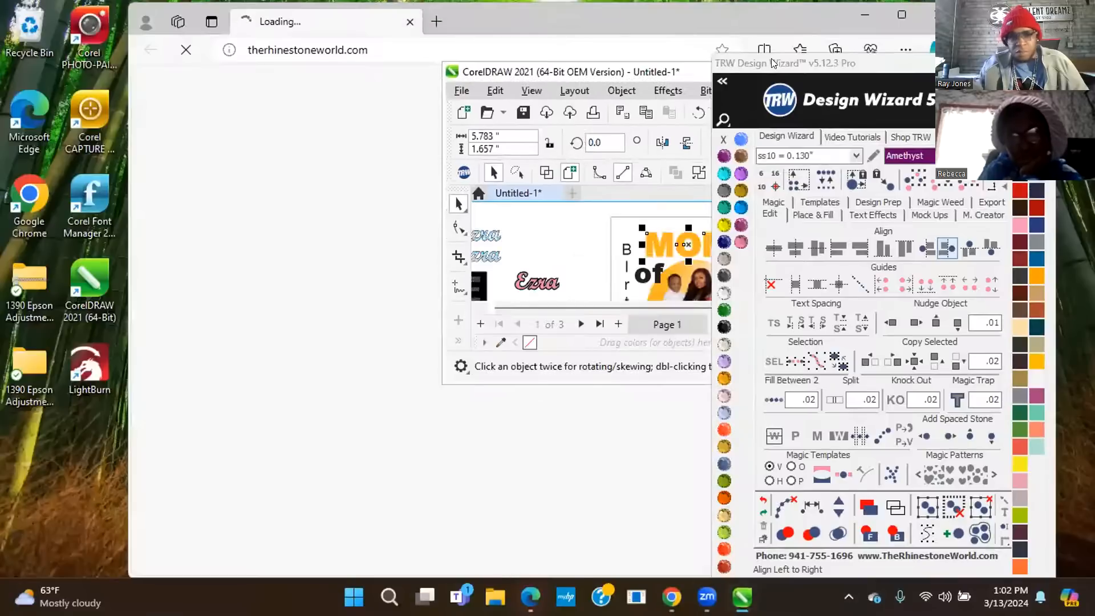
double_click(686, 72)
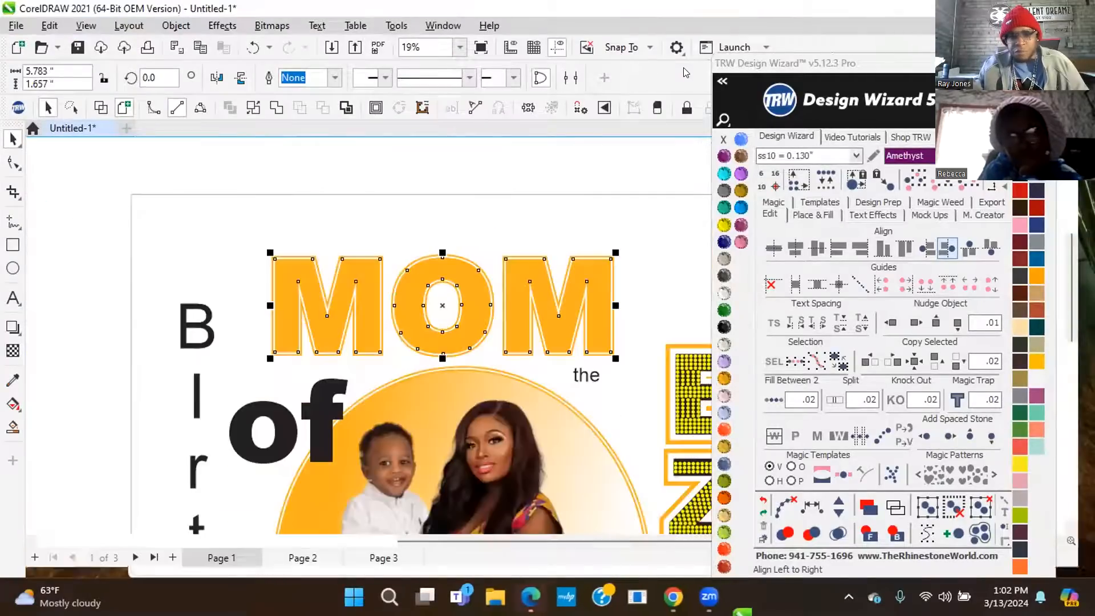
left_click(837, 84)
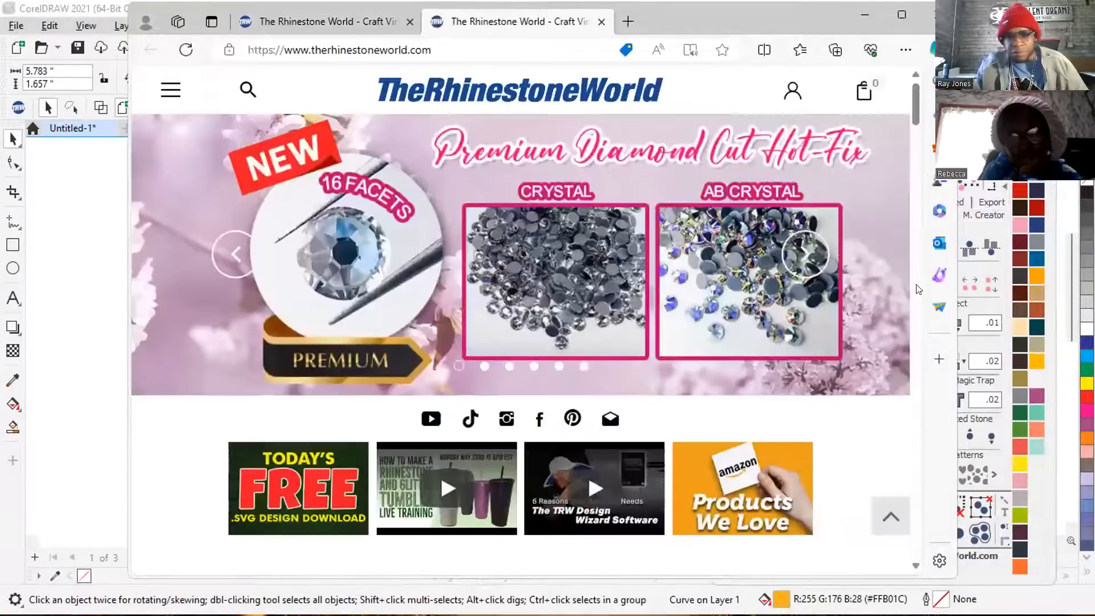
left_click(970, 328)
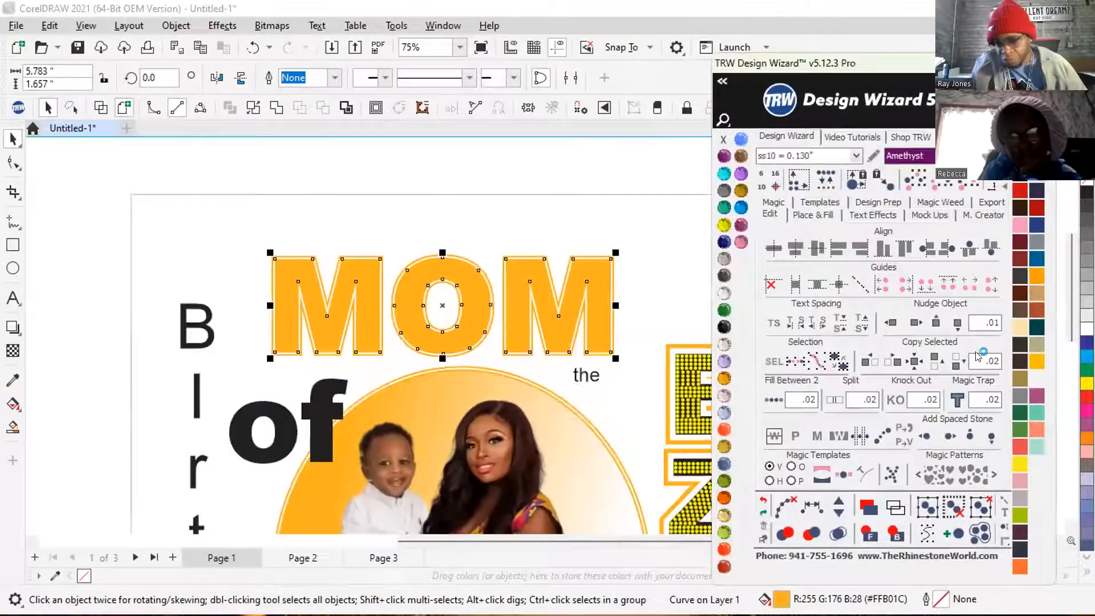
Set the nudge distance to 10 and nudge the selected solid MOM lettering left, off the page.
left_click(969, 322)
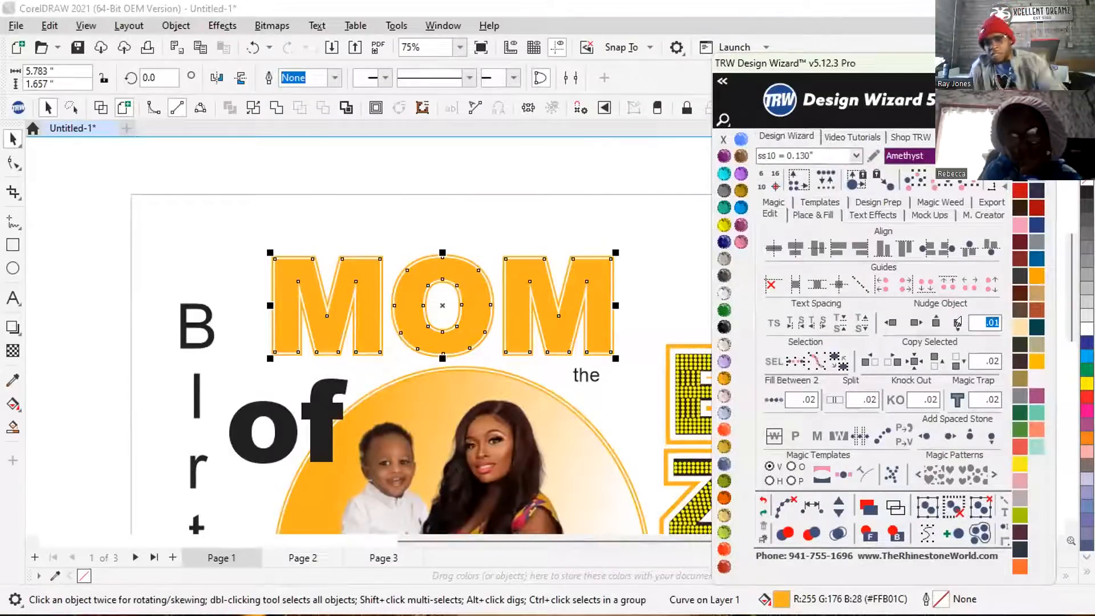
type("10")
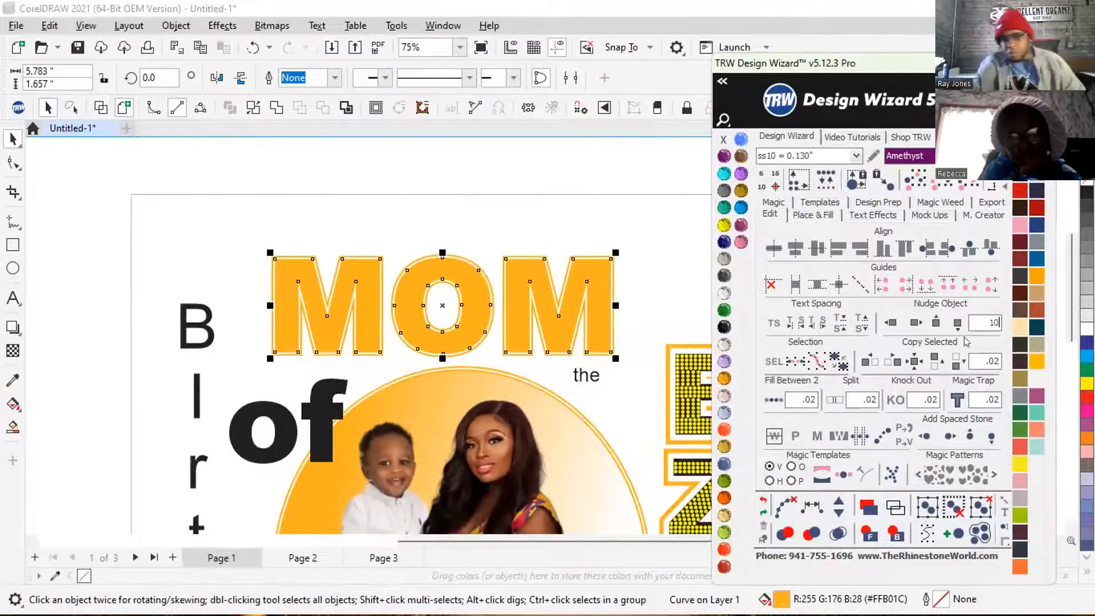
left_click(891, 322)
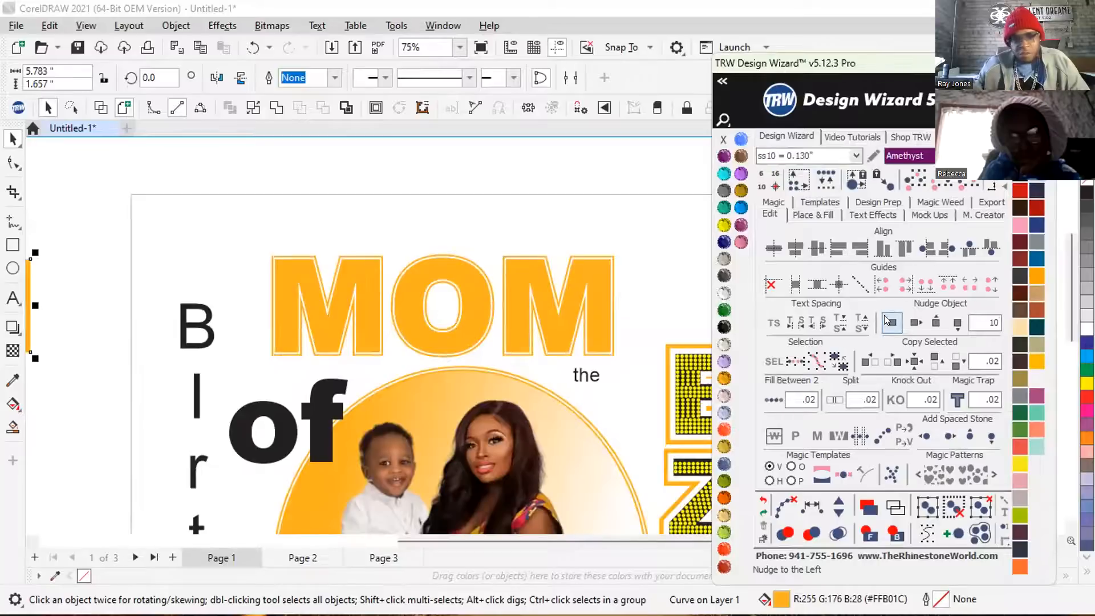
scroll(519, 322, "down", 2)
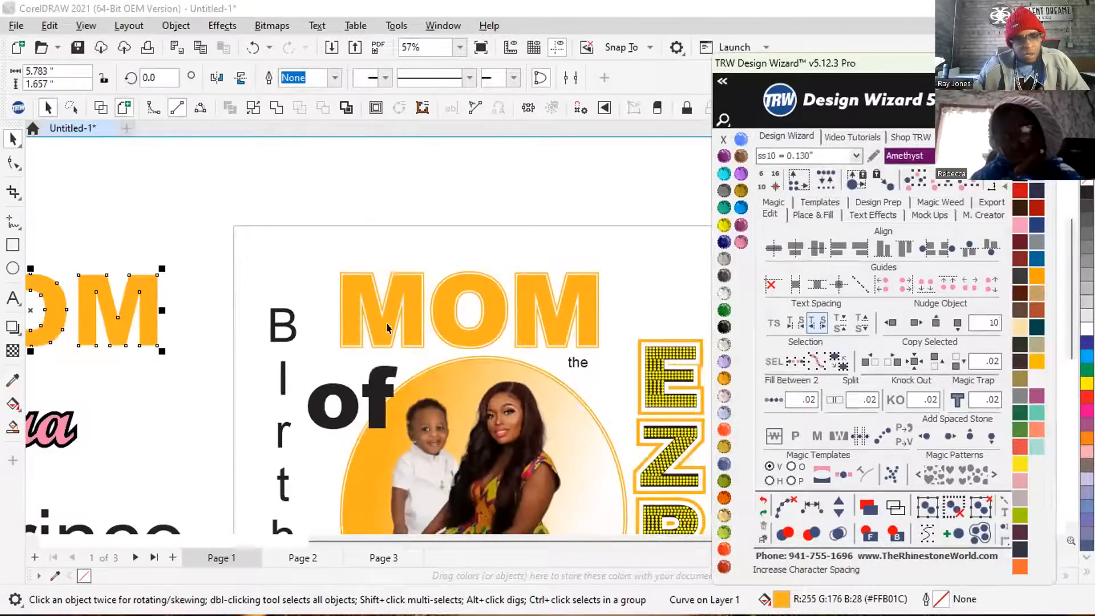
scroll(400, 342, "down", 1)
scroll(246, 332, "down", 1)
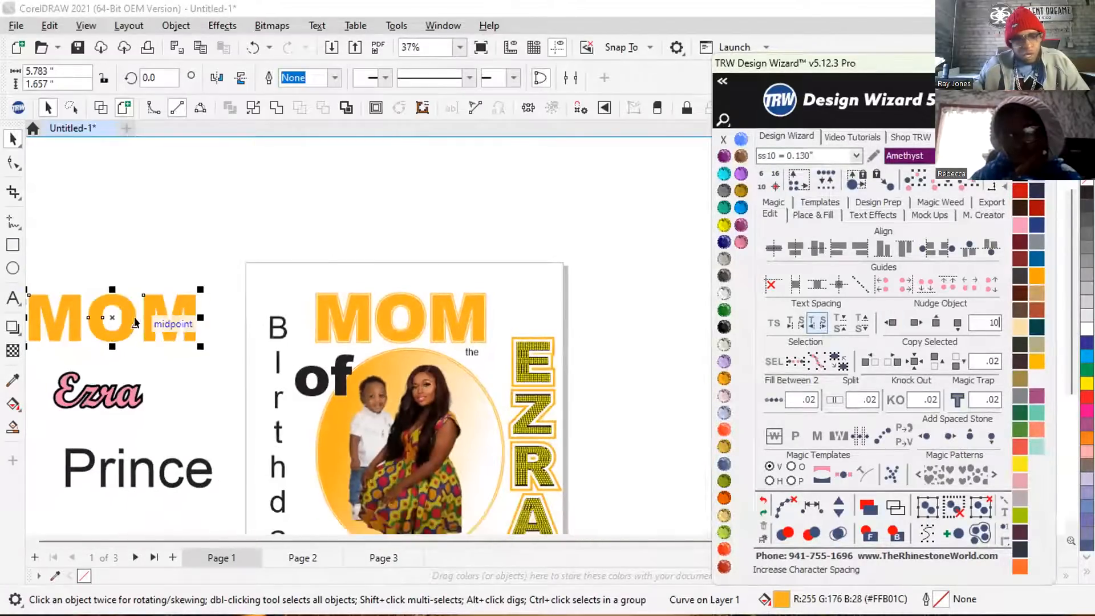
Nudge the outlined MOM lettering 10 inches to the right to inspect it, and nudge it back onto the page.
left_click(364, 290)
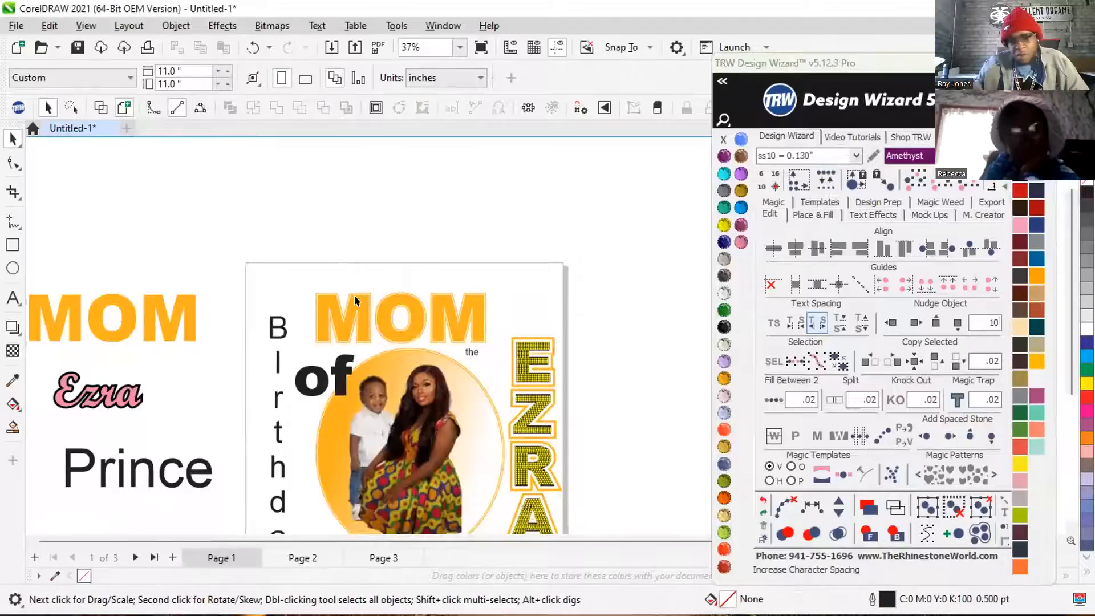
left_click(354, 295)
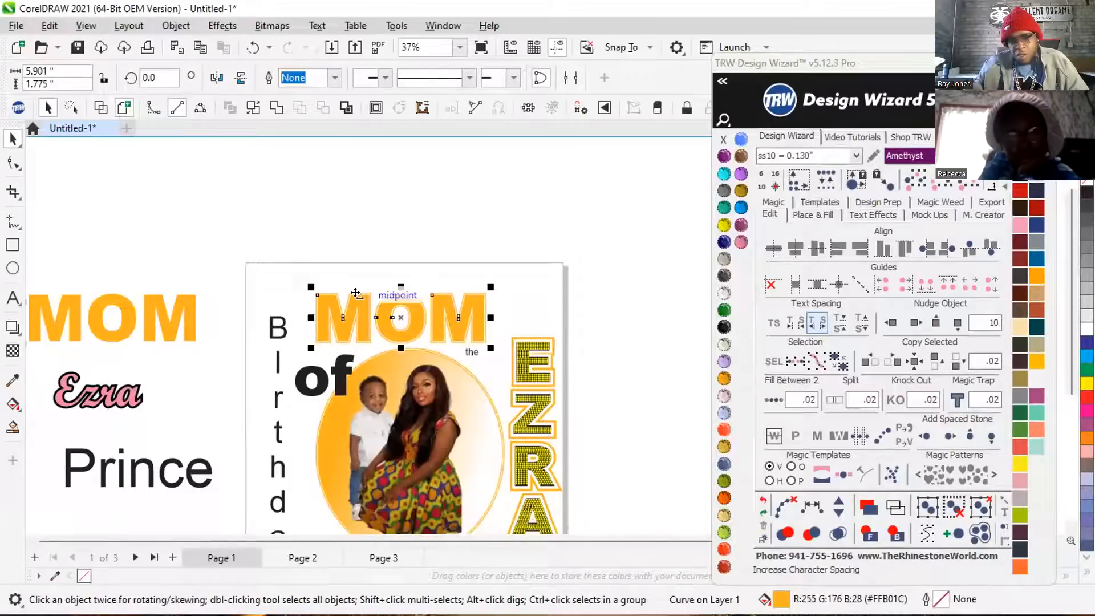
left_click(914, 323)
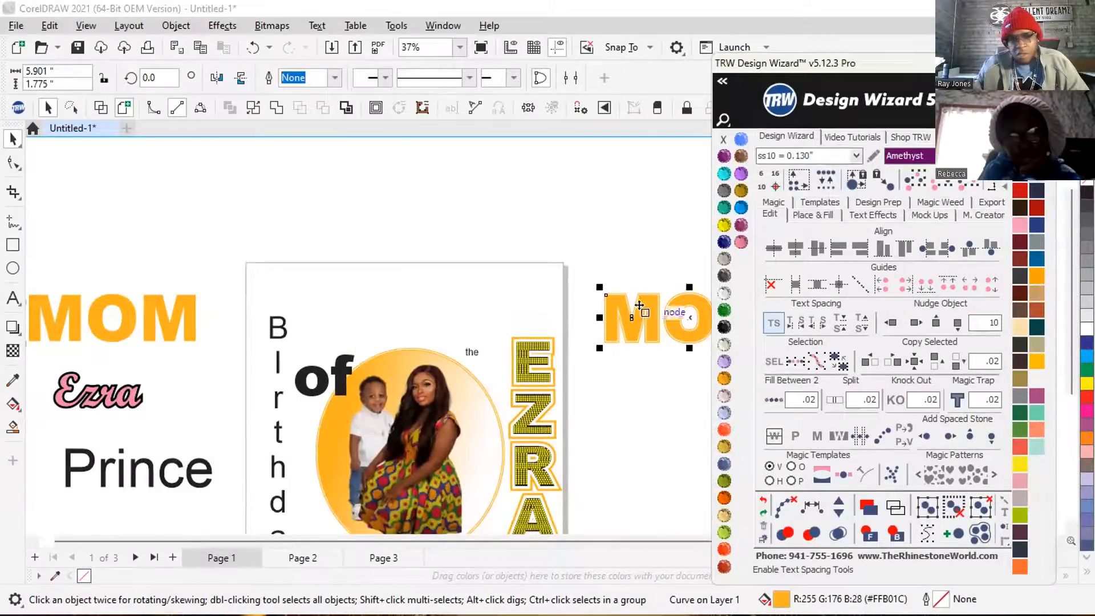
scroll(614, 311, "up", 5)
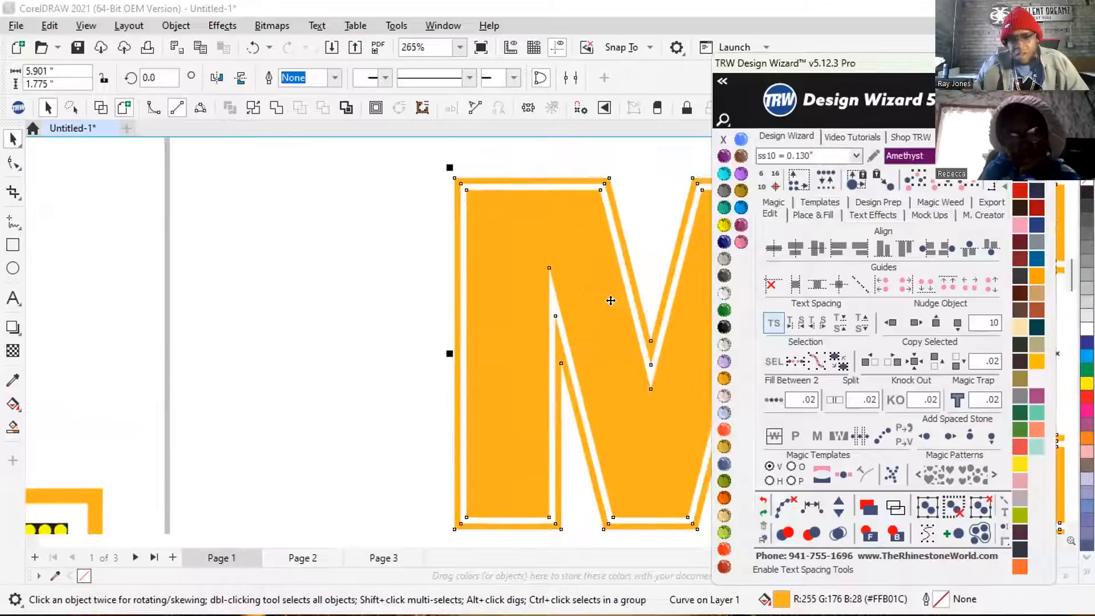
scroll(561, 292, "down", 2)
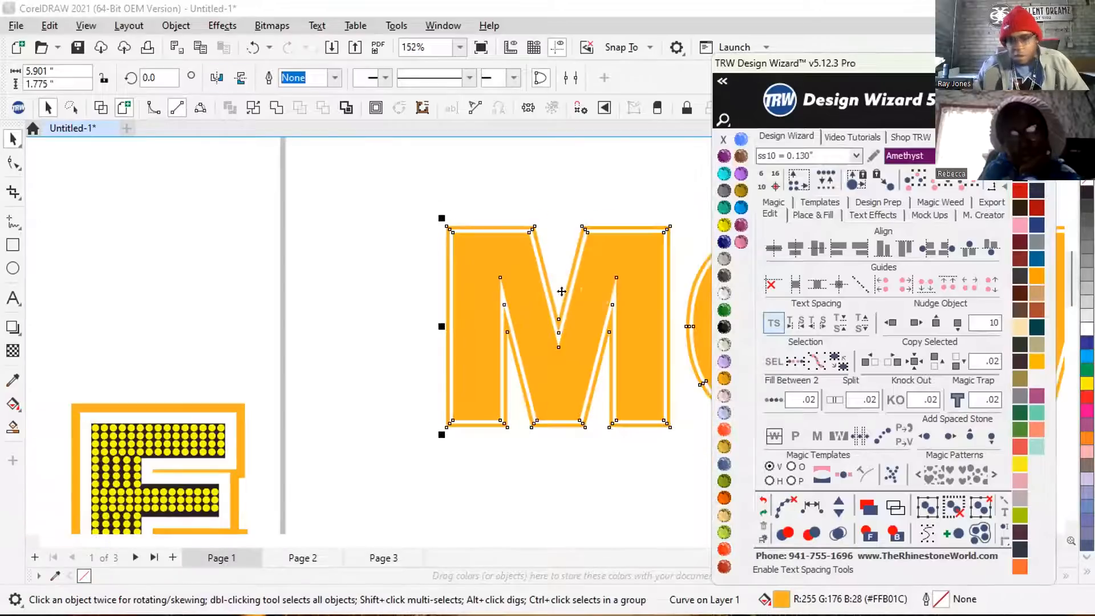
left_click(890, 322)
scroll(358, 312, "down", 2)
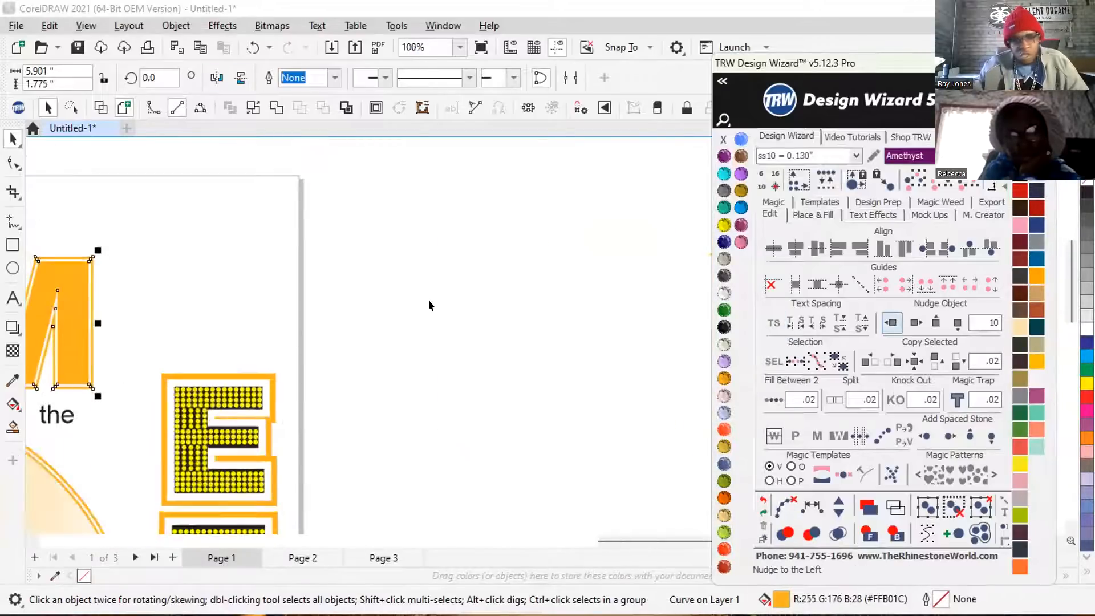
scroll(429, 300, "down", 2)
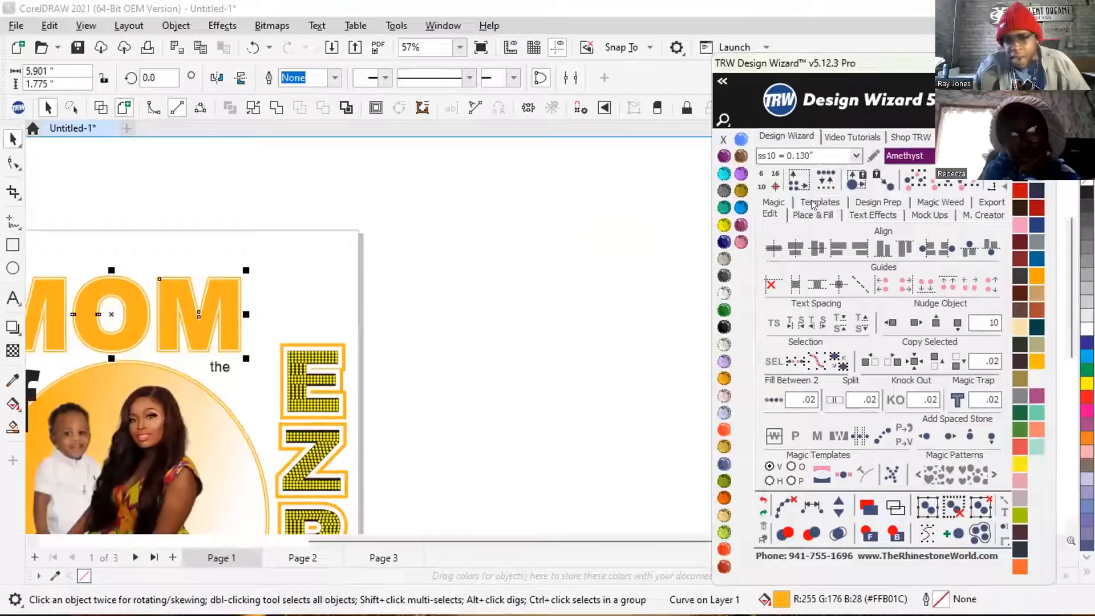
Configure Place & Fill with a contour spacing of .075, the Inside option and Add Stones enabled.
left_click(823, 201)
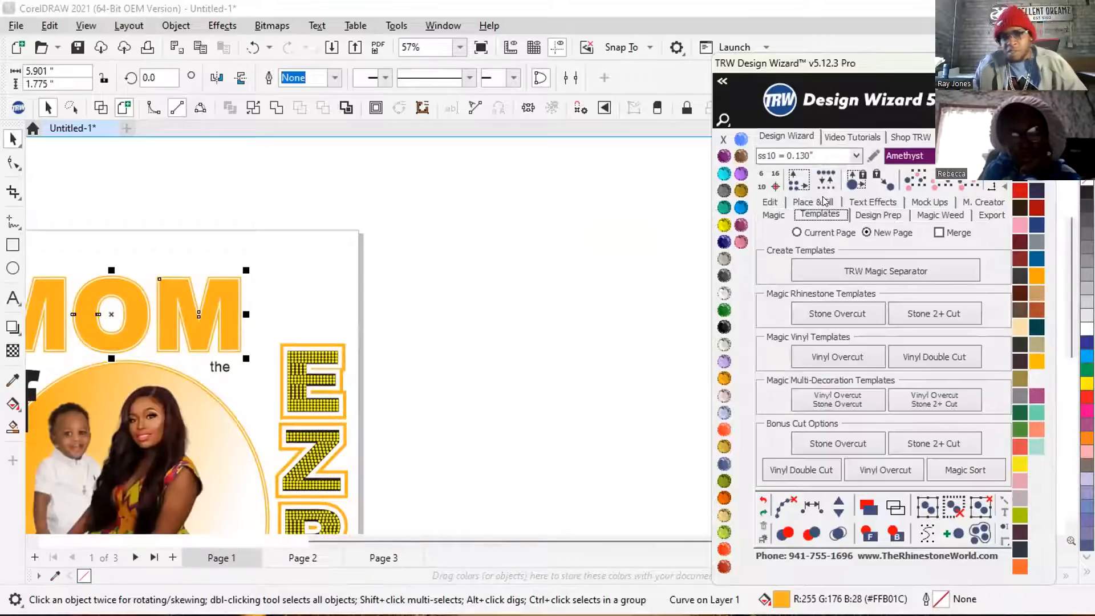
left_click(813, 202)
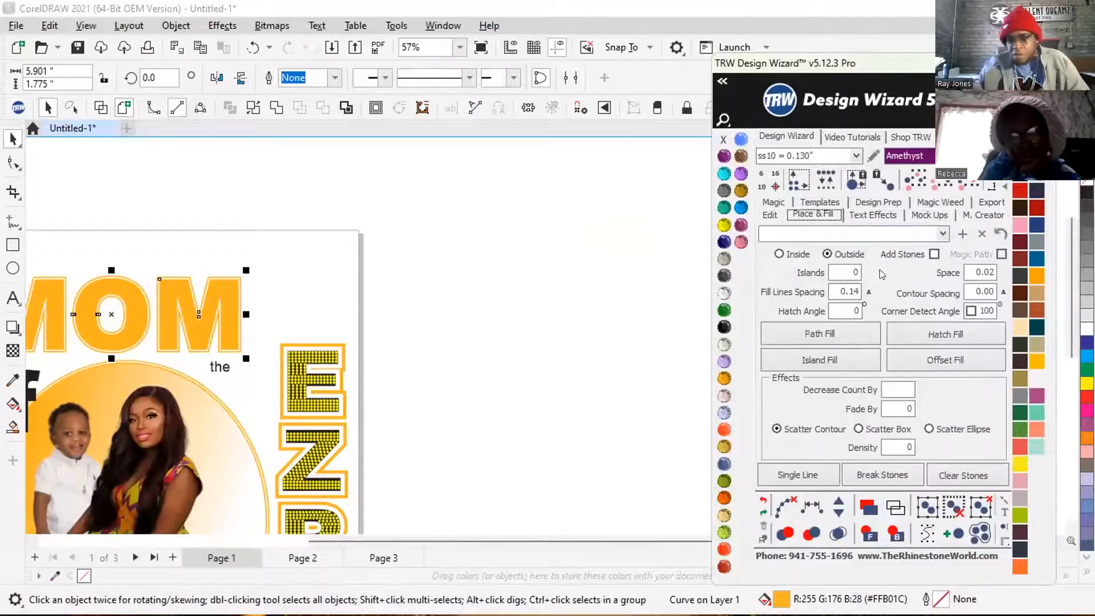
left_click(965, 292)
type(".0")
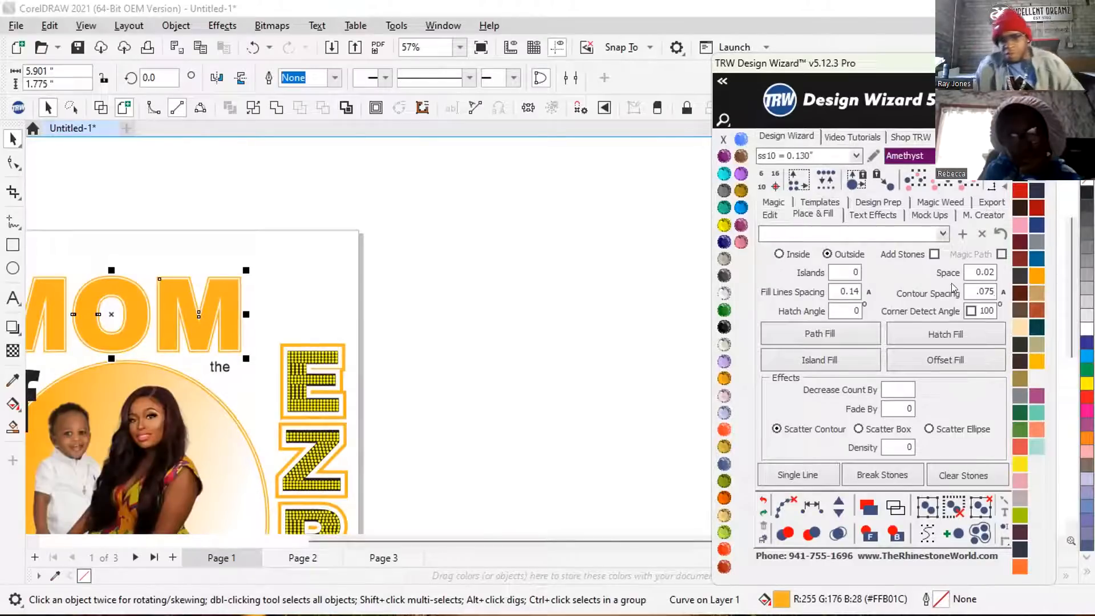
left_click(793, 255)
left_click(912, 257)
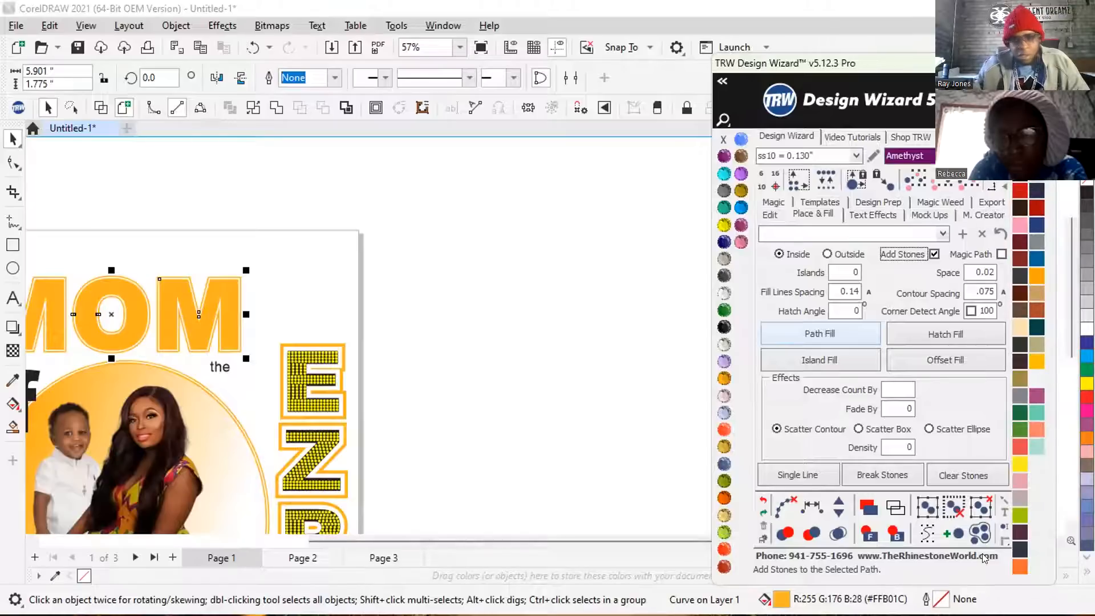
Apply a Hatch Fill of ss10 Amethyst stones to the outlined MOM lettering on the page.
left_click_drag(915, 65, 675, 57)
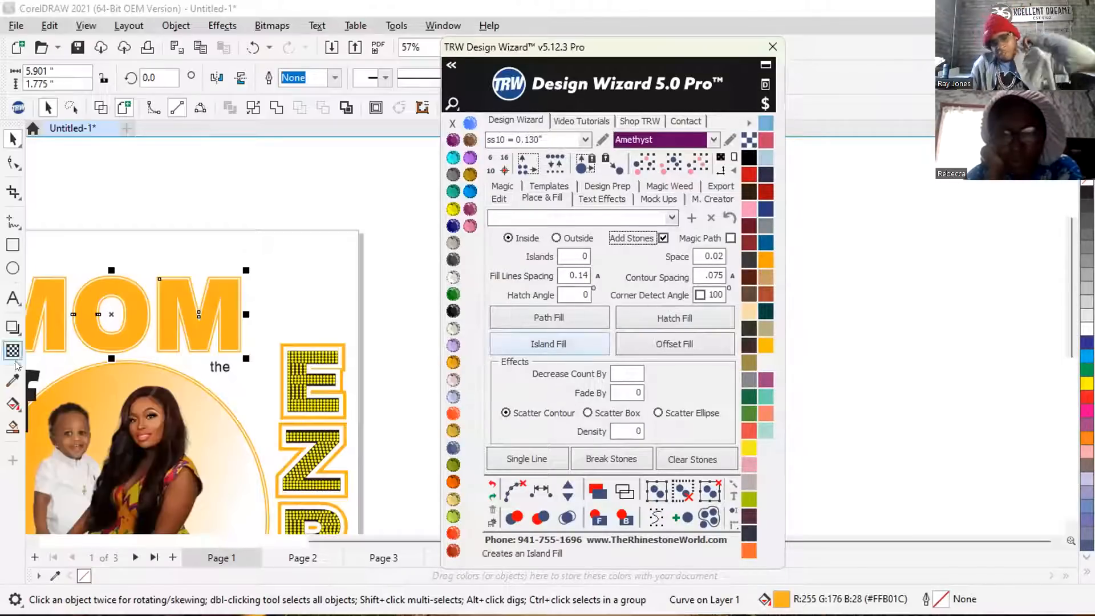
left_click(684, 314)
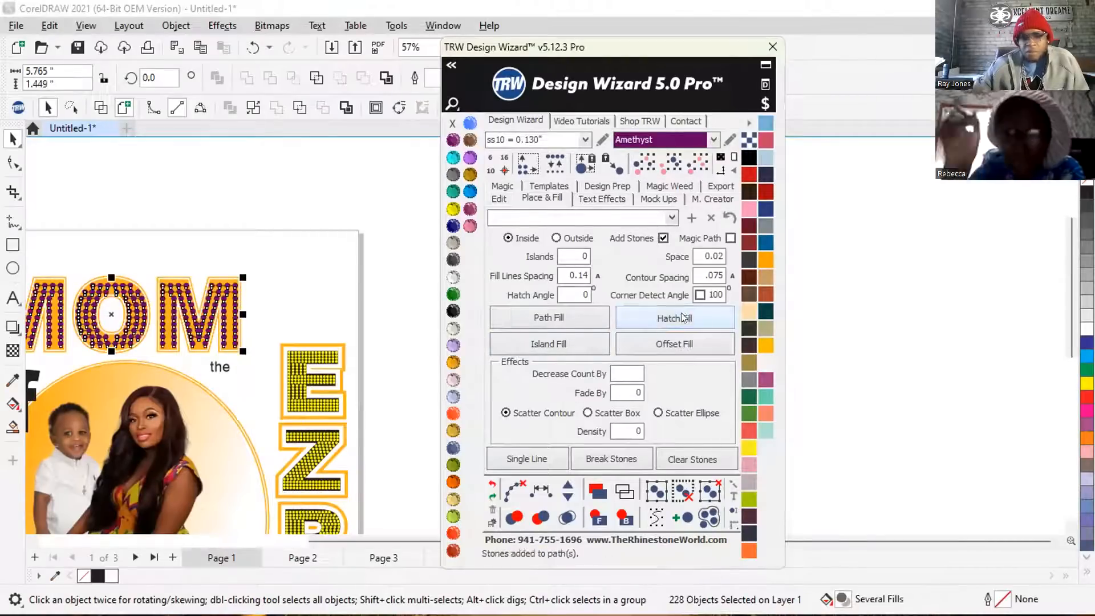
scroll(285, 330, "down", 2)
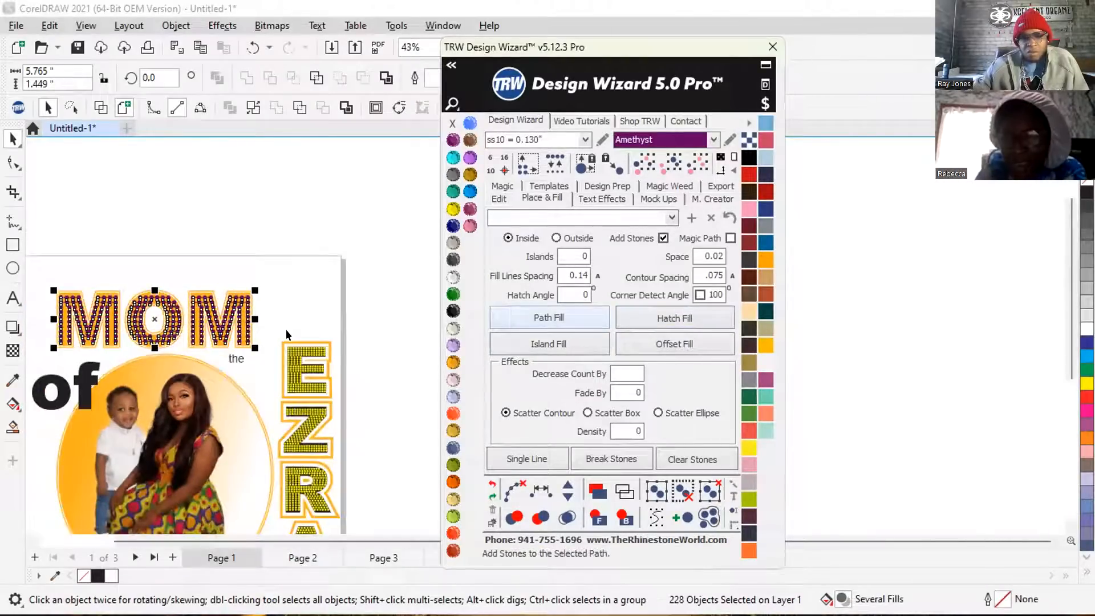
scroll(53, 330, "up", 2)
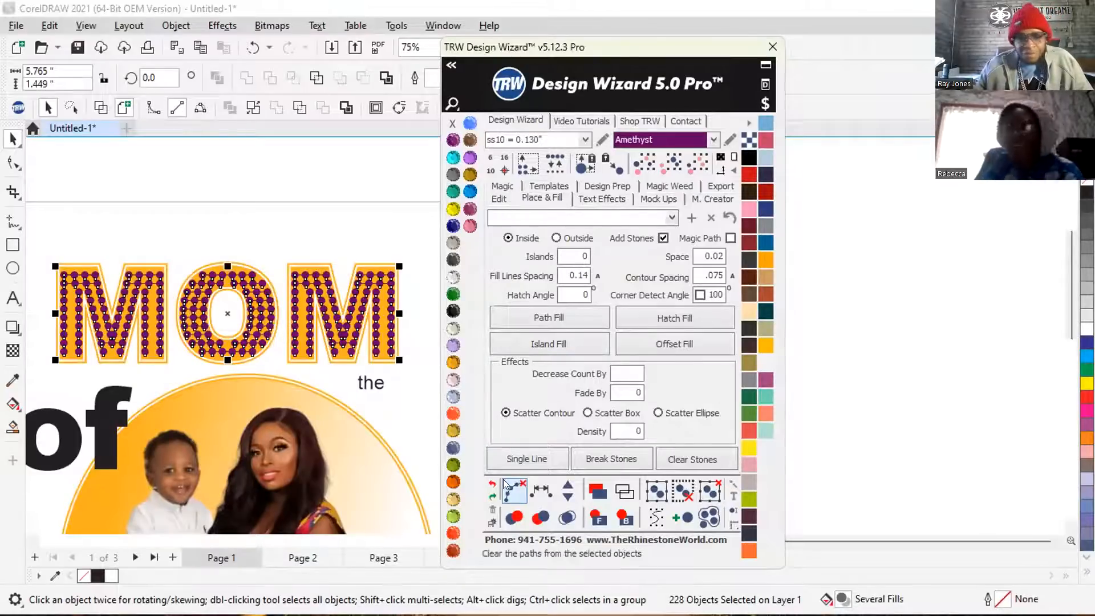
Clear the fill paths from the MOM stones, merge the overlapping stones and check the stone layout.
left_click(516, 492)
left_click(566, 516)
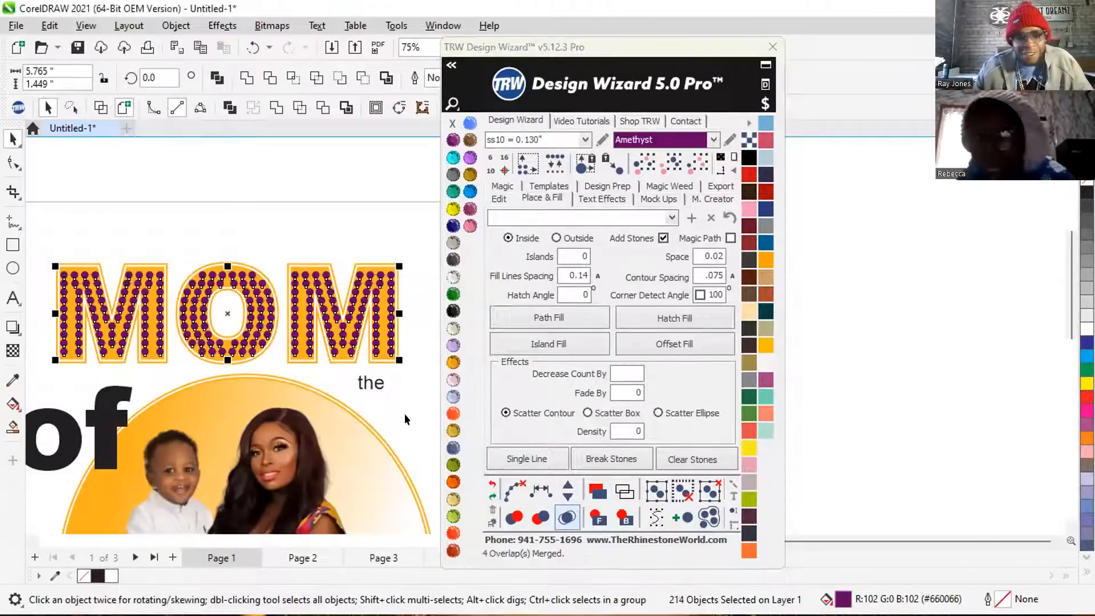
scroll(304, 268, "up", 7)
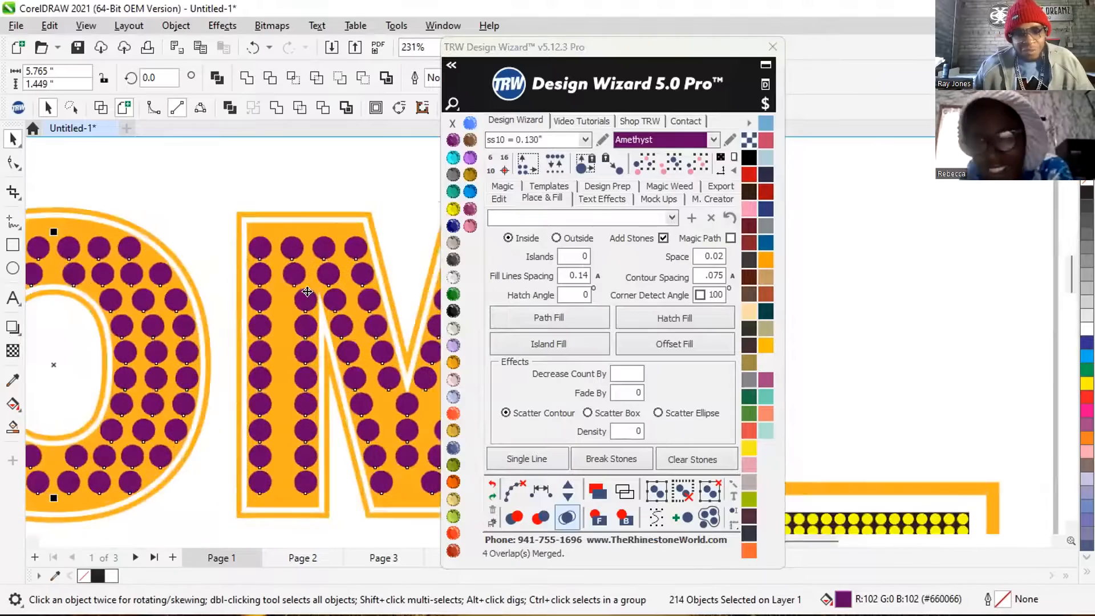
scroll(307, 292, "down", 8)
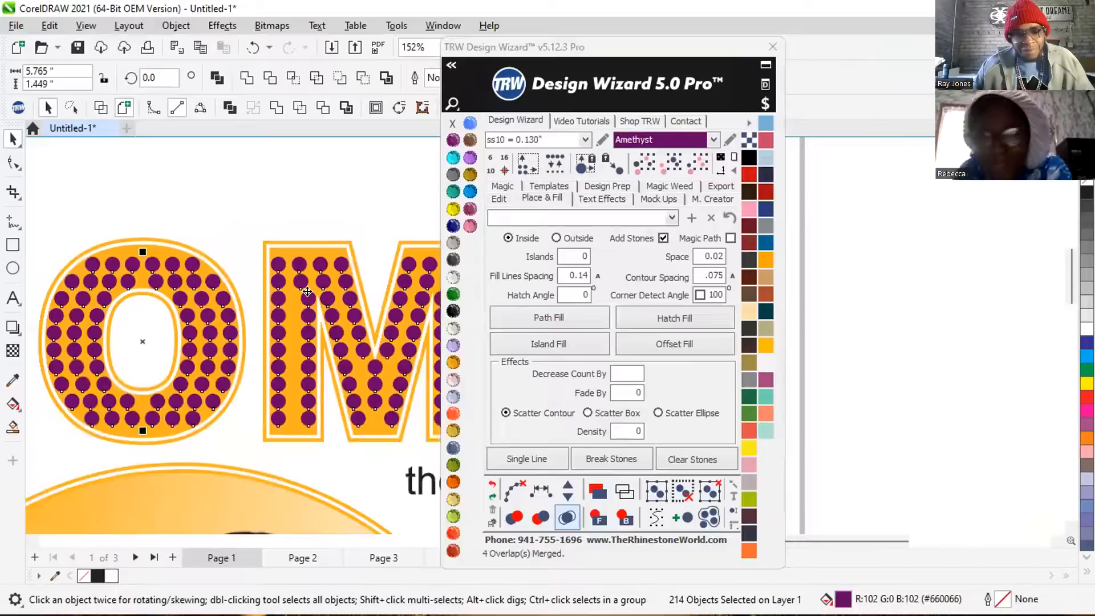
Check the Hatch Fill stones in the MOM lettering and delete them all.
scroll(307, 291, "down", 2)
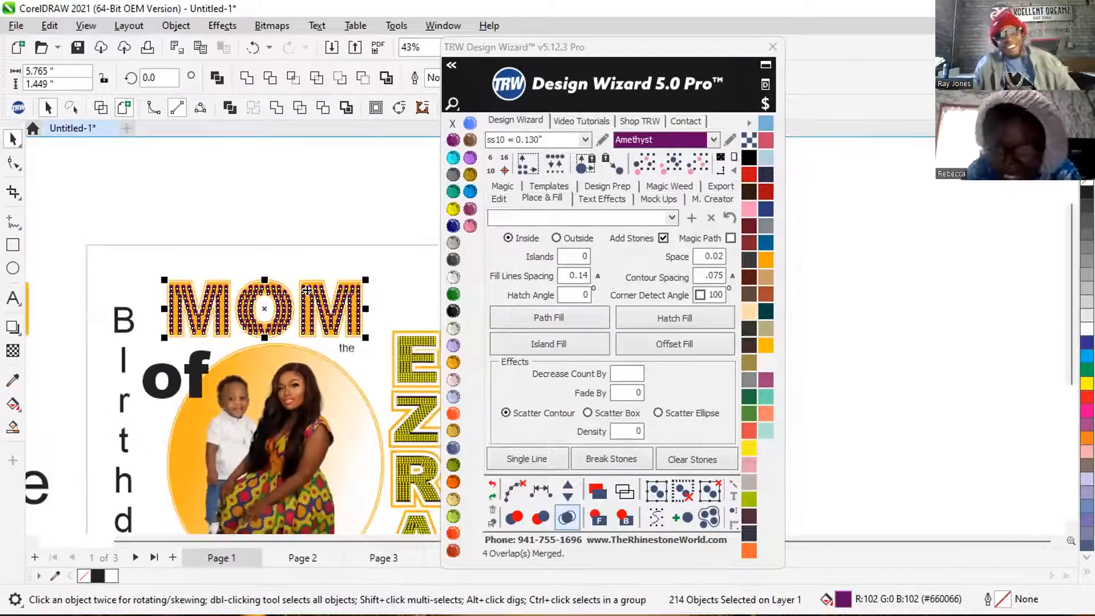
left_click(398, 271)
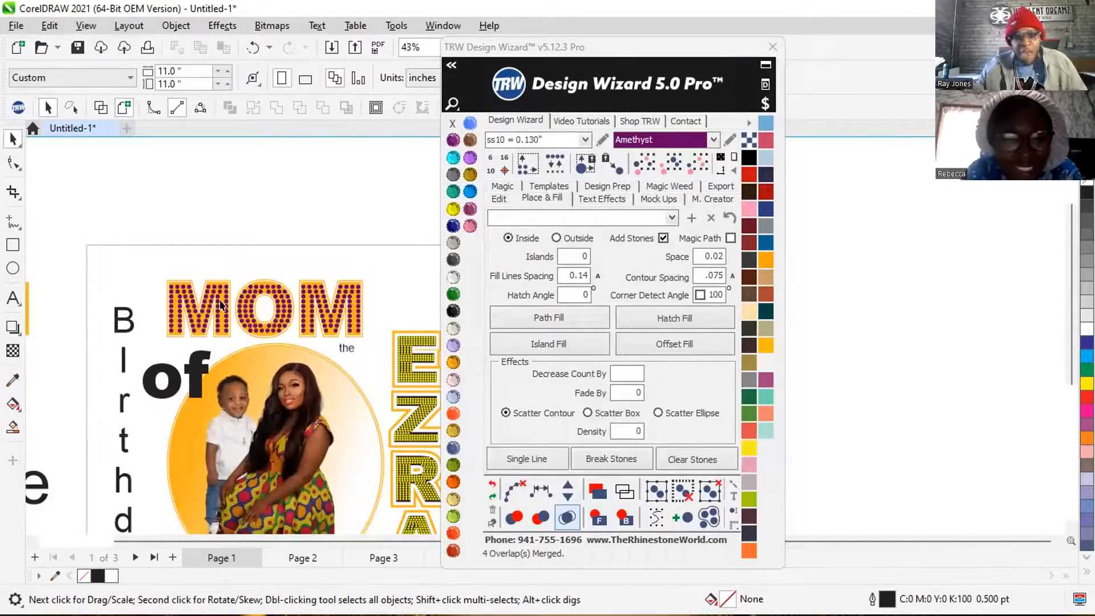
scroll(221, 306, "down", 1)
scroll(272, 336, "up", 2)
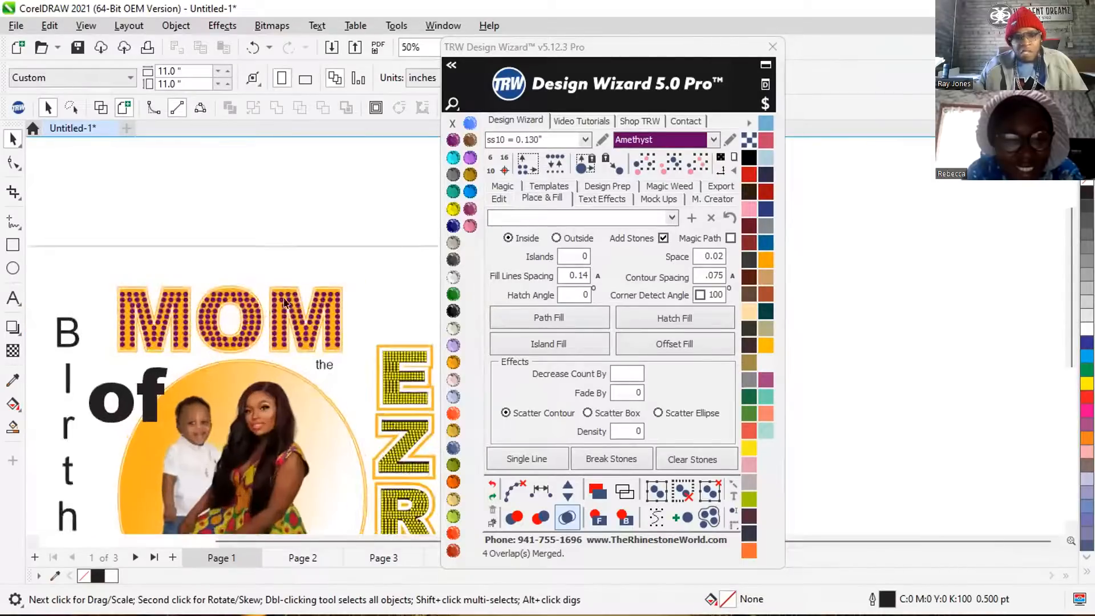
left_click(278, 305)
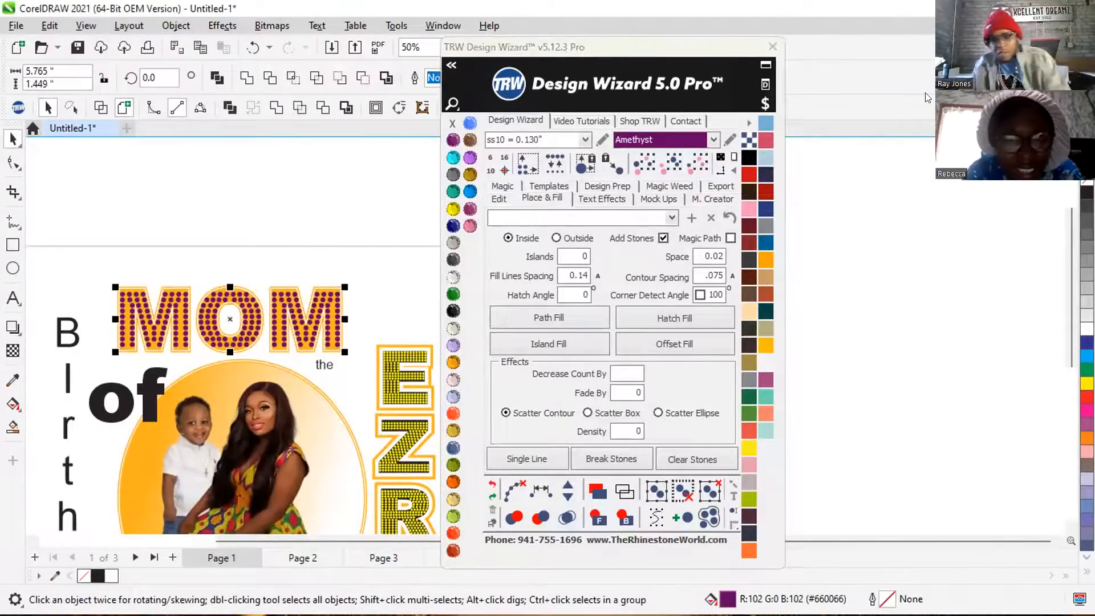
key("Delete")
Select the outlined MOM lettering and set the Place & Fill Islands value to 1.
left_click(310, 301)
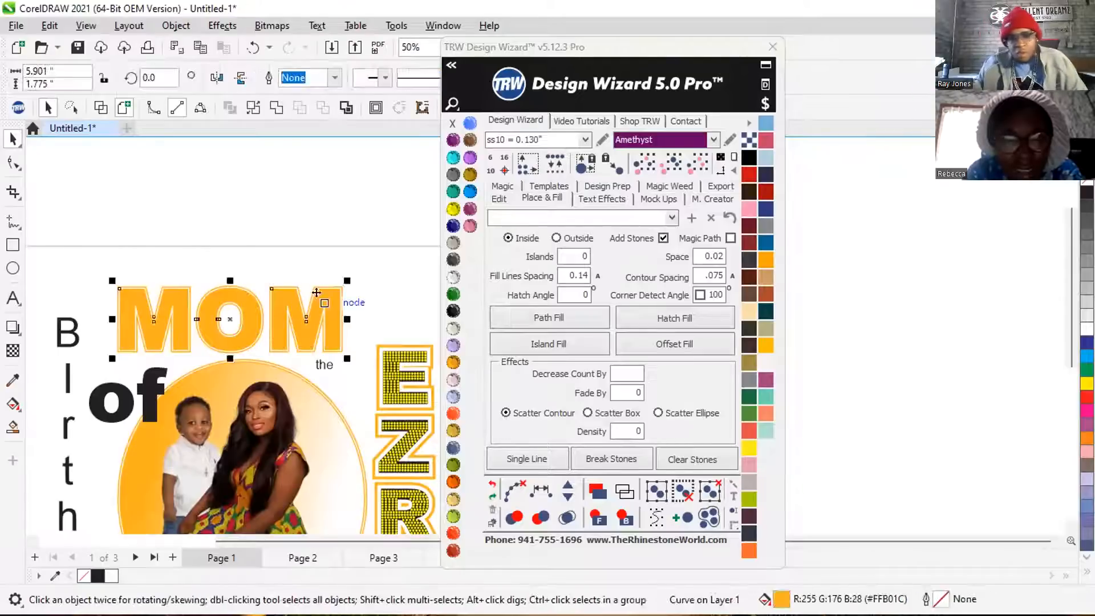
left_click(558, 256)
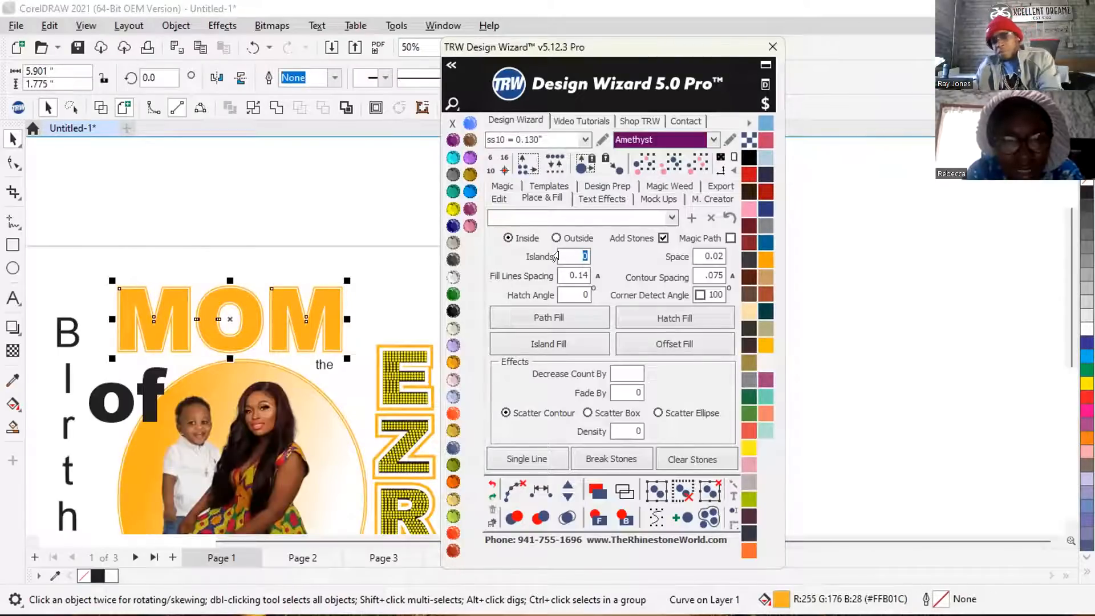
type("1")
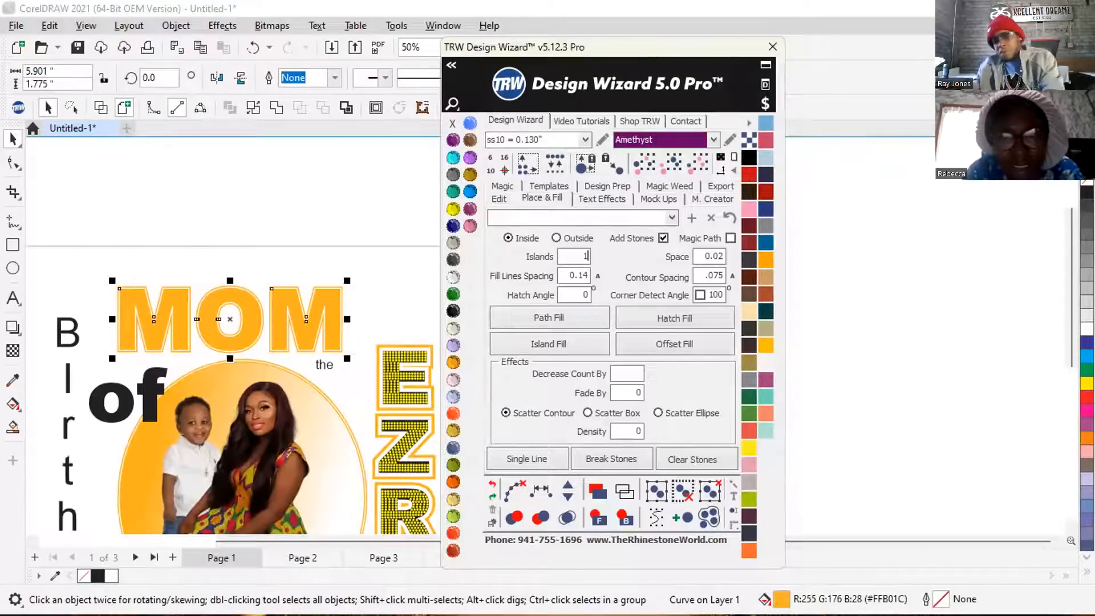
Apply a Hatch Fill of ss10 Amethyst stones to MOM, clearing the fill paths and merging overlapping stones.
left_click(674, 316)
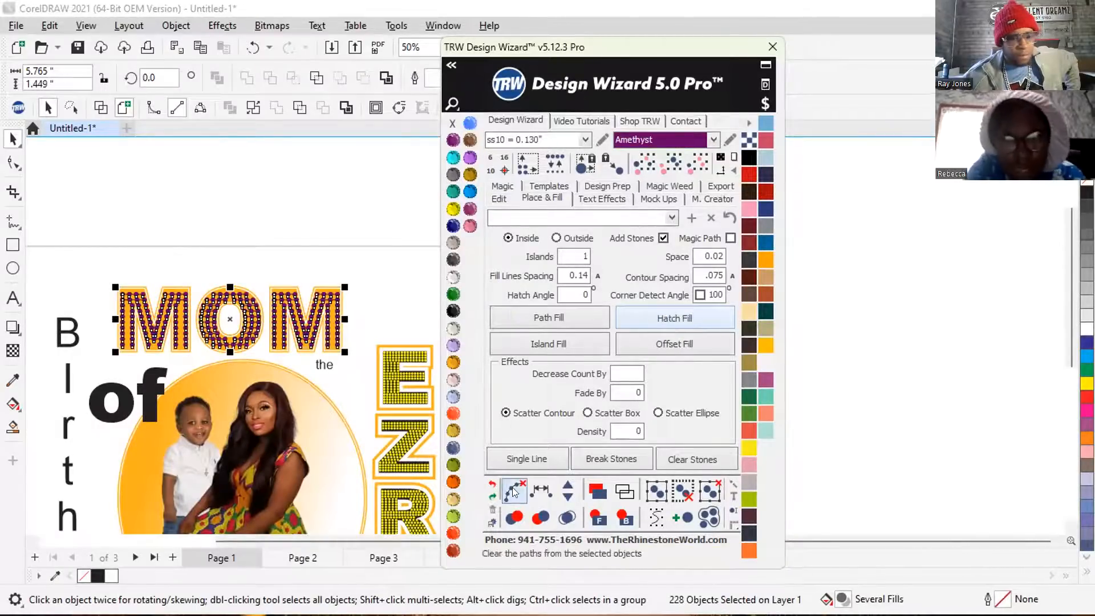
left_click(493, 509)
left_click(566, 516)
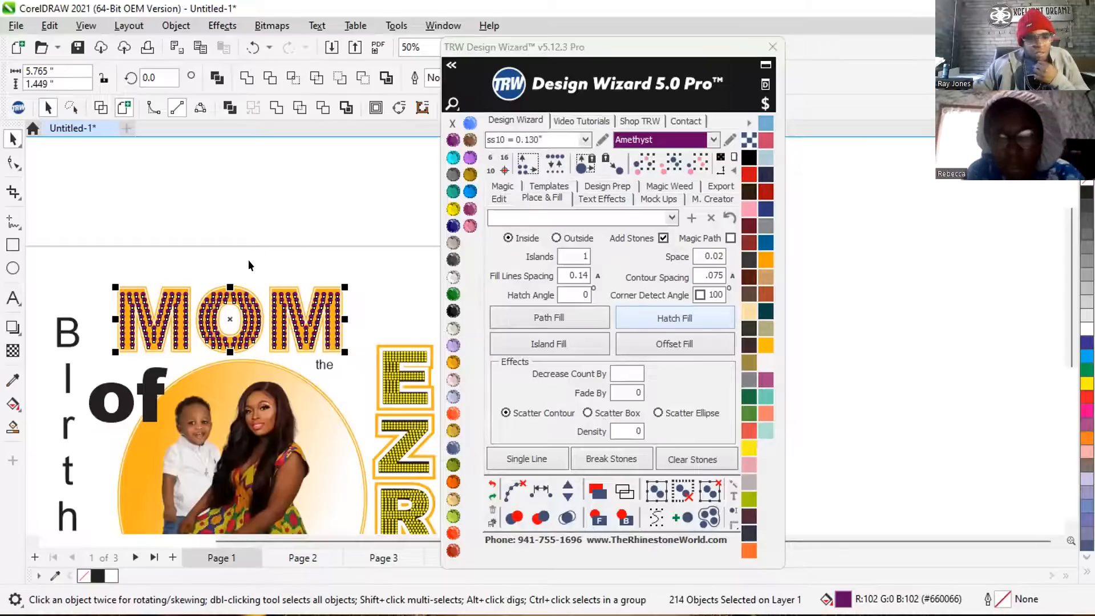
Delete the Hatch Fill stones from all three MOM letters.
left_click(212, 260)
left_click_drag(334, 360, 365, 348)
key("Delete")
left_click_drag(98, 272, 238, 350)
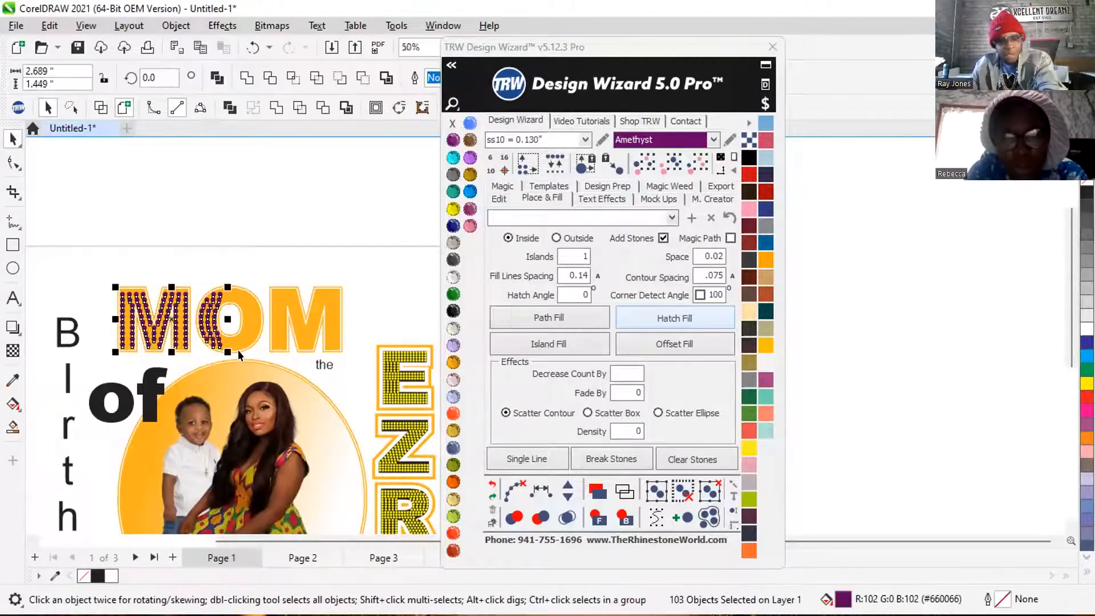
key("Delete")
Apply an Island Fill of ss10 Amethyst stones to the MOM lettering, clear its paths and merge the overlapping stones.
left_click(245, 299)
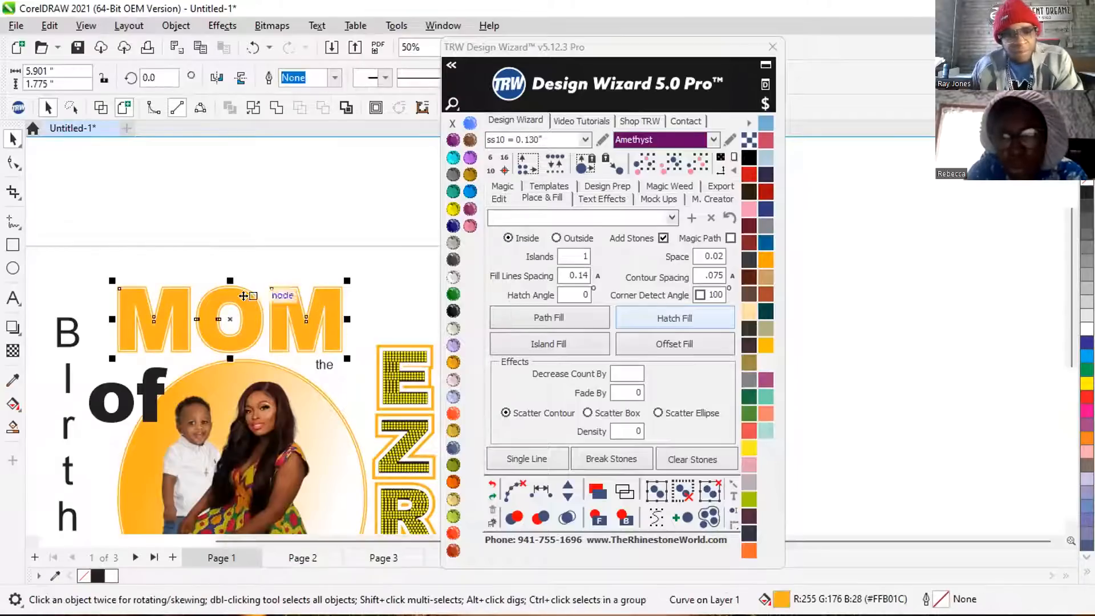
left_click(566, 340)
left_click(518, 465)
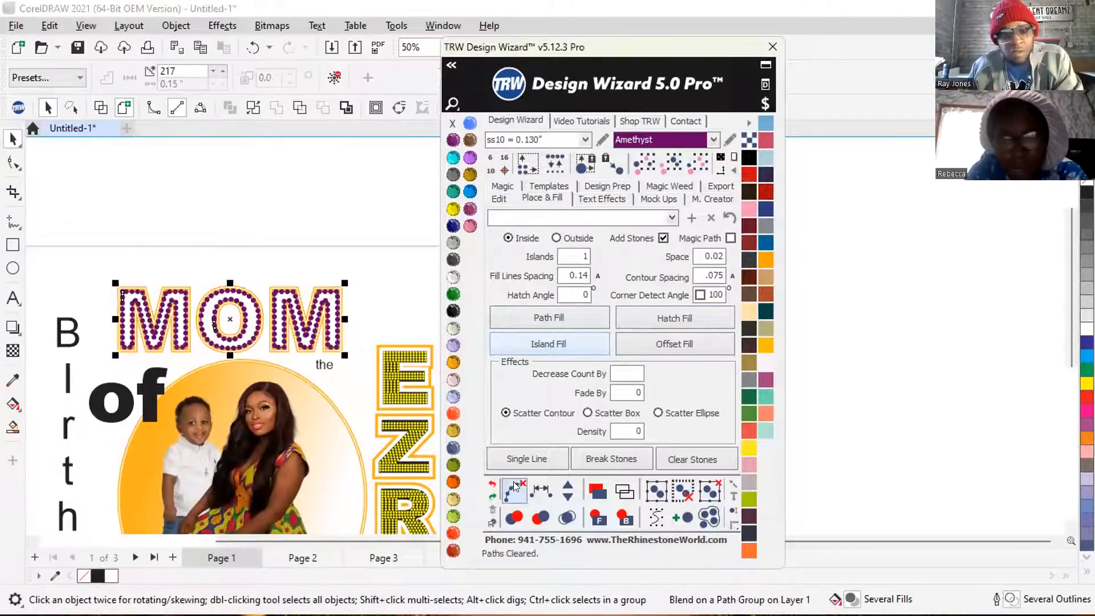
left_click(567, 517)
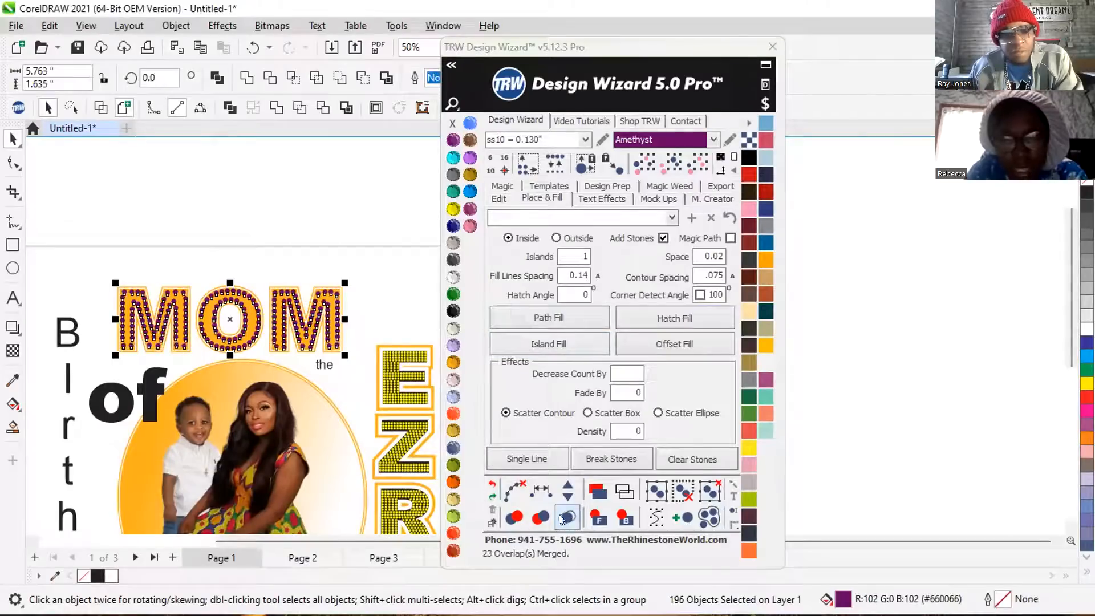
left_click(323, 261)
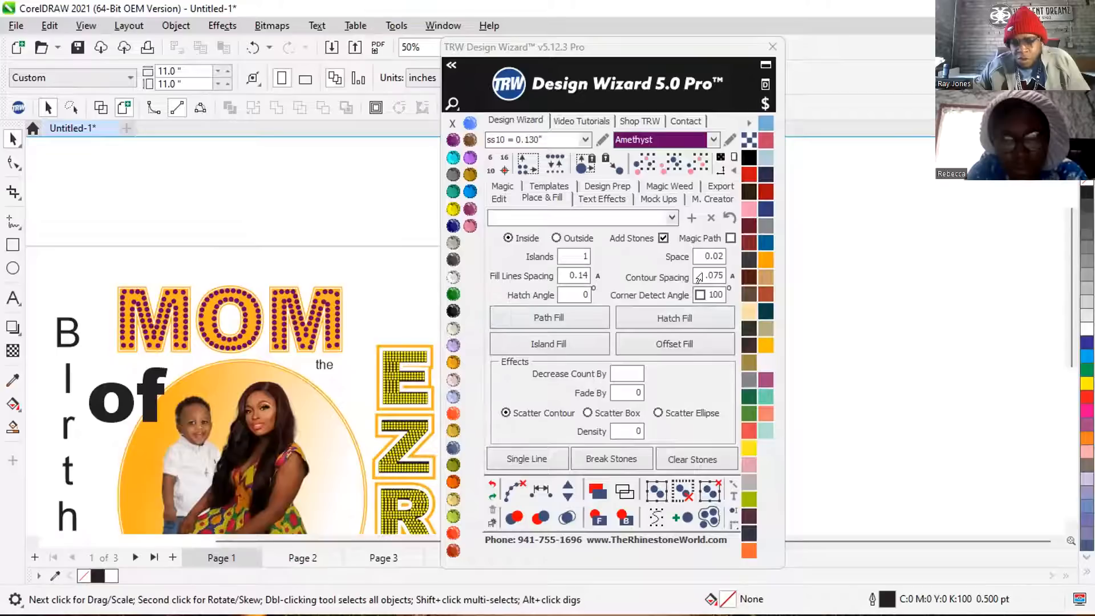
Set the contour spacing to 0 and delete the Island Fill stones from the MOM lettering.
left_click(285, 318)
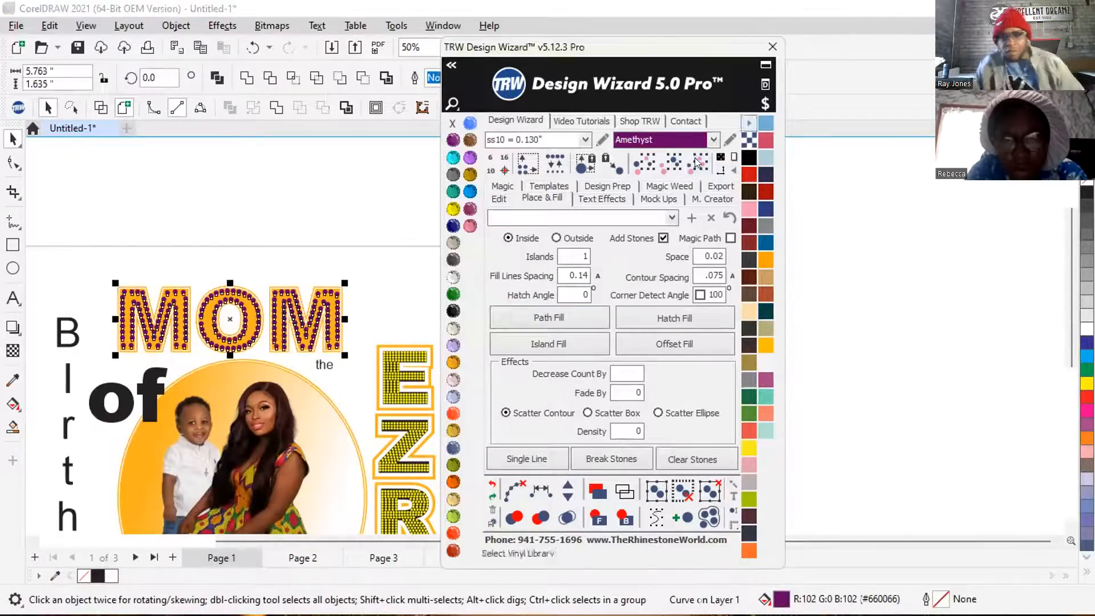
left_click(873, 78)
left_click_drag(721, 276, 686, 279)
type("0")
left_click_drag(631, 57, 807, 117)
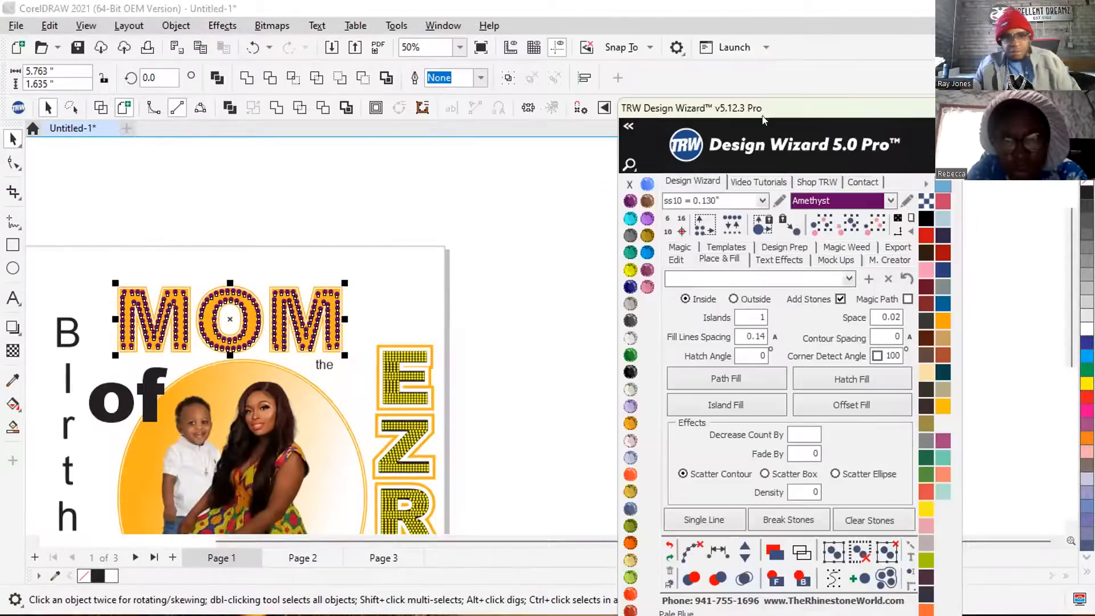
left_click(507, 122)
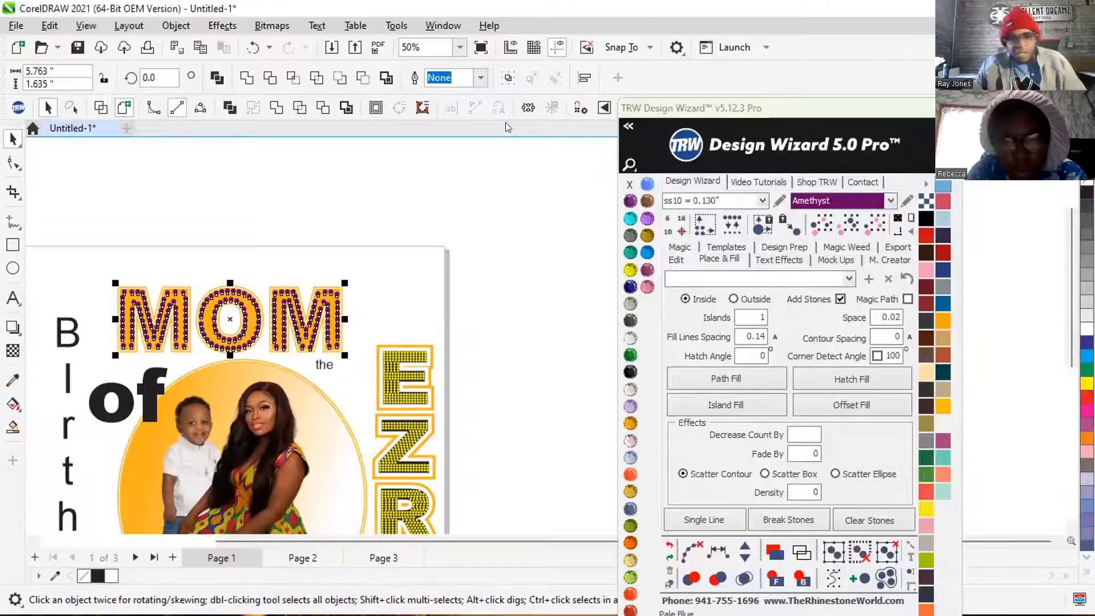
left_click(445, 177)
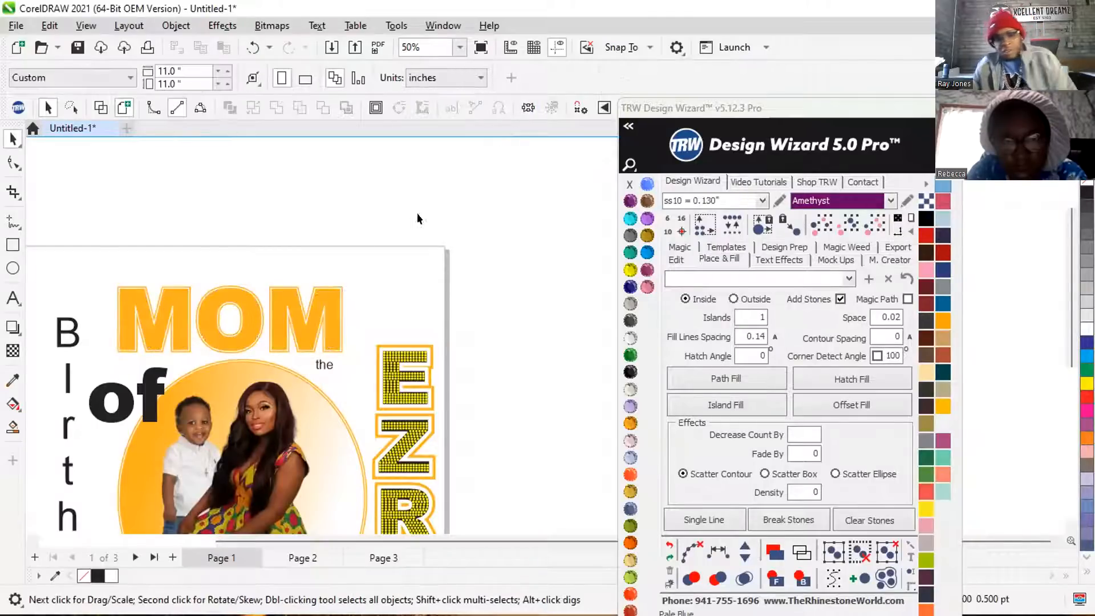
Apply a Hatch Fill to the MOM lettering with the zero contour spacing and undo it.
left_click(273, 294)
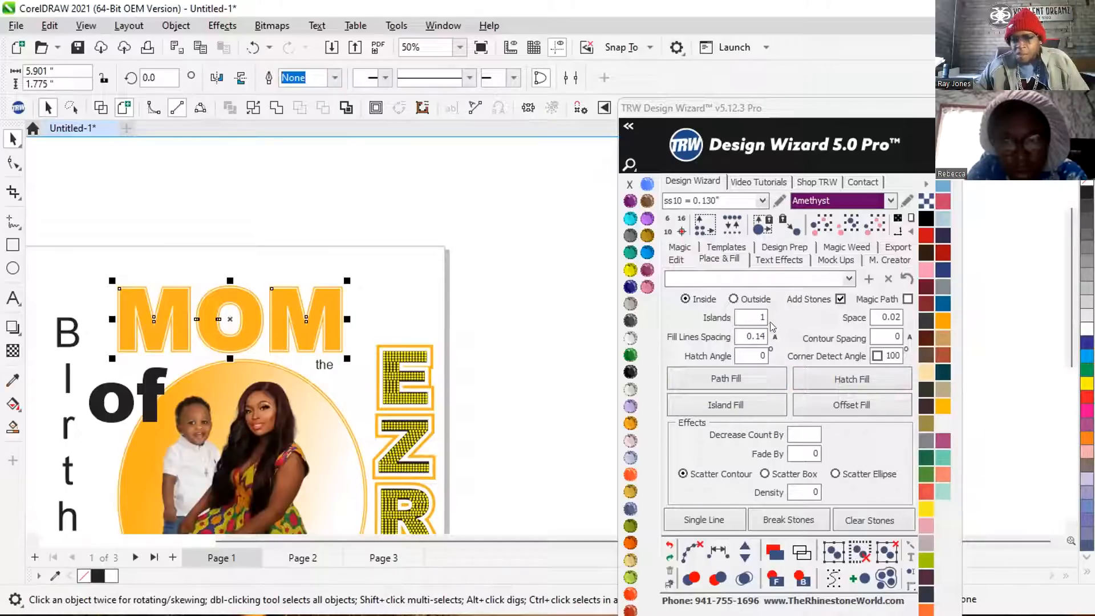
left_click(862, 377)
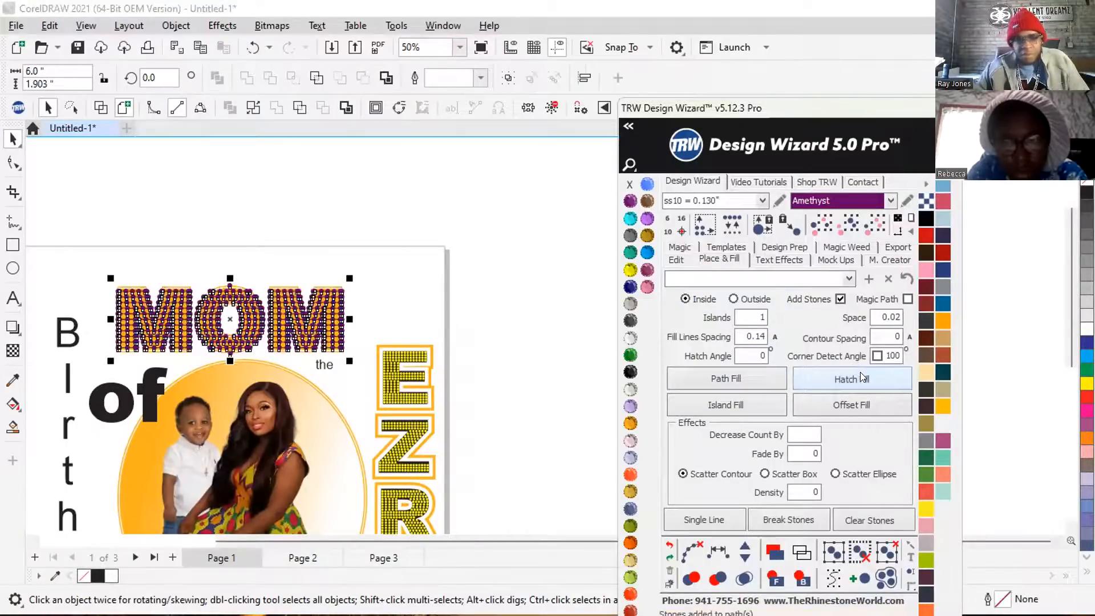
left_click(667, 545)
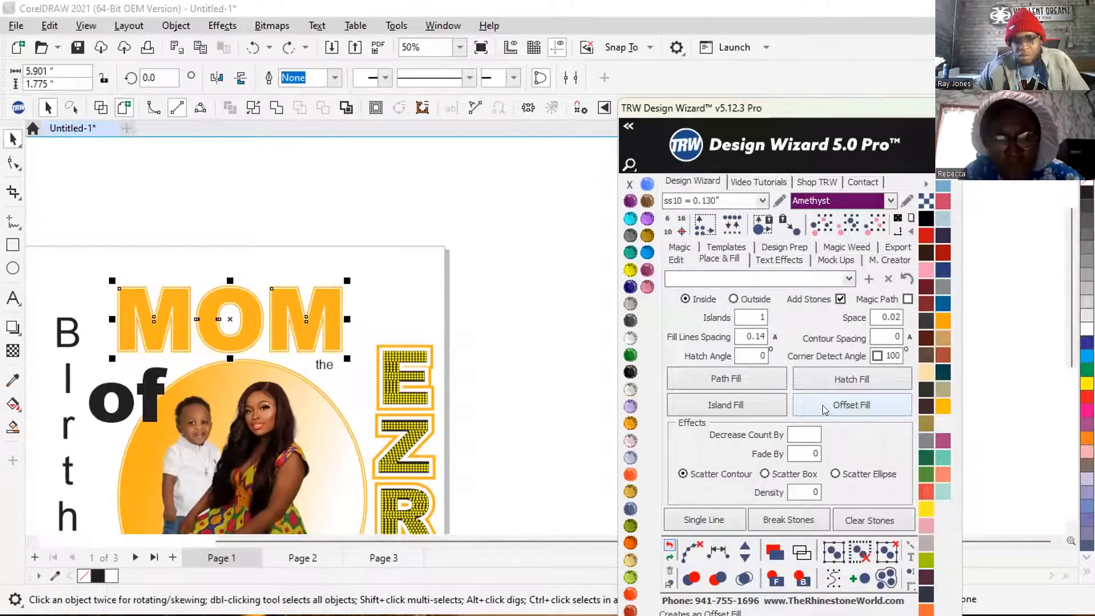
Move the Design Wizard window away from the artwork and try an Offset Fill on the MOM lettering.
left_click_drag(837, 113, 887, 71)
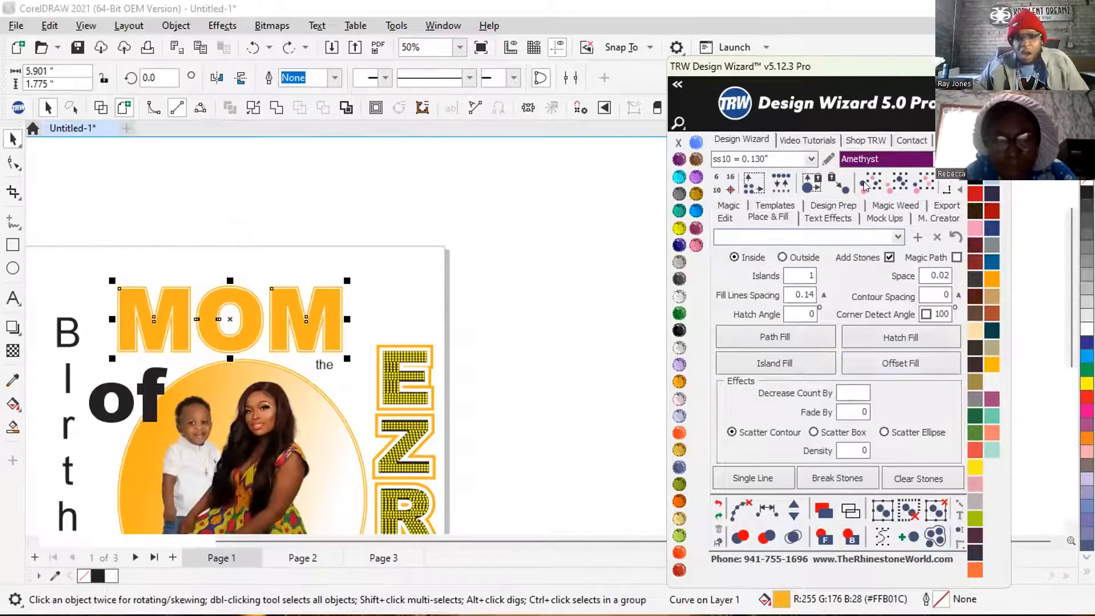
left_click(878, 366)
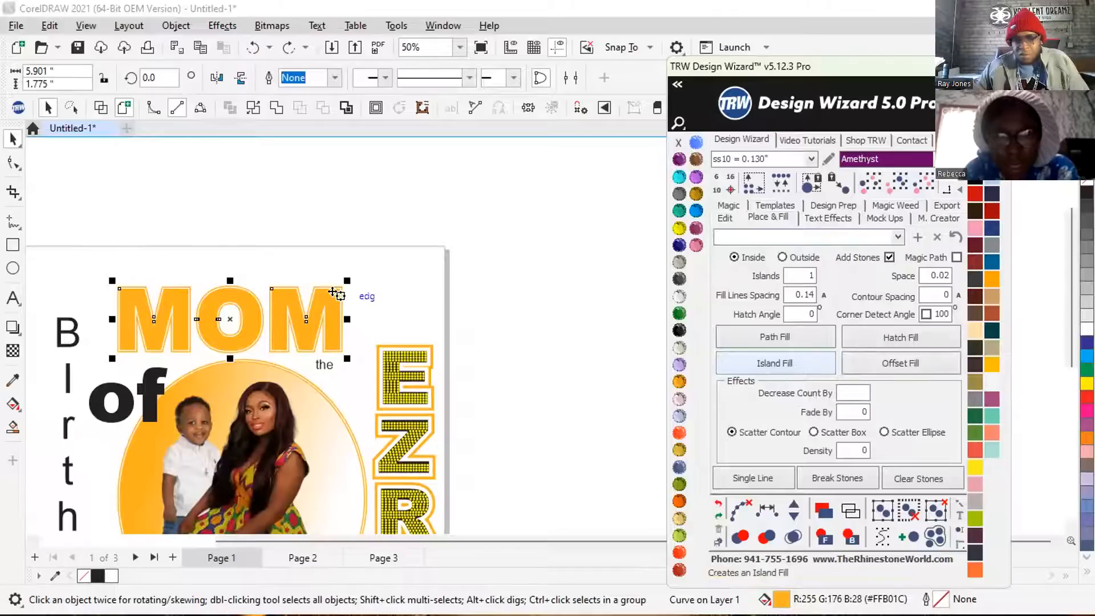
left_click(410, 282)
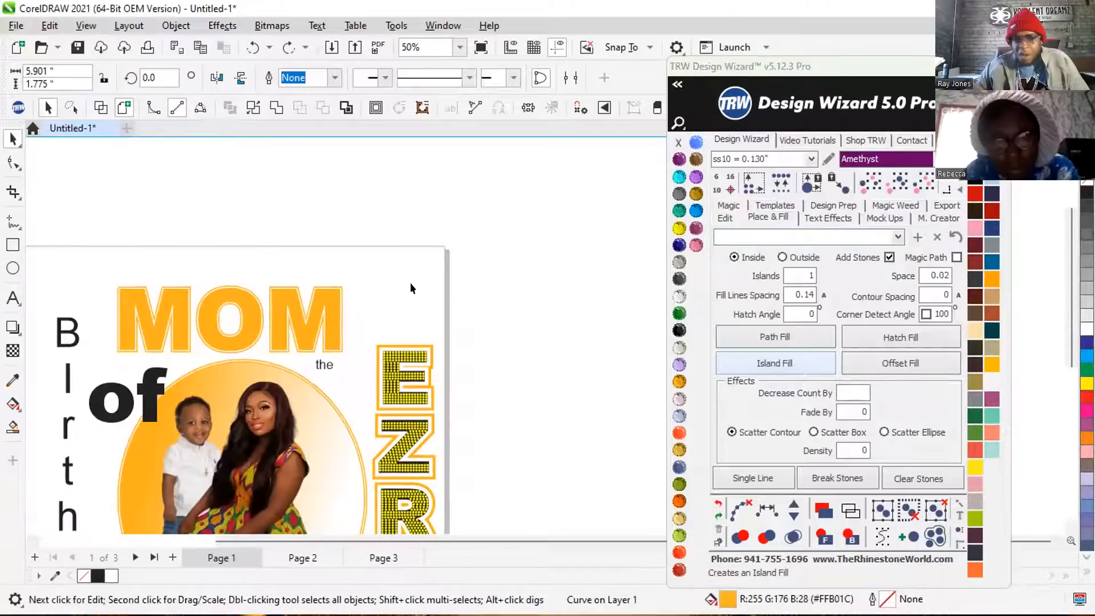
Apply a Path Fill of ss10 Amethyst stones to the MOM lettering, clear its paths and merge the overlapping stones.
left_click(330, 291)
left_click(783, 337)
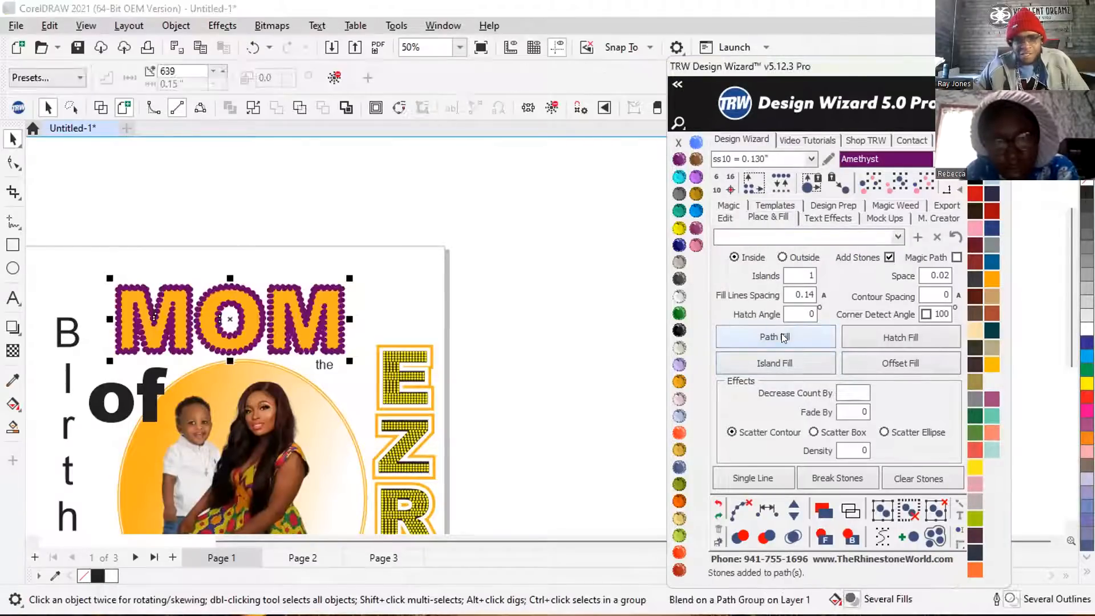
left_click(737, 510)
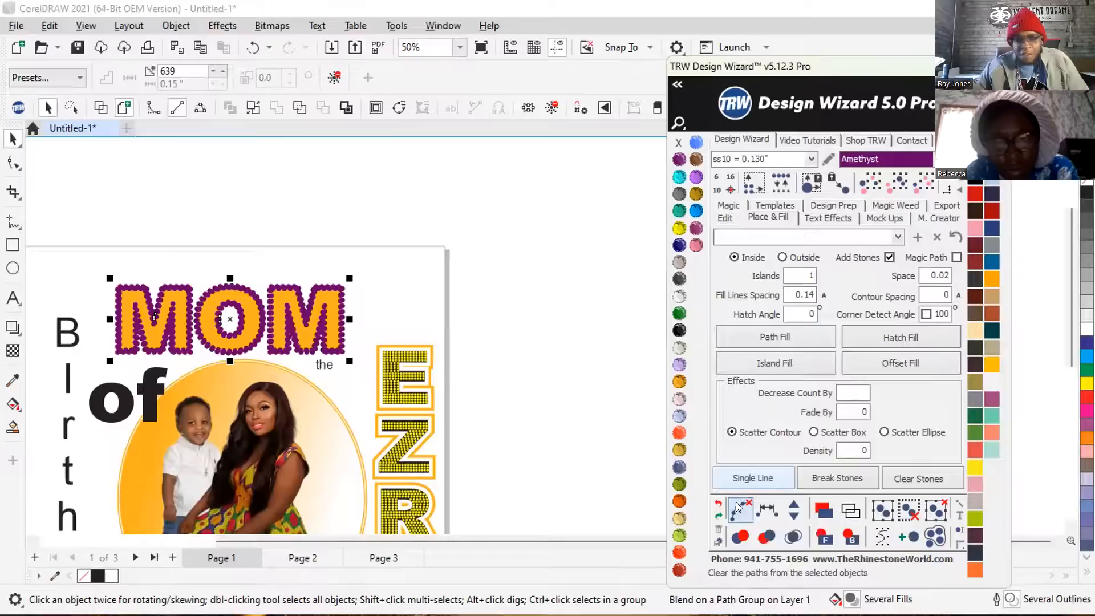
left_click(788, 536)
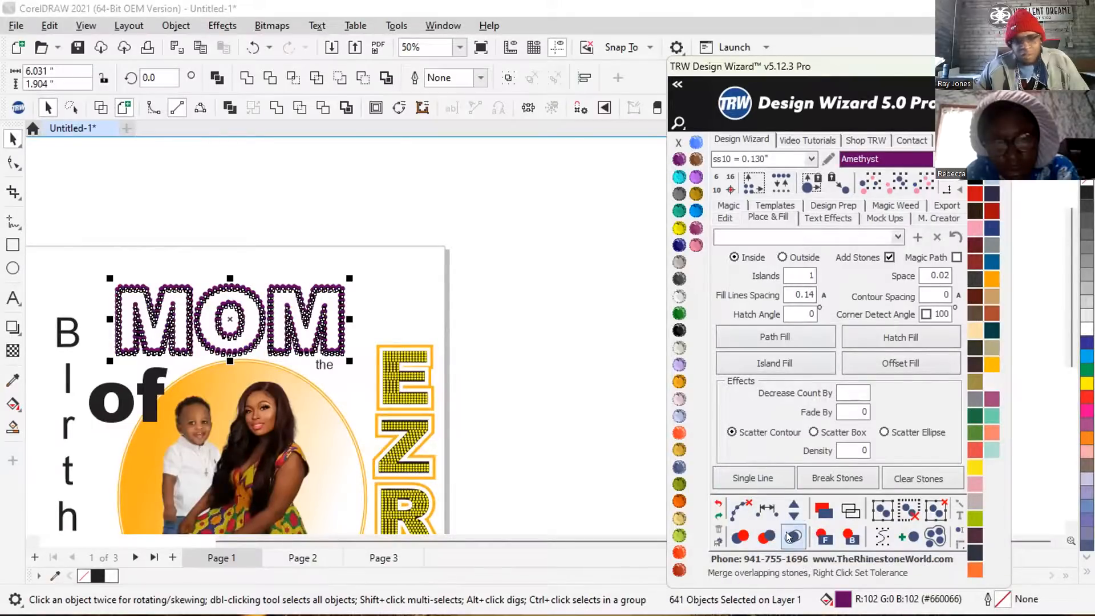
left_click(496, 290)
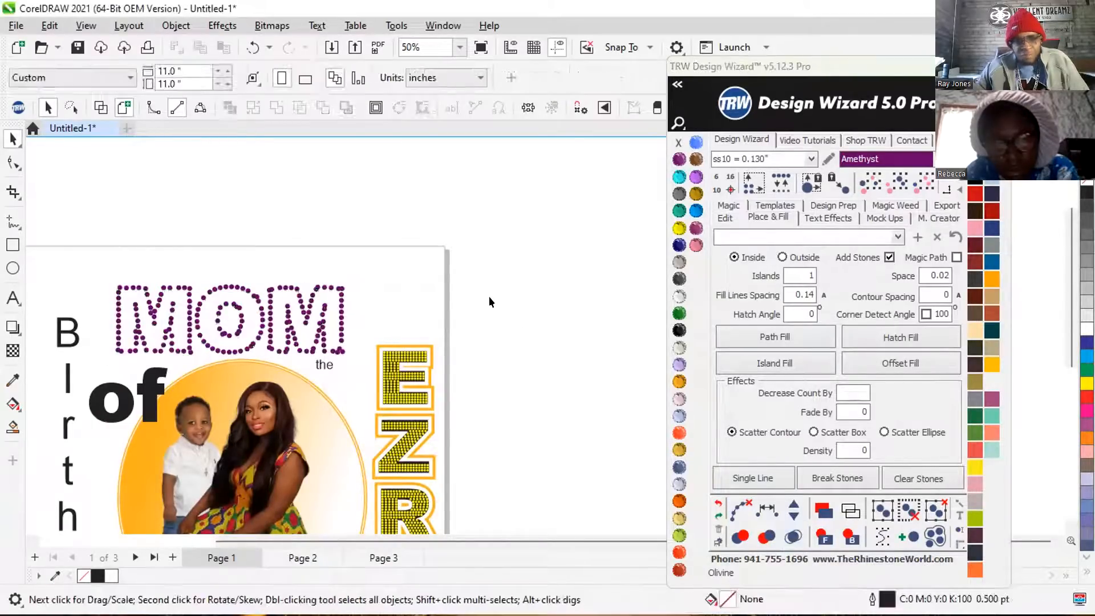
Undo the Path Fill and its path clearing on the MOM lettering.
scroll(488, 296, "down", 1)
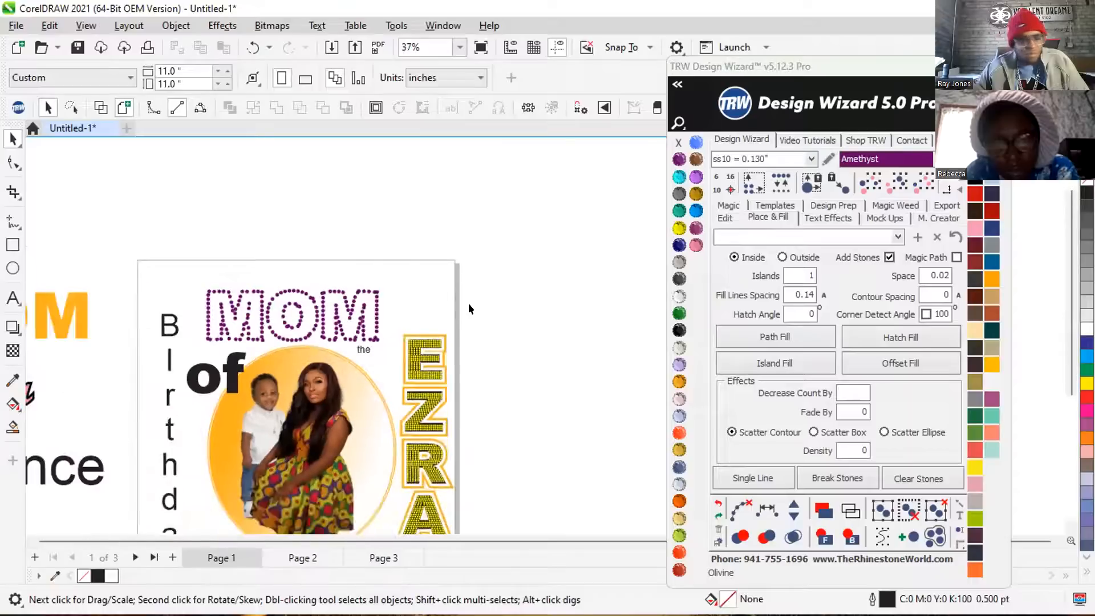
left_click(718, 505)
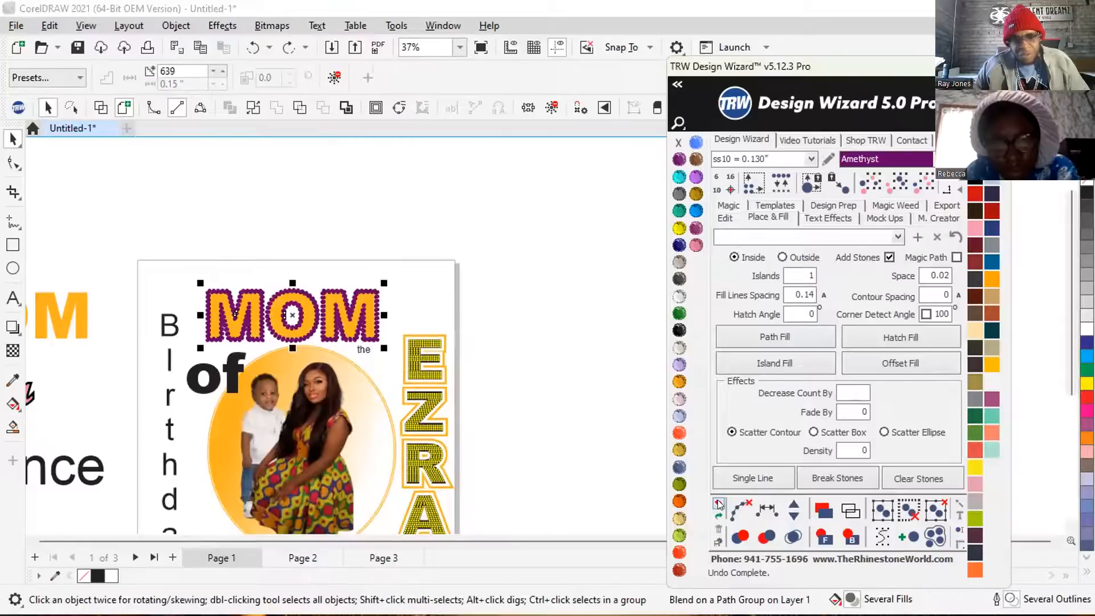
left_click(719, 504)
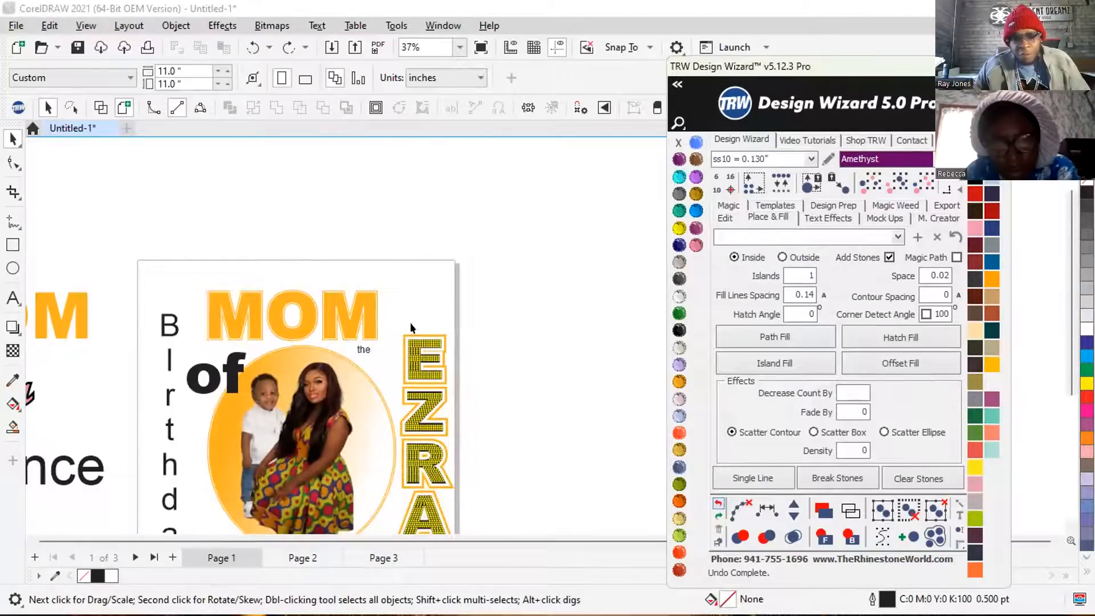
Select the outlined MOM lettering, check which object commands are available for it and float the document window.
scroll(539, 313, "down", 1)
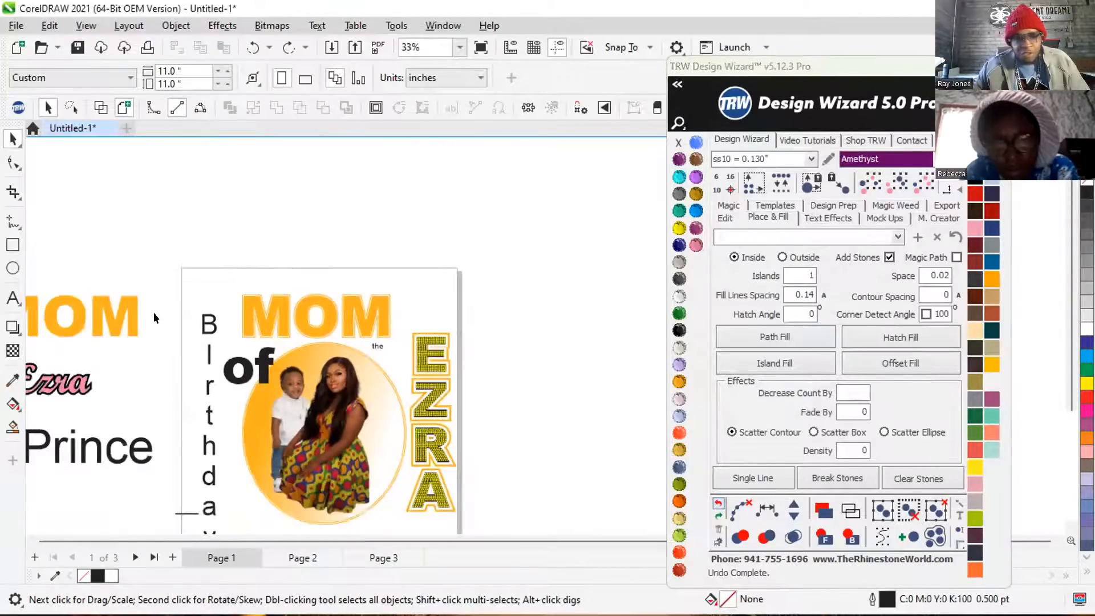
left_click(317, 315)
scroll(317, 316, "up", 4)
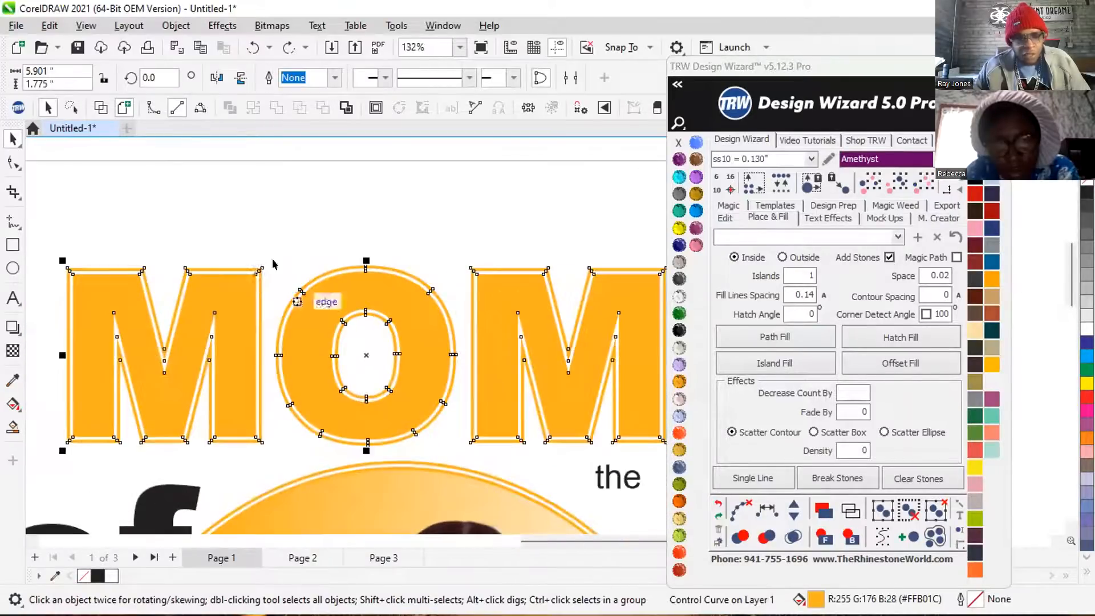
right_click(363, 283)
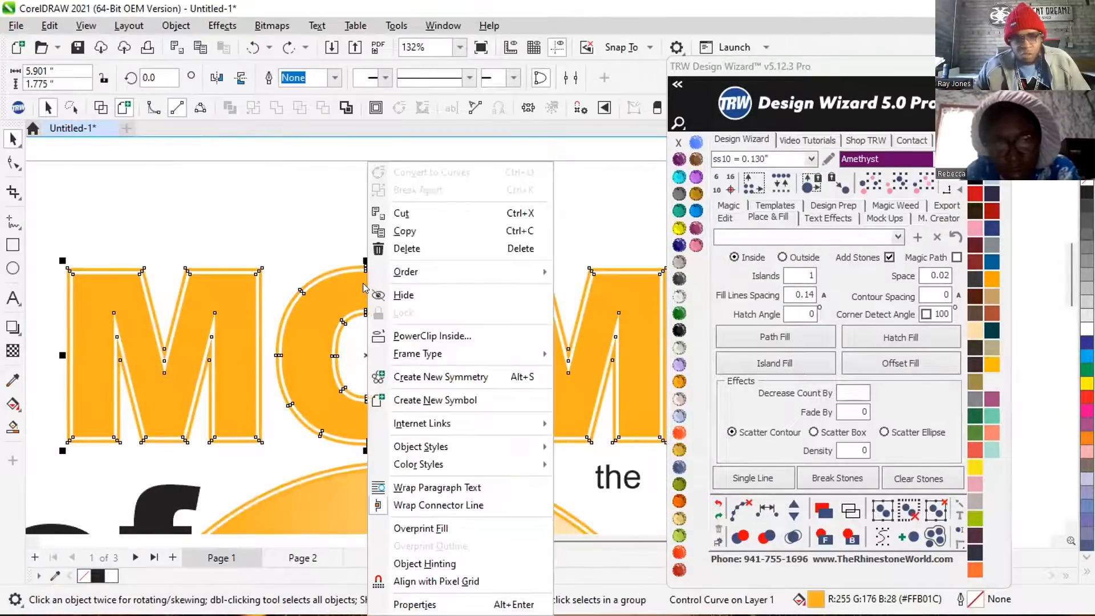
left_click(303, 122)
mouse_move(300, 125)
left_mouse_down()
mouse_move(300, 107)
mouse_move(293, 122)
left_mouse_up()
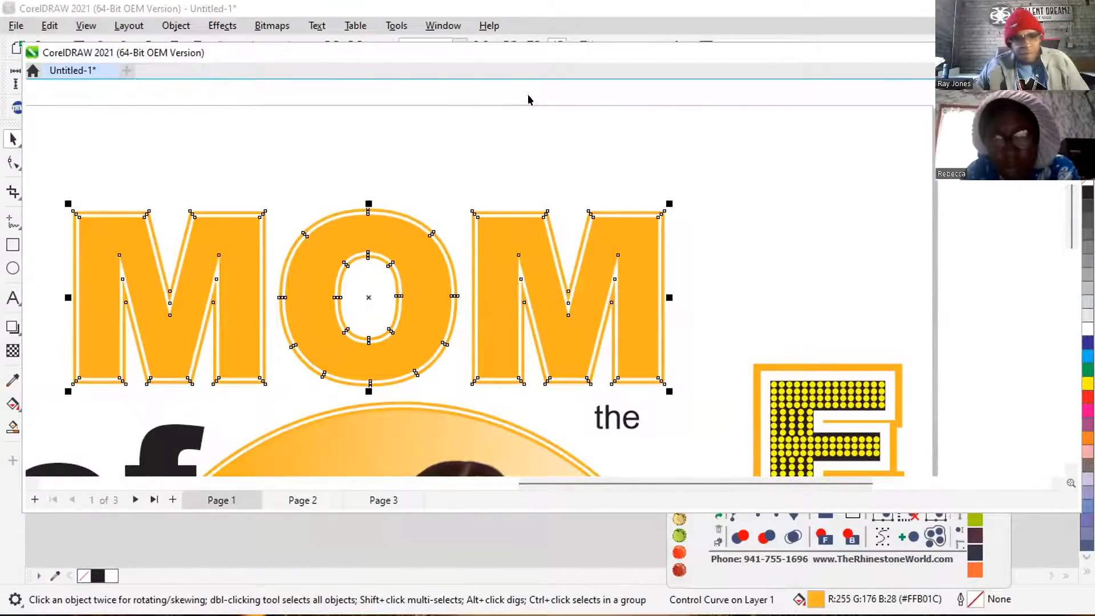
Dock the document window back in place and recolour the outlined MOM lettering Blue Zircon.
left_click_drag(371, 53, 412, 133)
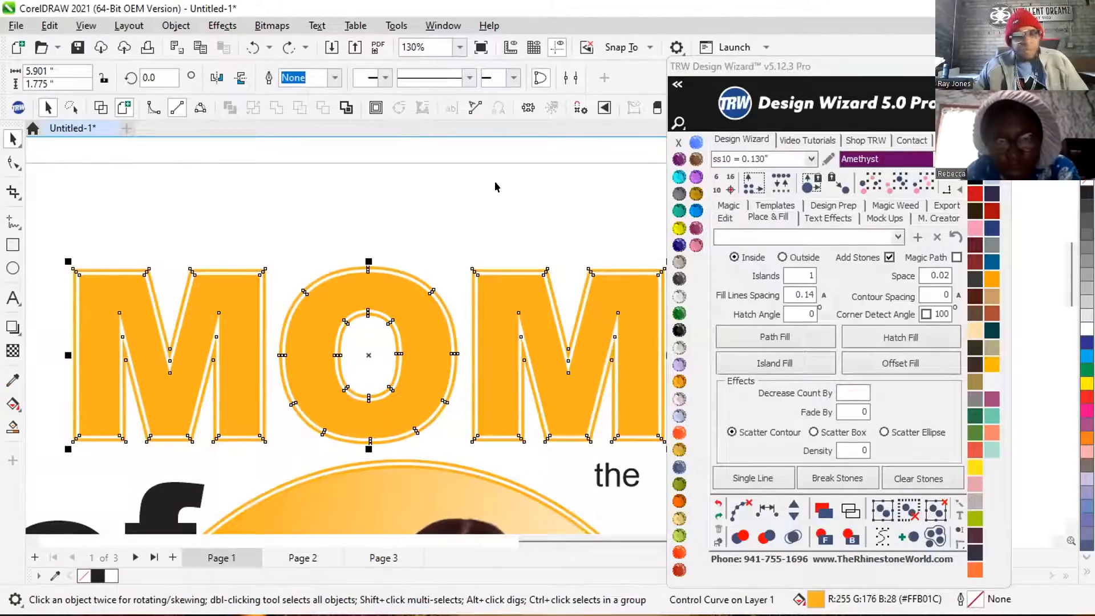
left_click(199, 300)
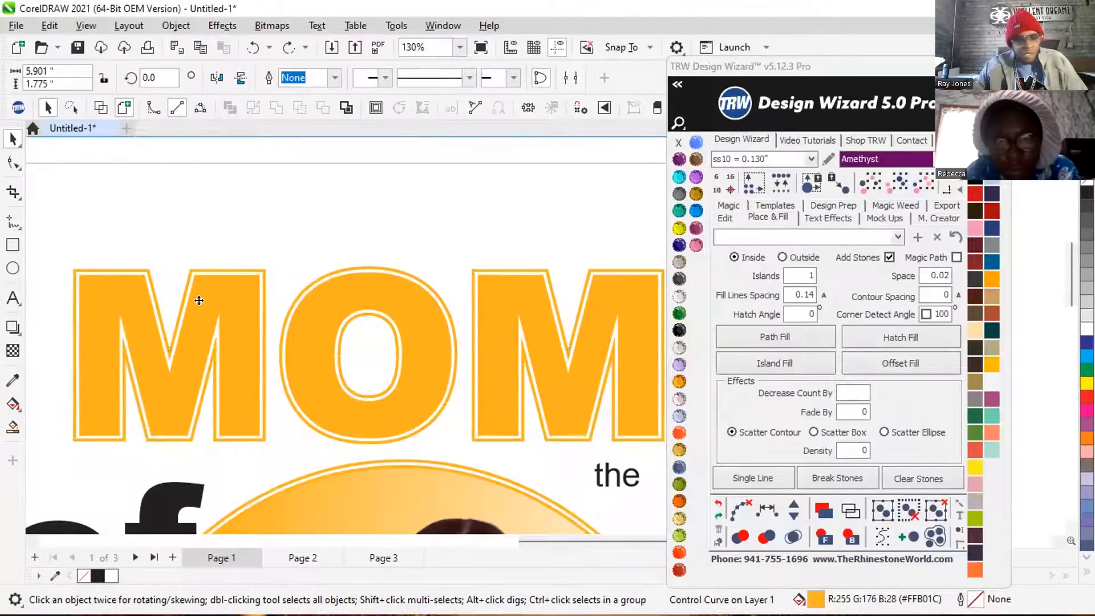
left_click(239, 296)
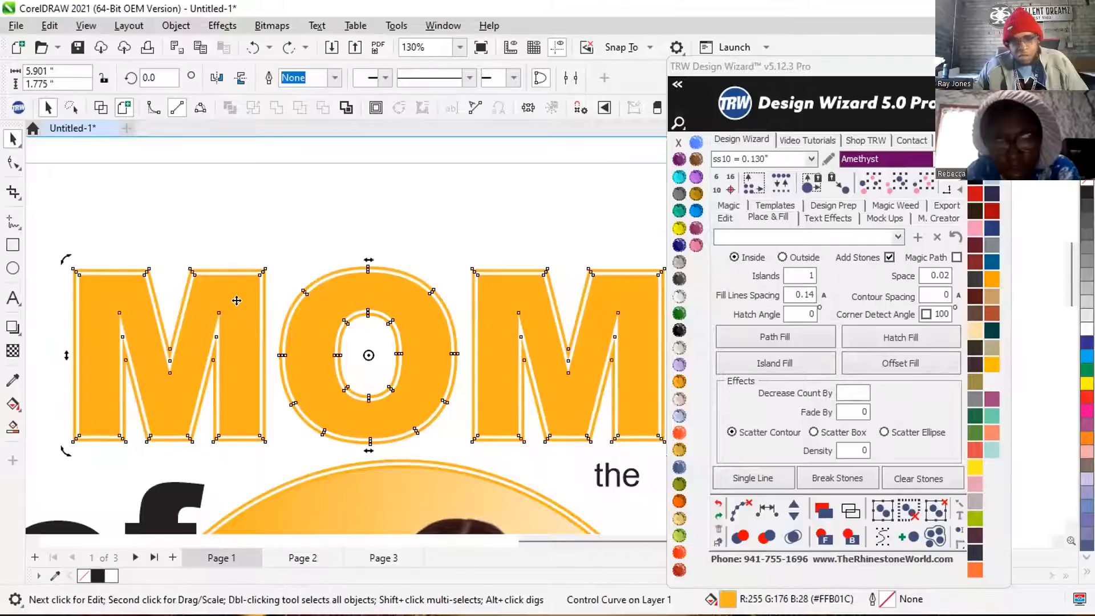
left_click(679, 210)
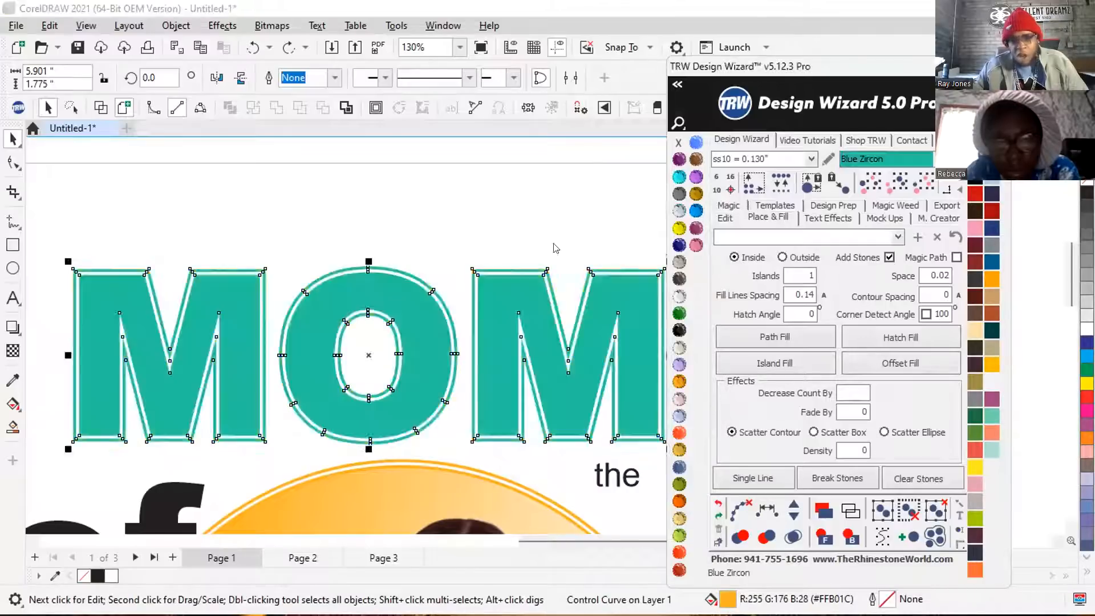
scroll(445, 294, "down", 1)
scroll(454, 292, "down", 3)
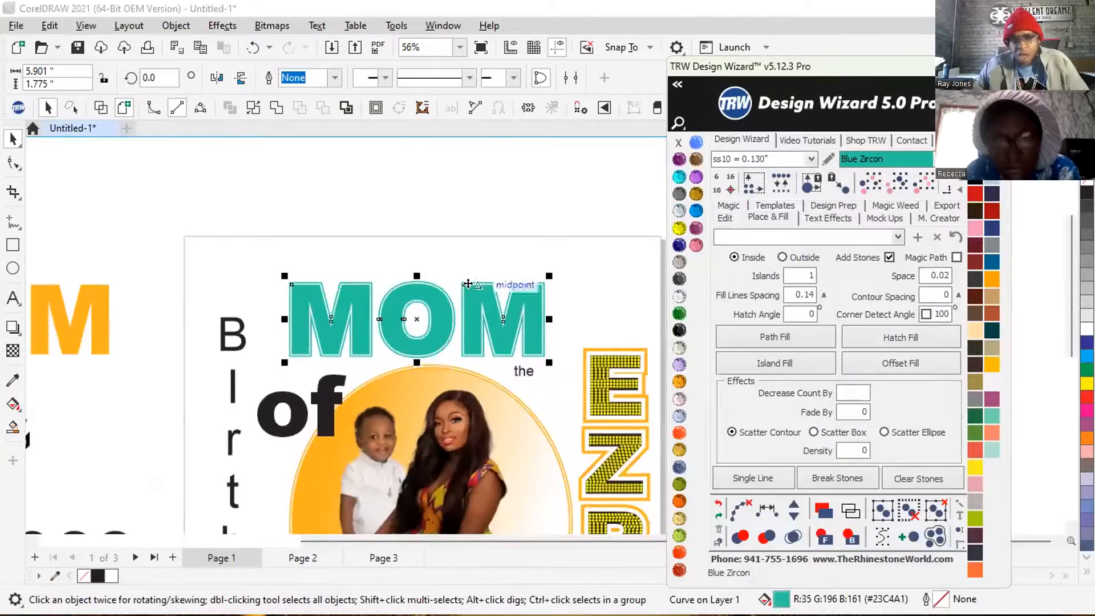
Nudge the outlined MOM lettering 10 to the right off the page, and nudge the plain orange MOM right by 10 onto the page.
left_click(725, 217)
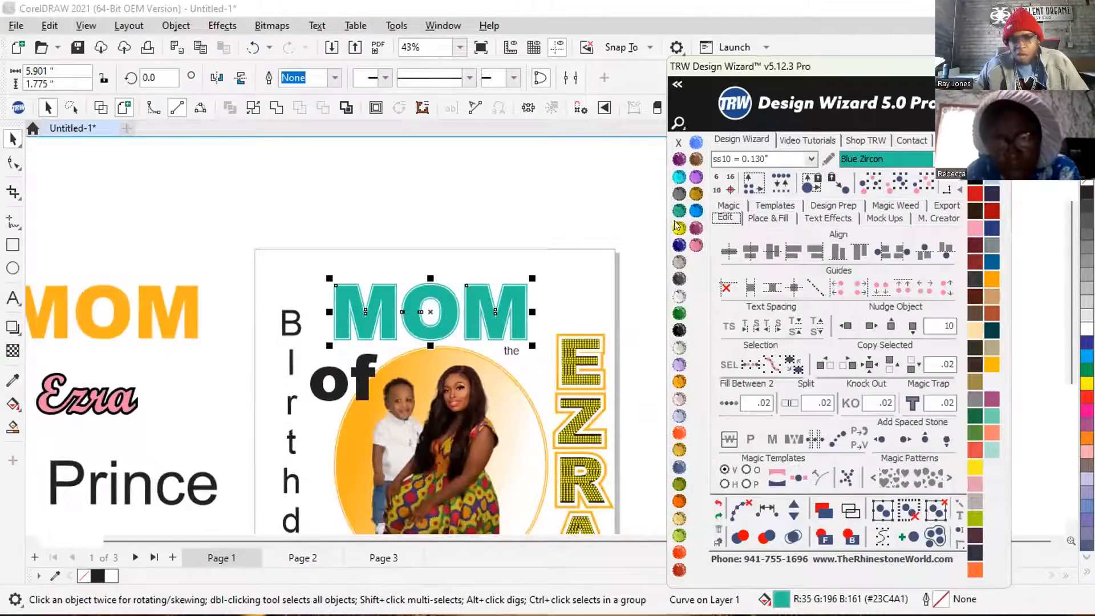
left_click(870, 326)
scroll(423, 326, "down", 1)
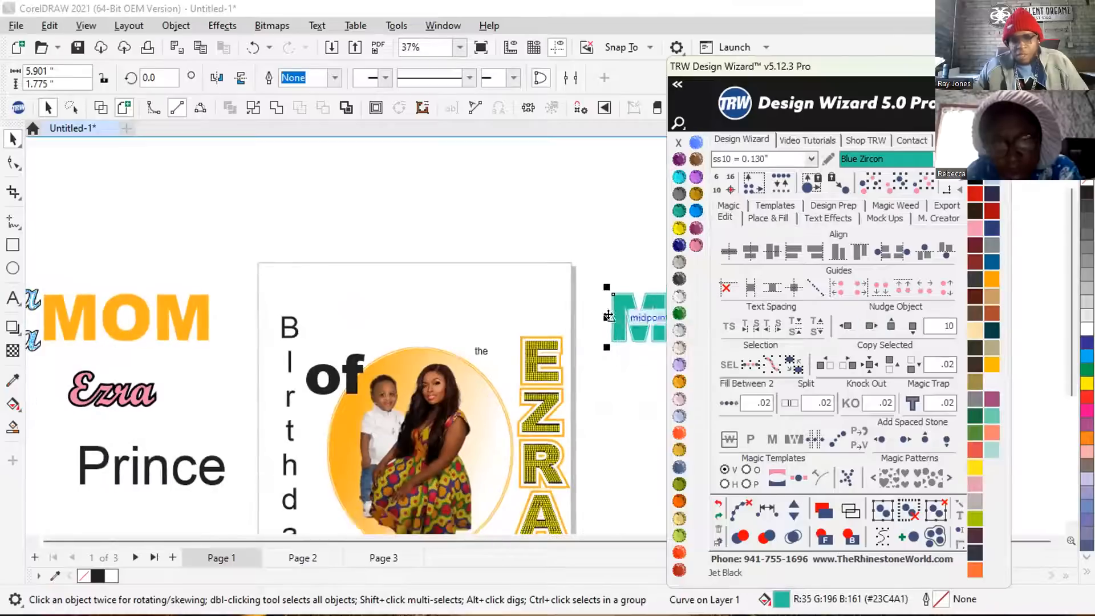
left_click(176, 326)
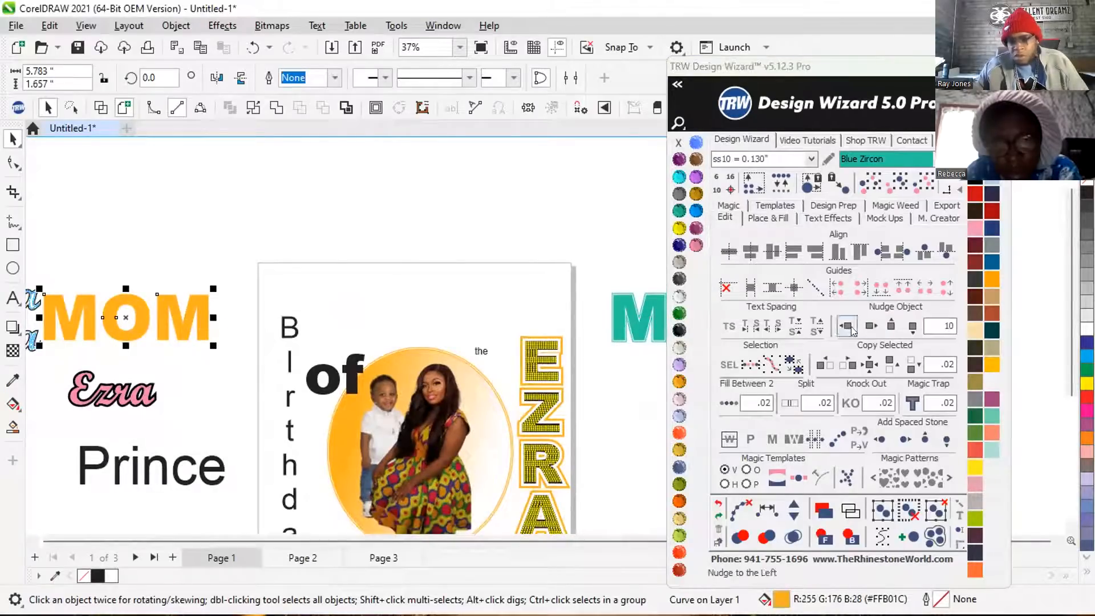
left_click(870, 325)
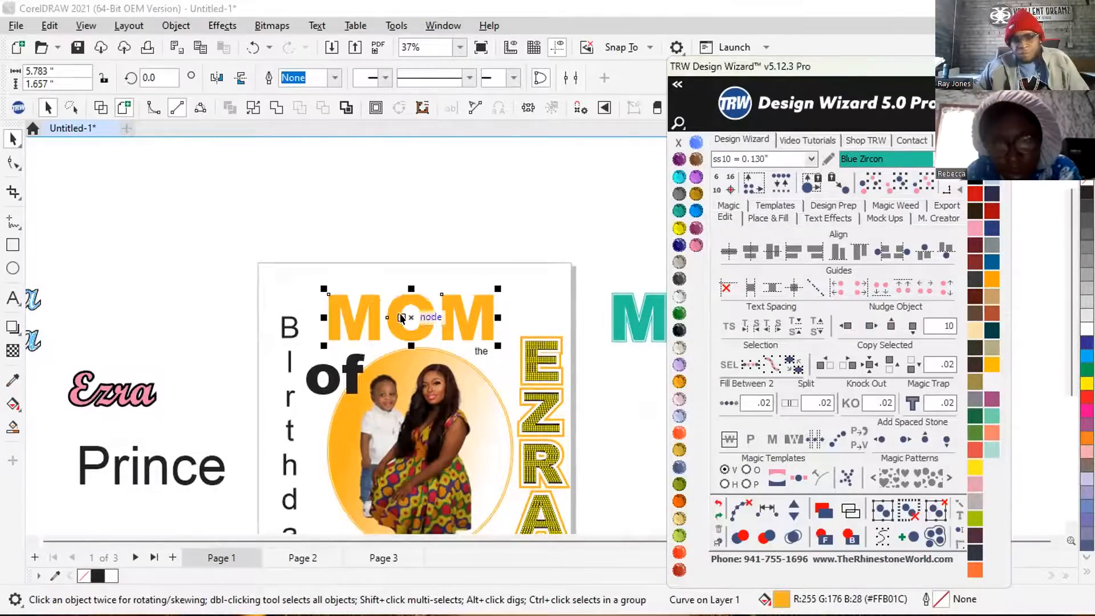
scroll(447, 307, "up", 5)
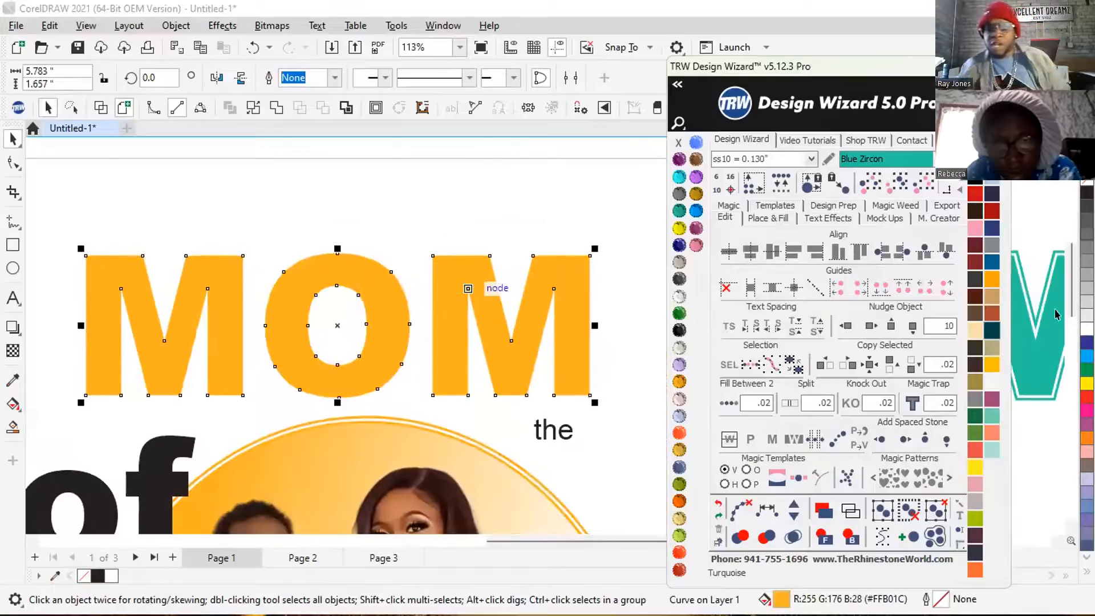
Clear the Design Wizard window out of the way, place the outlined MOM beside the plain MOM, and reselect the plain lettering.
left_click_drag(919, 72, 854, 474)
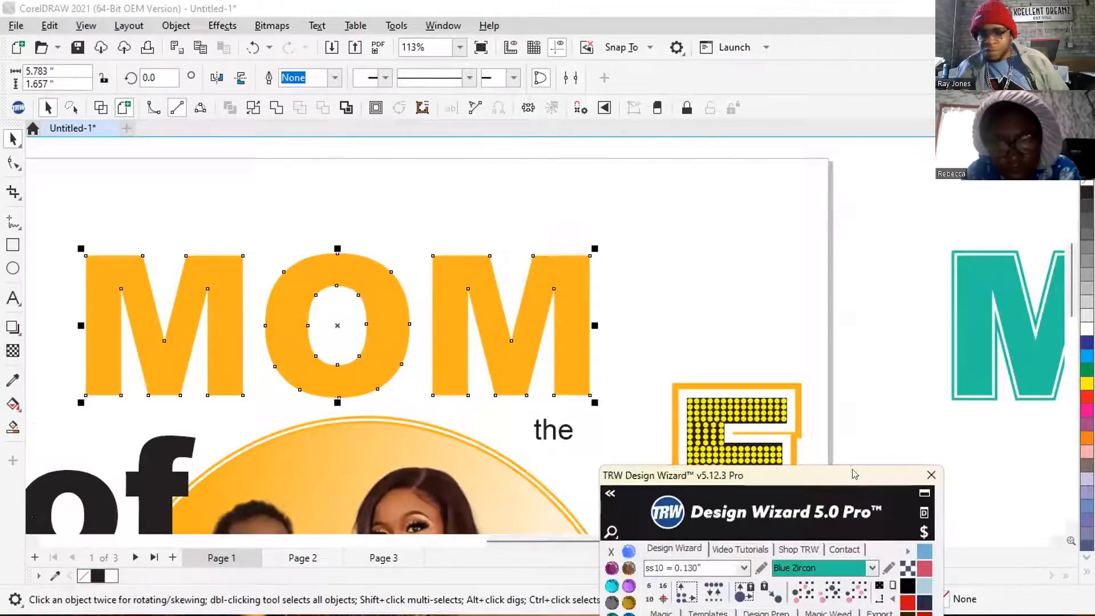
left_click_drag(983, 258, 652, 179)
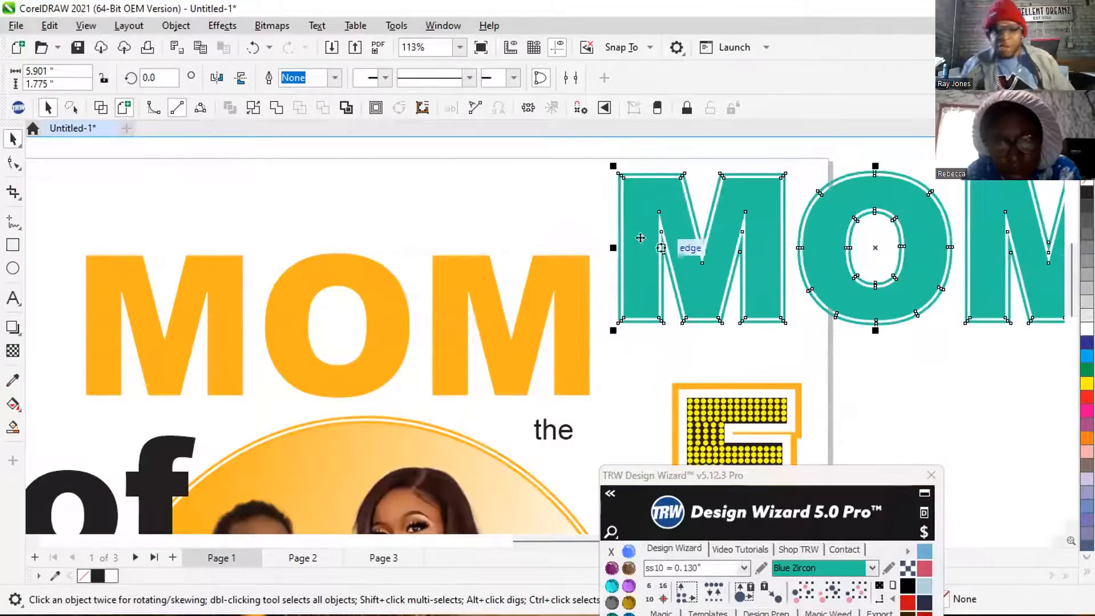
left_click(464, 289)
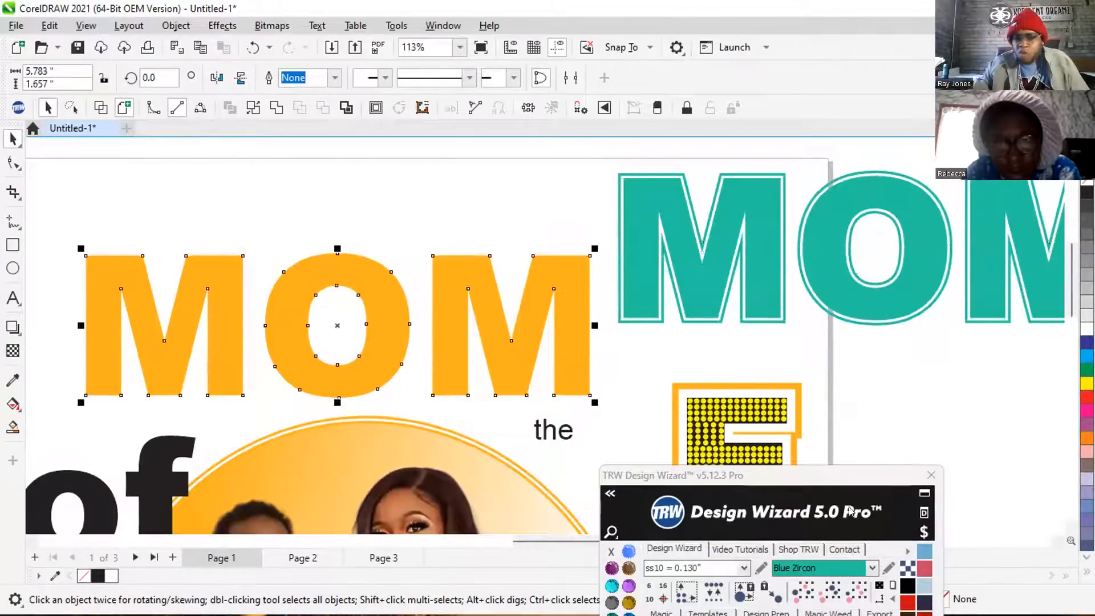
left_click_drag(790, 485, 873, 90)
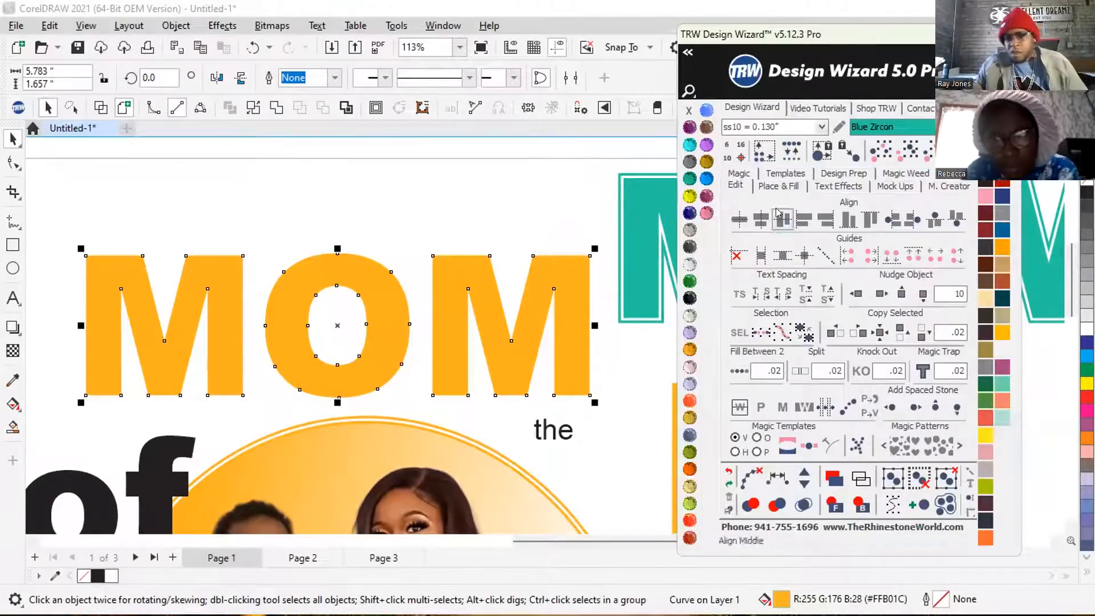
Recolour the plain MOM lettering Pale Blue and set the Place & Fill options to Outside with Add Stones off.
left_click(776, 185)
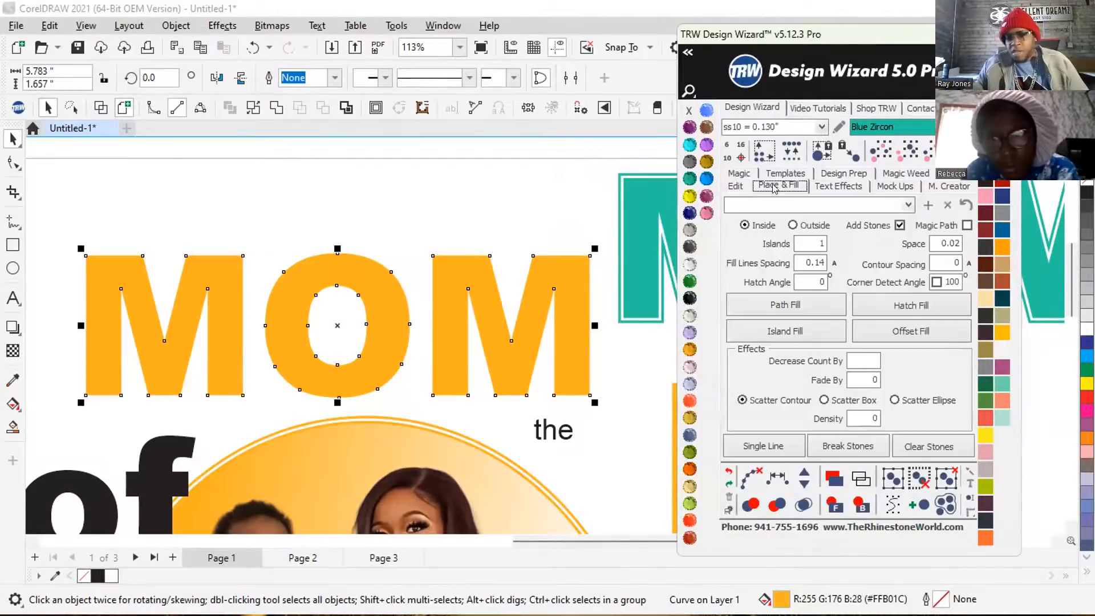
left_click(943, 264)
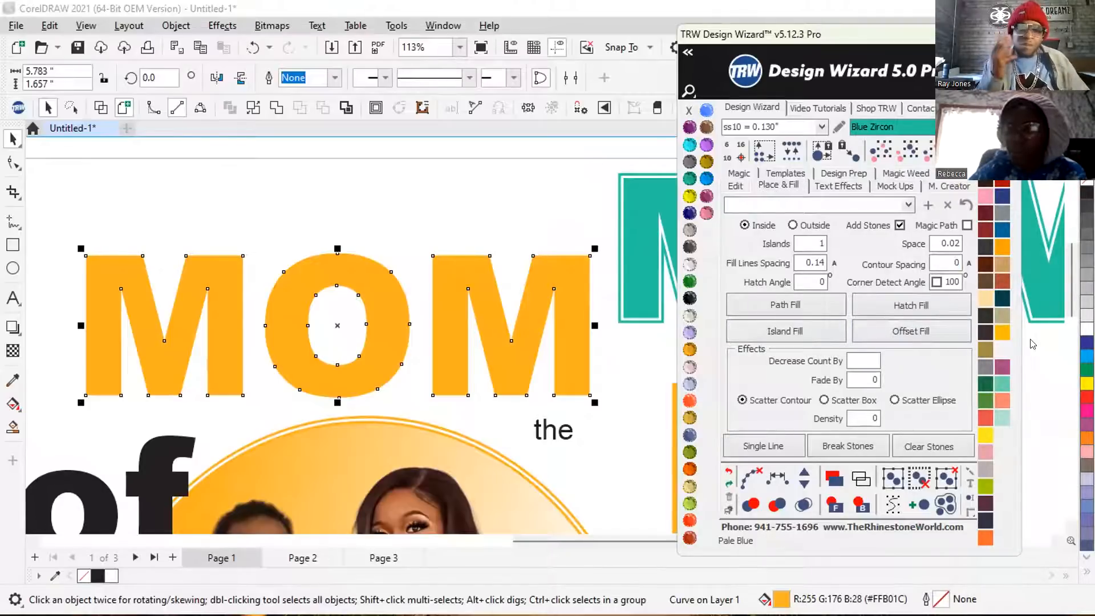
left_click(1002, 349)
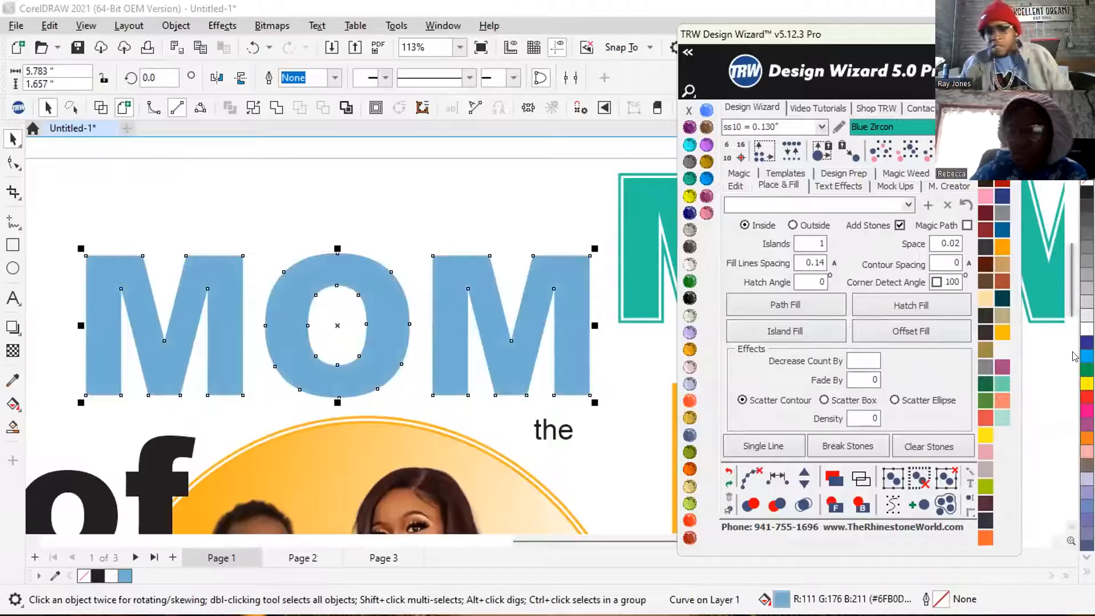
left_click(746, 226)
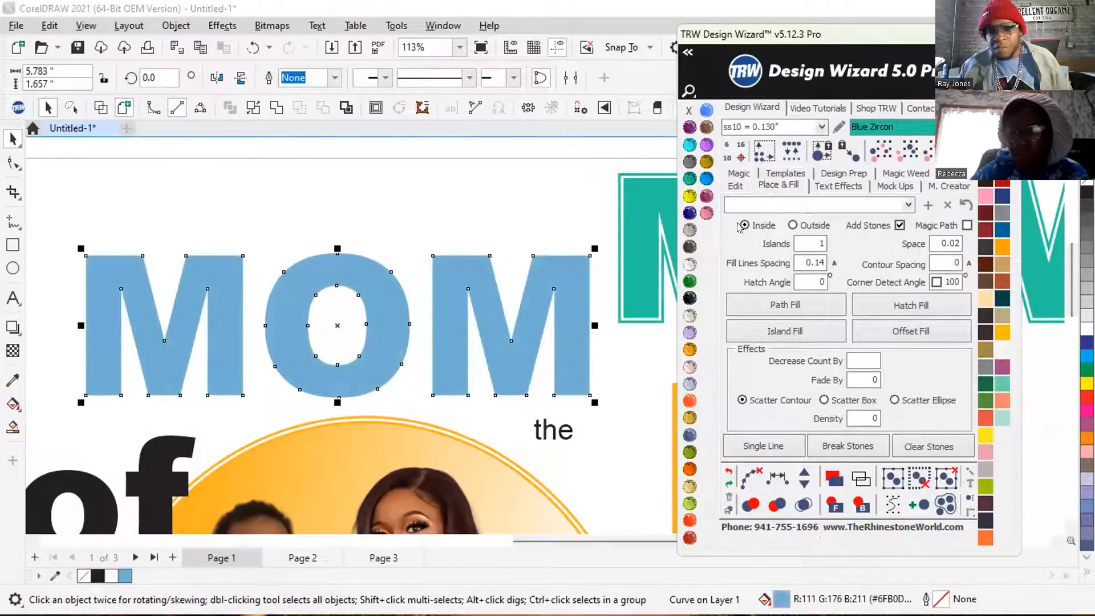
left_click(792, 225)
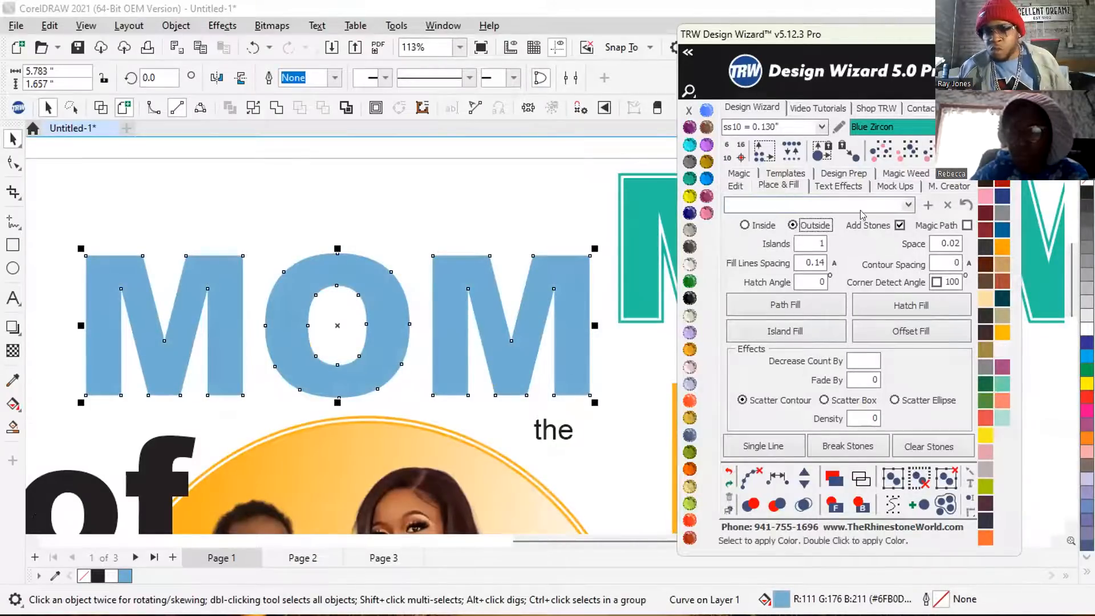
Try an Island Fill with .075 contour spacing around the outside of the blue MOM lettering and undo it.
left_click(935, 263)
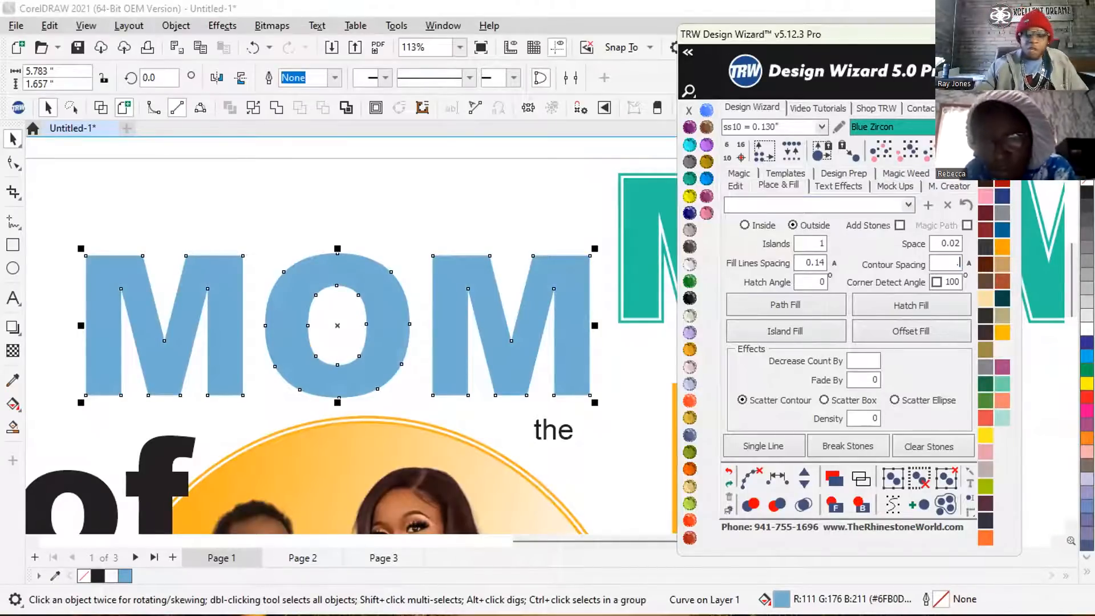
type(".075")
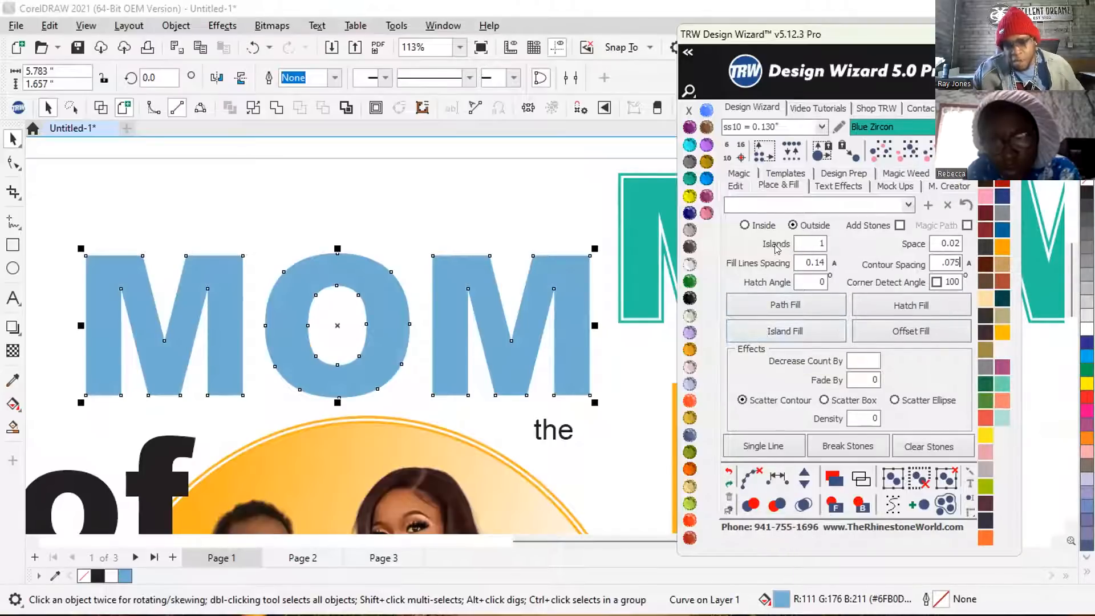
left_click(779, 331)
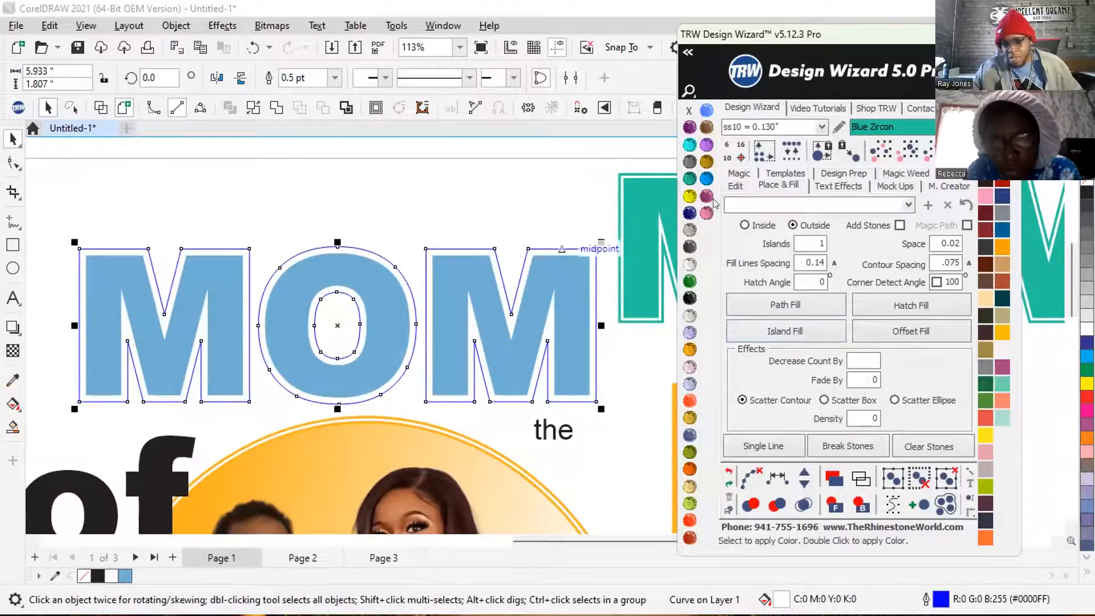
scroll(617, 286, "up", 1)
scroll(580, 214, "down", 1)
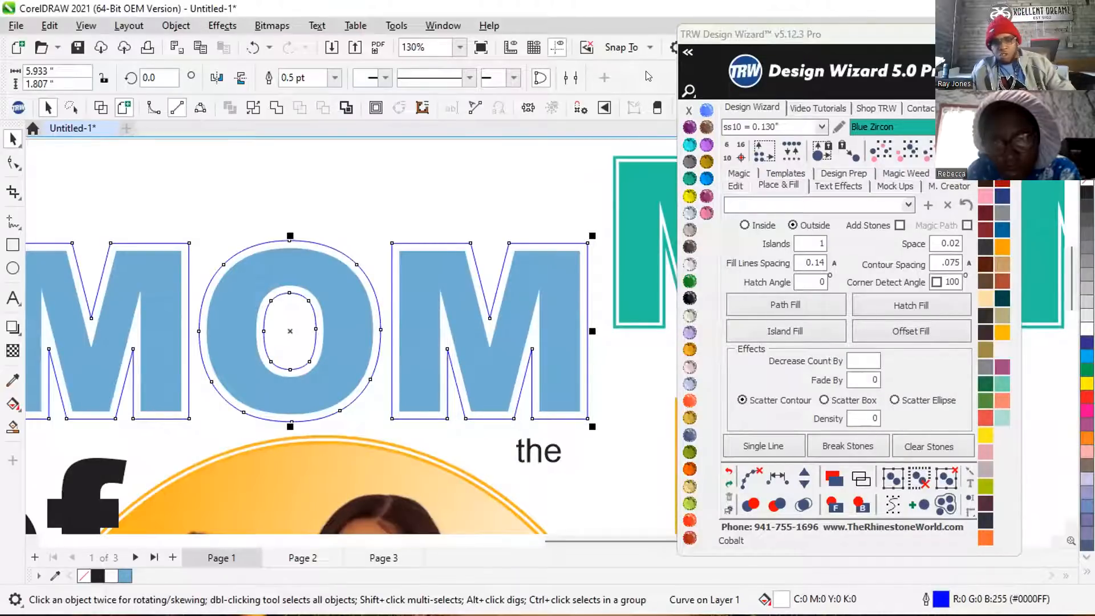
key("ctrl+z")
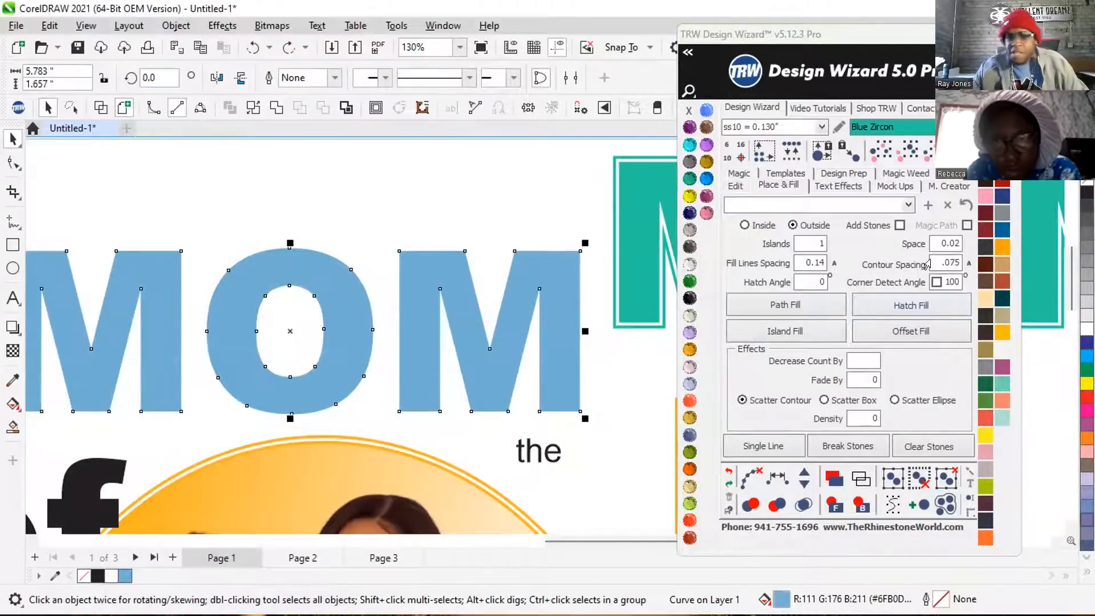
Try an Island Fill with .03 contour spacing around the blue MOM lettering and undo it.
left_click(930, 263)
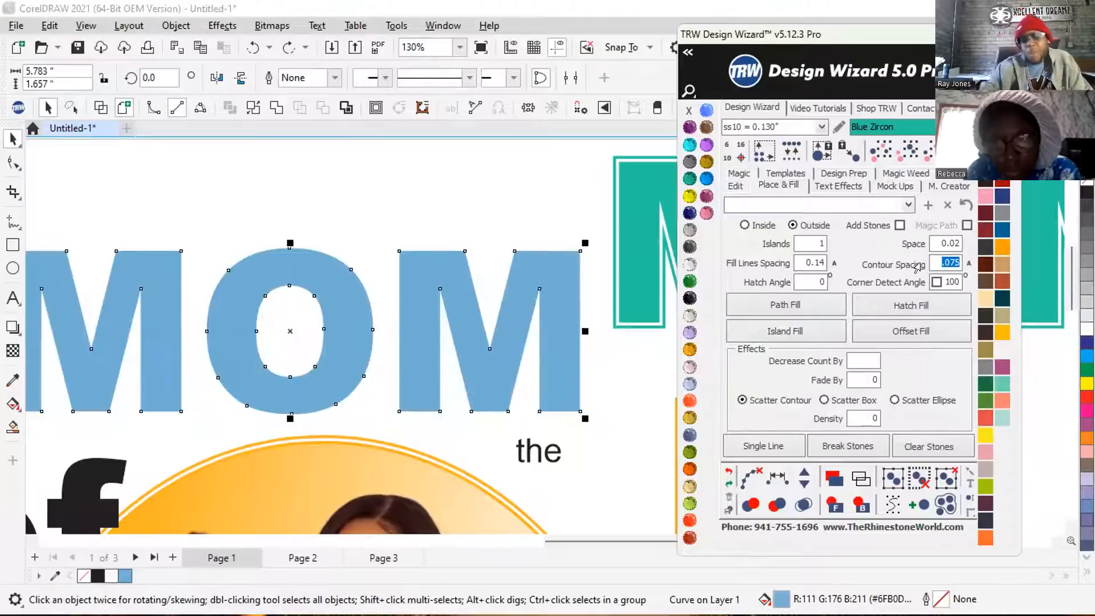
type(".")
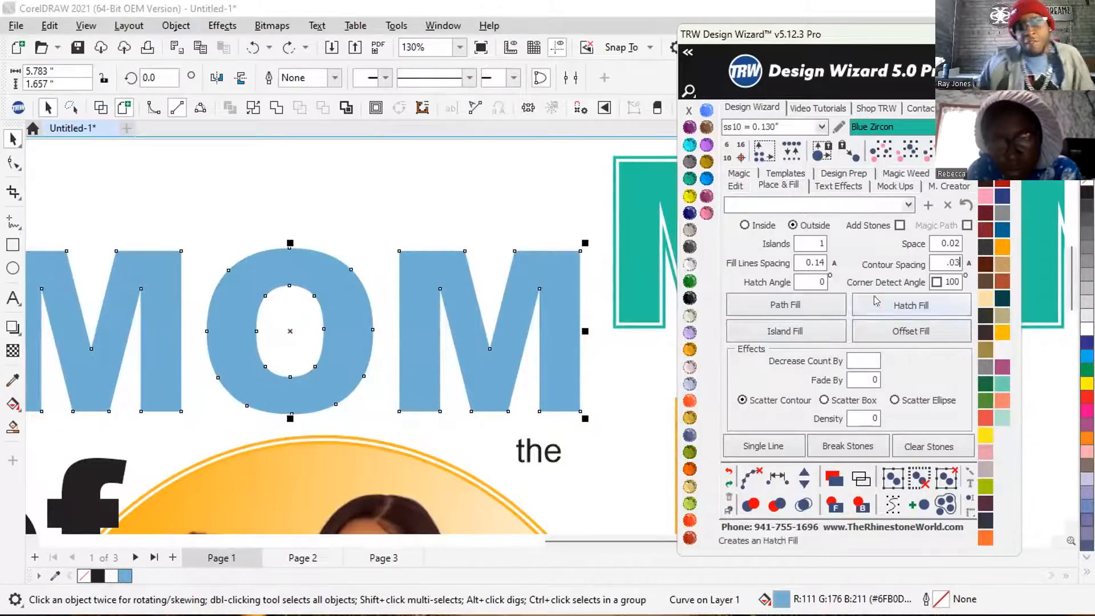
left_click(766, 333)
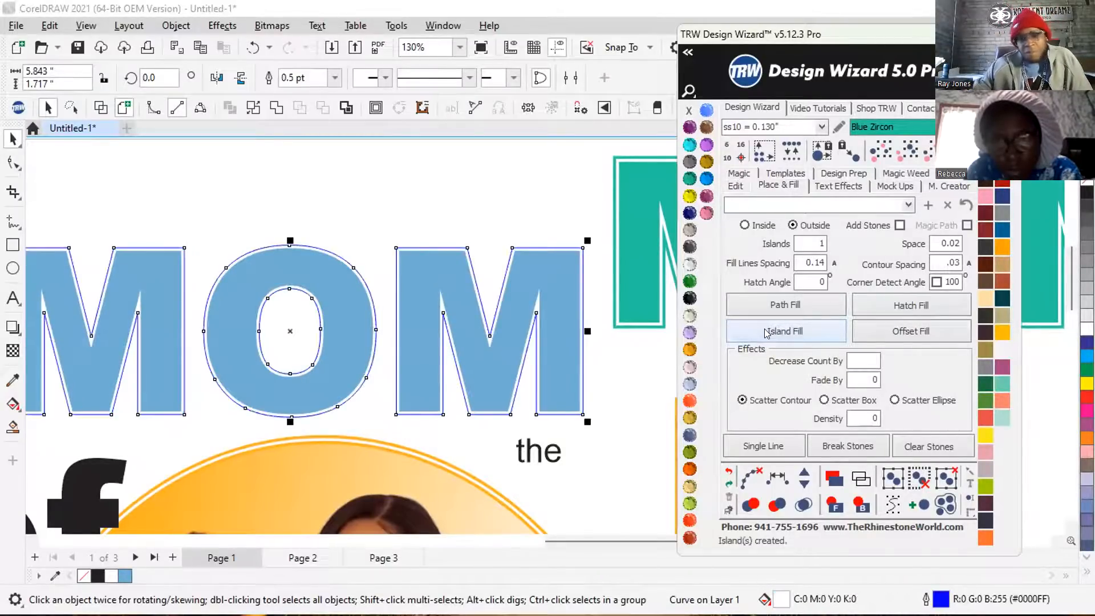
scroll(593, 387, "up", 2)
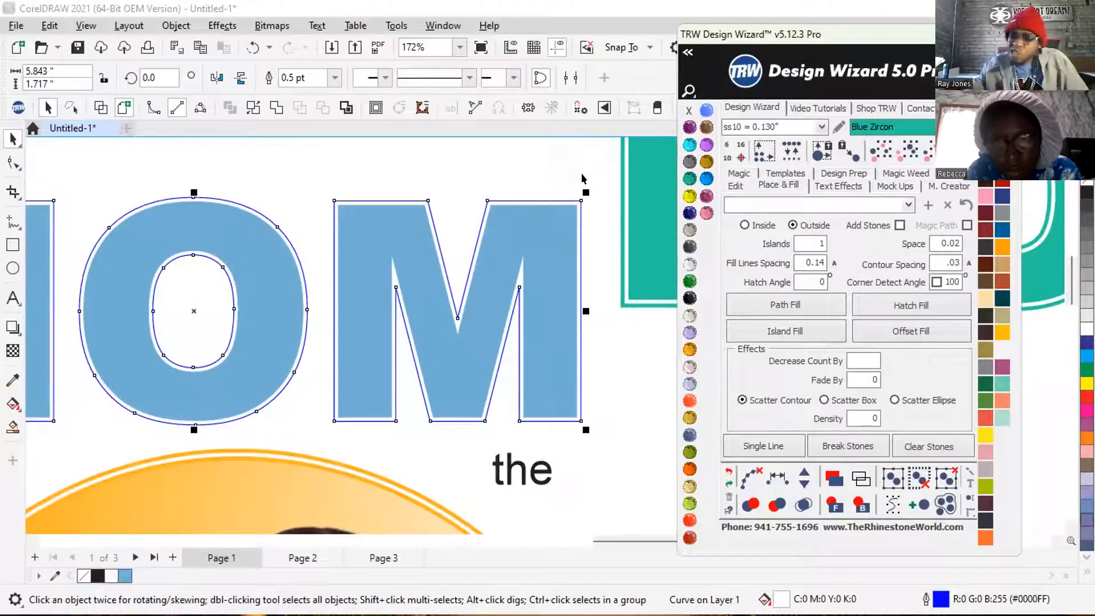
scroll(574, 216, "down", 1)
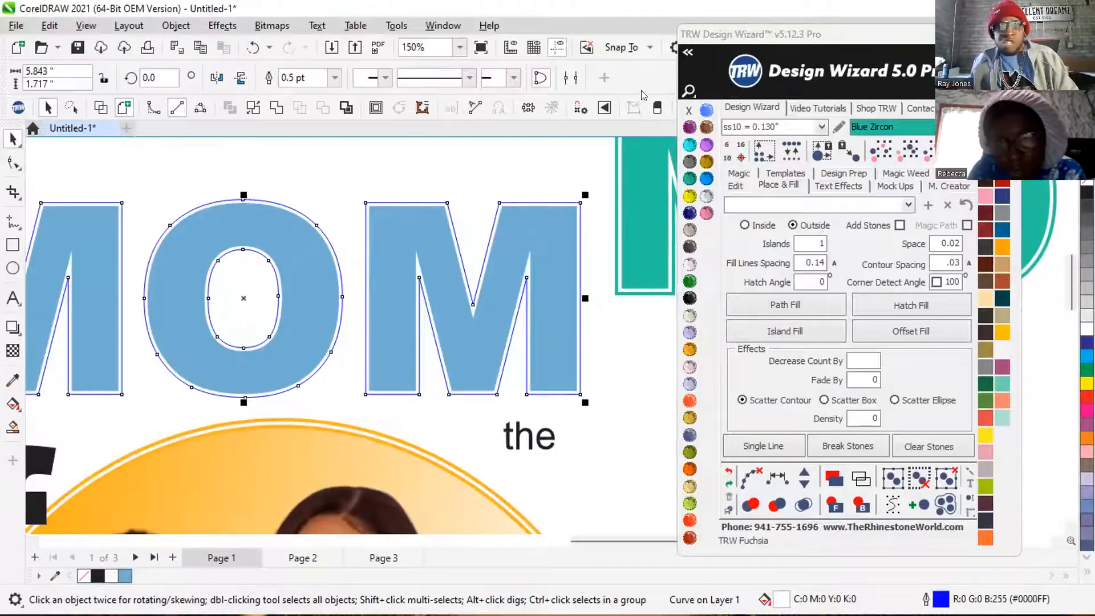
key("ctrl+z")
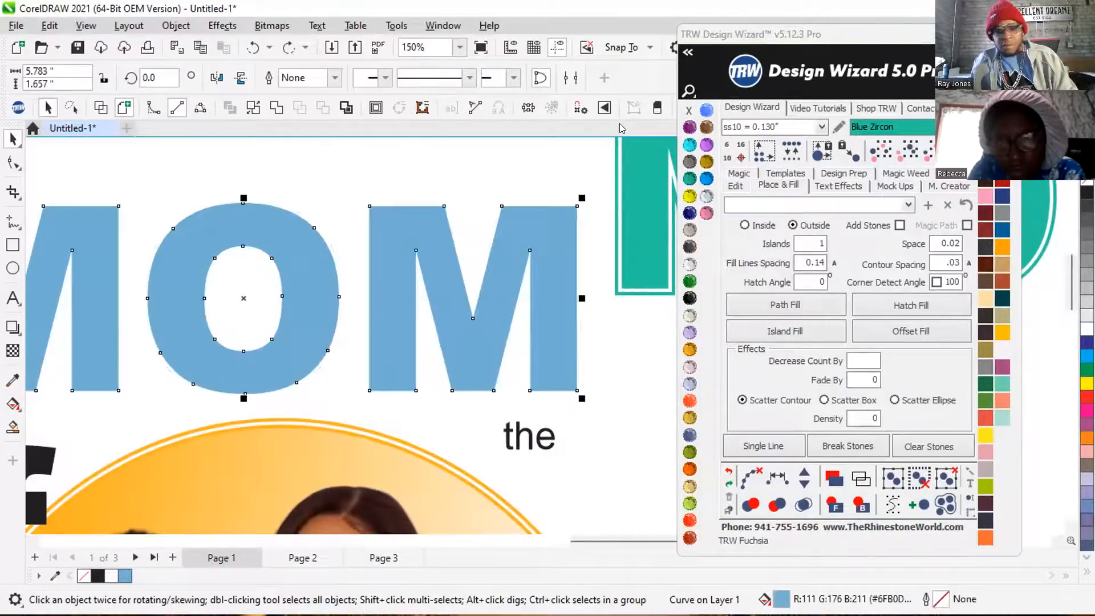
Create an Island Fill contour around the blue MOM lettering with .04 contour spacing.
left_click(932, 261)
key("BackSpace")
type(".04")
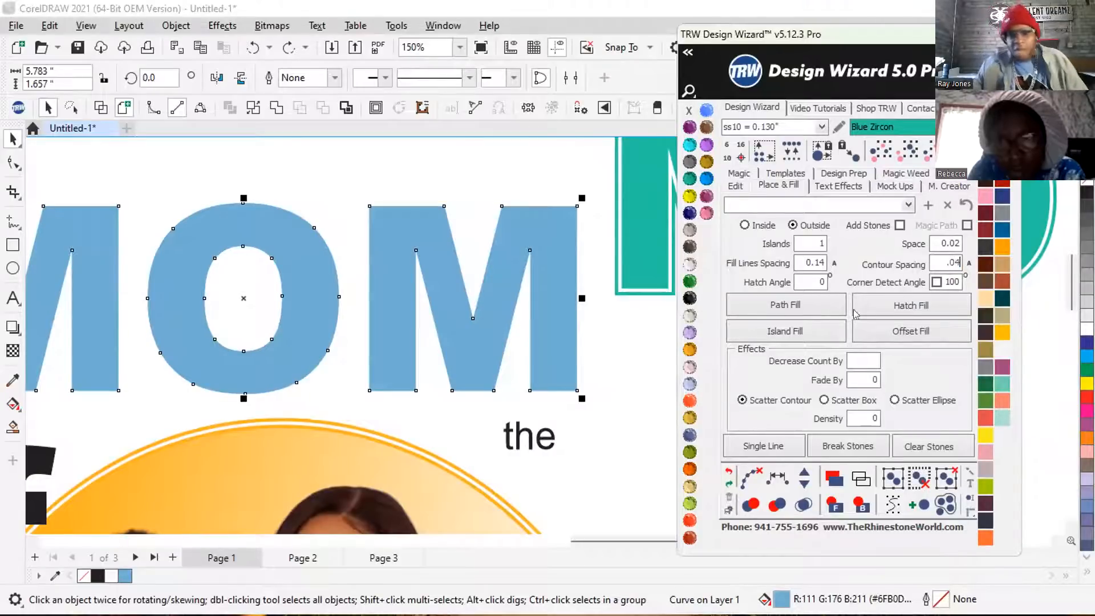
left_click(798, 332)
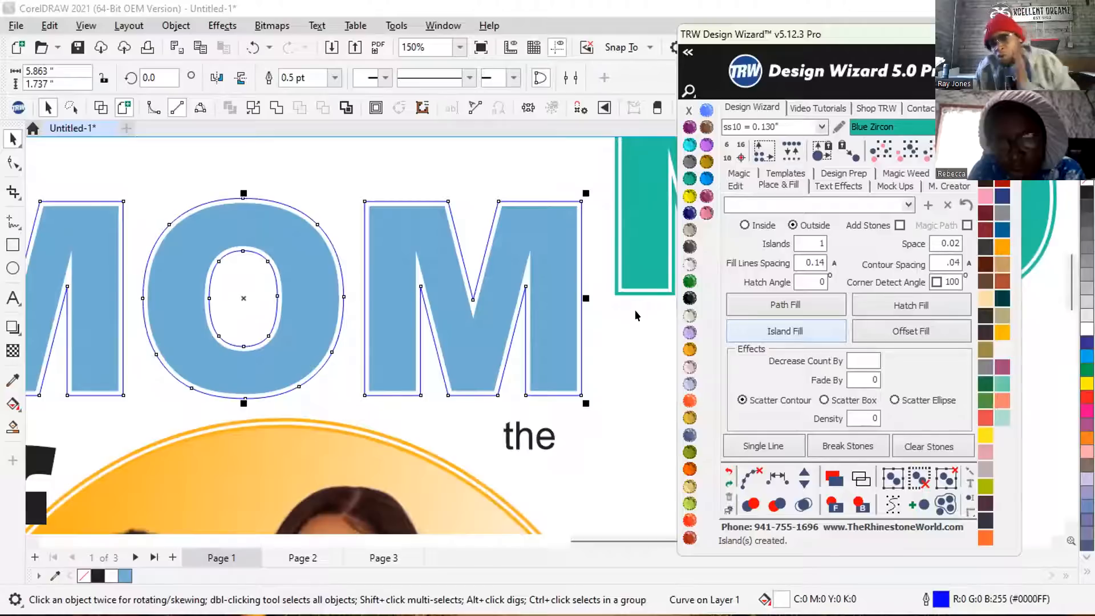
Fill the contour around the MOM lettering with TRW Pink, remove its outline and deselect it.
left_click(701, 210)
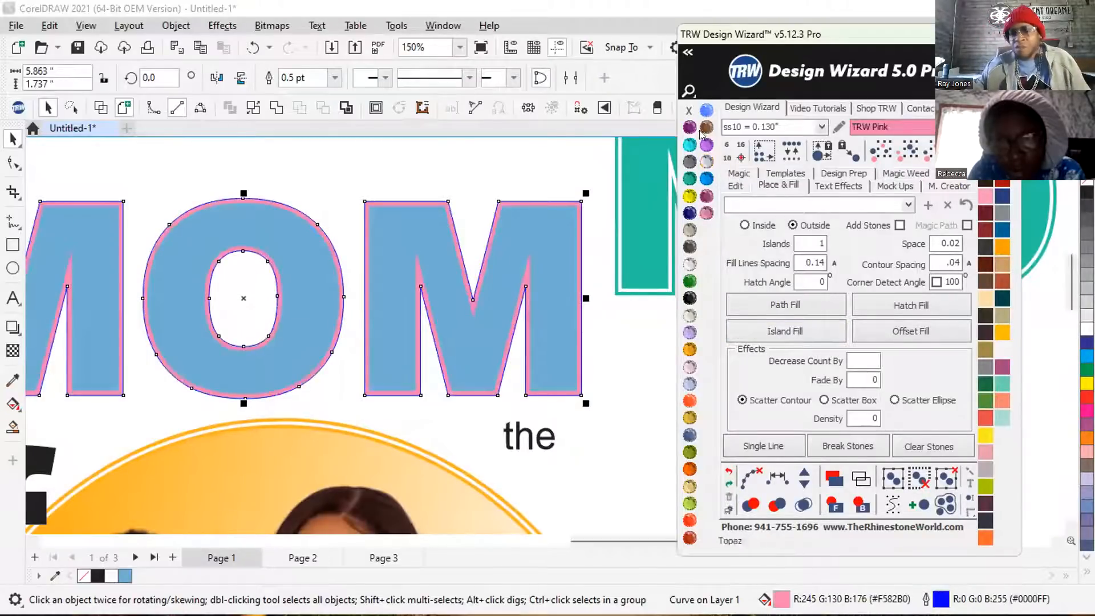
right_click(687, 110)
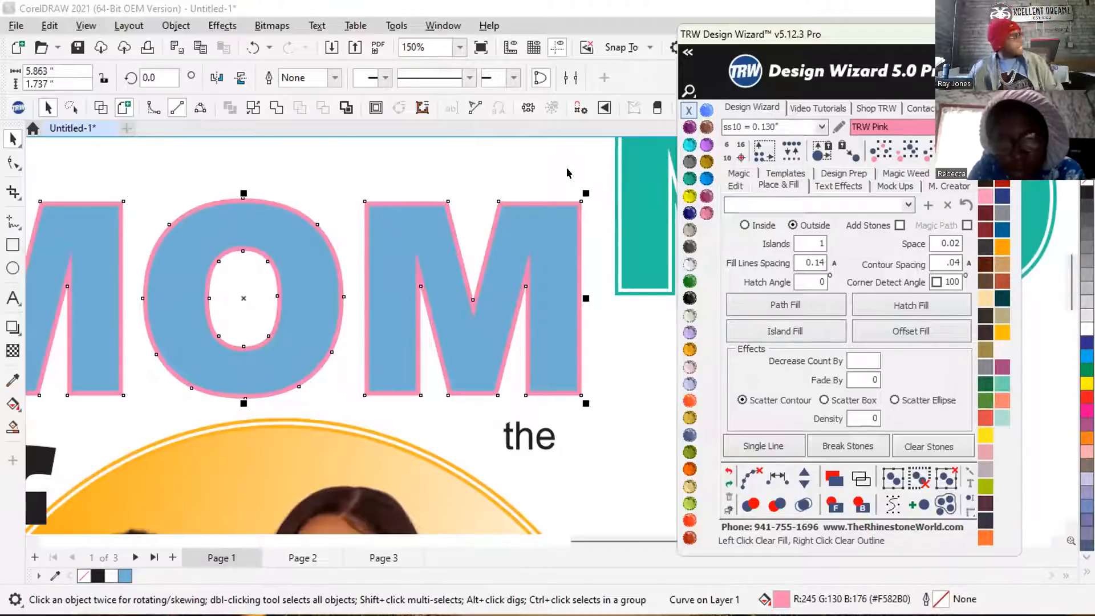
left_click(566, 166)
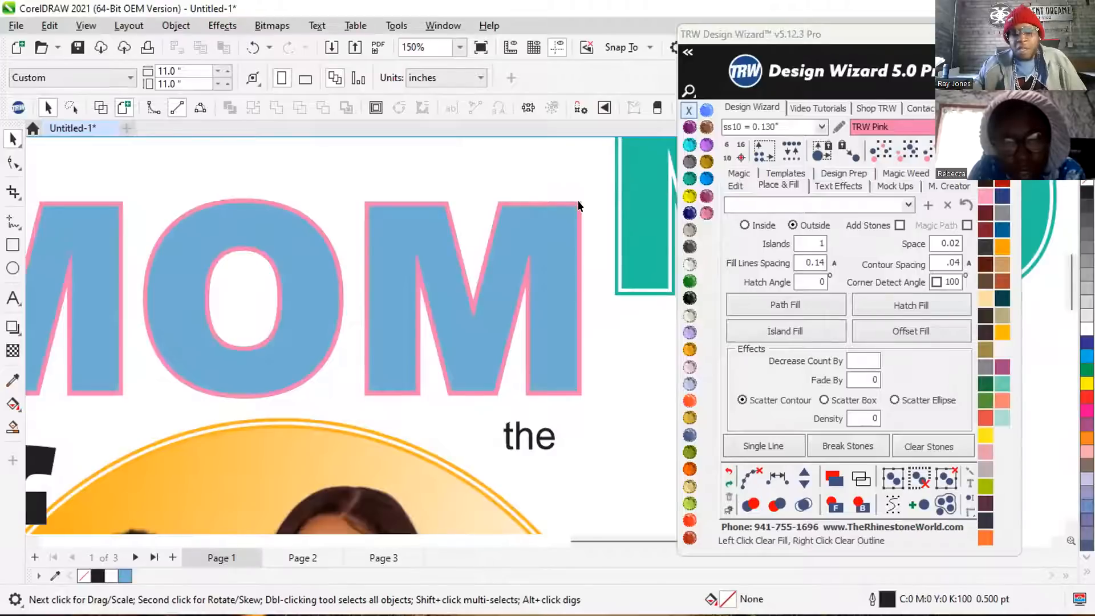
Create an Island Fill contour around the outside of the pink MOM contour with .04 contour spacing.
scroll(577, 200, "up", 1)
scroll(570, 207, "down", 4)
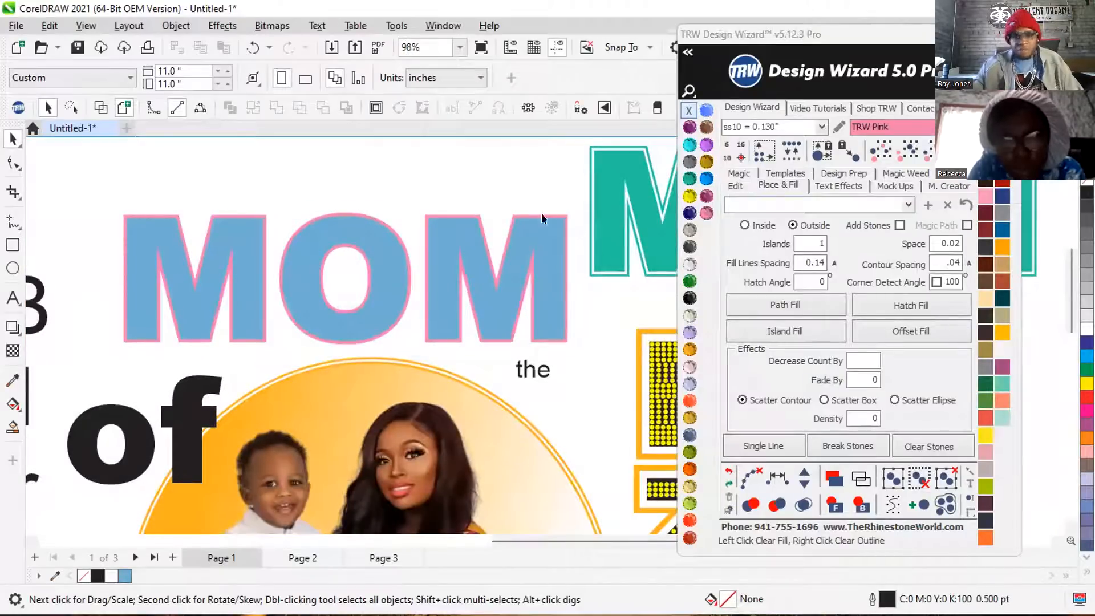
scroll(567, 210, "up", 2)
scroll(566, 212, "up", 1)
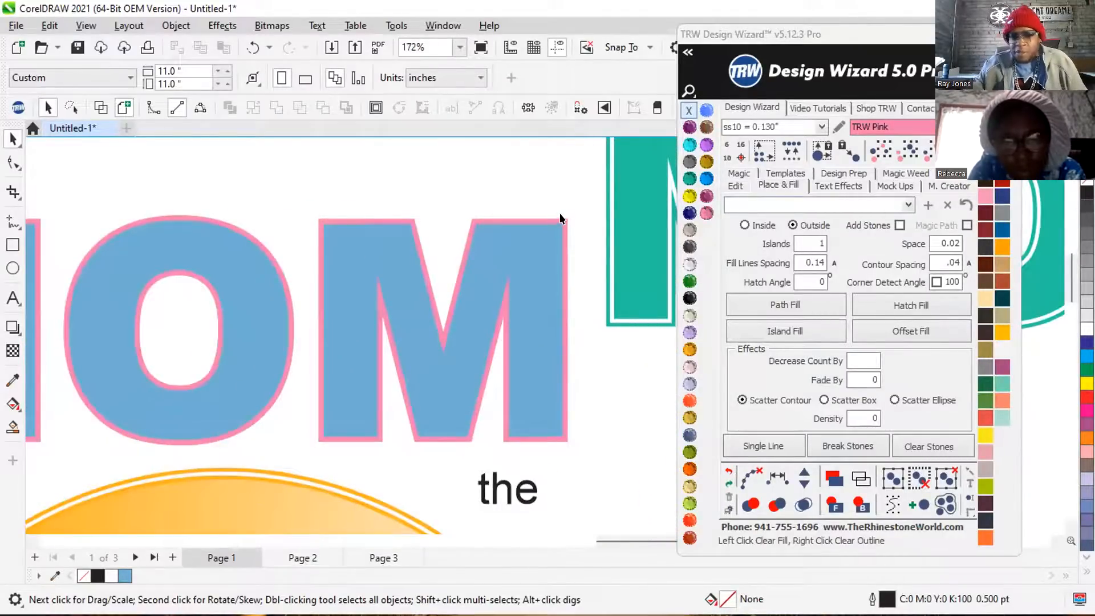
left_click(559, 220)
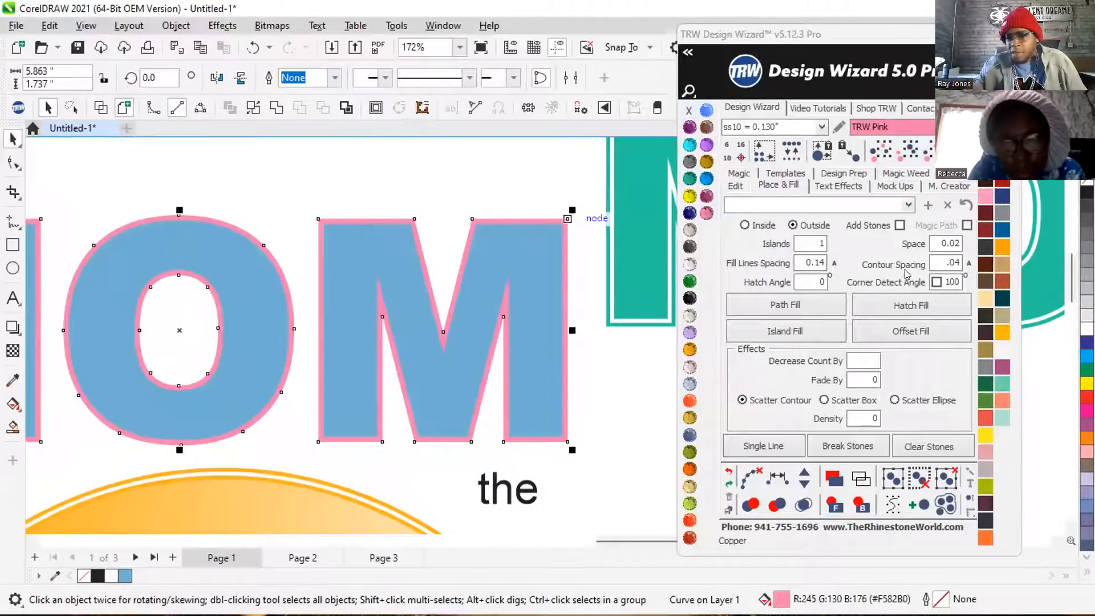
left_click(790, 332)
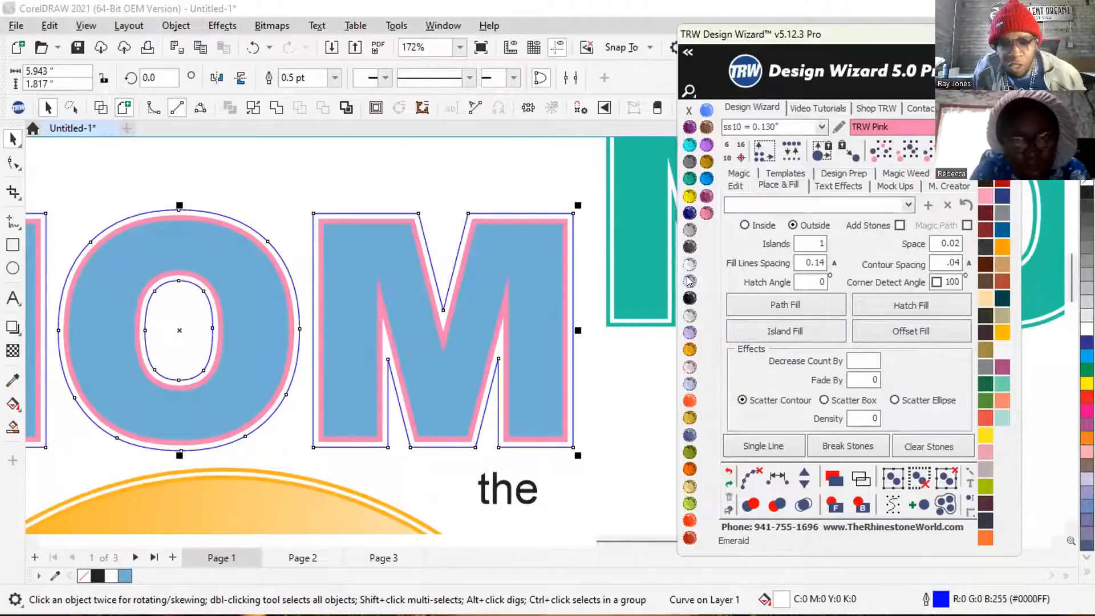
Fill the new outer MOM contour with Emerald, remove its outline and deselect it.
left_click(689, 281)
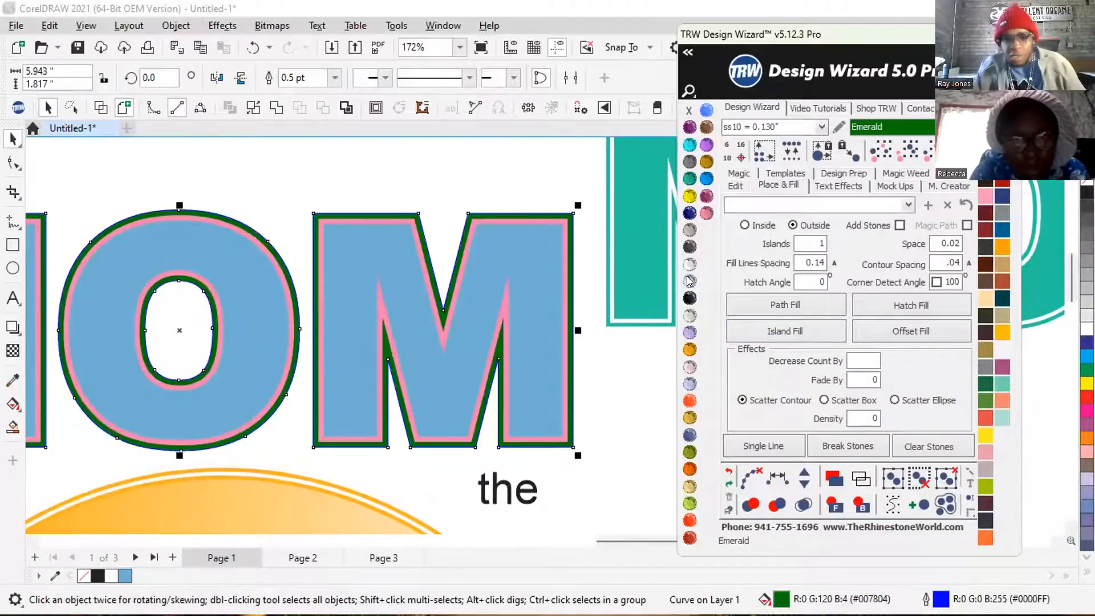
right_click(688, 110)
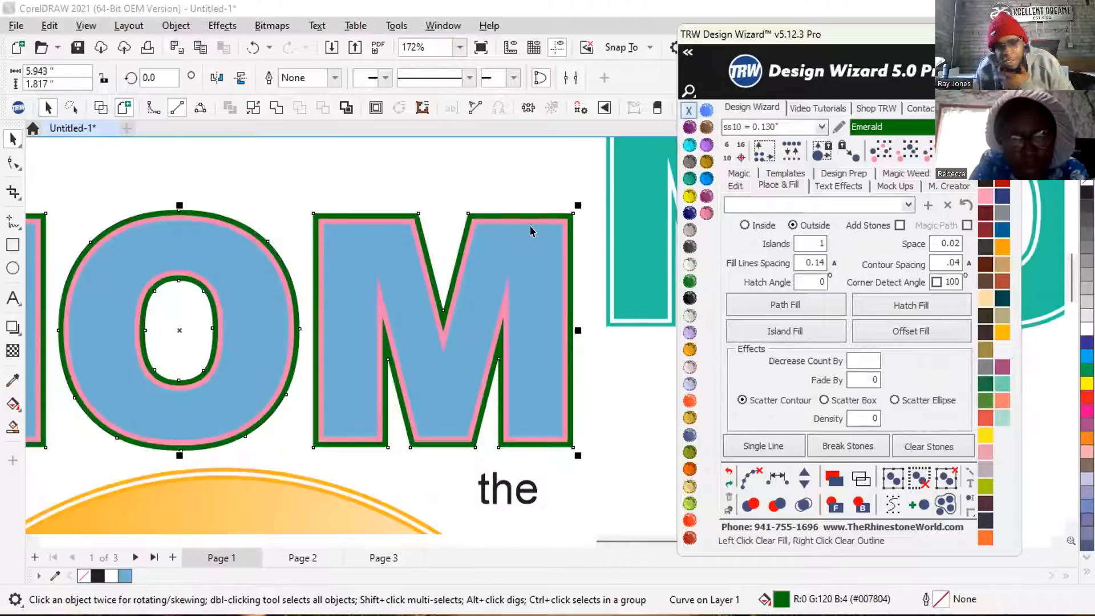
left_click(532, 167)
Try moving the blue MOM lettering and the pink contour down off the green contour, then undo both moves.
scroll(453, 334, "down", 1)
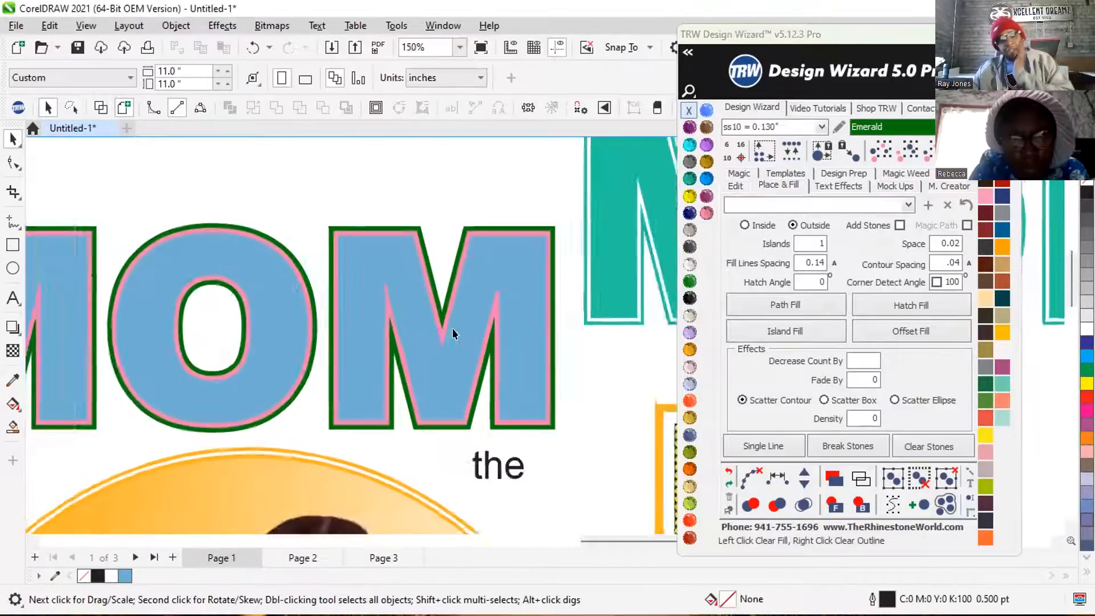
scroll(453, 333, "down", 2)
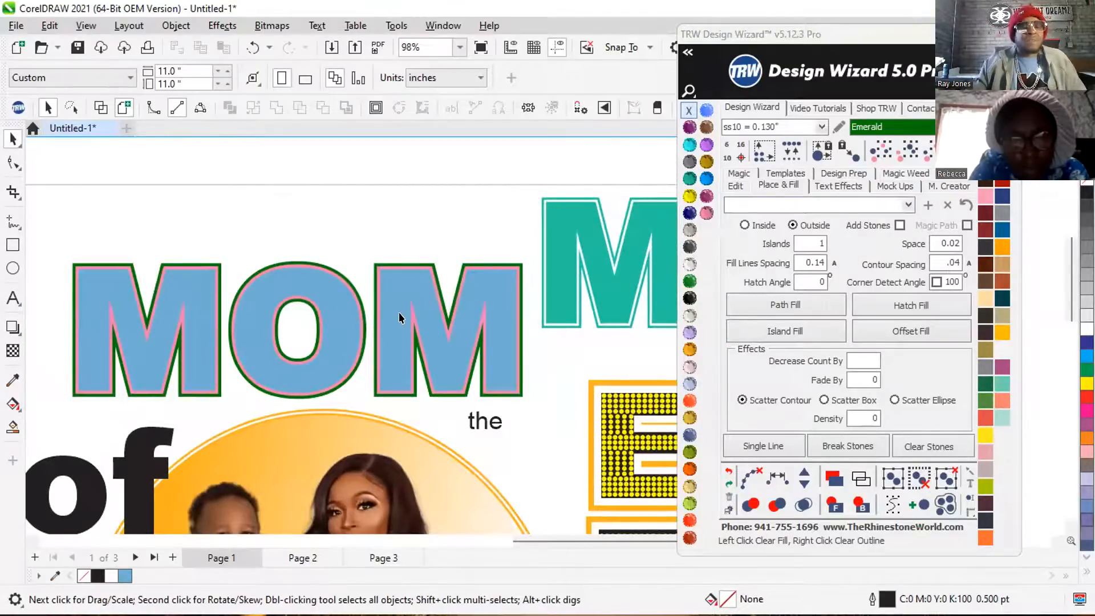
scroll(399, 313, "up", 2)
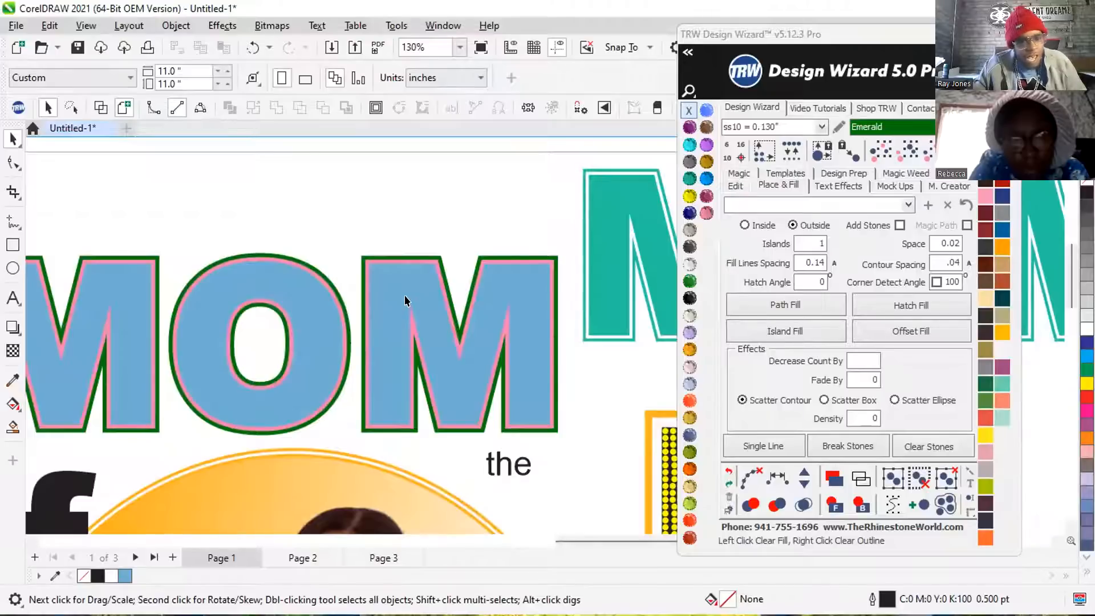
scroll(415, 275, "up", 1)
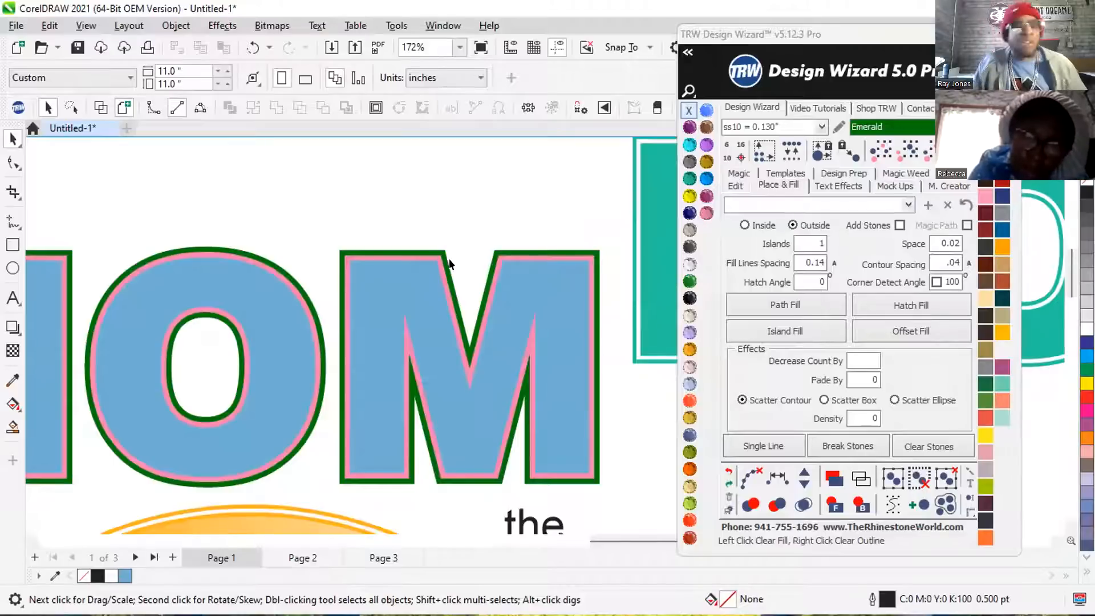
scroll(453, 265, "up", 2)
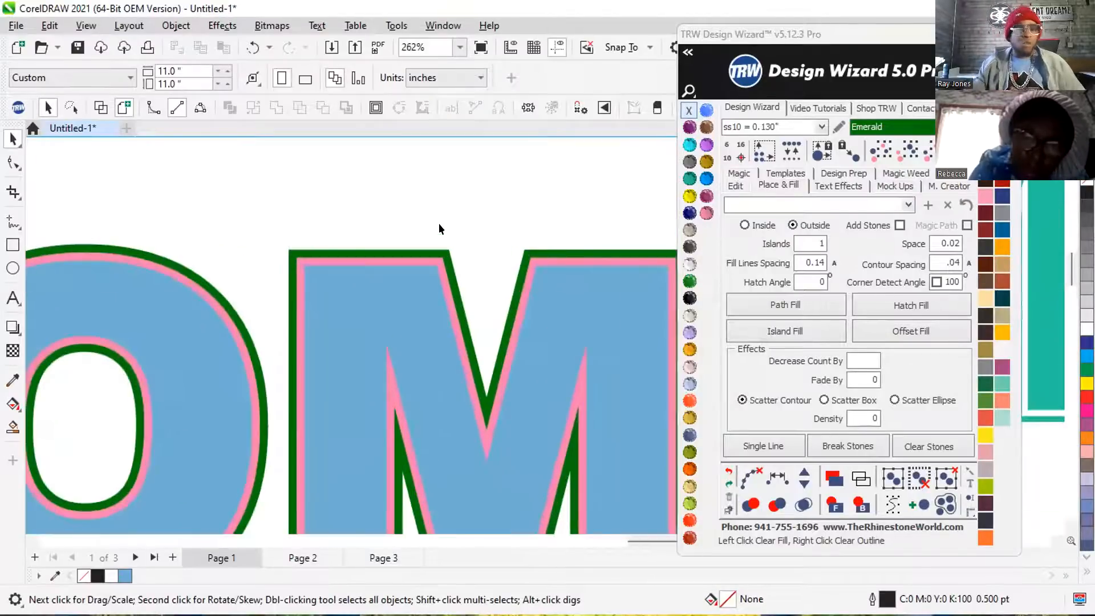
scroll(439, 224, "down", 3)
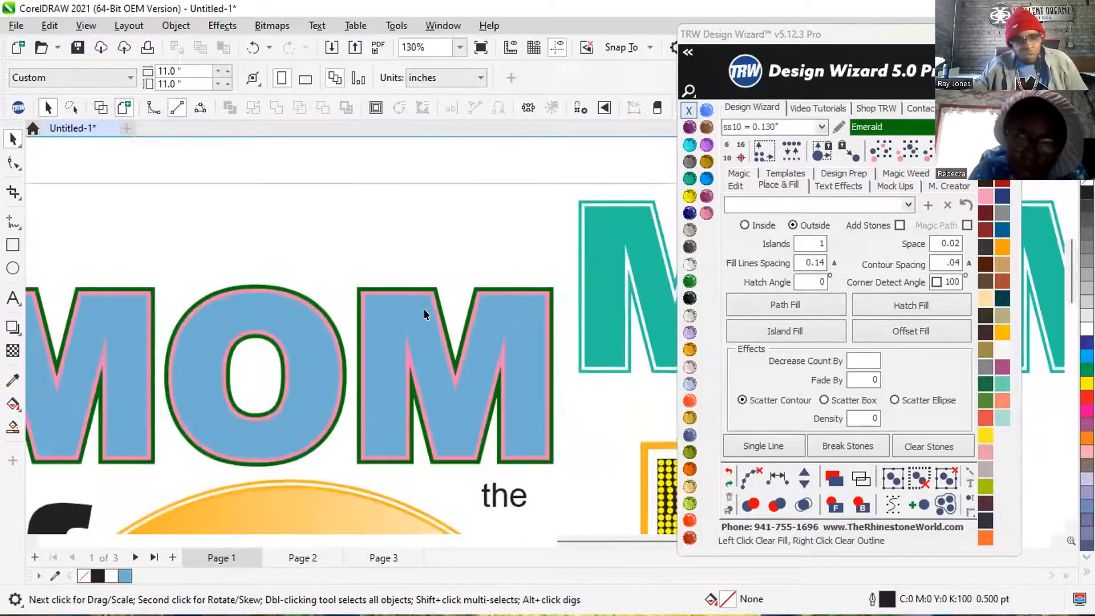
left_click_drag(288, 317, 288, 359)
left_click_drag(286, 309, 285, 342)
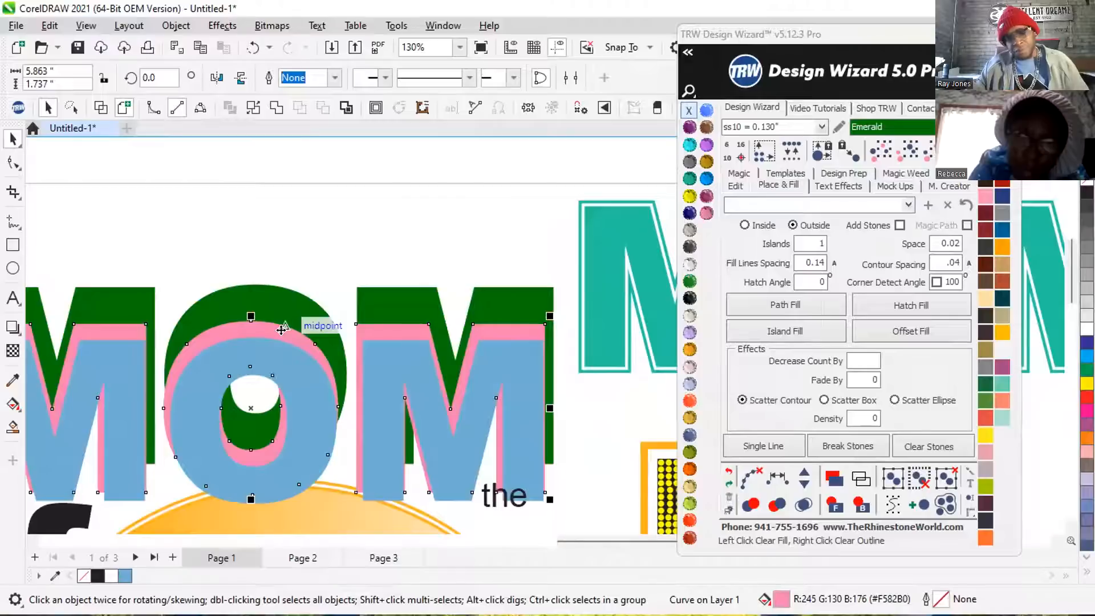
key("ctrl+z")
key("ctrl+z")
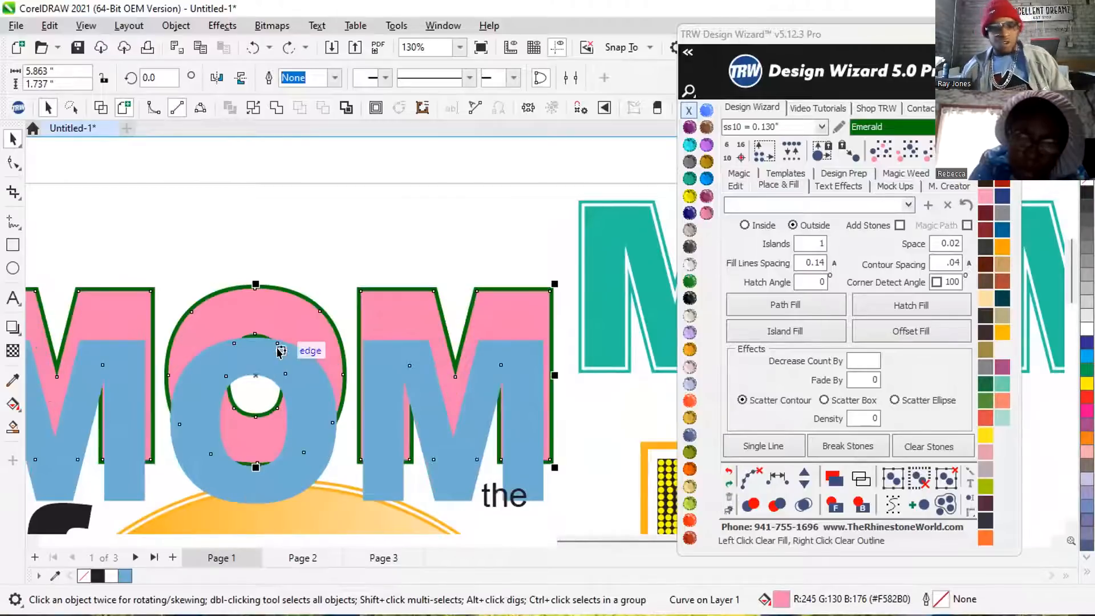
left_click(423, 227)
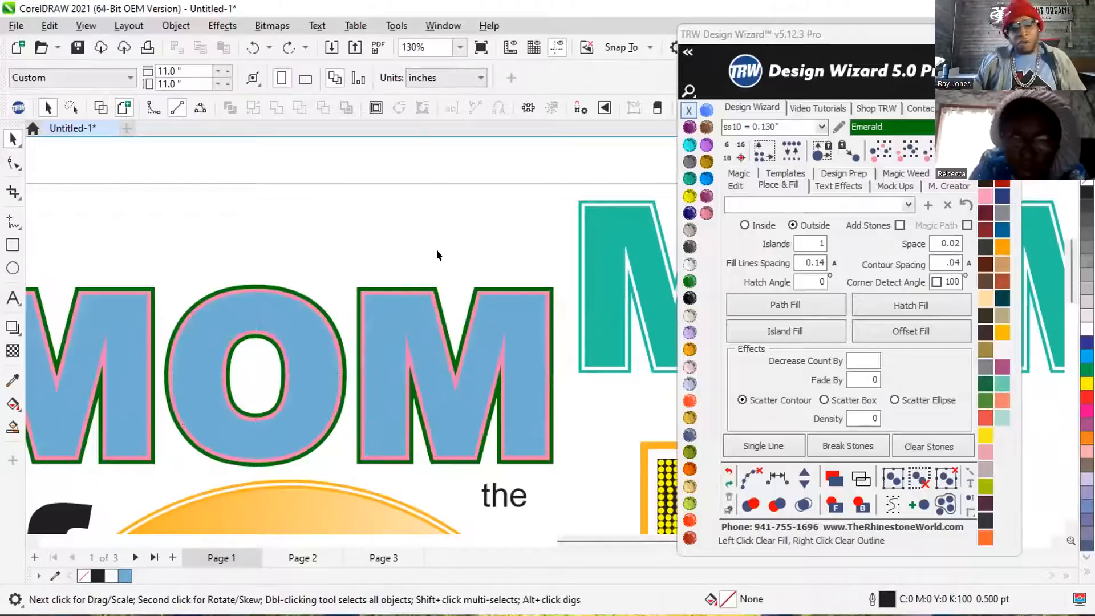
Trim the green MOM contour with the pink contour to cut the pink shape out of it, keeping the pink contour.
scroll(429, 297, "up", 3)
scroll(426, 296, "up", 1)
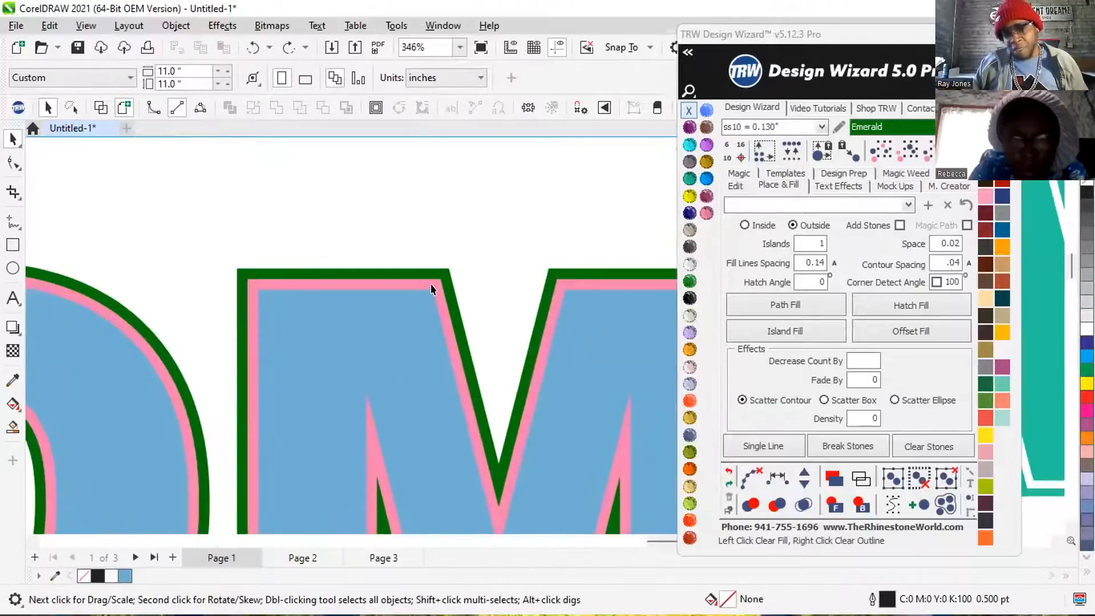
left_click(442, 285)
scroll(450, 276, "up", 3)
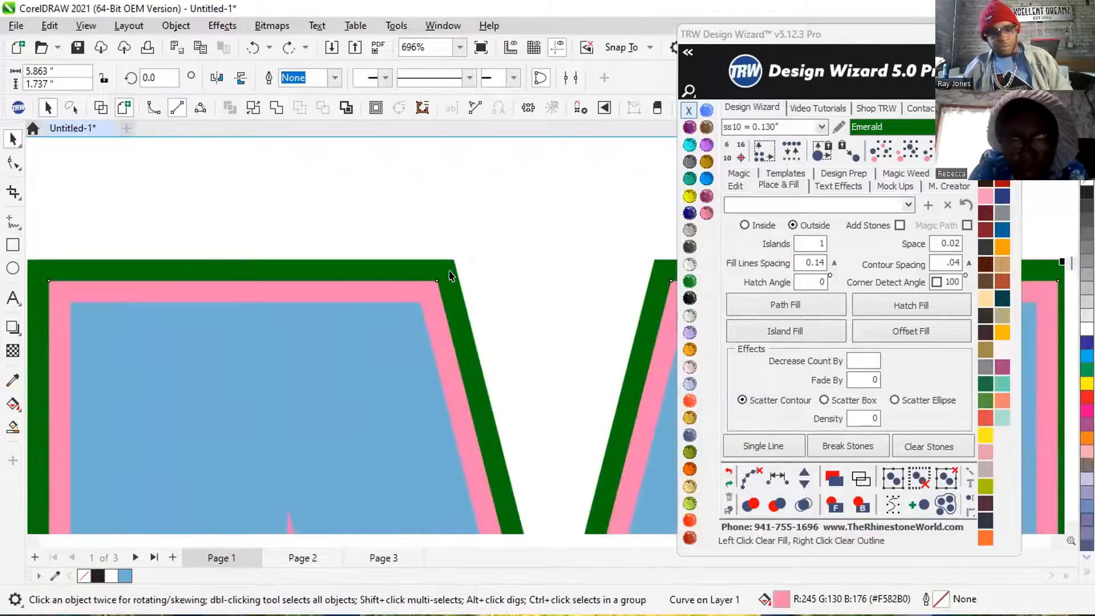
left_click(457, 250)
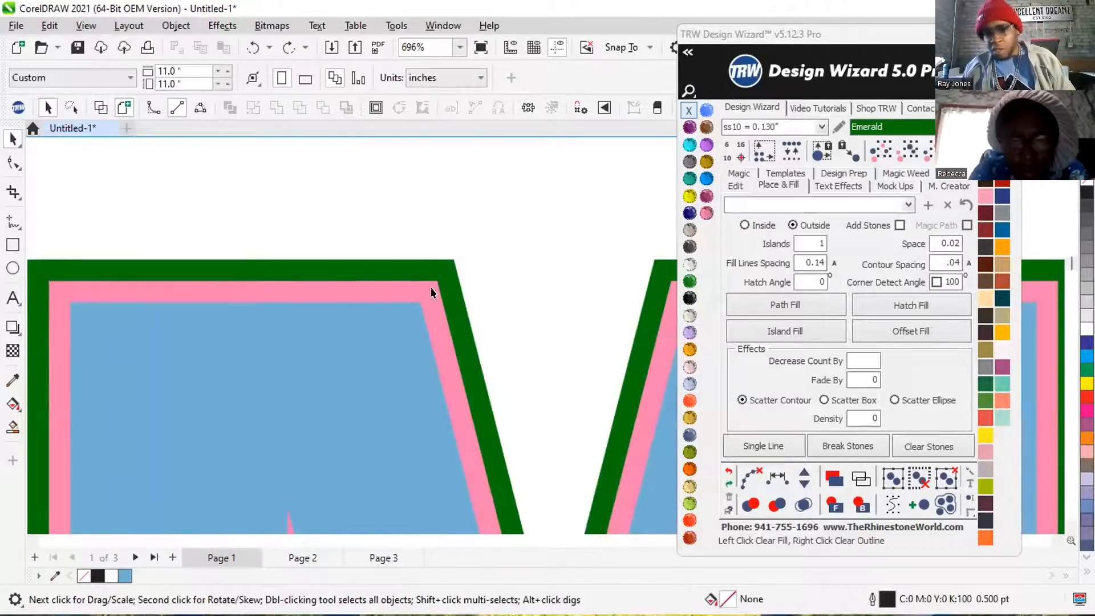
left_click(426, 300)
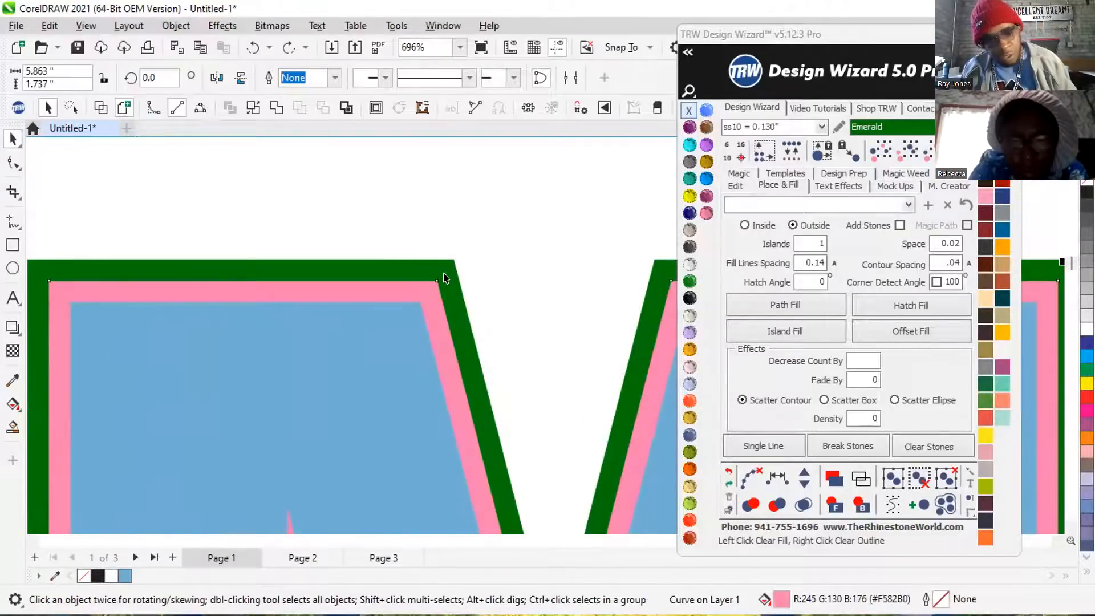
left_click(444, 278, "shift")
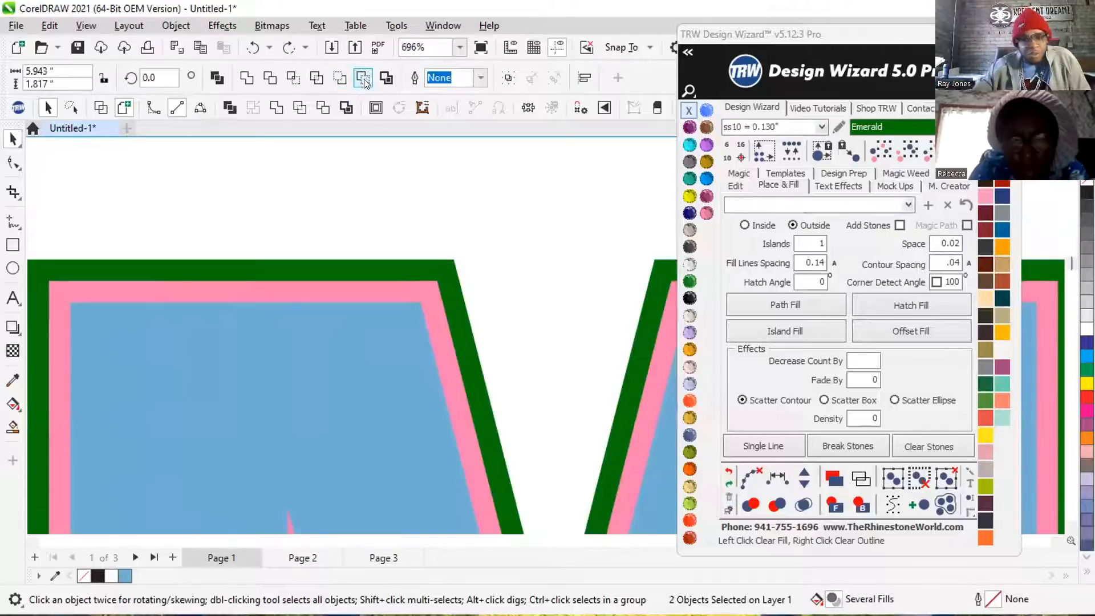
left_click(323, 108)
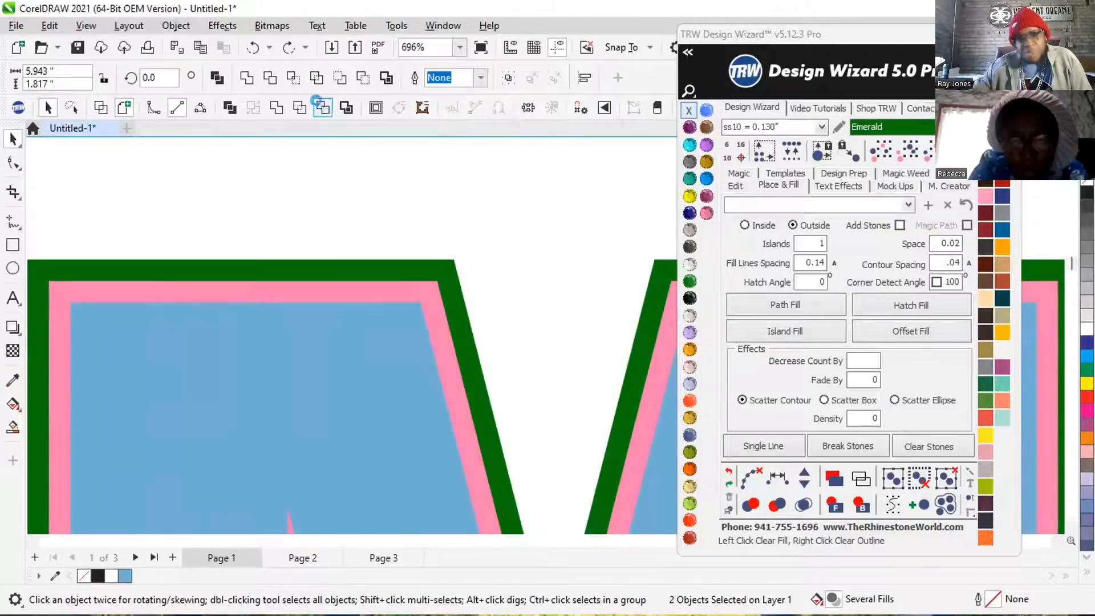
left_click(559, 226)
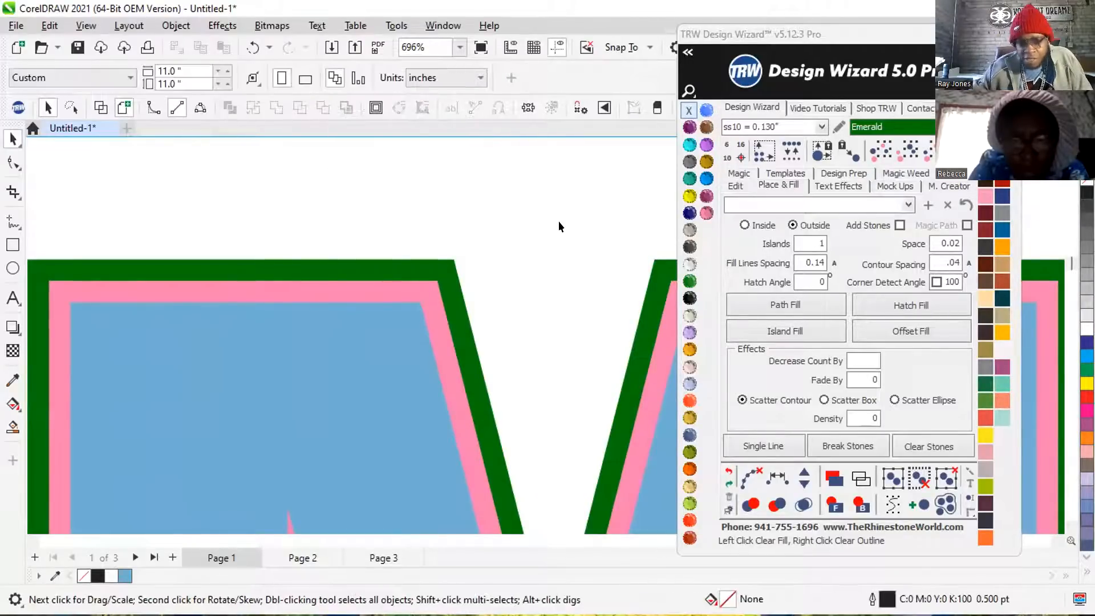
Trim the pink MOM contour with the blue lettering to cut the letters out of it, keeping the blue lettering.
left_click(284, 403)
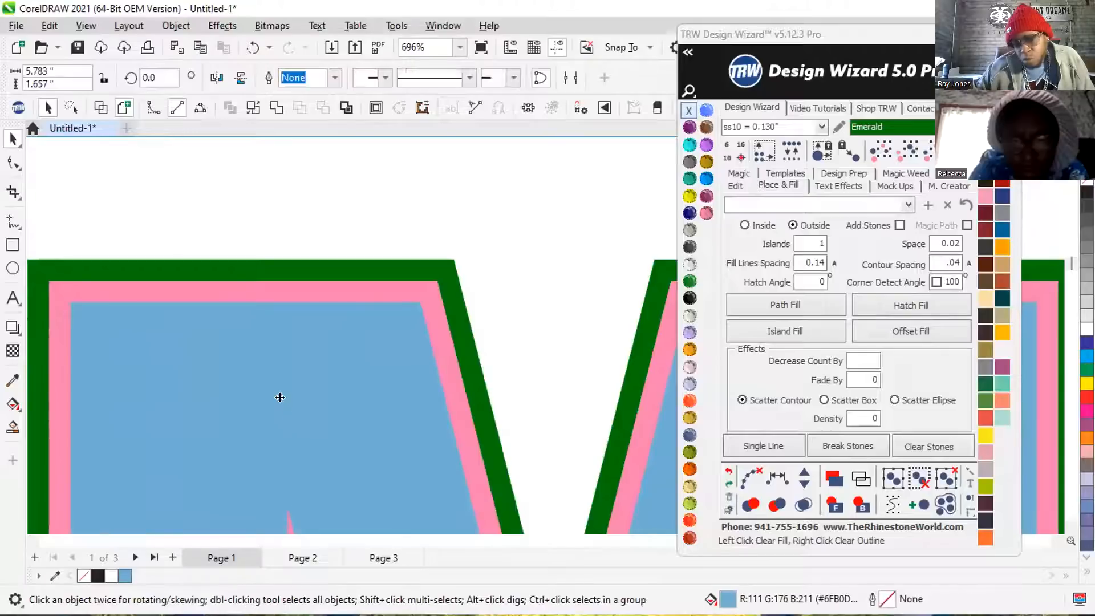
left_click(428, 299, "shift")
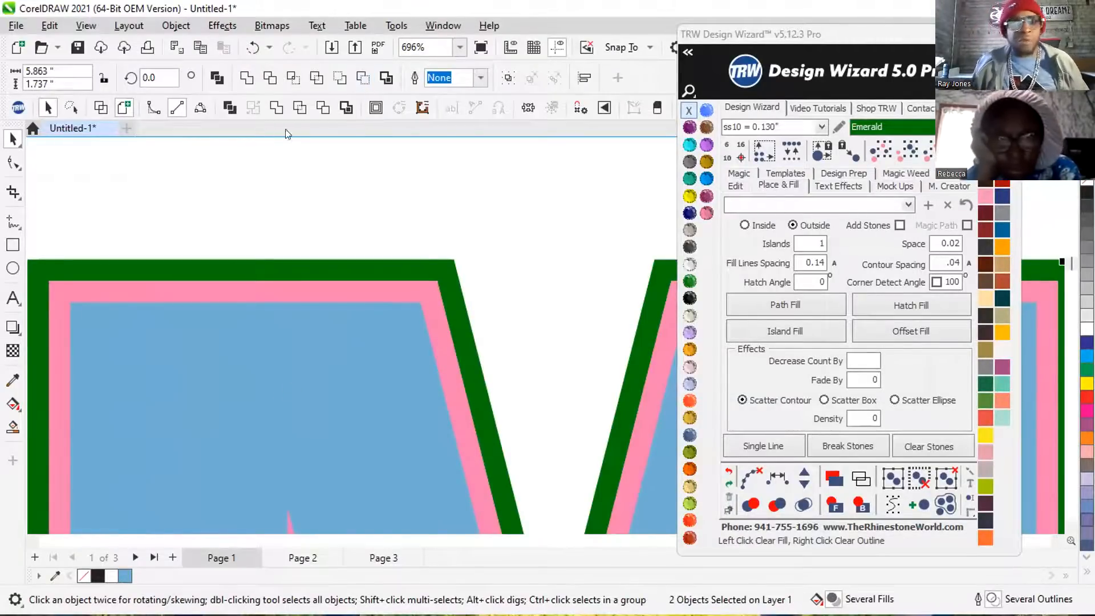
left_click(321, 107)
scroll(413, 329, "down", 3)
scroll(414, 329, "down", 4)
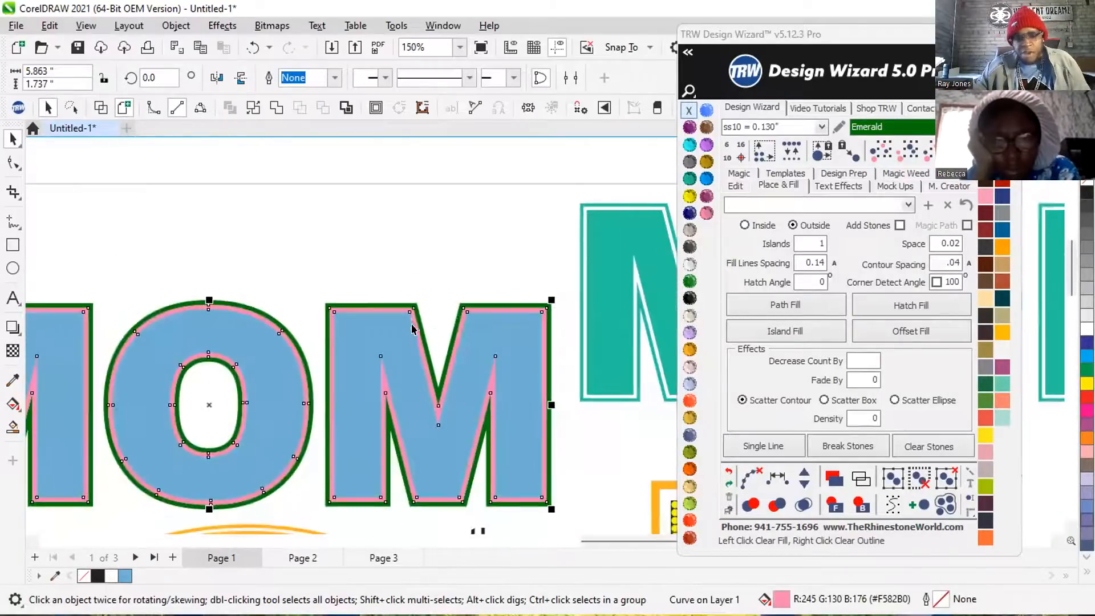
left_click(430, 264)
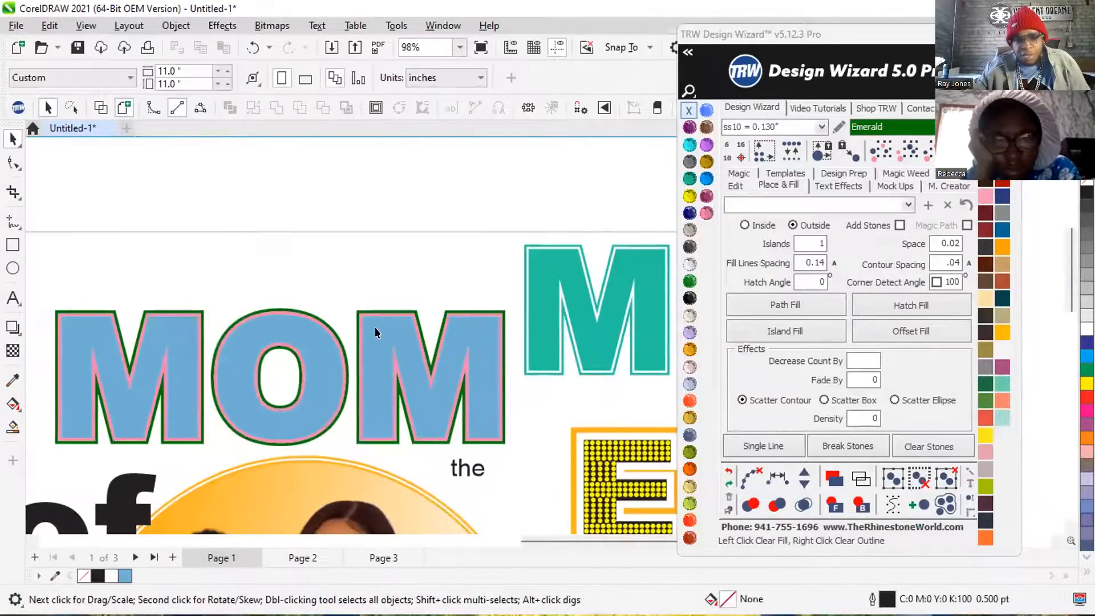
Pull the blue lettering and the pink border apart from the green border to check the cutouts, then undo the moves.
left_click(379, 328)
left_click_drag(378, 328, 346, 373)
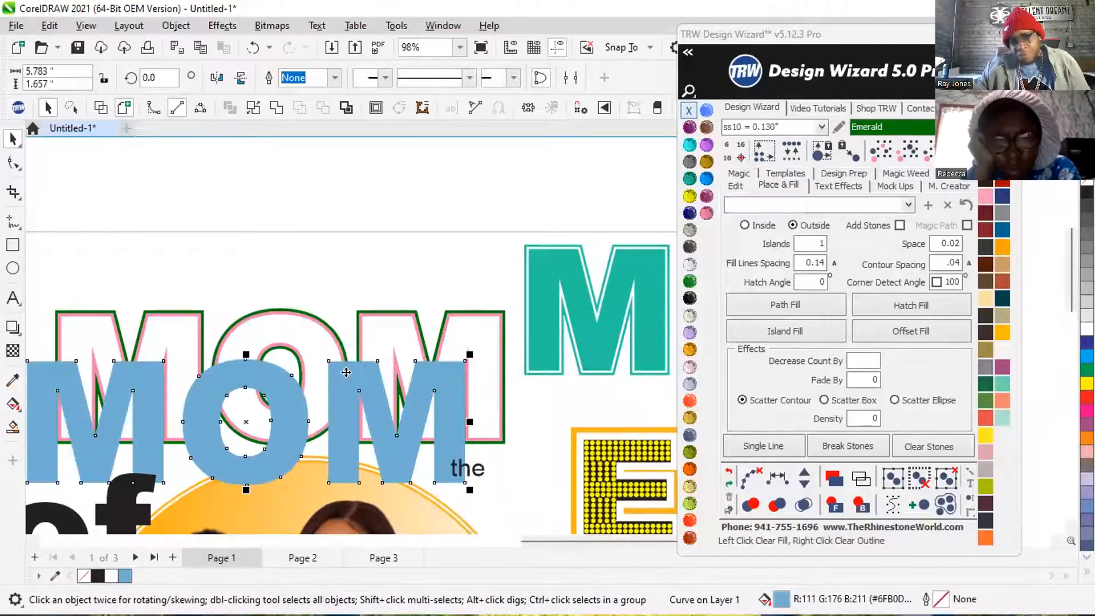
scroll(405, 318, "up", 2)
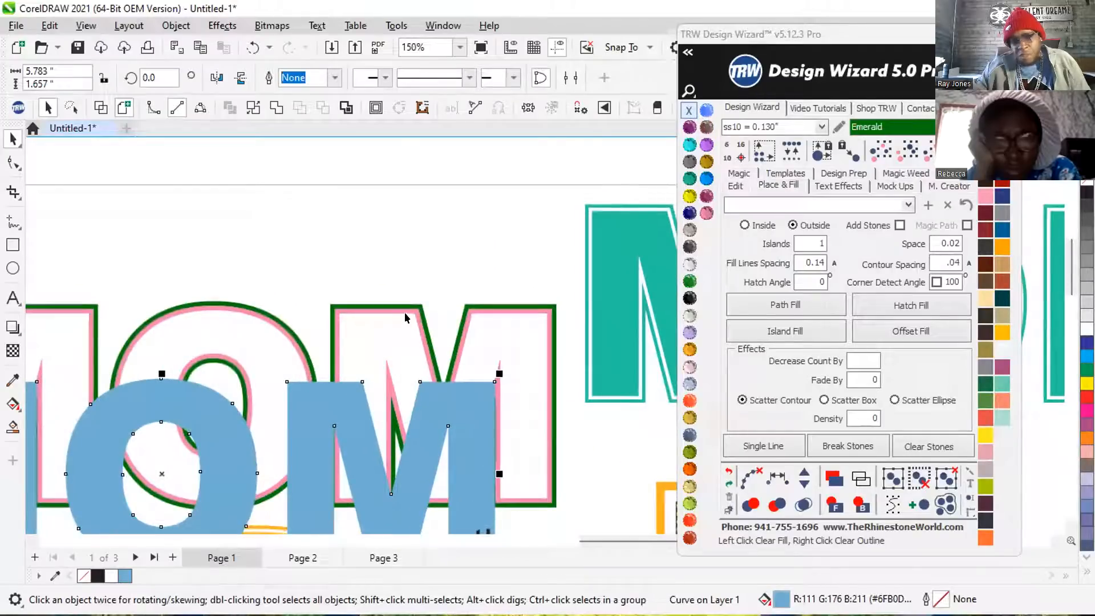
left_click_drag(402, 310, 436, 243)
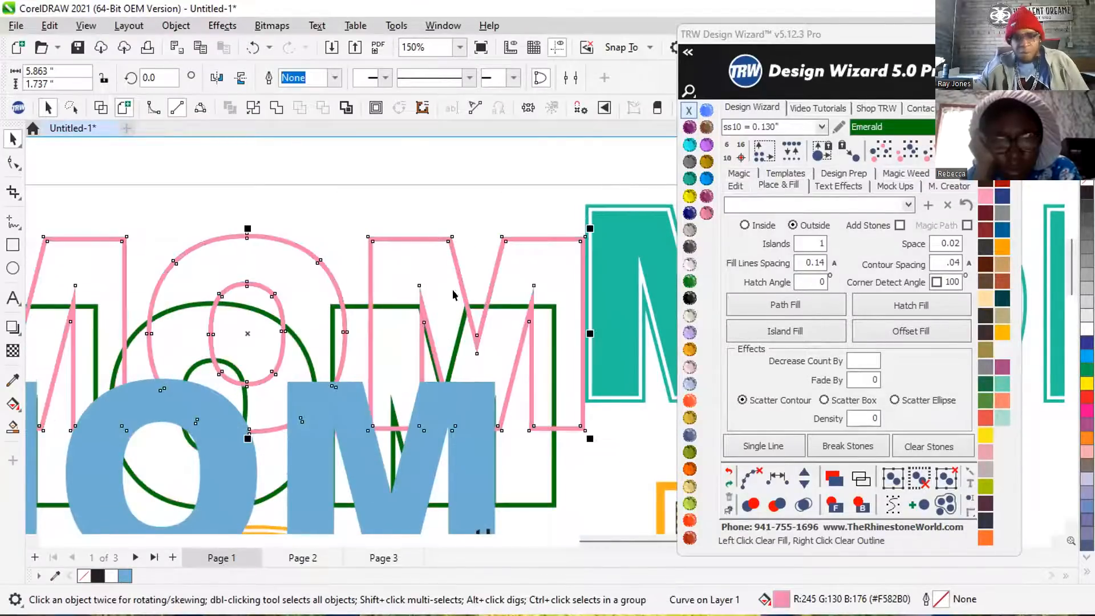
scroll(453, 288, "down", 1)
scroll(342, 320, "down", 1)
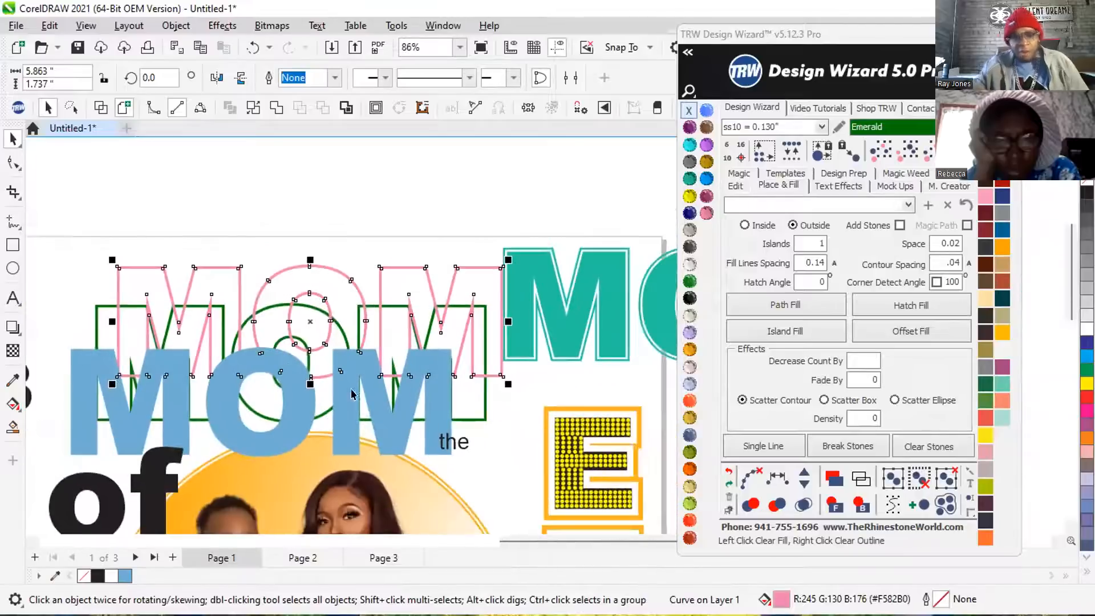
key("ctrl+z")
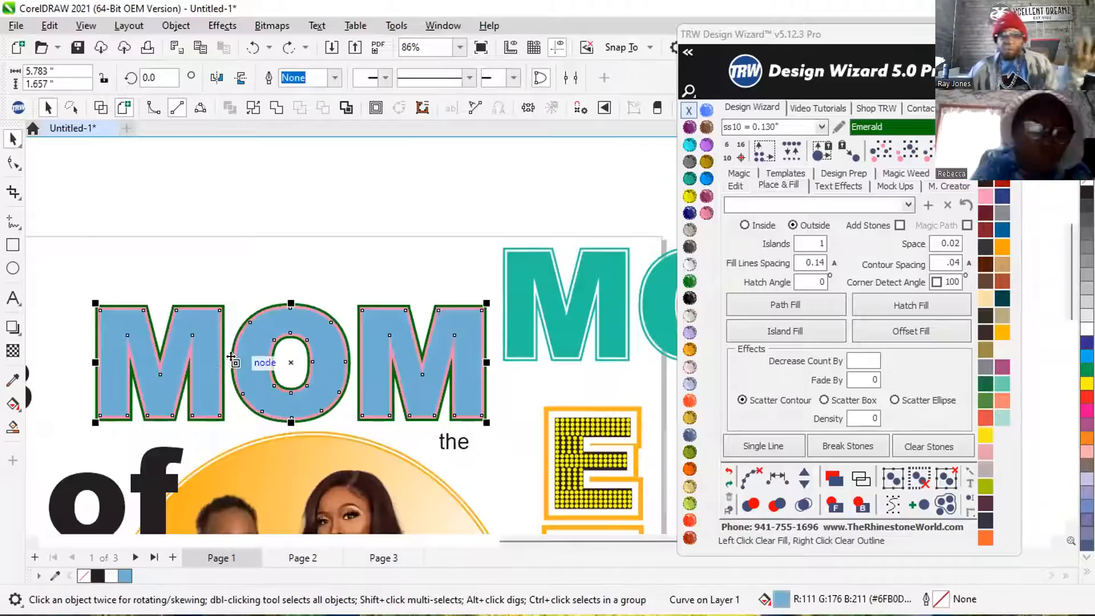
left_click(335, 275)
Fill the blue MOM lettering with Cobalt and the pink border around it with Crystal.
scroll(301, 313, "up", 1)
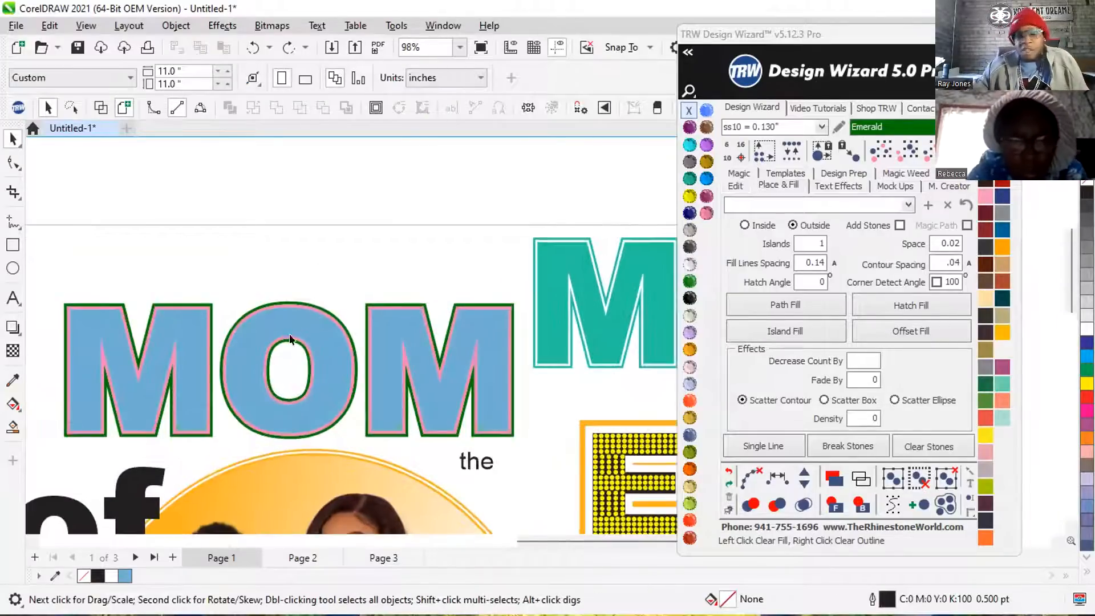
left_click(313, 330)
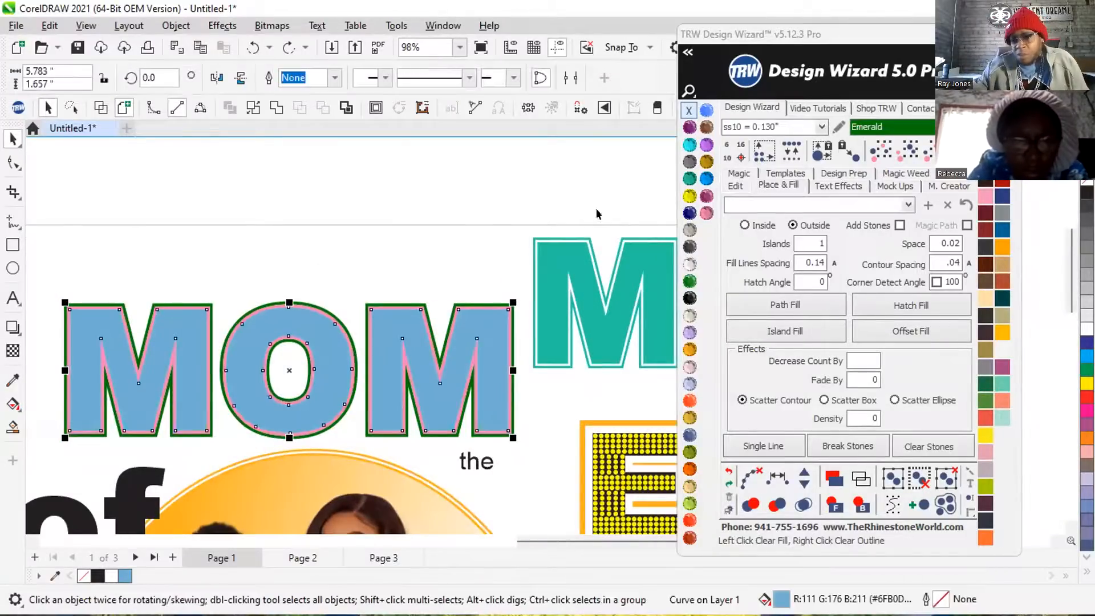
left_click(689, 212)
scroll(292, 315, "up", 1)
scroll(292, 316, "up", 10)
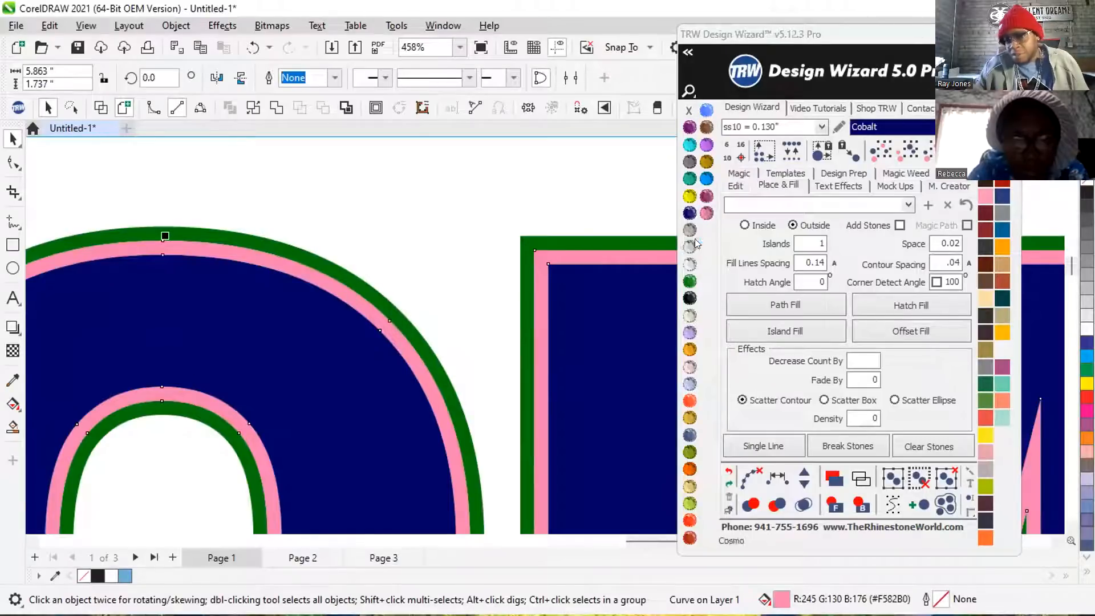
left_click(690, 264)
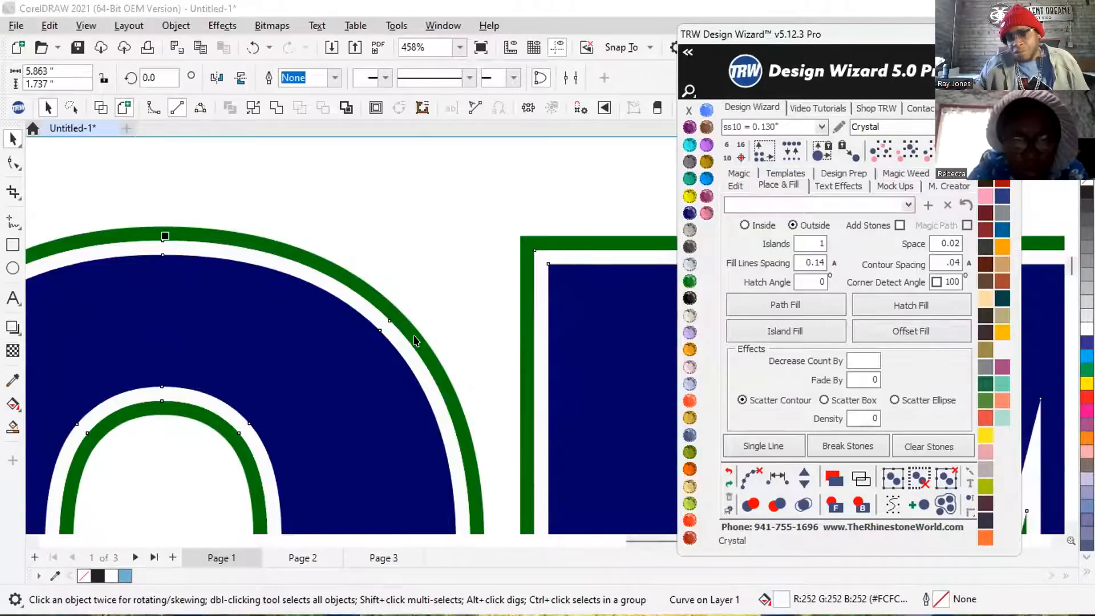
Fill the outer green border around the MOM lettering with Cobalt.
scroll(422, 339, "down", 9)
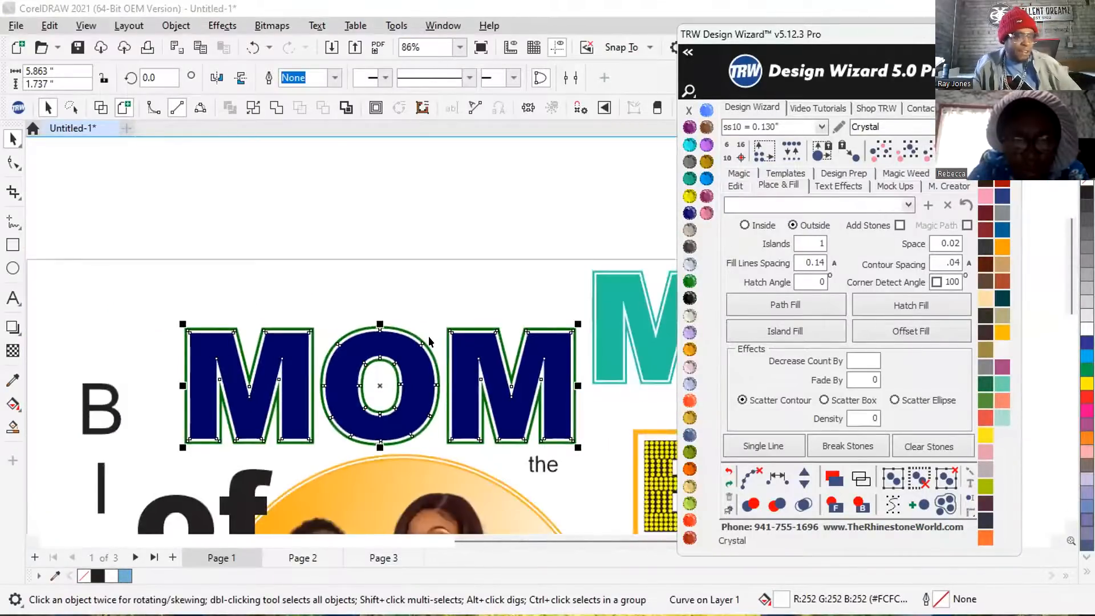
left_click(474, 265)
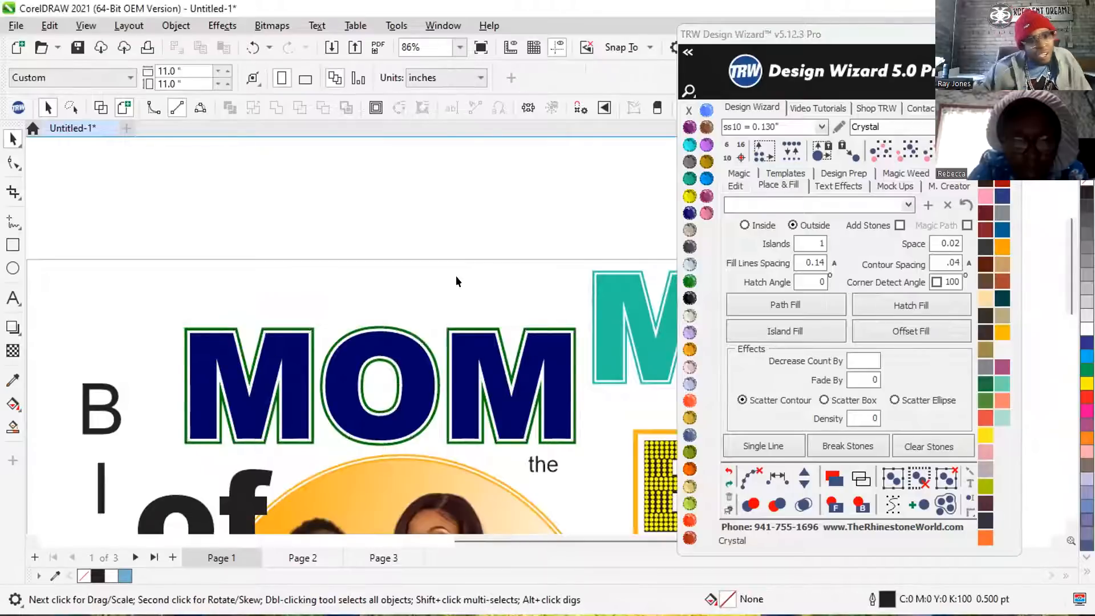
scroll(393, 354, "up", 1)
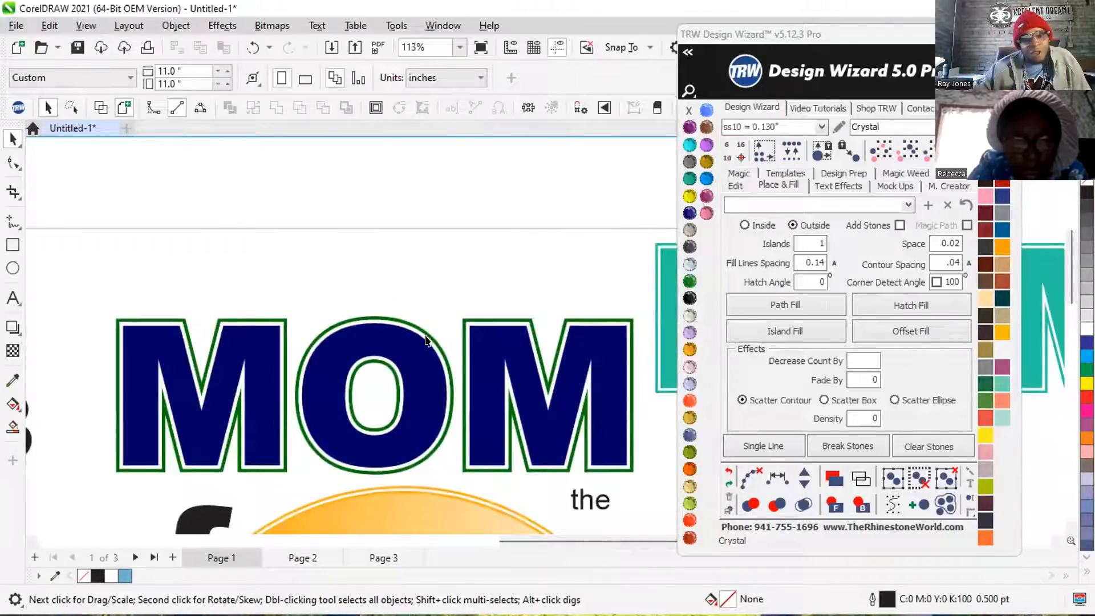
left_click(424, 332)
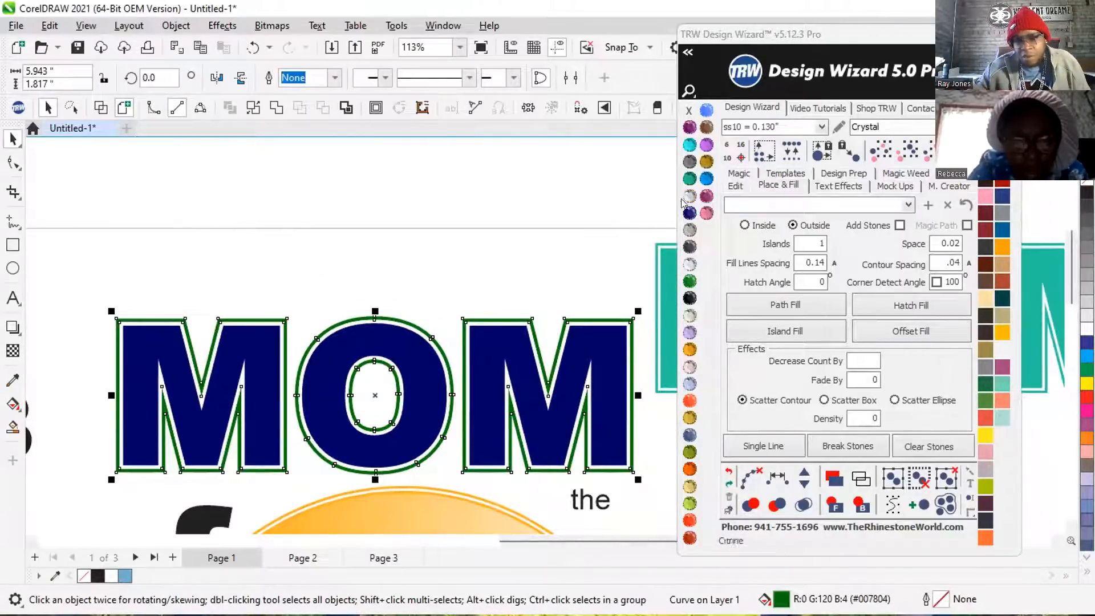
left_click(689, 213)
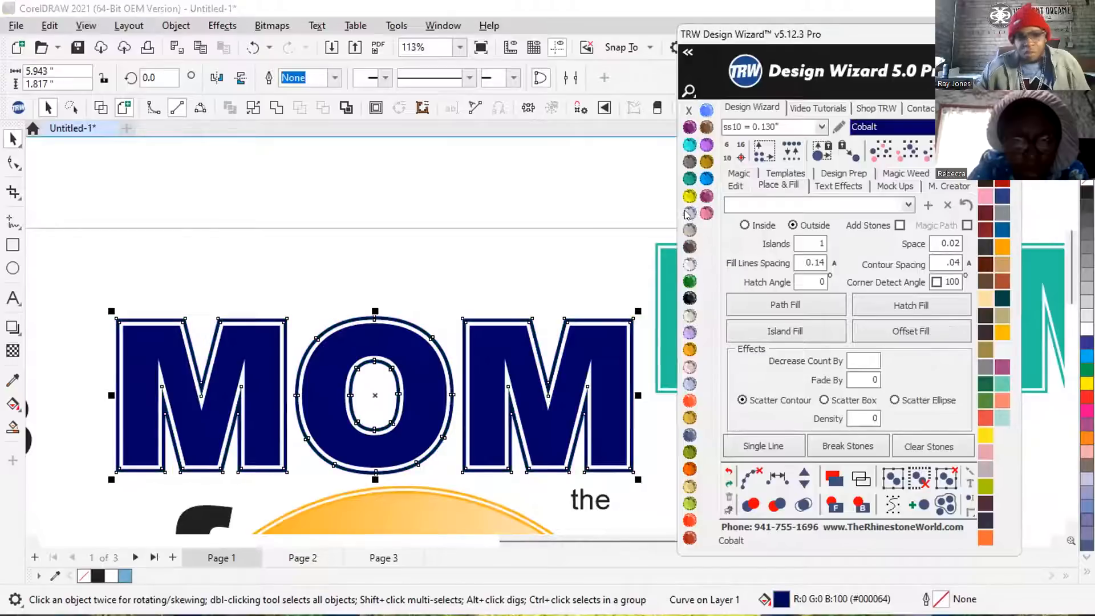
left_click(517, 239)
Fill the white inner border around the blue MOM lettering with Red Siam.
scroll(339, 318, "down", 1)
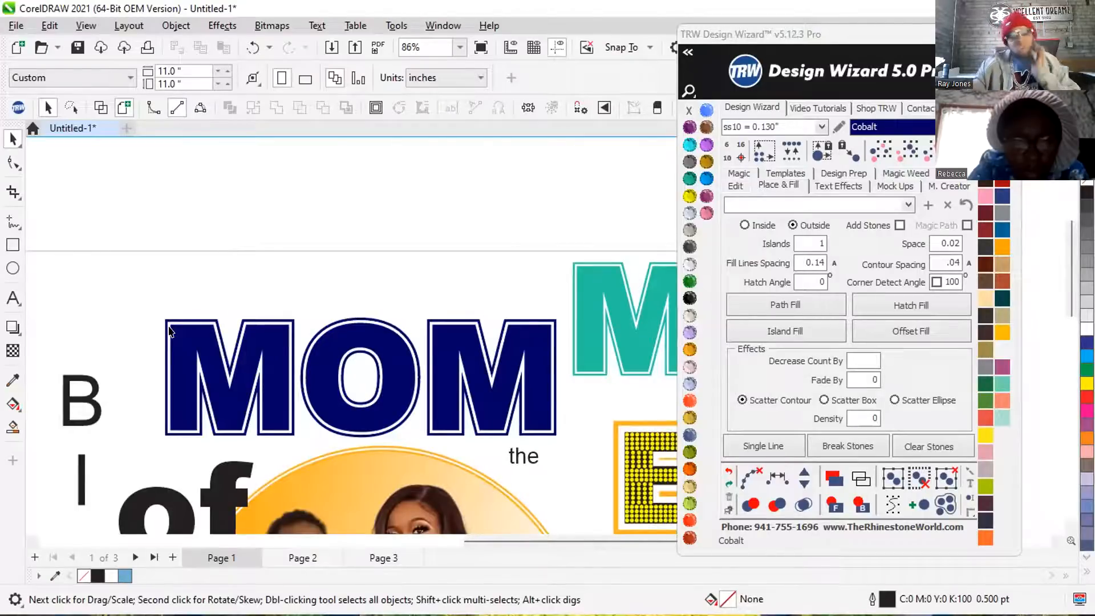
left_click(226, 368)
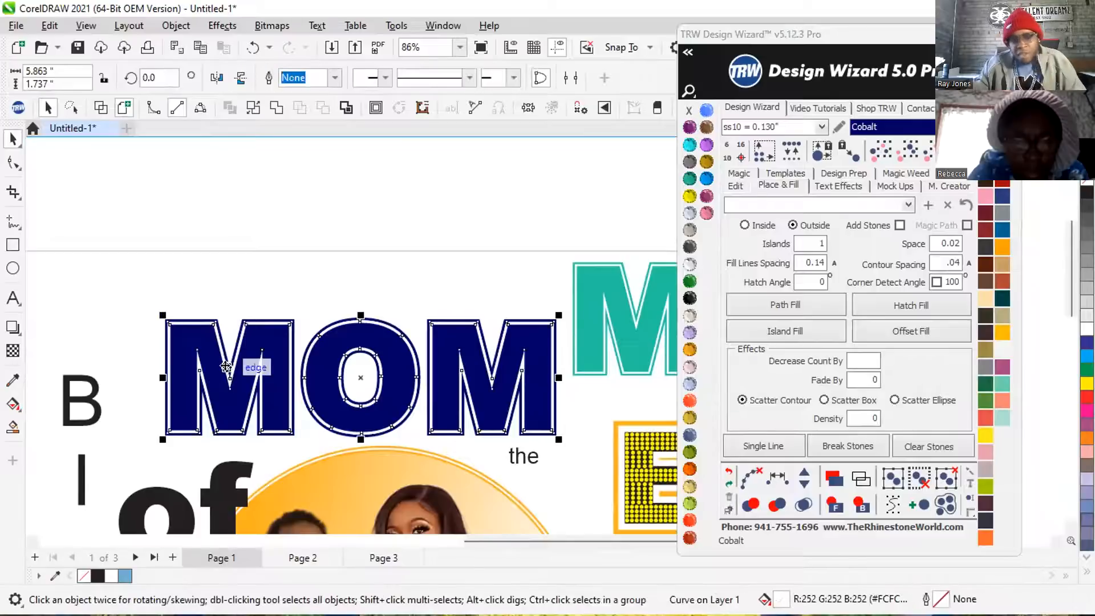
left_click(688, 520)
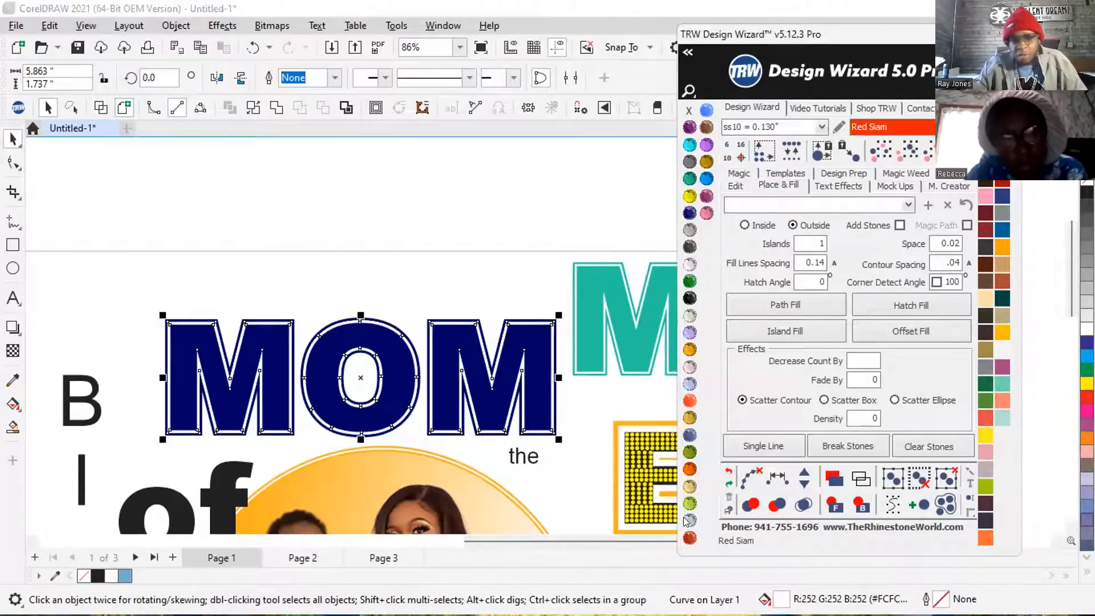
left_click(463, 272)
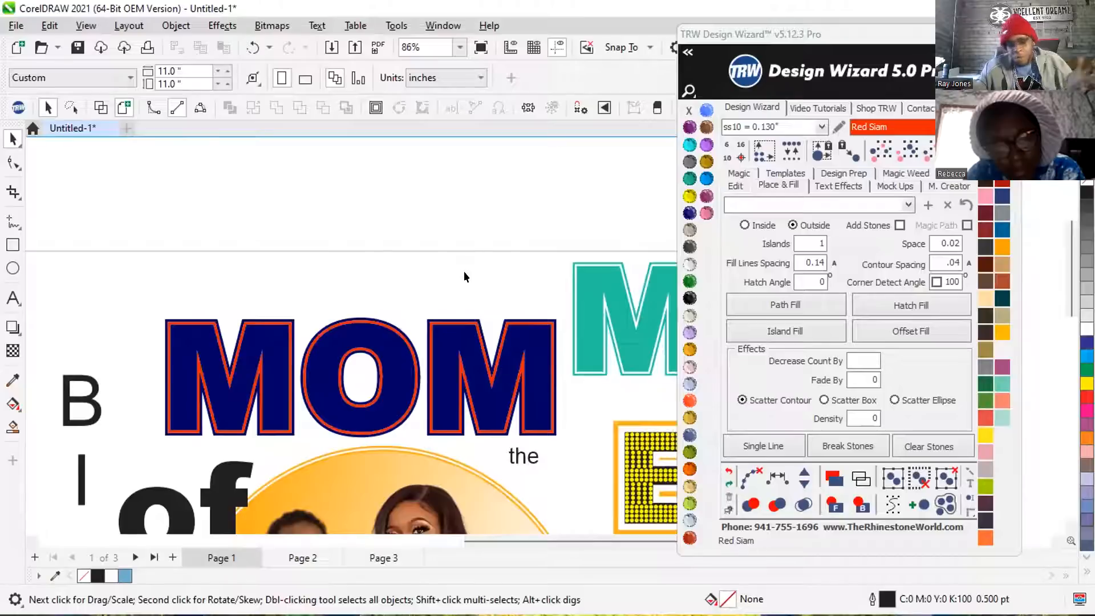
Swap the MOM border colours by filling the inner border with Crystal and the outer border with Red Siam.
scroll(337, 308, "up", 5)
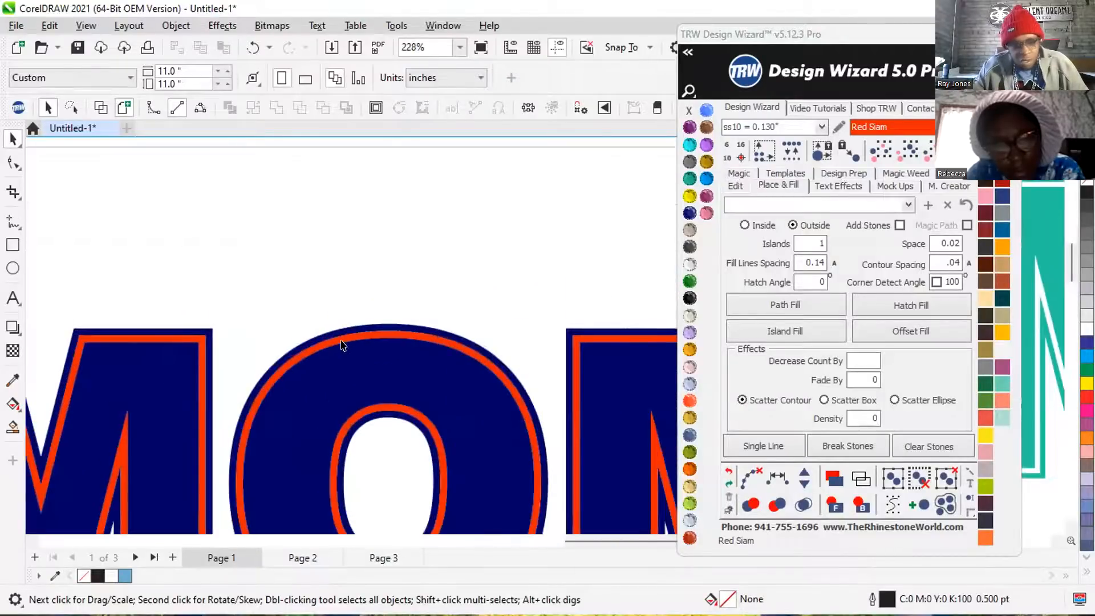
left_click(341, 344)
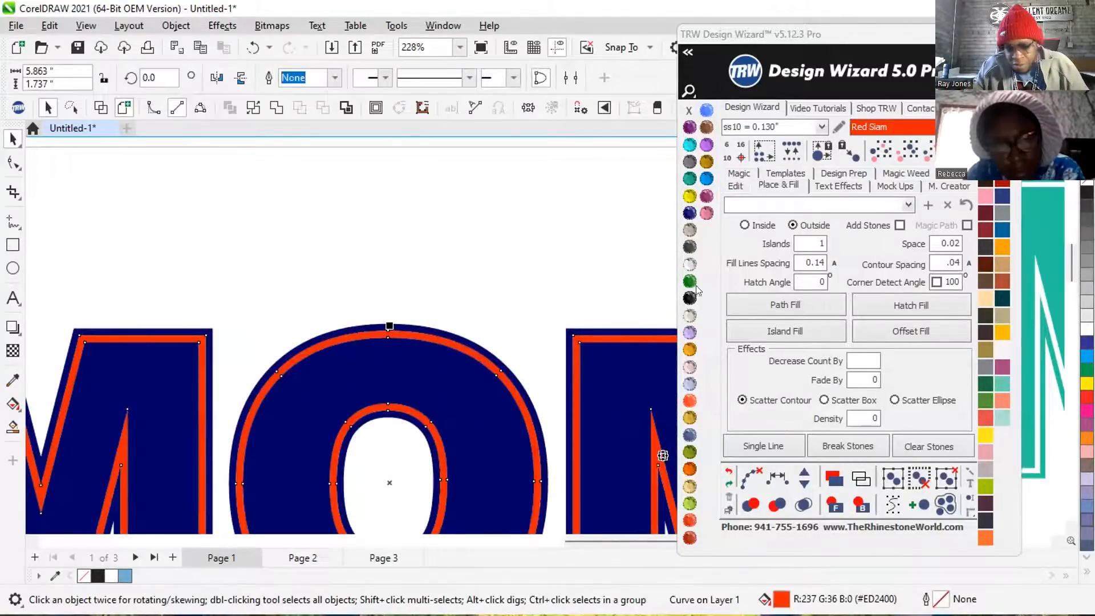
left_click(689, 263)
scroll(459, 337, "up", 2)
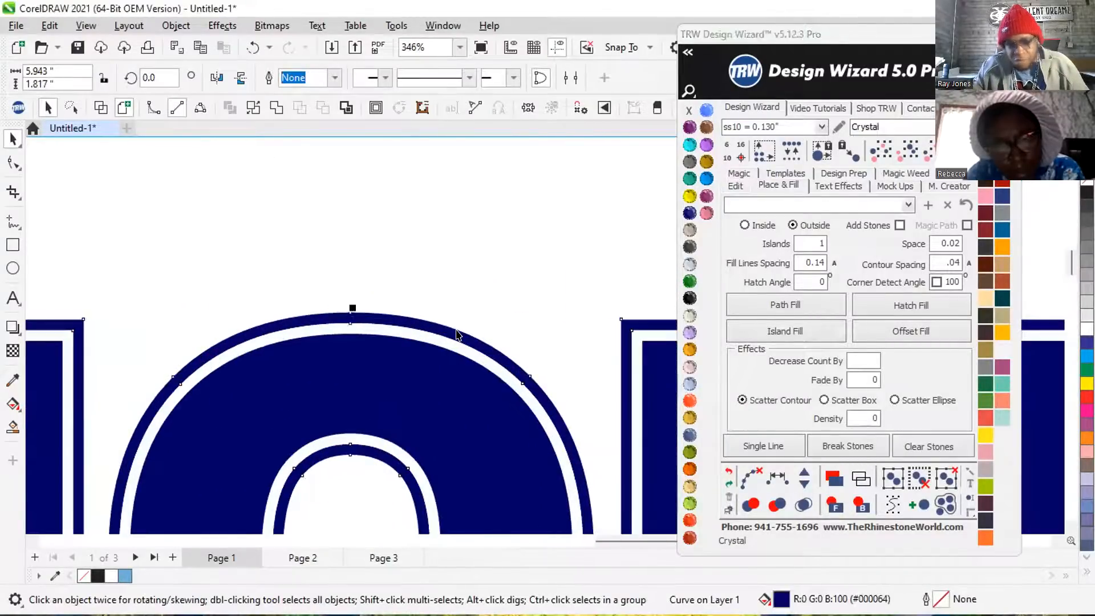
left_click(690, 520)
scroll(478, 354, "down", 2)
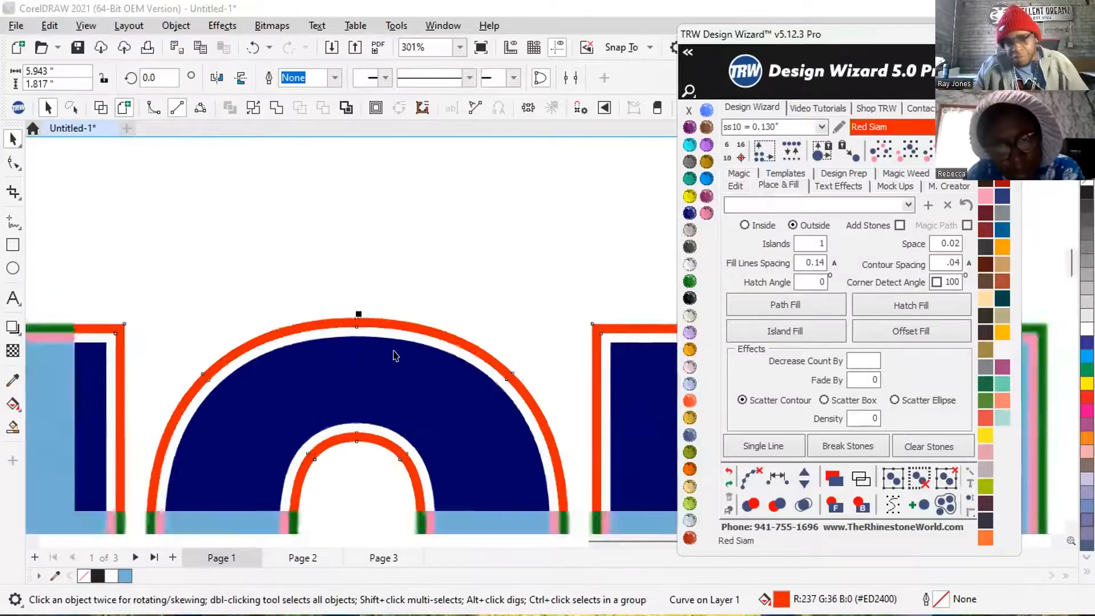
scroll(465, 355, "down", 2)
scroll(419, 360, "down", 2)
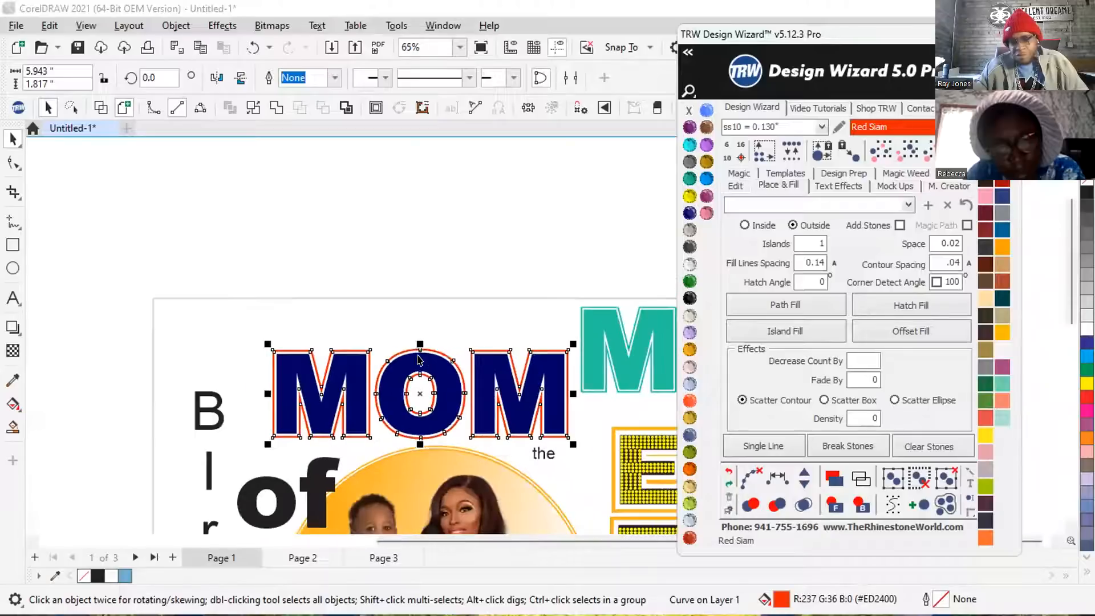
left_click(430, 303)
Generate Vinyl Overcut and Stone 2+ Cut multi-decoration templates on a new page from the blue MOM lettering and both its borders.
left_click_drag(257, 329, 607, 443)
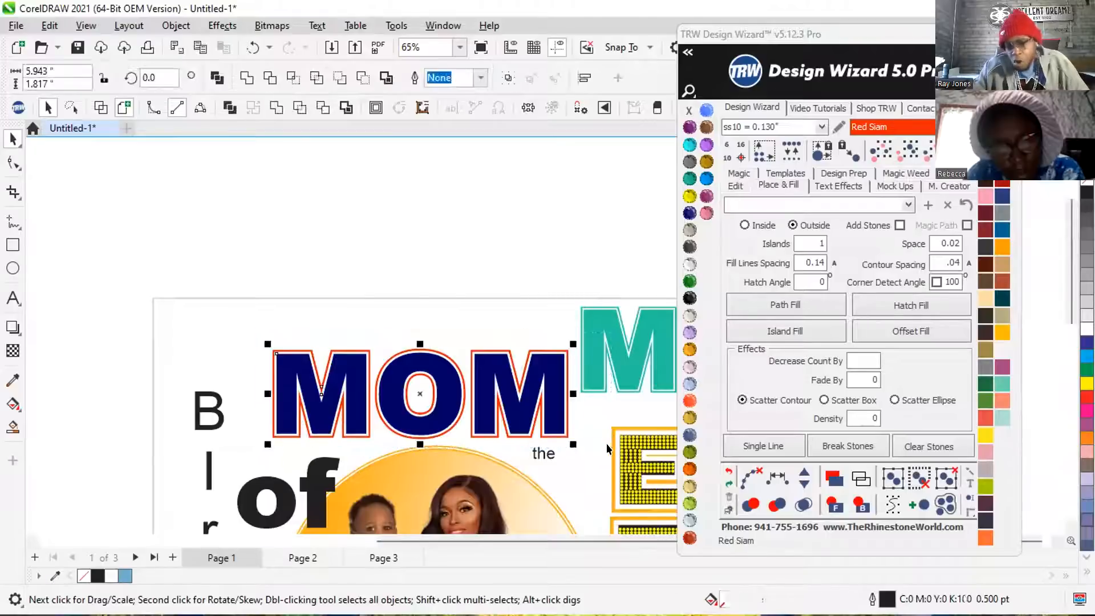
scroll(583, 432, "down", 1)
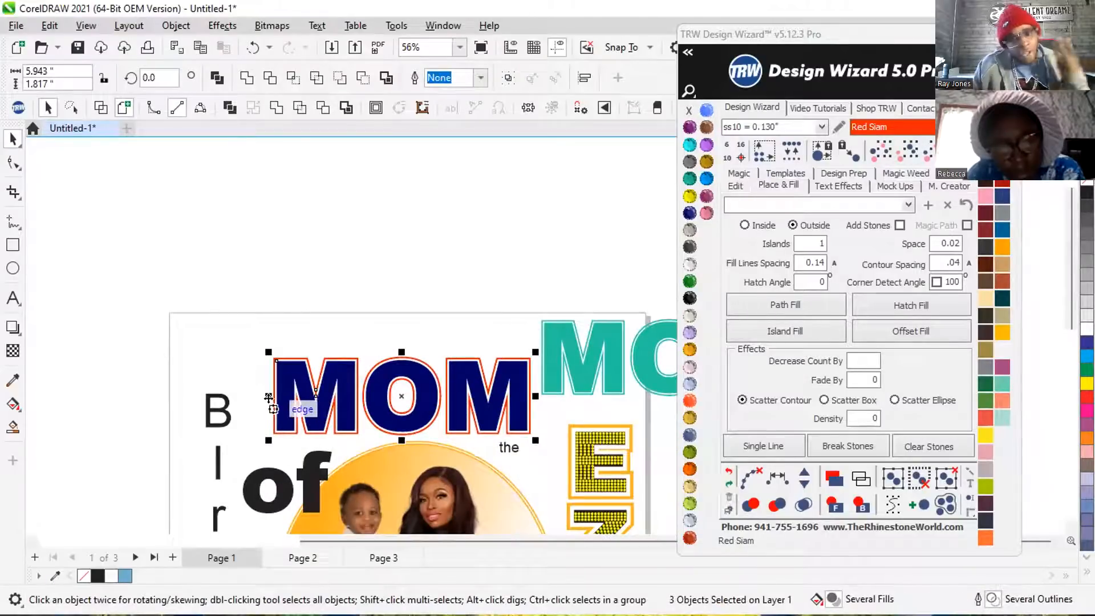
left_click(785, 173)
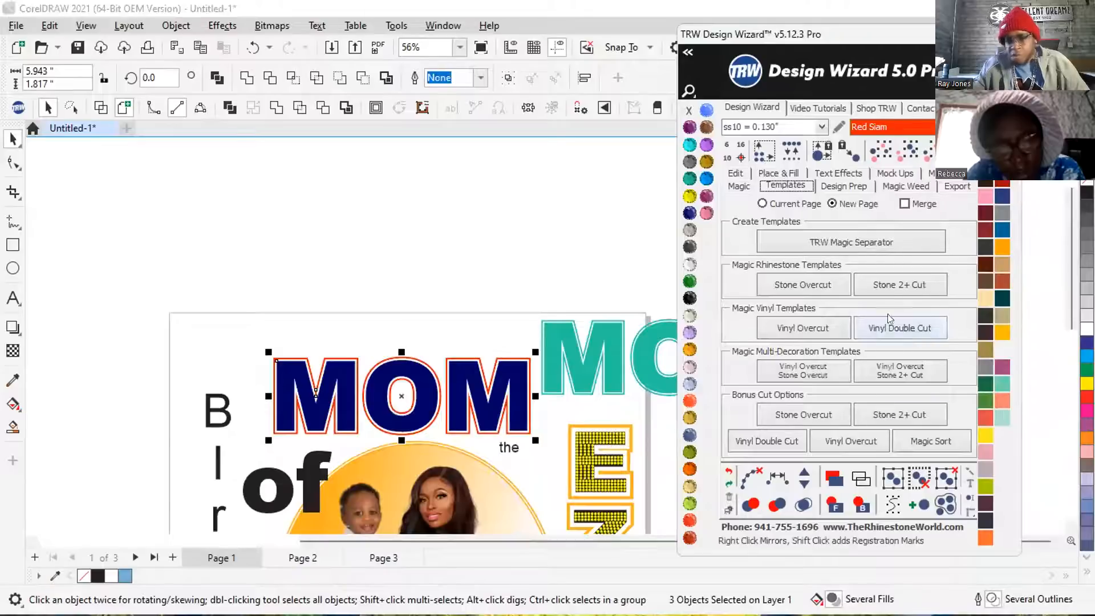
left_click(904, 370)
scroll(276, 394, "down", 3)
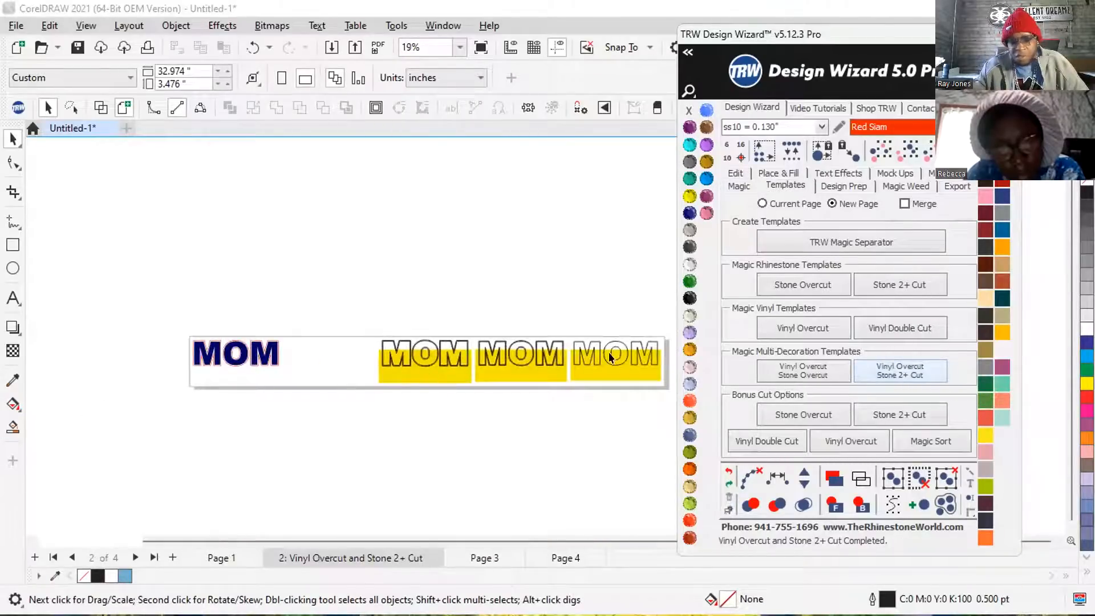
scroll(645, 351, "up", 2)
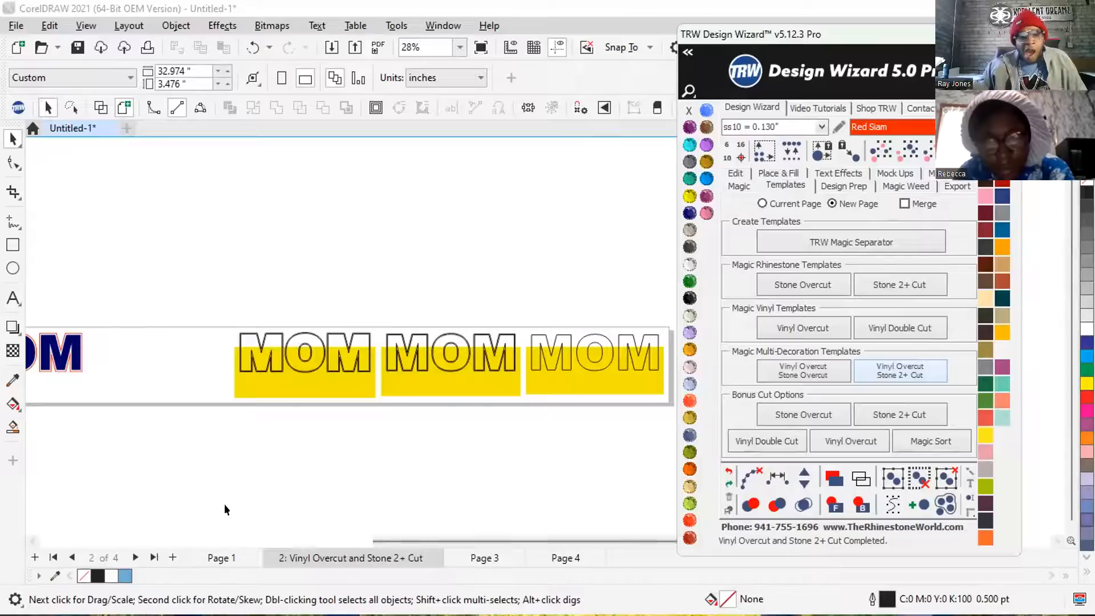
Return to Page 1 and examine the outlines and gaps of the teal MOM lettering up close.
left_click(221, 558)
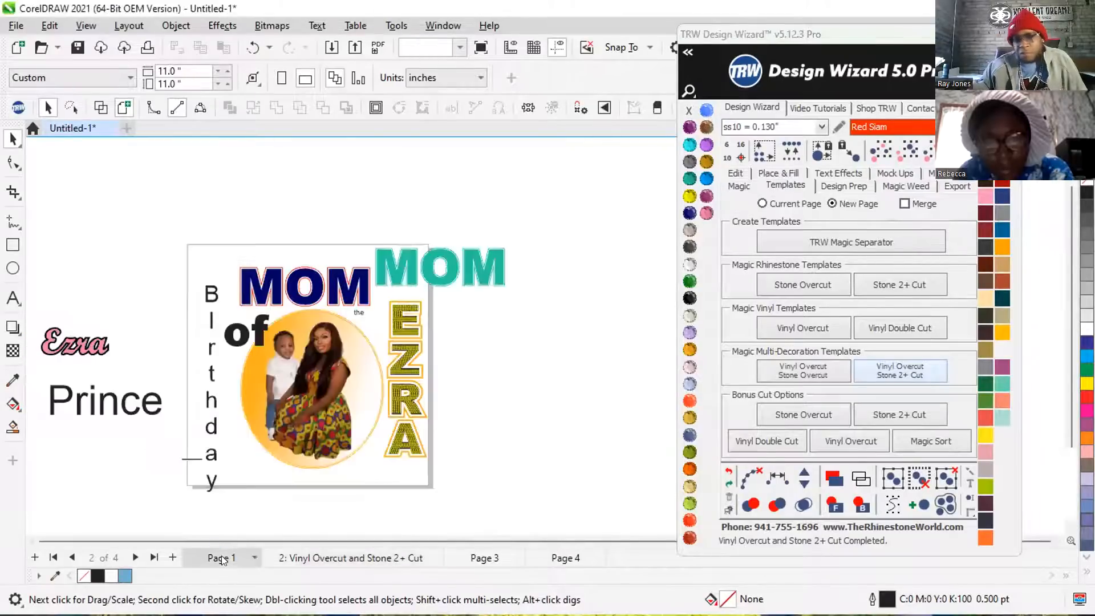
scroll(429, 415, "down", 1)
scroll(418, 293, "up", 1)
scroll(401, 333, "up", 1)
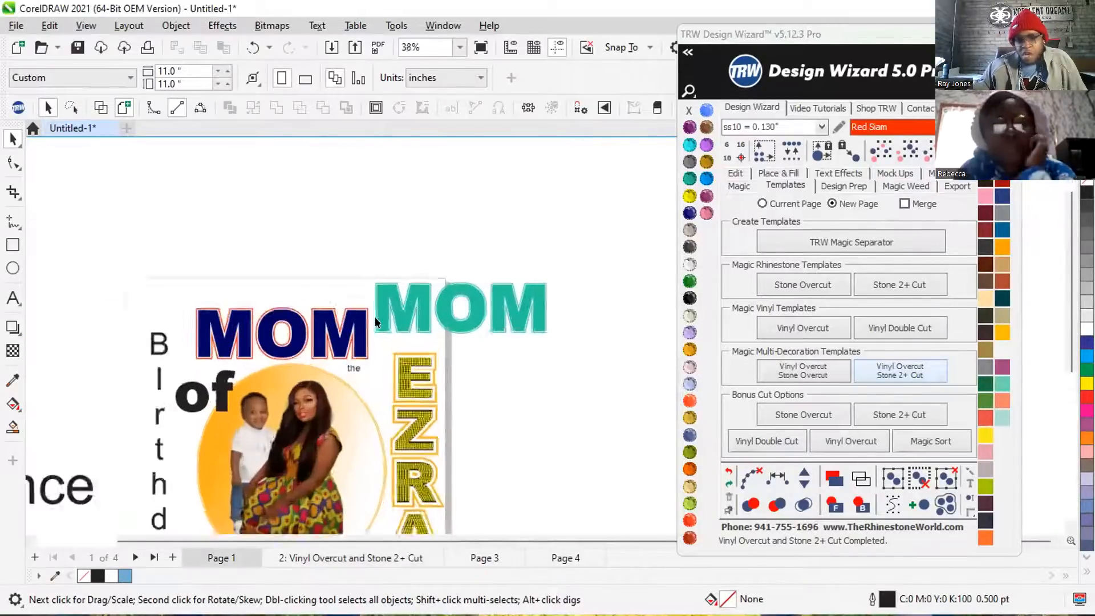
left_click(425, 288)
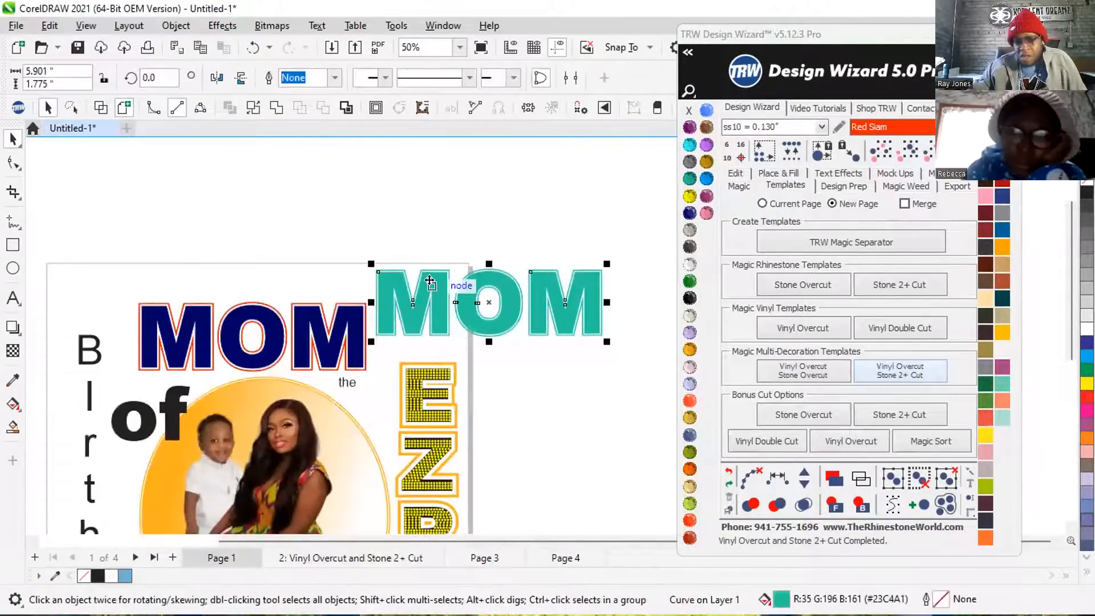
scroll(428, 288, "up", 1)
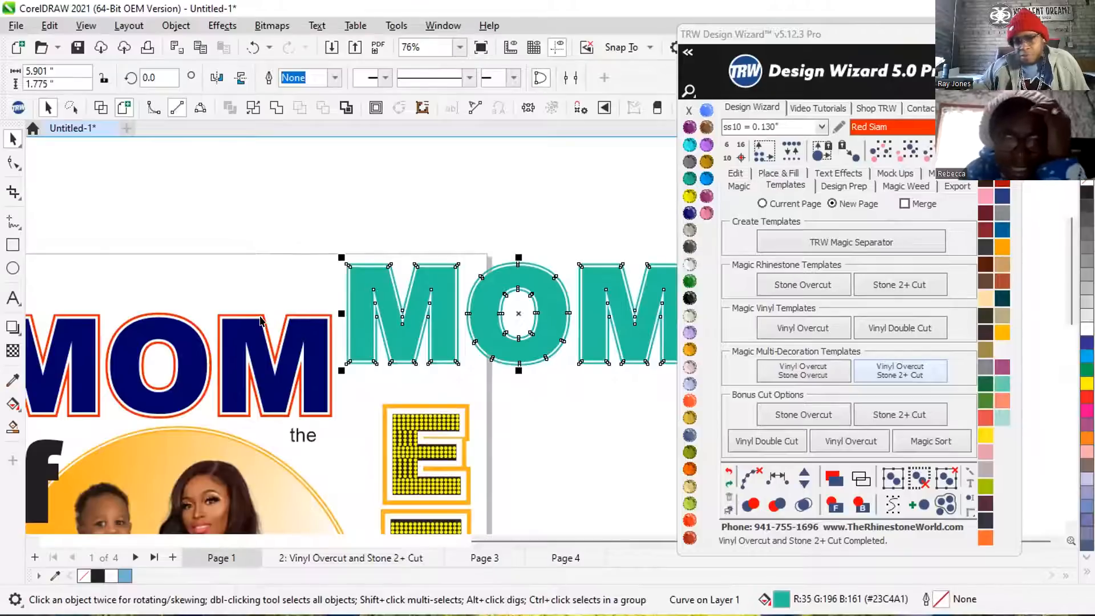
scroll(474, 266, "up", 5)
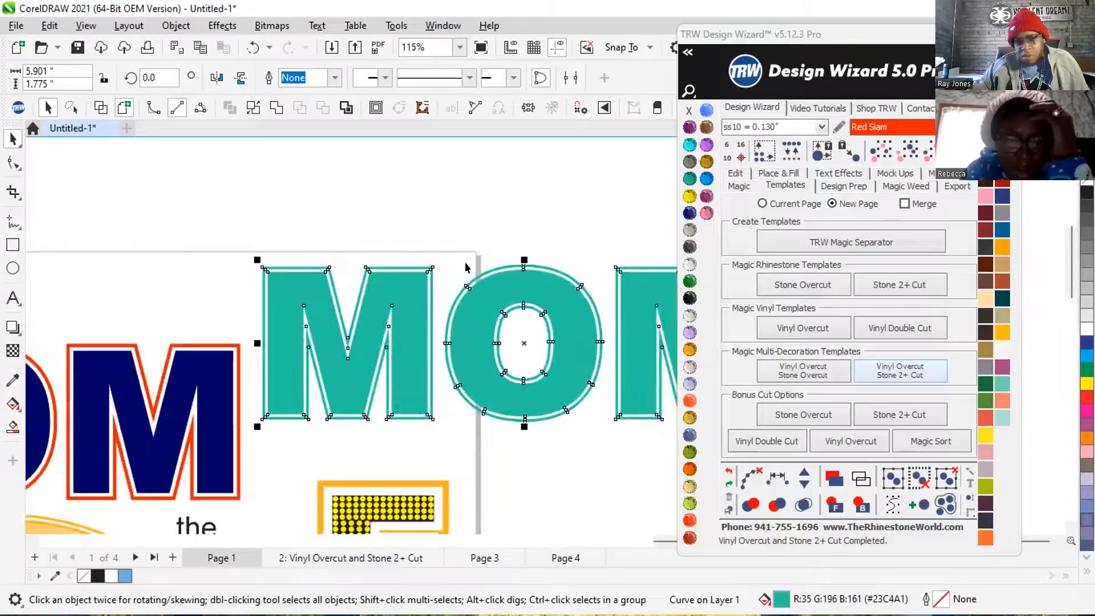
scroll(417, 268, "up", 3)
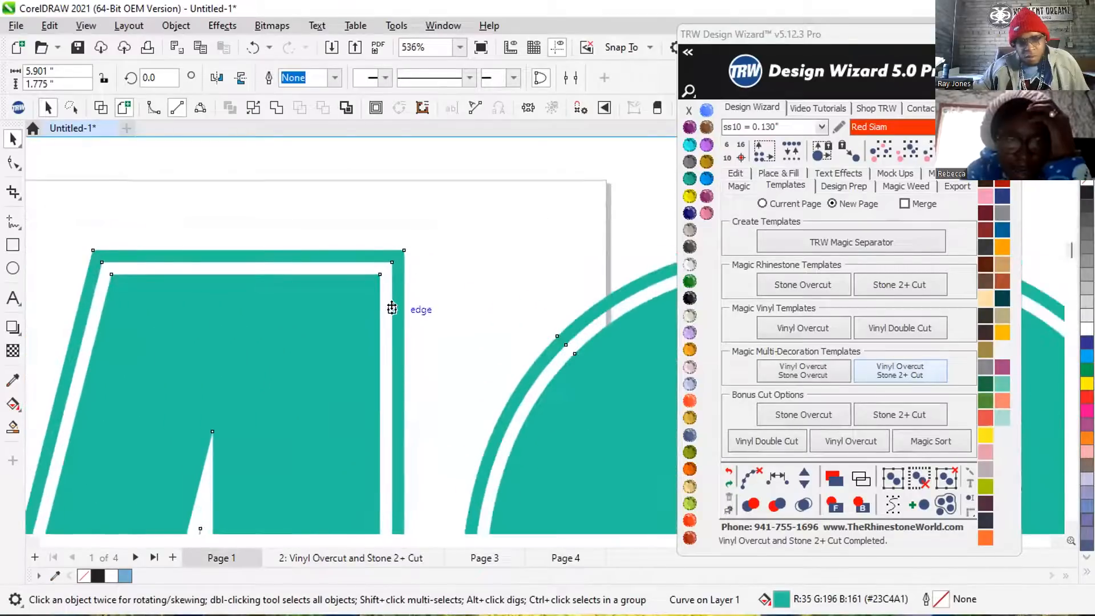
scroll(392, 308, "down", 3)
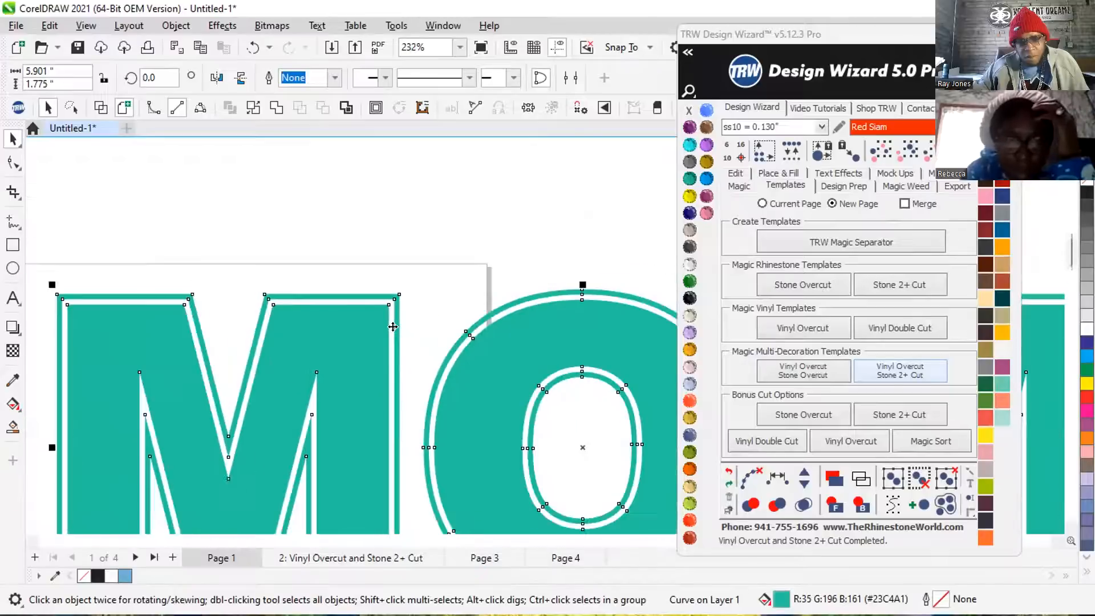
right_click(373, 341)
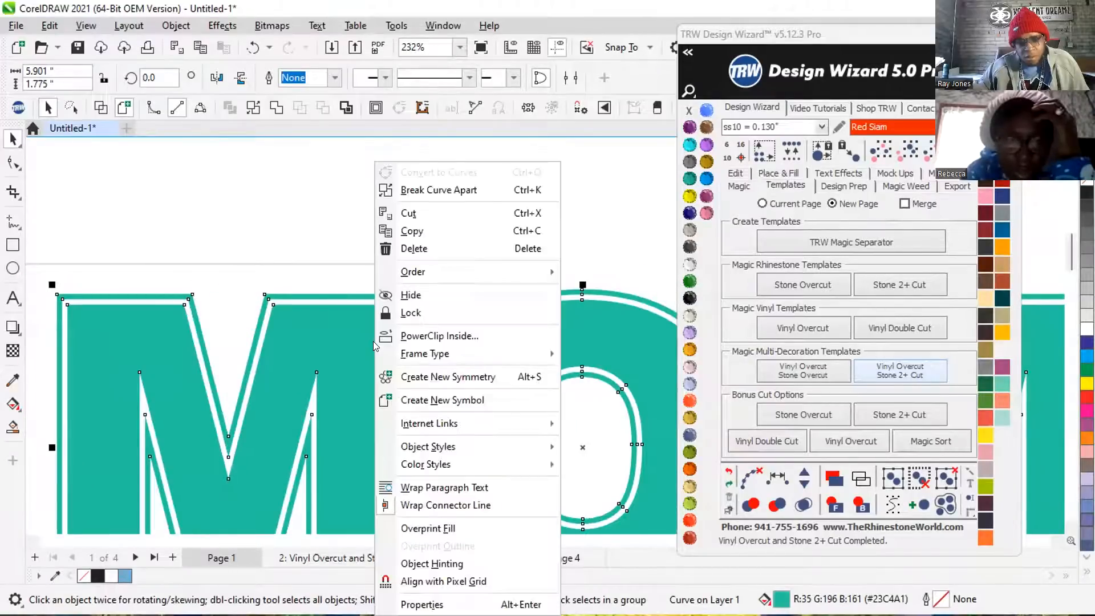
left_click_drag(329, 131, 324, 82)
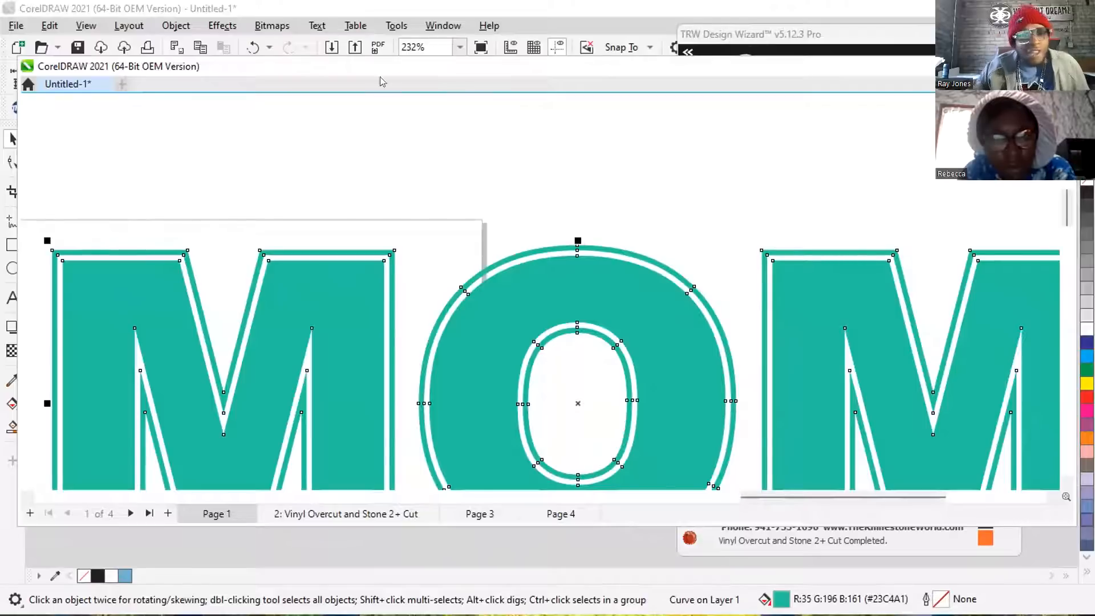
mouse_move(342, 84)
left_mouse_down()
mouse_move(323, 135)
mouse_move(337, 149)
mouse_move(375, 119)
mouse_move(364, 136)
left_mouse_up()
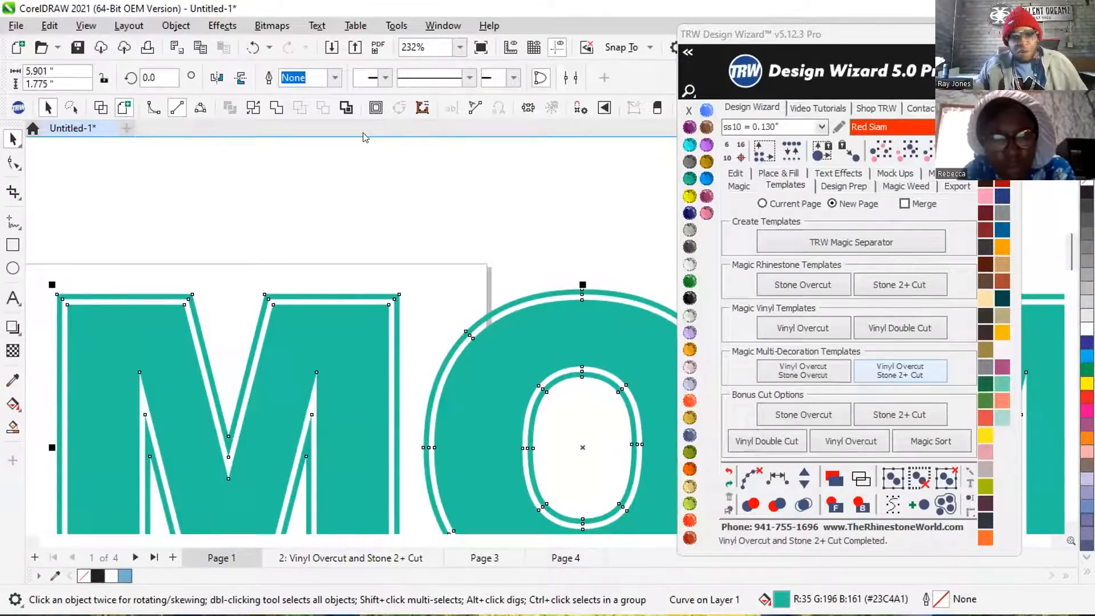
left_click(360, 192)
Break the combined teal MOM curve apart into separate objects.
scroll(287, 209, "down", 2)
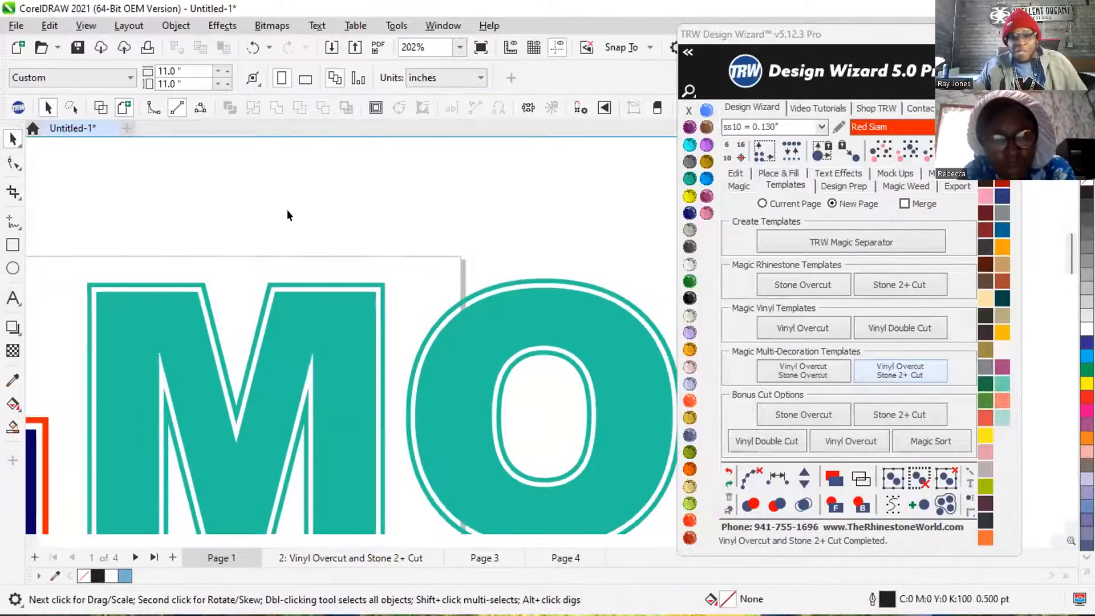
scroll(302, 238, "down", 3)
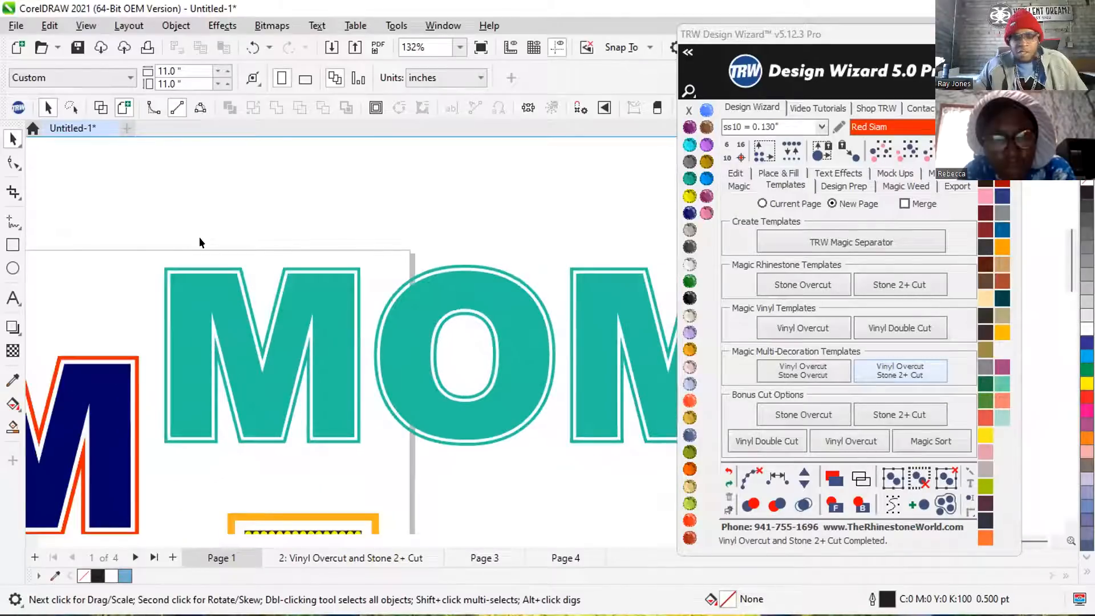
scroll(208, 244, "down", 1)
scroll(208, 245, "down", 1)
left_click(366, 270)
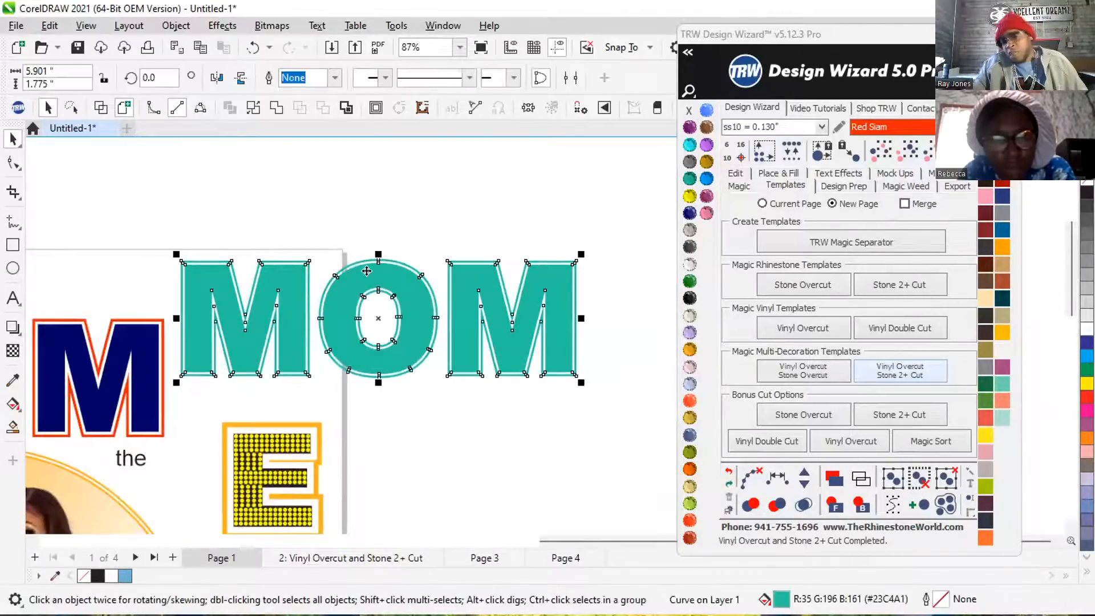
right_click(368, 276)
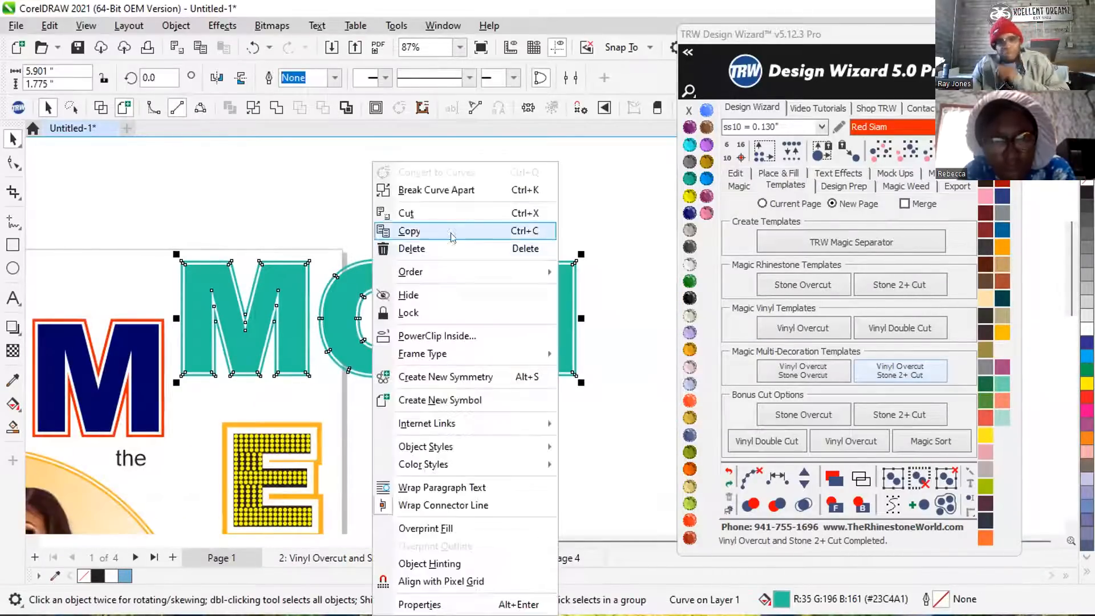
left_click(469, 190)
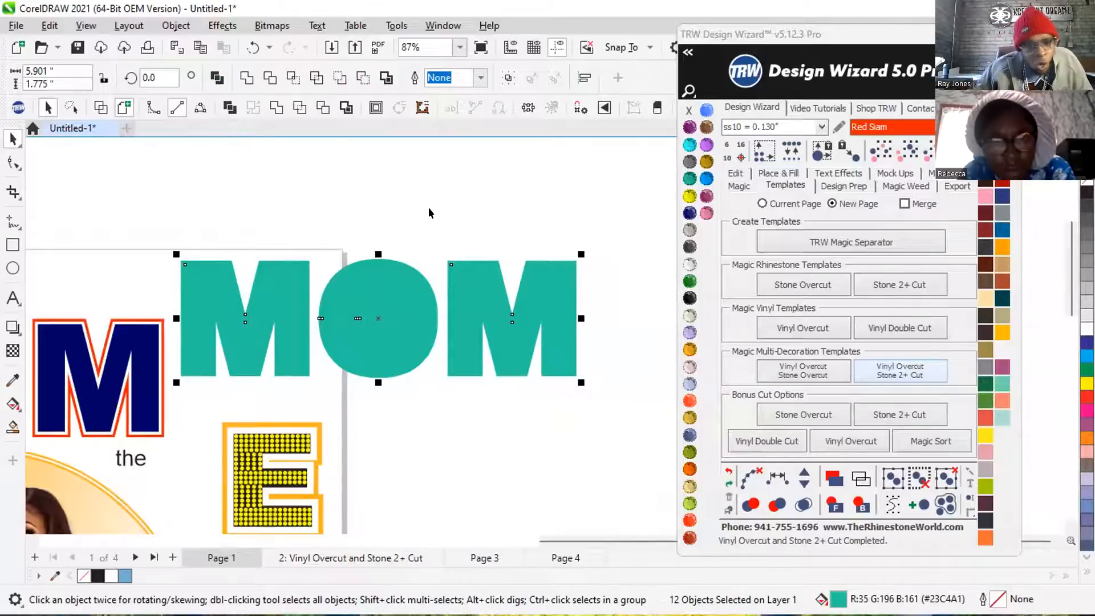
left_click(450, 200)
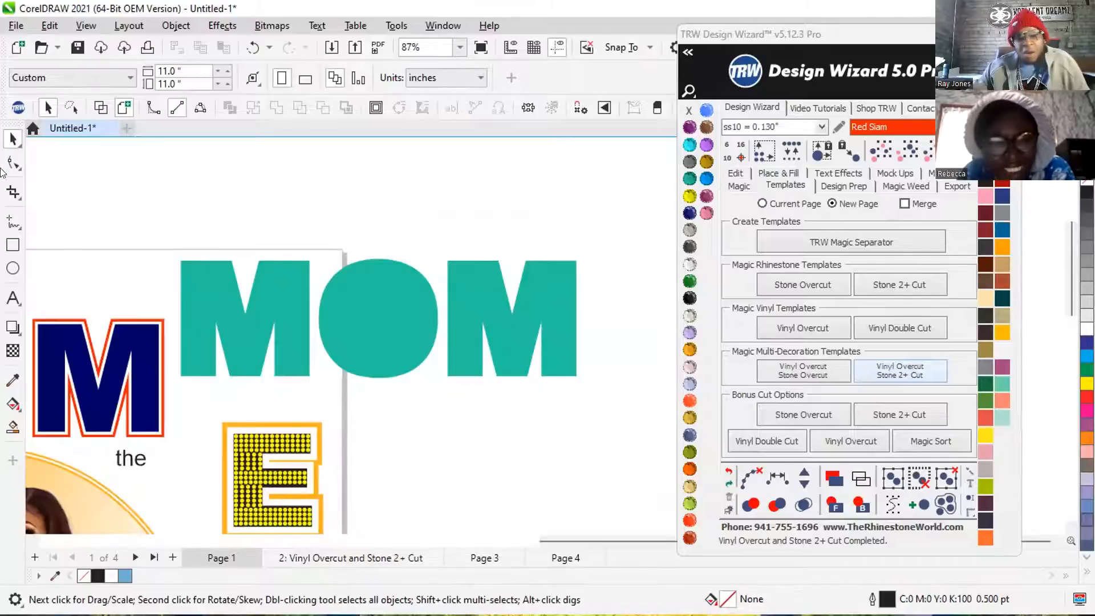
Check the separated teal MOM pieces in wireframe display and combine all of them into a single curve.
left_click(100, 108)
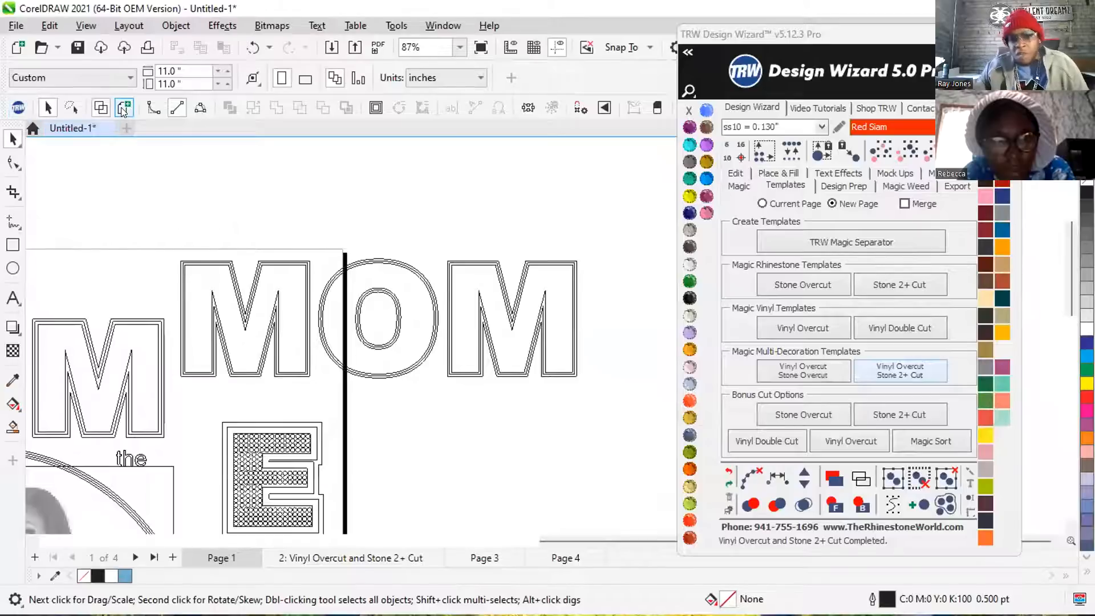
left_click(100, 108)
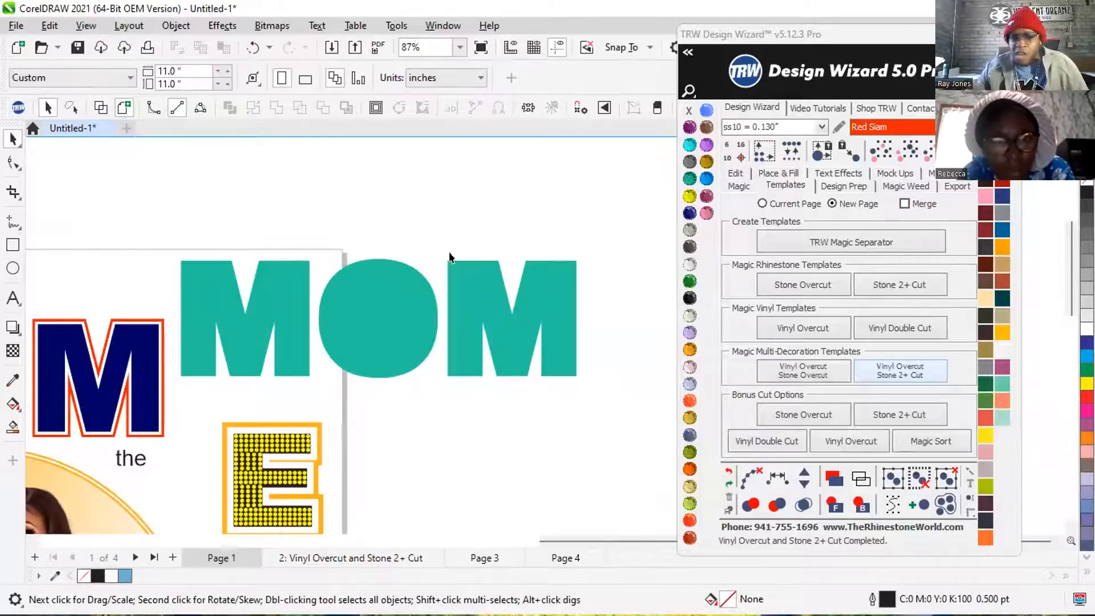
left_click_drag(173, 236, 193, 302)
left_click_drag(263, 380, 604, 389)
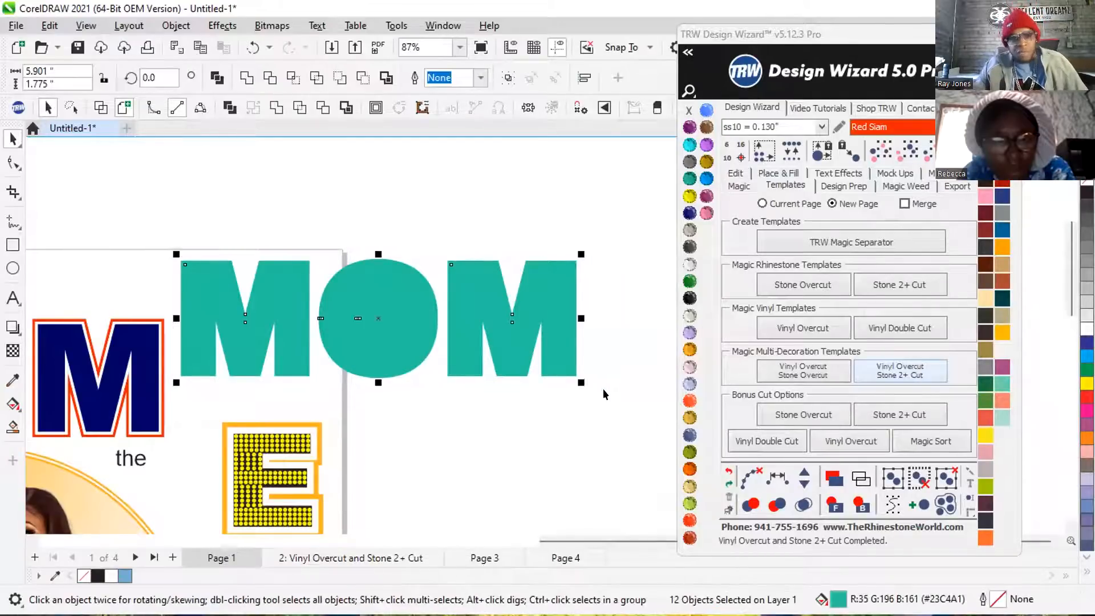
left_click(216, 80)
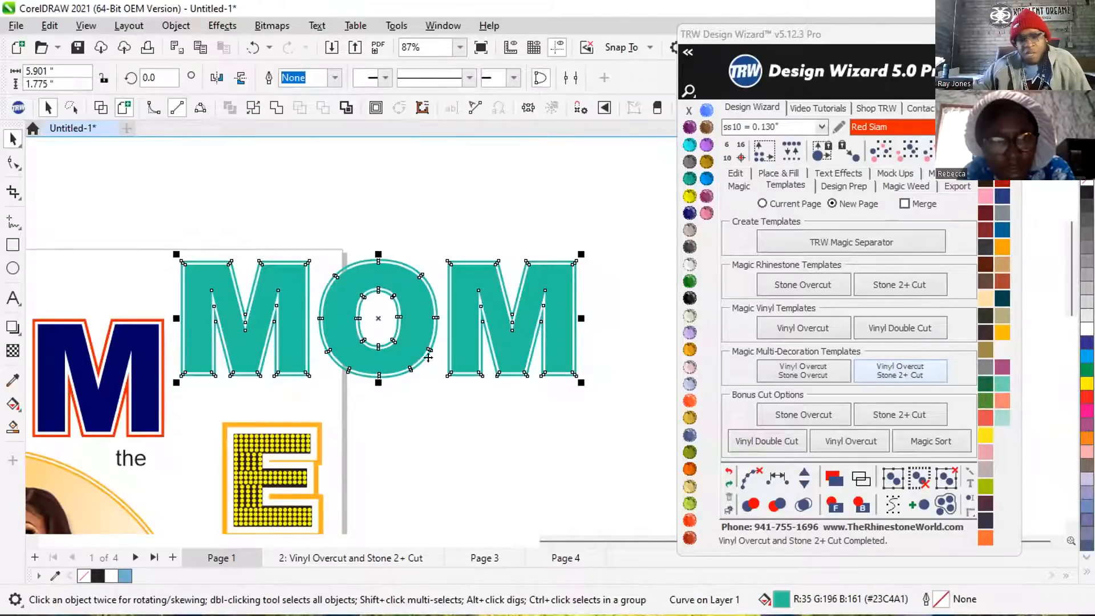
left_click(424, 226)
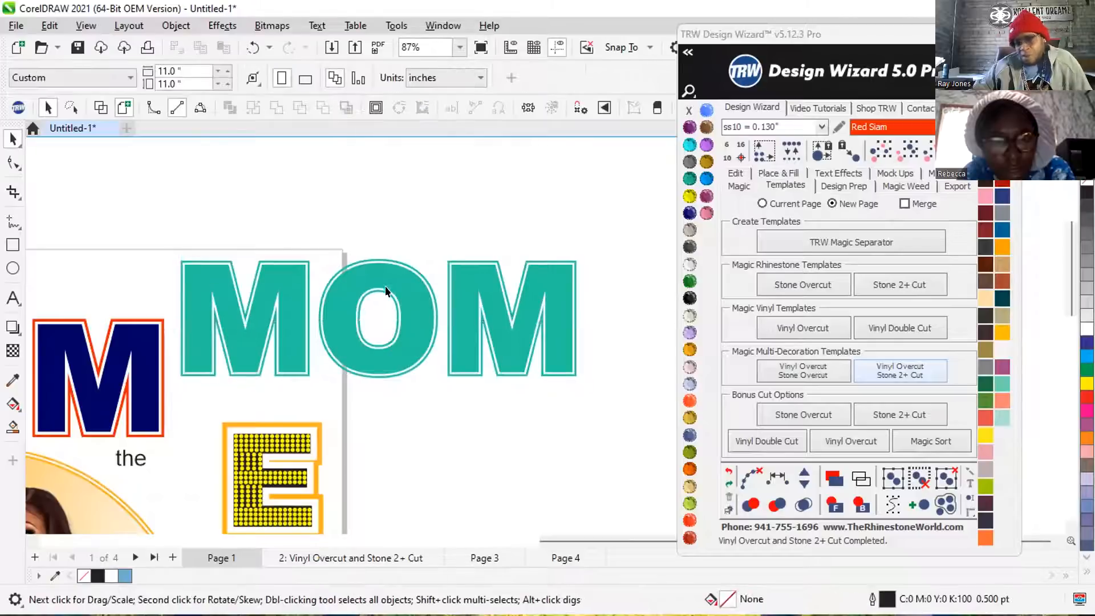
Smart Fill the inside of the letters M, O and M with blue-grey (C:40 M:20 Y:0 K:40) and a 0.5 pt outline.
scroll(385, 287, "up", 1)
left_click_drag(387, 279, 386, 244)
left_click(380, 185)
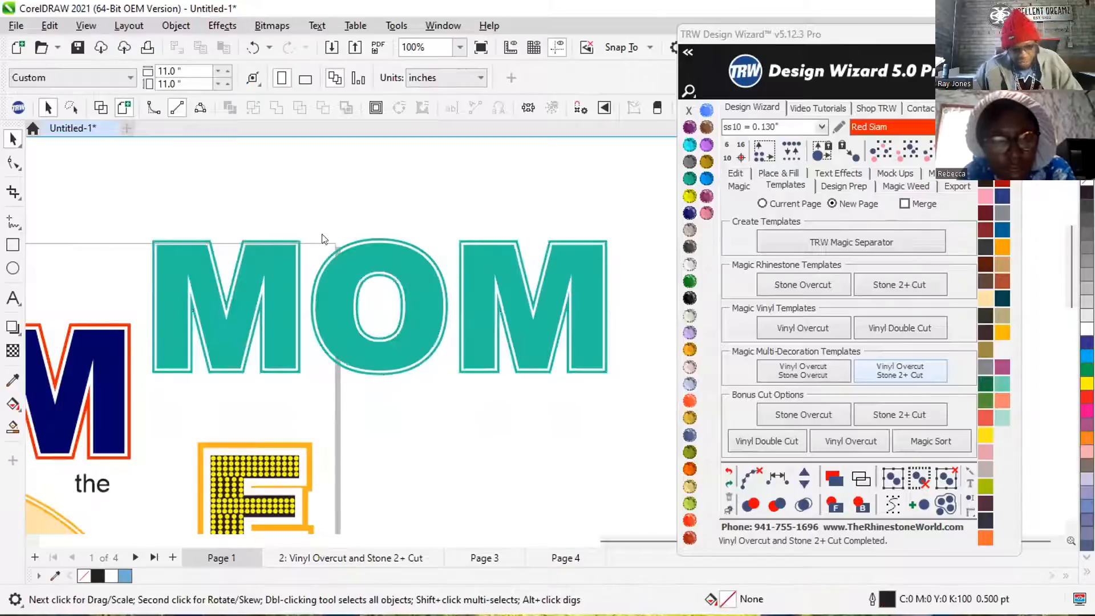
left_click(12, 426)
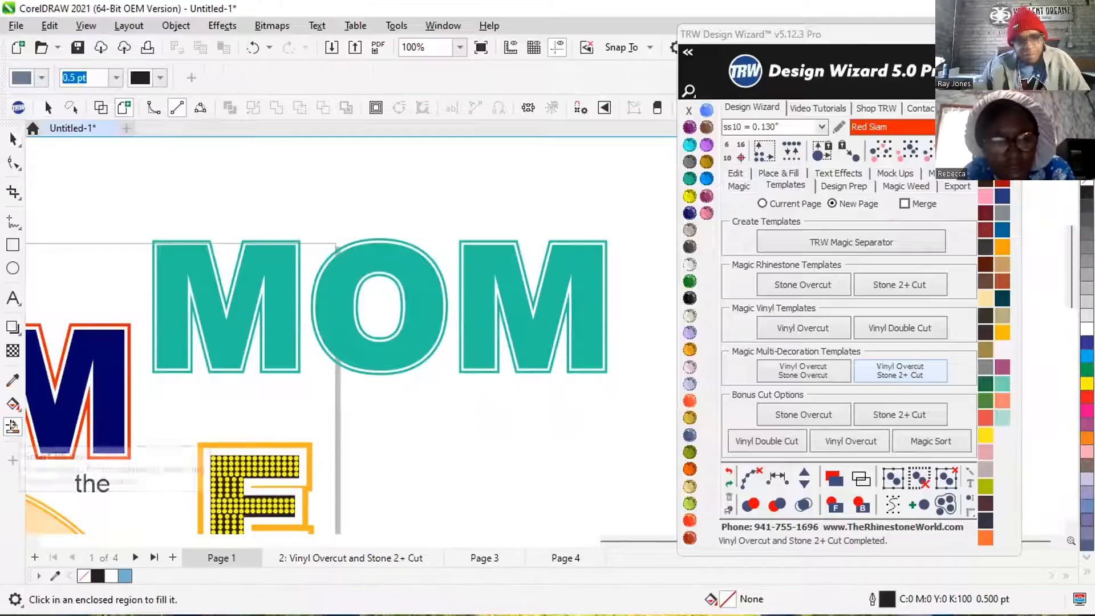
left_click(191, 263)
left_click(330, 270)
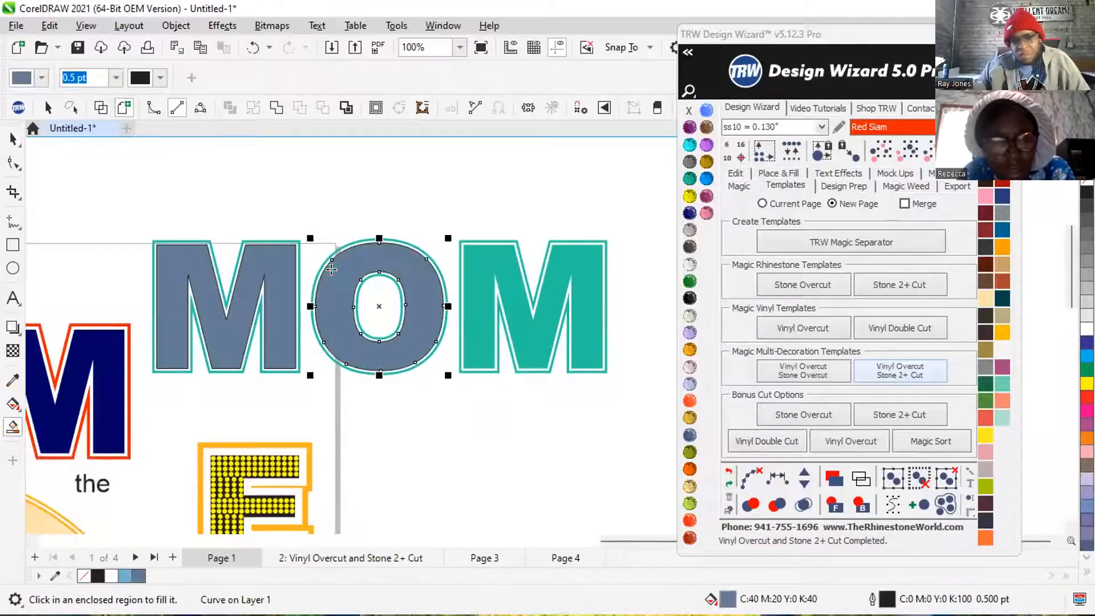
left_click(475, 263)
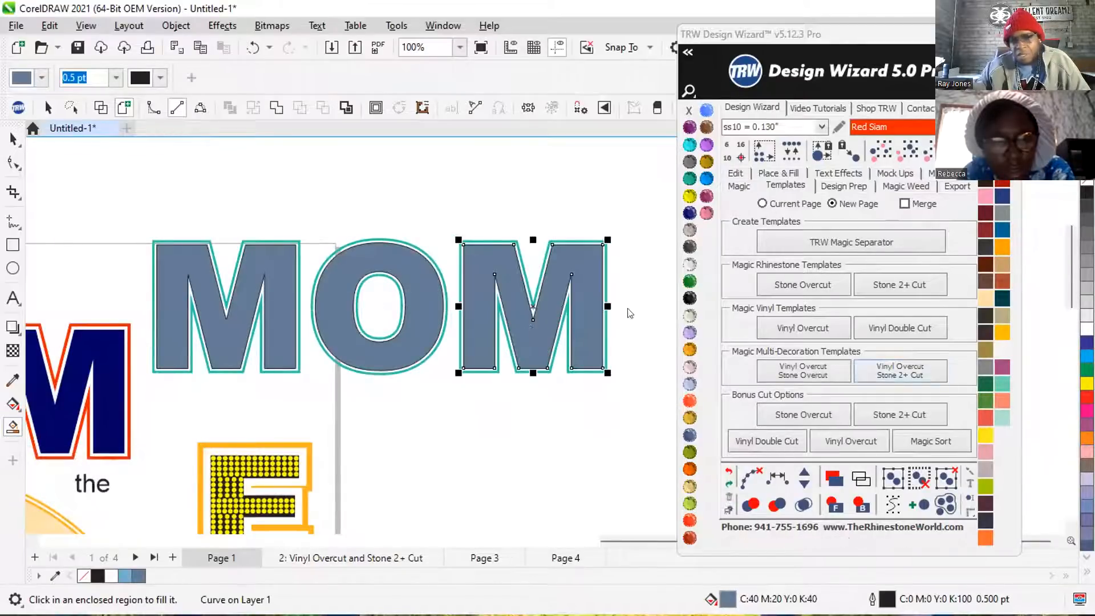
Weld the three blue-grey letters into one curve and trim the teal border with it.
left_click(915, 158)
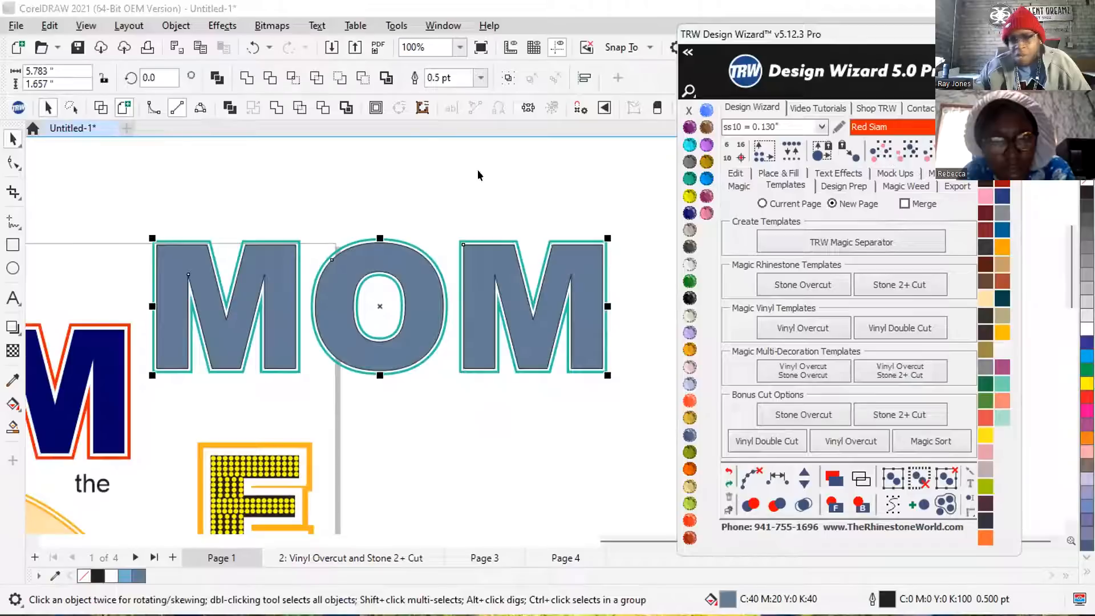
left_click(246, 81)
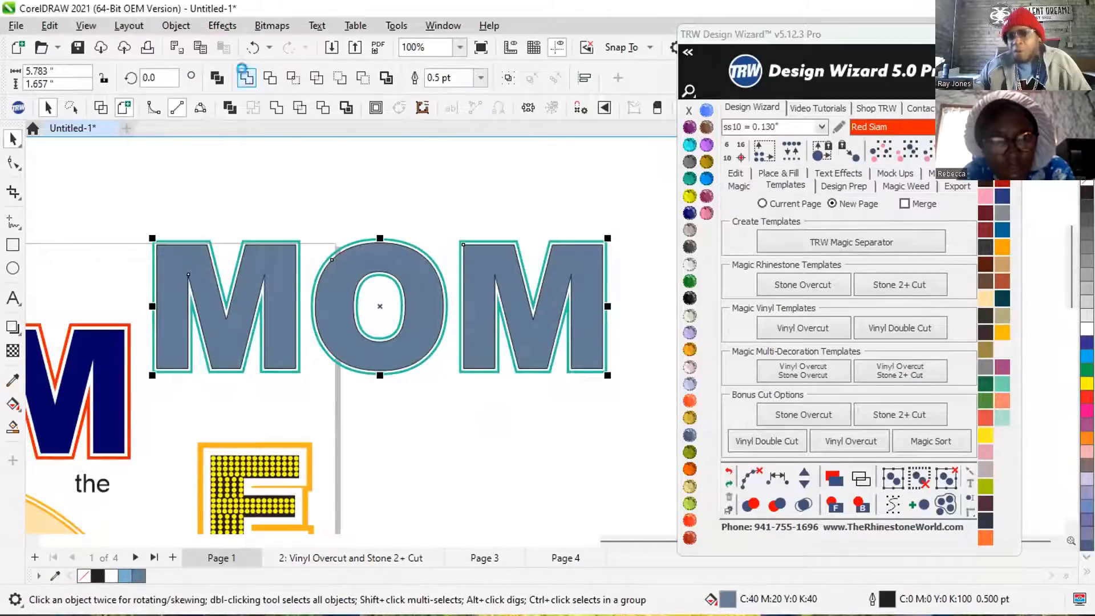
scroll(405, 270, "up", 2)
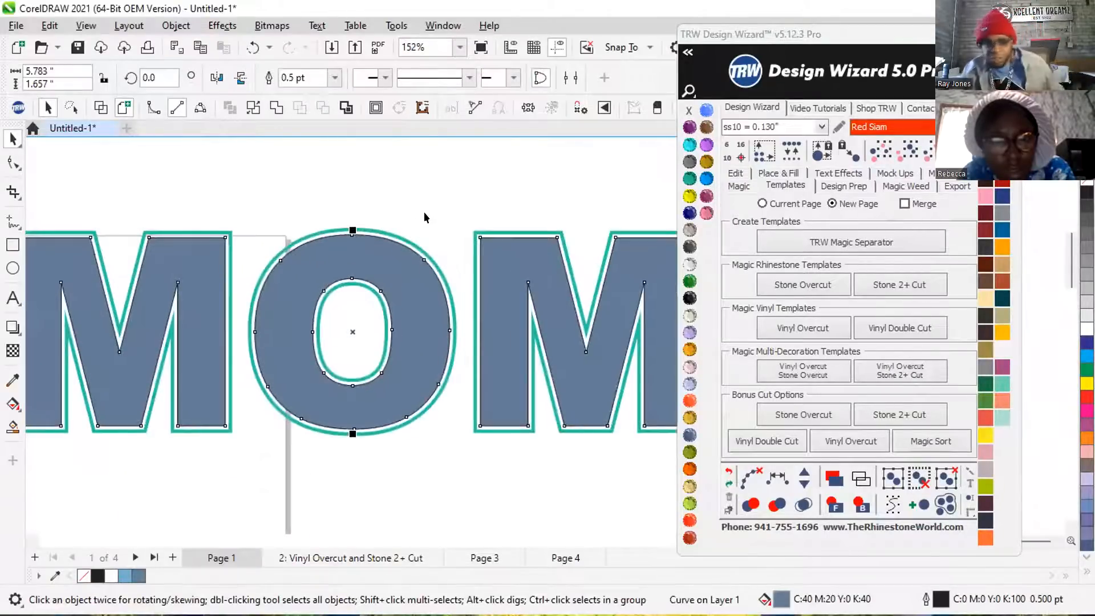
scroll(400, 217, "up", 2)
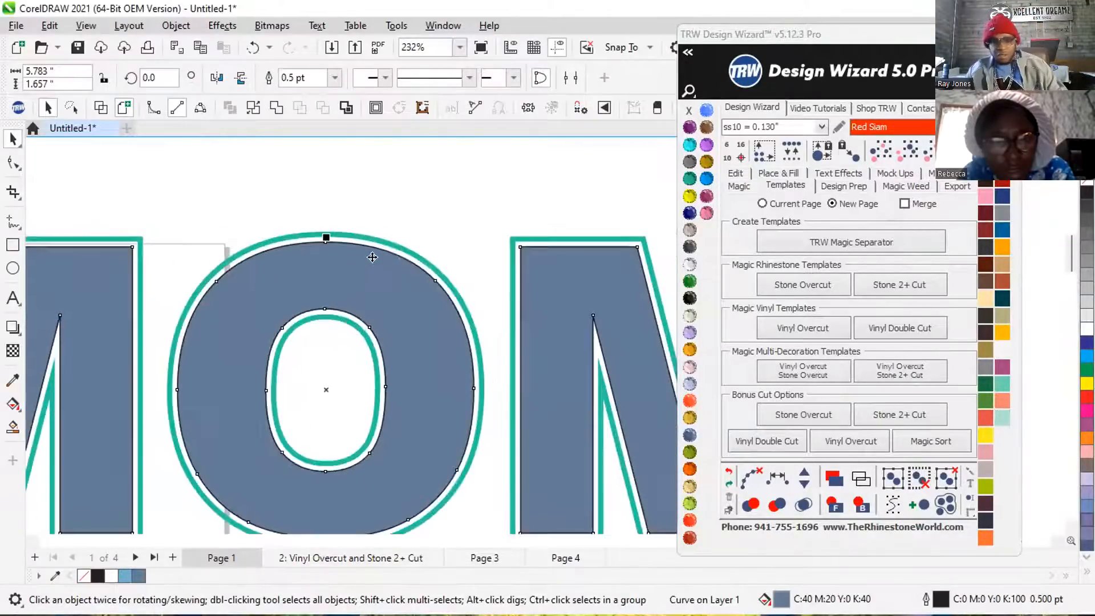
left_click(385, 243, "shift")
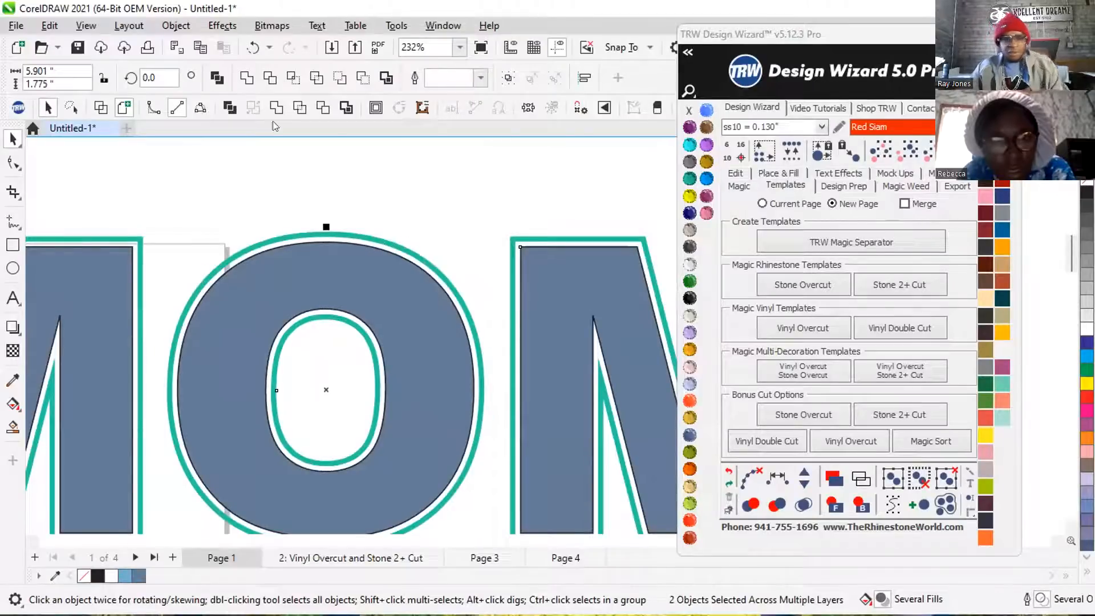
left_click(316, 110)
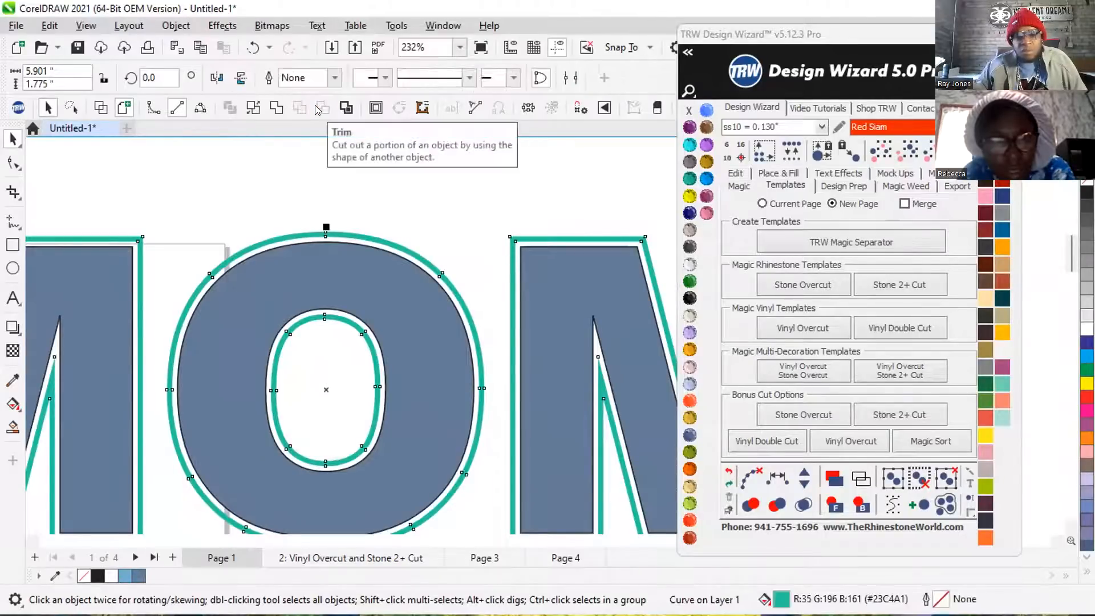
scroll(353, 245, "down", 4)
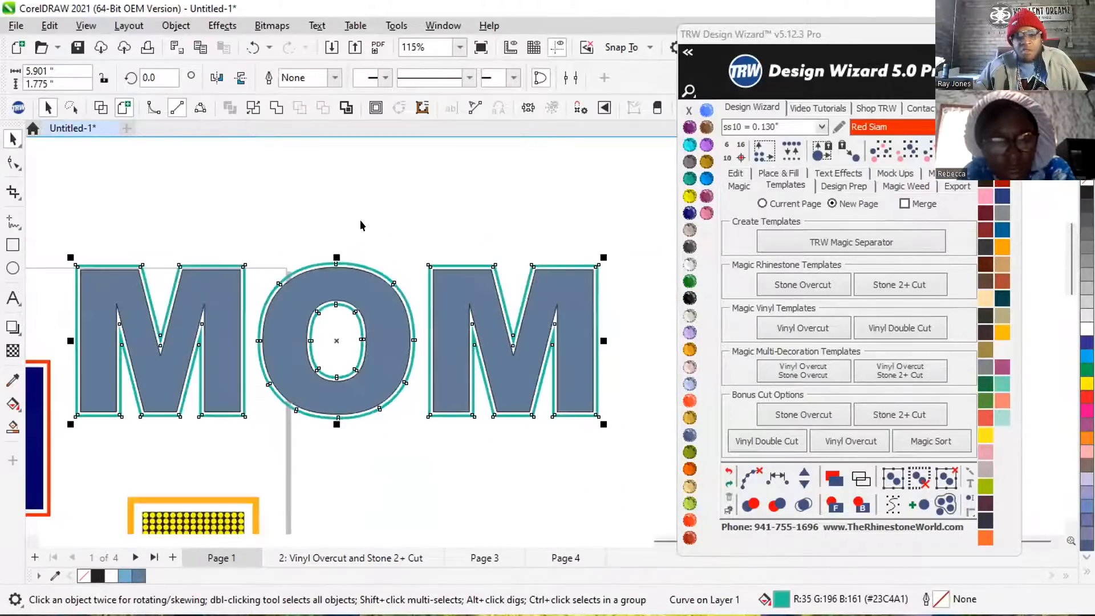
Recolour the teal MOM border as TRW Pink and the blue-grey letters as Jet Black.
left_click(363, 254)
left_click(363, 268)
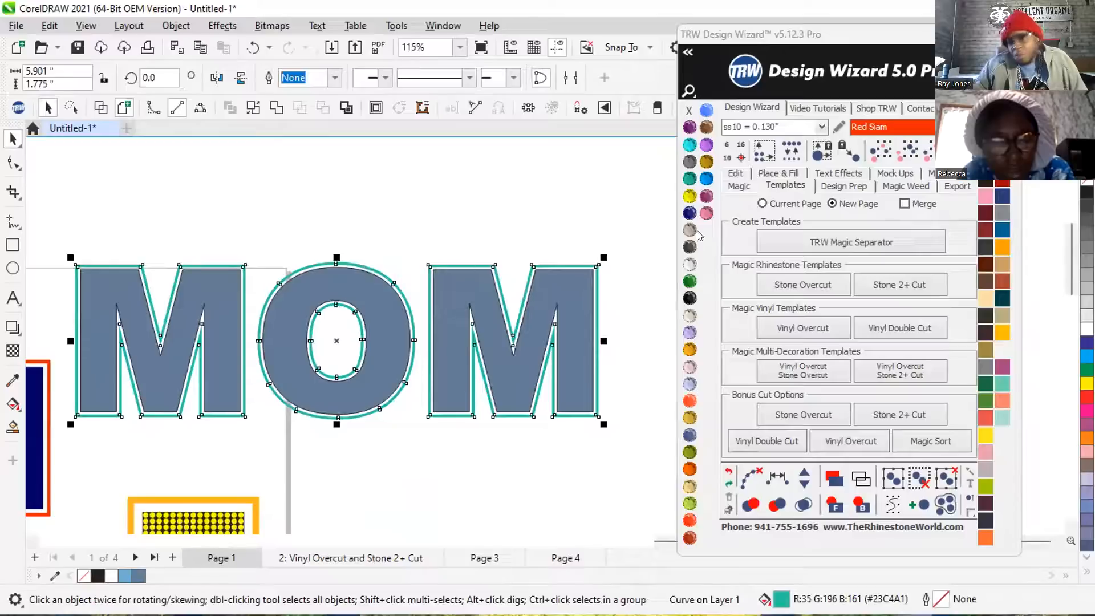
left_click(706, 213)
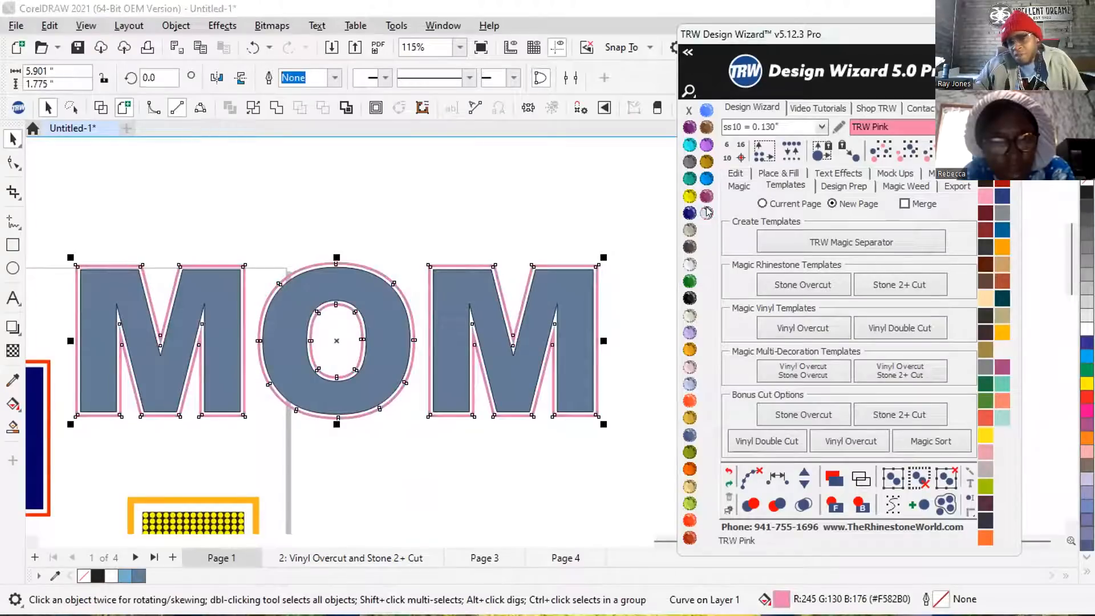
left_click(401, 215)
left_click(365, 293)
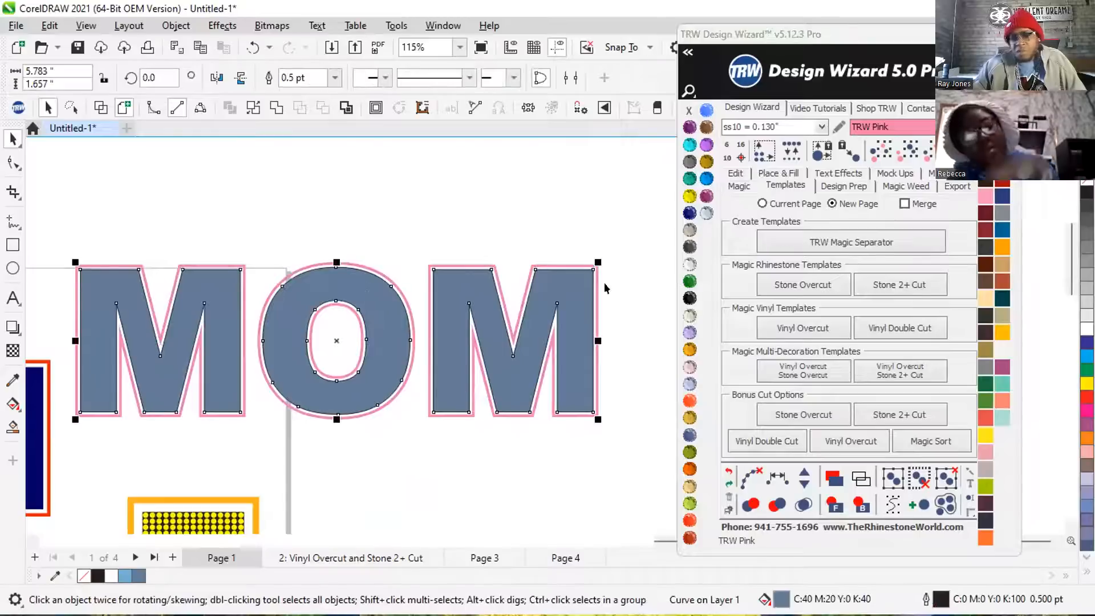
left_click(692, 296)
left_click(354, 209)
scroll(355, 268, "up", 3)
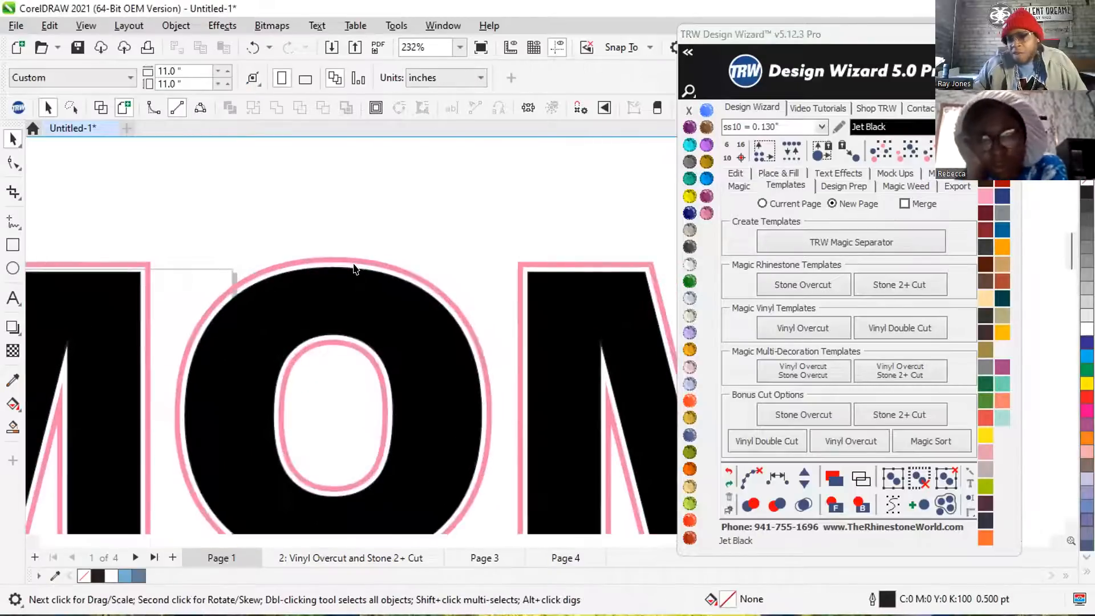
scroll(350, 266, "up", 5)
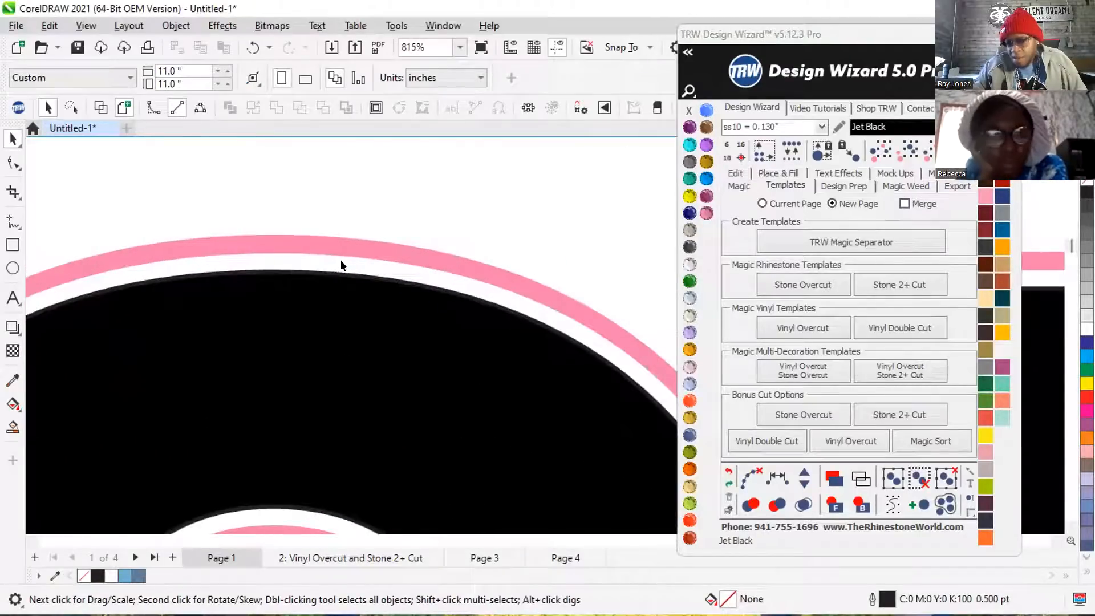
scroll(331, 268, "down", 5)
scroll(412, 245, "down", 1)
Draw a rectangle about 6.01 by 2.14 inches around MOM, fill it with Emerald and send it to the back.
left_click(13, 246)
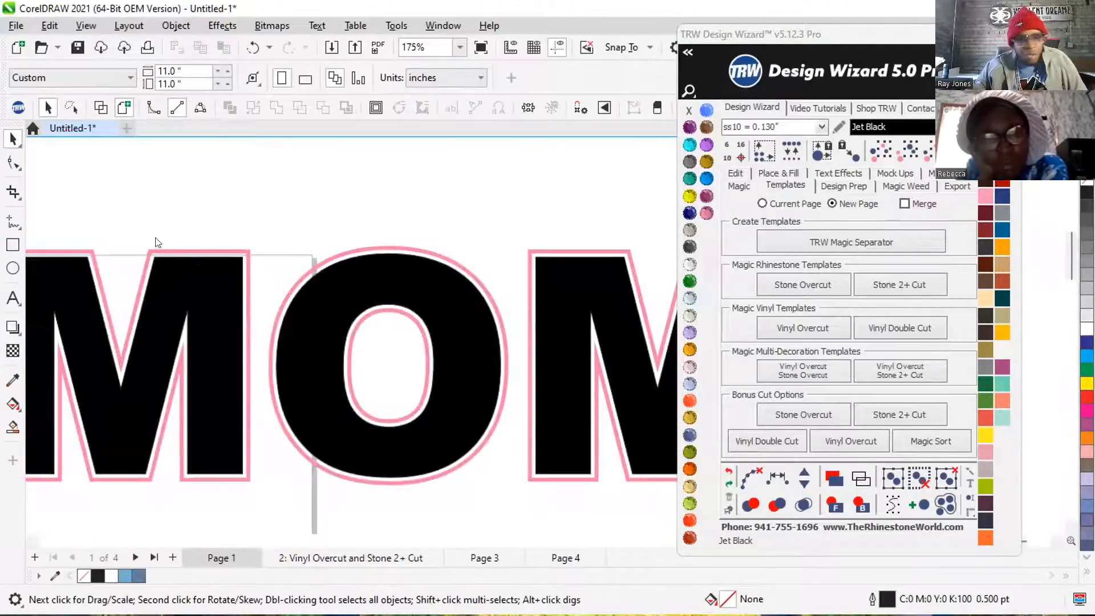
scroll(451, 217, "down", 1)
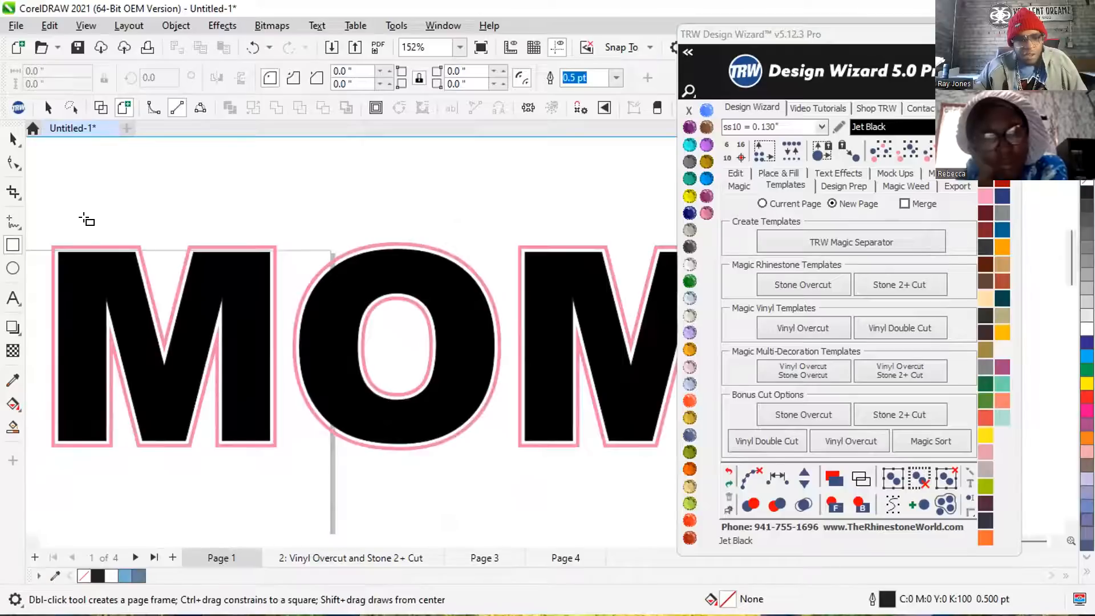
left_click_drag(51, 224, 751, 476)
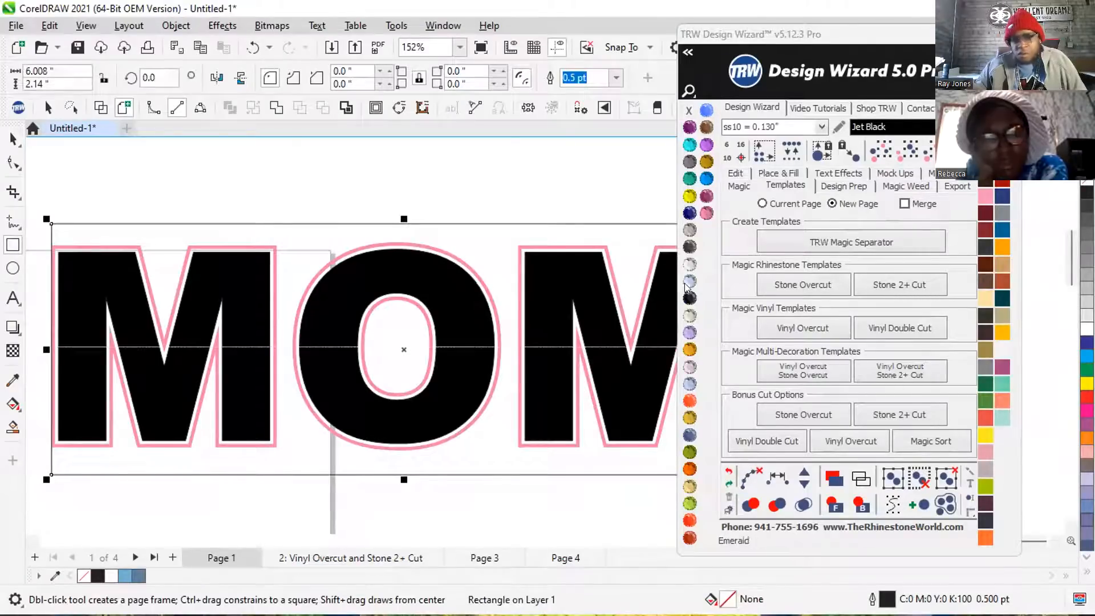
left_click(689, 281)
left_click(854, 505)
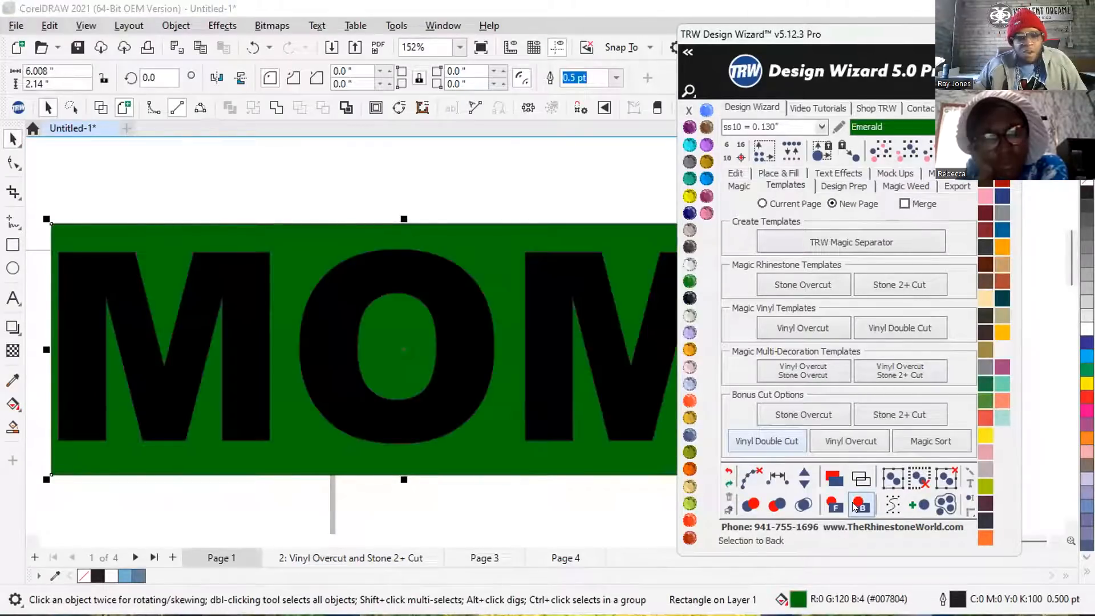
scroll(264, 272, "down", 2)
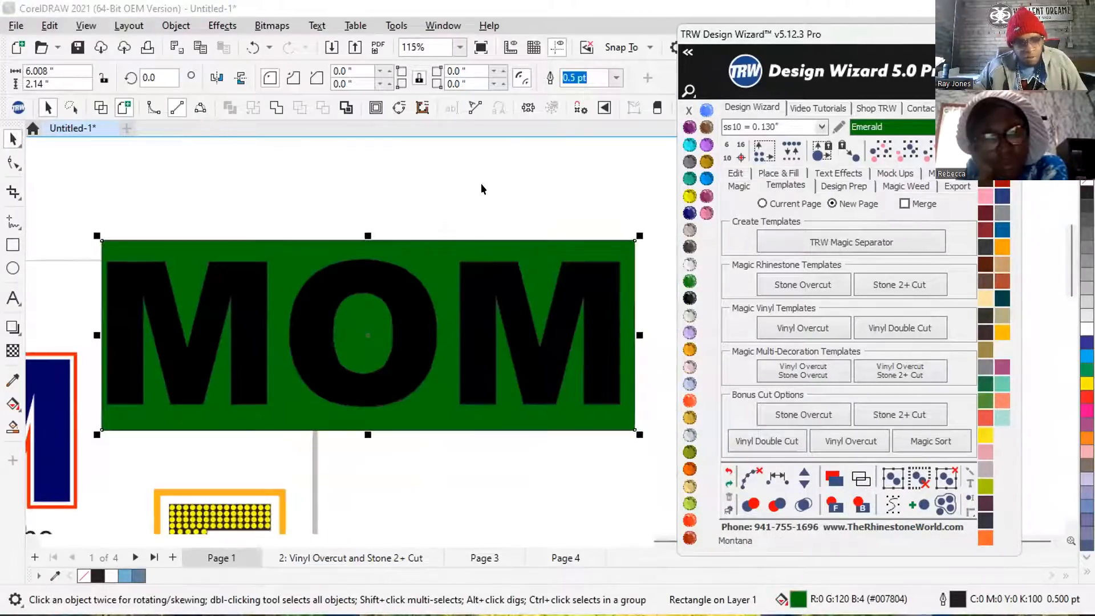
Move the Emerald rectangle up and to the right to uncover part of the first M and its border.
left_click(457, 225)
left_click(425, 255)
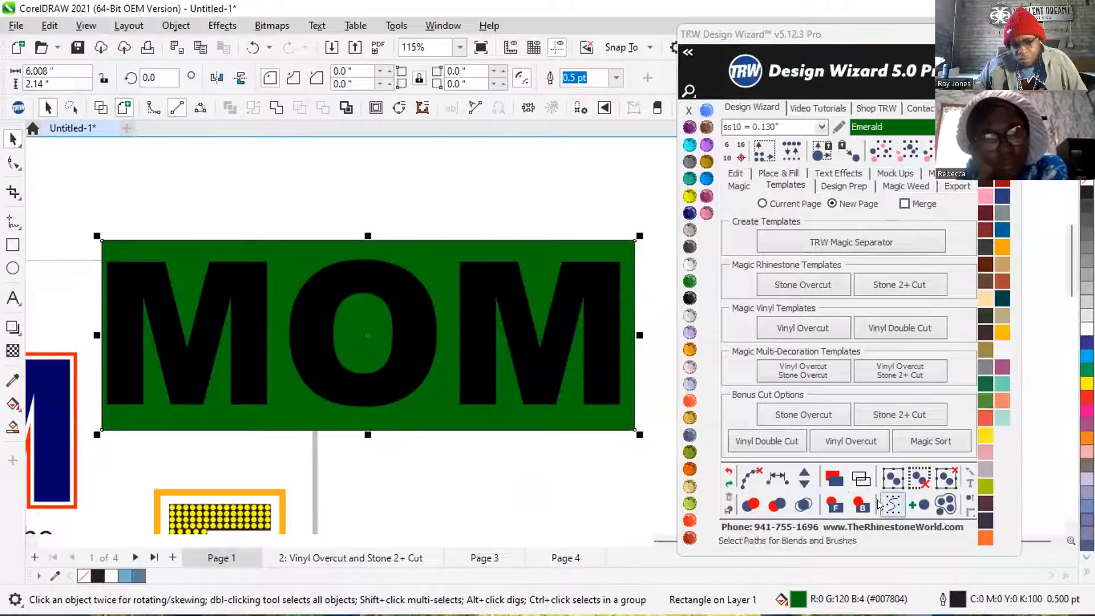
left_click_drag(396, 263, 519, 217)
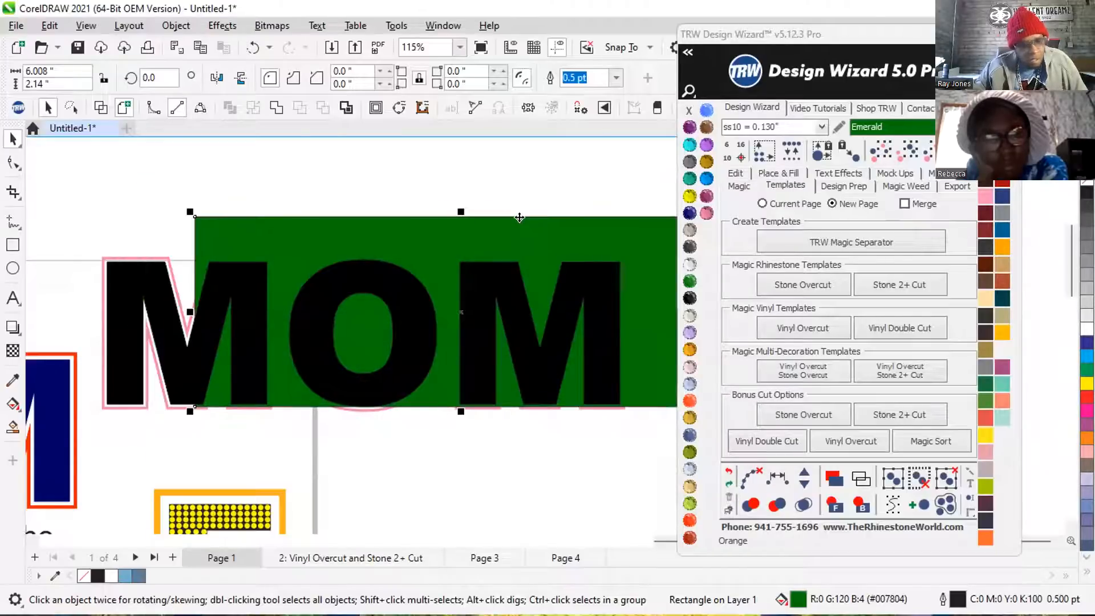
scroll(140, 256, "up", 3)
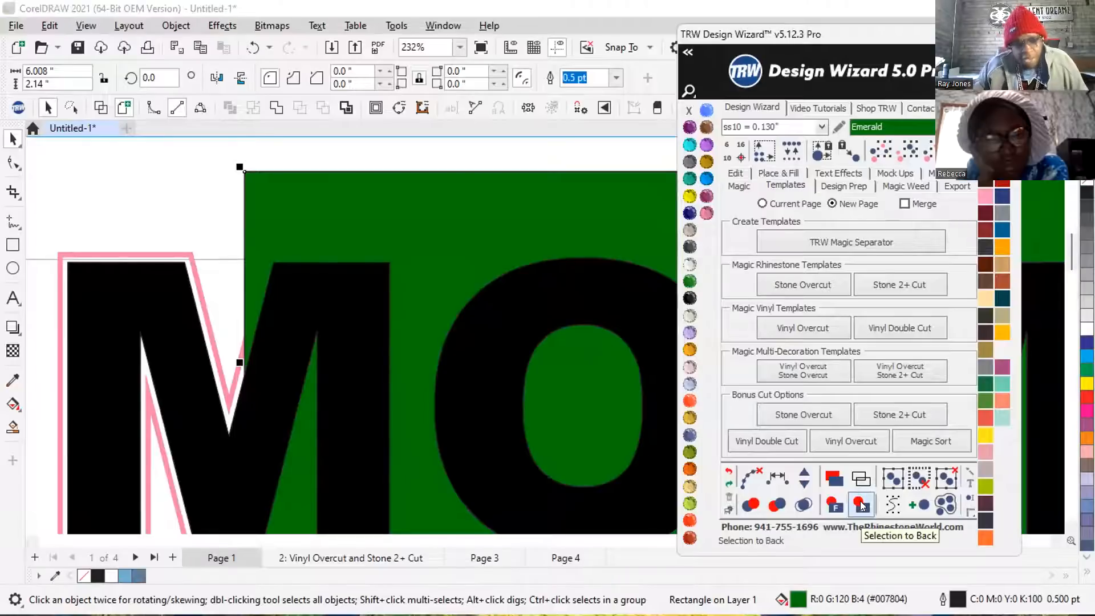
Save the drawing in the Documents folder as a CDR file named NEW.
left_click(78, 46)
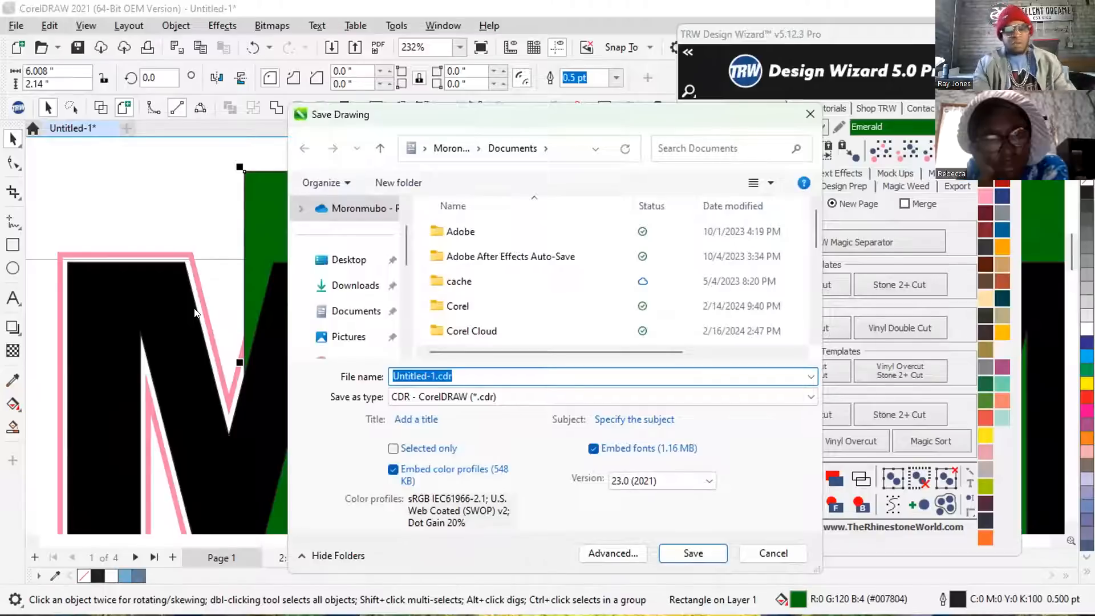
type("ne")
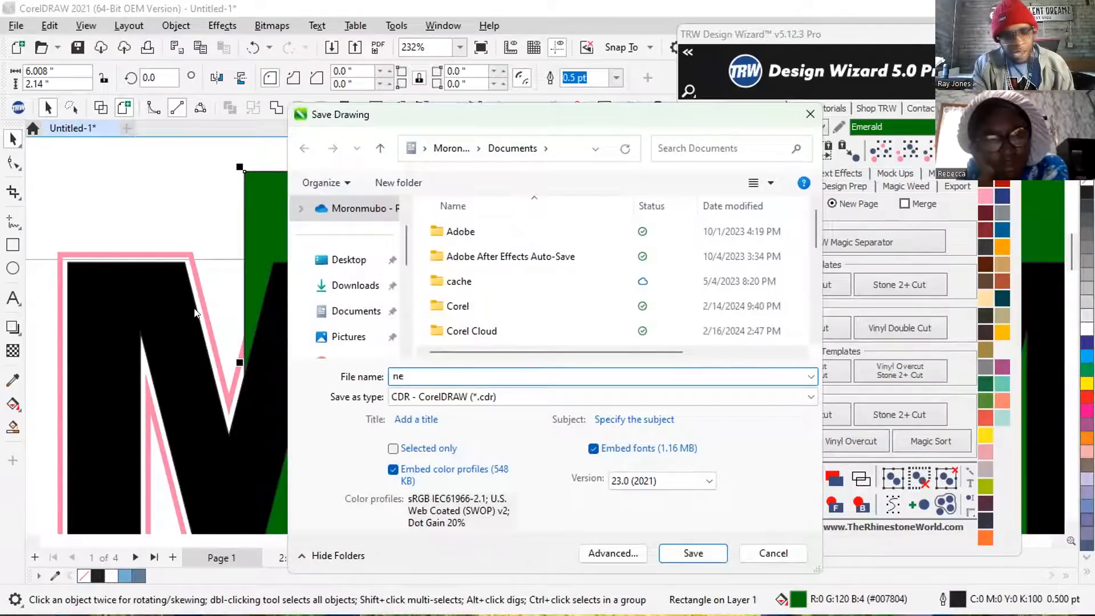
type("EW")
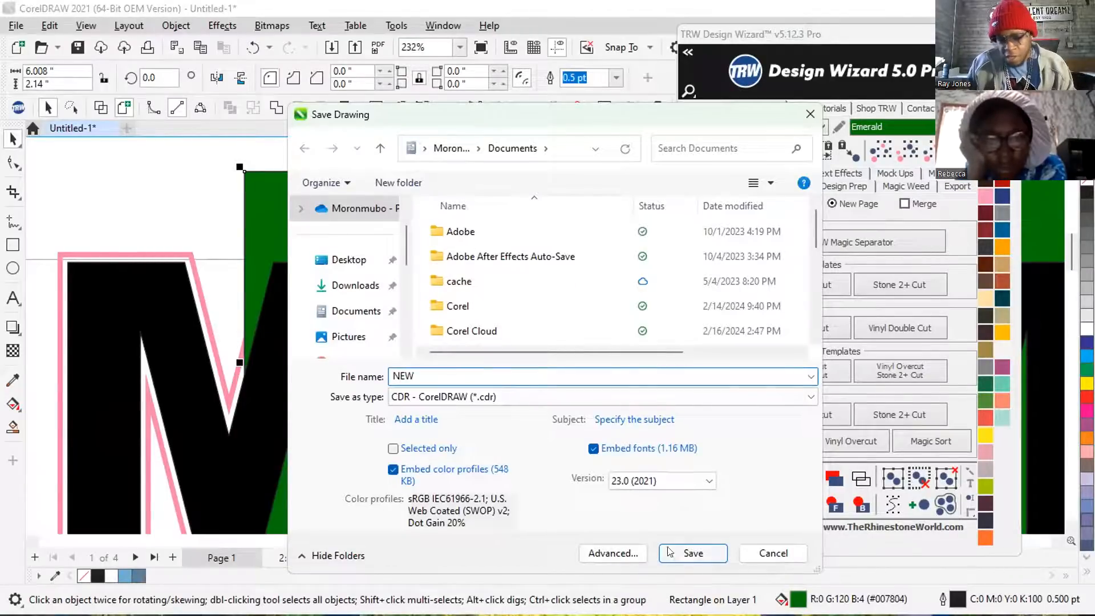
left_click(693, 552)
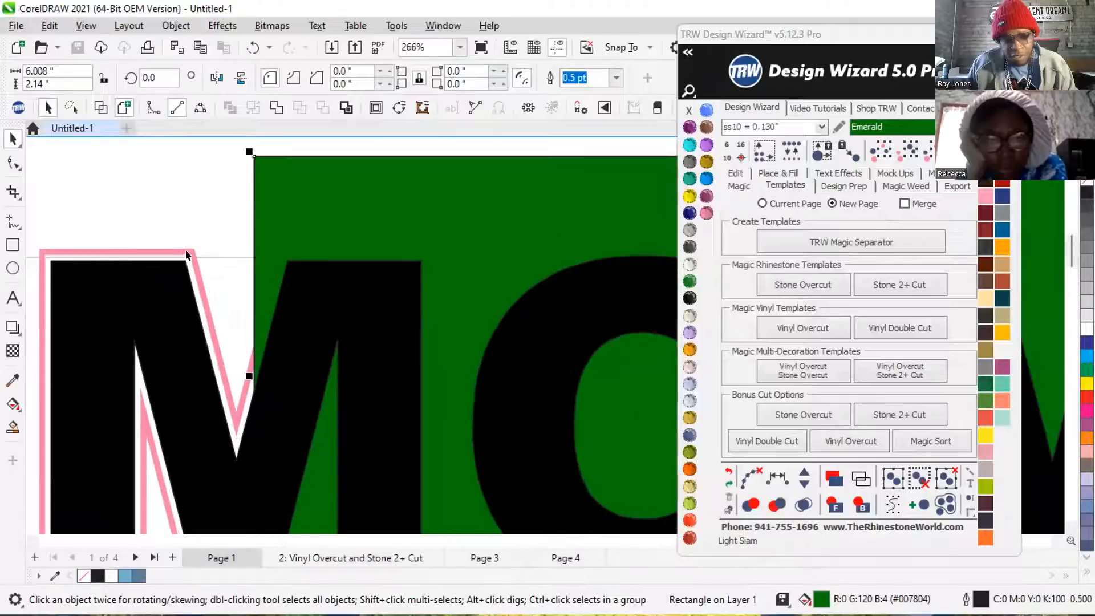
Select the pink MOM border and dismiss the error report dialogs.
scroll(194, 263, "down", 2)
scroll(155, 271, "down", 1)
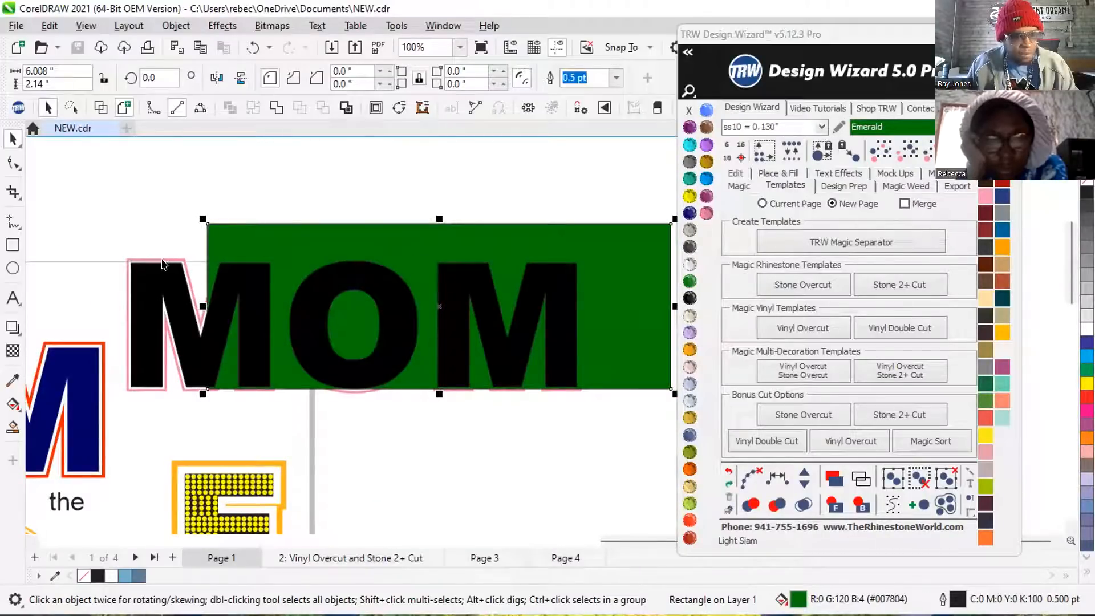
left_click(170, 264)
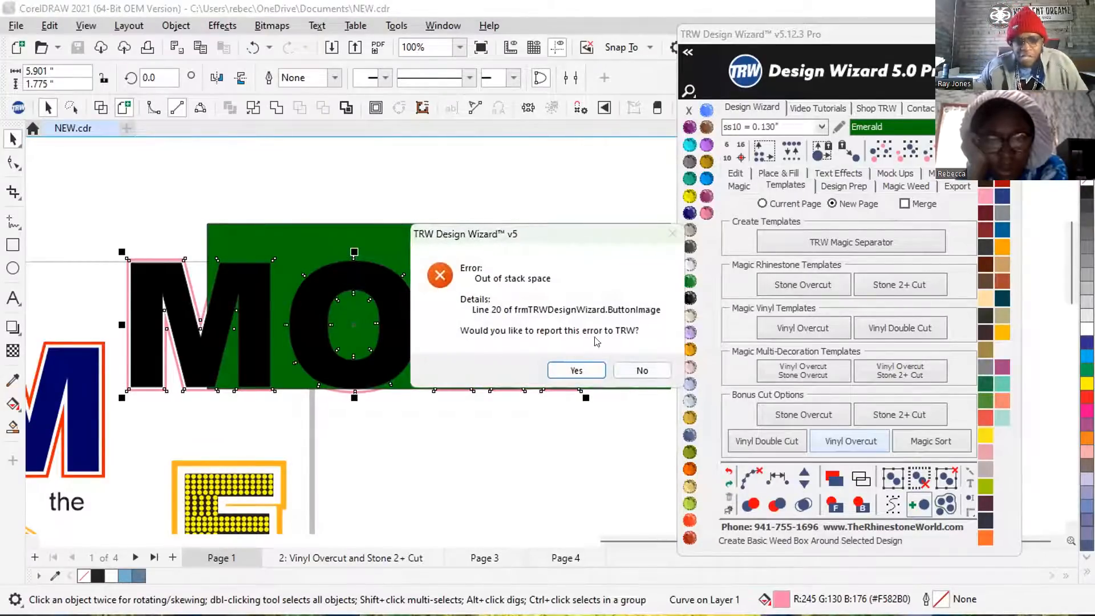
left_click(641, 368)
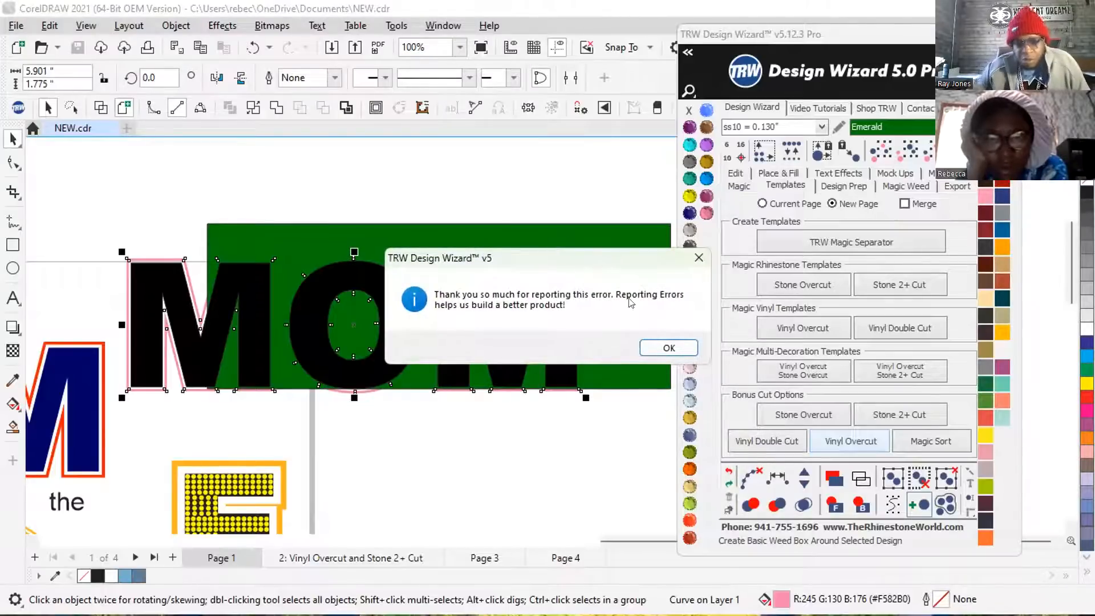
left_click(666, 347)
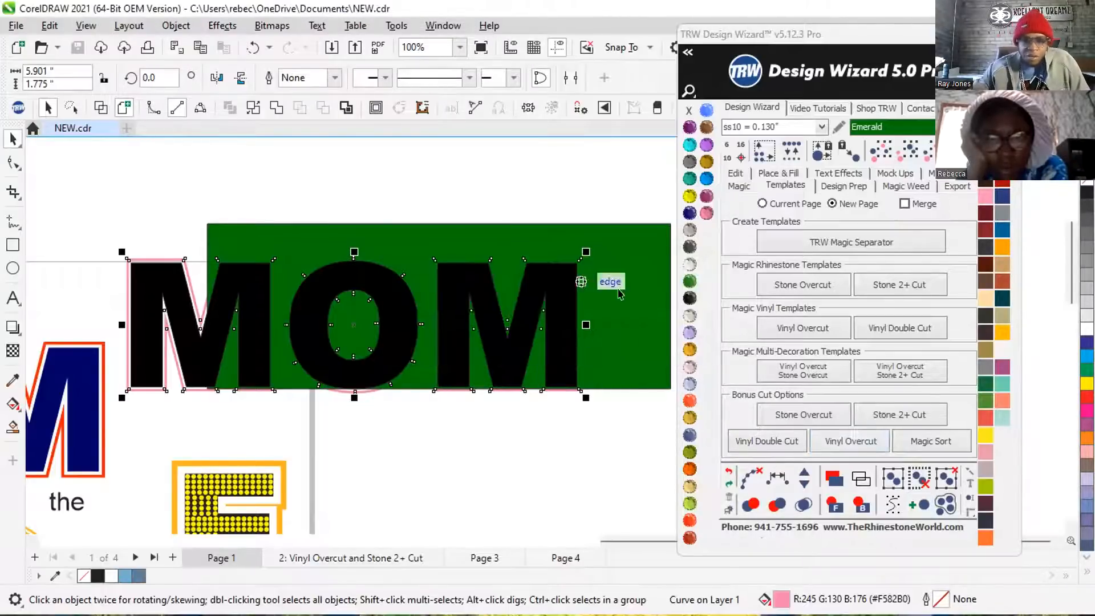
Move the green background rectangle up and to the left behind MOM and recolour it TRW Blue.
left_click(633, 294)
left_click(861, 502)
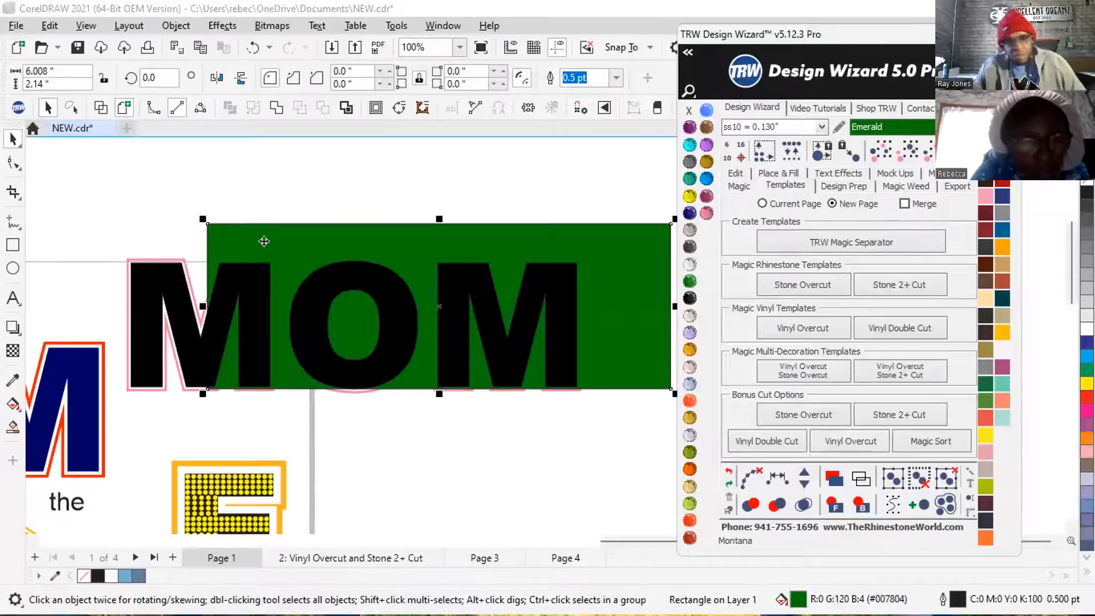
left_click_drag(284, 232, 192, 185)
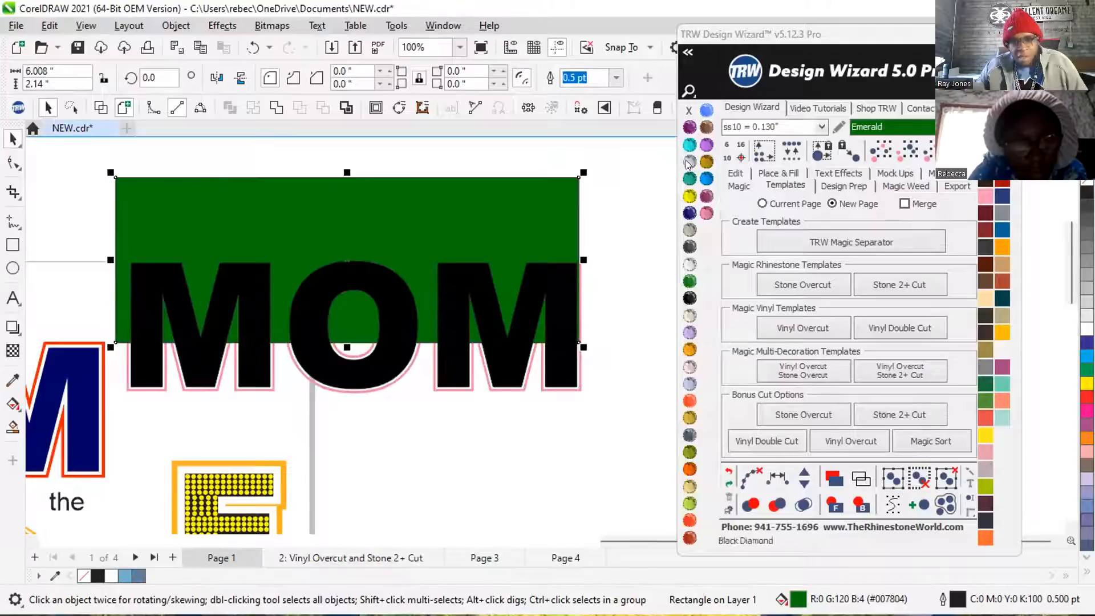
left_click(707, 178)
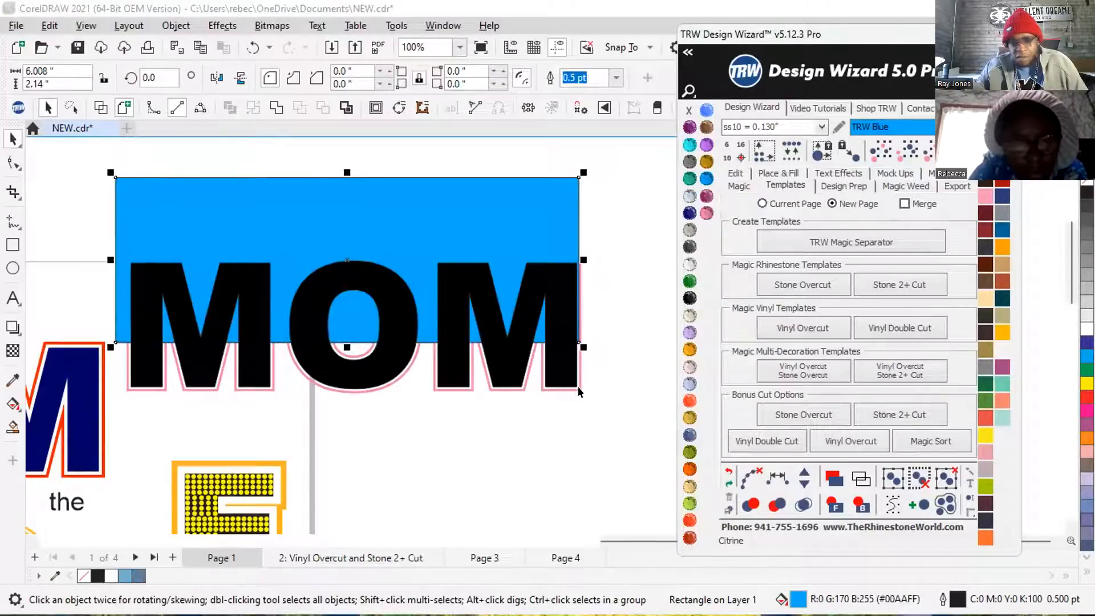
Reposition the blue rectangle lower behind MOM, leaving the tops of the letters and pink border uncovered, and send it to the back.
left_click(579, 390)
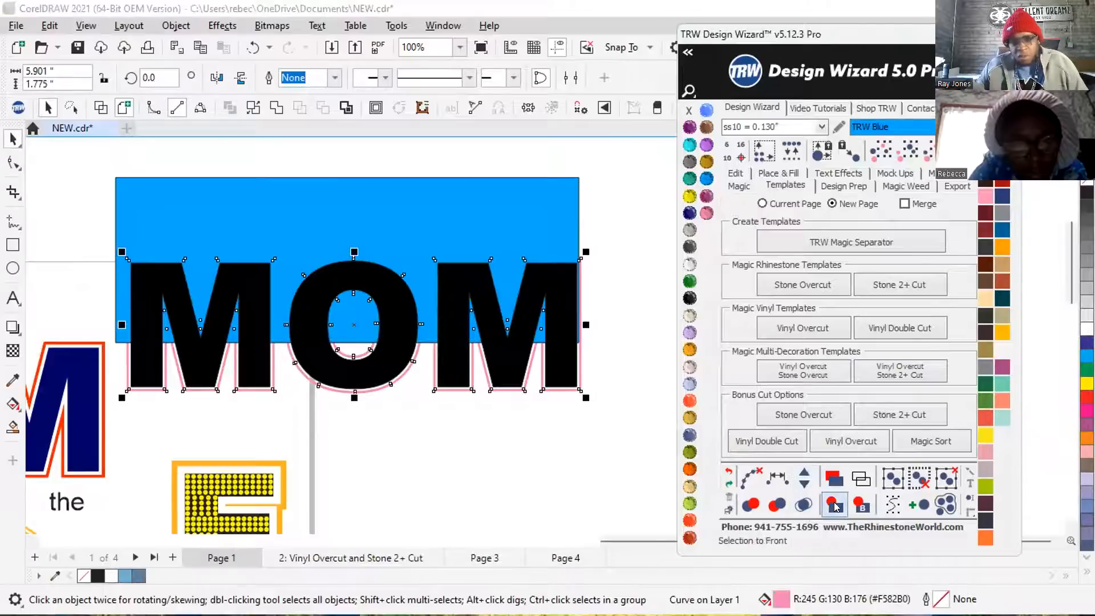
left_click_drag(377, 199, 392, 196)
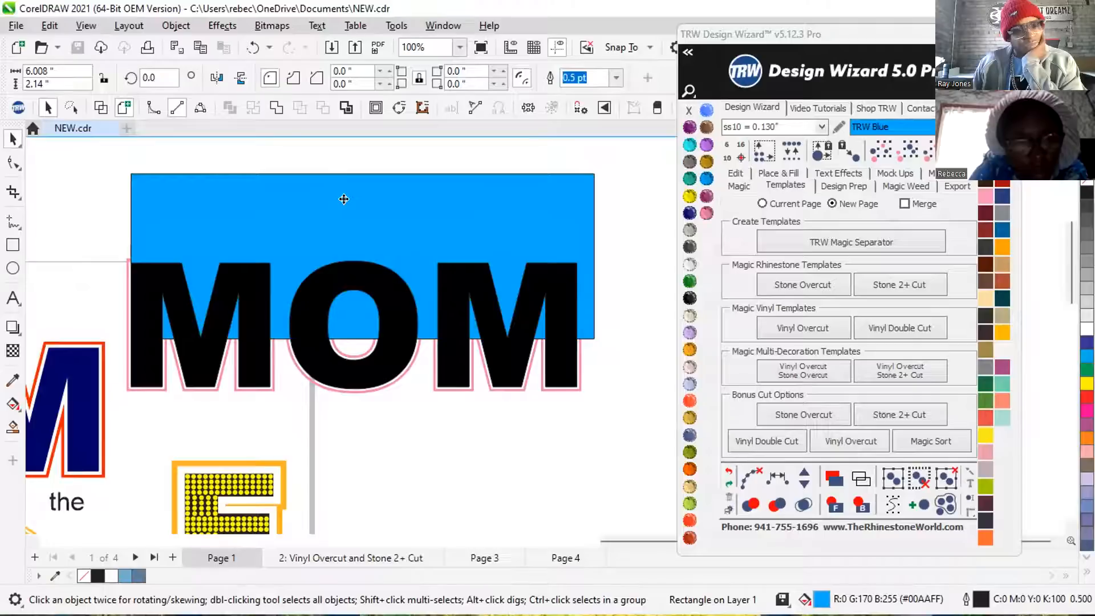
left_click(301, 179)
left_click_drag(306, 211, 353, 279)
scroll(297, 240, "up", 2)
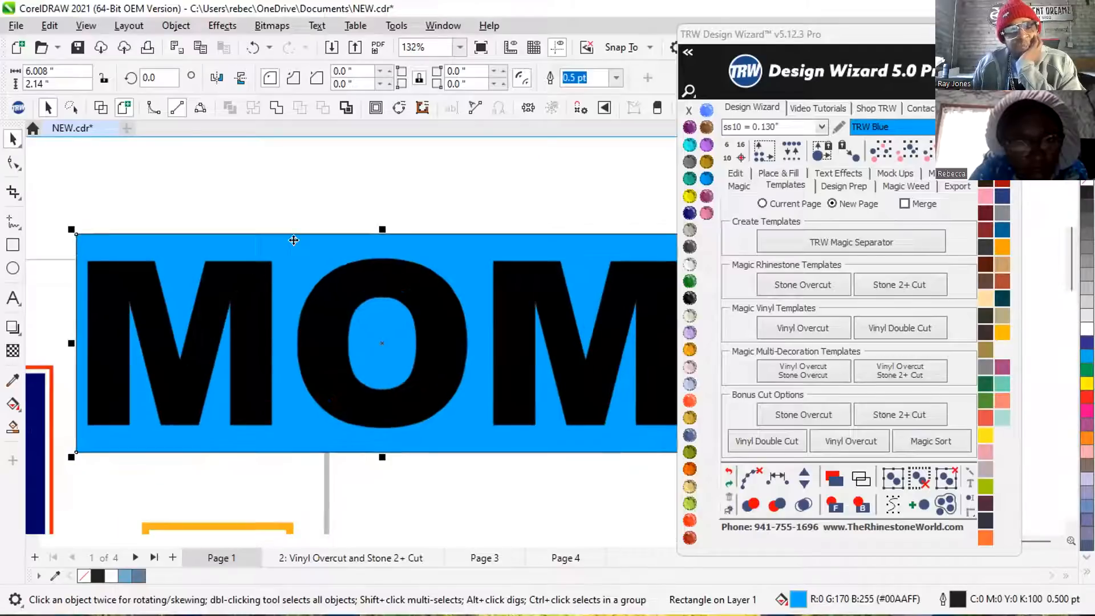
left_click_drag(276, 253, 295, 301)
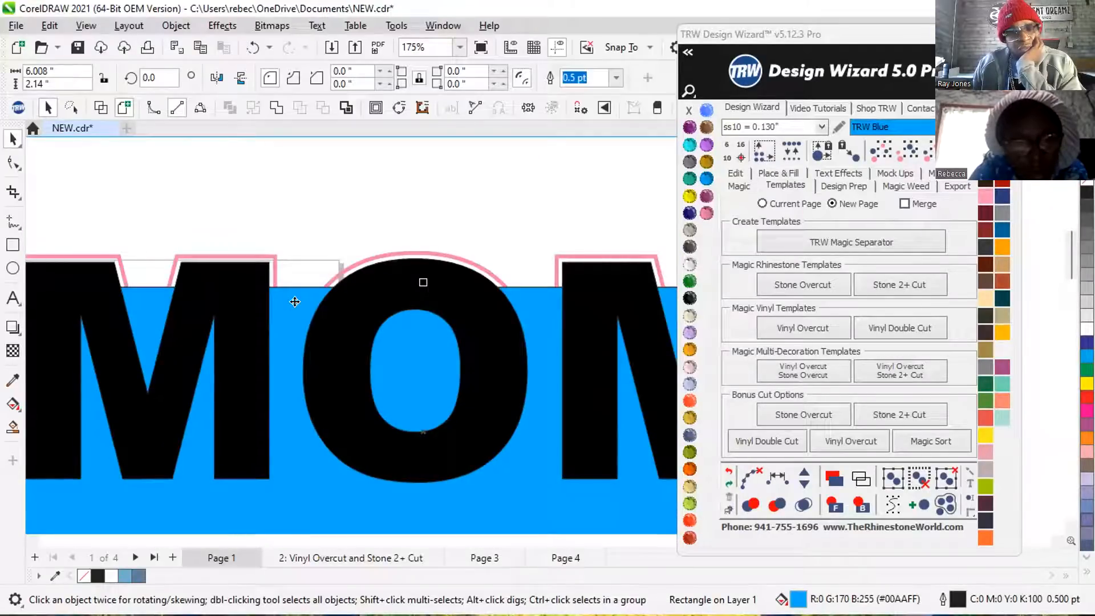
left_click(863, 505)
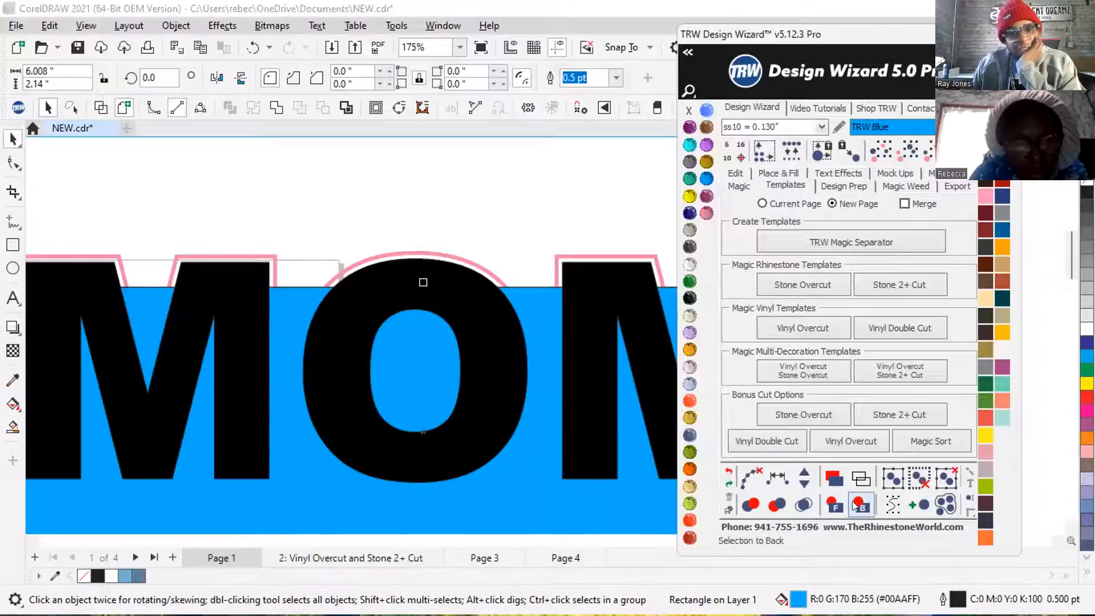
Send the black MOM letters to the back, and place the blue rectangle behind them again.
left_click(456, 297)
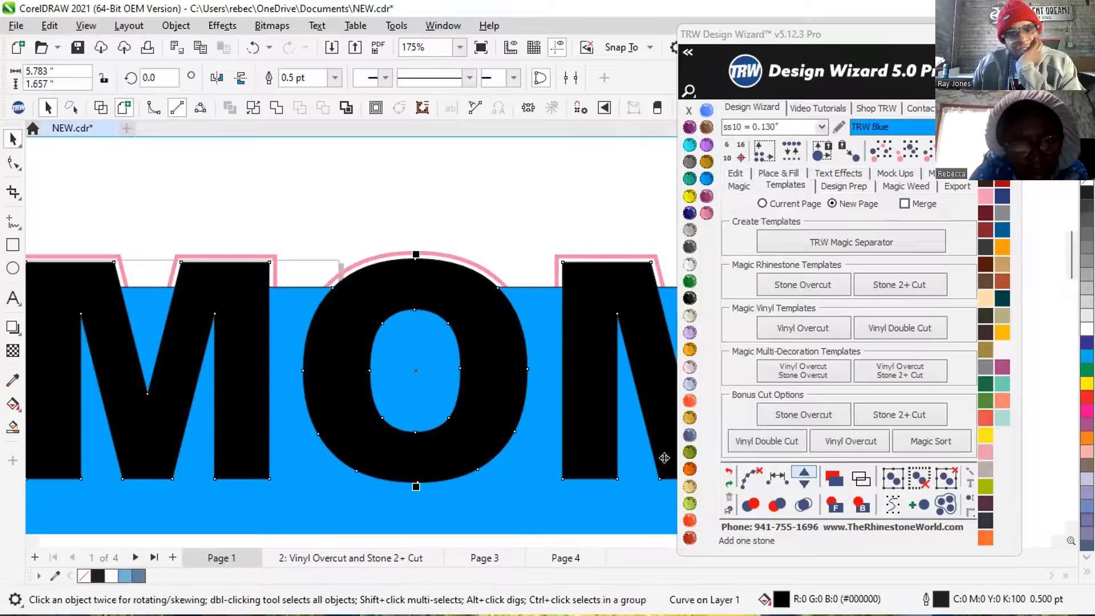
left_click(862, 505)
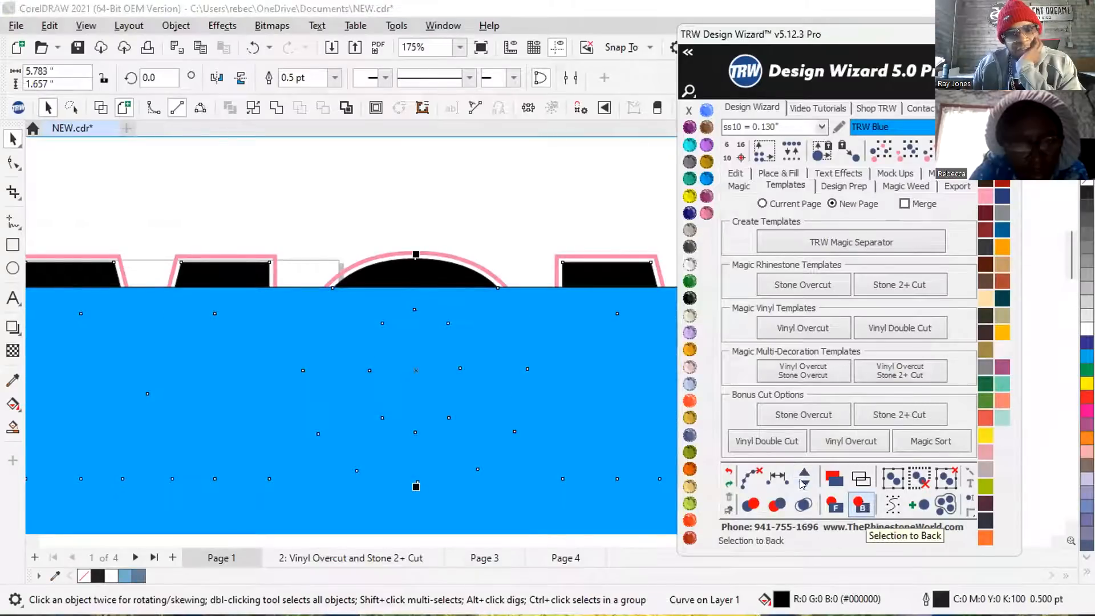
left_click(350, 193)
left_click(287, 300)
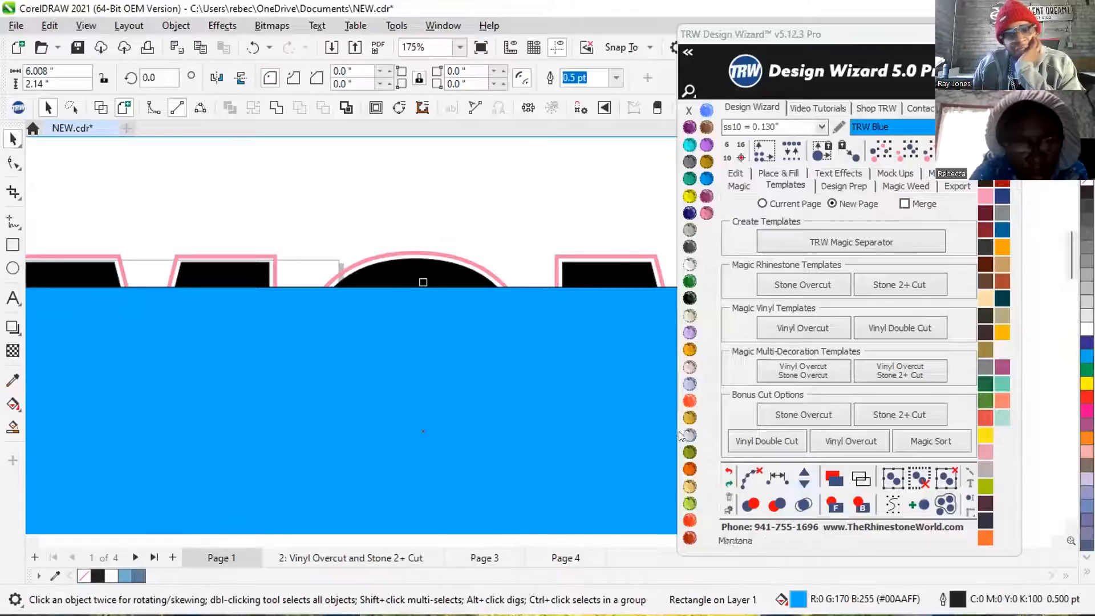
left_click(861, 505)
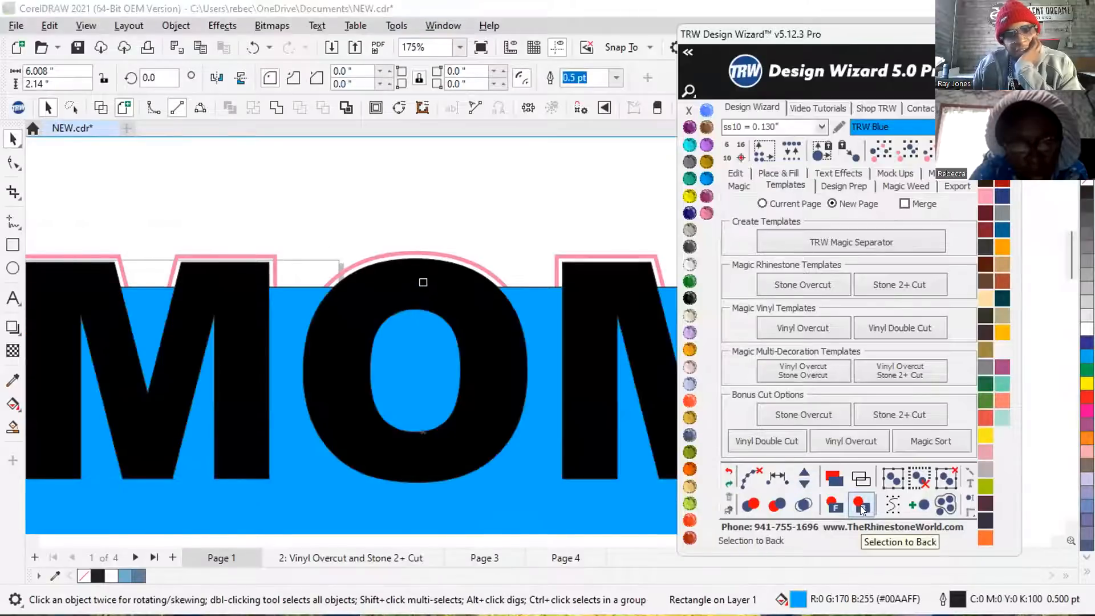
Deselect the rectangle and set the page size to 100 by 100 inches.
scroll(361, 238, "down", 1)
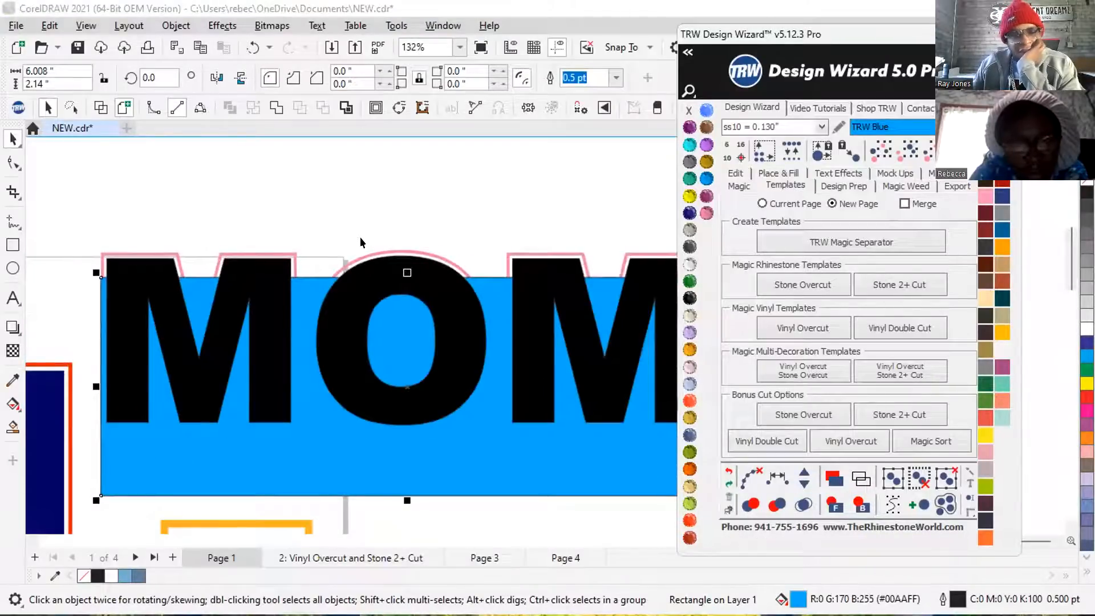
scroll(354, 235, "down", 2)
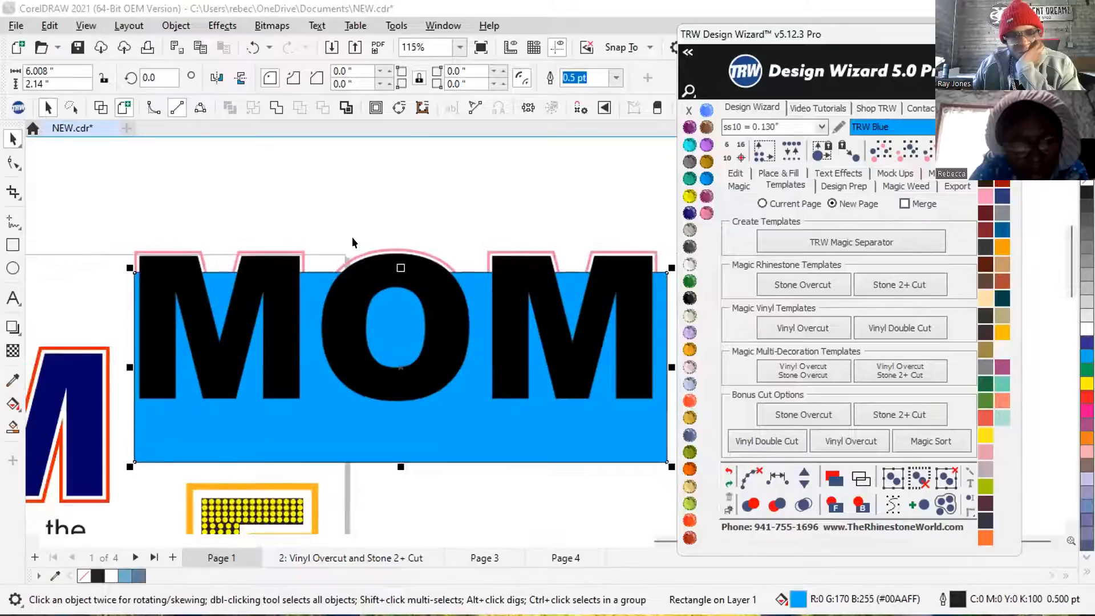
left_click(246, 199)
scroll(248, 211, "down", 1)
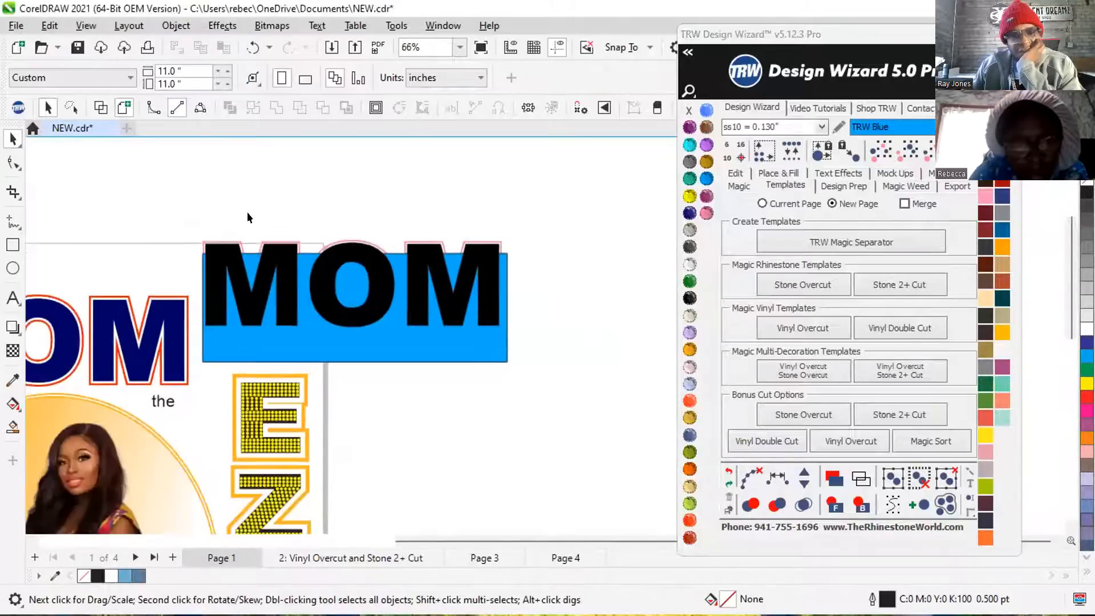
scroll(245, 220, "down", 1)
left_click(178, 71)
type("100")
key("Tab")
type("100")
key("Return")
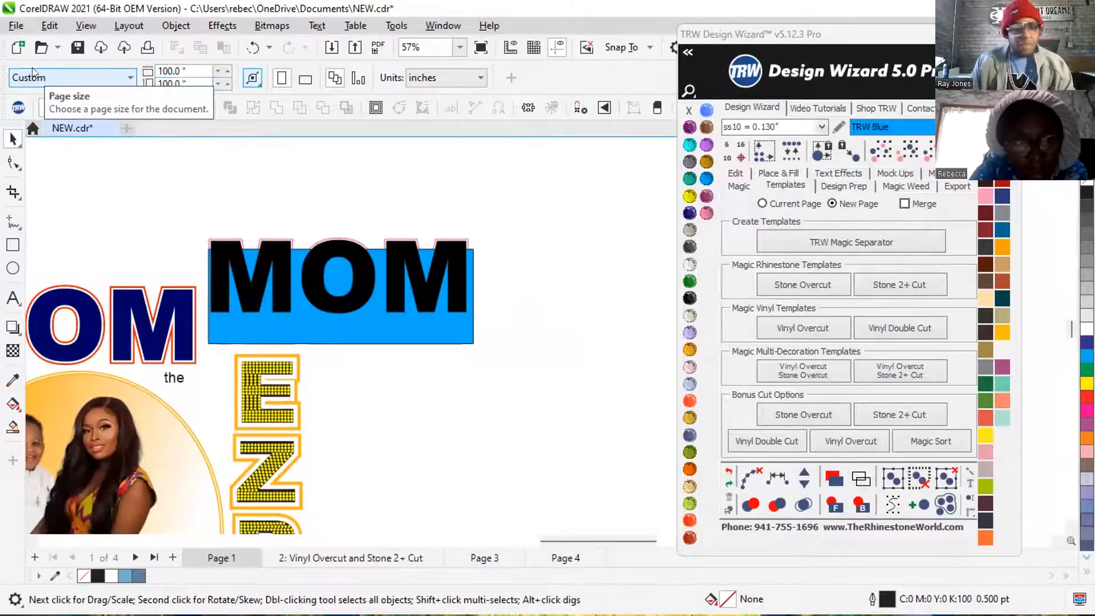
Move the blue rectangle down below MOM, clear of the letters and their pink border.
scroll(200, 288, "up", 1)
left_click_drag(288, 341, 301, 457)
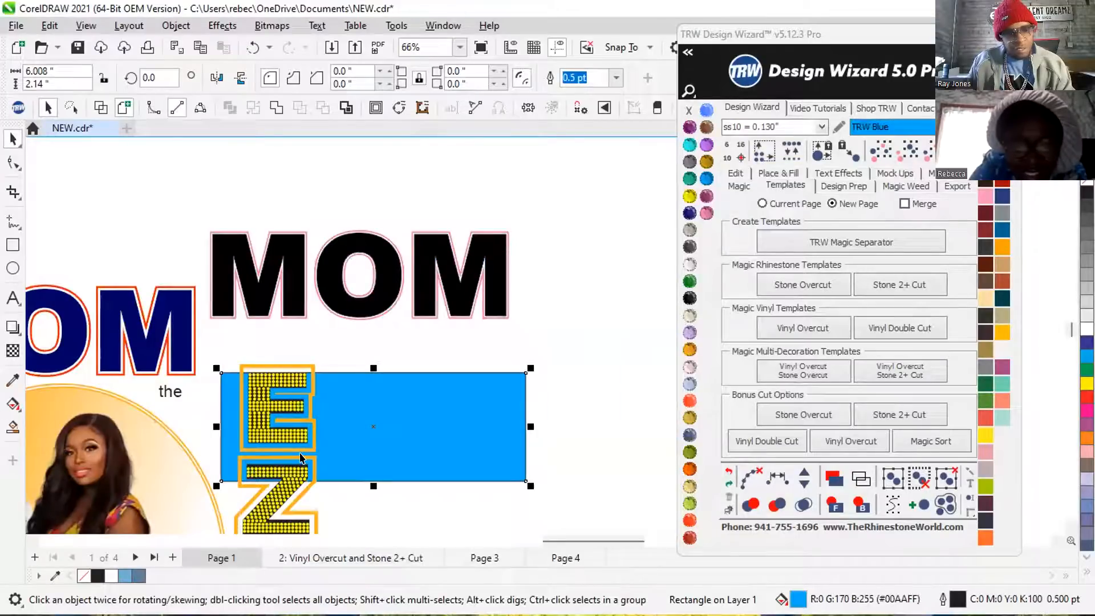
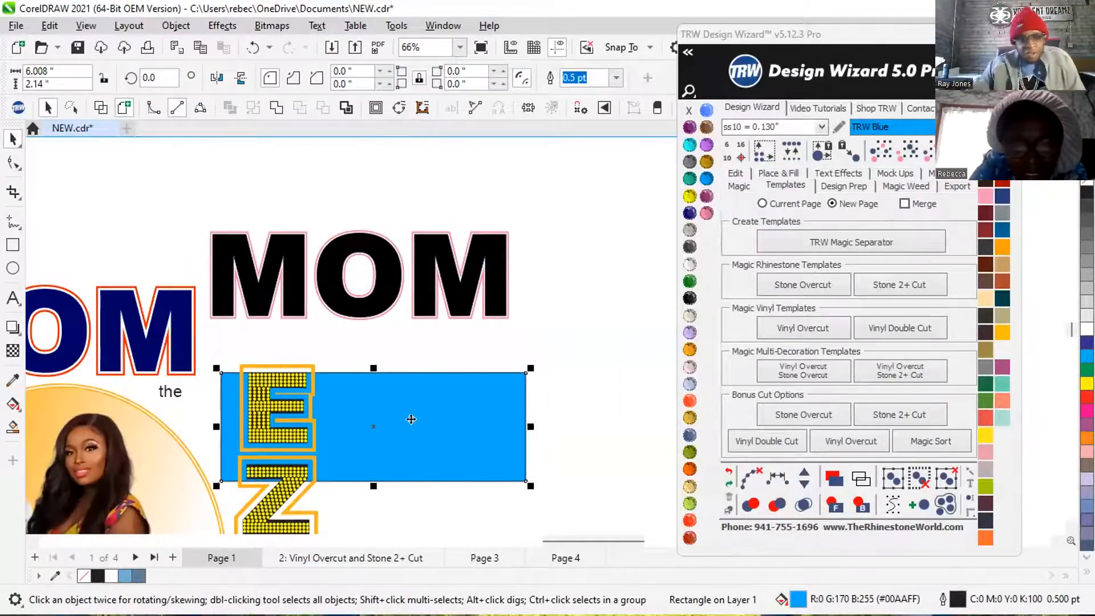
Move the blue rectangle up behind the black MOM letters and try Jet Black and Black Diamond as its fill.
left_click_drag(419, 408, 407, 317)
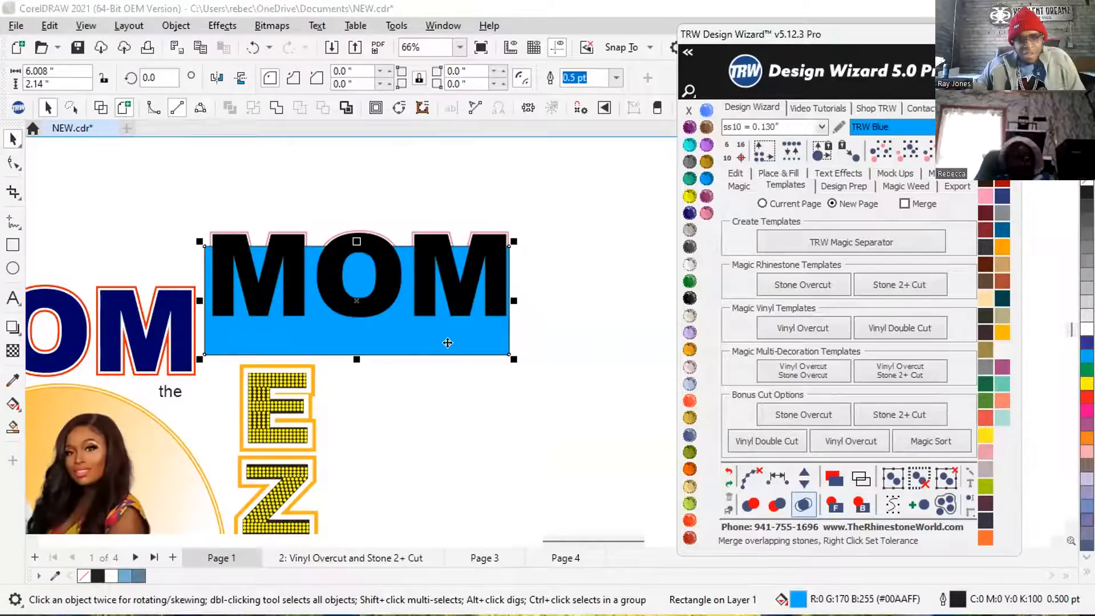
left_click(687, 297)
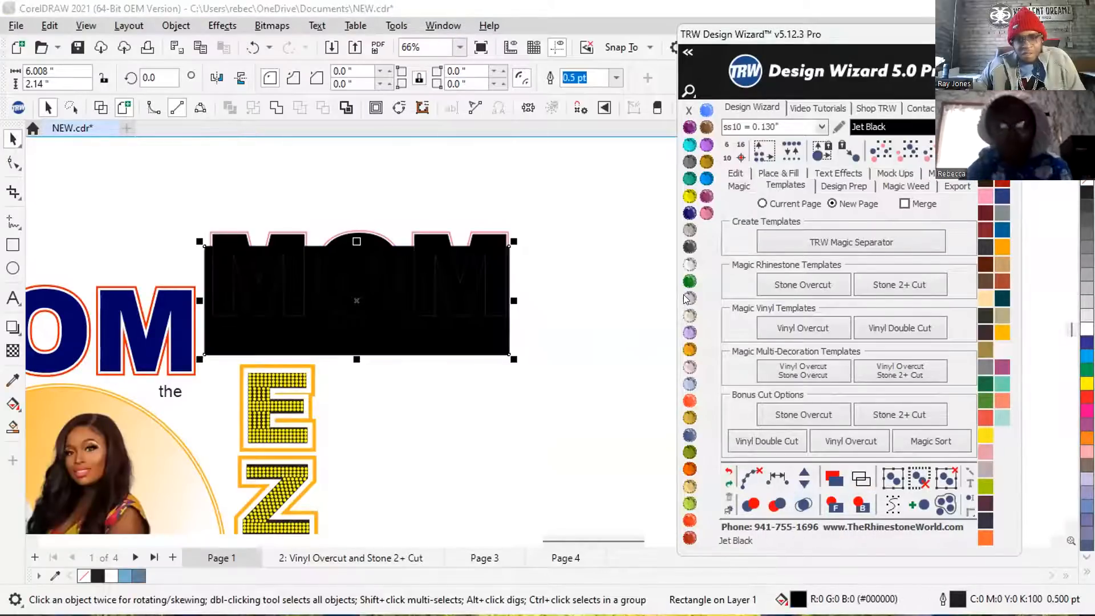
left_click(689, 164)
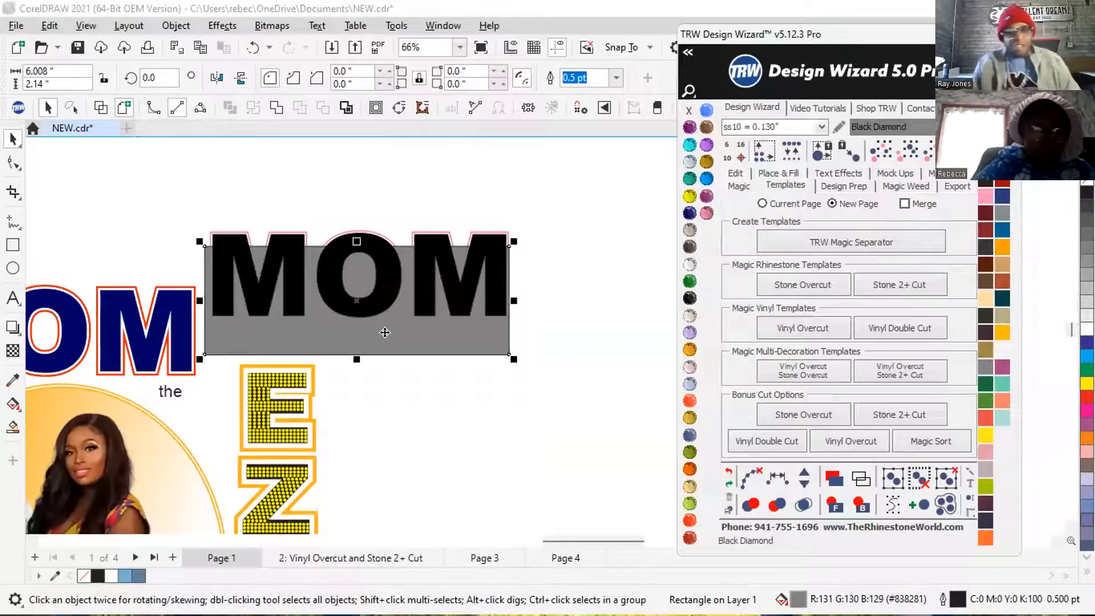
Drag the Black Diamond rectangle away from the MOM lettering and delete it.
left_click_drag(385, 333, 553, 369)
key("Delete")
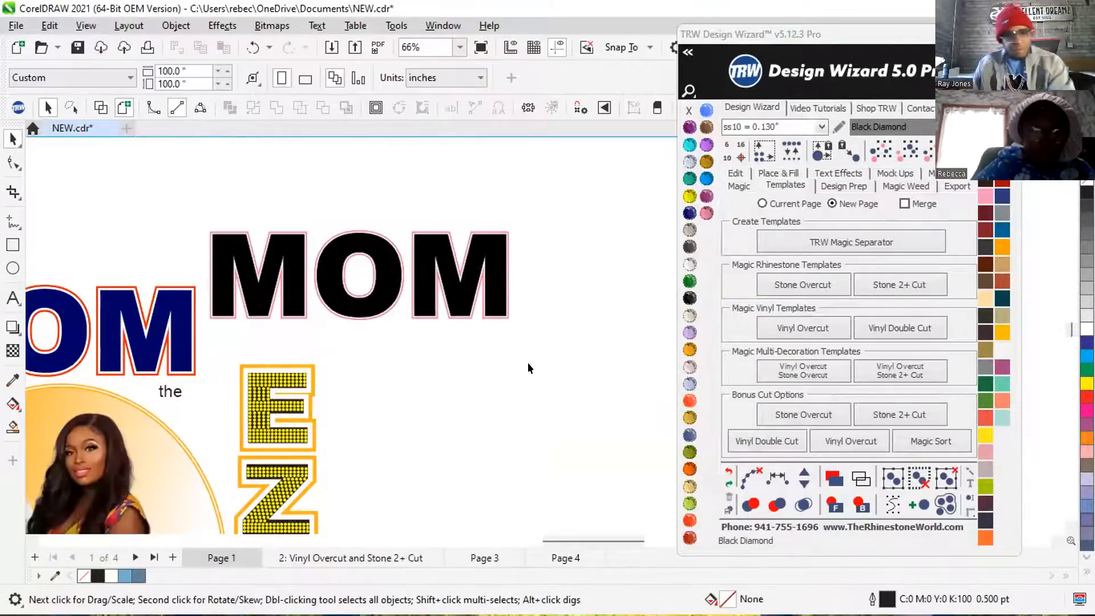
Draw a rectangle about 6.23 by 2.3 inches around the black MOM, fill it with Aquamarine, and send it to the back.
left_click(12, 243)
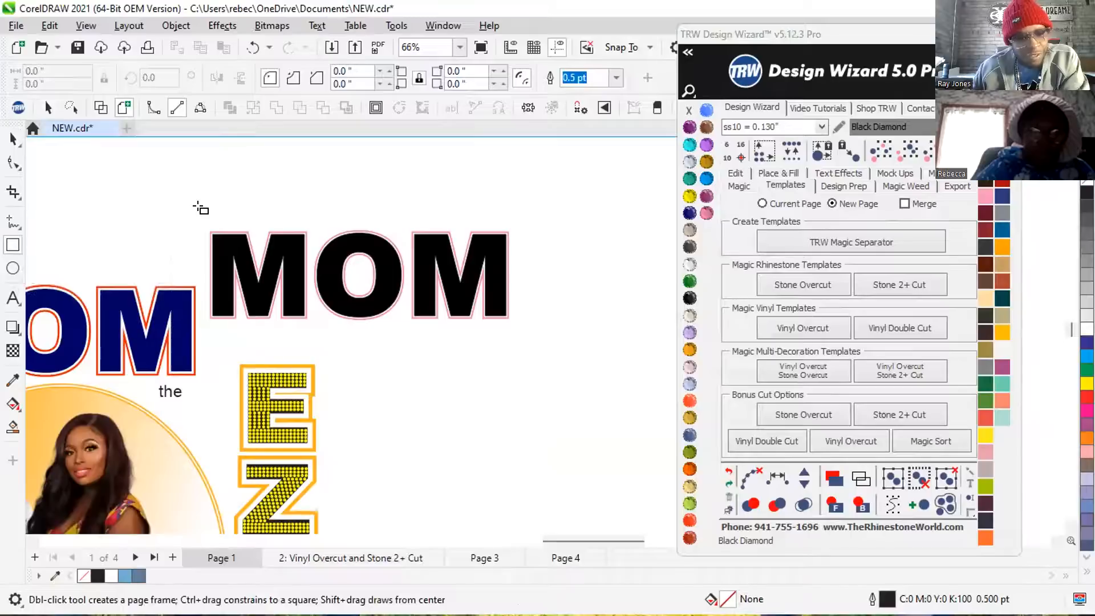
left_click_drag(203, 215, 516, 329)
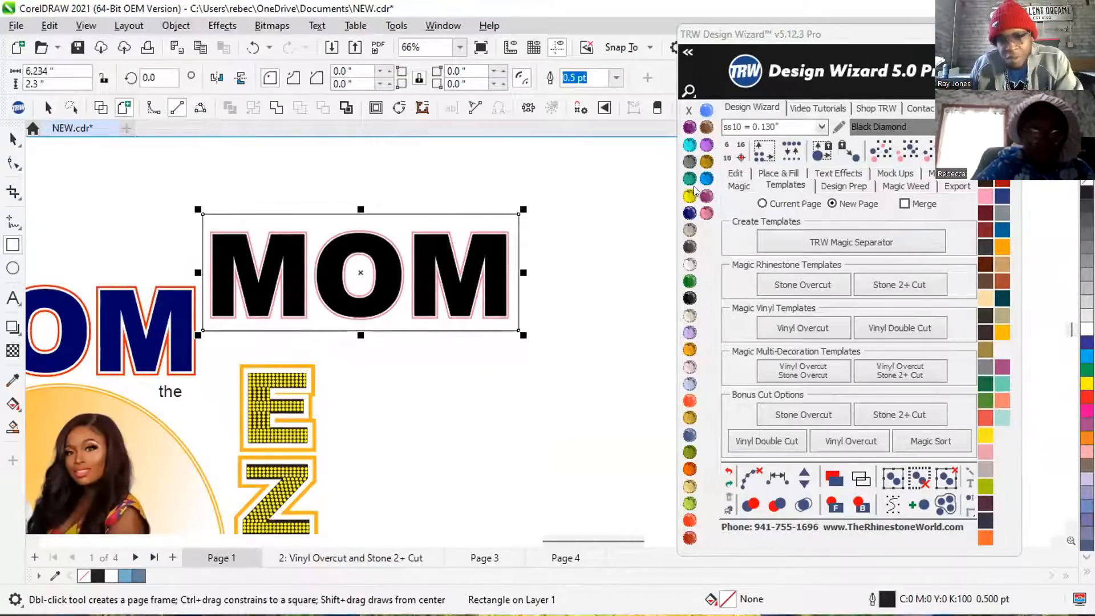
left_click(688, 144)
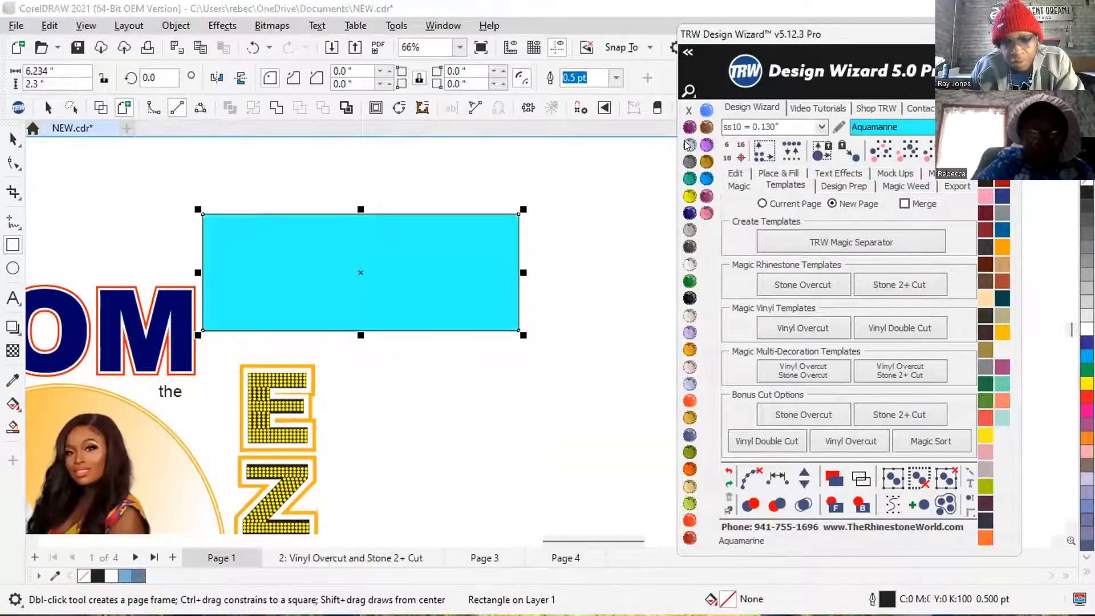
left_click(860, 505)
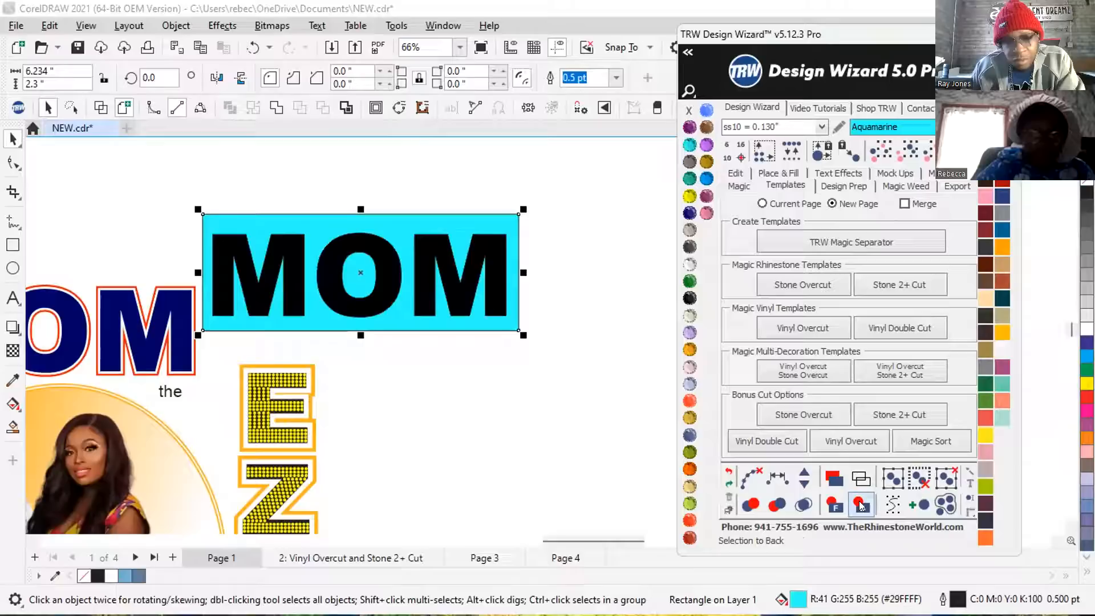
left_click(381, 188)
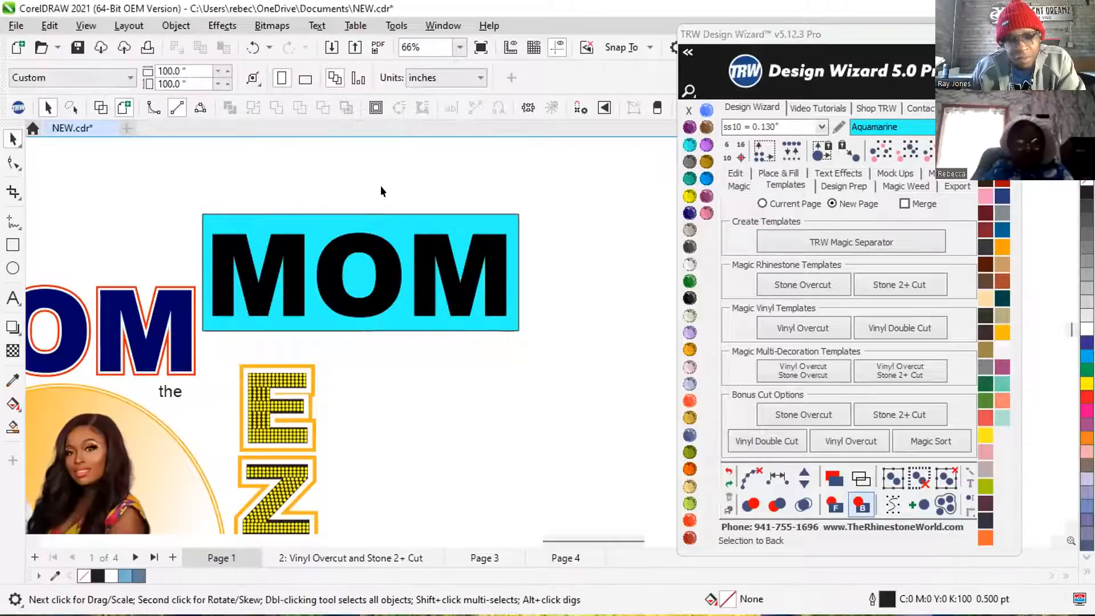
Move the aquamarine rectangle from behind the black MOM over the navy MOM and photo area, and try to send it to the back.
left_click(231, 253)
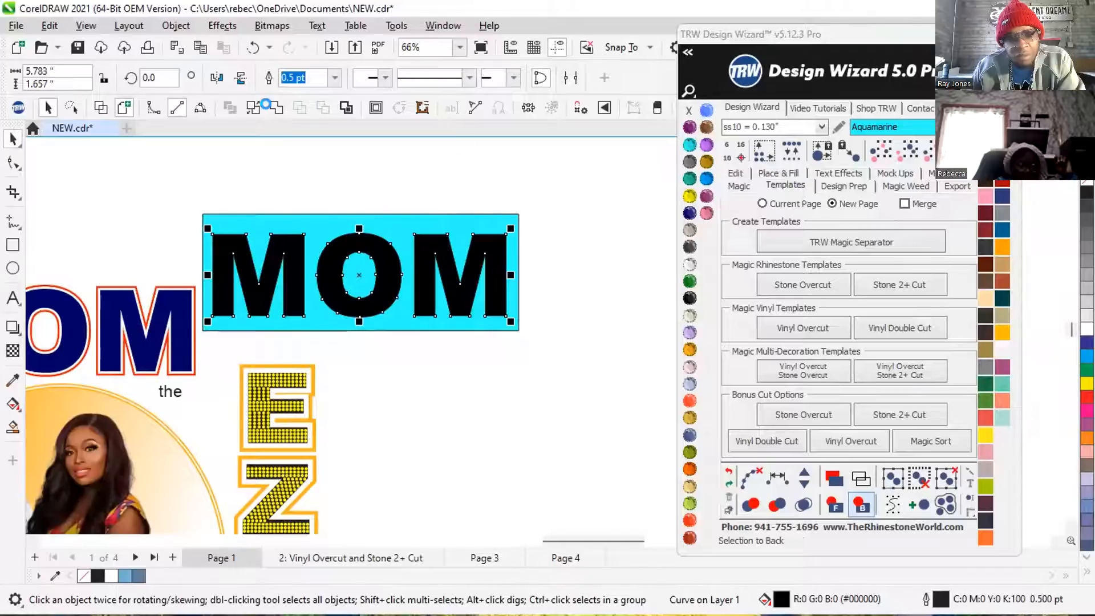
left_click(309, 225)
left_click_drag(317, 225, 169, 288)
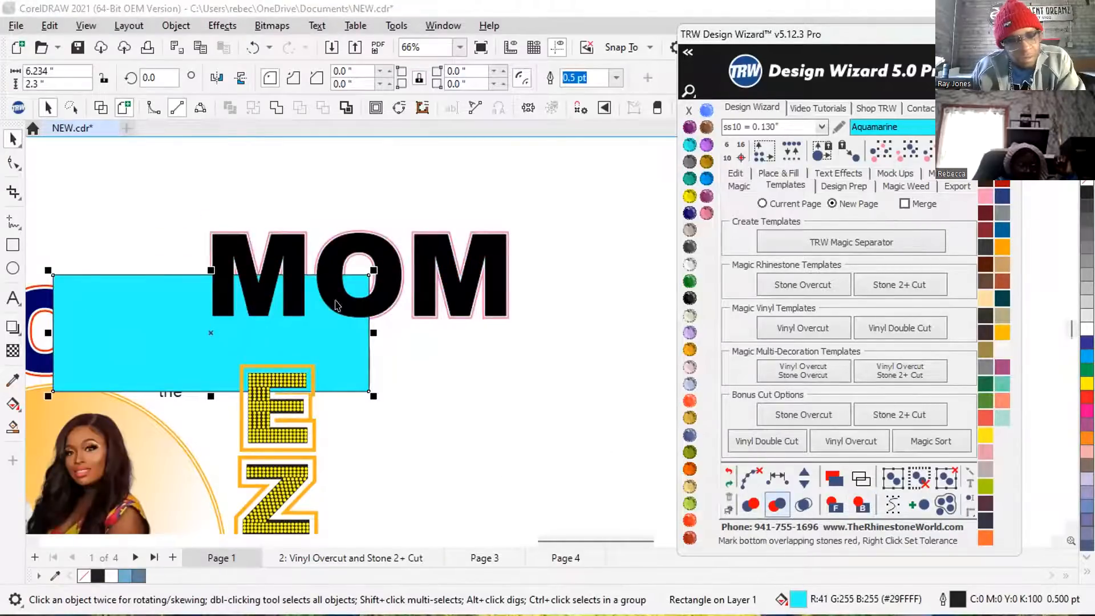
scroll(369, 308, "down", 3)
left_click_drag(213, 336, 48, 371)
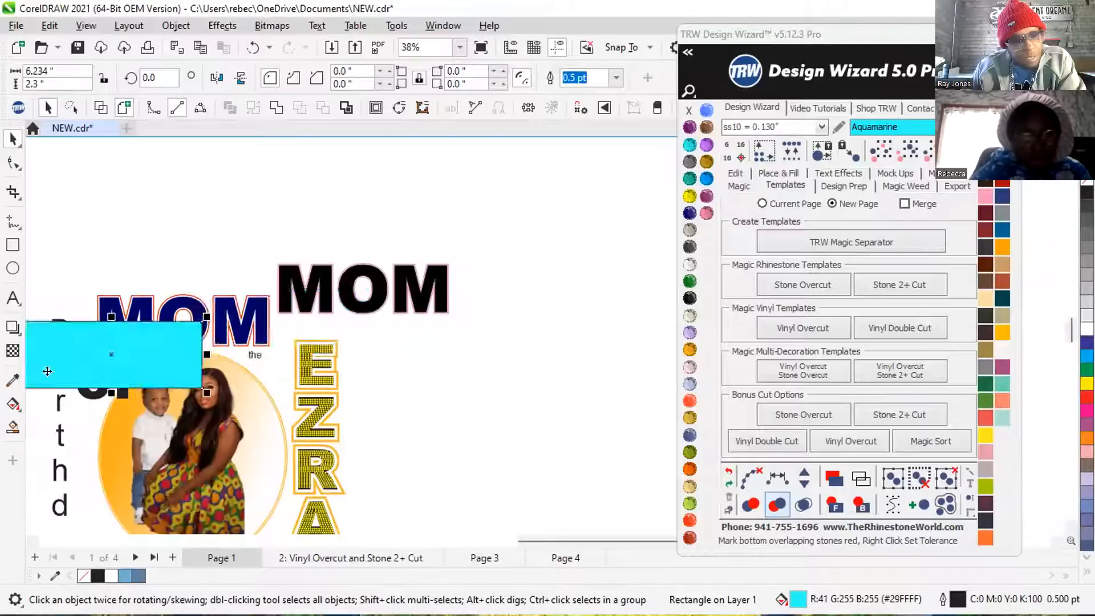
left_click(861, 506)
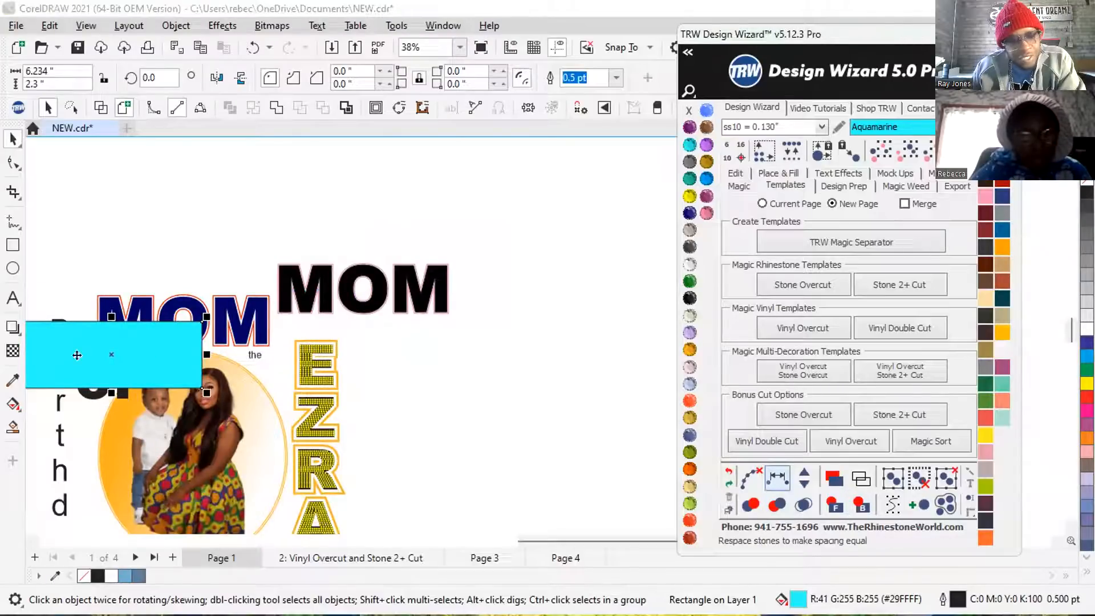
Reposition the aquamarine rectangle directly below the black MOM, overlapping the top of the EZRA lettering.
left_click_drag(48, 353, 353, 379)
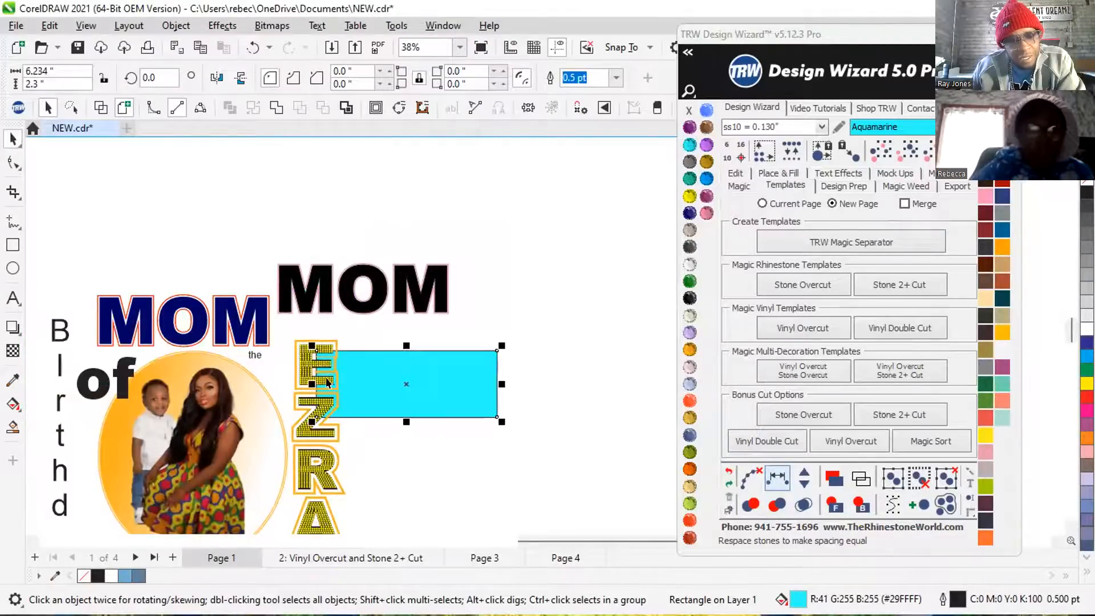
scroll(344, 394, "up", 1)
scroll(344, 394, "up", 1)
left_click_drag(422, 381, 393, 376)
scroll(399, 370, "down", 2)
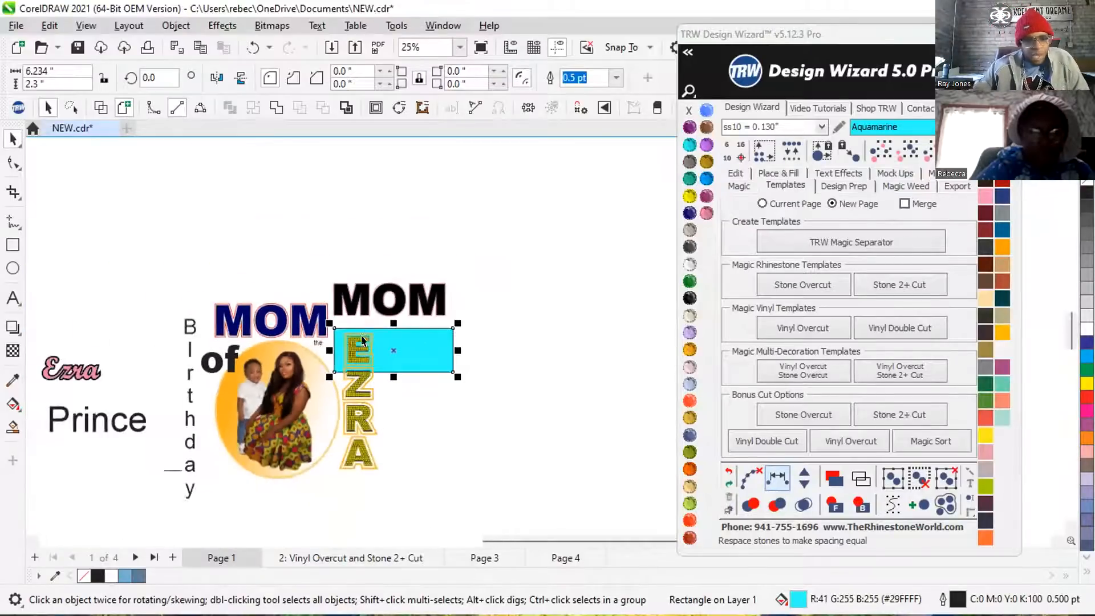
Place the aquamarine rectangle across the mother-and-child photo and try to bring the photo in front of it.
scroll(399, 370, "down", 1)
scroll(272, 467, "up", 2)
left_click_drag(509, 261, 332, 341)
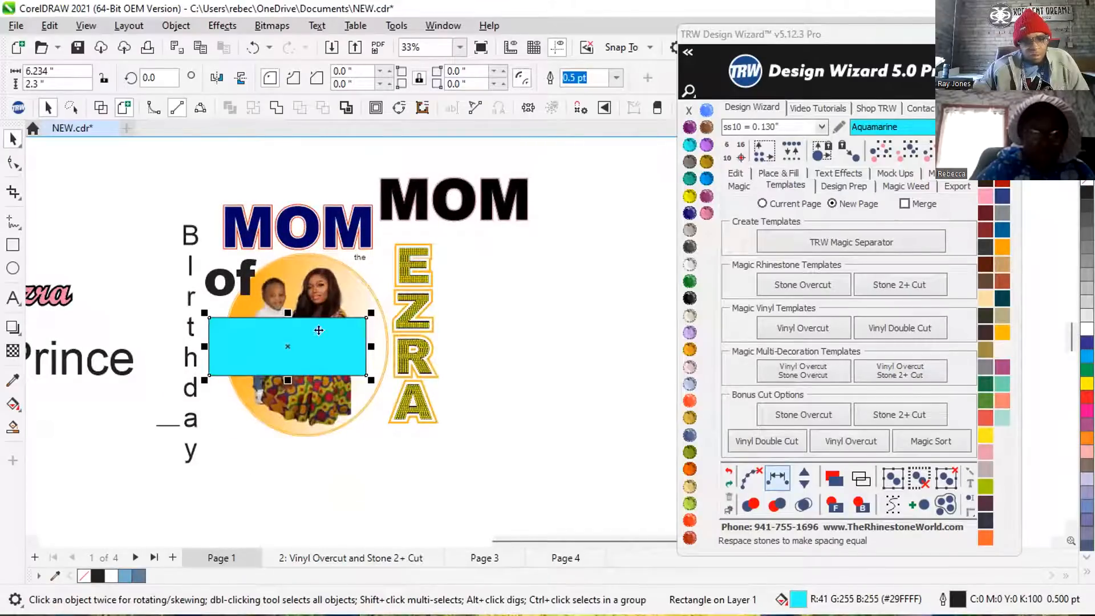
scroll(318, 330, "up", 1)
left_click(303, 275)
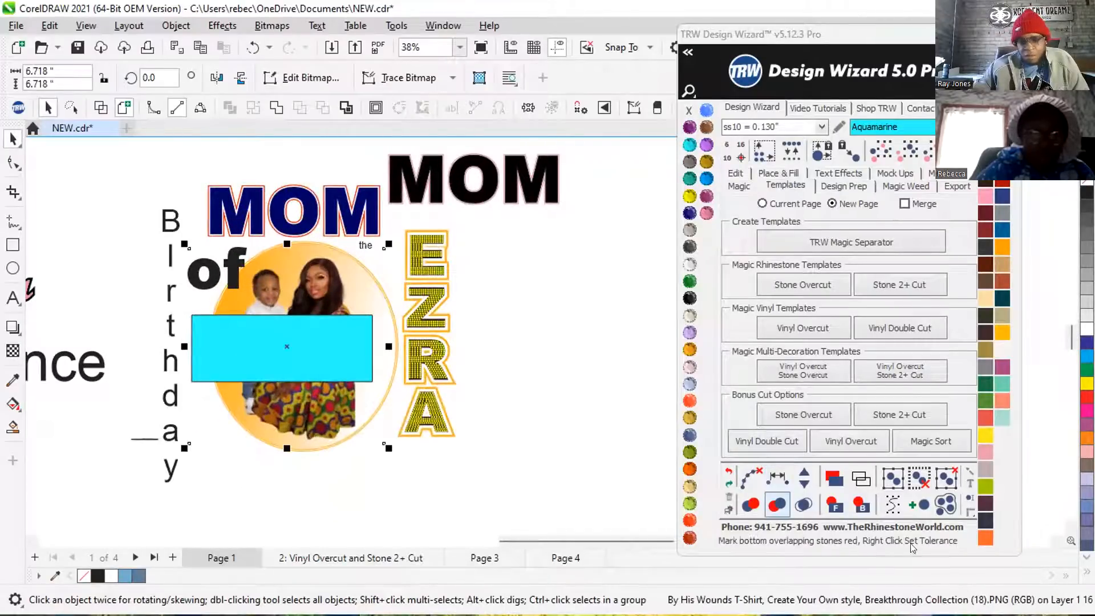
left_click(831, 506)
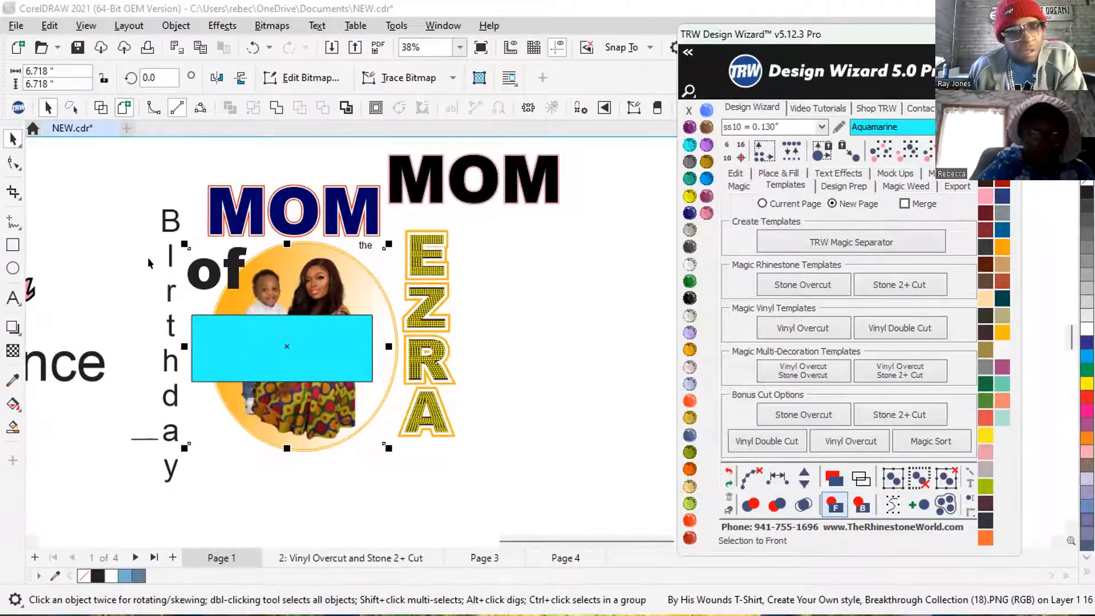
Switch to Wireframe view, examine the outlines around the photo and the small size label, and return to Enhanced view.
left_click(135, 220)
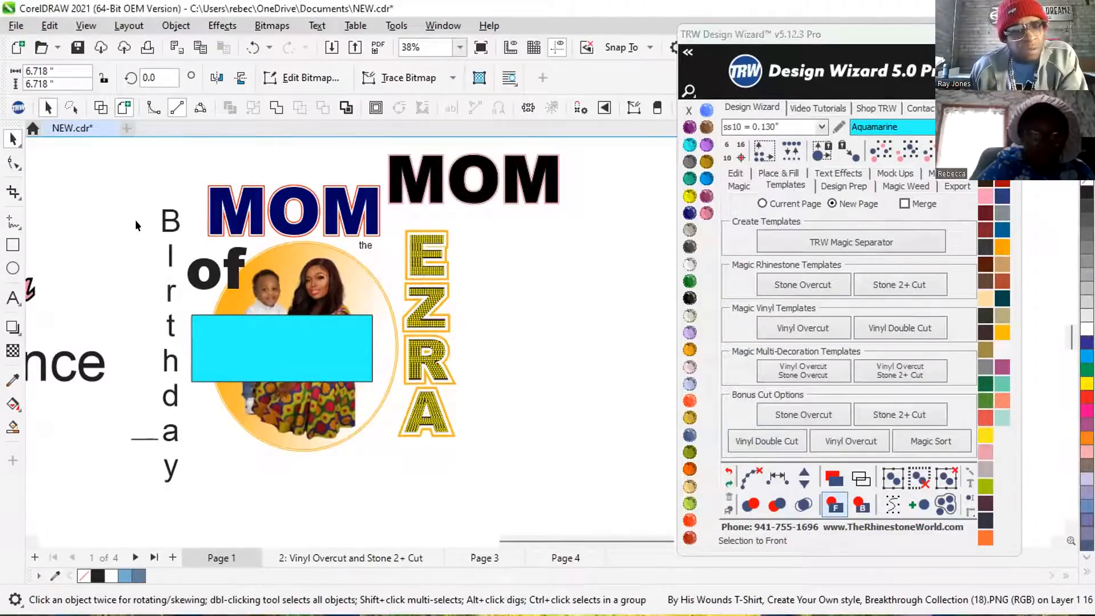
left_click(85, 25)
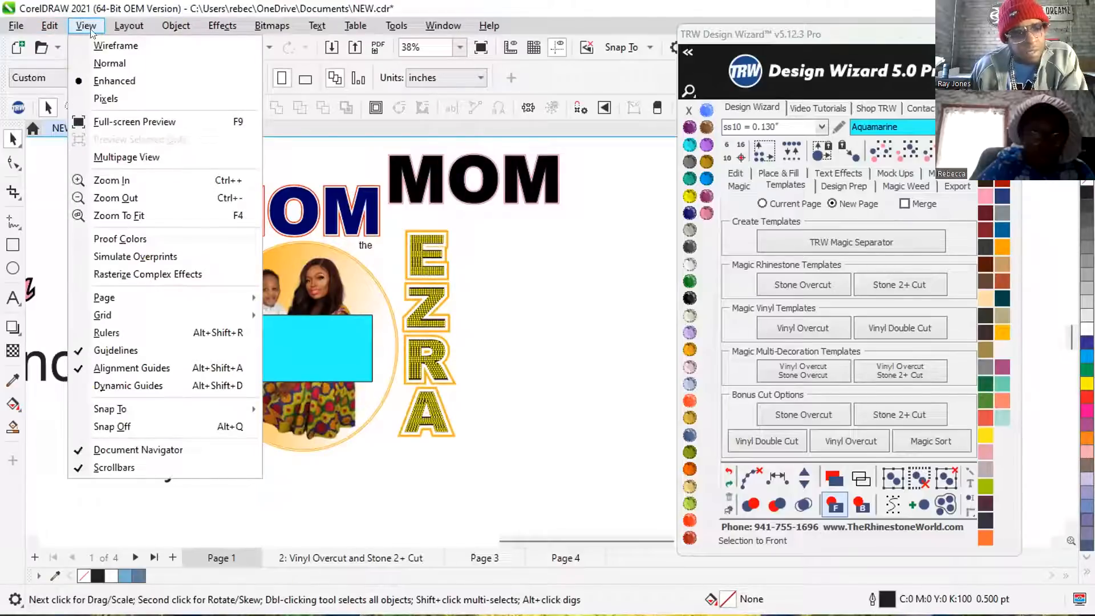
left_click(105, 49)
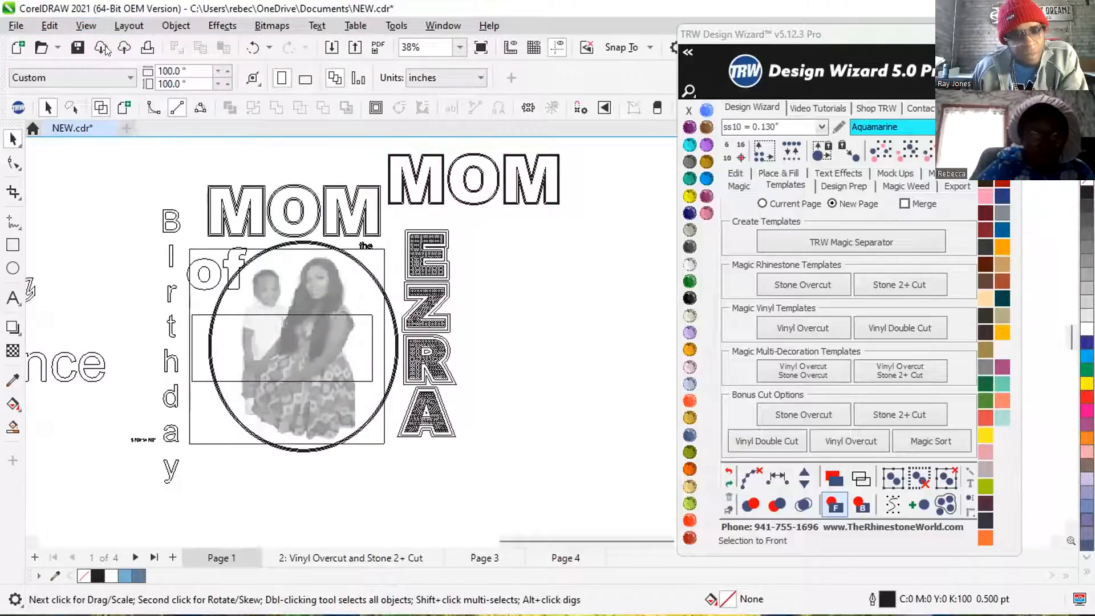
scroll(186, 379, "up", 1)
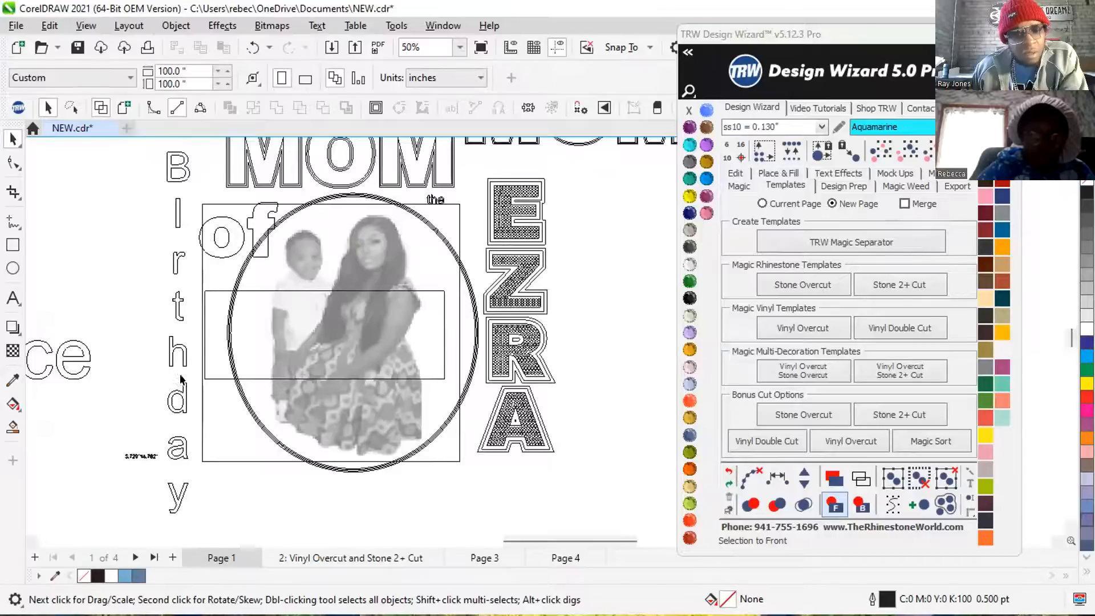
scroll(181, 379, "up", 2)
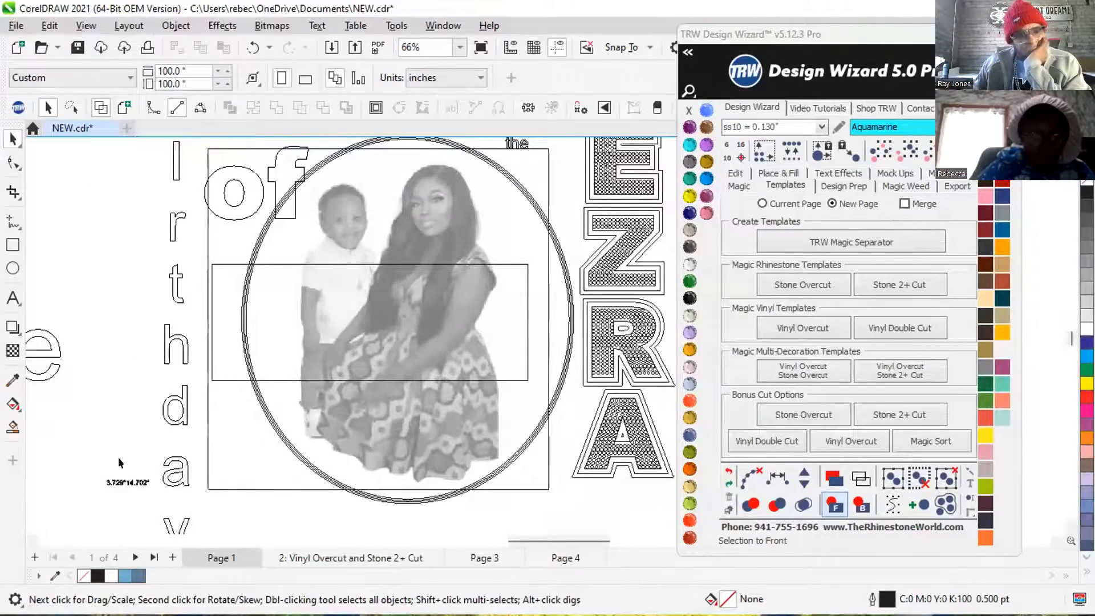
scroll(118, 456, "up", 4)
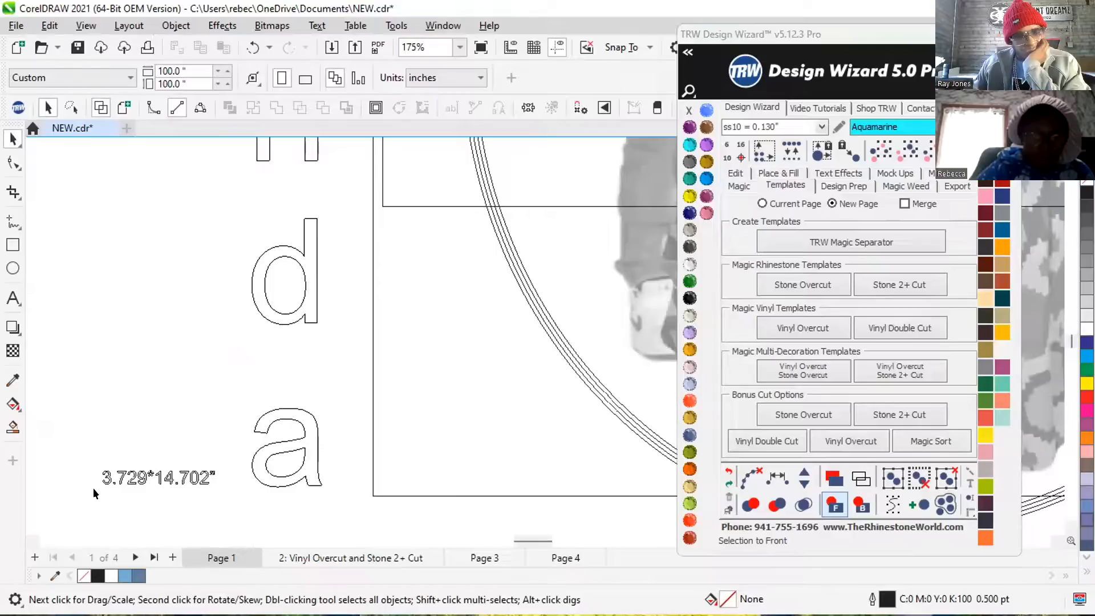
scroll(93, 488, "down", 4)
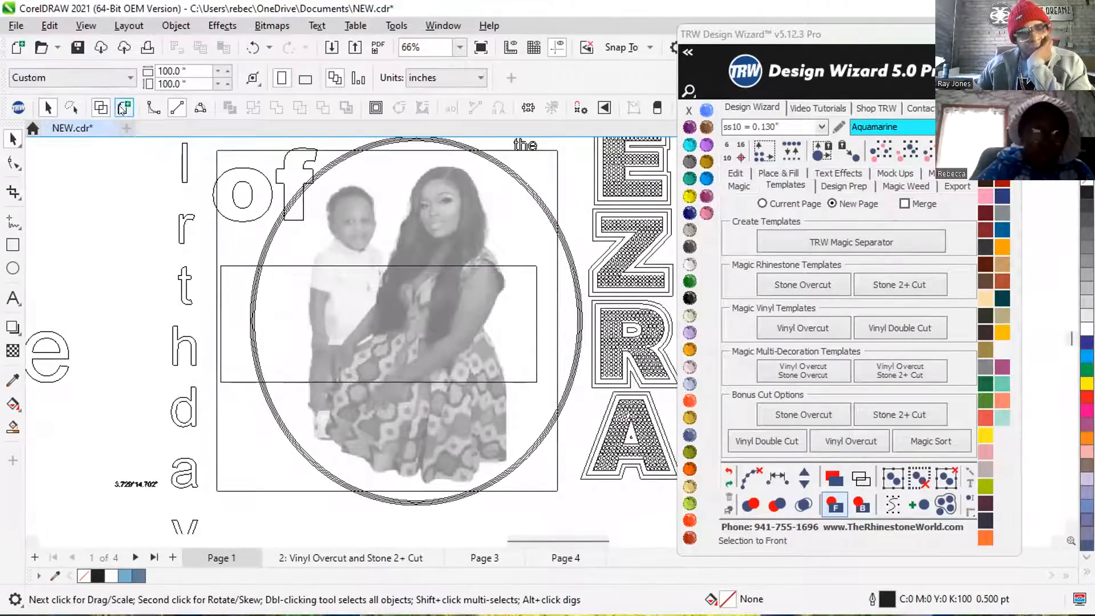
left_click(123, 109)
scroll(279, 365, "down", 1)
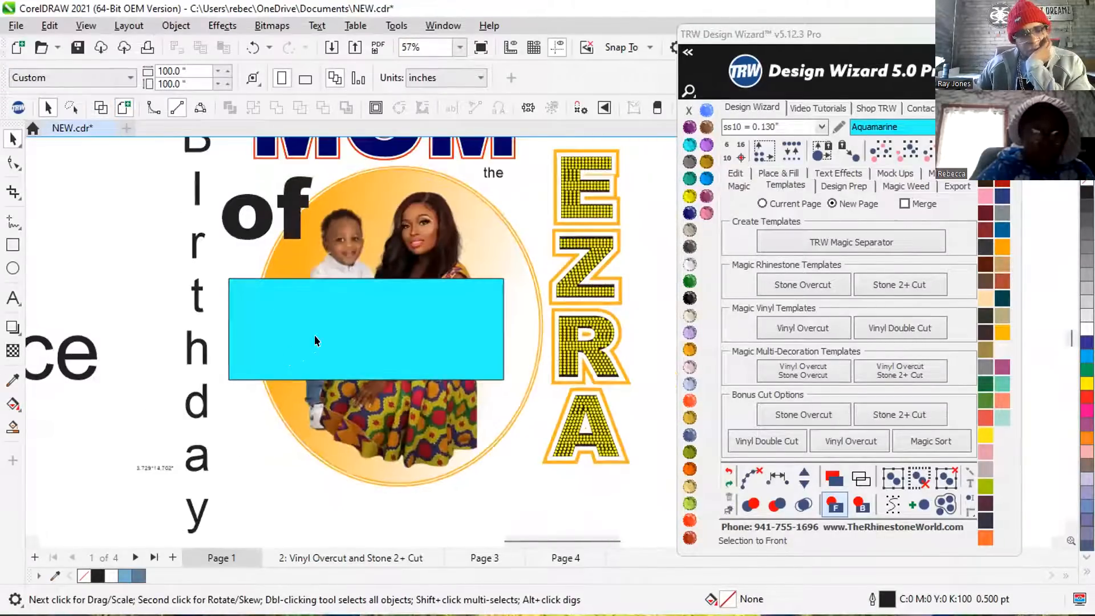
Move the aquamarine rectangle off the photo to below the EZRA lettering and delete it.
left_click(339, 321)
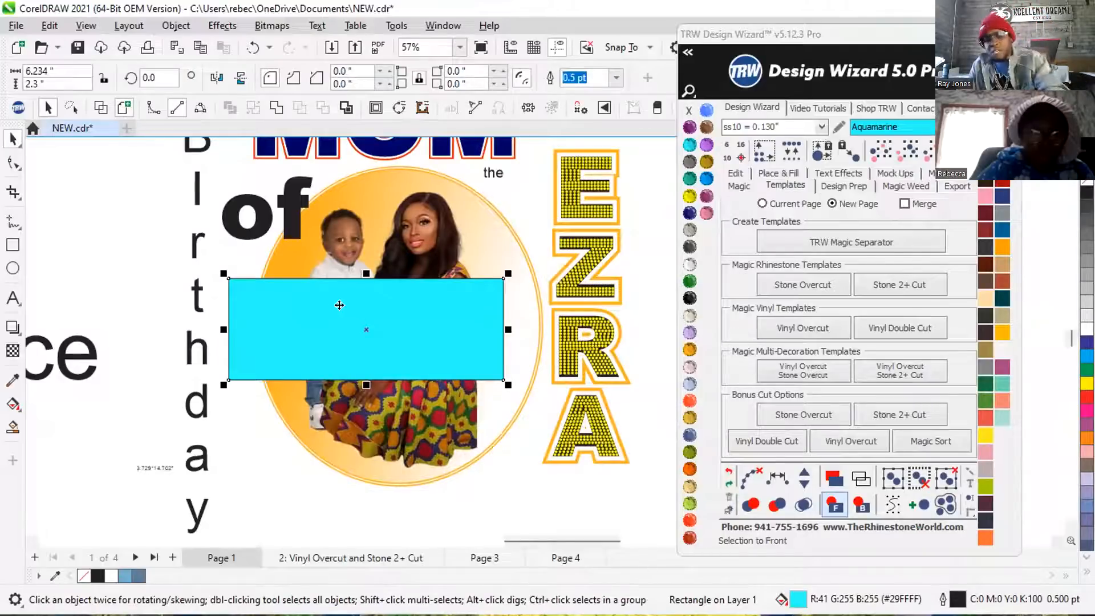
scroll(352, 325, "down", 1)
left_click_drag(286, 325, 531, 483)
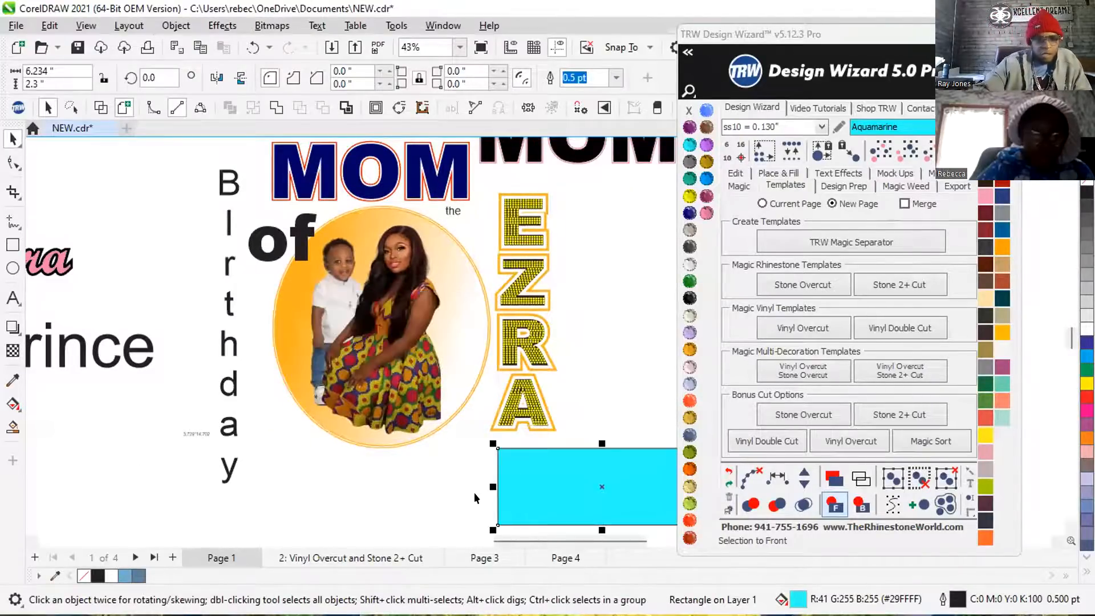
key("Delete")
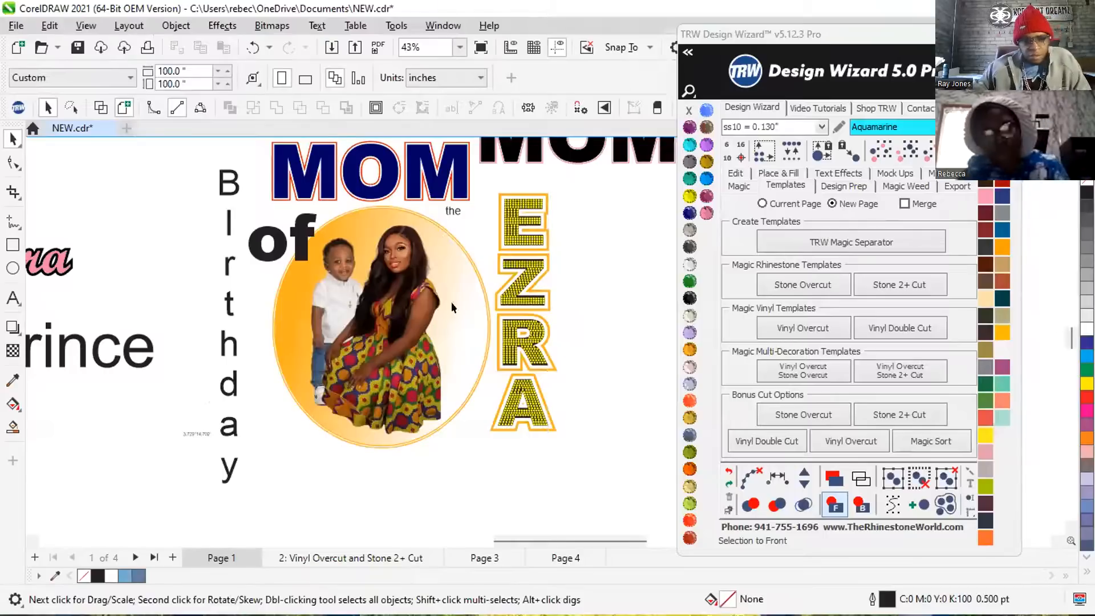
Try moving the mother-and-child photo lower within the orange circle, and undo the move.
scroll(411, 273, "up", 2)
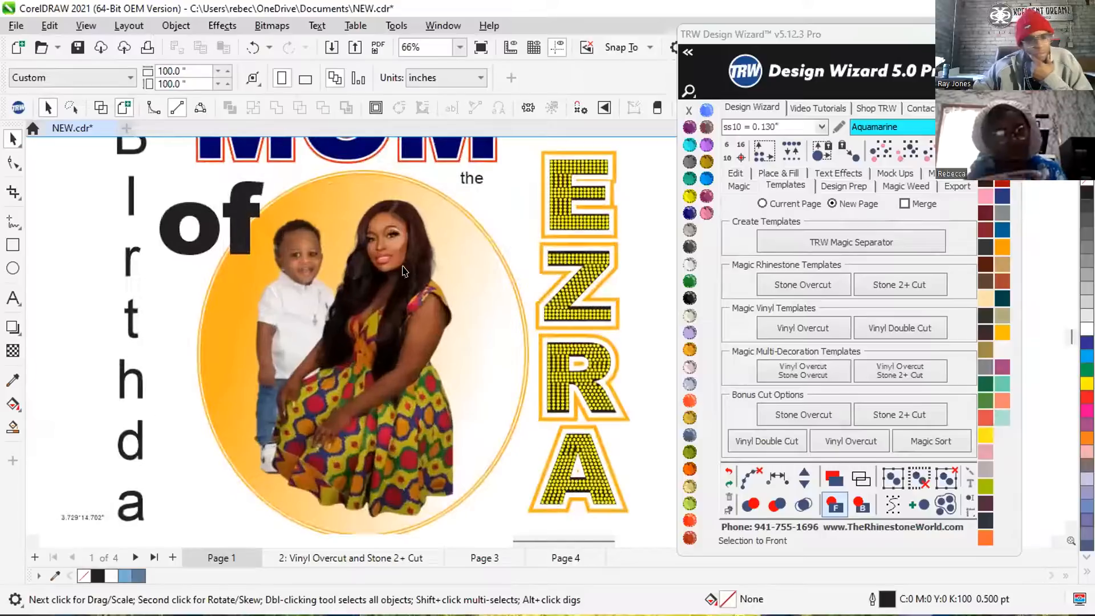
scroll(368, 241, "up", 2)
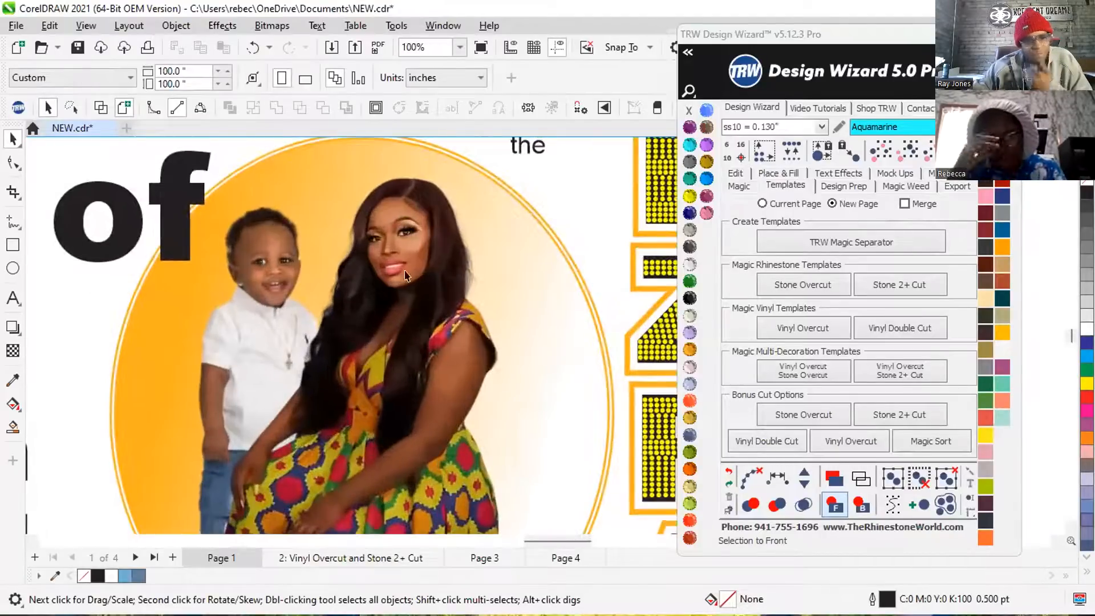
left_click(423, 256)
scroll(357, 326, "down", 1)
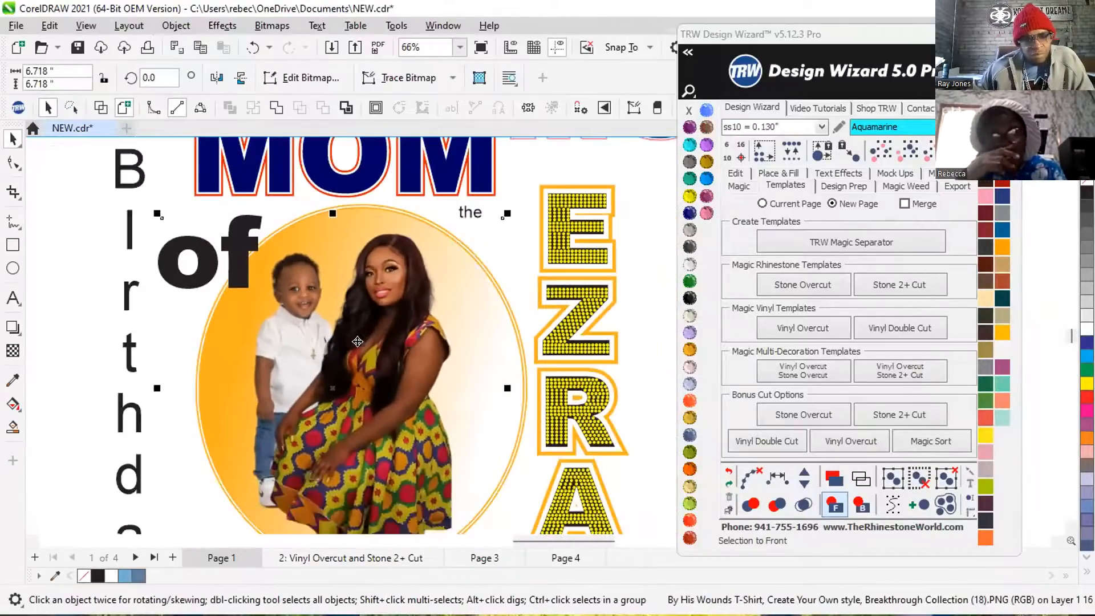
scroll(316, 331, "down", 1)
scroll(329, 316, "down", 1)
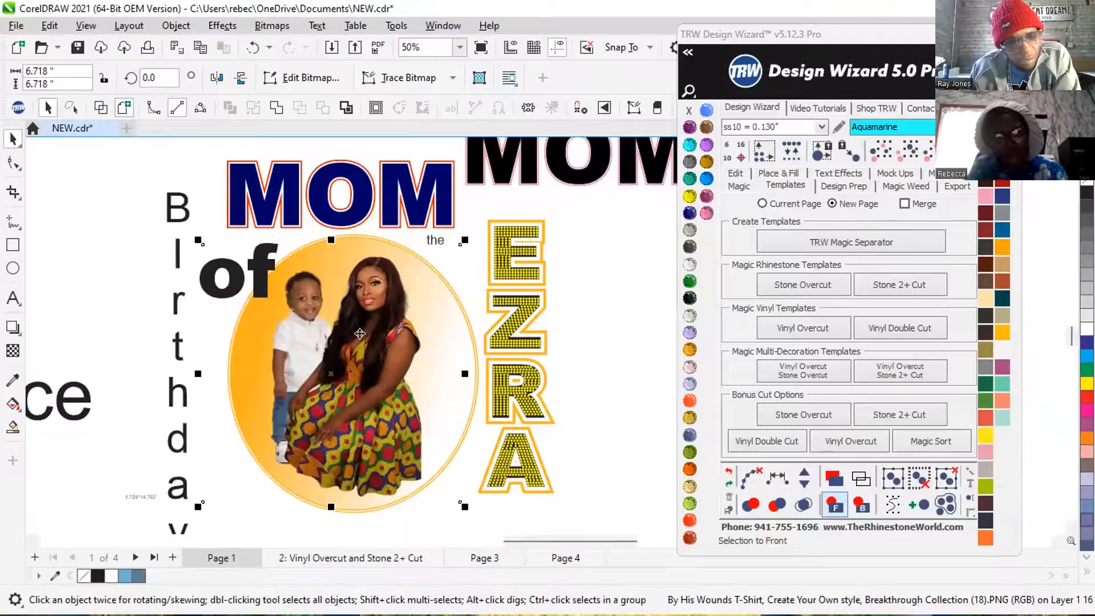
left_click_drag(361, 351, 343, 373)
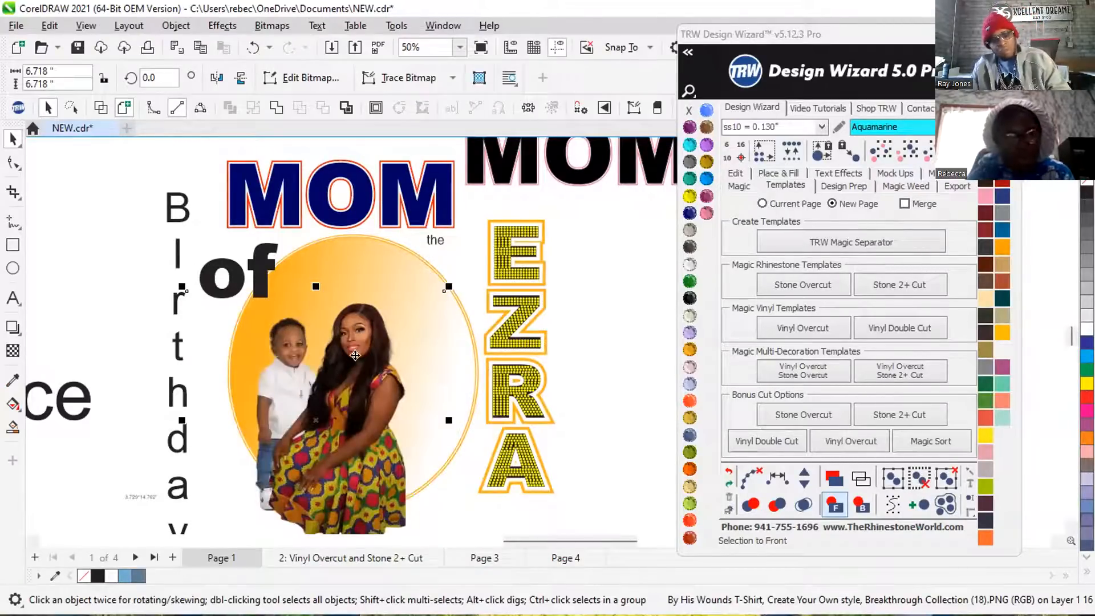
key("ctrl+z")
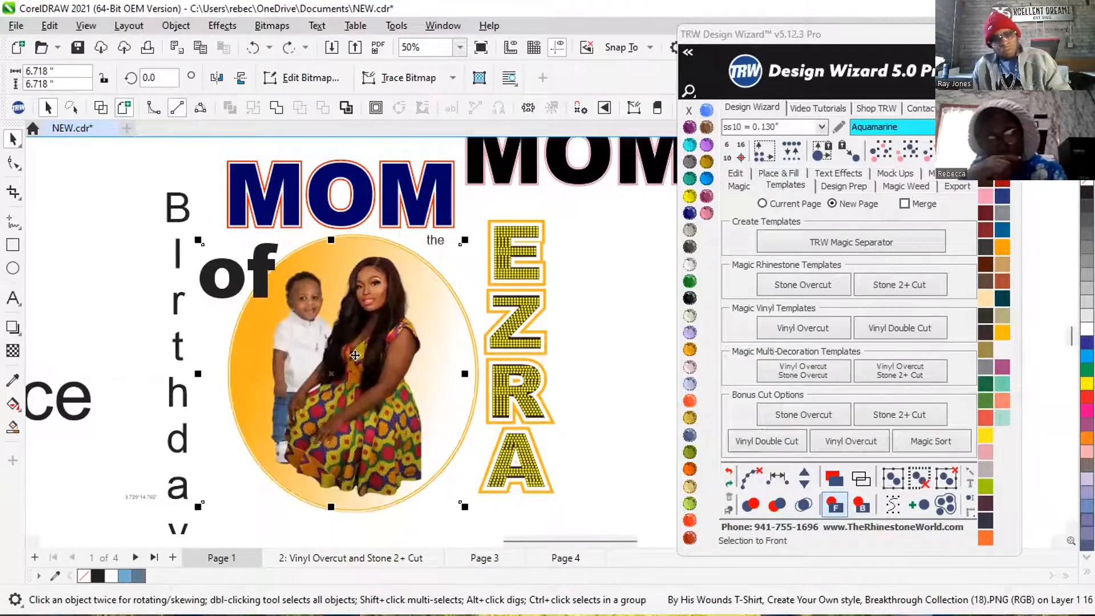
right_click(435, 278)
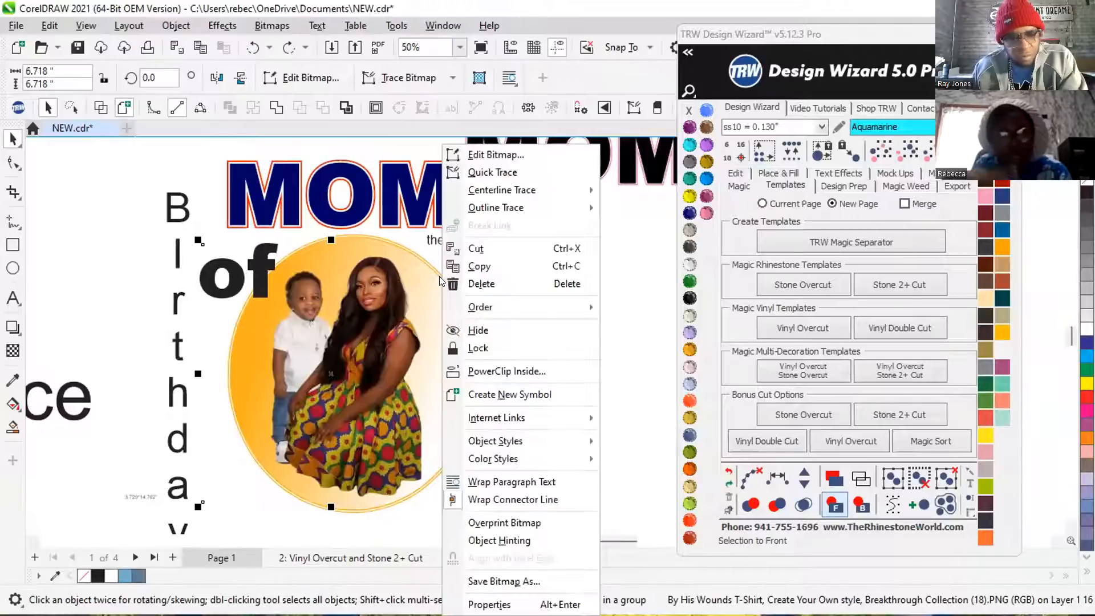
left_click(359, 302)
left_click(357, 305)
right_click(367, 326)
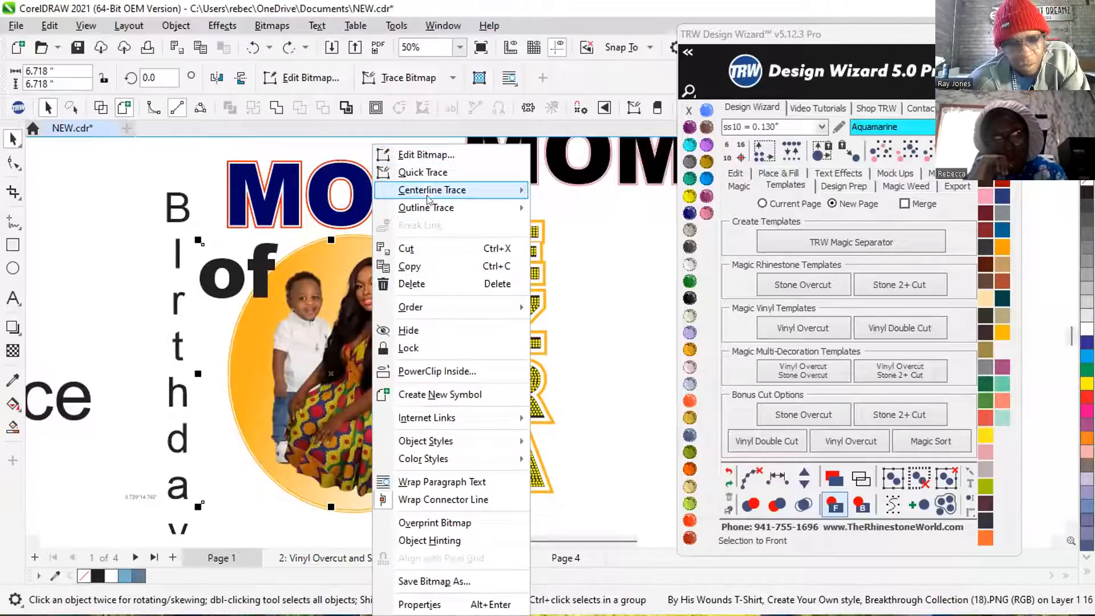
mouse_move(428, 210)
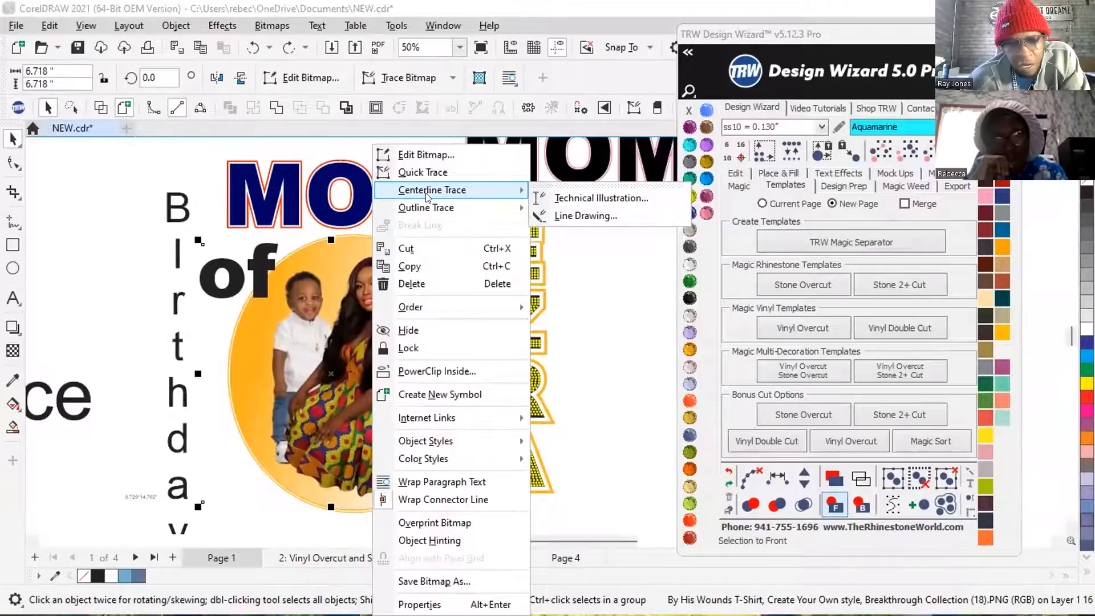
left_click(91, 261)
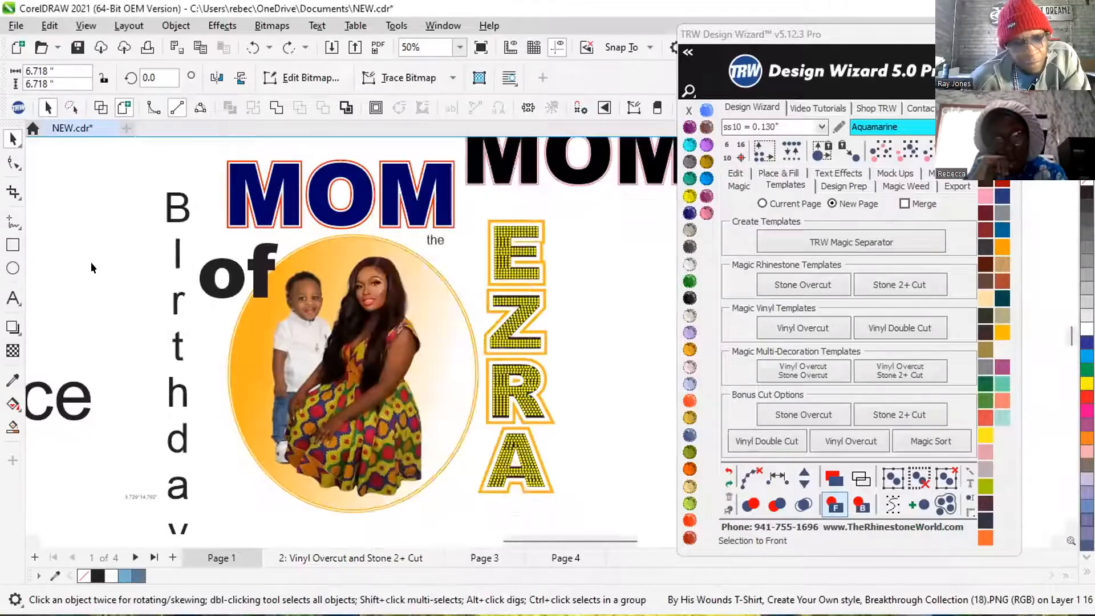
Weld the vertical Birthday lettering, the word "of" and the word "the", each into its own curve.
left_click(183, 223)
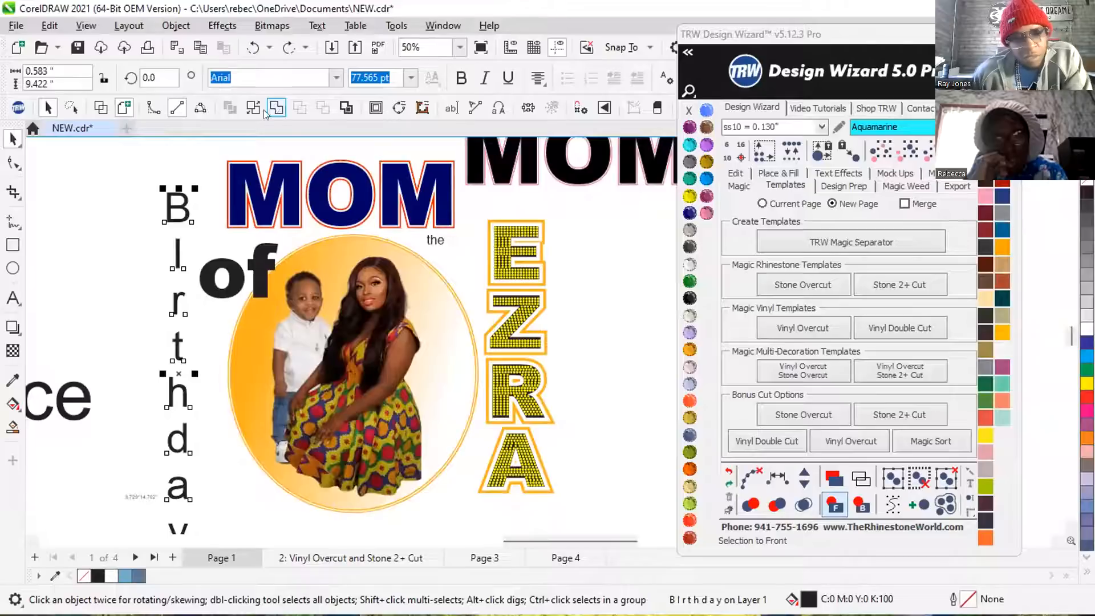
left_click(276, 107)
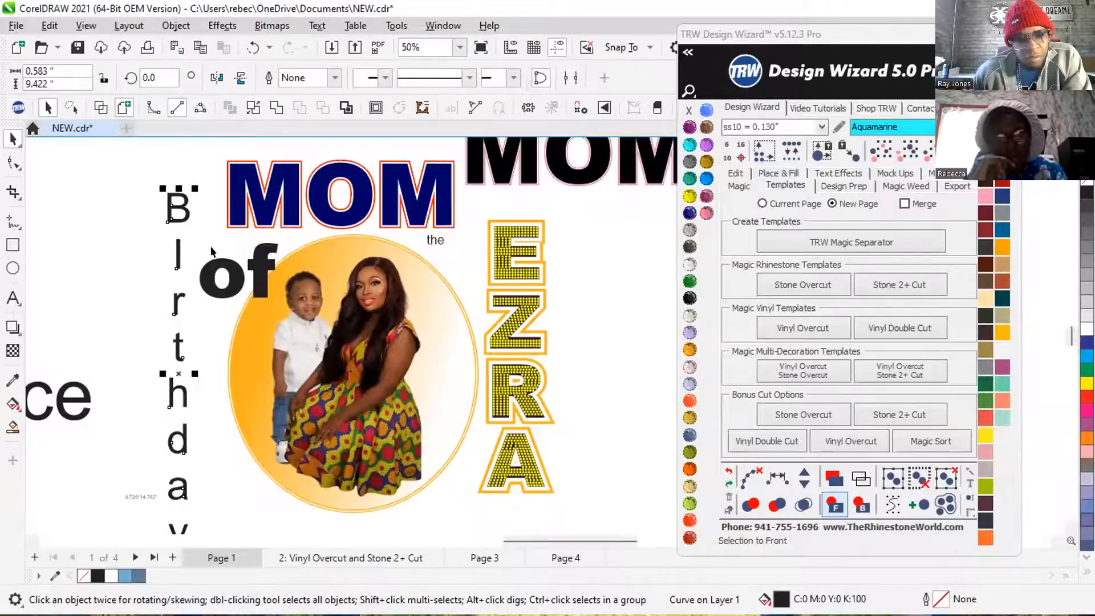
left_click(240, 278)
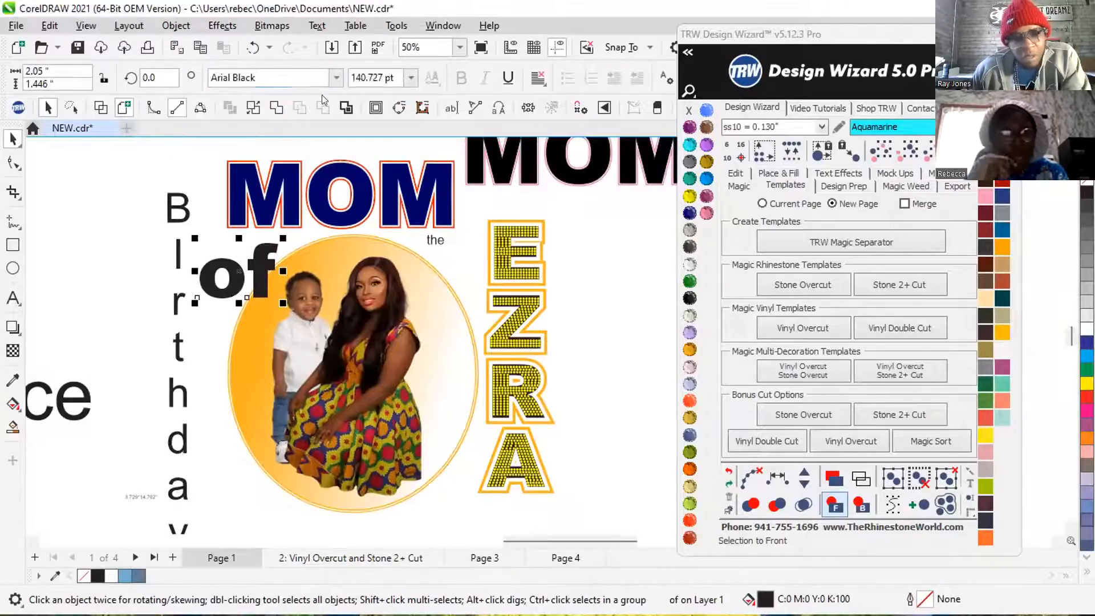
left_click(259, 108)
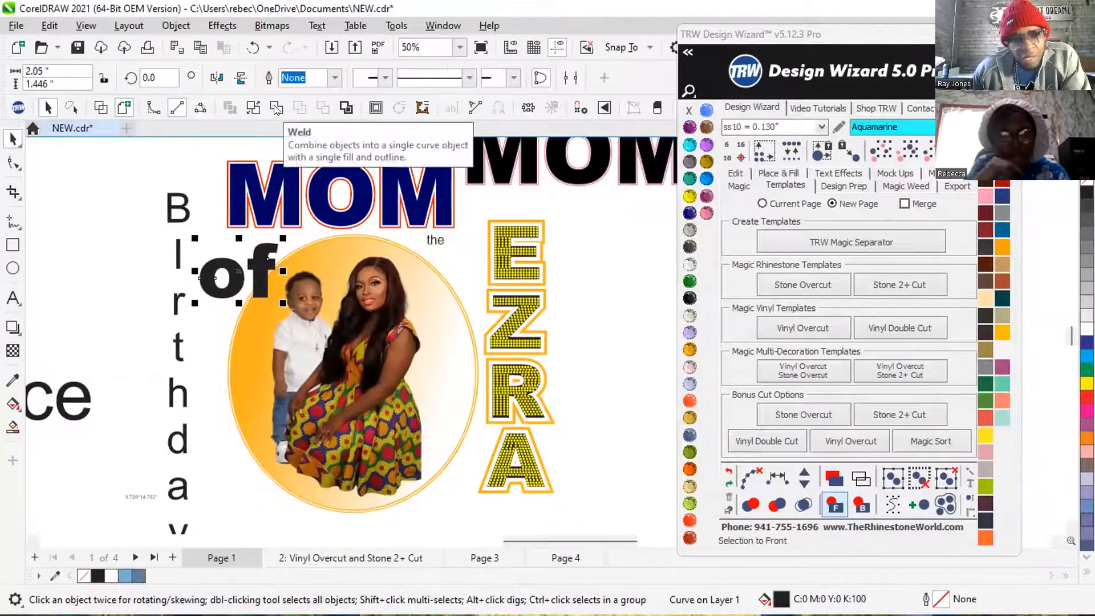
left_click(436, 241)
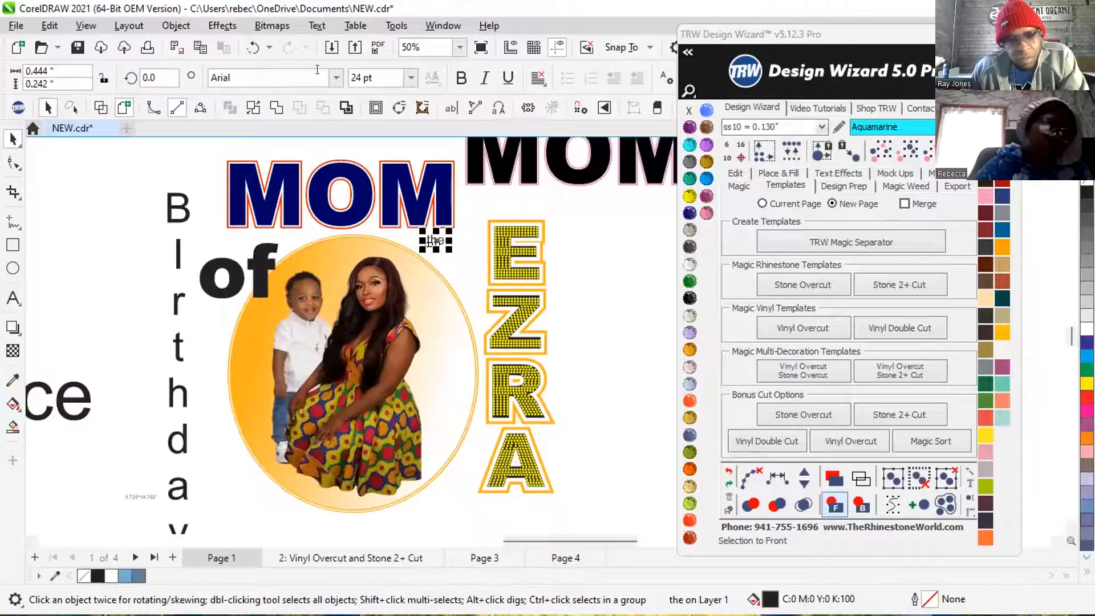
left_click(276, 108)
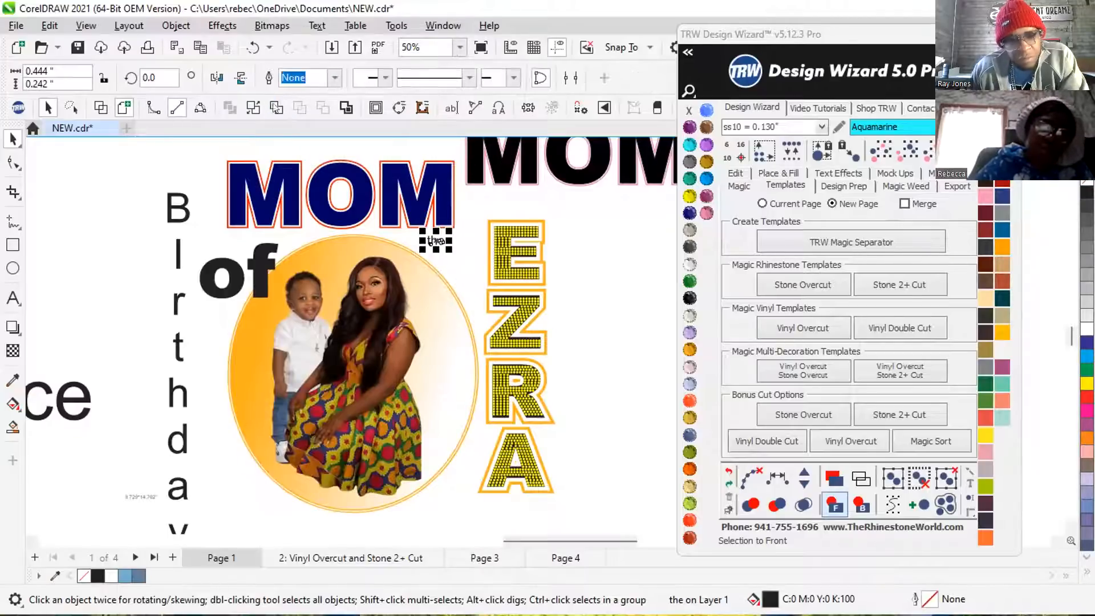
Cover the vertical Birthday lettering with an Emerald rectangle about 2.1 by 9.9 inches and try sending it to the back.
scroll(393, 321, "down", 1)
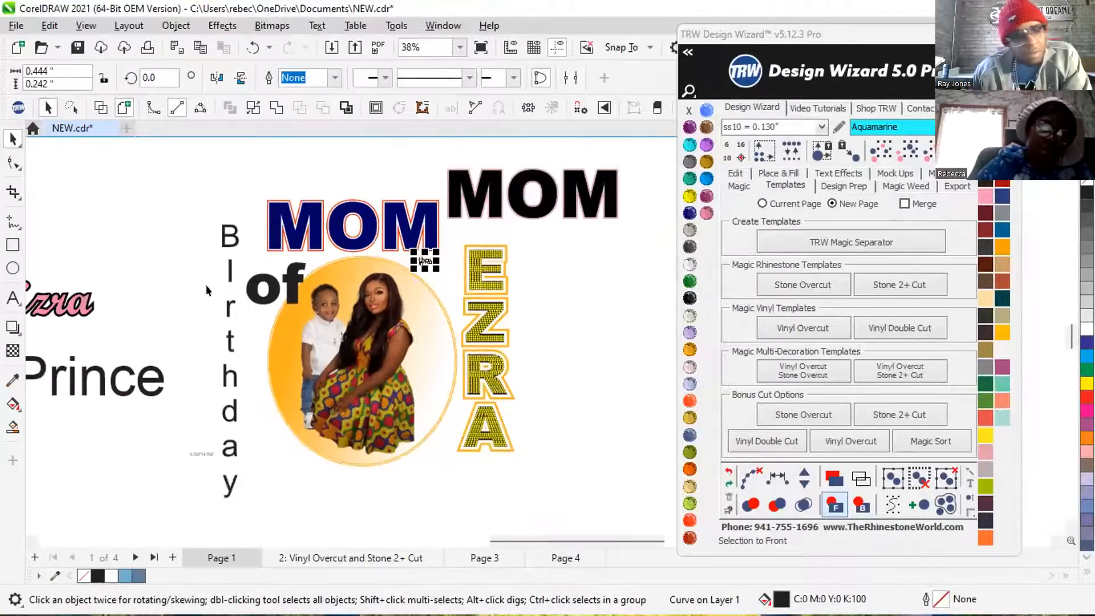
left_click(13, 245)
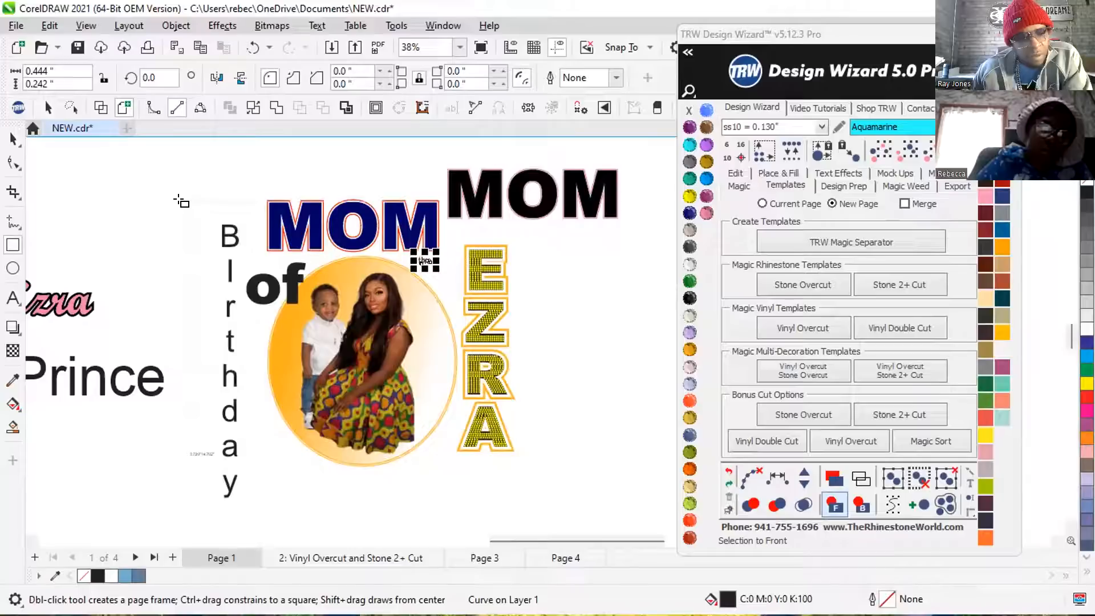
left_click_drag(186, 210, 244, 499)
left_click(689, 280)
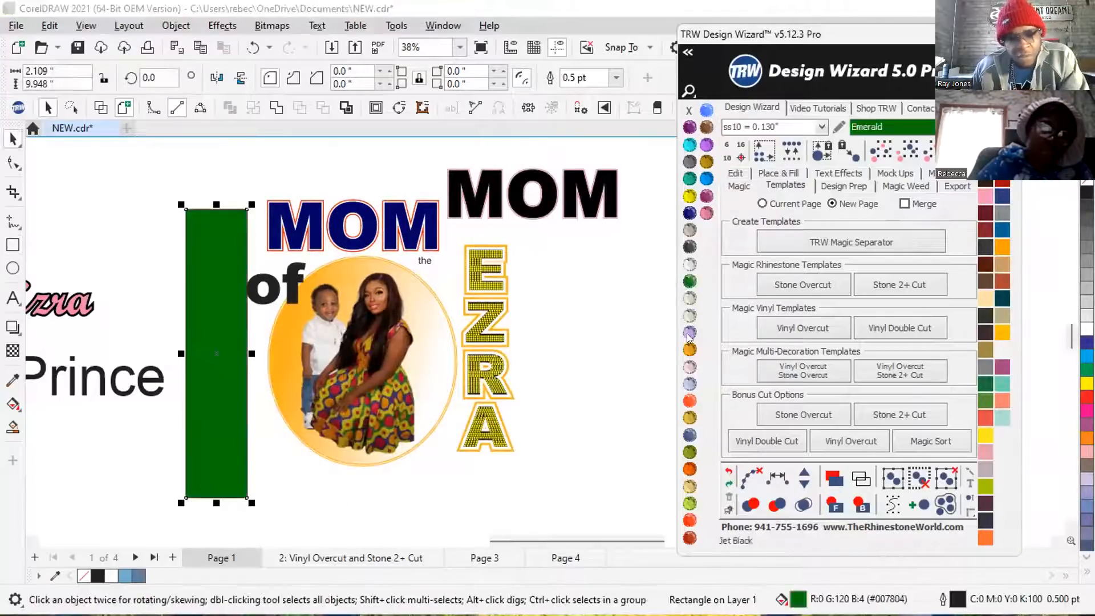
left_click(858, 505)
Move the green rectangle off the Birthday lettering and back over most of it.
scroll(200, 445, "up", 5)
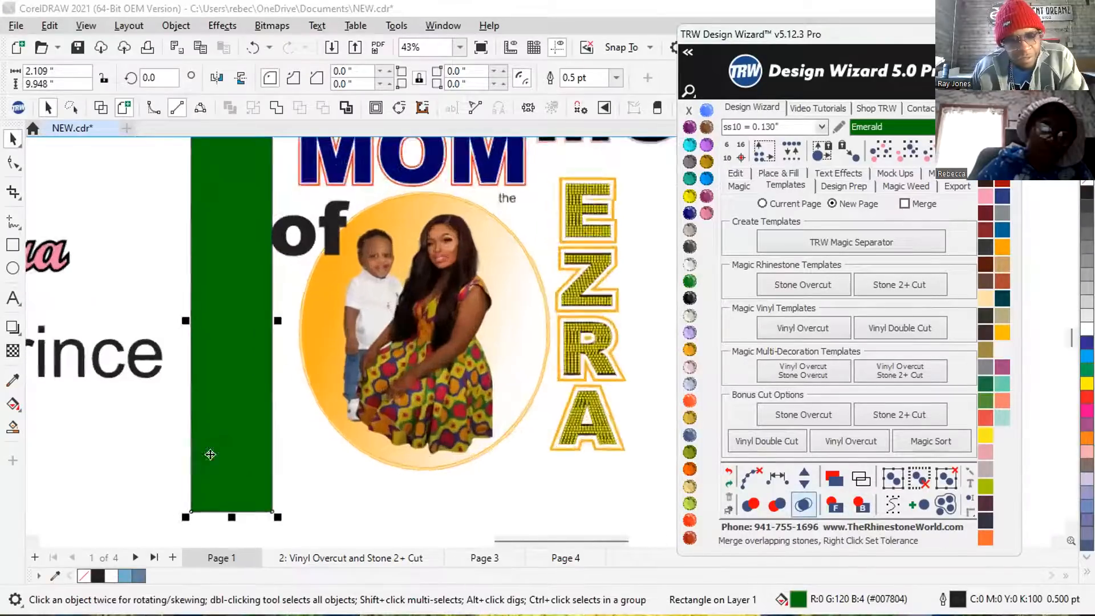
scroll(220, 408, "up", 4)
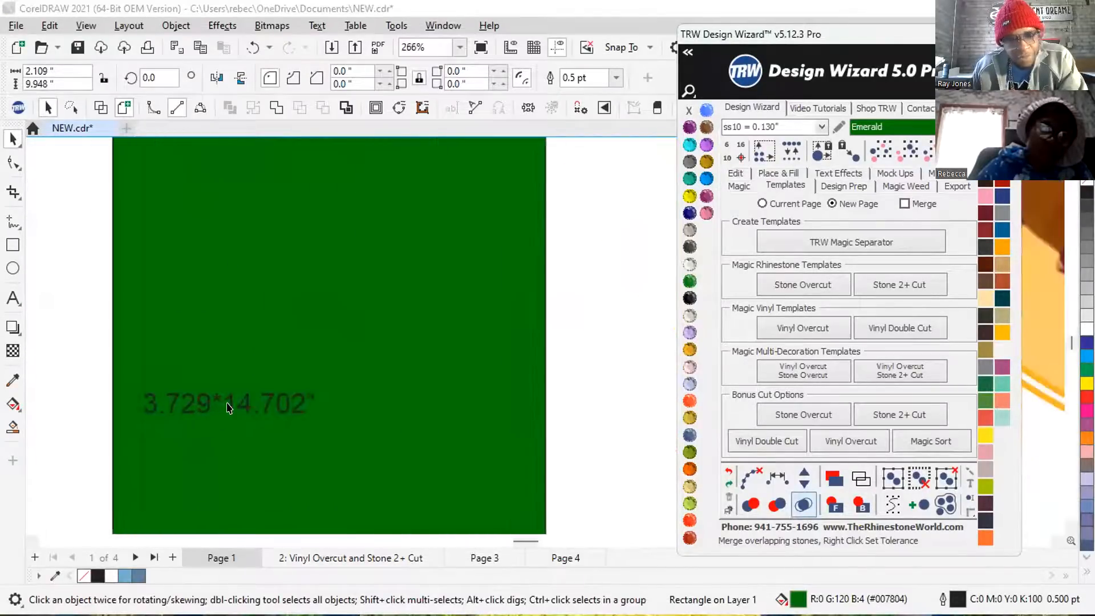
scroll(227, 397, "down", 5)
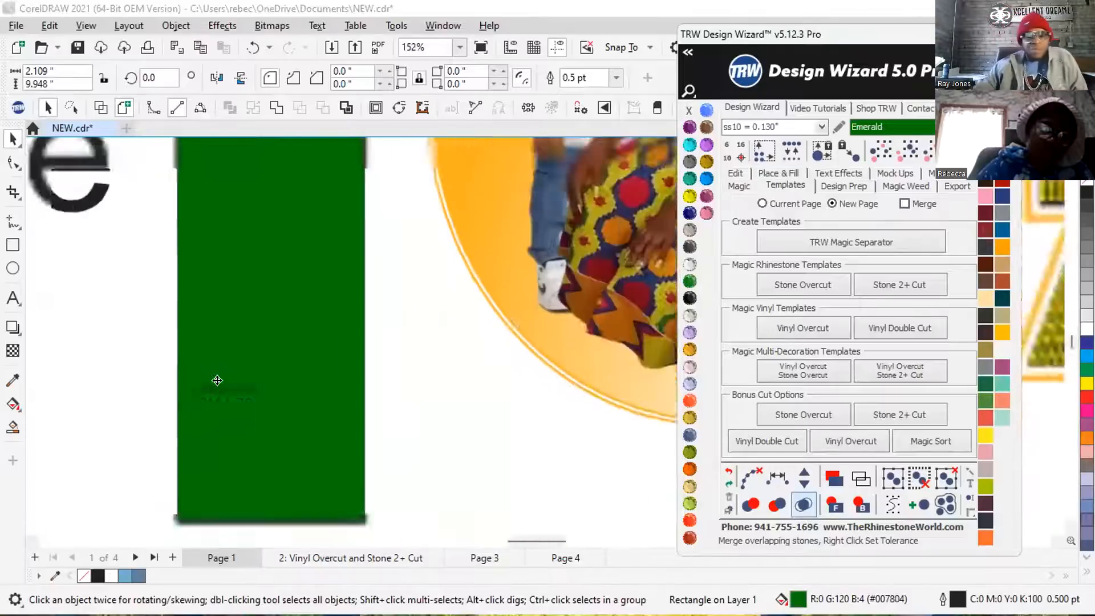
left_click(137, 380)
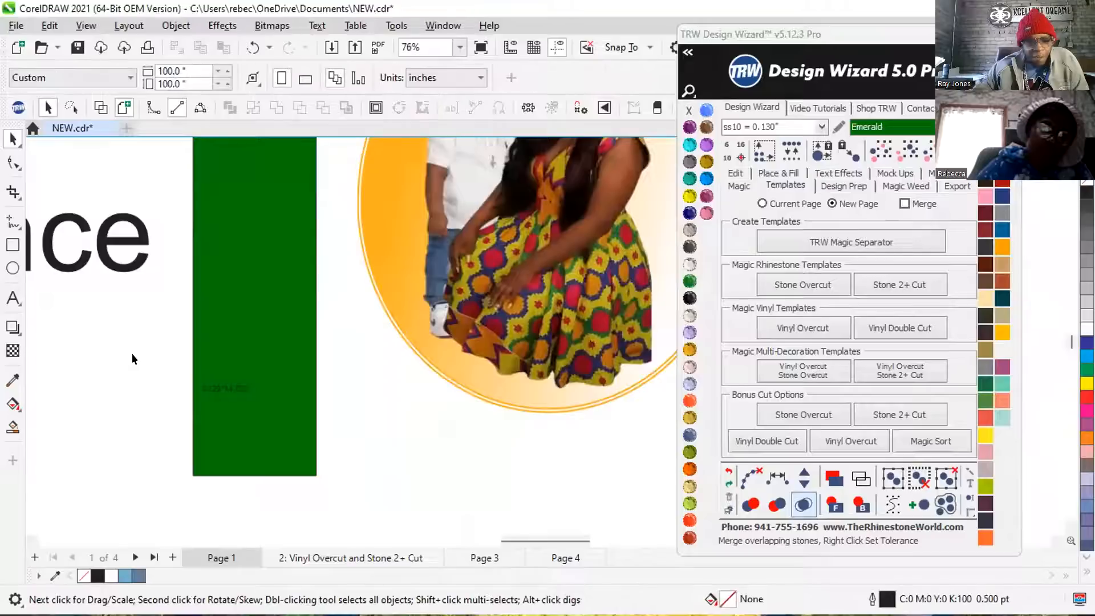
left_click_drag(218, 305, 152, 300)
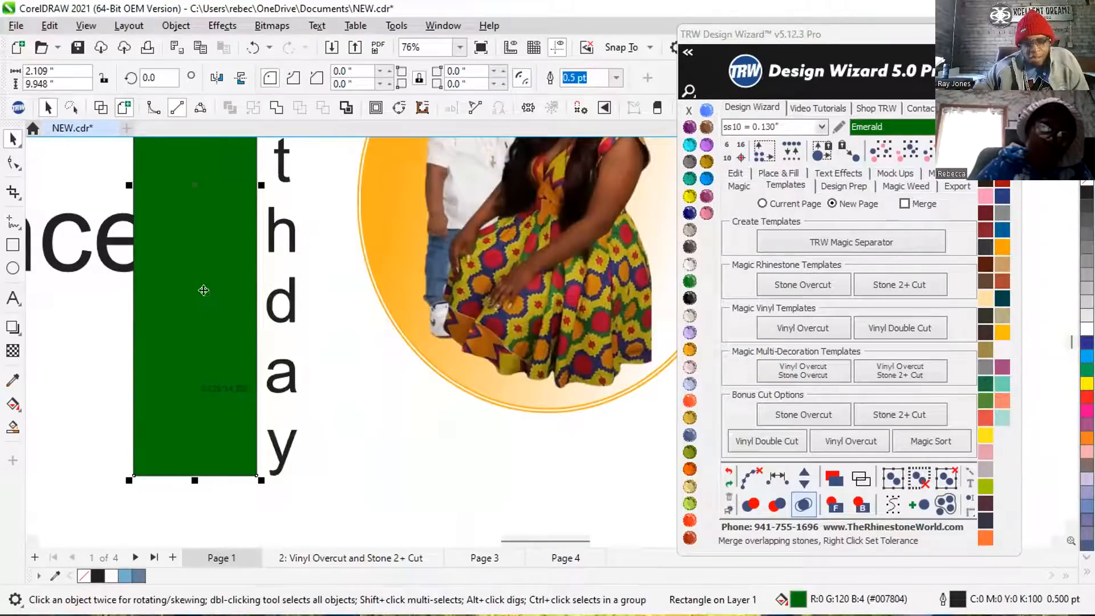
left_click_drag(208, 300, 239, 298)
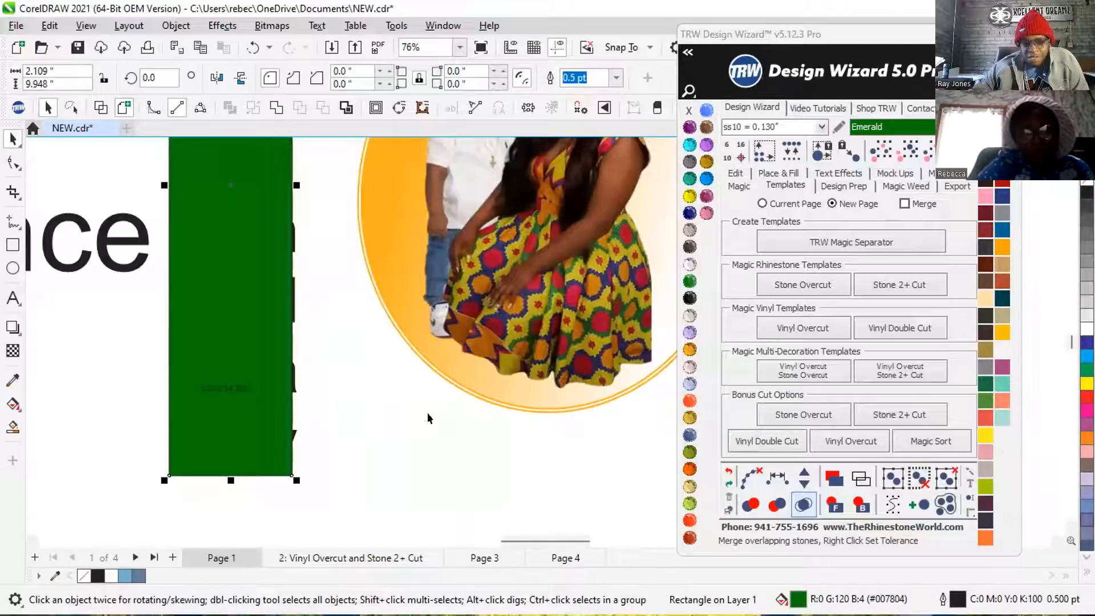
Try changing the stacking order of the Birthday lettering and the green rectangle, and move the rectangle clear of the letters.
left_click(326, 423)
left_click(291, 434)
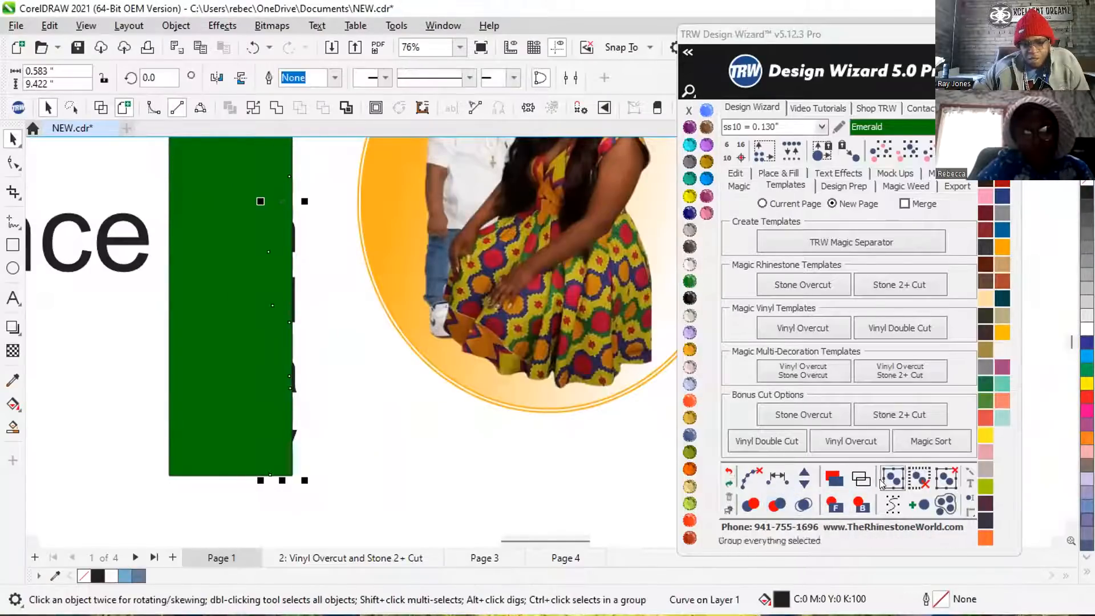
left_click(208, 277)
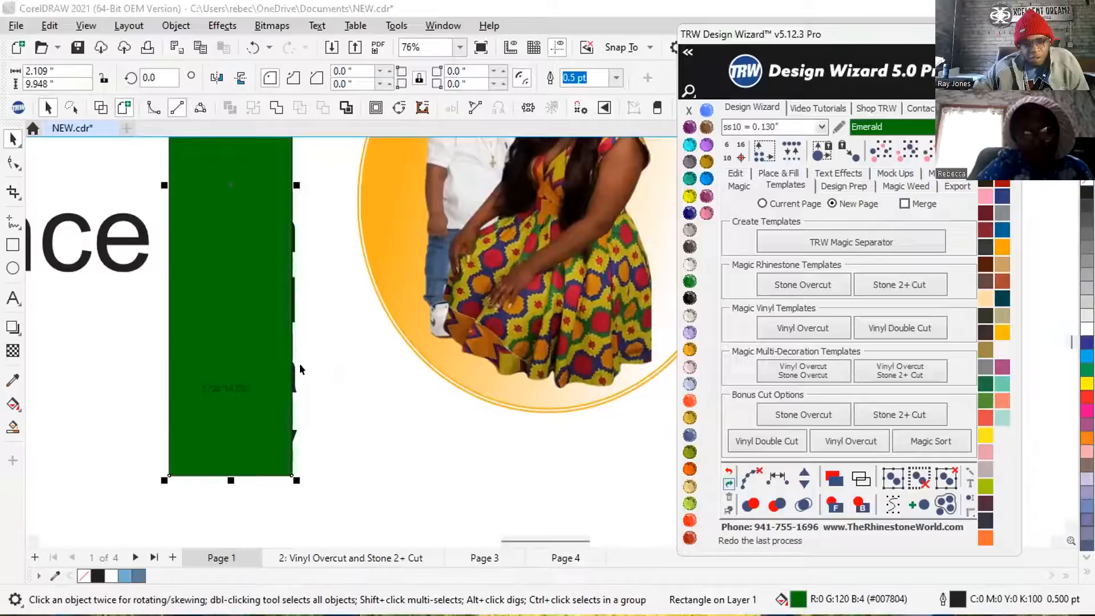
left_click(337, 372)
left_click(290, 386)
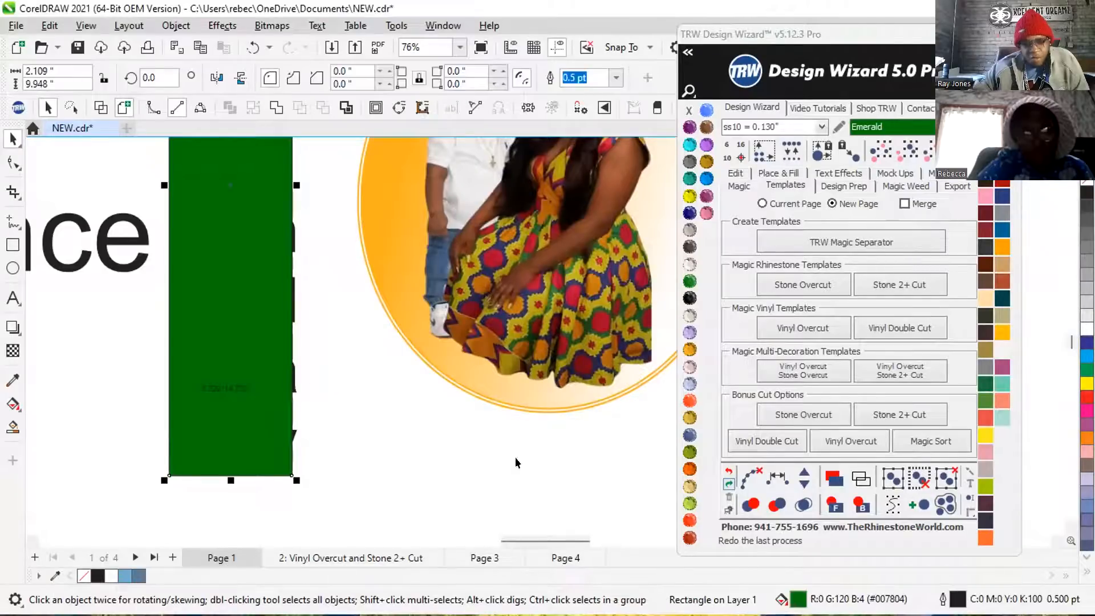
left_click(827, 498)
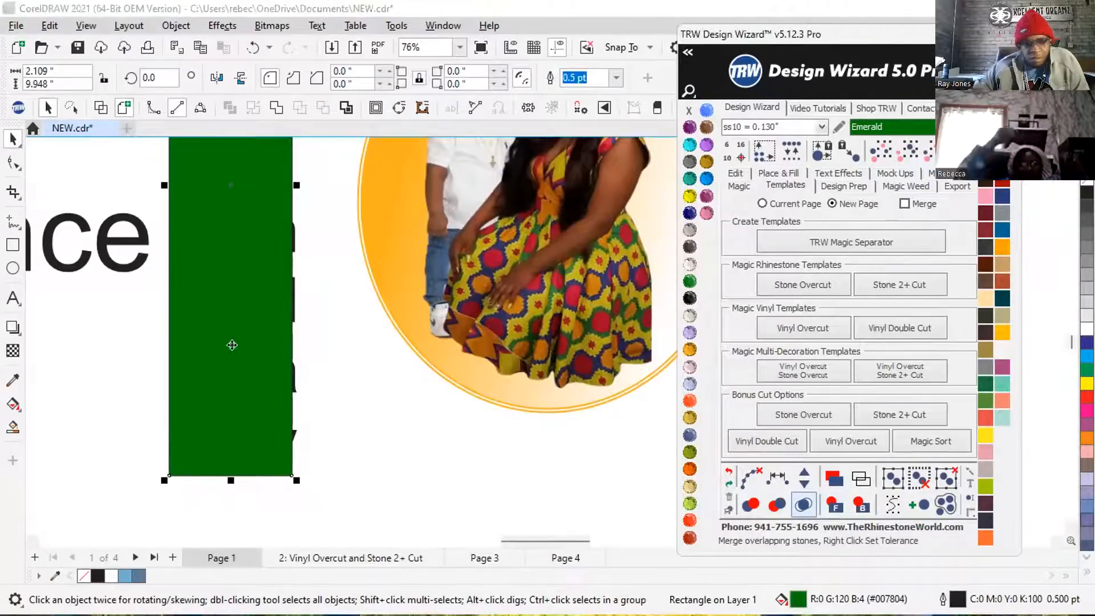
left_click_drag(225, 241, 198, 241)
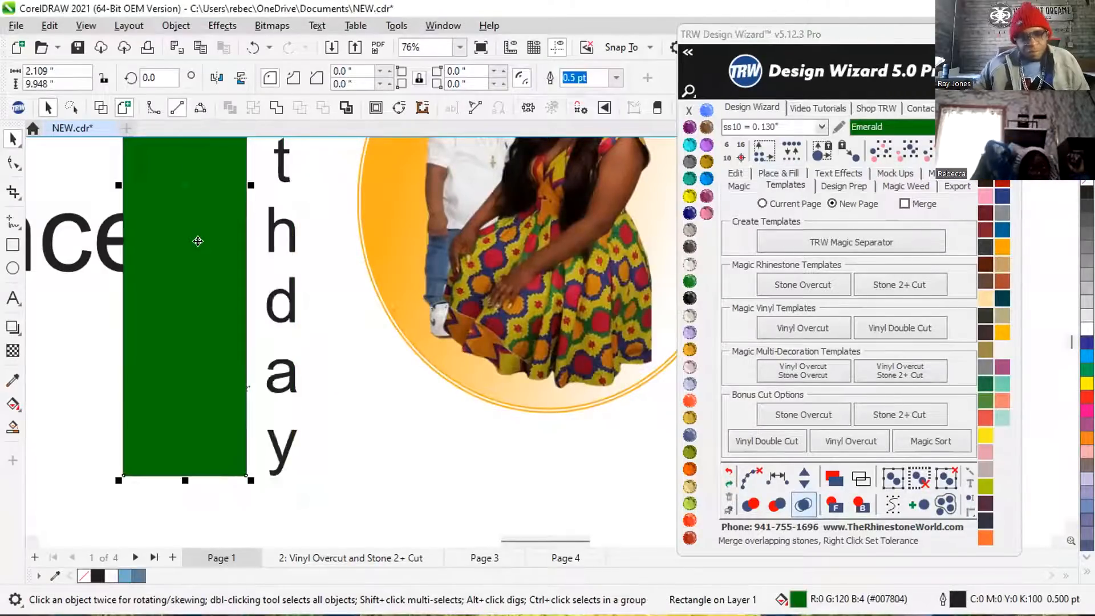
Set the rhinestone fill options for the Birthday lettering to Inside, contour spacing .075 and Add Stones enabled.
left_click(287, 227)
scroll(239, 416, "down", 2)
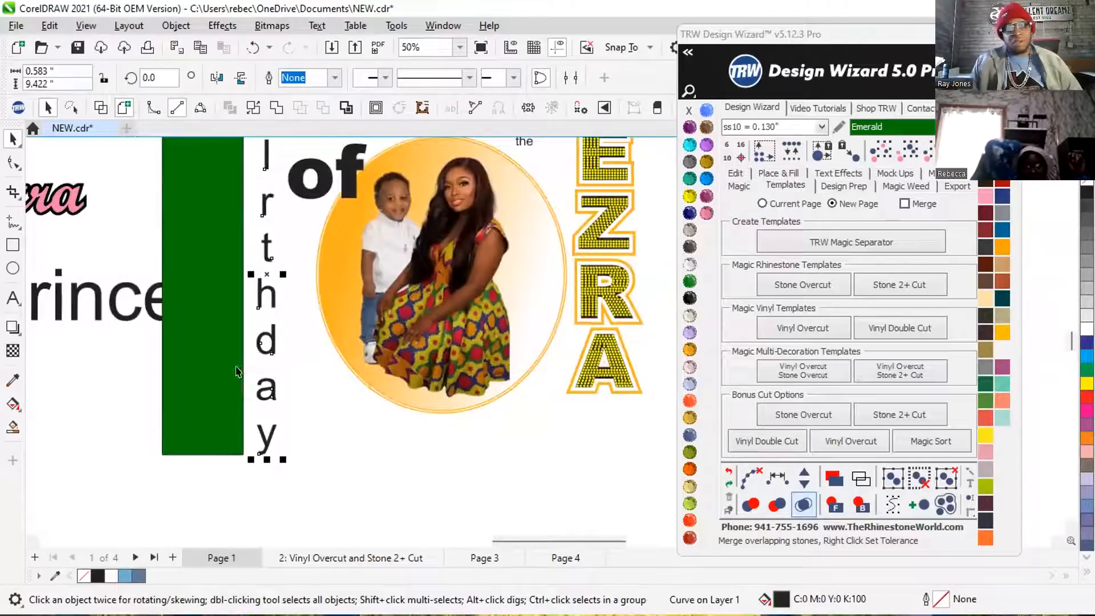
left_click(778, 173)
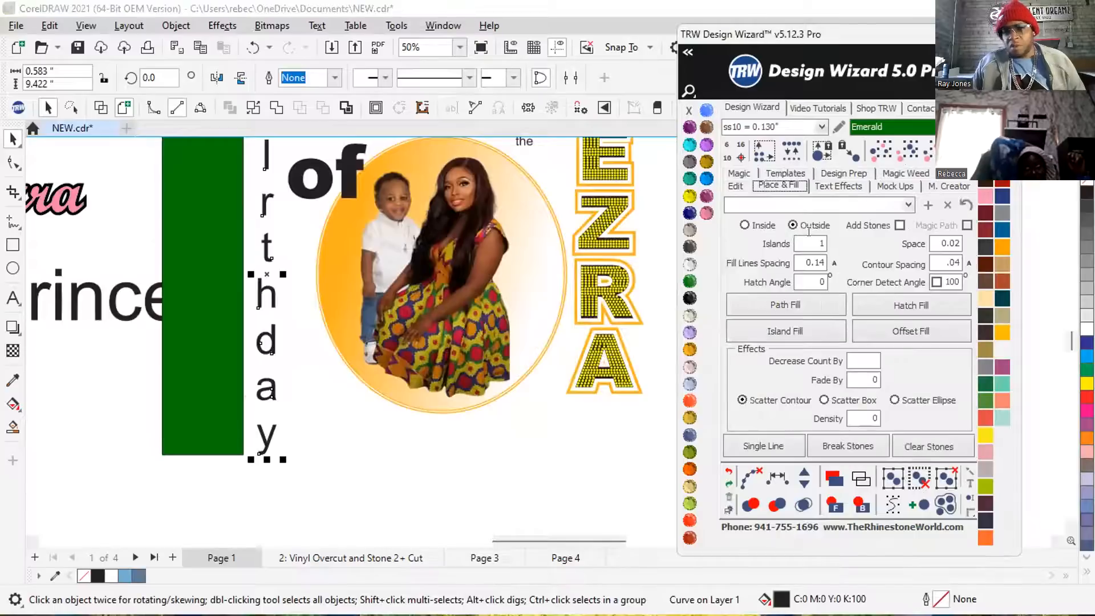
left_click(926, 266)
type(".075")
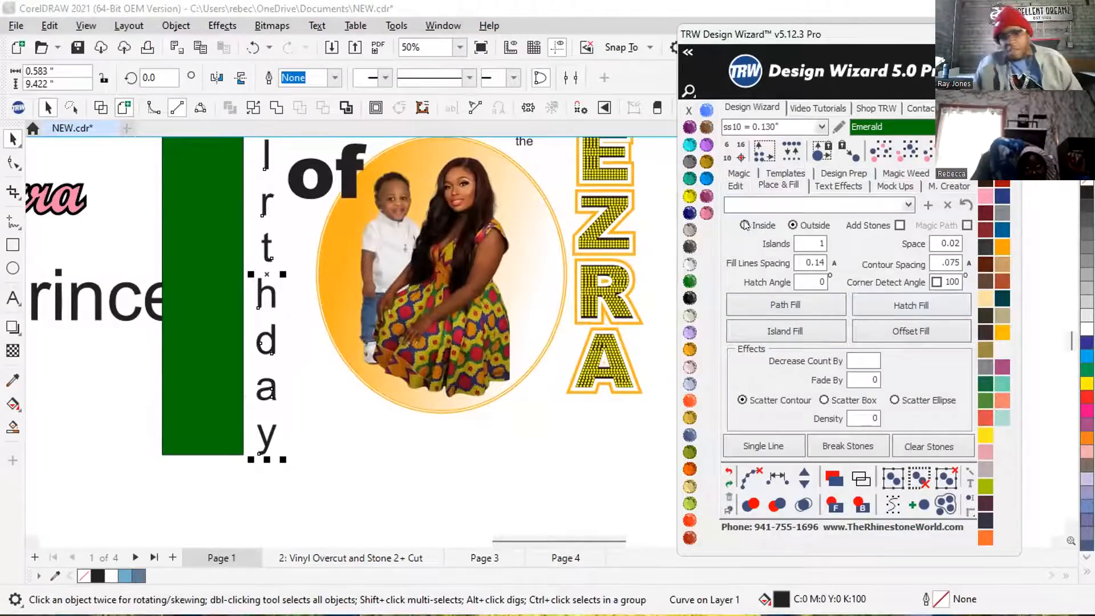
left_click(899, 225)
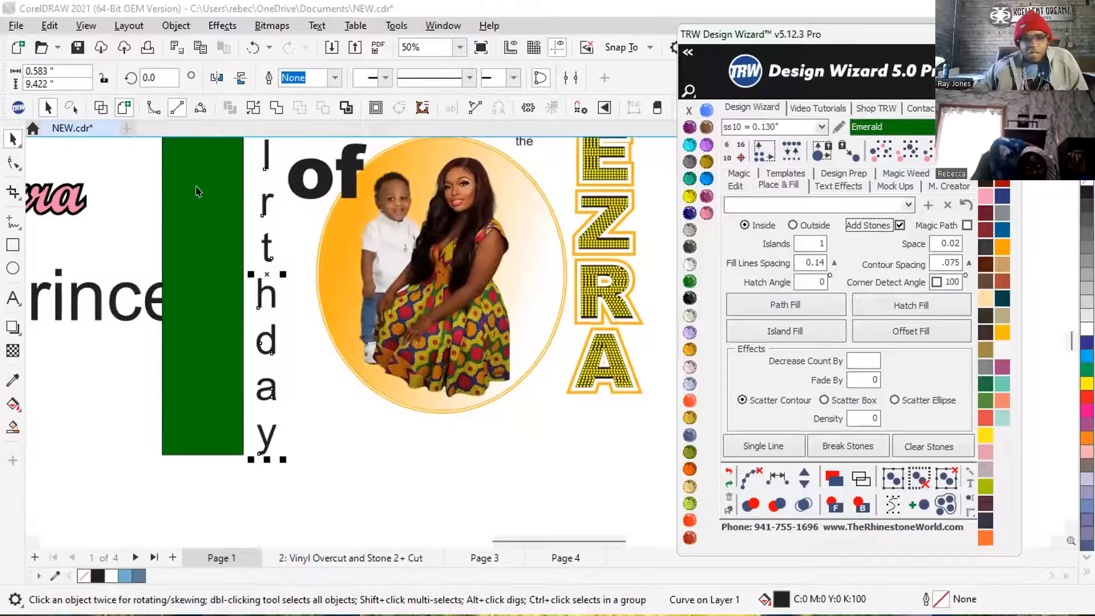
Delete the green rectangle beside the Birthday lettering.
scroll(197, 385, "down", 3)
scroll(197, 385, "down", 1)
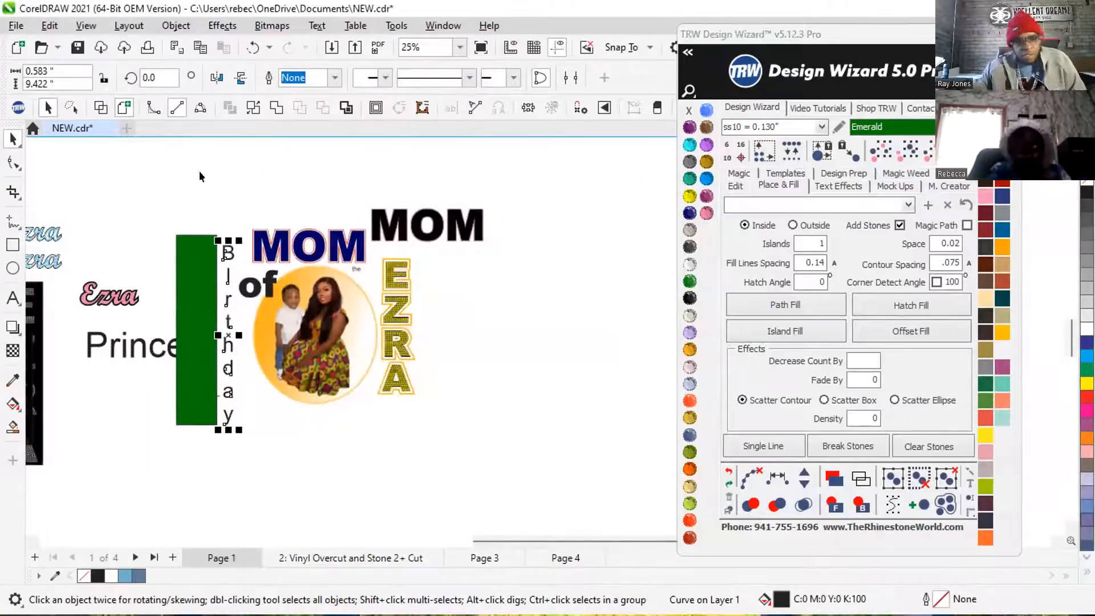
left_click(197, 278)
key("Delete")
Try an Island Fill on the welded Birthday lettering without reporting the error to TRW.
scroll(208, 265, "up", 1)
left_click(233, 251)
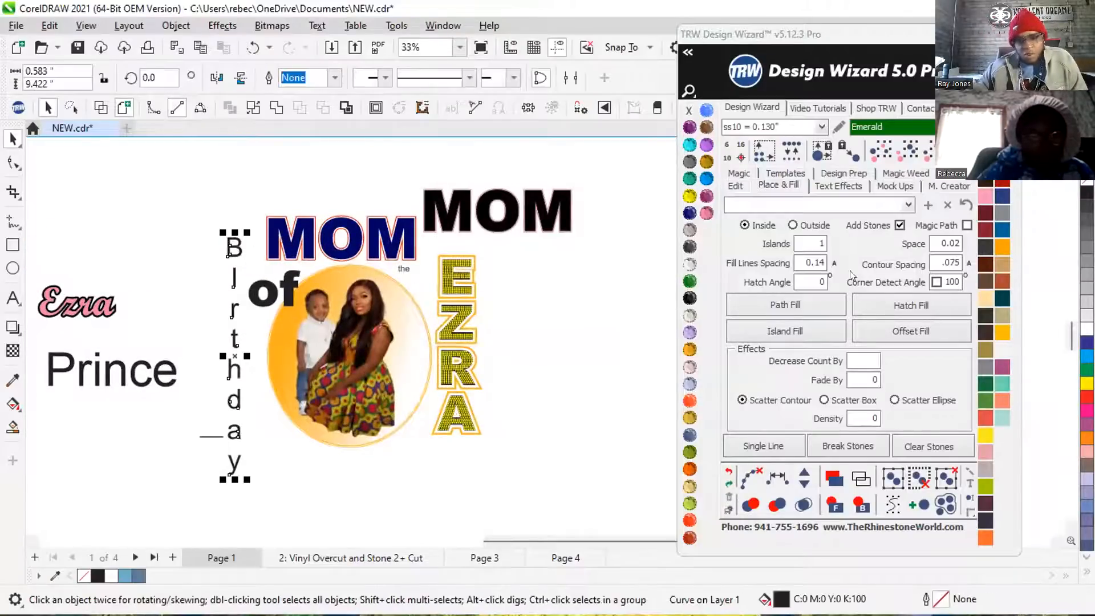
left_click(773, 331)
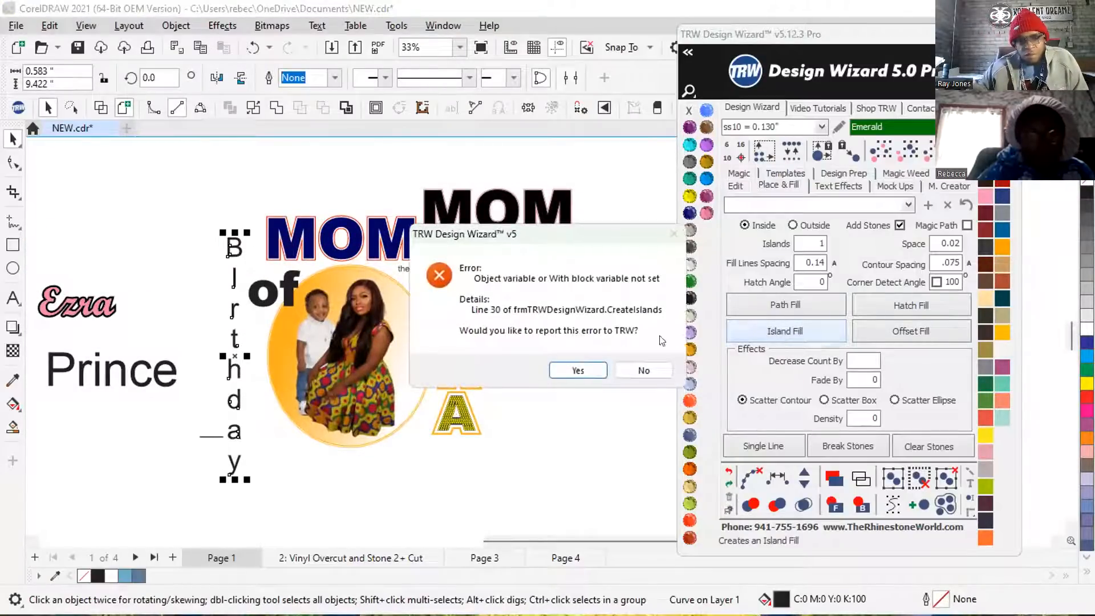
left_click(643, 370)
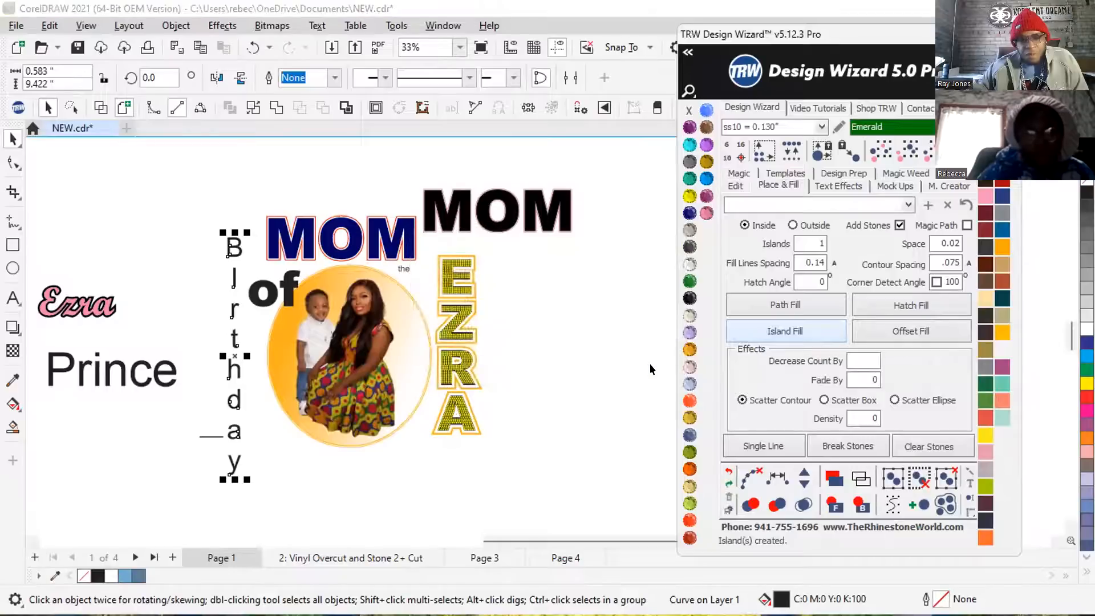
Move the stone fill of the EZRA lettering out of its letters and over the vertical Birthday lettering.
scroll(213, 313, "up", 3)
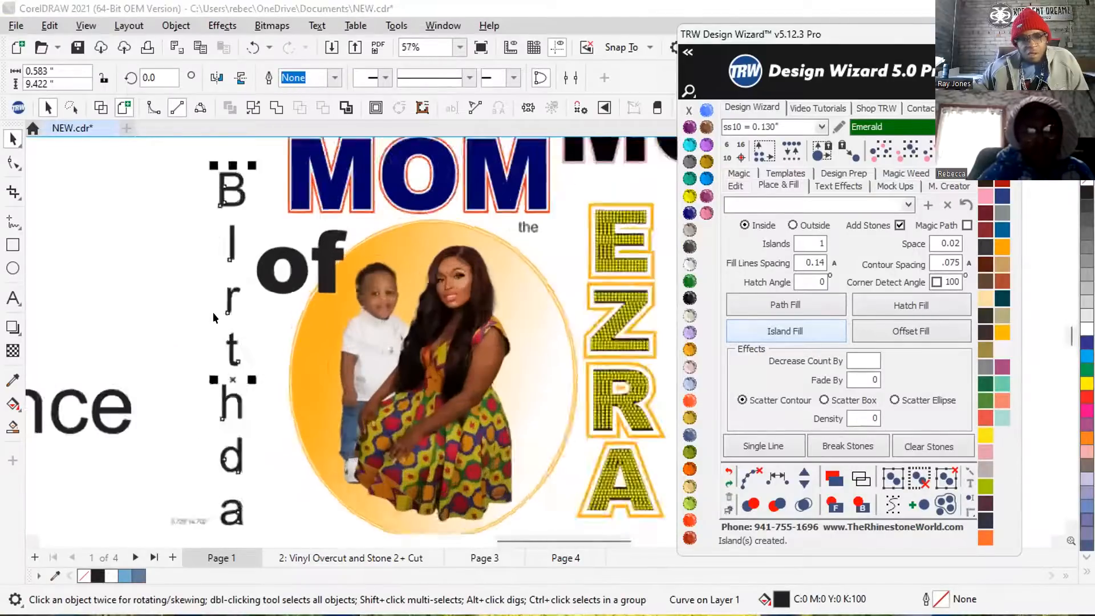
scroll(213, 312, "up", 1)
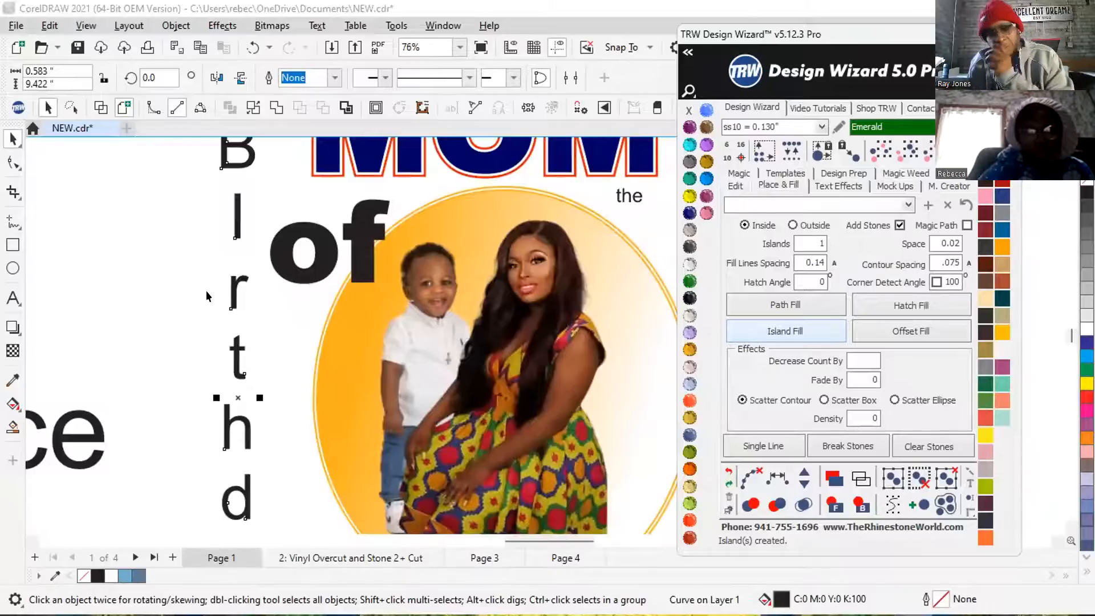
scroll(207, 290, "down", 1)
left_click_drag(632, 300, 274, 294)
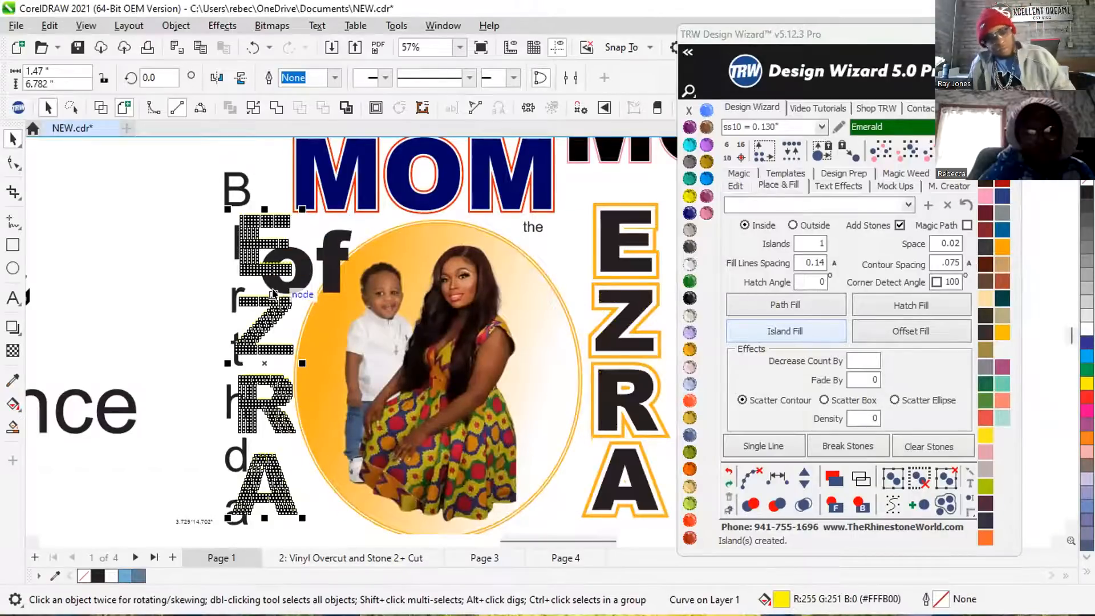
Undo the last move of the EZRA stone fill and break the fill apart into individual stones.
key("ctrl+z")
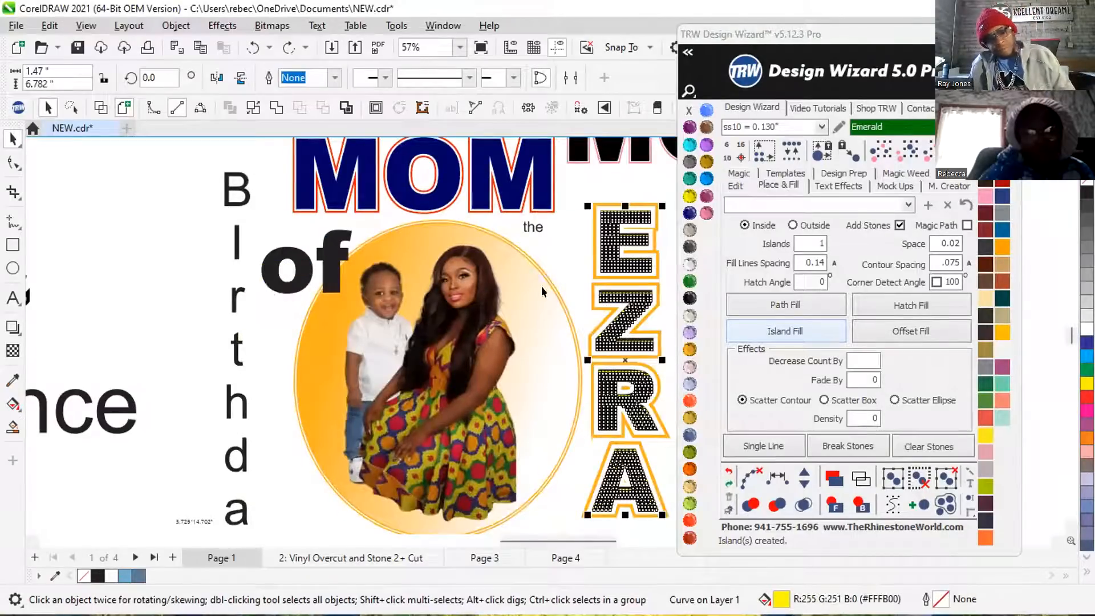
right_click(635, 299)
left_click(597, 180)
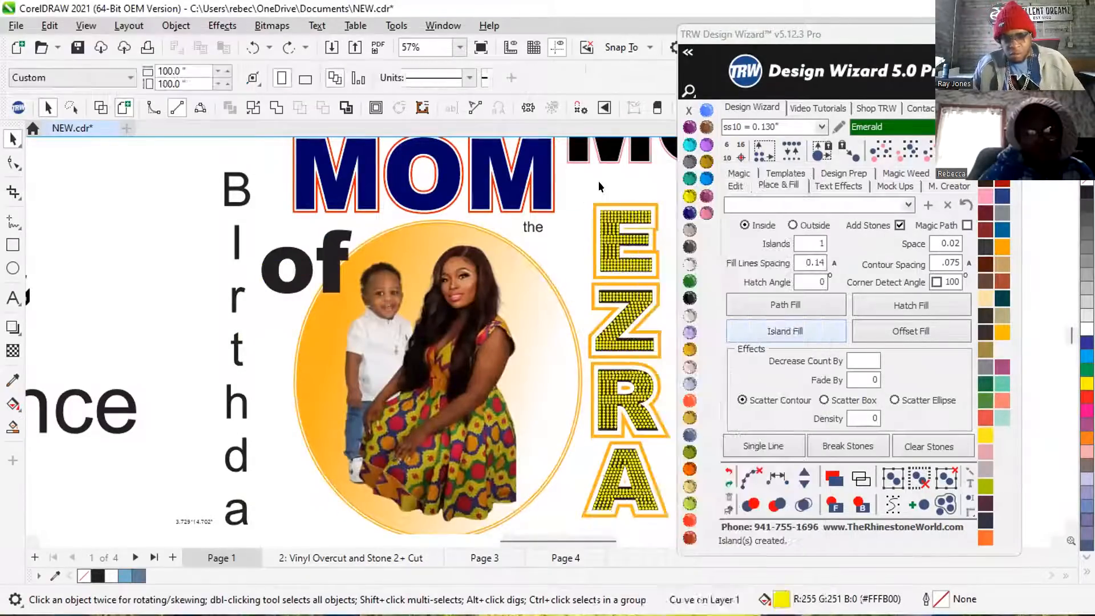
scroll(630, 213, "up", 1)
right_click(630, 218)
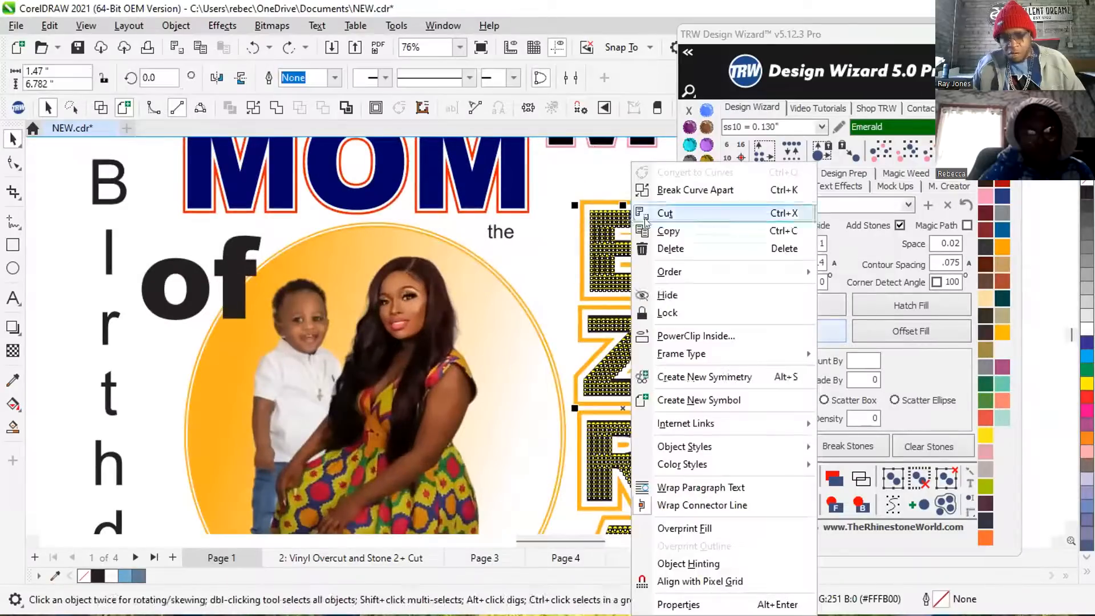
left_click(653, 186)
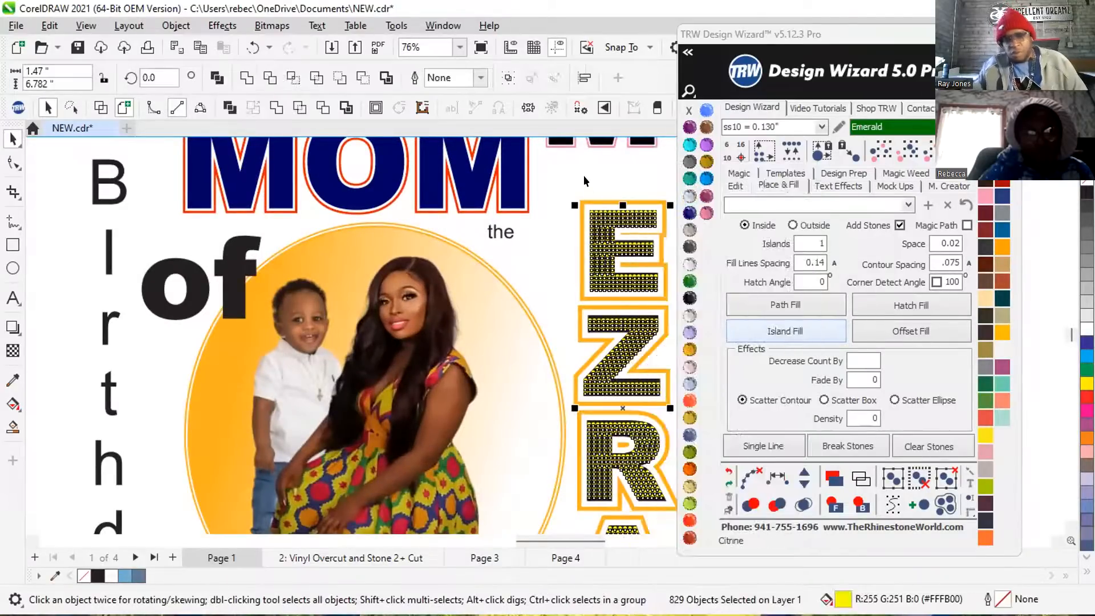
left_click(596, 166)
Place a single stone from the EZRA fill at the foot of the second letter of the vertical Birthday lettering to compare widths.
left_click(592, 226)
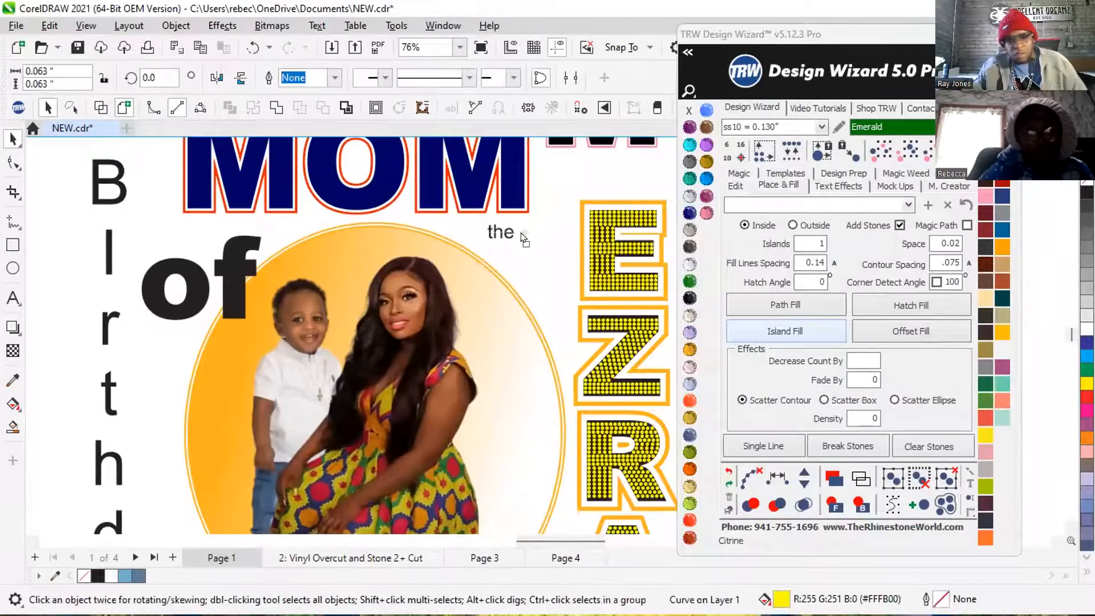
left_click_drag(97, 257, 98, 251)
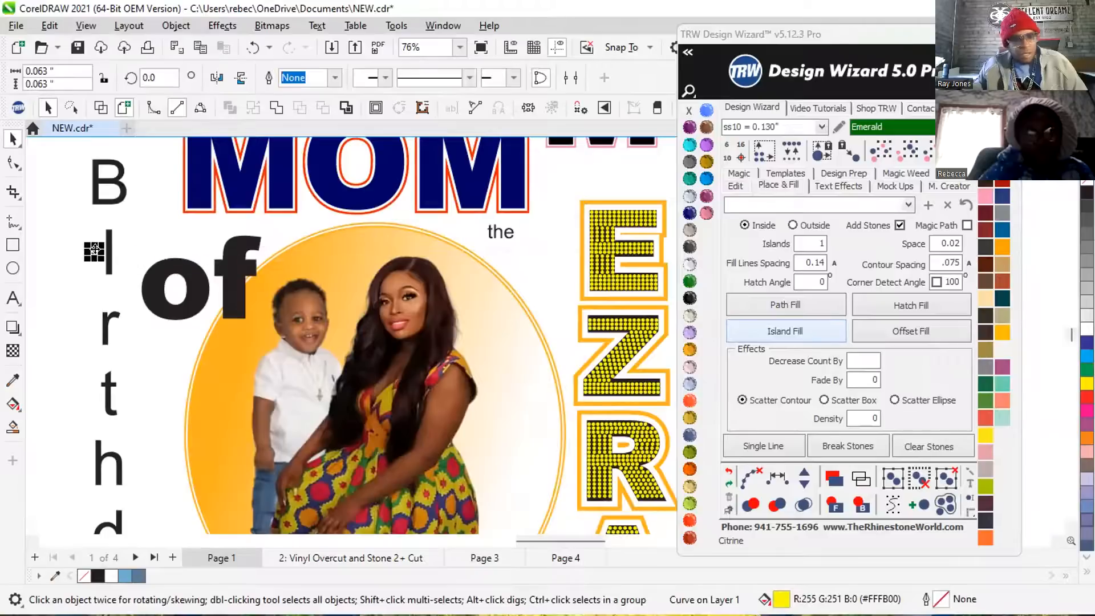
scroll(98, 251, "up", 3)
scroll(99, 250, "up", 2)
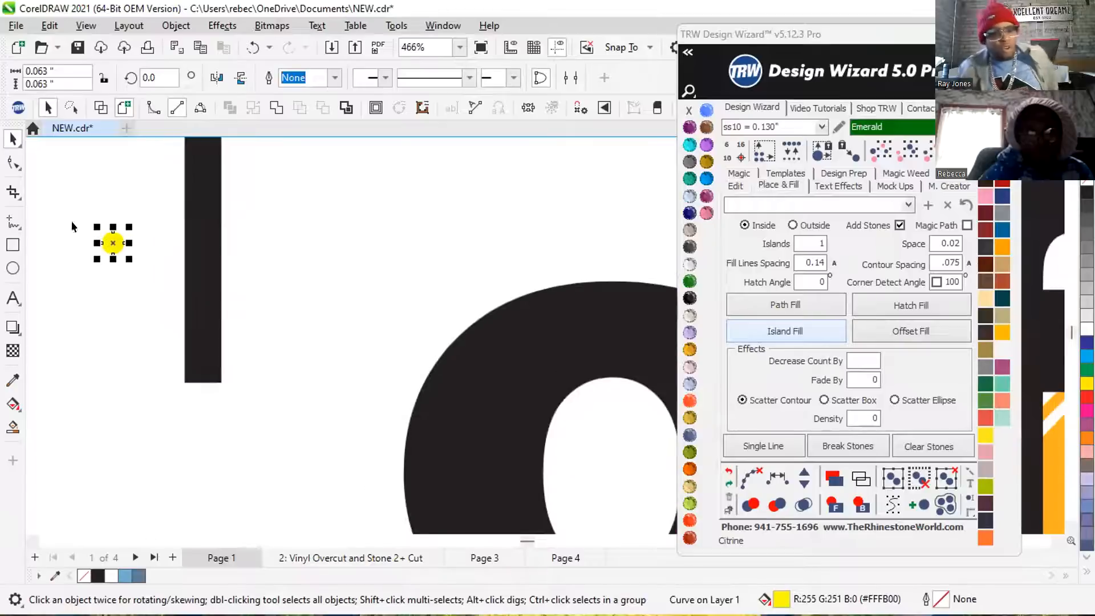
left_click_drag(98, 242, 196, 386)
scroll(185, 347, "up", 2)
scroll(184, 344, "up", 1)
scroll(196, 386, "down", 1)
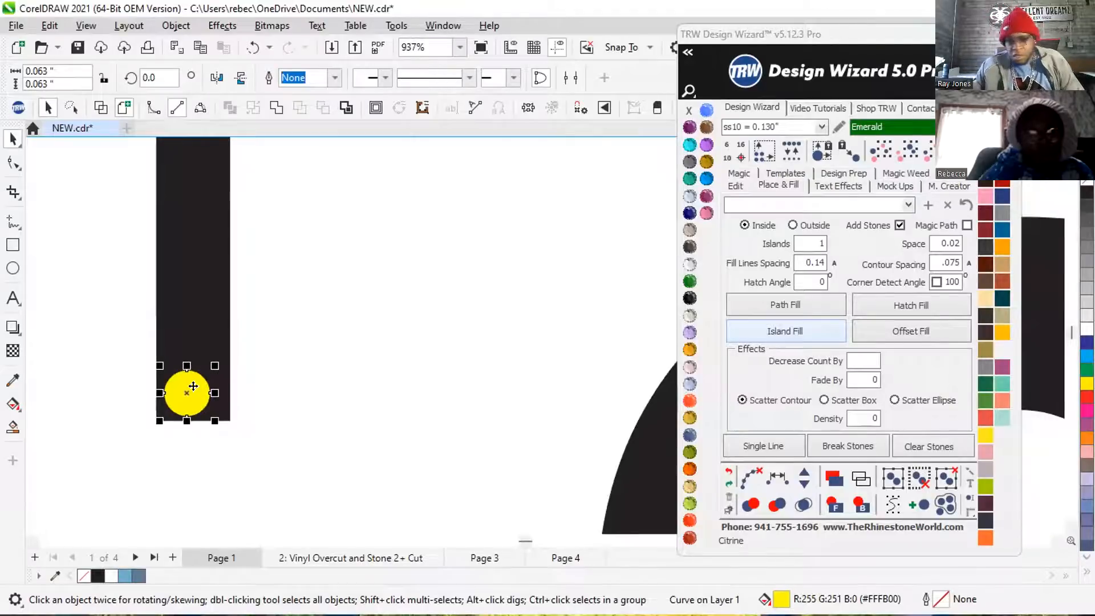
scroll(193, 386, "down", 3)
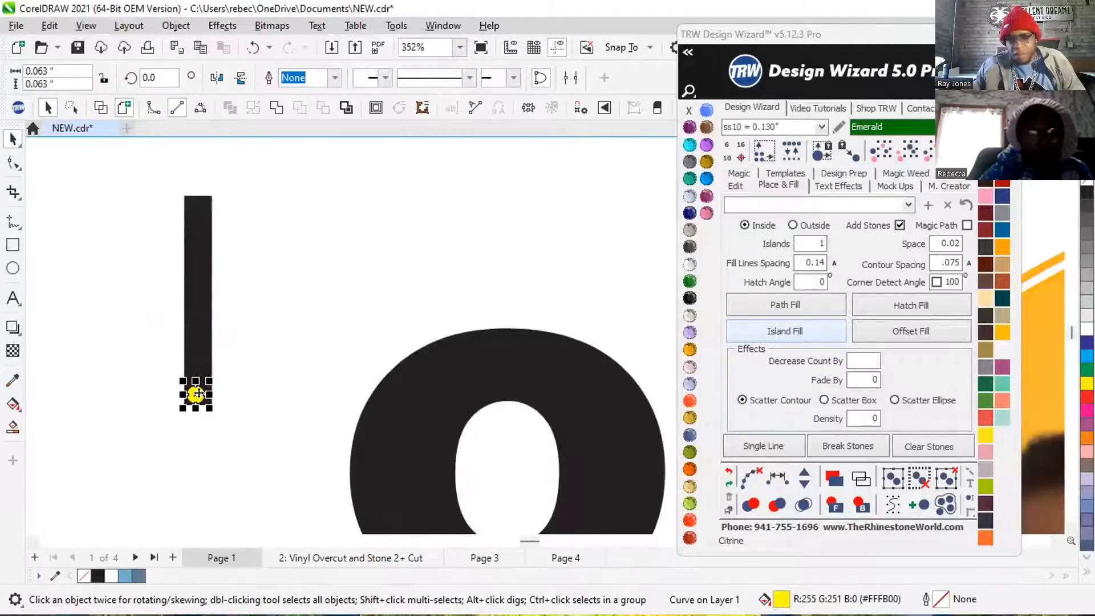
scroll(197, 394, "down", 3)
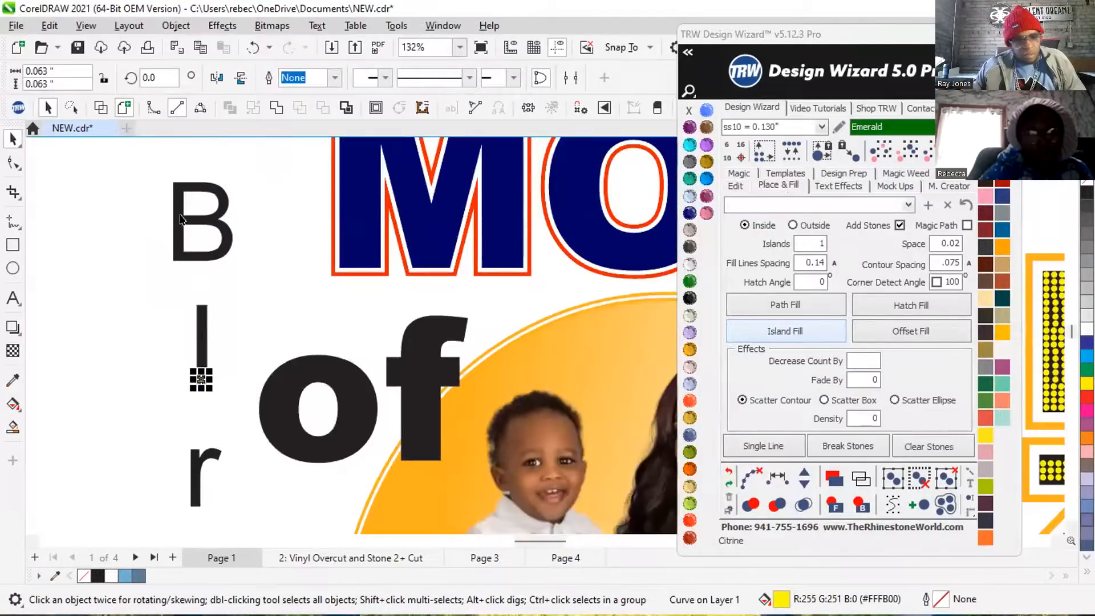
Delete the single test stone from the second letter of the Birthday lettering.
left_click(180, 220)
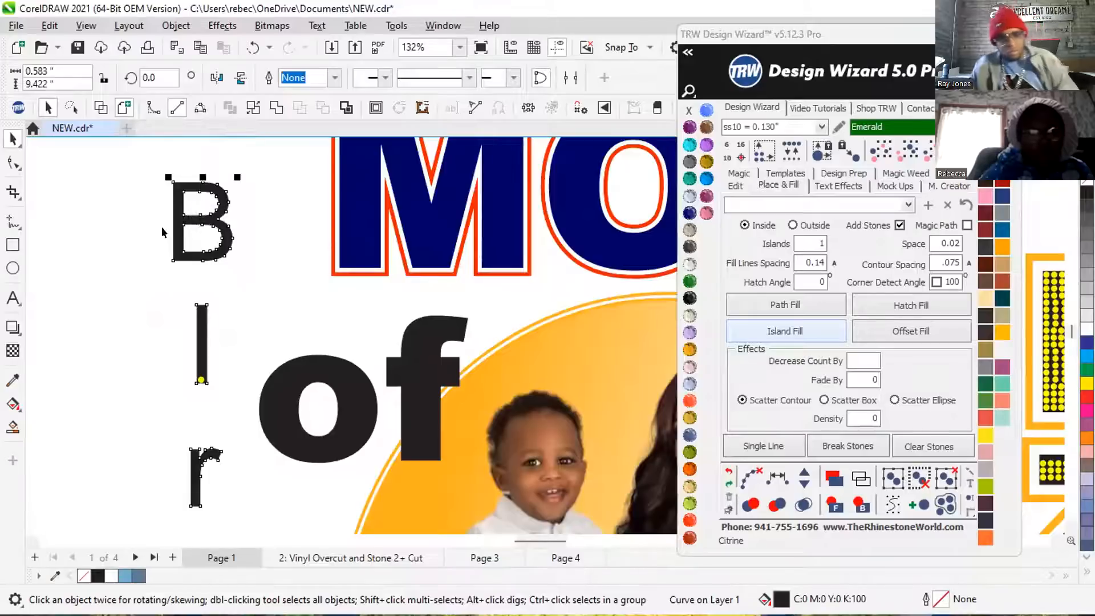
left_click_drag(144, 343, 239, 416)
key("Delete")
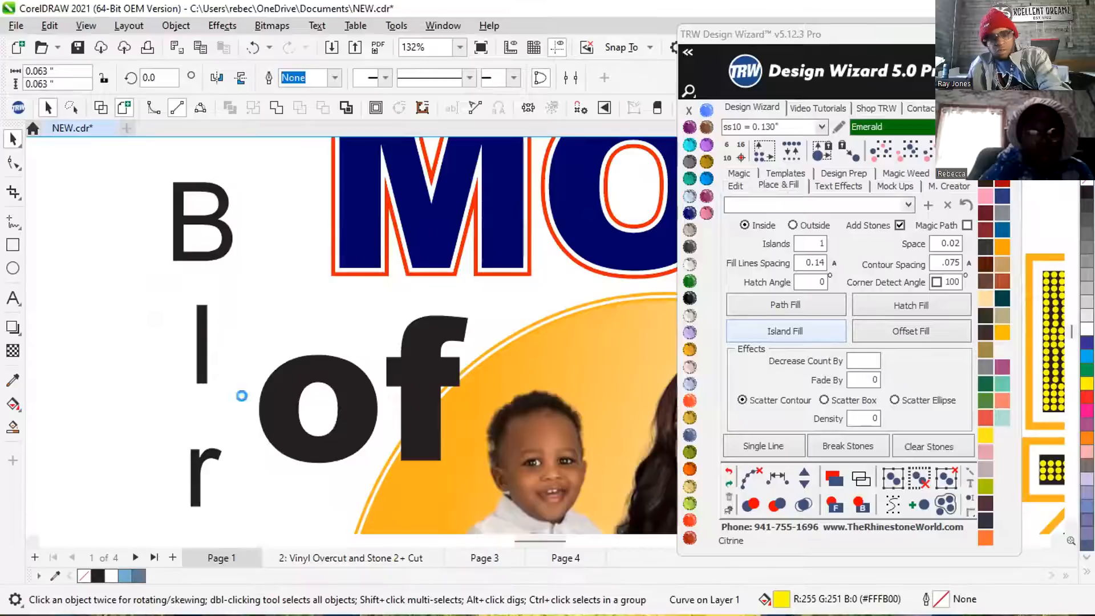
scroll(240, 331, "down", 2)
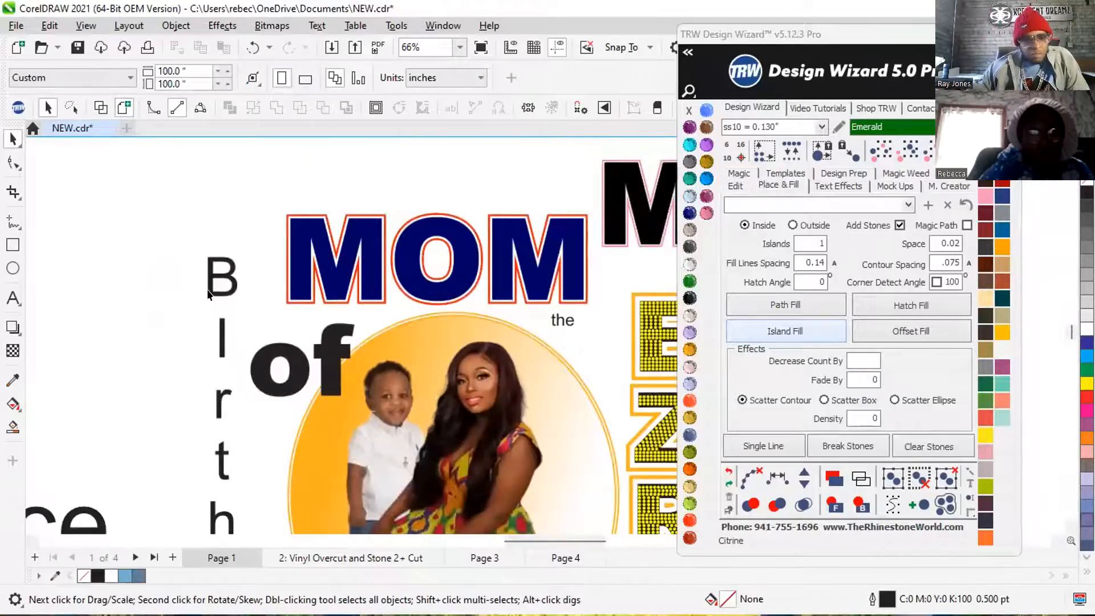
left_click(208, 278)
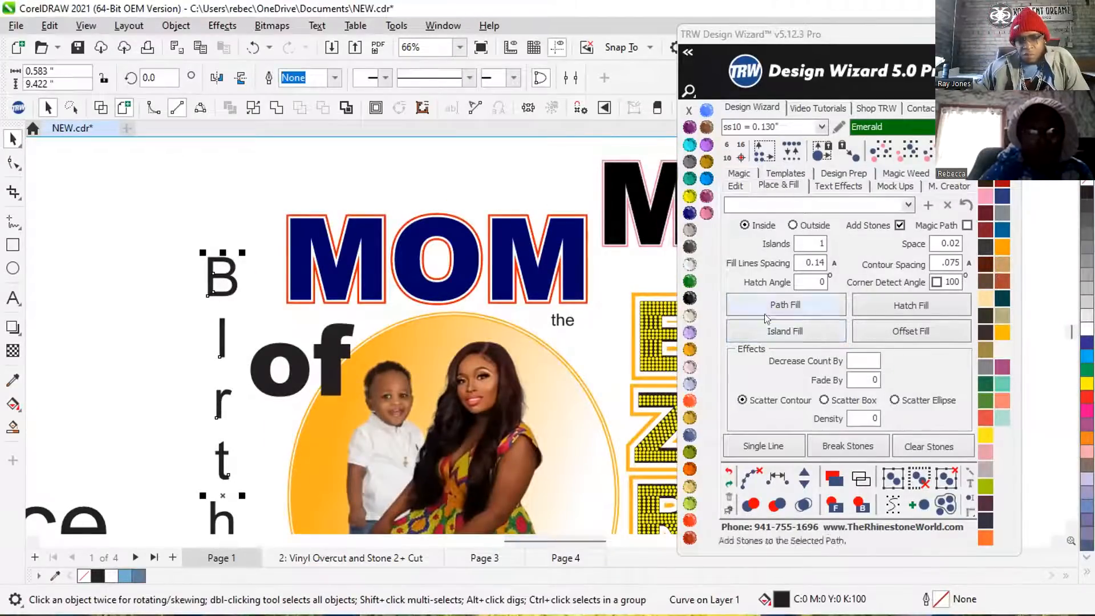
scroll(122, 233, "down", 1)
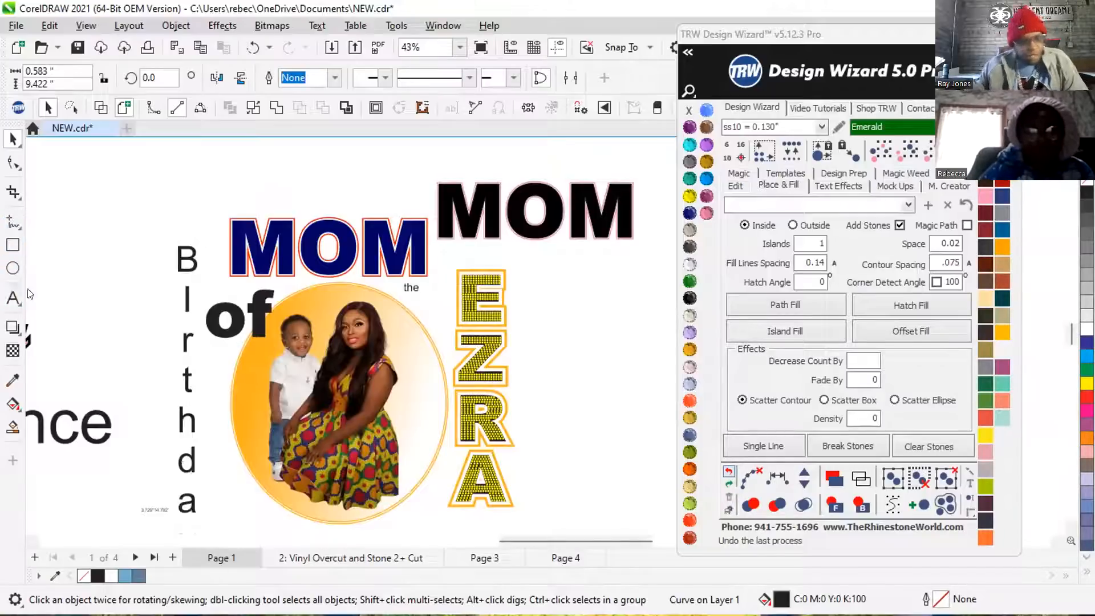
Add the text BIRTHDAY in capitals beside the existing Birthday lettering and change it to vertical text.
left_click(12, 298)
left_click(110, 234)
type("Bi")
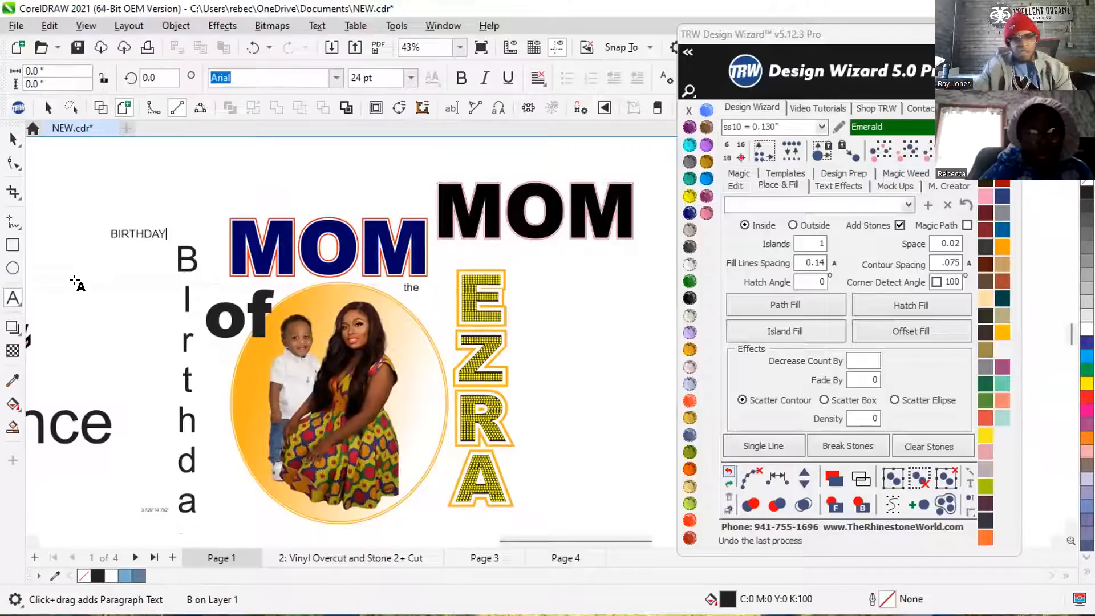
left_click(688, 52)
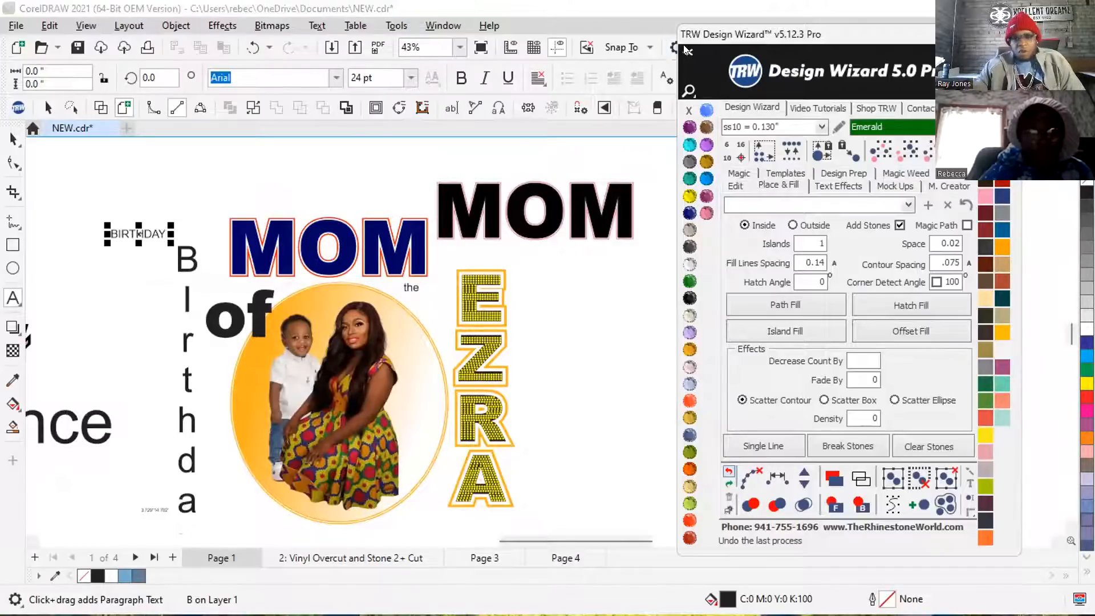
left_click(568, 64)
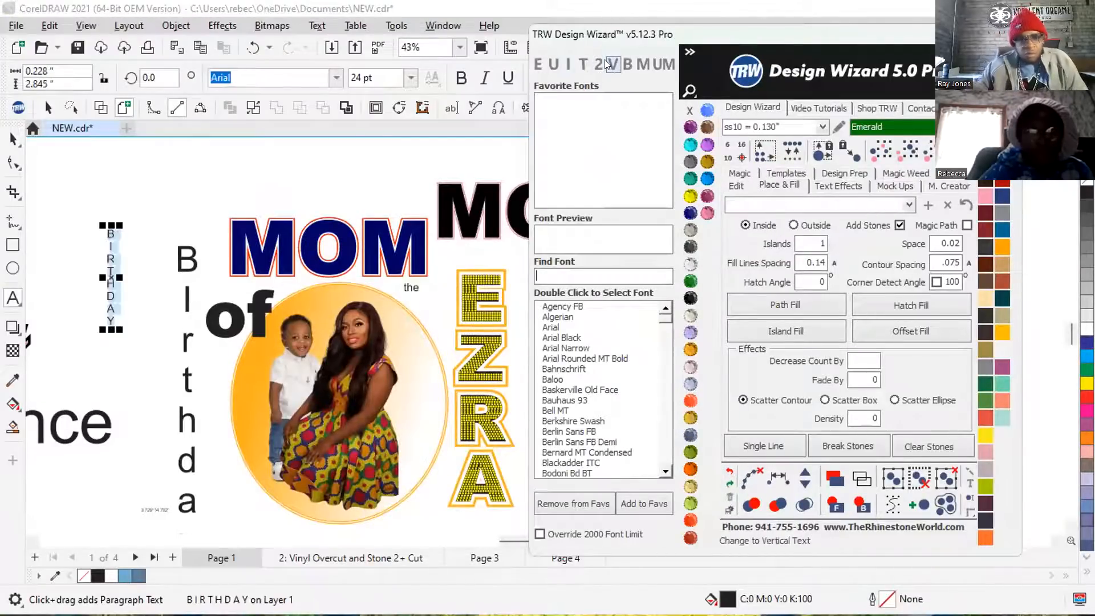
Enlarge the vertical BIRTHDAY text to about 0.741 × 9.262 inches and place it directly beside the Birthday lettering.
left_click(13, 139)
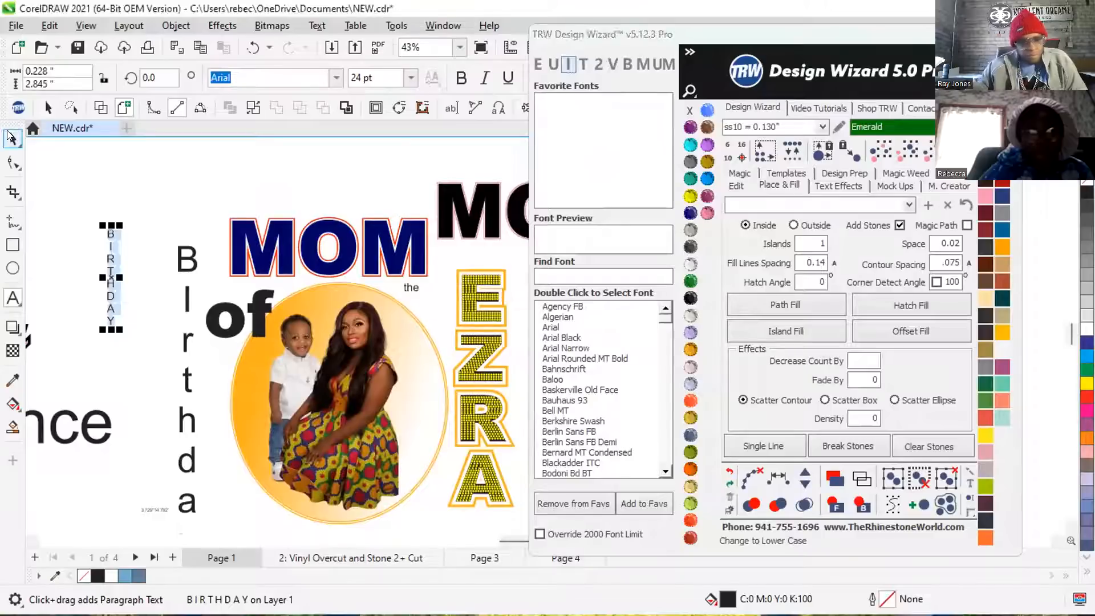
left_click_drag(124, 331, 216, 508)
scroll(159, 210, "down", 1)
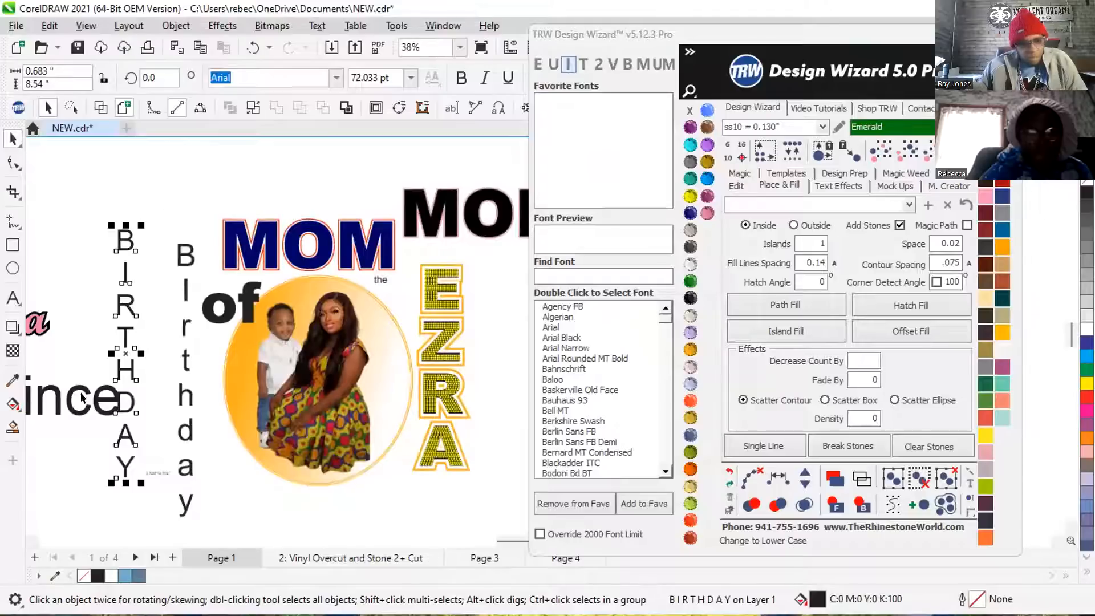
left_click_drag(124, 358, 158, 369)
scroll(133, 367, "down", 1)
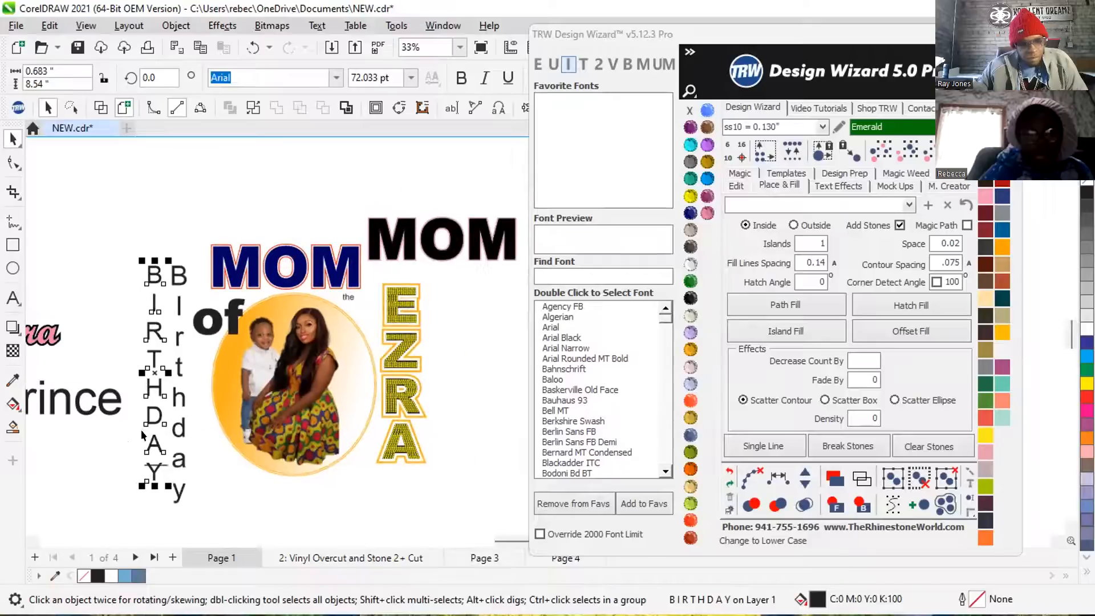
scroll(169, 500, "up", 5)
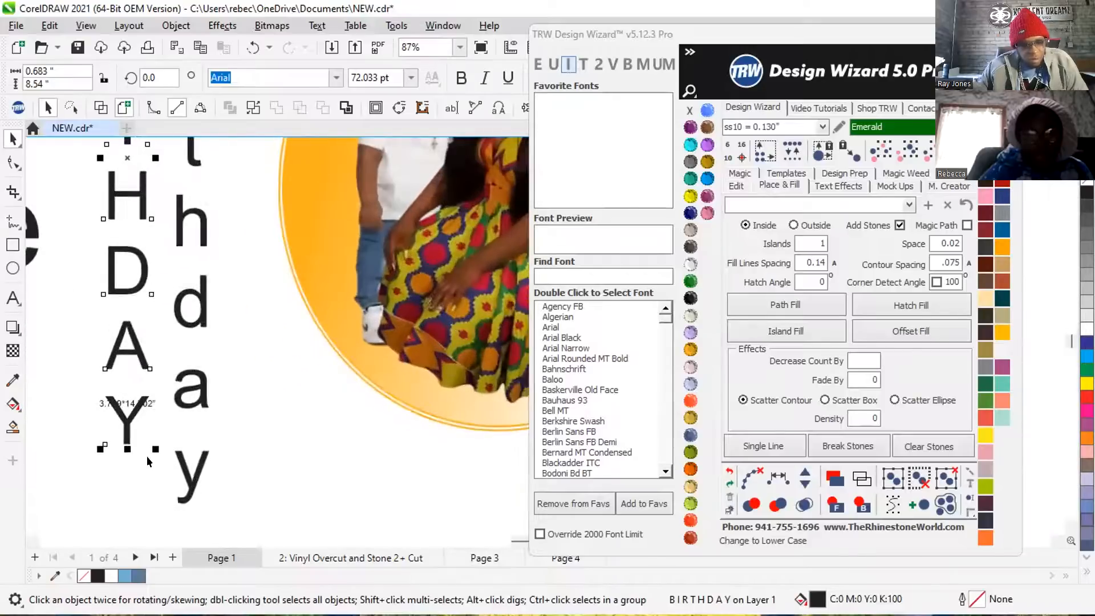
left_click_drag(151, 445, 189, 494)
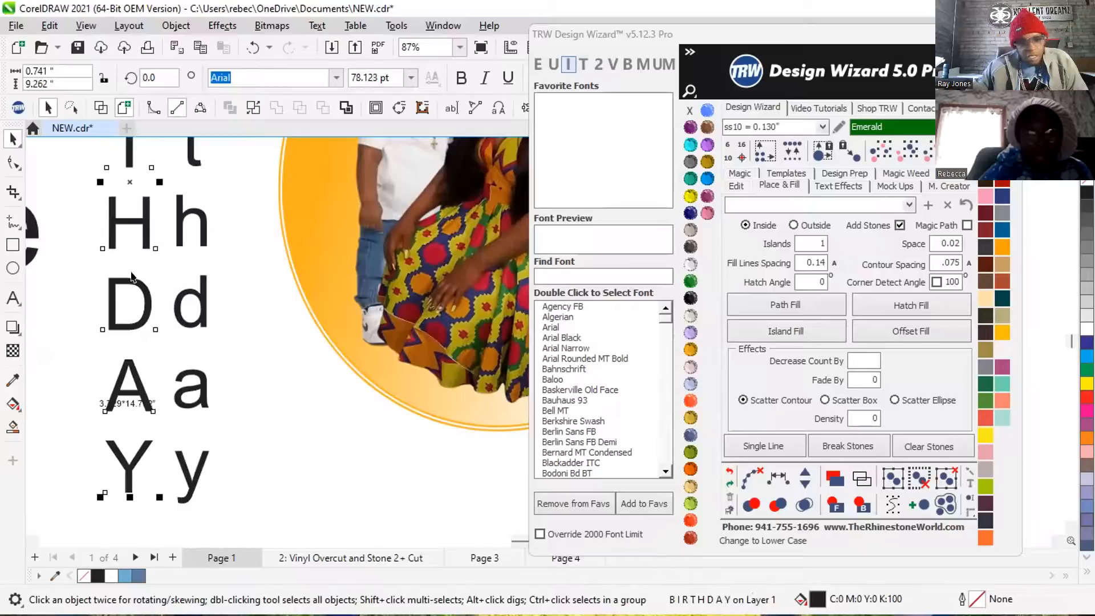
Try an Island Fill on the vertical BIRTHDAY text and report the resulting error to TRW.
left_click(775, 332)
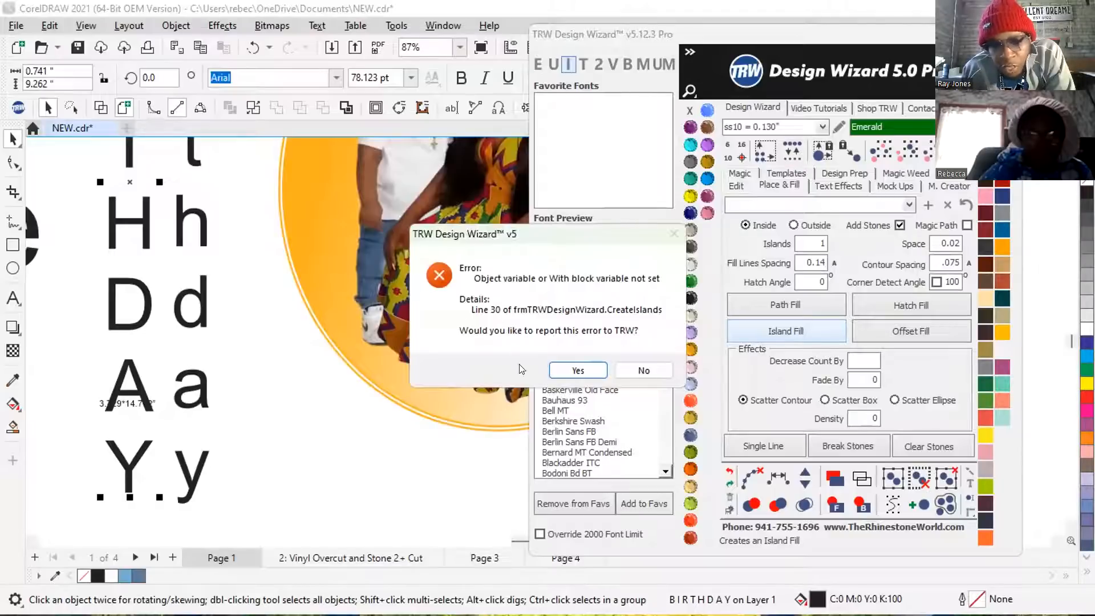
left_click(572, 368)
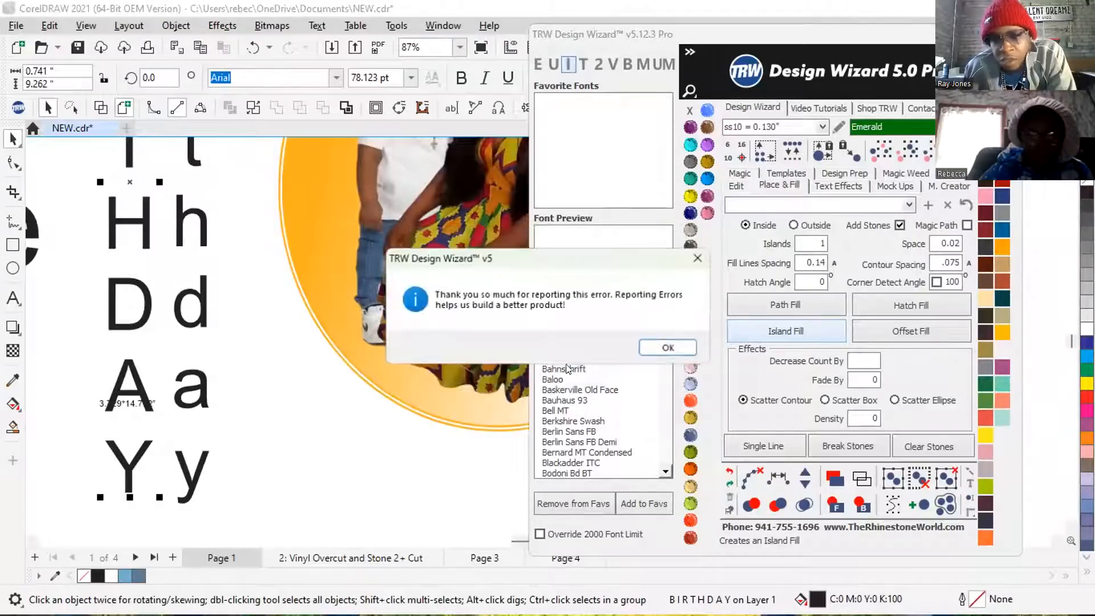
left_click(667, 348)
scroll(117, 279, "up", 1)
scroll(115, 292, "up", 2)
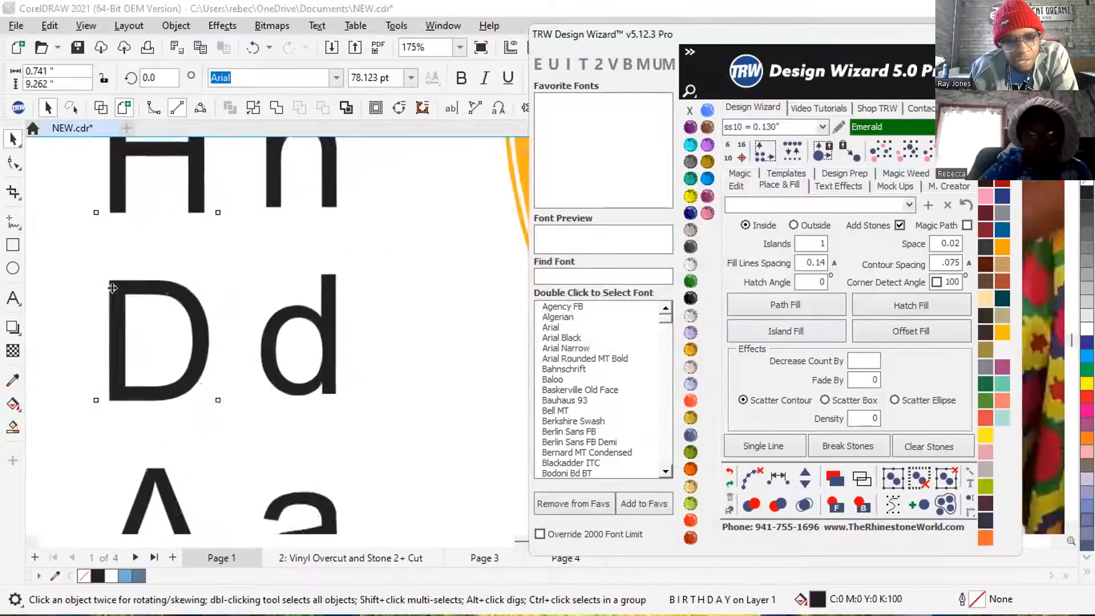
scroll(142, 285, "down", 2)
scroll(152, 295, "down", 5)
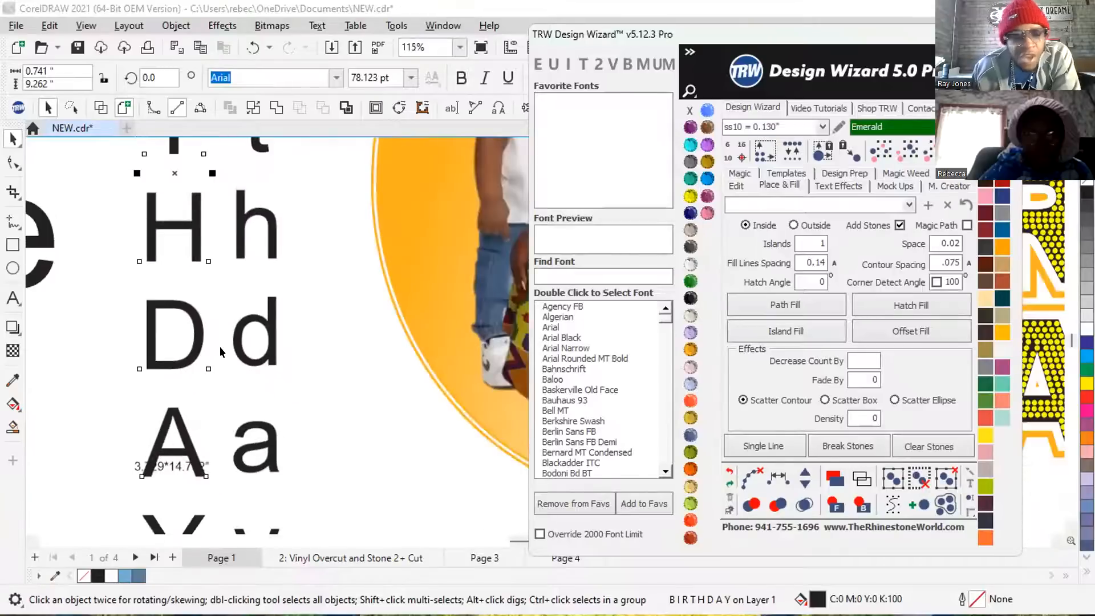
Weld the vertical BIRTHDAY text into a single curve.
scroll(211, 340, "down", 1)
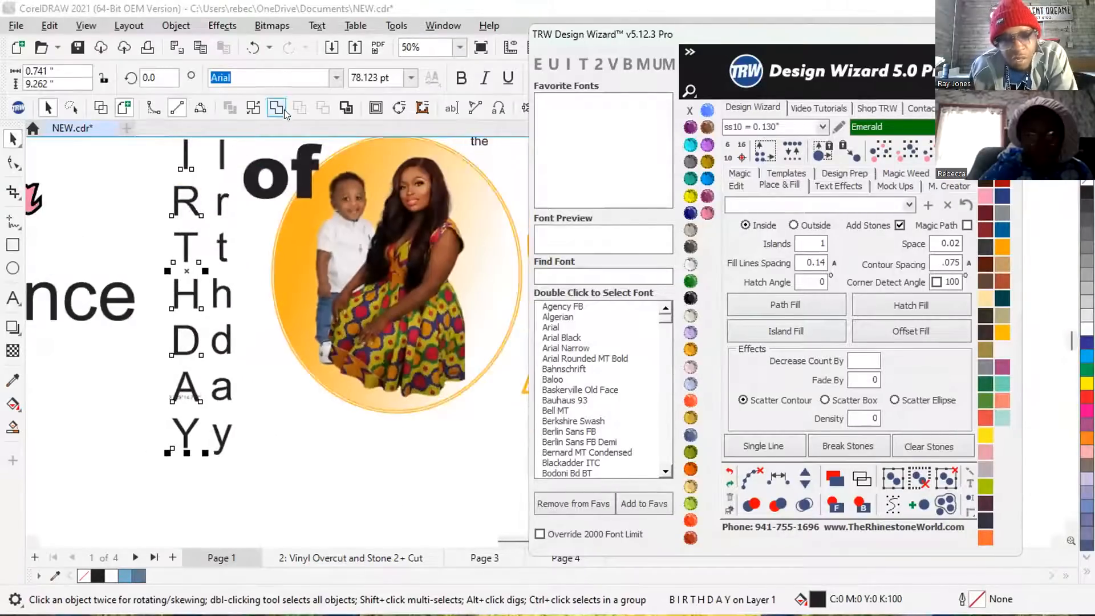
left_click(266, 107)
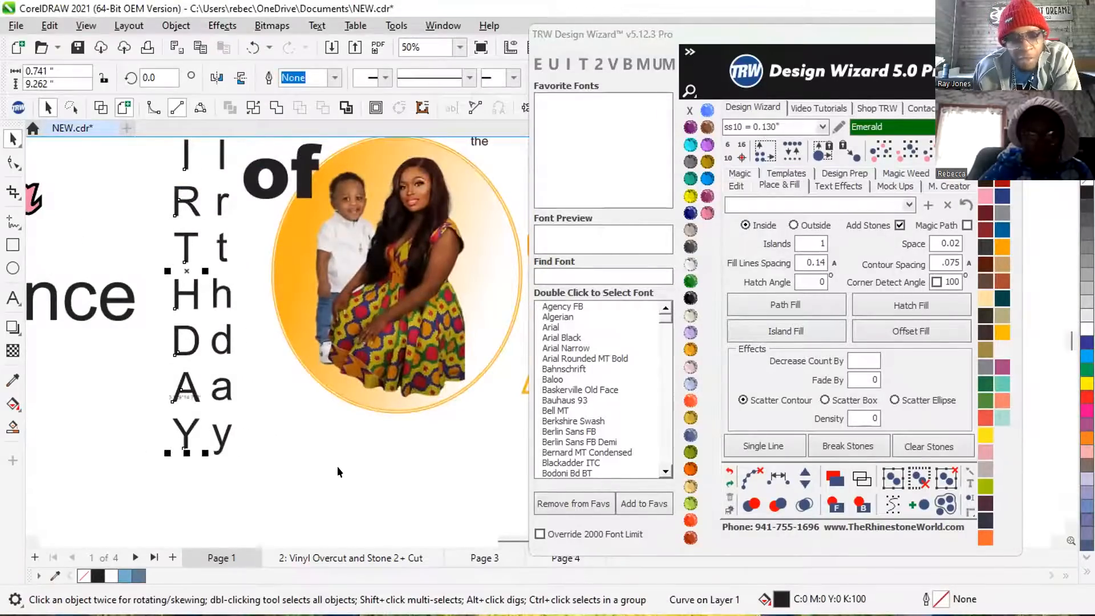
scroll(337, 467, "down", 1)
scroll(183, 197, "up", 2)
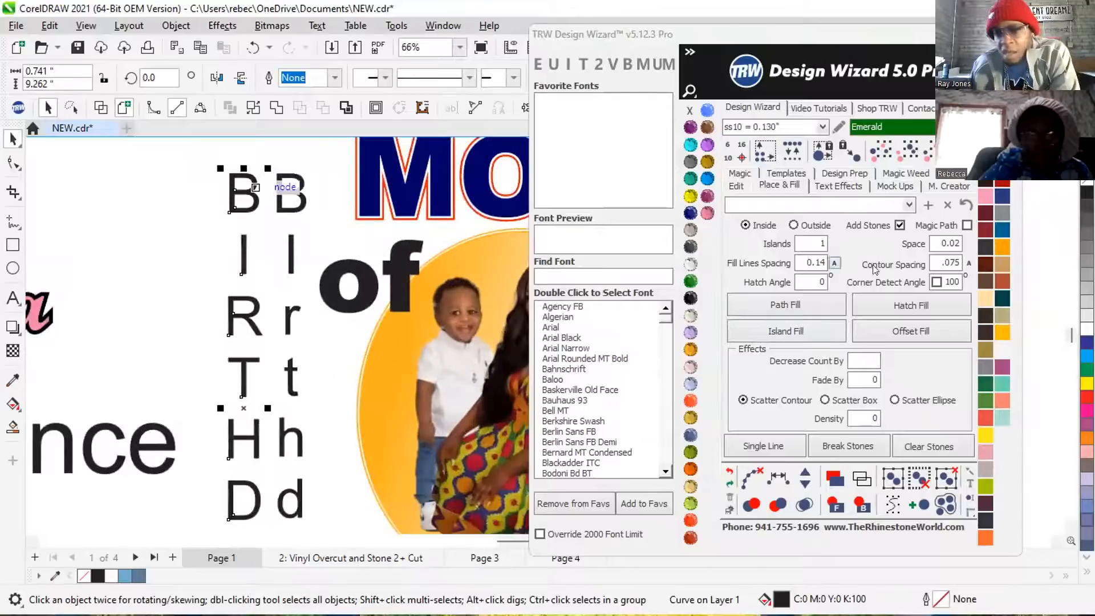
left_click(170, 233)
left_click(246, 308)
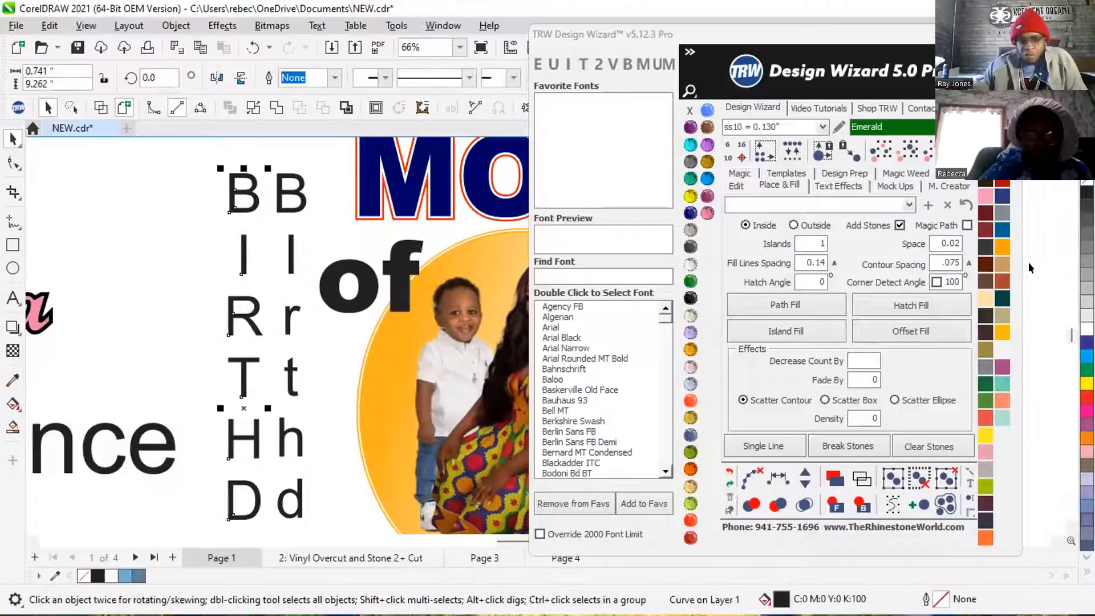
Set the fill options for the welded BIRTHDAY lettering to Outside, contour spacing .02 and Add Stones disabled.
left_click(918, 266)
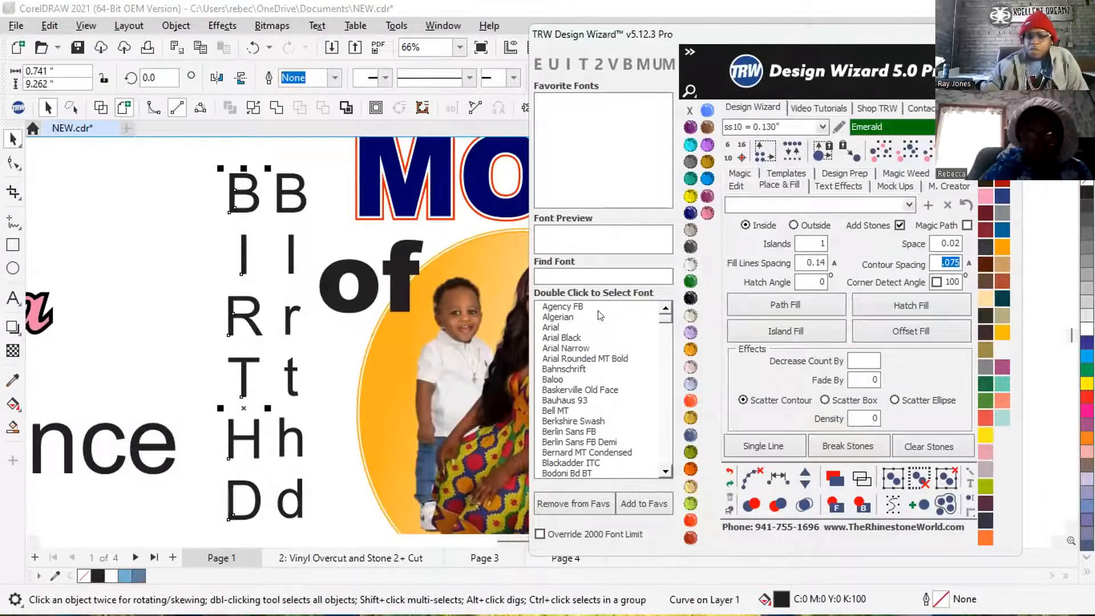
type(".")
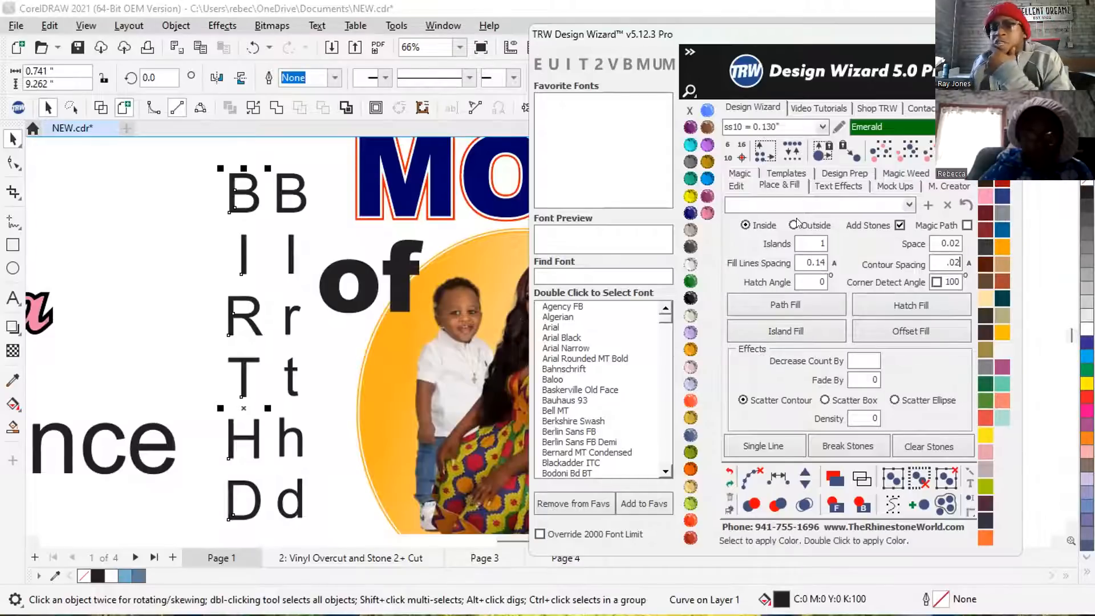
left_click(815, 225)
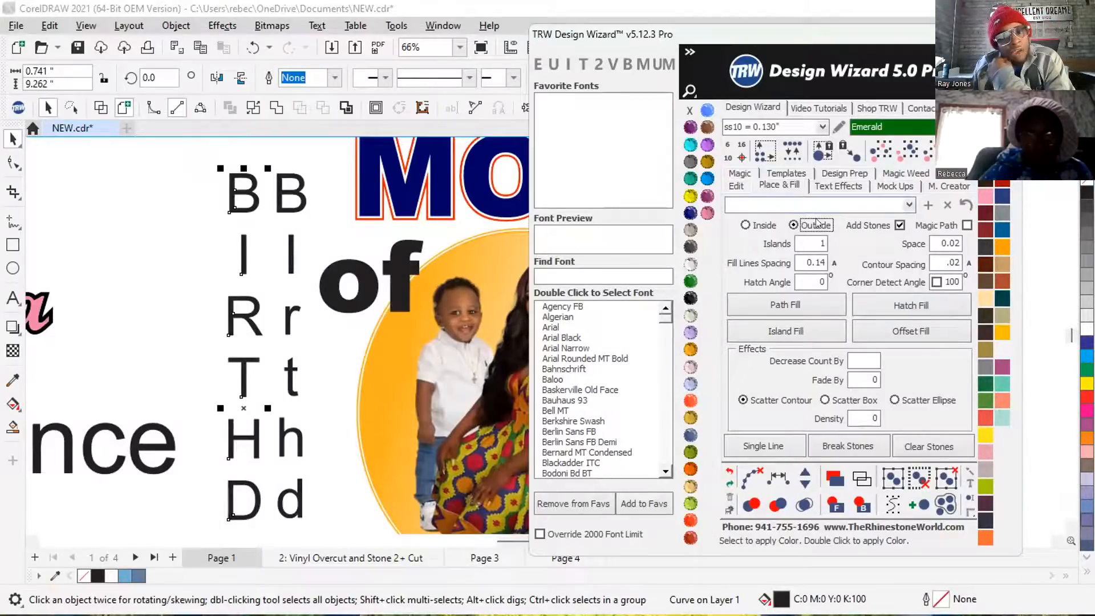
left_click(900, 226)
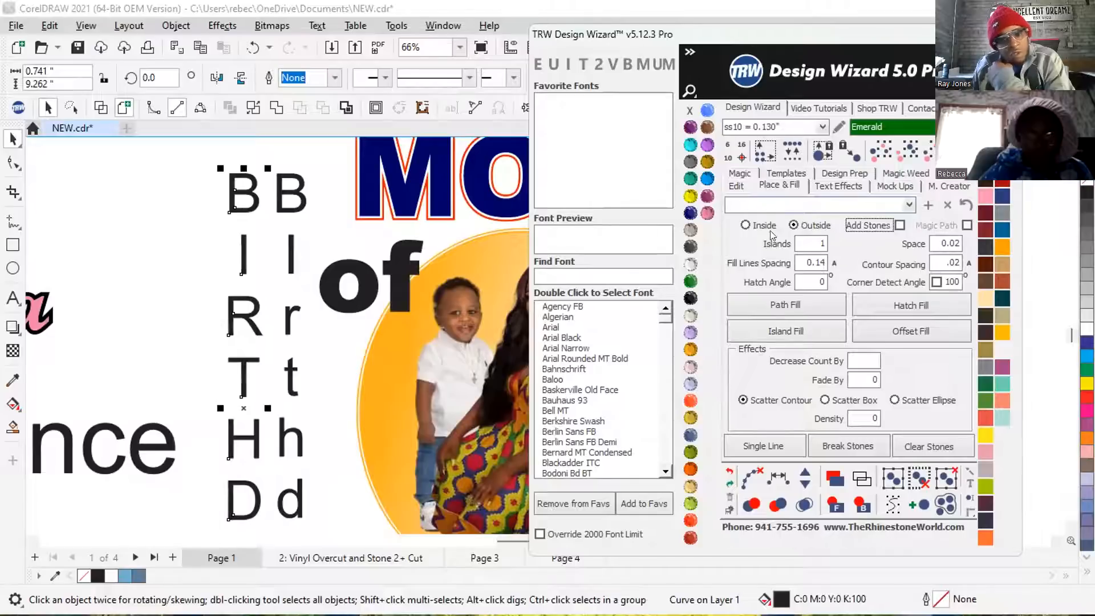
Create an Island Fill outline around the outside of the BIRTHDAY lettering and try to weld it.
left_click(765, 335)
scroll(239, 299, "up", 5)
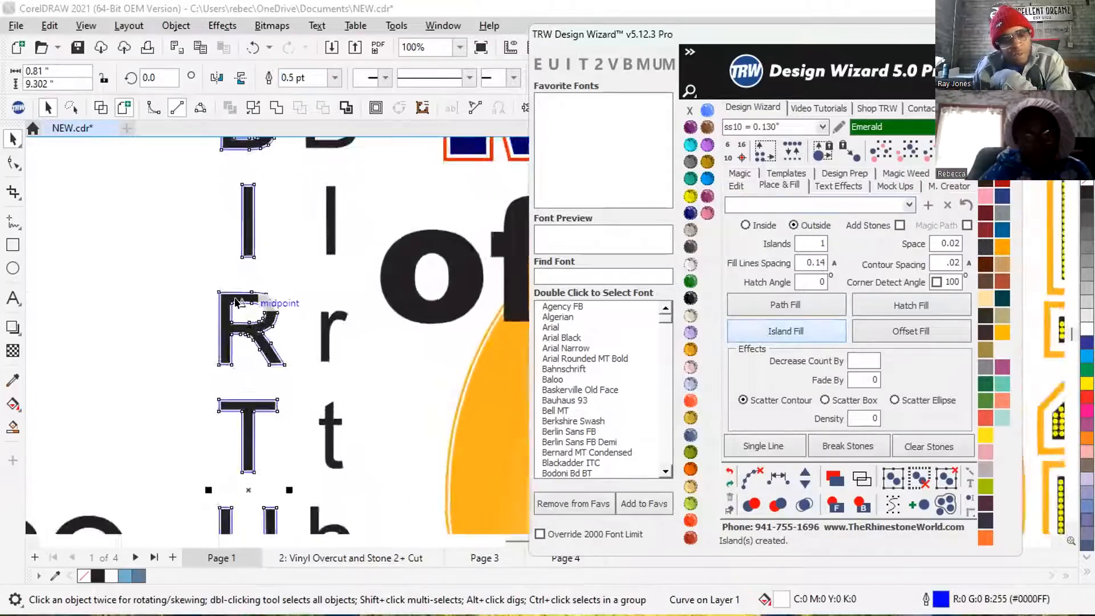
scroll(273, 301, "up", 2)
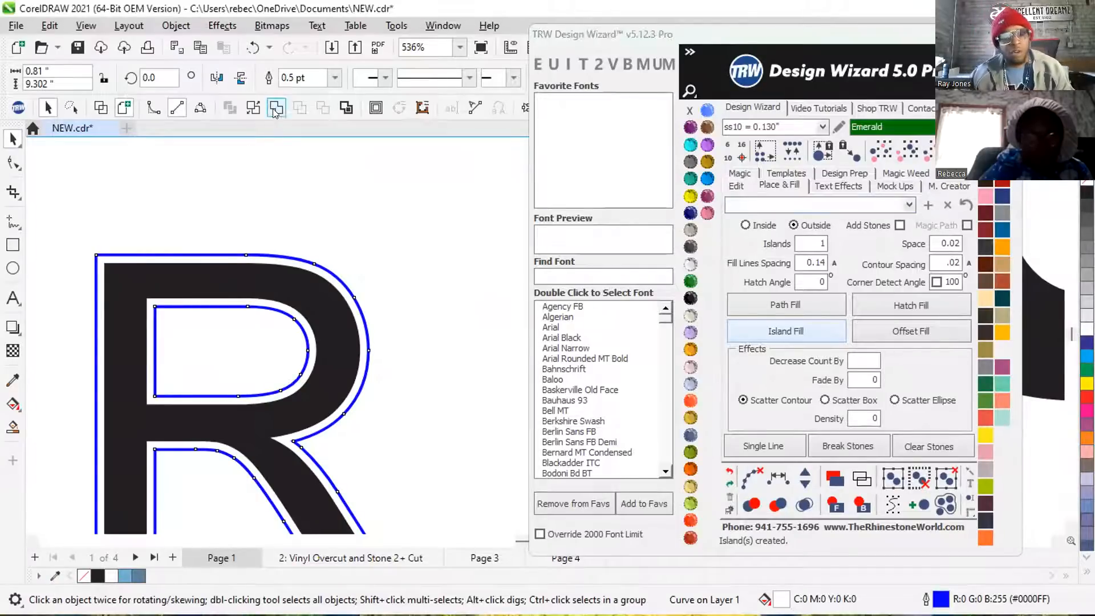
scroll(228, 365, "down", 4)
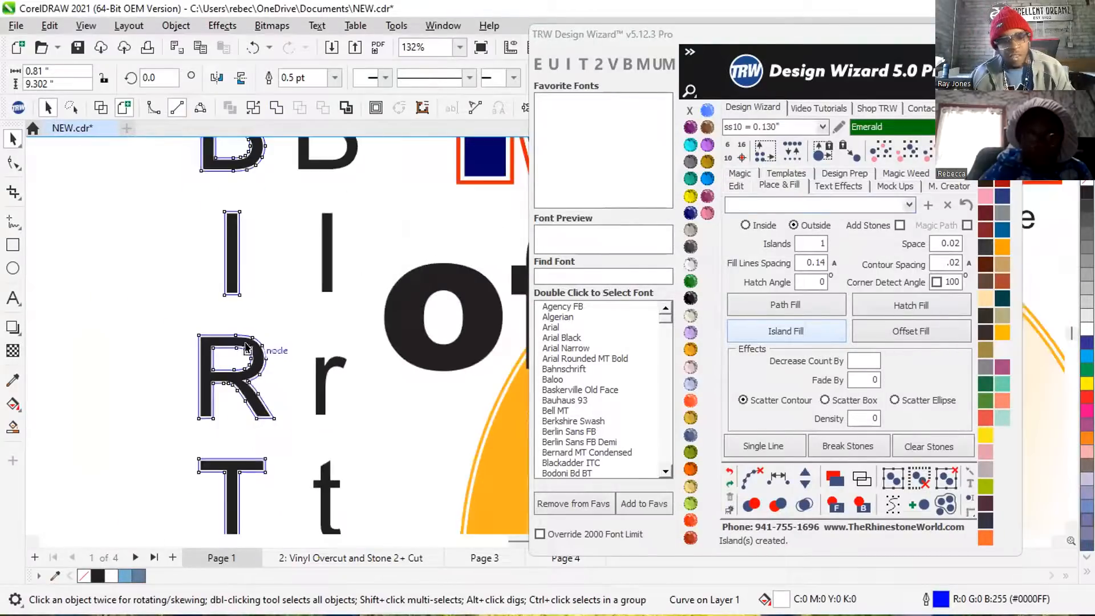
left_click(276, 107)
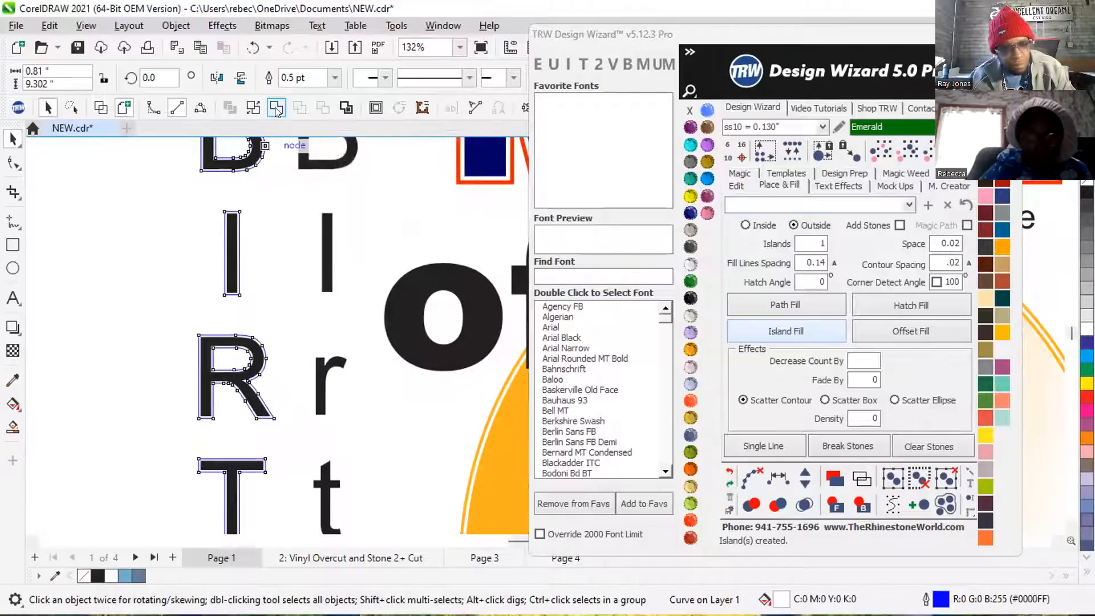
scroll(231, 365, "down", 3)
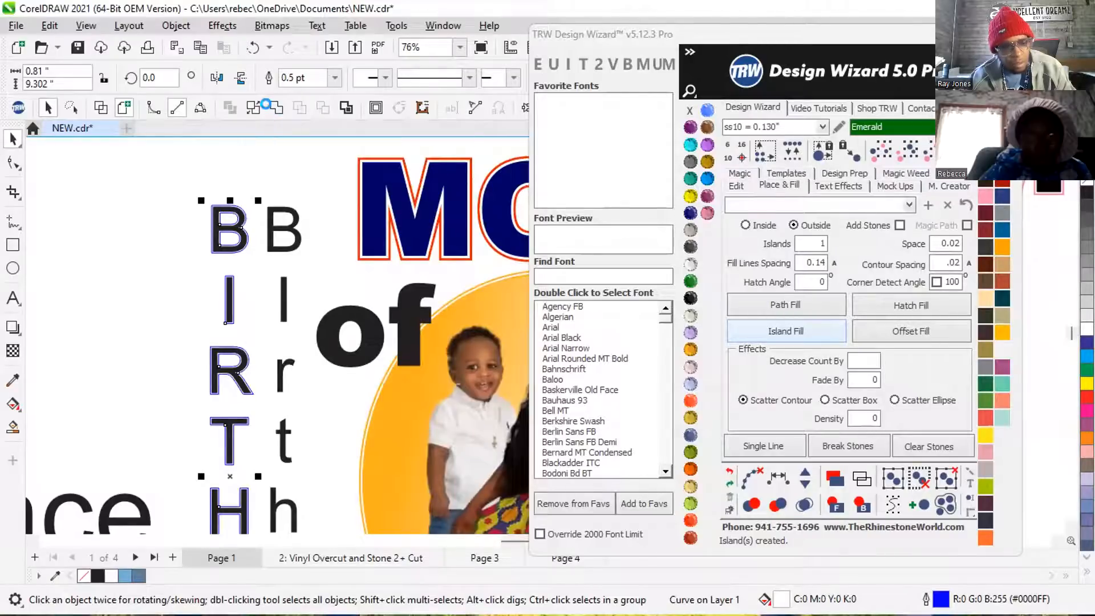
Weld the island outline and the BIRTHDAY letters together into a single thicker curve.
left_click(182, 170)
scroll(211, 204, "up", 5)
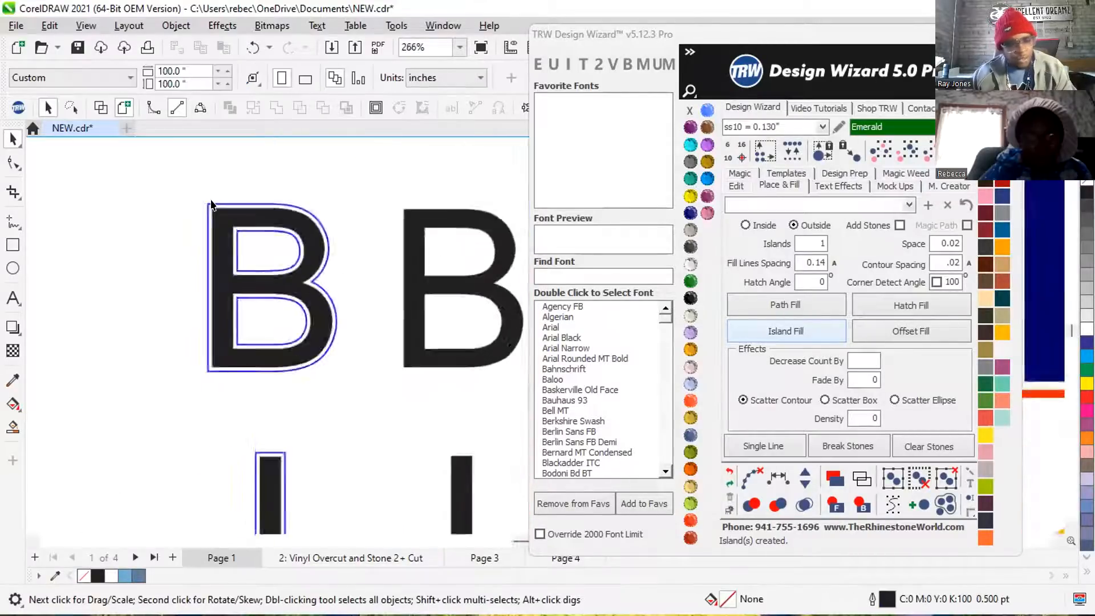
scroll(211, 204, "up", 1)
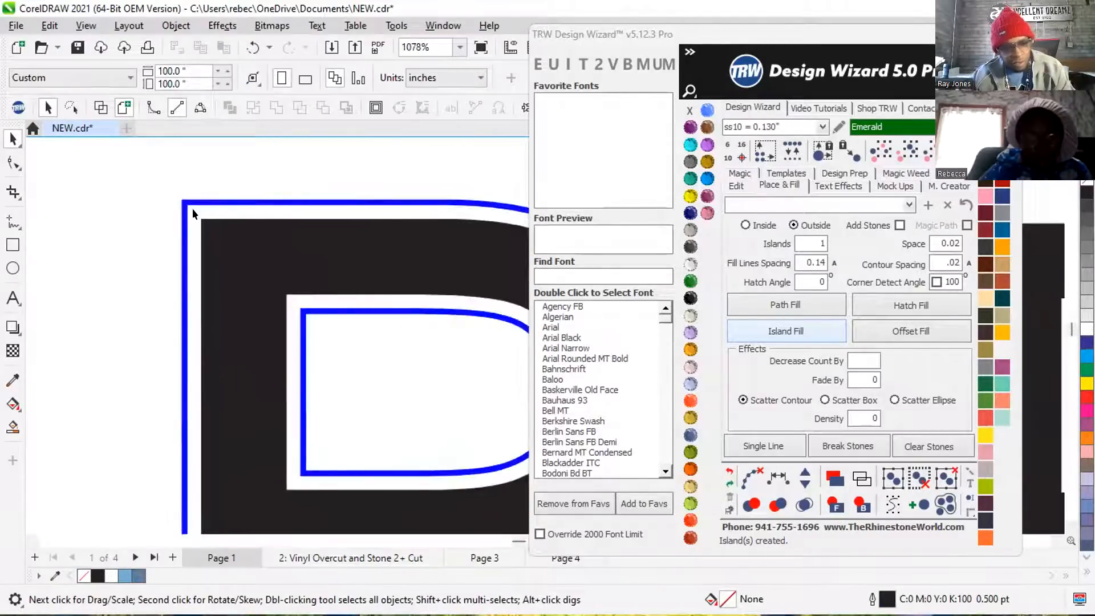
left_click(187, 209)
left_click(228, 281, "shift")
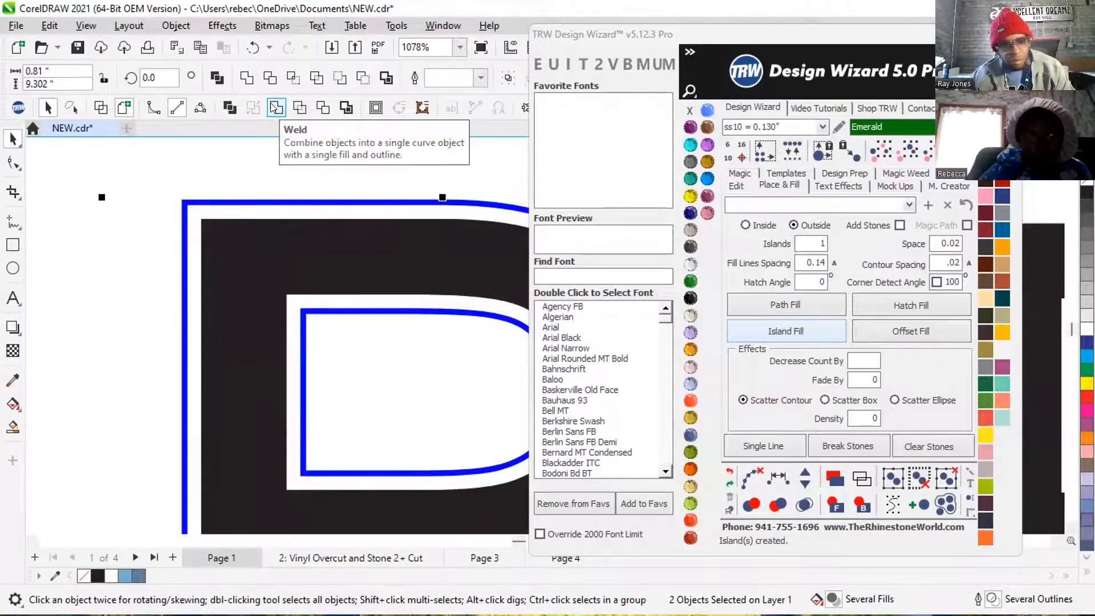
left_click(275, 107)
scroll(258, 210, "down", 8)
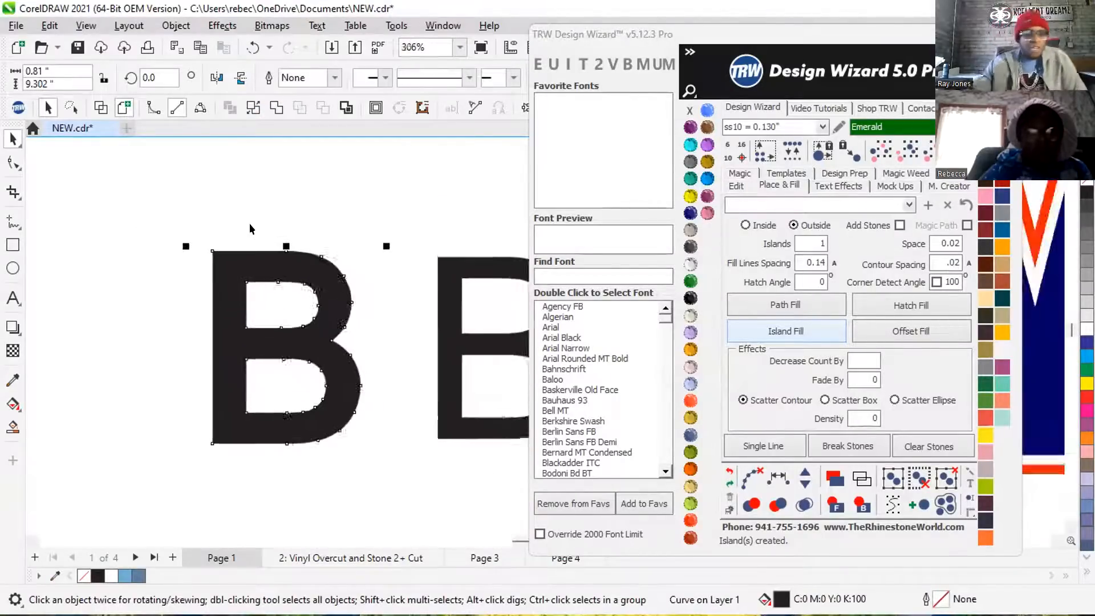
scroll(224, 251, "down", 3)
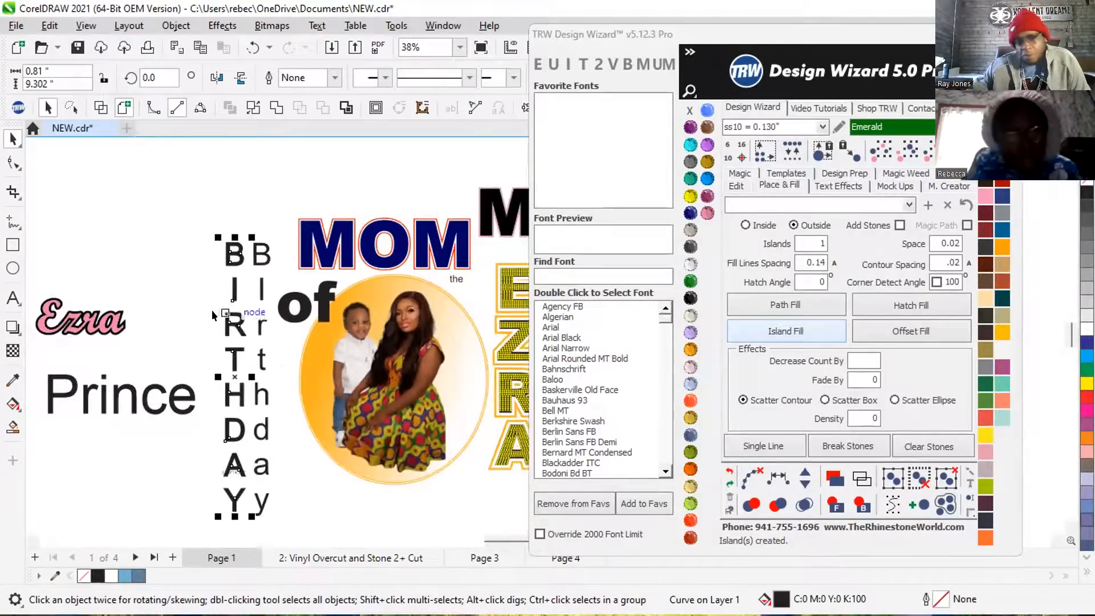
Undo the weld and remove the island outline from the BIRTHDAY lettering.
key("ctrl+z")
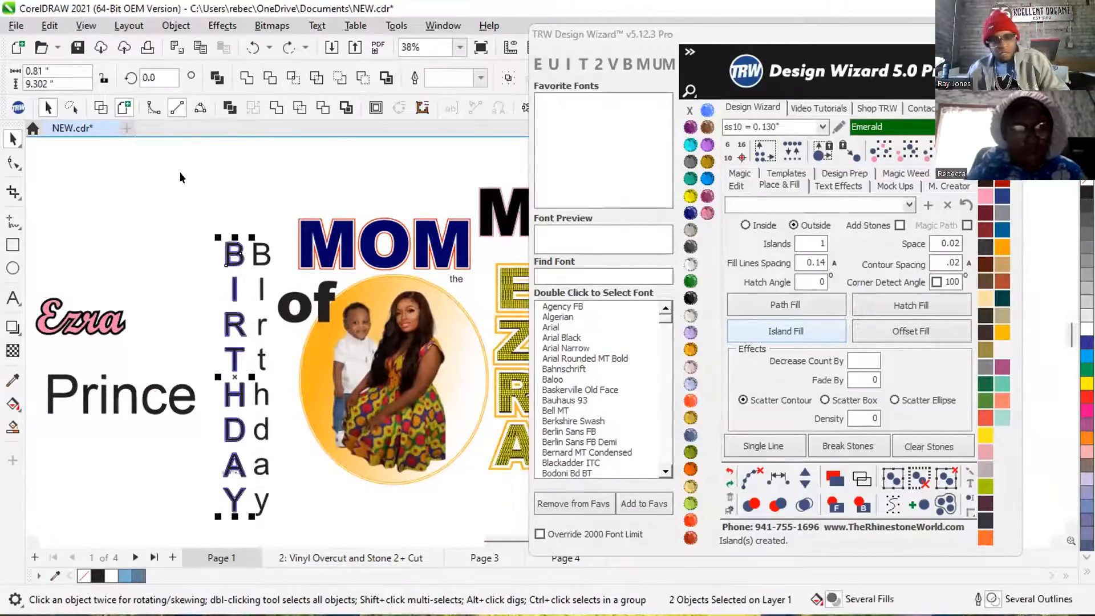
scroll(228, 251, "up", 5)
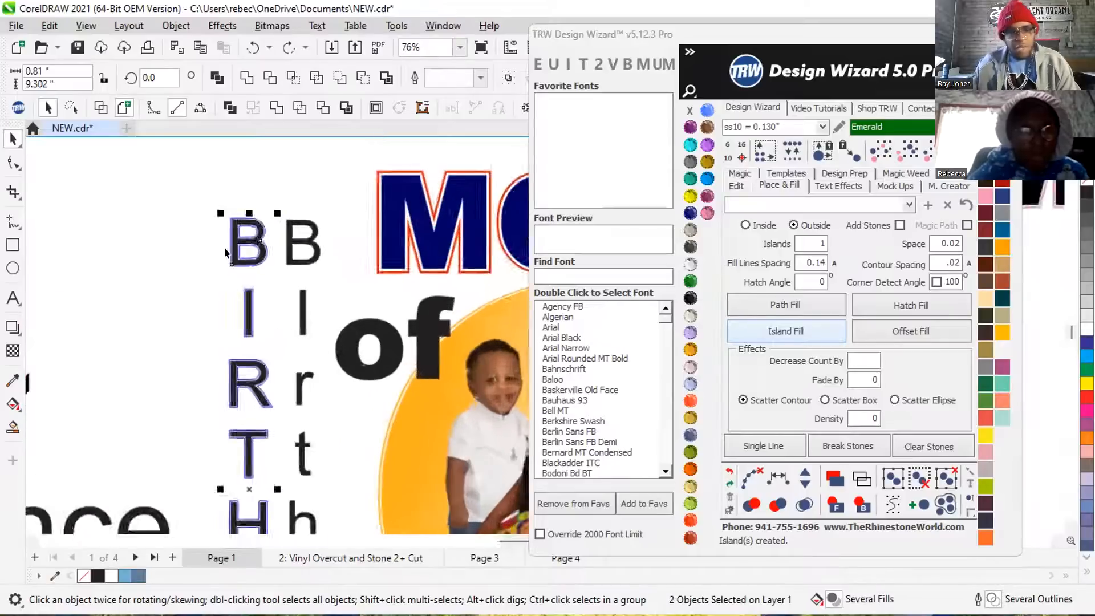
key("ctrl+z")
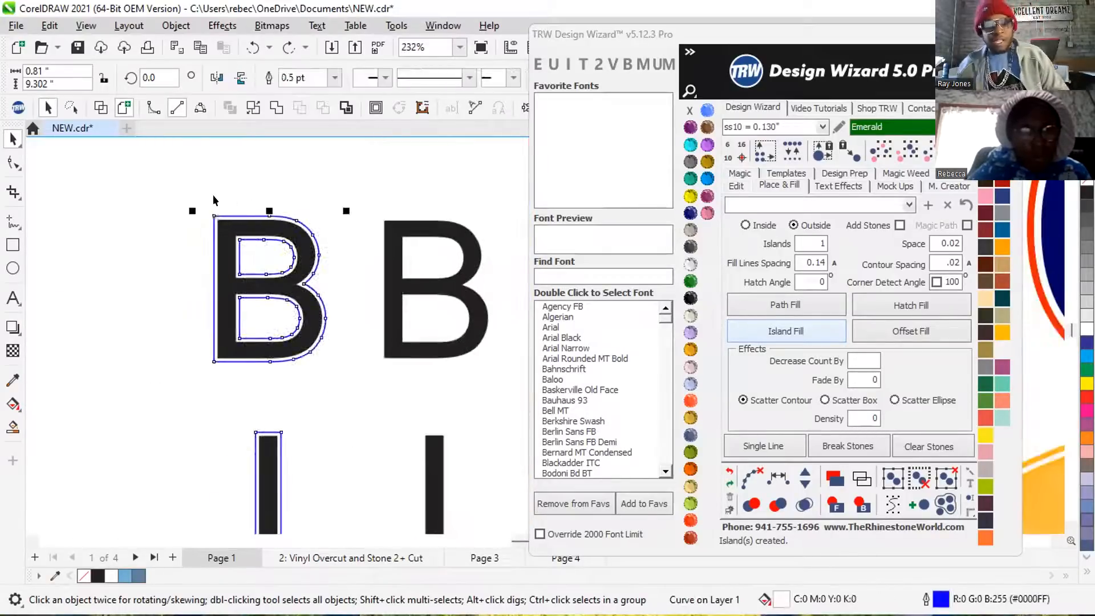
left_click(286, 170)
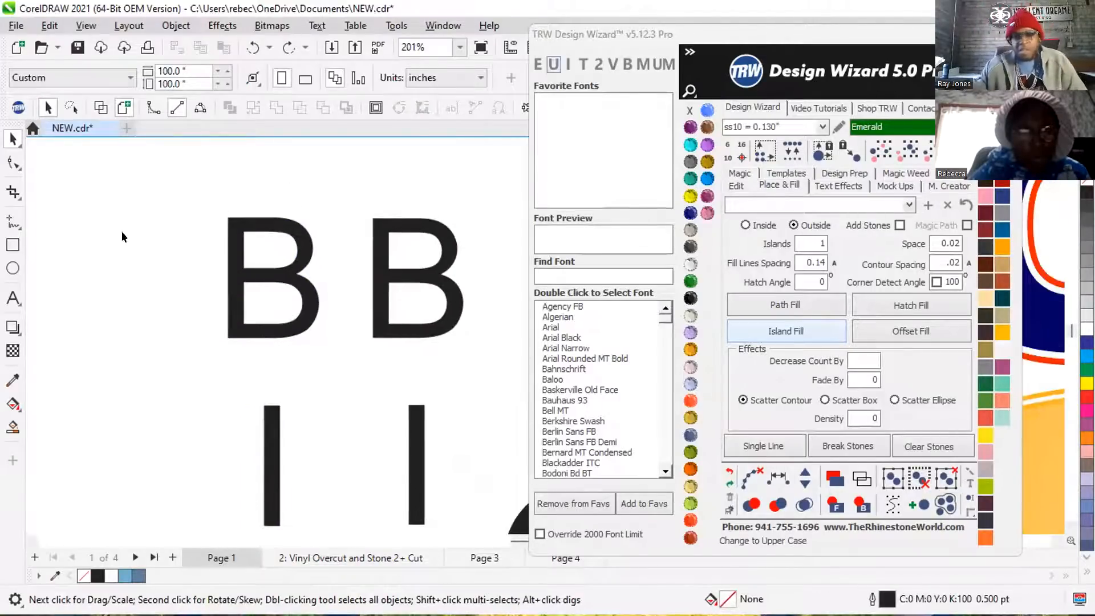
Delete the mixed-case Birthday lettering beside the uppercase BIRTHDAY column.
scroll(183, 272, "down", 3)
scroll(245, 239, "down", 2)
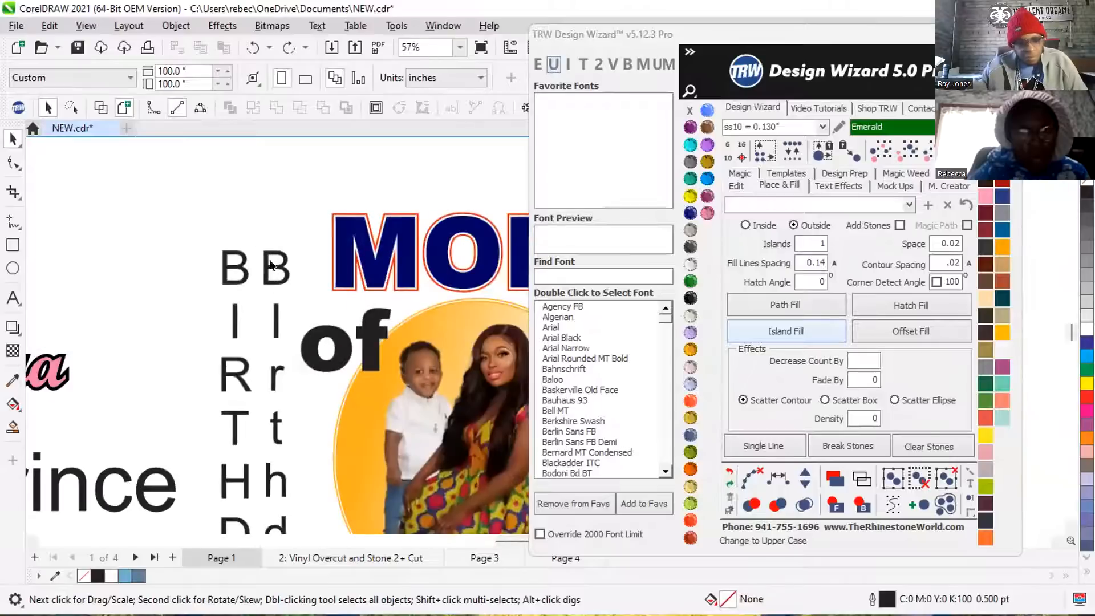
left_click(275, 318)
scroll(274, 317, "down", 1)
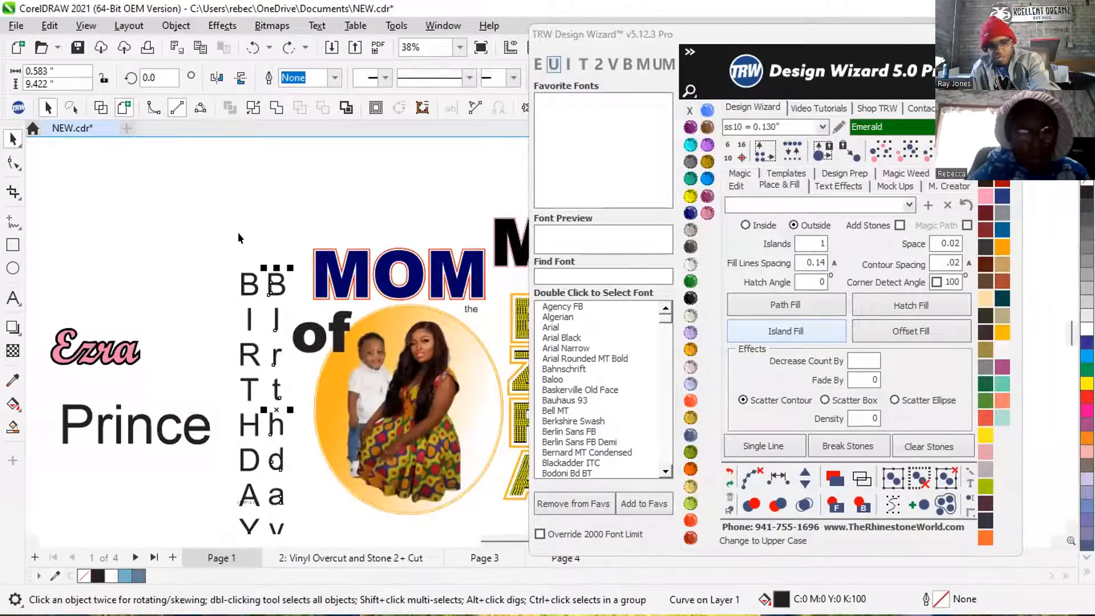
key("Delete")
Place a copy of the uppercase BIRTHDAY lettering directly beside the original and select the original.
scroll(261, 362, "up", 1)
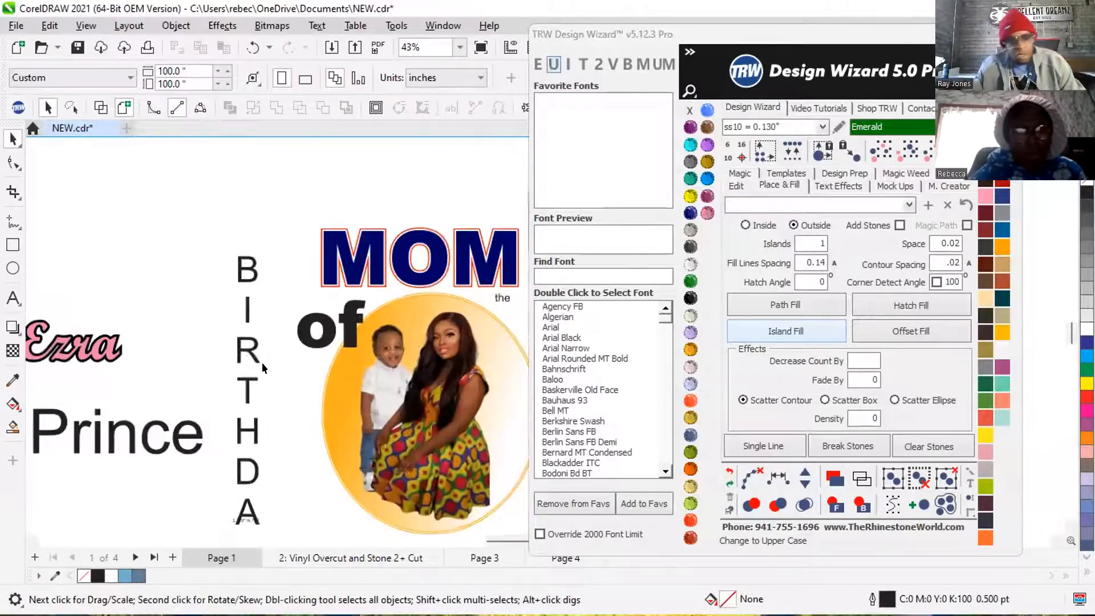
scroll(245, 352, "up", 2)
left_click_drag(246, 345, 297, 358)
left_click(233, 202)
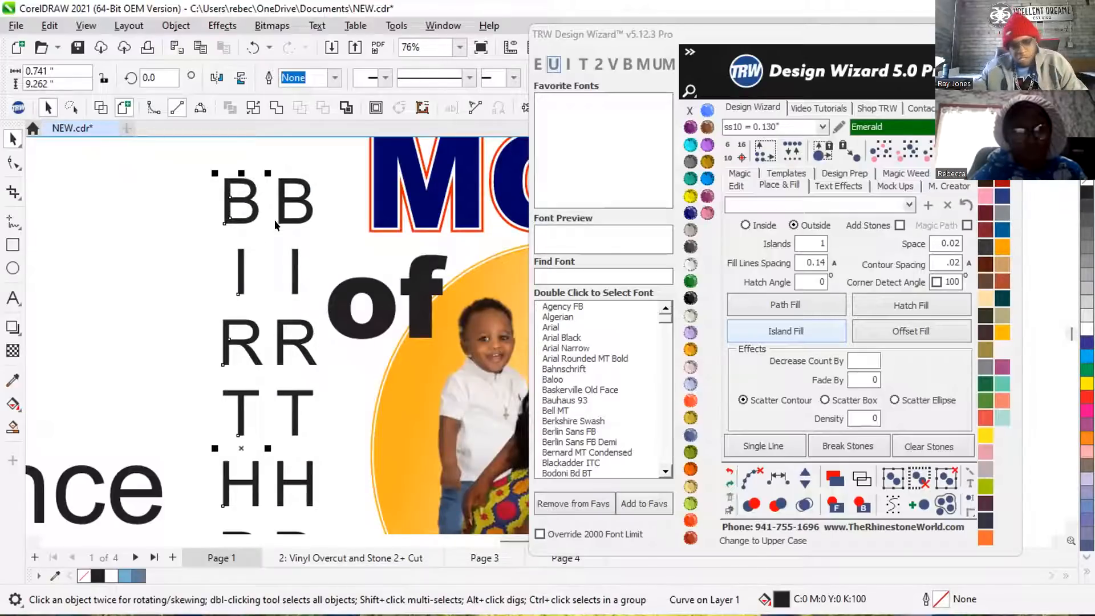
Create an outside Island Fill outline around the original BIRTHDAY lettering with contour spacing .02.
scroll(302, 224, "up", 1)
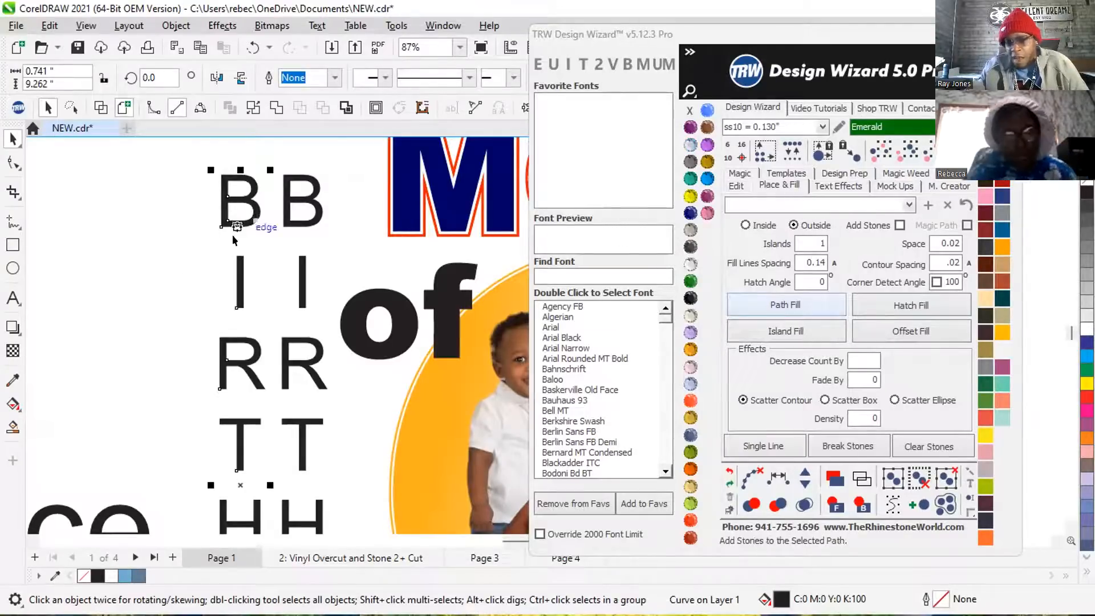
scroll(231, 234, "down", 3)
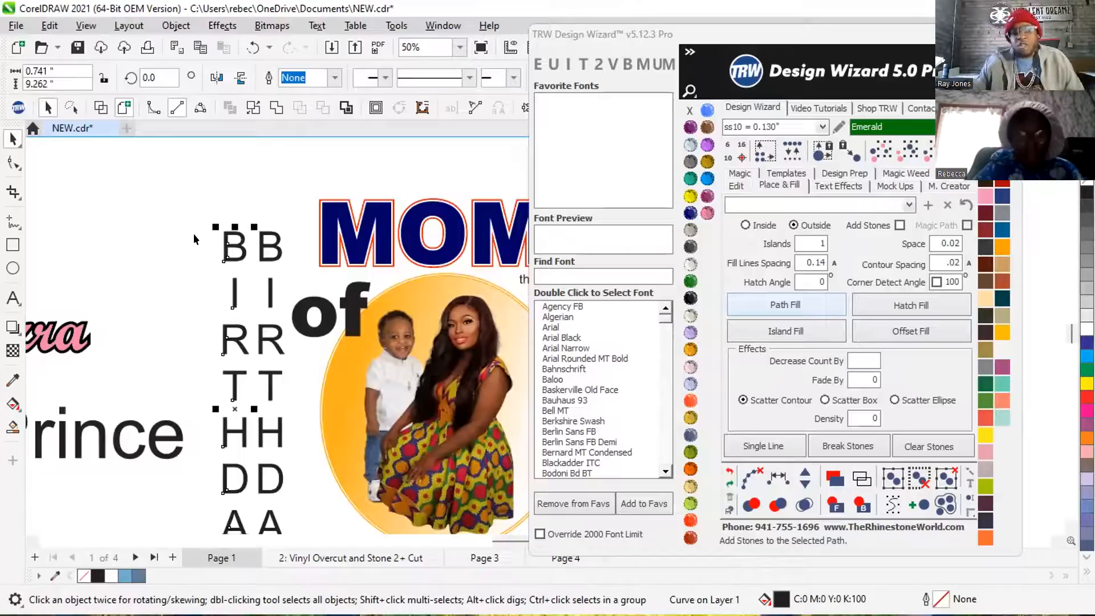
left_click(776, 331)
scroll(212, 238, "up", 3)
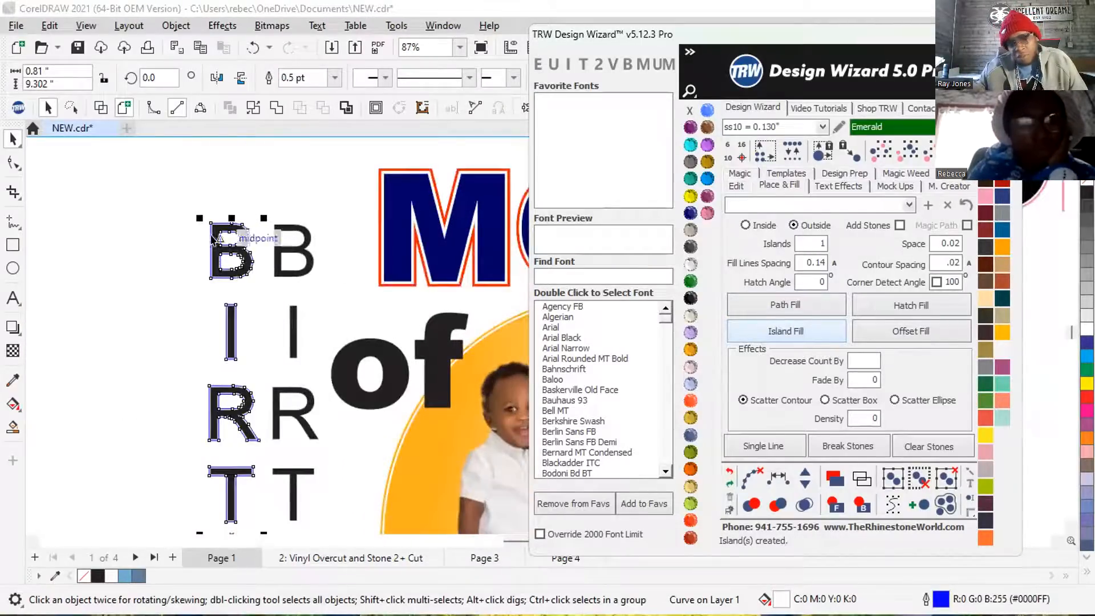
scroll(228, 237, "up", 7)
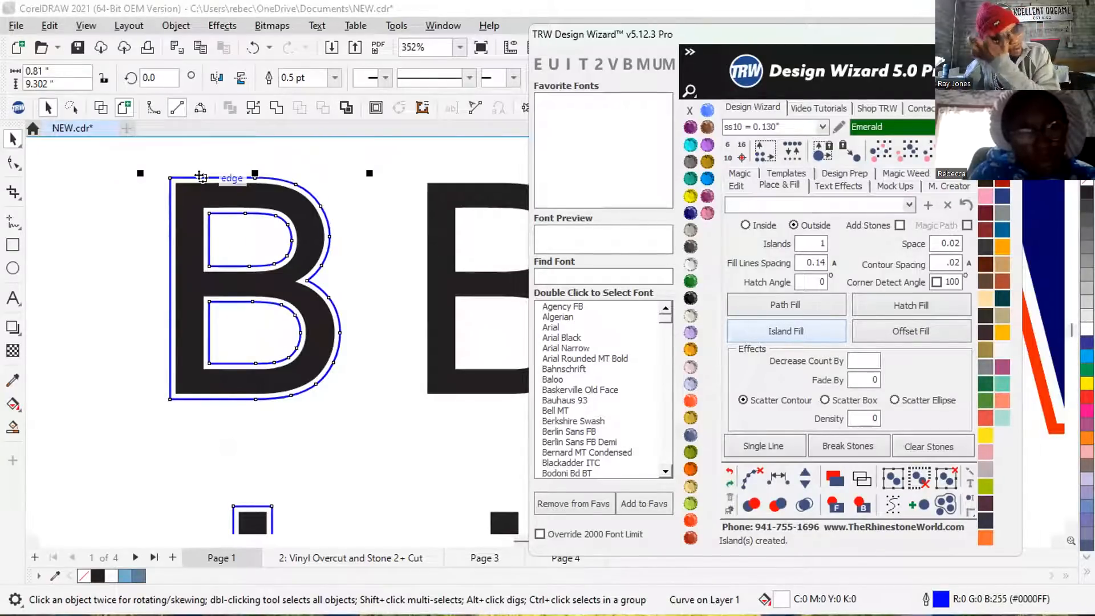
Weld the original BIRTHDAY letters with their island outline into one thicker curve.
left_click(273, 200, "shift")
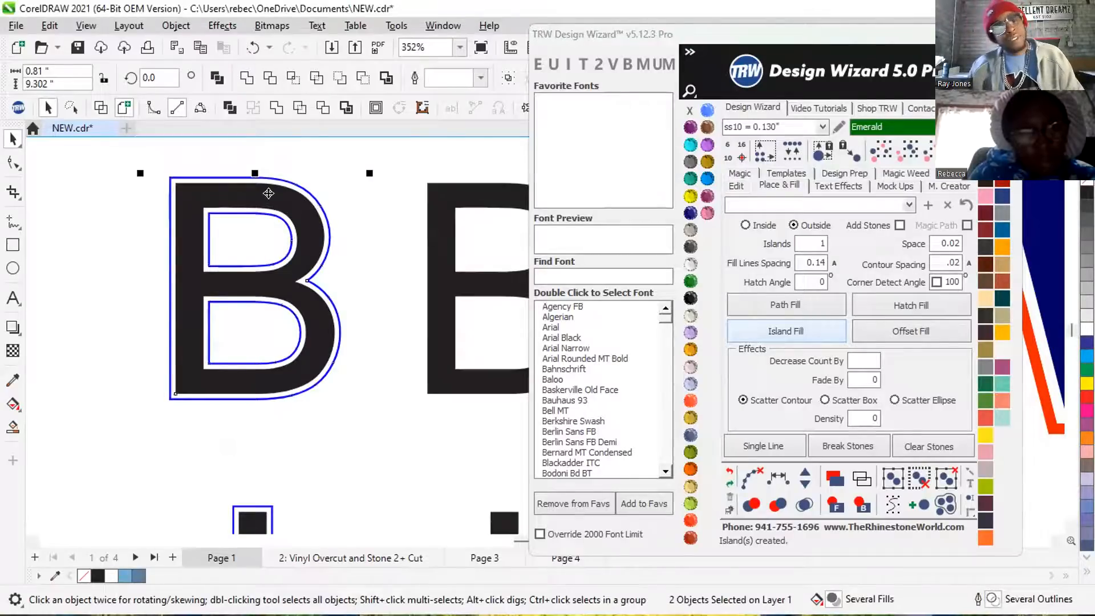
left_click(246, 77)
scroll(288, 225, "down", 4)
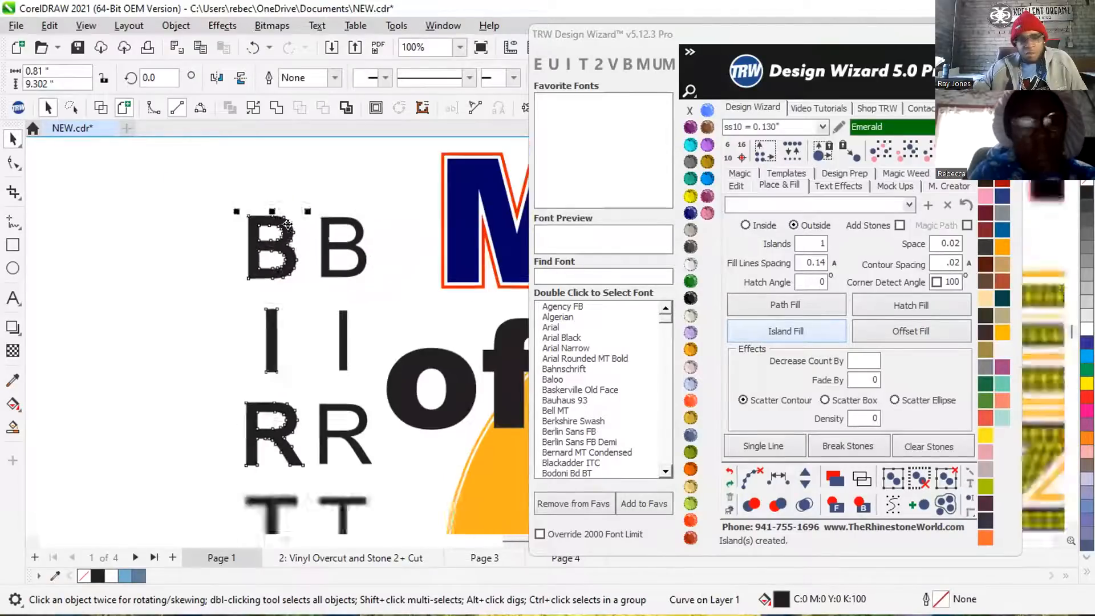
scroll(288, 225, "down", 1)
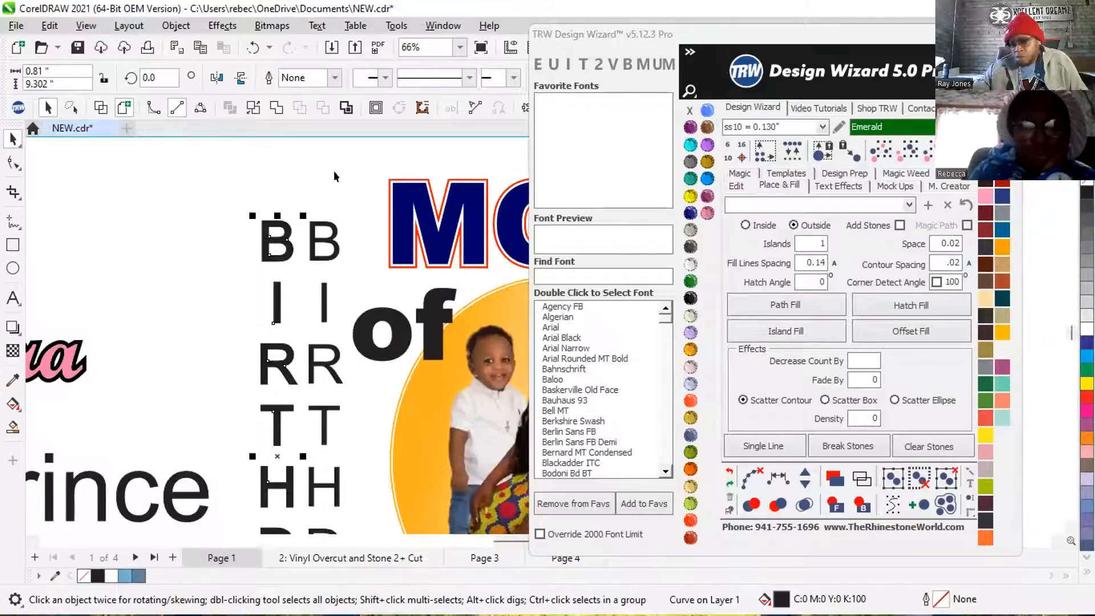
Delete the small 3.729*14.702 size label overlapping the A of the thickened BIRTHDAY lettering.
scroll(334, 170, "down", 1)
left_click(207, 197)
scroll(289, 257, "down", 2)
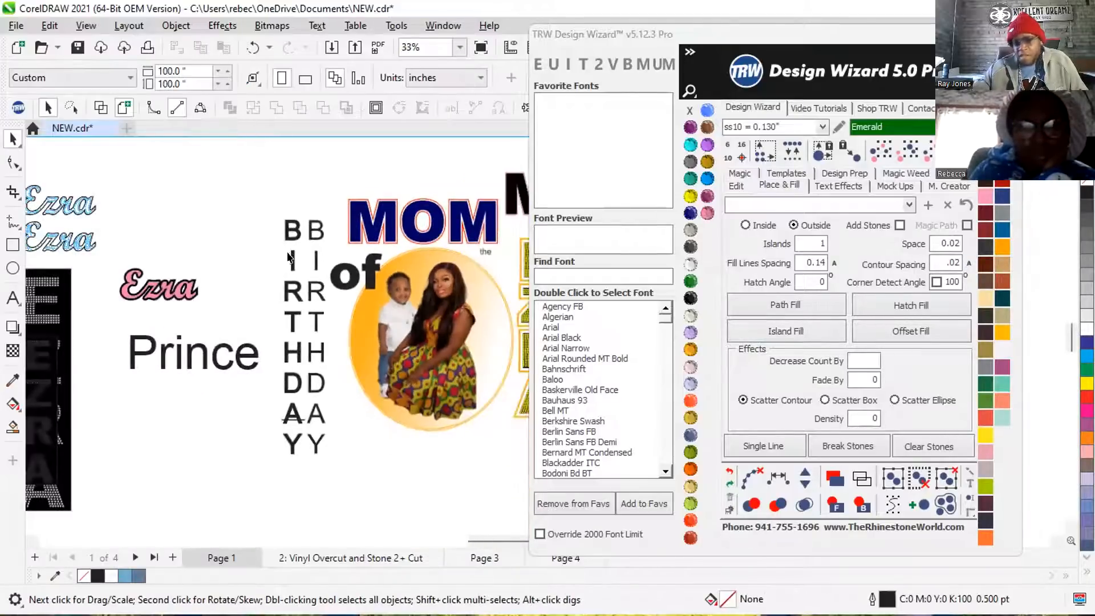
scroll(289, 257, "up", 1)
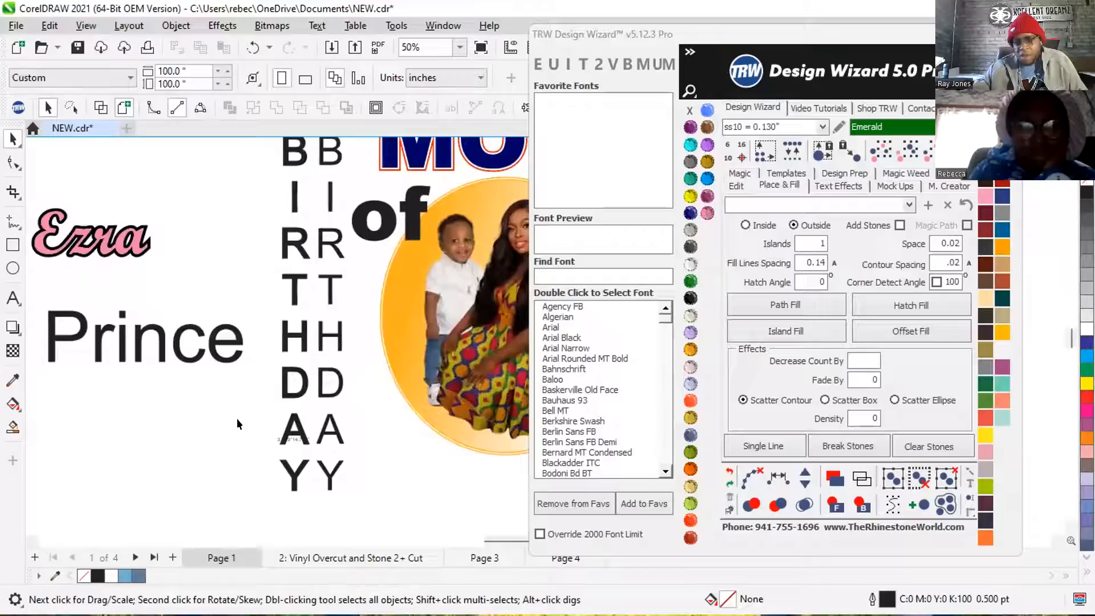
left_click(325, 445)
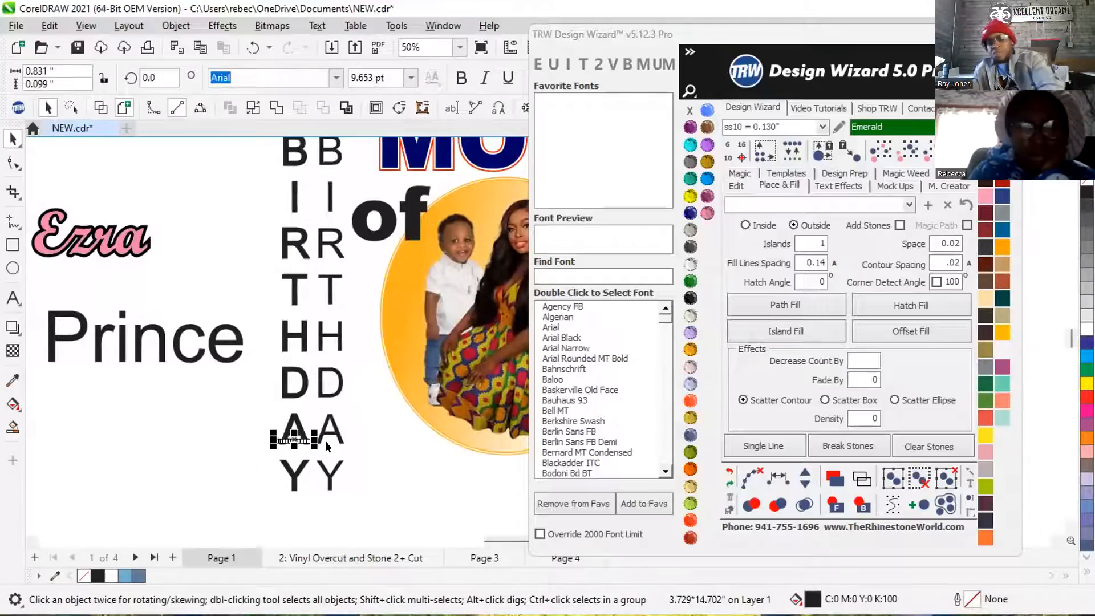
left_click(315, 393)
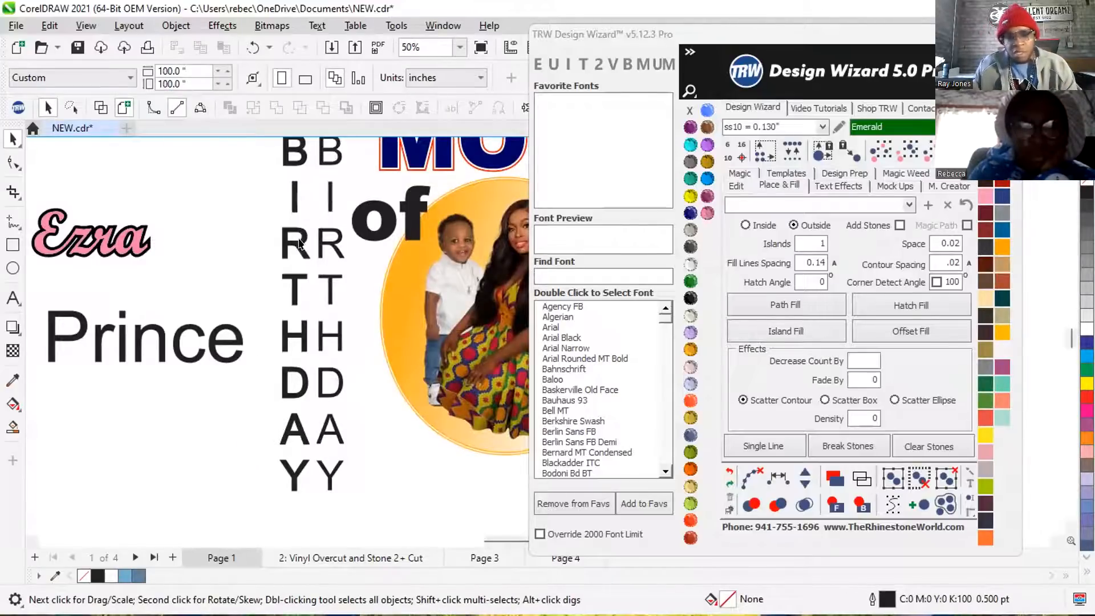
Set the fill options to Inside with contour spacing .075 and Add Stones enabled.
left_click_drag(961, 263, 928, 264)
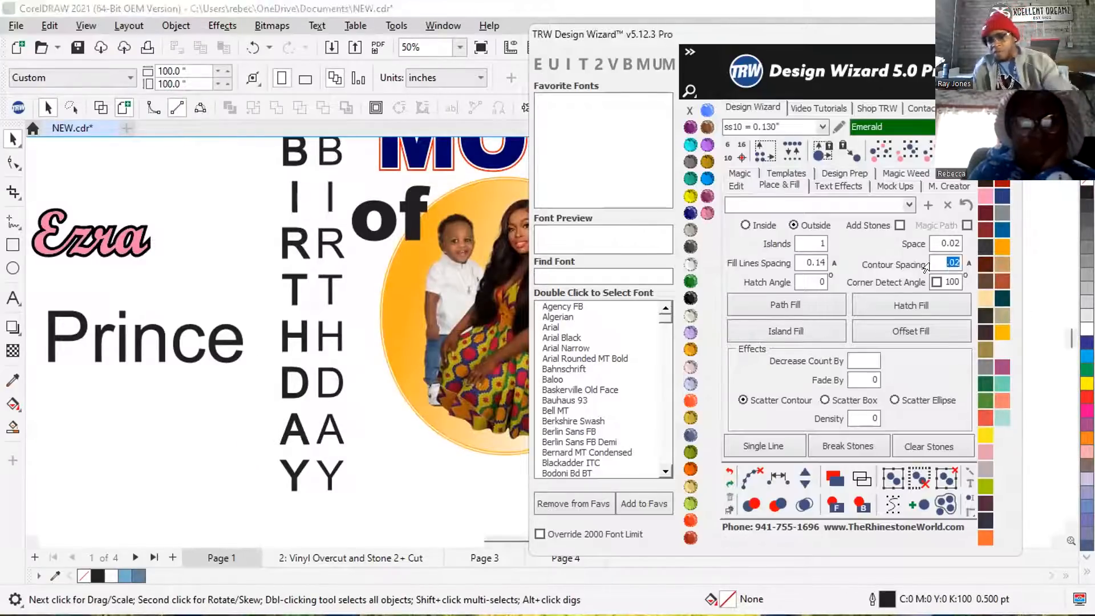
type(".075")
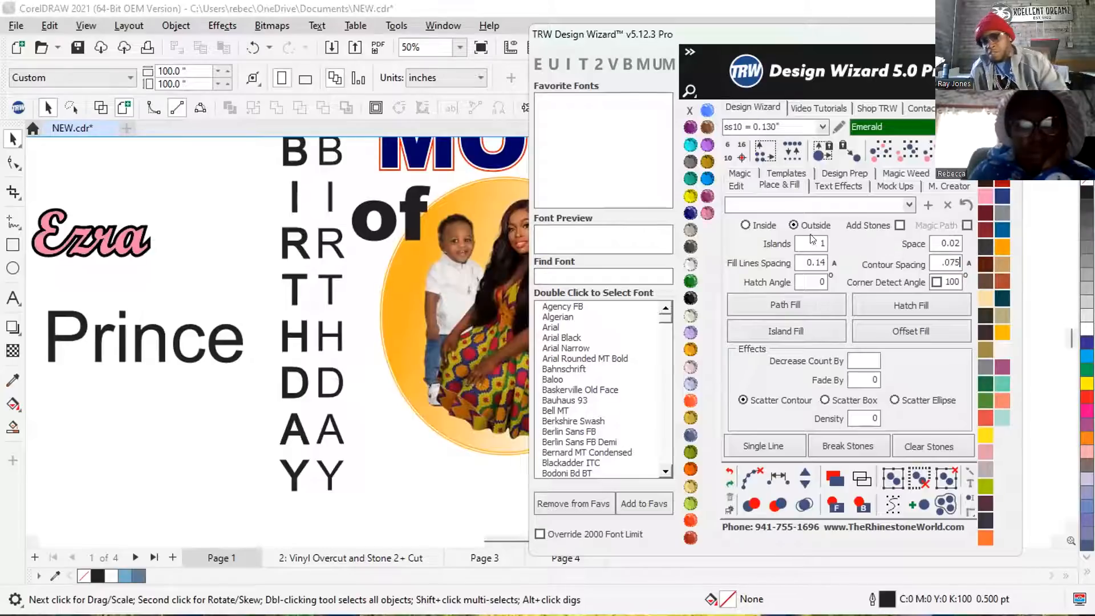
left_click(746, 225)
left_click(900, 226)
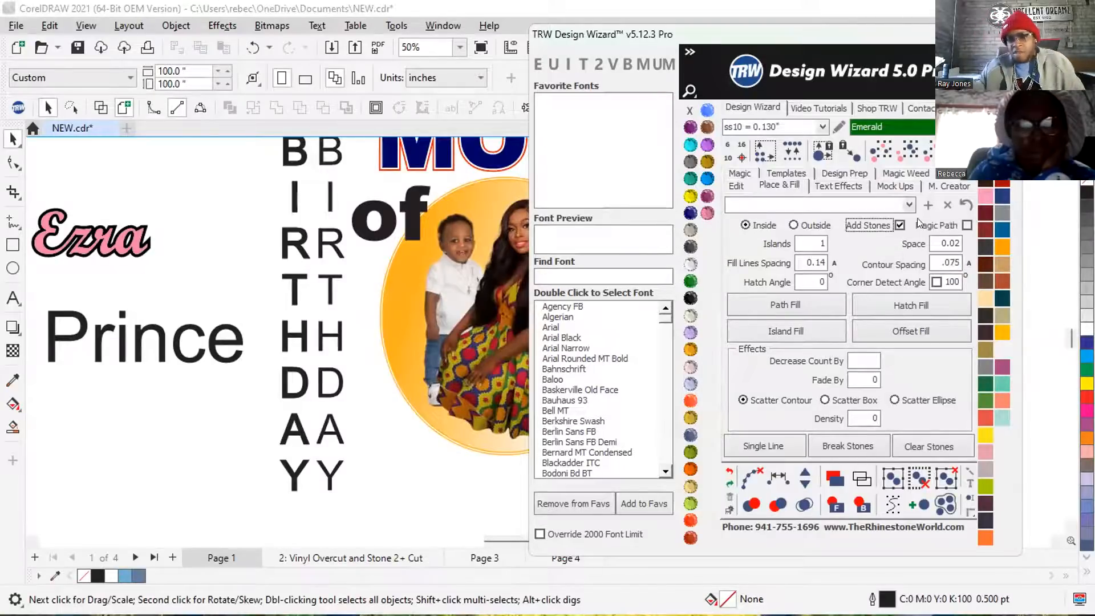
Try to create an inside Island Fill with stones on the thickened BIRTHDAY lettering, and dismiss the error report.
scroll(285, 255, "up", 4)
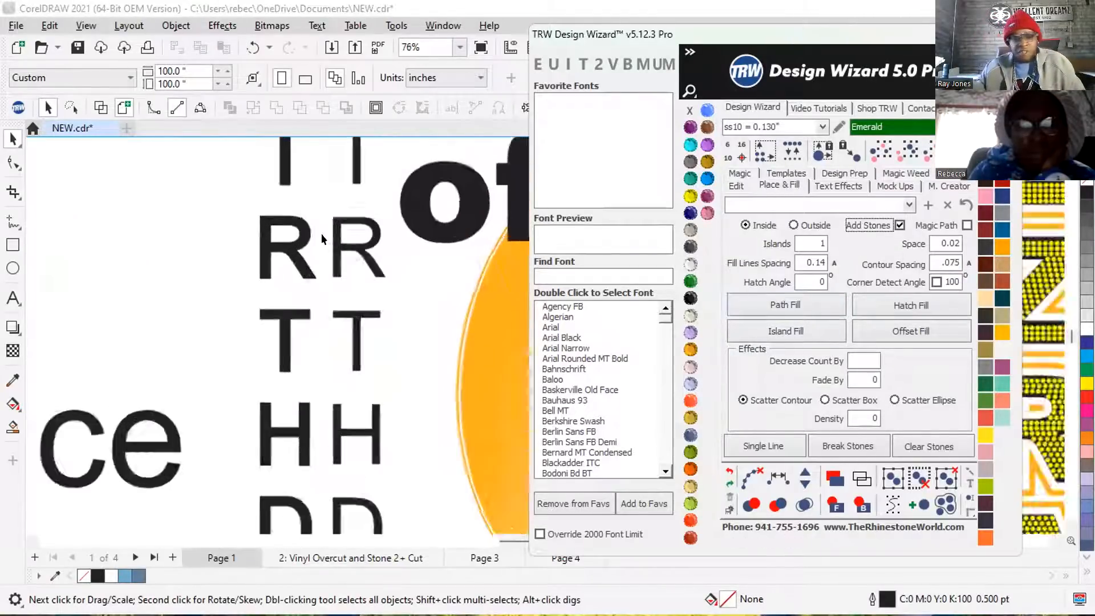
left_click(285, 255)
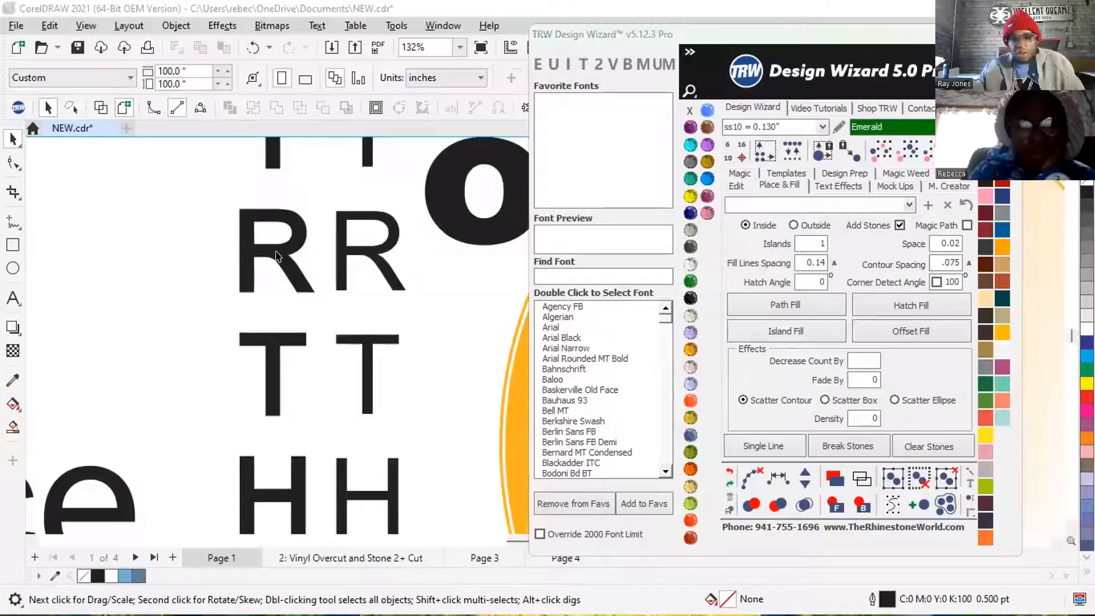
left_click(812, 329)
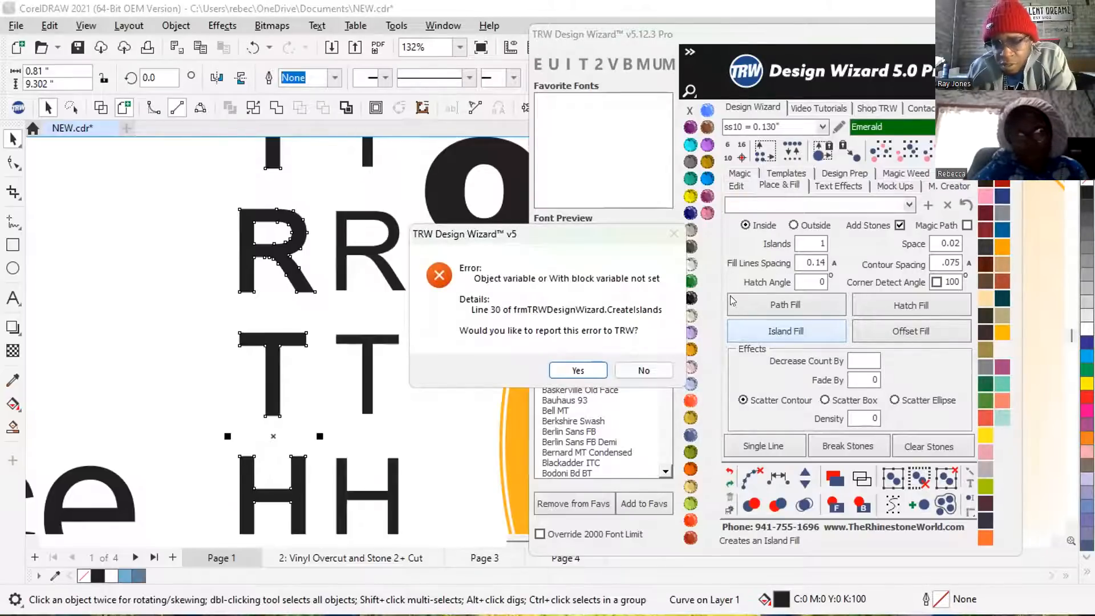
left_click(636, 368)
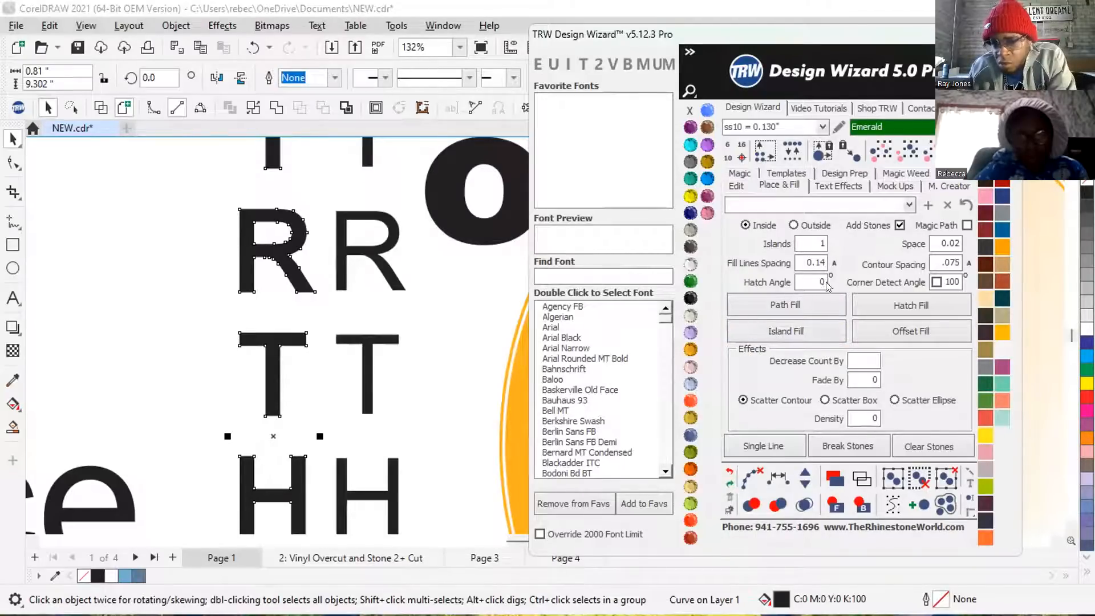
Enable Corner Detect Angle at 130 degrees and retry the Island Fill on the BIRTHDAY lettering without reporting the error.
left_click(936, 282)
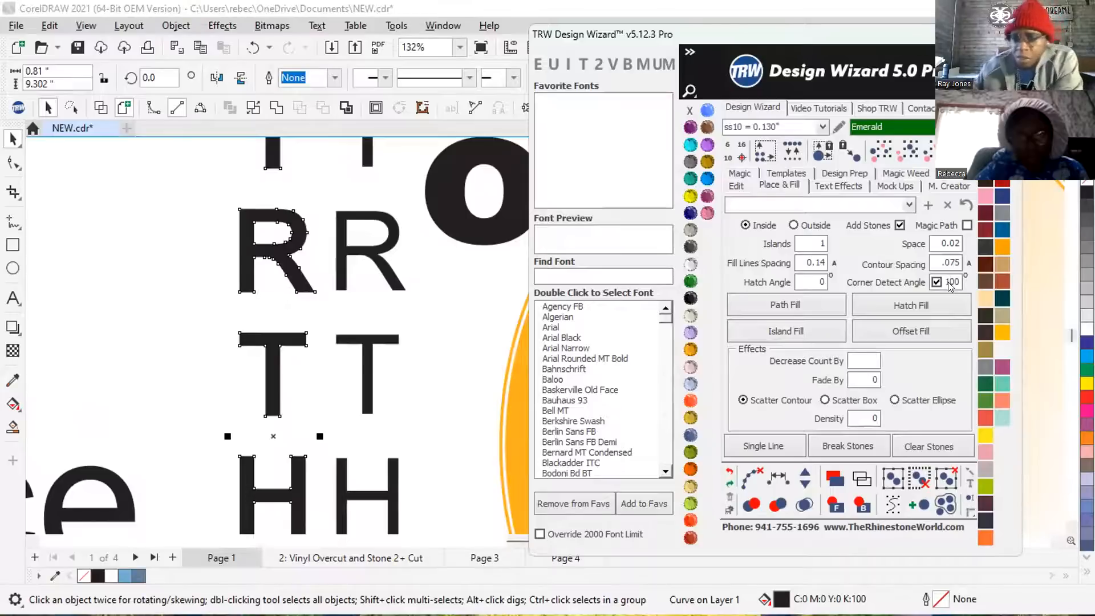
double_click(945, 280)
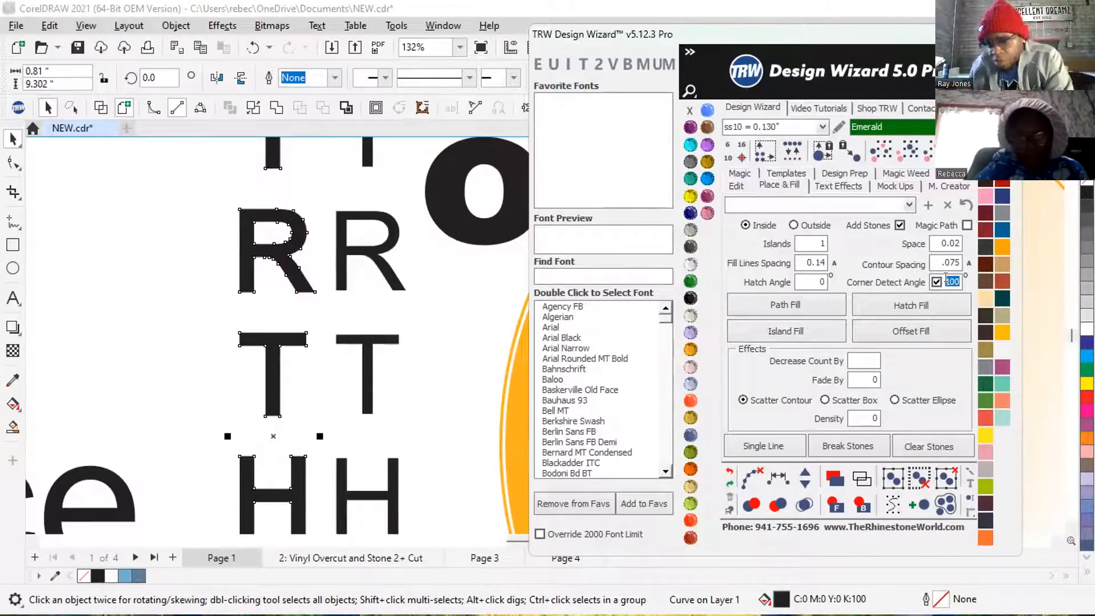
type("130")
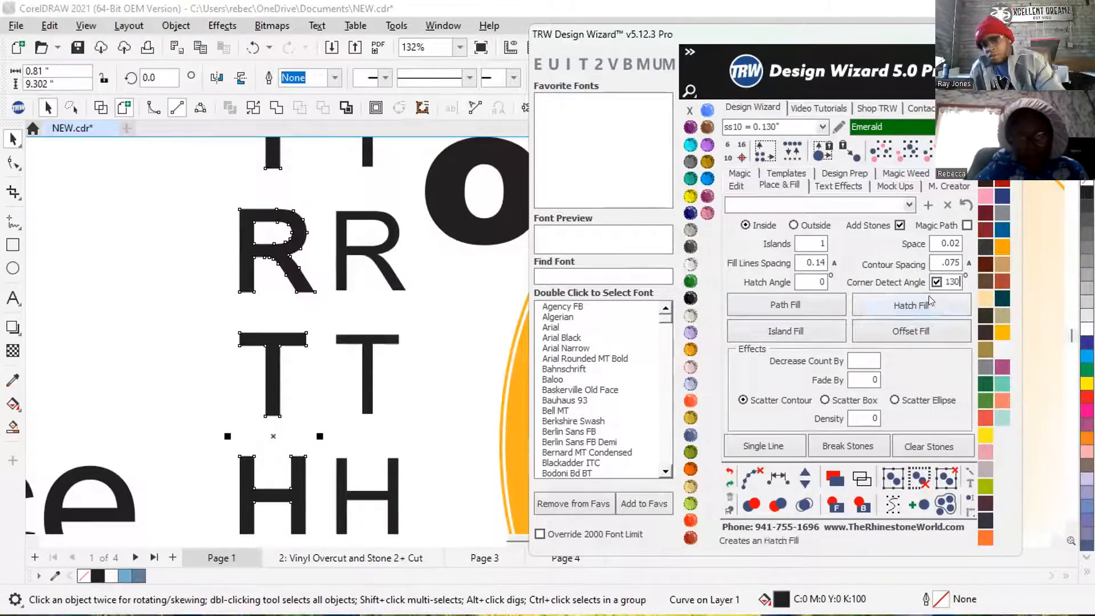
left_click(802, 328)
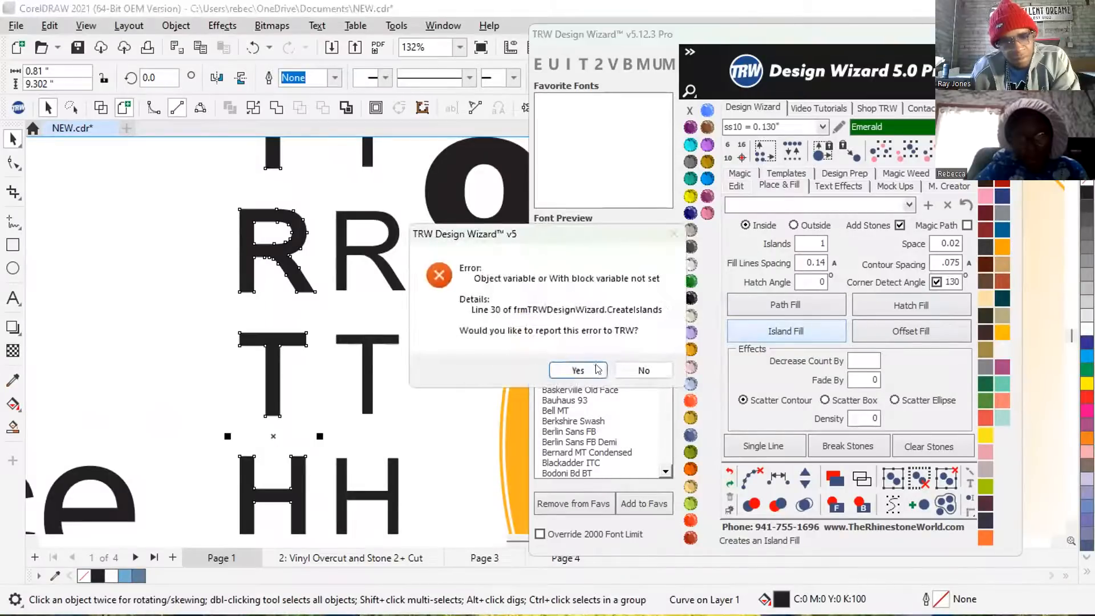
left_click(649, 370)
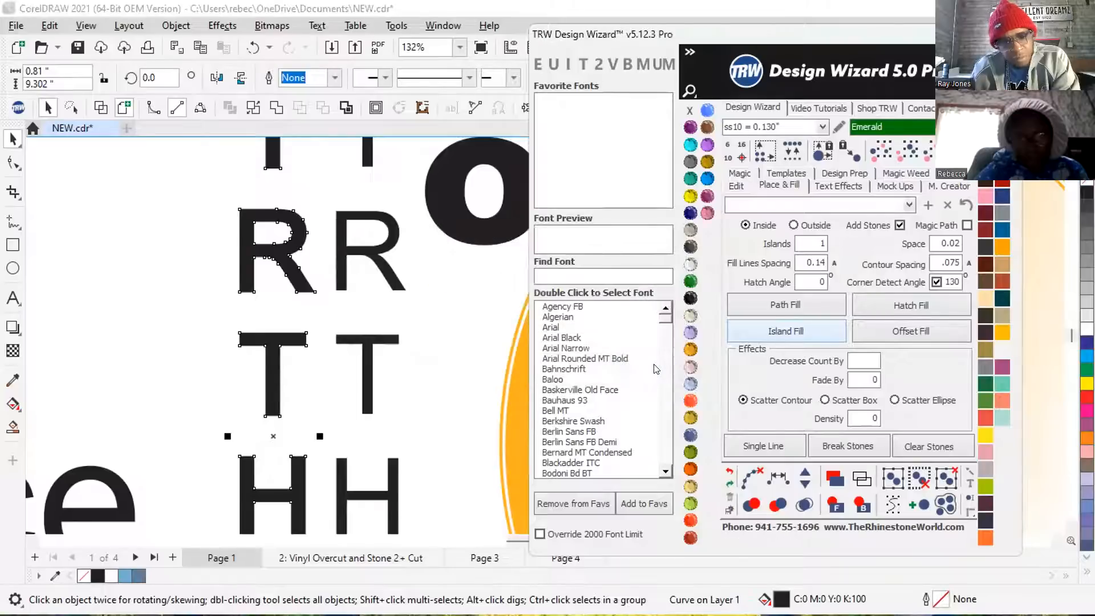
Try a Hatch Fill on the thickened BIRTHDAY lettering, check the R, and delete the single emerald stone on its leg.
left_click(326, 197)
left_click(273, 248)
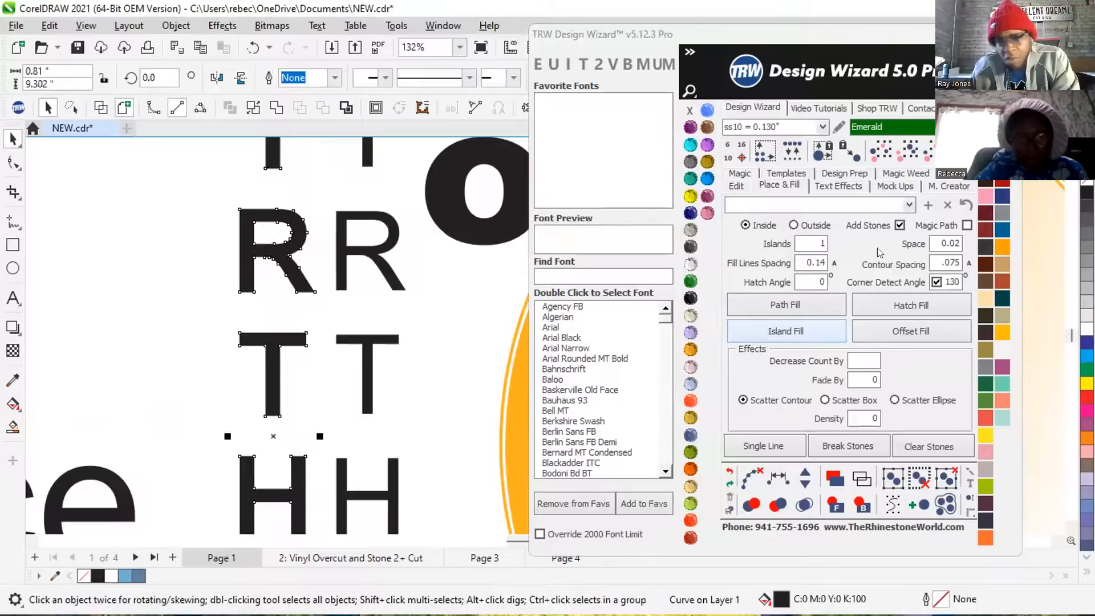
left_click(903, 303)
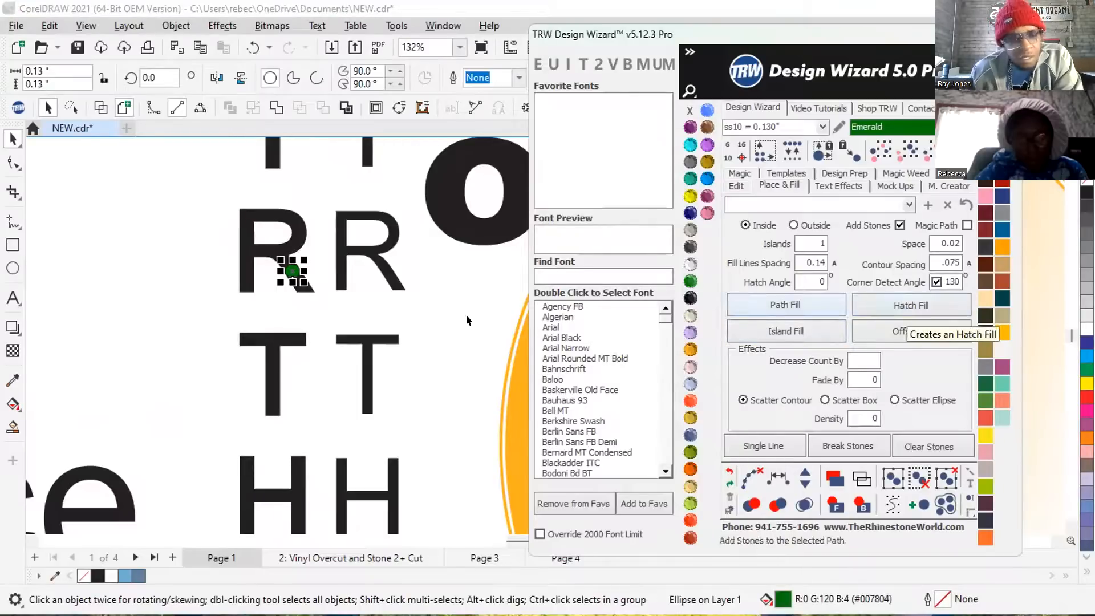
scroll(313, 456, "down", 1)
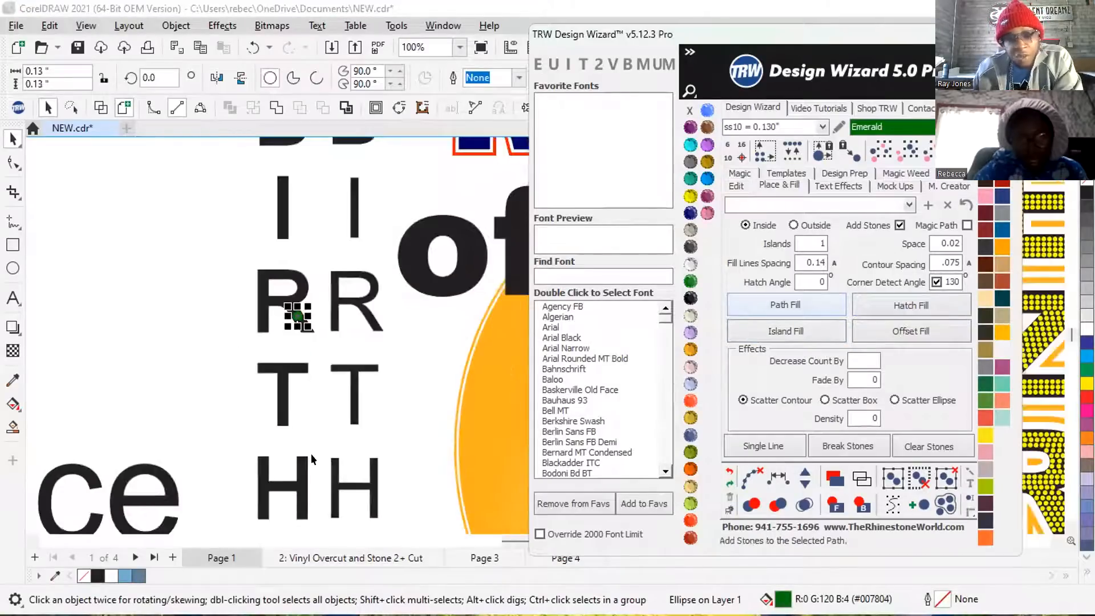
scroll(287, 299, "down", 1)
scroll(305, 291, "down", 2)
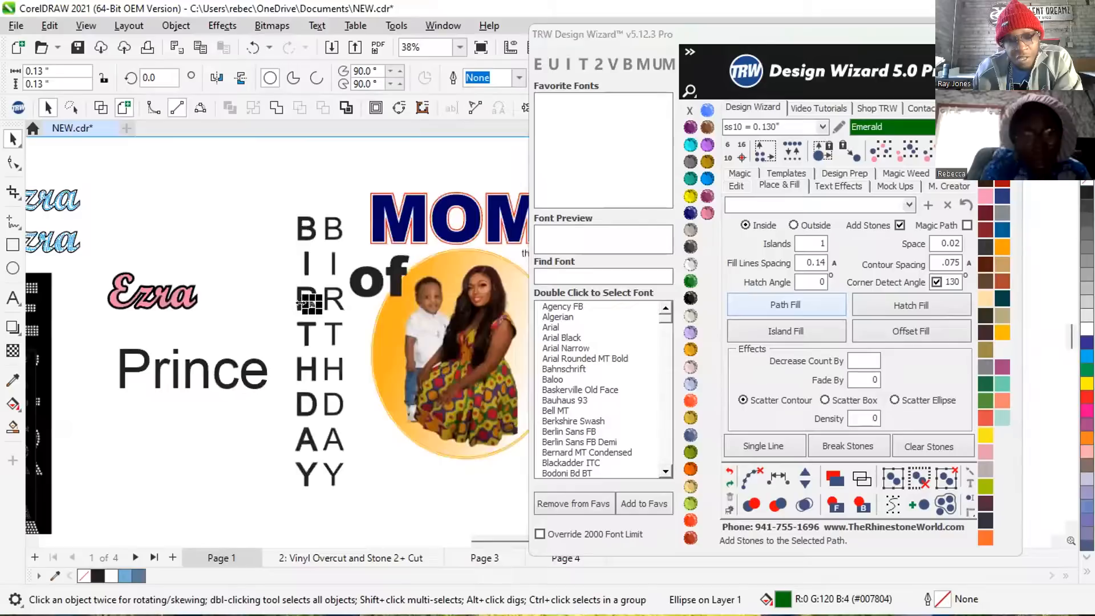
scroll(329, 288, "up", 7)
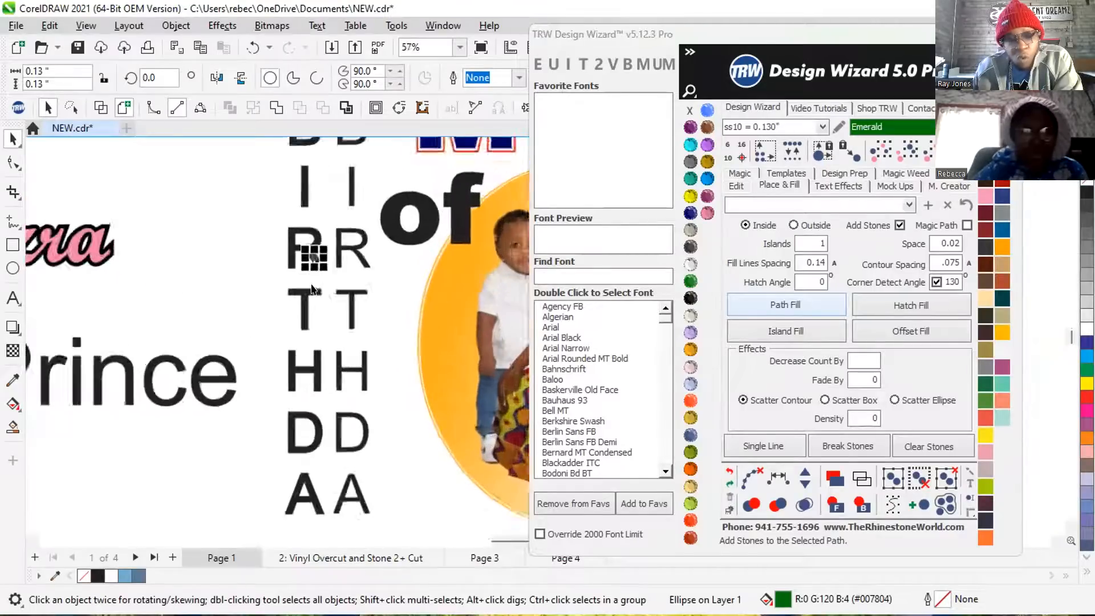
scroll(309, 229, "up", 1)
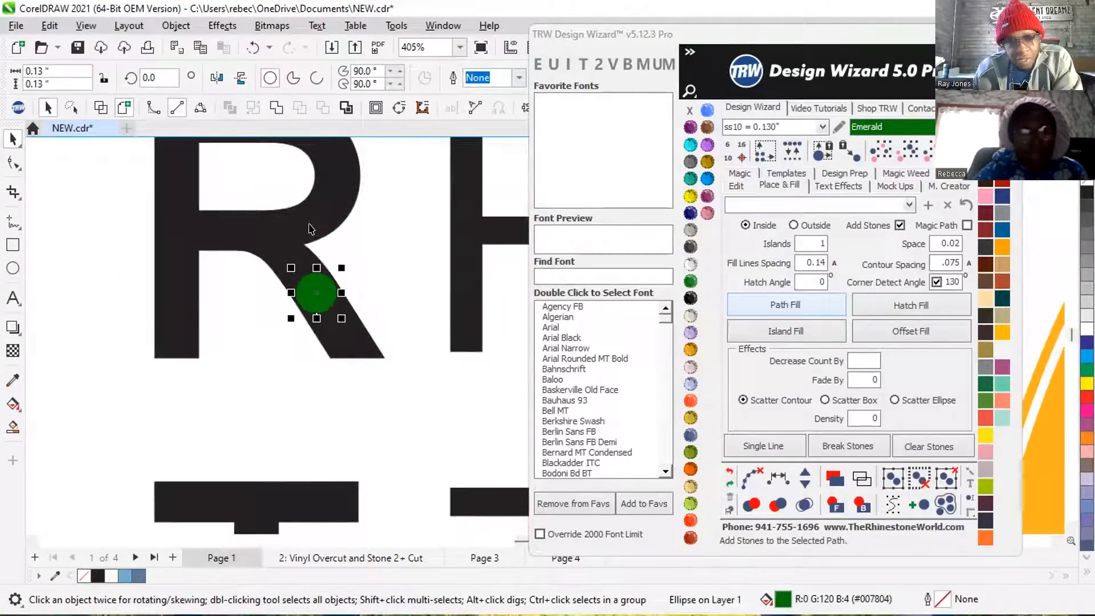
left_click(745, 472)
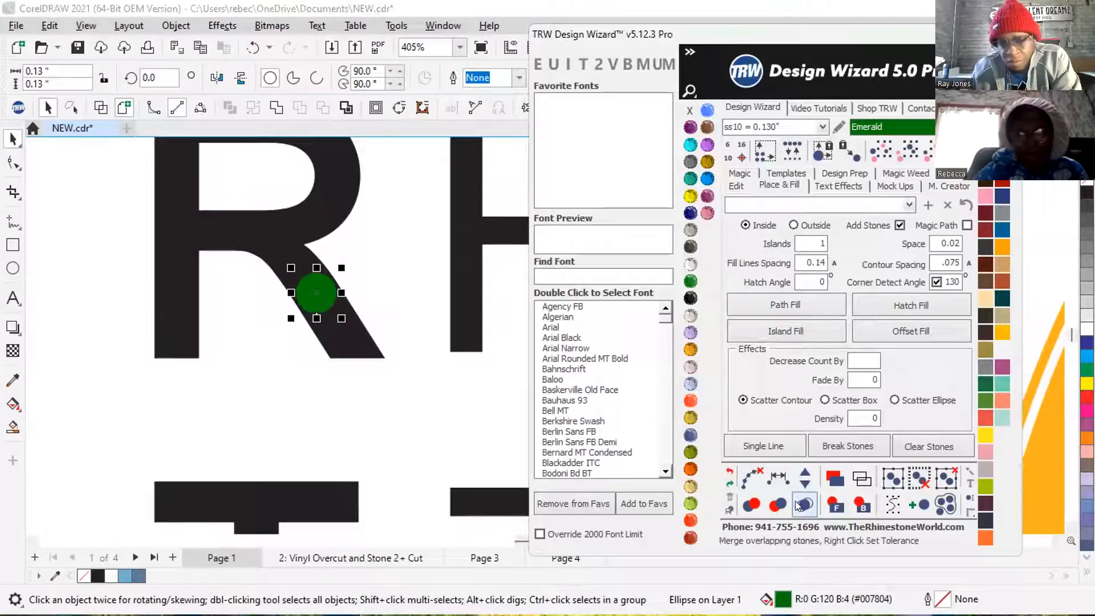
left_click(311, 298)
key("Delete")
Create another outside Island Fill outline around the thickened BIRTHDAY lettering, with contour spacing .02 and Add Stones off.
left_click(311, 296)
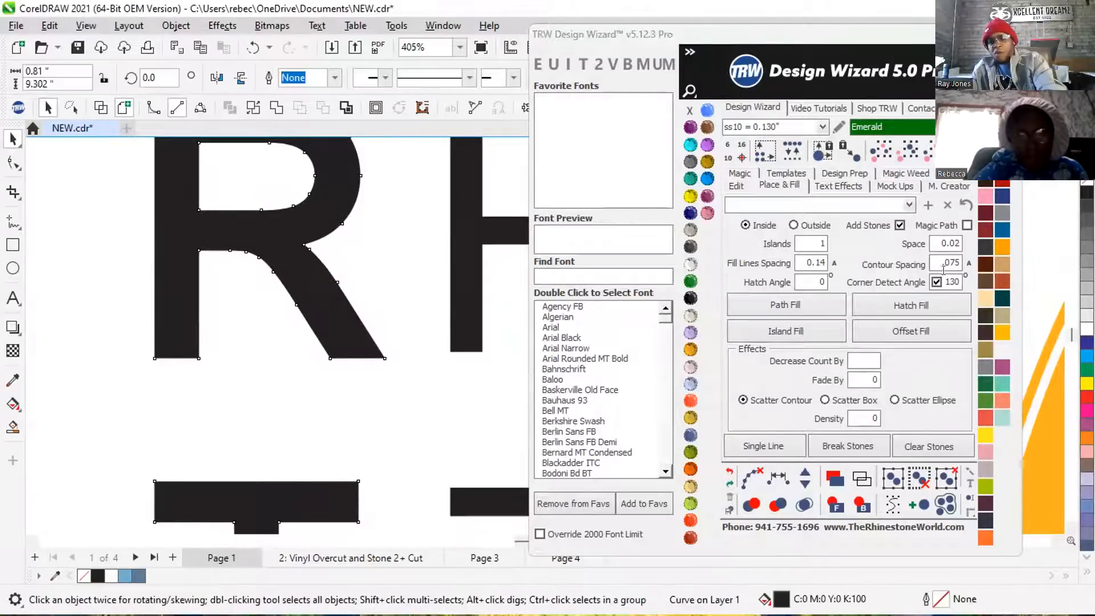
left_click_drag(961, 263, 924, 266)
type(".0")
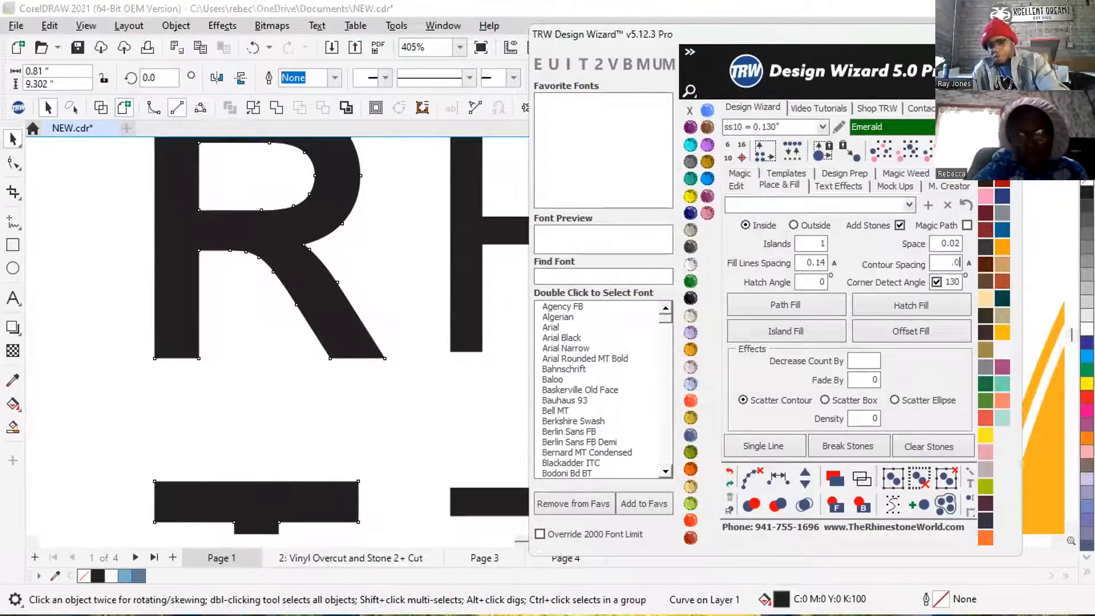
left_click(792, 224)
left_click(869, 227)
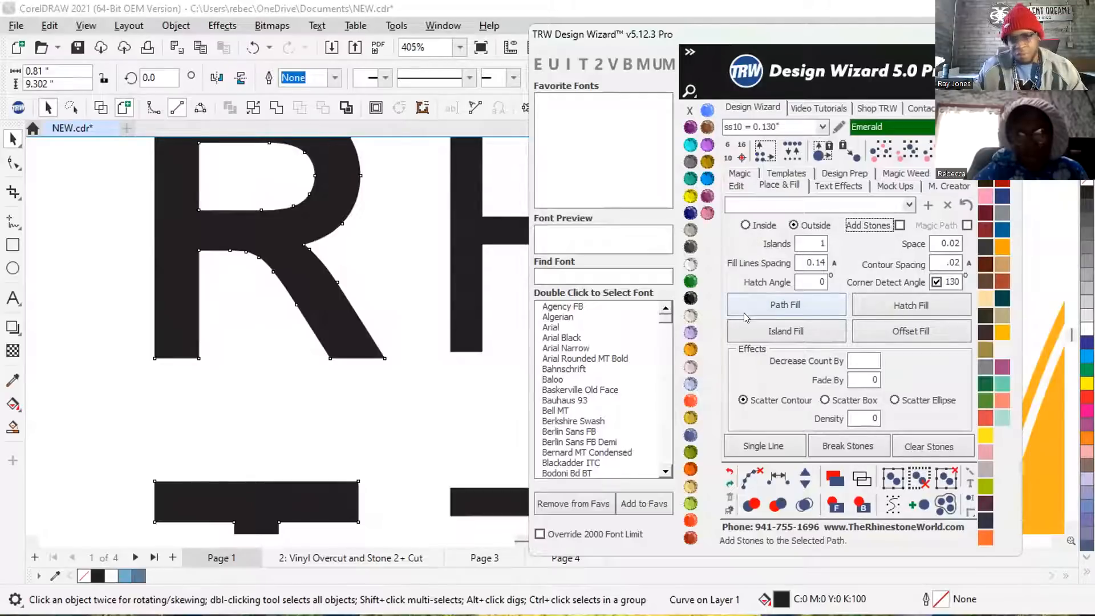
left_click(771, 330)
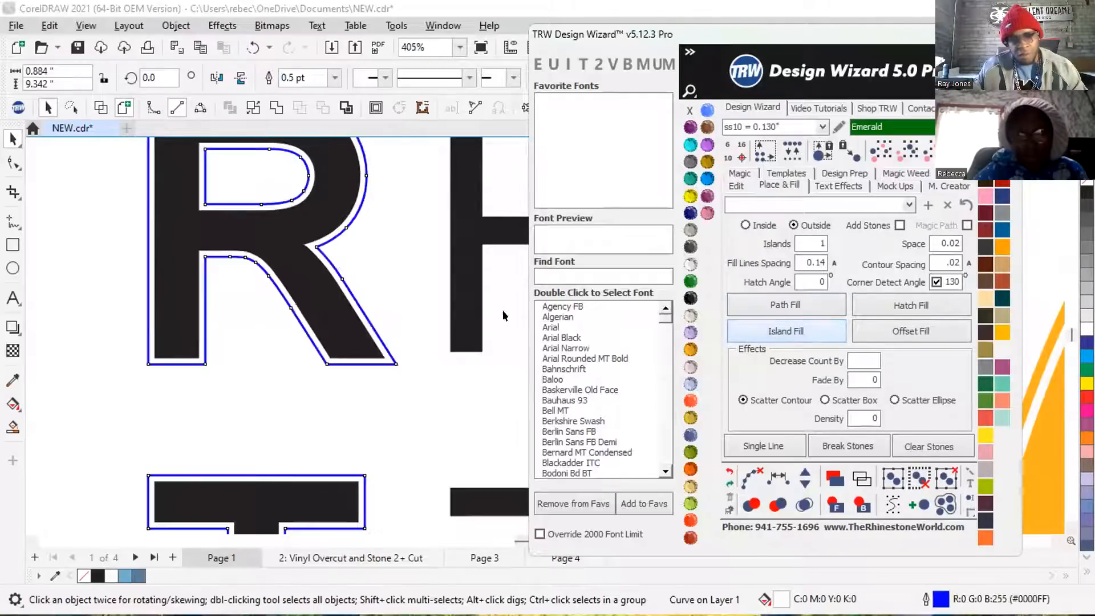
Weld the thickened BIRTHDAY lettering with its new outline into one bolder curve and clear the selection.
left_click(281, 230, "shift")
left_click(277, 107)
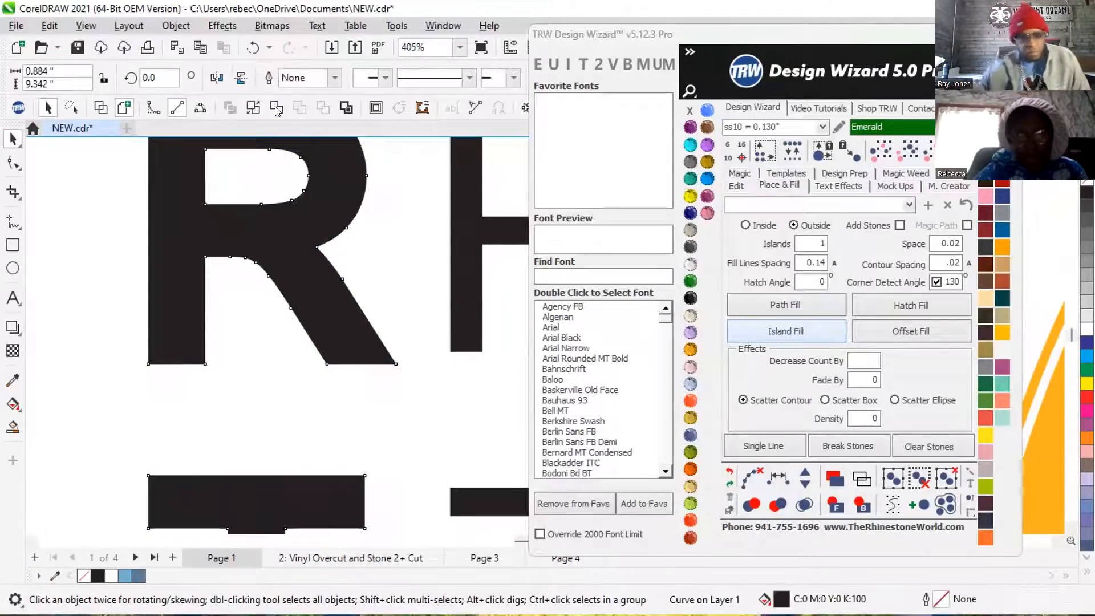
left_click(528, 250)
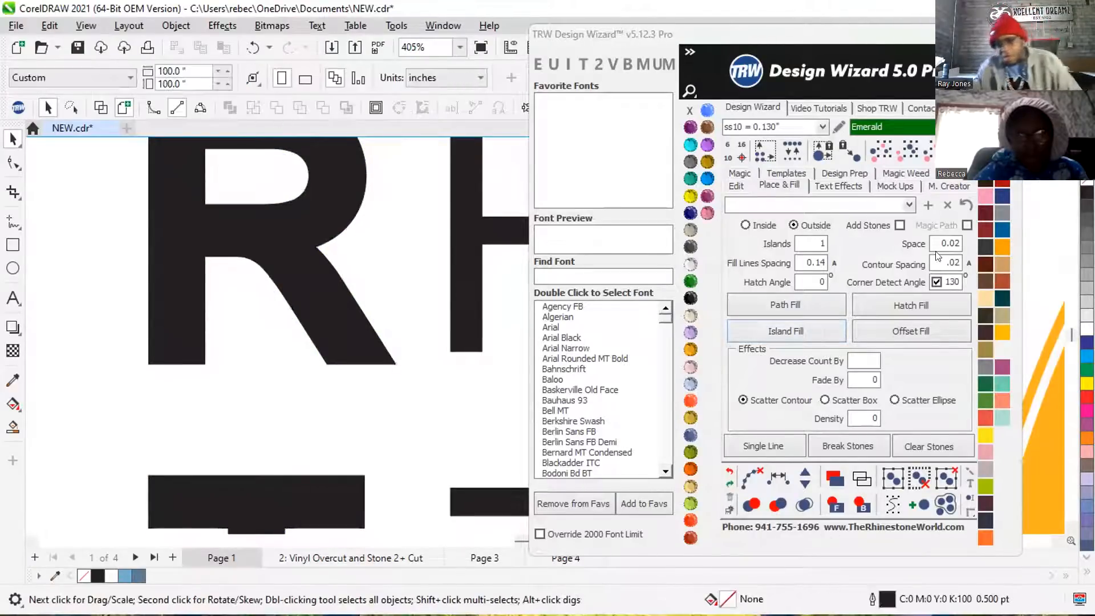
Switch the fill back to Inside with contour spacing .075 and turn Add Stones on again.
double_click(924, 264)
type(".075")
left_click(747, 226)
left_click(899, 225)
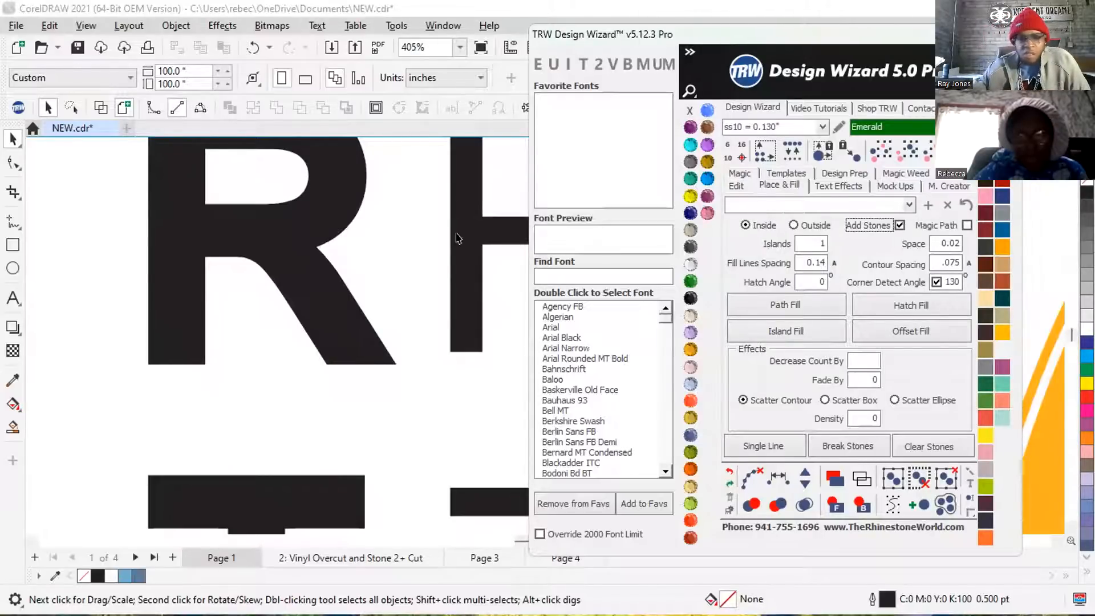
Try a Hatch Fill with stones on the bolder BIRTHDAY lettering, inspect the letters, and merge overlapping stones.
left_click(294, 239)
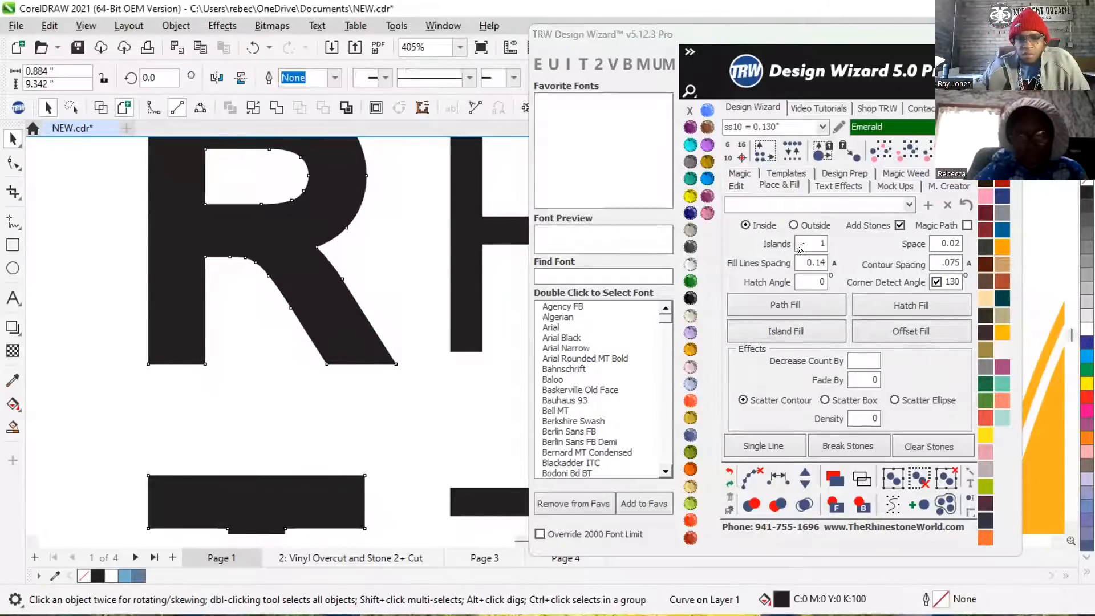
left_click(925, 312)
scroll(265, 348, "down", 2)
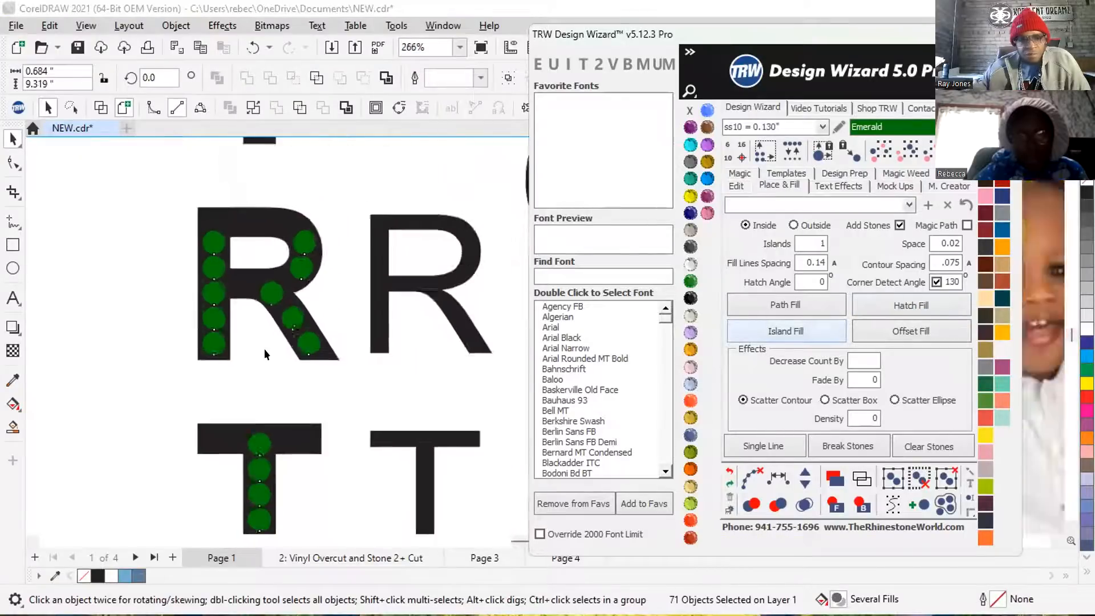
scroll(293, 345, "down", 4)
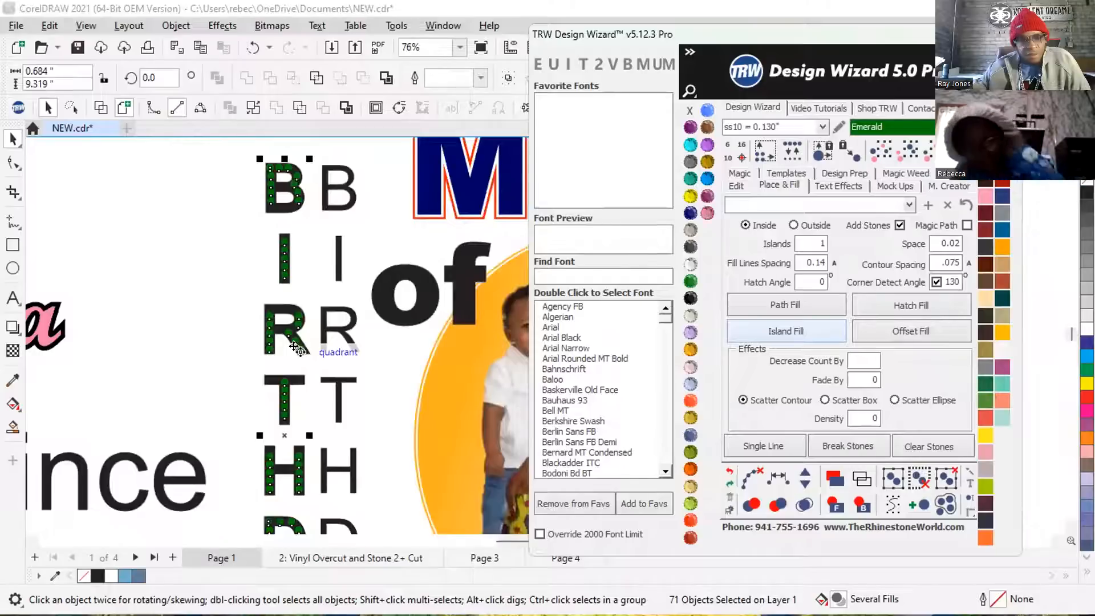
scroll(294, 345, "down", 1)
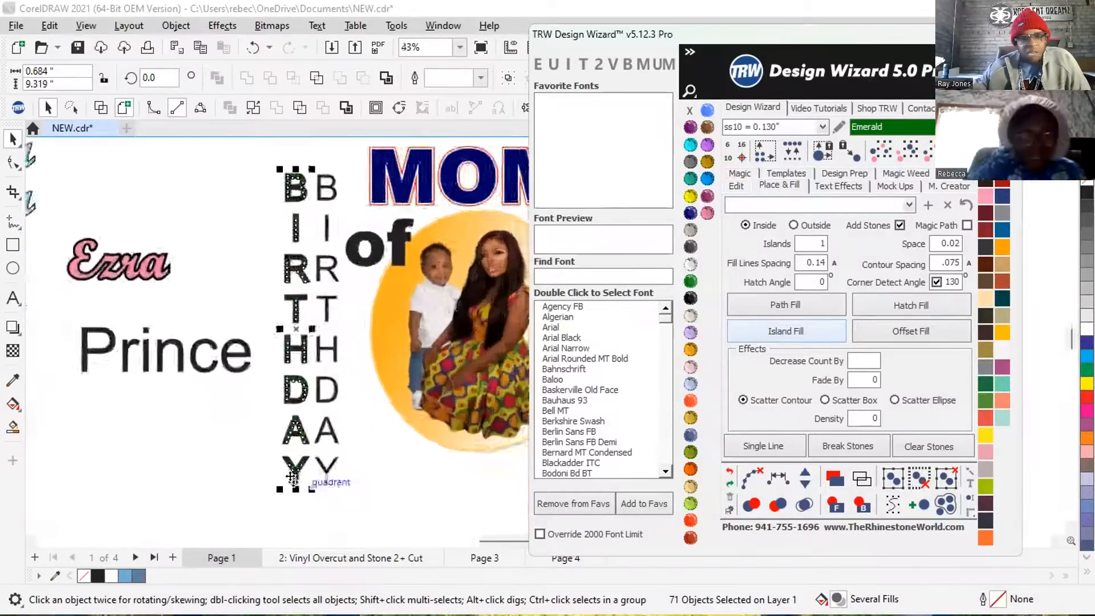
scroll(290, 484, "up", 3)
scroll(291, 483, "up", 4)
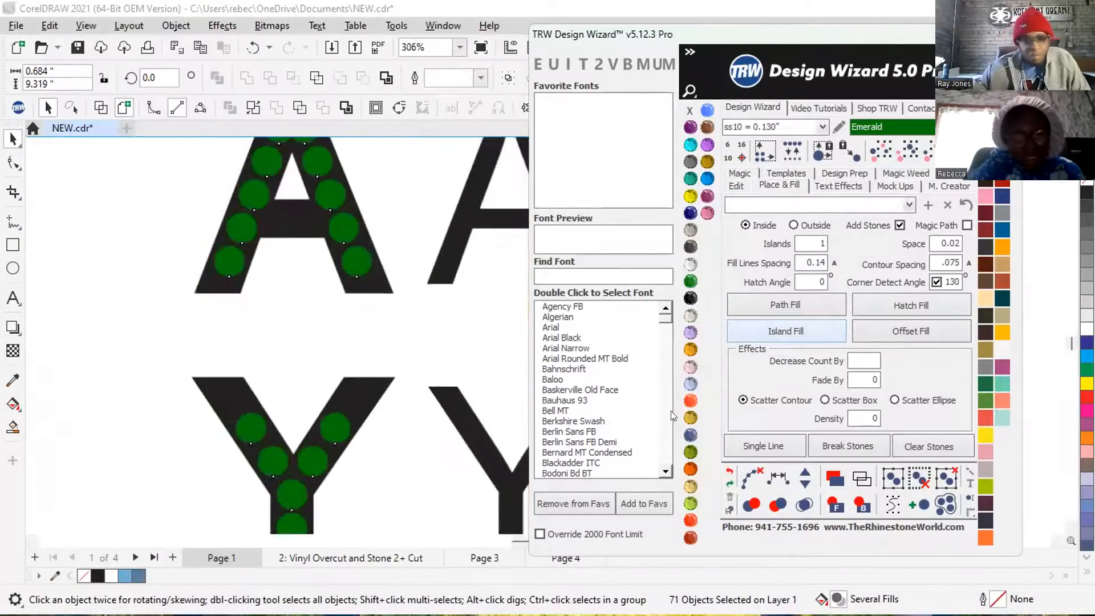
left_click(735, 480)
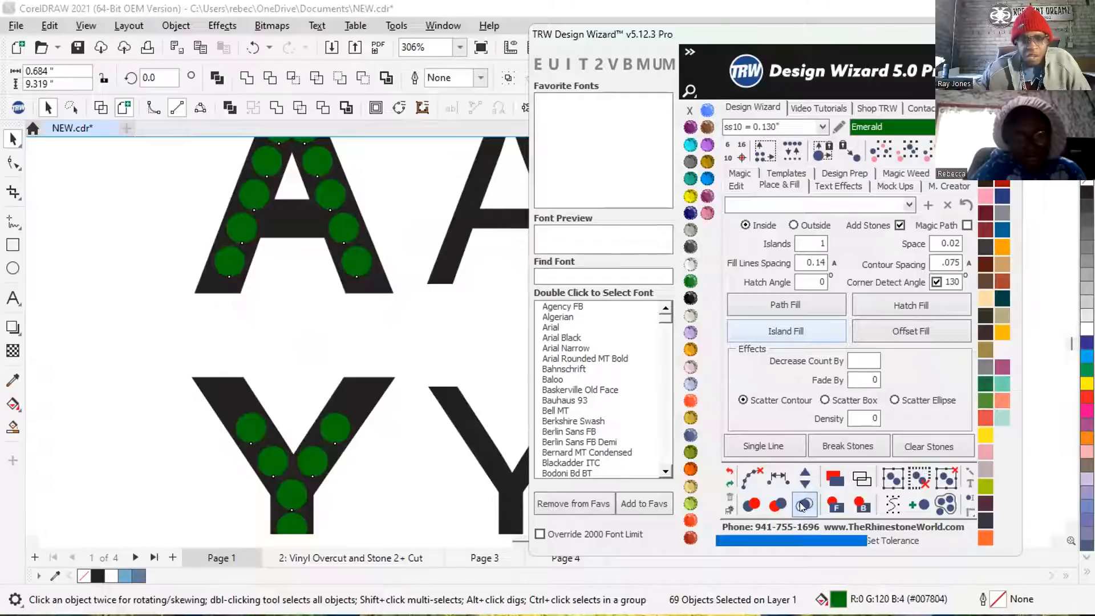
Remove the hatch-filled emerald stones from the bolder BIRTHDAY lettering.
scroll(399, 366, "down", 2)
scroll(400, 367, "down", 4)
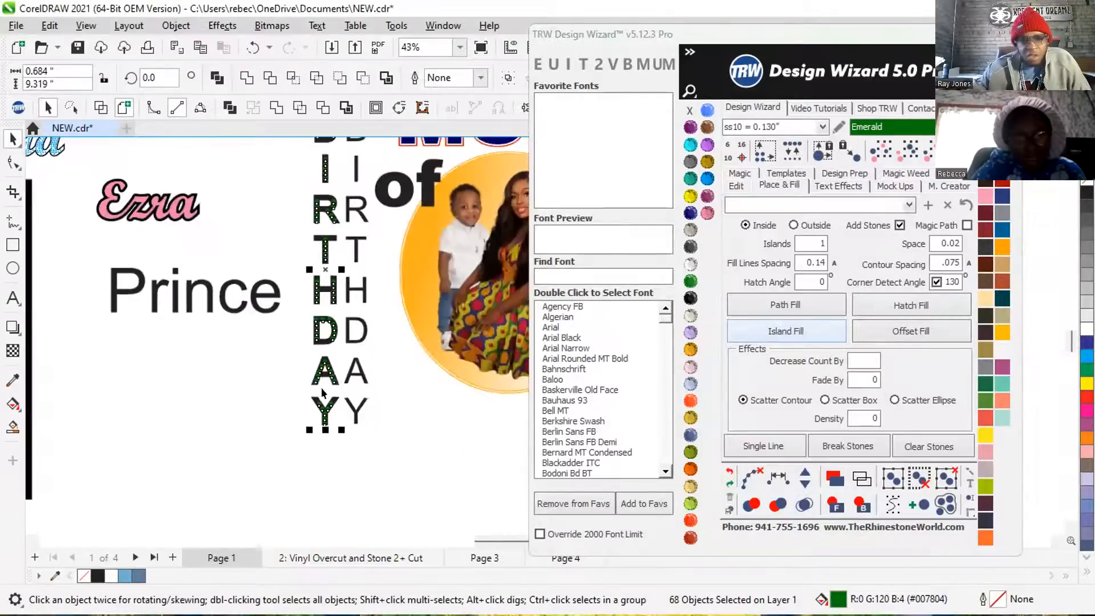
scroll(274, 231, "down", 1)
left_click_drag(293, 180, 351, 406)
left_click(283, 169)
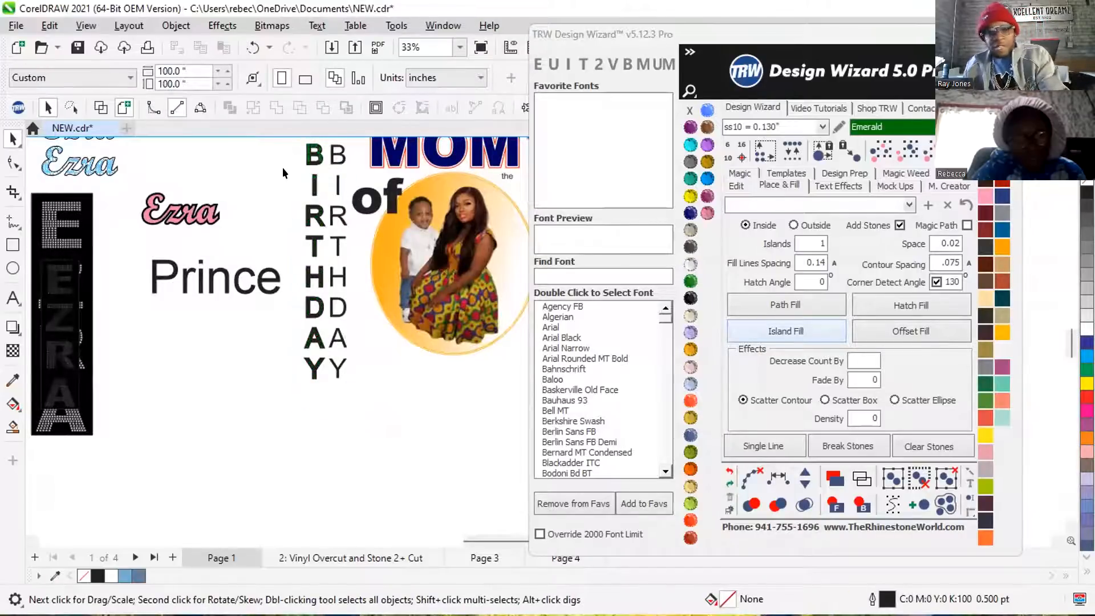
left_click_drag(283, 243, 326, 224)
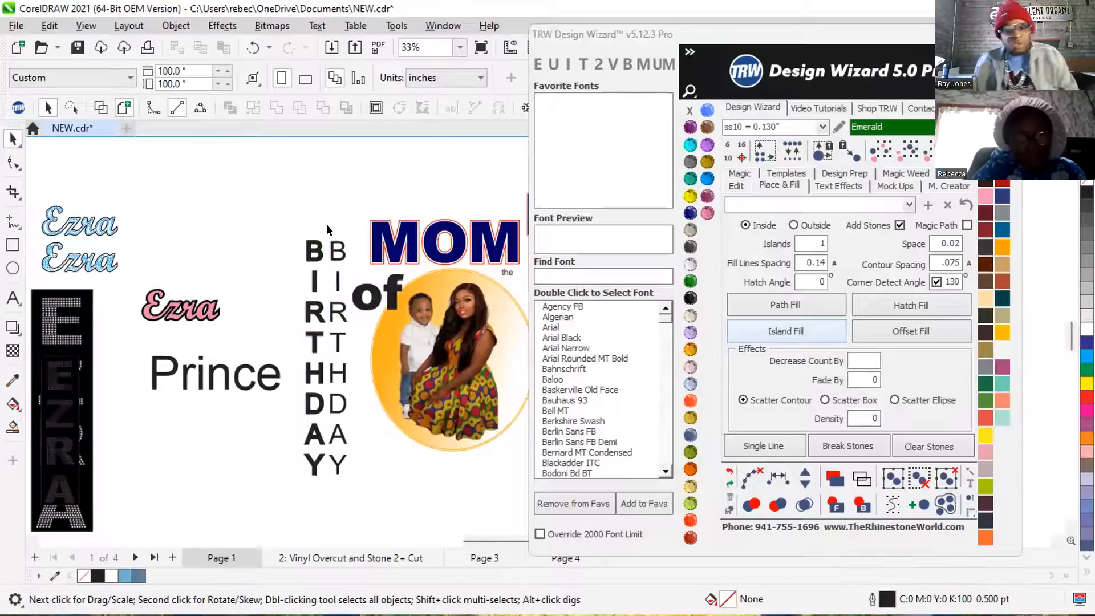
Create an inside Island Fill of emerald ss10 stones on the bolder BIRTHDAY lettering and merge the overlapping stones.
scroll(319, 240, "up", 3)
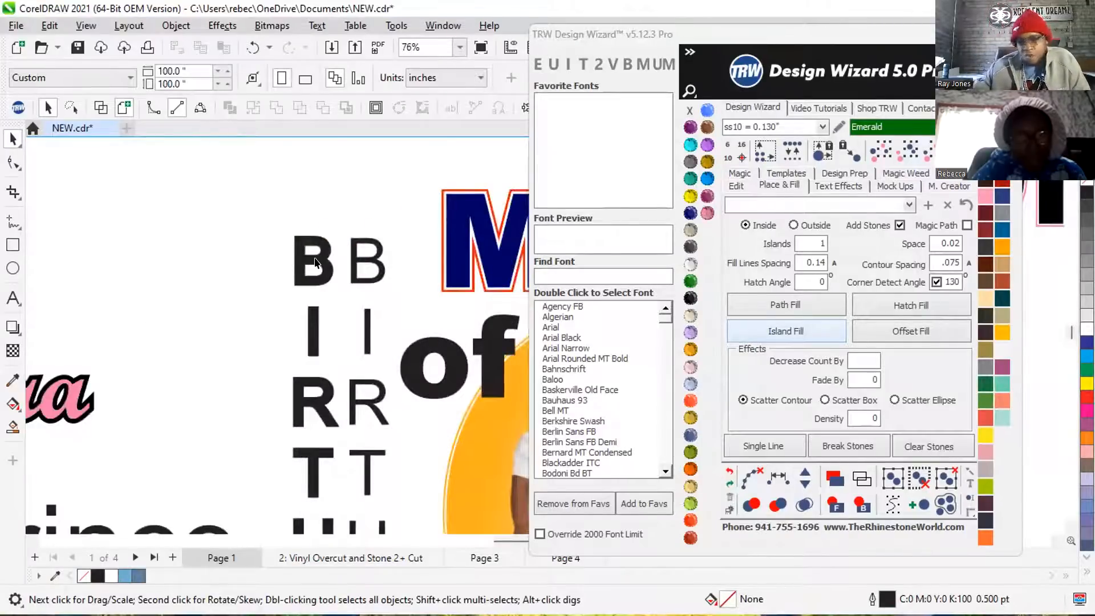
left_click(315, 263)
left_click(775, 333)
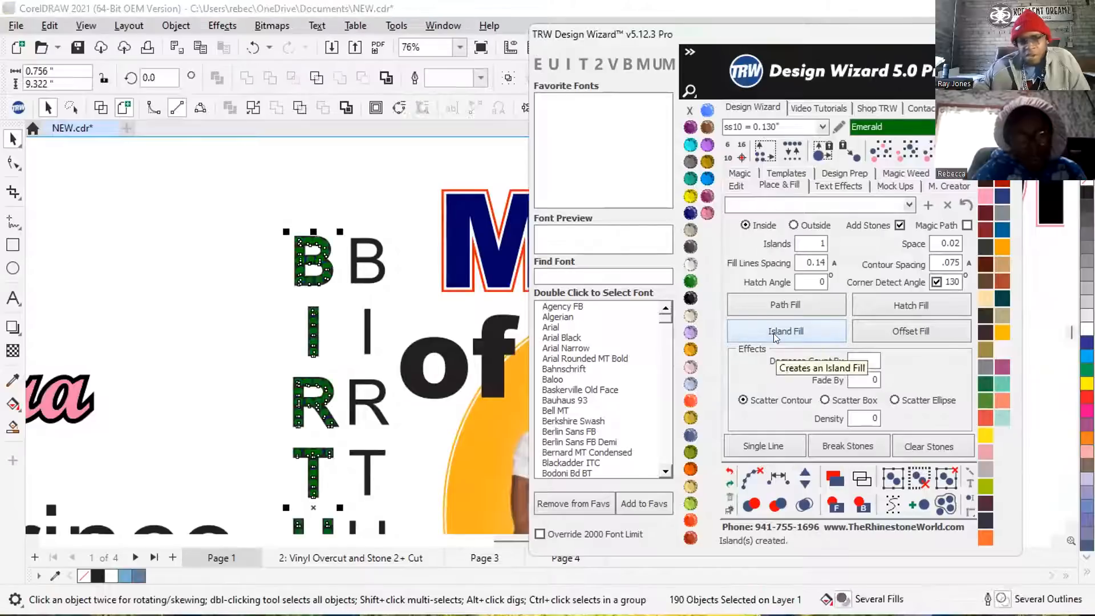
left_click(804, 503)
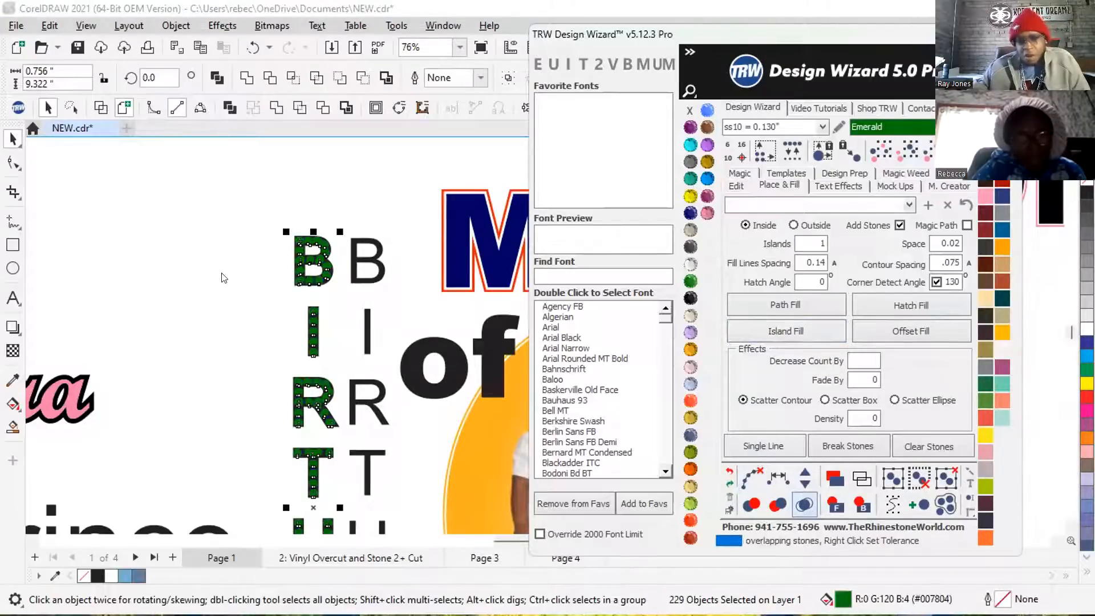
Deselect the stones and examine the emerald fill on the bolder BIRTHDAY lettering, especially the H.
left_click(323, 180)
scroll(232, 213, "down", 3)
scroll(238, 243, "up", 7)
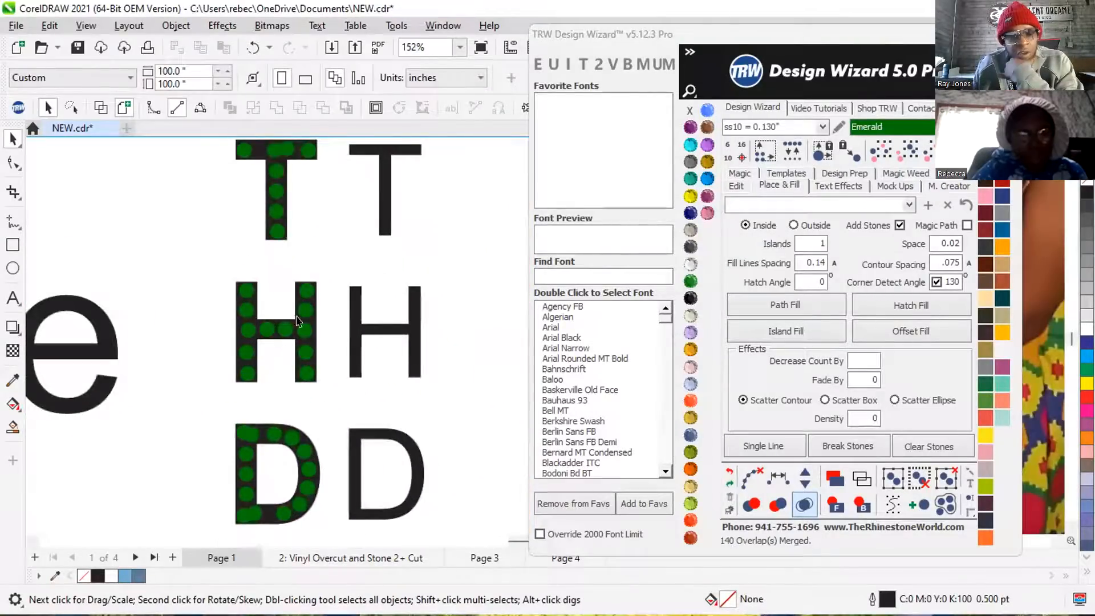
scroll(296, 321, "up", 6)
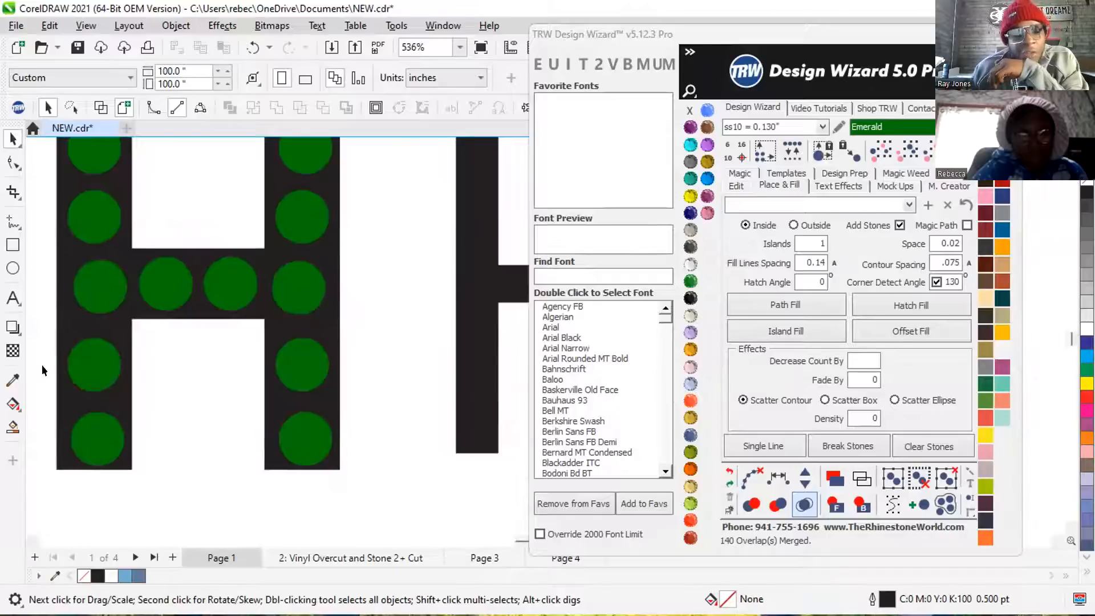
scroll(265, 321, "down", 2)
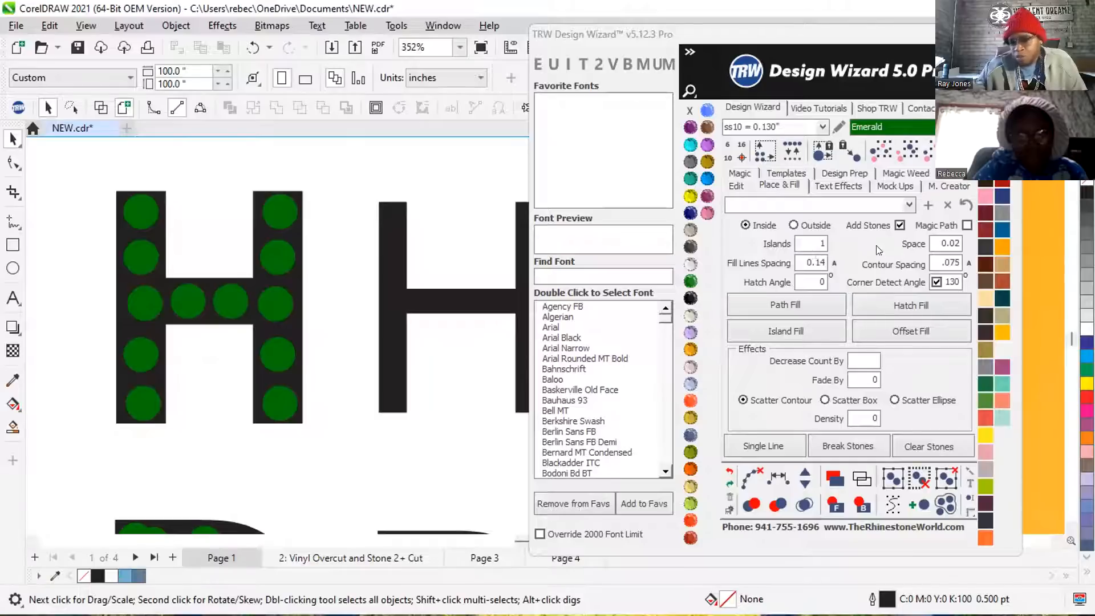
scroll(148, 348, "down", 2)
scroll(277, 301, "down", 1)
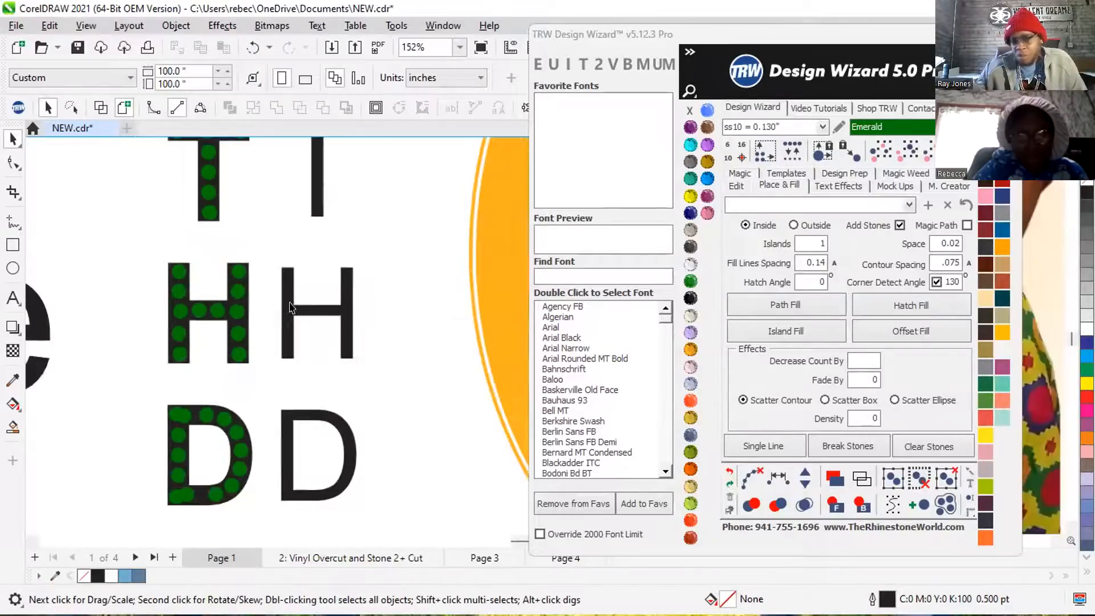
Copy one emerald stone from the bolder H onto the thin H where its stem meets the crossbar, comparing stone and stroke width.
left_click(291, 308)
scroll(274, 331, "down", 3)
scroll(274, 333, "up", 6)
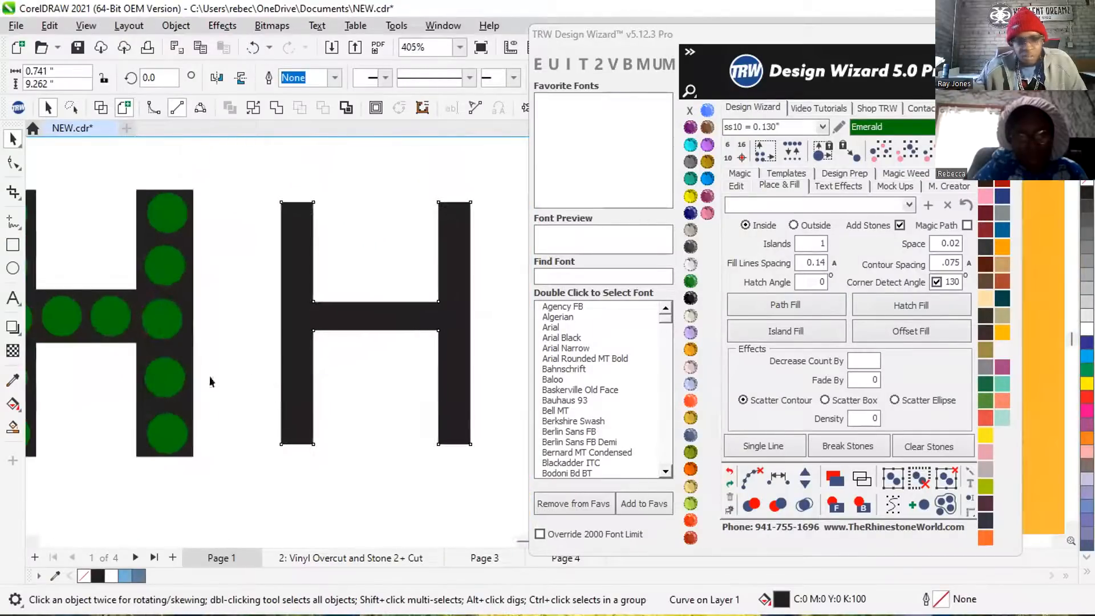
left_click_drag(153, 381, 308, 314)
scroll(311, 315, "up", 3)
scroll(248, 339, "down", 2)
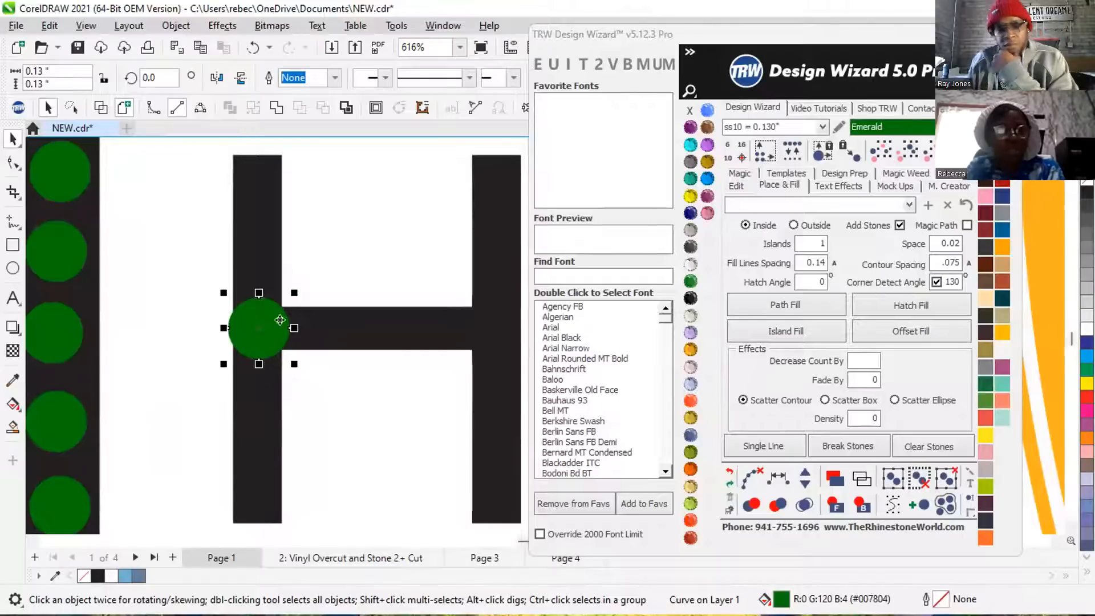
scroll(280, 320, "down", 3)
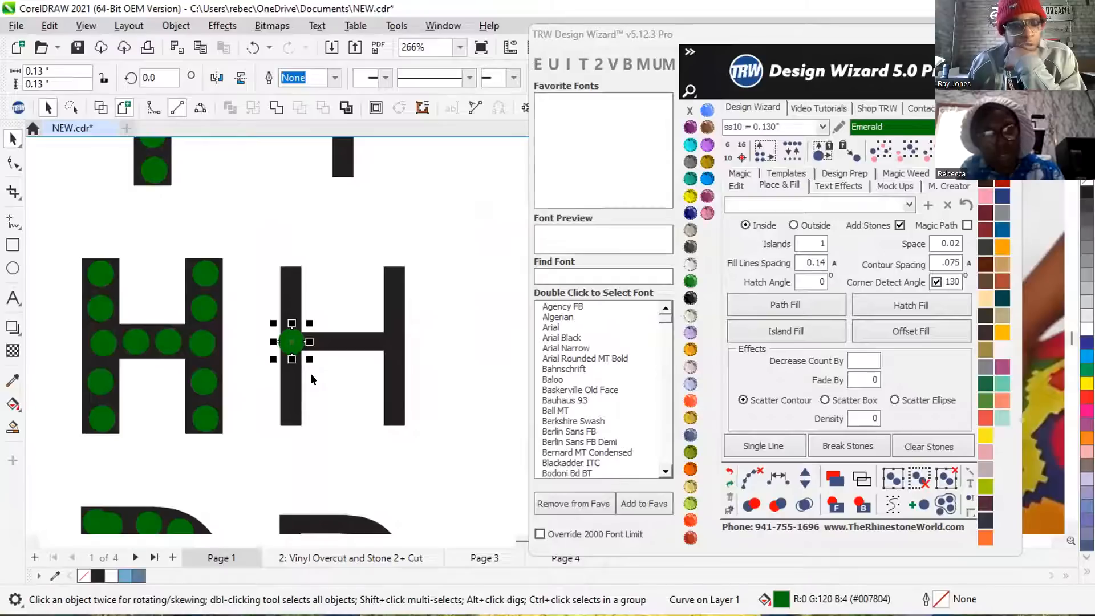
scroll(310, 374, "down", 5)
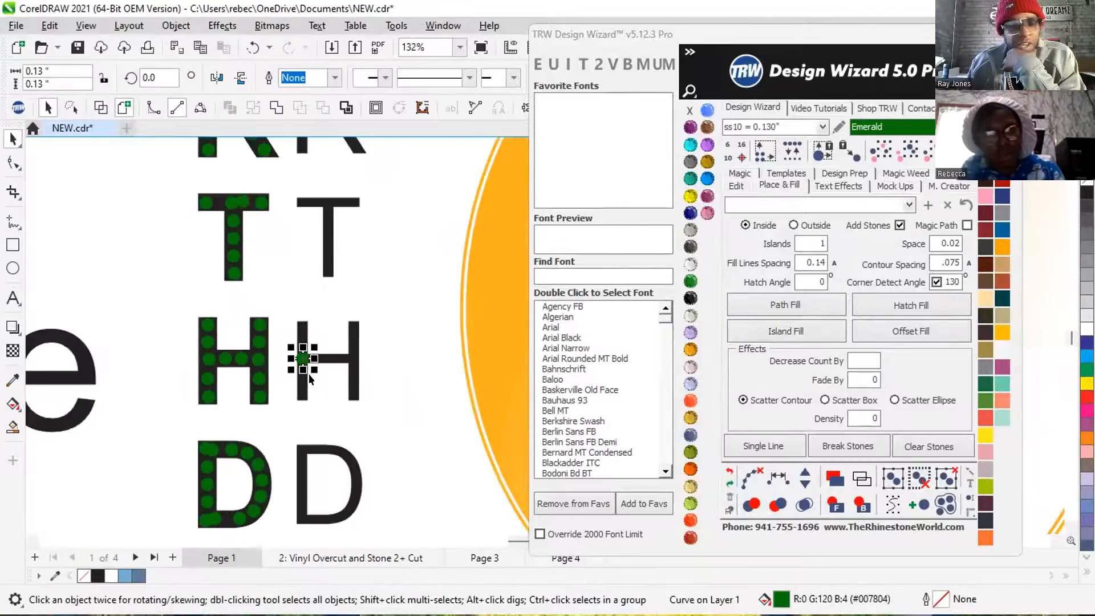
scroll(305, 369, "down", 2)
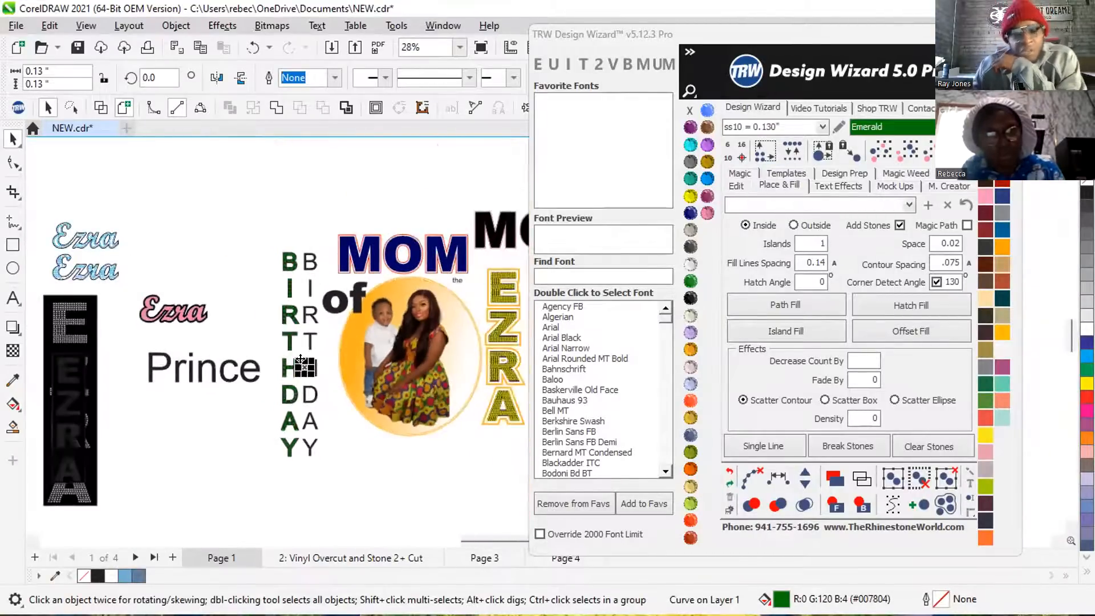
Create an inside Island Fill of emerald ss10 stones on the "of" lettering, clearing the paths and merging overlapping stones.
scroll(349, 305, "up", 2)
scroll(349, 305, "up", 3)
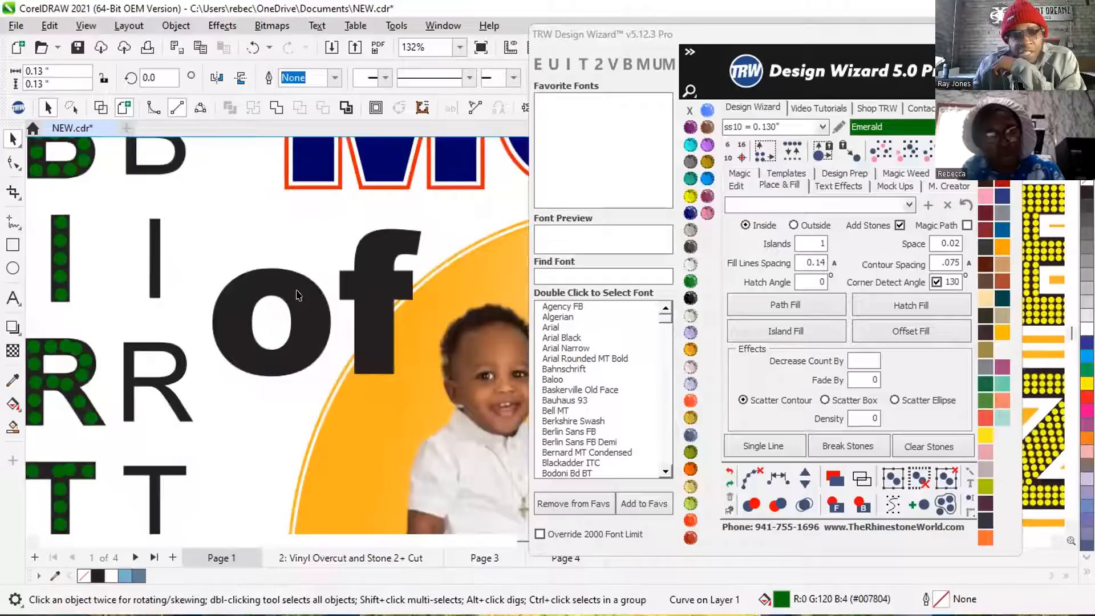
left_click(311, 329)
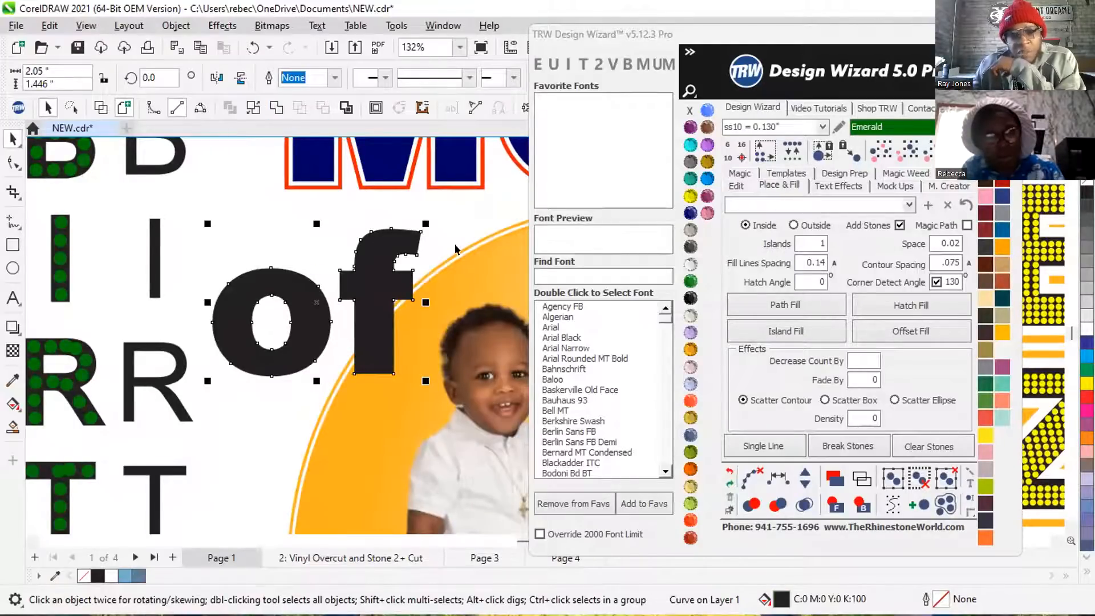
left_click(784, 331)
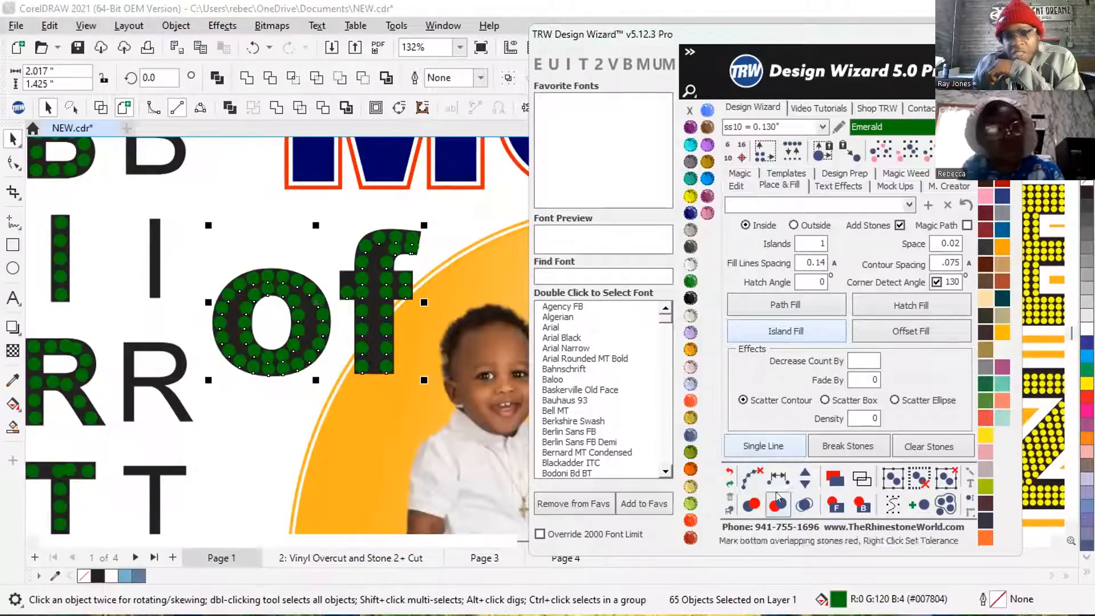
left_click(750, 477)
scroll(267, 300, "down", 3)
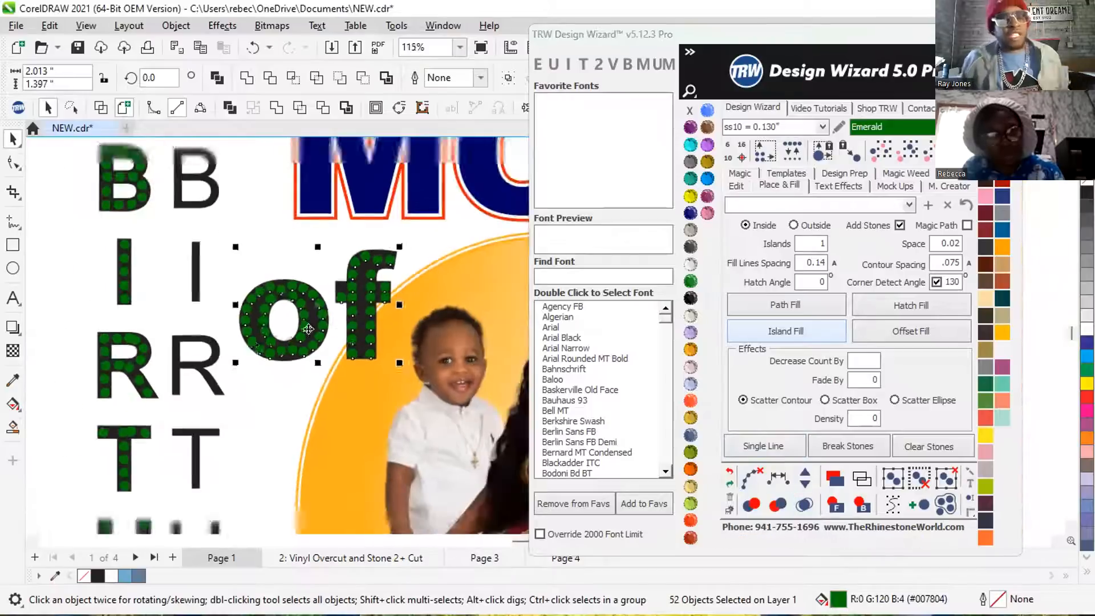
Create an inside Island Fill of emerald ss10 stones on the navy MOM lettering, clearing the paths and merging overlapping stones.
left_click(299, 185)
left_click(814, 342)
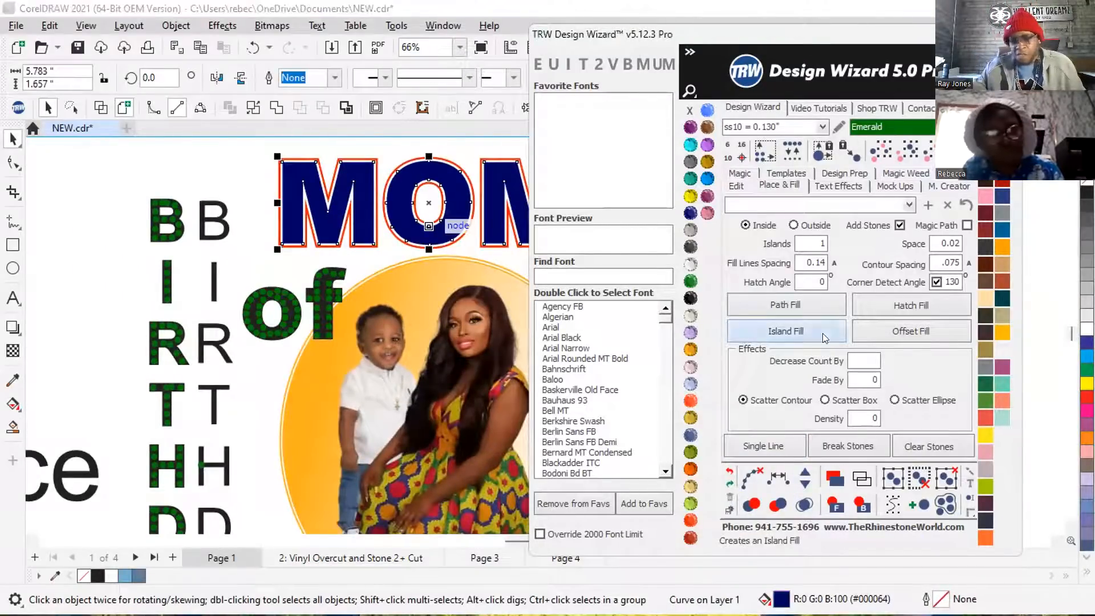
left_click(752, 479)
left_click(804, 504)
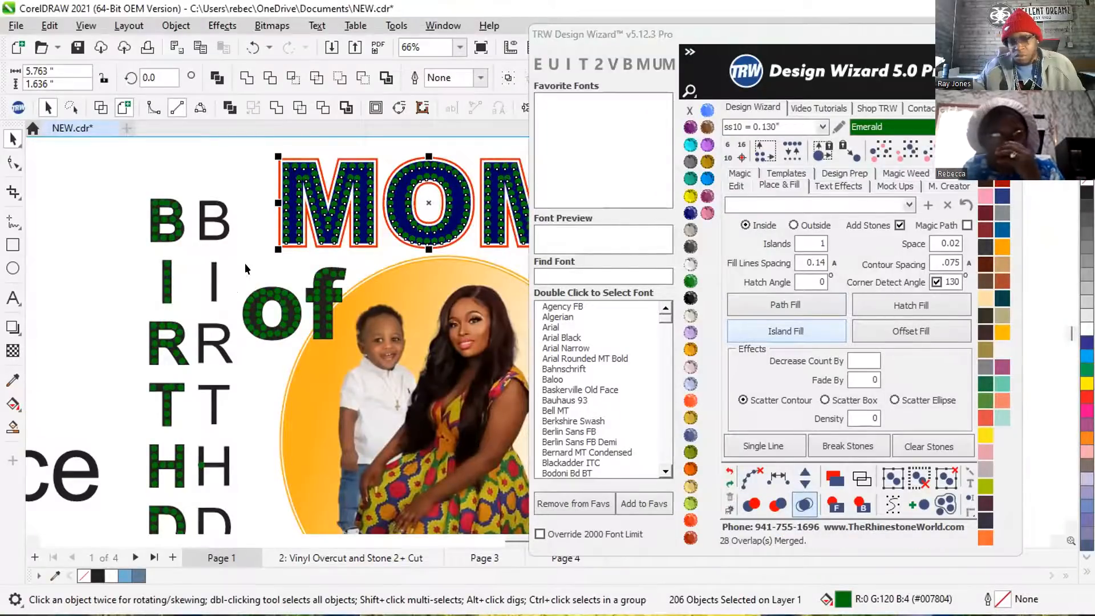
scroll(245, 263, "down", 2)
left_click(326, 202)
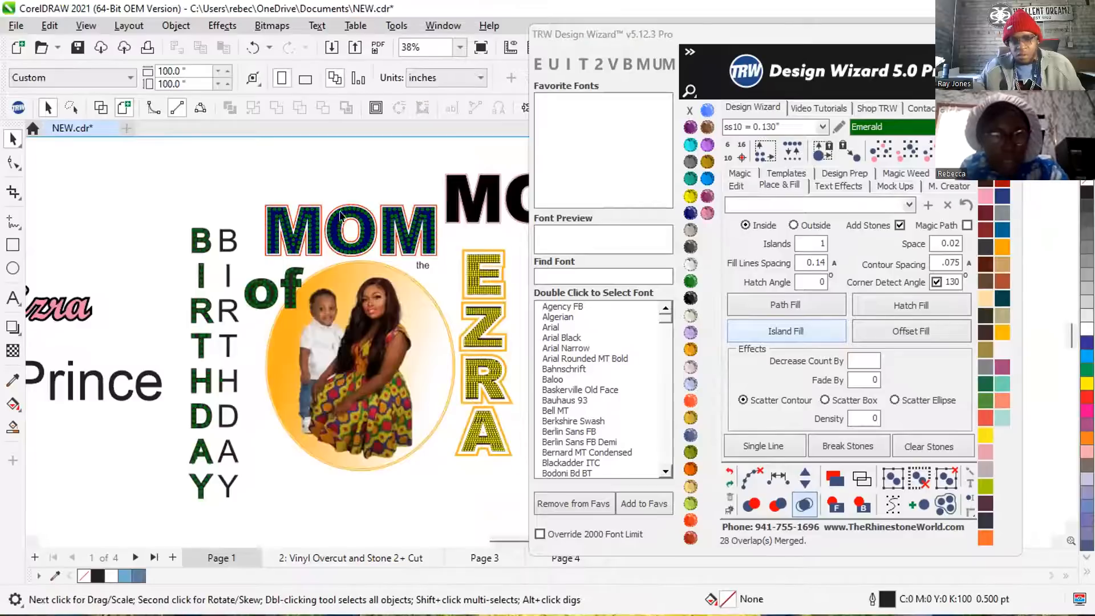
scroll(401, 230, "up", 1)
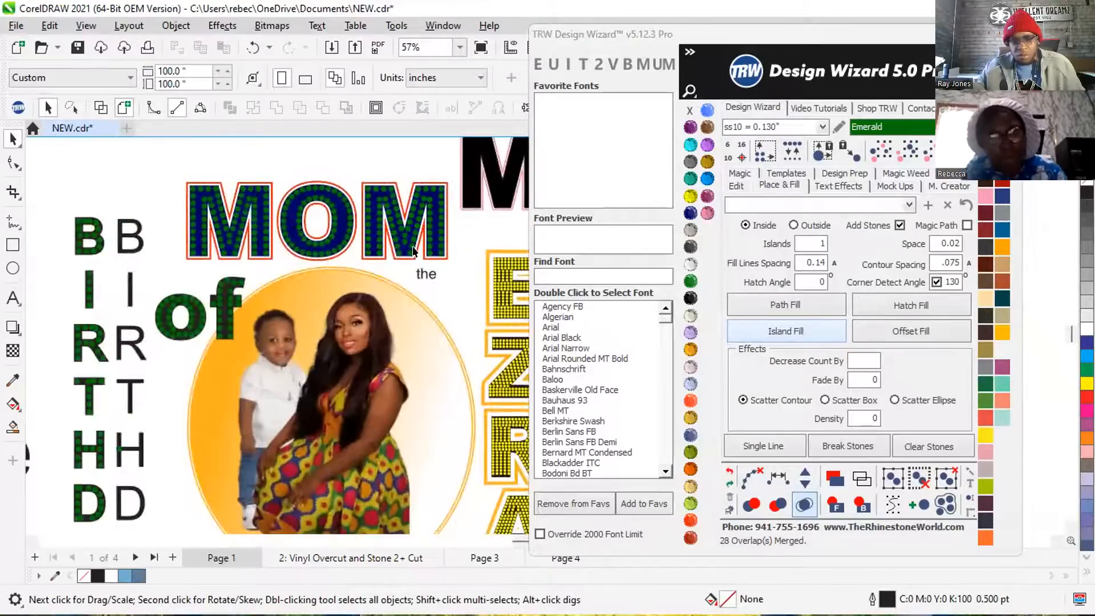
scroll(414, 251, "up", 1)
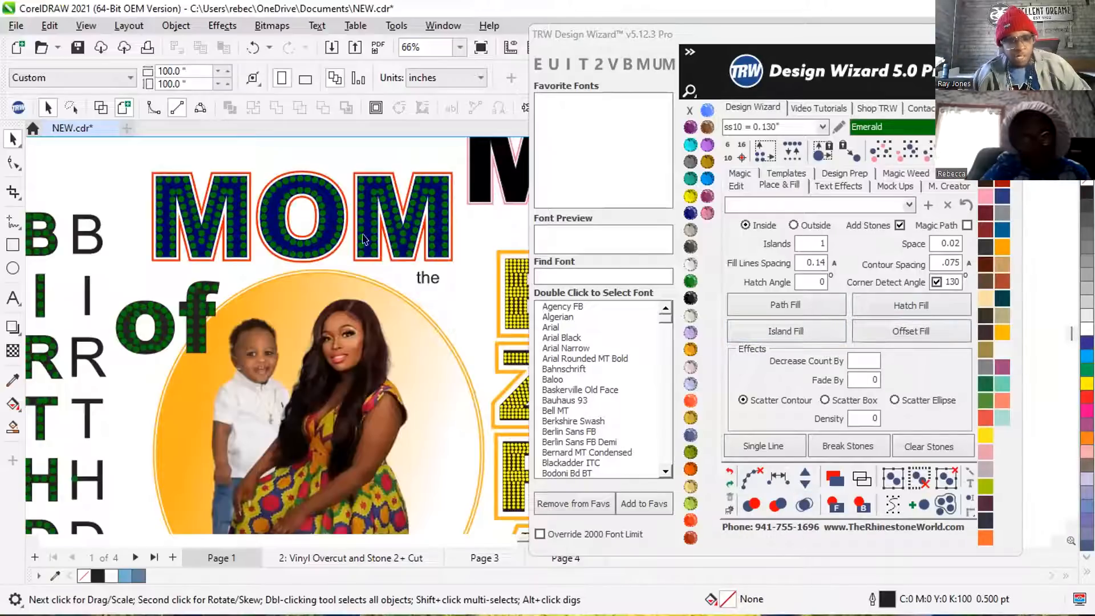
Delete the two lower stones where the f's stem crosses its crossbar and copy a stone into the crossbar's empty upper-left end.
scroll(148, 315, "up", 10)
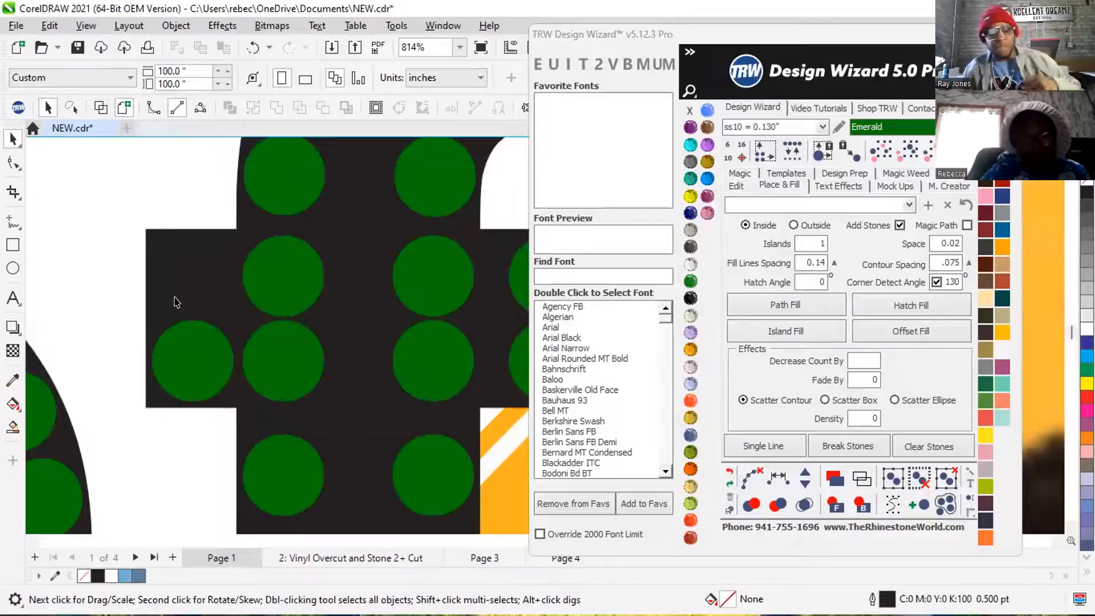
scroll(190, 316, "down", 1)
left_click(247, 339)
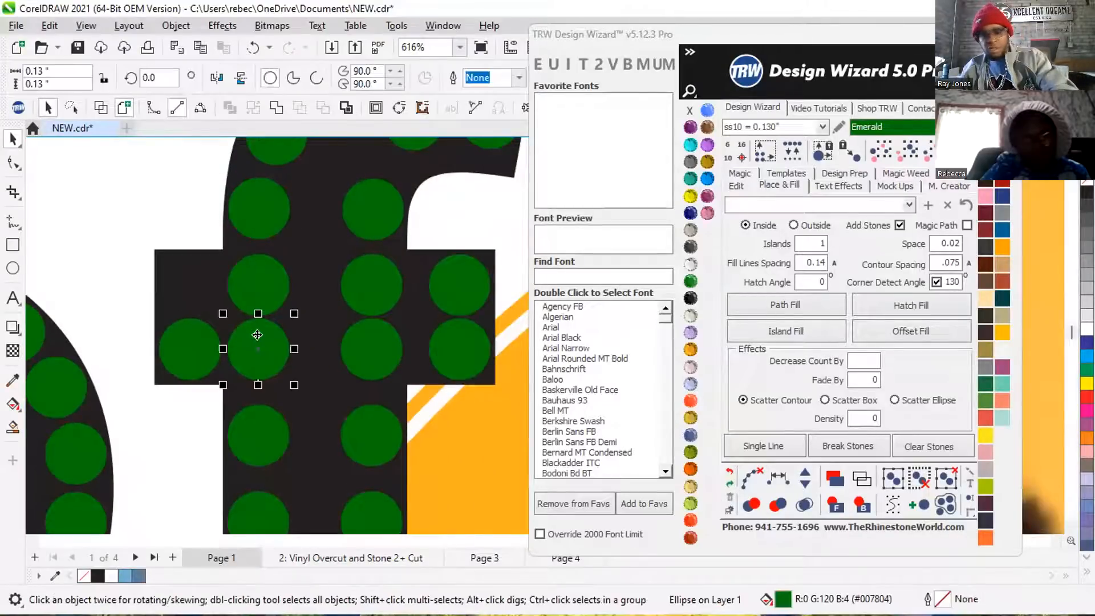
key("Delete")
left_click(361, 351)
key("Delete")
left_click(264, 285)
left_click_drag(267, 284, 210, 285)
left_click(250, 295)
scroll(254, 316, "down", 1)
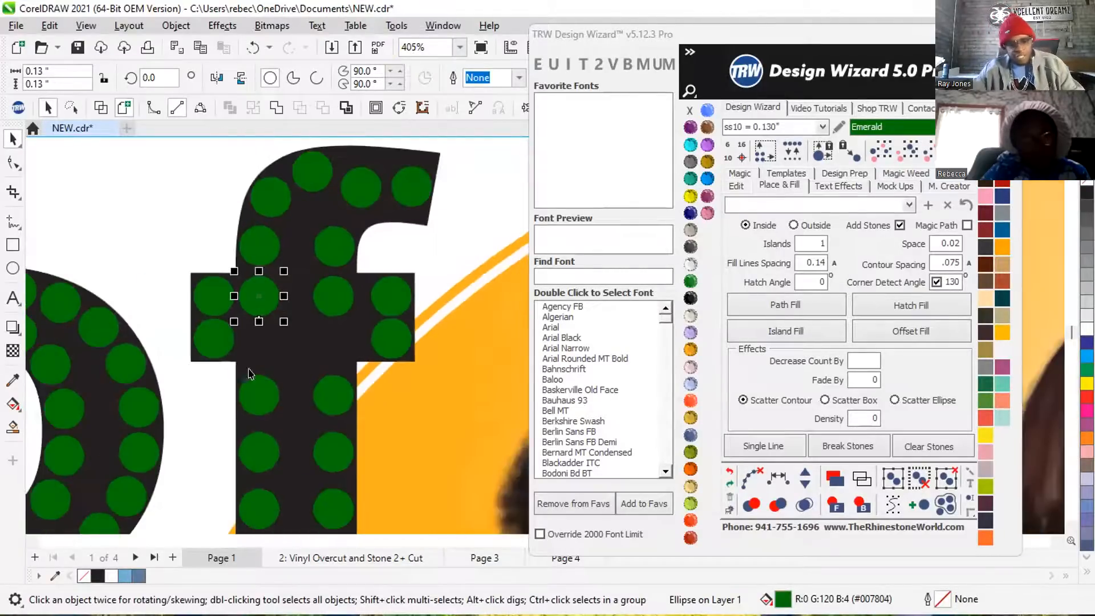
scroll(272, 398, "down", 2)
scroll(267, 410, "up", 1)
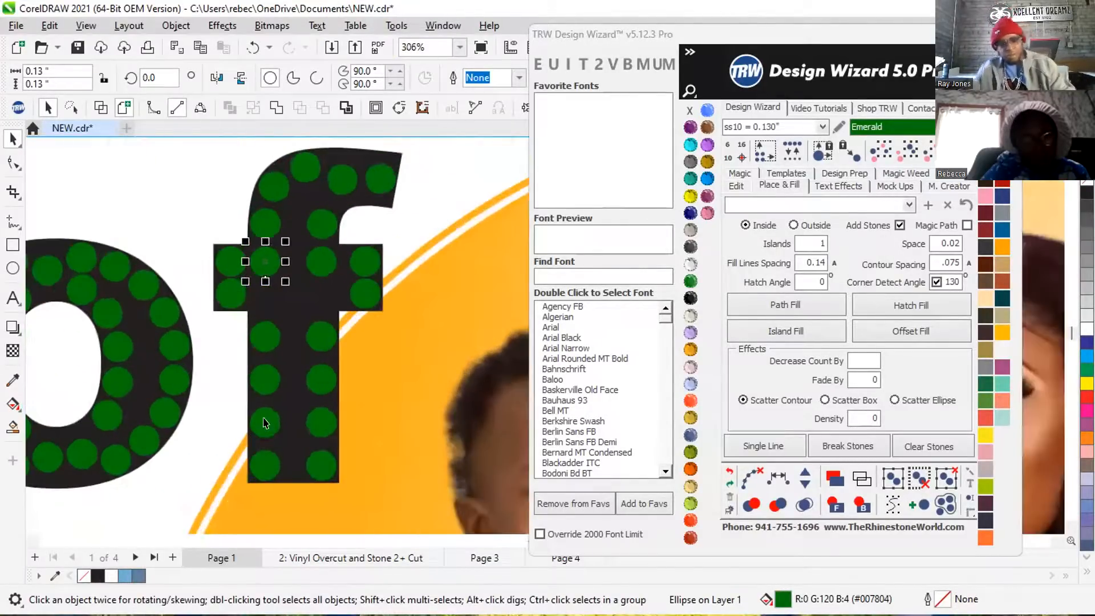
Replace the unevenly spaced stones in the f's left stem column using Fill Between 2 with .02 spacing from crossbar to base.
left_click(264, 418)
left_click_drag(264, 418, 265, 263)
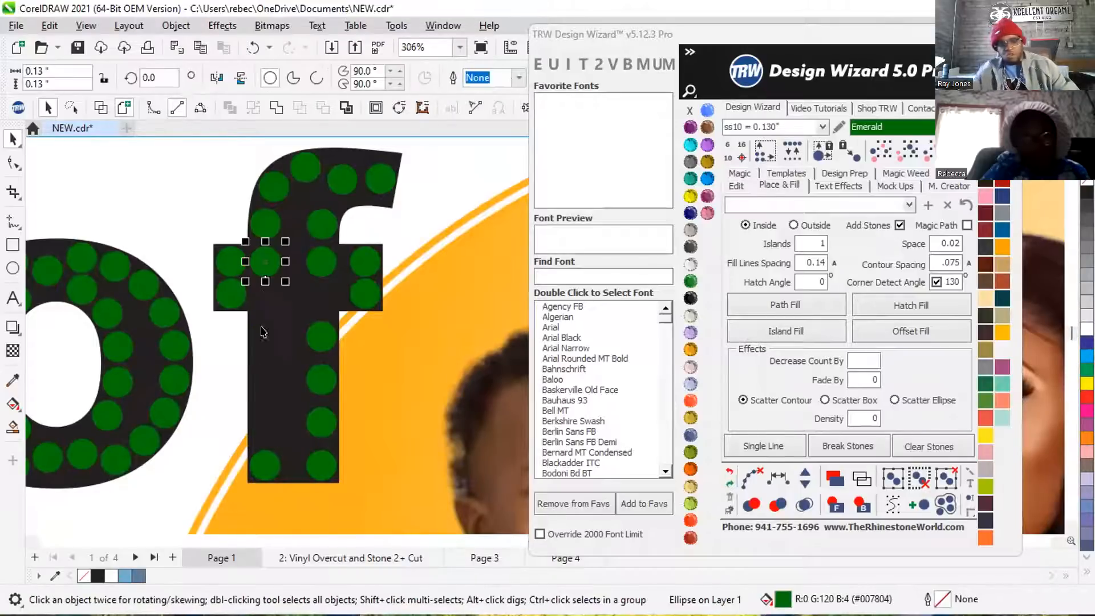
left_click(264, 456, "shift")
left_click(736, 186)
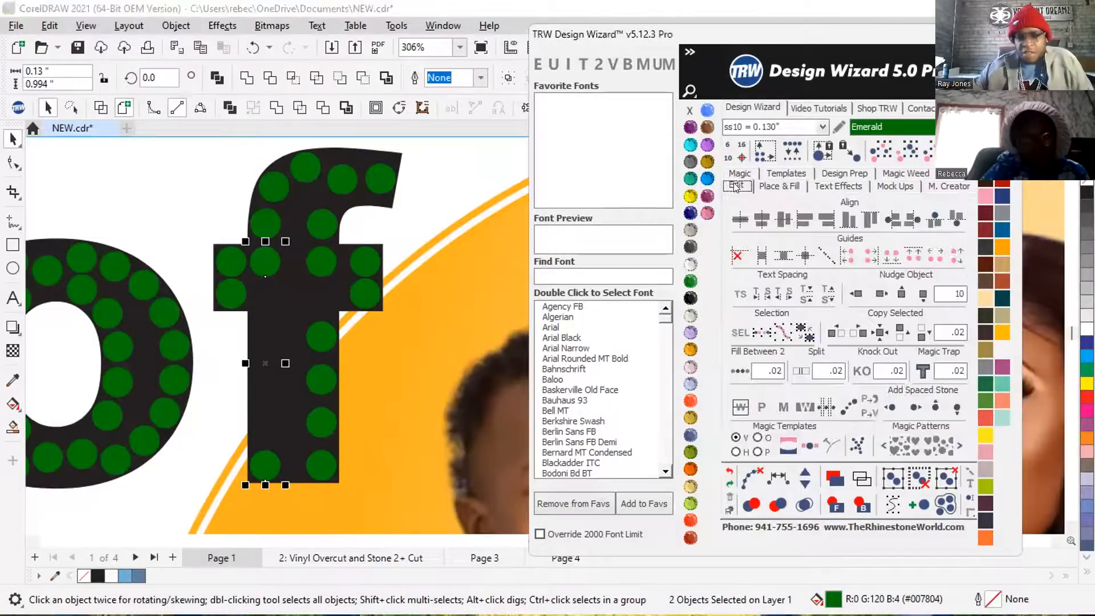
left_click(744, 372)
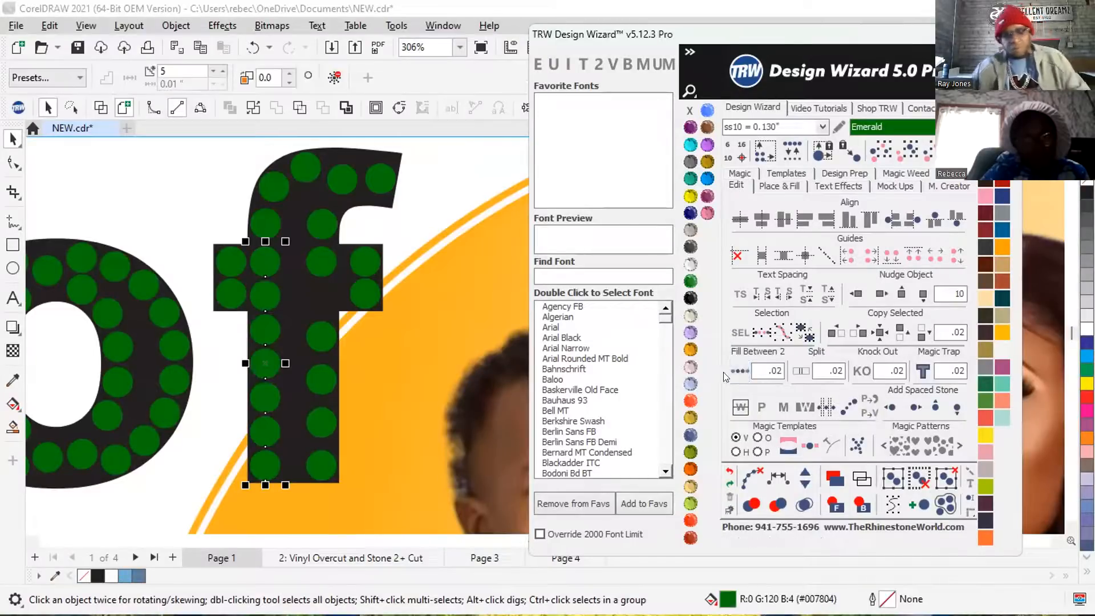
left_click(751, 475)
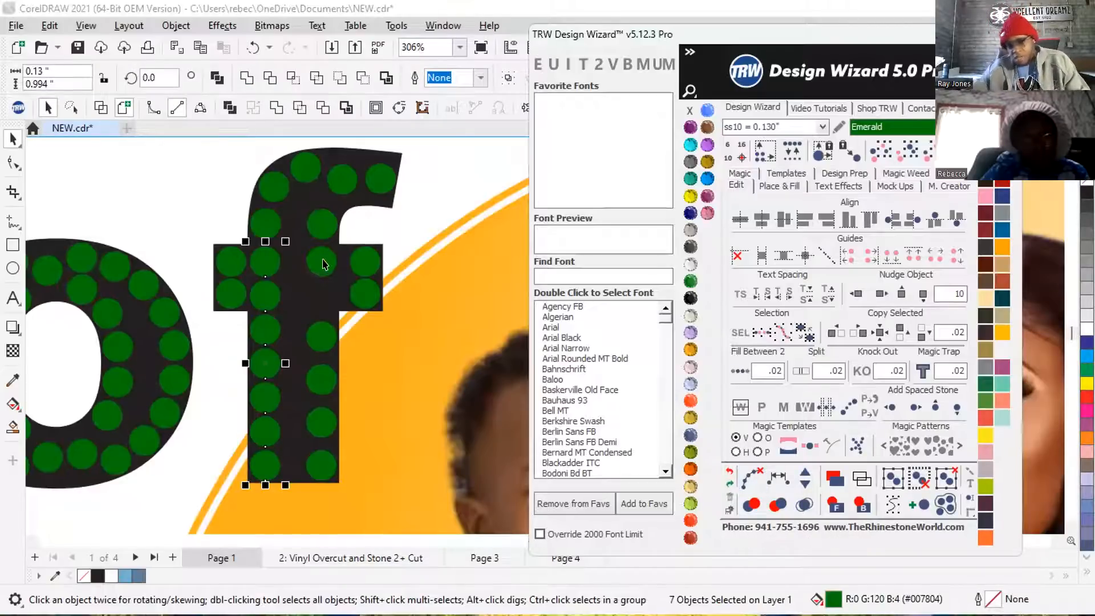
Delete the three stones between the crossbar and the base stone in the f's right stem column.
left_click(322, 261)
left_click(314, 328)
key("Delete")
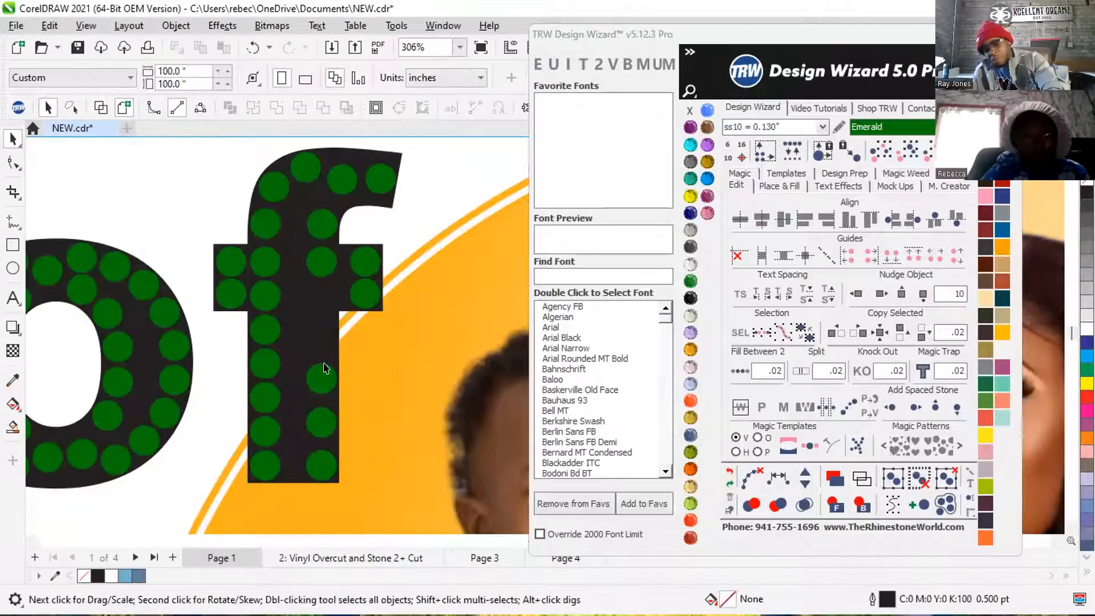
left_click(322, 372)
key("Delete")
left_click(317, 422)
key("Delete")
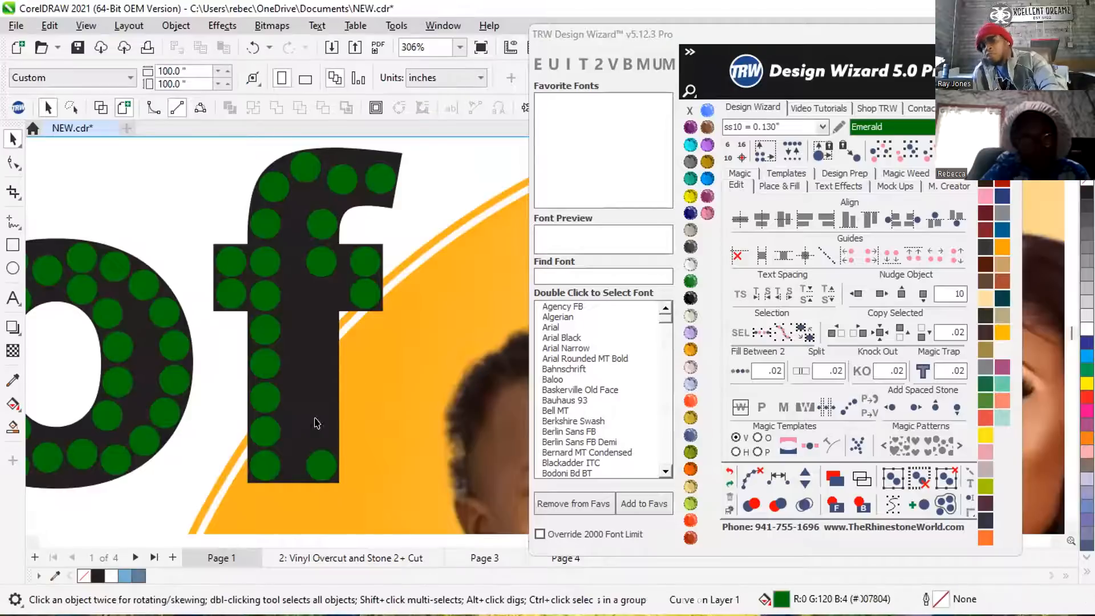
Fill the gap between the crossbar and base stones of the f's right stem column using Fill Between 2 with .02 spacing.
left_click(317, 462)
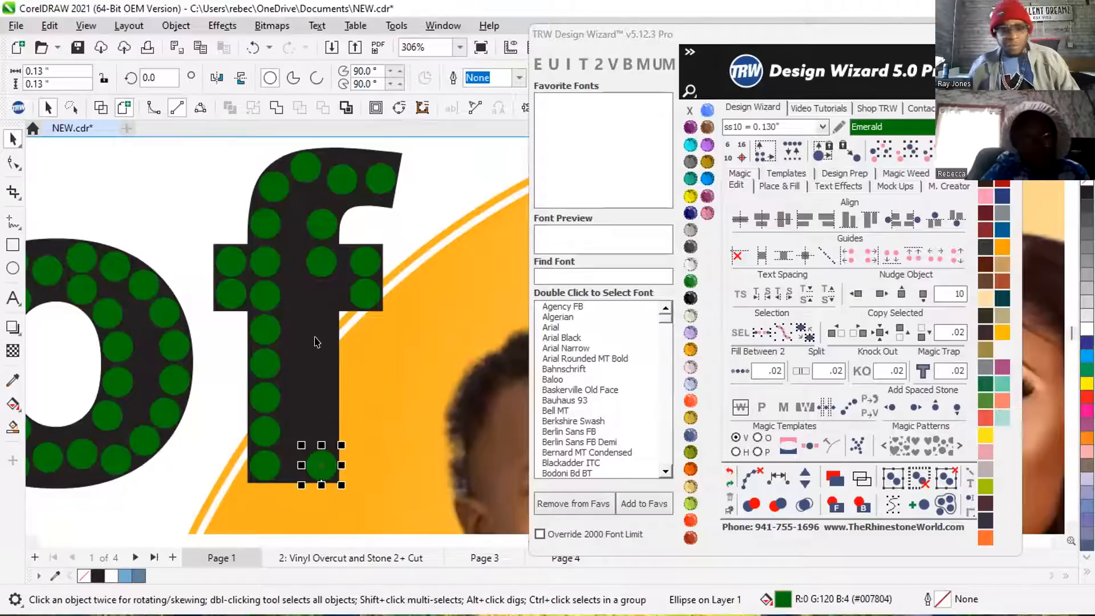
left_click(314, 268, "shift")
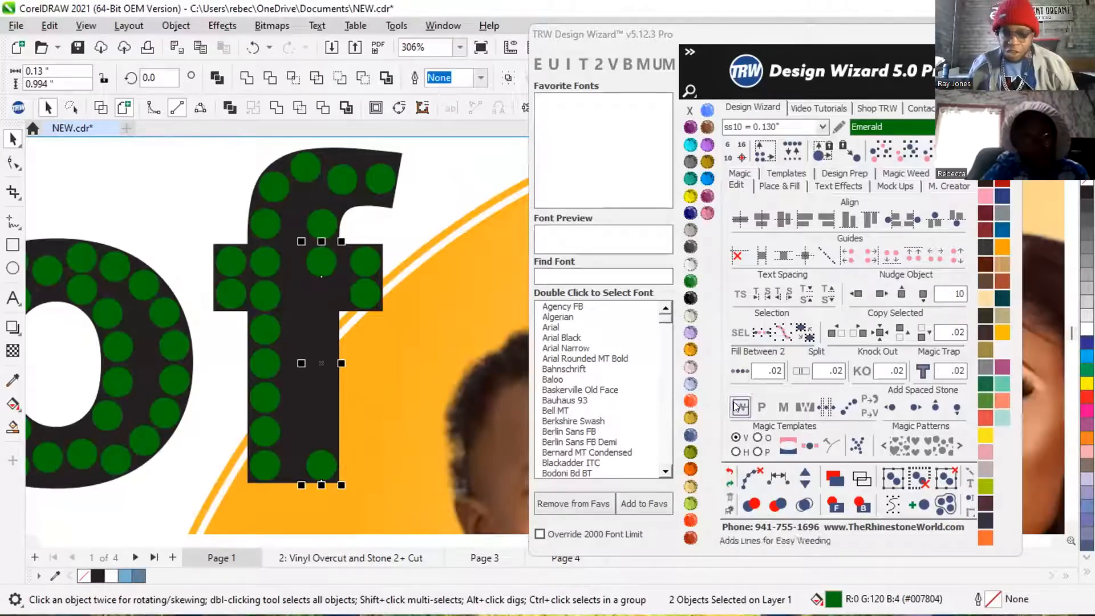
left_click(735, 372)
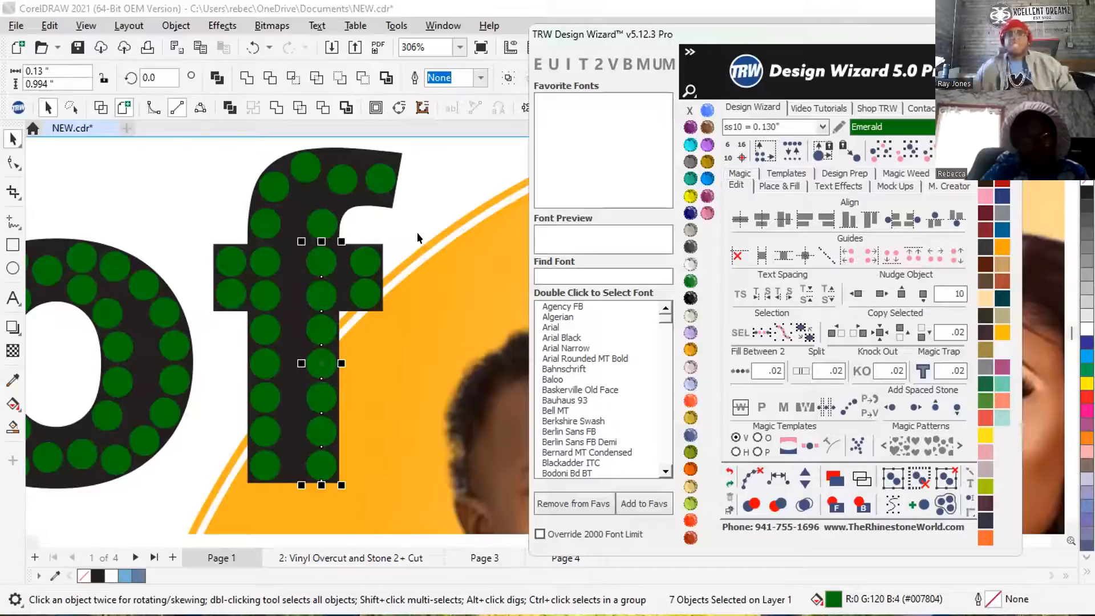
left_click(209, 207)
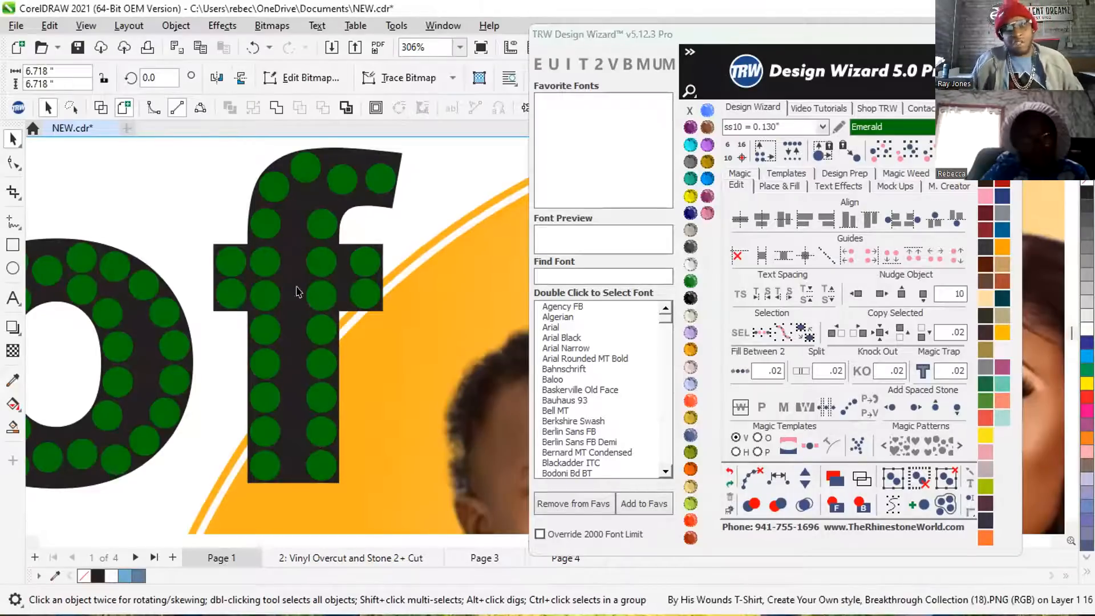
Move the last two stones in the f's top hook upward so they follow the letter's upper edge.
scroll(361, 195, "up", 3)
scroll(341, 164, "up", 1)
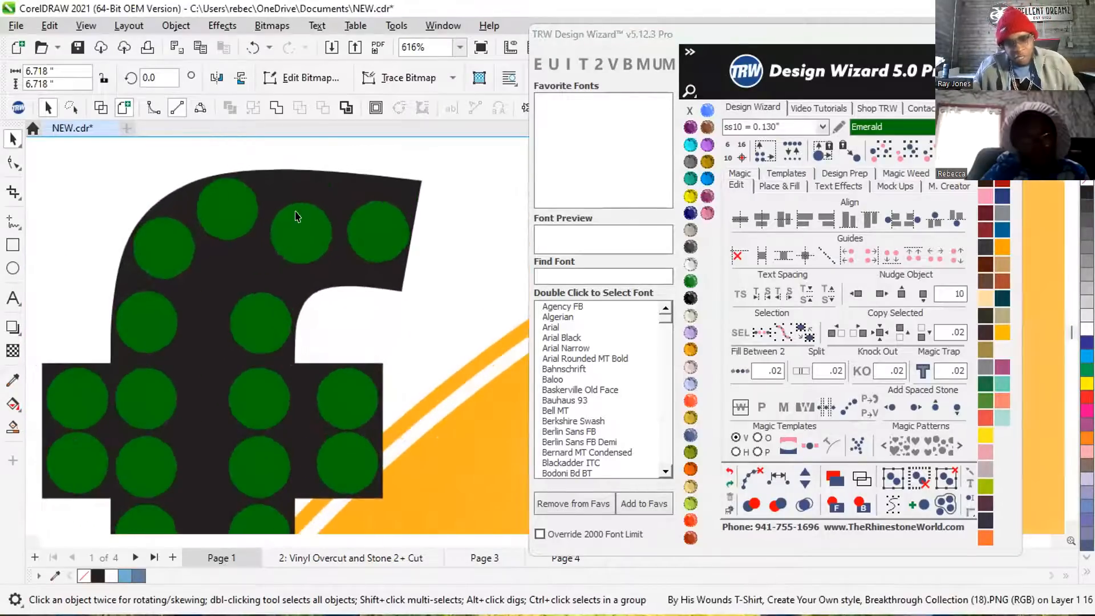
left_click(301, 199)
mouse_move(299, 193)
left_mouse_down()
mouse_move(295, 208)
mouse_move(303, 186)
left_mouse_up()
scroll(303, 185, "up", 3)
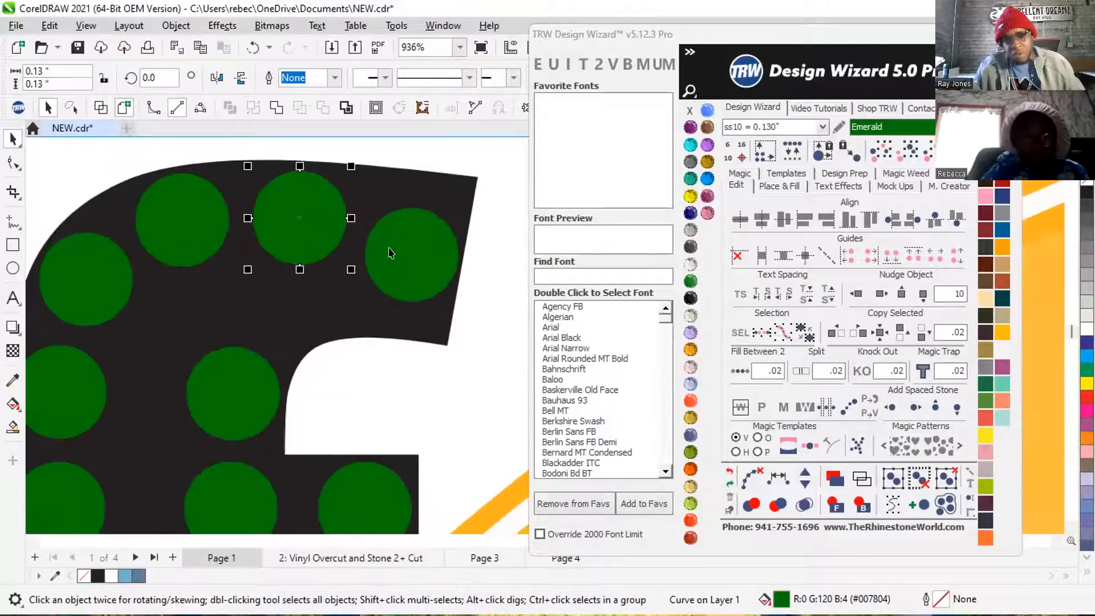
left_click_drag(416, 262, 418, 235)
scroll(419, 235, "down", 2)
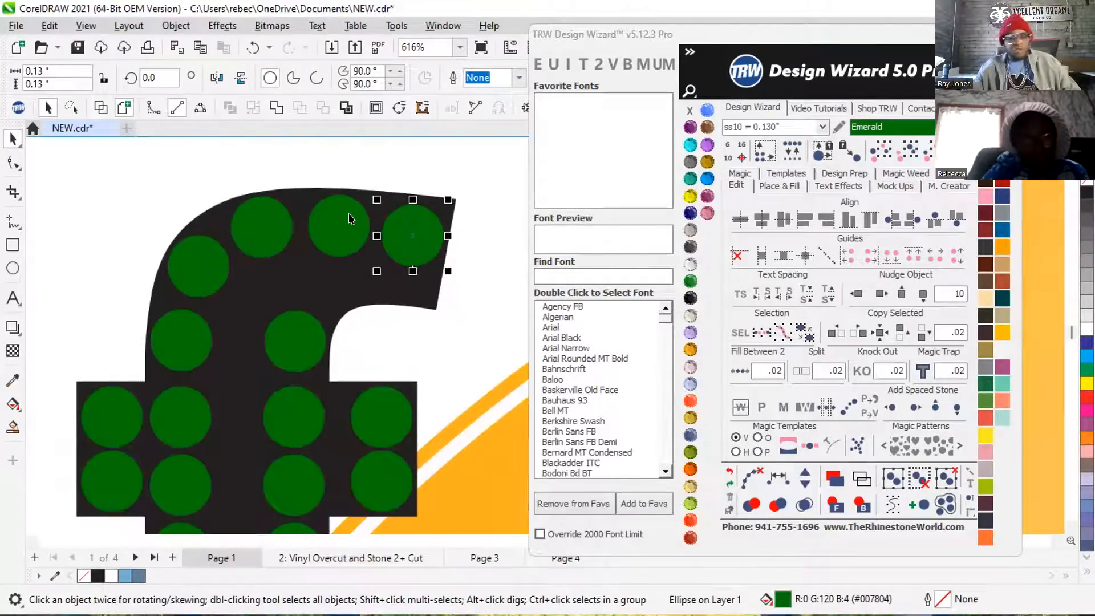
Respace the stones in the f's right stem column evenly along a path from the top hook to the base, adding one stone.
left_click(337, 224)
scroll(338, 225, "down", 1)
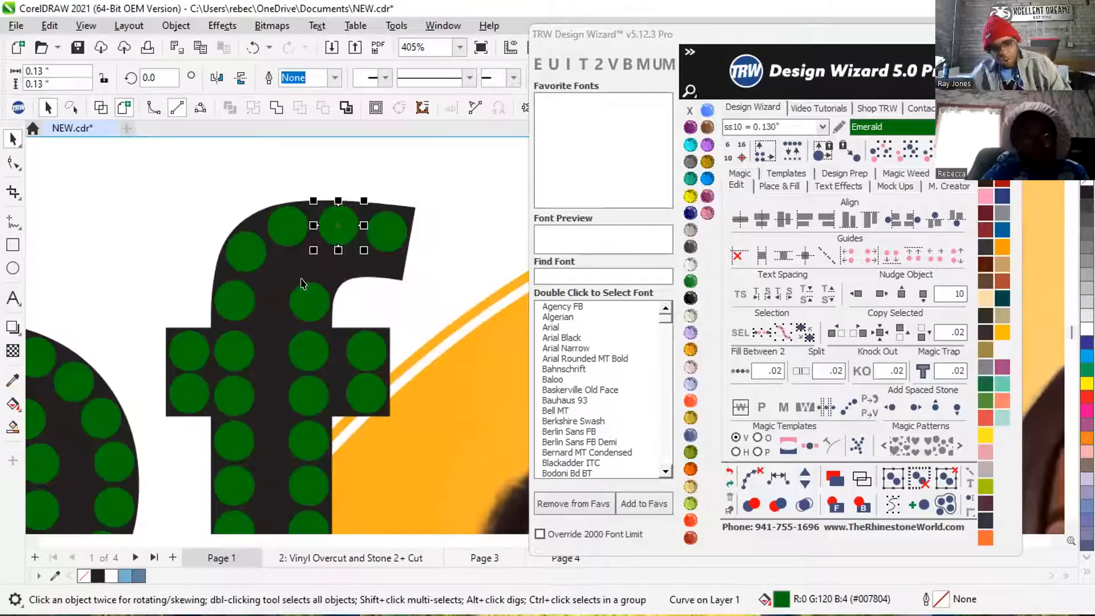
left_click(307, 299, "shift")
left_click(306, 351, "shift")
left_click(314, 393, "shift")
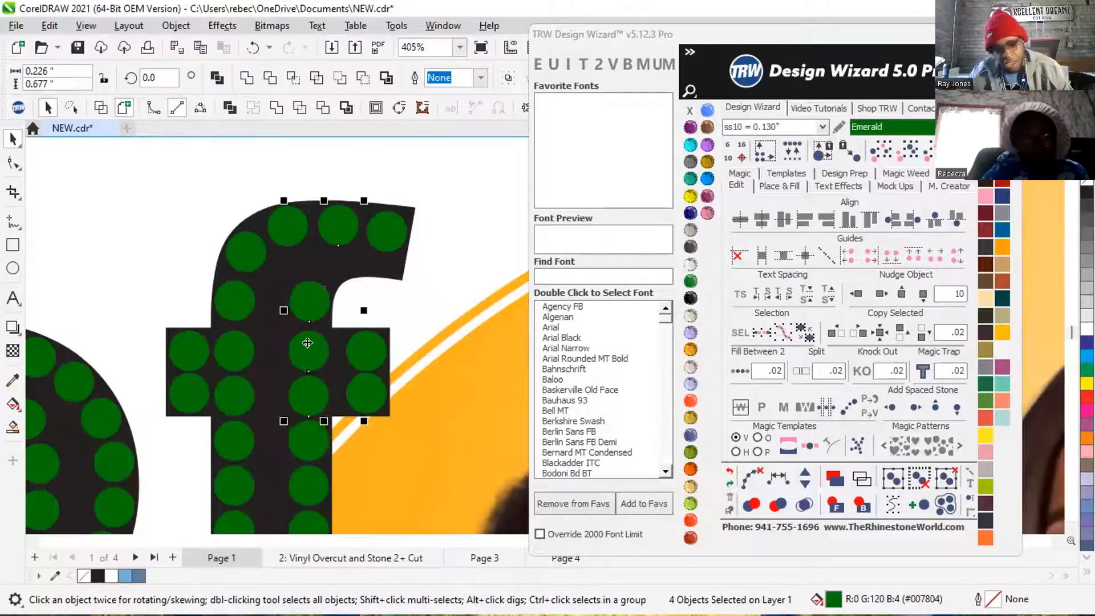
scroll(308, 317, "down", 5)
scroll(310, 490, "up", 3)
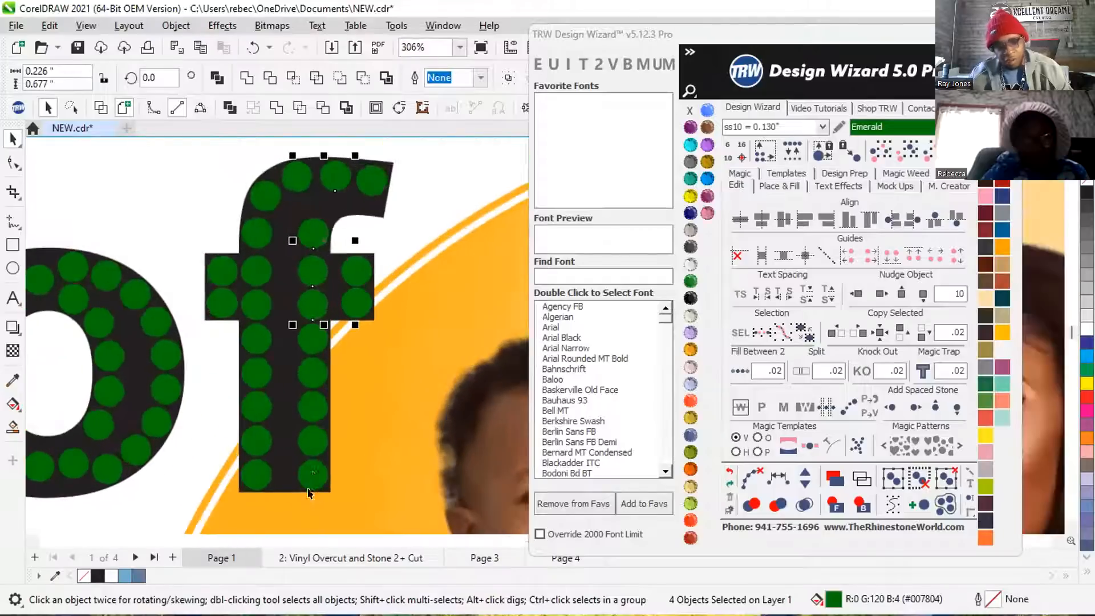
scroll(308, 494, "up", 1)
left_click(306, 336, "shift")
left_click(311, 360, "shift")
left_click(314, 397, "shift")
left_click(314, 437, "shift")
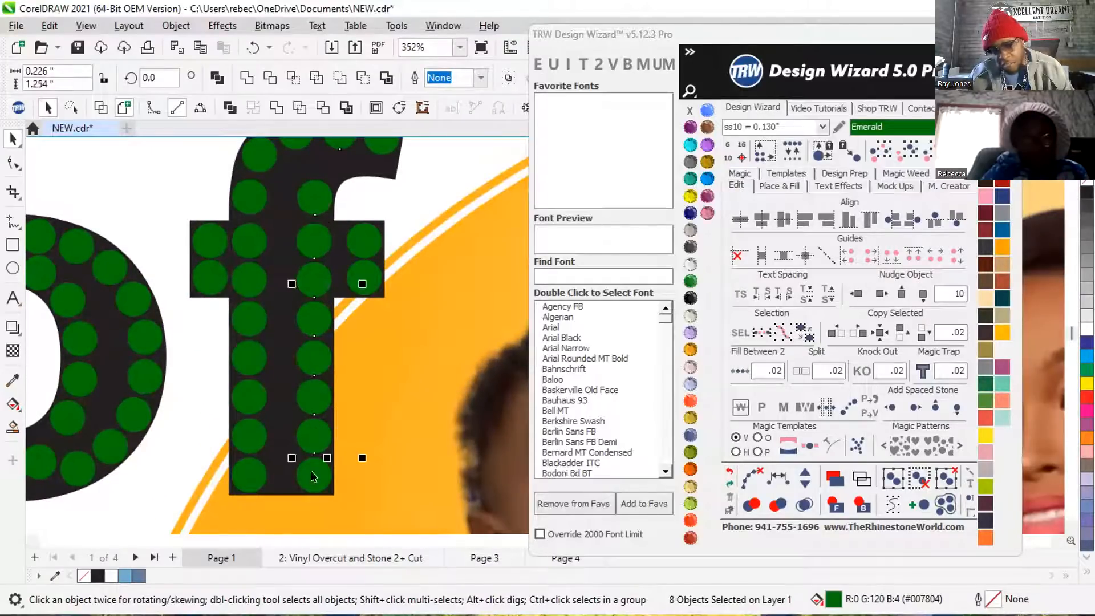
left_click(776, 478)
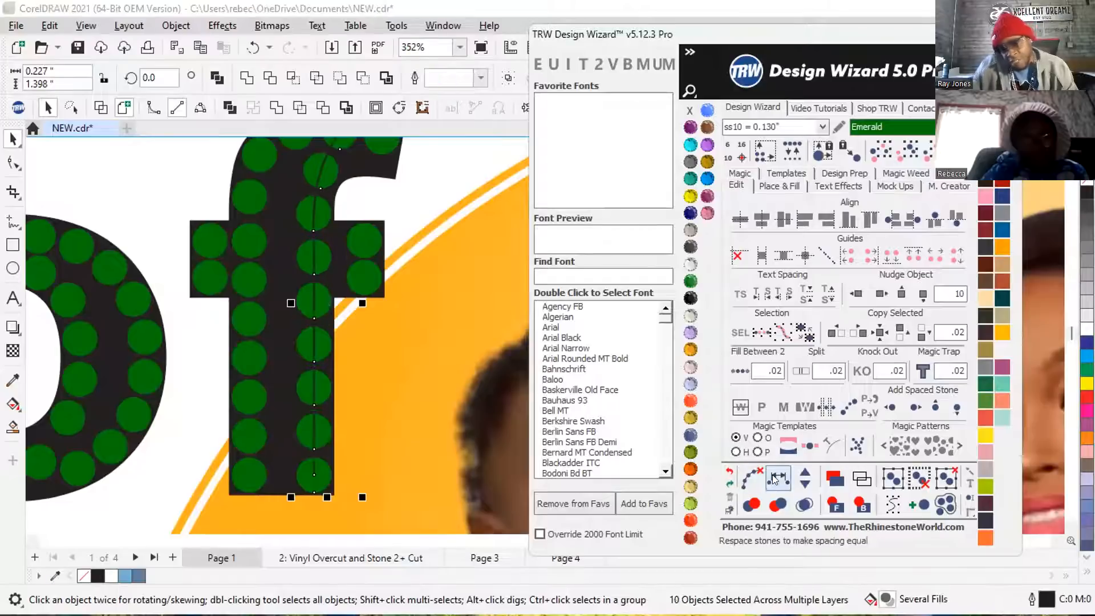
left_click(806, 473)
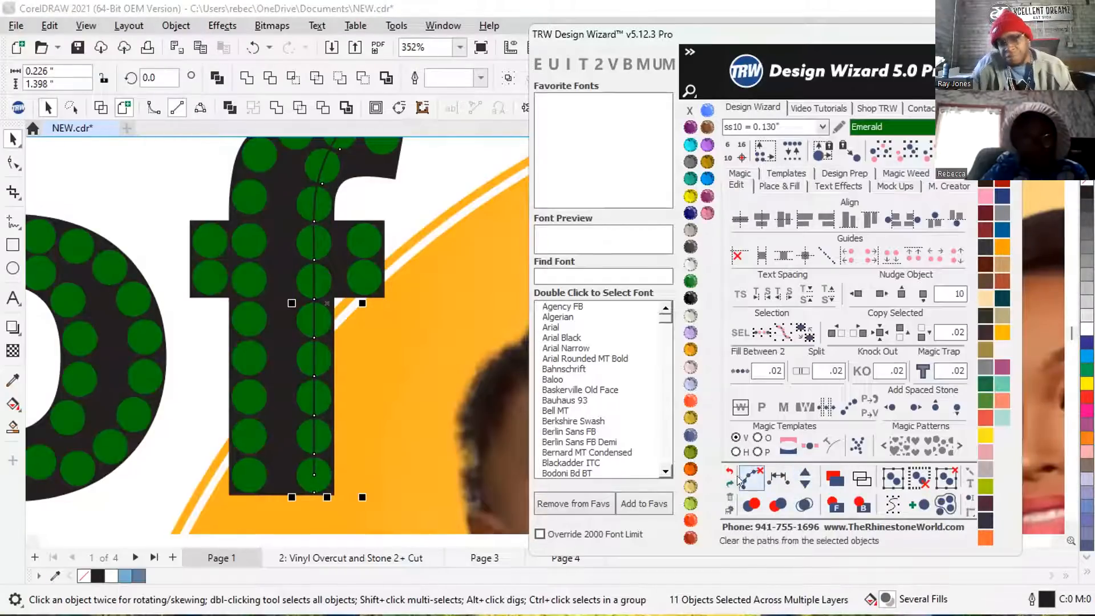
scroll(300, 386, "down", 8)
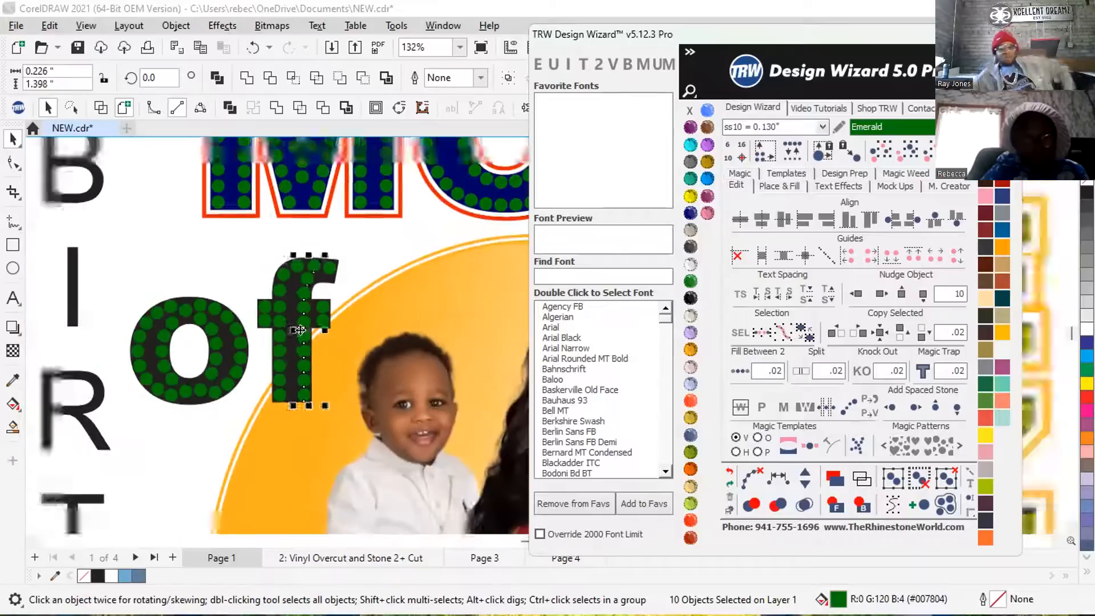
Examine the rhinestone fills of the of, MOM, vertical BIRTHDAY and EZRA lettering for uneven spacing.
left_click(234, 176)
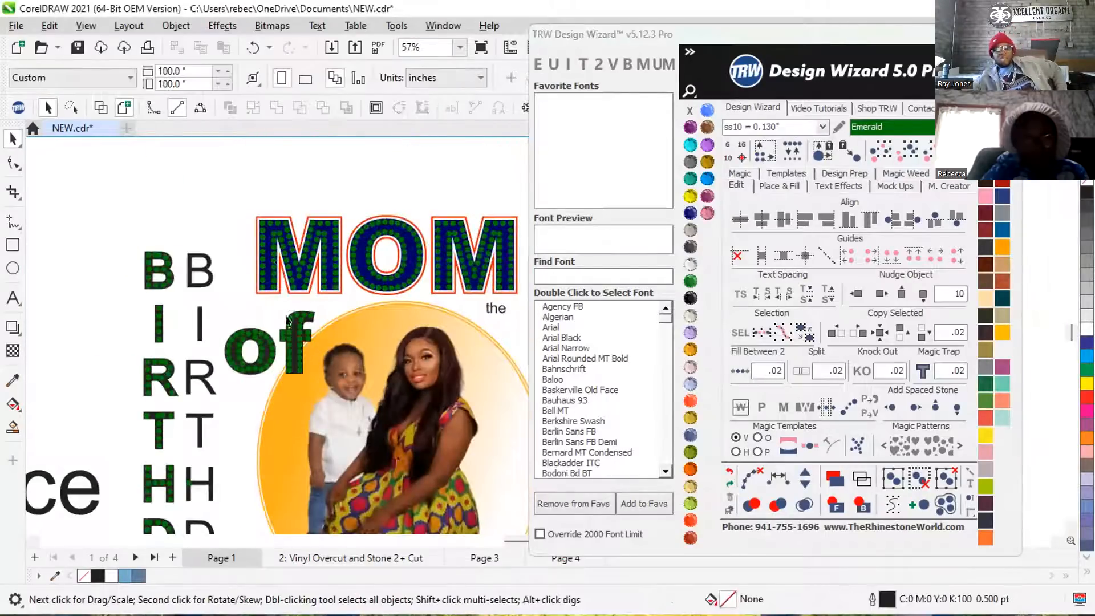
scroll(286, 321, "up", 4)
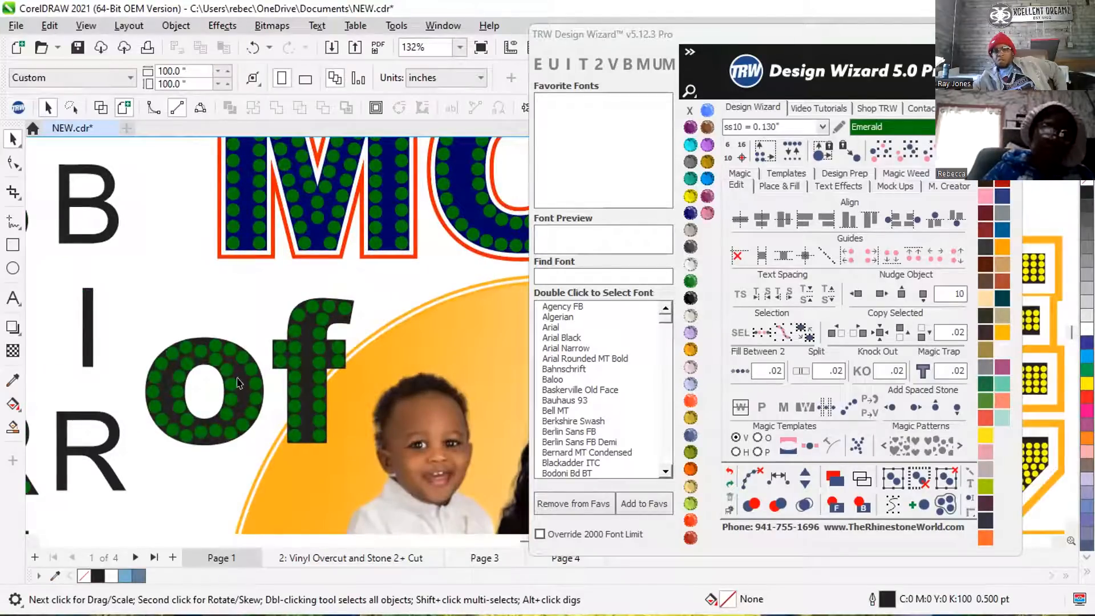
scroll(246, 374, "down", 1)
scroll(246, 373, "down", 1)
scroll(246, 371, "up", 4)
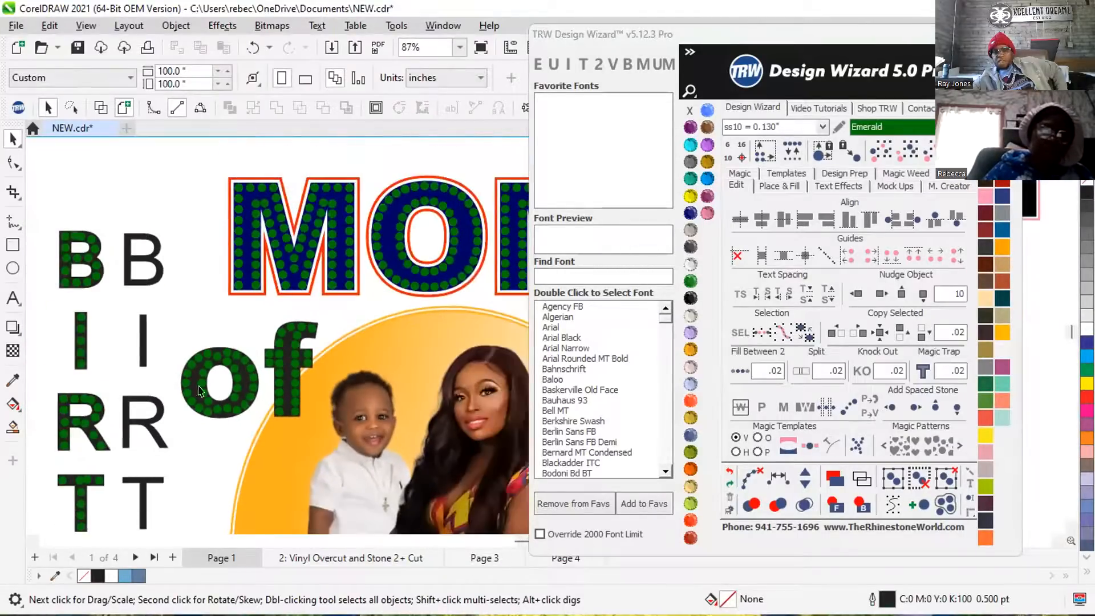
scroll(223, 421, "up", 4)
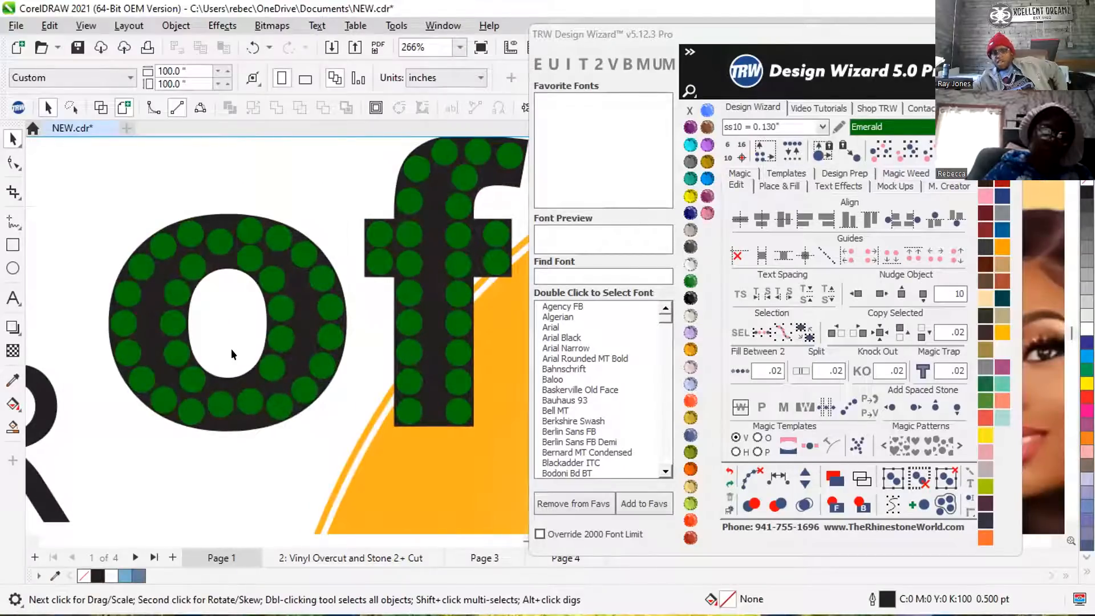
scroll(231, 348, "down", 6)
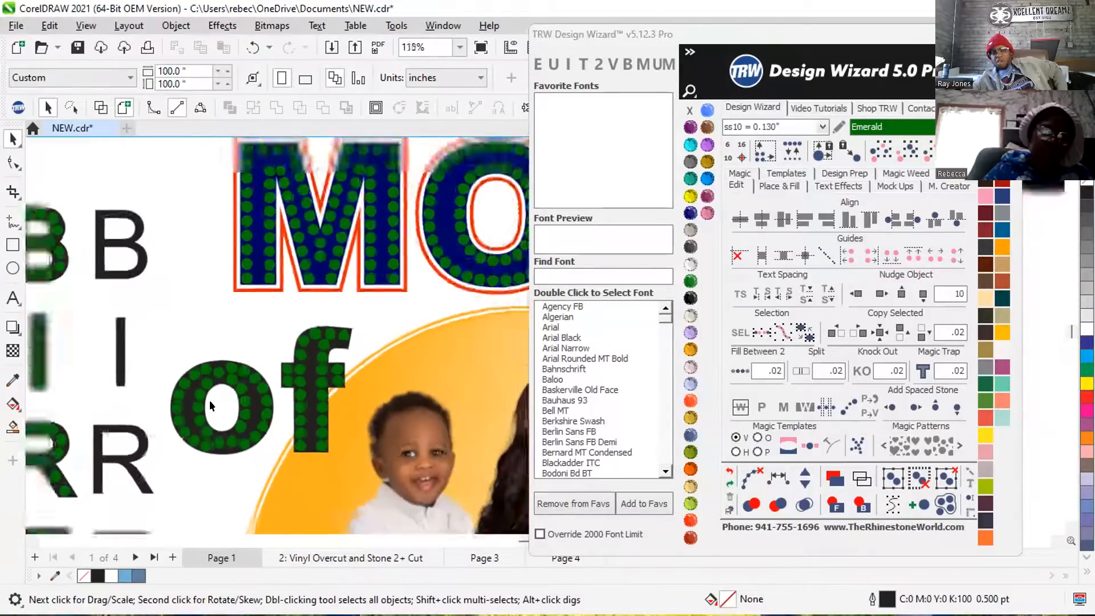
scroll(209, 405, "down", 2)
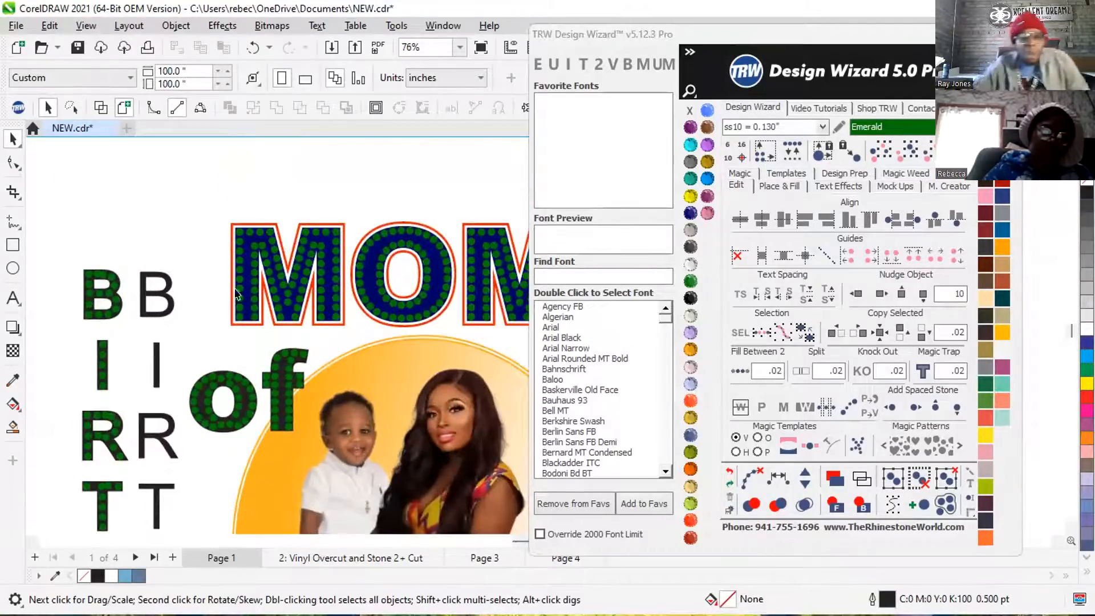
scroll(239, 252, "down", 1)
scroll(240, 252, "down", 1)
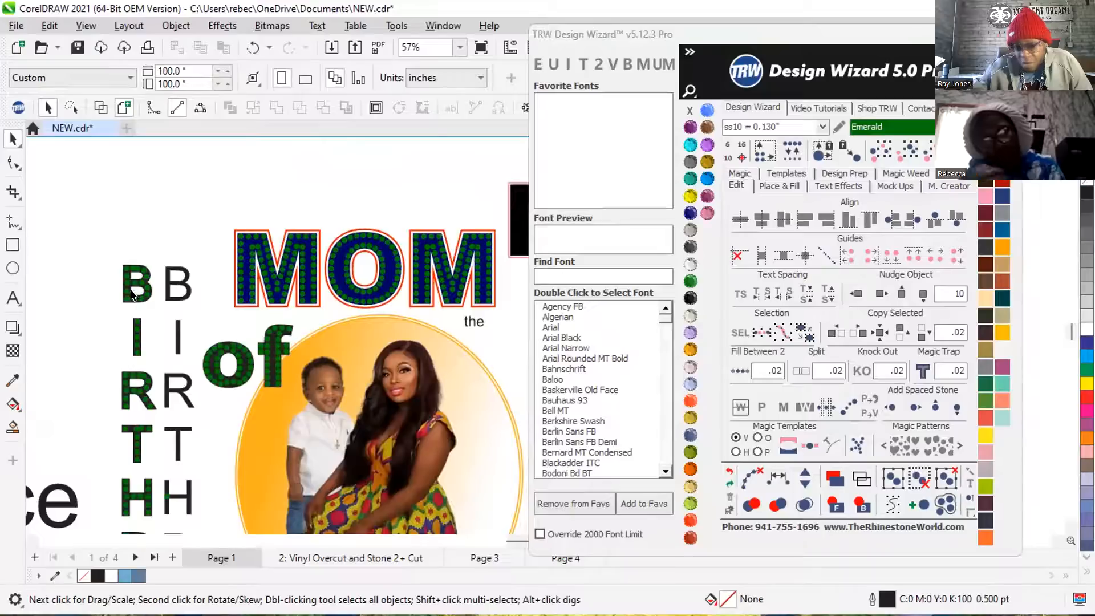
scroll(130, 294, "down", 4)
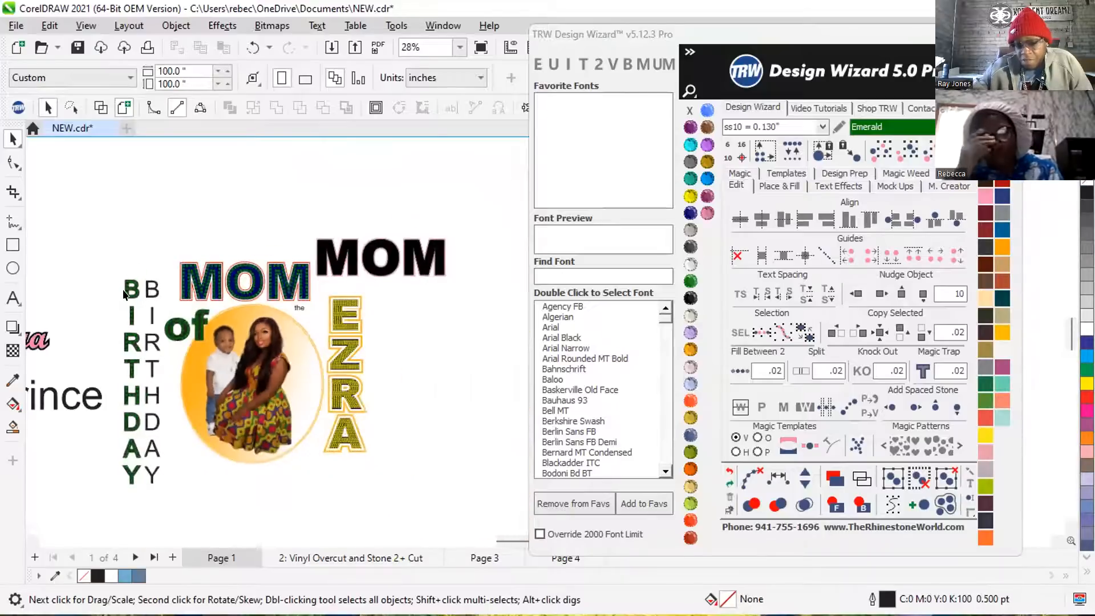
scroll(347, 320, "up", 5)
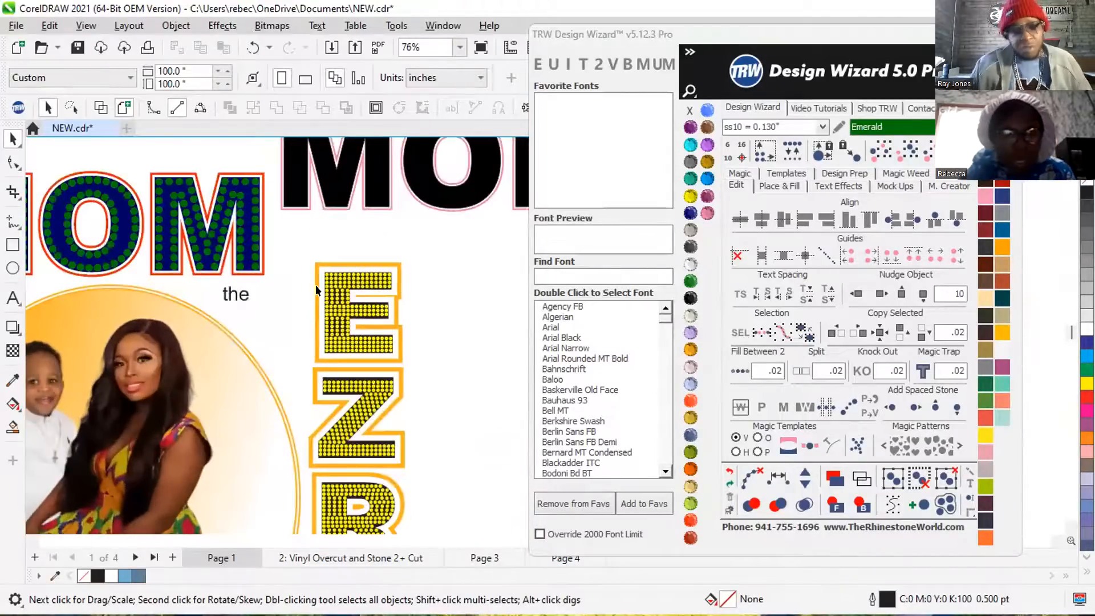
scroll(316, 285, "down", 1)
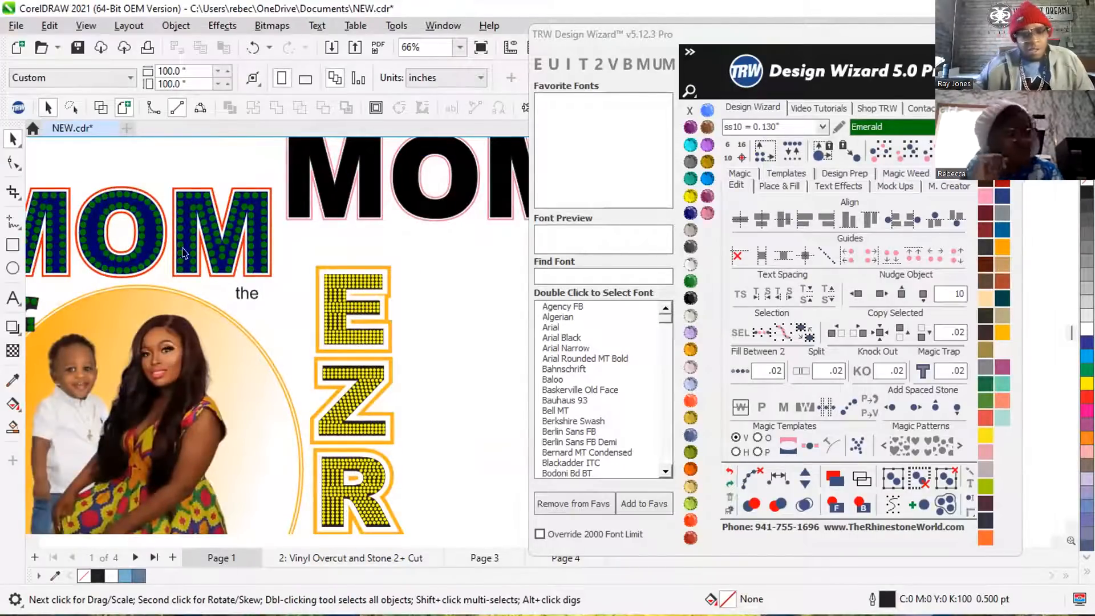
scroll(314, 281, "down", 3)
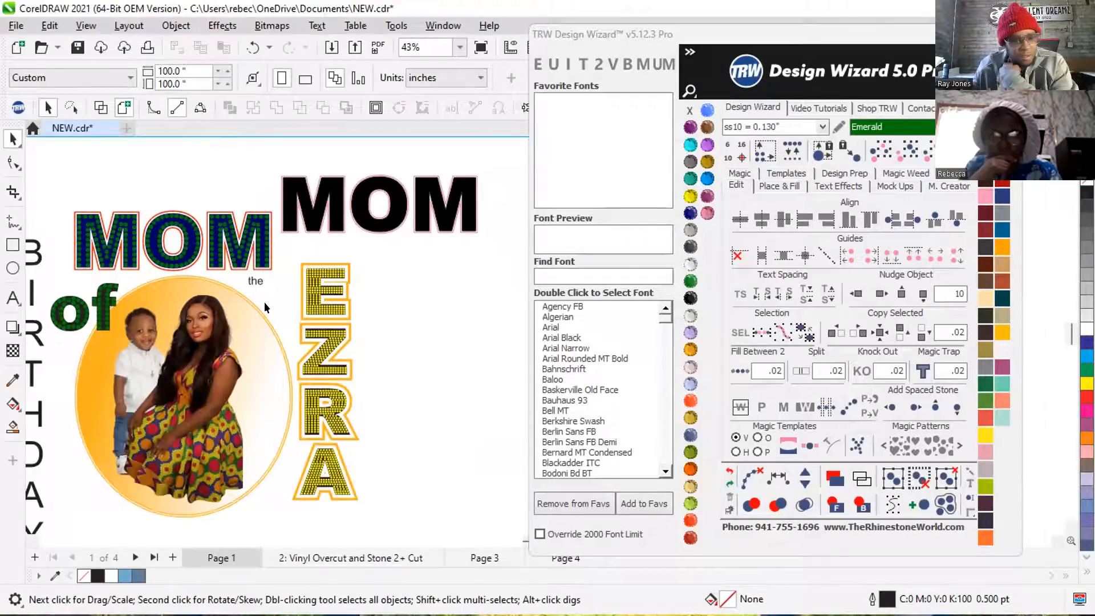
scroll(320, 501, "up", 5)
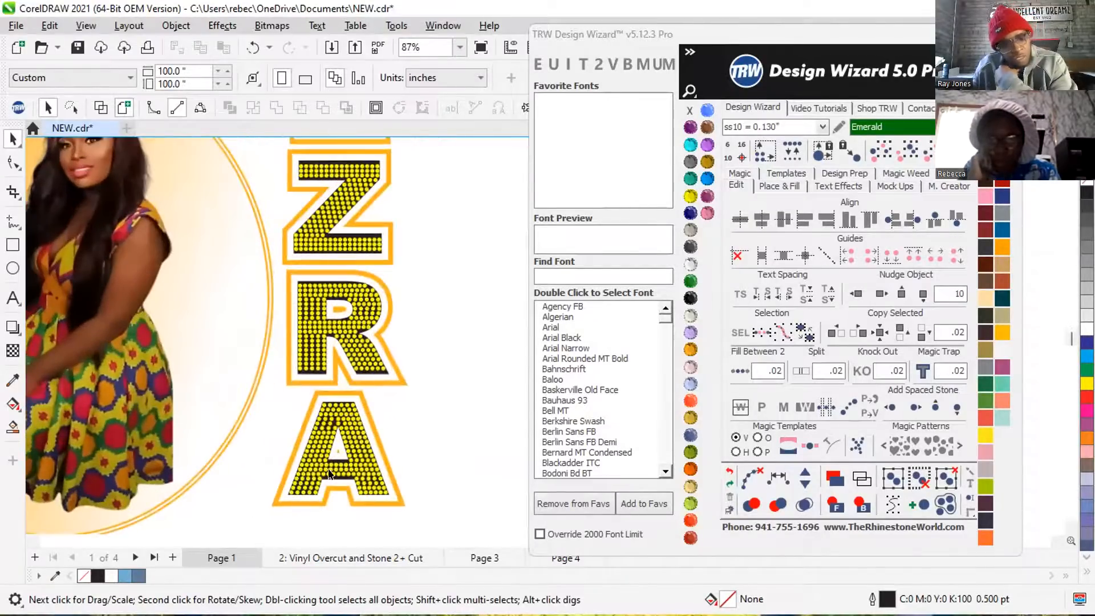
scroll(329, 472, "up", 3)
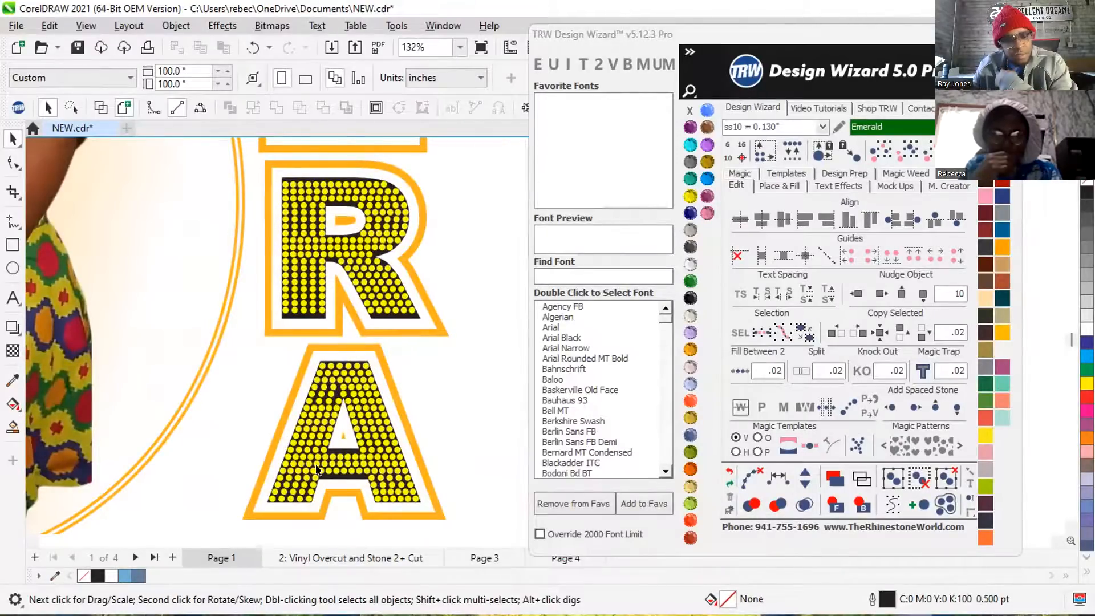
scroll(316, 469, "down", 10)
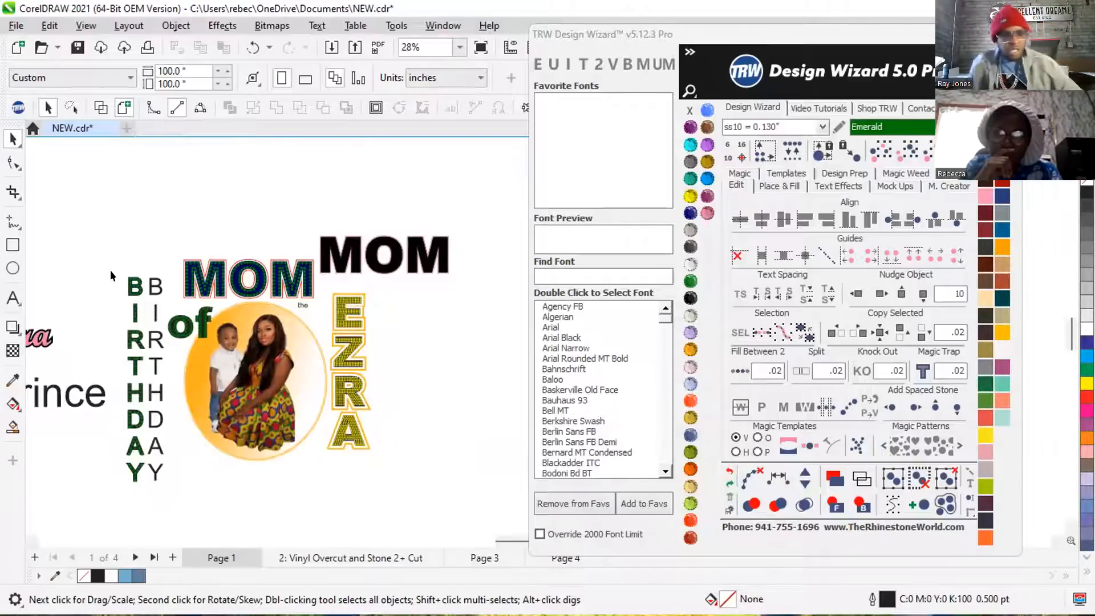
Add a horizontal line of text reading BIRTHDAY in the empty area above the MOM lettering.
left_click(12, 297)
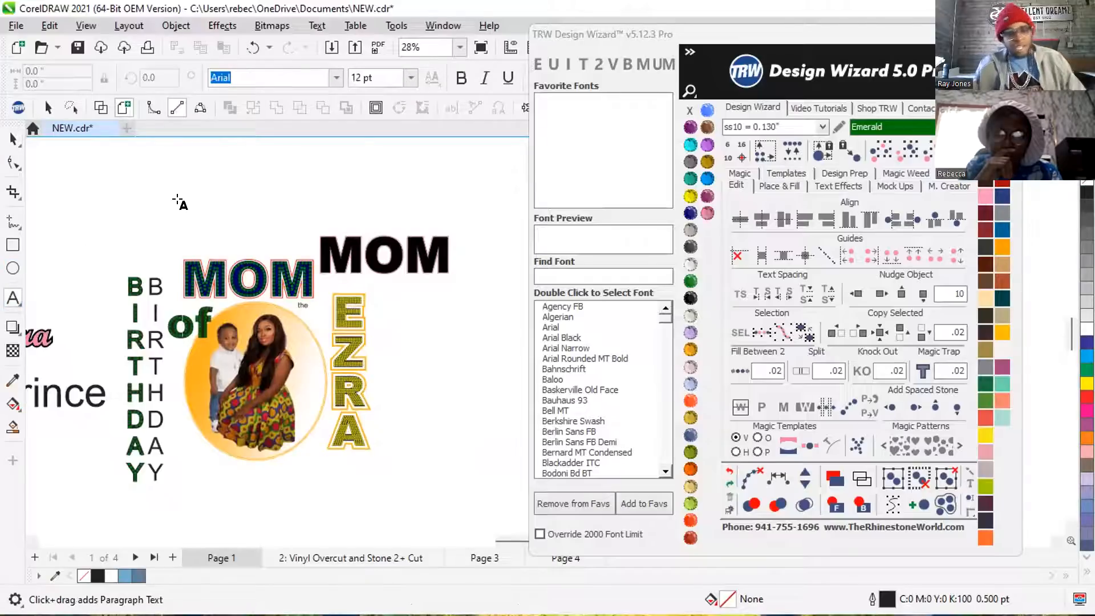
left_click(184, 200)
type("BIRT")
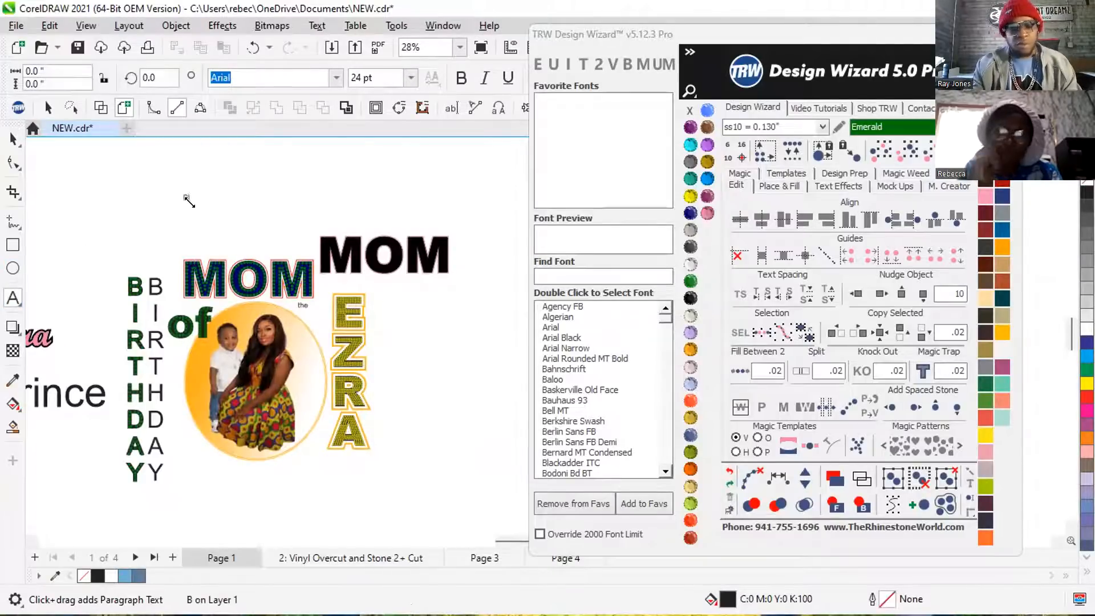
type("HDAY")
key("Escape")
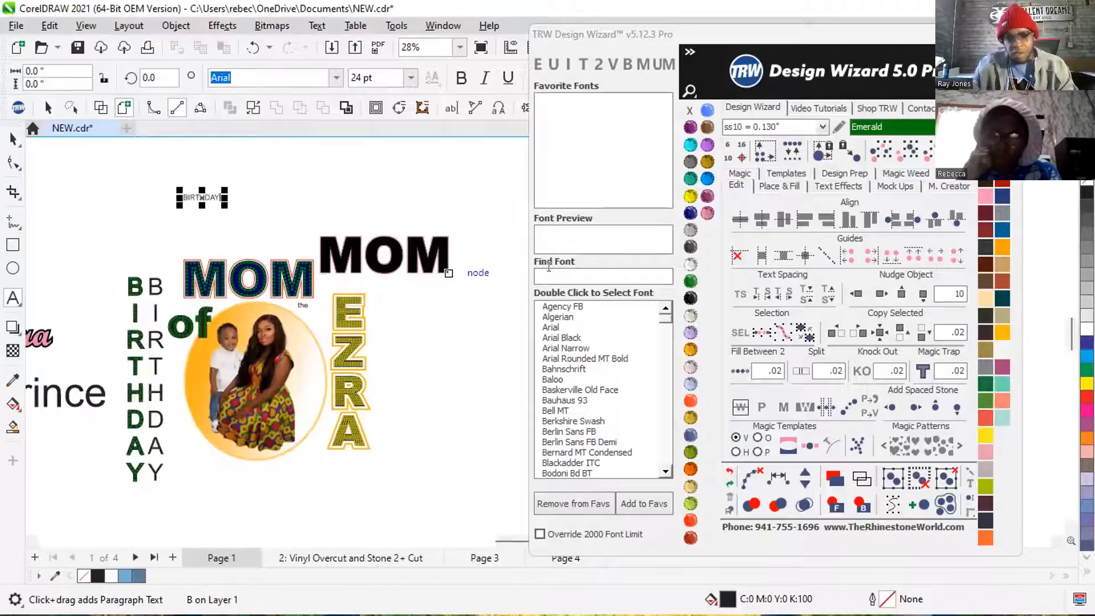
Set the new BIRTHDAY text's font to Impact and enlarge it to about 7.13 by 1.47 inches.
left_click(549, 275)
type("IMP")
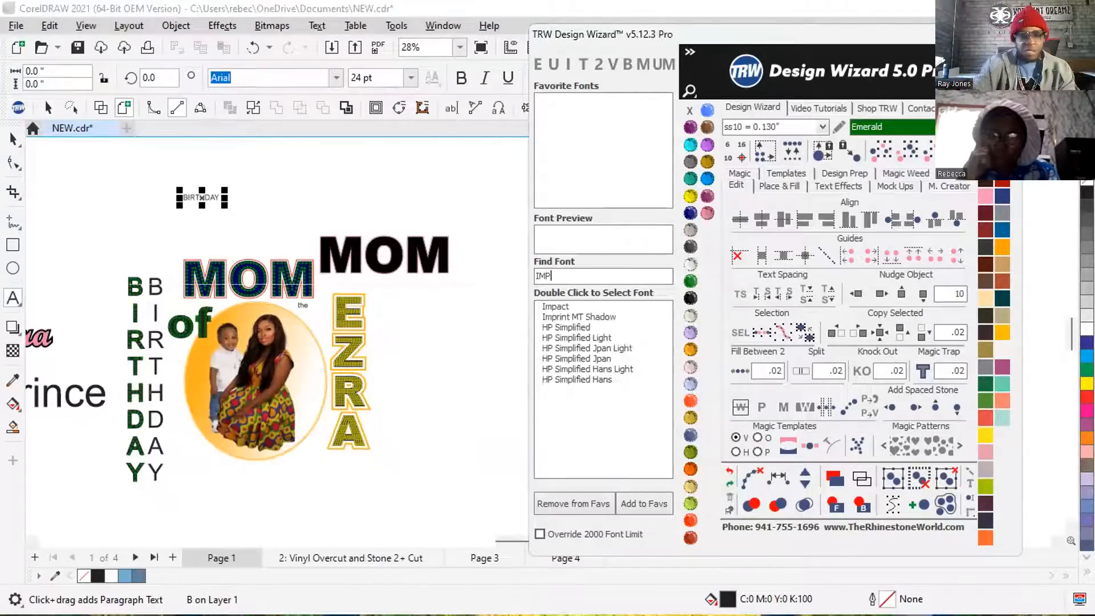
double_click(551, 306)
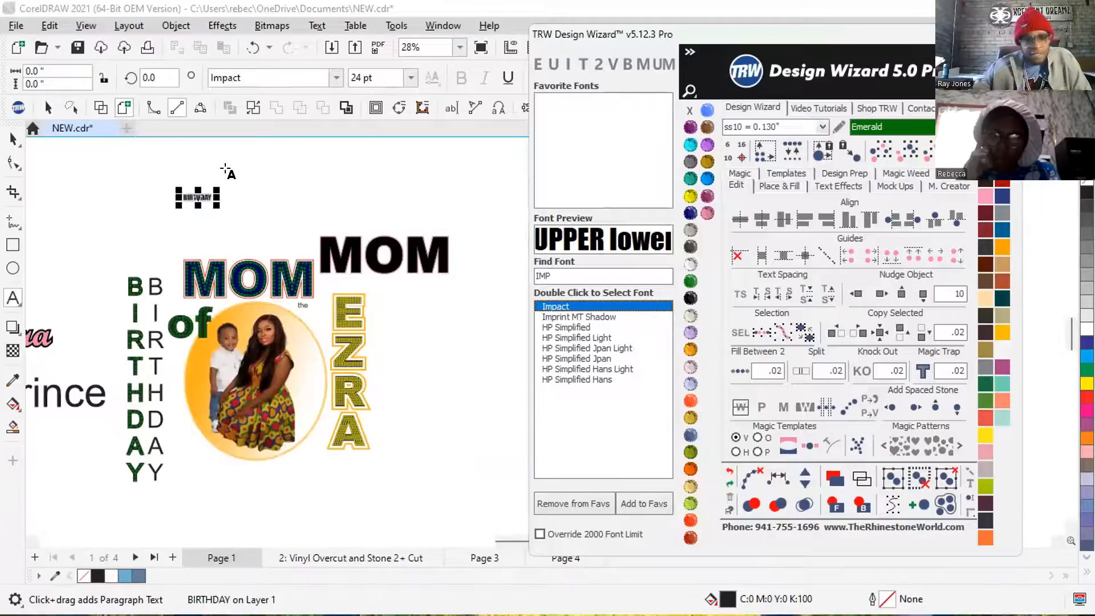
left_click_drag(217, 189, 308, 225)
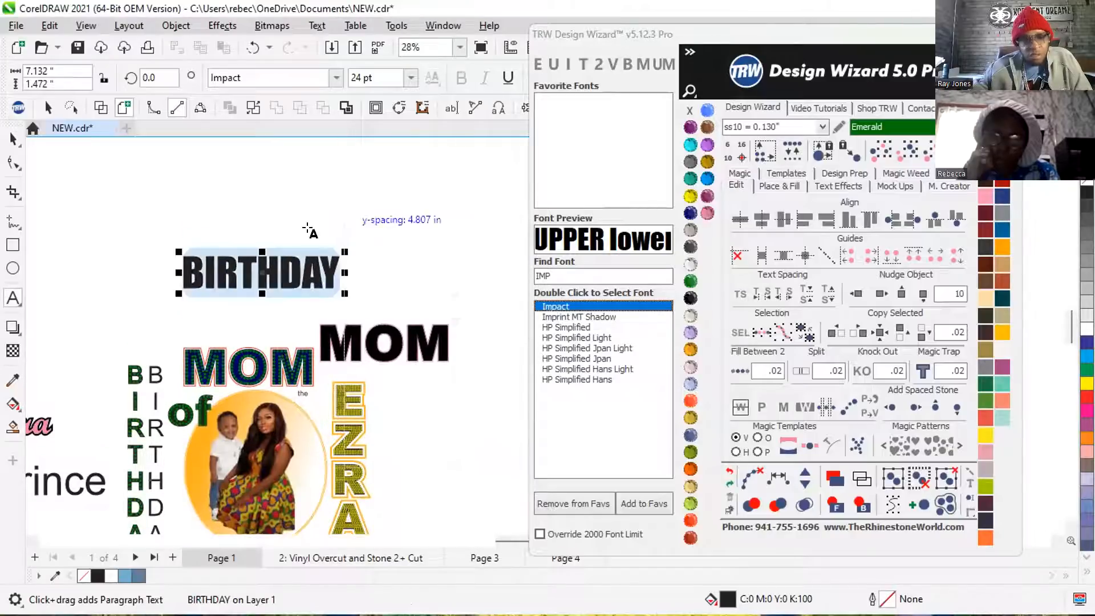
left_click(12, 140)
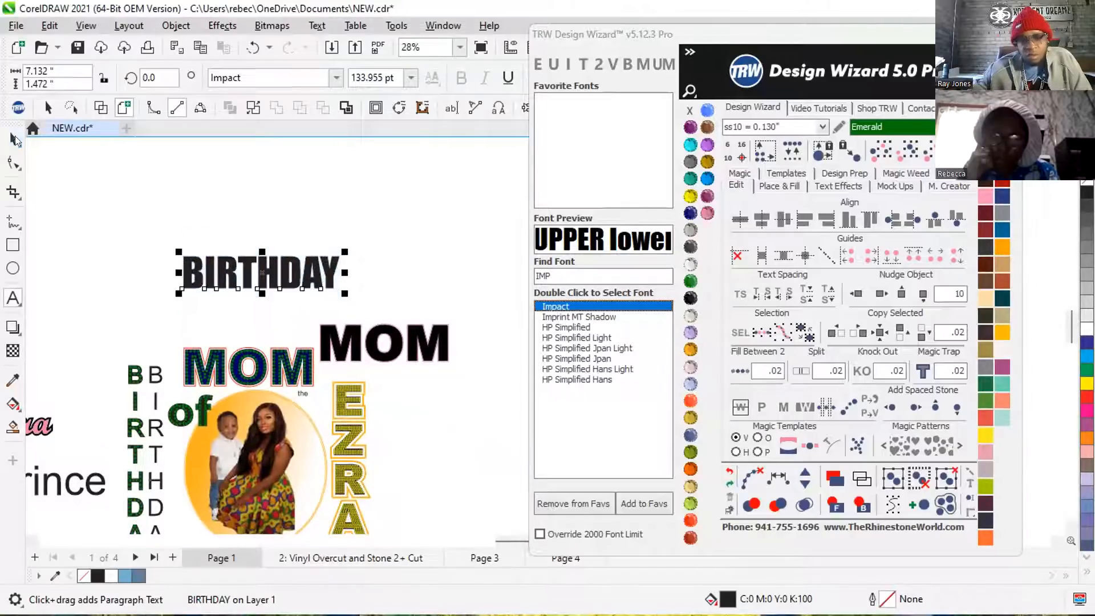
Delete the plain thin vertical BIRTHDAY text standing beside the rhinestone-filled one.
scroll(451, 215, "down", 1)
left_click_drag(150, 327, 194, 449)
left_click(176, 244)
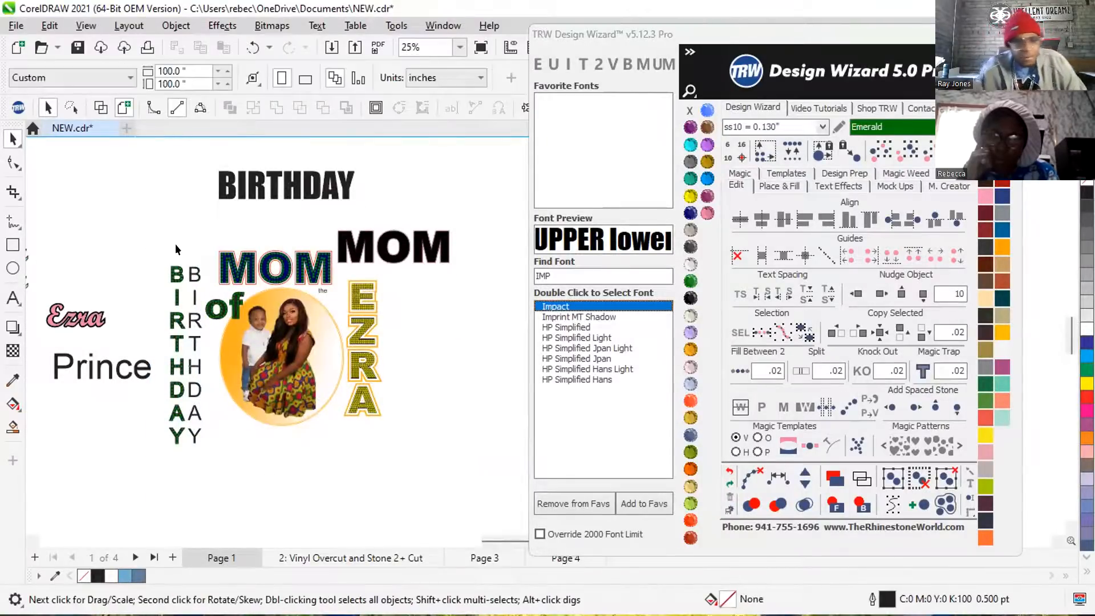
left_click(195, 276)
key("Delete")
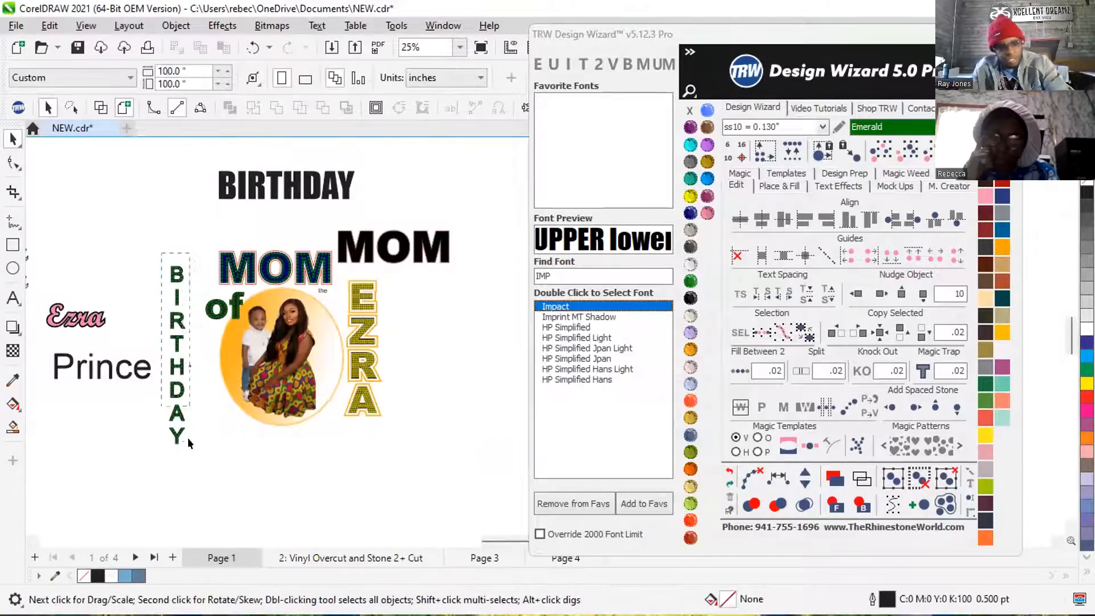
Delete the stray green stone next to the H of the vertical rhinestone BIRTHDAY.
scroll(184, 375, "up", 3)
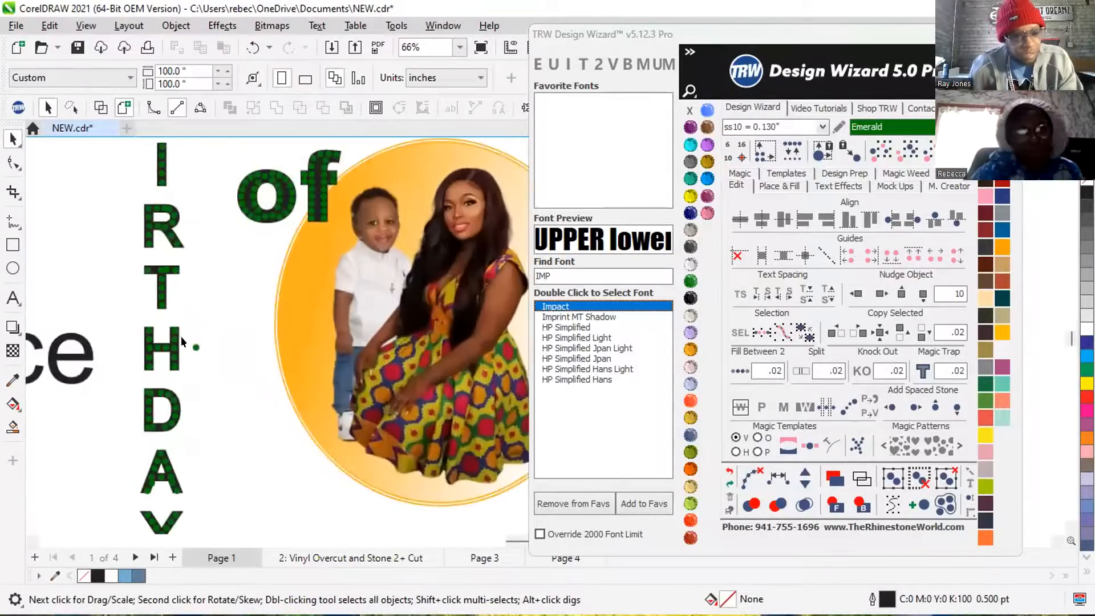
scroll(180, 341, "up", 2)
left_click(231, 382)
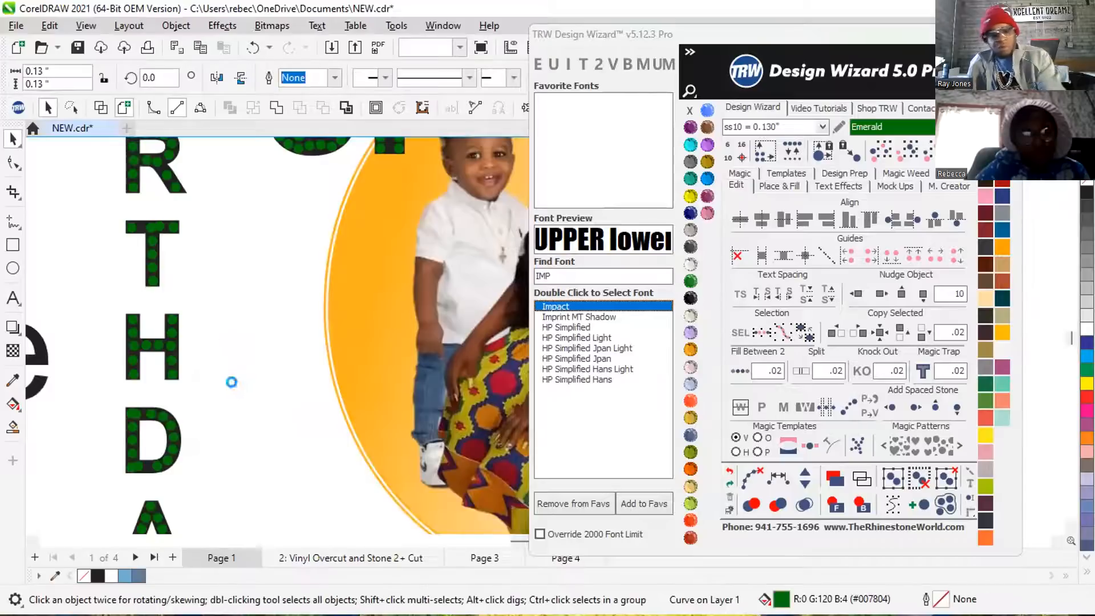
key("Delete")
Select the whole vertical rhinestone BIRTHDAY and nudge it left by 10, clear of the shirt design.
scroll(205, 285, "down", 3)
left_click_drag(159, 149, 220, 471)
left_click(861, 296)
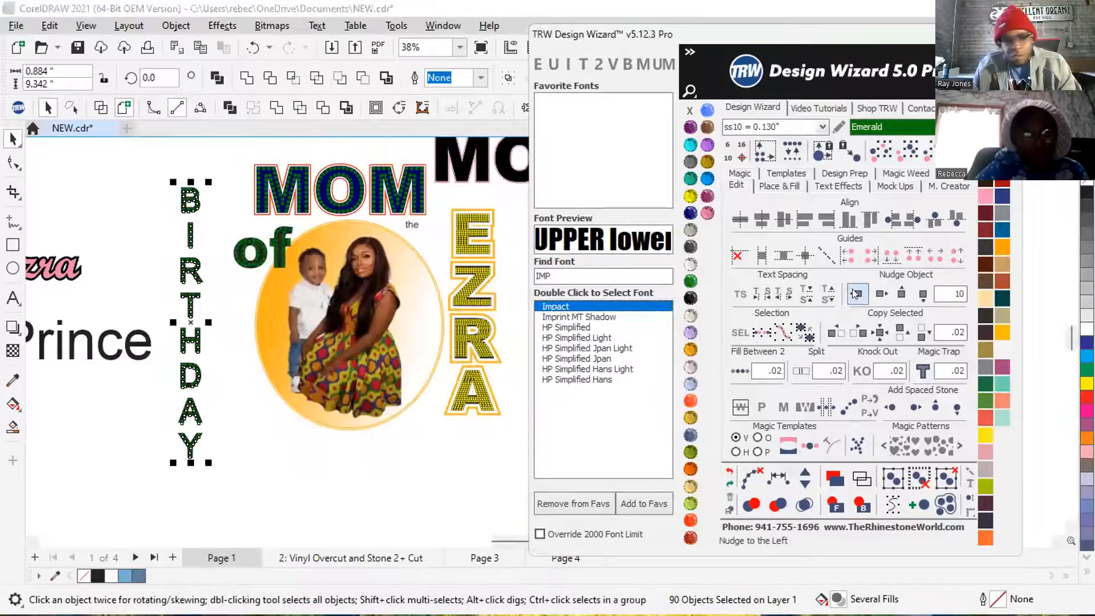
scroll(377, 316, "down", 1)
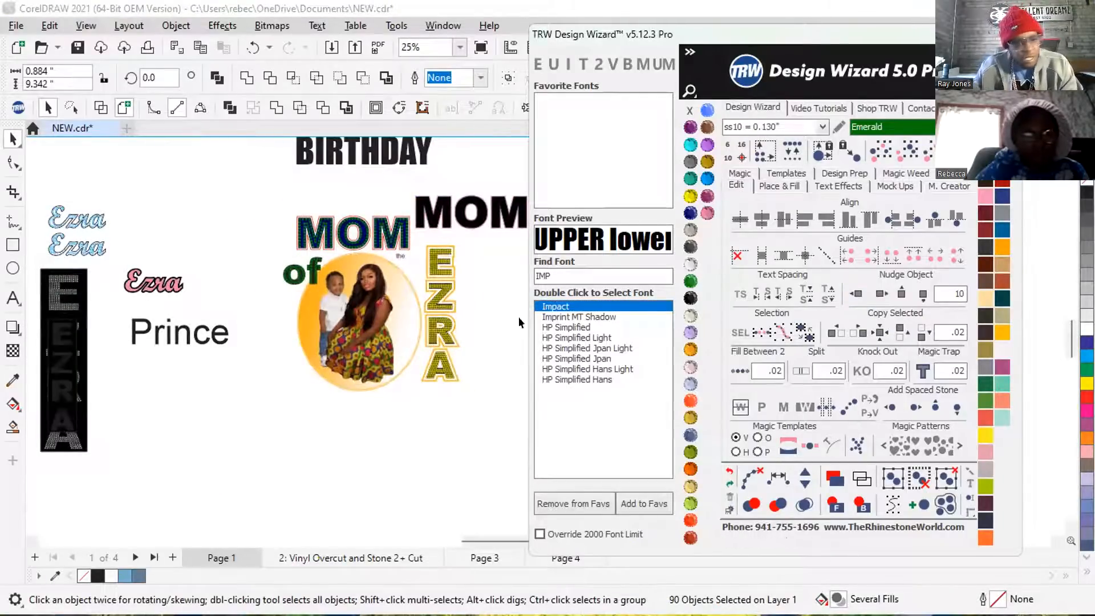
scroll(235, 378, "down", 1)
scroll(221, 352, "down", 1)
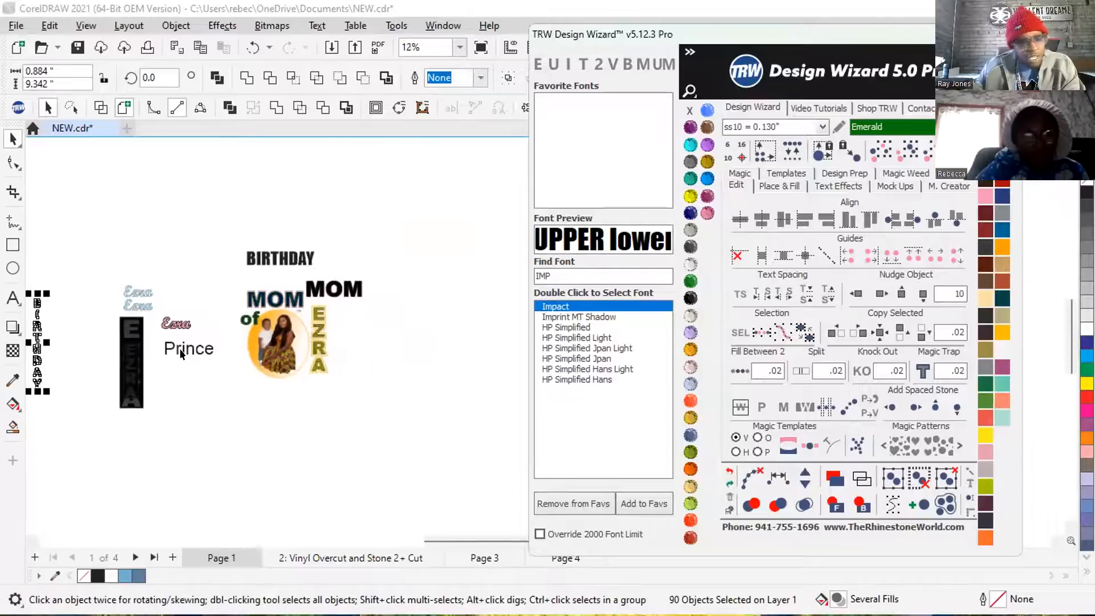
Change the horizontal Impact BIRTHDAY to vertical text and move it beside the left edge of the shirt design.
left_click(218, 286)
scroll(218, 286, "up", 1)
left_click(289, 251)
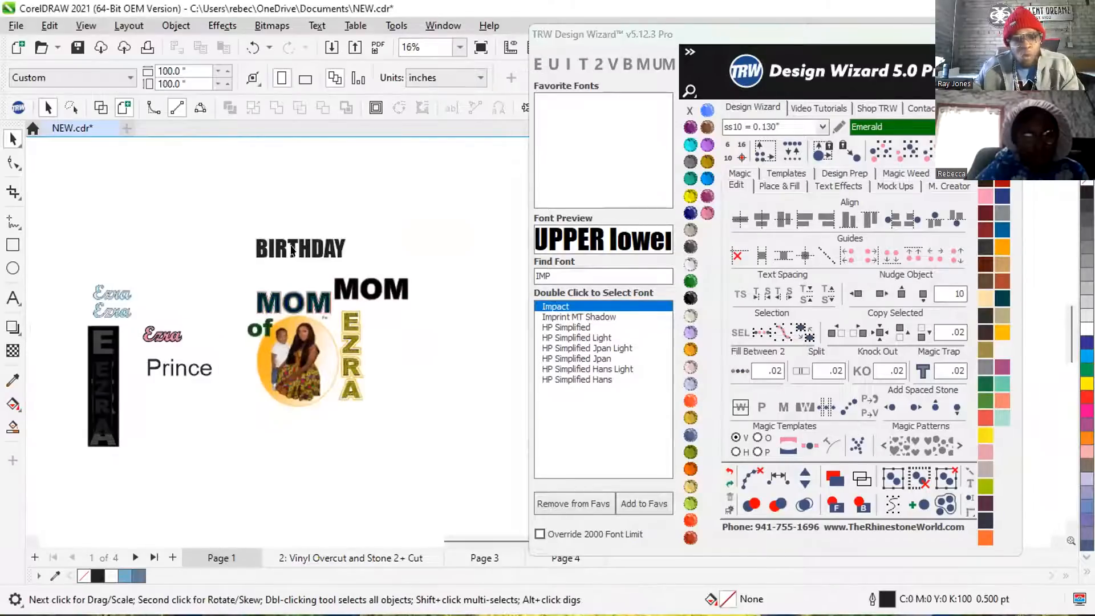
scroll(289, 251, "up", 3)
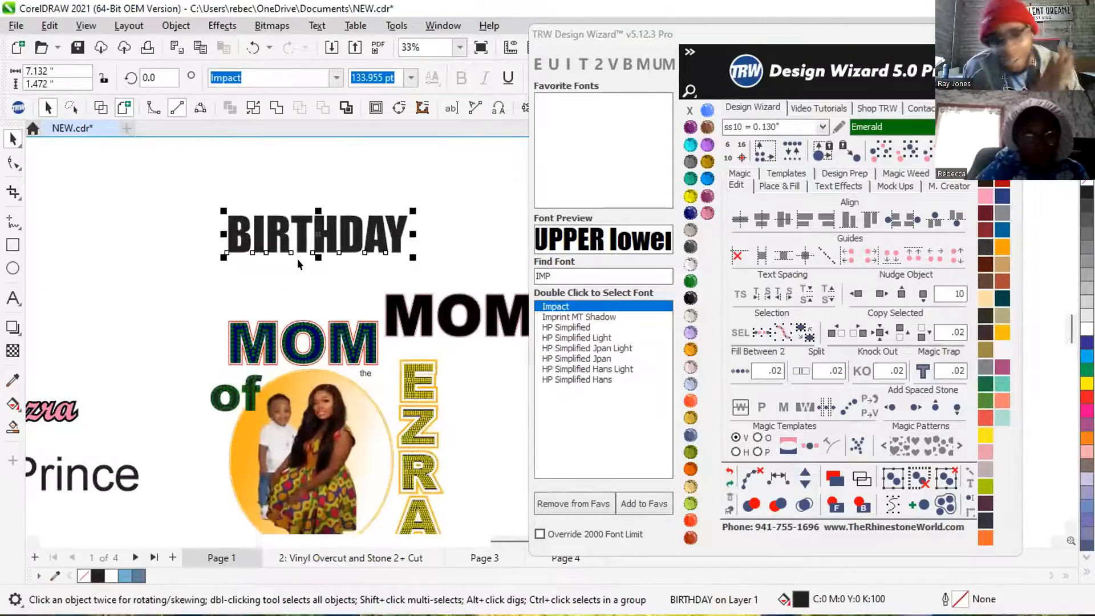
left_click(609, 65)
scroll(245, 263, "down", 1)
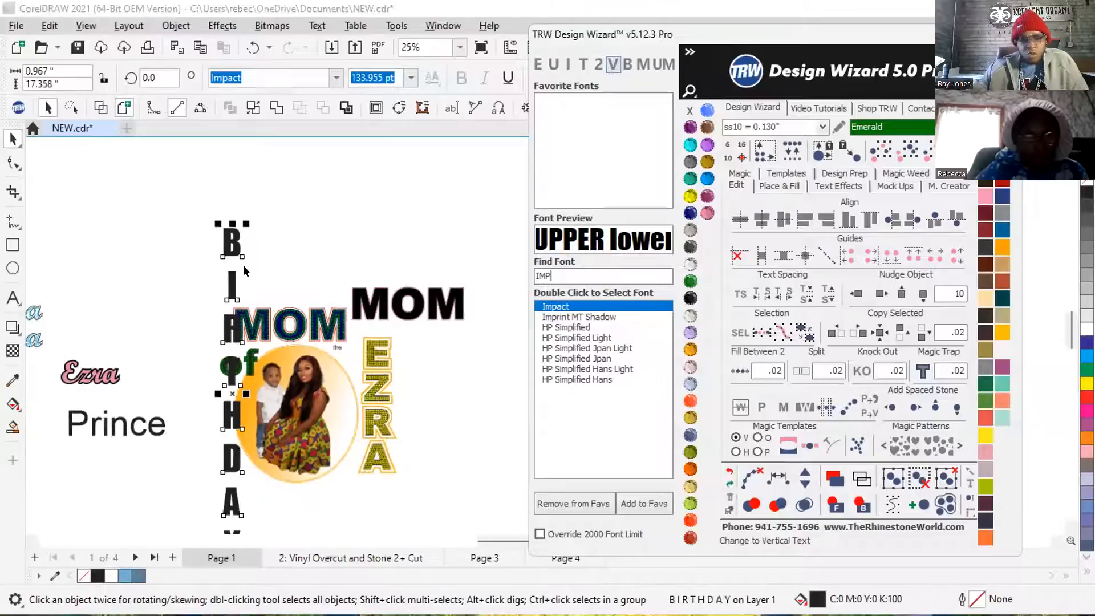
scroll(244, 265, "down", 1)
left_click_drag(219, 244, 214, 299)
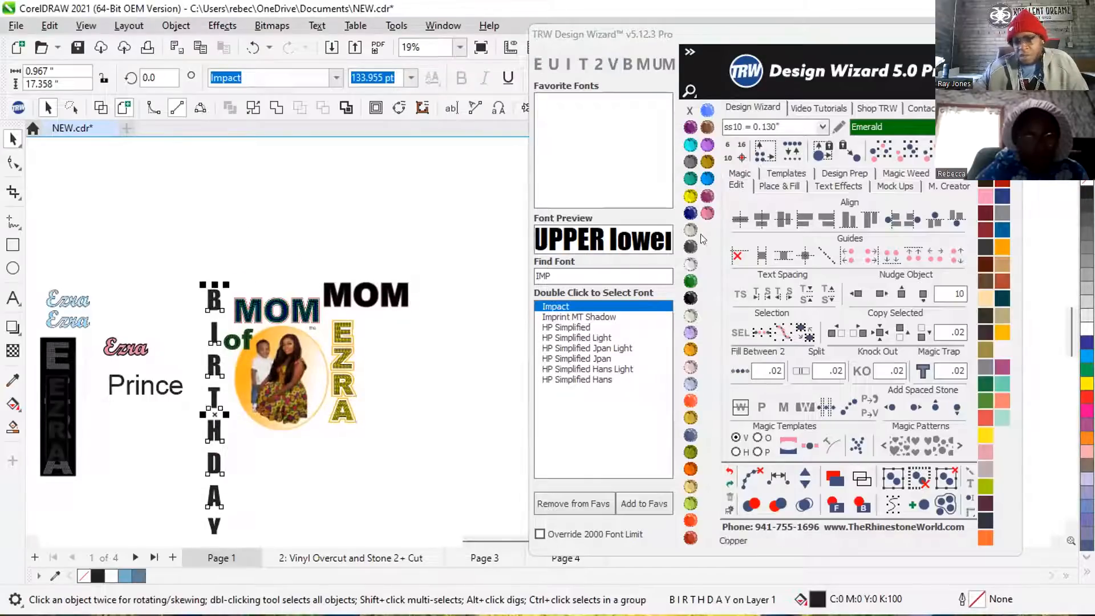
Tighten the letter spacing of the vertical BIRTHDAY with the text spacing tool so it is about 13 inches tall.
left_click(740, 293)
scroll(208, 216, "down", 1)
scroll(197, 485, "up", 2)
left_click_drag(225, 457, 183, 379)
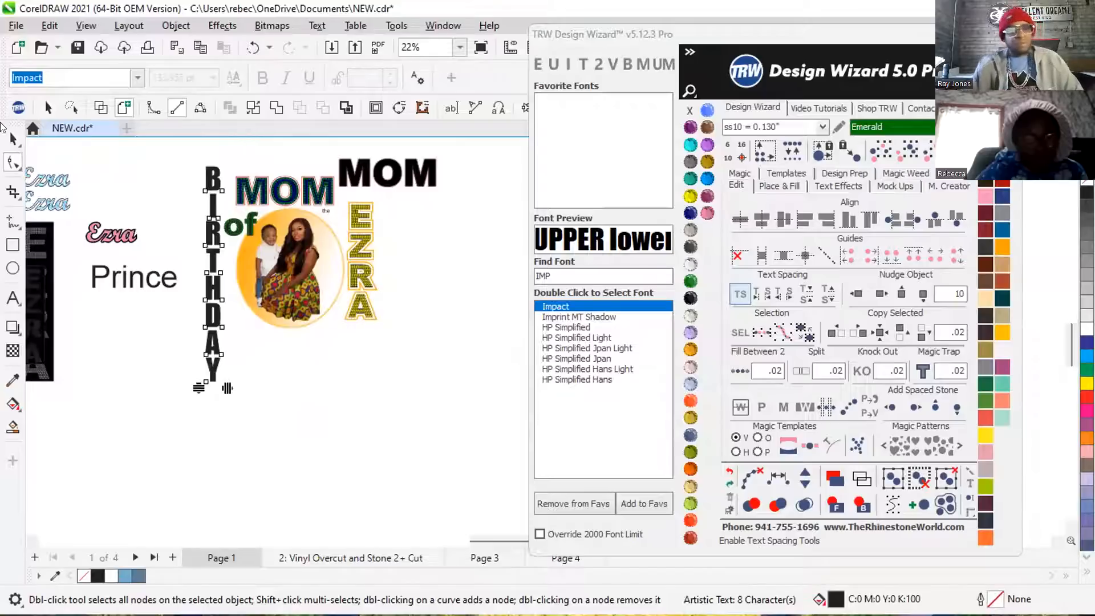
left_click(12, 138)
left_click_drag(178, 145, 212, 379)
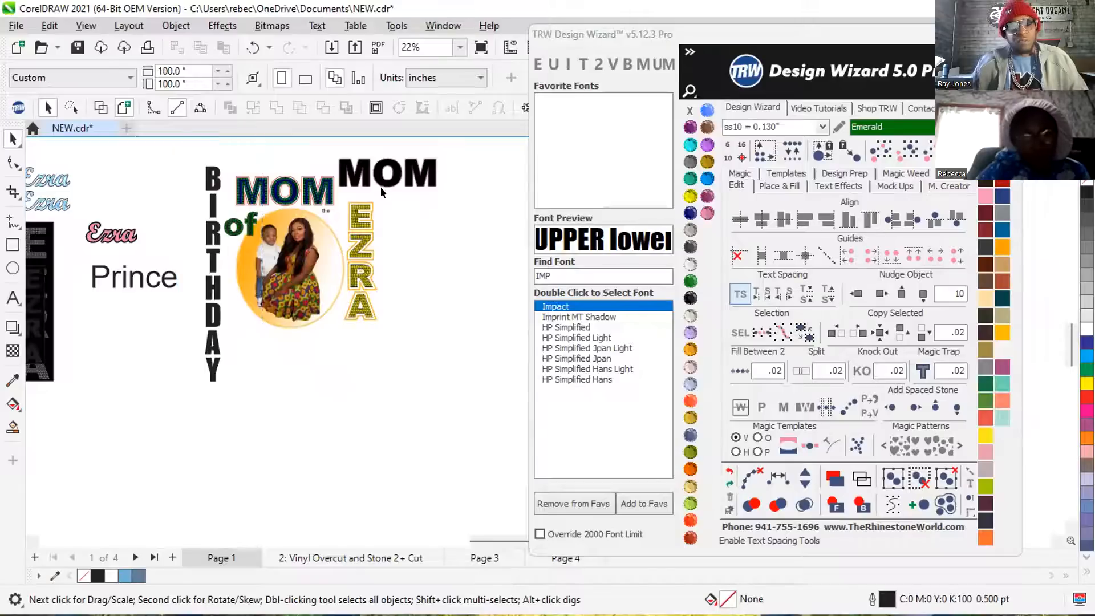
Delete the plain black MOM text above and to the right of the rhinestone MOM.
left_click(382, 174)
left_click(386, 188)
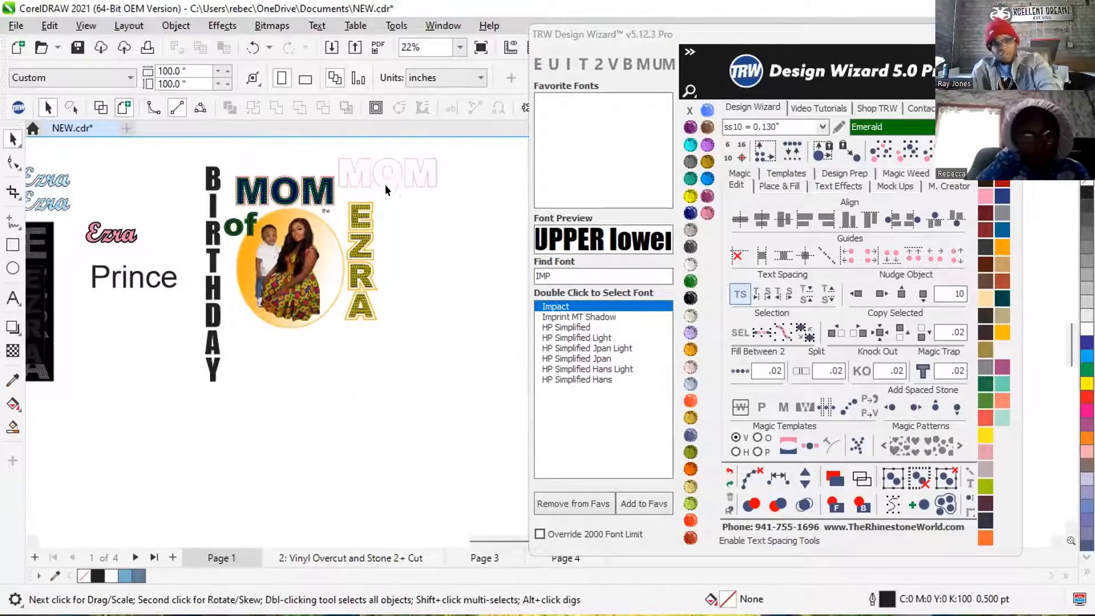
left_click(392, 171)
key("Delete")
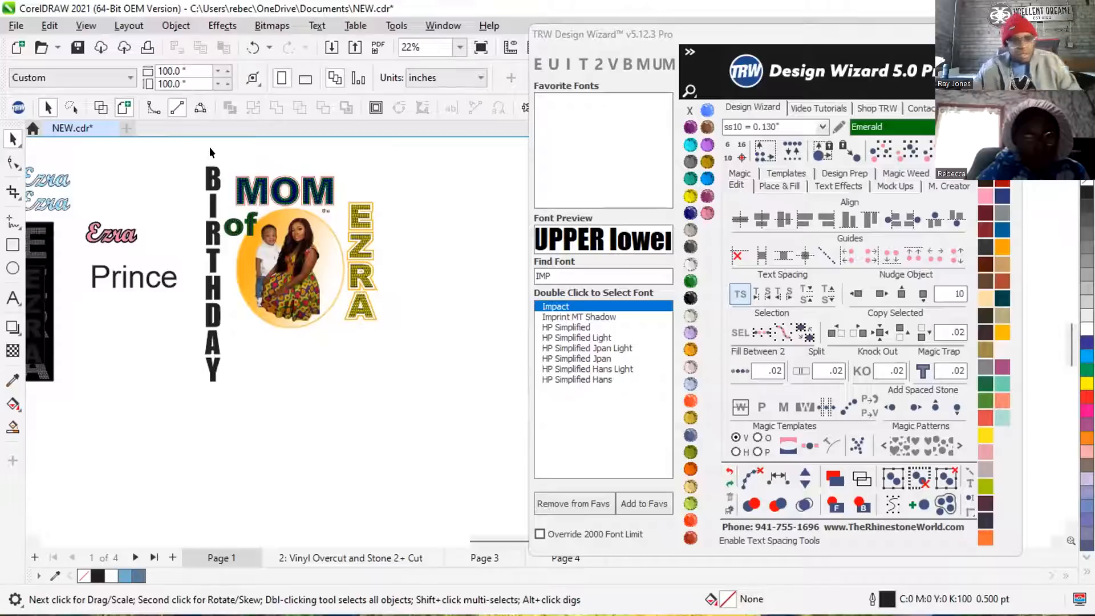
Select the shirt design without BIRTHDAY to check its overall size.
left_click_drag(212, 149, 327, 304)
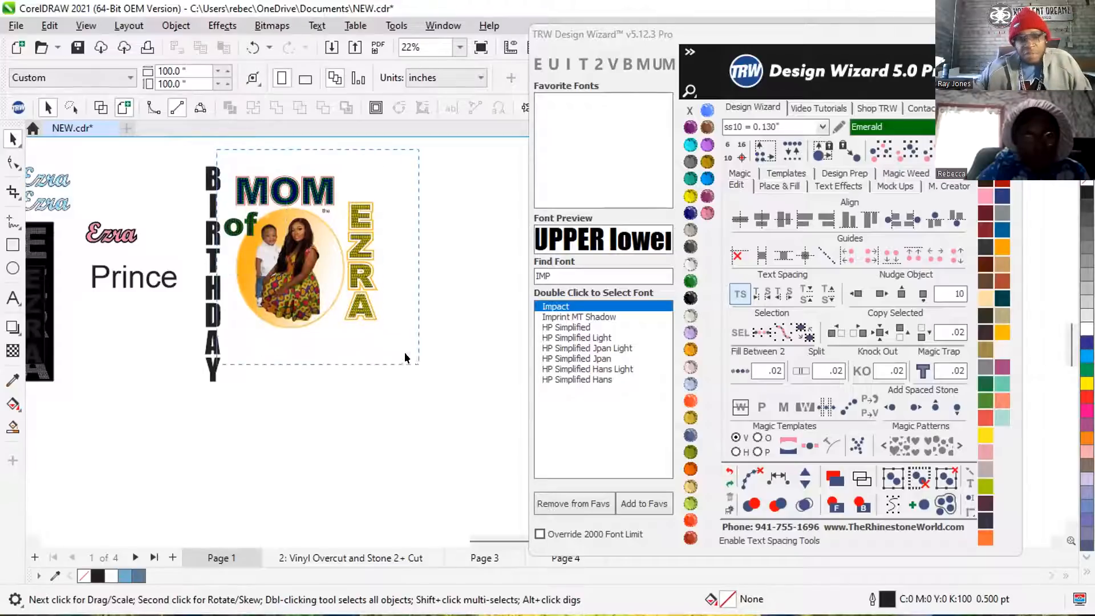
left_click_drag(404, 354, 416, 365)
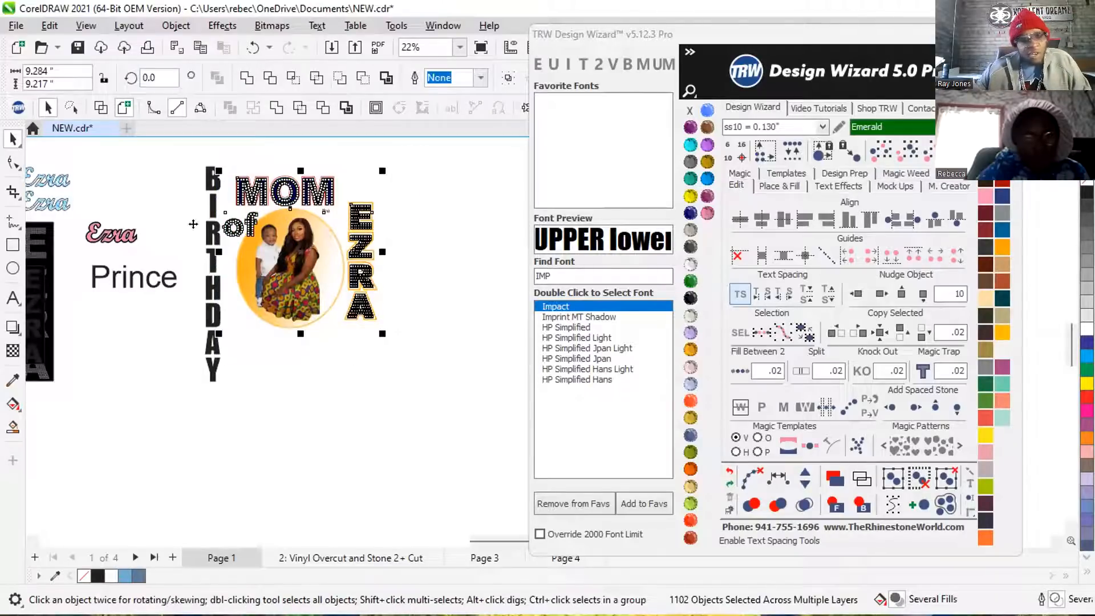
left_click(169, 169)
scroll(219, 171, "up", 3)
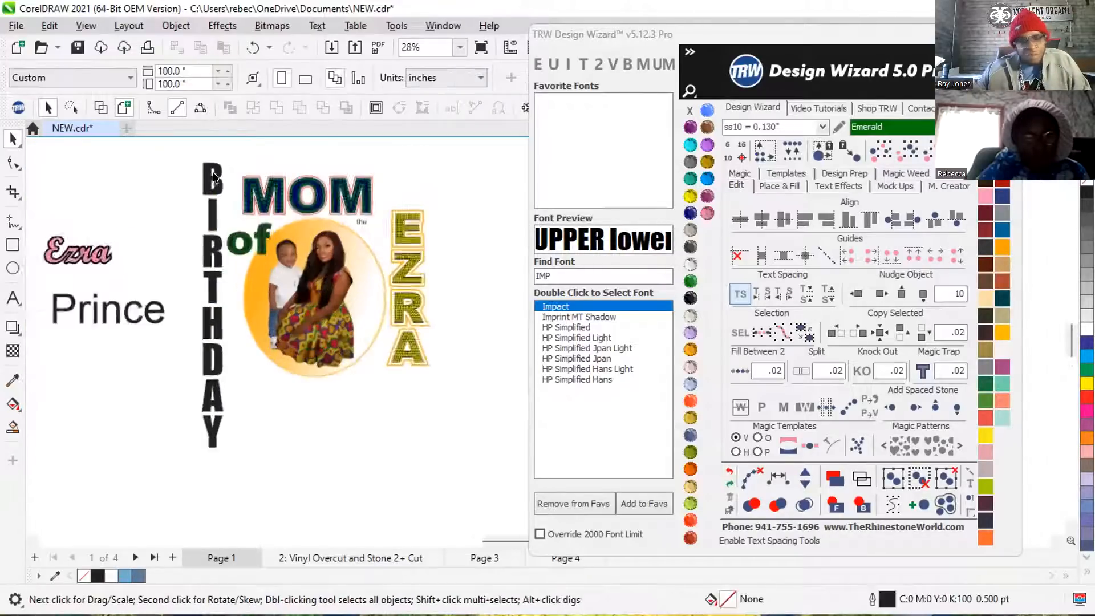
Align the top of the vertical BIRTHDAY with MOM and scale it down to about 0.70 by 9.47 inches.
left_click_drag(220, 173, 210, 194)
scroll(209, 190, "down", 2)
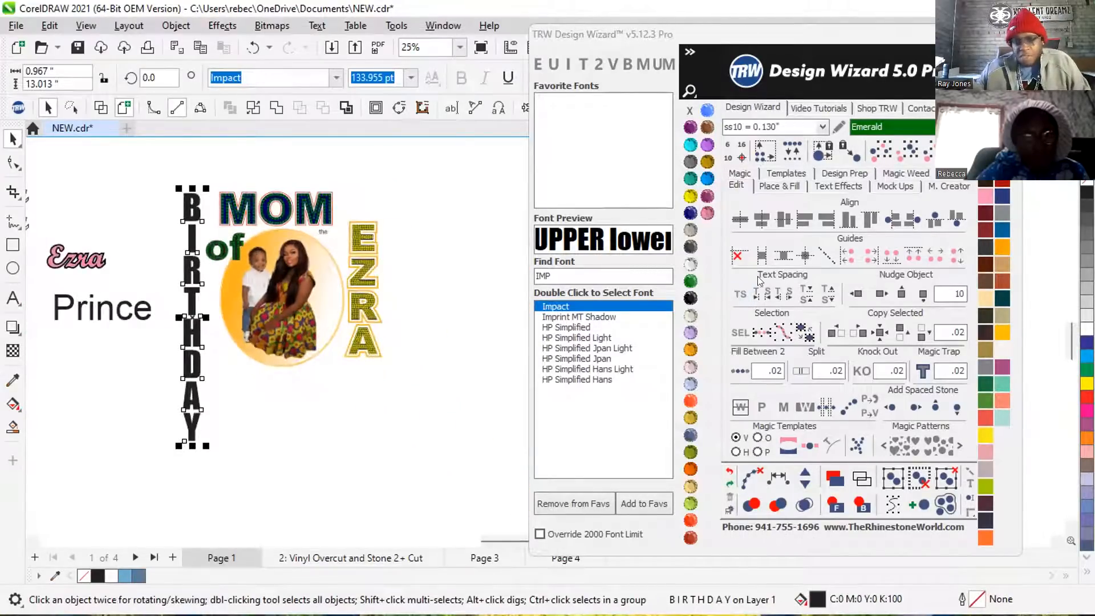
left_click_drag(197, 437, 199, 377)
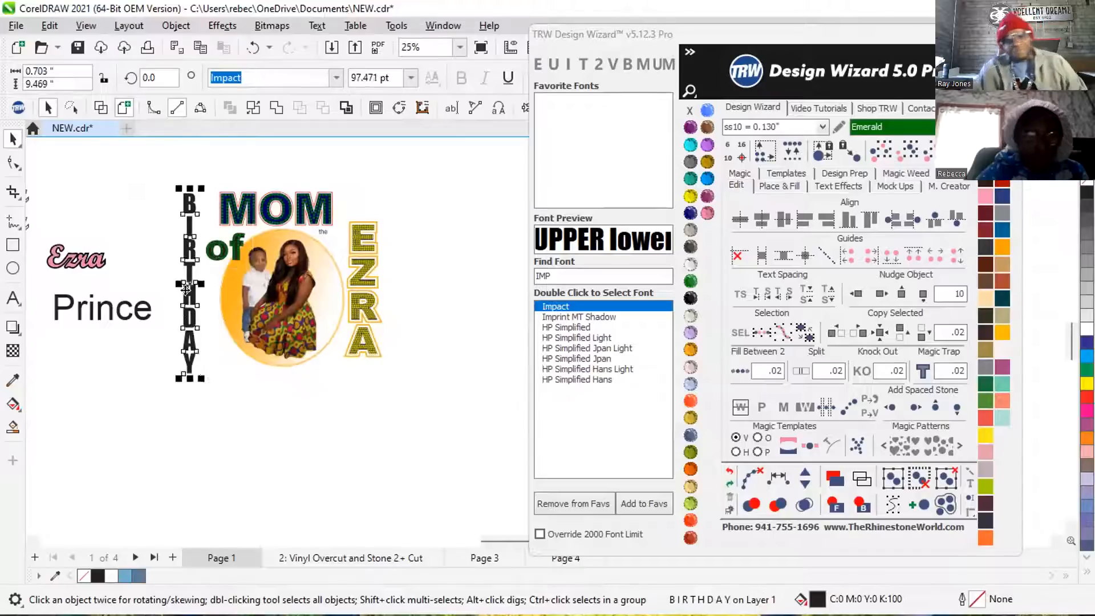
Try an Island Fill of the vertical BIRTHDAY with ss10 Emerald stones, one island and 0.02 spacing.
scroll(191, 251, "up", 2)
scroll(194, 227, "up", 2)
scroll(194, 227, "up", 5)
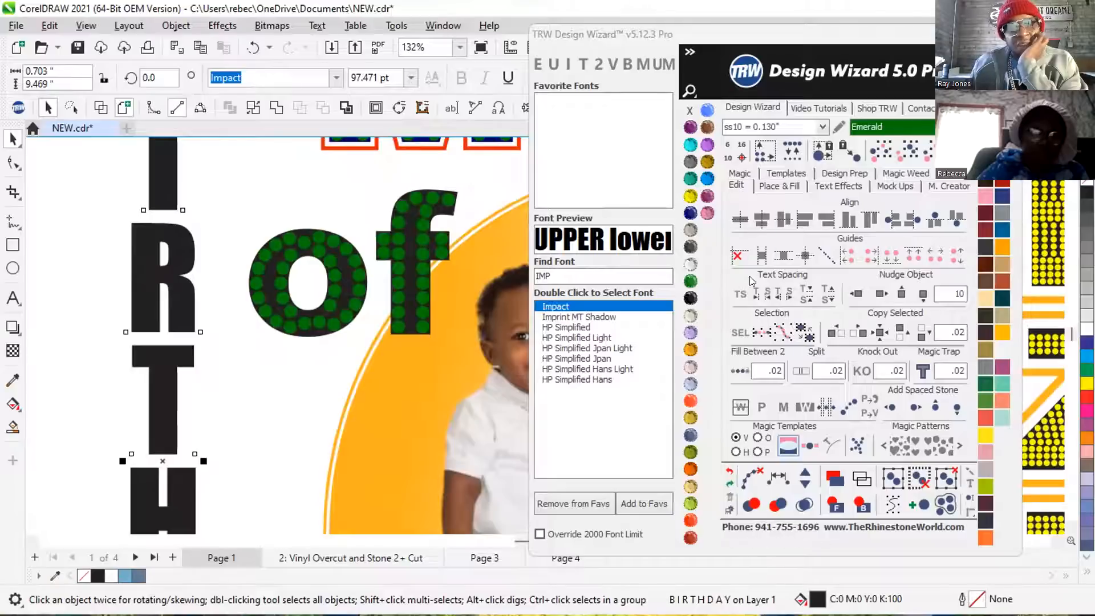
left_click(779, 186)
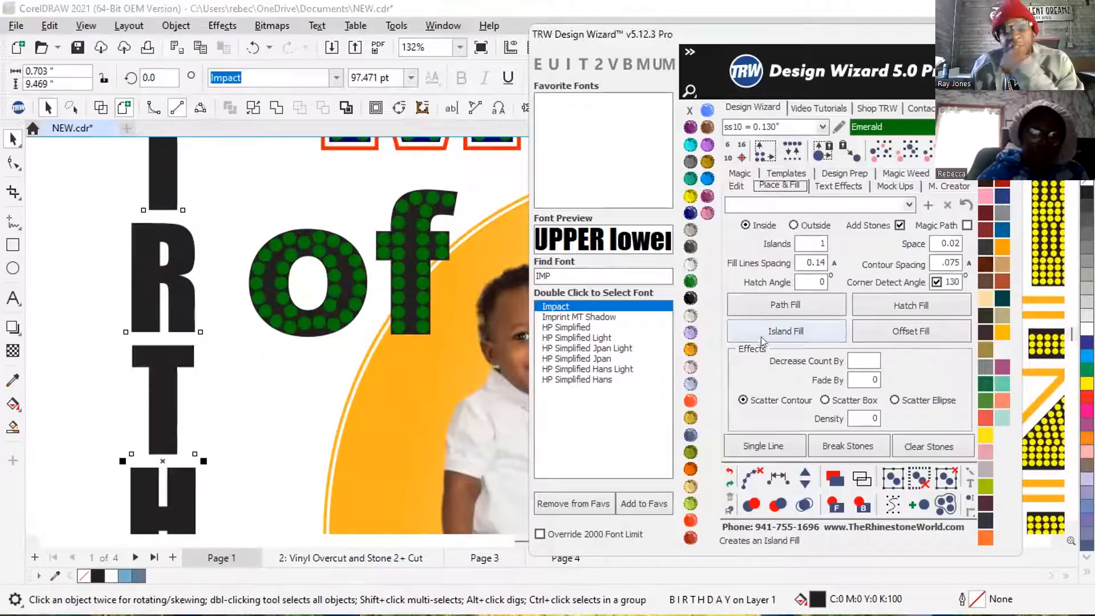
left_click(760, 332)
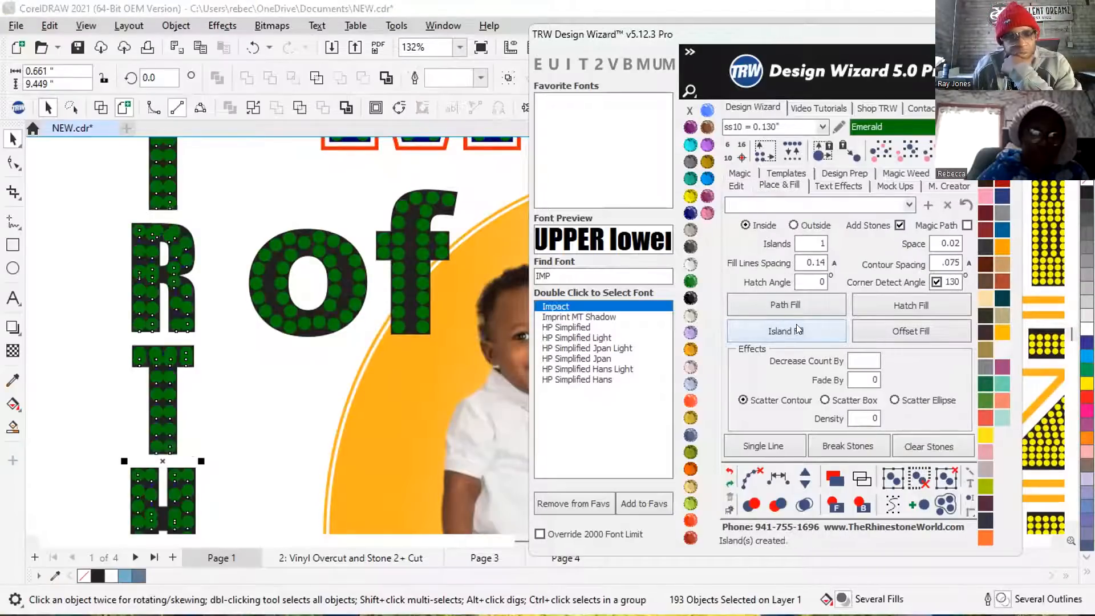
Clear the leftover paths from the BIRTHDAY stones, merge the overlapping stones and inspect the fill.
scroll(310, 340, "down", 2)
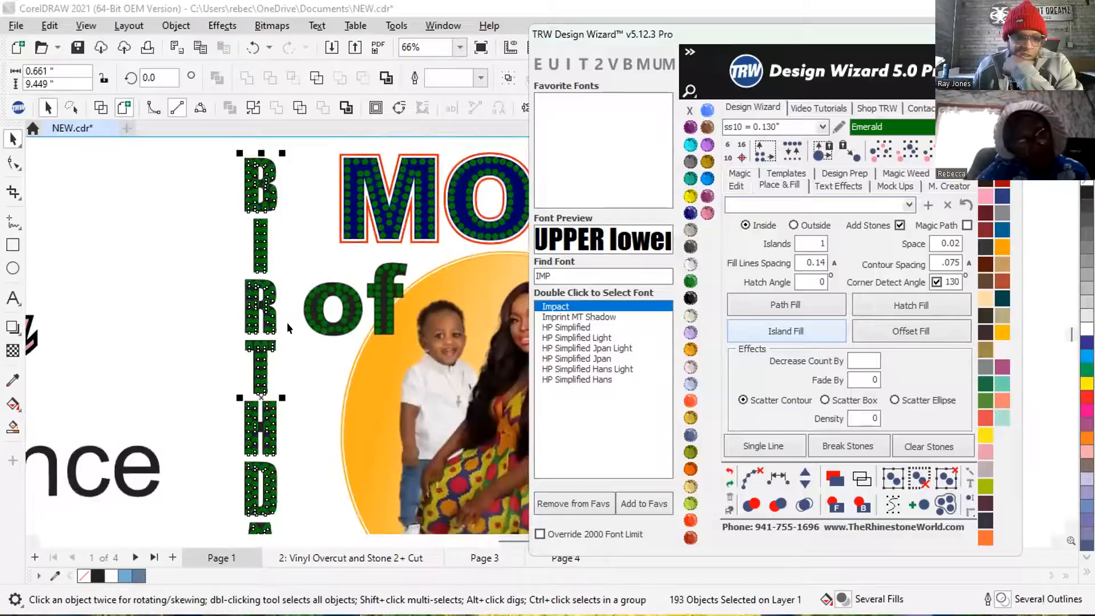
left_click(752, 480)
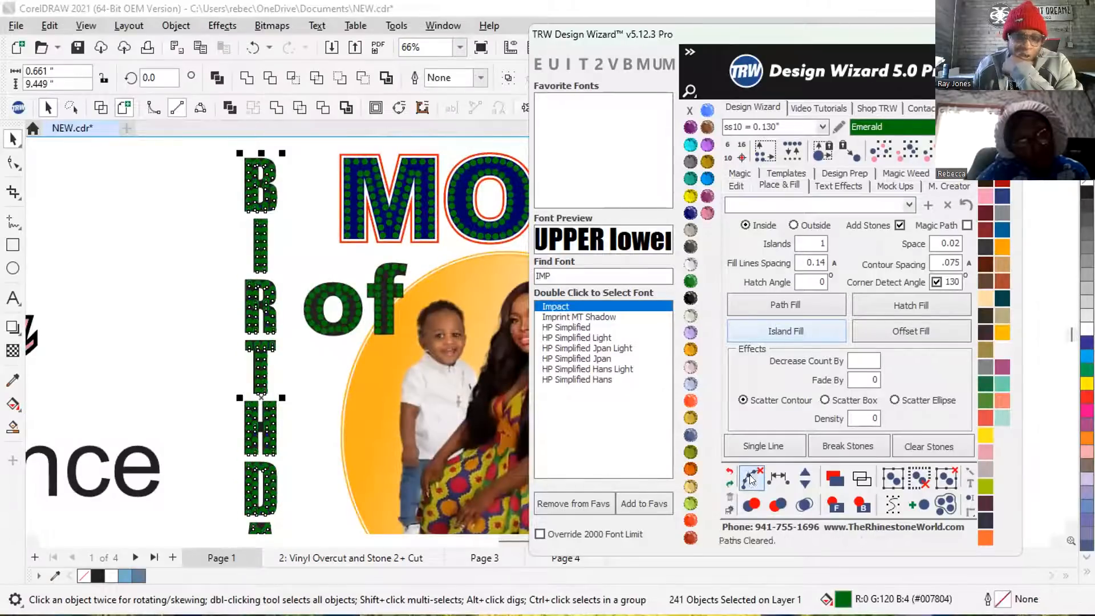
left_click(804, 504)
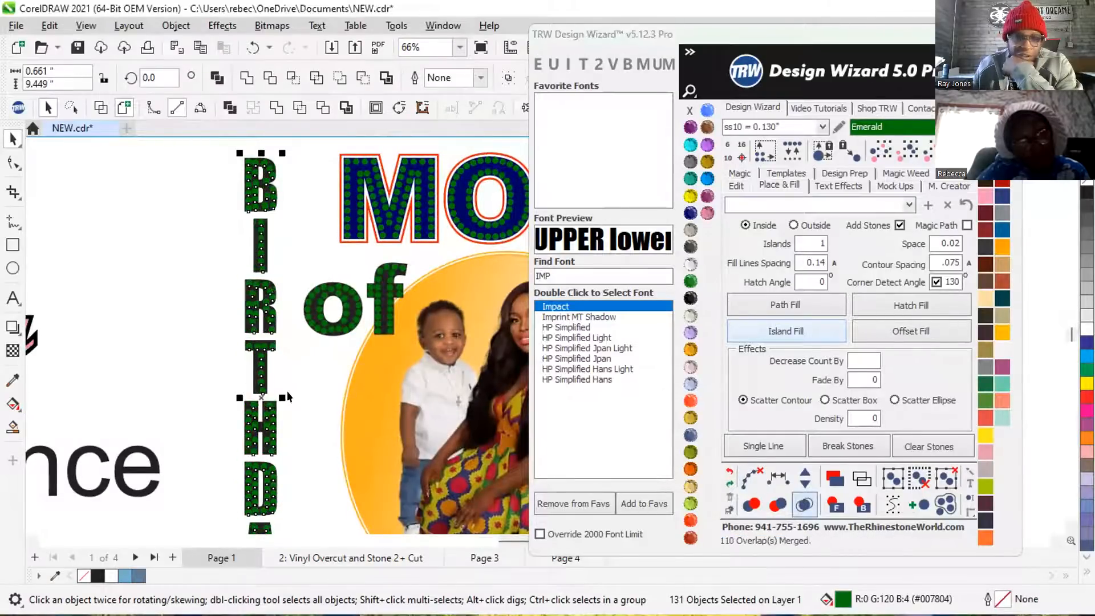
left_click(193, 347)
scroll(291, 276, "up", 2)
scroll(285, 282, "down", 3)
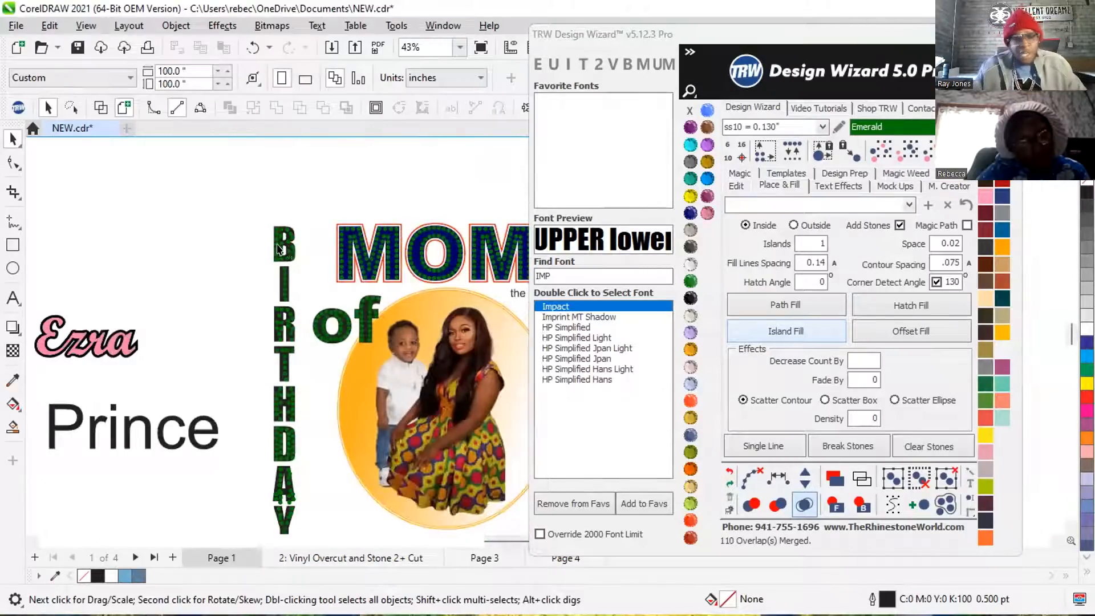
scroll(278, 249, "down", 1)
scroll(281, 463, "up", 1)
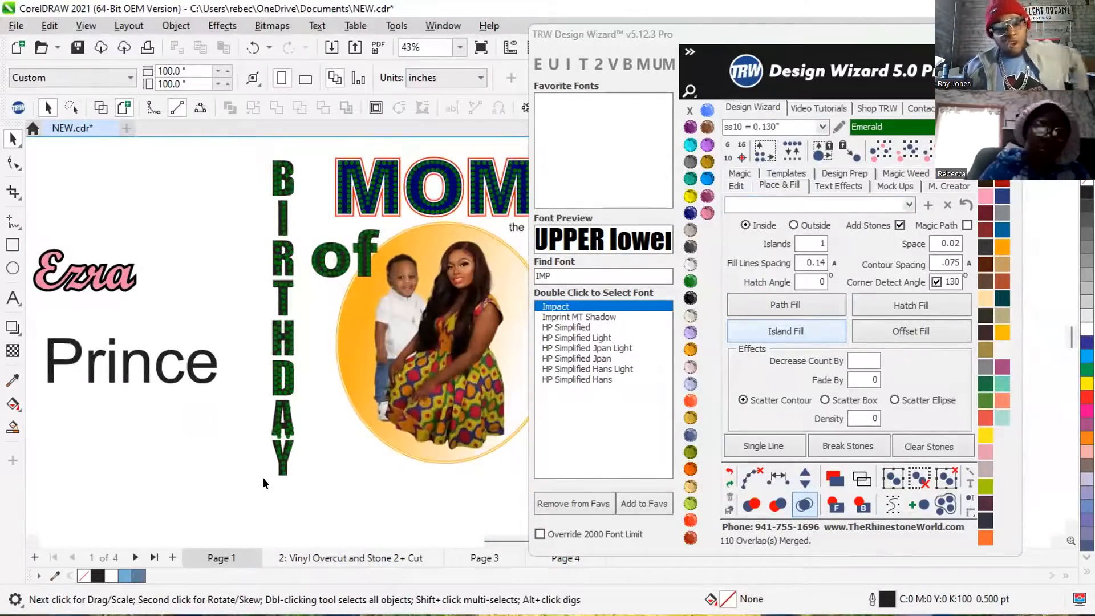
Delete all the green stones from the vertical BIRTHDAY, keeping the black letters.
left_click_drag(248, 311, 326, 478)
key("Delete")
left_click_drag(248, 141, 300, 324)
key("Delete")
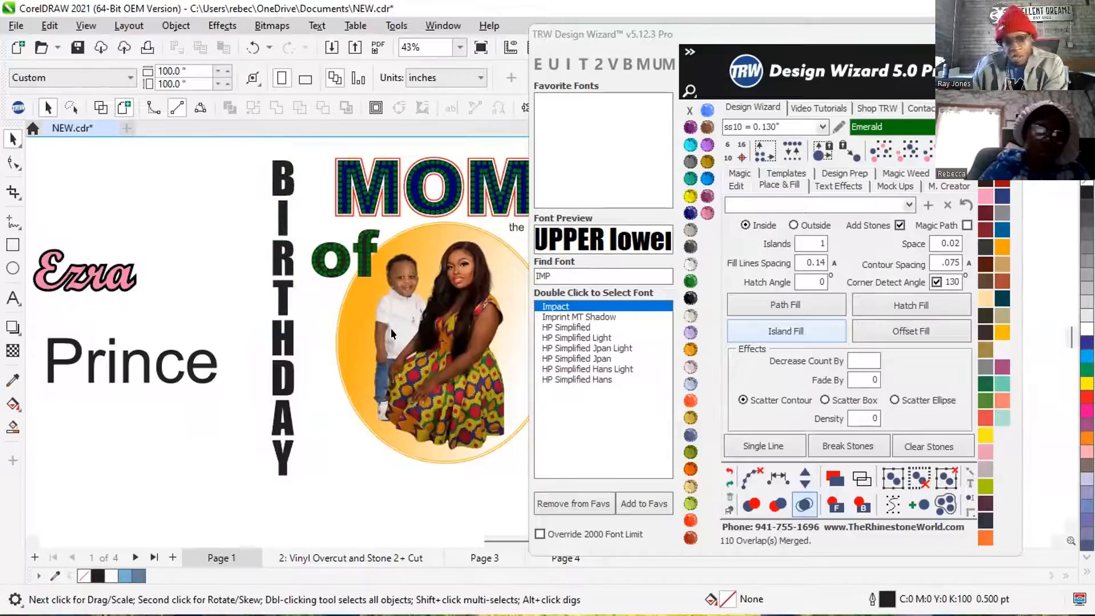
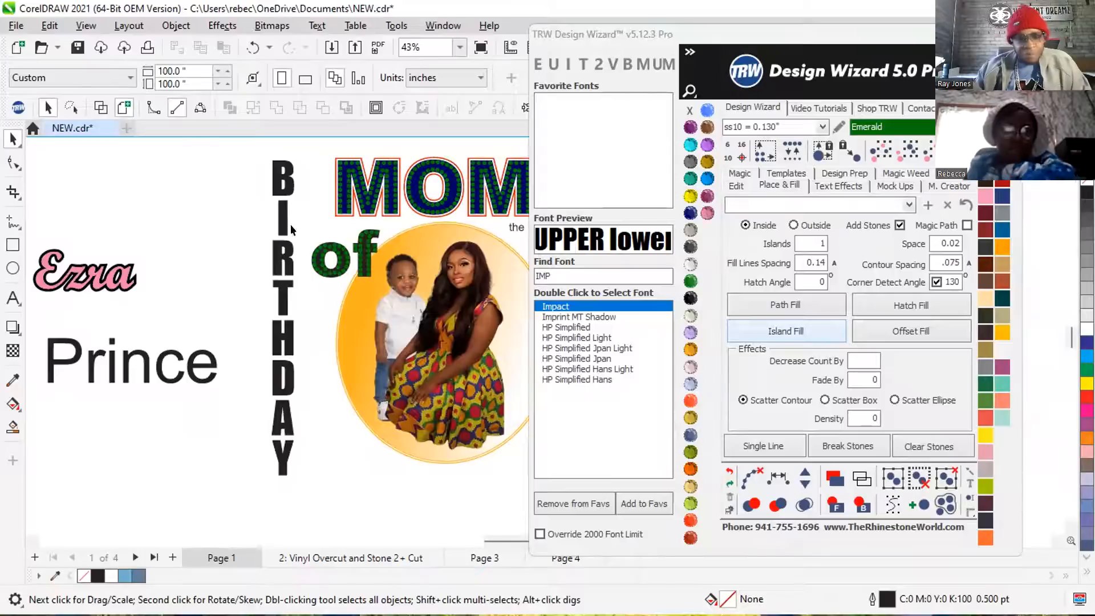
Widen the black vertical BIRTHDAY text to about 0.83 inches, keeping its 9.469-inch height.
scroll(286, 301, "up", 1)
scroll(286, 301, "up", 1)
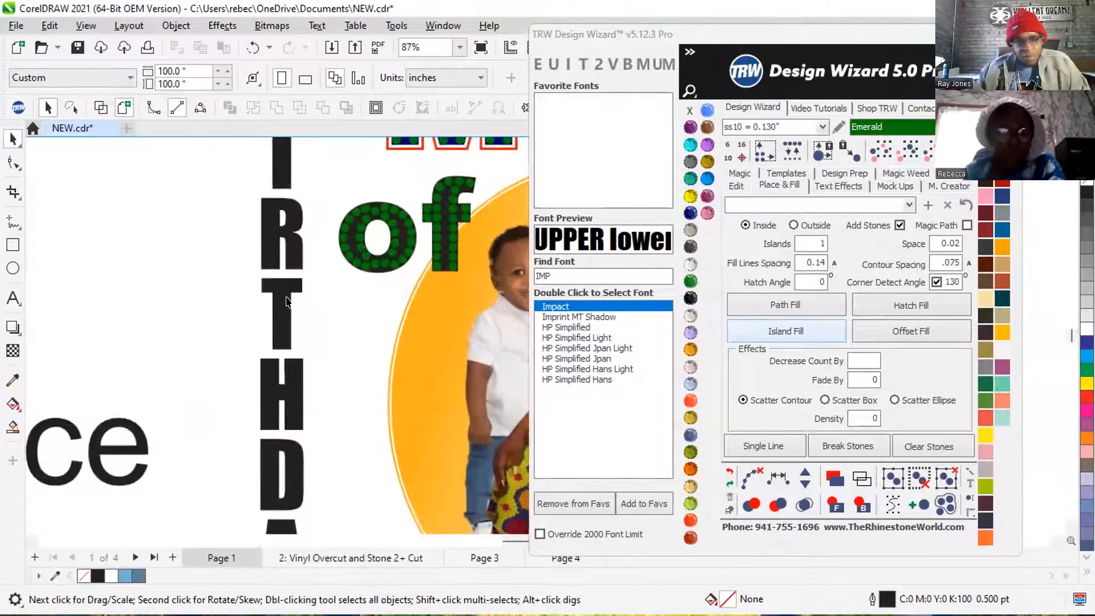
left_click(276, 282)
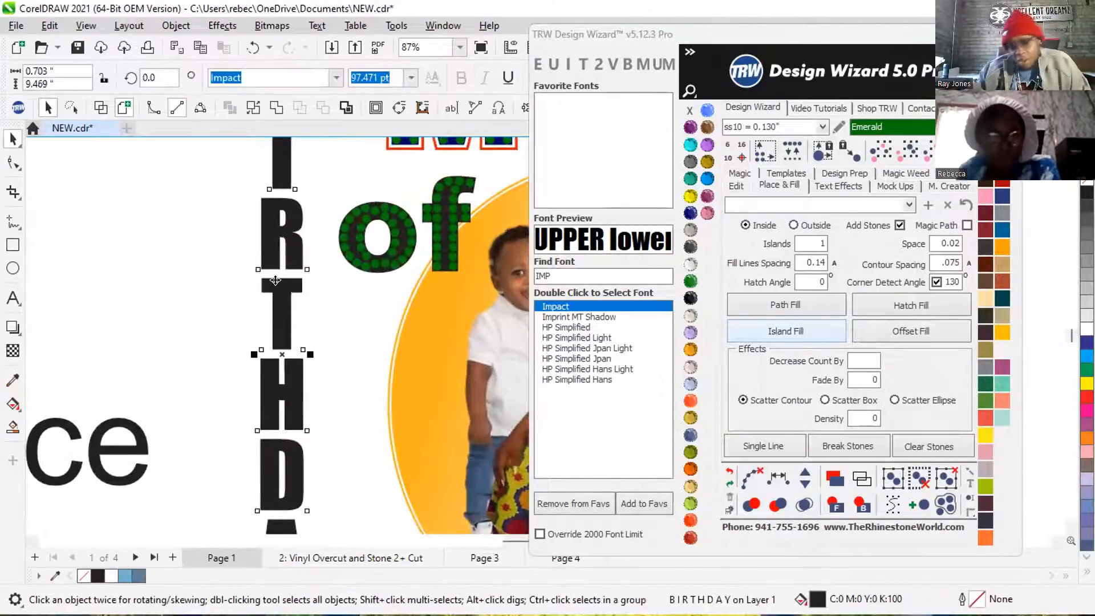
scroll(290, 276, "down", 1)
scroll(271, 333, "up", 1)
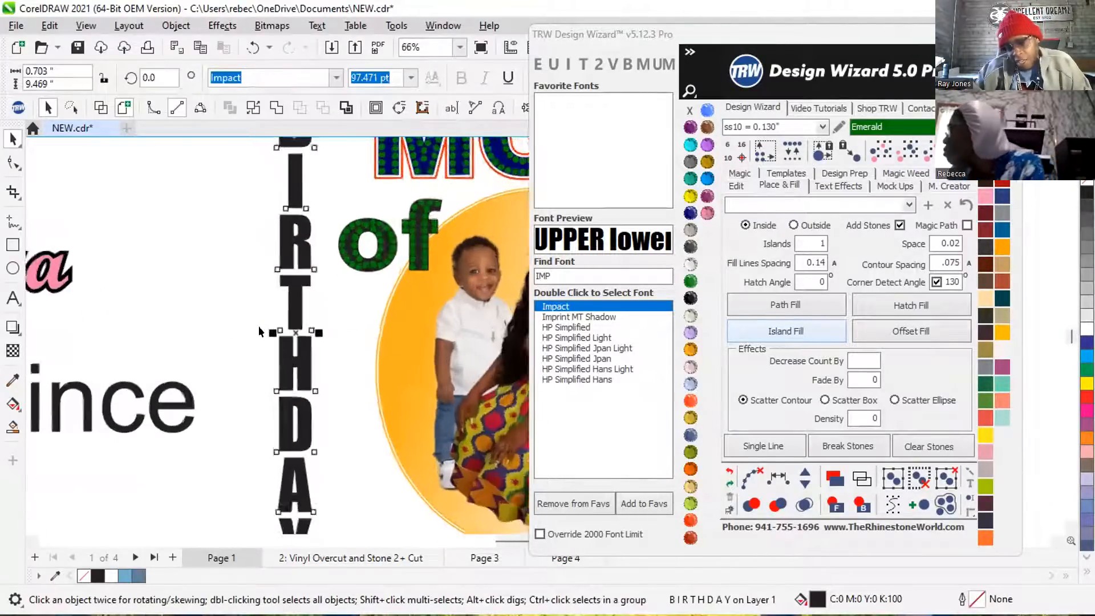
scroll(276, 332, "up", 2)
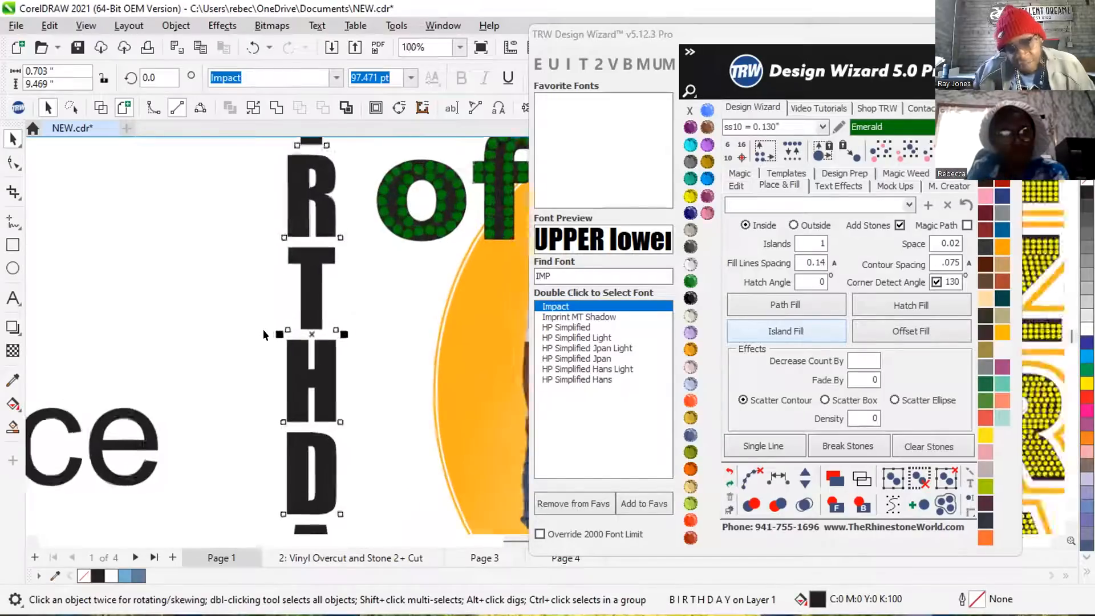
left_click_drag(281, 335, 266, 332)
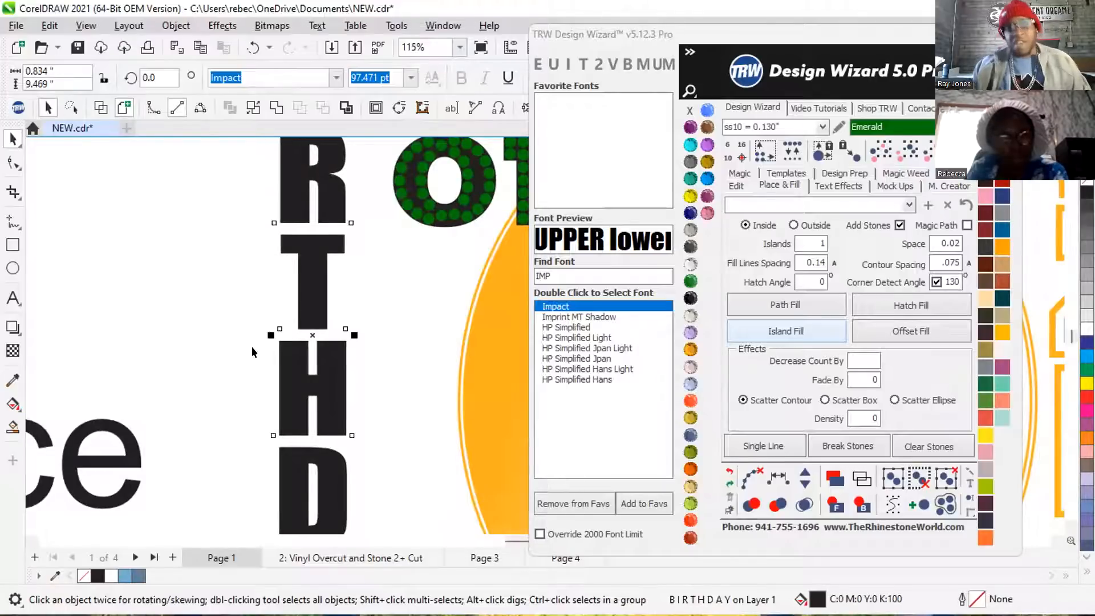
Island Fill the widened BIRTHDAY with ss10 Emerald stones, one island and 0.02 spacing, and merge the overlapping stones.
left_click(764, 331)
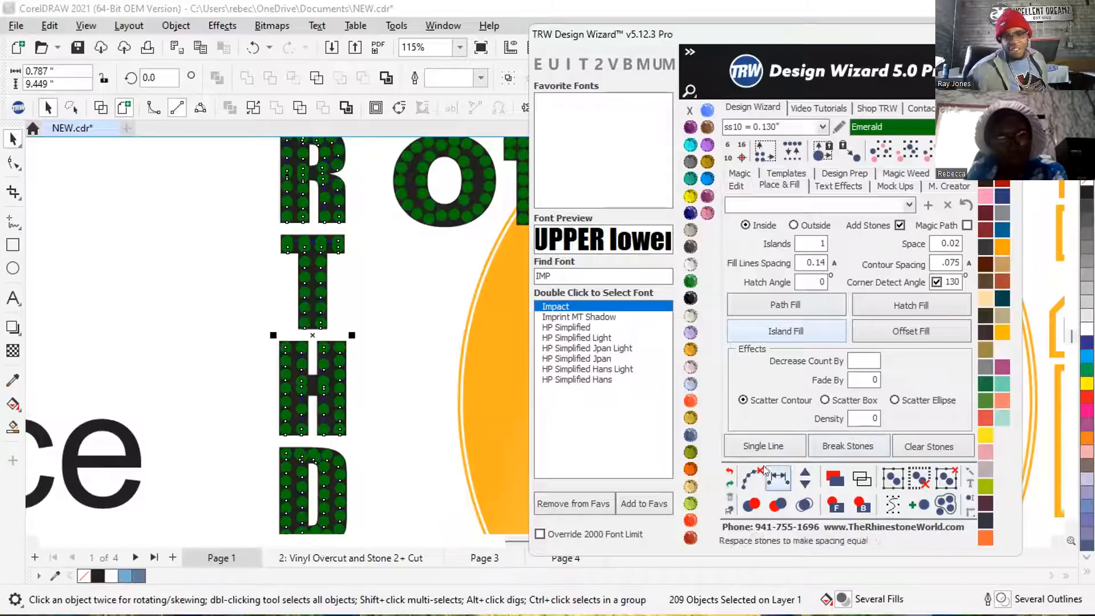
left_click(804, 504)
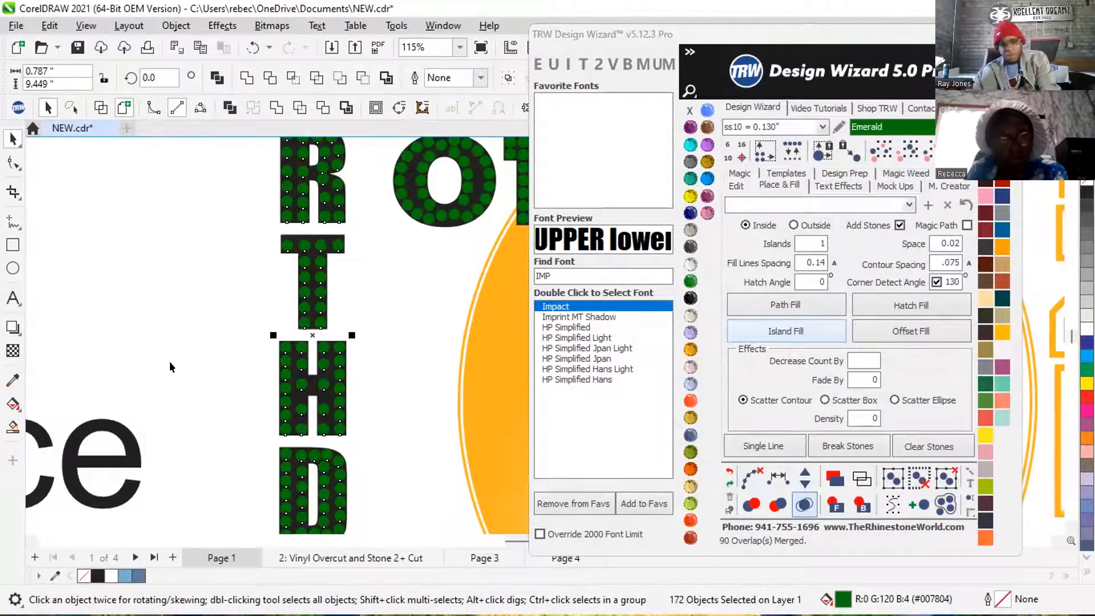
scroll(235, 299, "down", 3)
left_click(220, 288)
Inspect the stones in the BIRTHDAY letters, especially D, A and Y, and review the overall shirt layout.
scroll(286, 277, "down", 1)
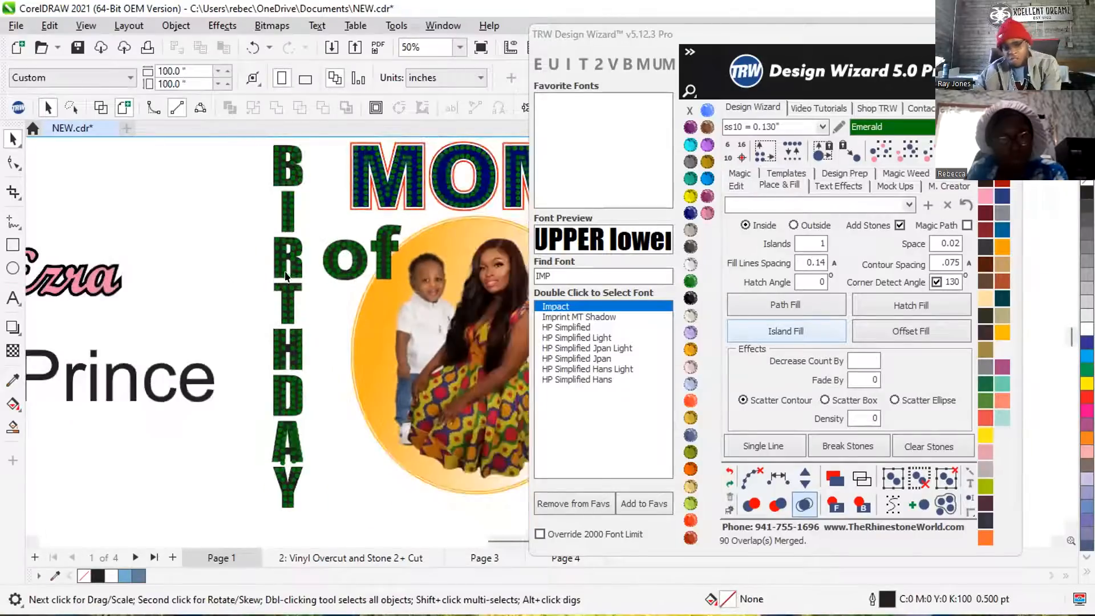
scroll(234, 467, "up", 5)
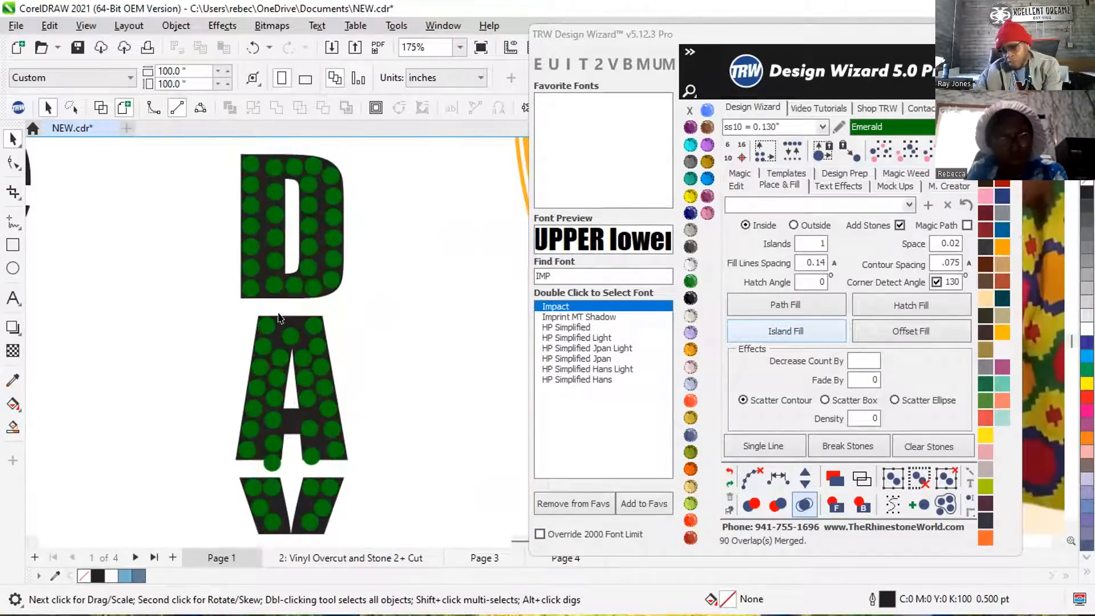
scroll(280, 317, "down", 2)
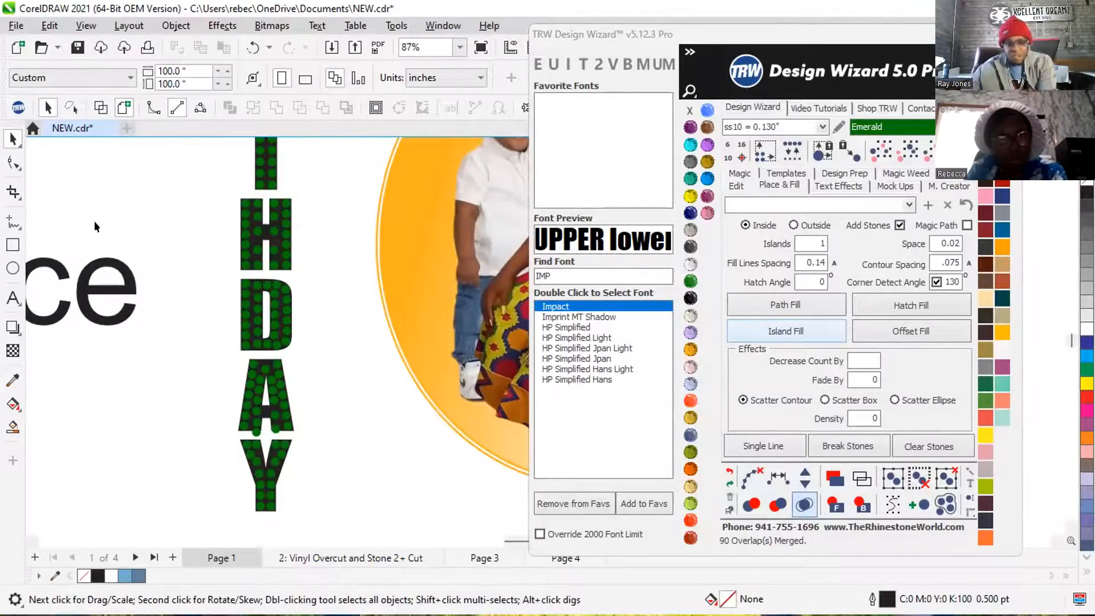
scroll(210, 354, "down", 3)
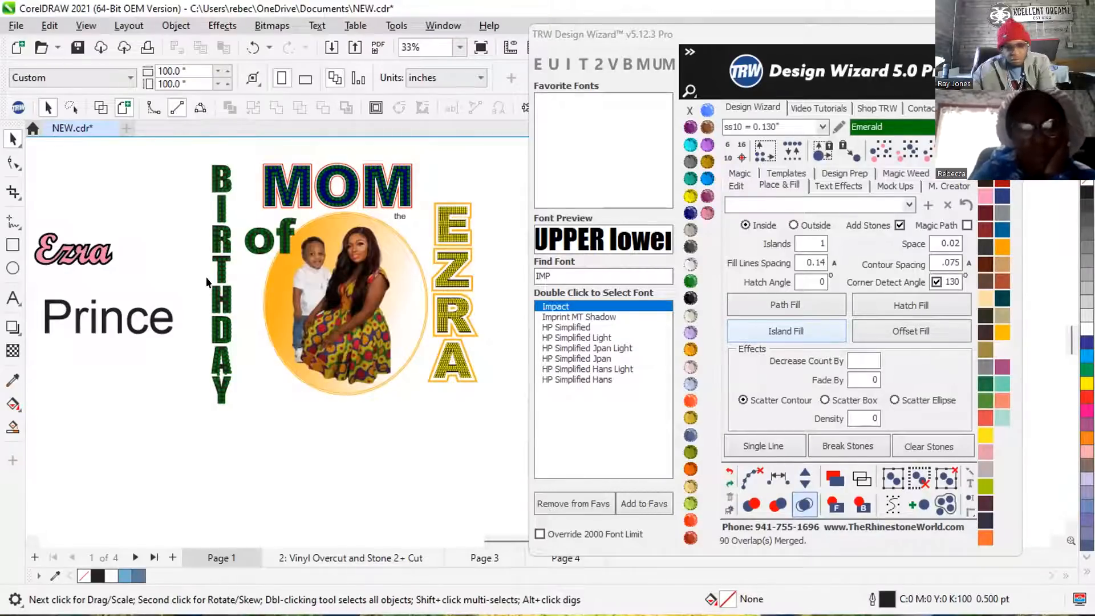
scroll(41, 230, "down", 1)
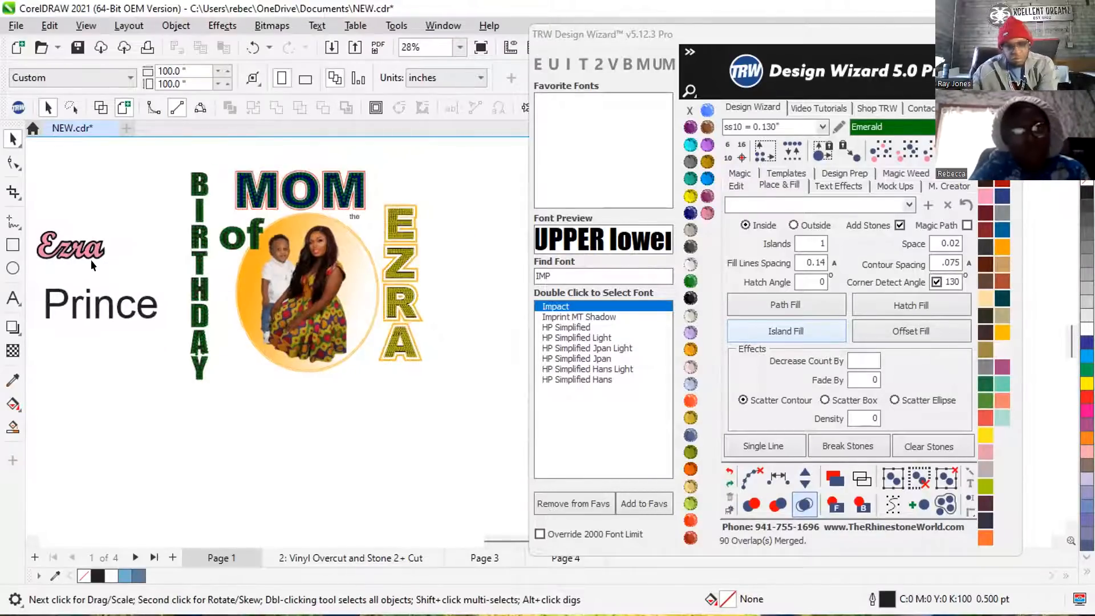
scroll(429, 252, "up", 3)
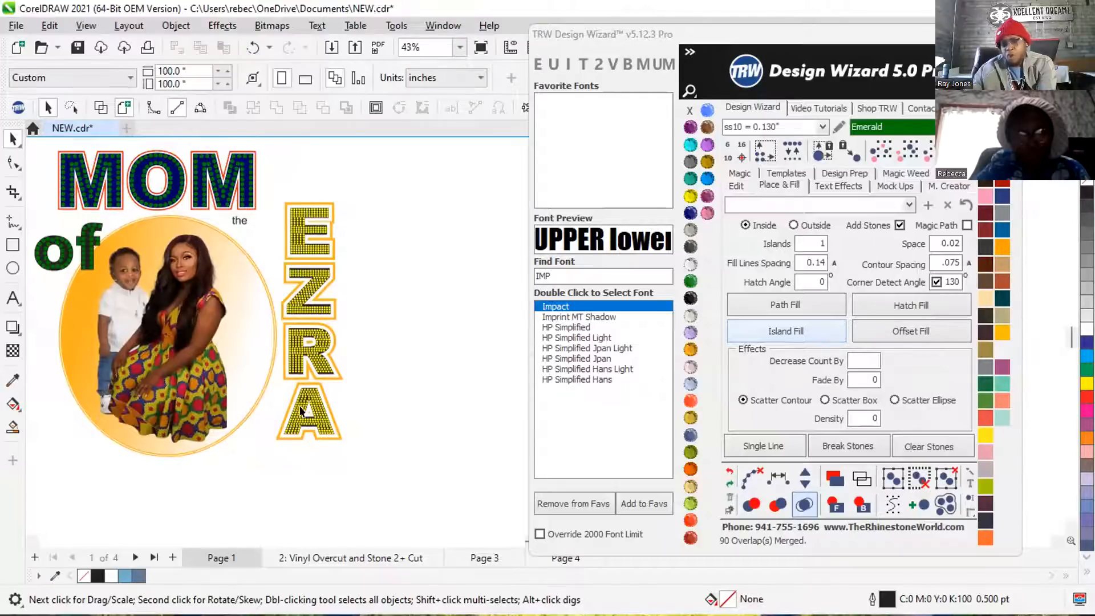
scroll(348, 303, "down", 1)
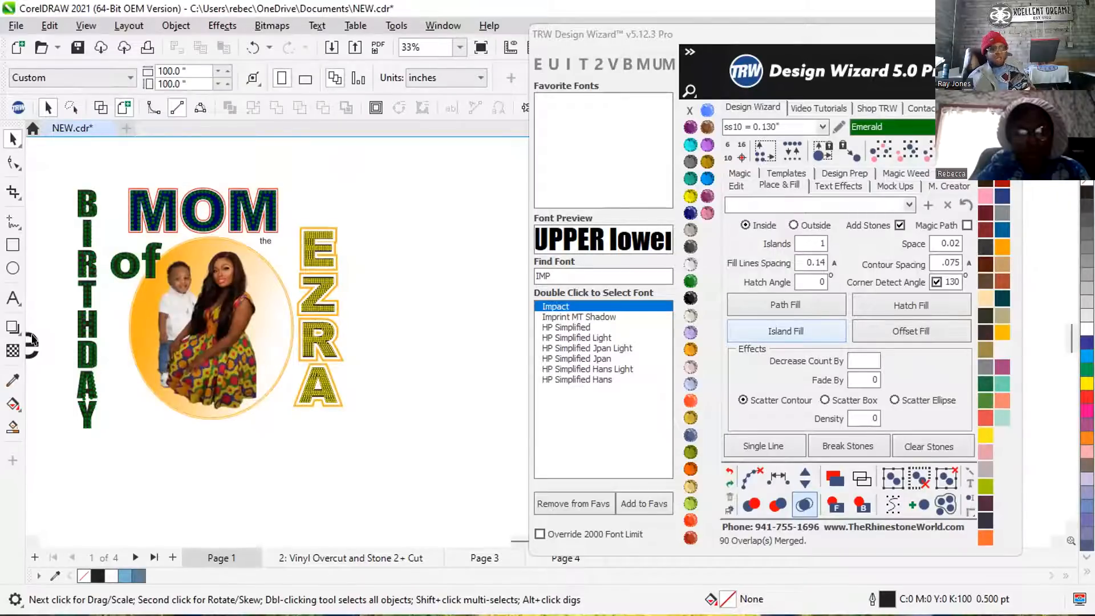
Add the child's name as text beside the gold lettering, in upper case, stacked vertically and set in Impact.
left_click(12, 297)
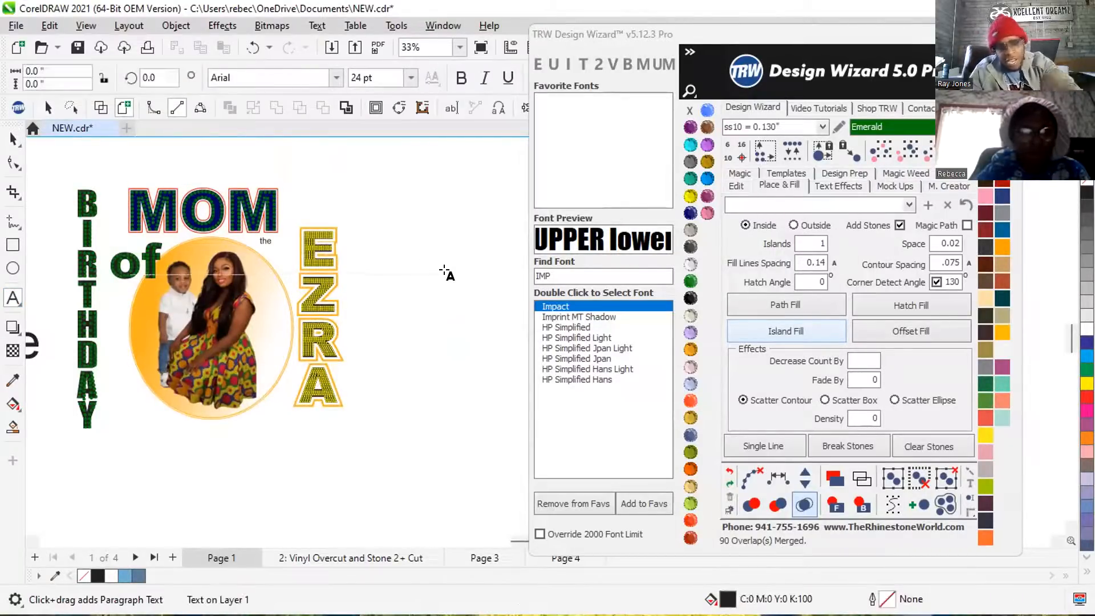
type("ezra")
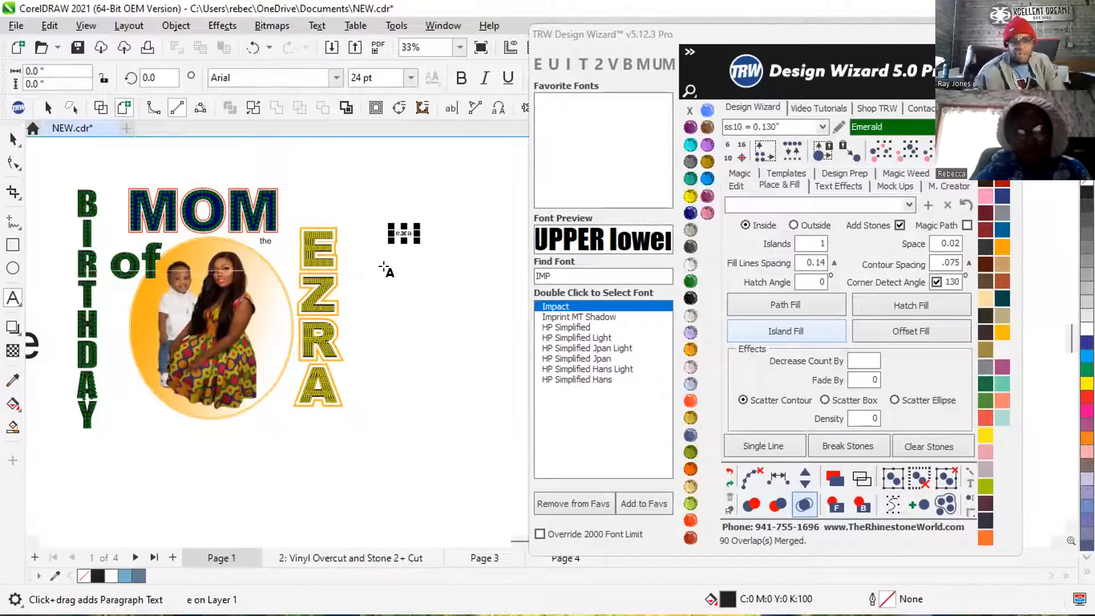
left_click(553, 64)
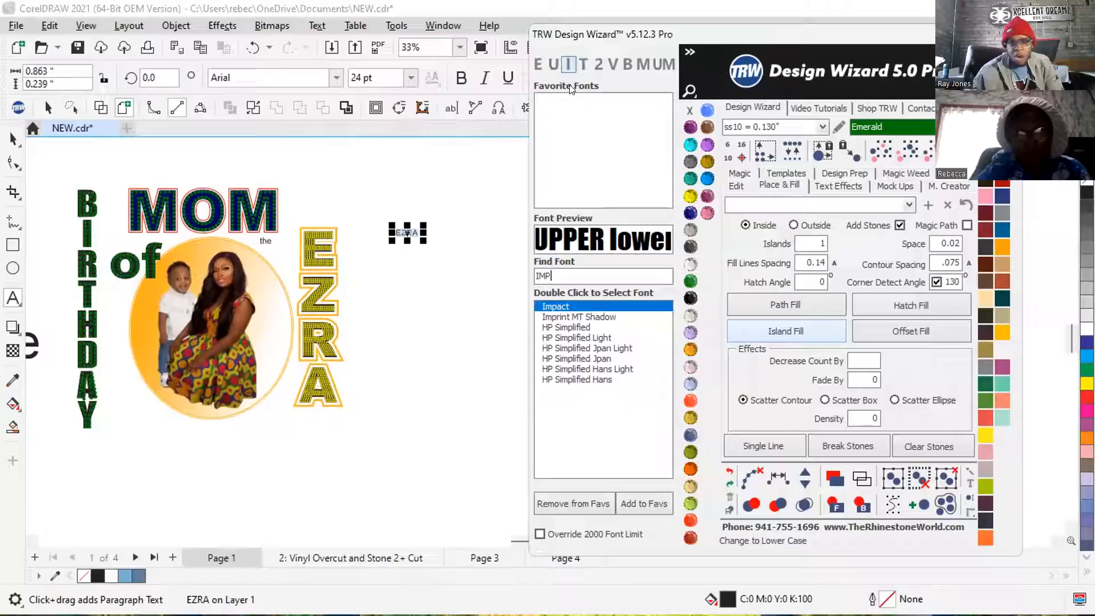
left_click(612, 64)
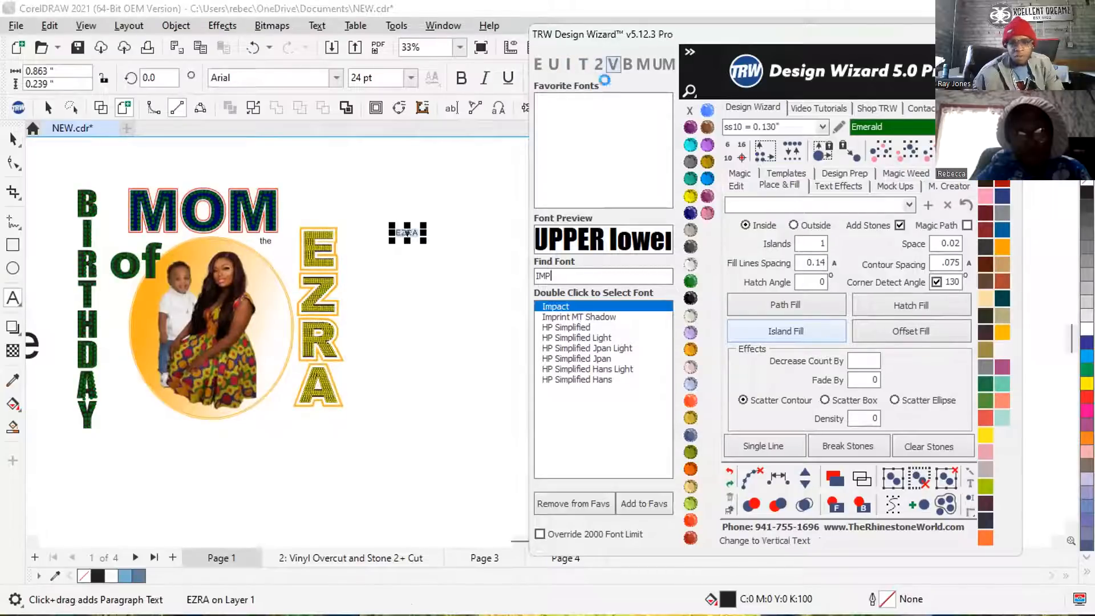
double_click(576, 317)
double_click(560, 306)
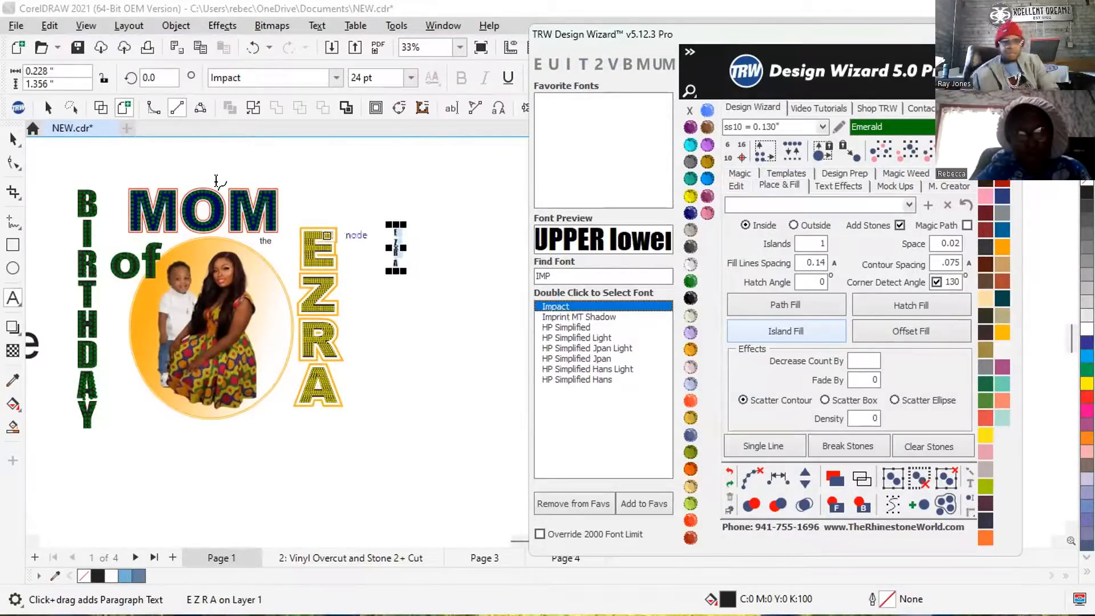
Scale up the new vertical name text to about 0.90 by 7.72 inches.
left_click(13, 139)
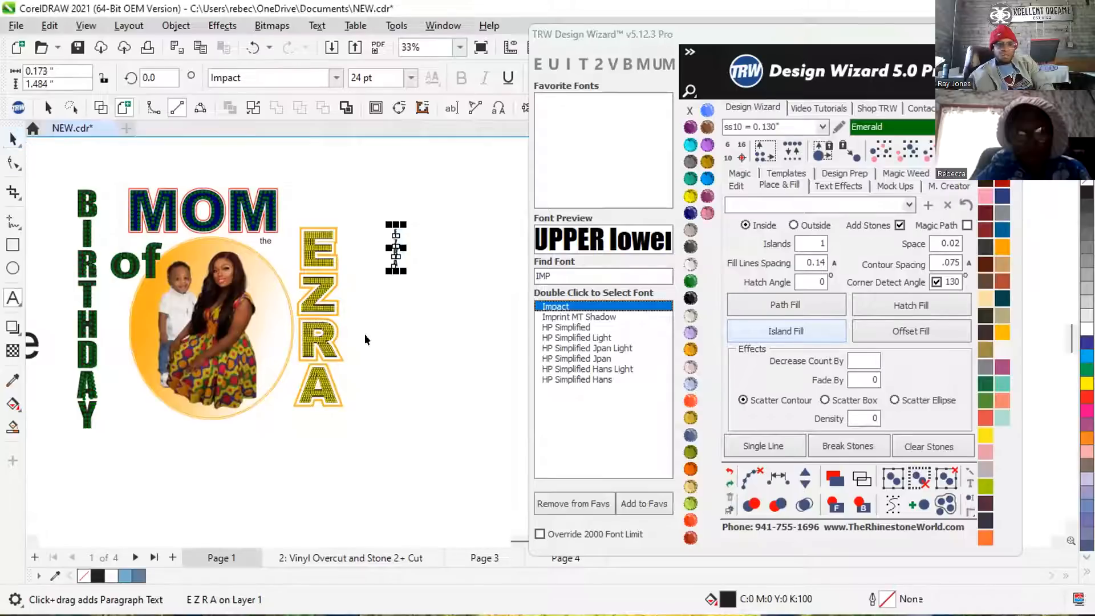
left_click_drag(396, 267, 505, 426)
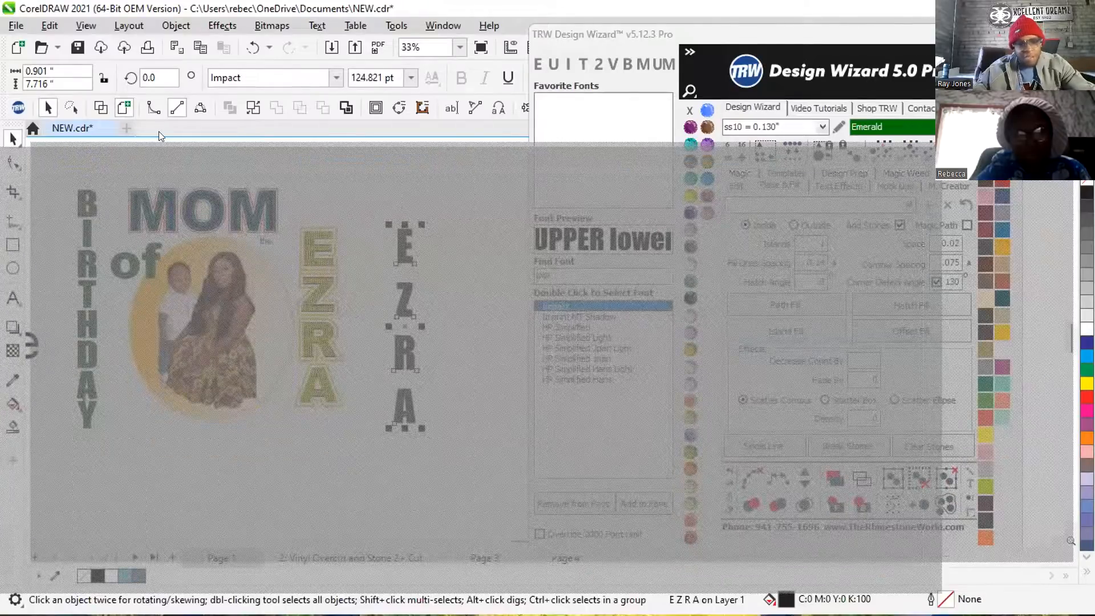
scroll(187, 119, "down", 2)
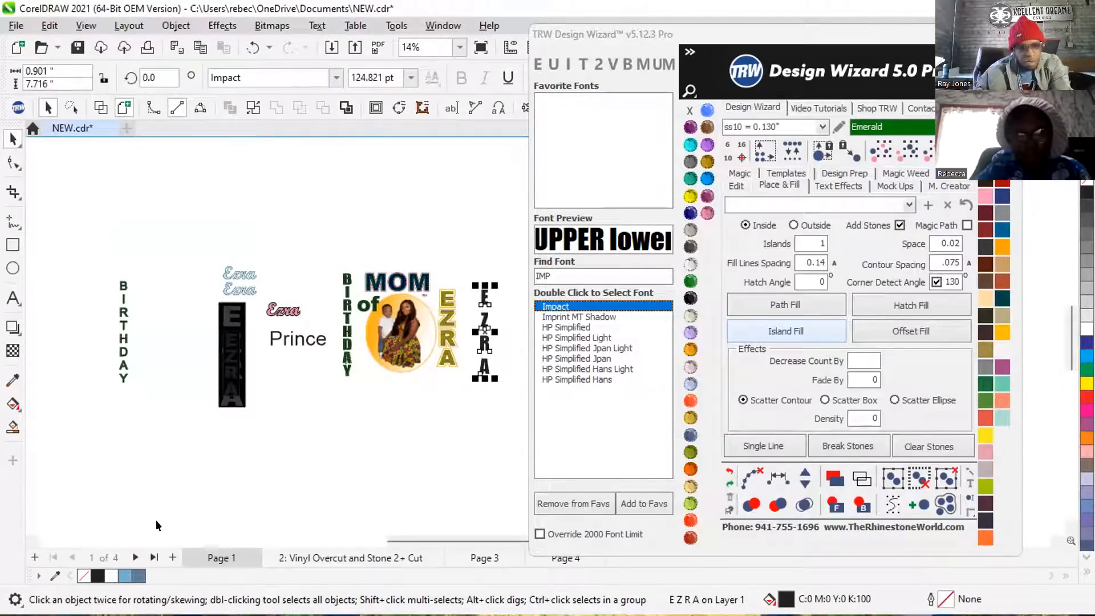
Collapse the Design Wizard's font list to free the canvas and show the rulers.
left_click(690, 52)
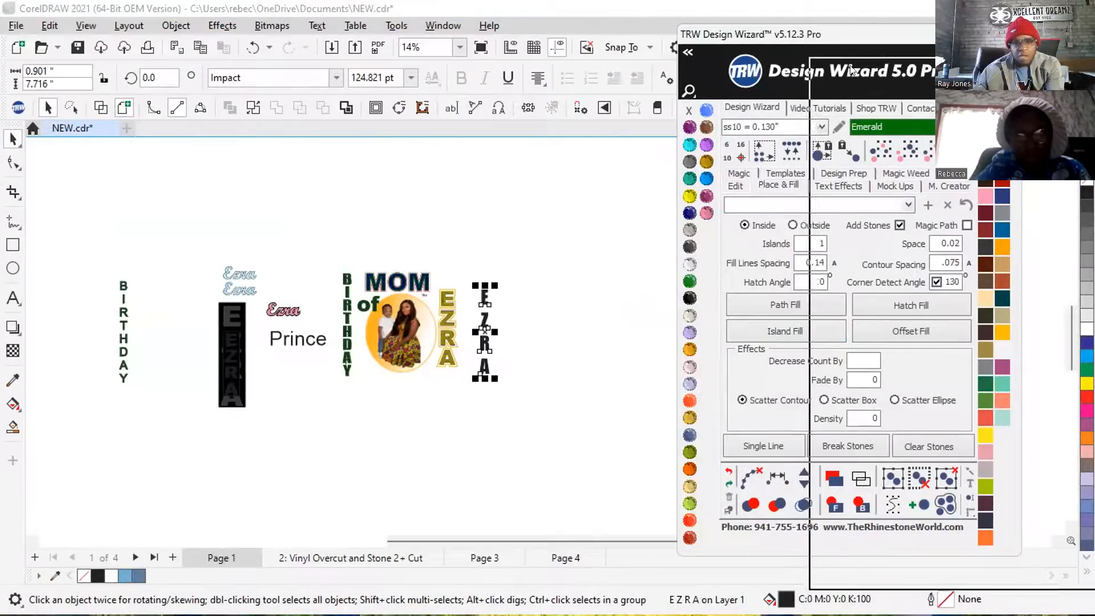
left_click(83, 25)
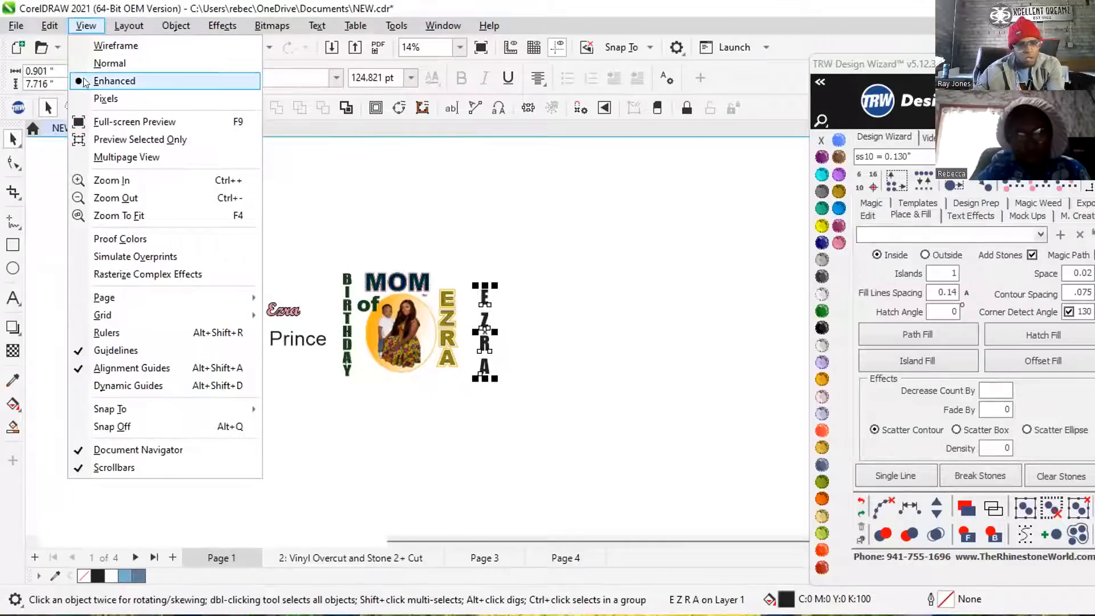
left_click(126, 331)
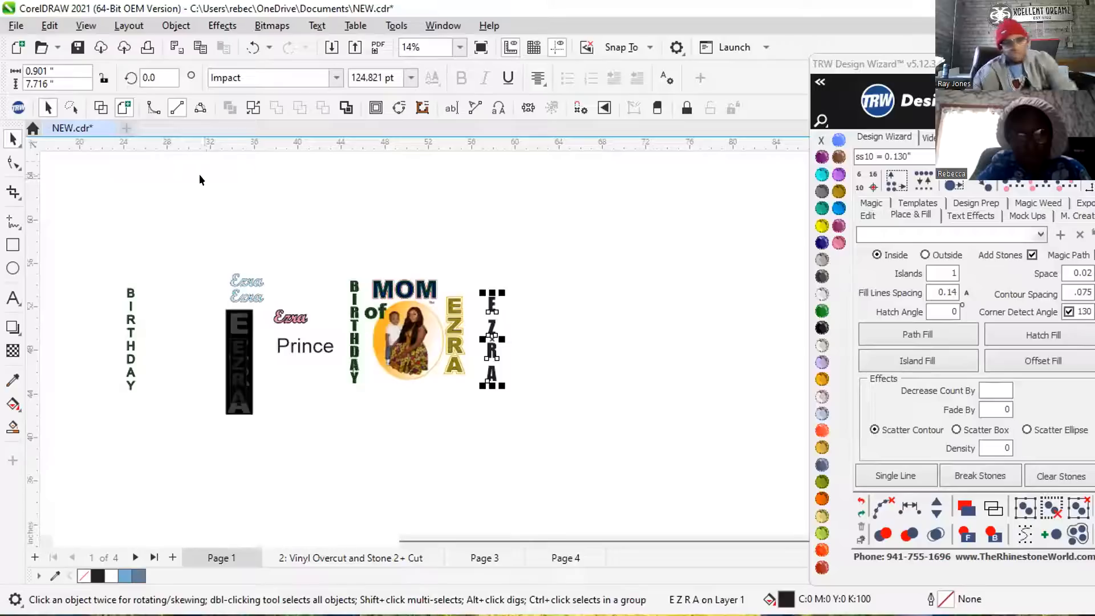
Place two horizontal guidelines across the design, one at the top and one at the bottom of BIRTHDAY.
left_click_drag(238, 147, 350, 281)
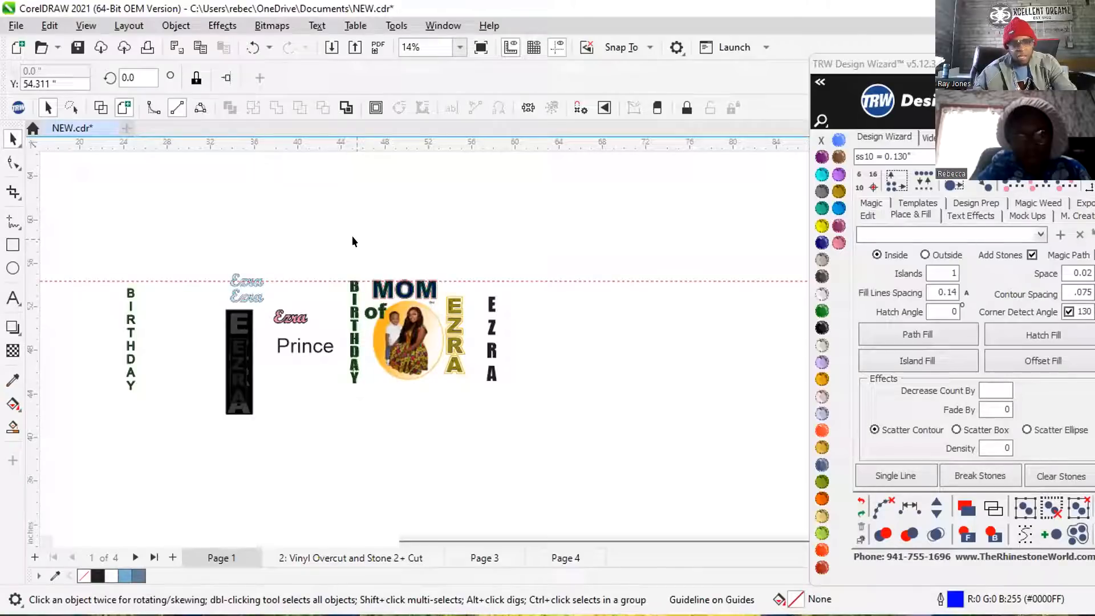
left_click_drag(367, 146, 351, 382)
scroll(352, 380, "up", 1)
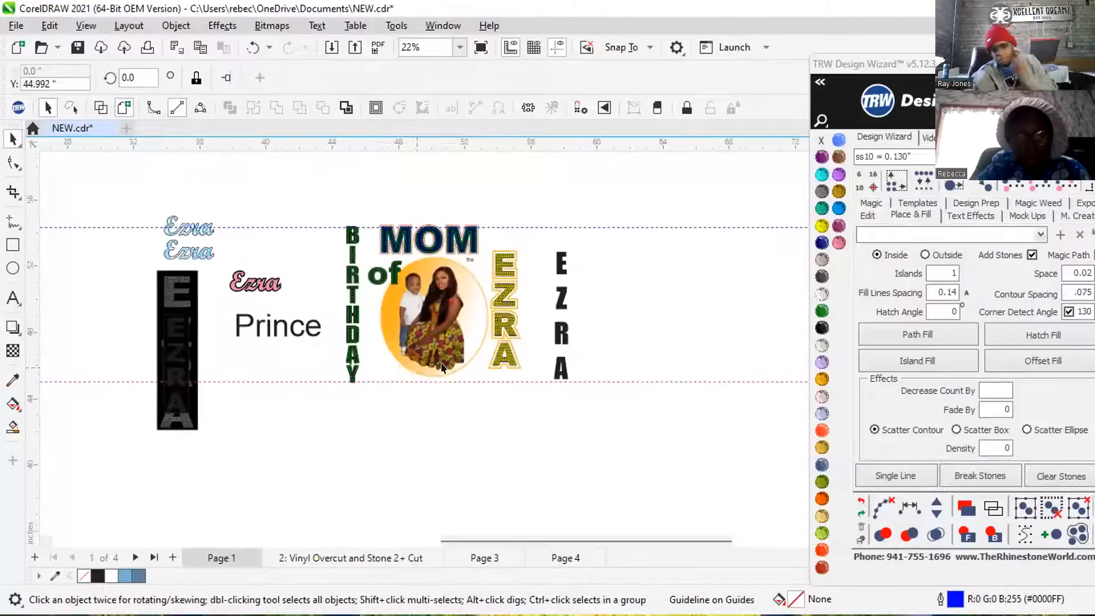
Move the lower guideline onto the bottom edge of the Y in the stone-filled BIRTHDAY.
scroll(528, 385, "up", 1)
scroll(489, 397, "up", 1)
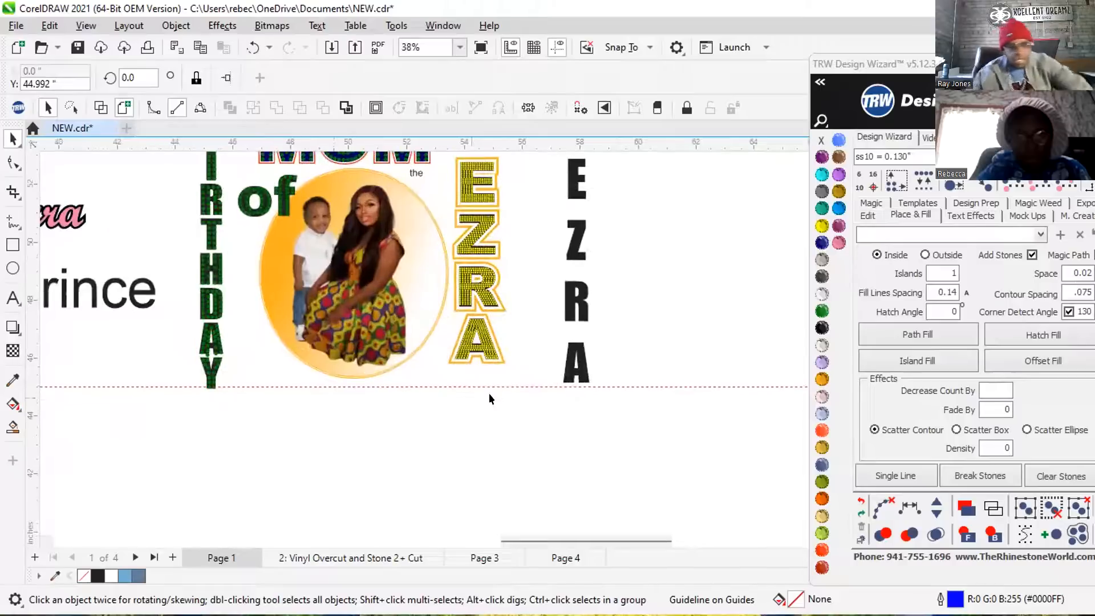
scroll(216, 387, "up", 6)
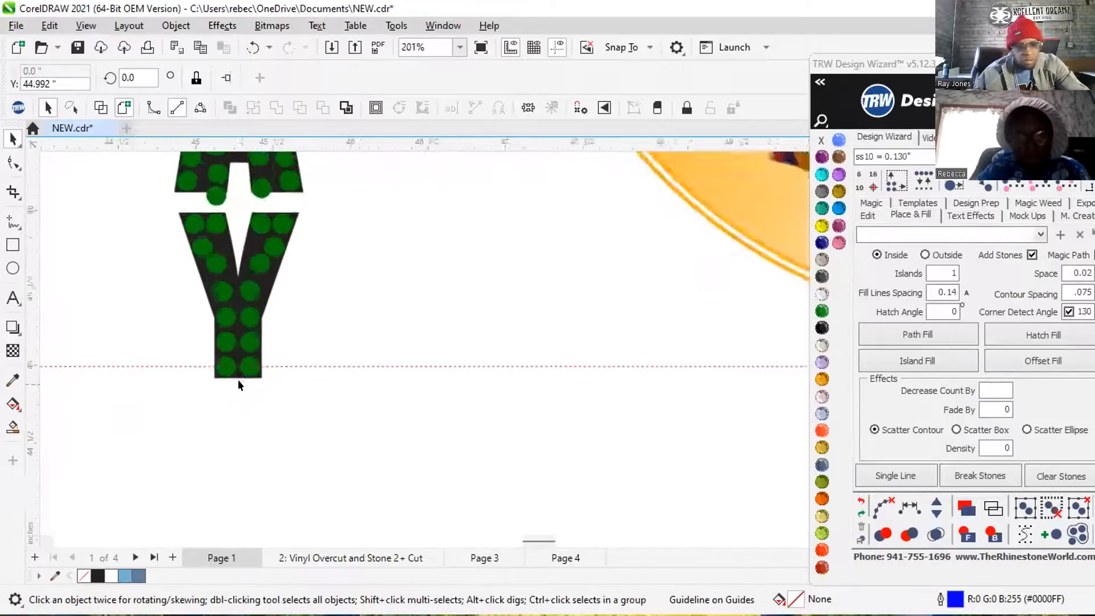
scroll(238, 385, "up", 3)
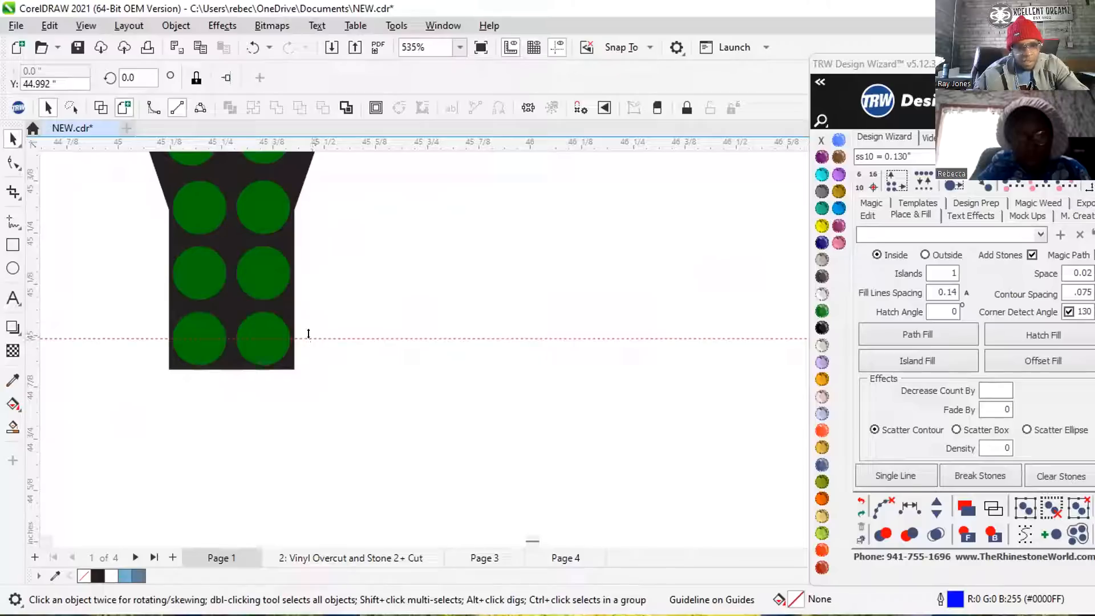
left_click_drag(308, 336, 253, 367)
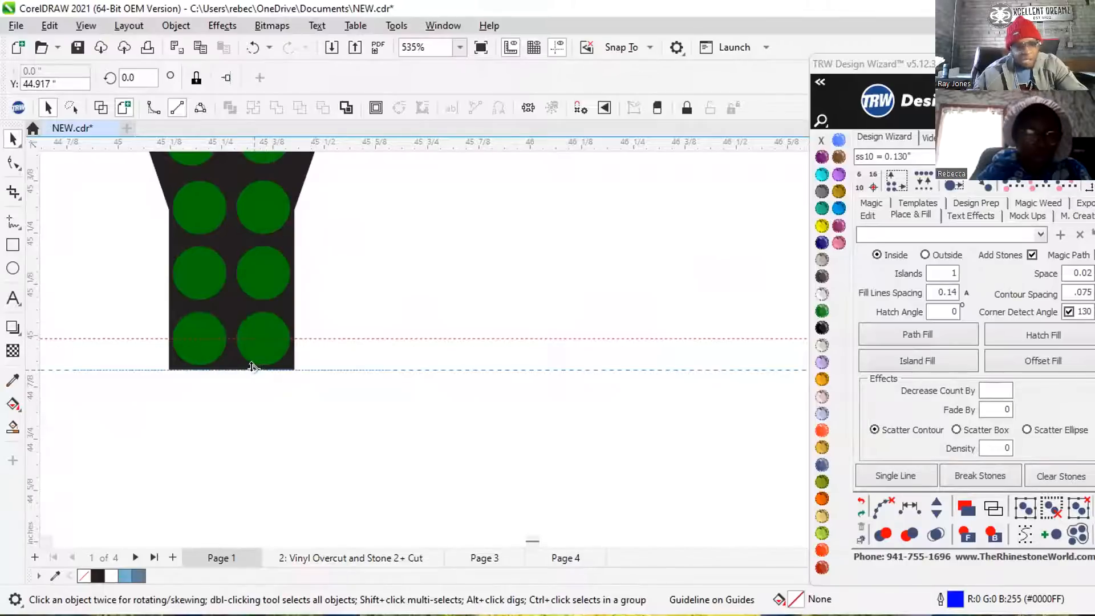
scroll(252, 367, "down", 6)
scroll(288, 303, "down", 3)
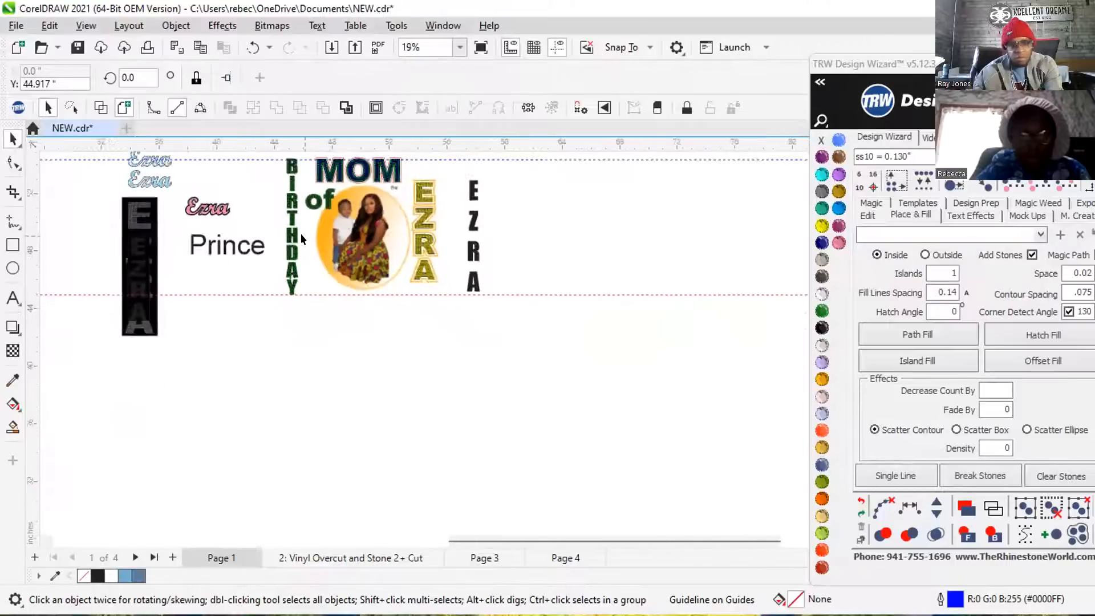
Move the black vertical name so the bottom of its last letter sits on the lower guideline.
left_click(473, 280)
scroll(473, 279, "up", 1)
scroll(473, 279, "up", 2)
left_click_drag(493, 290, 463, 314)
scroll(419, 361, "down", 1)
scroll(393, 392, "down", 4)
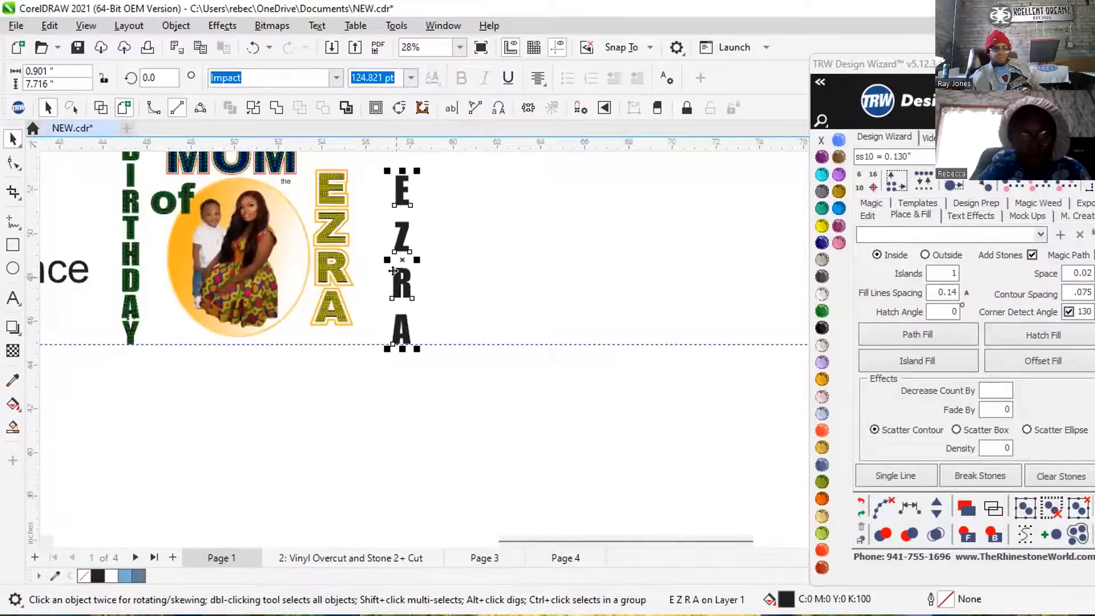
Tighten the spacing between the letters of the black vertical name until it is about 5.85 inches tall.
scroll(391, 294, "down", 2)
scroll(388, 178, "up", 3)
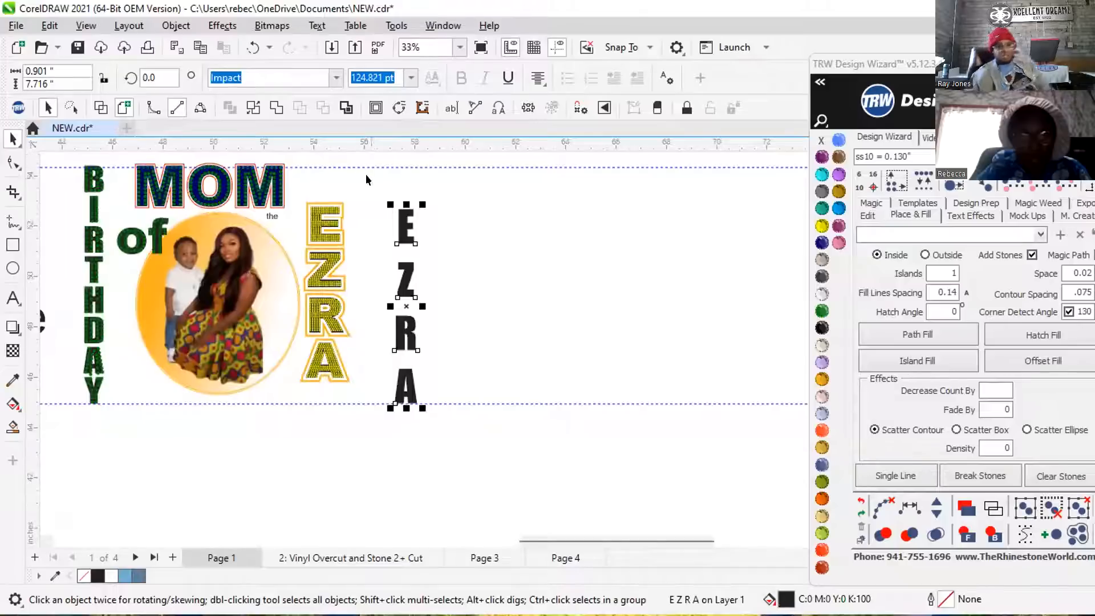
left_click(867, 216)
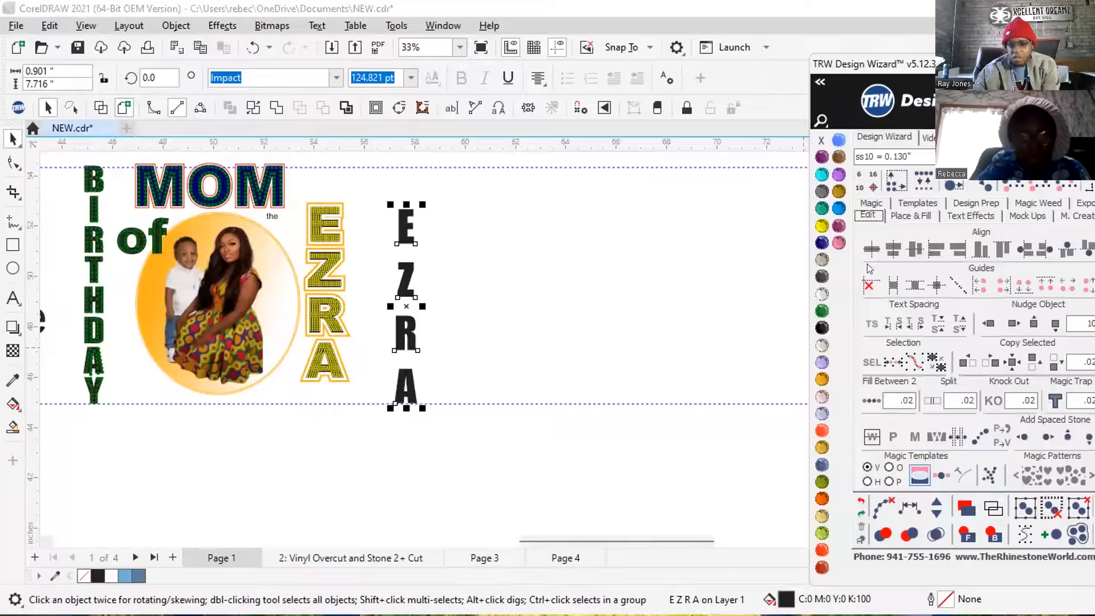
left_click(870, 324)
left_click_drag(387, 410, 383, 343)
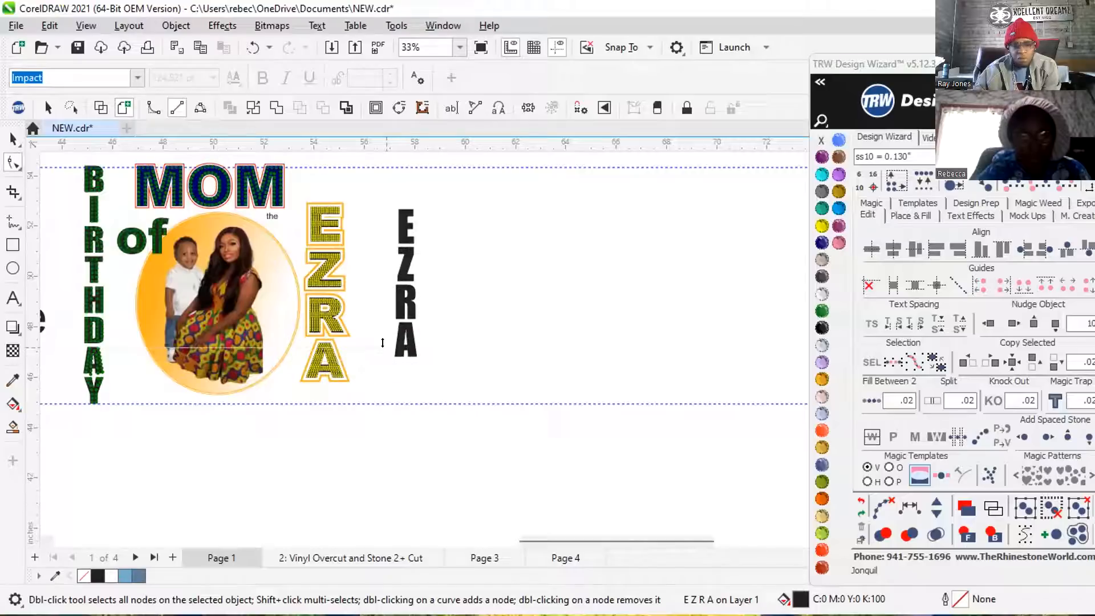
Set the black vertical name on the lower guideline and enlarge it proportionally to about 9.36 inches tall, reaching the upper guideline.
left_click(14, 138)
left_click_drag(402, 333, 396, 379)
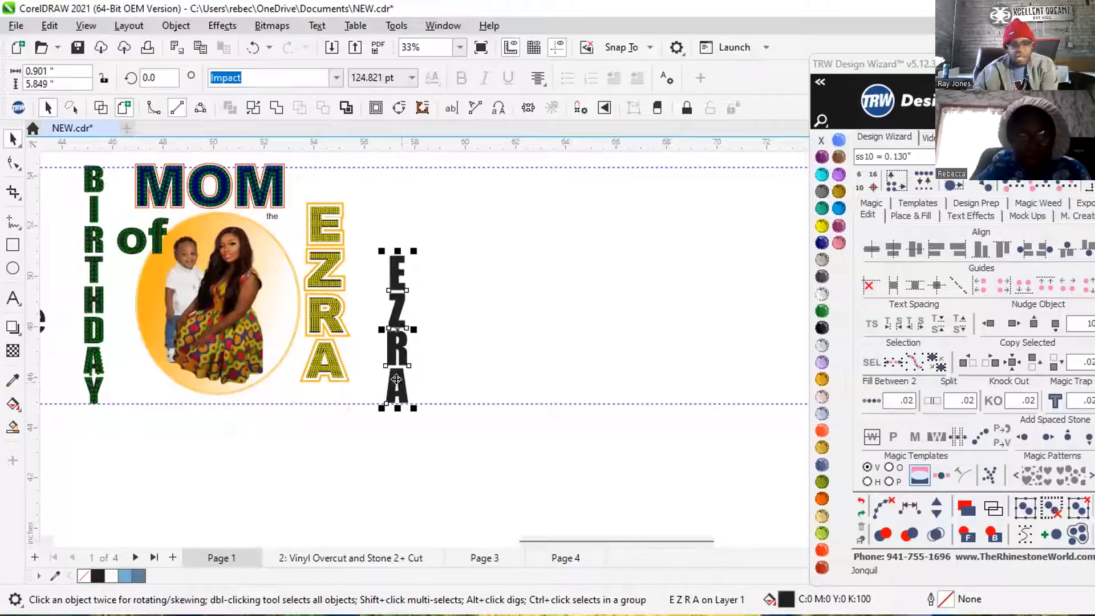
left_click_drag(410, 244, 477, 236)
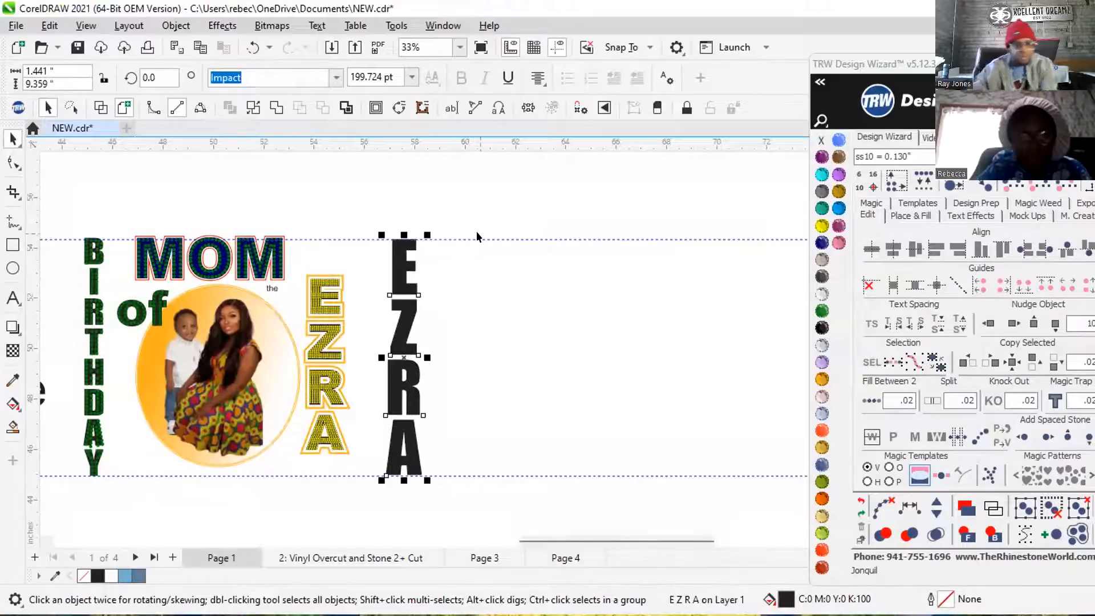
Fill the black vertical name with ss10 stones using Island Fill and recolour them TRW Pink.
scroll(363, 276, "down", 1)
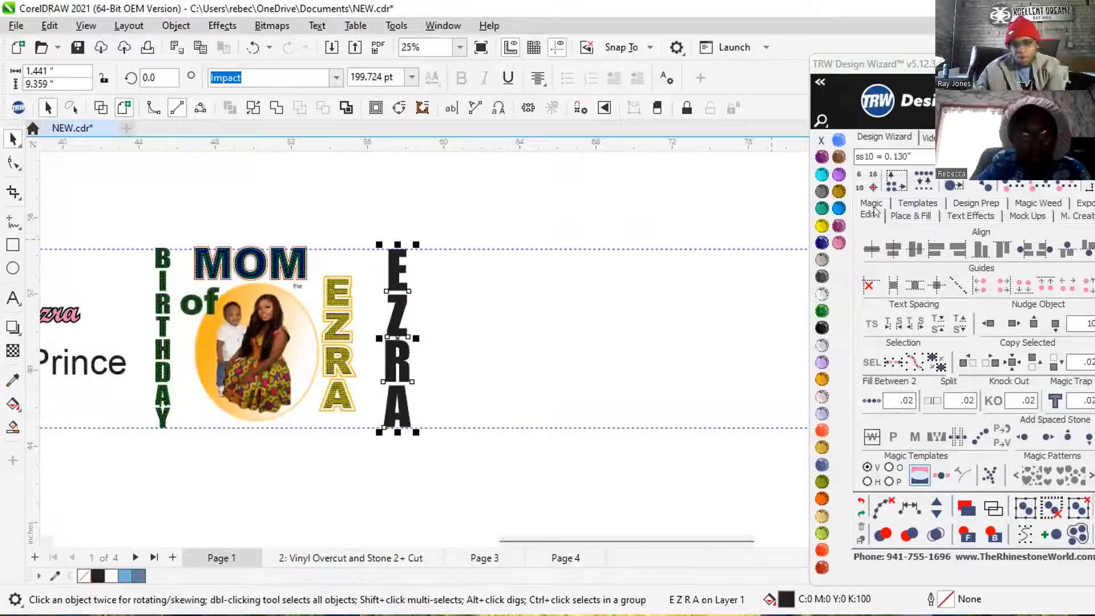
left_click_drag(976, 64, 721, 38)
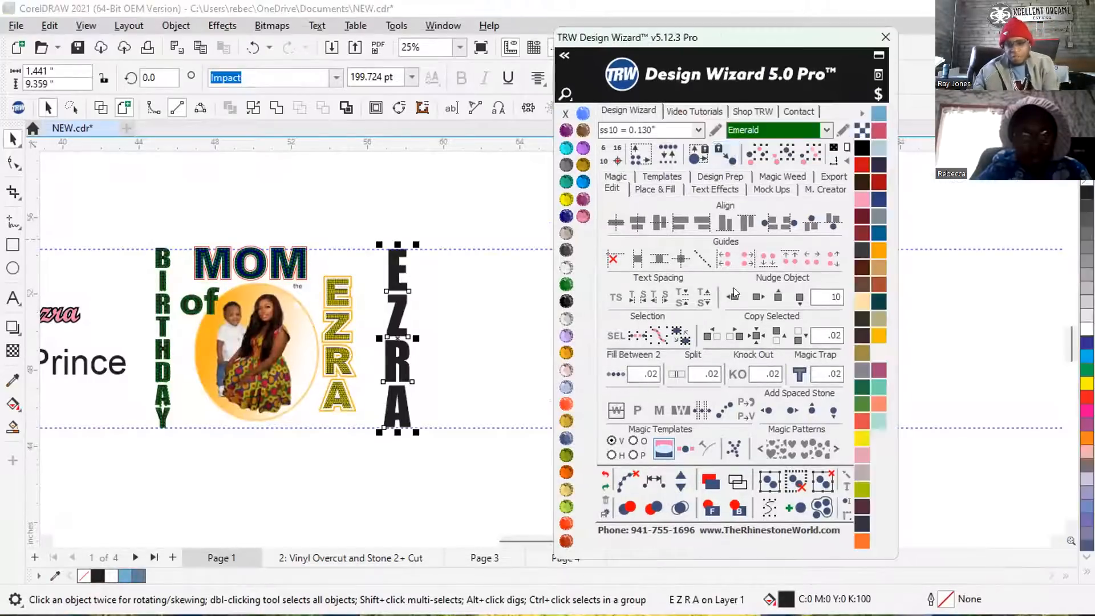
left_click(651, 190)
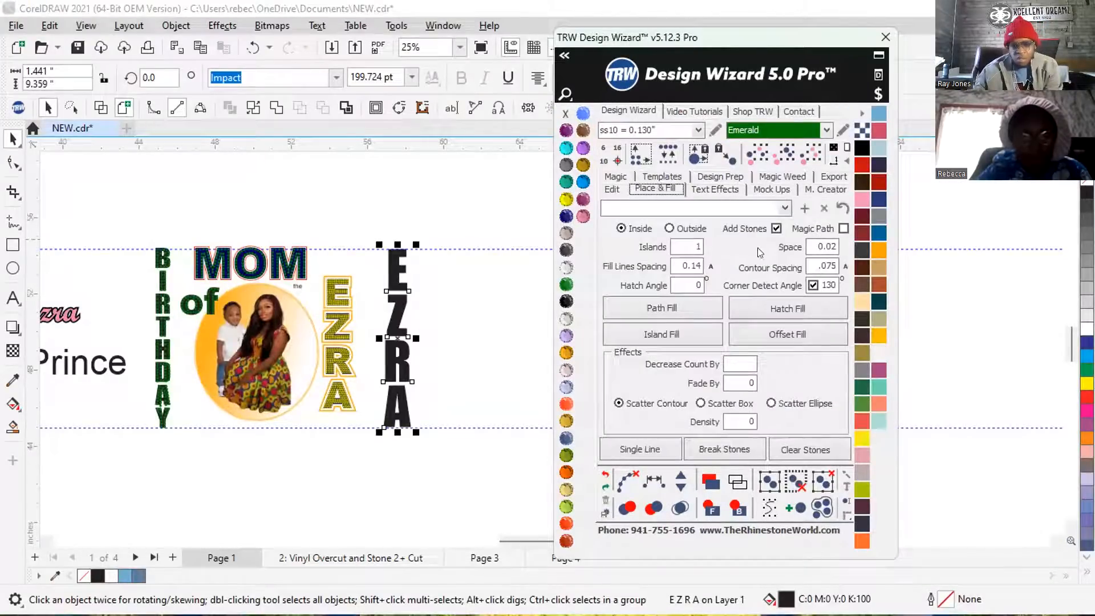
left_click(650, 339)
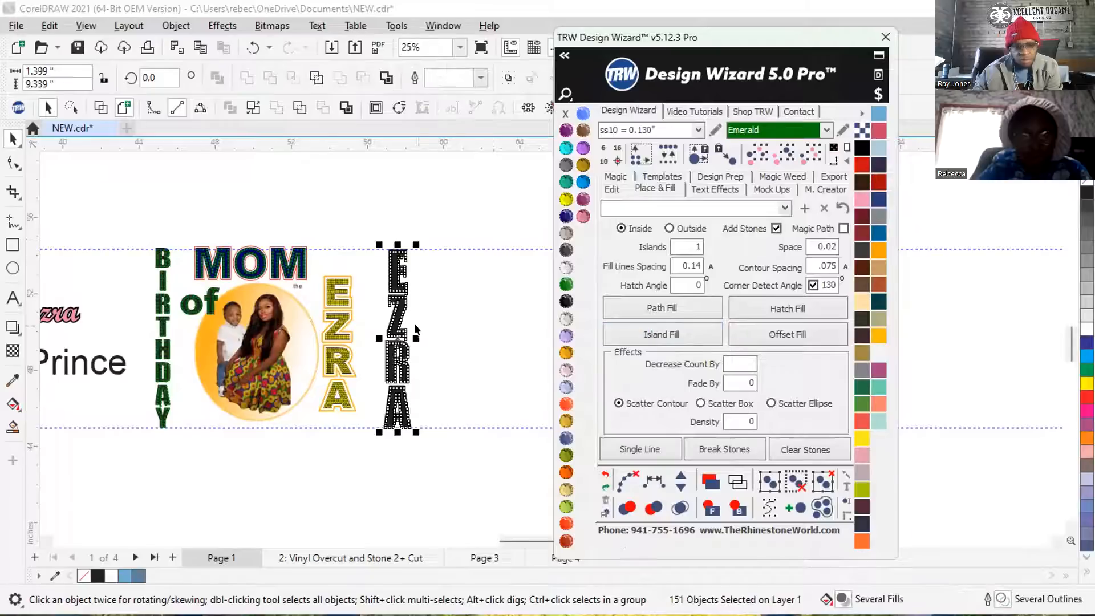
scroll(415, 329, "up", 2)
left_click(583, 217)
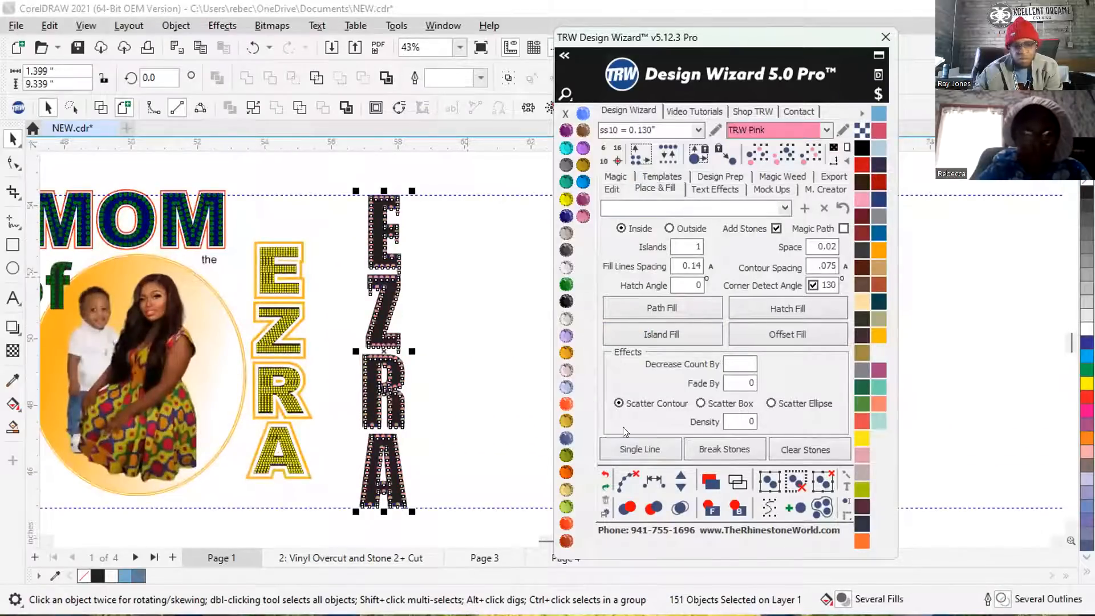
scroll(419, 317, "down", 2)
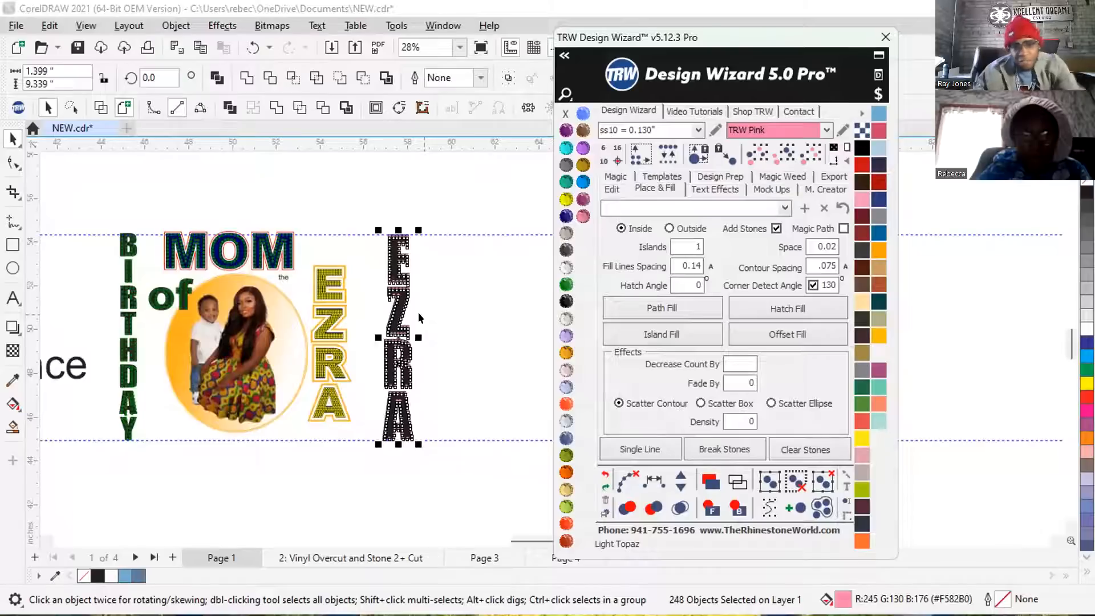
Delete all the pink stones from the vertical name, keeping only its black letters.
left_click(399, 178)
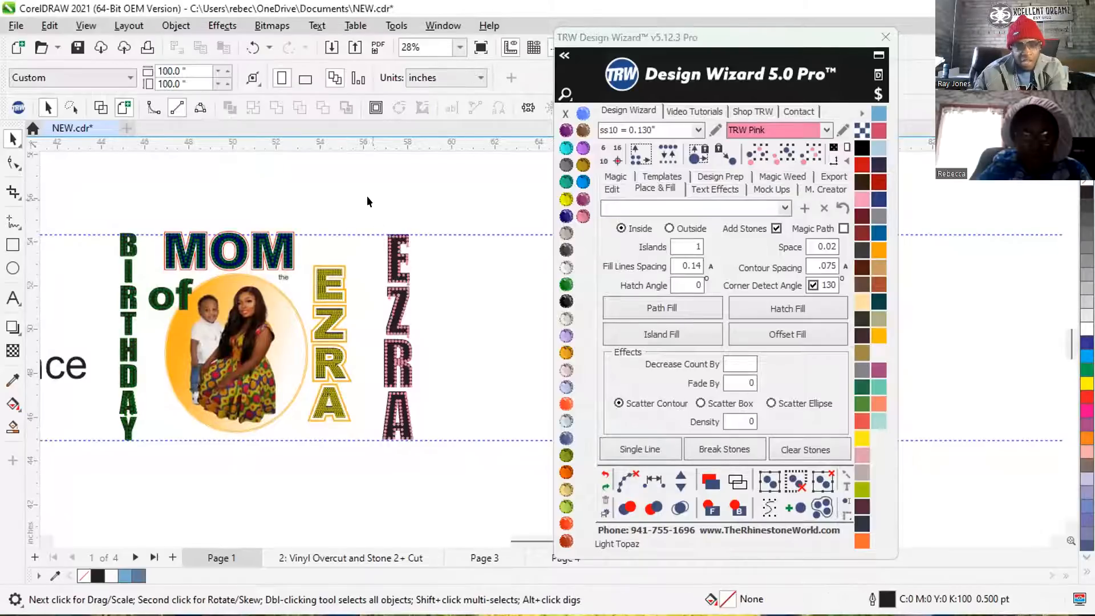
left_click_drag(443, 390, 443, 385)
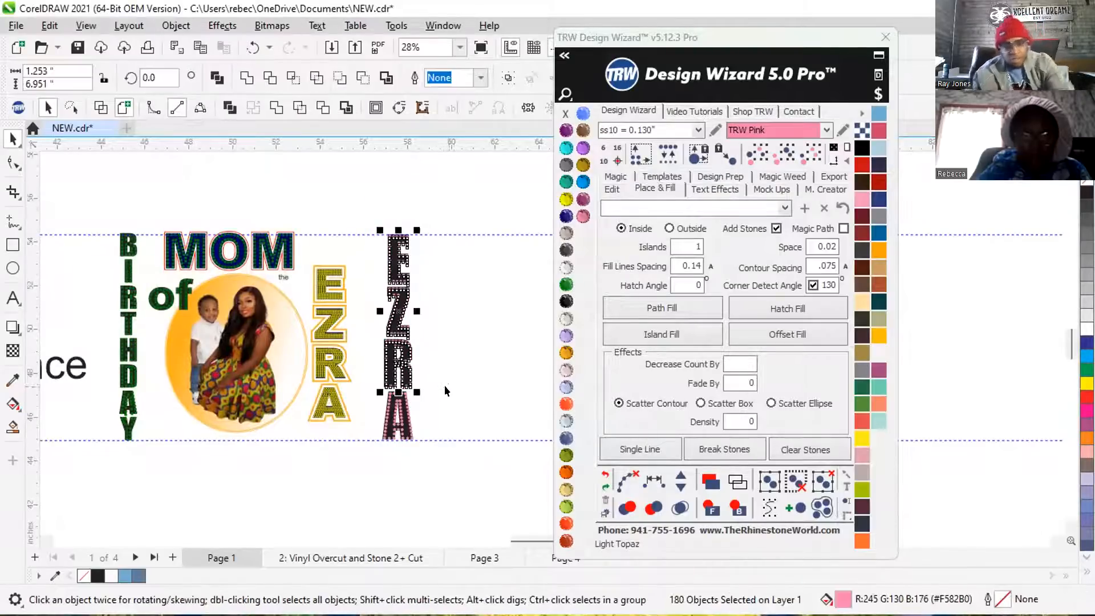
key("Delete")
scroll(378, 262, "down", 1)
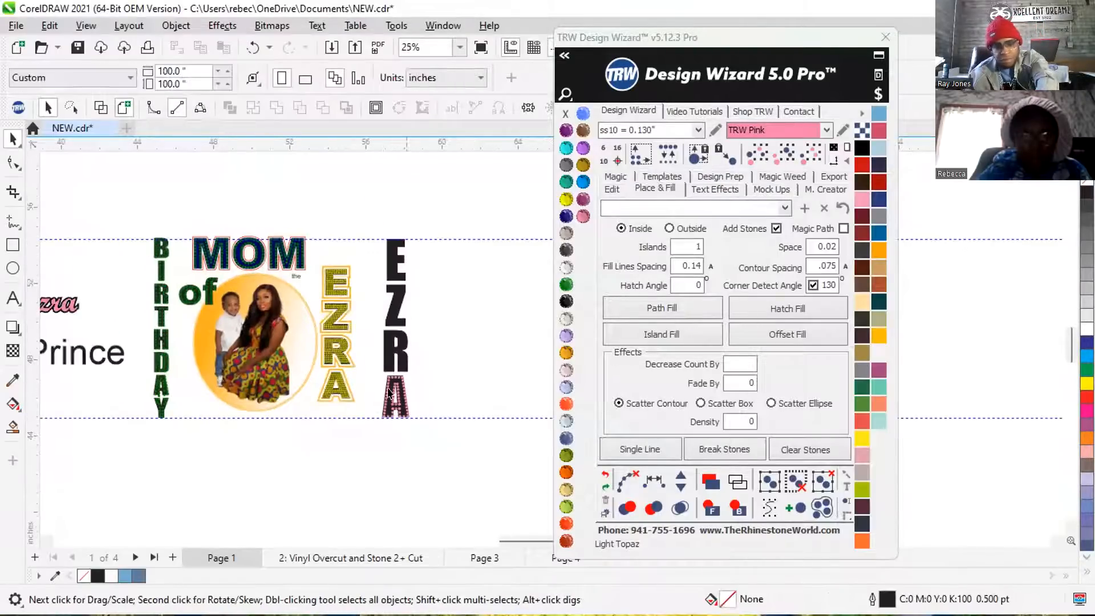
scroll(378, 422, "up", 3)
left_click_drag(361, 321, 467, 415)
key("Delete")
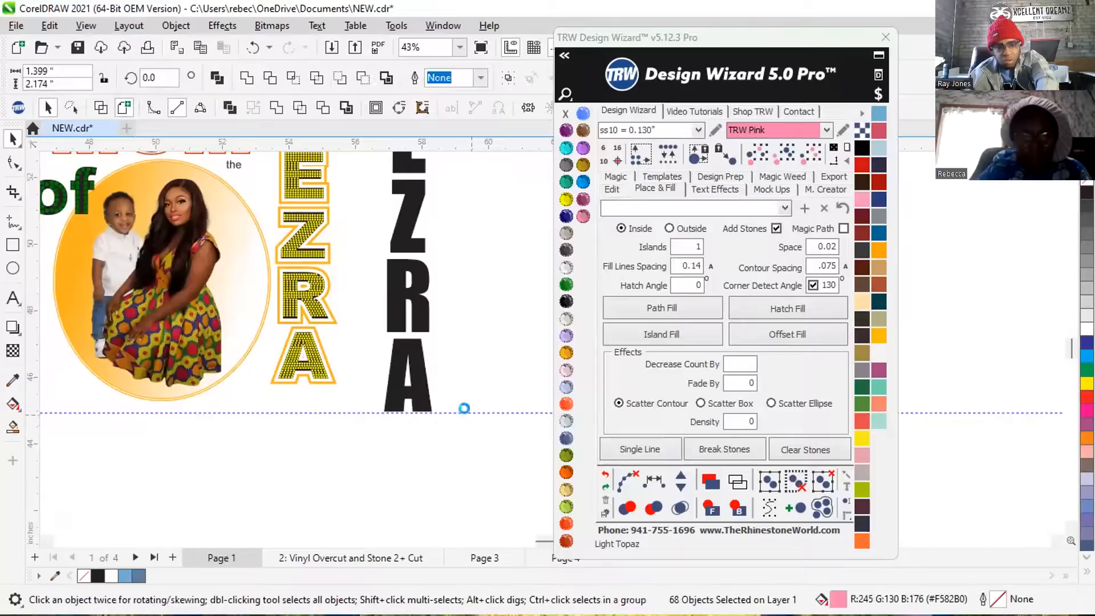
Hatch-fill the black vertical name with ss10 TRW Pink stones, clearing the leftover paths and checking the stones for overlaps.
left_click(418, 266)
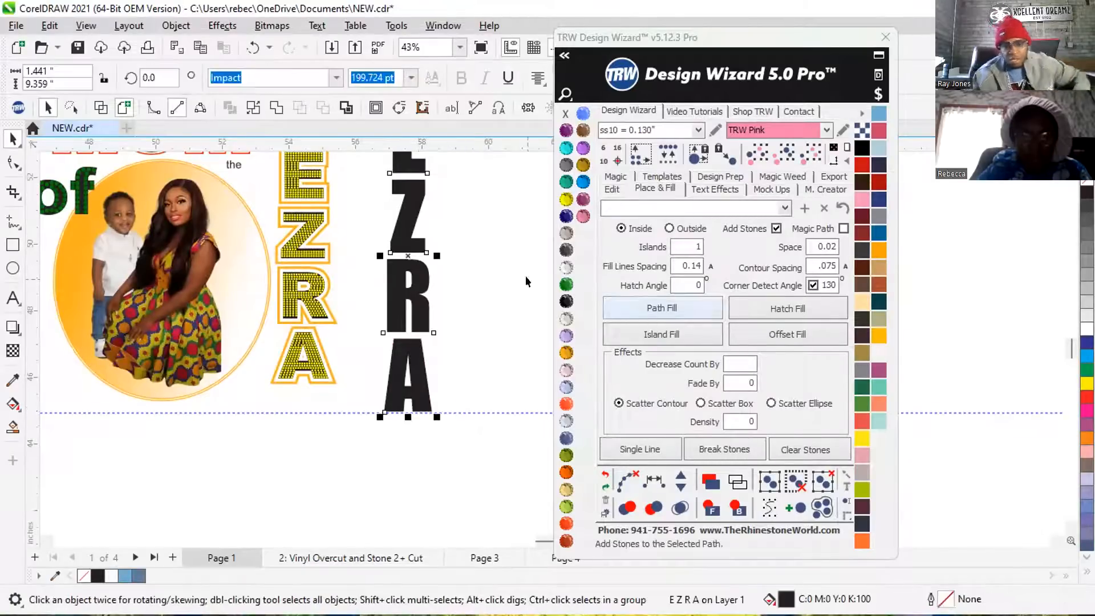
left_click(806, 303)
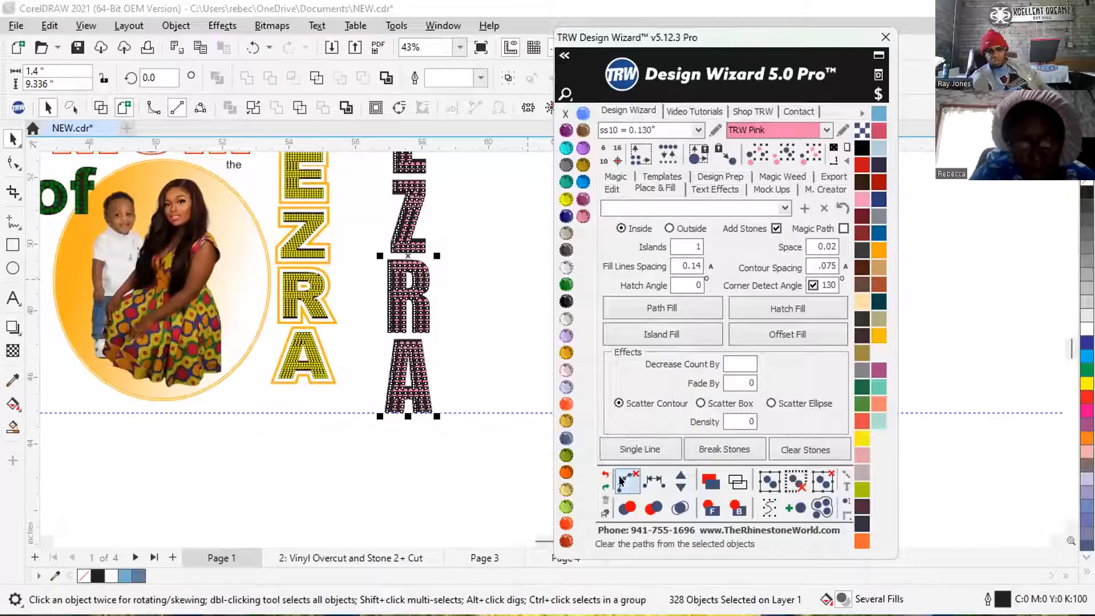
left_click(680, 508)
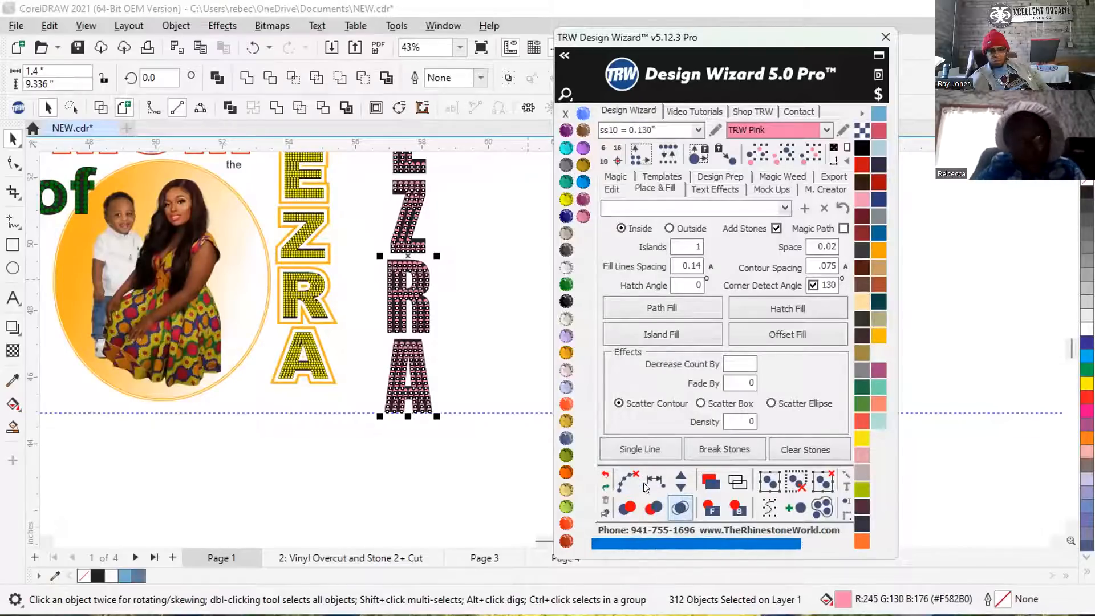
left_click(491, 313)
scroll(340, 391, "down", 1)
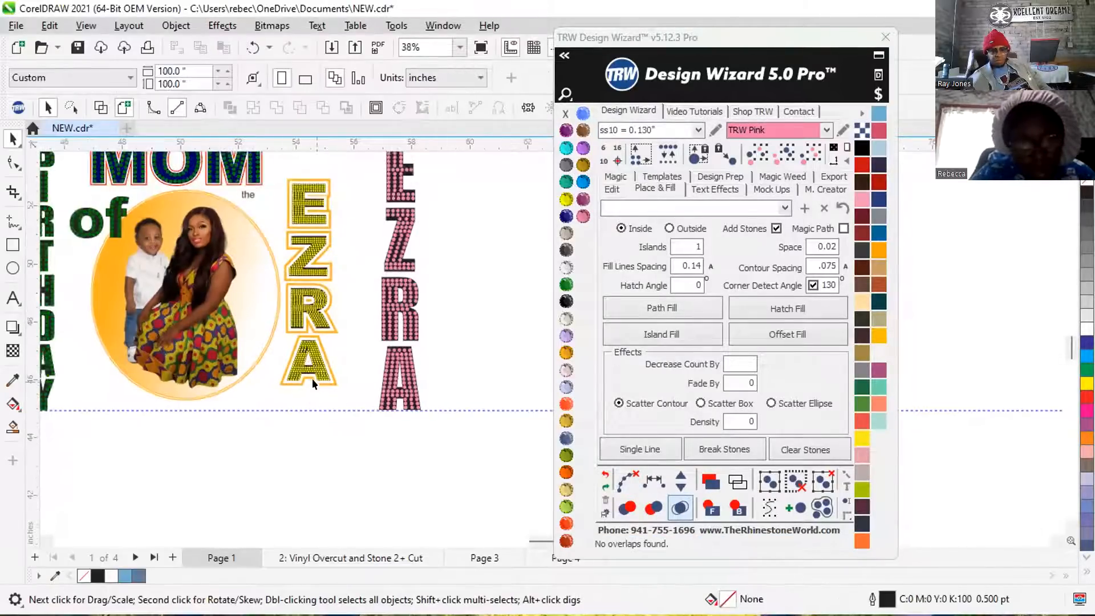
Compare the stone size and layout in the R of the outlined yellow name with those in the new pink name.
scroll(312, 378, "down", 3)
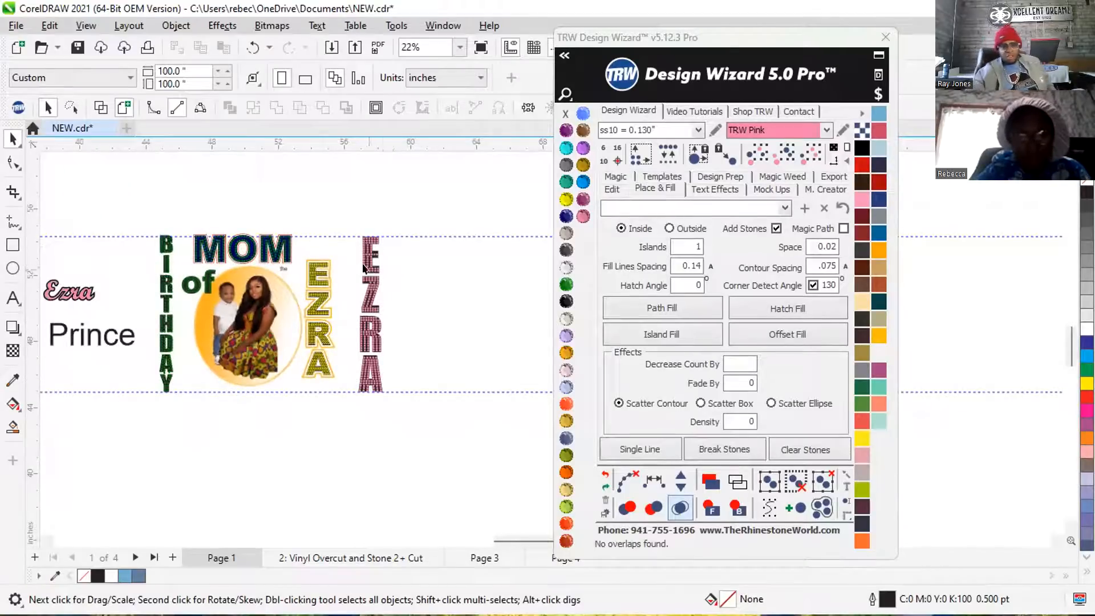
scroll(363, 267, "up", 2)
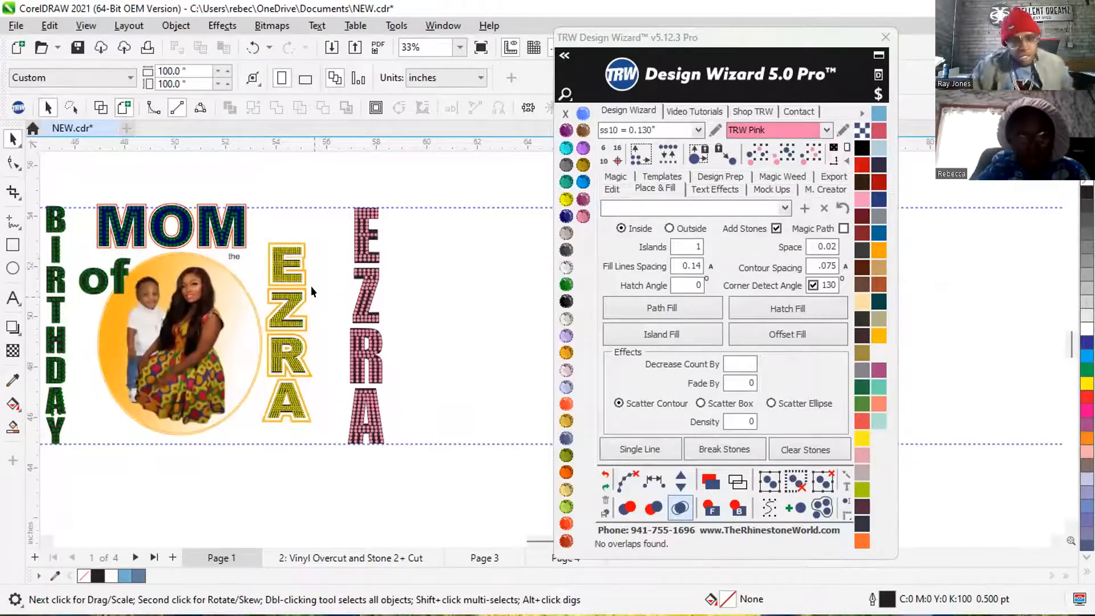
scroll(311, 286, "up", 1)
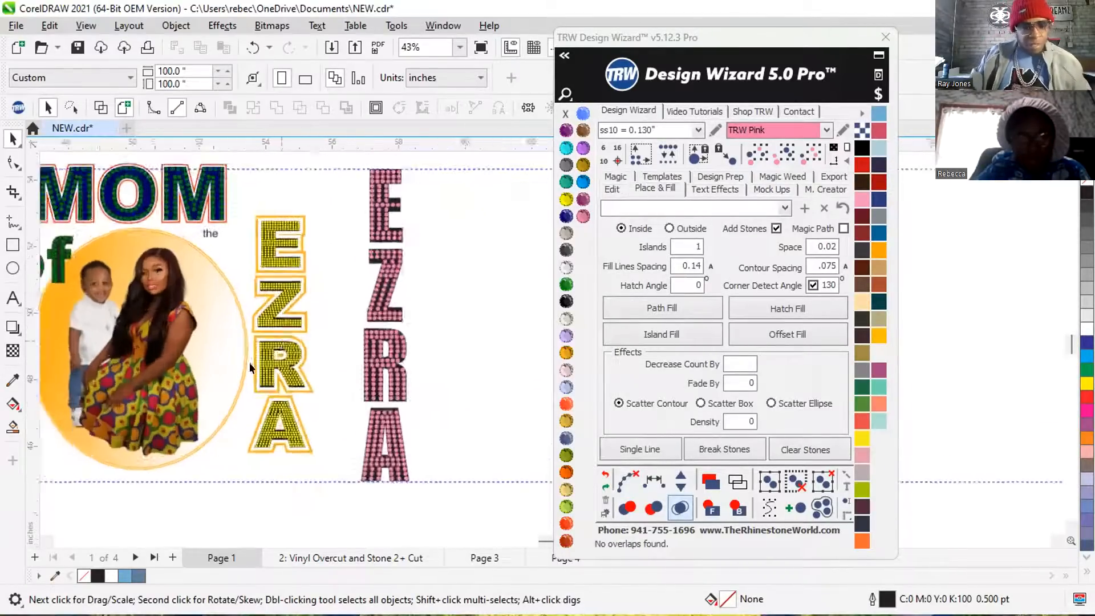
scroll(249, 363, "up", 5)
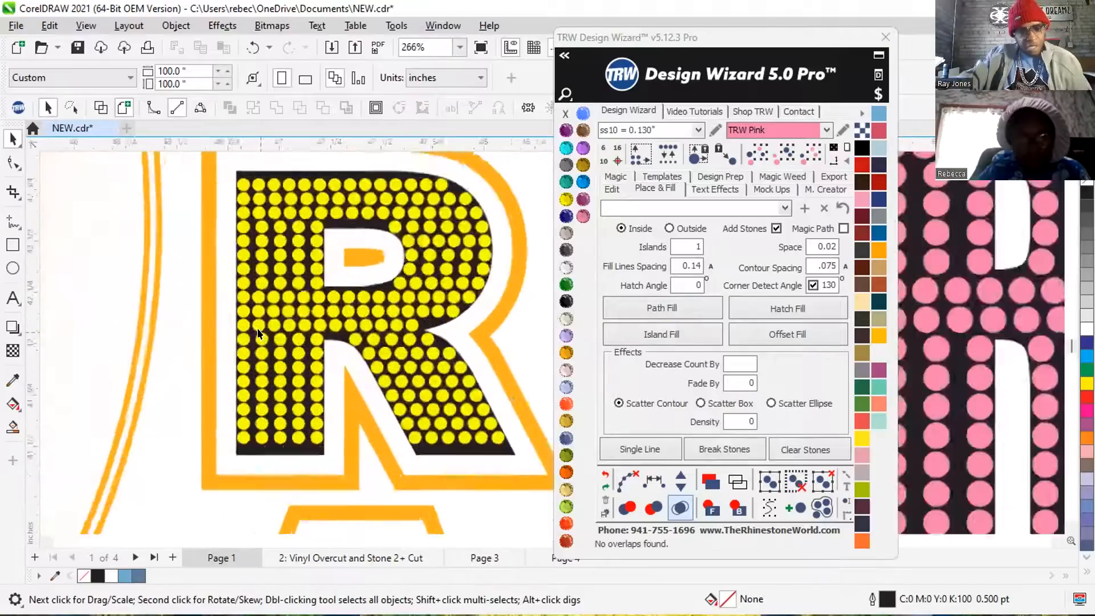
scroll(258, 327, "up", 3)
left_click(245, 277)
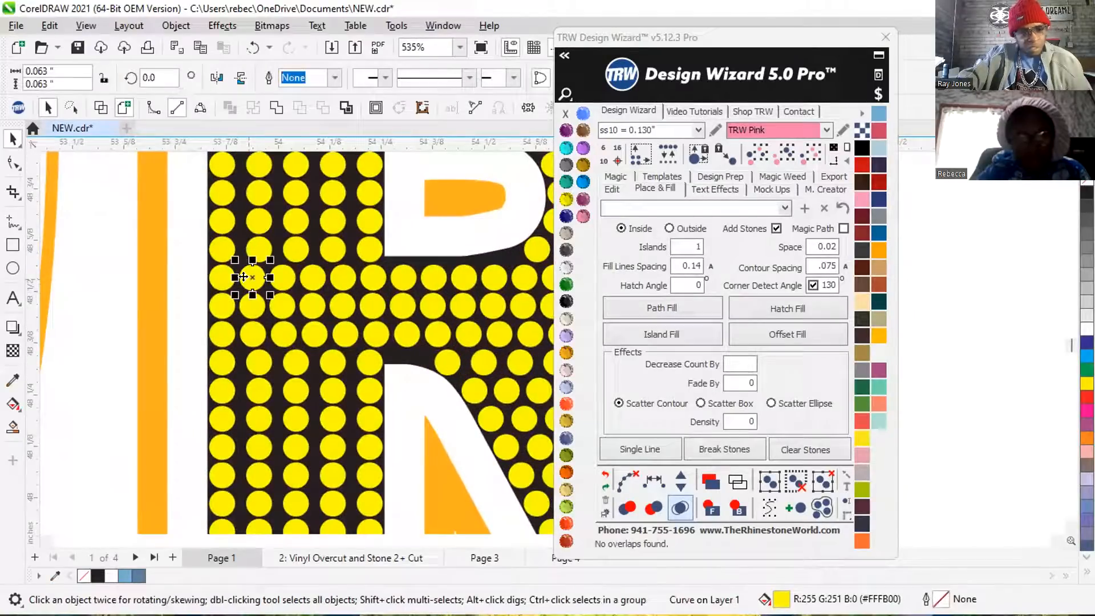
scroll(243, 277, "down", 2)
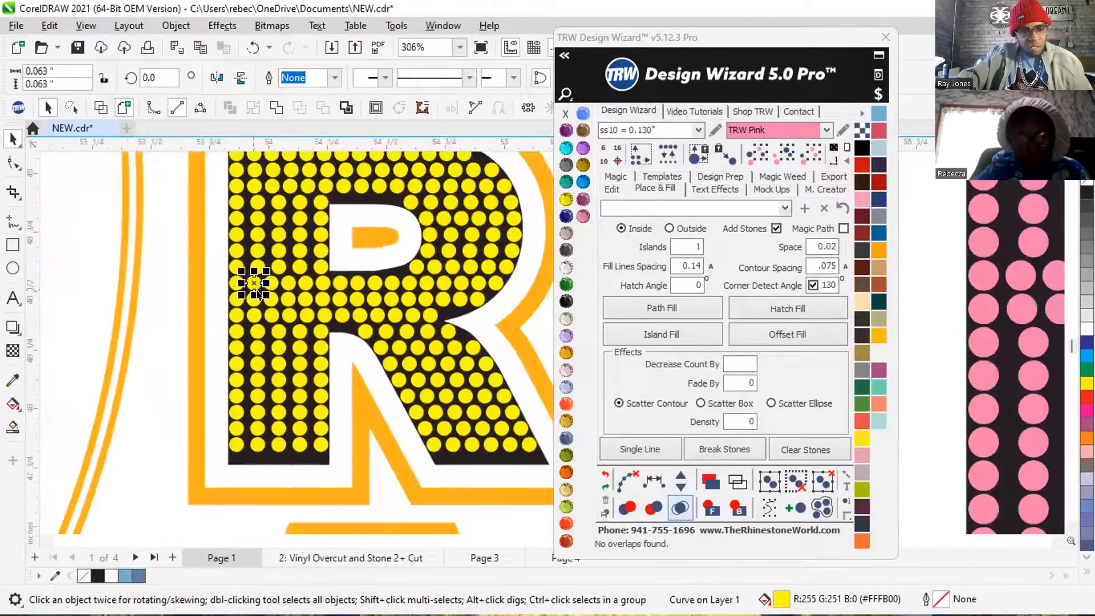
scroll(283, 313, "down", 2)
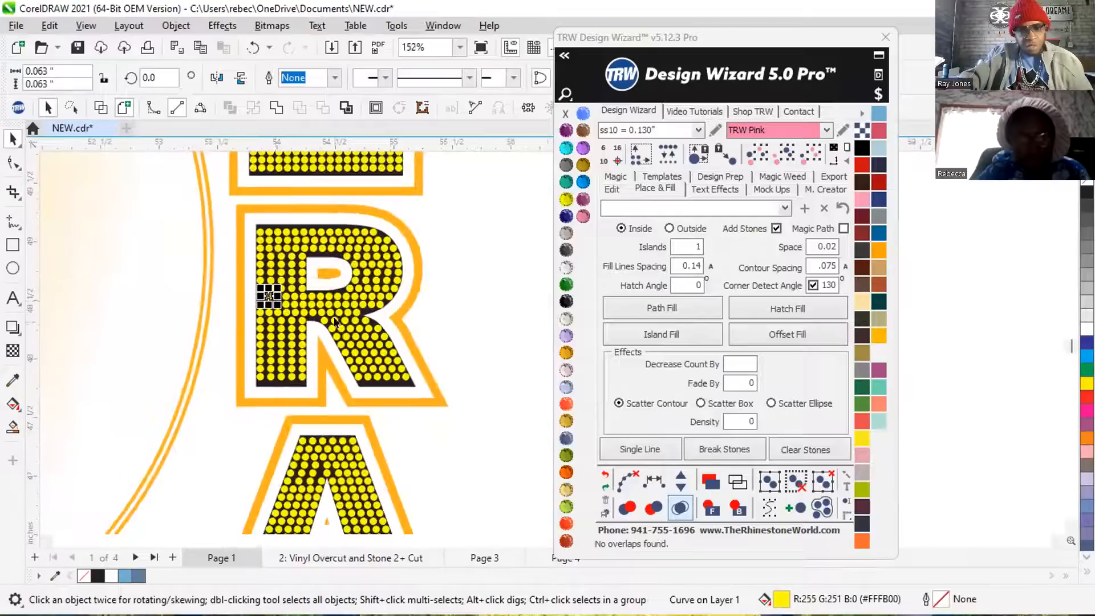
scroll(333, 303, "down", 2)
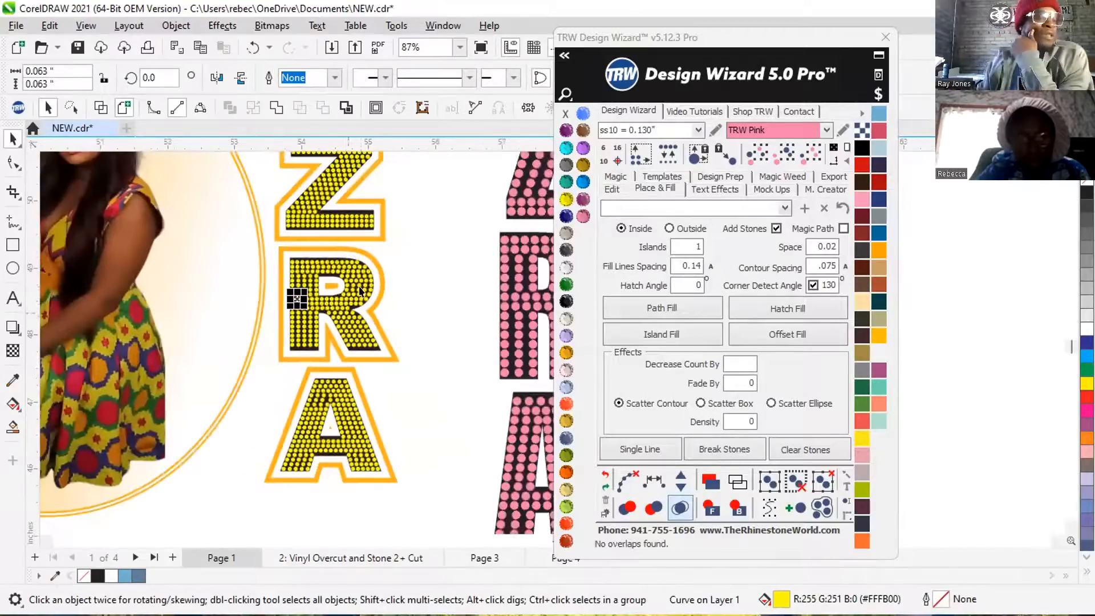
scroll(342, 287, "down", 2)
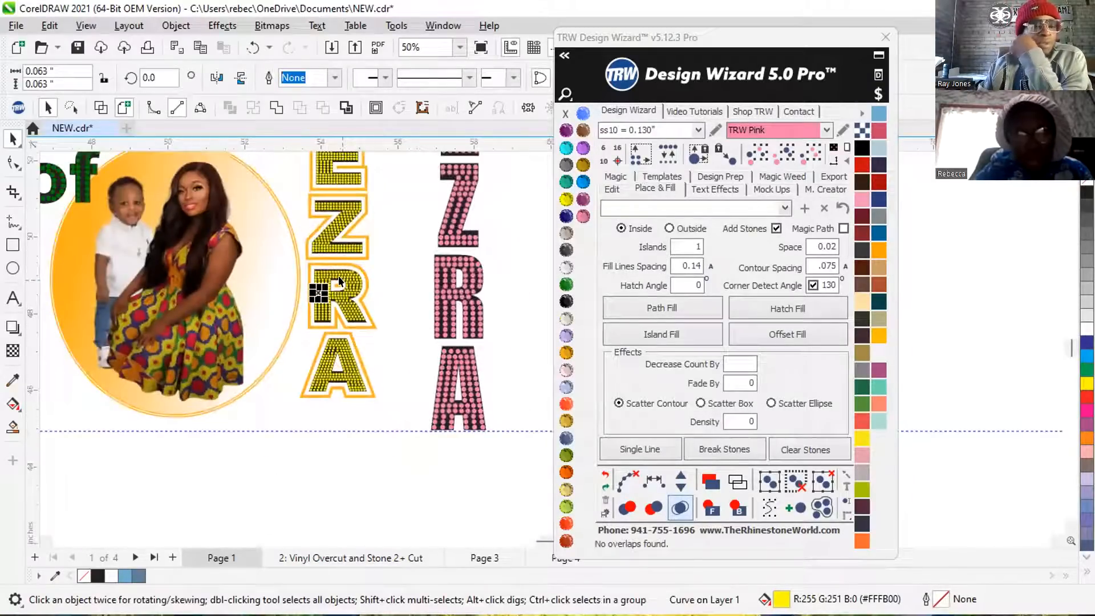
scroll(311, 311, "up", 3)
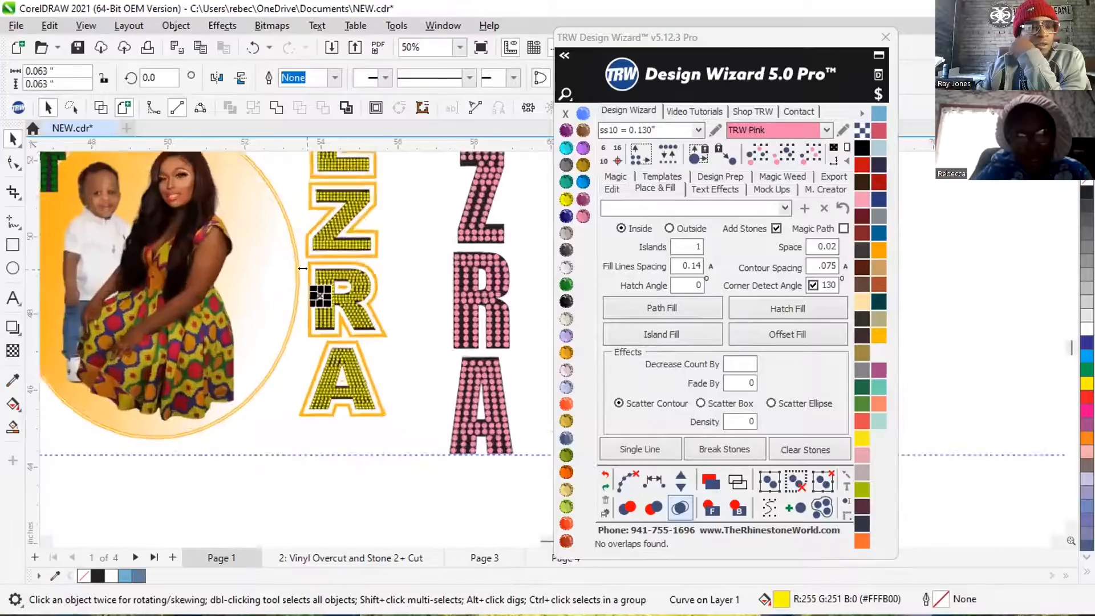
scroll(317, 338, "up", 2)
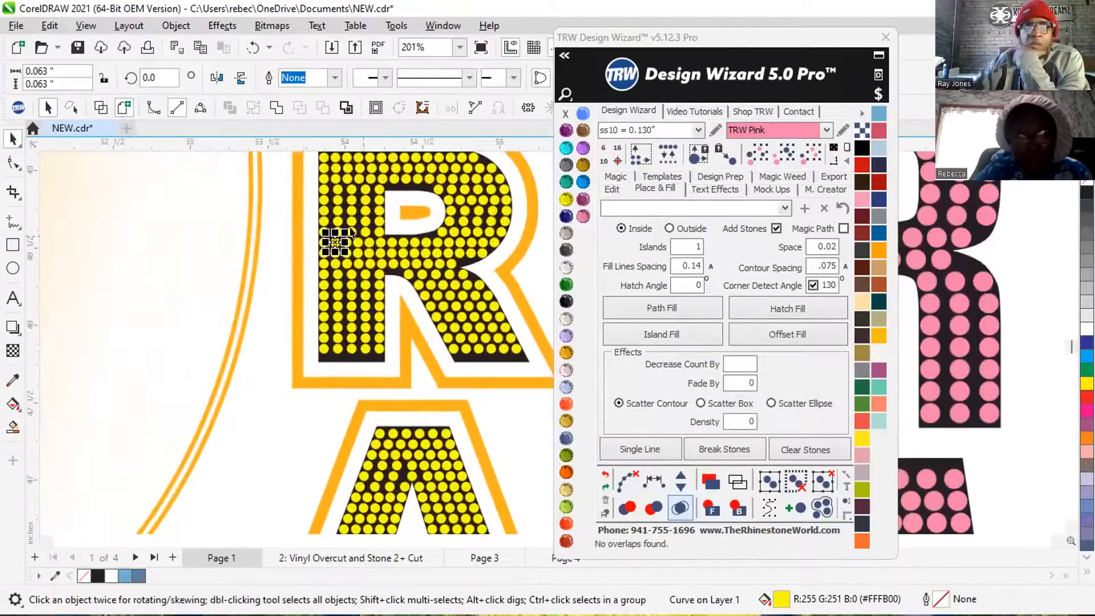
scroll(313, 244, "down", 6)
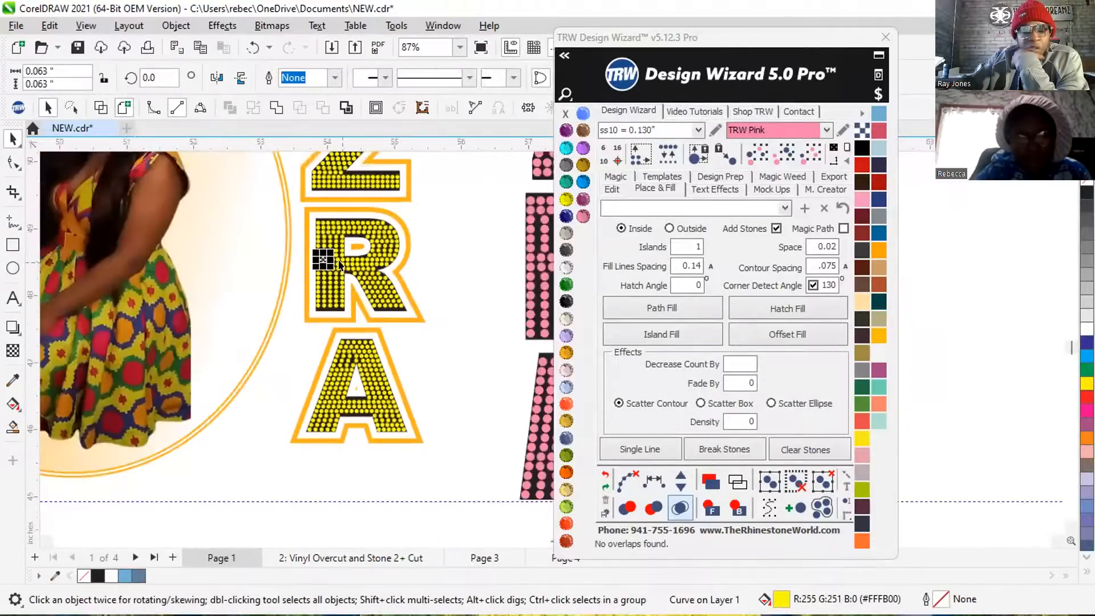
scroll(334, 260, "down", 3)
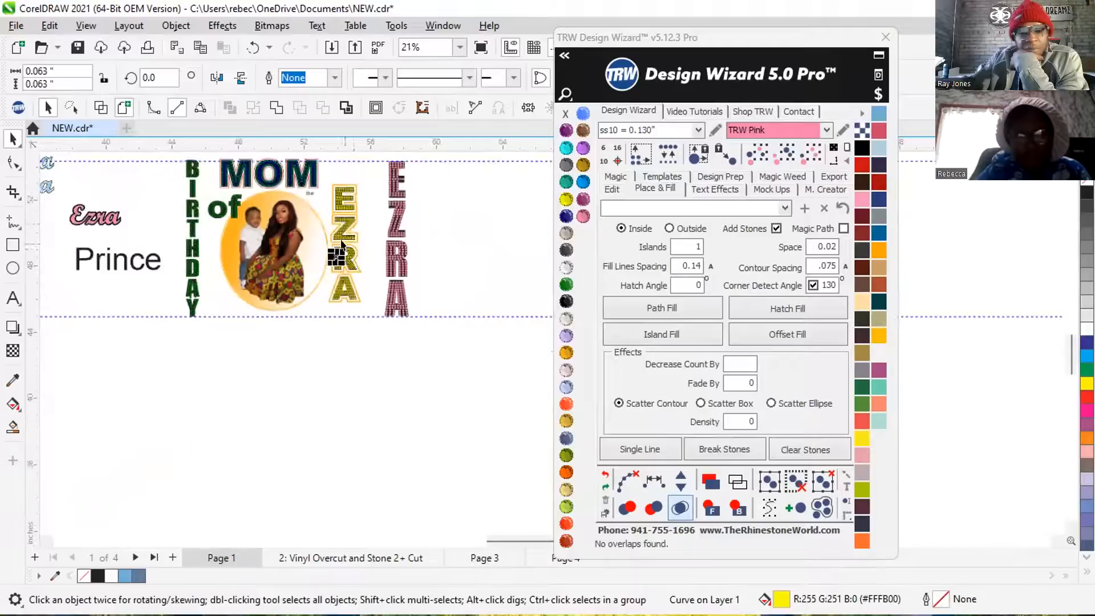
Move the whole outlined yellow name away from the portrait to the right of the pink name, with its base near the lower guideline.
left_click(325, 169)
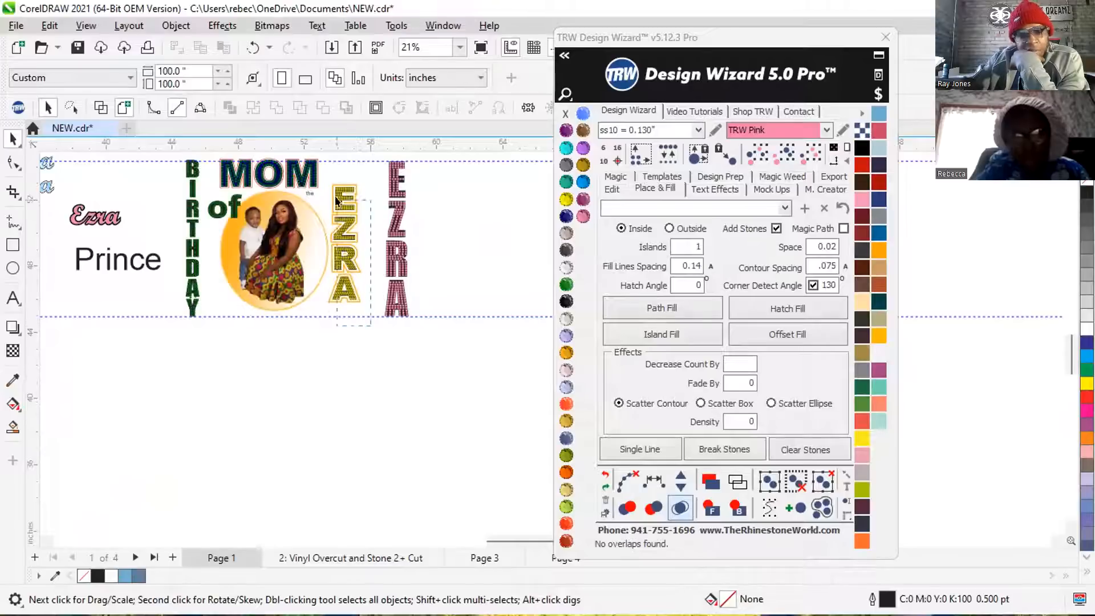
left_click(322, 169)
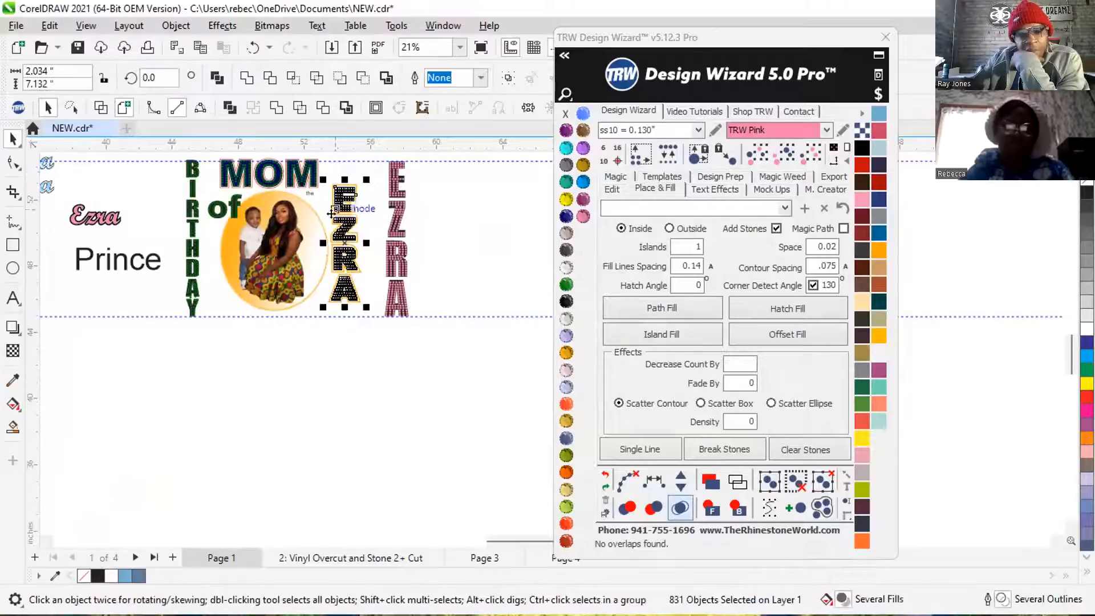
left_click_drag(342, 192, 445, 215)
scroll(474, 194, "up", 1)
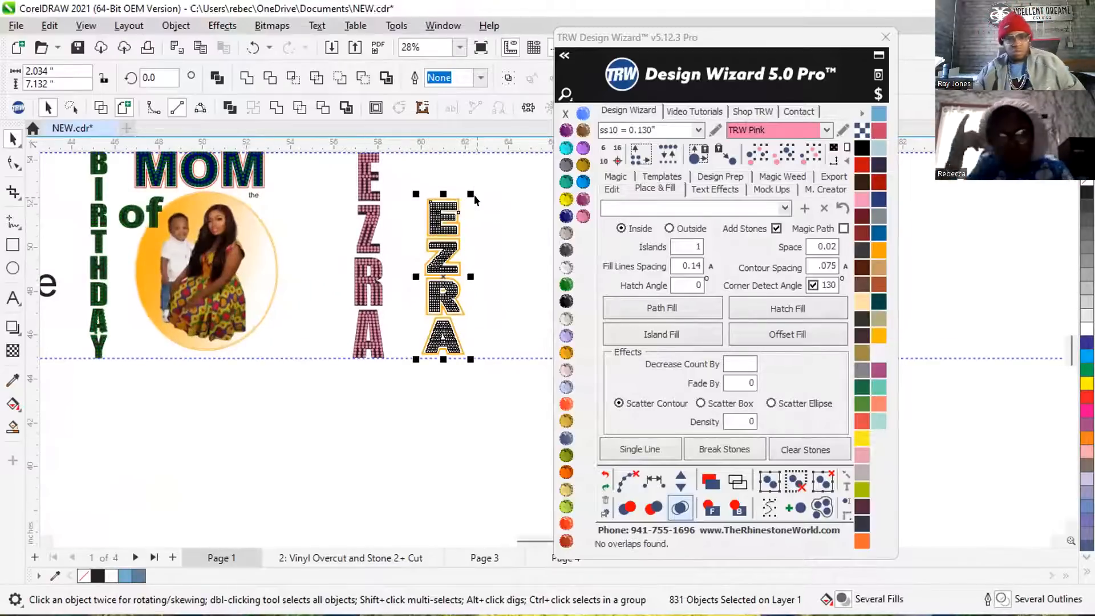
Enlarge the outlined yellow name to about 3.04 × 10.67 in, replace its yellow stones with ss10, and inspect their spacing.
left_click_drag(467, 186, 485, 292)
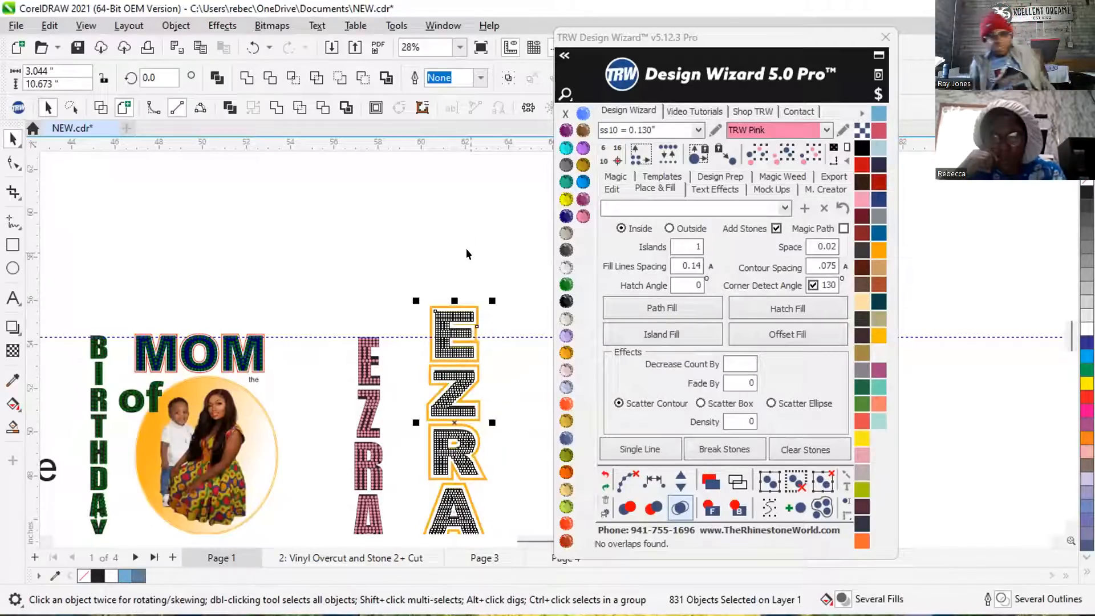
left_click(456, 251)
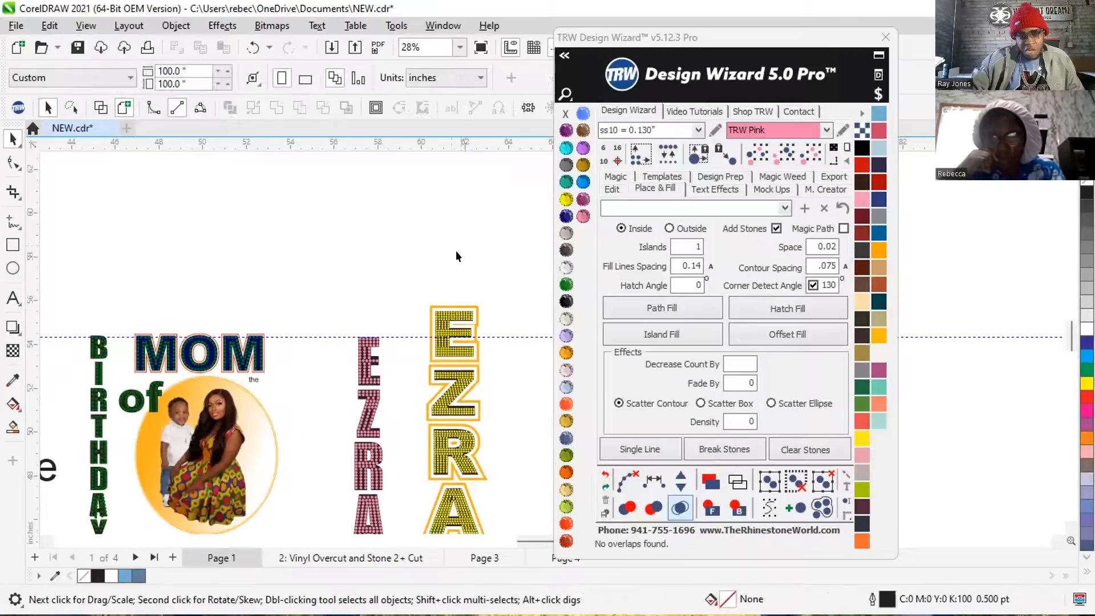
left_click(444, 315)
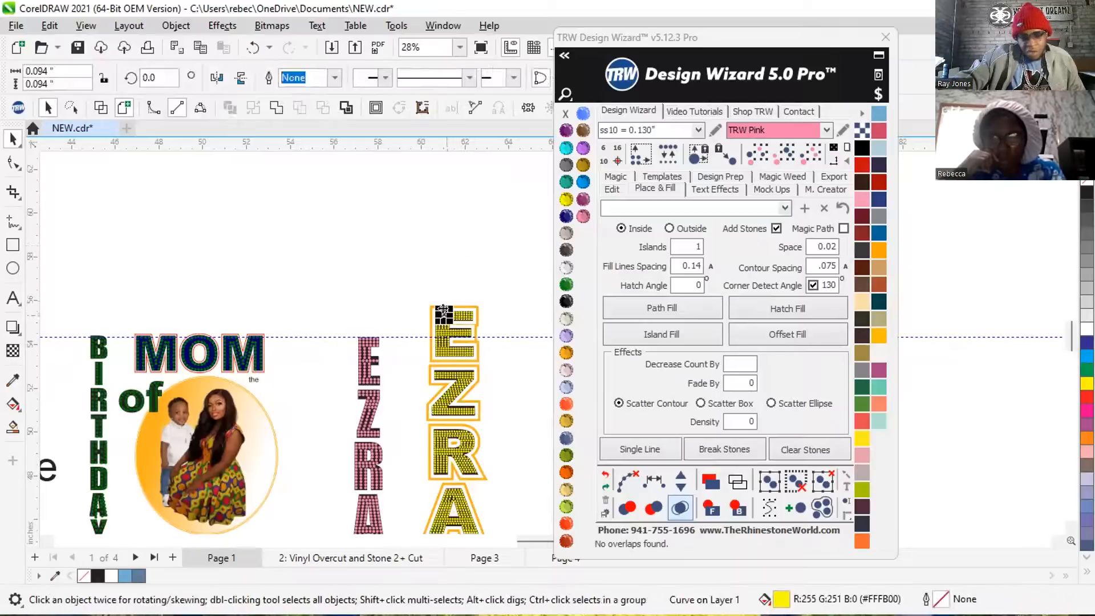
left_click(812, 152)
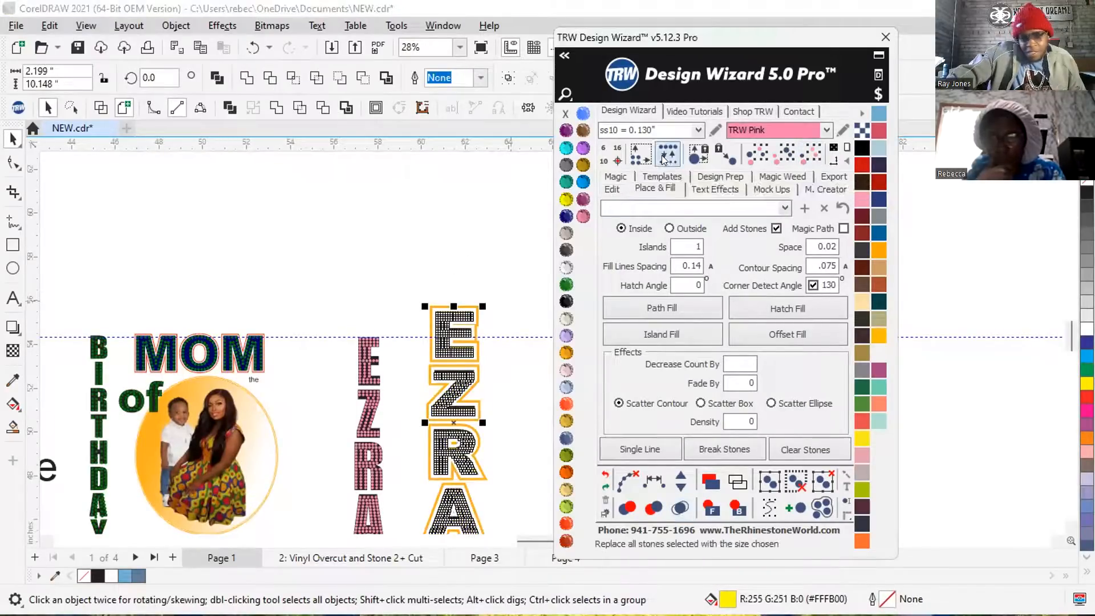
left_click(457, 244)
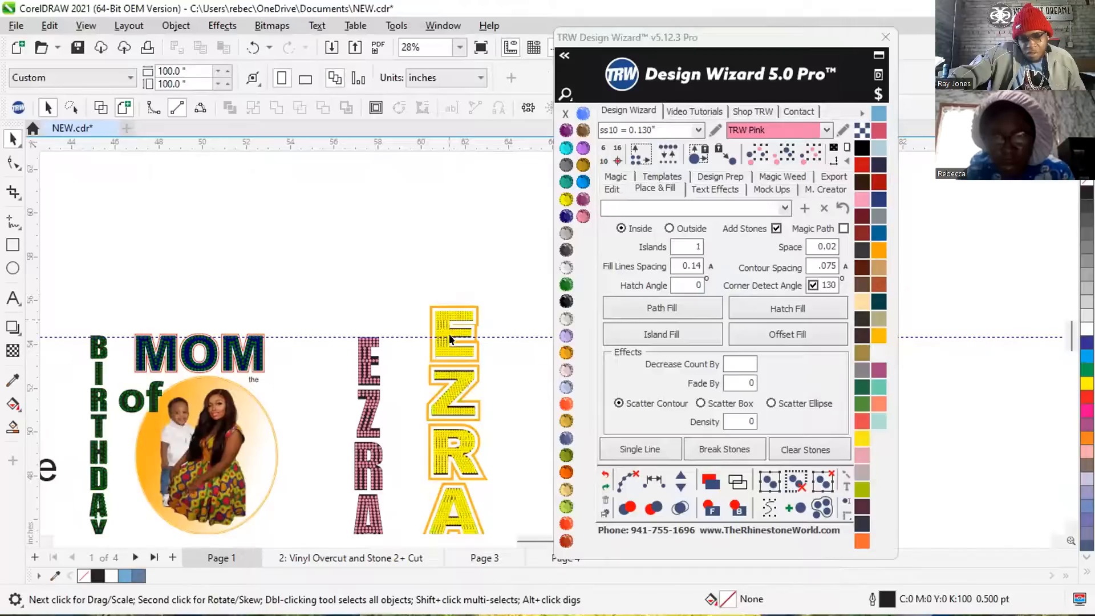
scroll(450, 339, "up", 8)
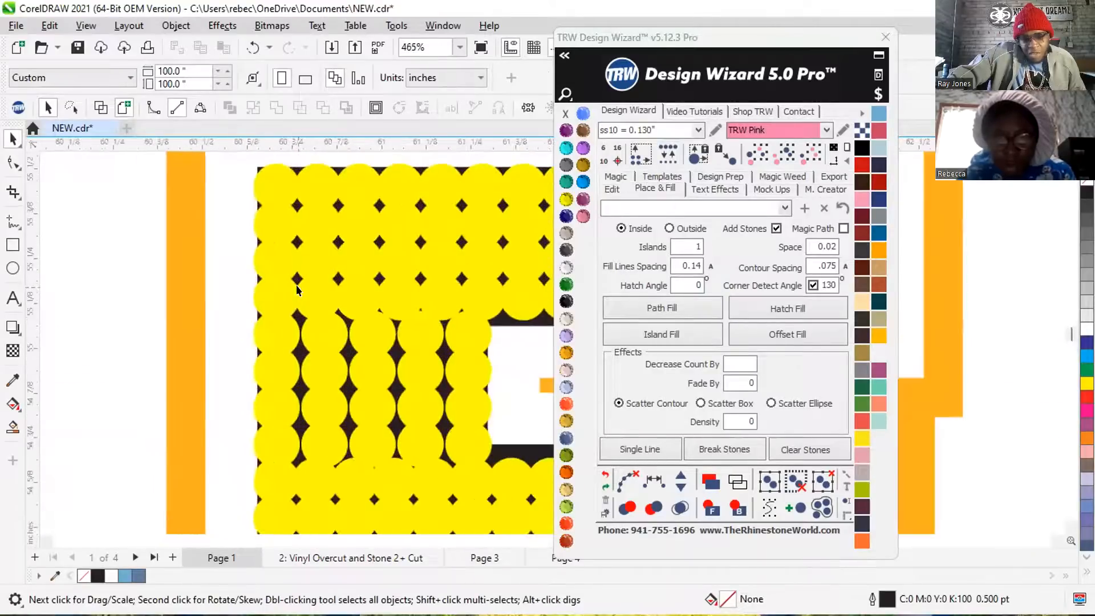
scroll(299, 285, "down", 5)
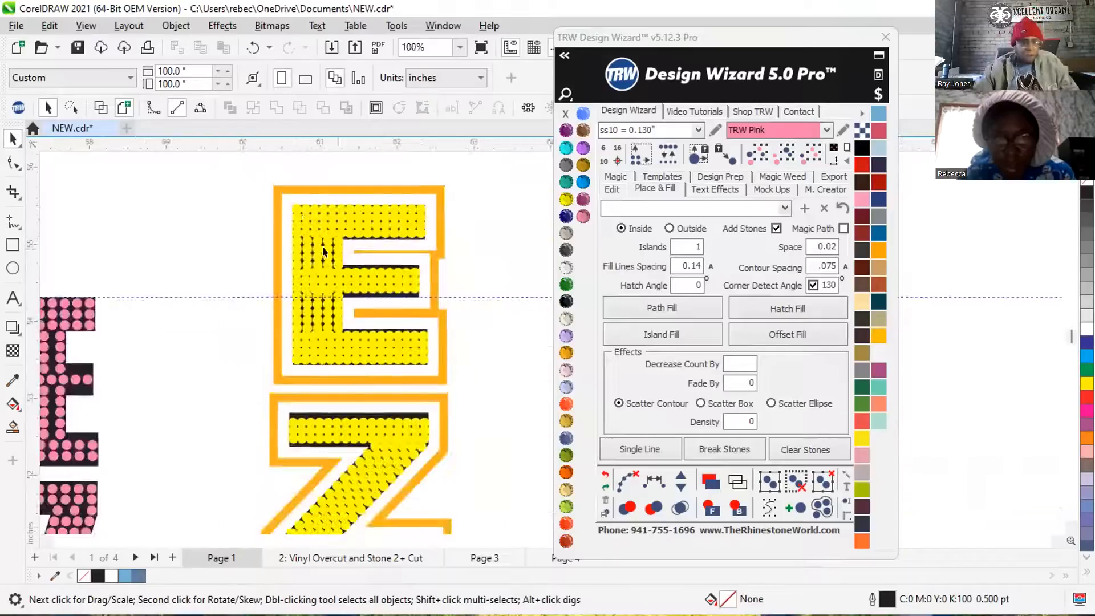
scroll(323, 250, "down", 4)
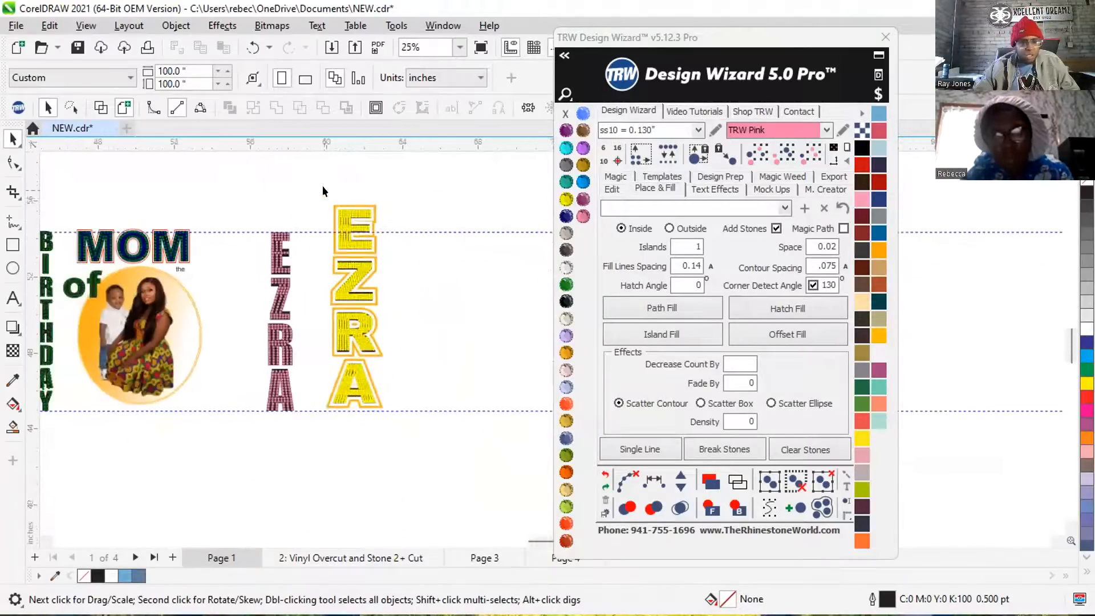
Enlarge the whole outlined yellow name to about 3.74 × 13.10 in, with its base staying near the lower guideline.
left_click_drag(313, 190, 424, 425)
scroll(365, 356, "down", 1)
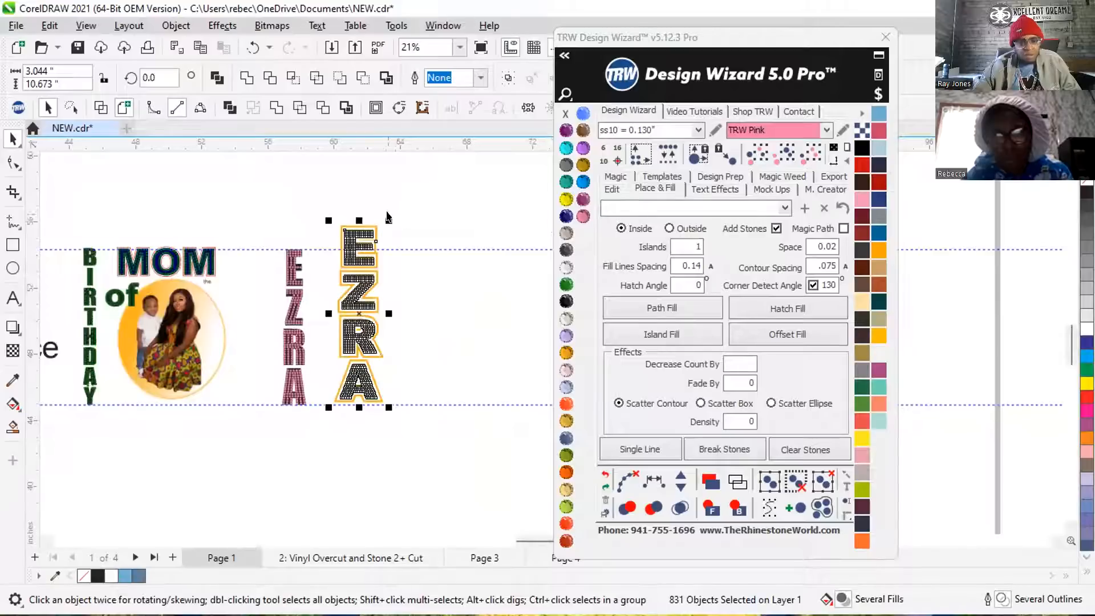
left_click_drag(384, 215, 410, 175)
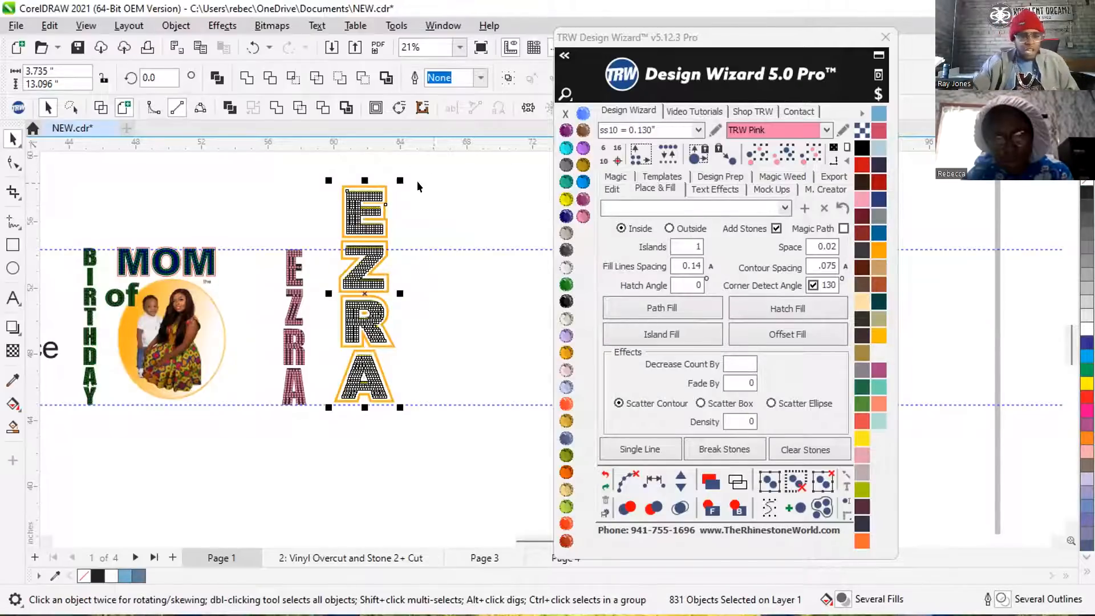
left_click(327, 184)
Select all the same-size yellow stones in the outlined name, replace them with ss10, and inspect the gaps in the first letter.
scroll(351, 197, "up", 1)
left_click(371, 187)
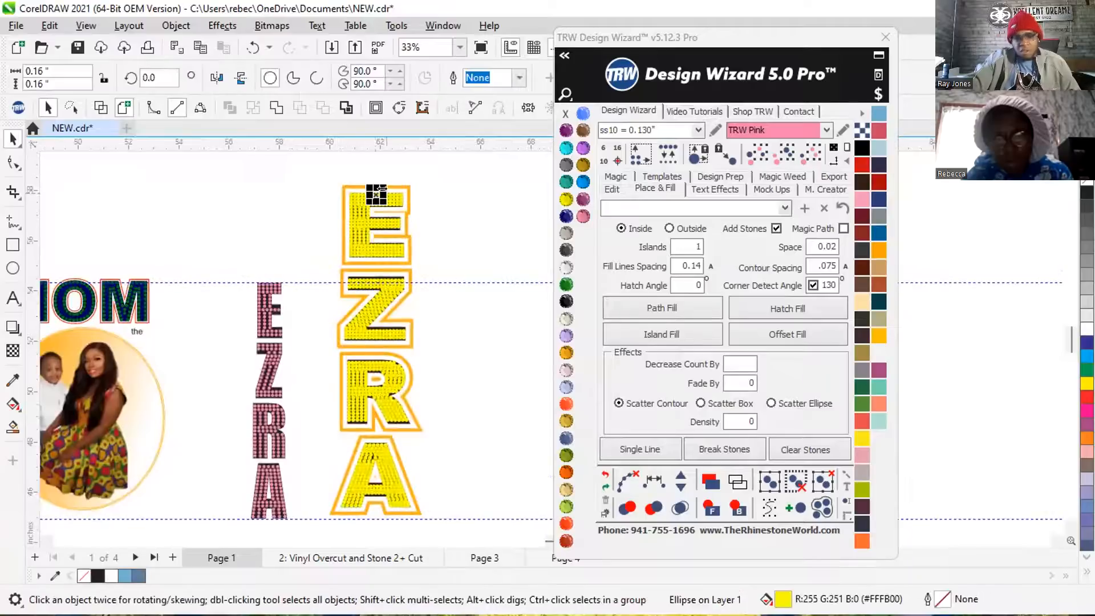
left_click(816, 149)
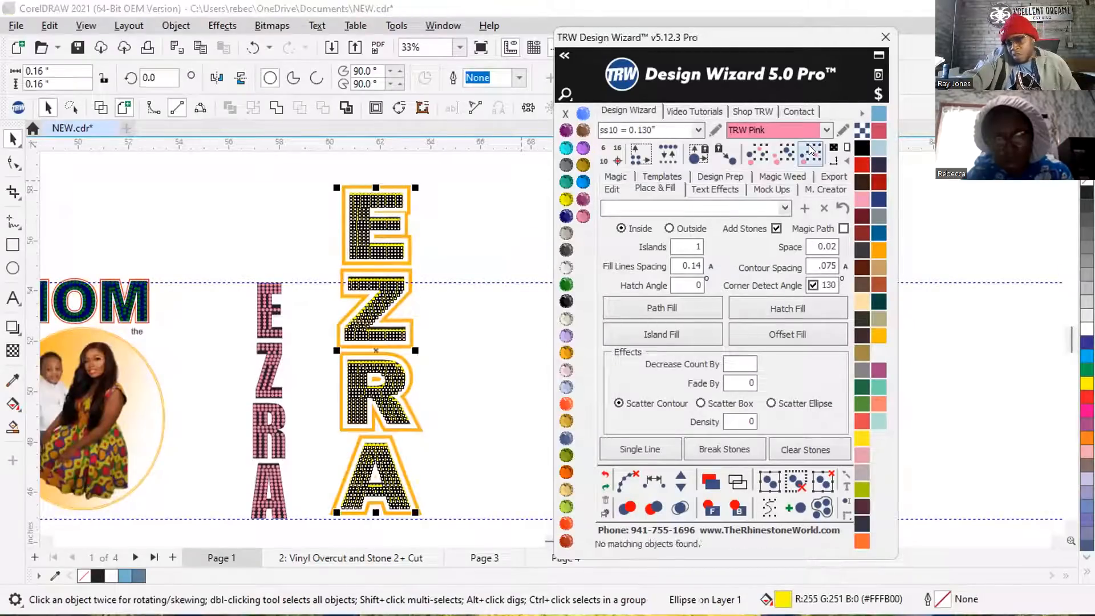
left_click(661, 159)
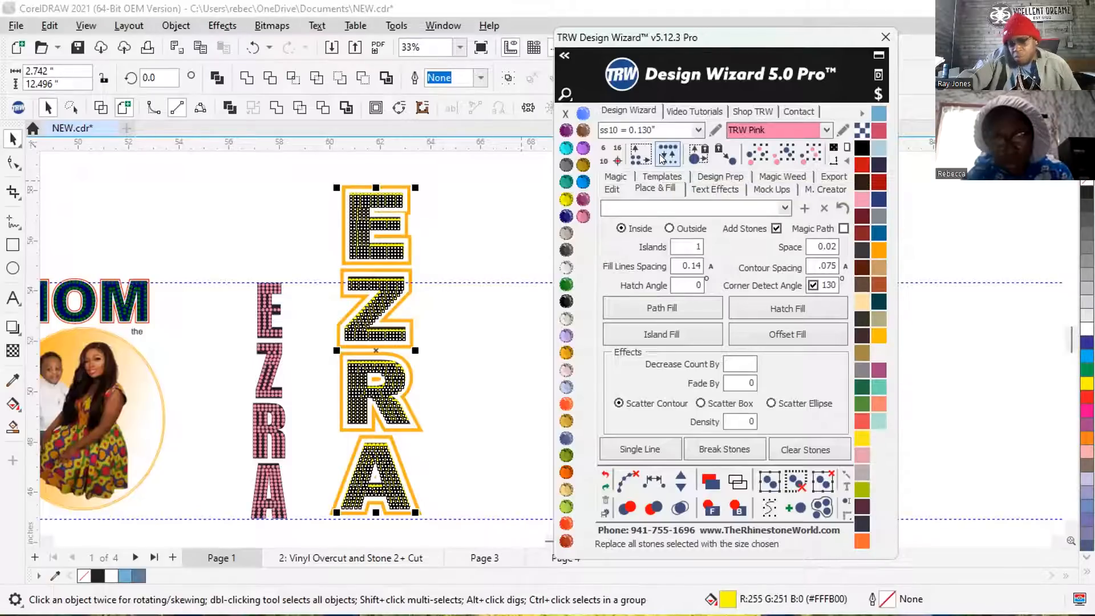
left_click(391, 188)
scroll(391, 188, "up", 5)
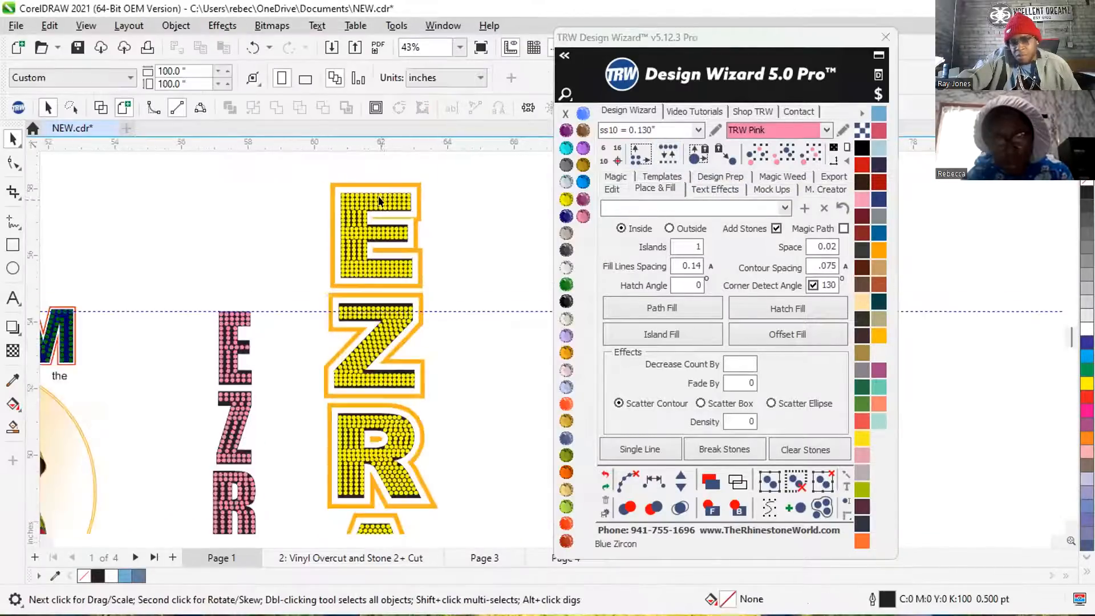
scroll(375, 200, "up", 2)
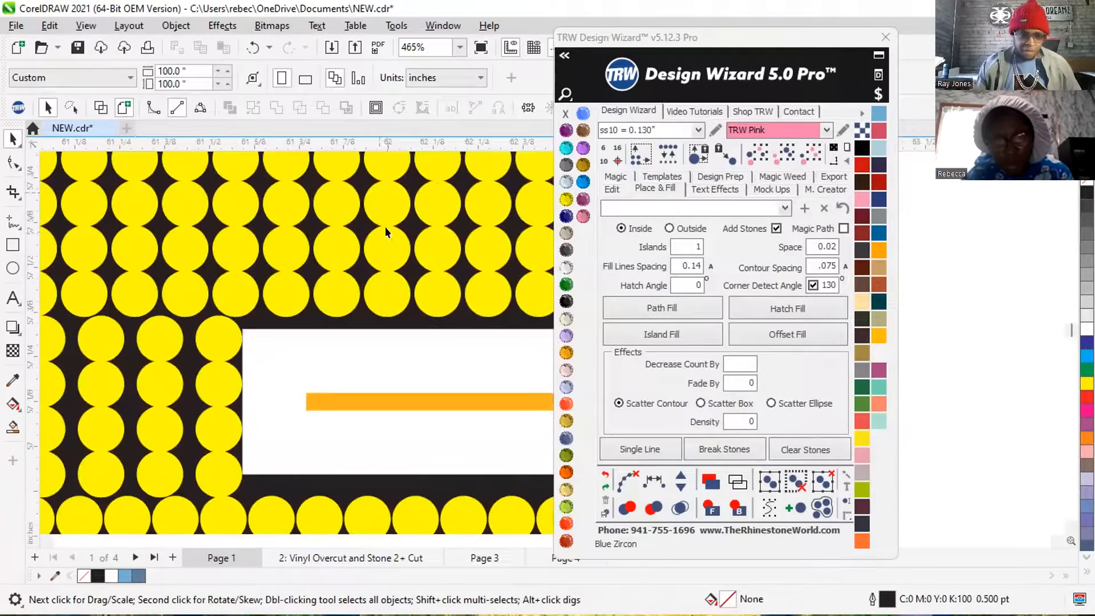
scroll(368, 268, "down", 6)
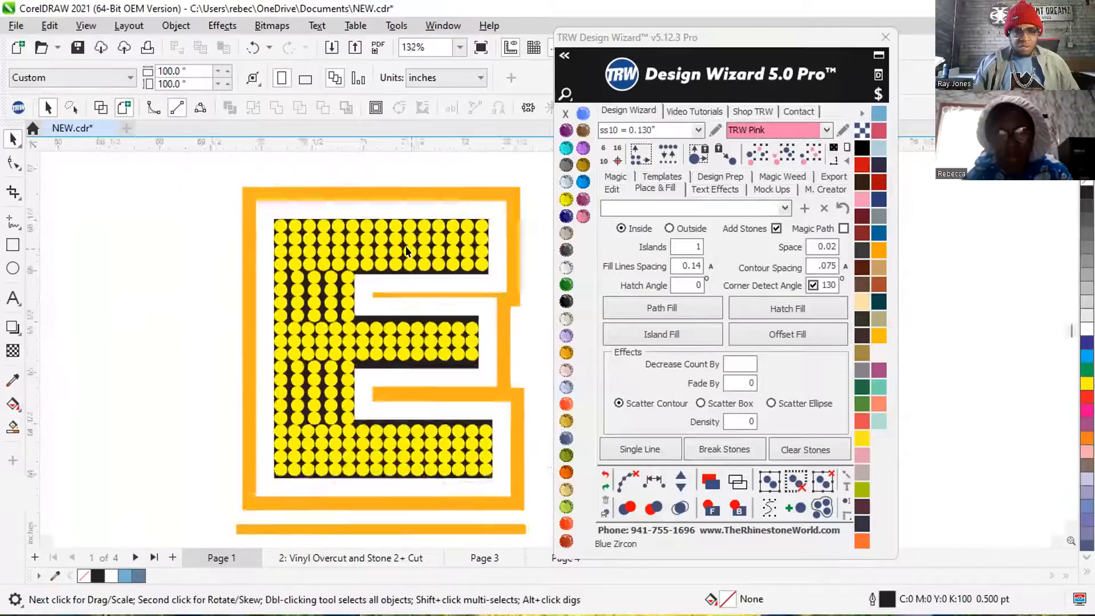
scroll(391, 257, "down", 3)
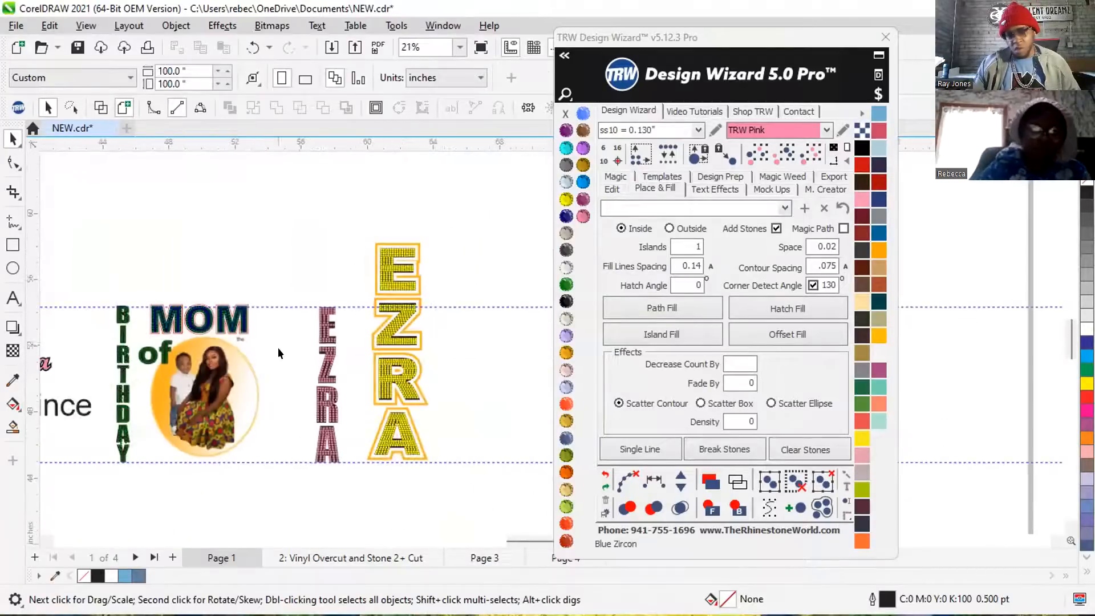
Examine the stone spacing in the pink name's upper letters and check the name's overall size against the outlined one.
scroll(294, 379, "up", 2)
scroll(349, 296, "up", 3)
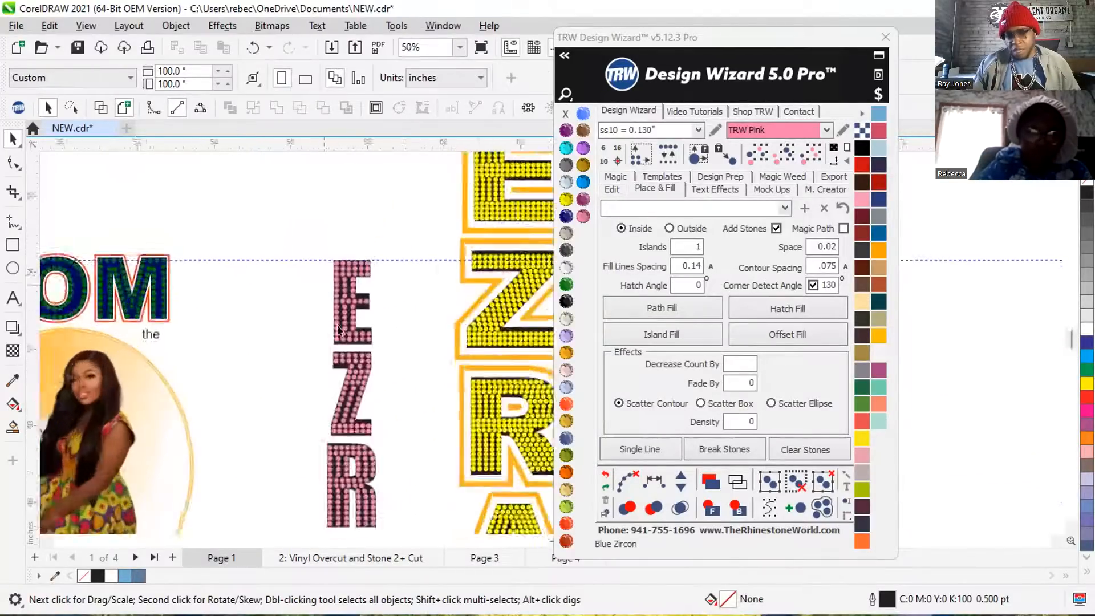
scroll(349, 295, "up", 1)
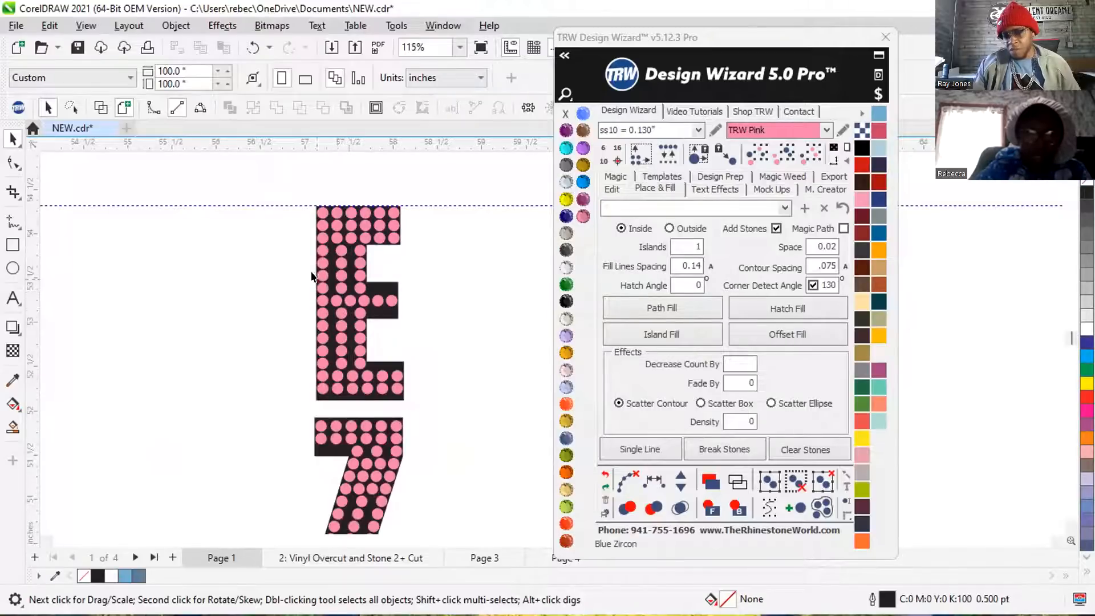
scroll(313, 277, "down", 3)
scroll(313, 269, "down", 2)
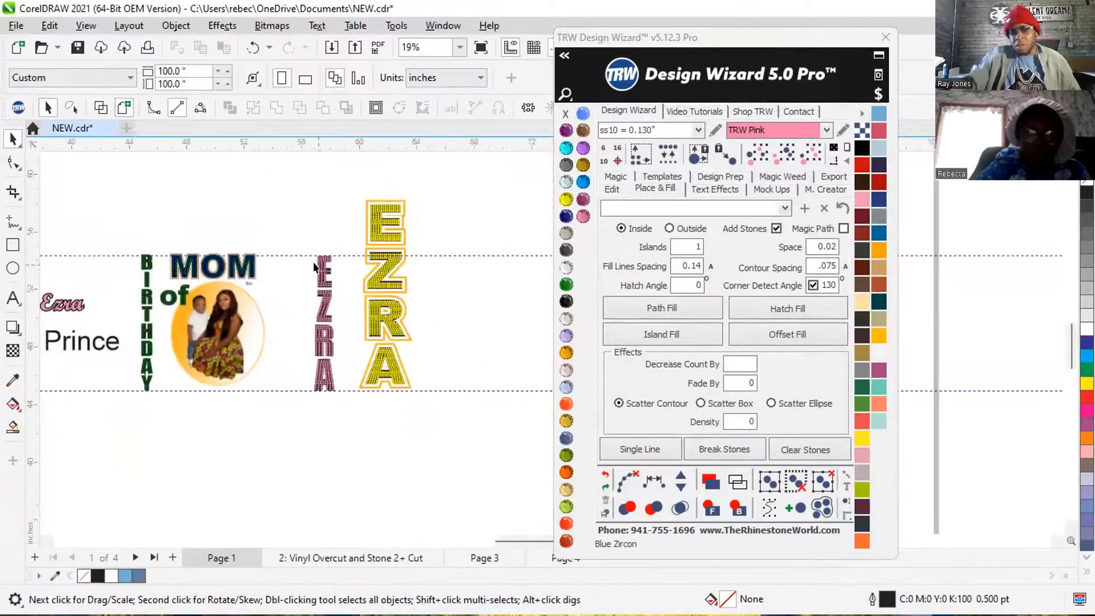
scroll(315, 339, "up", 1)
left_click_drag(328, 379, 349, 400)
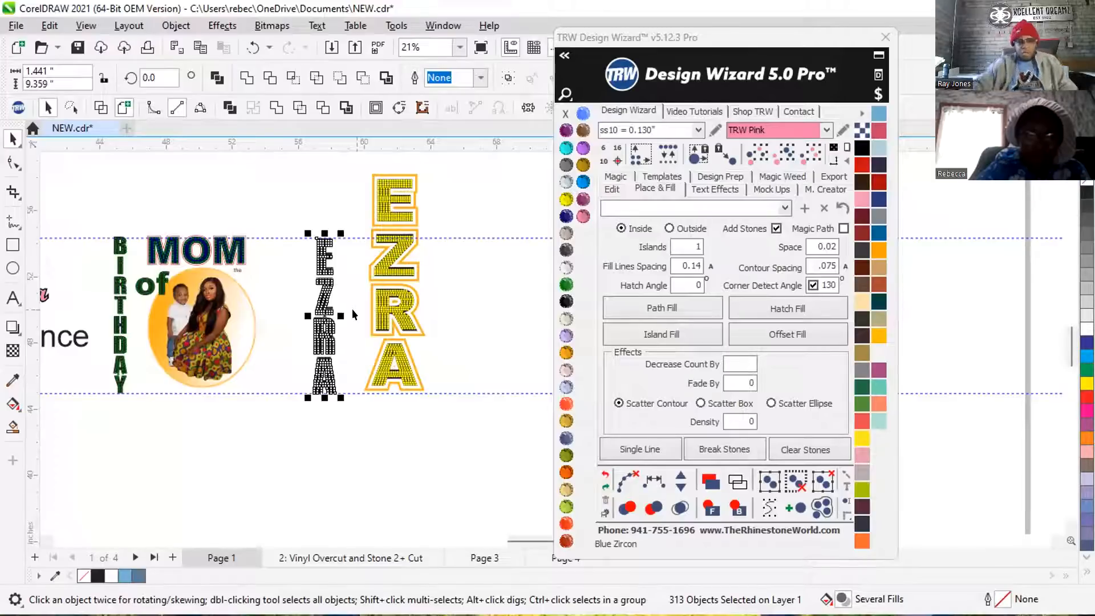
Enlarge the whole outlined yellow name to about 4.42 × 15.51 in and replace its stones with ss10.
left_click_drag(362, 164, 461, 413)
scroll(342, 418, "down", 1)
left_click_drag(409, 228, 422, 192)
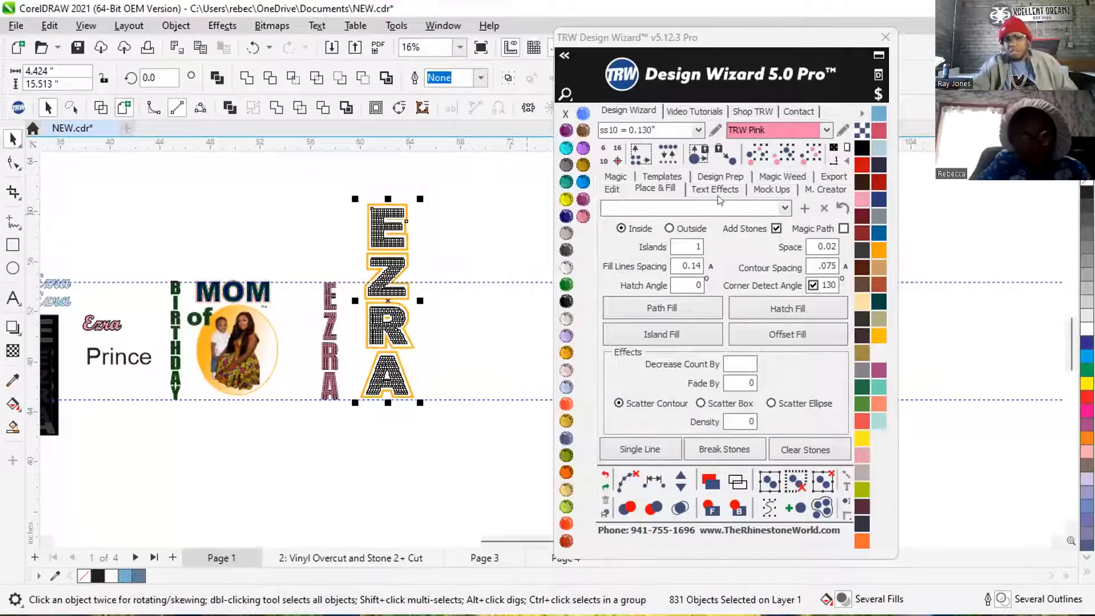
left_click(669, 160)
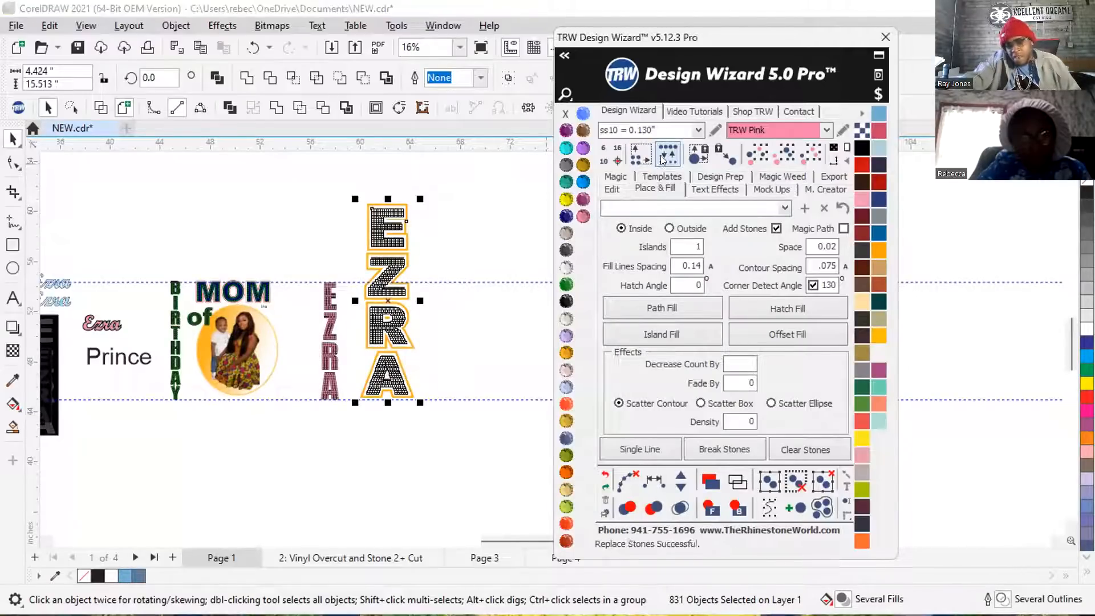
Check the stone size and spacing in the first letters of the enlarged outlined name.
left_click(464, 207)
scroll(388, 200, "up", 4)
scroll(402, 214, "up", 7)
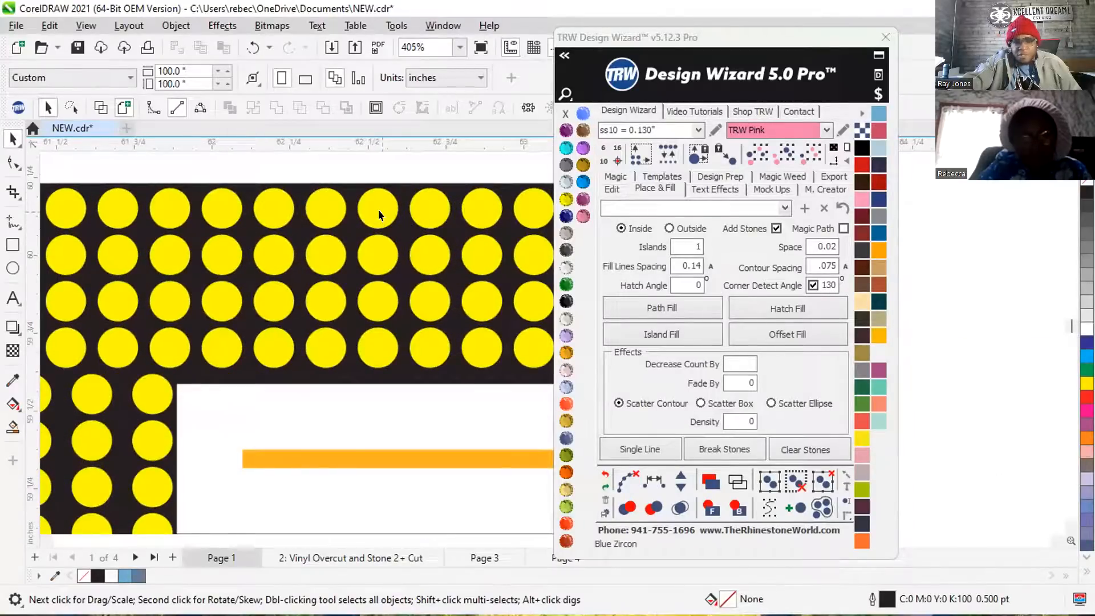
left_click(378, 210)
scroll(379, 211, "down", 3)
scroll(380, 216, "down", 2)
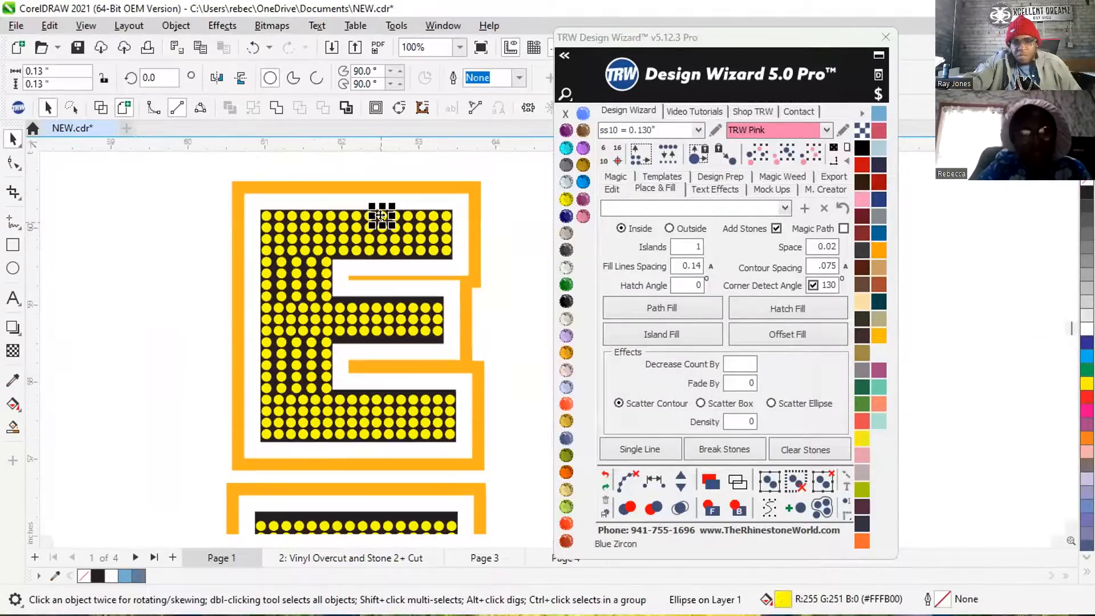
scroll(380, 216, "down", 2)
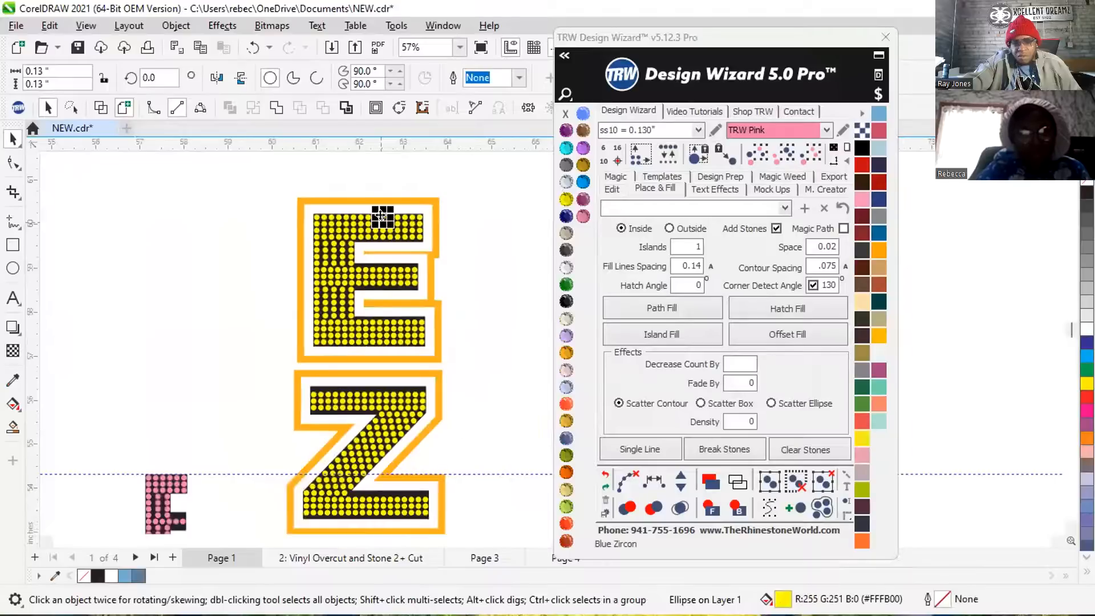
scroll(380, 216, "down", 4)
scroll(381, 216, "down", 1)
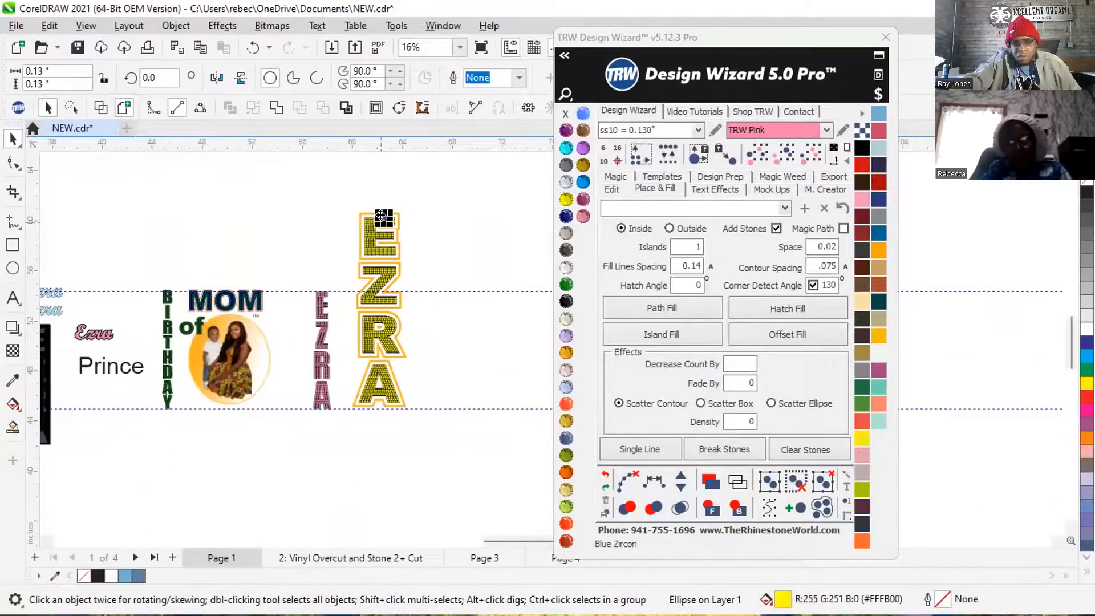
Compare the height and stone layout of the pink name and the outlined yellow name with BIRTHDAY between the guidelines.
left_click(223, 226)
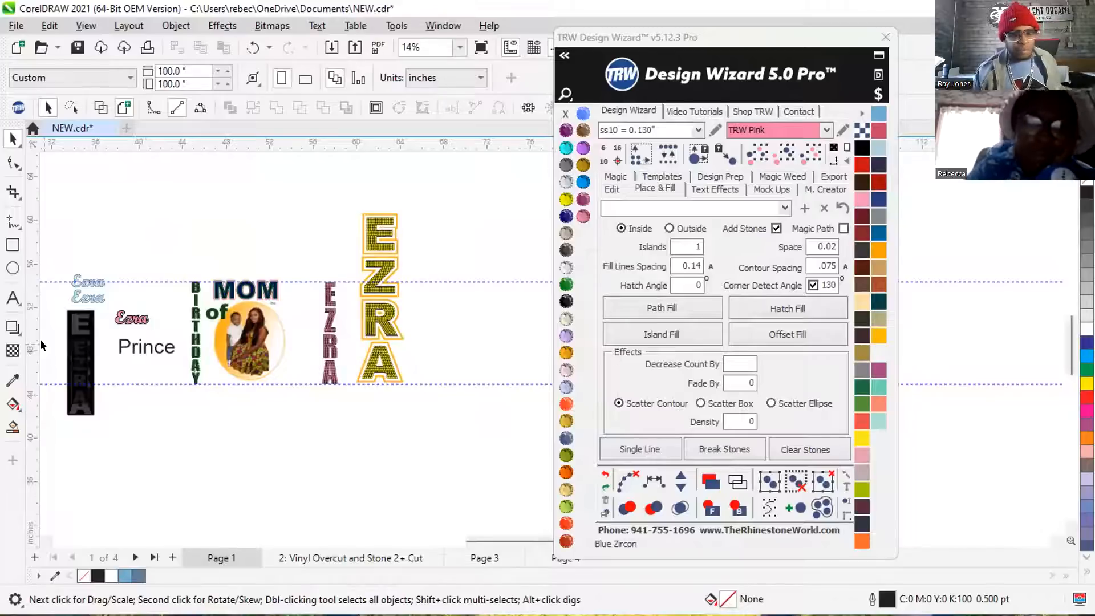
scroll(211, 375, "down", 2)
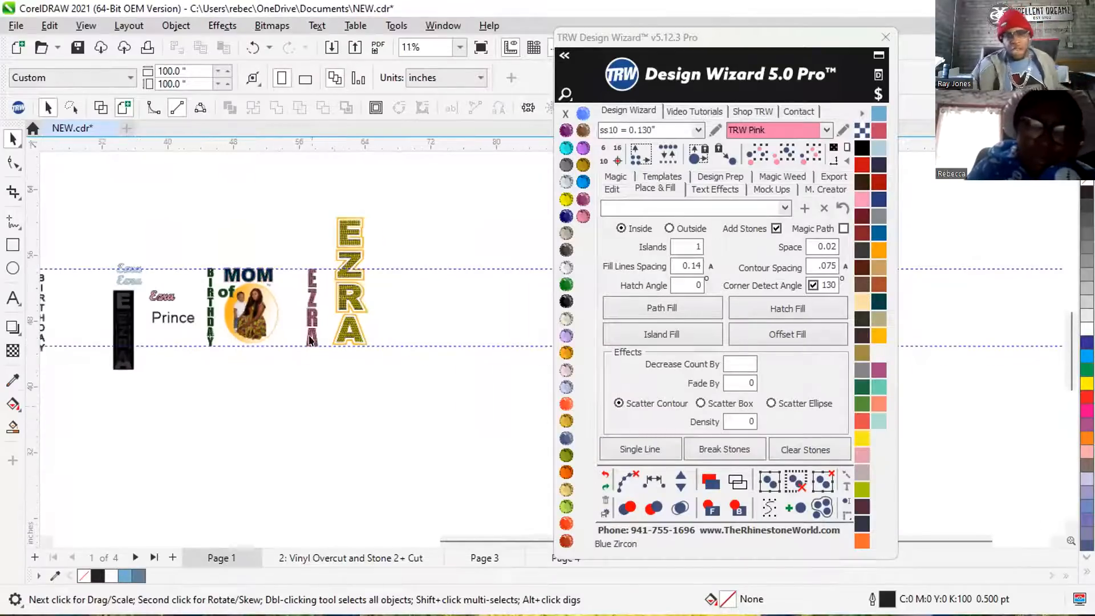
scroll(81, 327, "up", 1)
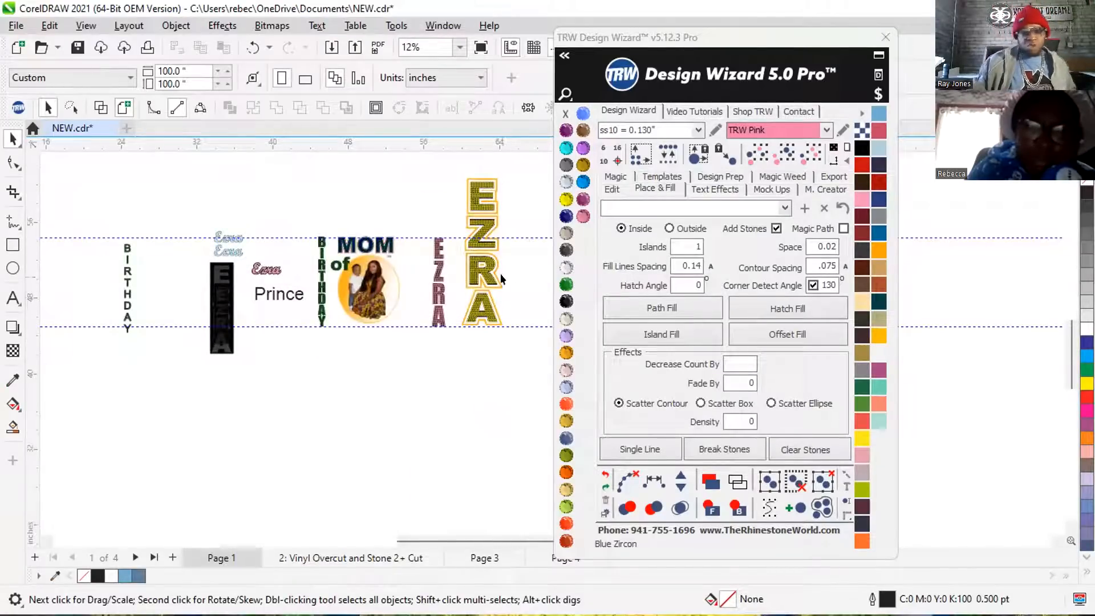
scroll(465, 286, "up", 4)
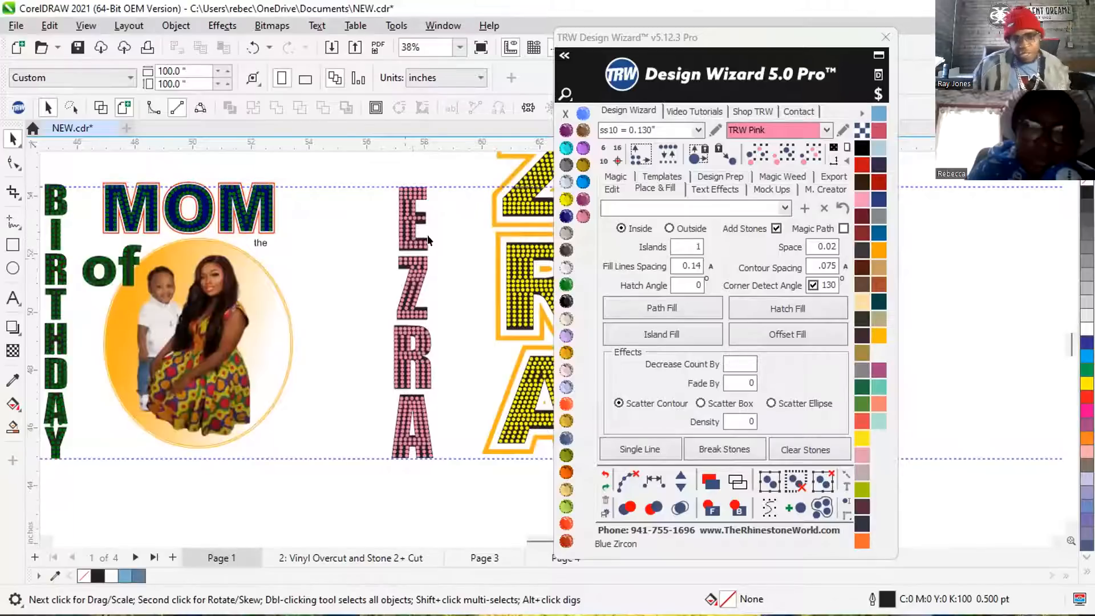
scroll(349, 292, "down", 1)
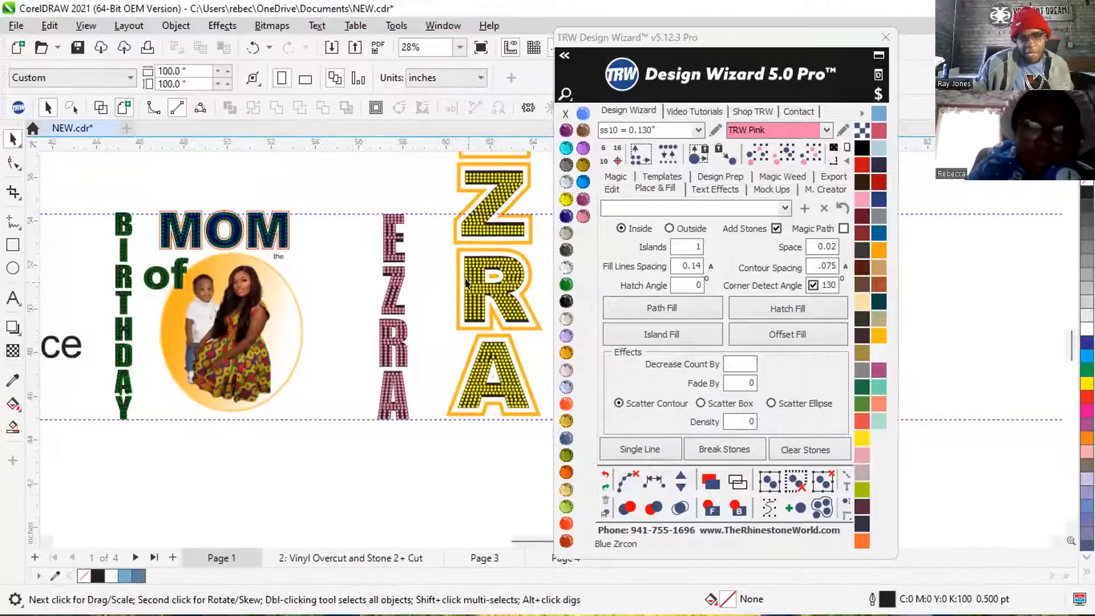
scroll(496, 253, "up", 2)
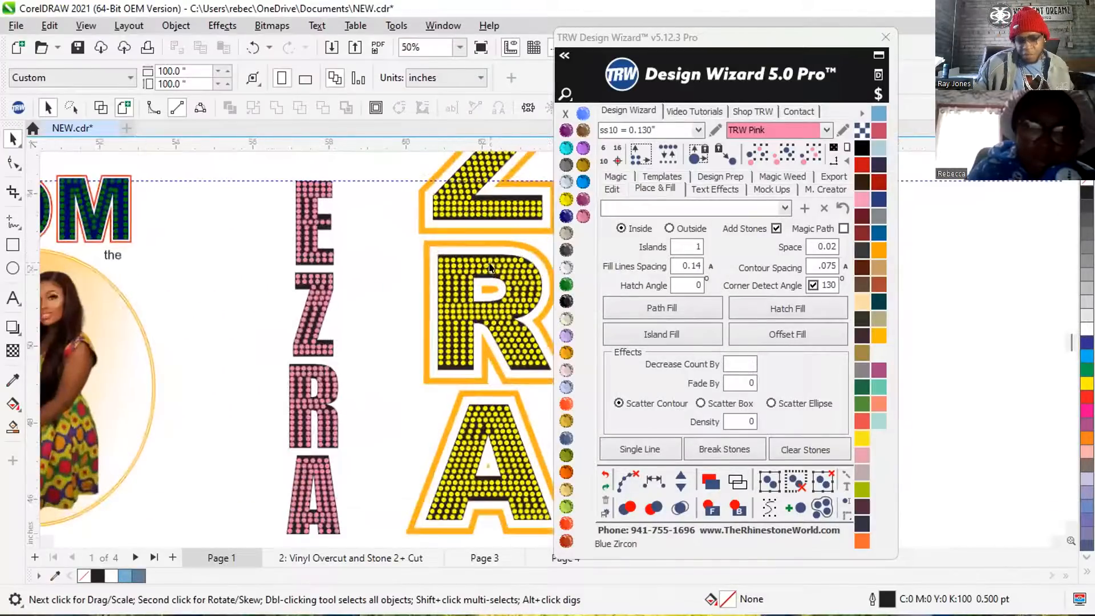
scroll(442, 294, "down", 4)
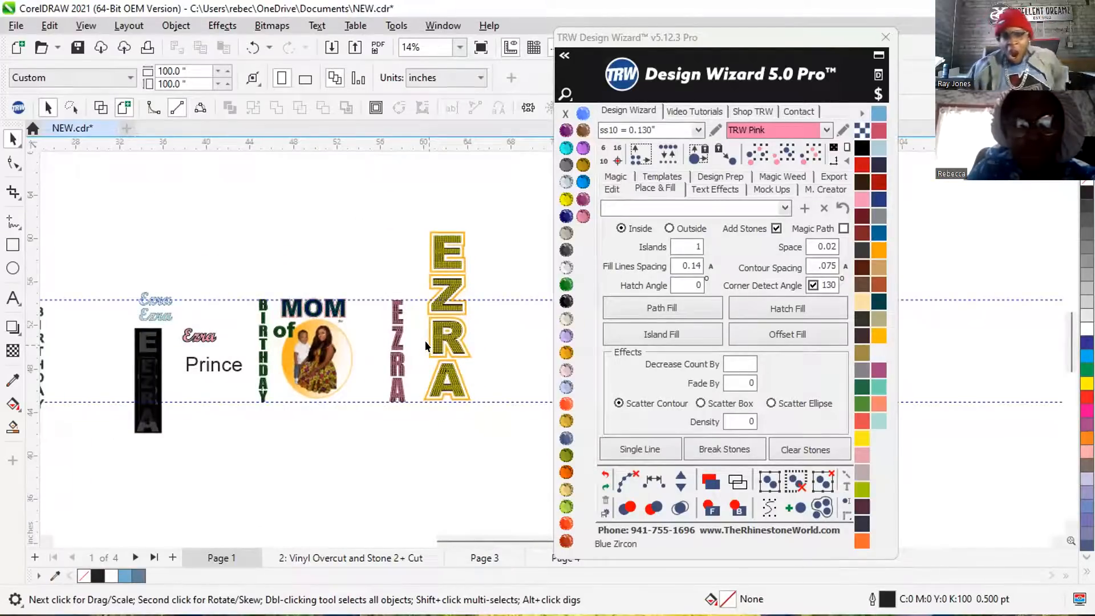
Open the Design Wizard font list and clear the font search so all fonts are listed.
left_click(558, 56)
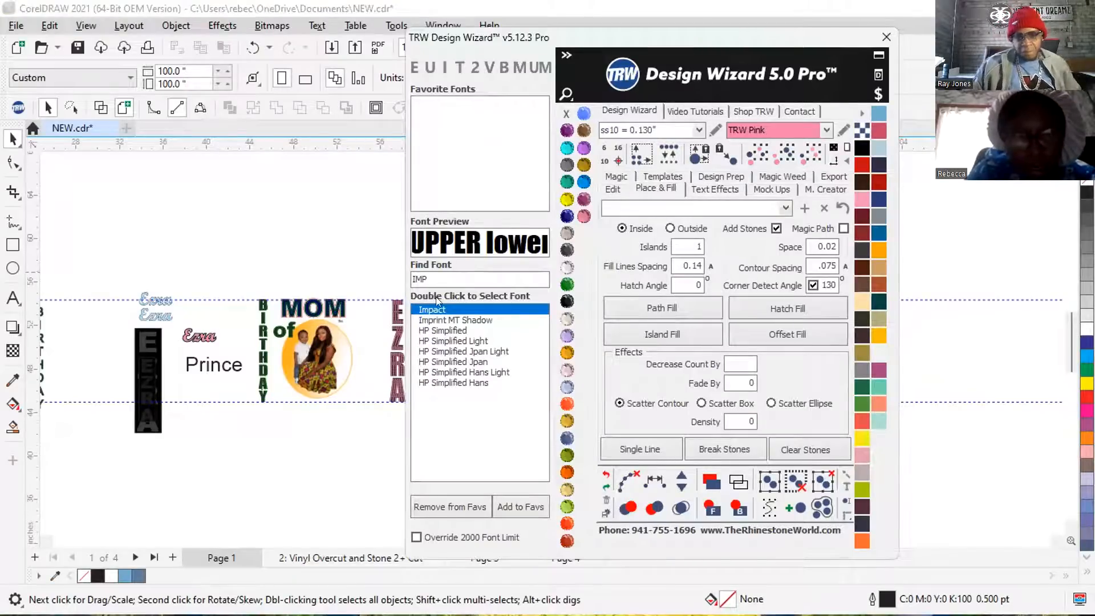
key("BackSpace")
key("BackSpace")
key("BackSpace")
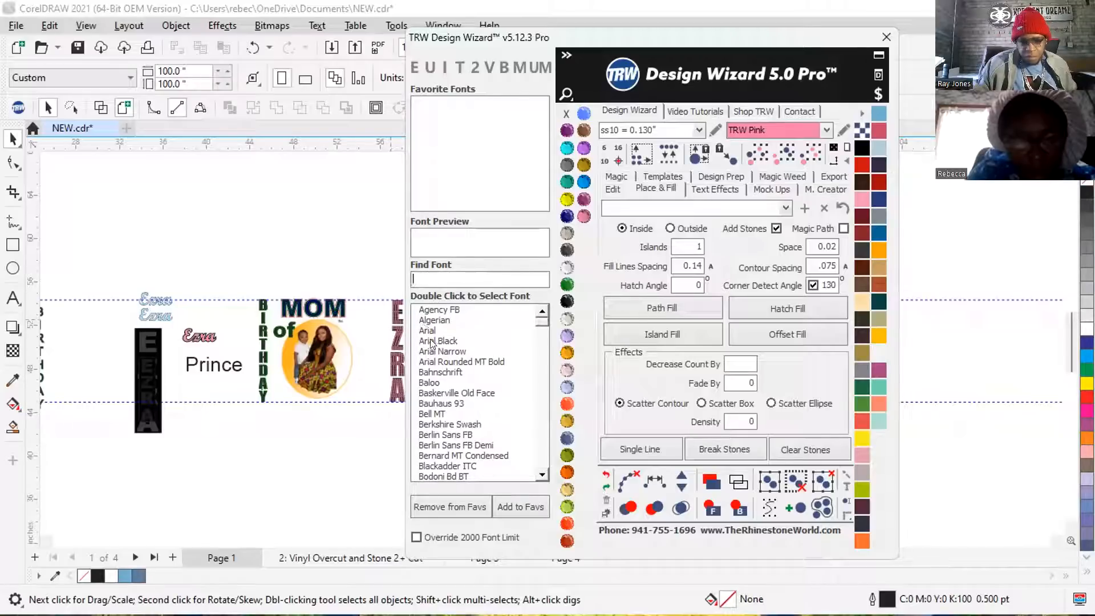
left_click(289, 213)
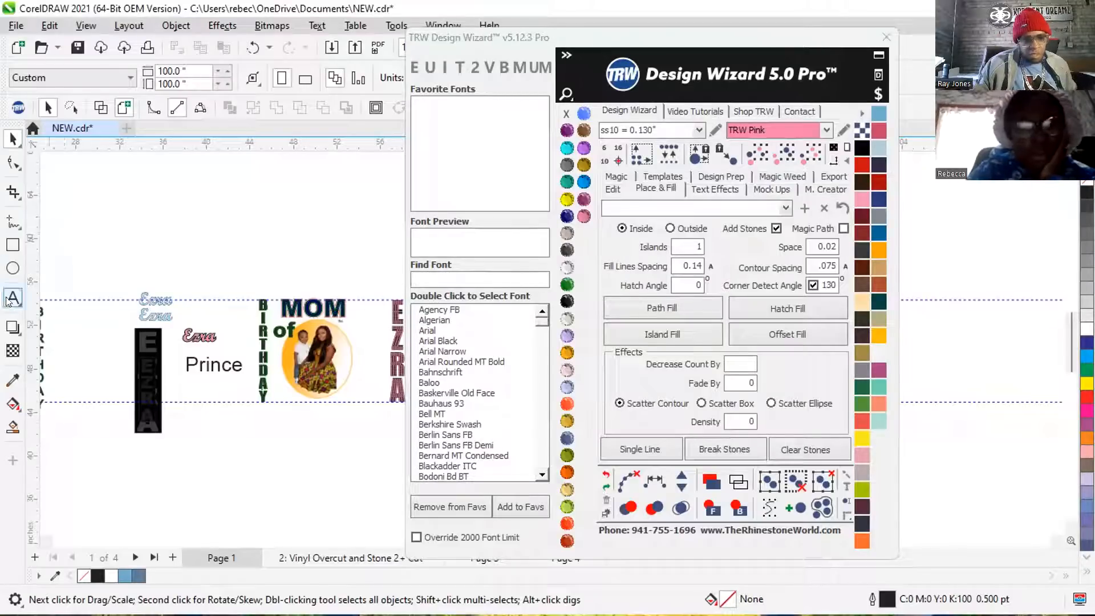
Add the child's name in capitals as a horizontal text line above the design and enlarge it to about 6.83 × 1.89 in.
left_click(10, 300)
left_click(291, 230)
type("E")
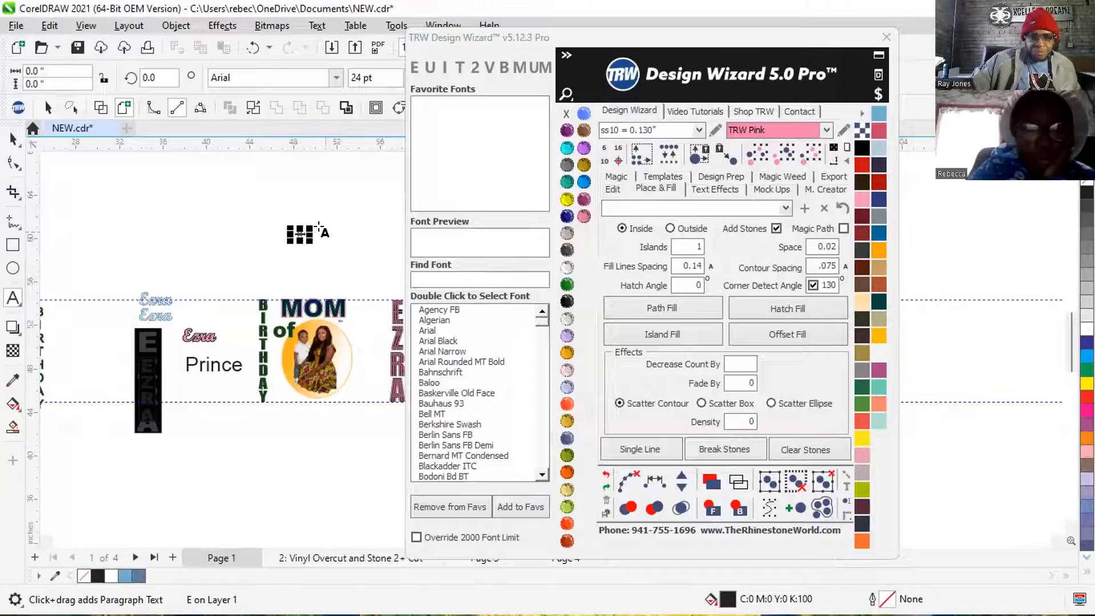
type("ZRA")
scroll(367, 239, "up", 4)
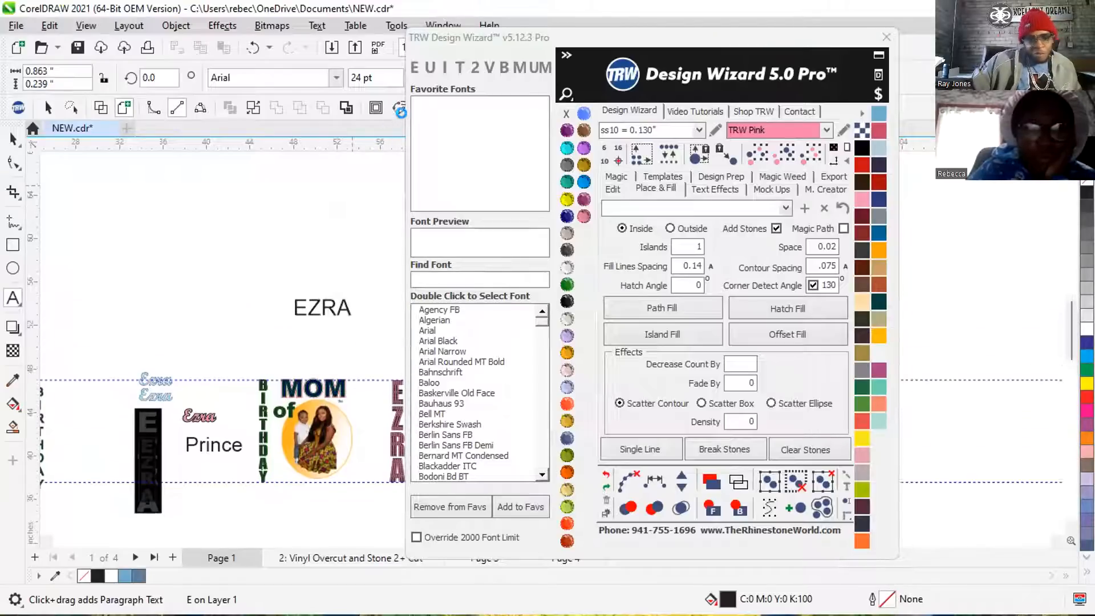
scroll(363, 246, "down", 1)
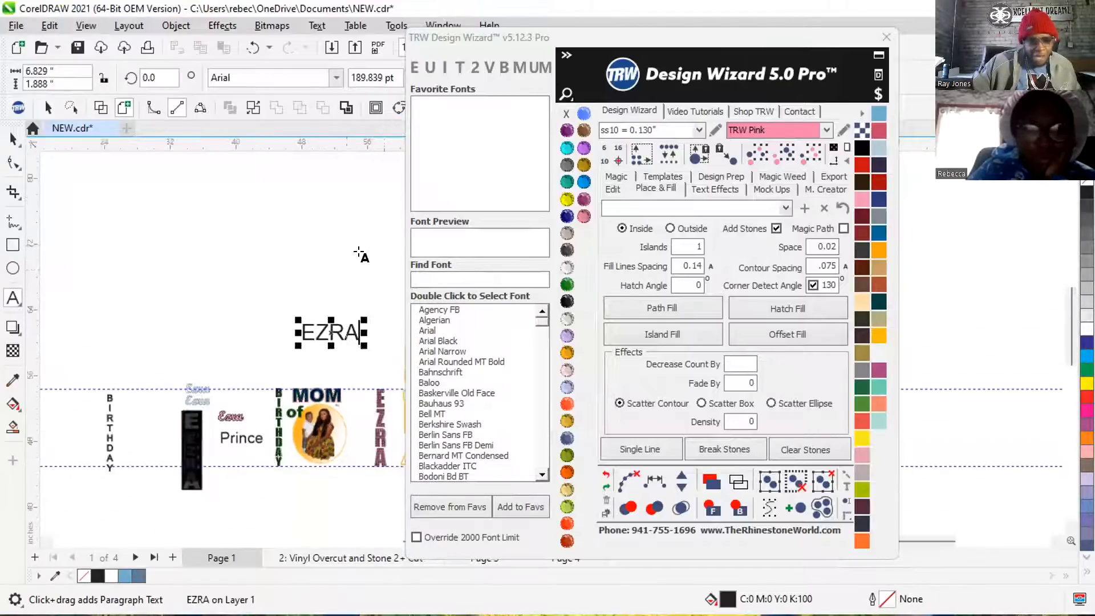
Set the font of the new horizontal name to Arial Black.
double_click(452, 341)
left_click(12, 138)
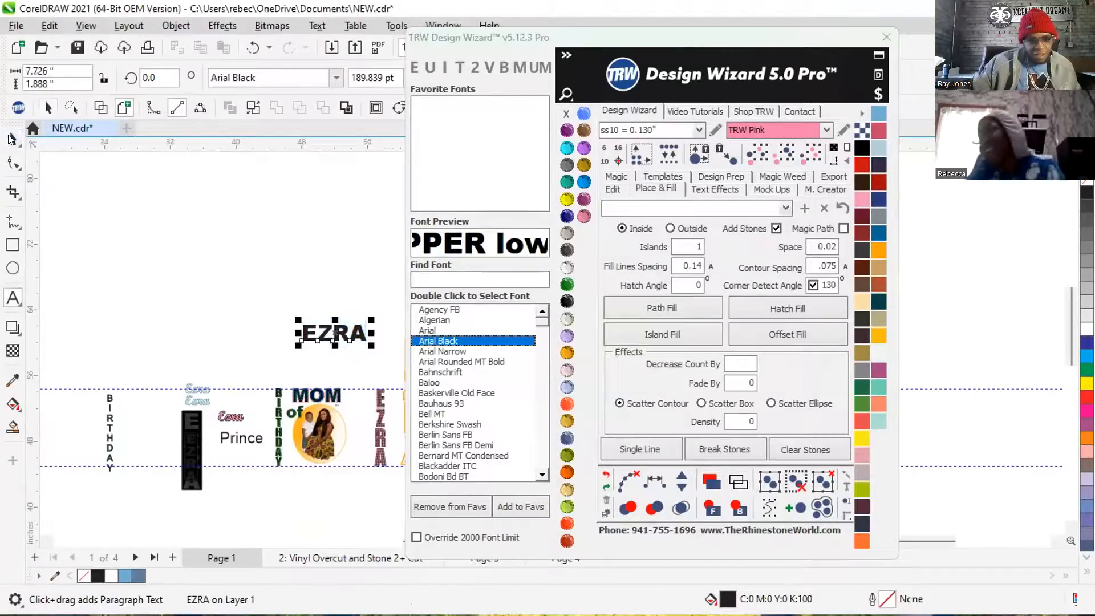
scroll(234, 244, "down", 2)
scroll(314, 323, "up", 1)
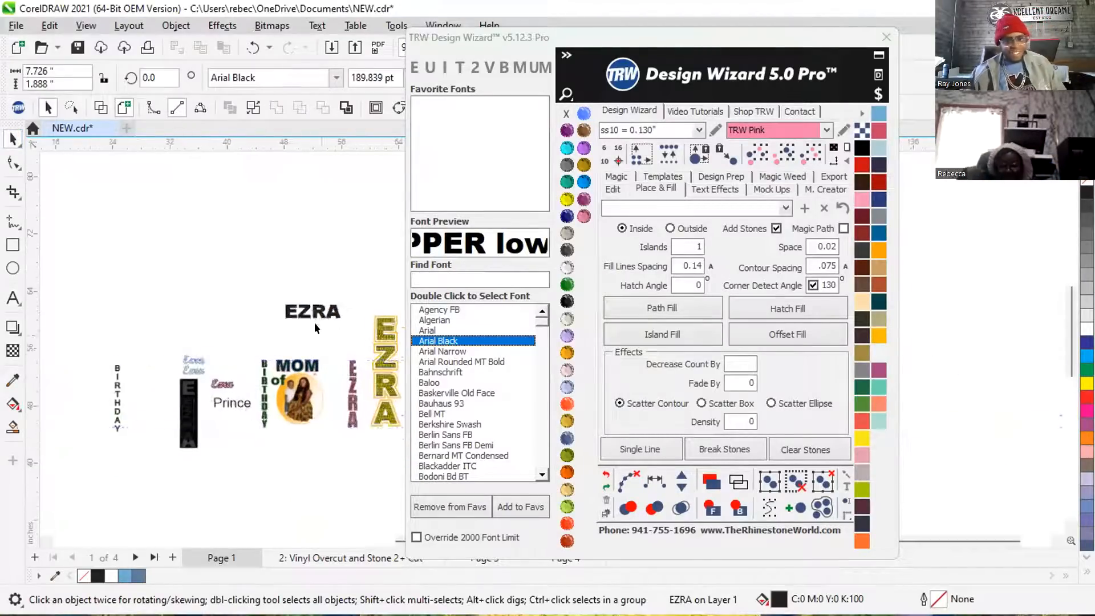
scroll(341, 351, "up", 2)
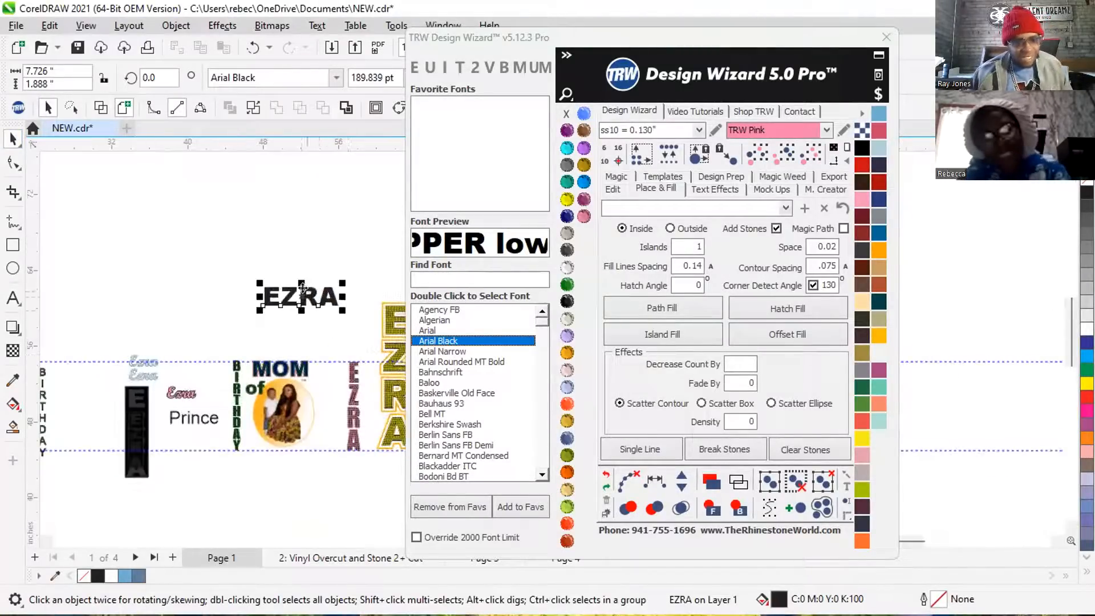
Place the Arial Black name above MOM and over the vertical pink name to compare their letter widths.
left_click_drag(301, 297, 302, 346)
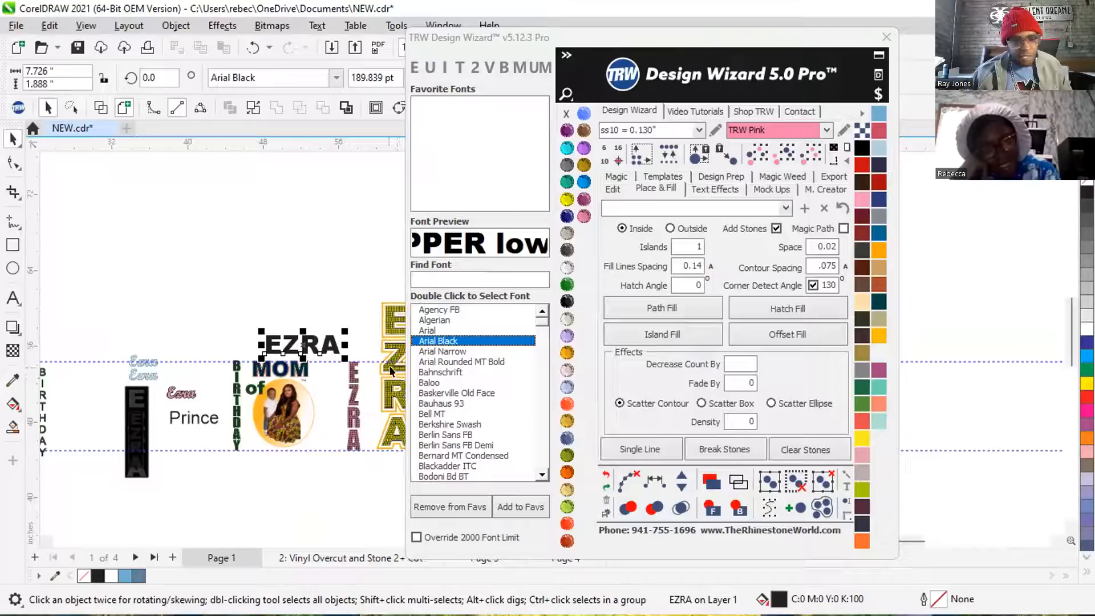
scroll(390, 371, "up", 3)
scroll(121, 268, "down", 4)
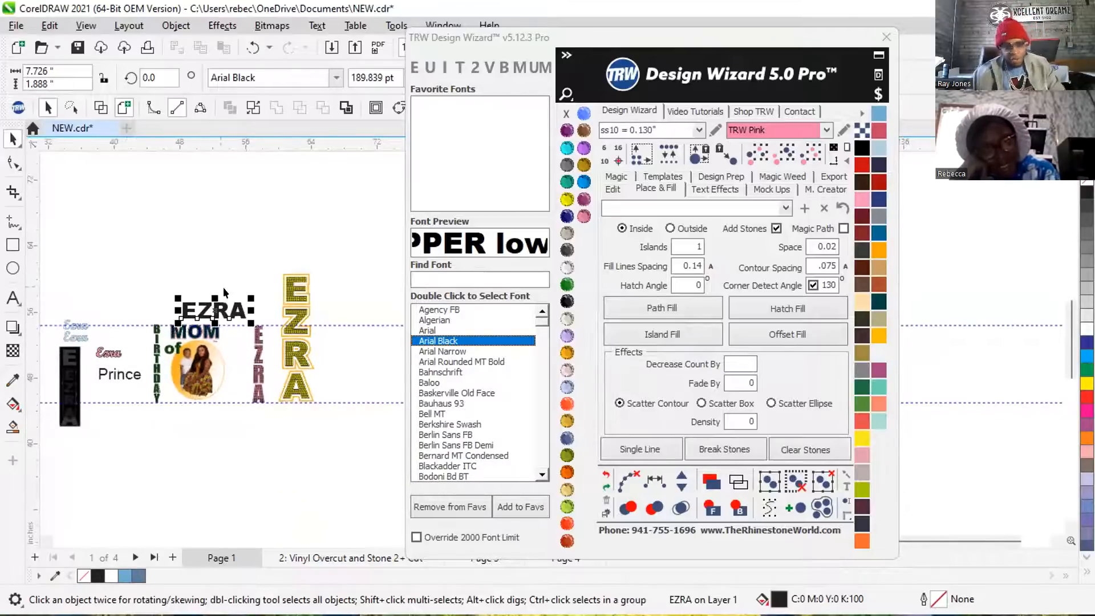
scroll(239, 342, "up", 2)
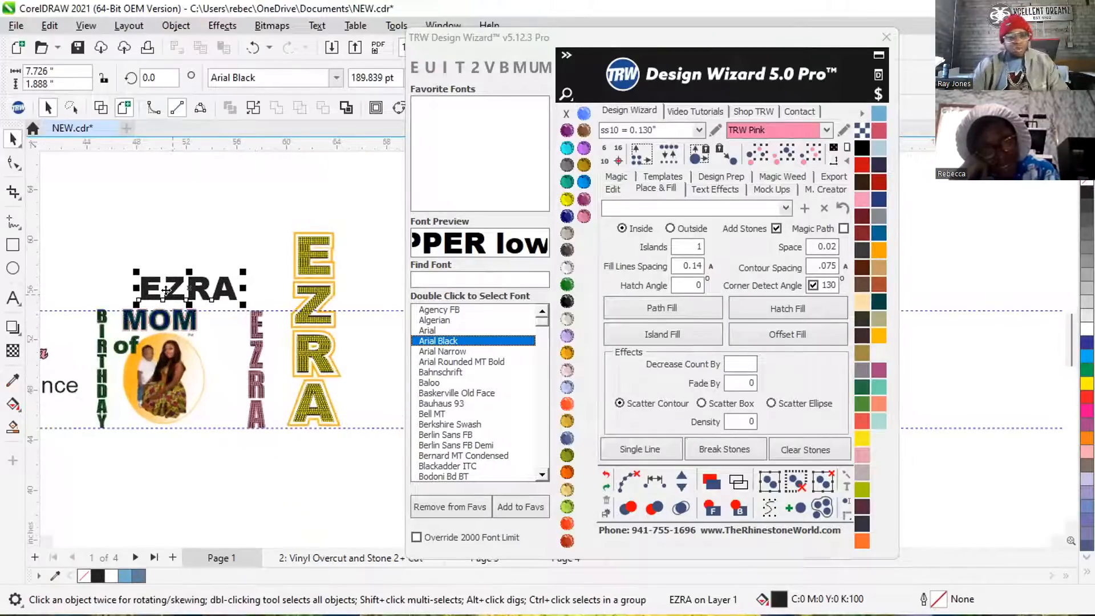
left_click_drag(166, 290, 286, 281)
scroll(252, 294, "up", 4)
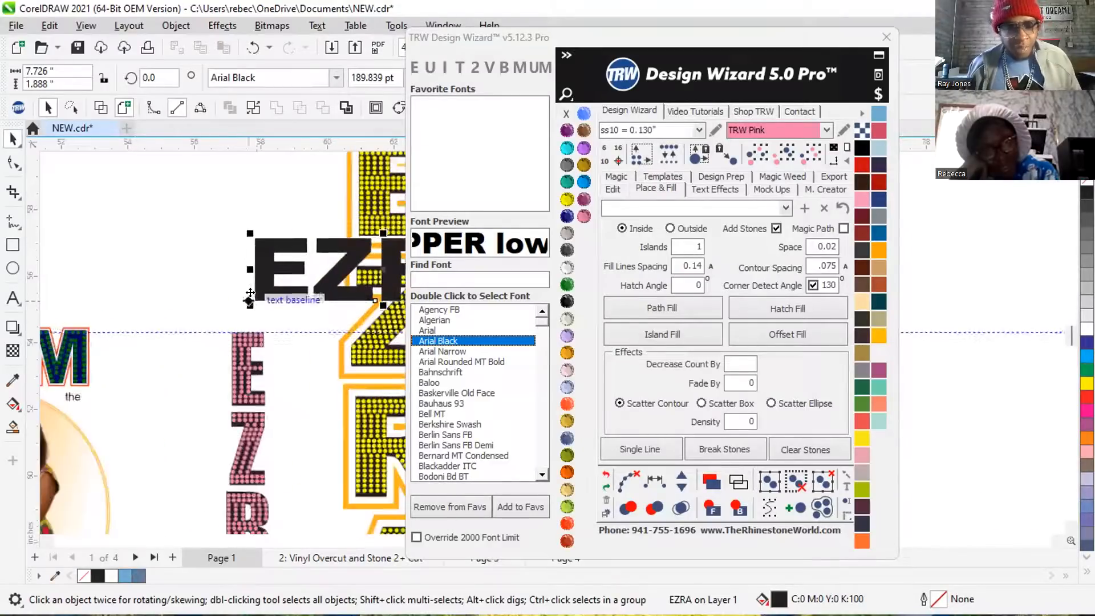
left_click_drag(249, 287, 238, 286)
scroll(101, 206, "down", 4)
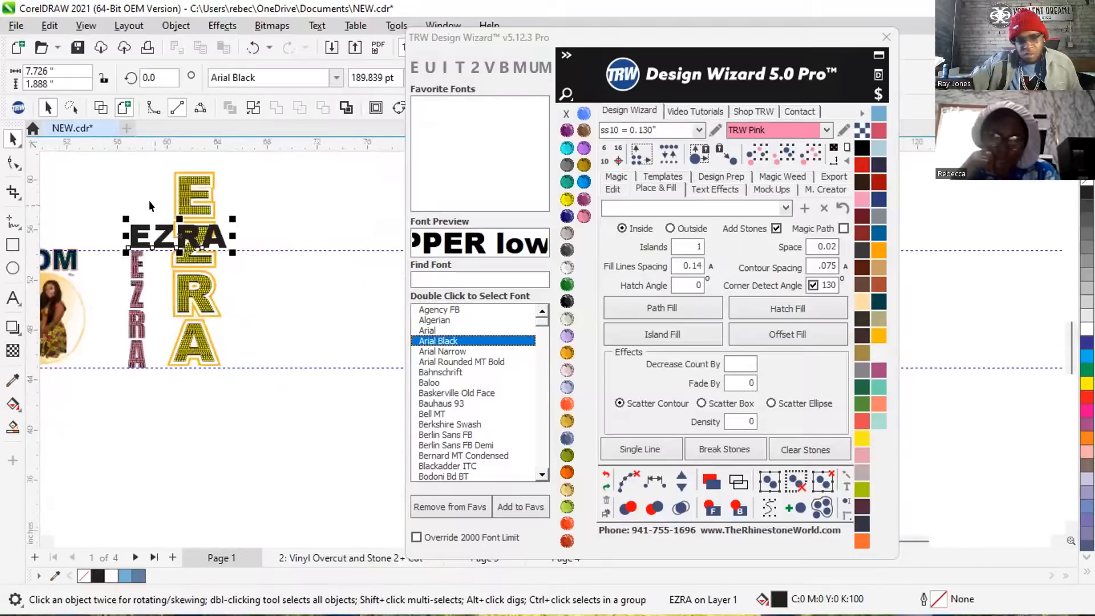
Move the horizontal name beside the outlined yellow one, enlarge it to about 9.42 × 2.30 in, and hatch-fill it with ss10 TRW Pink stones.
left_click_drag(161, 228, 279, 321)
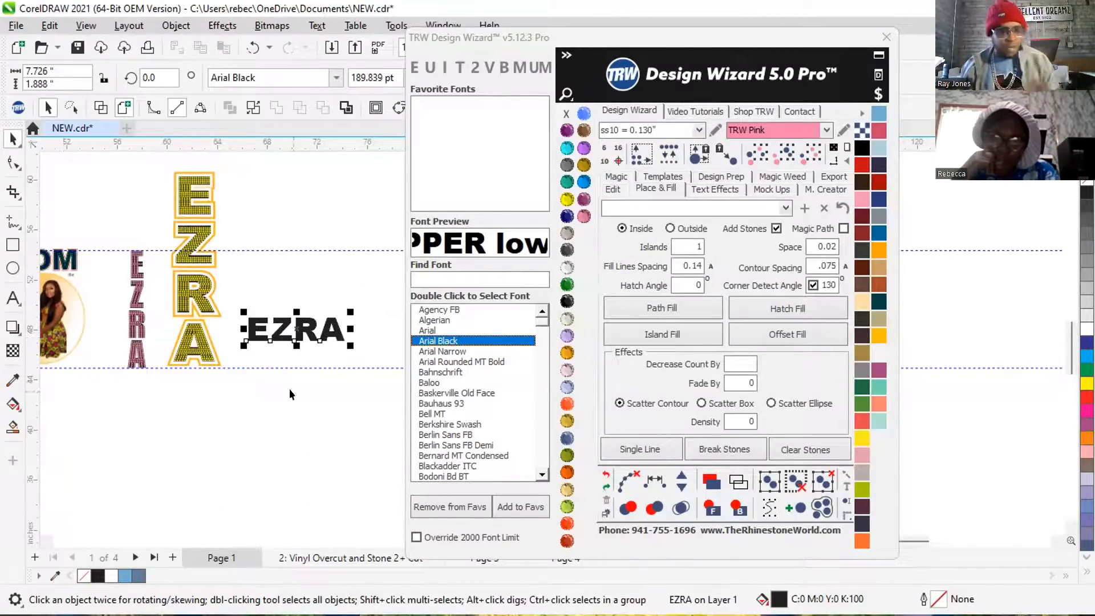
left_click_drag(346, 306, 365, 294)
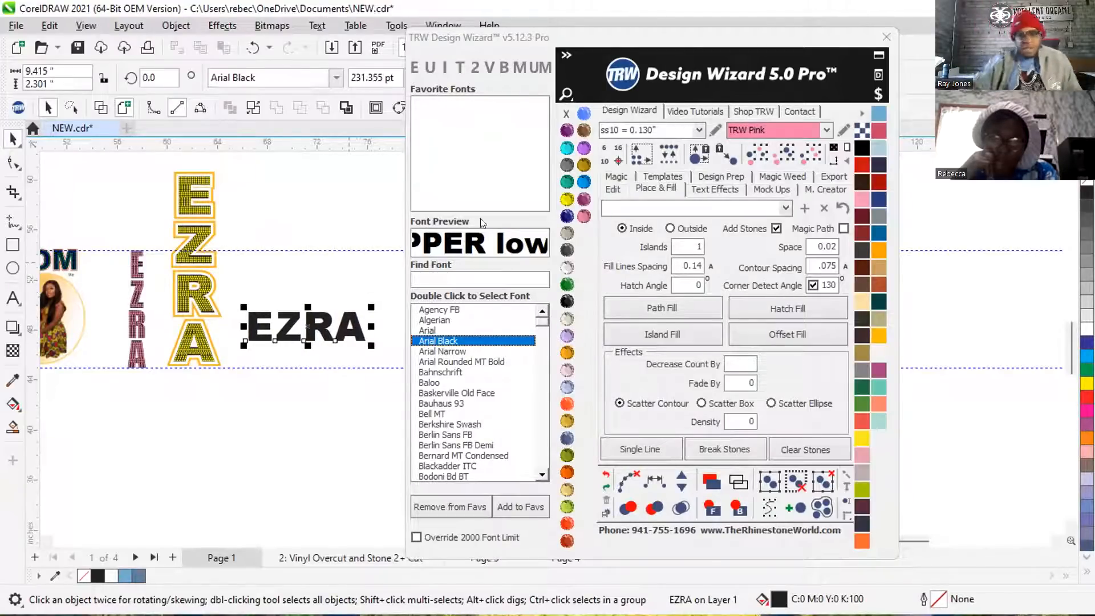
left_click(787, 309)
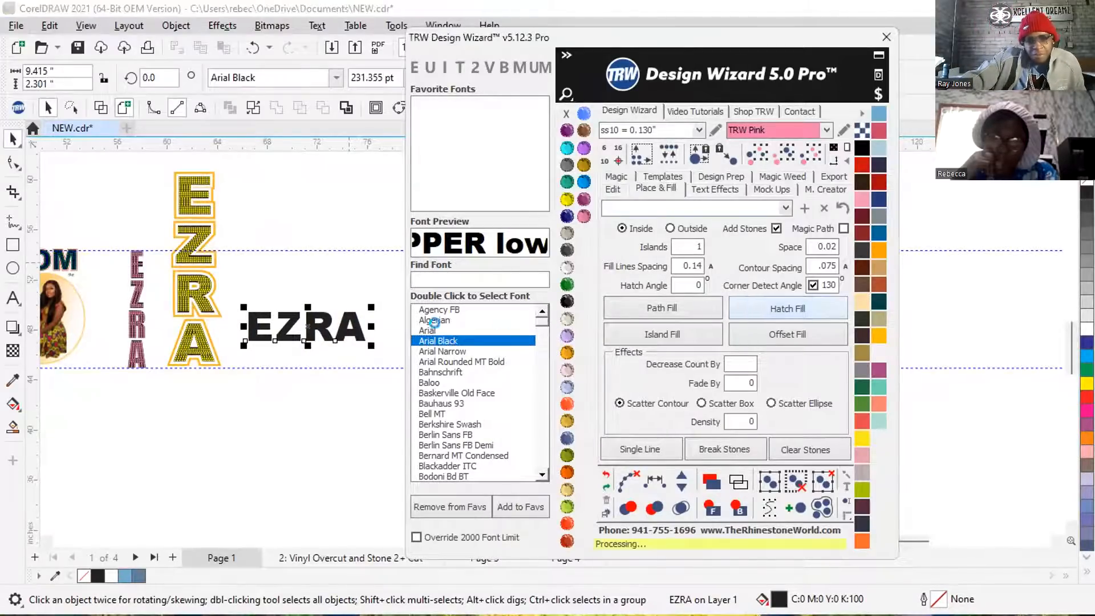
scroll(313, 342, "up", 4)
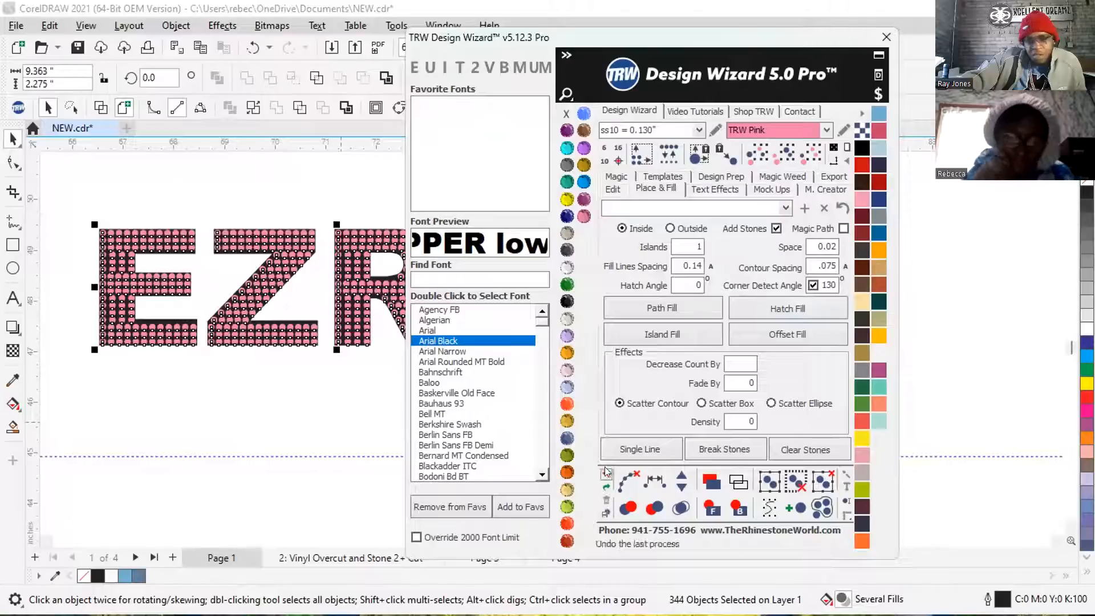
left_click(681, 507)
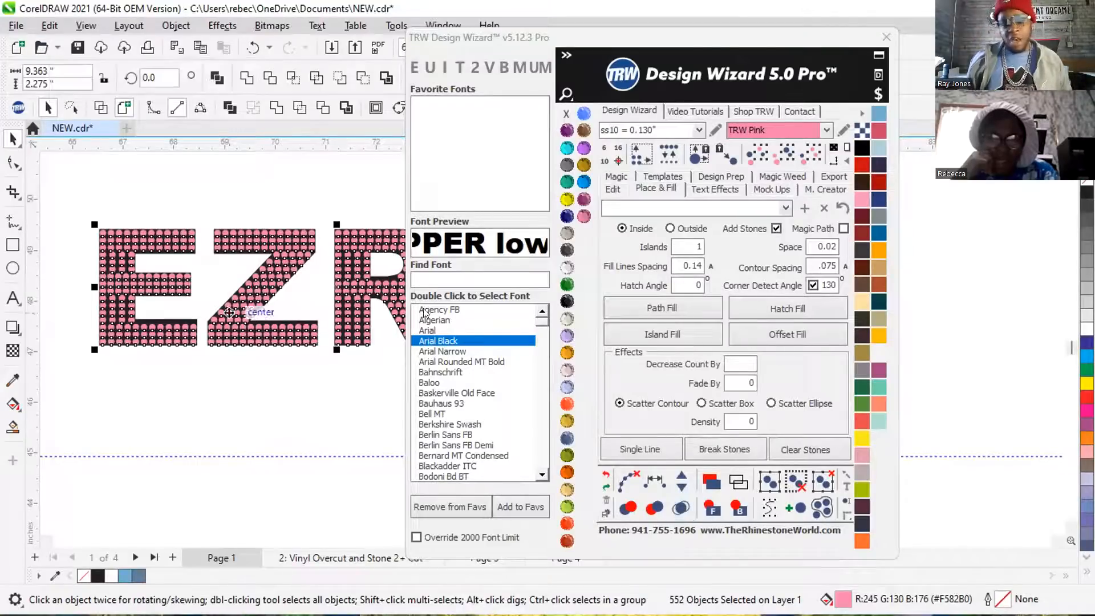
scroll(186, 231, "down", 2)
scroll(187, 231, "down", 2)
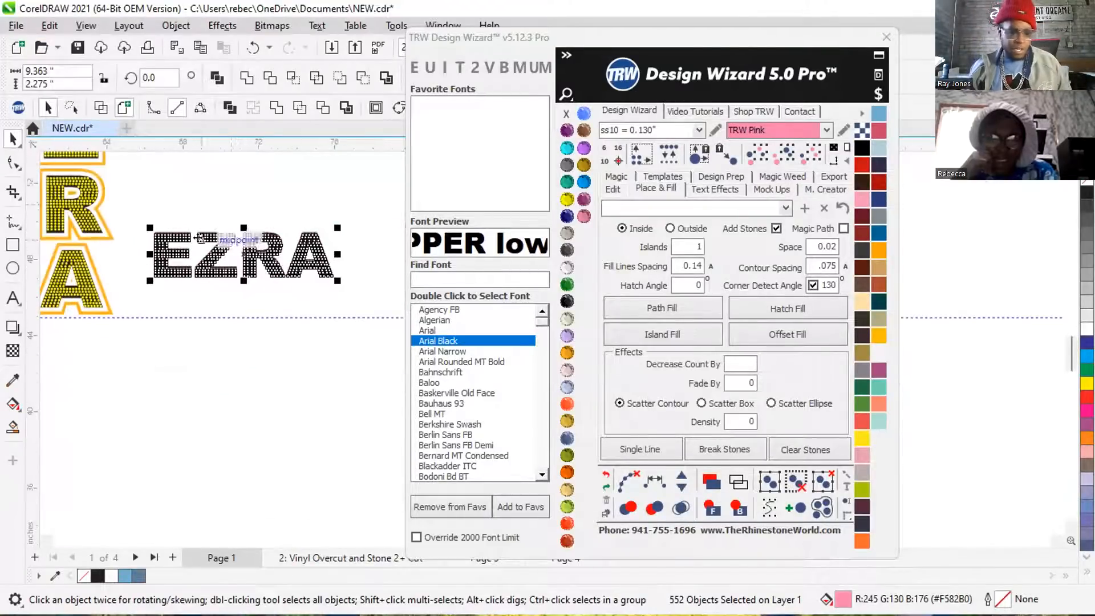
left_click(234, 197)
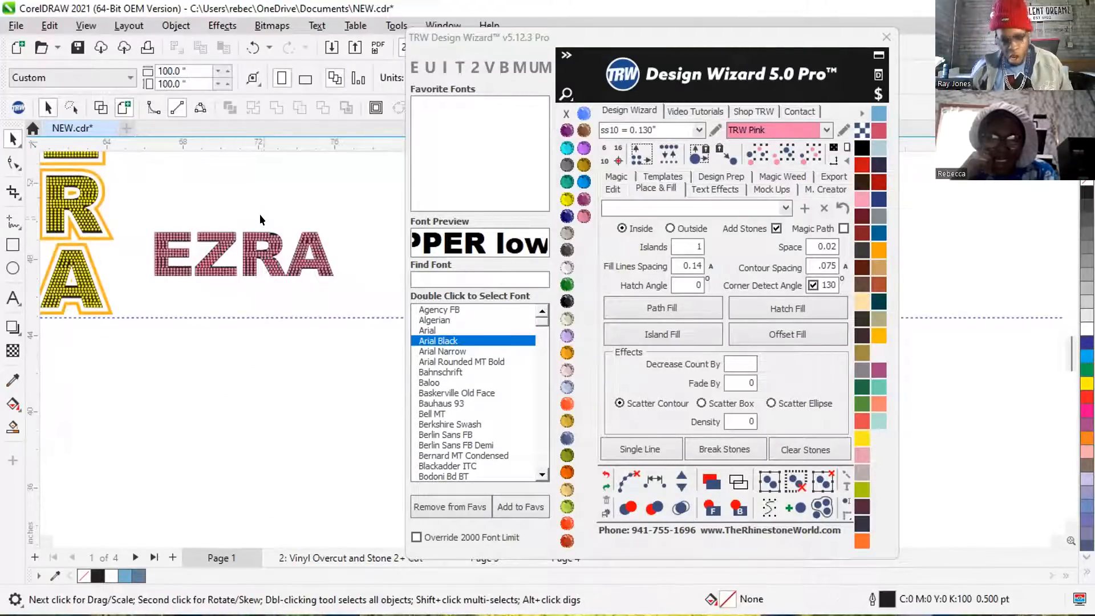
Examine the stone rows and gaps in the letters of the horizontal Arial Black name.
scroll(314, 230, "up", 3)
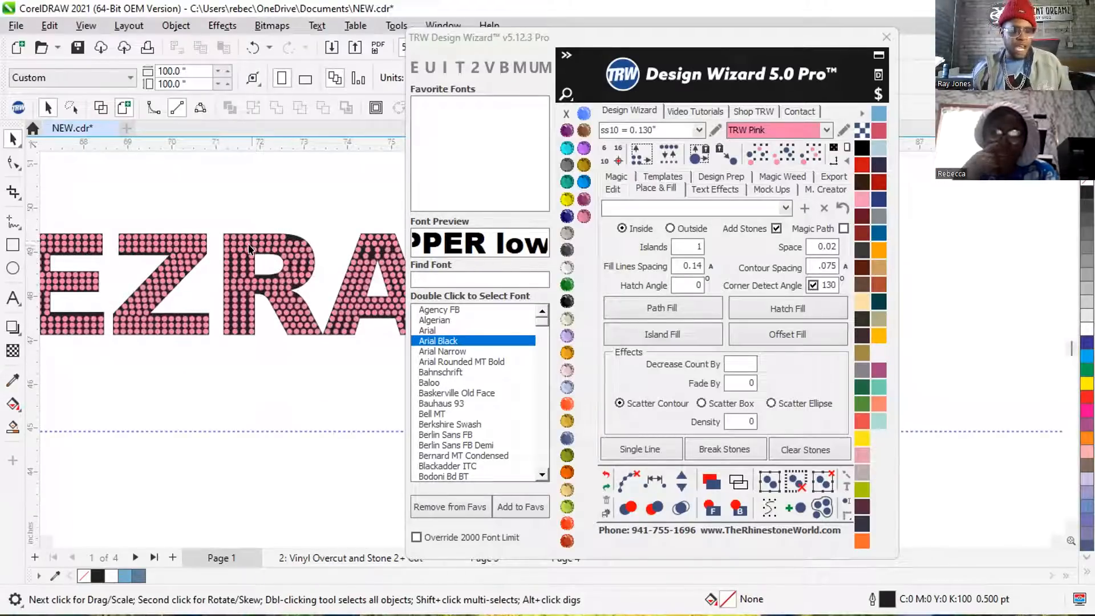
scroll(134, 269, "down", 1)
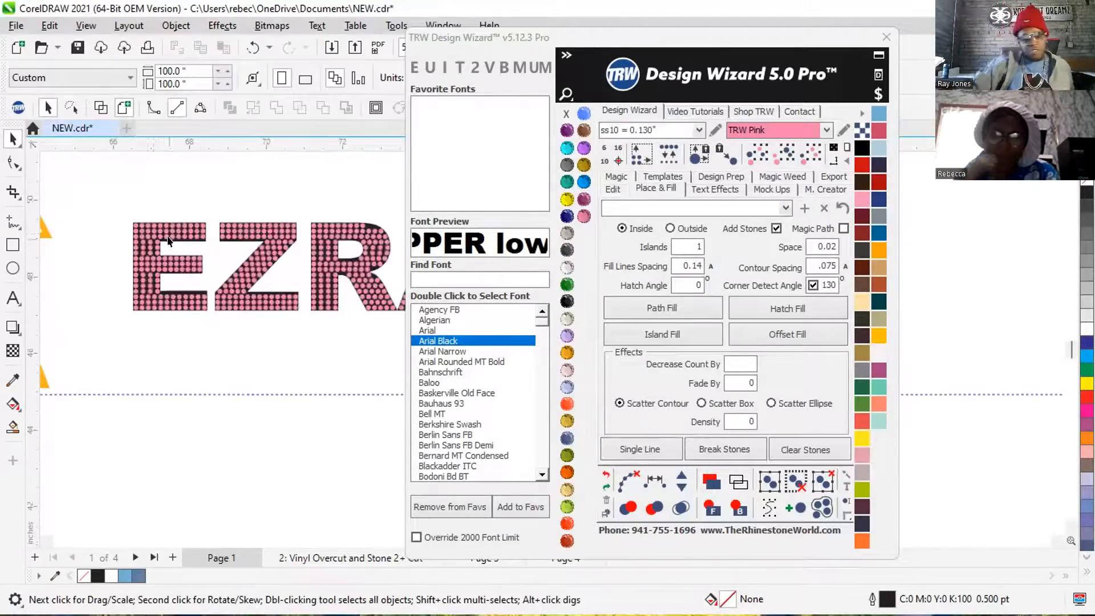
scroll(217, 314, "up", 2)
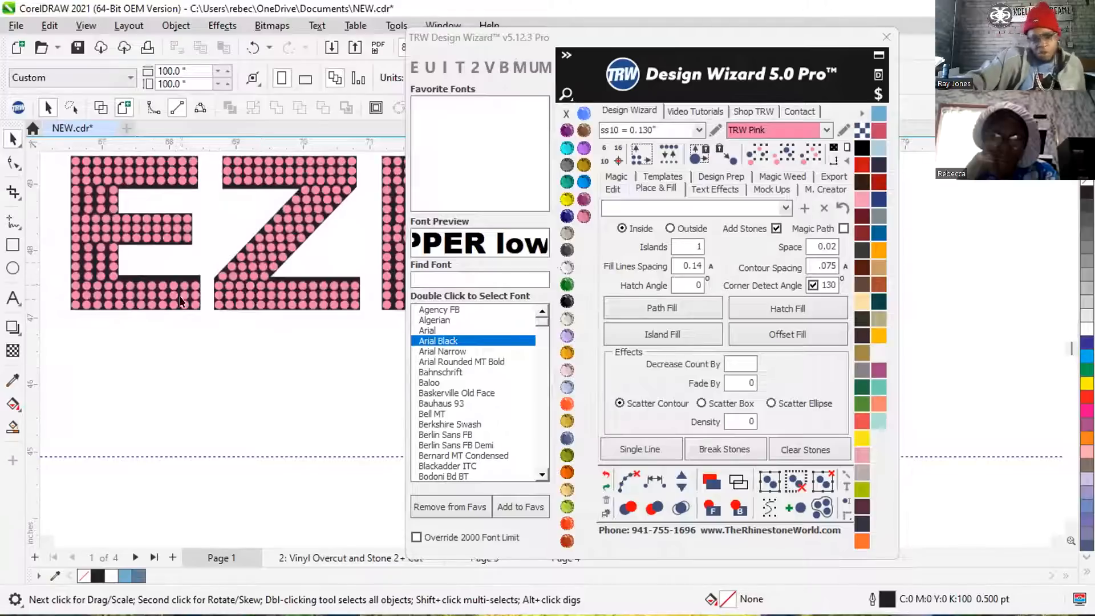
scroll(184, 257, "down", 5)
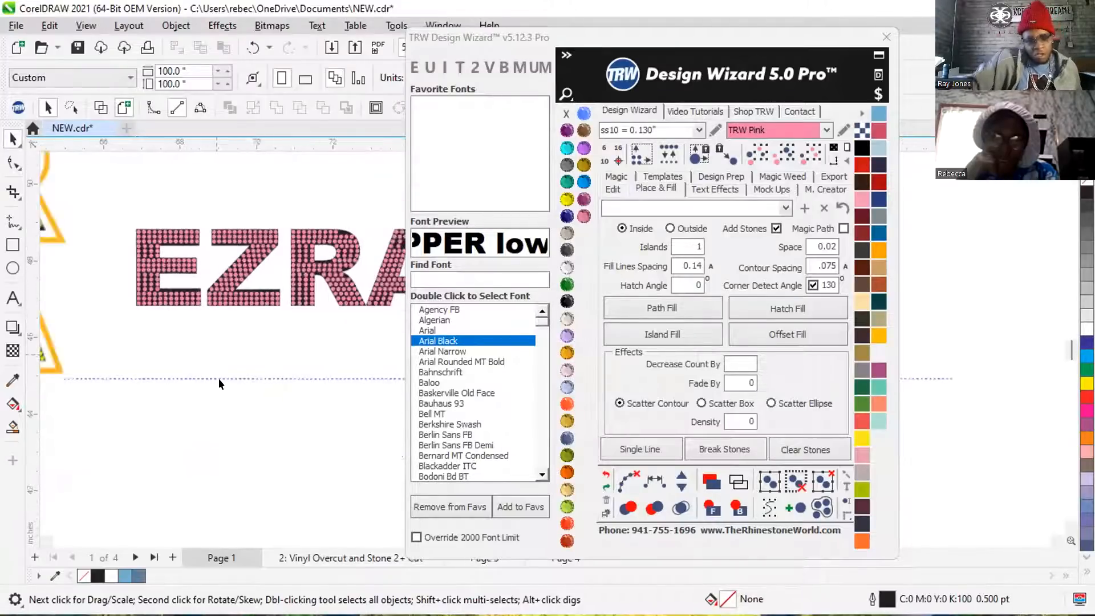
Compare the stone spacing and stroke thickness of the vertical pink name with the outlined yellow and horizontal Arial Black names.
scroll(85, 314, "up", 4)
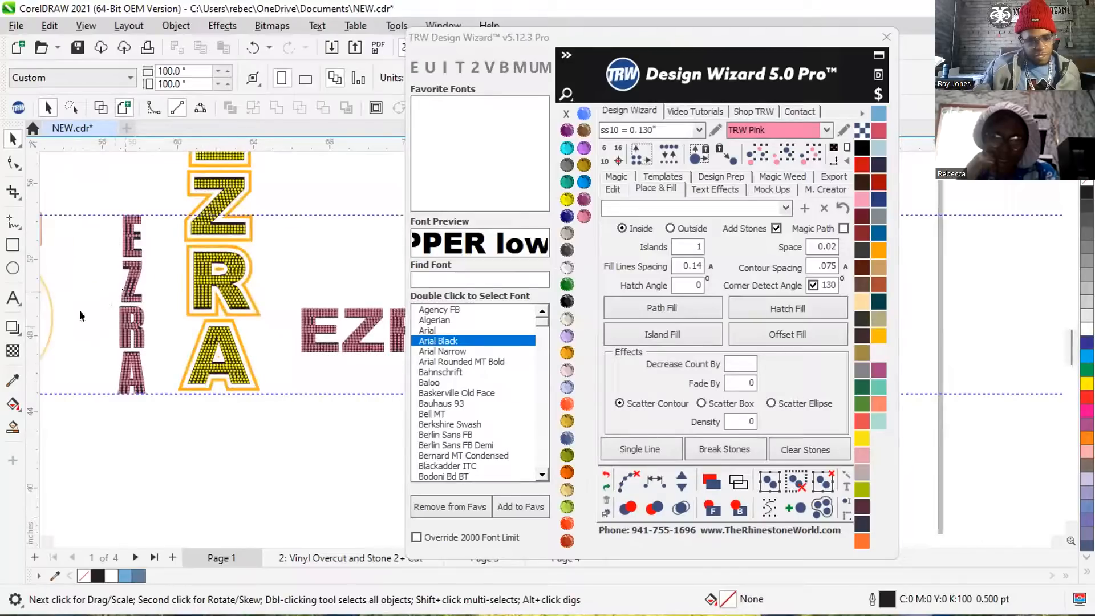
scroll(106, 331, "up", 1)
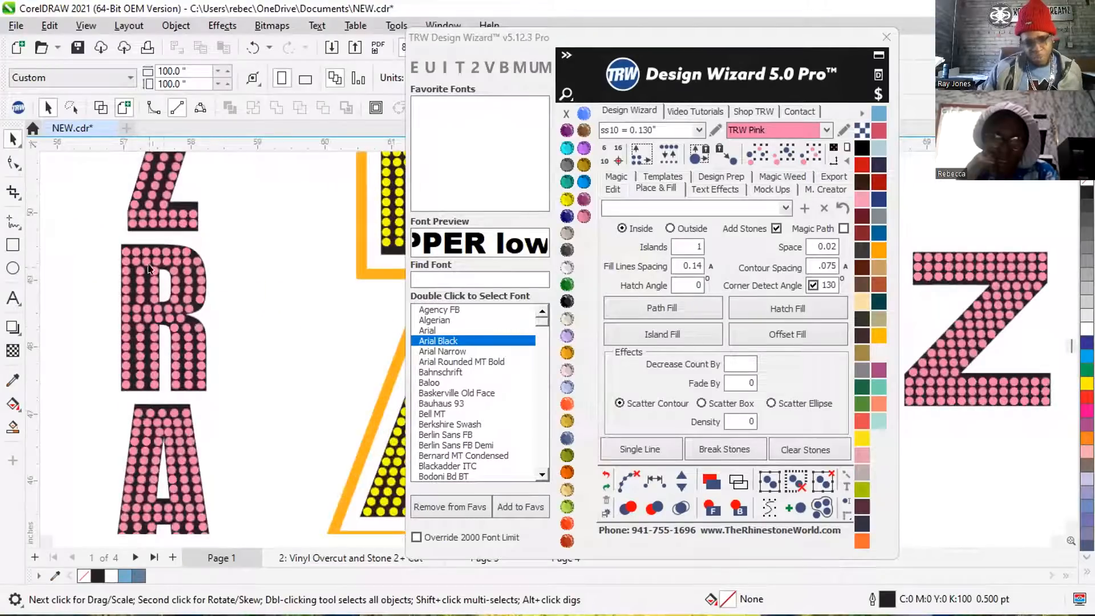
scroll(142, 295, "down", 3)
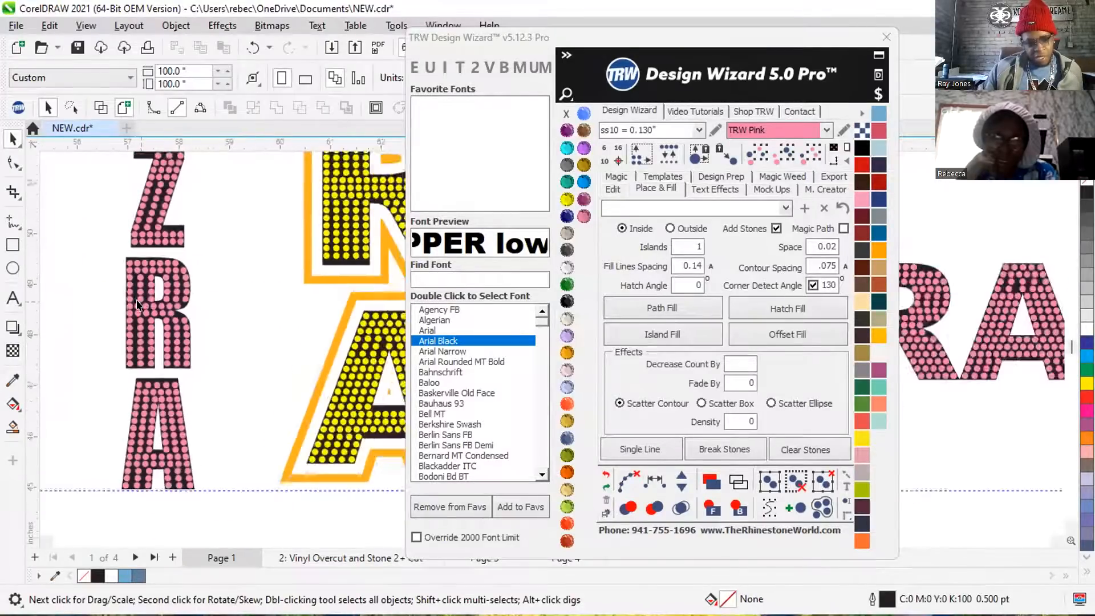
scroll(133, 381, "up", 2)
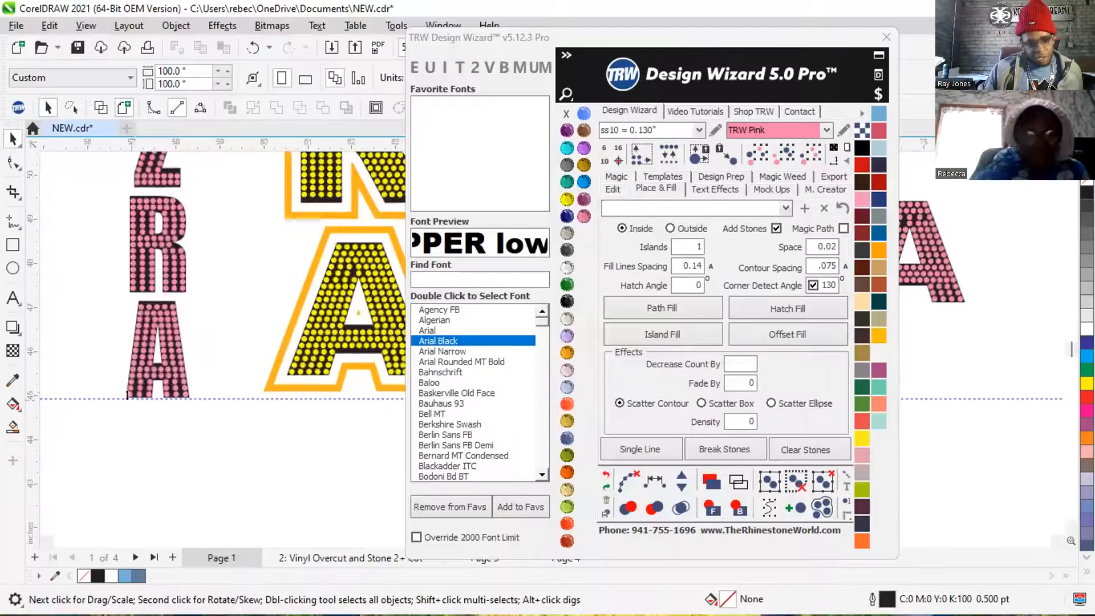
scroll(143, 374, "down", 1)
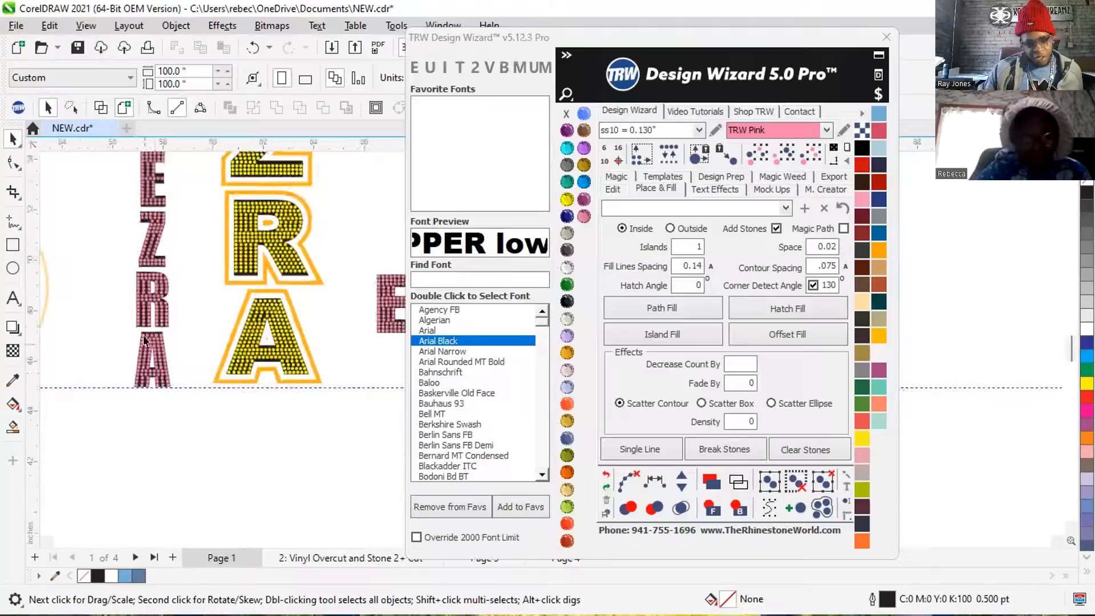
scroll(147, 166, "up", 2)
scroll(147, 166, "up", 3)
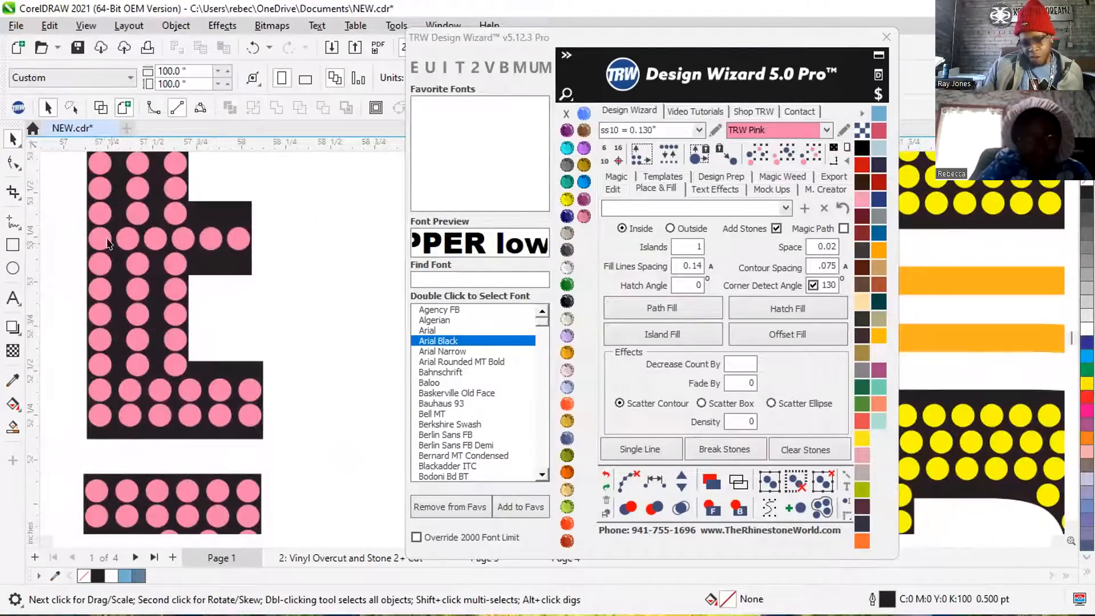
scroll(108, 244, "down", 2)
scroll(109, 331, "down", 4)
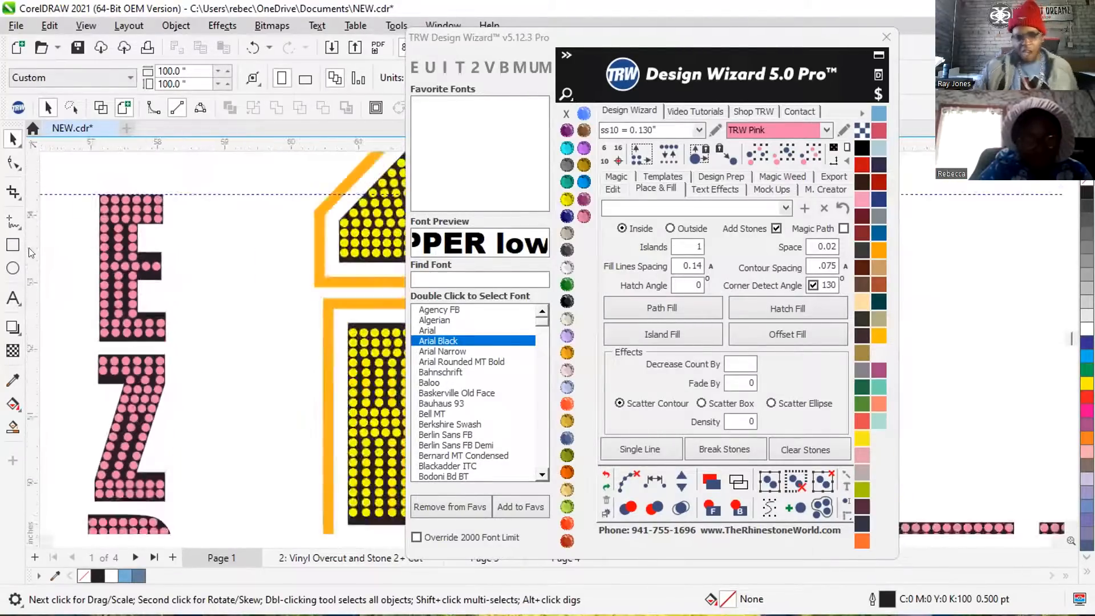
scroll(97, 238, "down", 1)
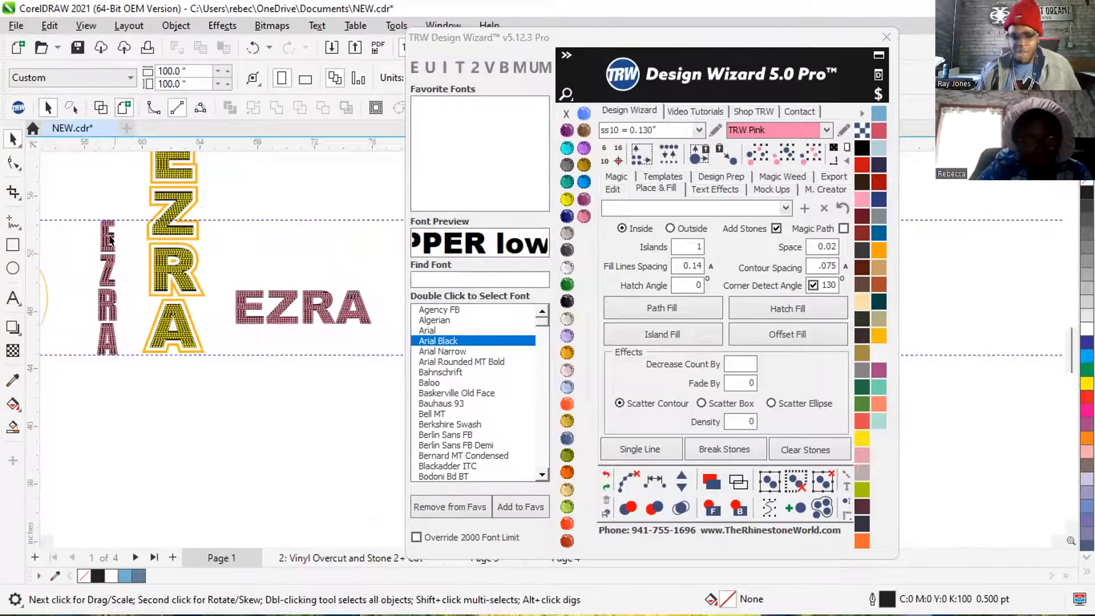
scroll(322, 353, "up", 1)
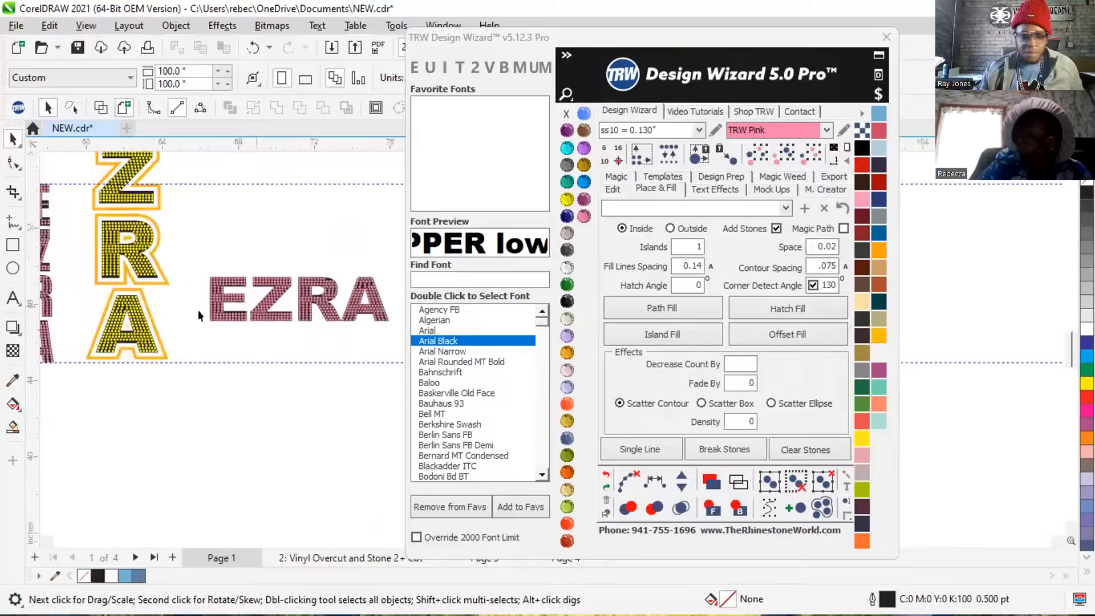
scroll(199, 291, "up", 4)
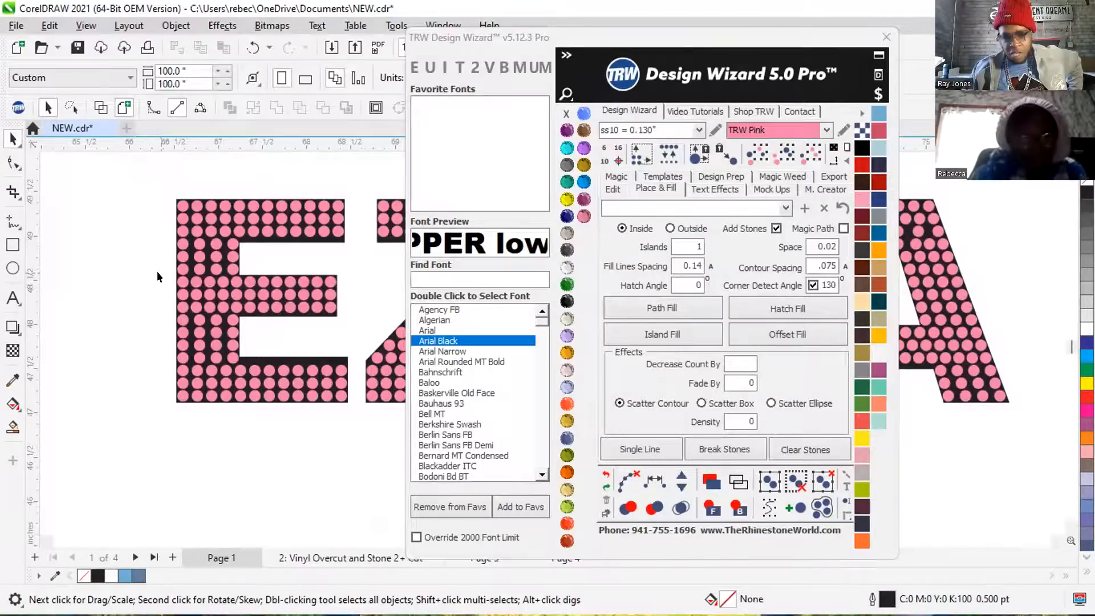
Delete the hatch-fill stones along the E's vertical stem, keeping only the end rows beside the top and bottom arms.
left_click_drag(162, 274, 248, 316)
key("Escape")
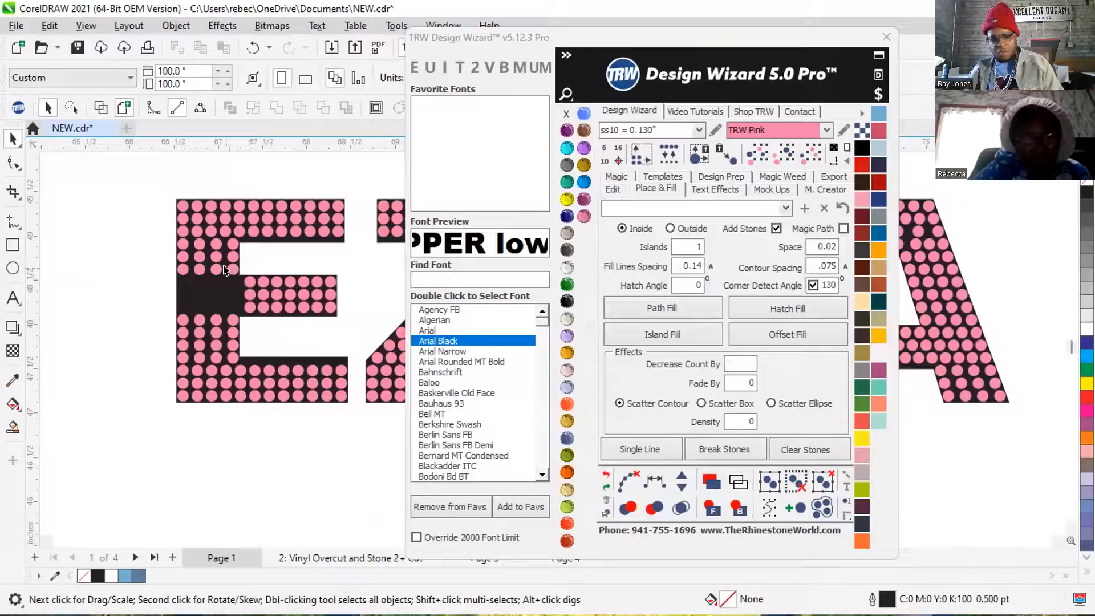
left_click_drag(158, 251, 240, 355)
key("Delete")
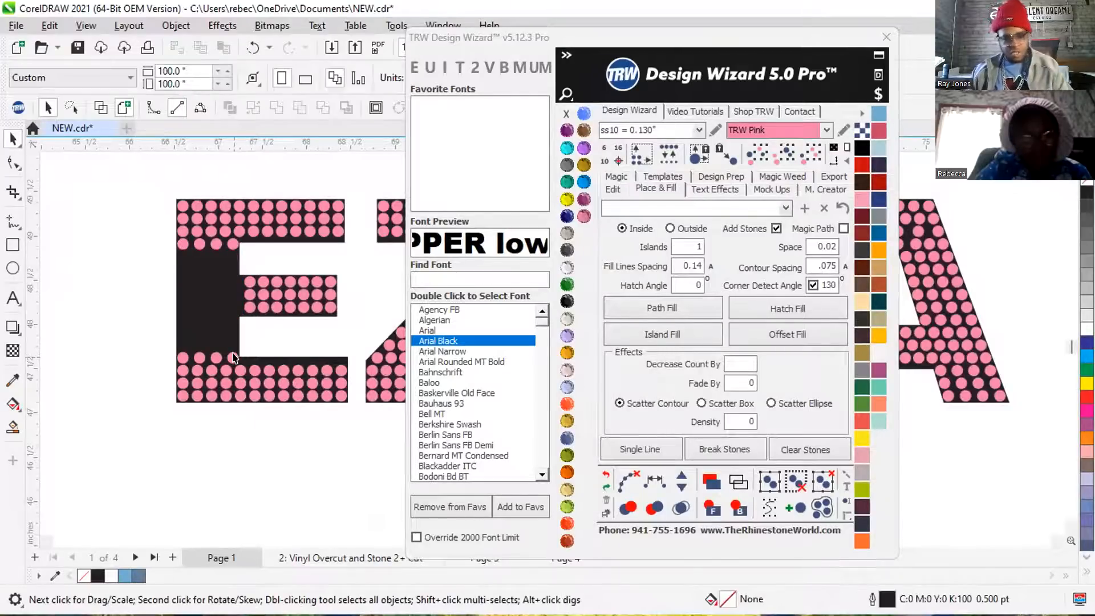
Fill between the upper and lower end stones on the inner edge of the E's stem at .02 spacing.
left_click(233, 357)
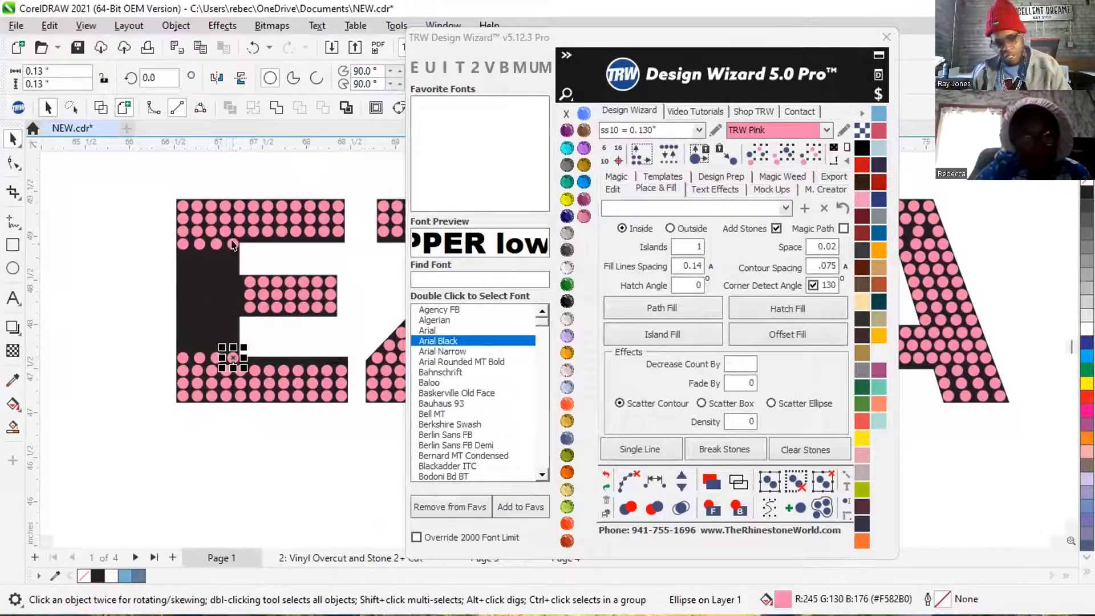
left_click(233, 244, "shift")
left_click(613, 189)
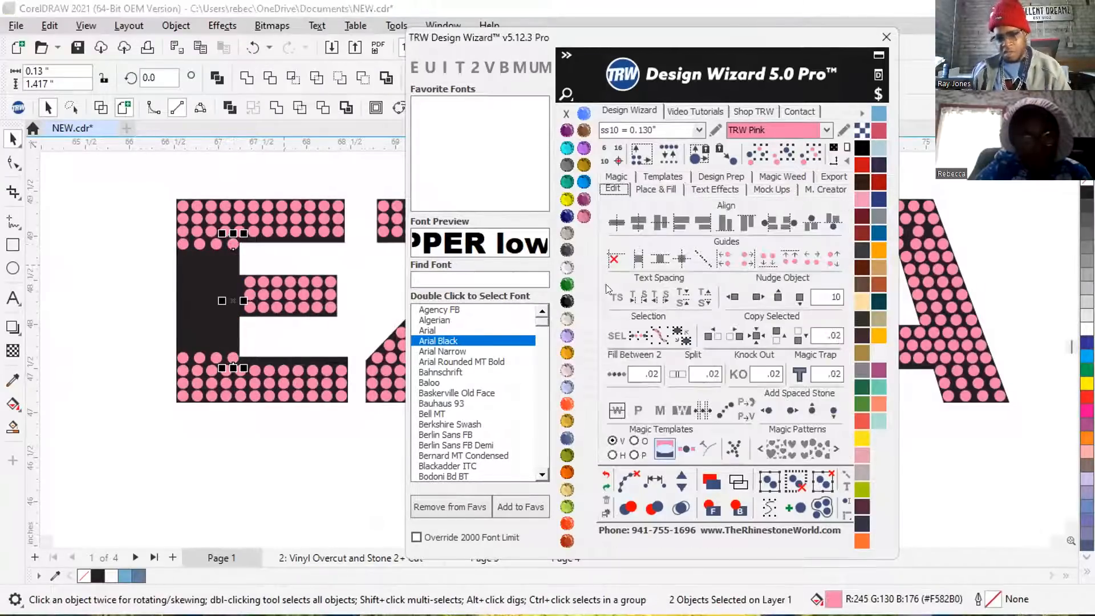
left_click(611, 378)
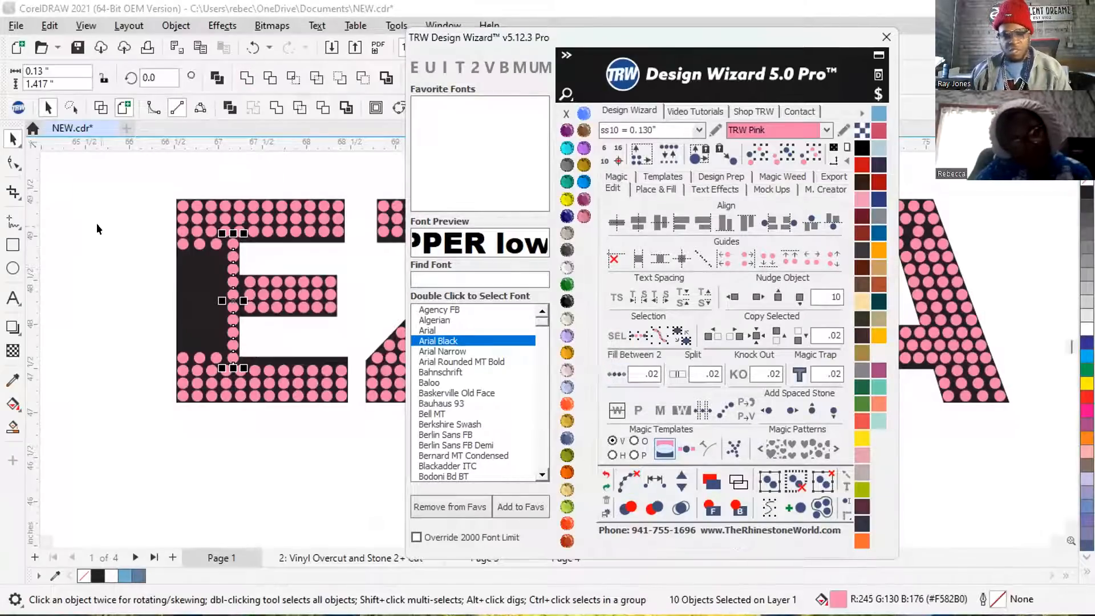
Fill between the two end stones on the outer edge of the E's stem at .02 spacing and clear the fill path.
left_click(182, 244)
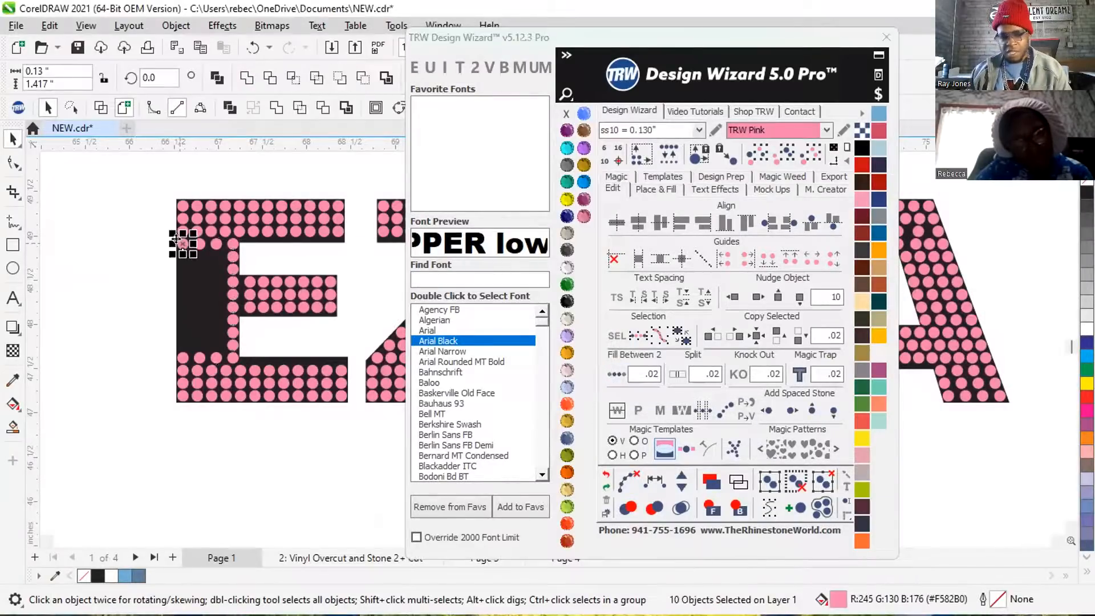
left_click(181, 358, "shift")
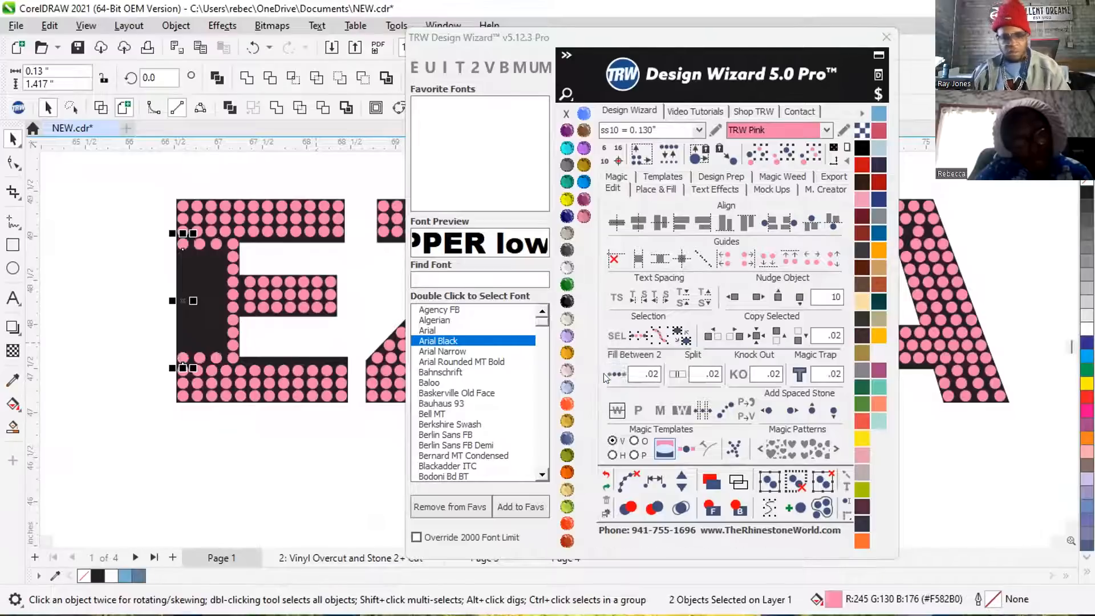
left_click(110, 335)
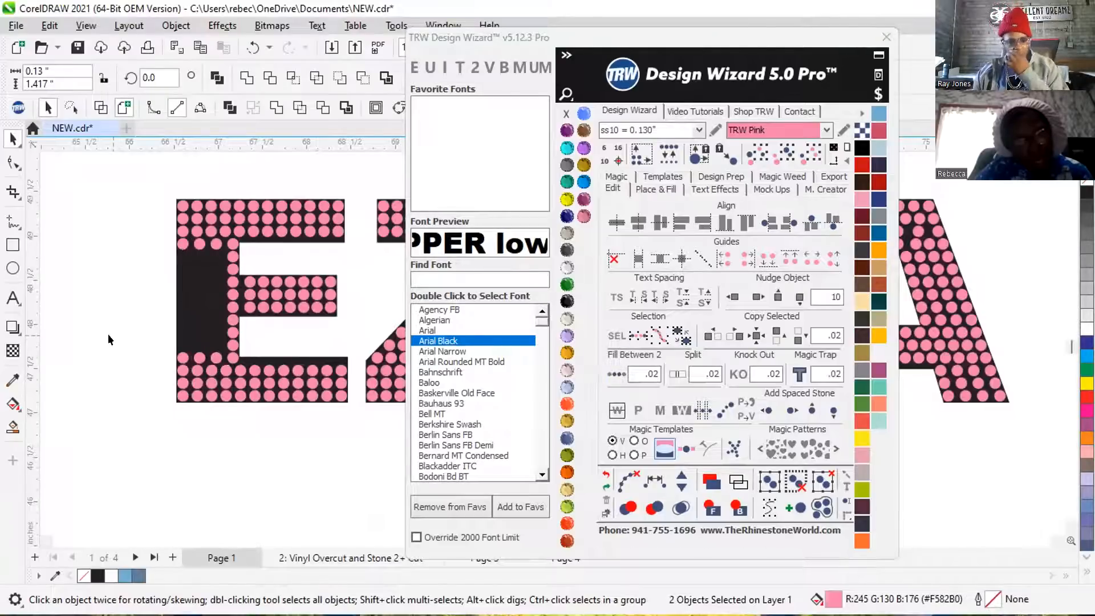
left_click(181, 240)
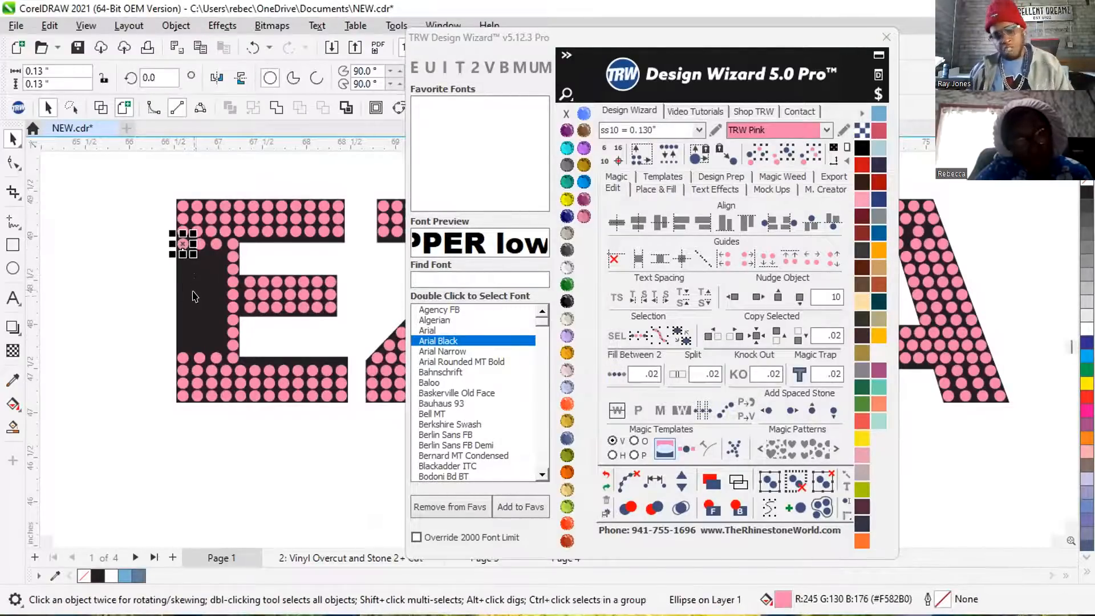
scroll(181, 348, "up", 2)
left_click(176, 368, "shift")
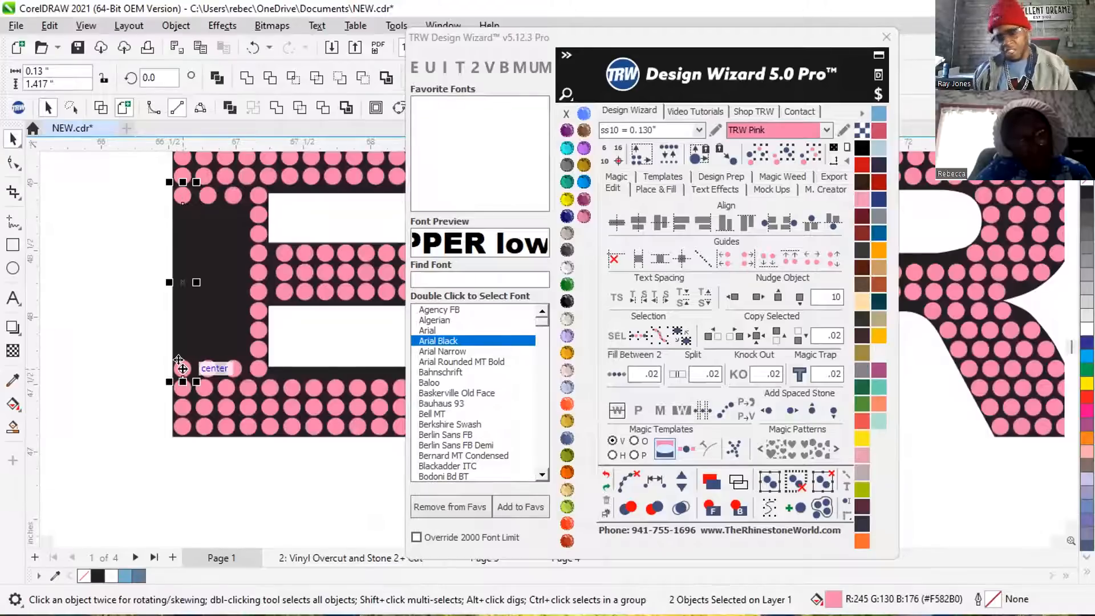
left_click(616, 376)
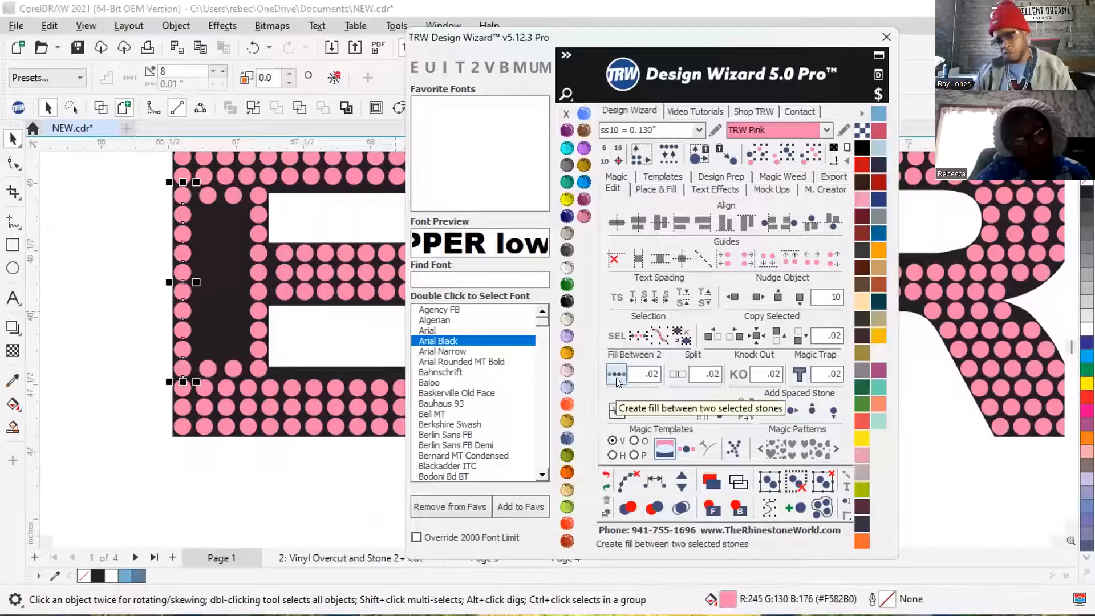
left_click(623, 475)
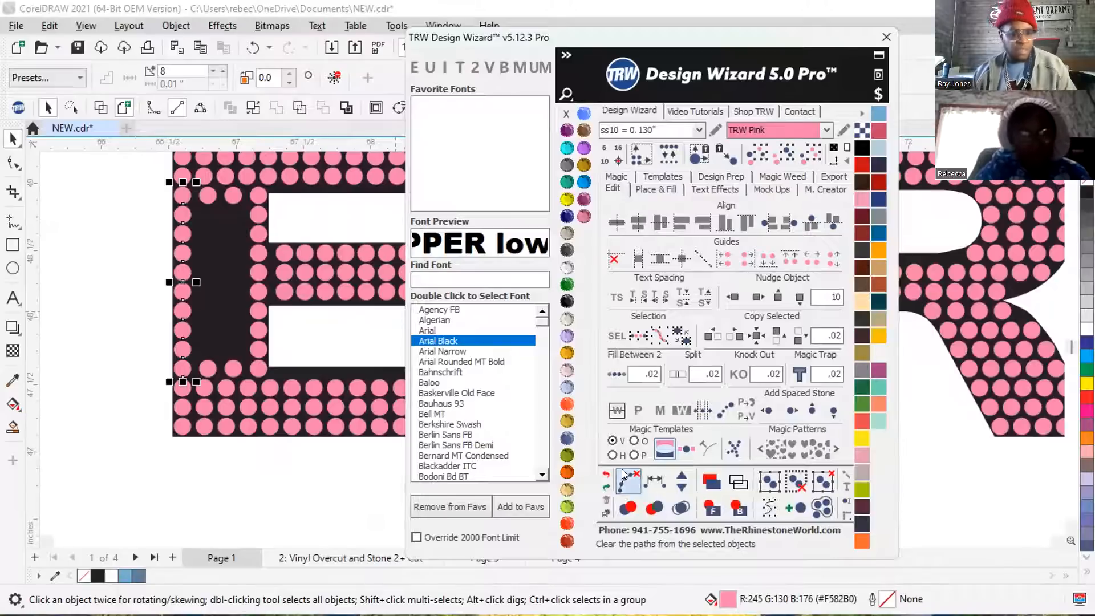
Fill the E stem's second column with stones between its two end stones at .02 spacing and clear the path.
left_click(207, 195)
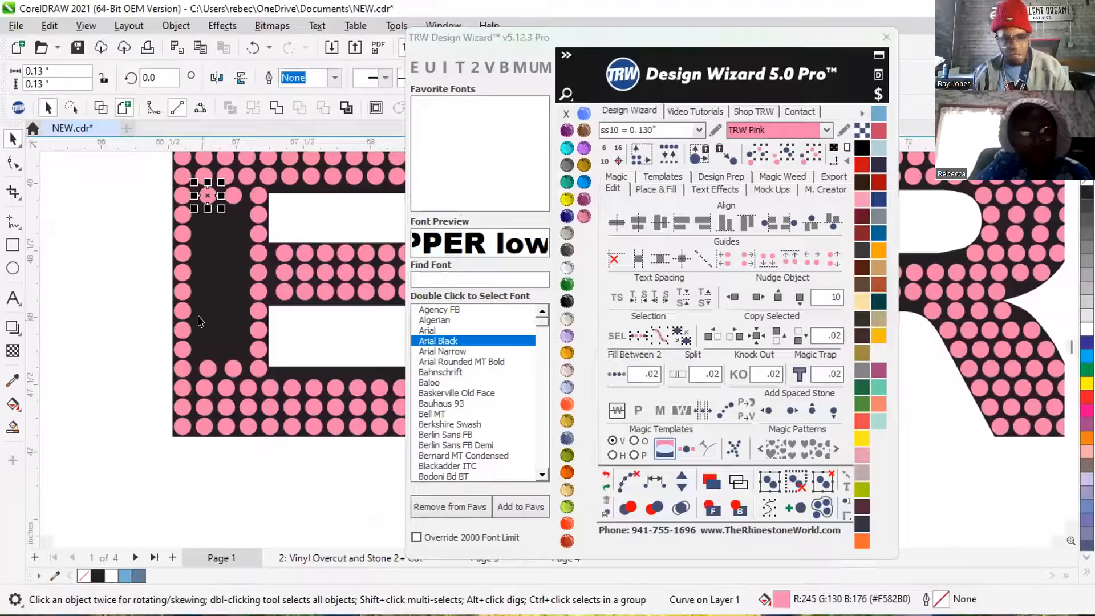
left_click(202, 368, "shift")
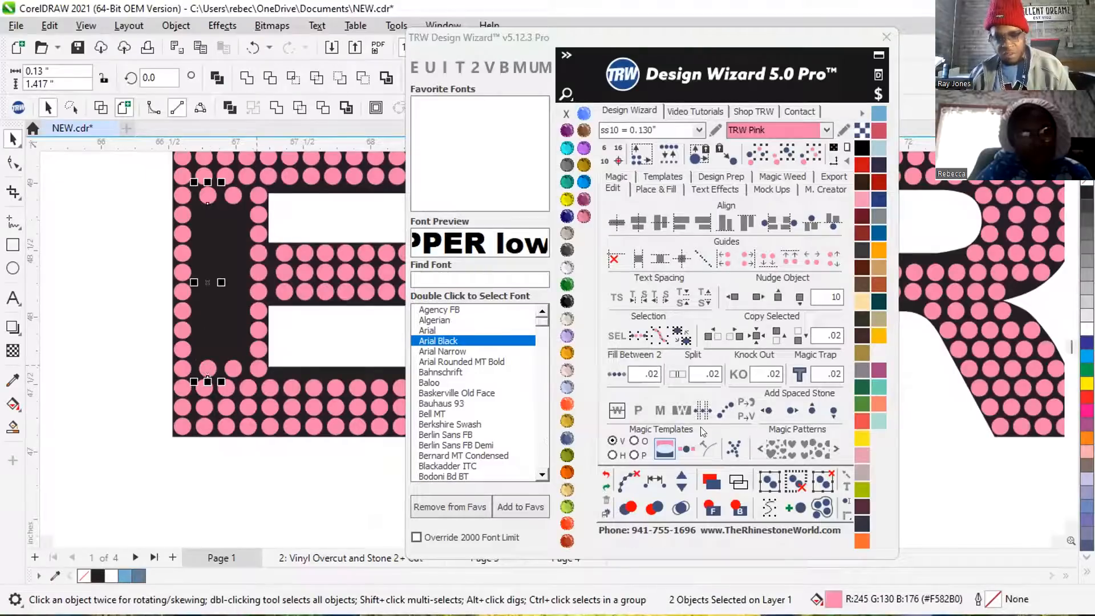
left_click(615, 374)
left_click(620, 479)
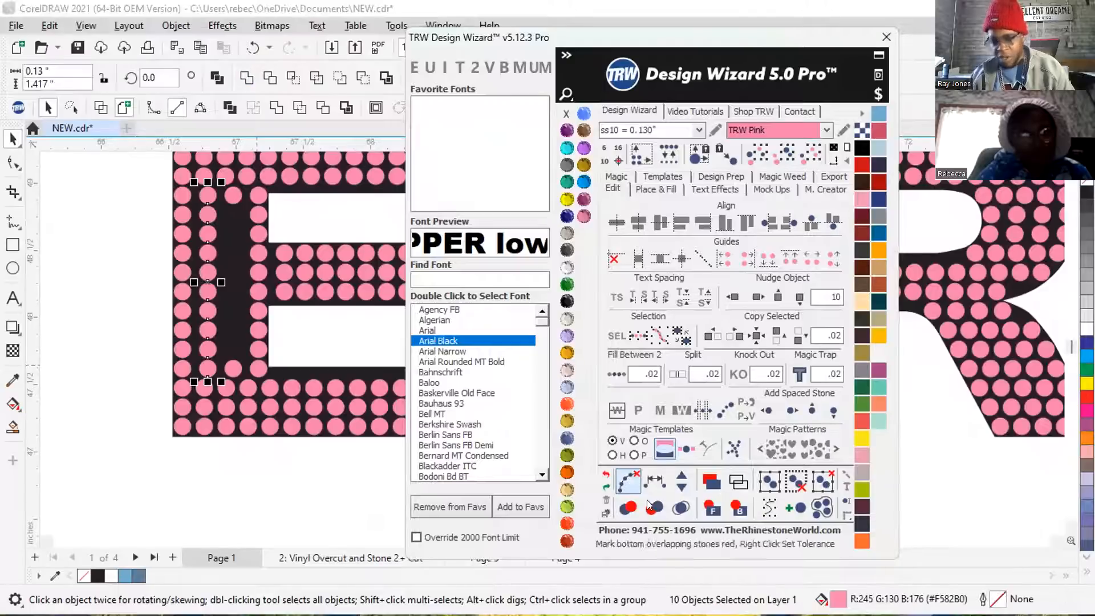
left_click(680, 506)
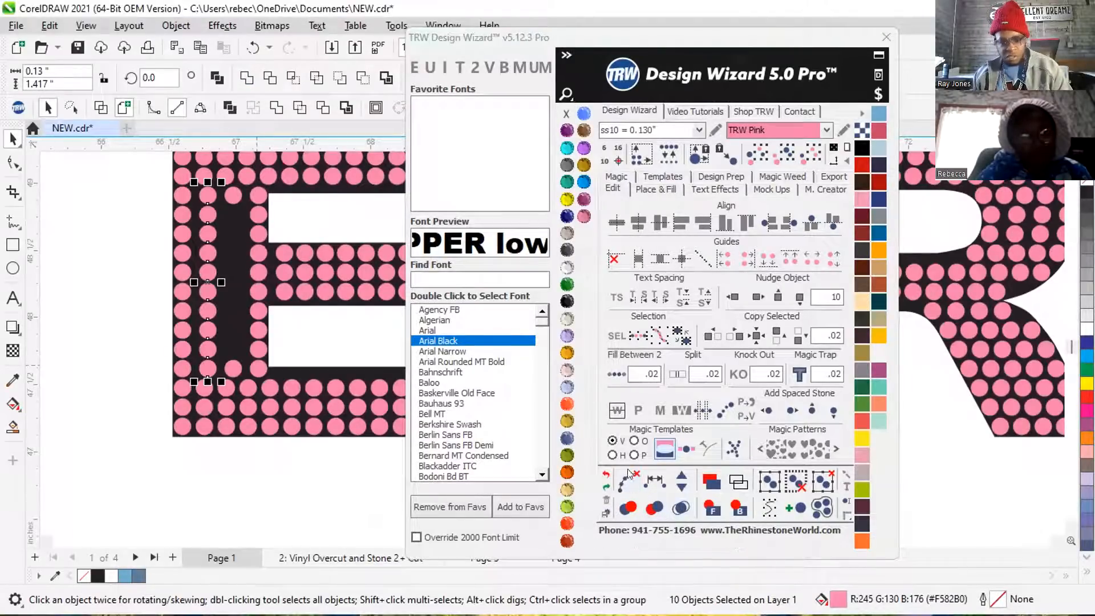
left_click(111, 284)
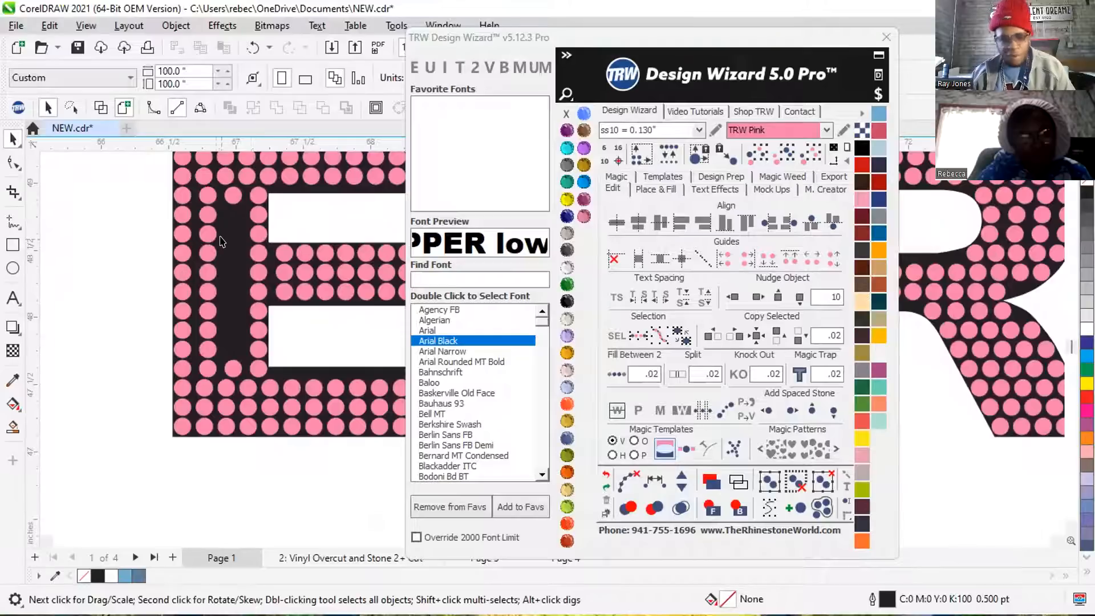
Fill the remaining third column of the E's stem between its end stones at .02 spacing and clear the path.
left_click(230, 190)
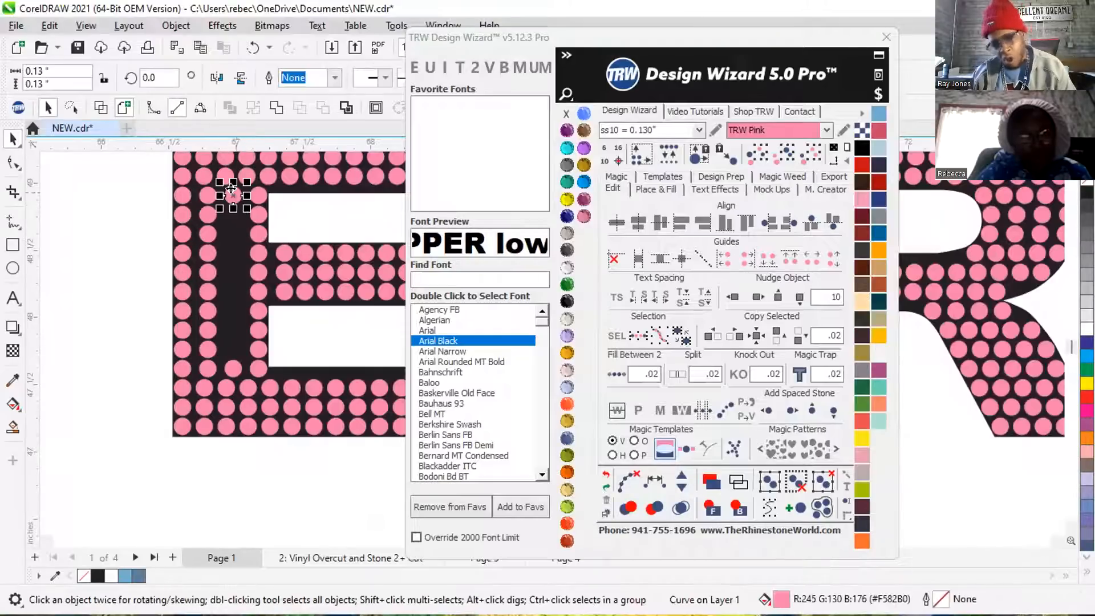
left_click_drag(231, 190, 230, 367)
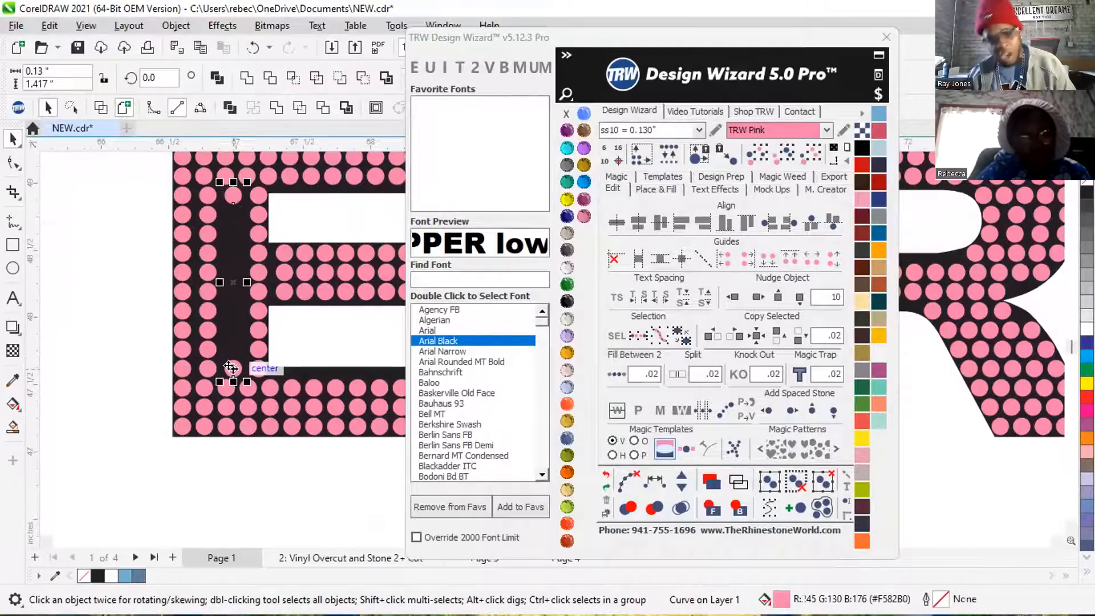
left_click(609, 368)
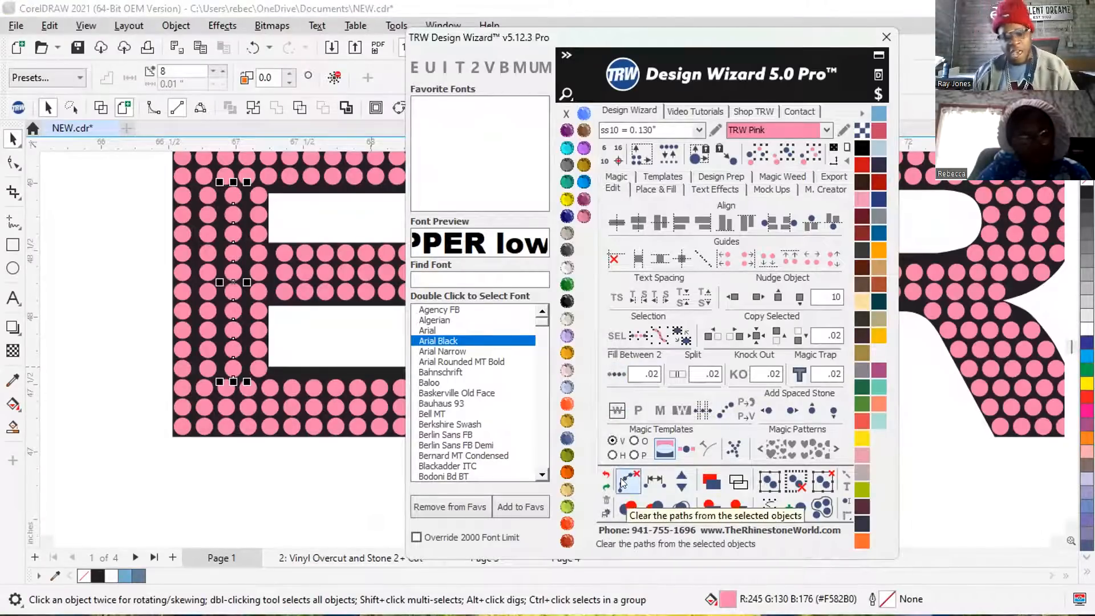
left_click(621, 478)
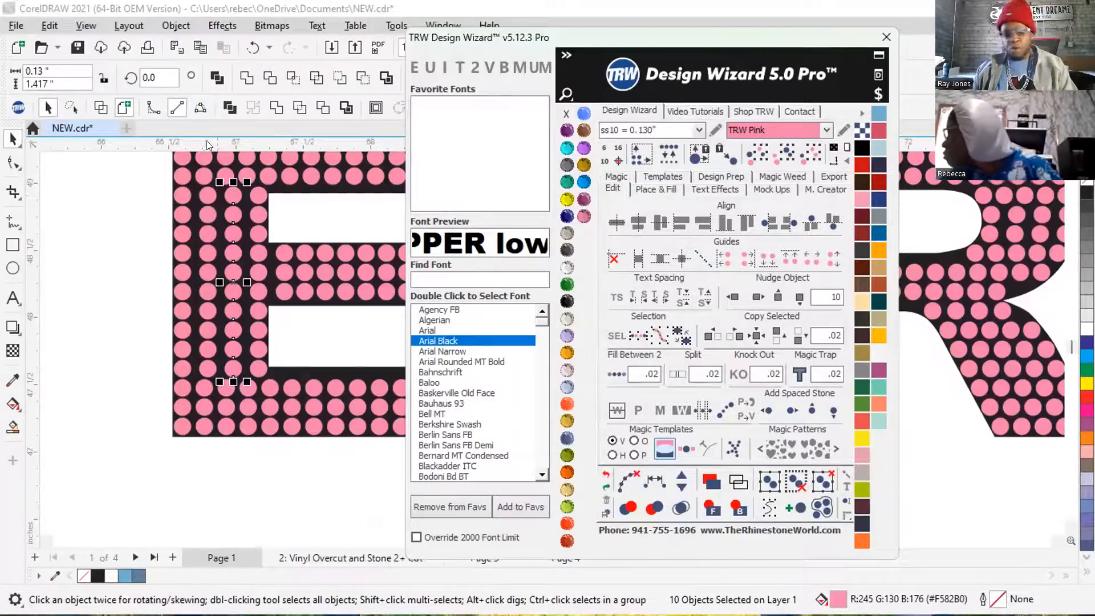
left_click(131, 272)
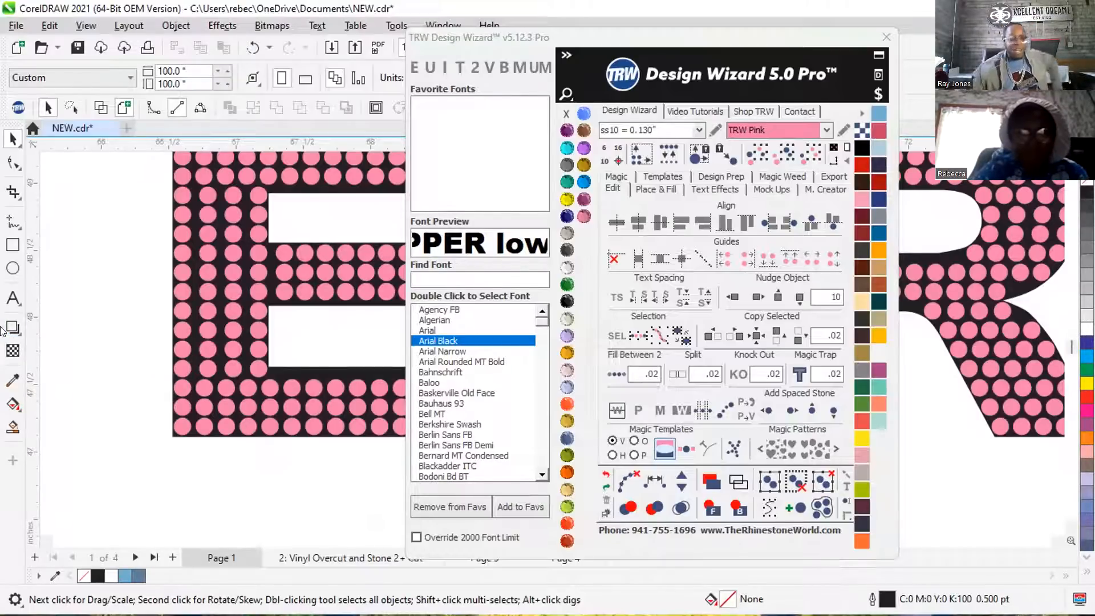
Delete the stones between the end stones in the two outermost columns of the E's stem.
scroll(223, 217, "down", 2)
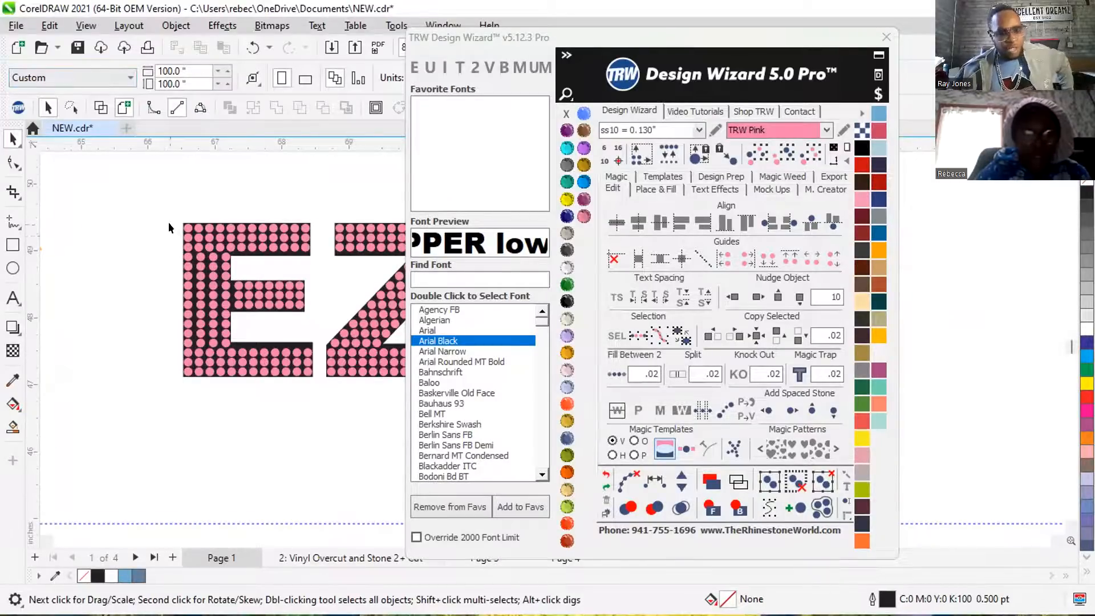
scroll(170, 226, "down", 3)
scroll(181, 229, "up", 2)
scroll(183, 230, "up", 2)
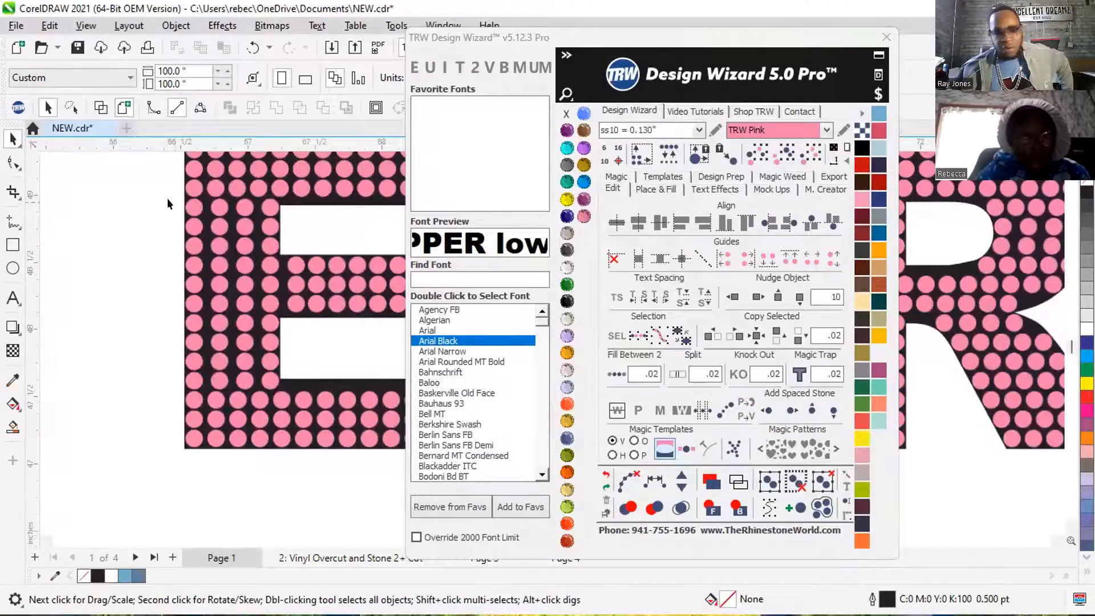
left_click_drag(171, 209, 230, 372)
key("Delete")
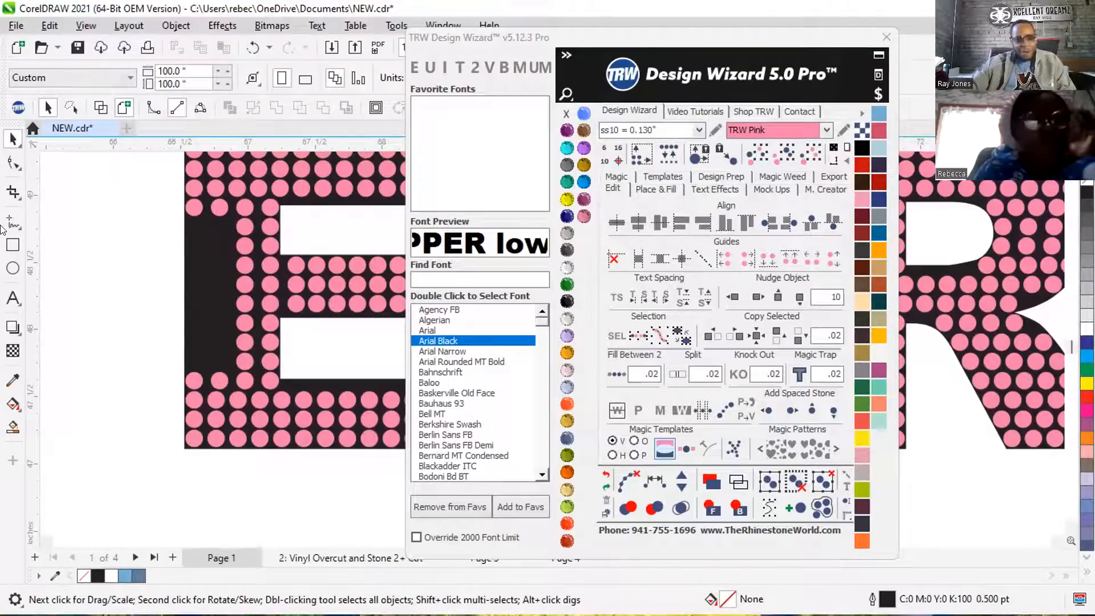
left_click(219, 207)
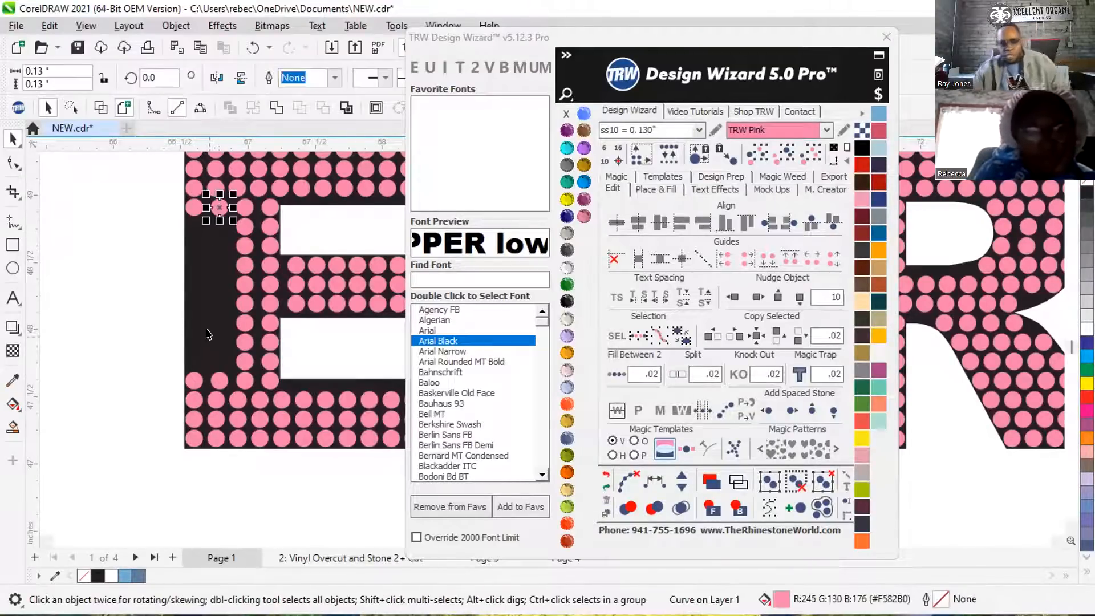
left_click(219, 377, "shift")
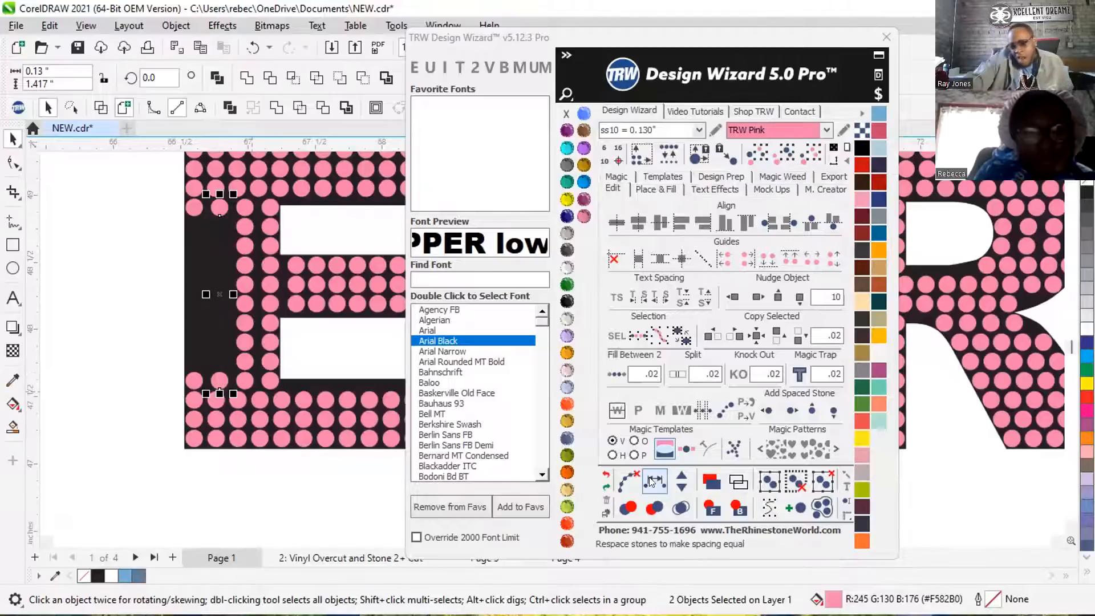
left_click(69, 269)
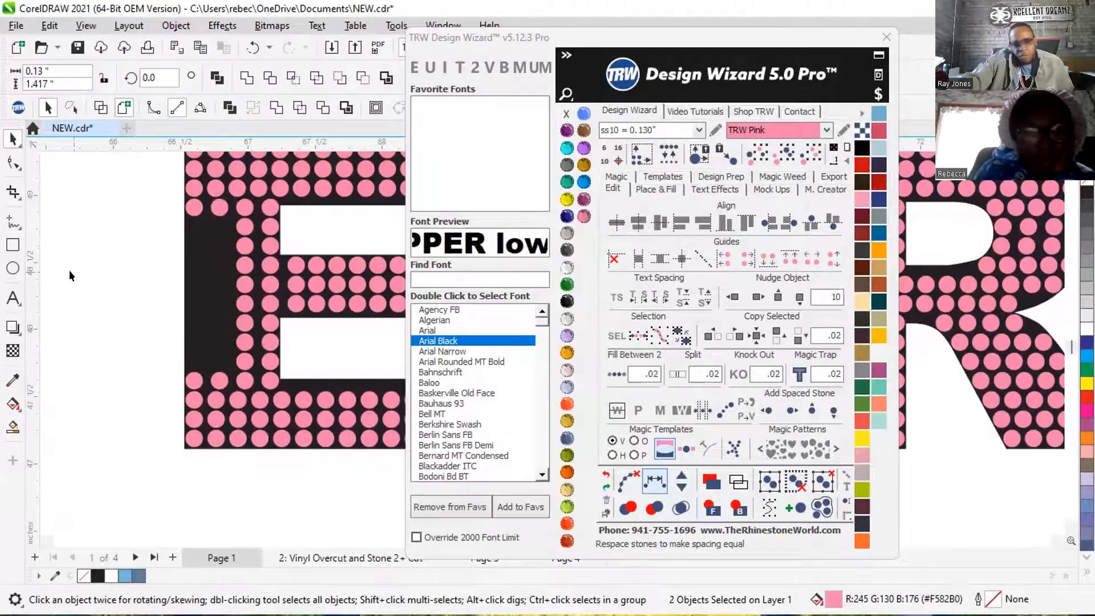
Recolor the black letter shapes behind the stones to Black Diamond.
left_click(197, 236)
left_click(566, 165)
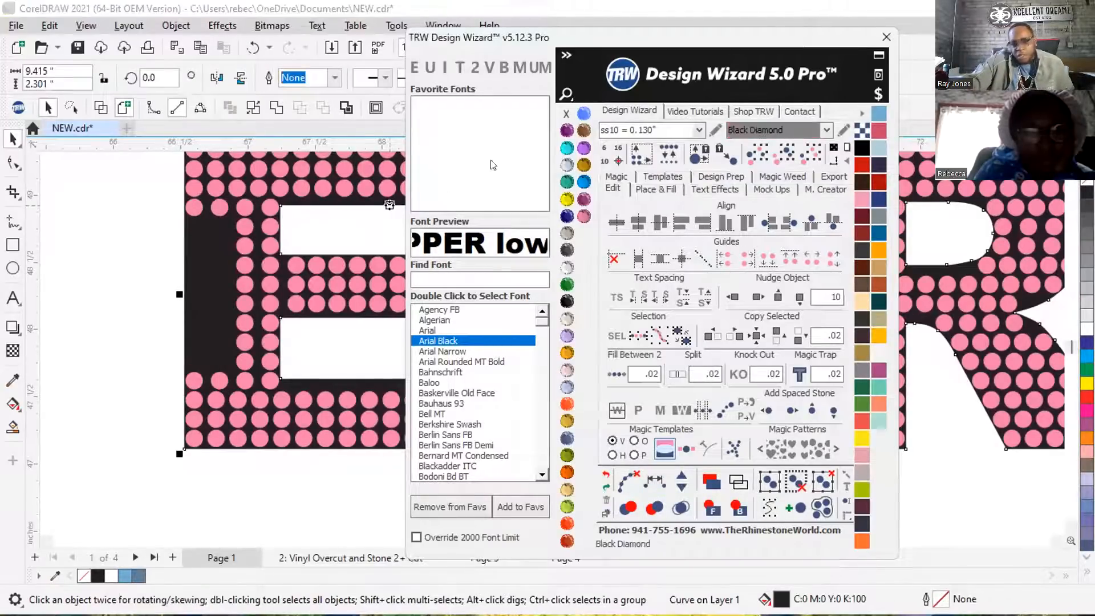
Create a fill path between the two end stones of the E stem's second column and add eight stones along it.
left_click(219, 206)
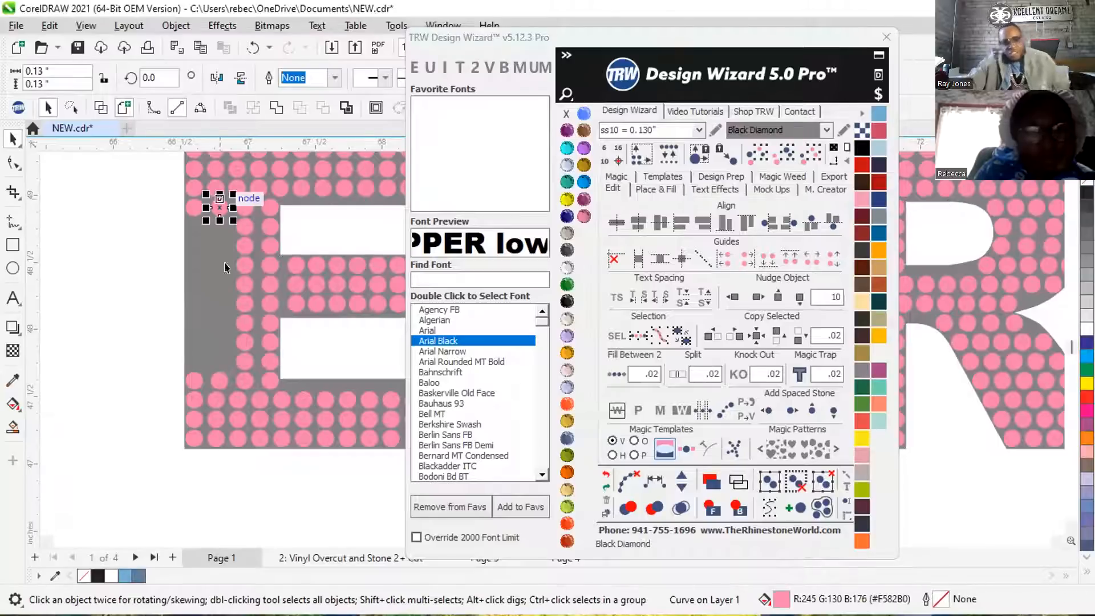
left_click(220, 375, "shift")
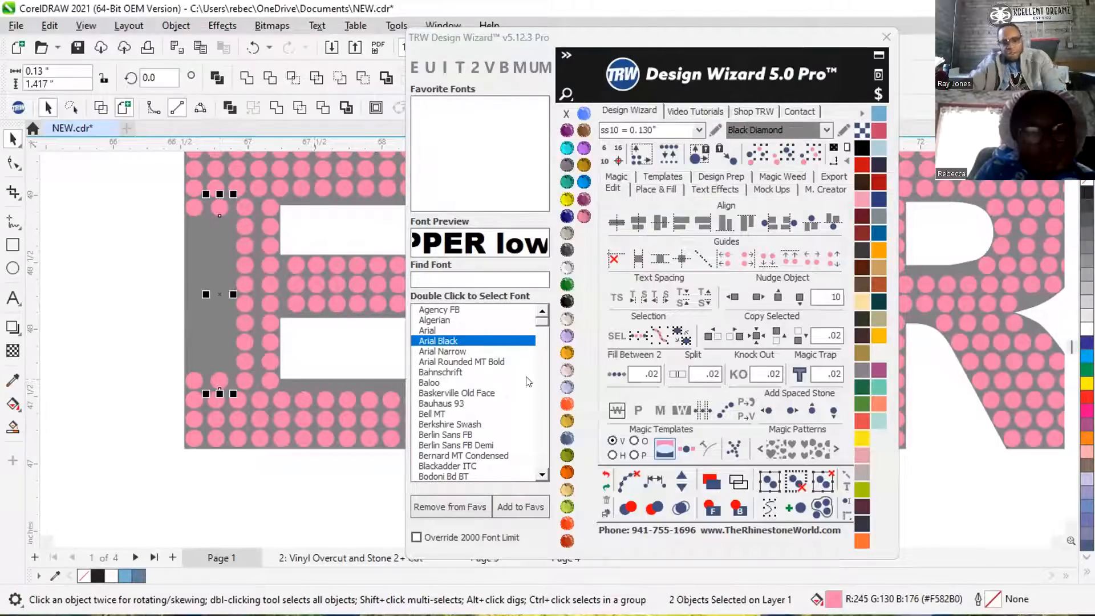
left_click(653, 480)
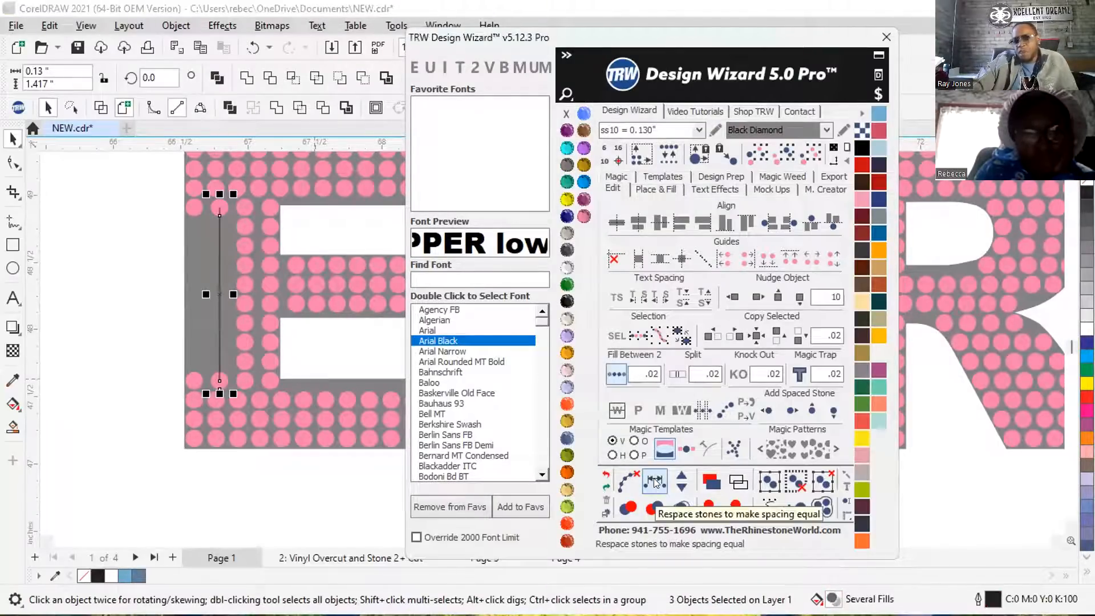
left_click(681, 479)
left_click(681, 479)
left_click(680, 478)
left_click(680, 478)
left_click(676, 476)
left_click(675, 475)
left_click(676, 476)
left_click(676, 476)
left_click(675, 476)
left_click(681, 484)
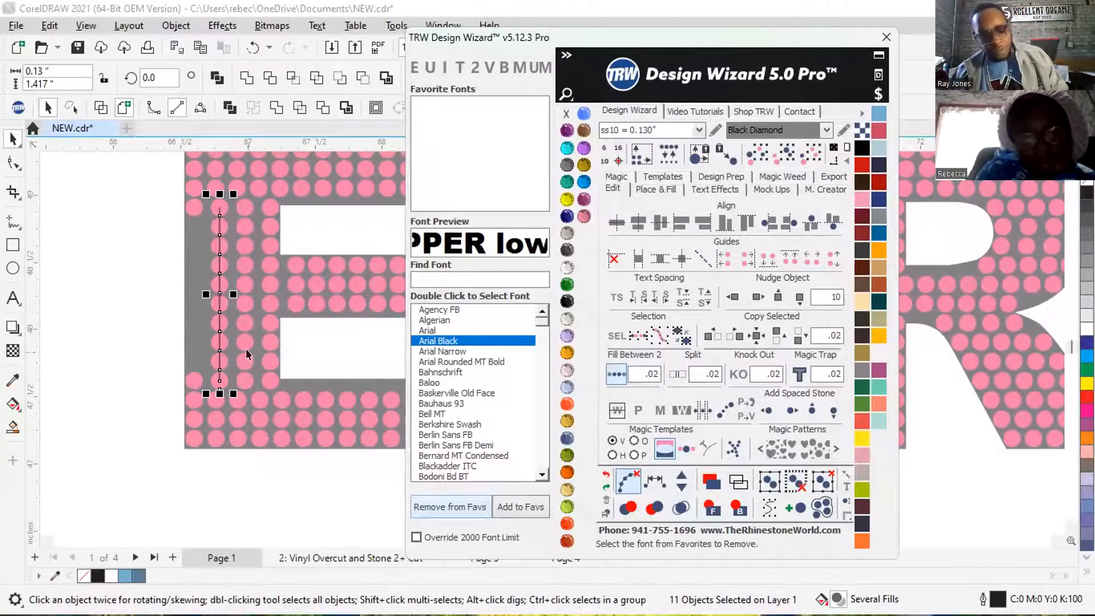
Clear the fill path from the second stone column, and undo the clearing.
left_click(622, 477)
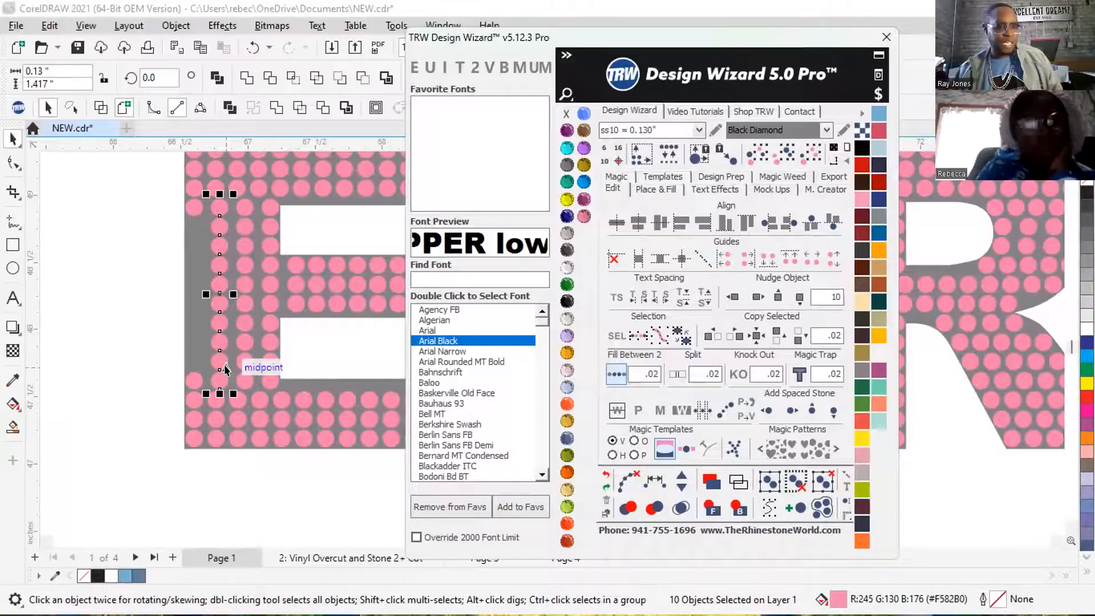
left_click(606, 472)
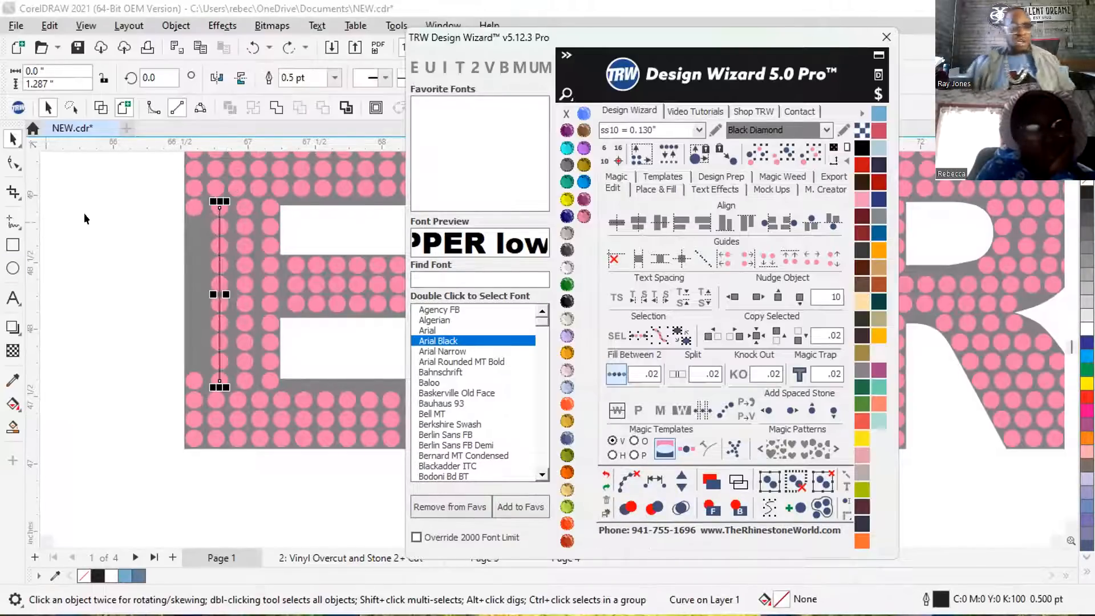
Delete the leftover fill path line running through the second stone column of the E's stem.
left_click(124, 194)
scroll(211, 197, "up", 5)
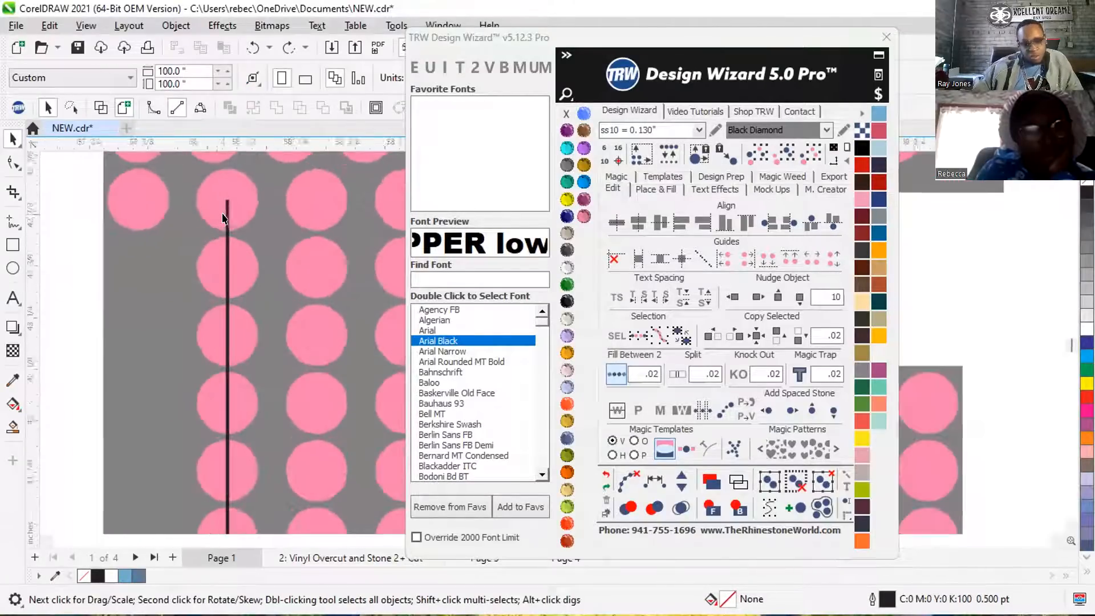
left_click(233, 254)
scroll(233, 268, "down", 3)
key("Delete")
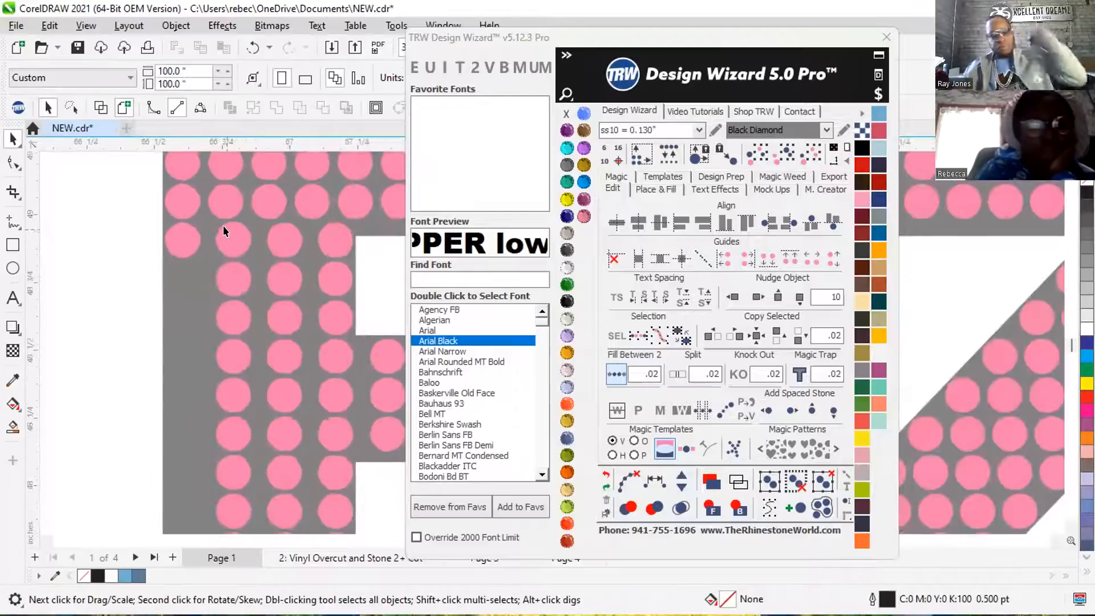
Fill the gap between the two end stones of the E stem's outermost column with Fill Between 2 at 0.02 spacing.
scroll(224, 228, "down", 4)
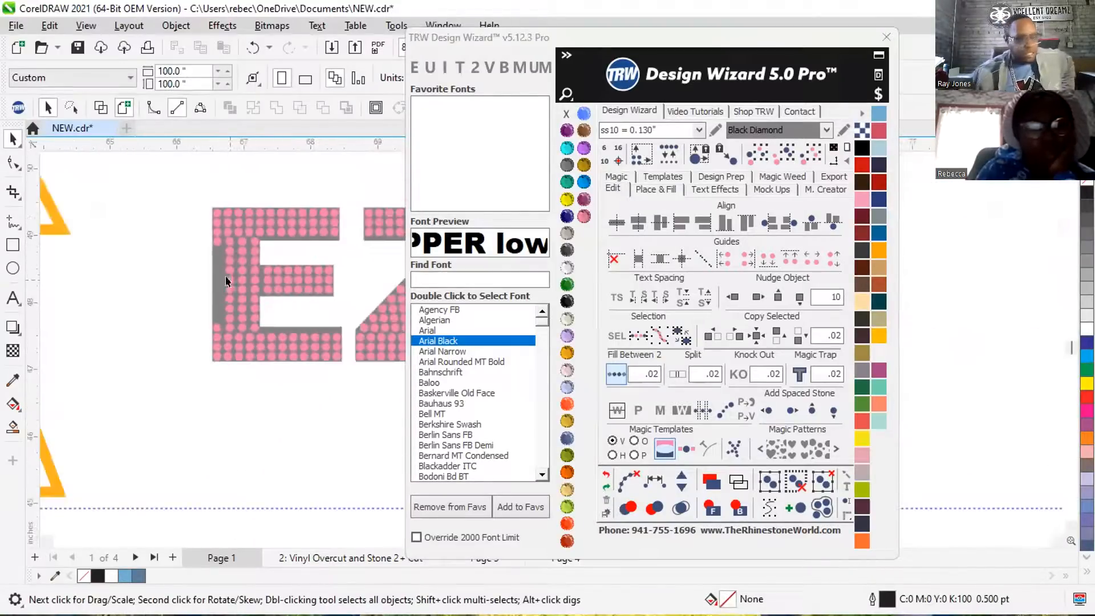
scroll(224, 276, "up", 1)
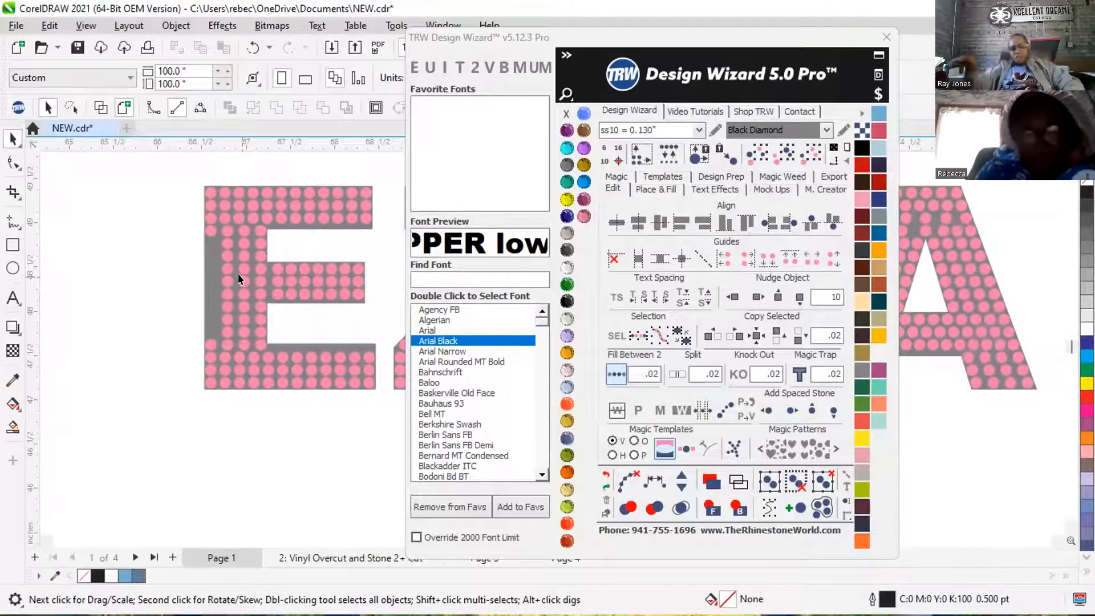
left_click(210, 230)
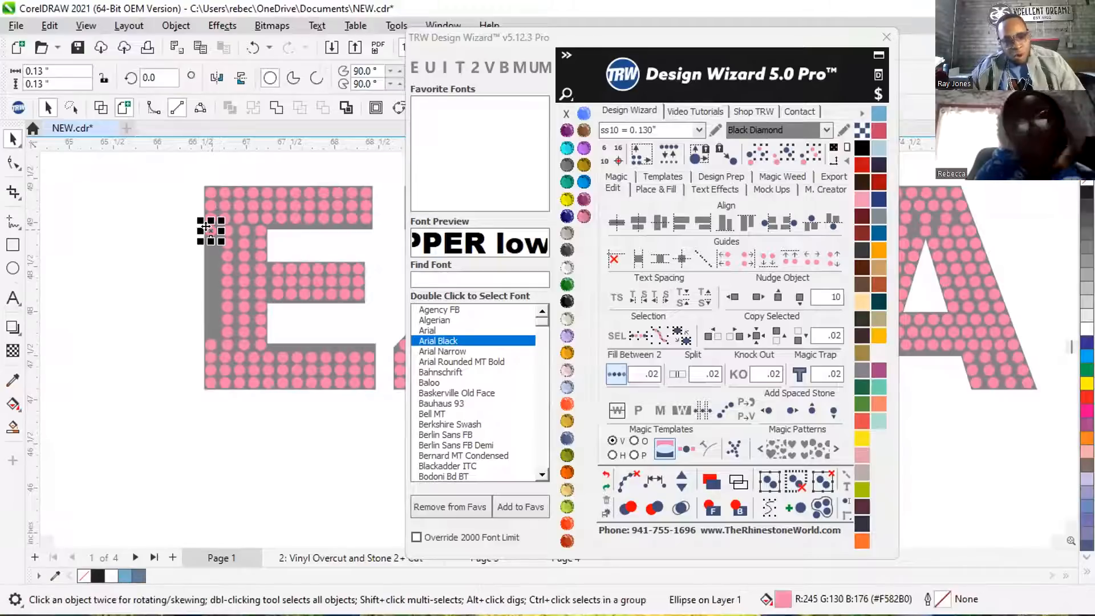
left_click(204, 345, "shift")
left_click(610, 367)
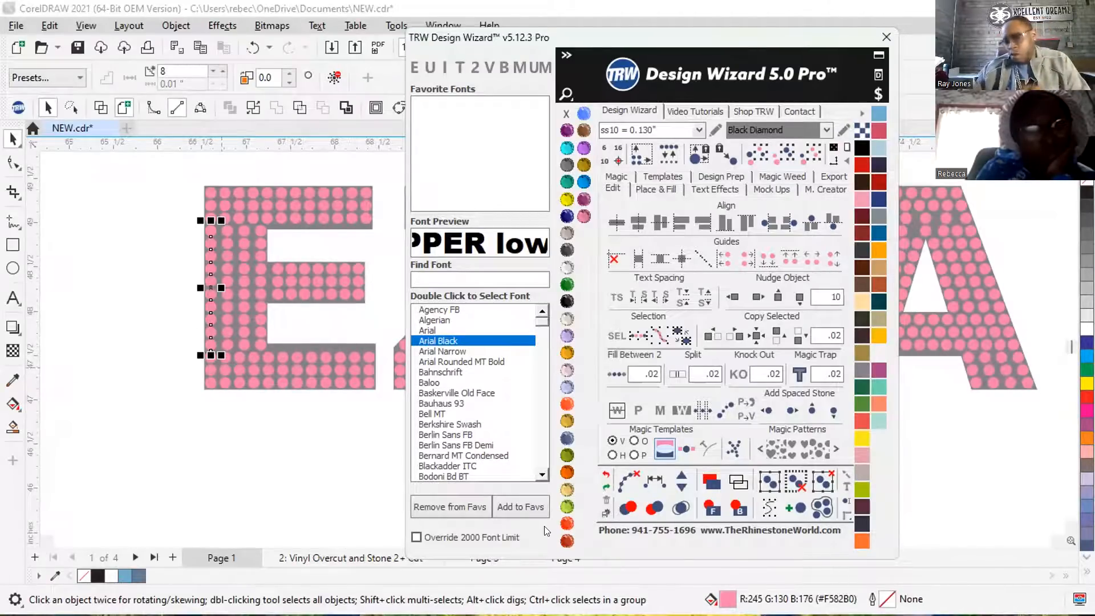
Move the filled outermost column beside the E, inspect it in wireframe view, undo the move, and return to the filled view.
left_click(122, 274)
left_click_drag(209, 274, 145, 280)
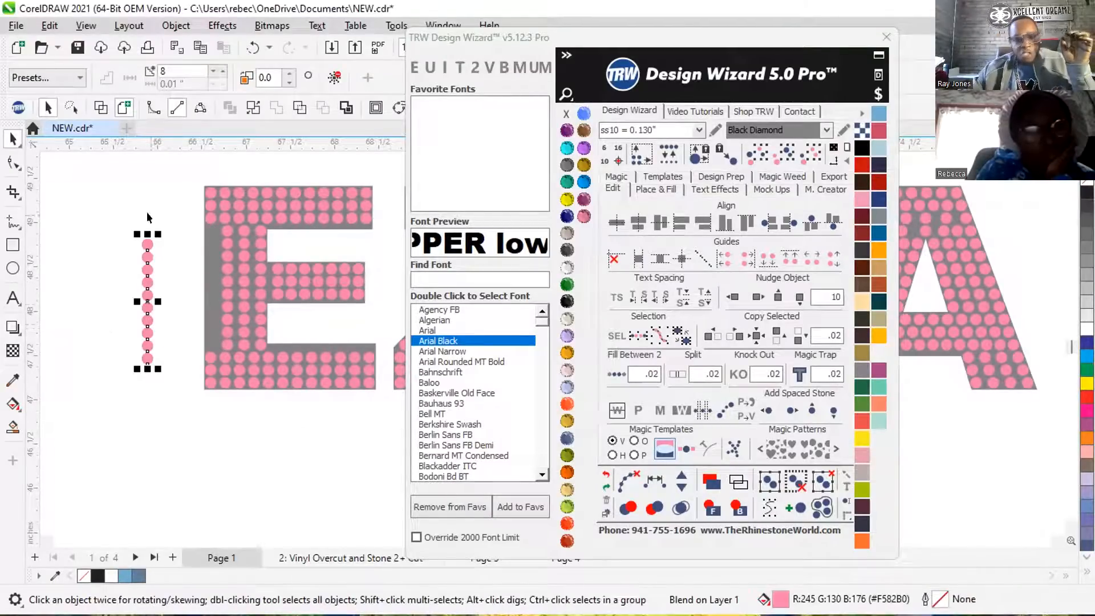
scroll(118, 269, "up", 3)
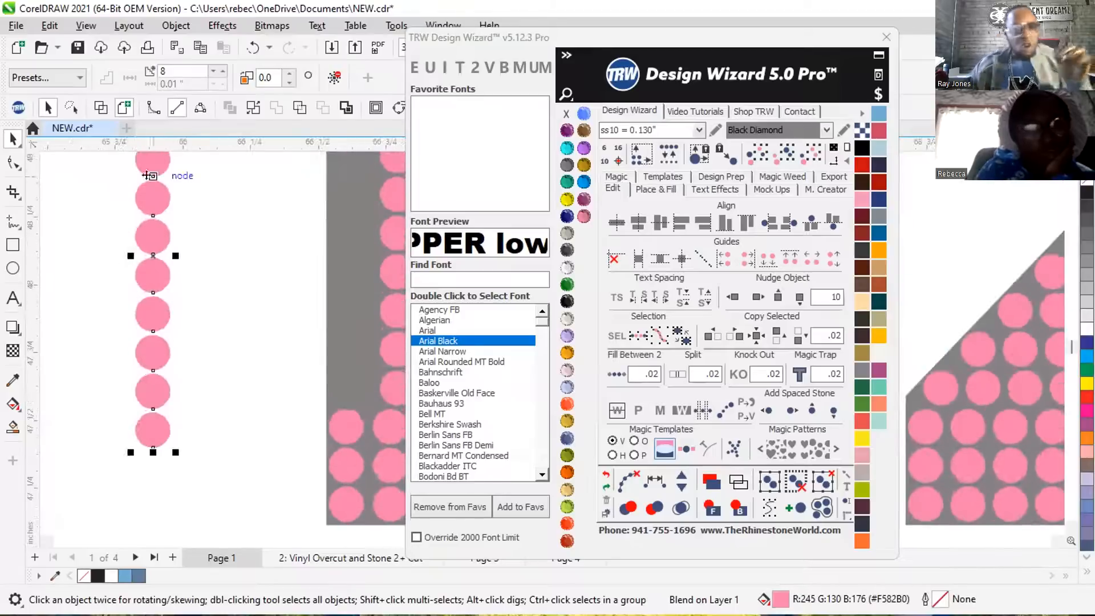
key("shift+F9")
scroll(157, 273, "down", 2)
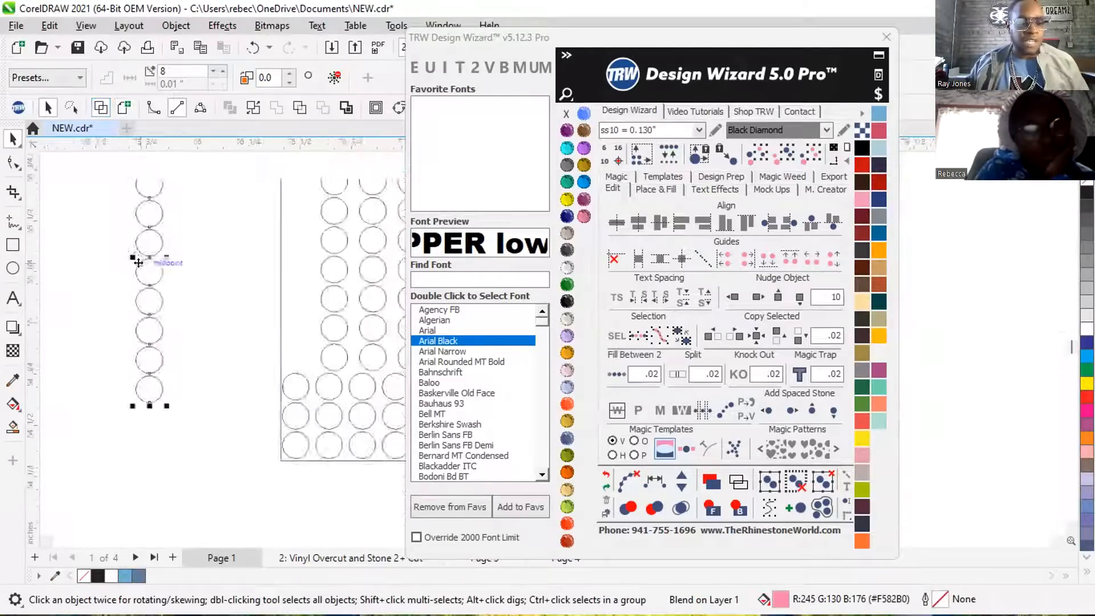
scroll(154, 281, "down", 1)
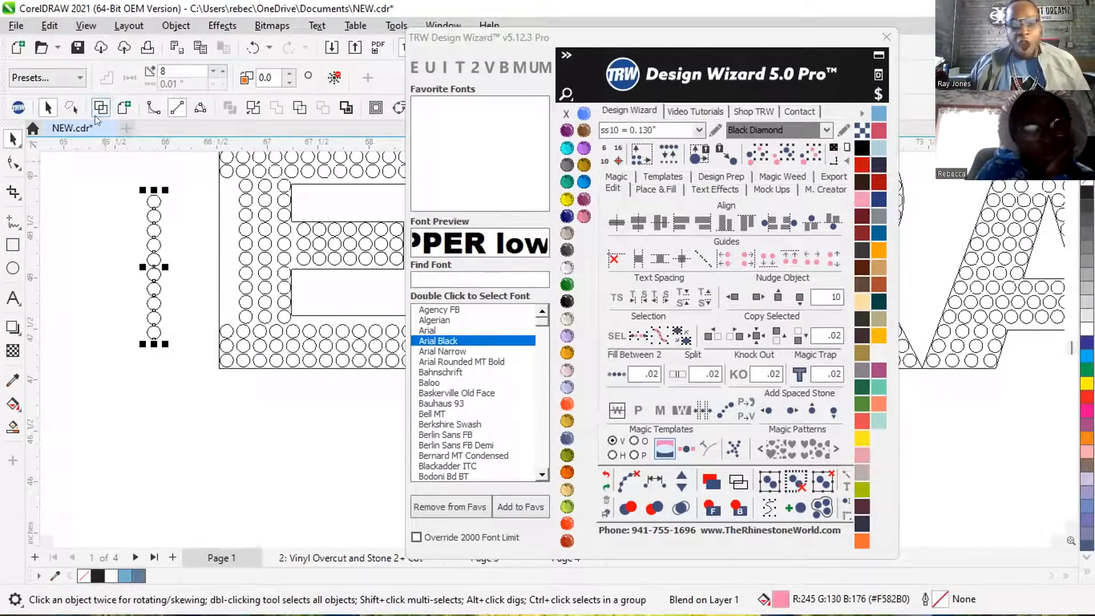
left_click(606, 474)
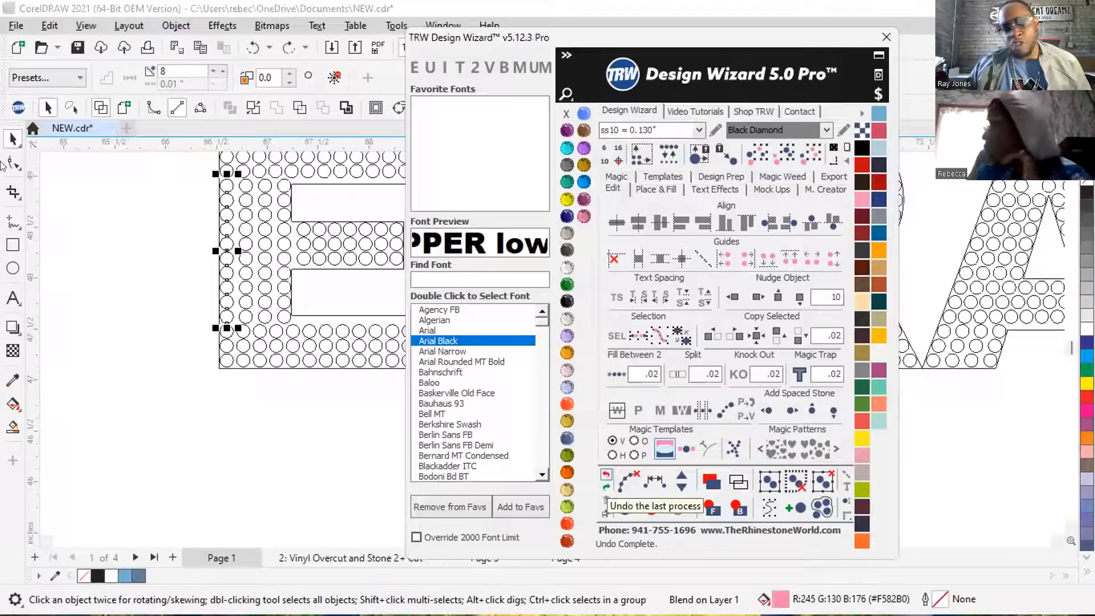
key("shift+F9")
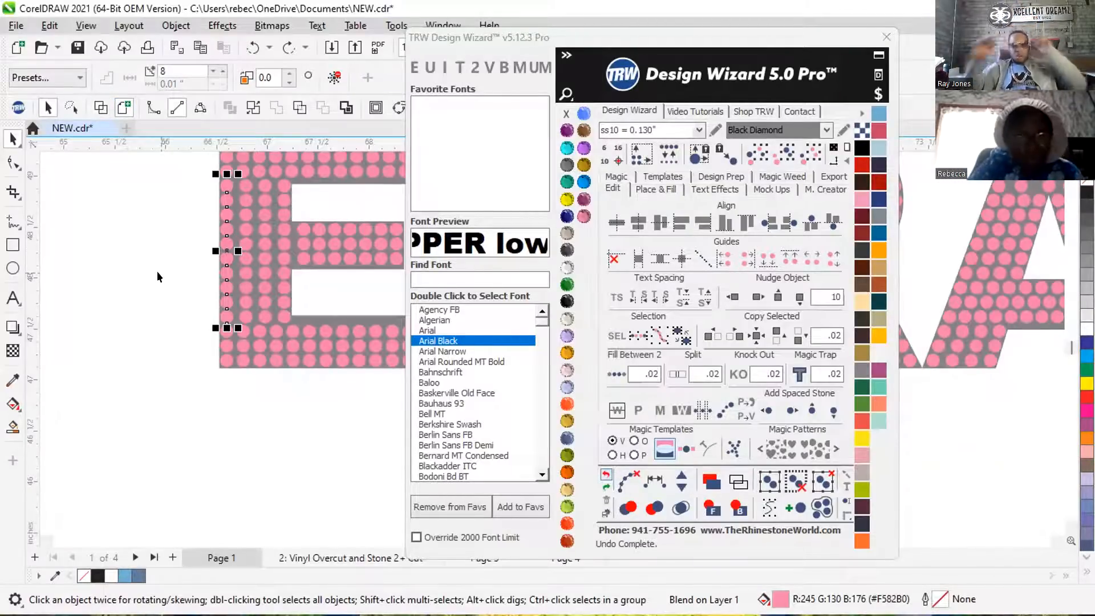
Clear the path from the filled outermost column and pull one of its middle stones out beside the E.
left_click(94, 247)
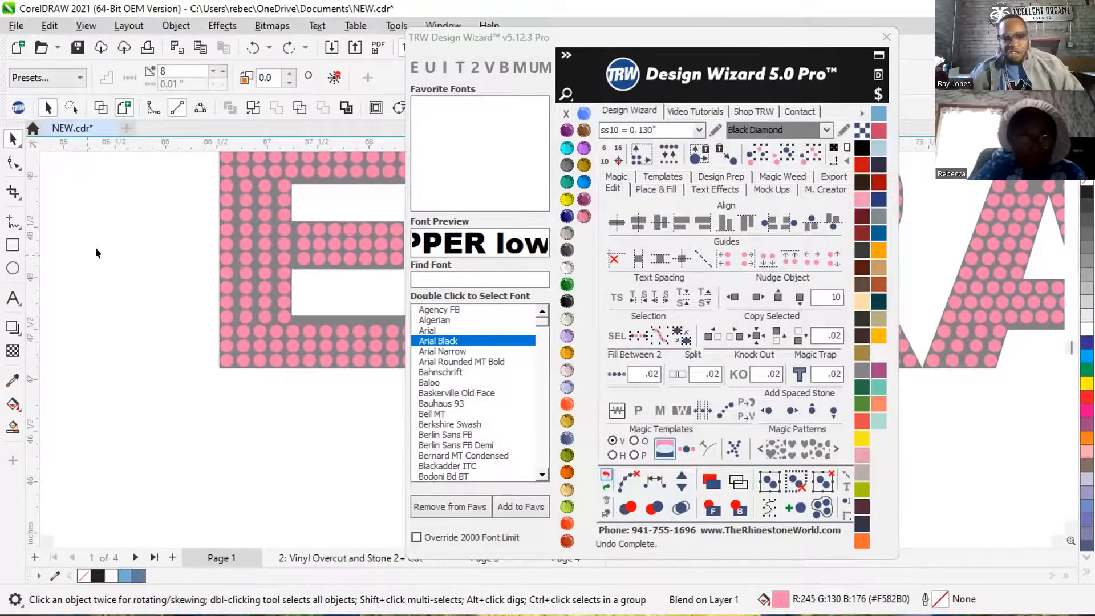
left_click(221, 237)
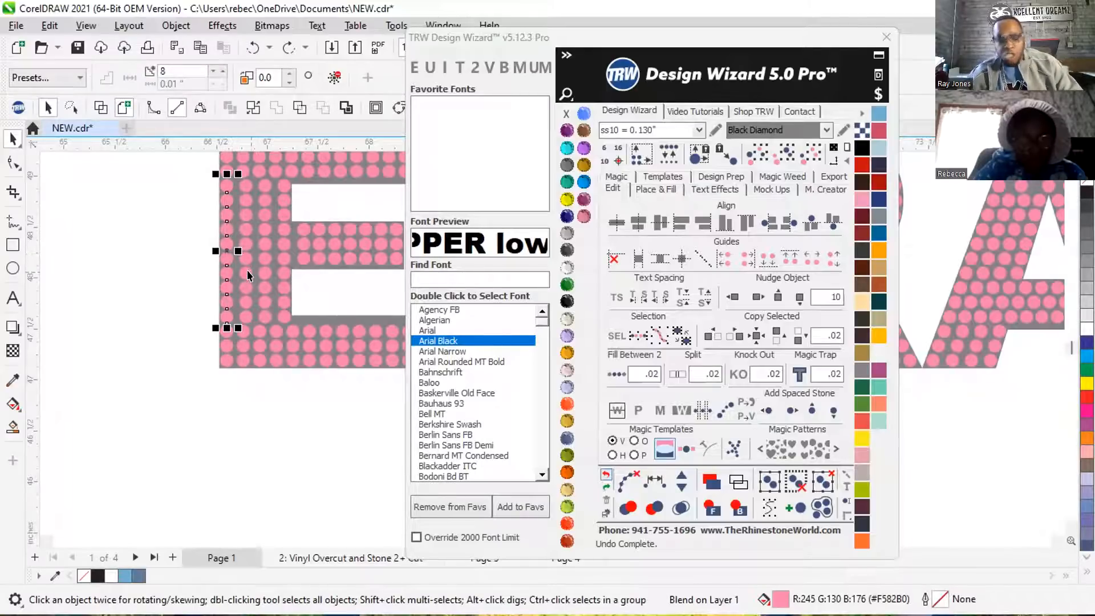
left_click(630, 473)
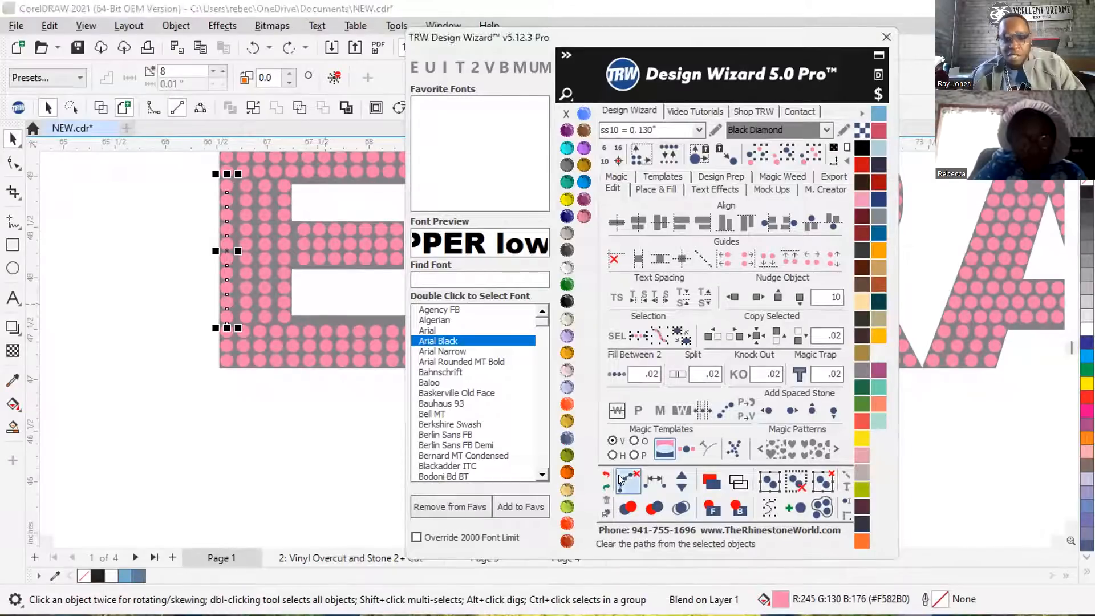
left_click(135, 254)
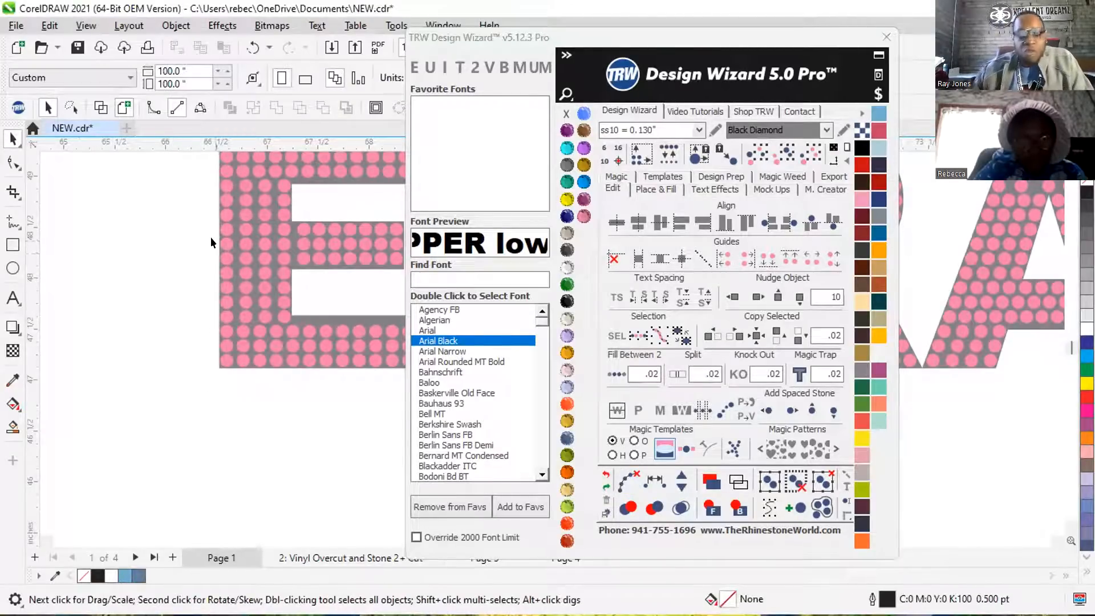
left_click(137, 251)
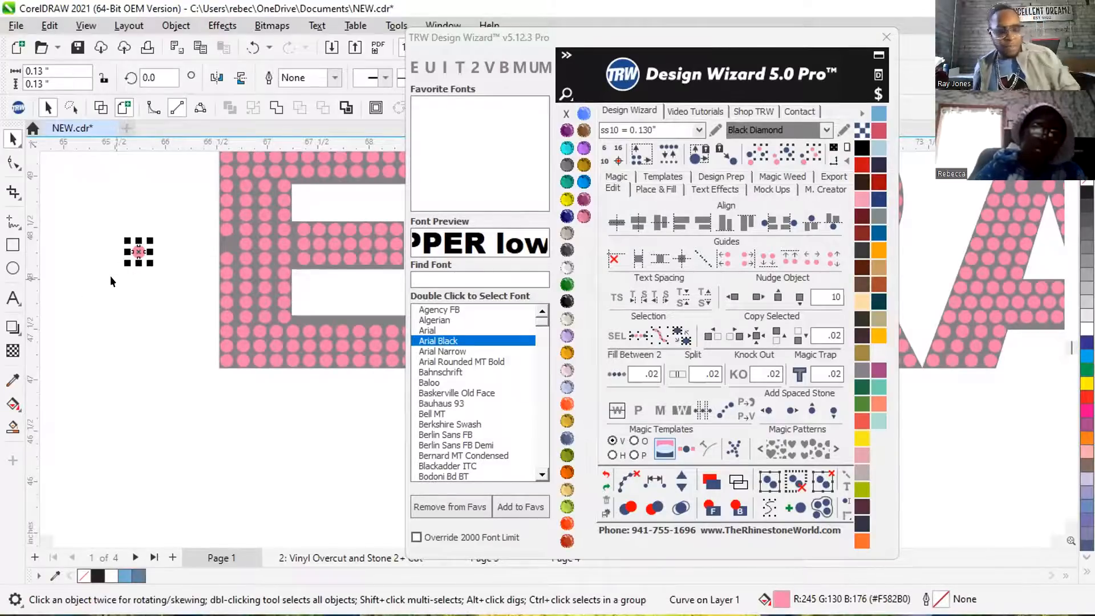
Undo the column edits back to the empty gaps between the end stones in the E stem's two outermost columns.
key("ctrl+z")
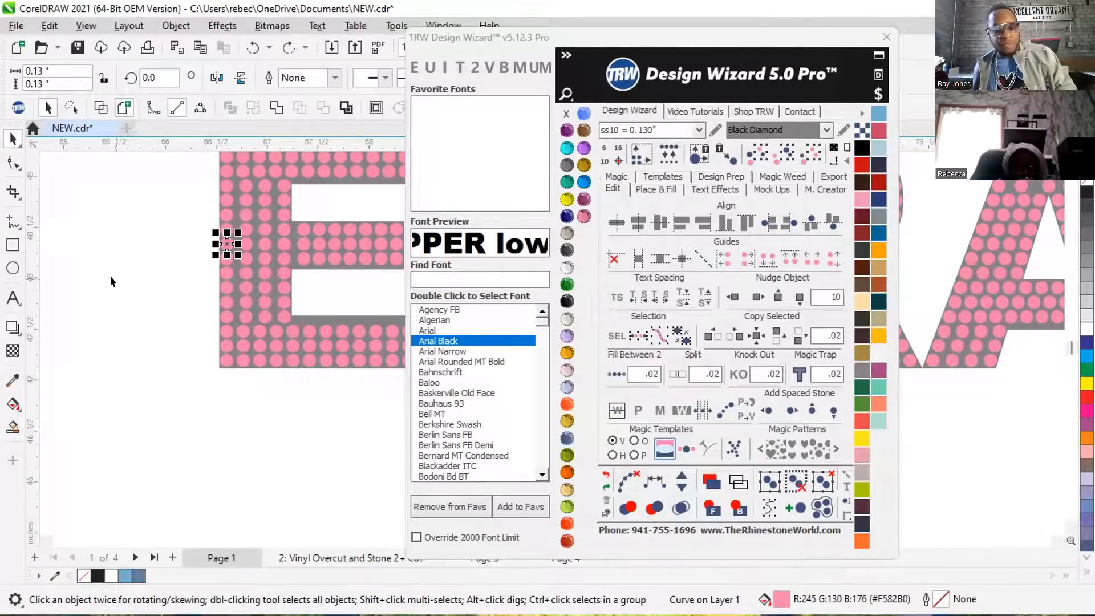
key("ctrl+z")
key("ctrl+z")
key("ctrl+z")
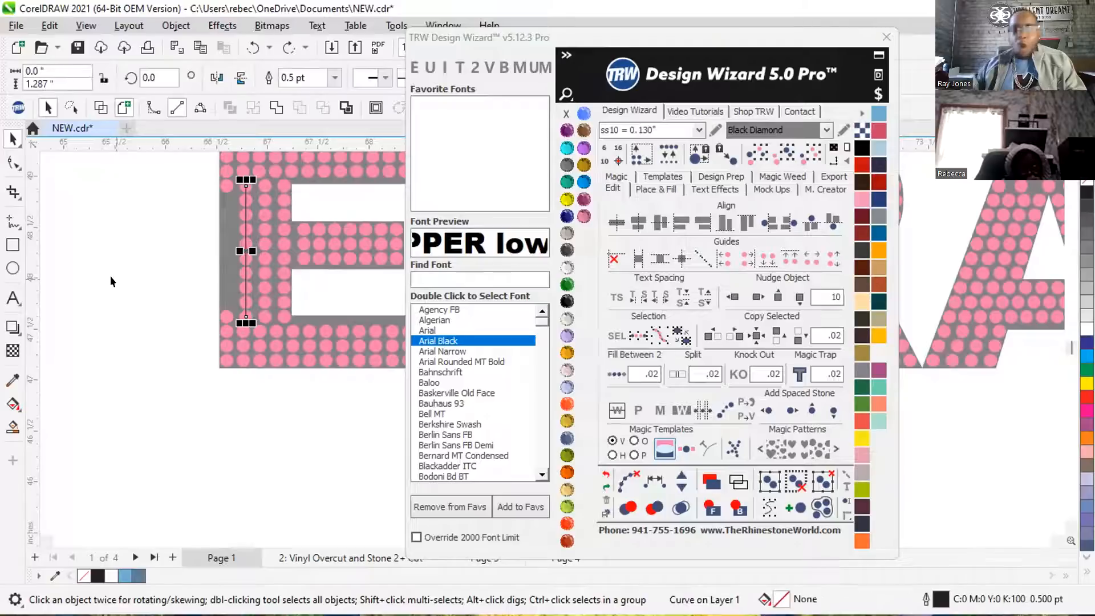
key("ctrl+z")
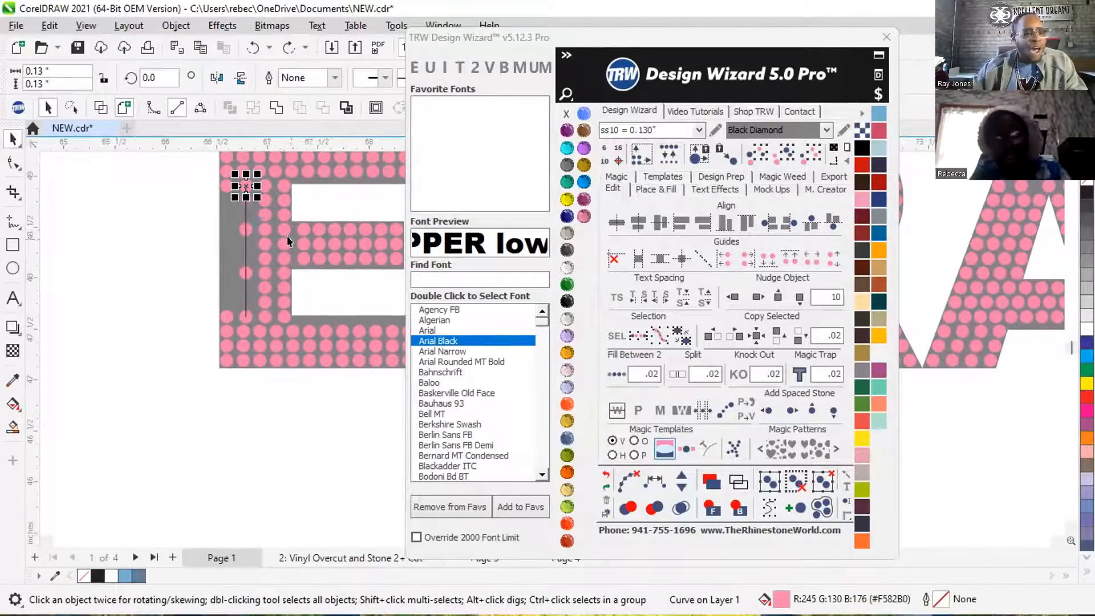
key("ctrl+z")
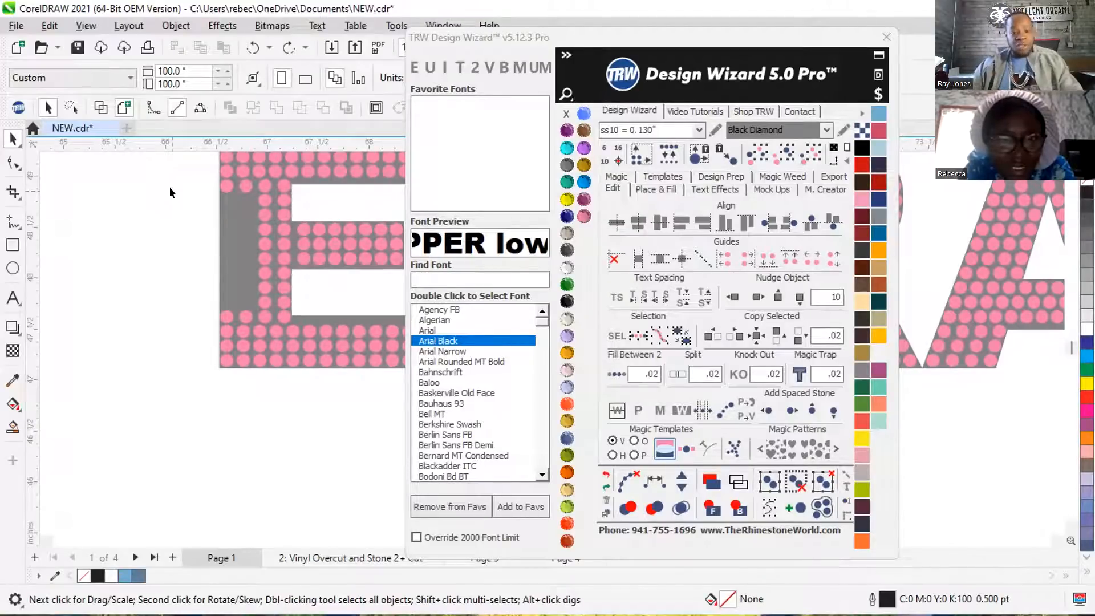
Use Respace on the two end stones of the E stem's second column to create a path, and add four stones along it.
scroll(251, 228, "up", 2)
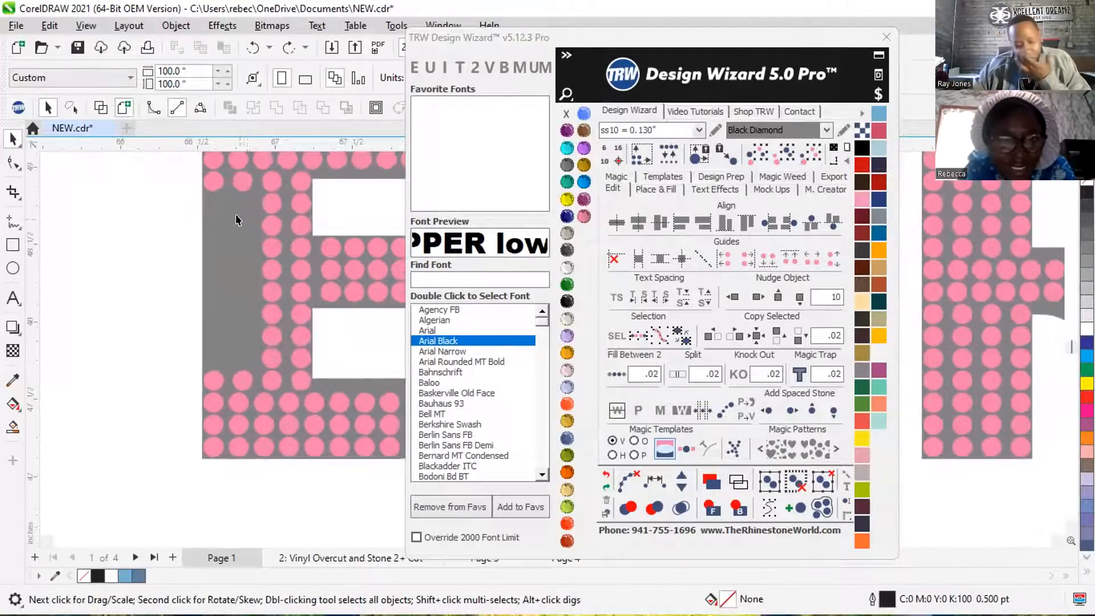
left_click(235, 175)
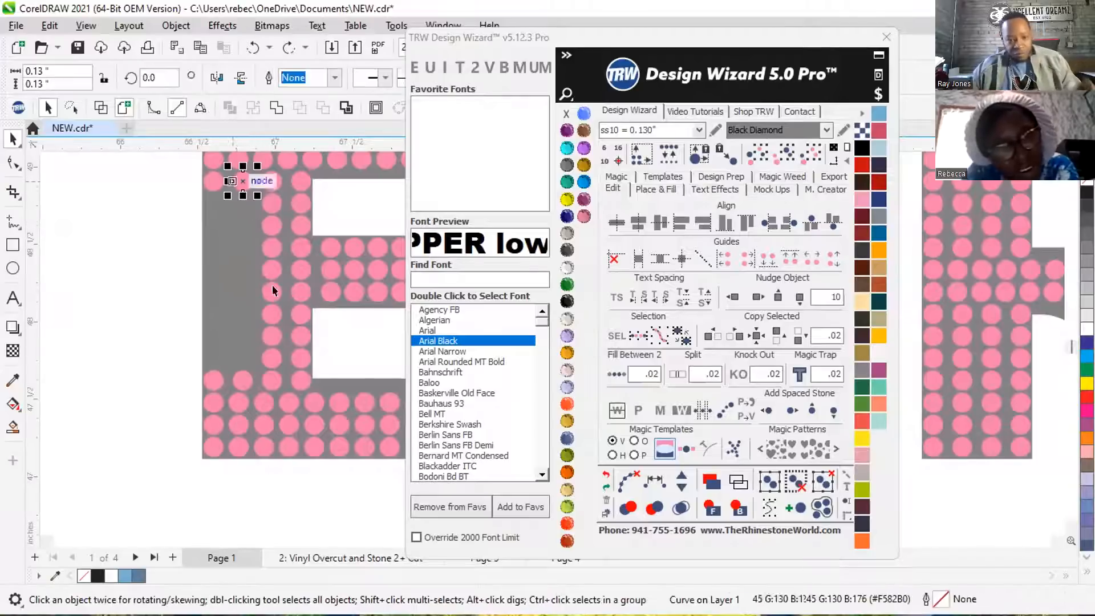
left_click(237, 381, "shift")
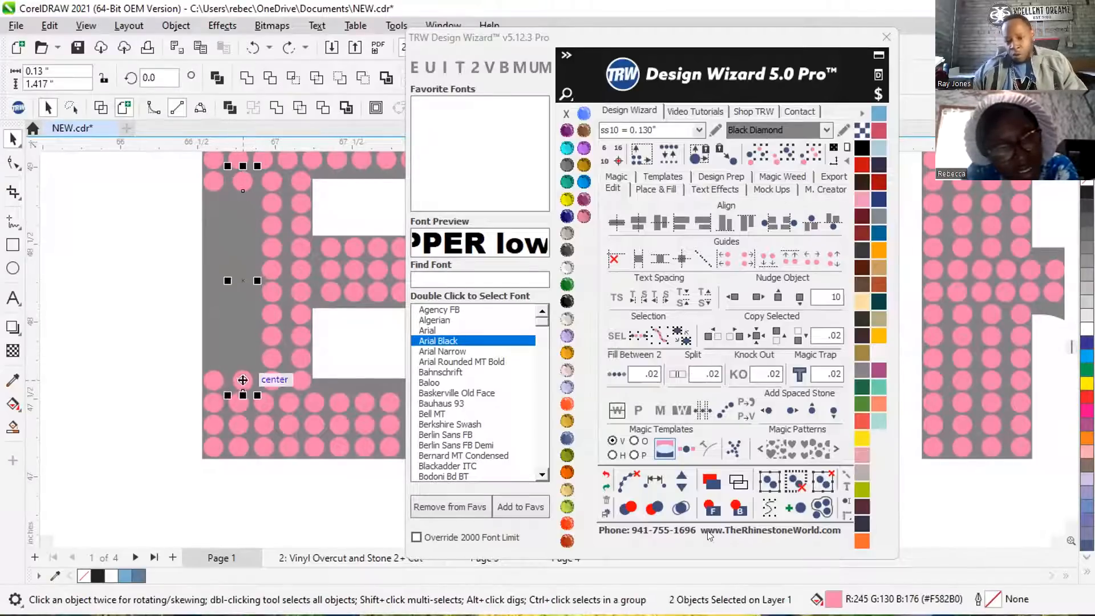
left_click(649, 477)
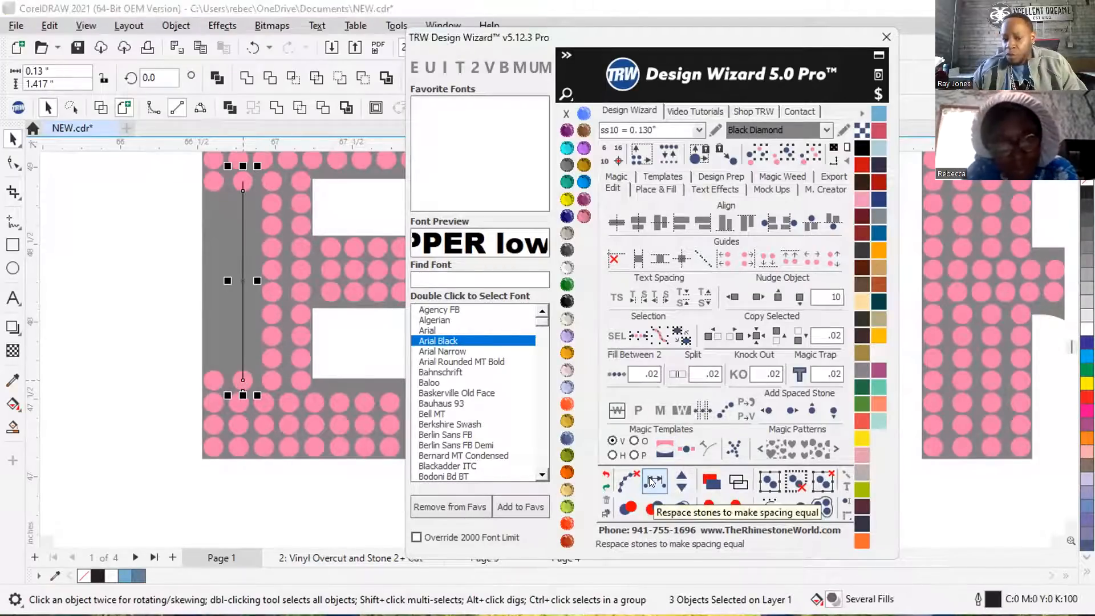
left_click(682, 479)
left_click(682, 479)
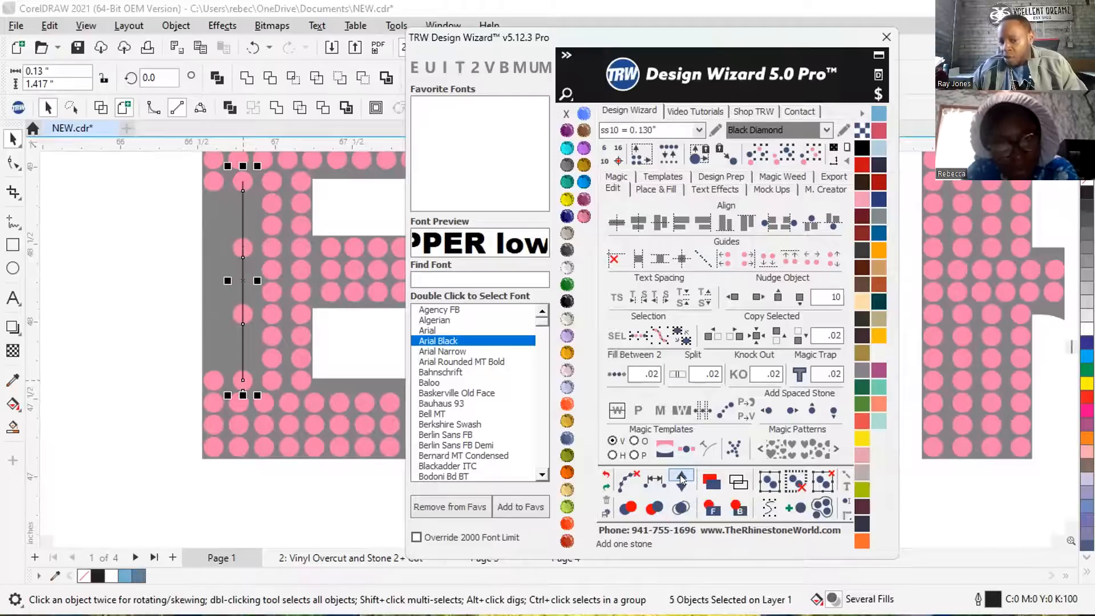
left_click(682, 479)
left_click(682, 479)
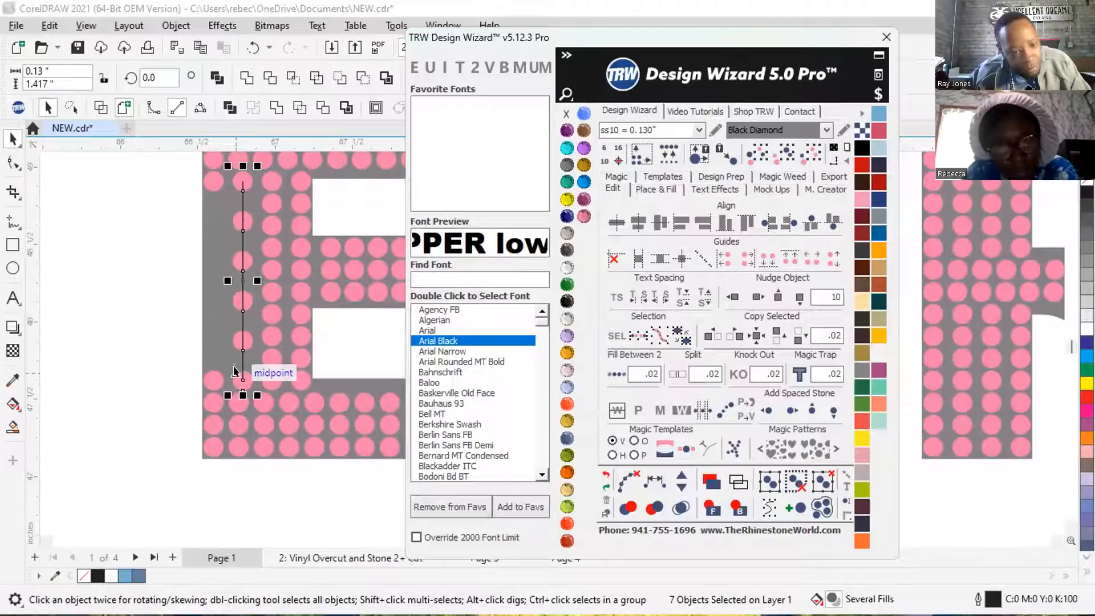
Pull the lowest added stone of the second column out beside the E, and return it to its place on the path.
left_click(131, 295)
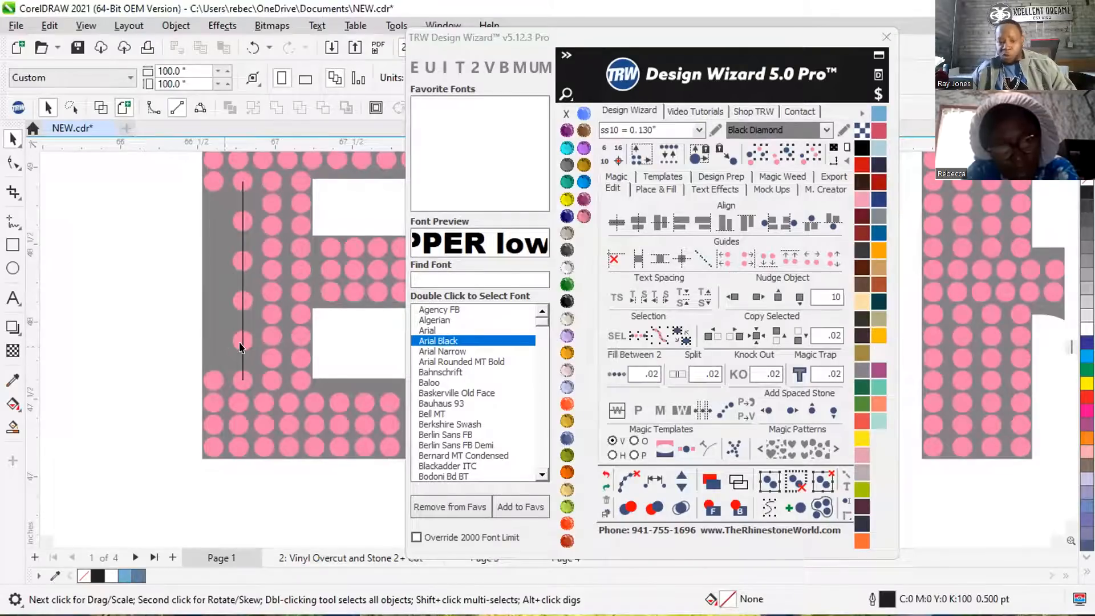
left_click_drag(240, 347, 150, 319)
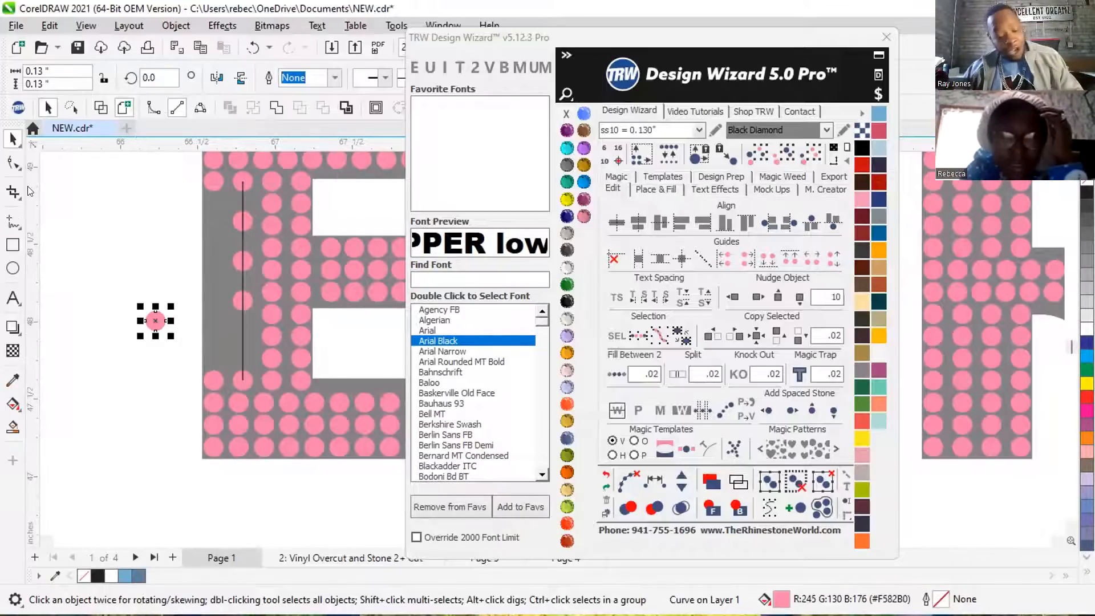
left_click_drag(155, 320, 242, 340)
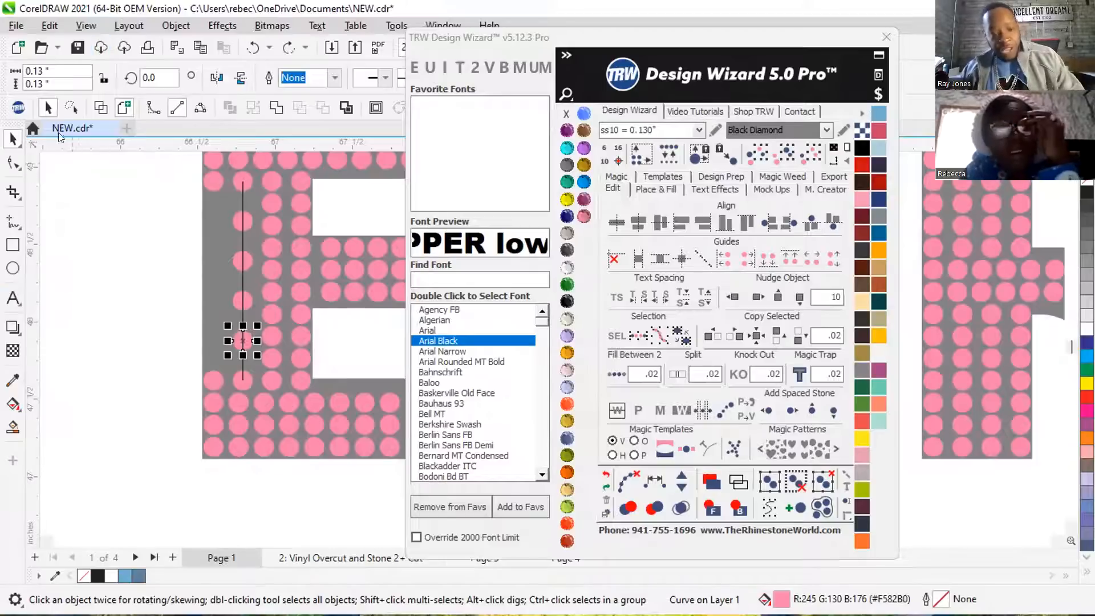
Fill the outermost column between its two end stones at 0.02 spacing, and move the filled column out beside the E.
left_click(213, 184)
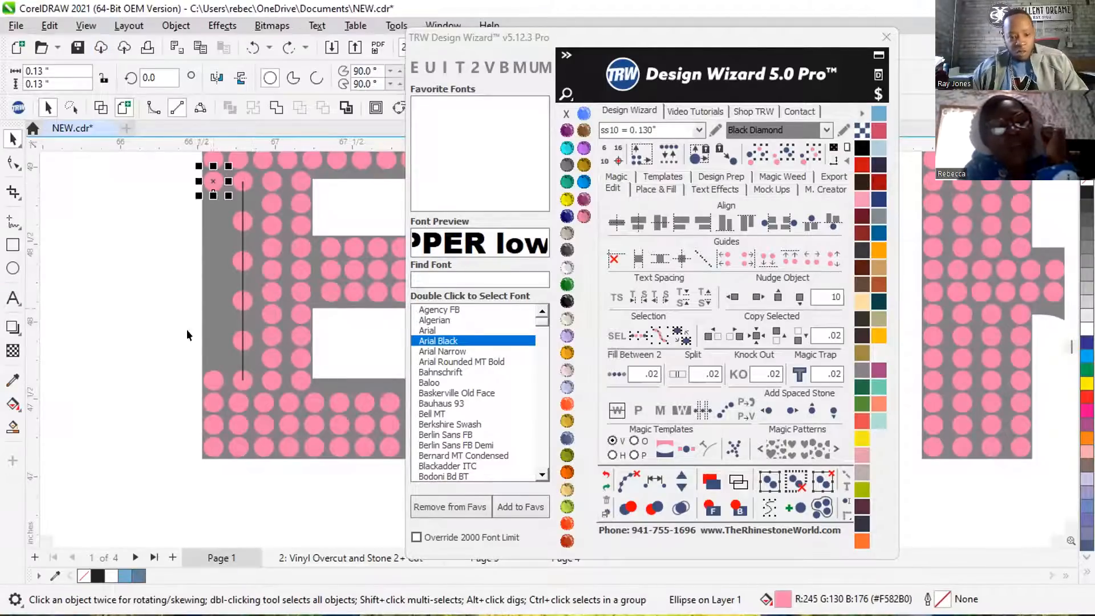
left_click(209, 368, "shift")
left_click(614, 374)
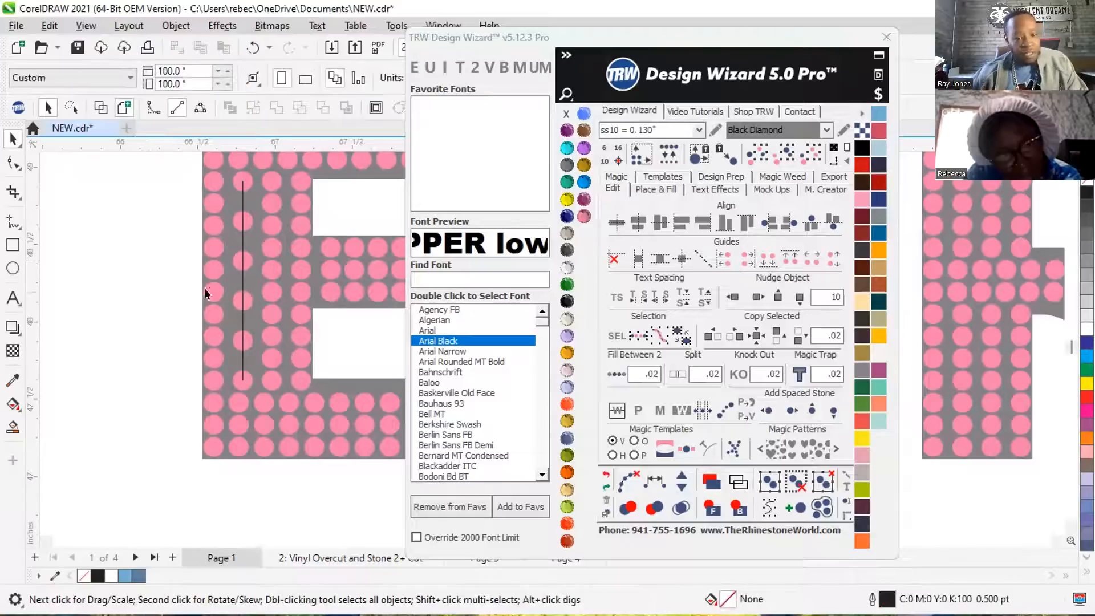
left_click_drag(205, 288, 120, 290)
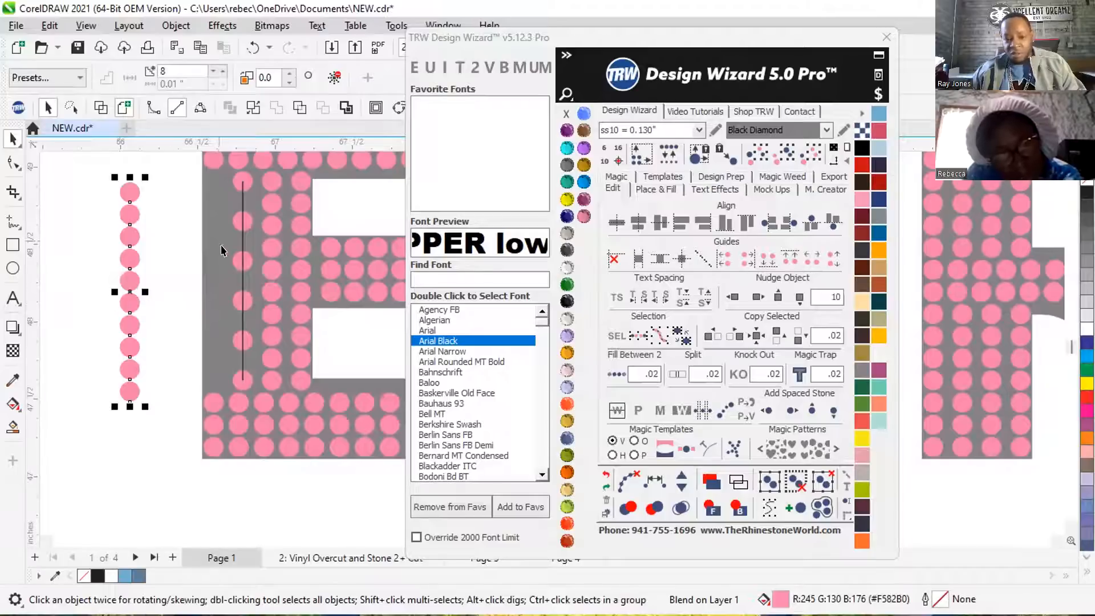
Move the upper four stones of the second column off their path one by one, placing them beside the moved-out column.
left_click_drag(244, 177, 162, 186)
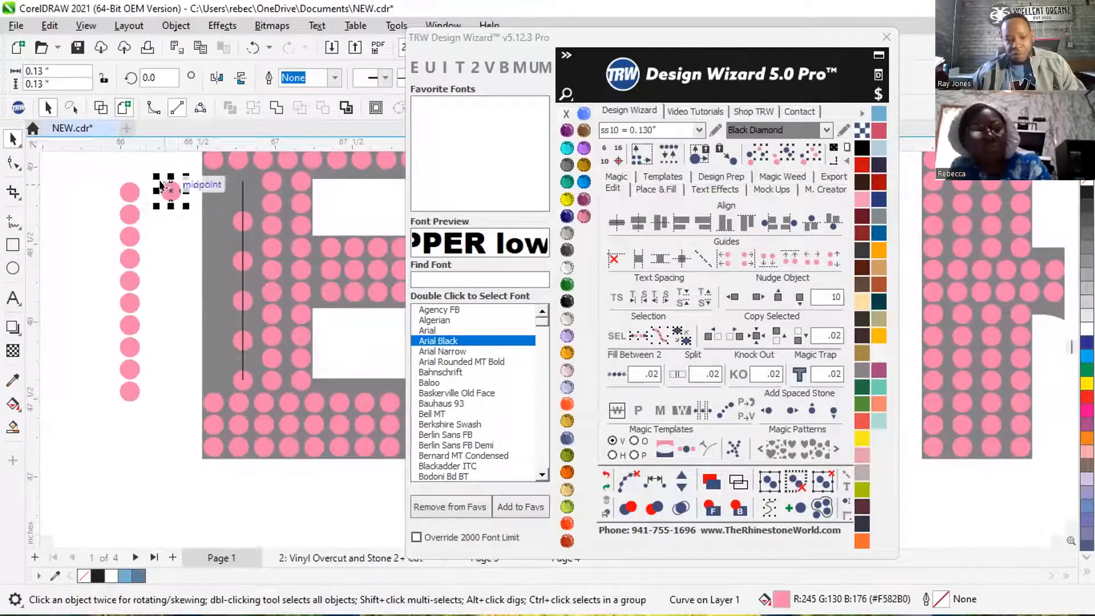
left_click(247, 221)
left_click_drag(246, 225, 174, 231)
left_click_drag(247, 263, 176, 257)
left_click_drag(247, 301, 165, 293)
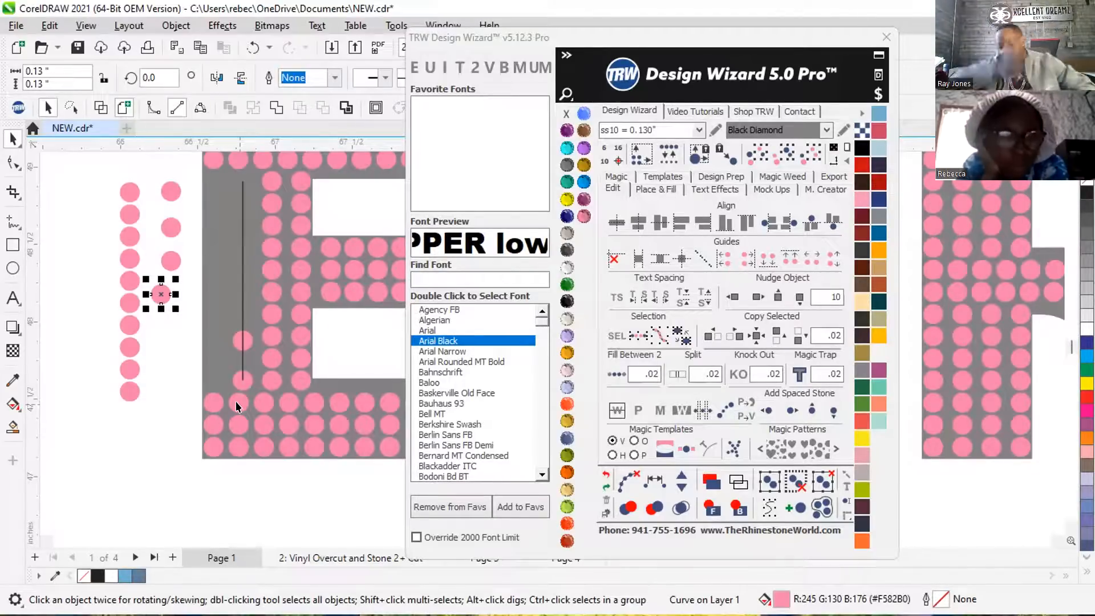
Undo the moves of the second-column stones and the filling and moving of the E's outermost column.
key("ctrl+z")
key("ctrl+z")
key("ctrl+z")
key("ctrl+z")
key("ctrl+z")
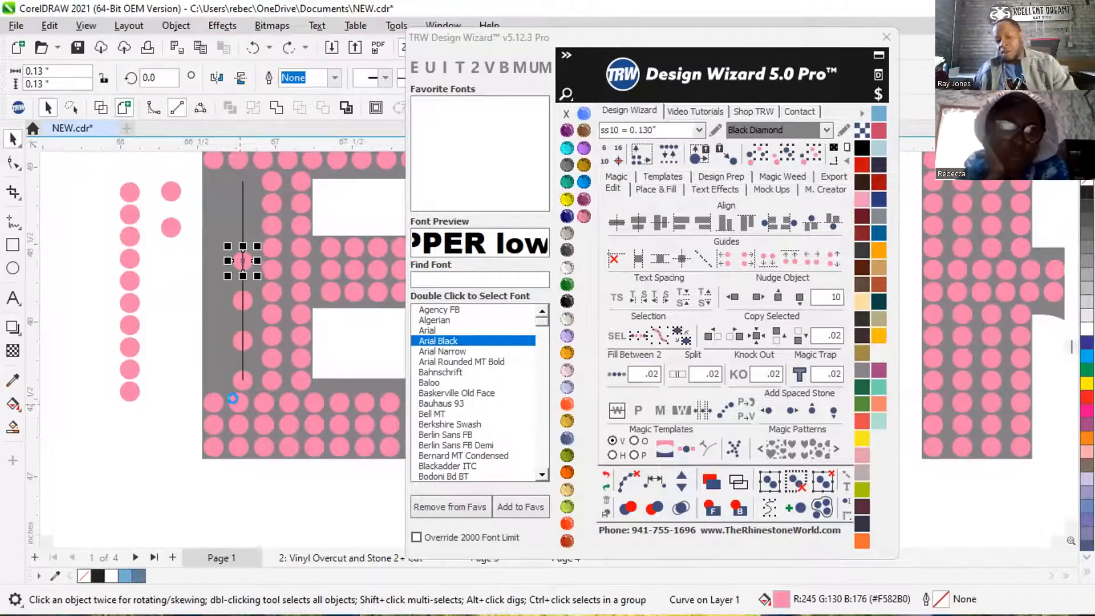
key("ctrl+z")
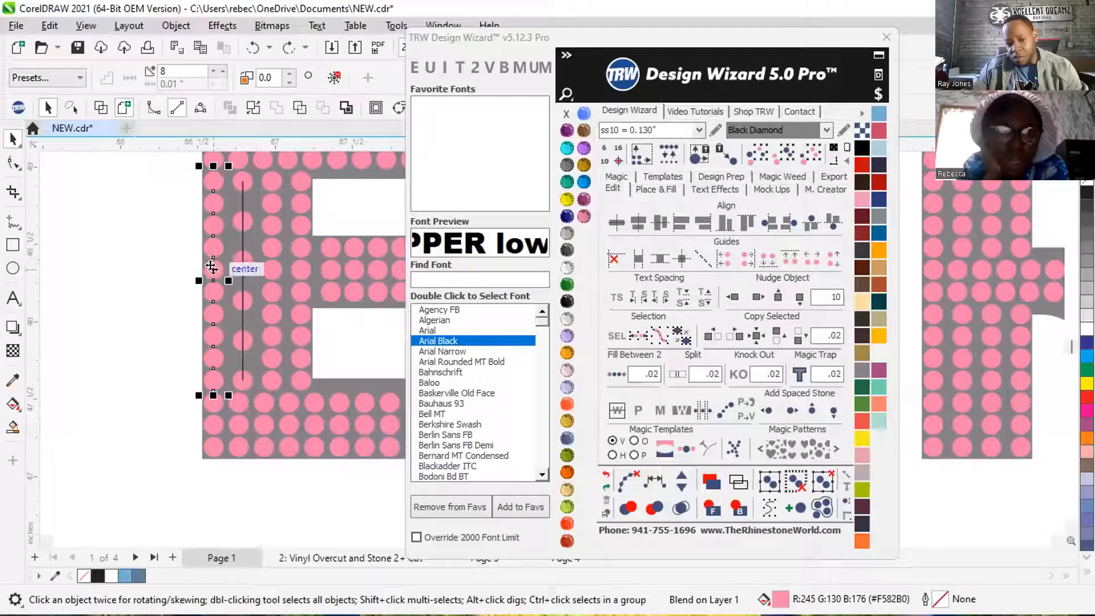
key("ctrl+z")
key("ctrl+z")
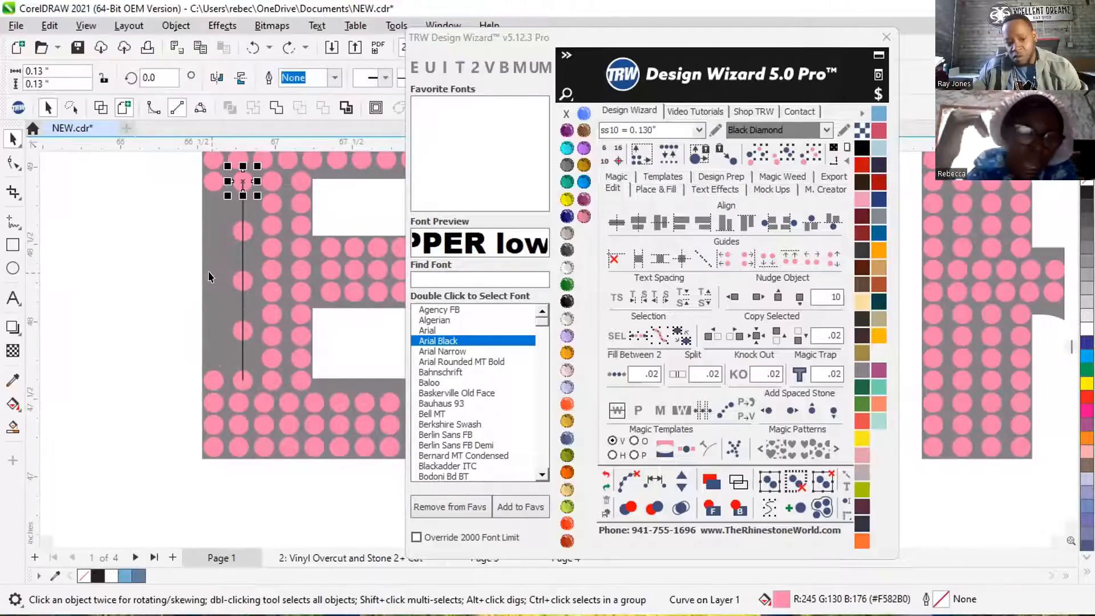
Undo the stones added to the second column, its respacing path and the gray recoloring of the lettering.
key("ctrl+z")
key("ctrl+z")
key("ctrl+z")
key("ctrl+z")
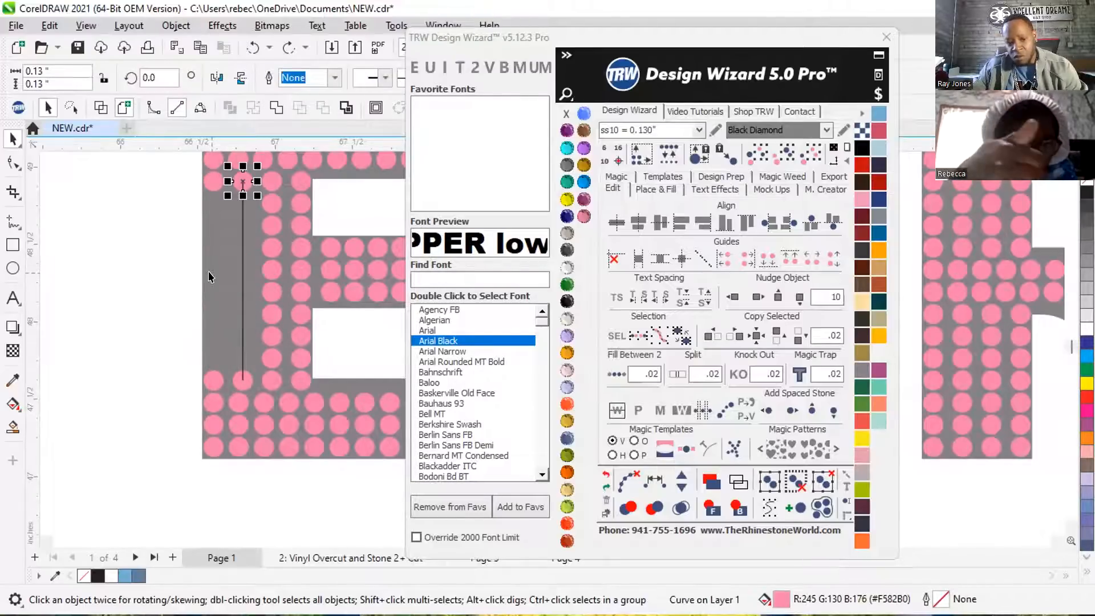
key("ctrl+z")
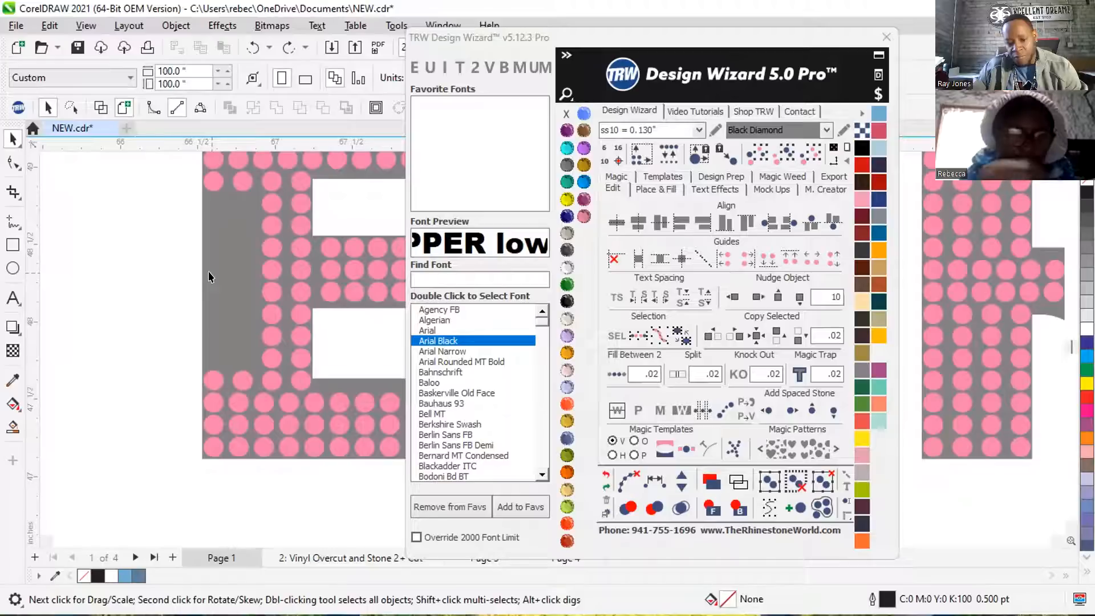
key("ctrl+z")
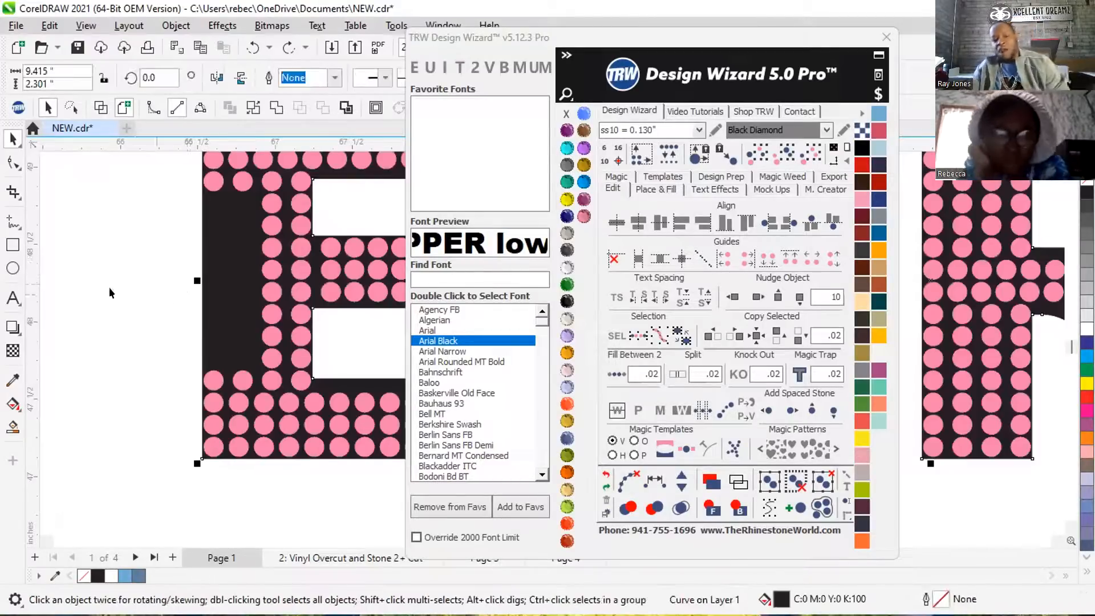
Recolor the lettering behind the stones with the Copper stone color.
scroll(108, 290, "down", 2)
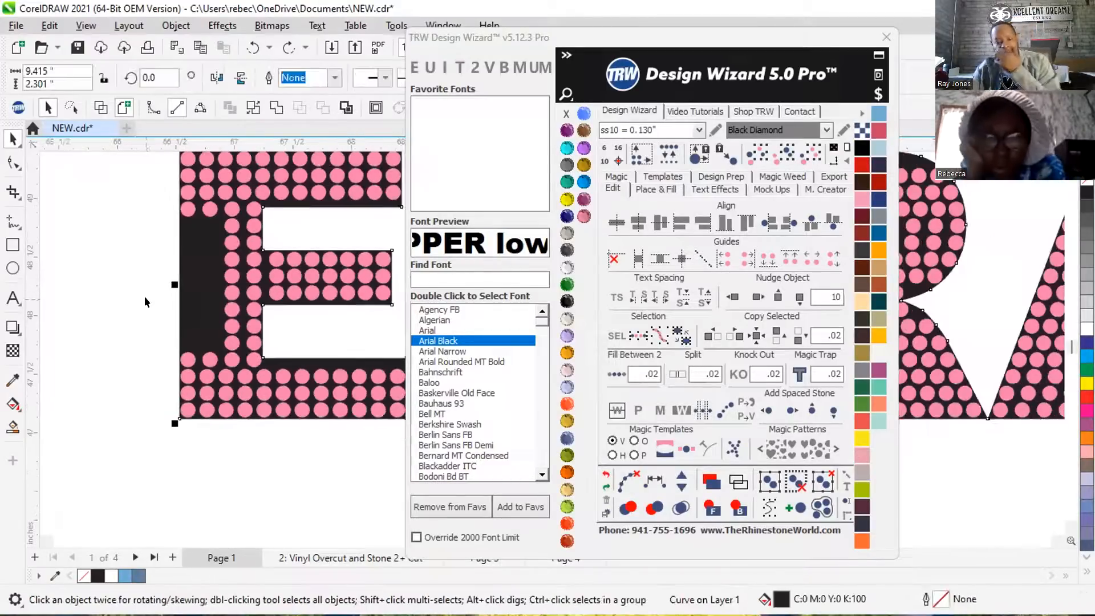
left_click(567, 233)
left_click(131, 259)
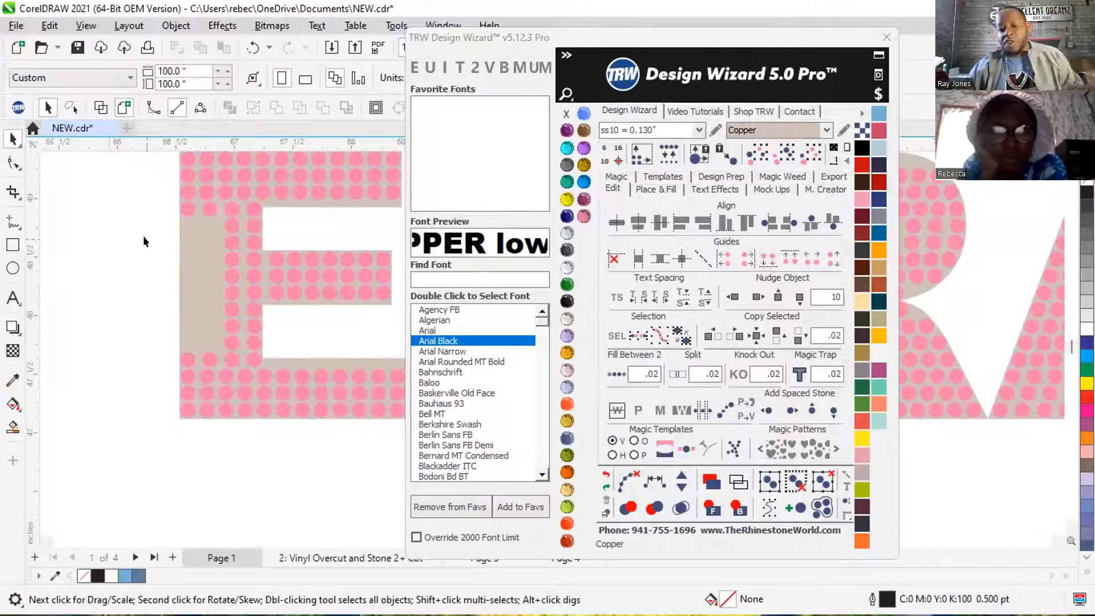
Respace the E stem's second column from its two end stones, add stones along the path to make nine, and clear the path.
left_click(206, 207)
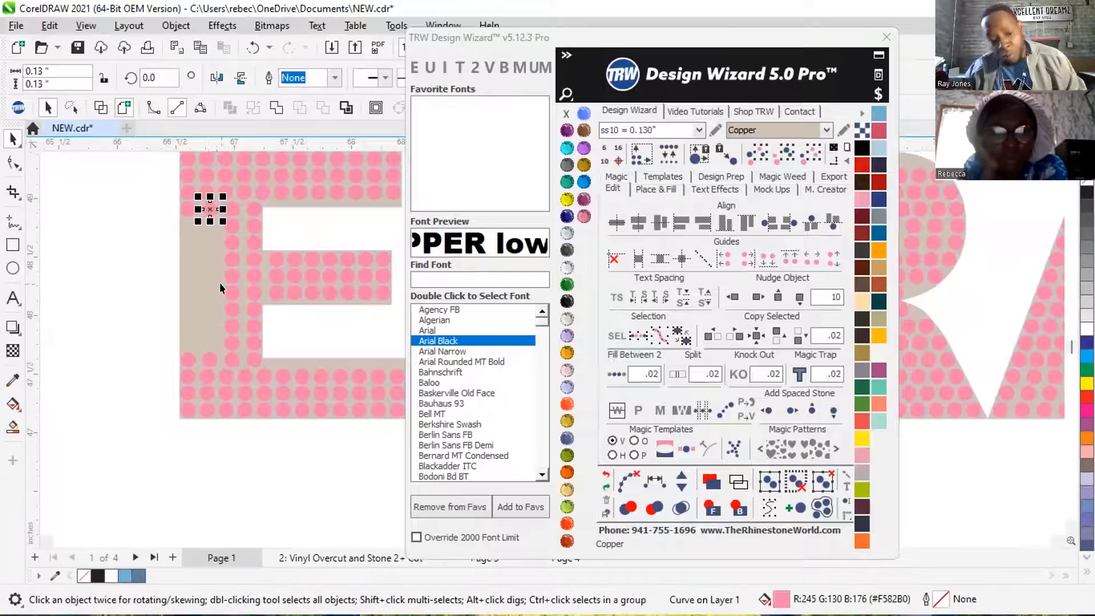
left_click(208, 359, "shift")
left_click(612, 377)
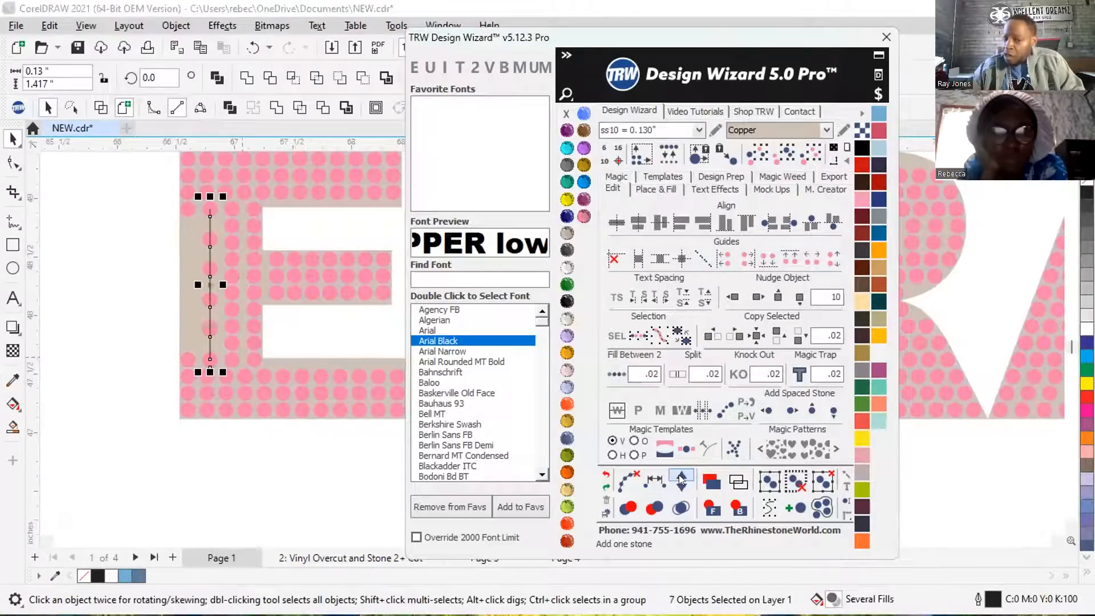
left_click(681, 479)
left_click(680, 479)
left_click(677, 486)
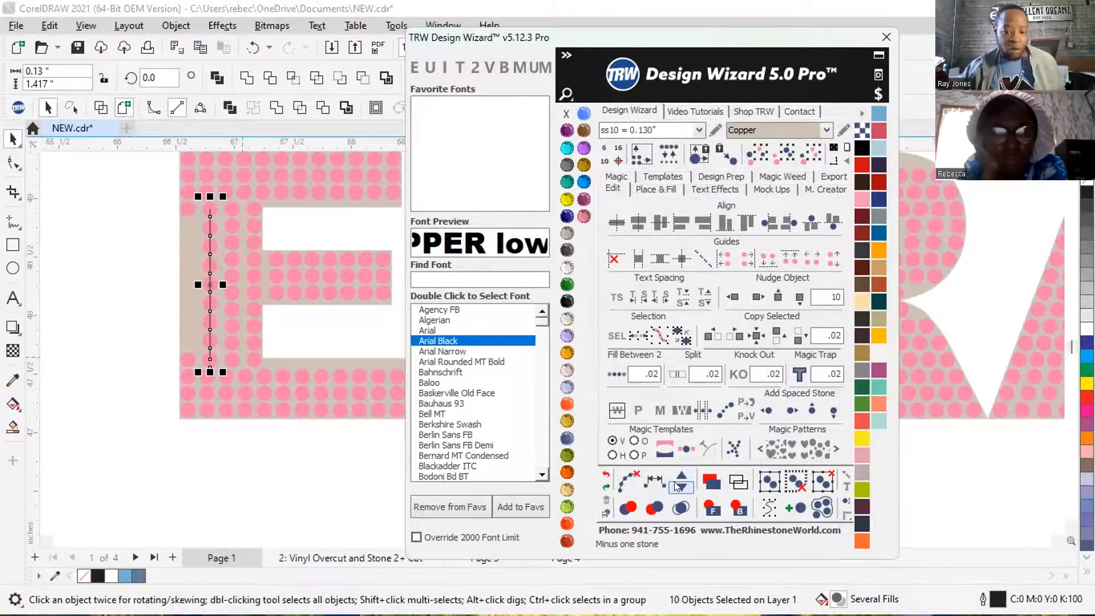
left_click(621, 479)
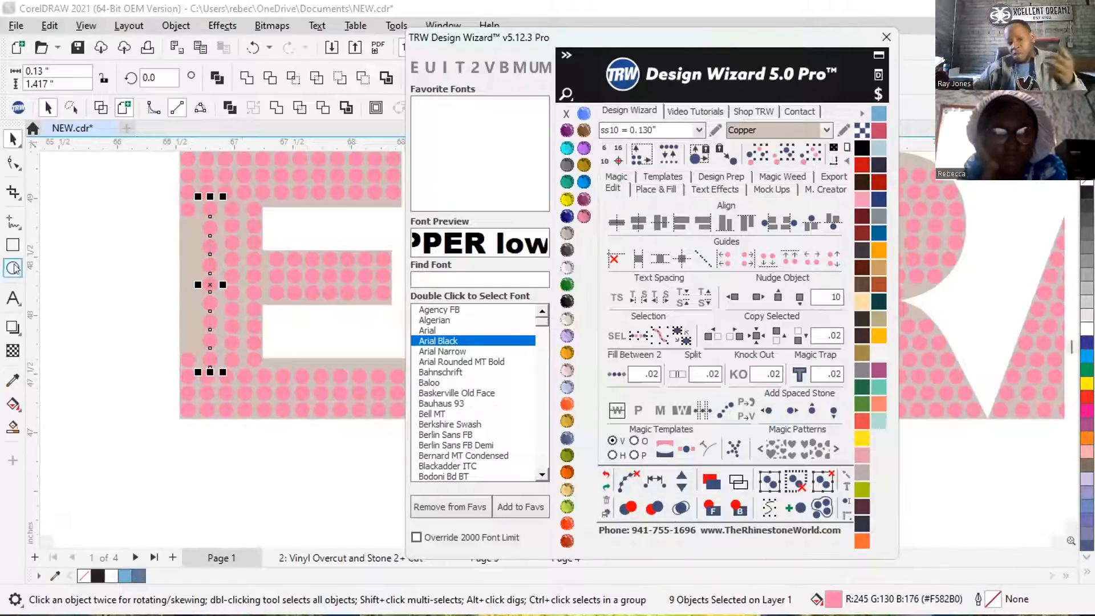
left_click(137, 274)
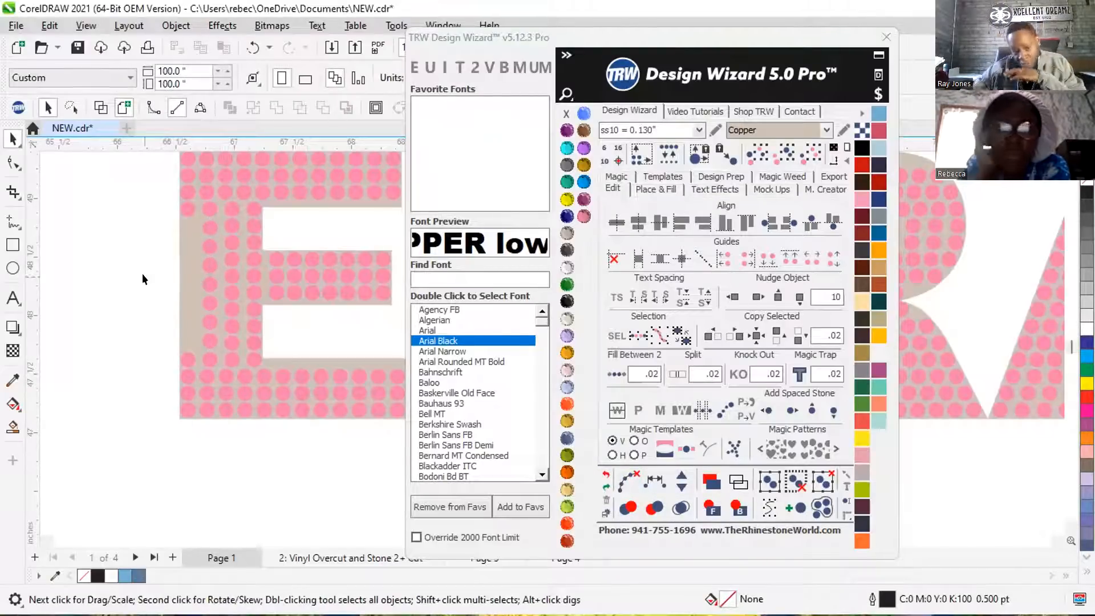
Fill the E stem's outermost column between its two end stones with Fill Between 2 at 0.02 spacing.
left_click(184, 203)
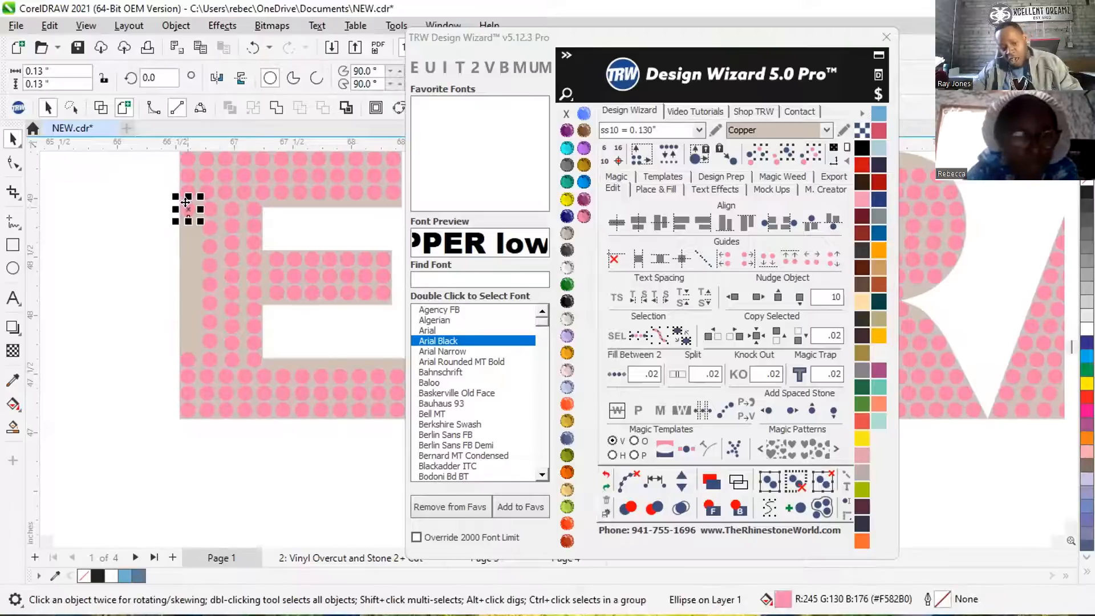
left_click(187, 358, "shift")
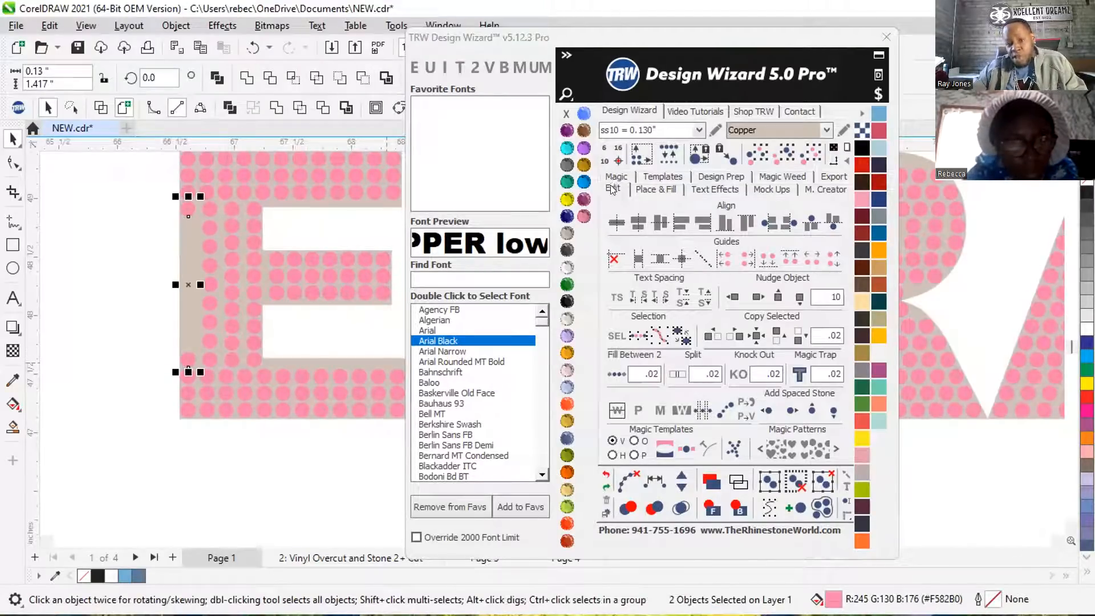
left_click(613, 375)
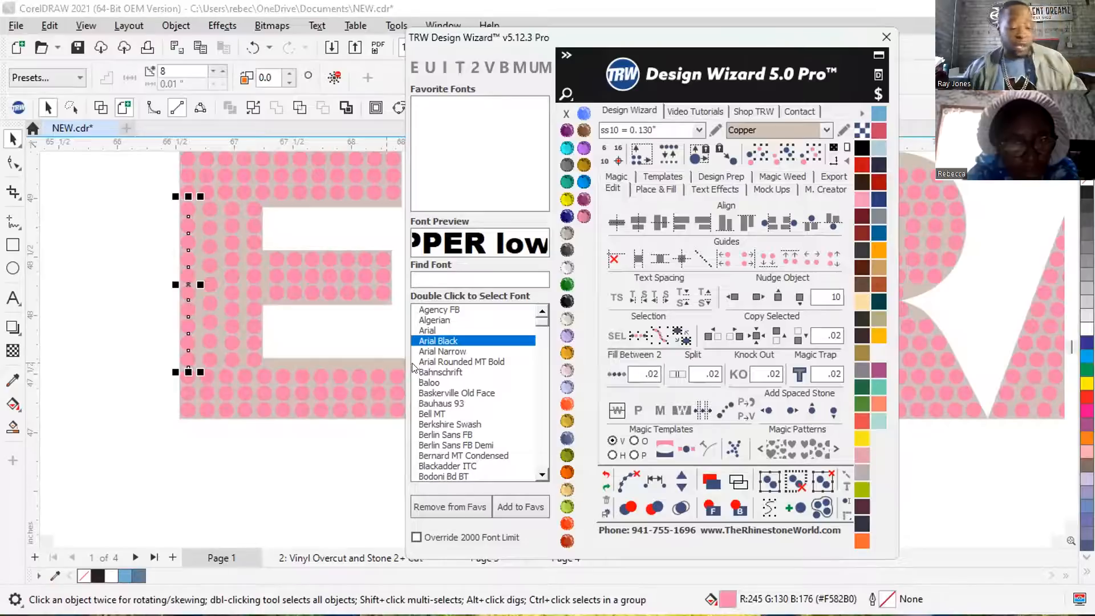
left_click(623, 484)
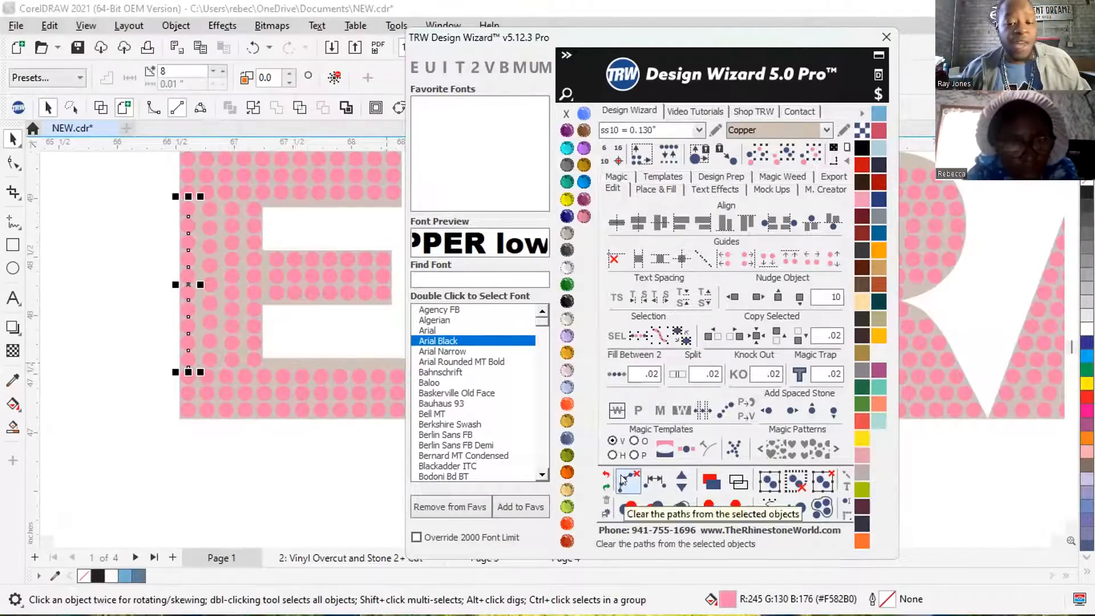
left_click(84, 234)
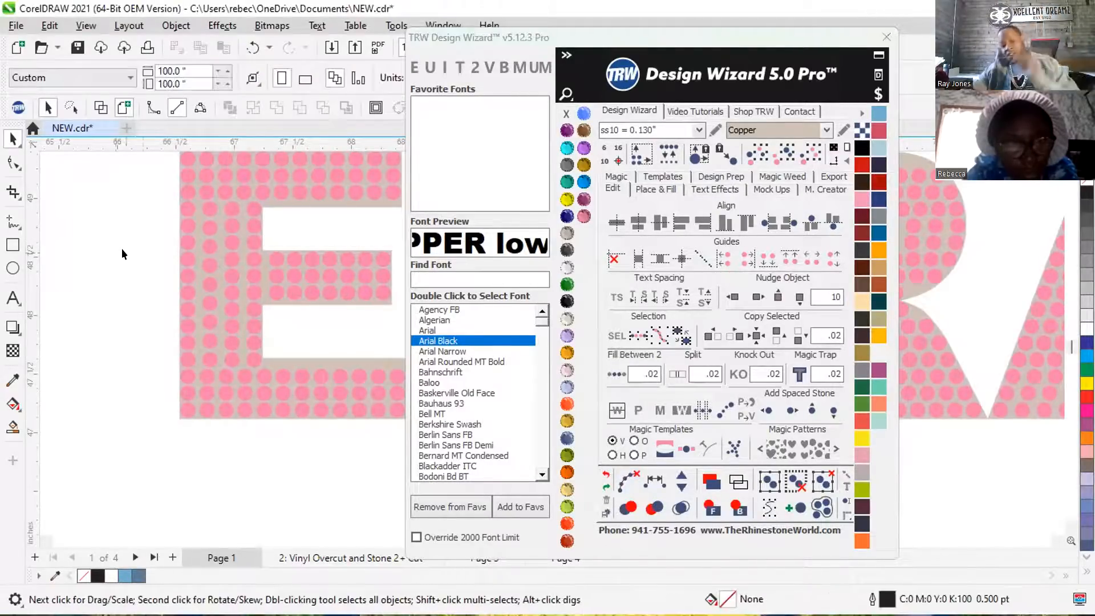
Bring up the Place & Fill options for placing stones in the lettering.
scroll(145, 289, "down", 2)
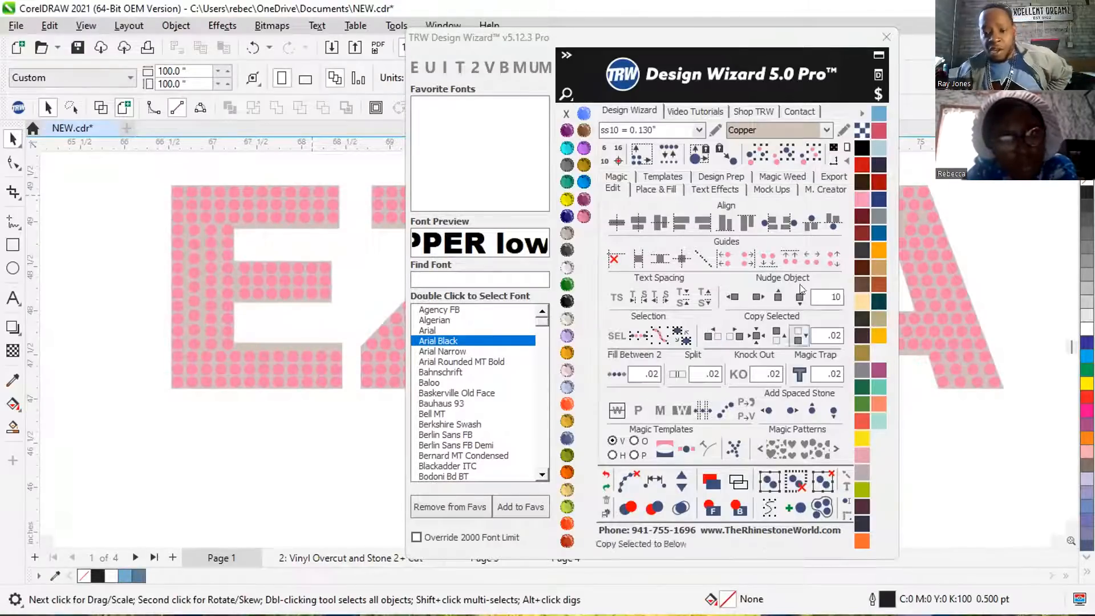
left_click(657, 194)
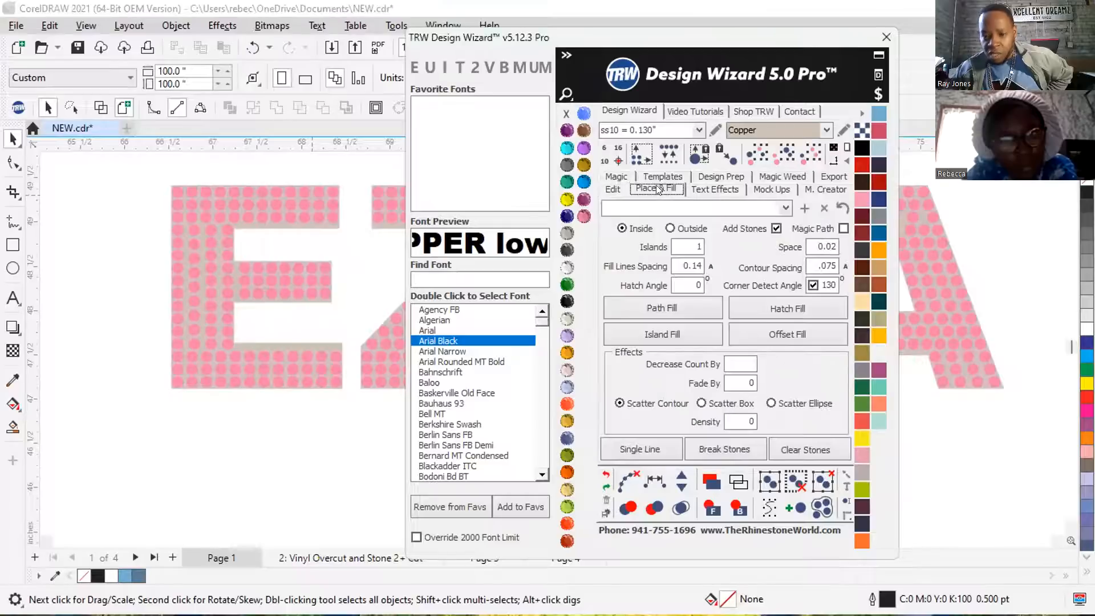
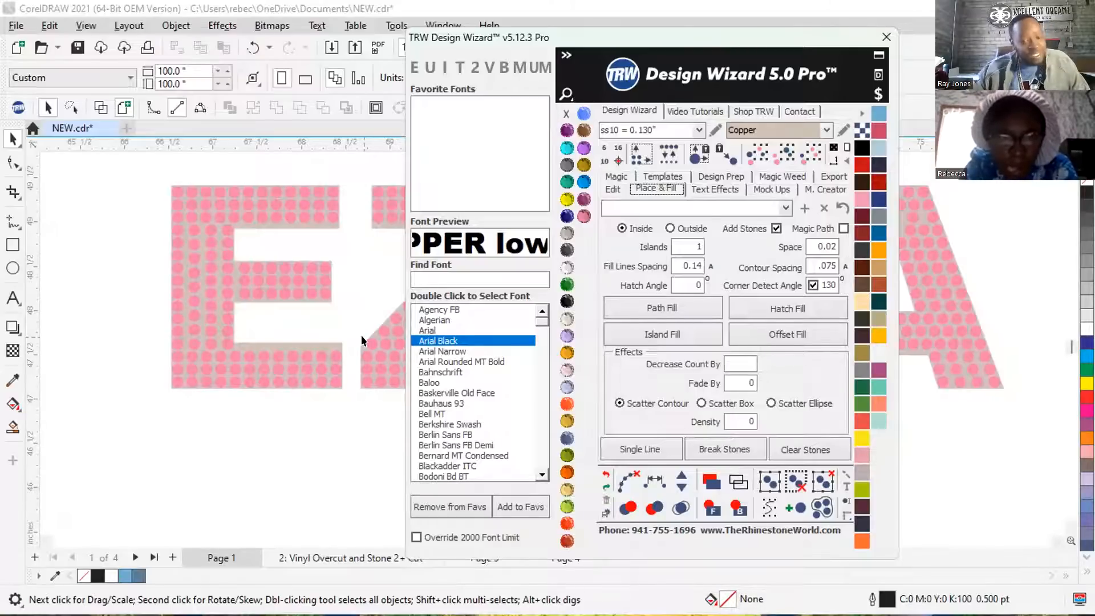
Examine the stone fill across the whole name lettering, ending with the rows above the opening of the A.
scroll(100, 272, "down", 2)
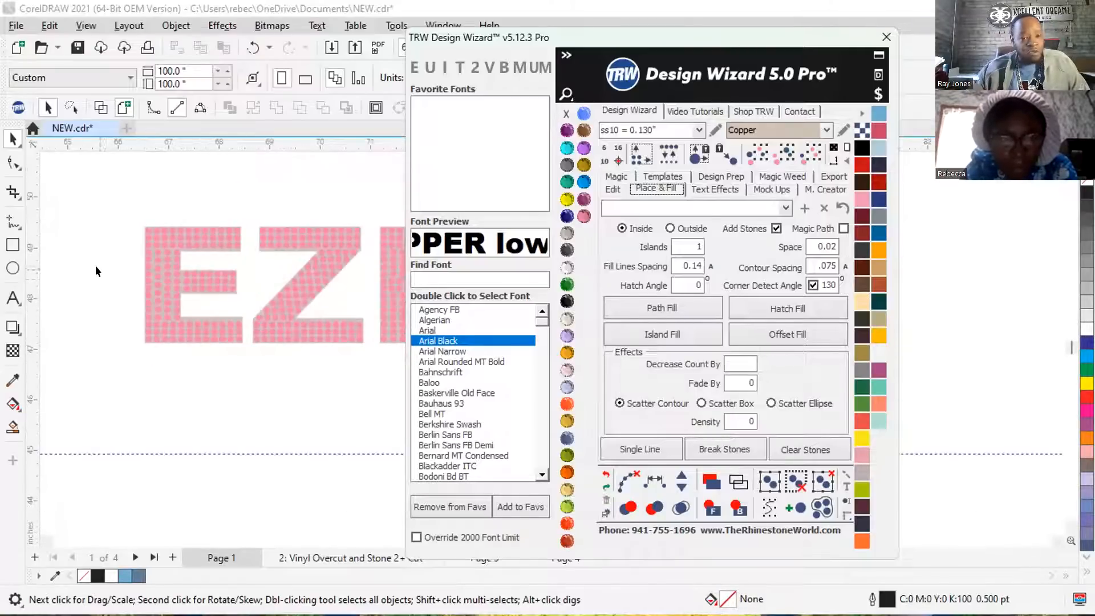
scroll(95, 266, "down", 1)
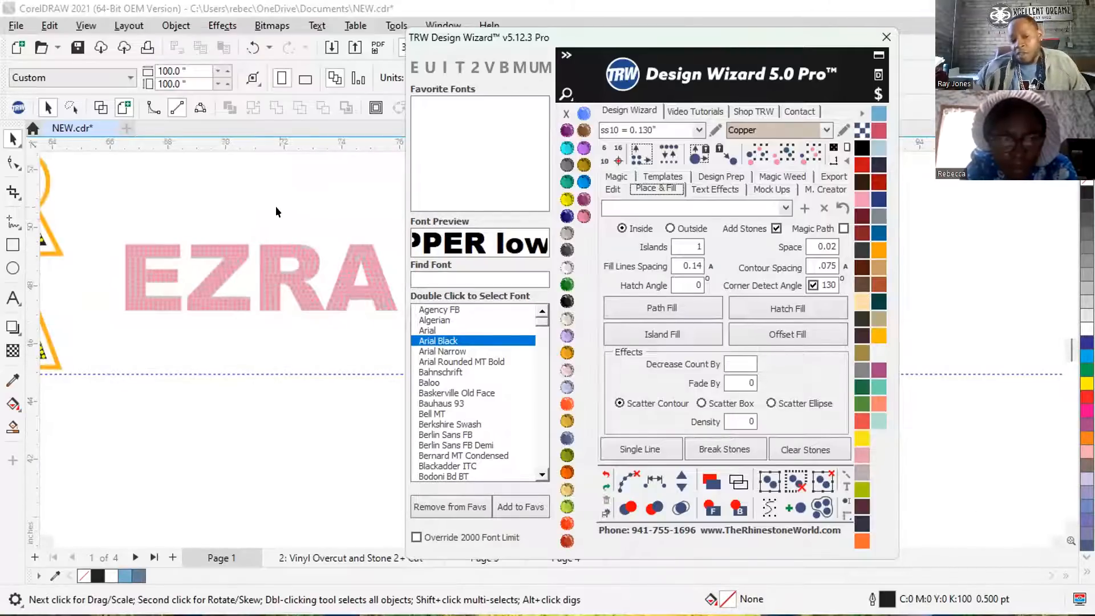
left_click(289, 200)
scroll(354, 206, "down", 1)
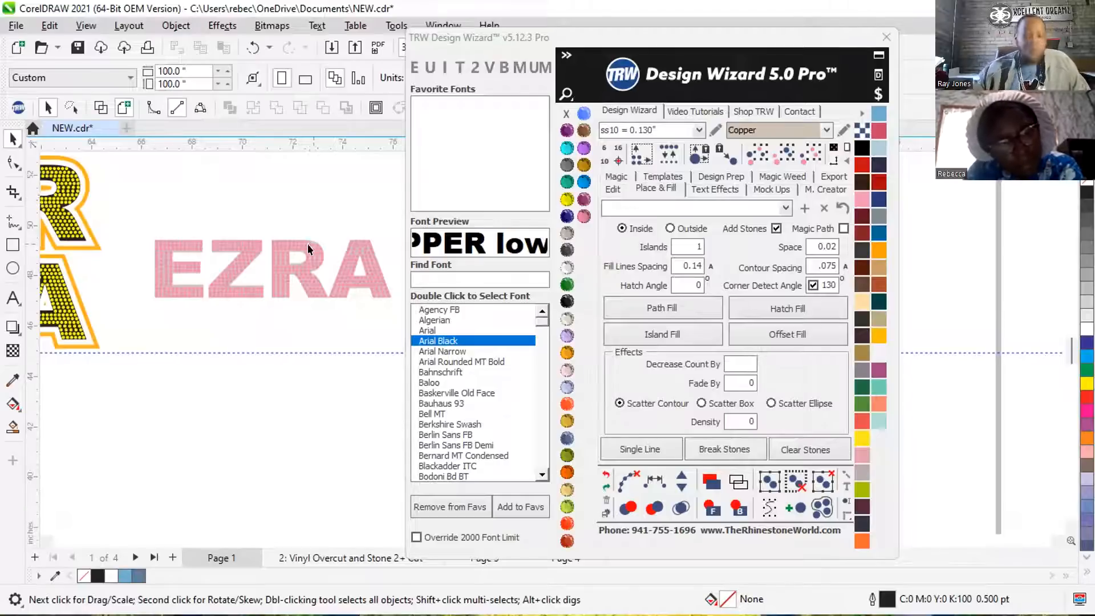
scroll(360, 248, "up", 3)
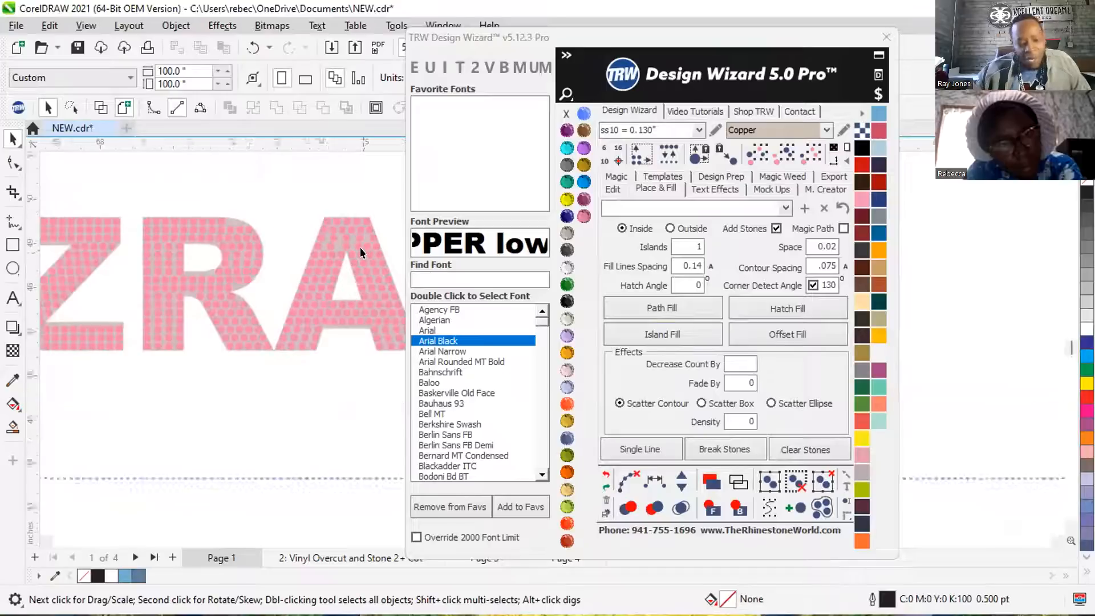
scroll(360, 247, "up", 2)
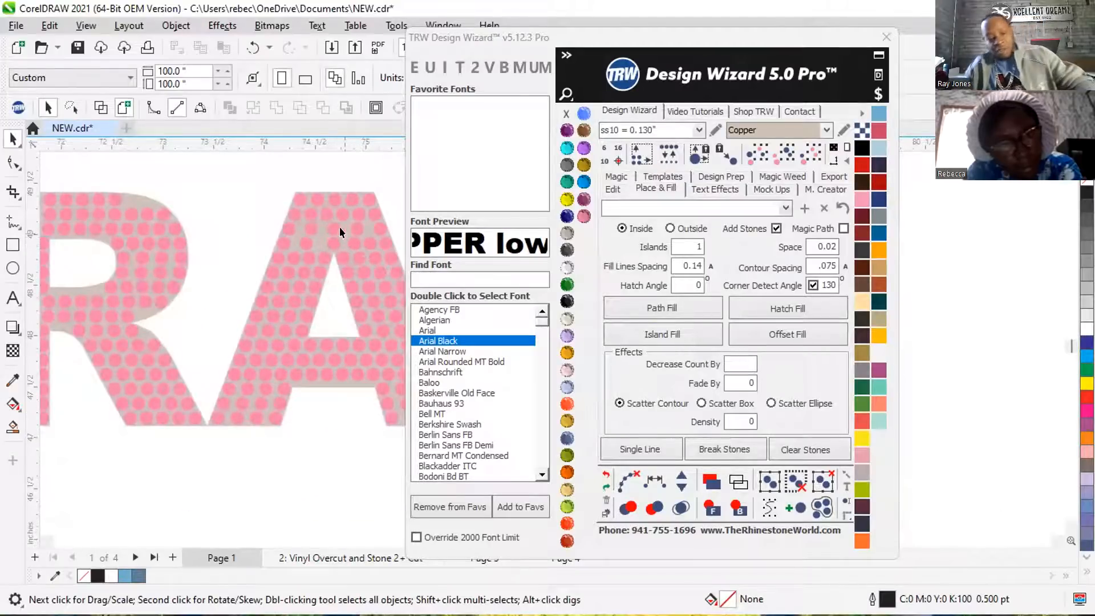
scroll(339, 227, "up", 3)
scroll(207, 247, "down", 4)
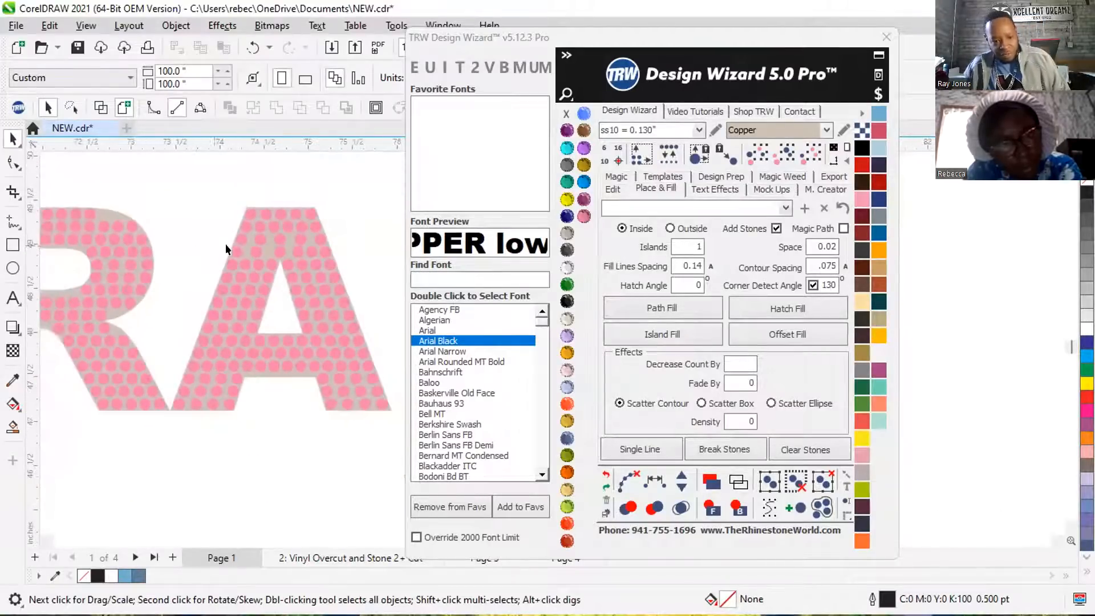
scroll(286, 245, "up", 3)
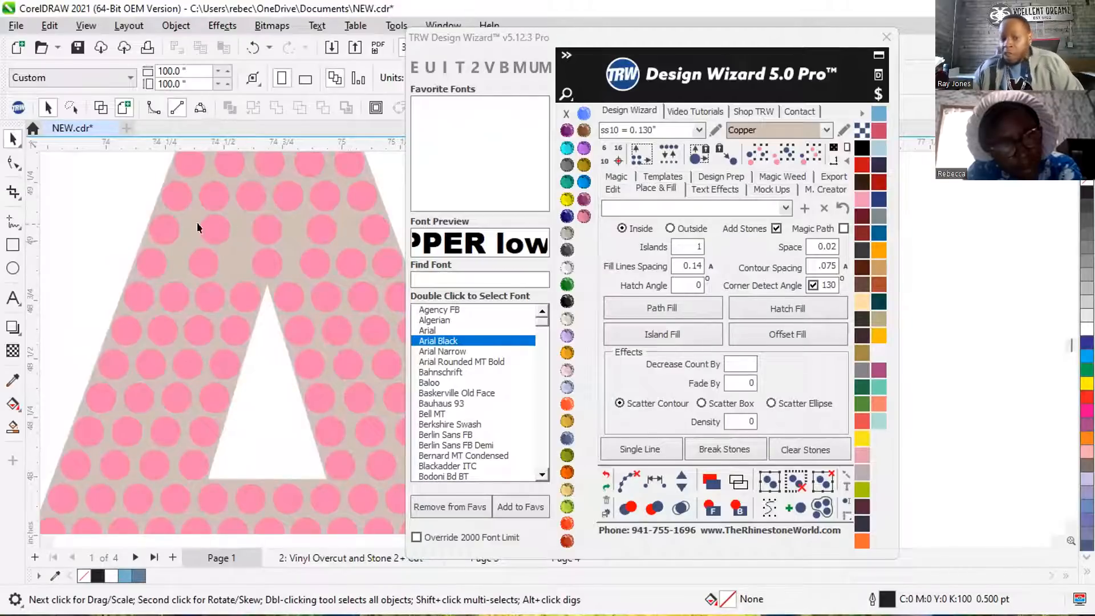
Respace the five stones in the A's third row, add one stone along the path to make six, and clear the path.
left_click(164, 227)
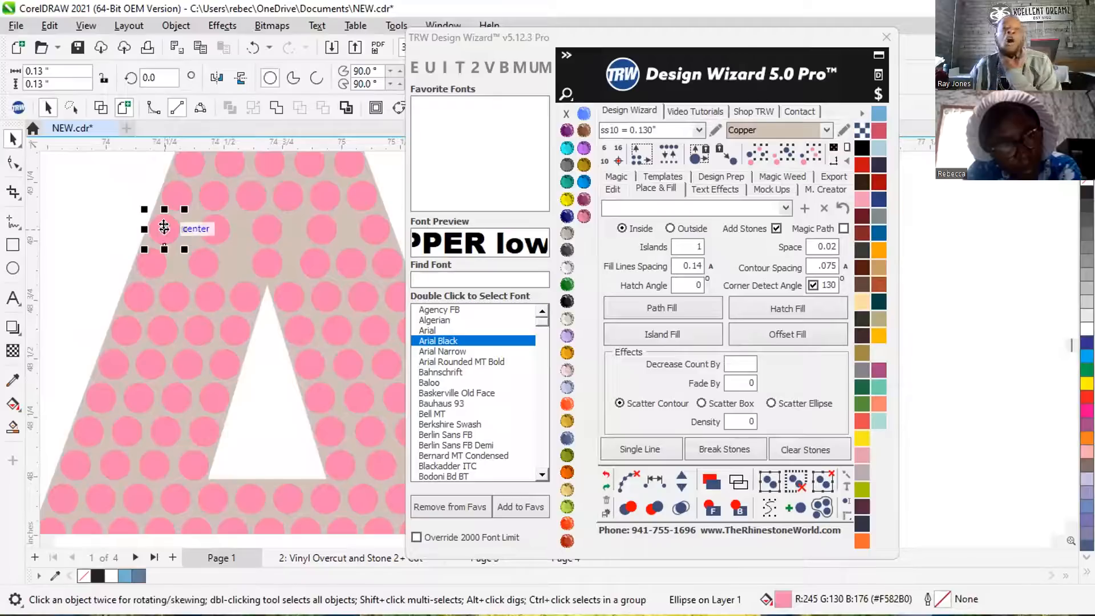
left_click(220, 223, "shift")
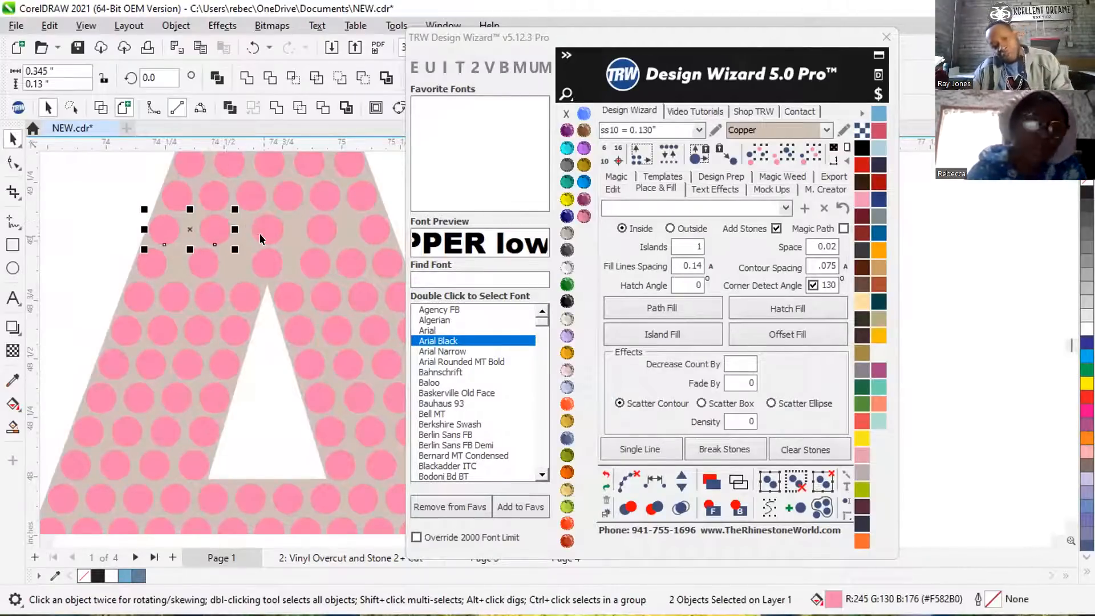
left_click(261, 231, "shift")
left_click(323, 228, "shift")
left_click(374, 228, "shift")
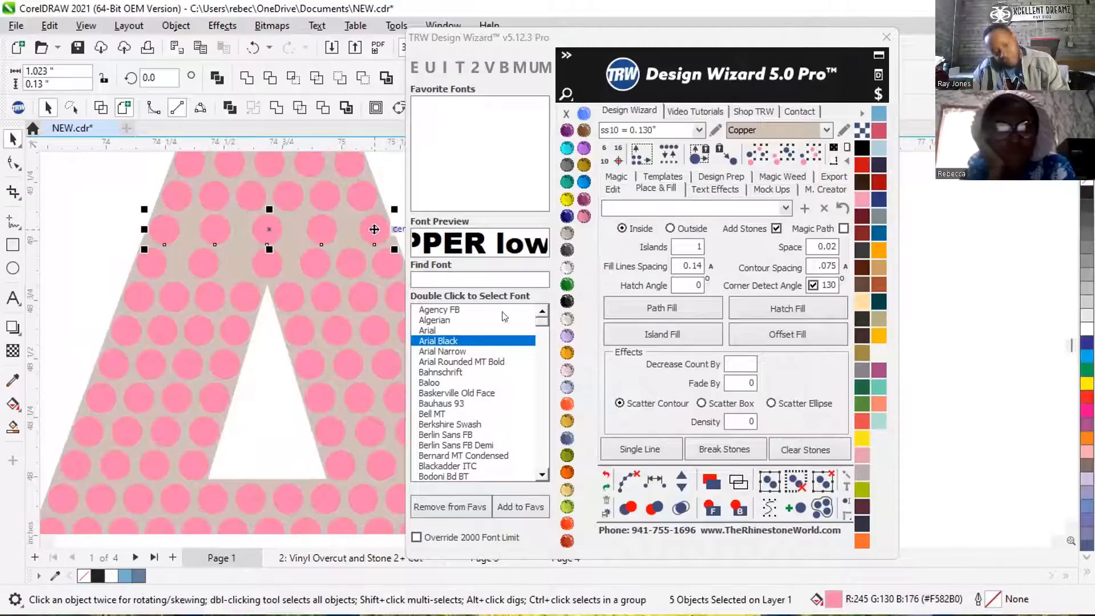
left_click(654, 481)
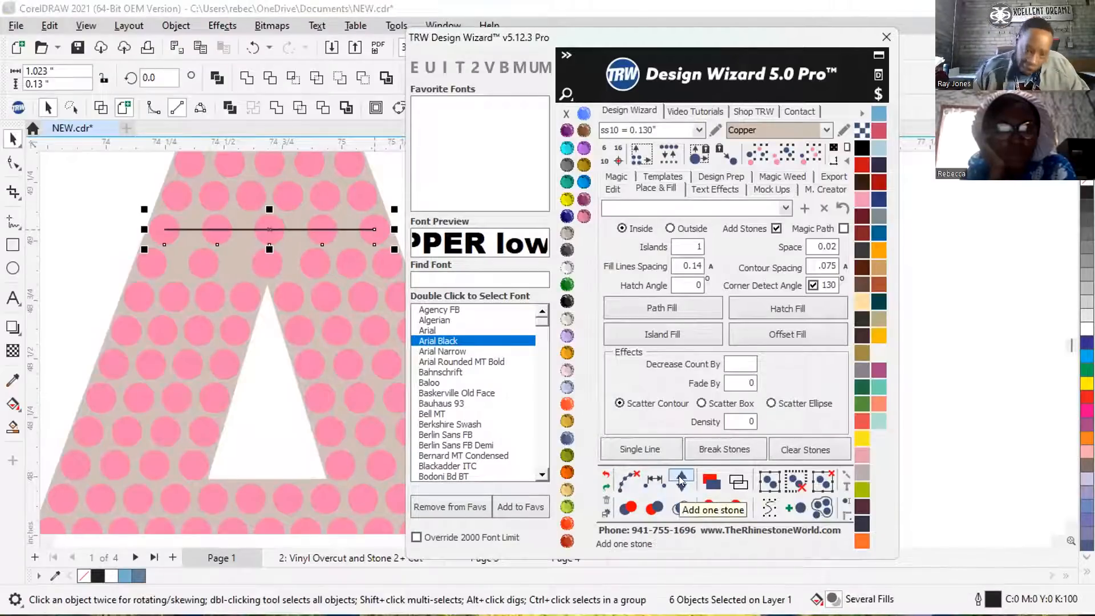
left_click(682, 480)
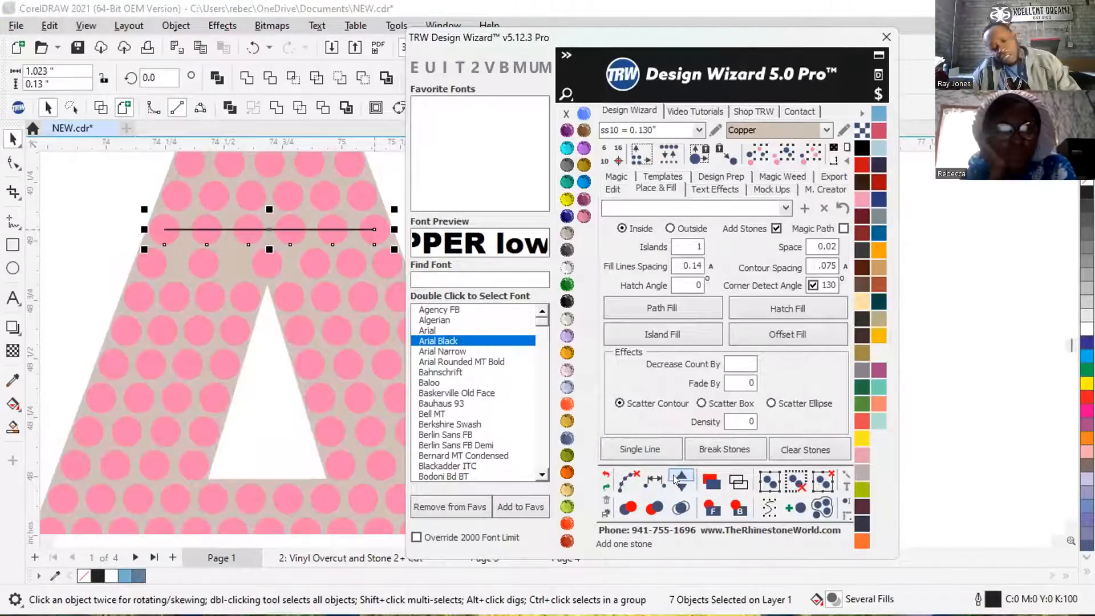
left_click(628, 481)
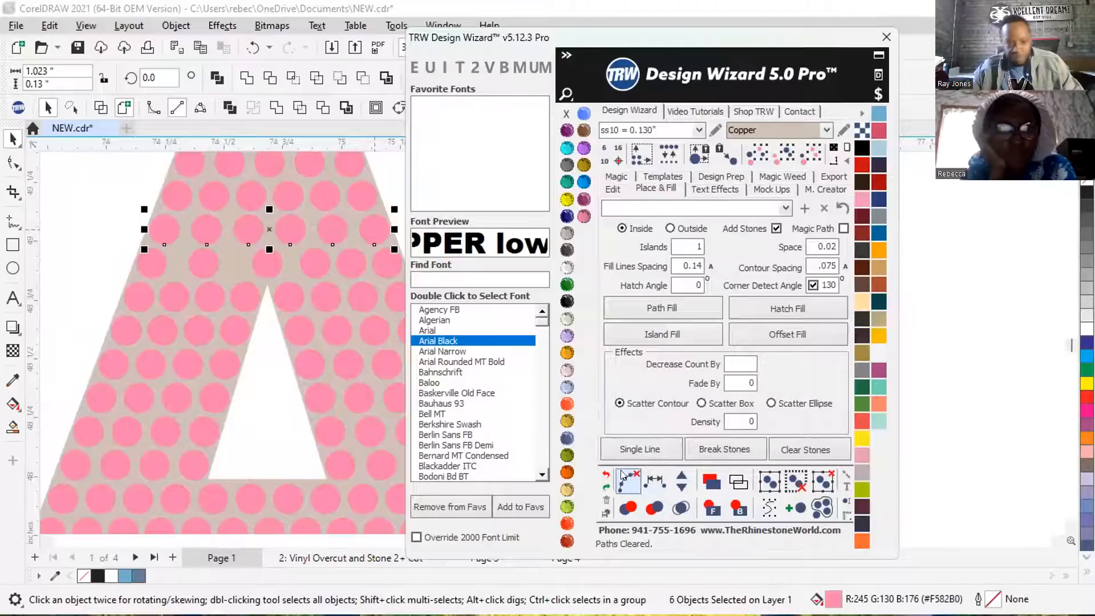
left_click(97, 187)
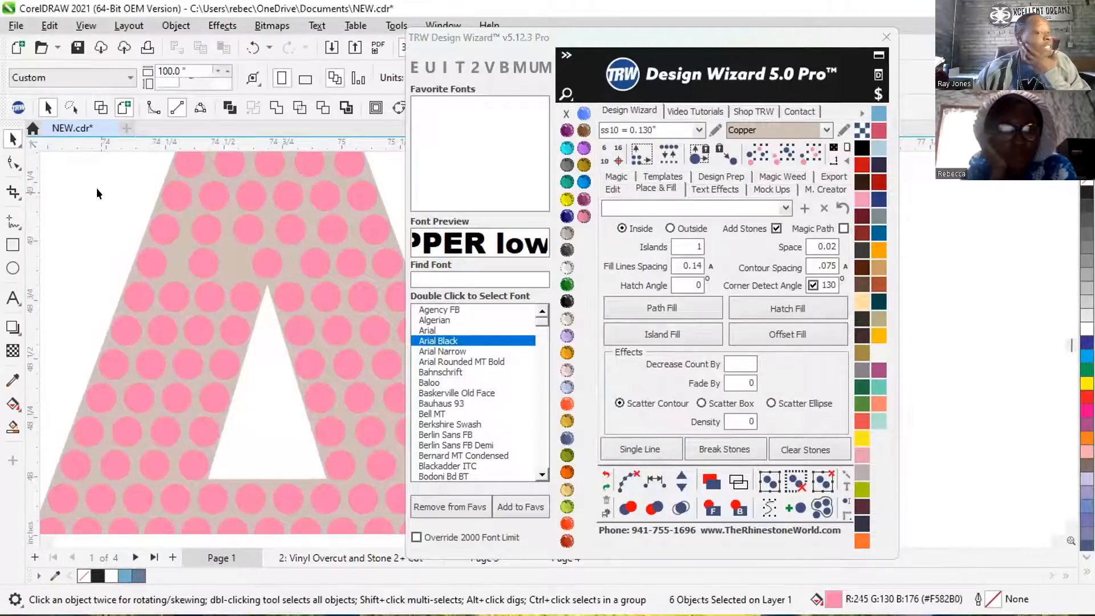
Delete the inner stones of the A's fourth row, just above its opening, keeping only the two end stones.
left_click(197, 261)
key("Delete")
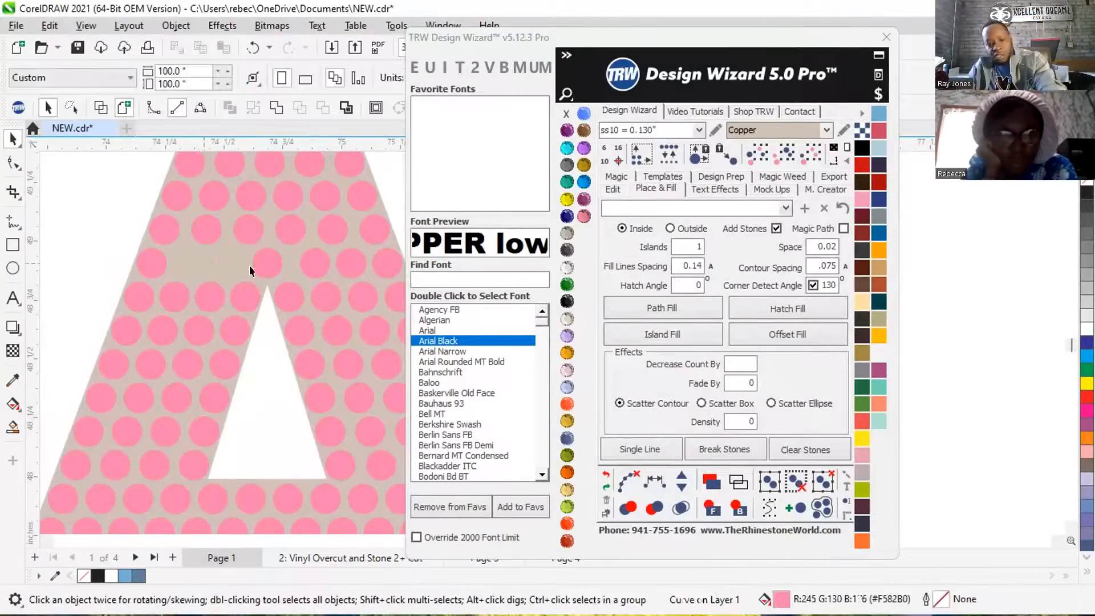
left_click(264, 264)
key("Delete")
left_click(310, 260)
key("Delete")
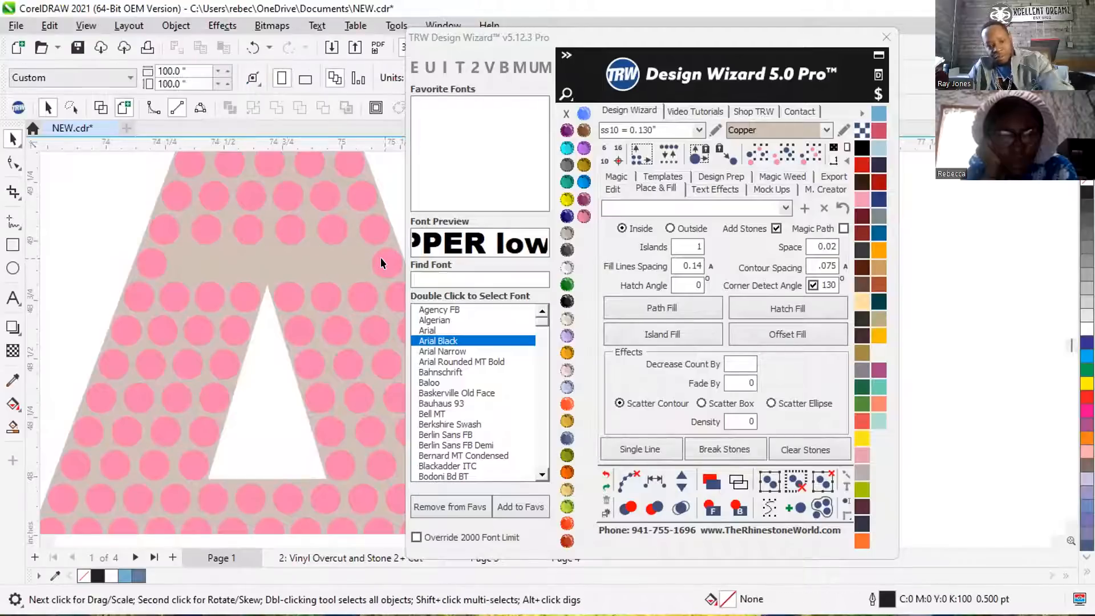
Fill the A's fourth row between its two end stones with Fill Between 2 at 0.02 spacing and clear the path.
left_click(385, 259)
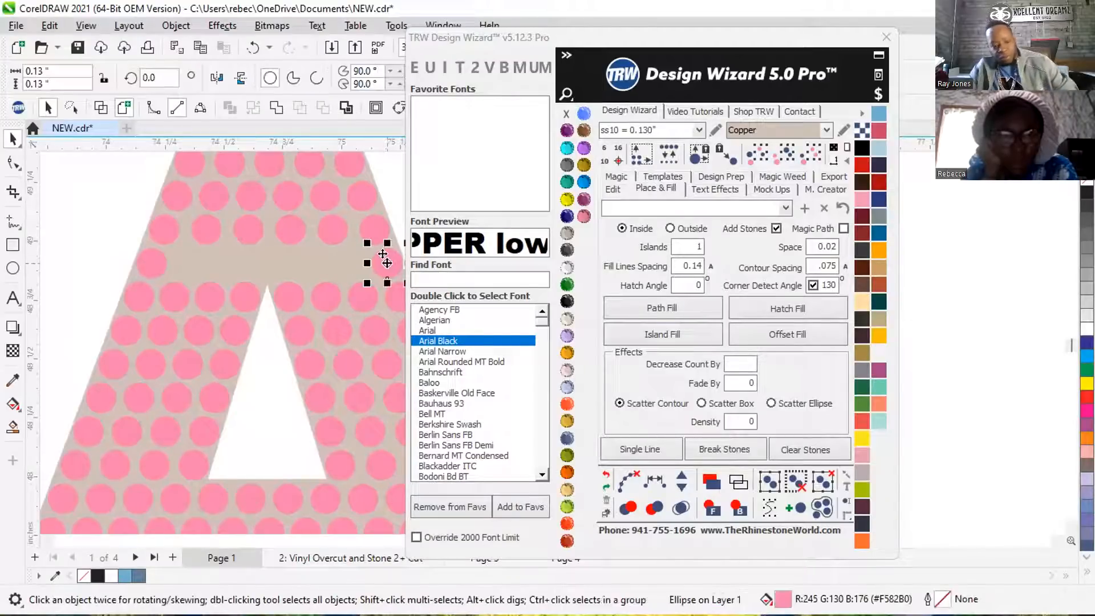
left_click(149, 258, "shift")
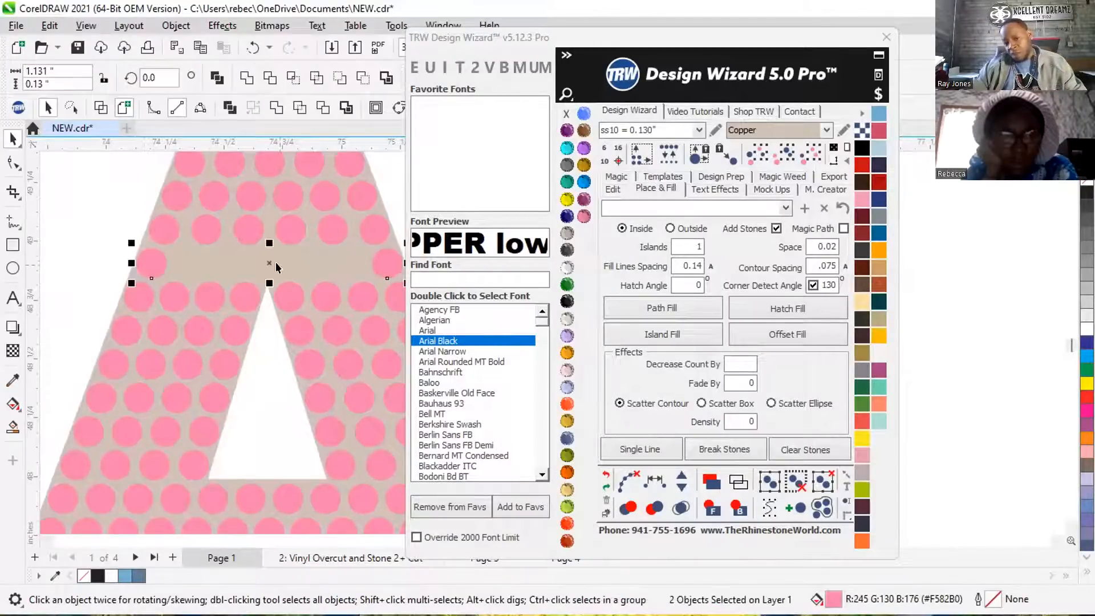
left_click(618, 190)
left_click(608, 368)
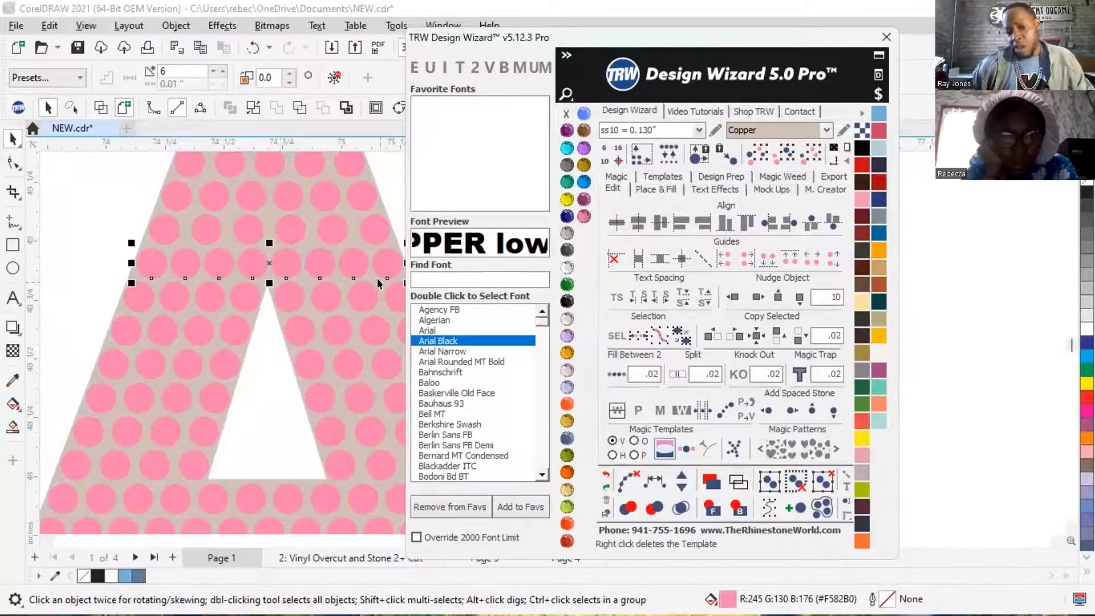
left_click(625, 475)
scroll(186, 261, "down", 4)
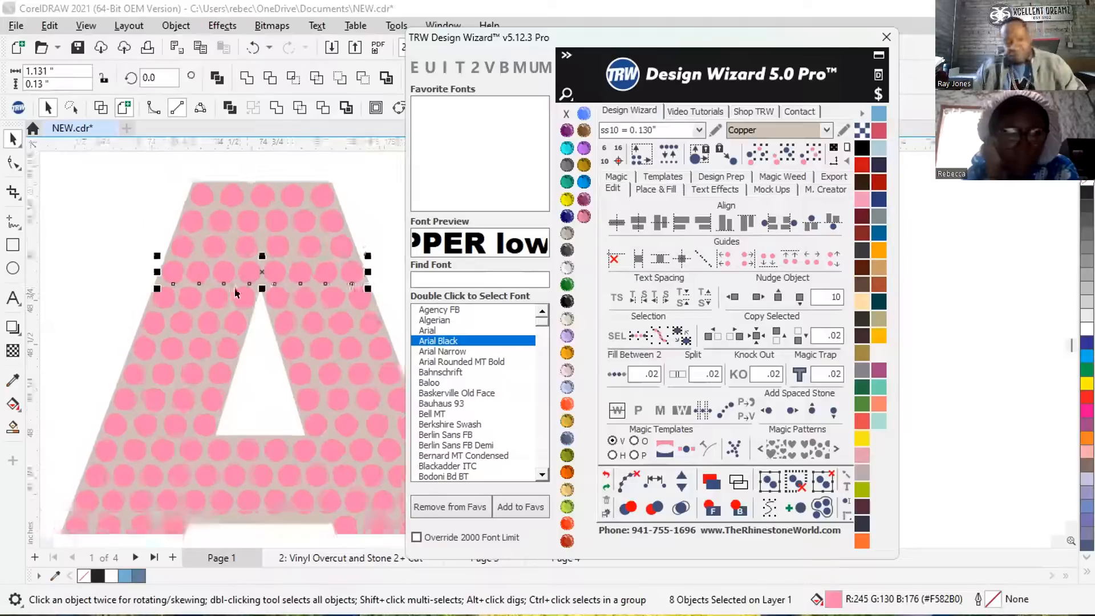
left_click(326, 207)
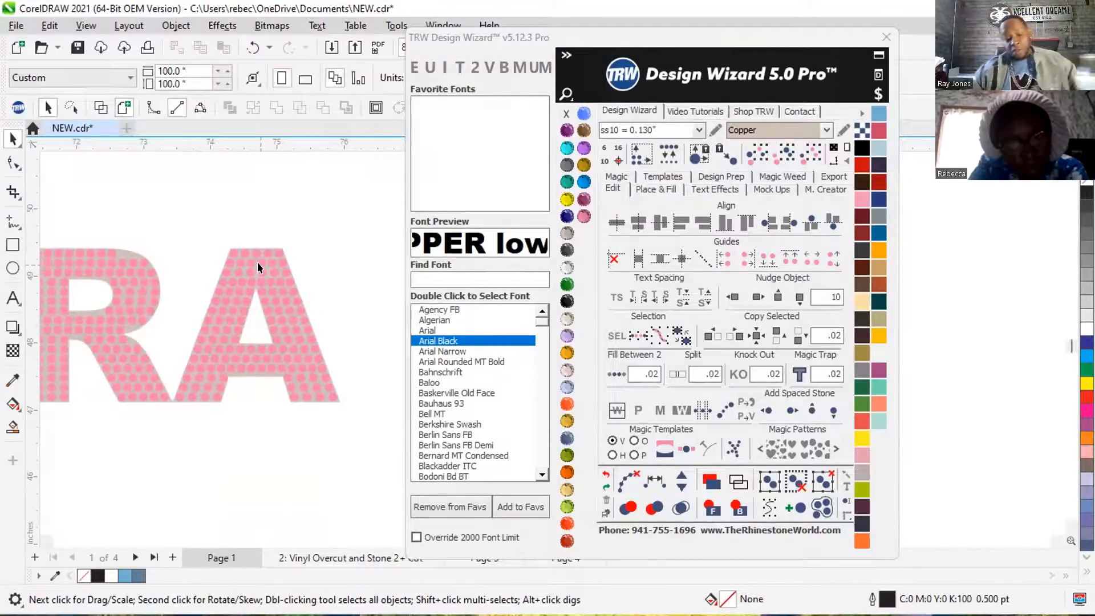
Draw a circle about 5.54 inches in diameter in the empty area beside the pink EZRA lettering.
scroll(276, 207, "down", 3)
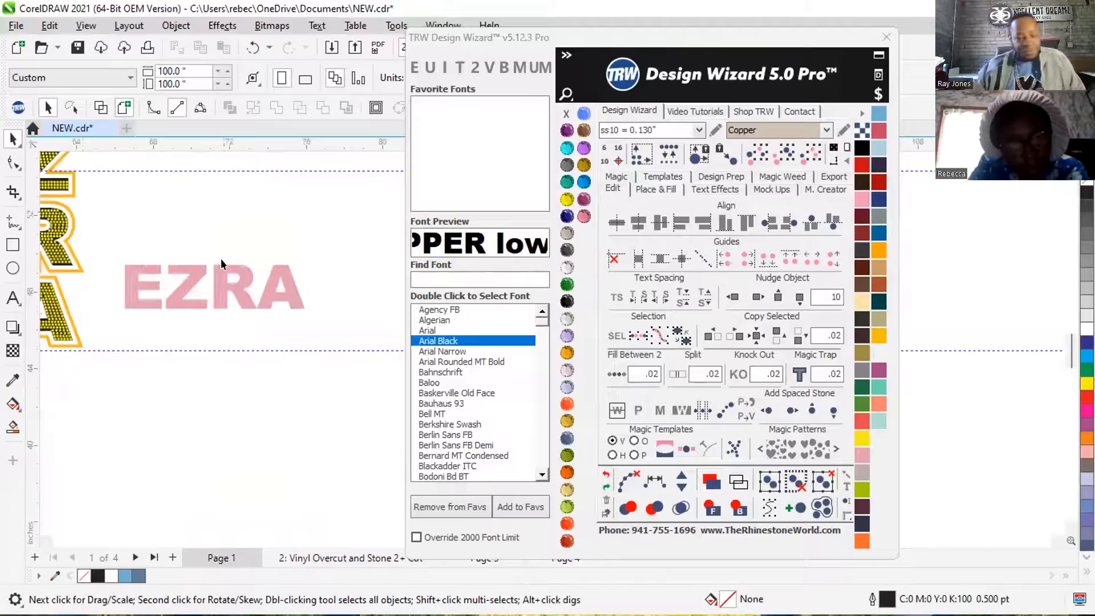
left_click(12, 268)
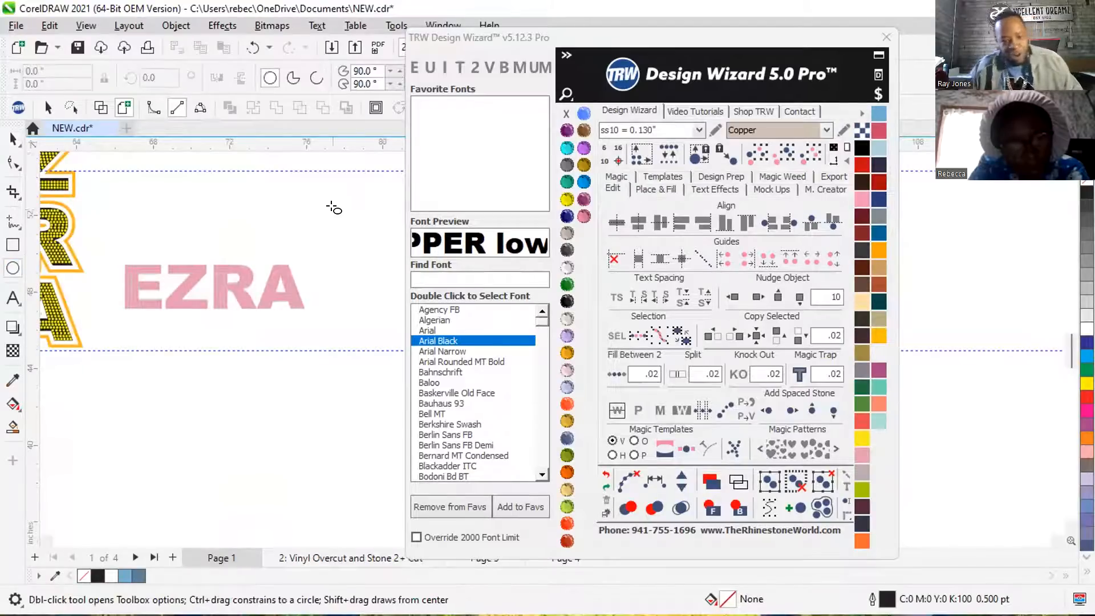
scroll(207, 240, "down", 4)
scroll(342, 240, "up", 1)
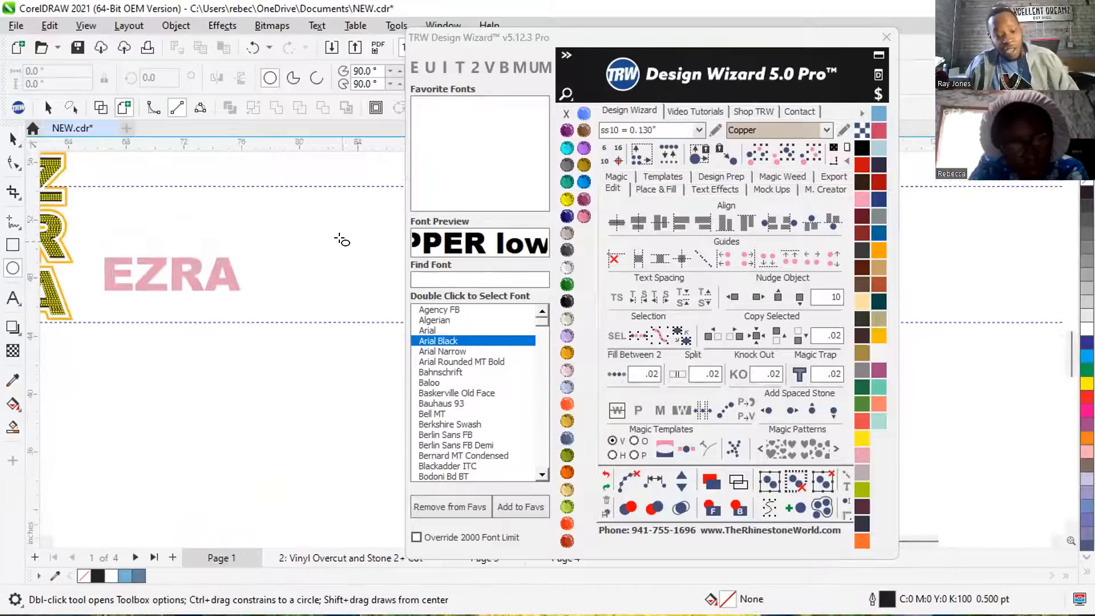
left_click_drag(290, 218, 369, 283)
key("space")
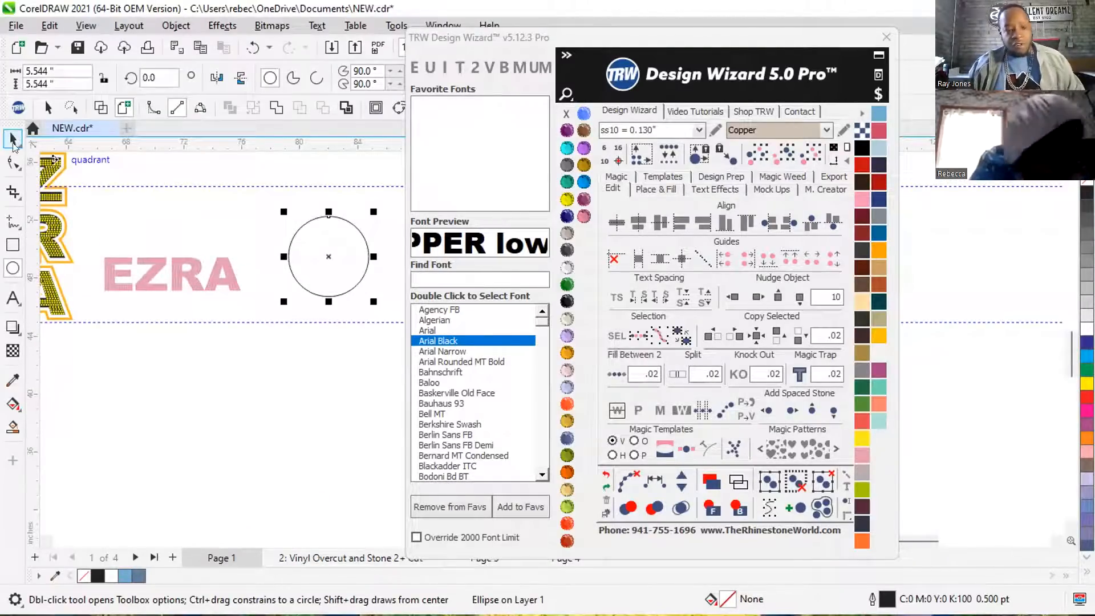
scroll(233, 237, "down", 1)
scroll(370, 224, "up", 3)
left_click(308, 184)
Place a Single Line of ss10 Copper stones inside the circle at 0.02 spacing, clear its path and check for overlaps.
scroll(291, 219, "up", 1)
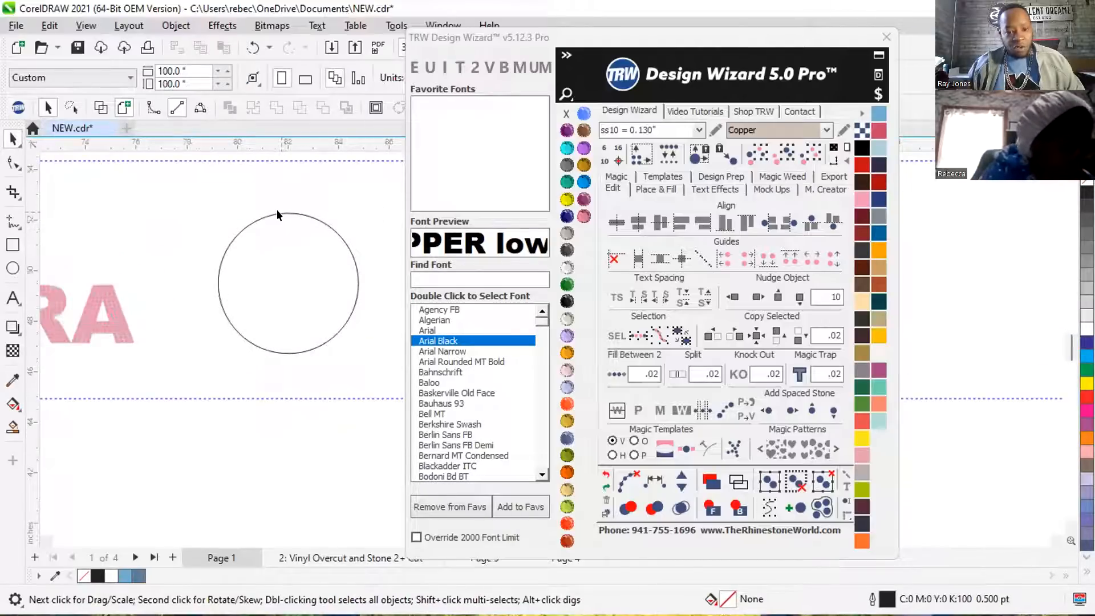
left_click(279, 213)
left_click(650, 188)
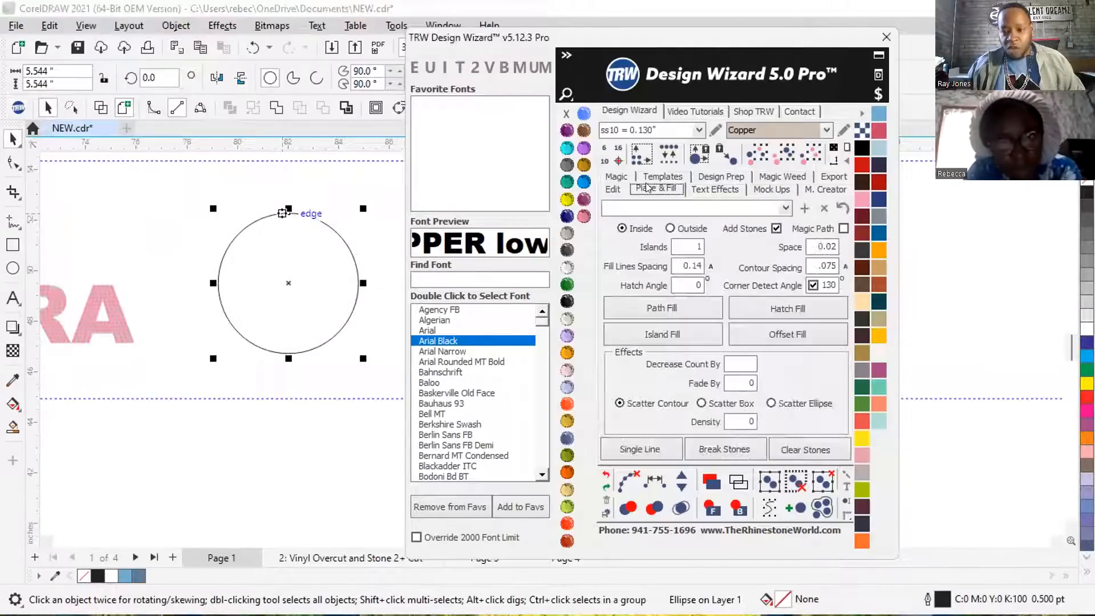
left_click(663, 334)
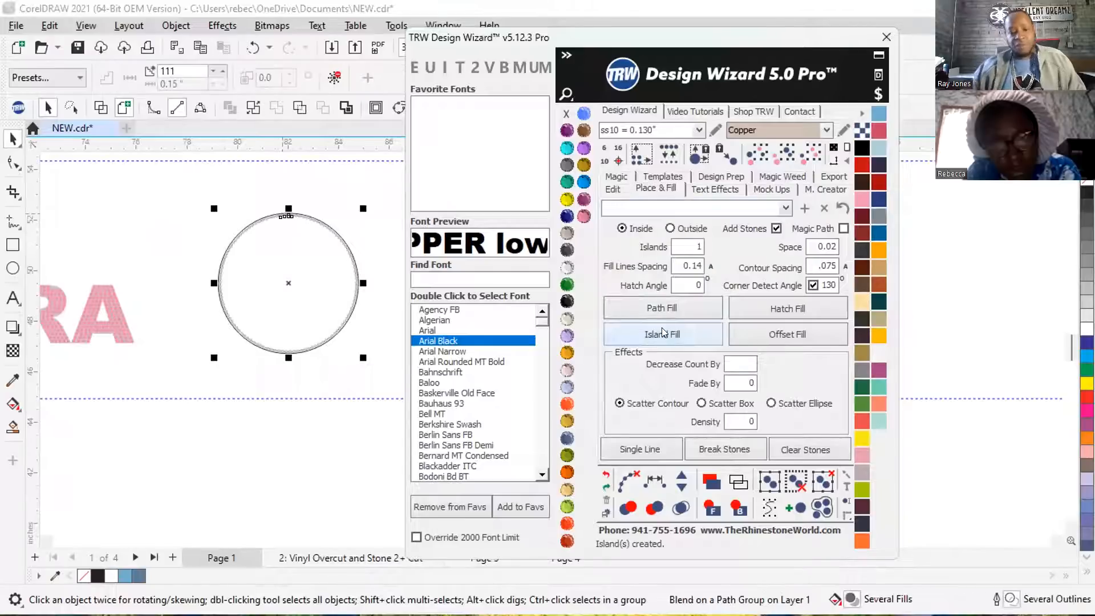
left_click(625, 479)
left_click(680, 507)
left_click(297, 182)
scroll(296, 213, "up", 4)
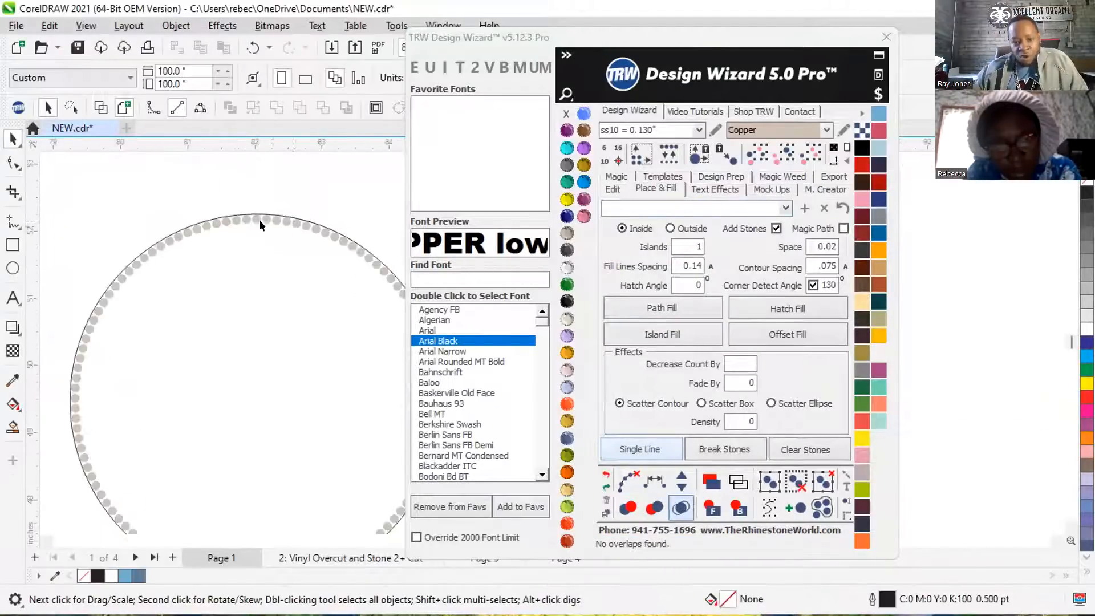
Duplicate the circle outline without its stones into the empty space beside the stone-lined circle.
scroll(210, 197, "down", 2)
scroll(208, 197, "down", 1)
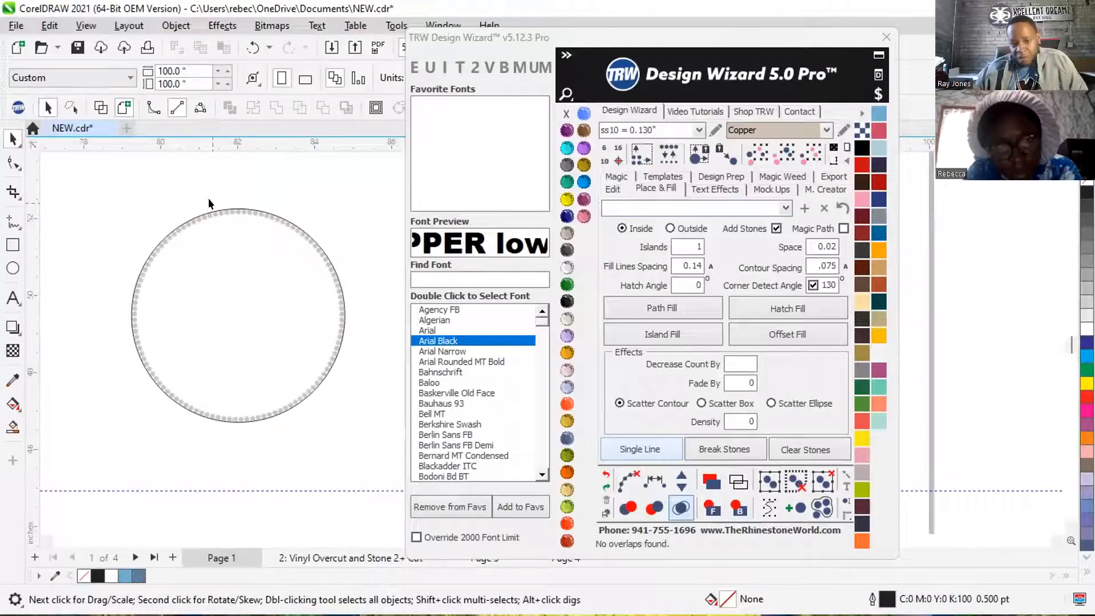
scroll(156, 224, "down", 1)
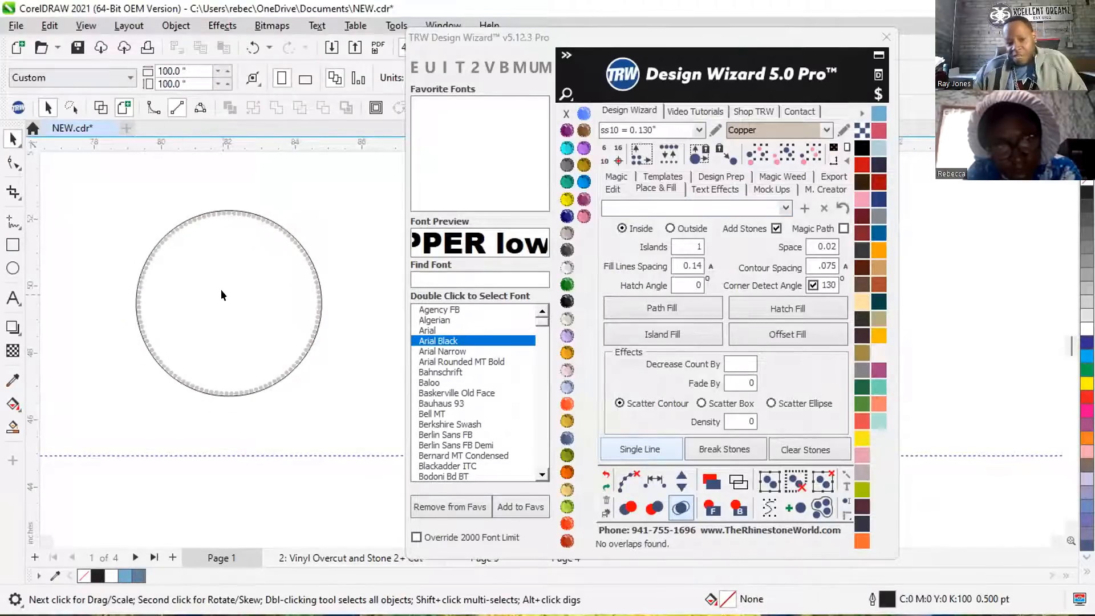
left_click(252, 214)
scroll(252, 214, "up", 2)
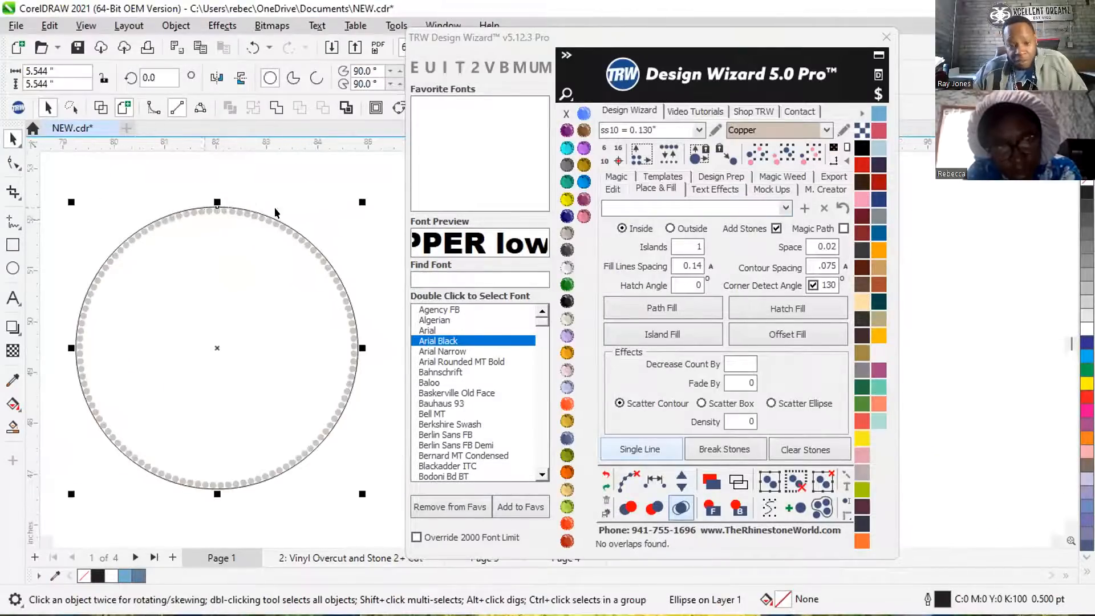
scroll(274, 212, "up", 1)
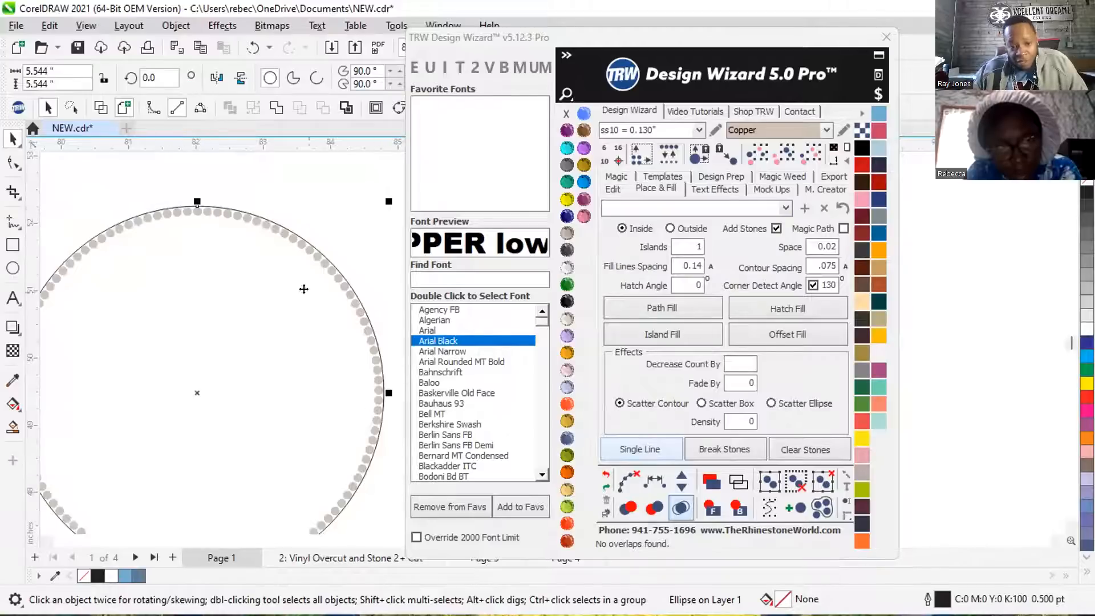
scroll(211, 257, "up", 4)
scroll(80, 217, "down", 4)
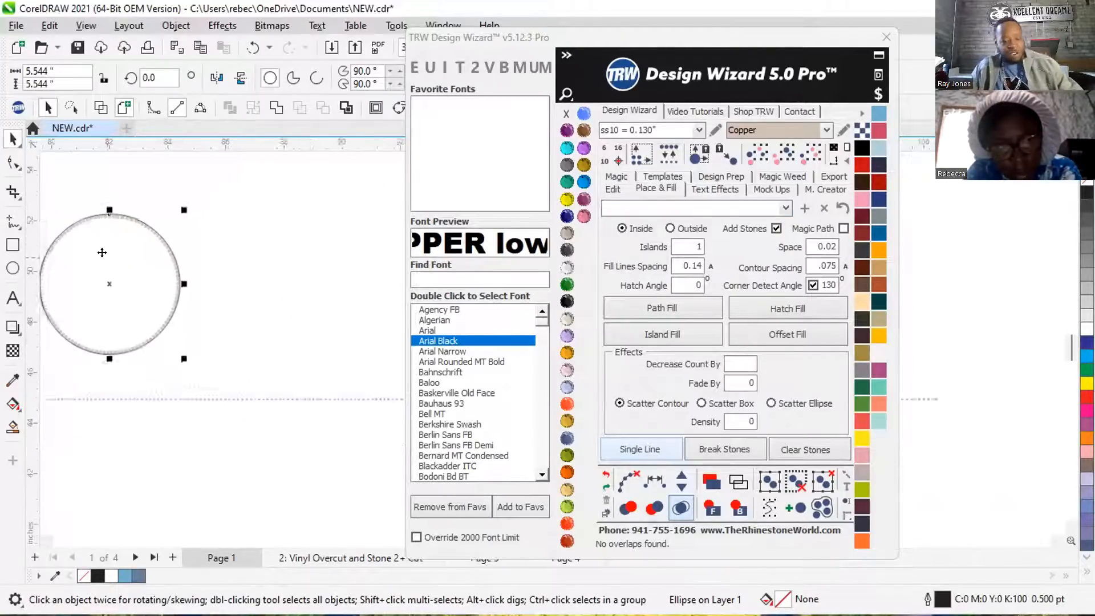
left_click_drag(106, 283, 308, 282)
left_click(296, 197)
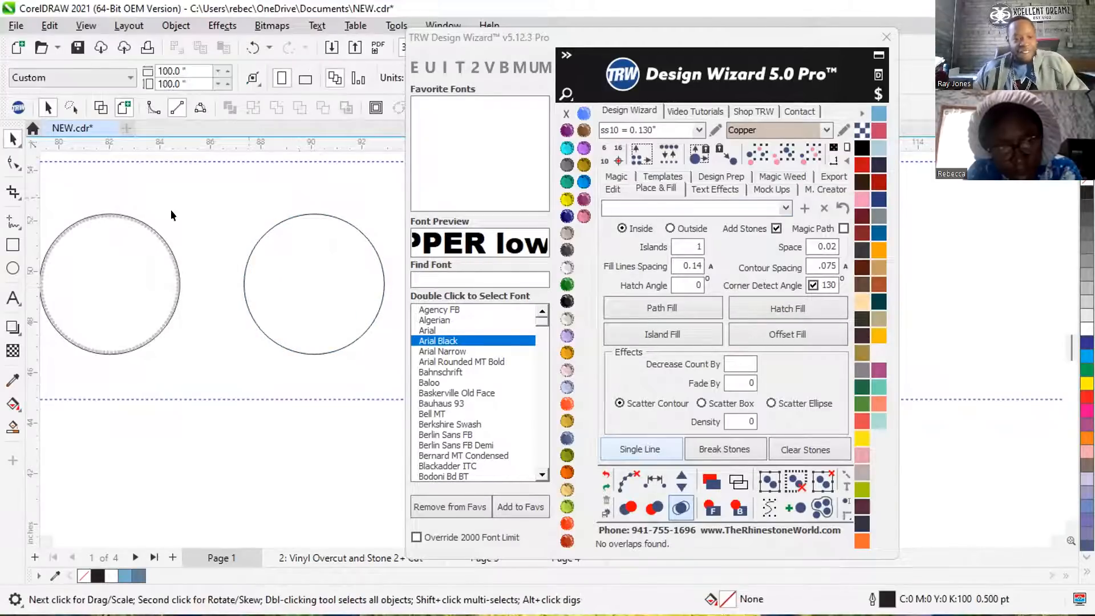
Copy the single stone at the second circle's top to just inside the circle's bottom edge.
left_click(314, 216)
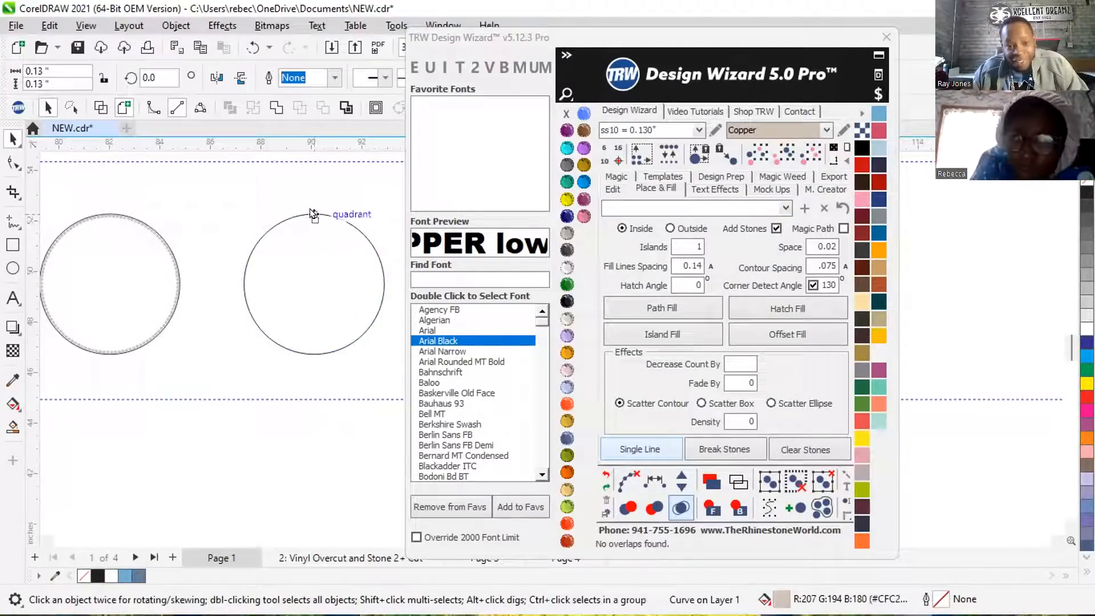
scroll(306, 204, "up", 5)
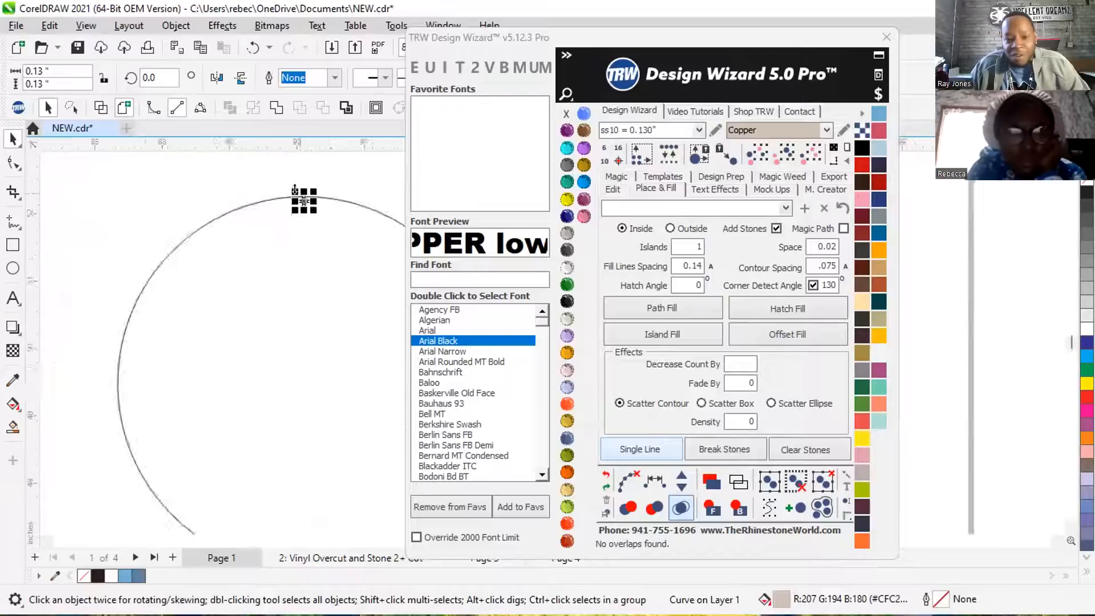
scroll(282, 193, "up", 1)
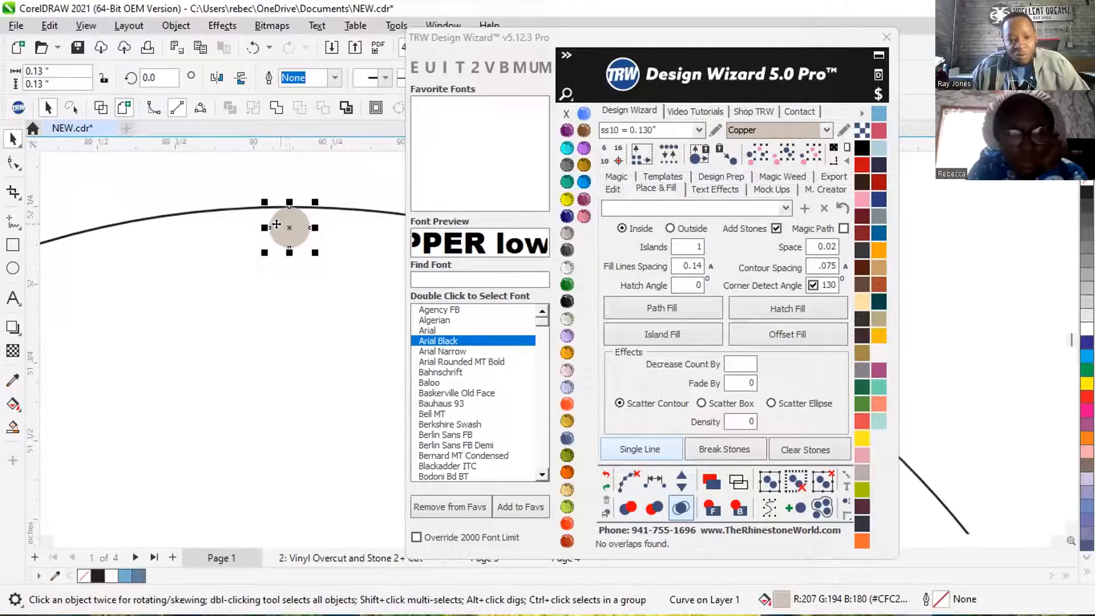
scroll(275, 222, "down", 5)
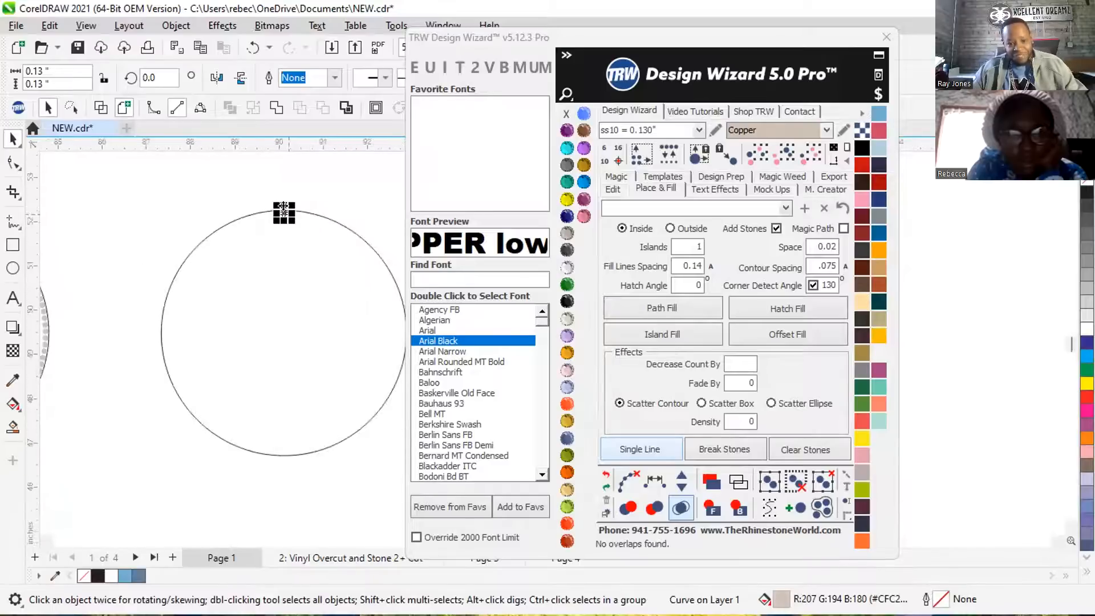
scroll(283, 207, "down", 1)
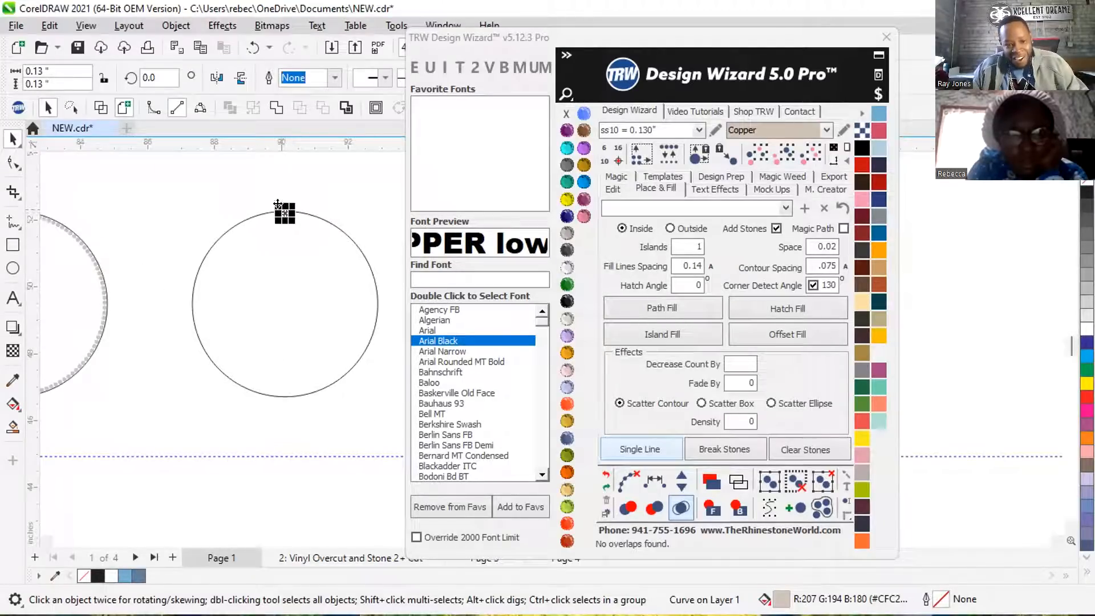
left_click_drag(279, 206, 282, 251)
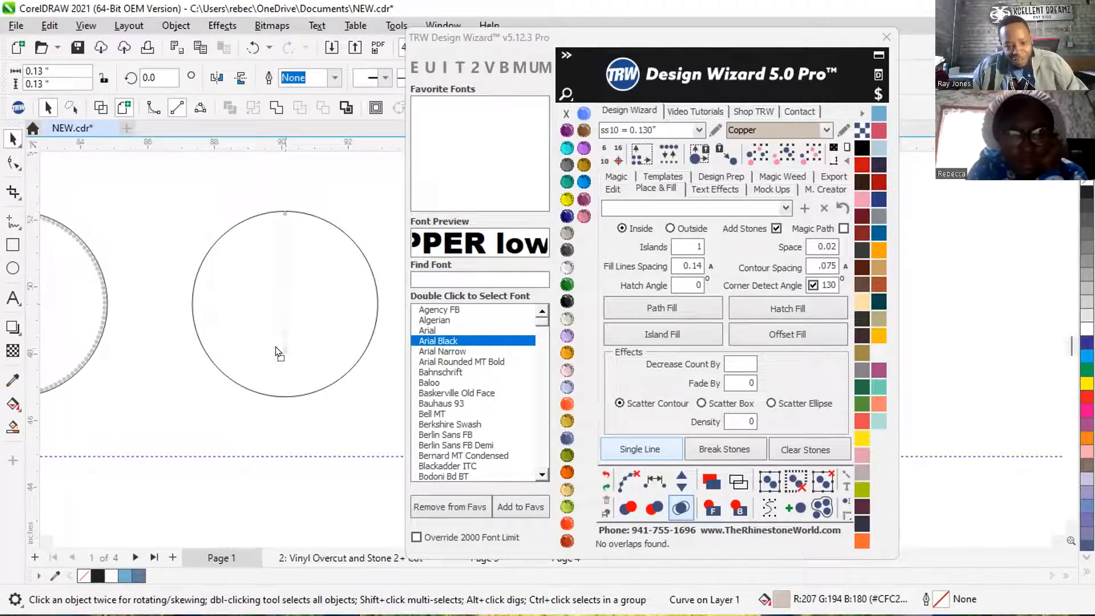
left_click_drag(282, 389, 284, 391)
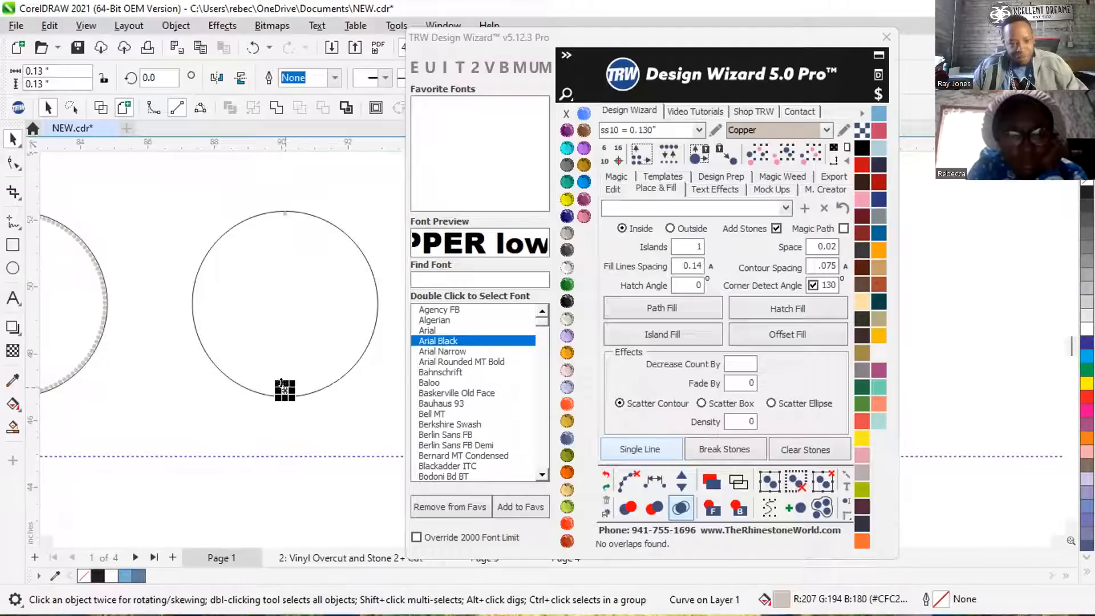
left_click(261, 199)
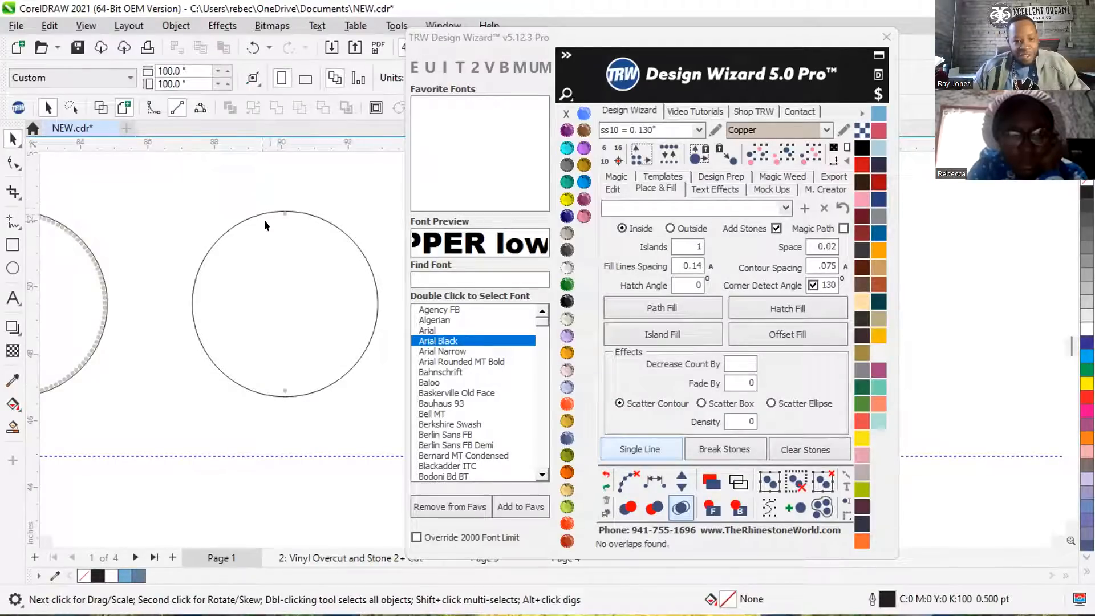
Copy the second circle's top stone to the circle's left and right edges.
left_click_drag(285, 215, 212, 301)
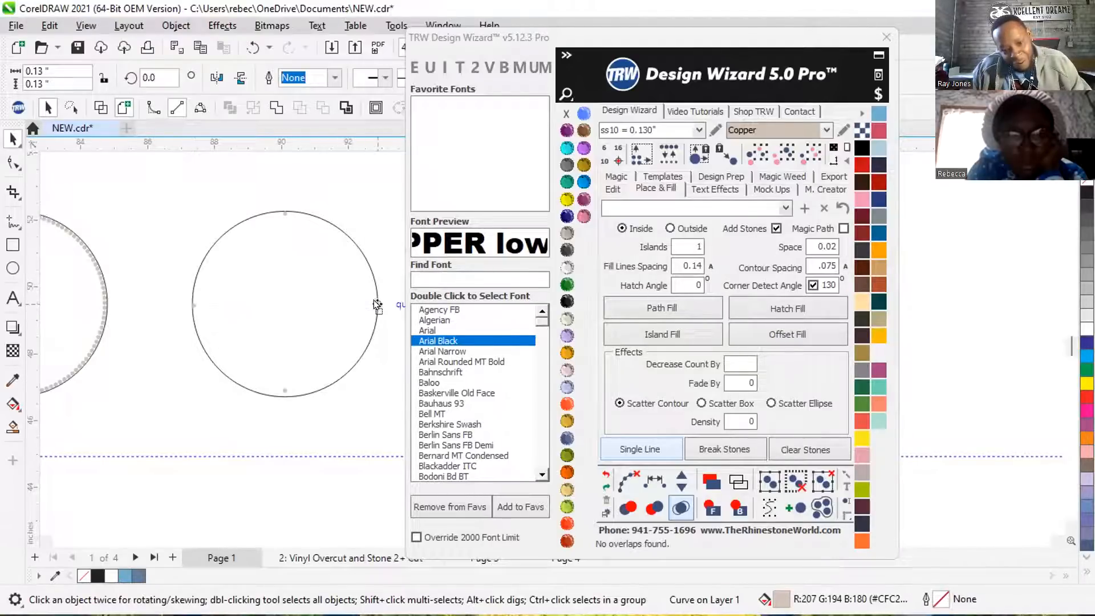
left_click_drag(375, 304, 376, 305)
left_click(326, 190)
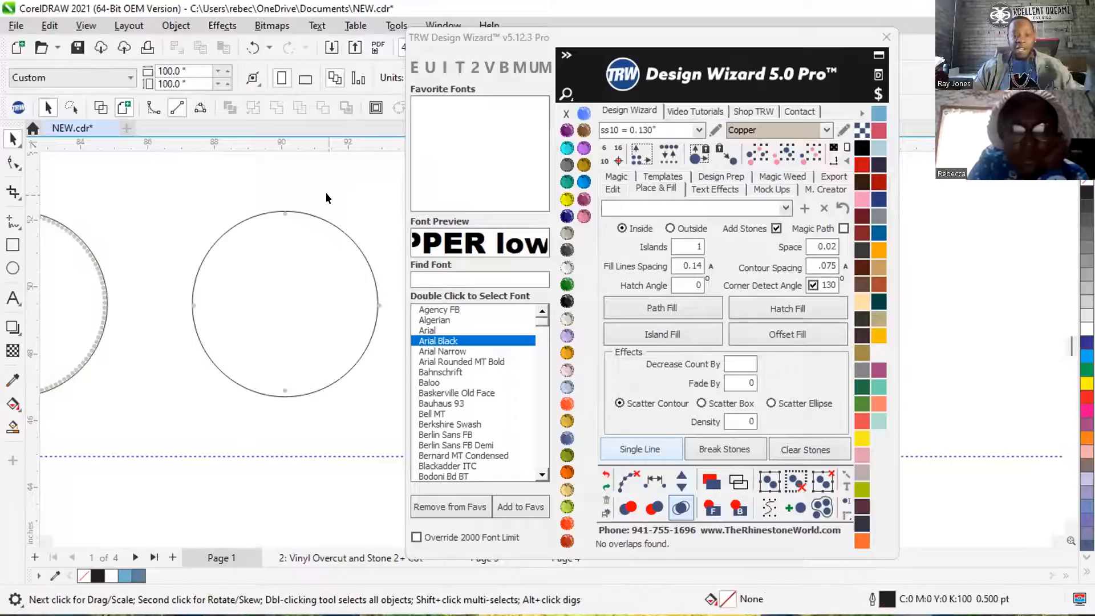
Respace the second circle's top, right and bottom stones evenly along a path through all three.
left_click(283, 214)
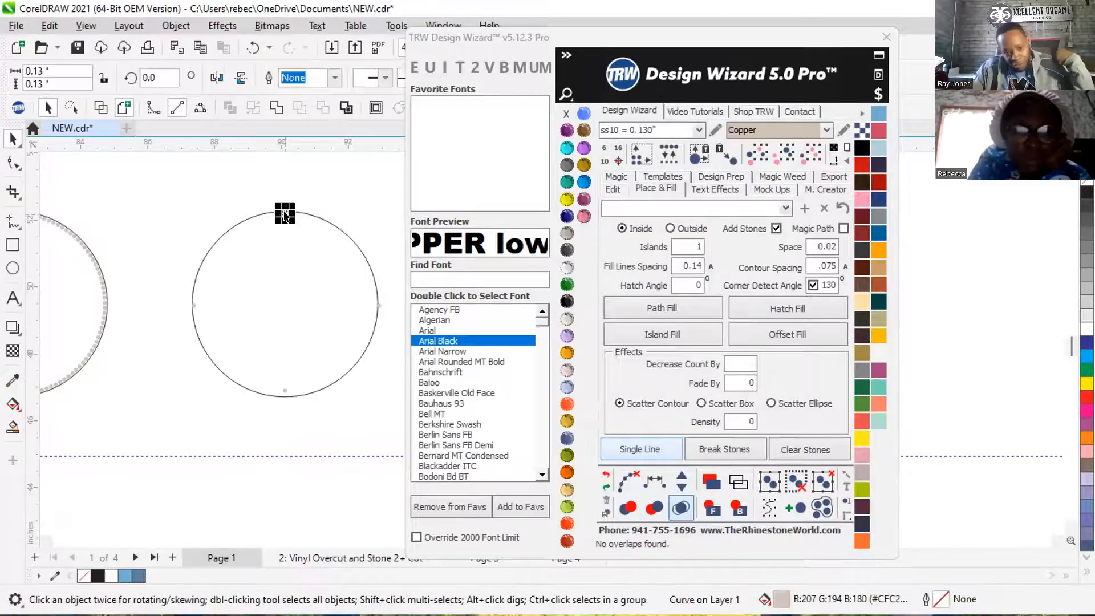
left_click(379, 302, "shift")
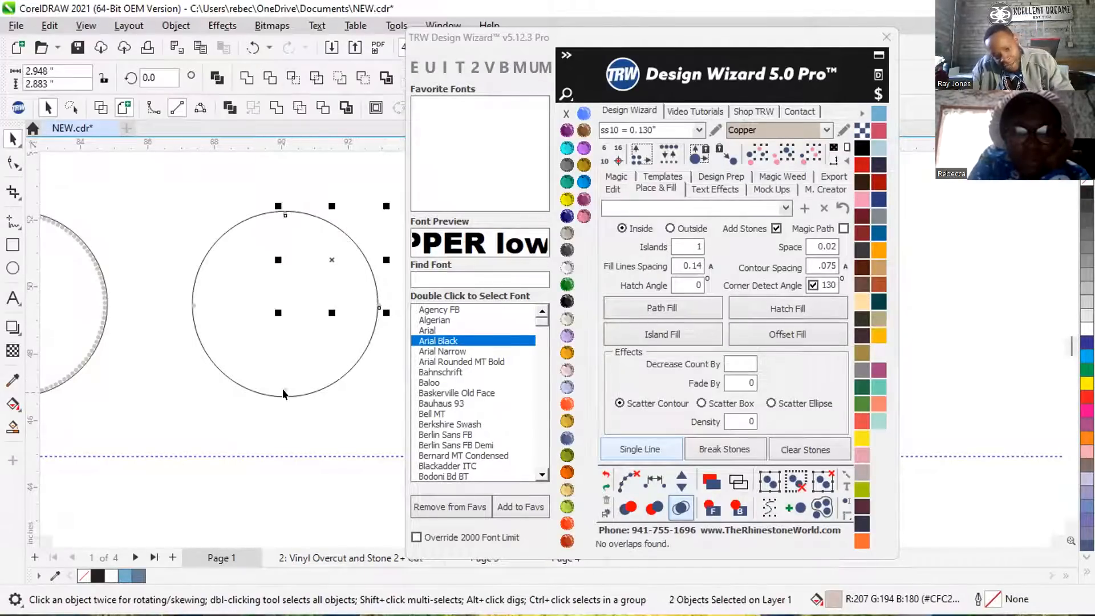
left_click(283, 394, "shift")
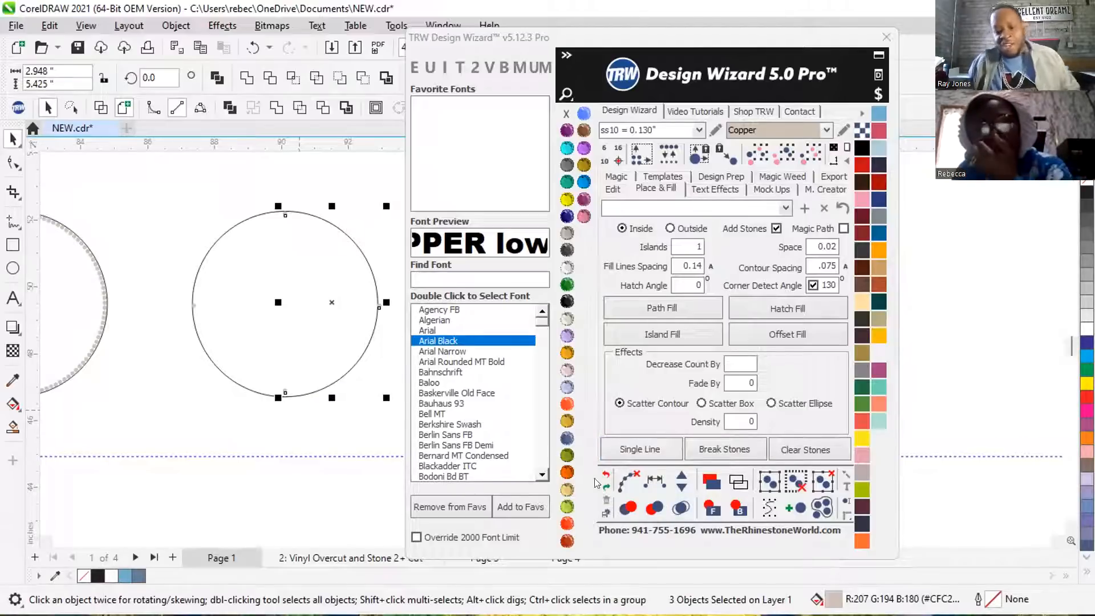
left_click(655, 482)
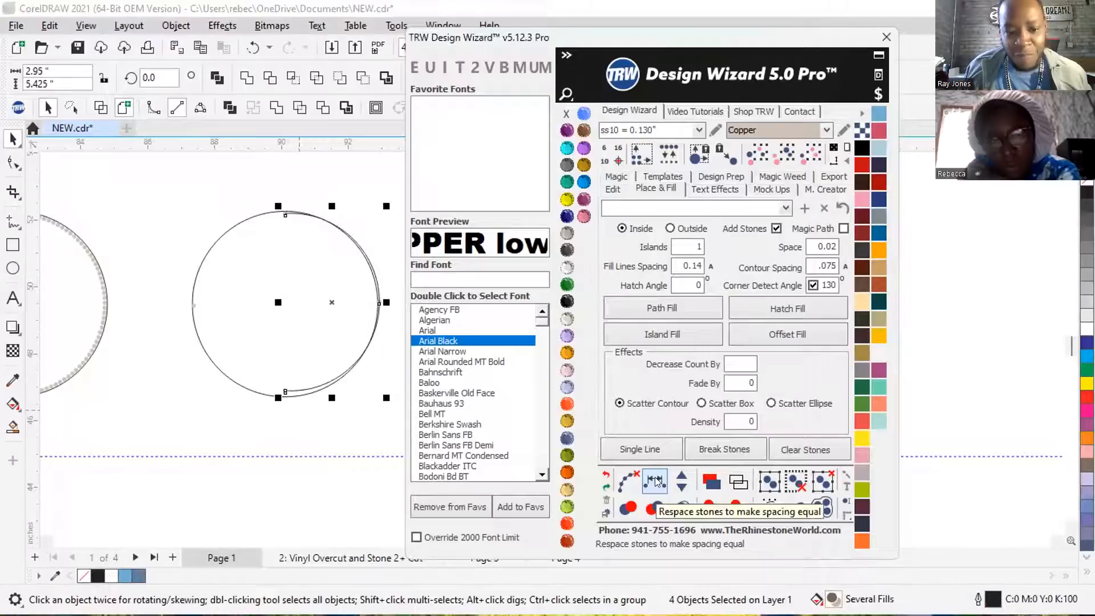
Add stones one at a time to the second circle's right arc until they sit close together with small gaps.
left_click(675, 473)
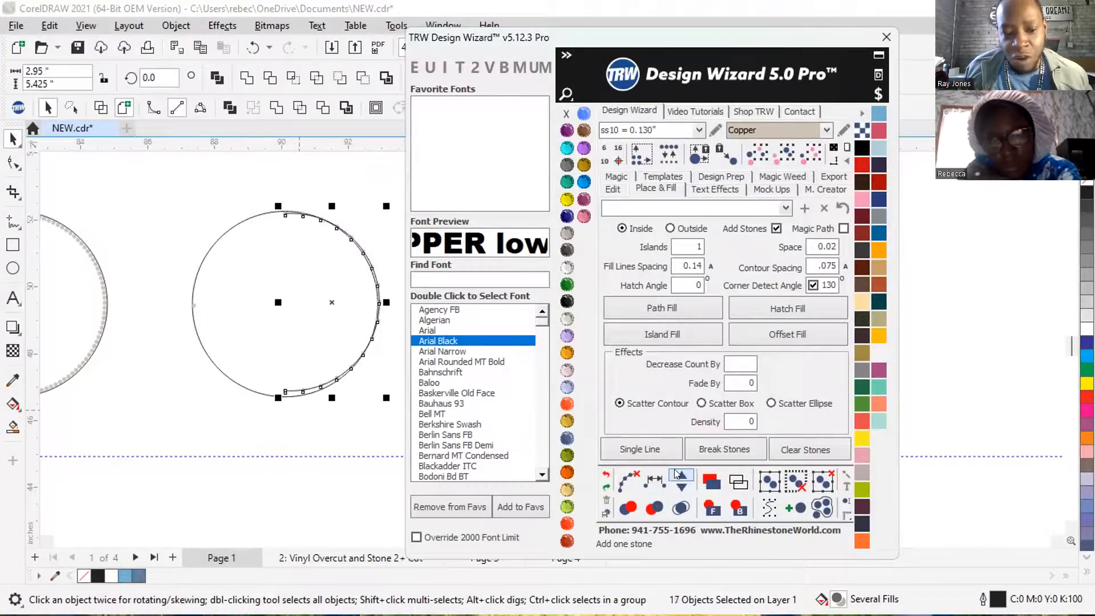
scroll(363, 230, "up", 1)
scroll(361, 242, "up", 4)
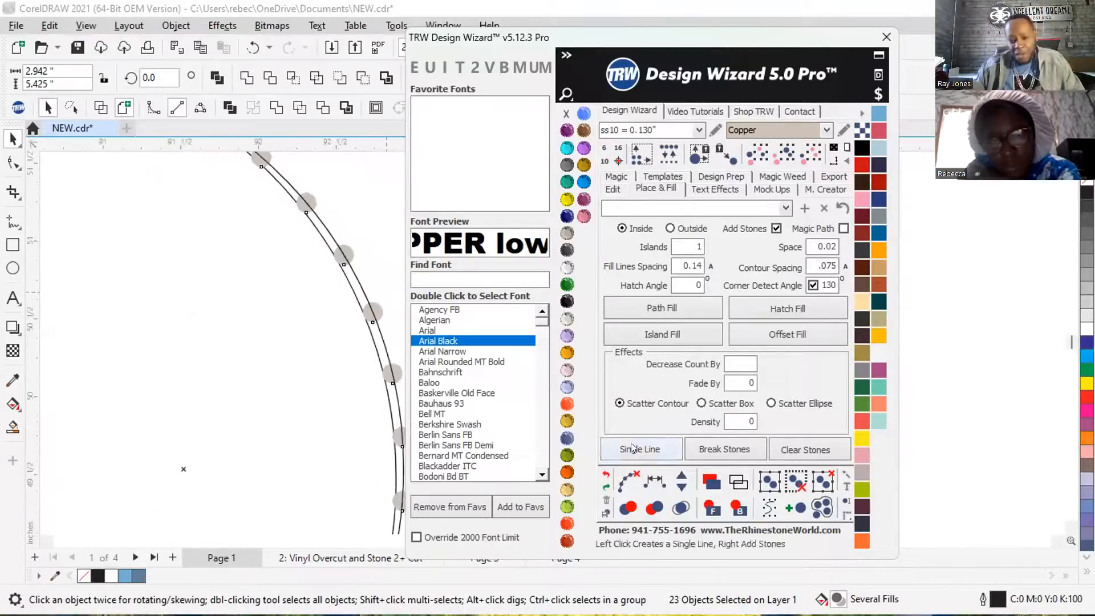
left_click(682, 478)
left_click(682, 474)
left_click(682, 474)
left_click(683, 474)
left_click(683, 473)
left_click(682, 474)
left_click(682, 474)
left_click(682, 474)
left_click(683, 473)
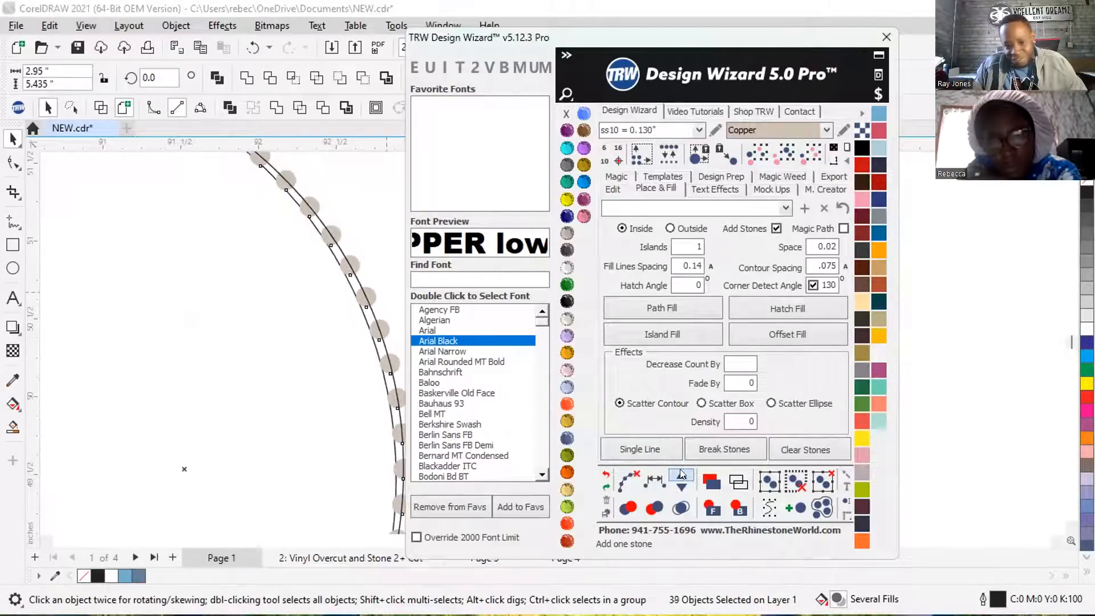
left_click(682, 474)
left_click(681, 473)
left_click(682, 474)
left_click(682, 474)
left_click(681, 474)
left_click(681, 474)
left_click(682, 474)
left_click(681, 474)
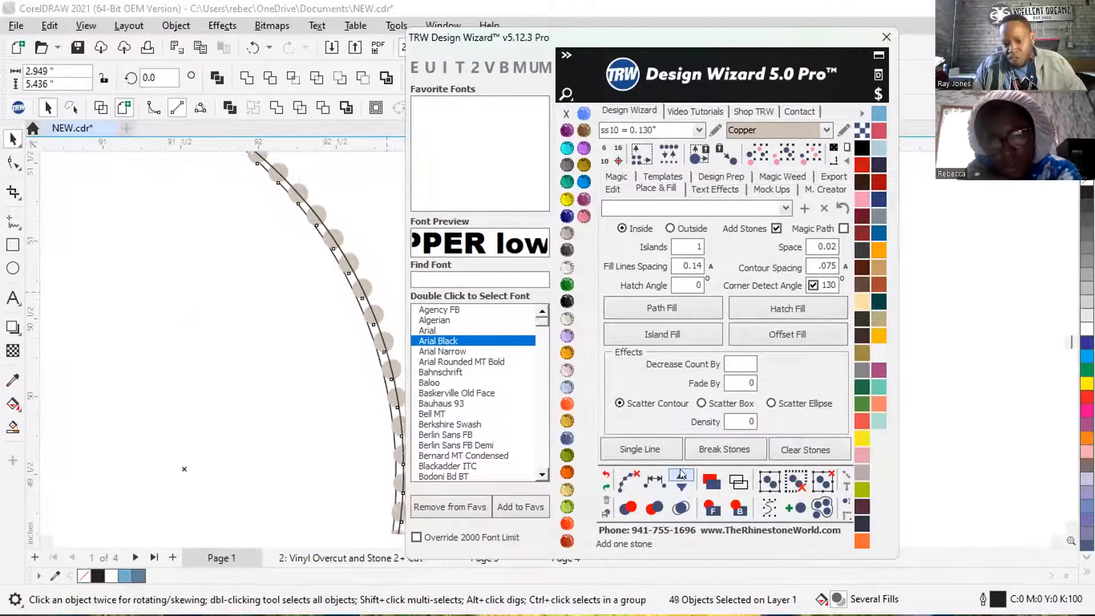
left_click(681, 474)
left_click(681, 474)
left_click(681, 474)
left_click(681, 474)
Delete the guide curve running through the right arc's stones, keeping the stones and the circle.
scroll(306, 281, "down", 2)
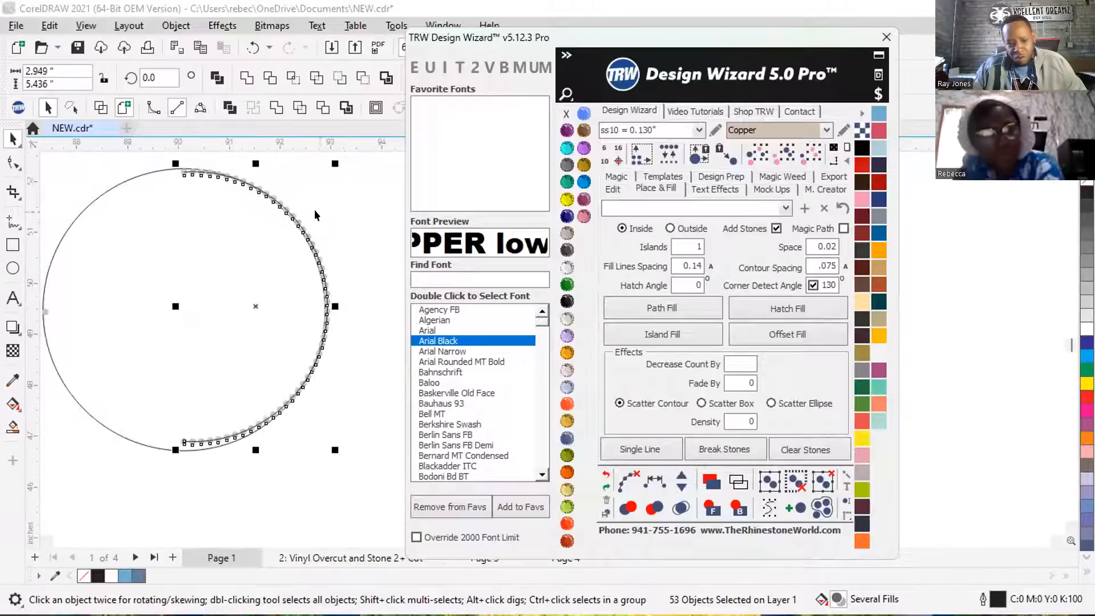
scroll(149, 211, "down", 1)
left_click(154, 330)
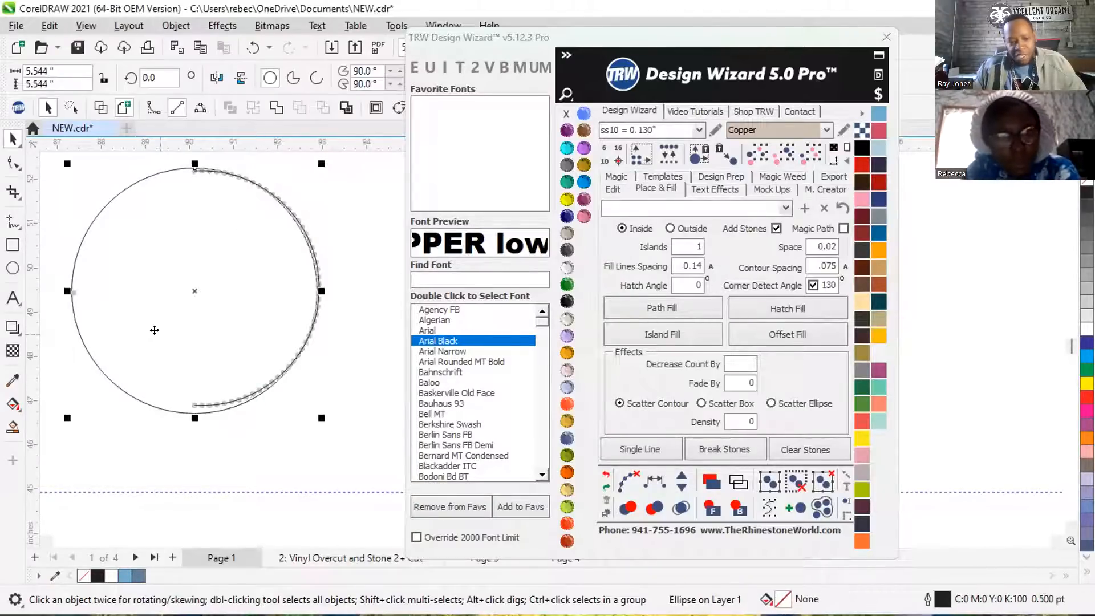
scroll(319, 274, "up", 4)
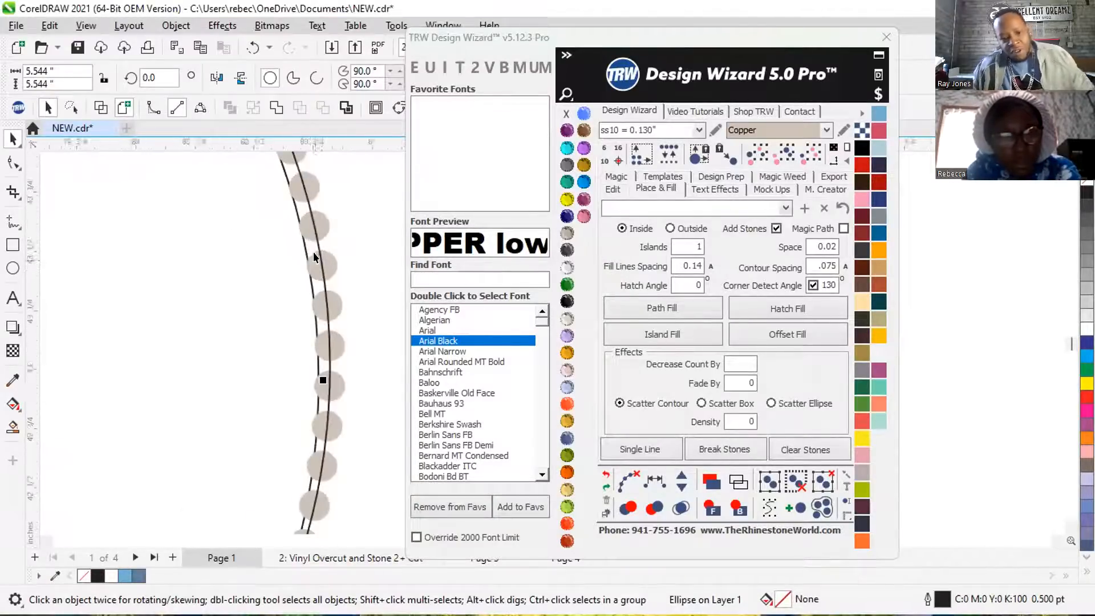
scroll(319, 254, "up", 3)
left_click(306, 234)
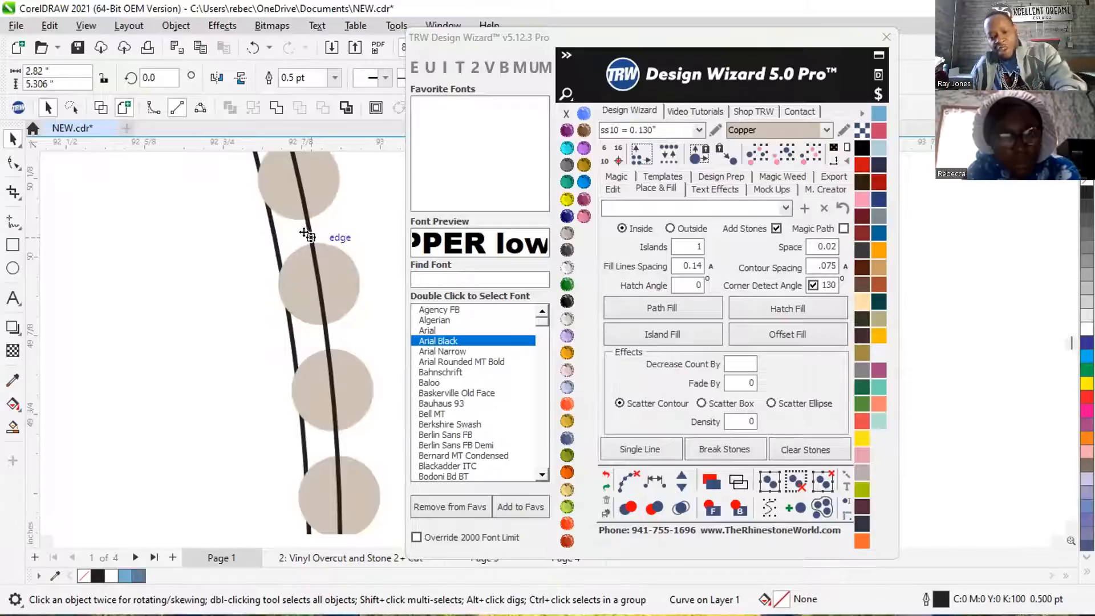
left_click(300, 234)
scroll(311, 251, "down", 5)
scroll(338, 264, "down", 3)
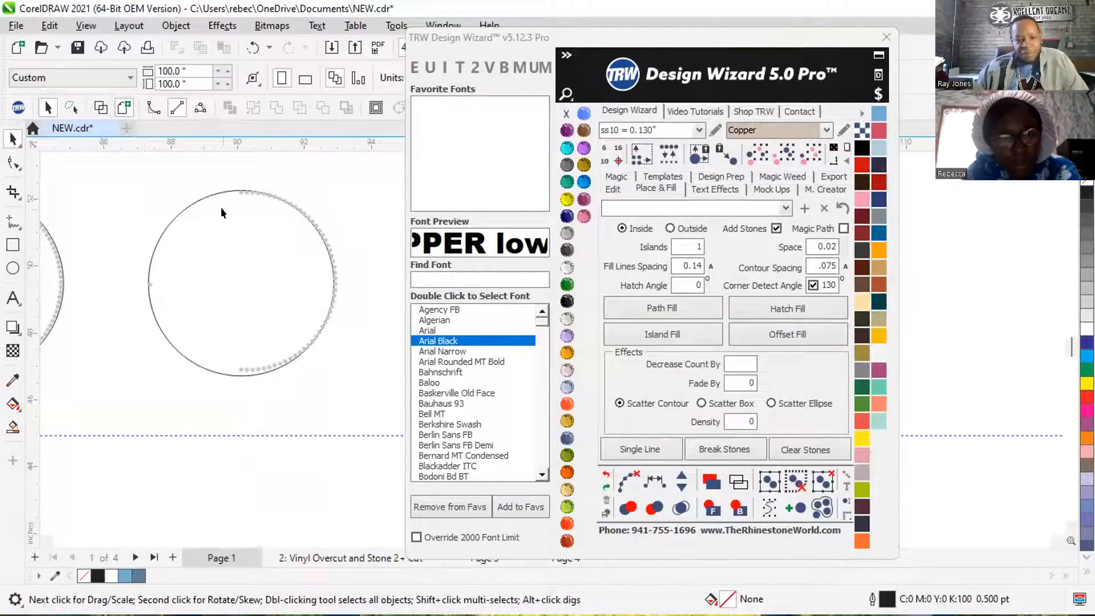
Respace the second circle's top, left and bottom stones along the left arc and add stones to fill it evenly.
left_click(236, 193)
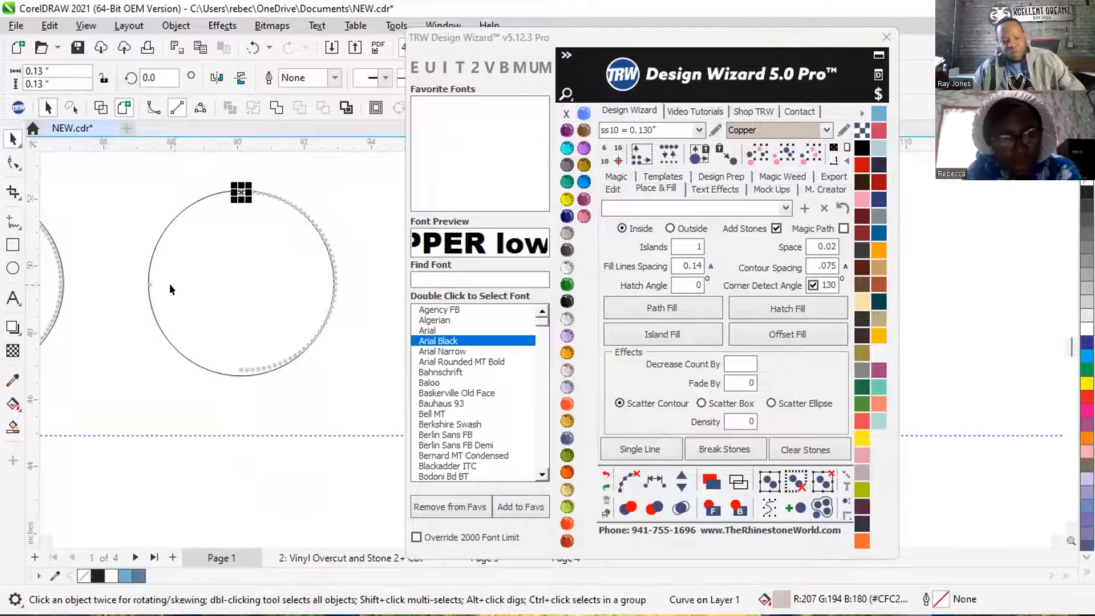
left_click(148, 284, "shift")
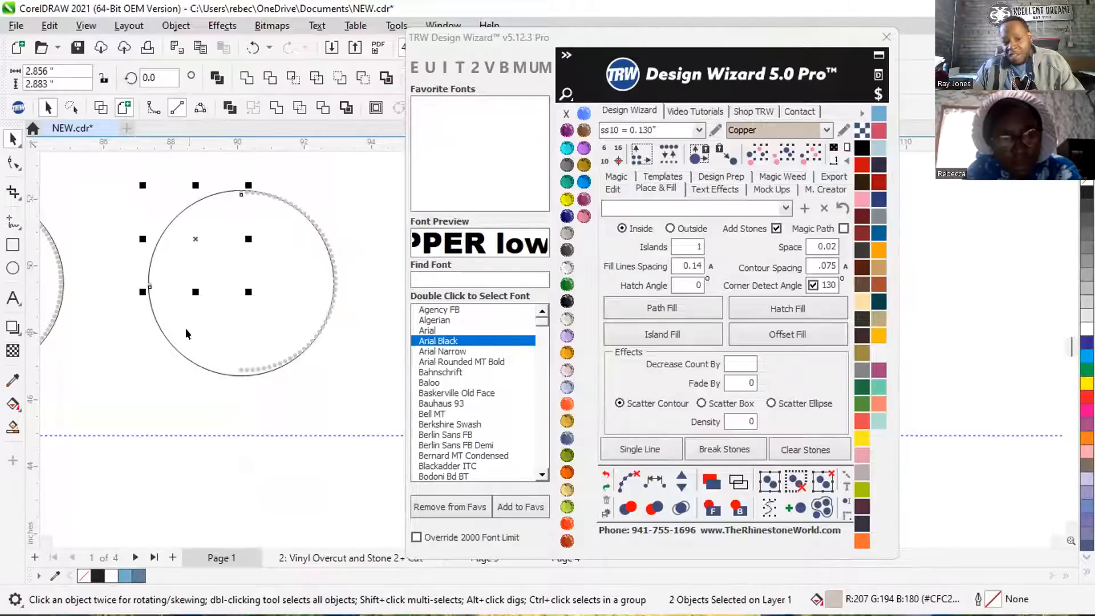
left_click(236, 369, "shift")
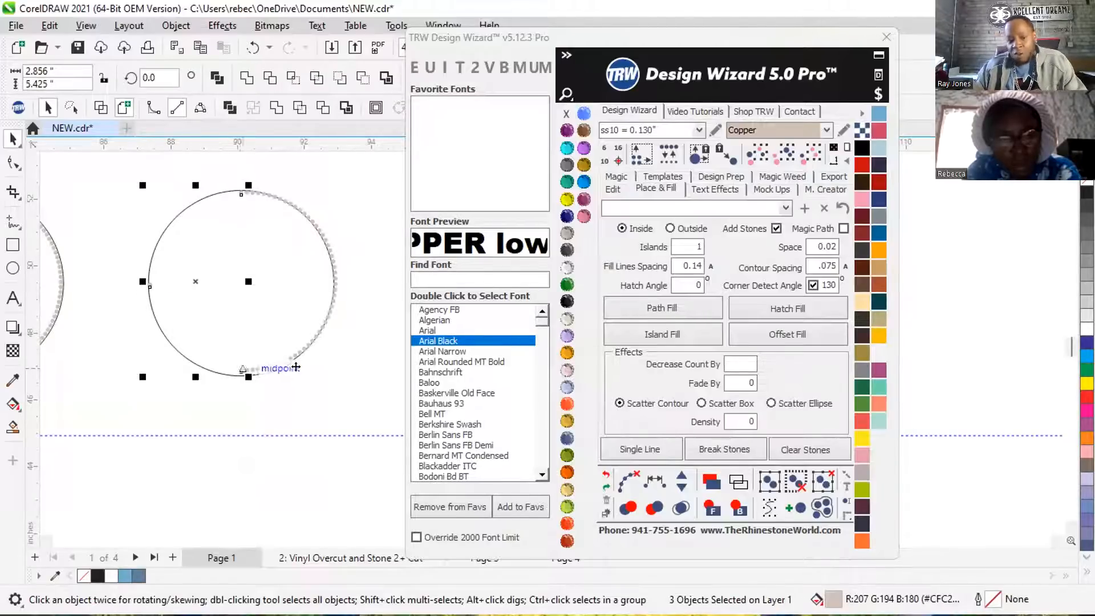
left_click(651, 481)
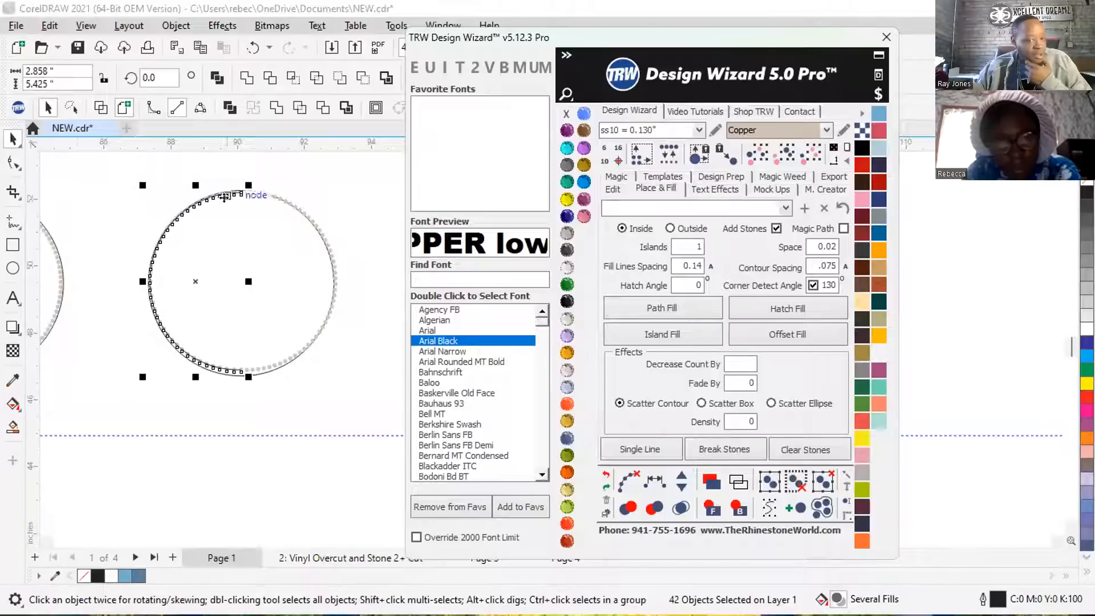
Delete the guide curve running through the left arc's stones, keeping the stones and the circle.
left_click(92, 173)
scroll(238, 193, "up", 5)
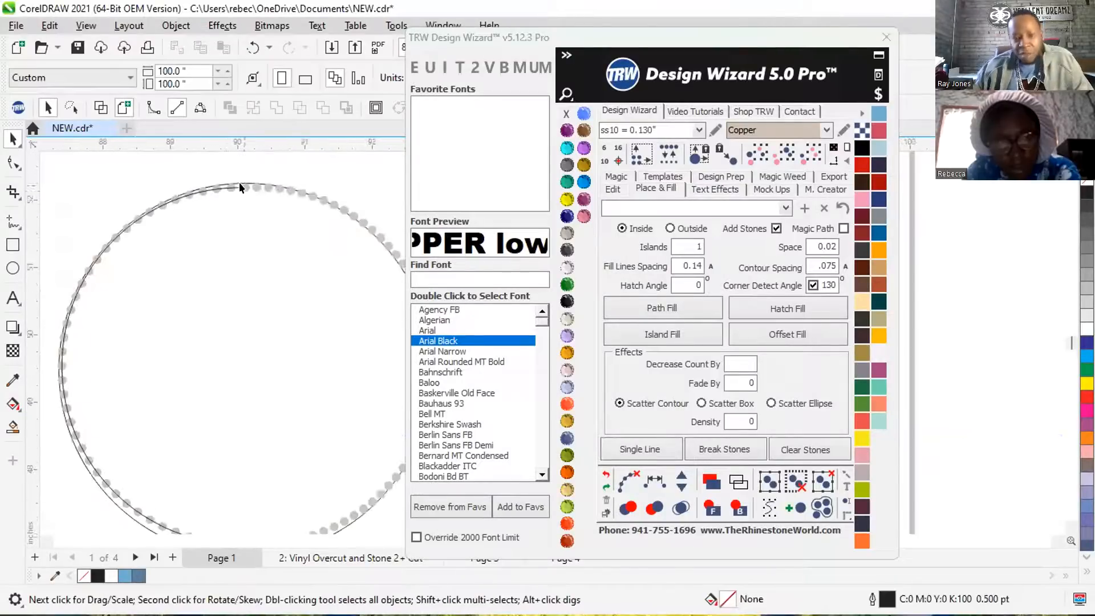
scroll(234, 176, "up", 2)
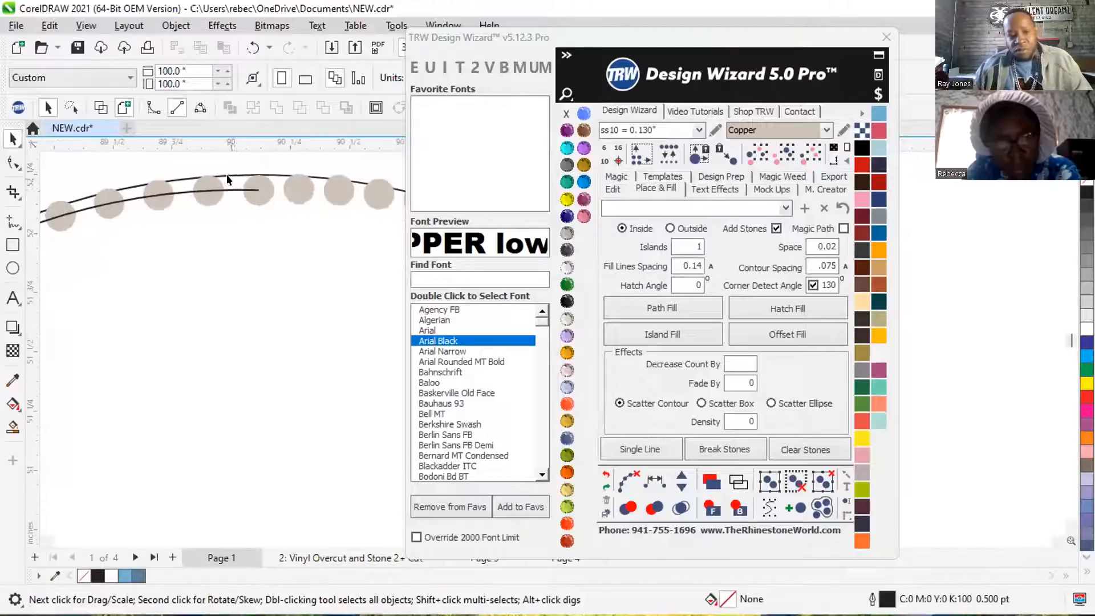
scroll(232, 191, "down", 2)
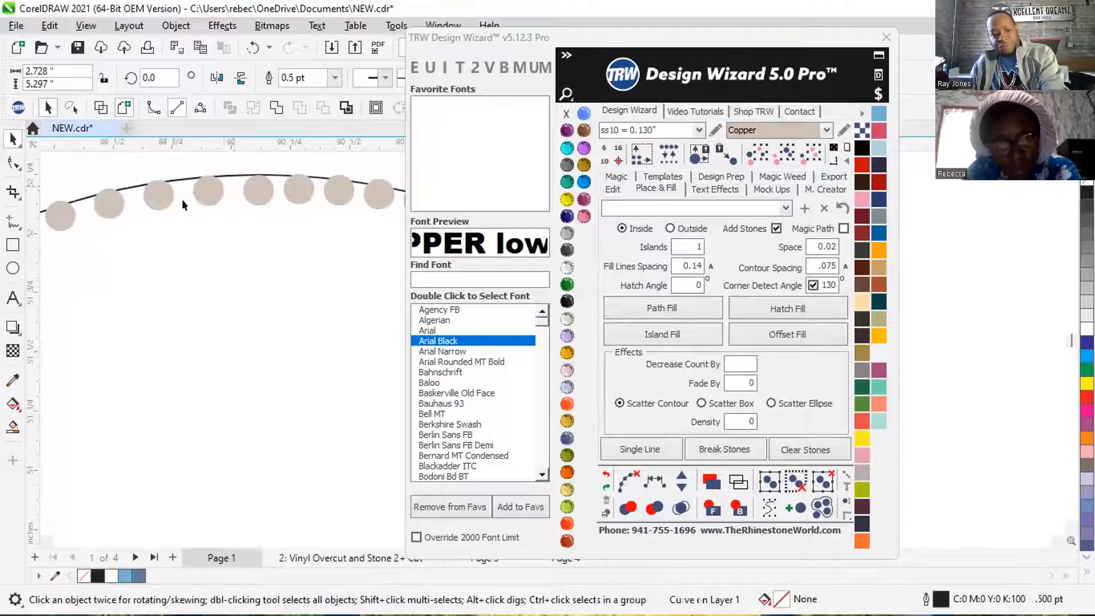
Select all stones matching one stone of the second circle and delete them from both circles, keeping the outlines.
left_click(244, 194)
scroll(233, 250, "down", 2)
left_click(809, 153)
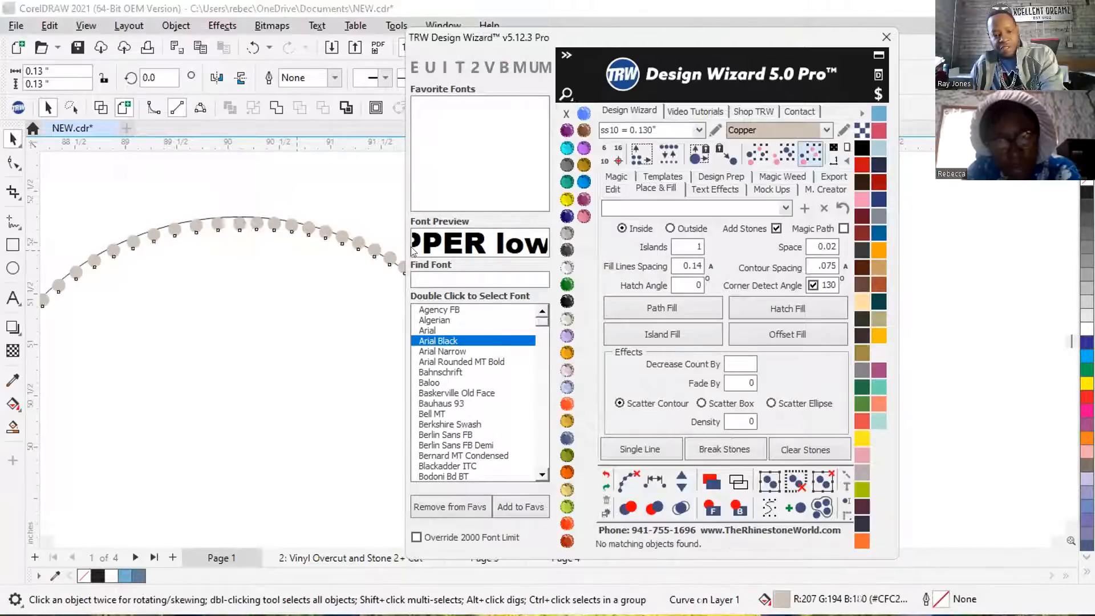
scroll(300, 251, "down", 4)
scroll(308, 231, "down", 3)
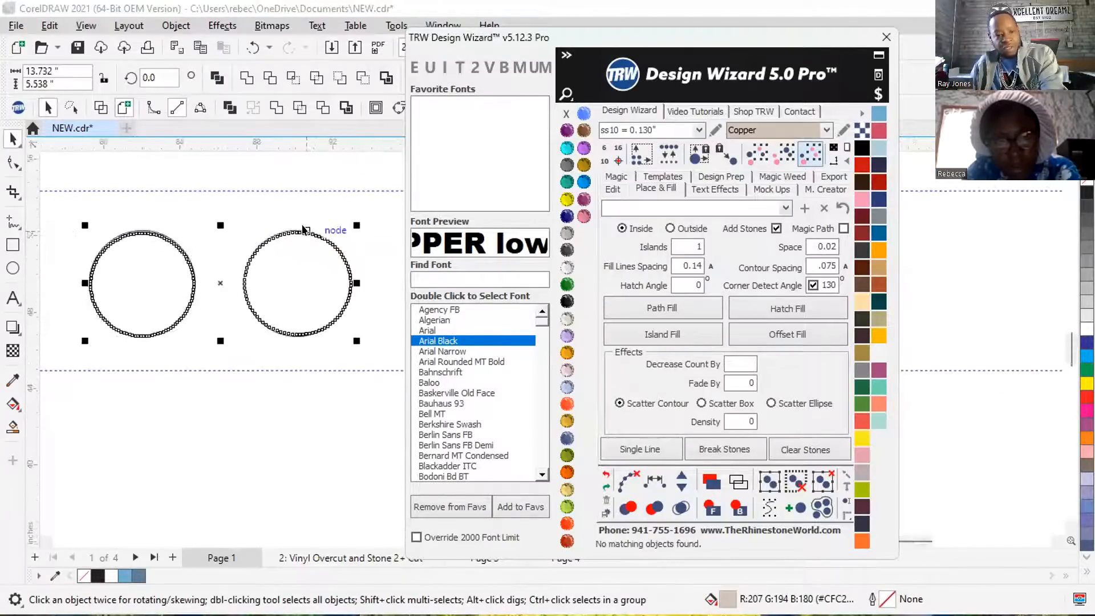
left_click(360, 135)
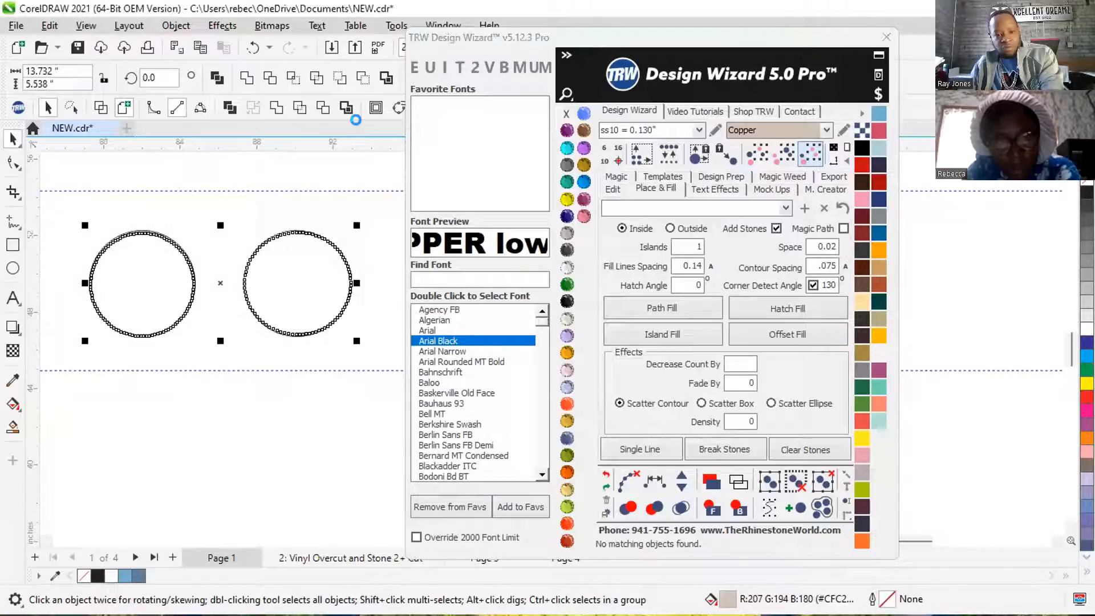
key("Delete")
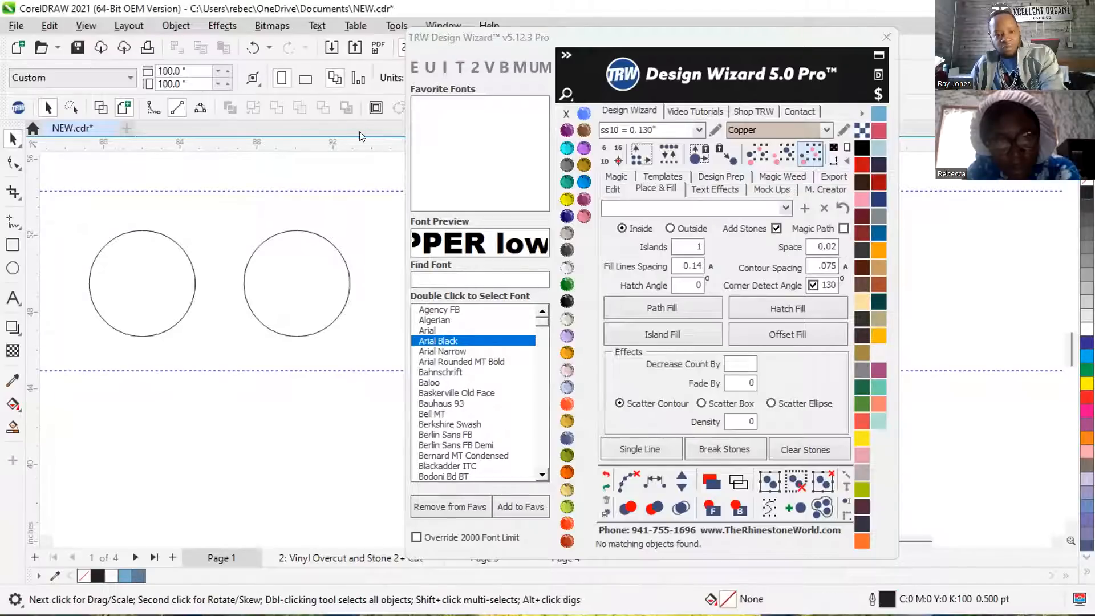
left_click(12, 244)
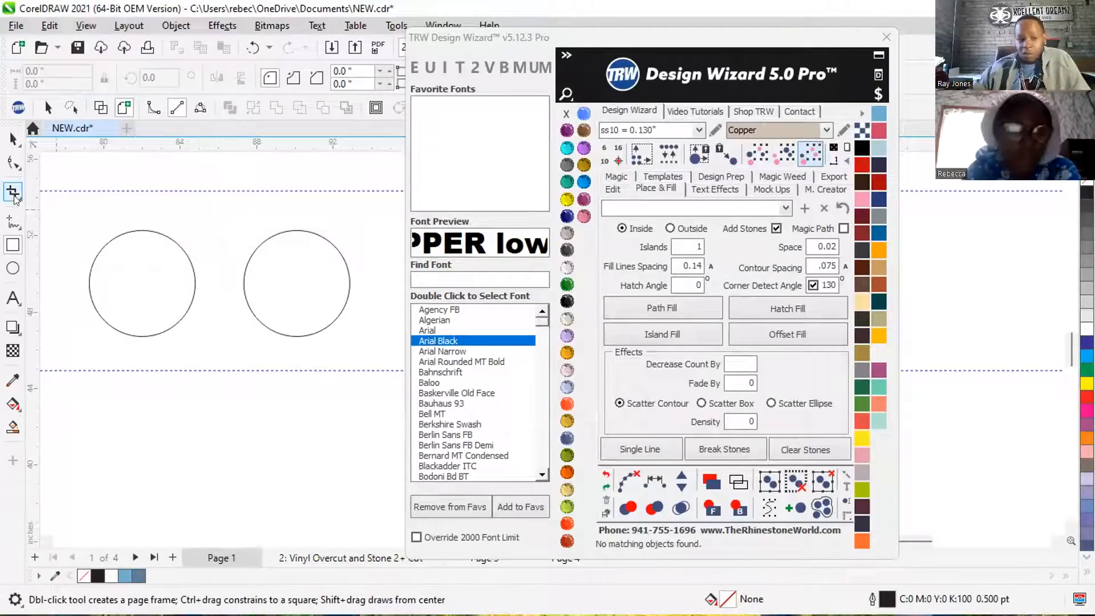
left_click(13, 139)
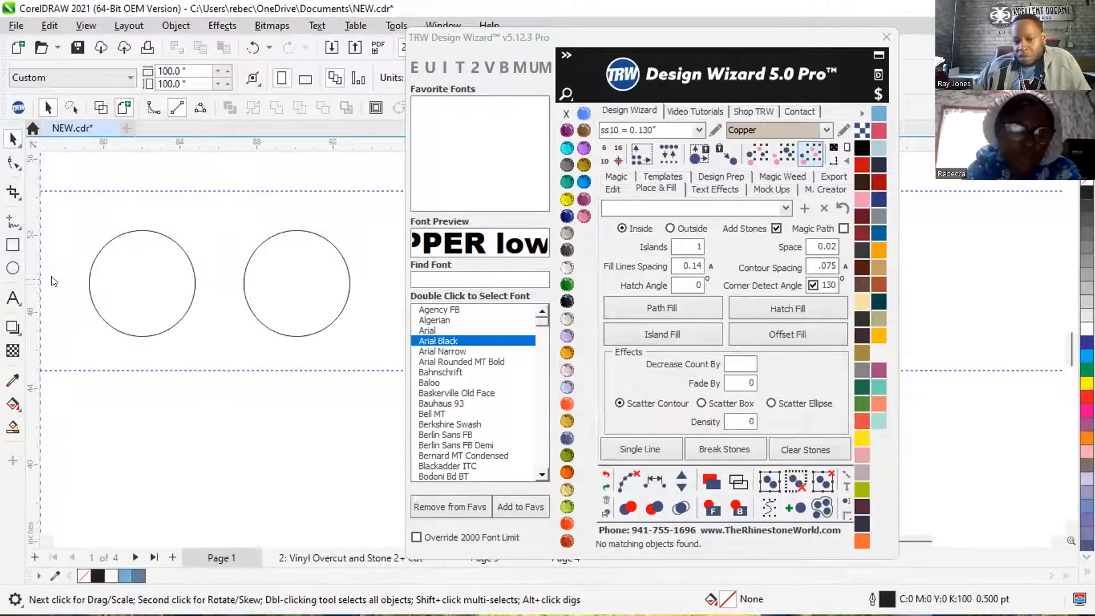
left_click_drag(264, 279, 293, 288)
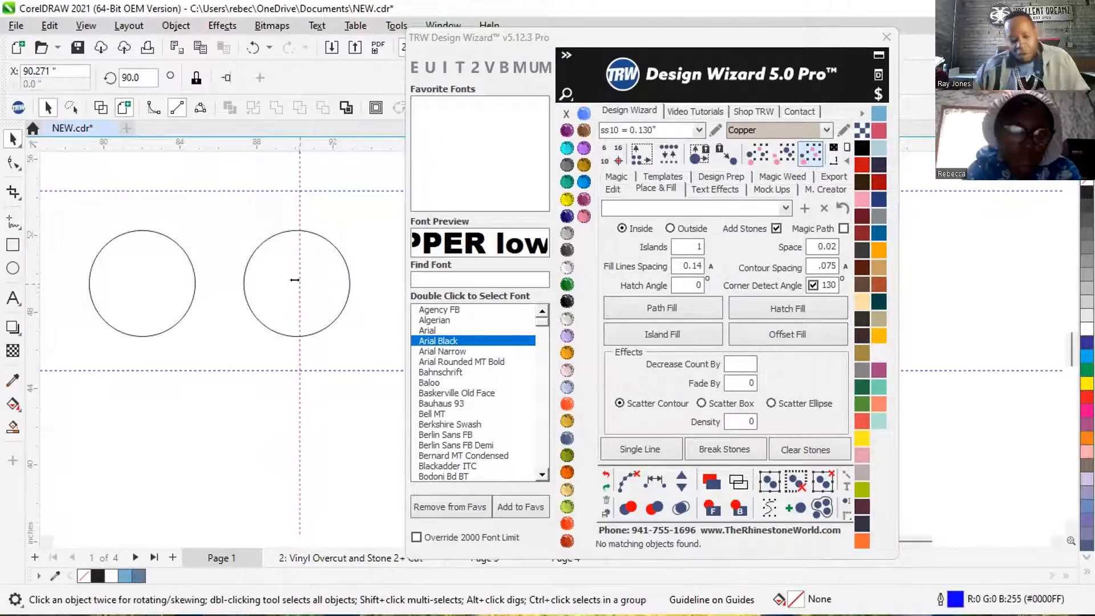
key("ctrl+z")
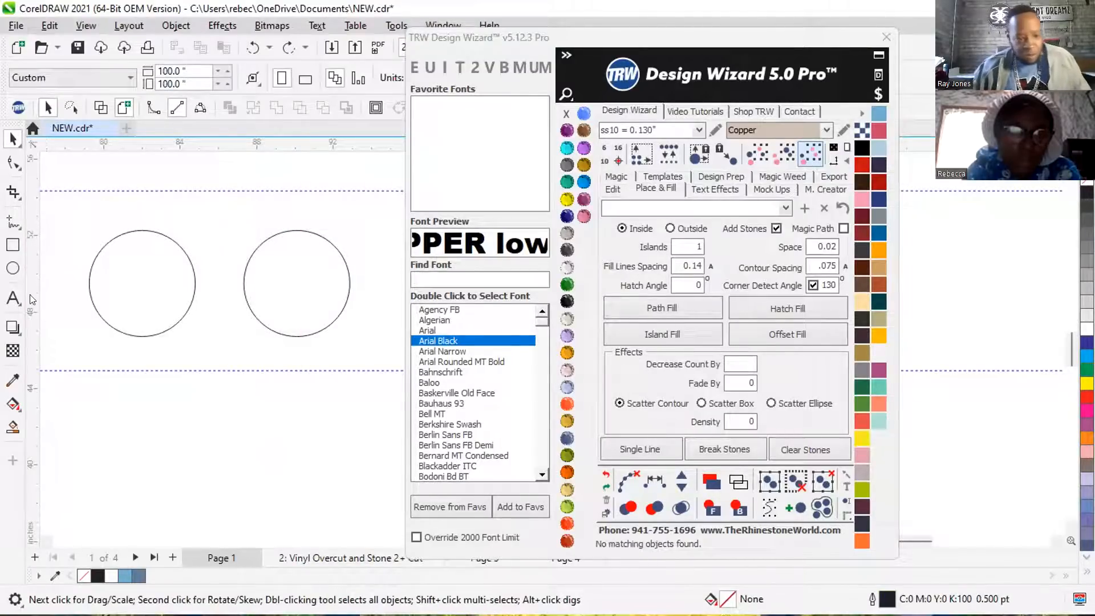
Place a vertical guideline through the second circle's centre and draw a rectangle about 3.62 by 8.51 in over its left half.
left_click_drag(252, 286, 292, 281)
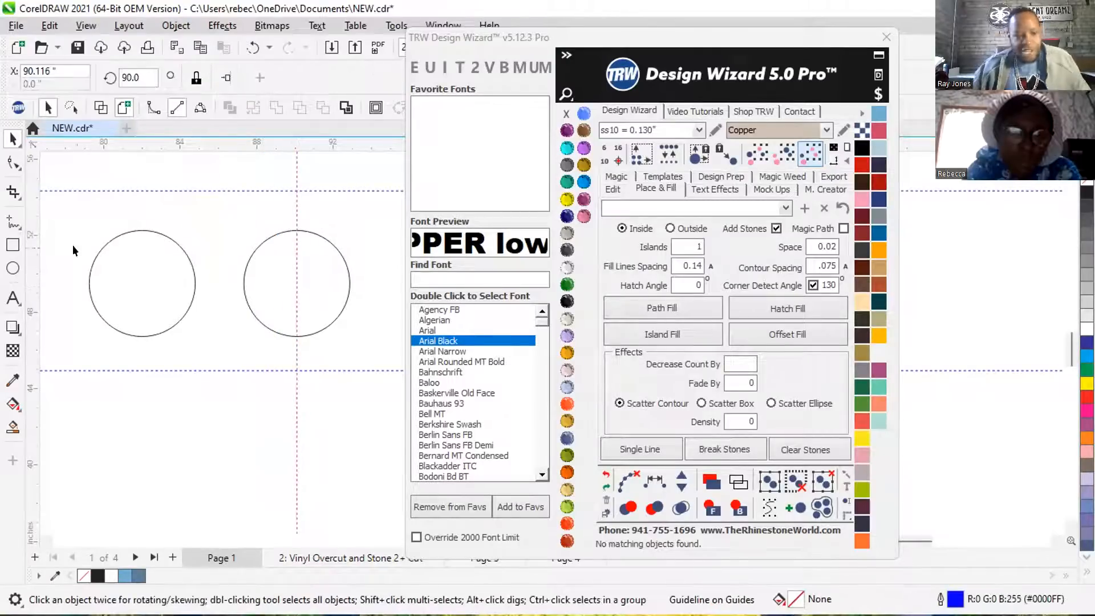
left_click(13, 246)
left_click_drag(228, 205, 296, 368)
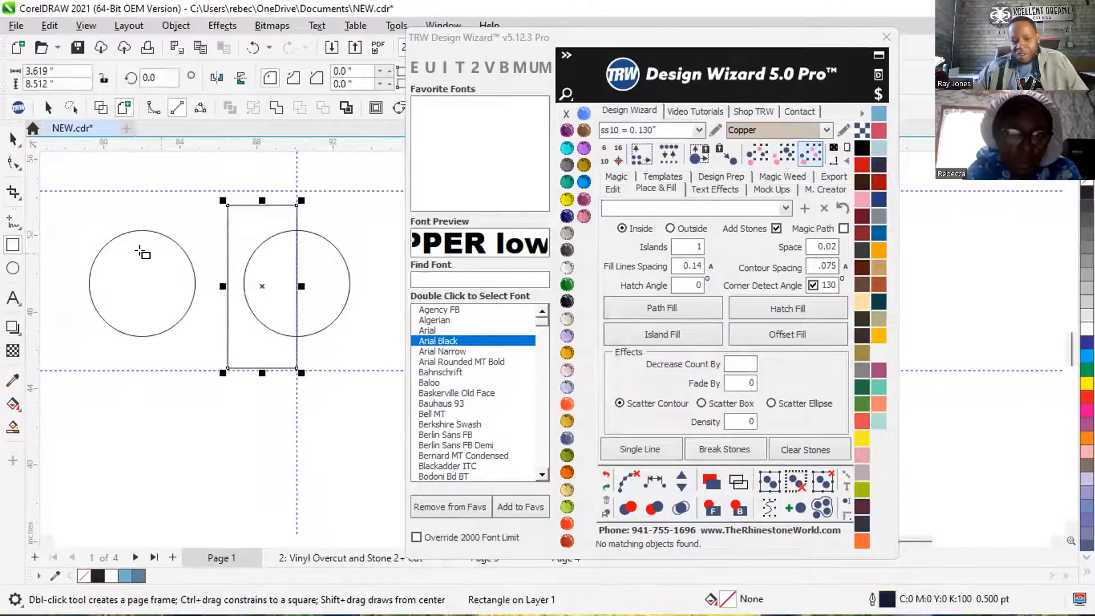
left_click(14, 139)
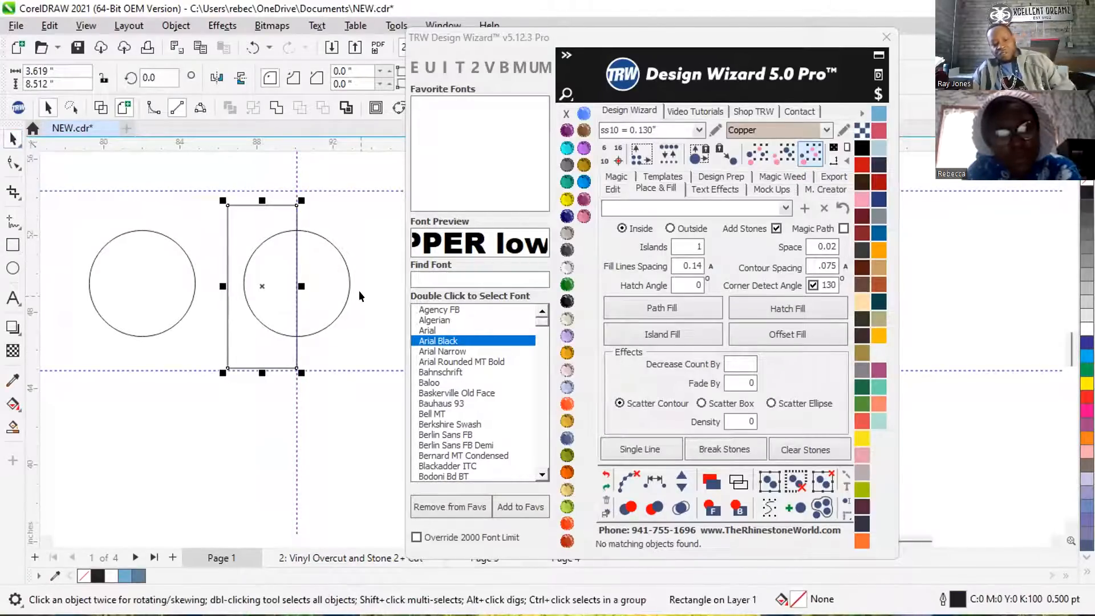
Trim away the second circle's left half with the rectangle and delete the rectangle.
left_click(327, 275, "shift")
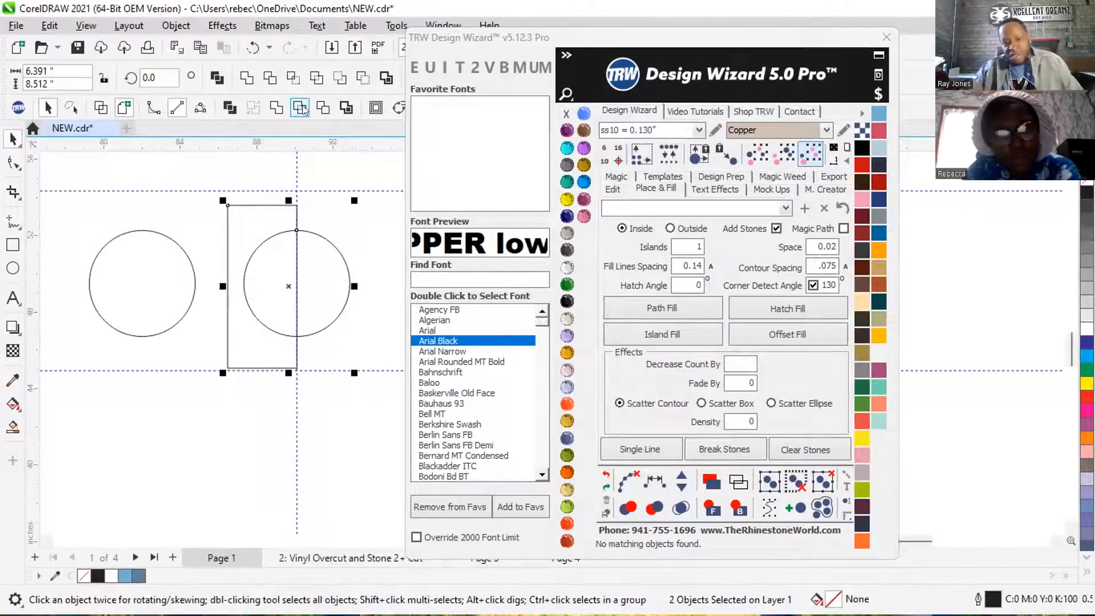
left_click(322, 108)
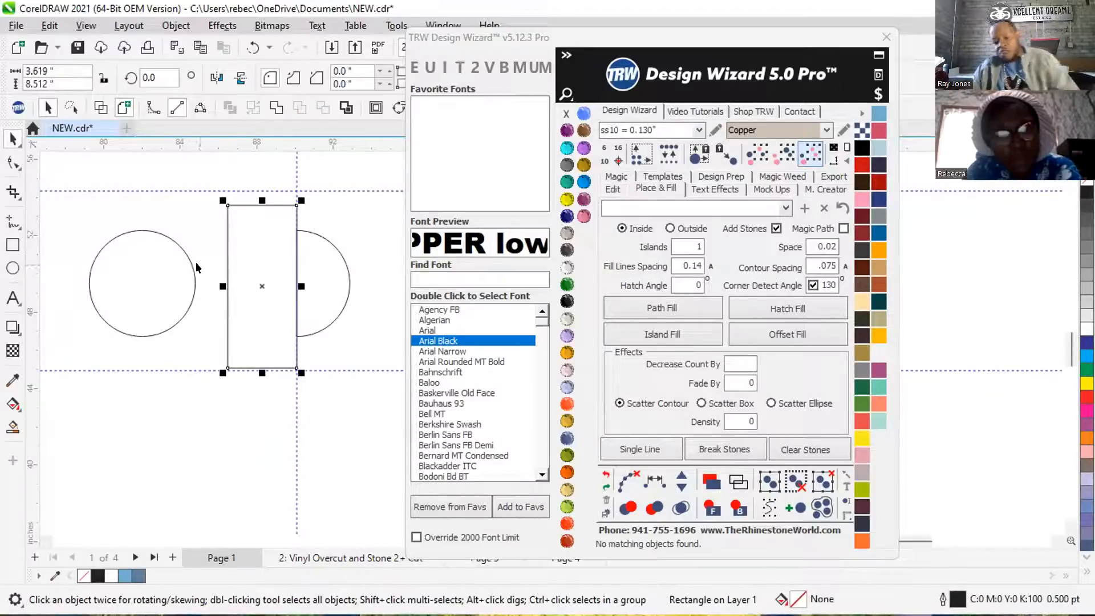
scroll(207, 252, "down", 1)
key("Delete")
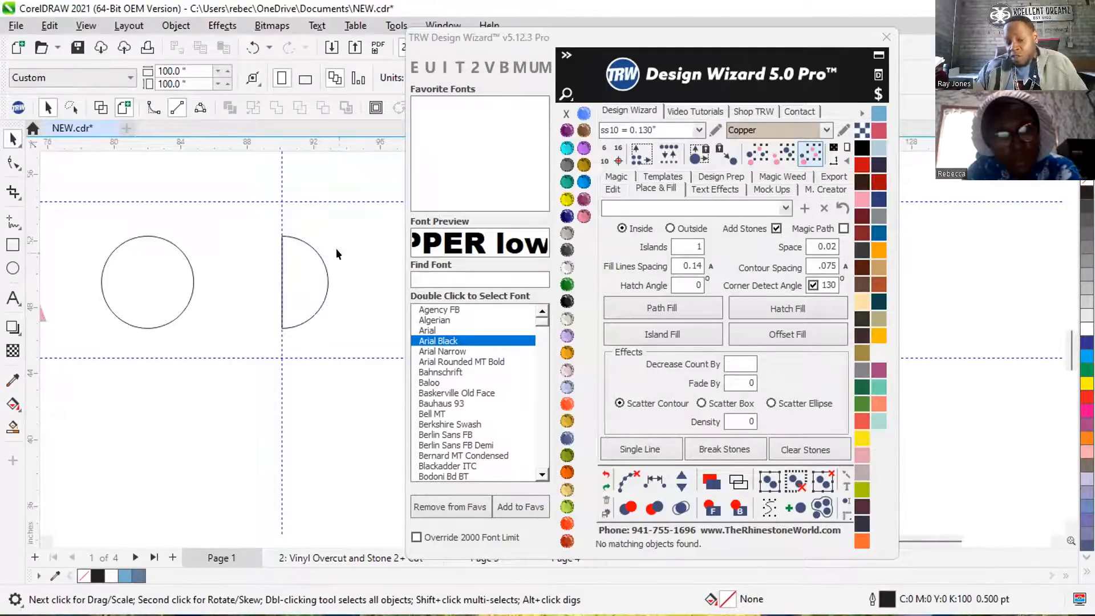
Delete the half circle and the remaining full circle.
left_click(297, 262)
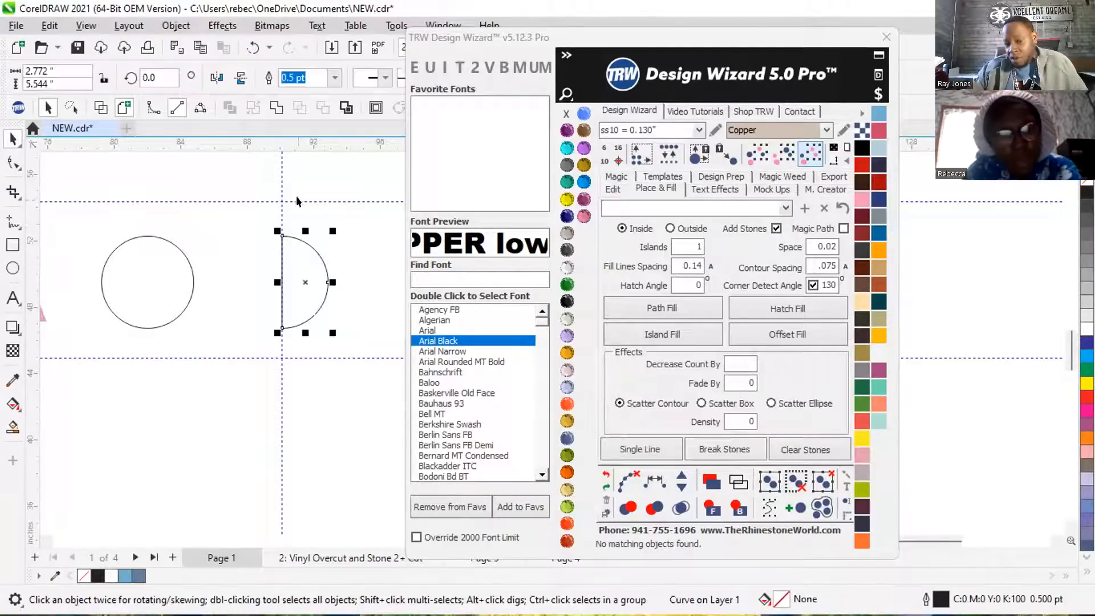
scroll(306, 262, "down", 1)
scroll(217, 227, "down", 1)
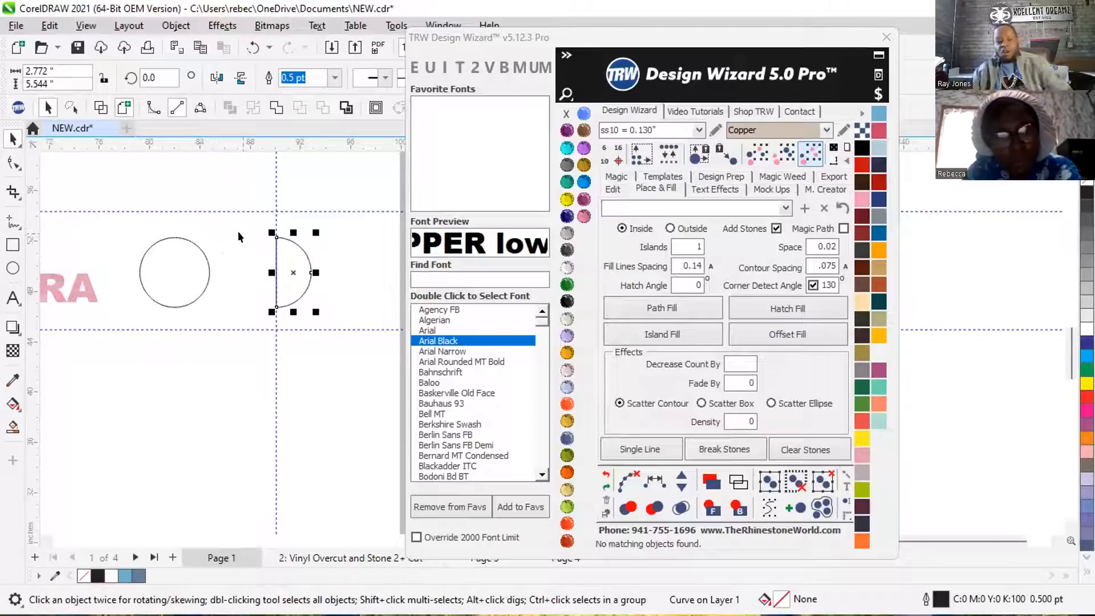
key("Delete")
left_click(159, 262)
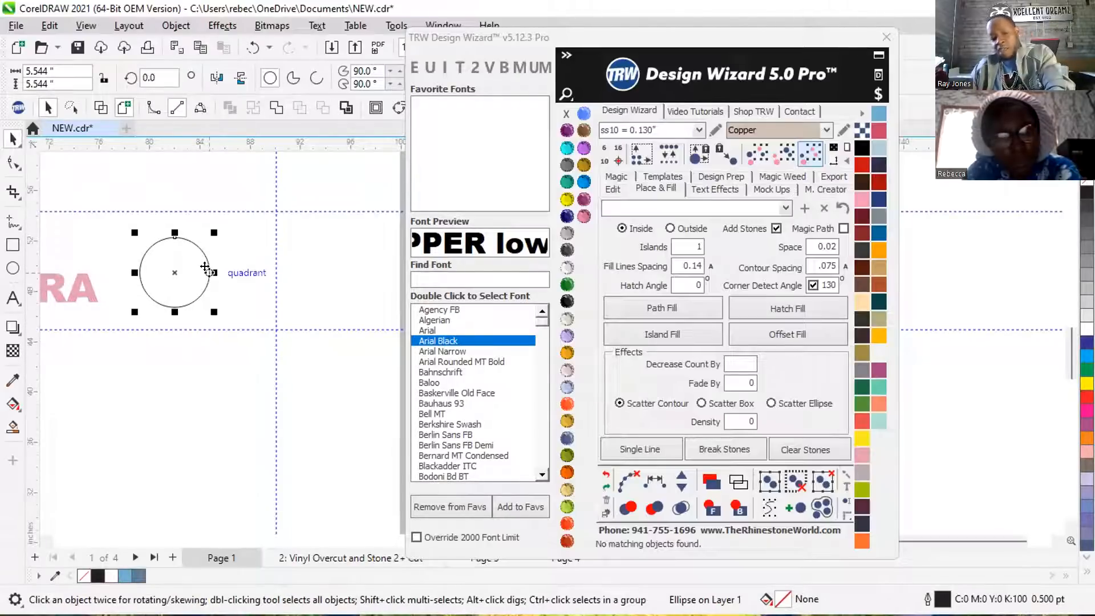
key("Delete")
Start a Bézier curve above the pink EZRA lettering with one gently rising segment.
left_click(7, 224)
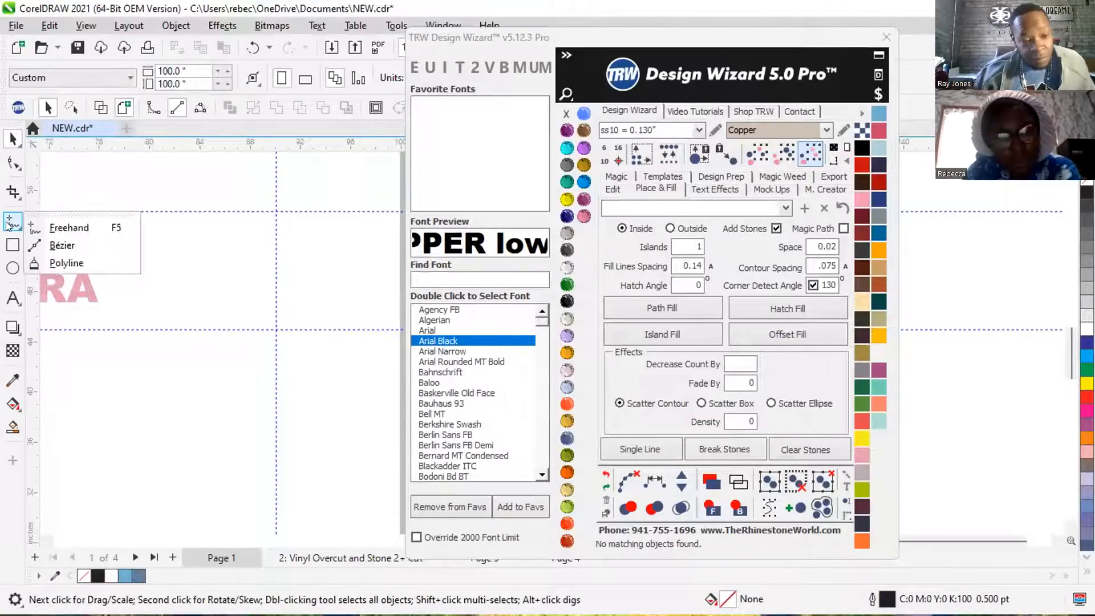
left_click(8, 165)
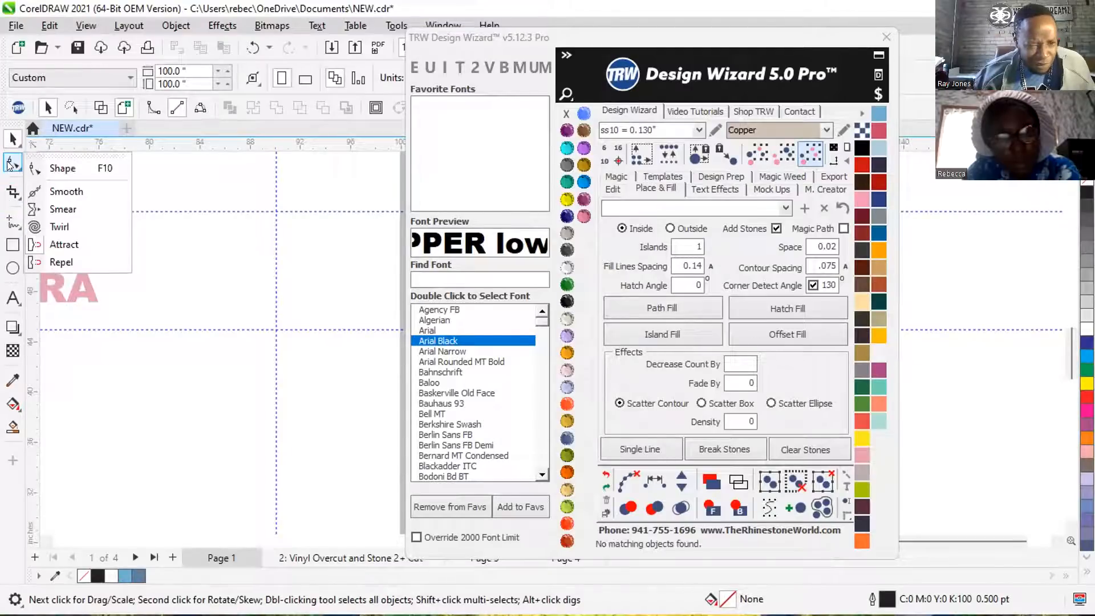
mouse_move(12, 221)
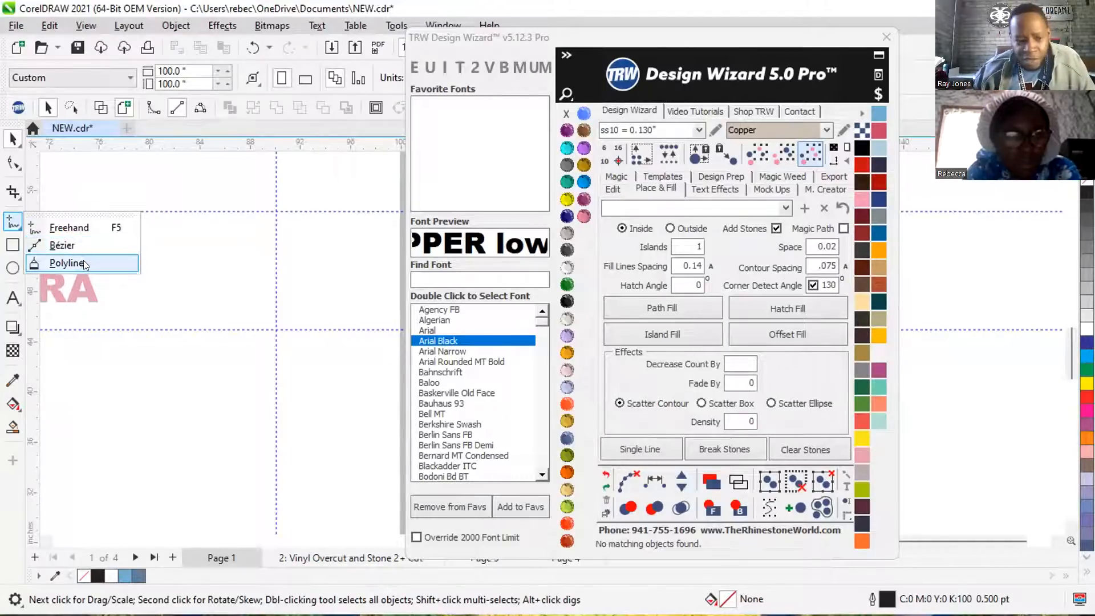
left_click(89, 244)
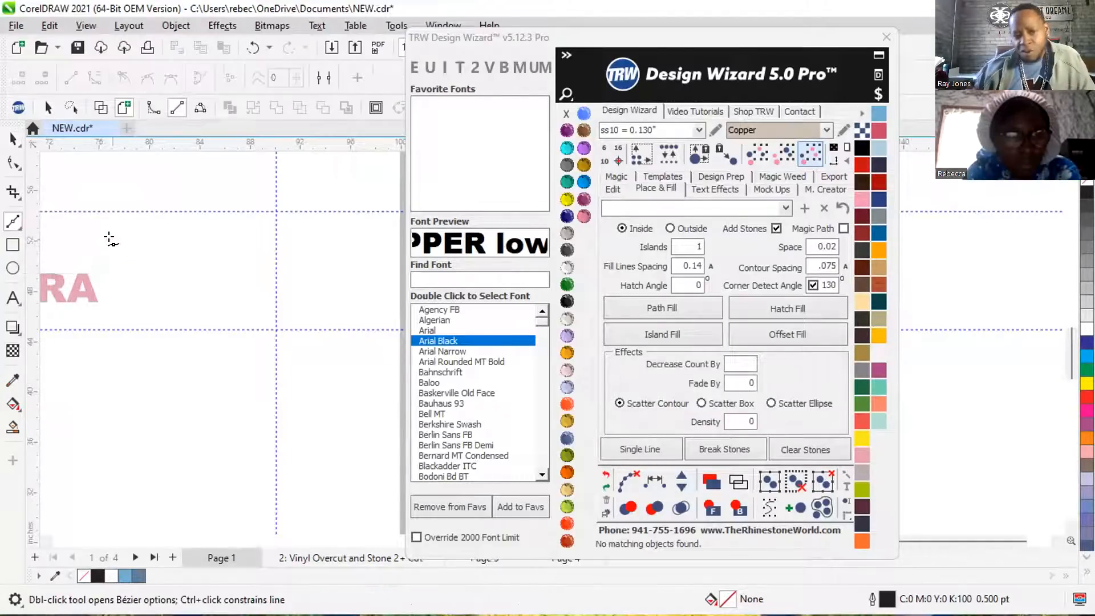
scroll(205, 234, "down", 2)
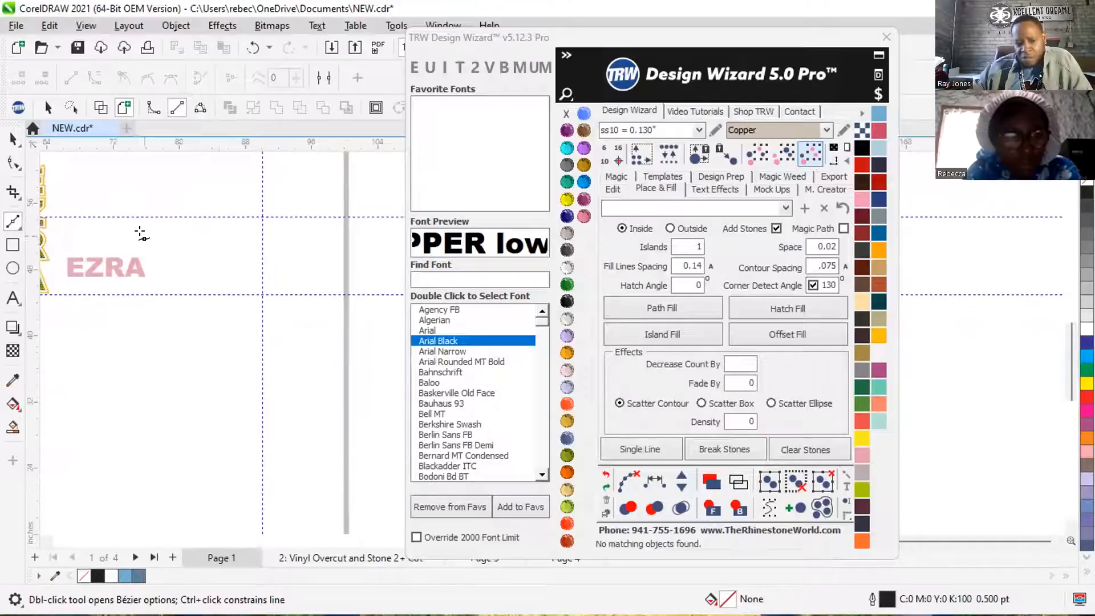
scroll(139, 233, "up", 2)
left_click_drag(136, 235, 176, 212)
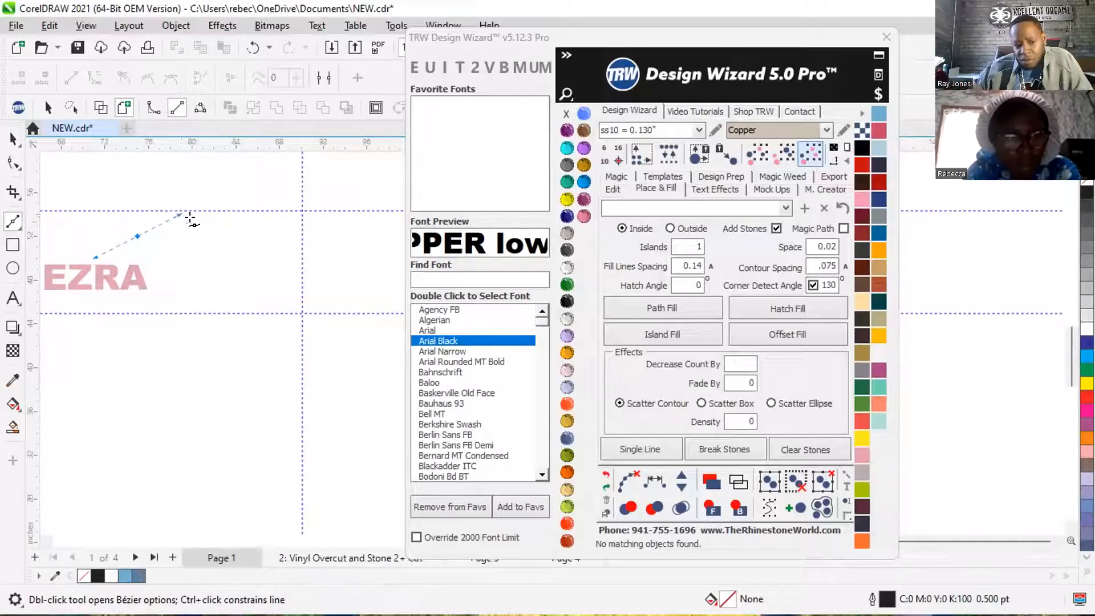
left_click(181, 219)
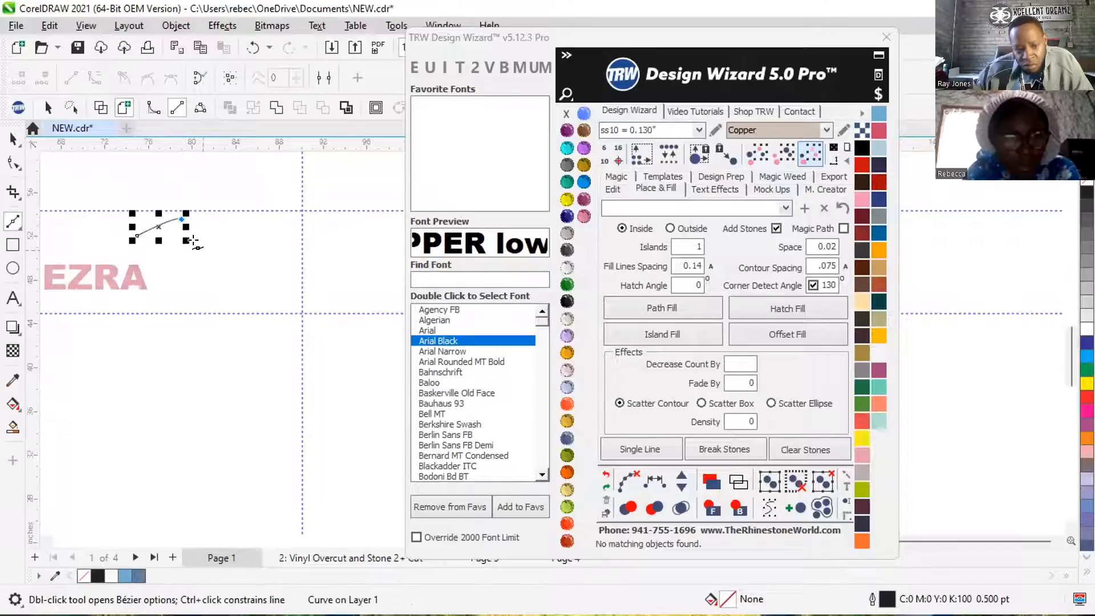
Continue the Bézier curve from its end node with further curved segments, about 6.07 by 2.39 in overall.
scroll(165, 223, "up", 2)
scroll(141, 218, "up", 2)
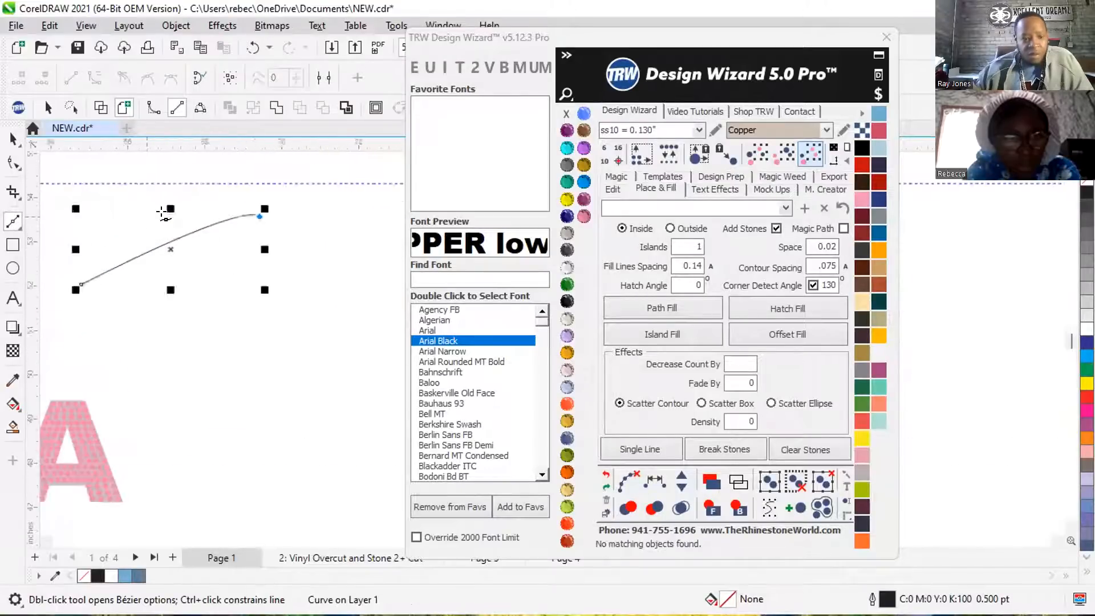
left_click(260, 216)
mouse_move(316, 249)
left_mouse_down()
mouse_move(304, 317)
mouse_move(216, 343)
left_mouse_up()
left_click(308, 315)
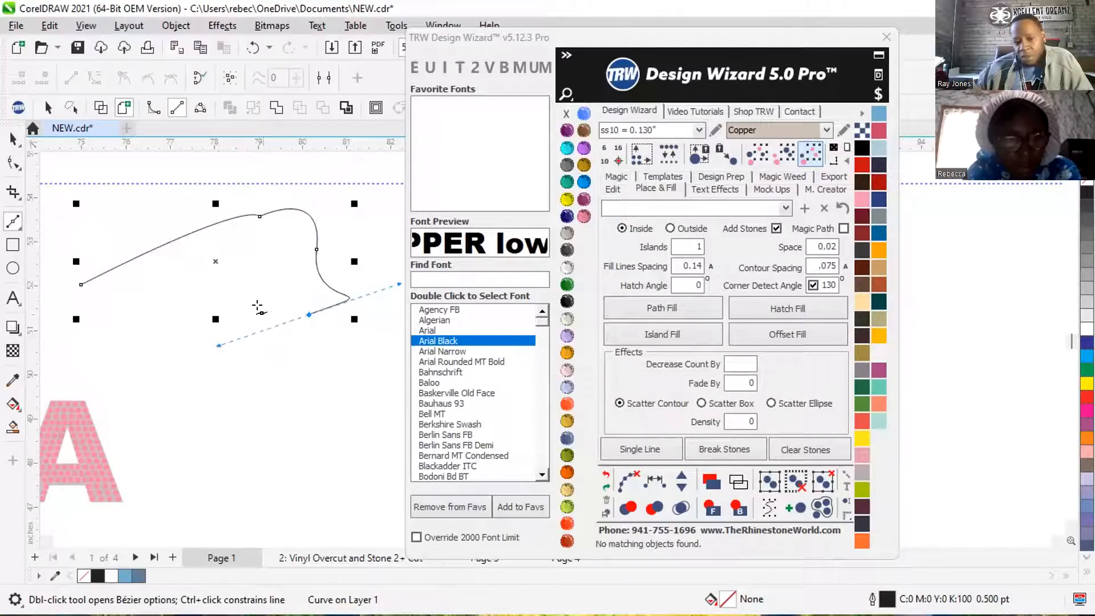
scroll(268, 285, "down", 2)
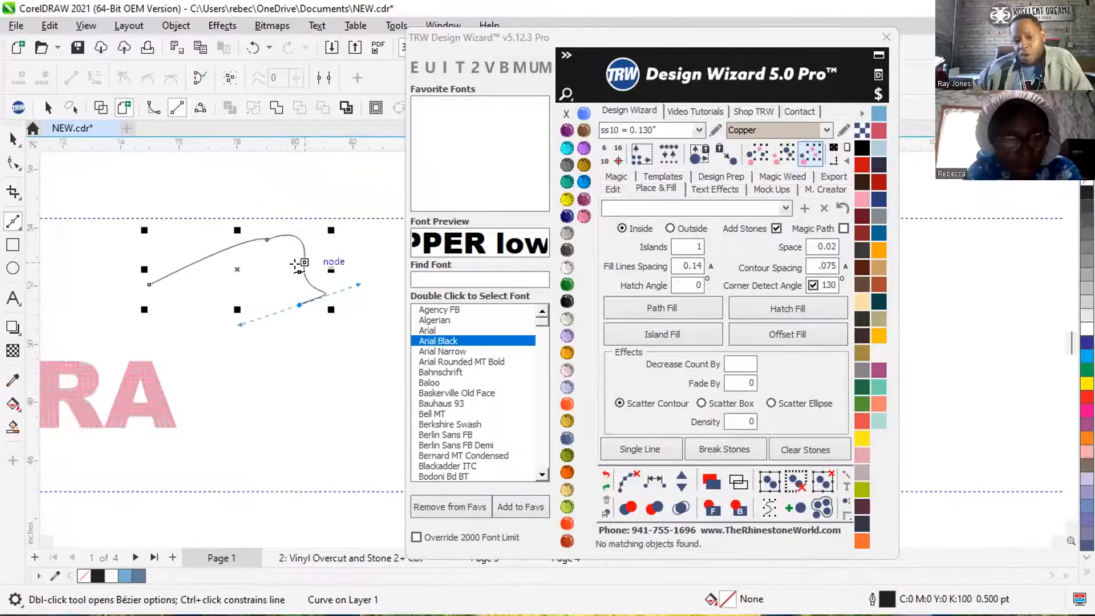
Trace the pink letter E of EZRA with the Polyline tool as a closed outline about 1.94 by 2.30 in.
left_click(11, 222)
left_click(65, 260)
scroll(65, 259, "down", 1)
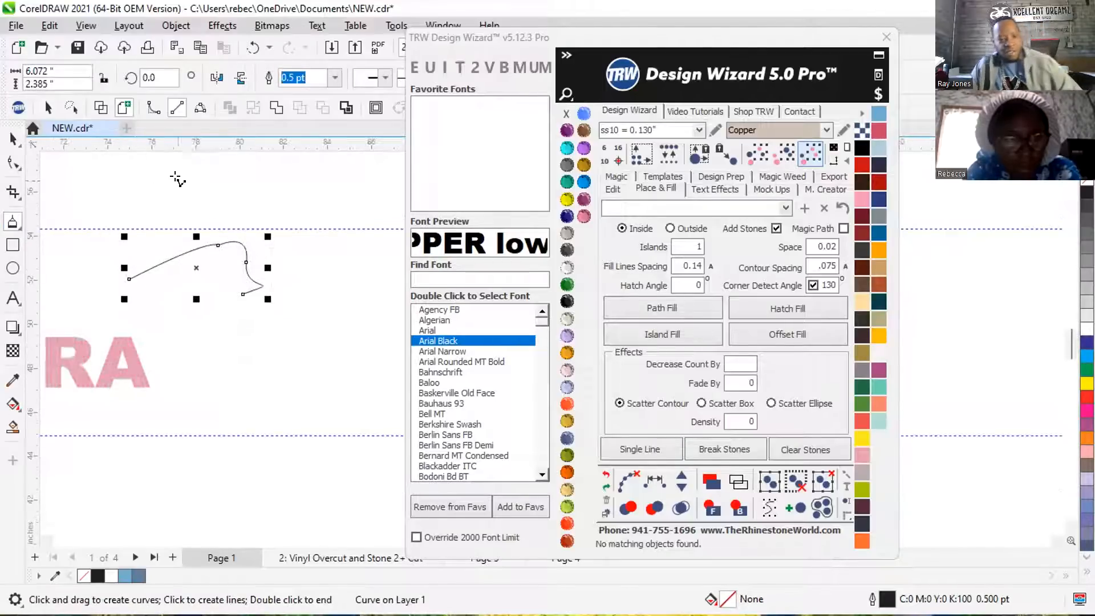
scroll(251, 279, "down", 2)
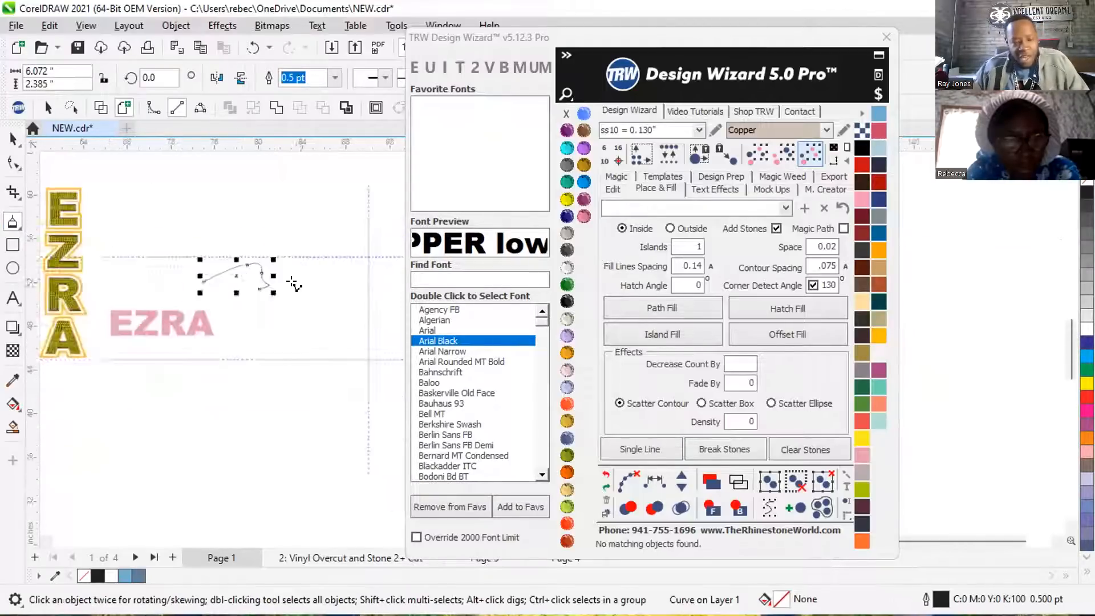
scroll(152, 303, "up", 3)
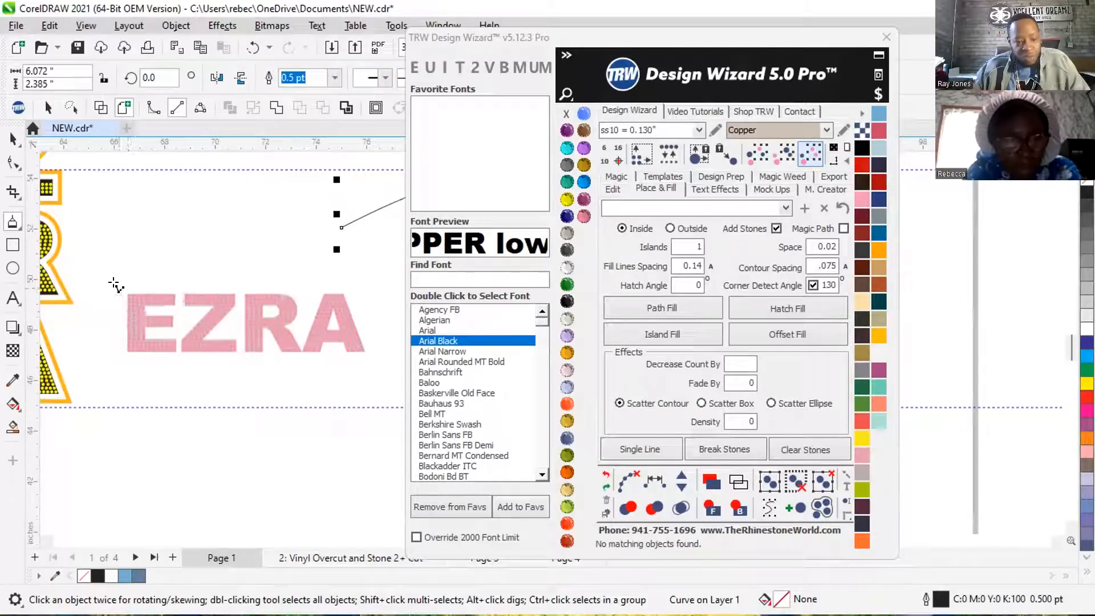
mouse_move(127, 294)
left_mouse_down()
mouse_move(124, 349)
mouse_move(175, 347)
mouse_move(164, 333)
mouse_move(178, 331)
mouse_move(163, 346)
mouse_move(174, 337)
mouse_move(141, 336)
mouse_move(435, 167)
mouse_move(471, 98)
mouse_move(268, 230)
mouse_move(152, 404)
mouse_move(161, 375)
mouse_move(140, 370)
mouse_move(139, 385)
mouse_move(140, 367)
mouse_move(142, 382)
mouse_move(140, 371)
mouse_move(171, 370)
mouse_move(170, 356)
mouse_move(179, 373)
mouse_move(174, 358)
mouse_move(140, 355)
mouse_move(155, 322)
mouse_move(142, 344)
mouse_move(175, 346)
mouse_move(174, 333)
mouse_move(124, 333)
left_mouse_up()
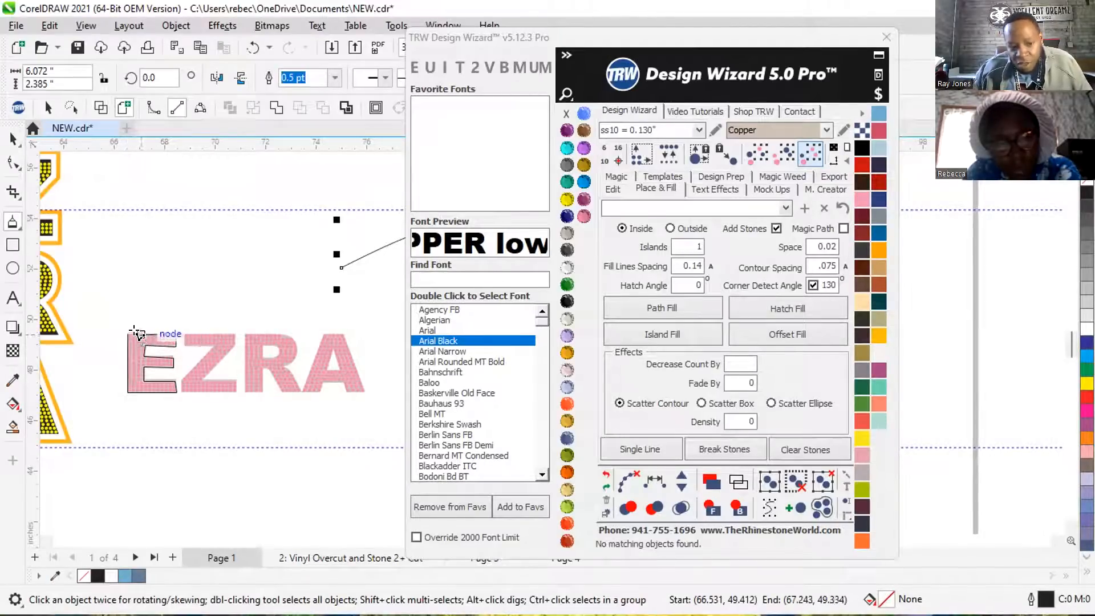
left_click_drag(115, 329, 115, 330)
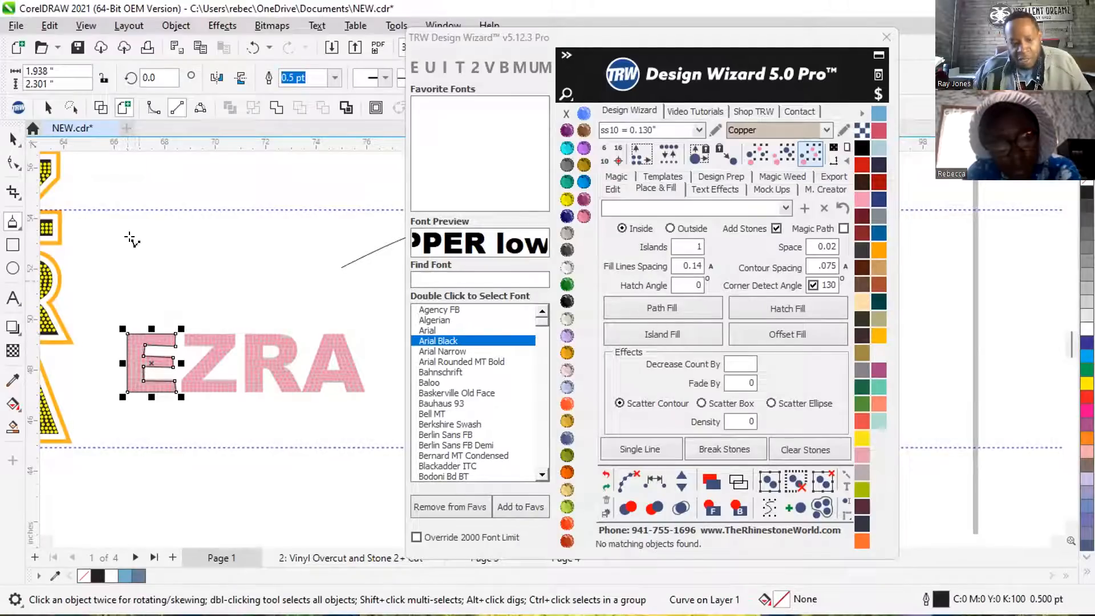
Edit the traced E's nodes, moving the upper outer node of its bottom arm onto the letter's corner.
left_click(11, 137)
scroll(205, 211, "up", 2)
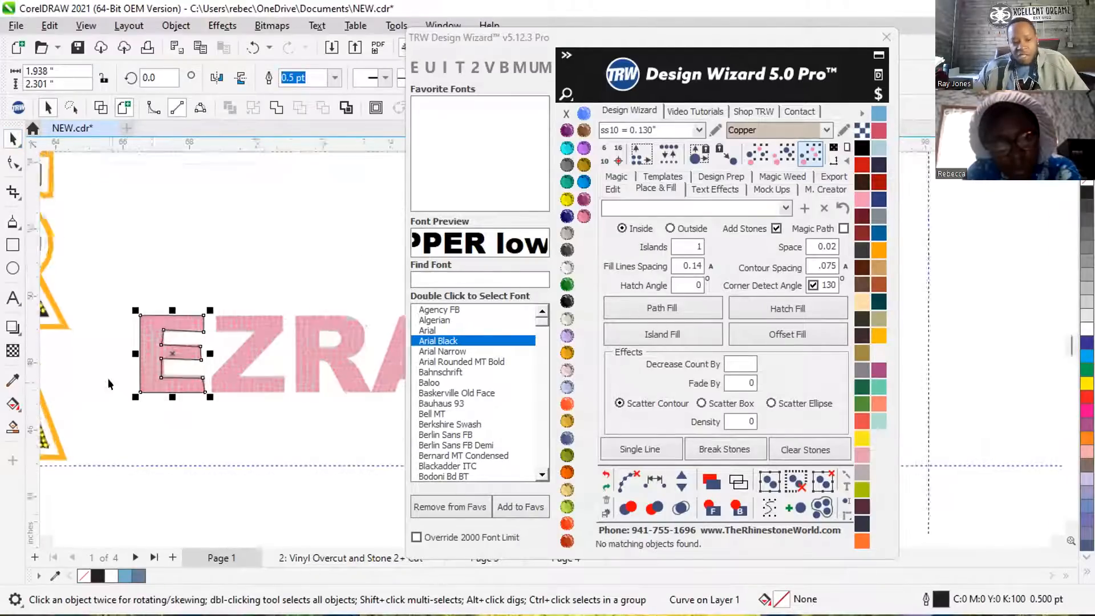
scroll(181, 326, "up", 4)
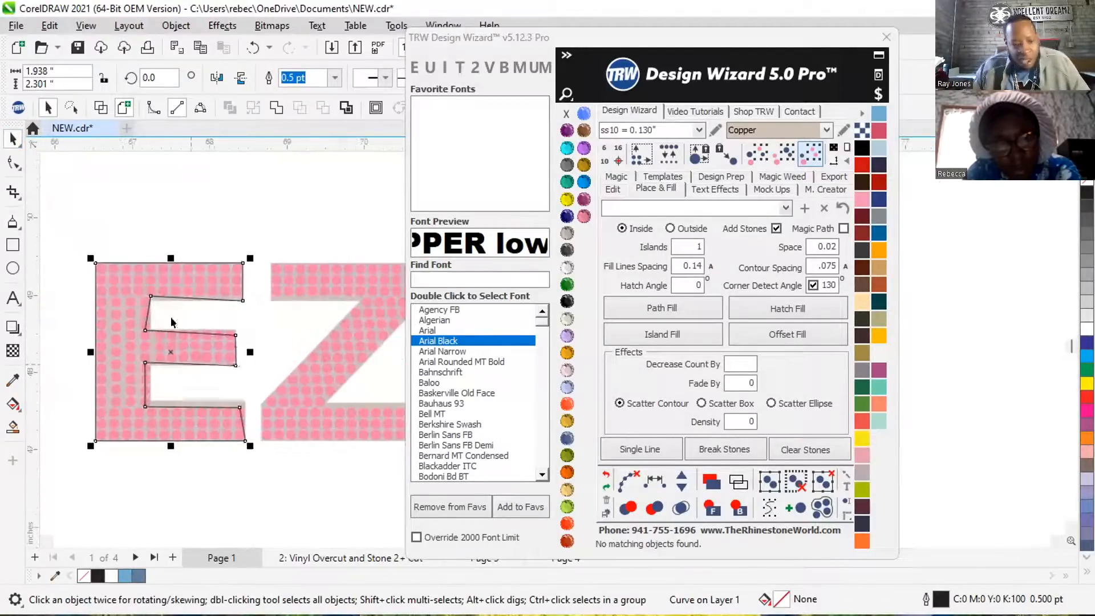
scroll(190, 191, "down", 2)
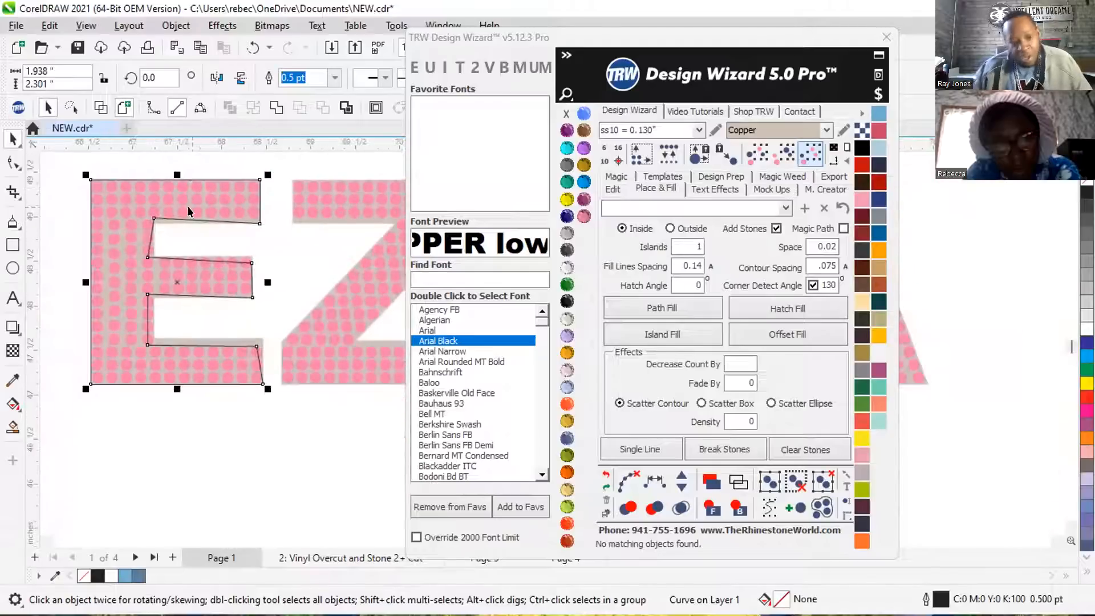
scroll(169, 413, "up", 2)
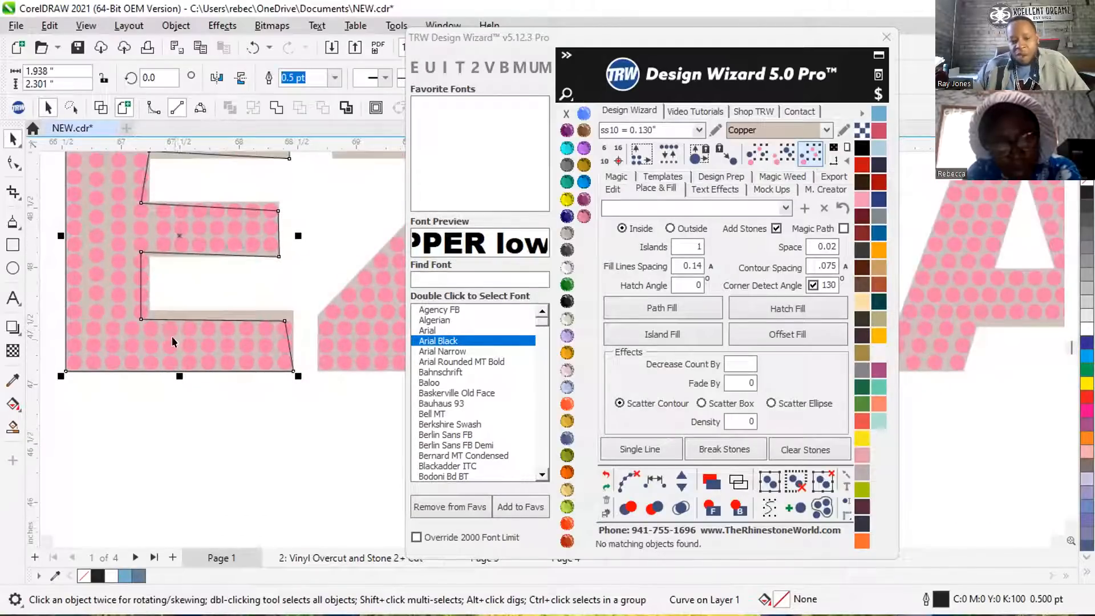
scroll(288, 382, "up", 2)
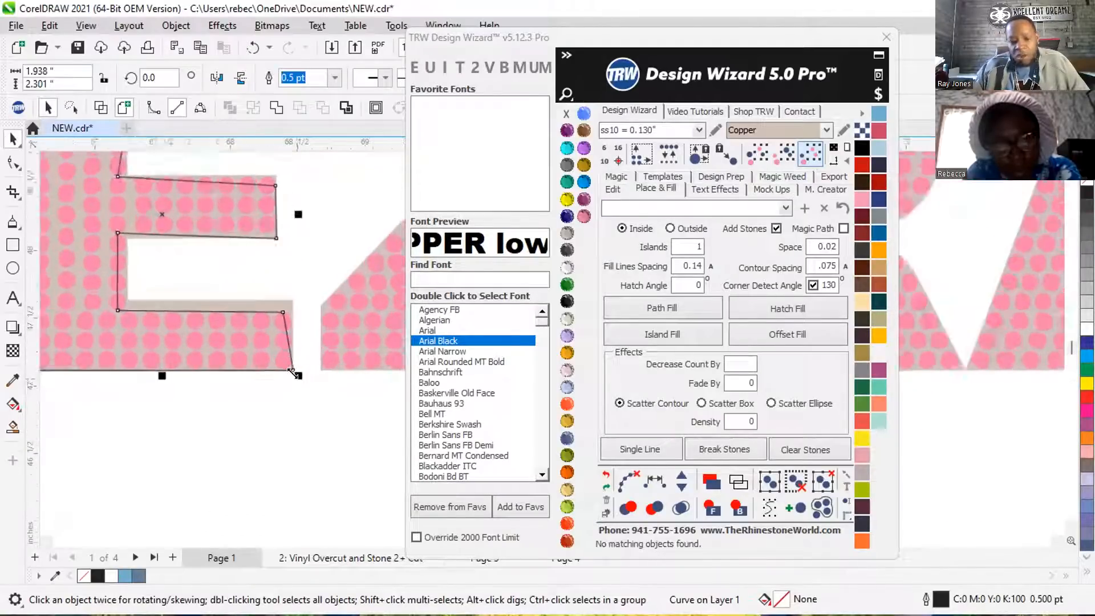
double_click(284, 329)
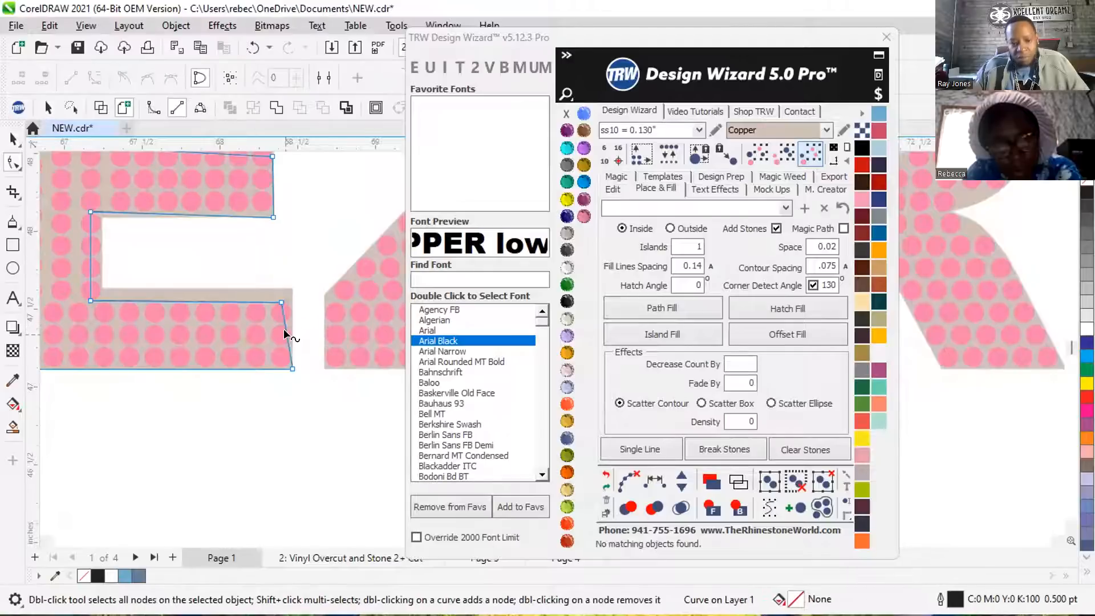
left_click_drag(282, 302, 293, 288)
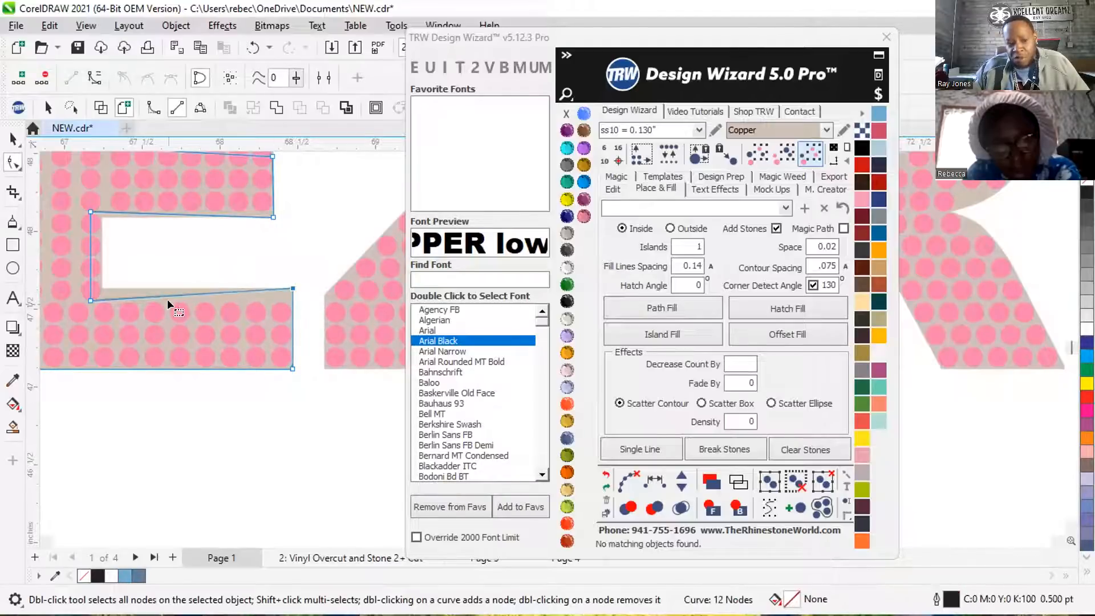
Move the two inner-corner nodes of the traced E's lower gap onto the pink letter's corners.
left_click_drag(86, 297, 99, 288)
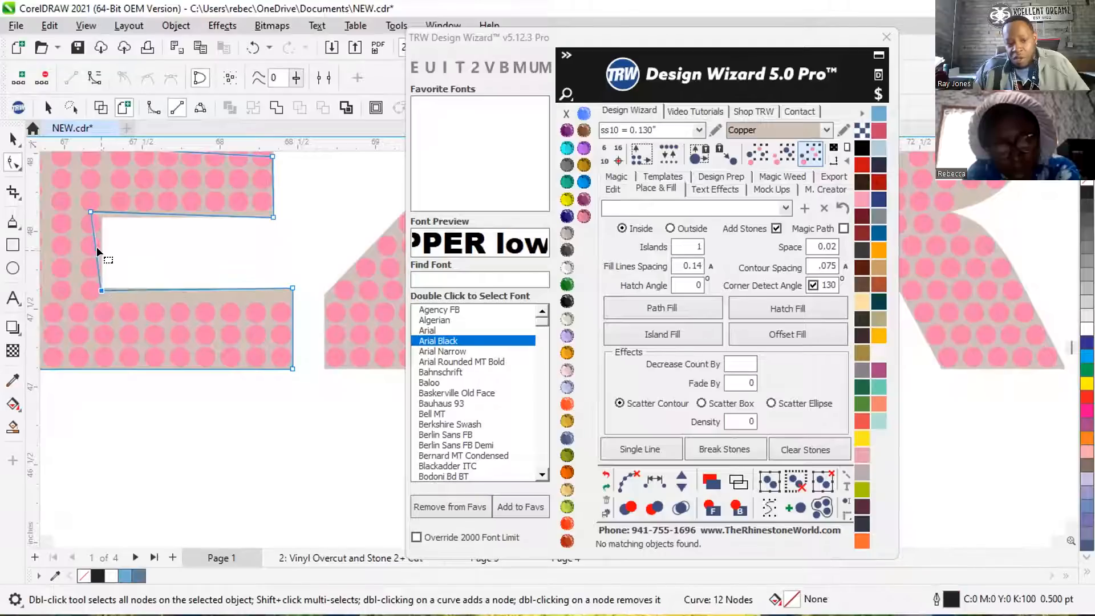
left_click_drag(89, 213, 101, 217)
scroll(221, 290, "up", 4)
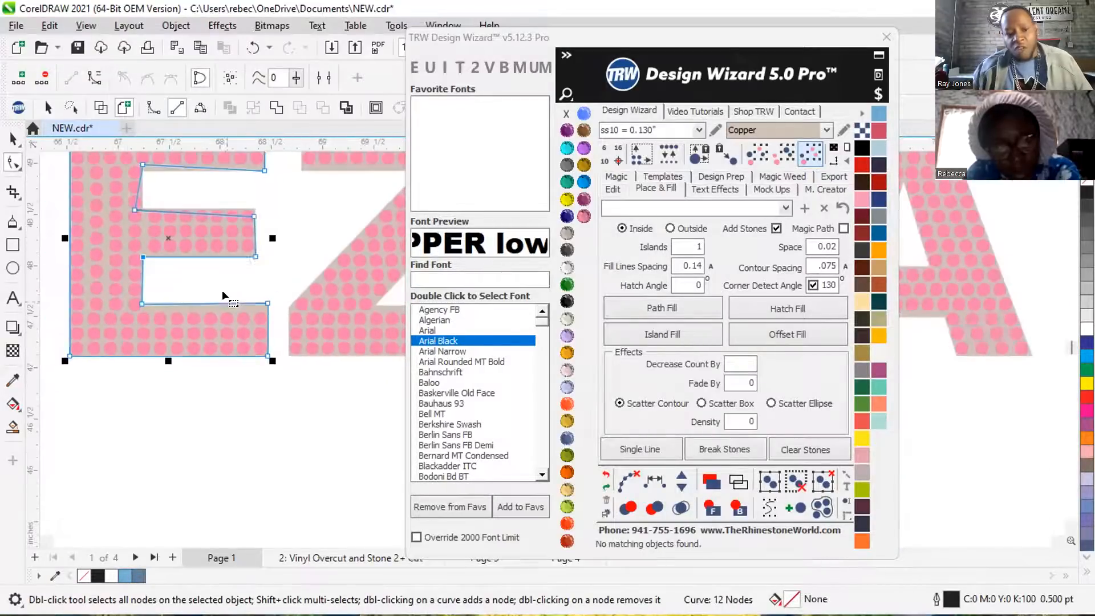
Move the middle arm's upper outer node and the upper gap's inner-corner nodes of the traced E onto the letter's corners.
scroll(262, 220, "up", 1)
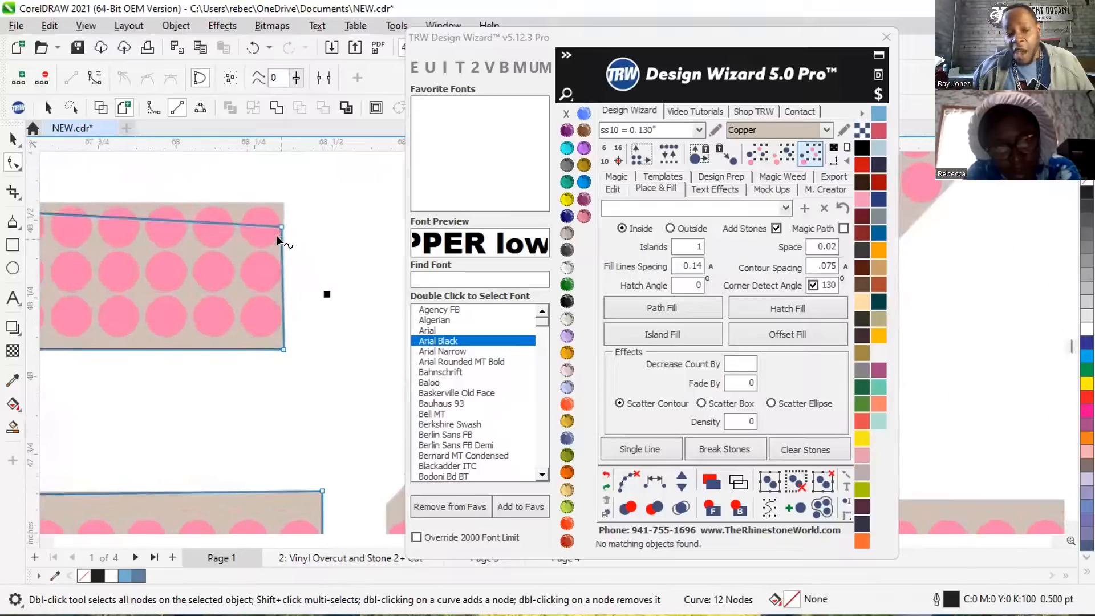
left_click_drag(282, 228, 272, 195)
scroll(310, 269, "down", 2)
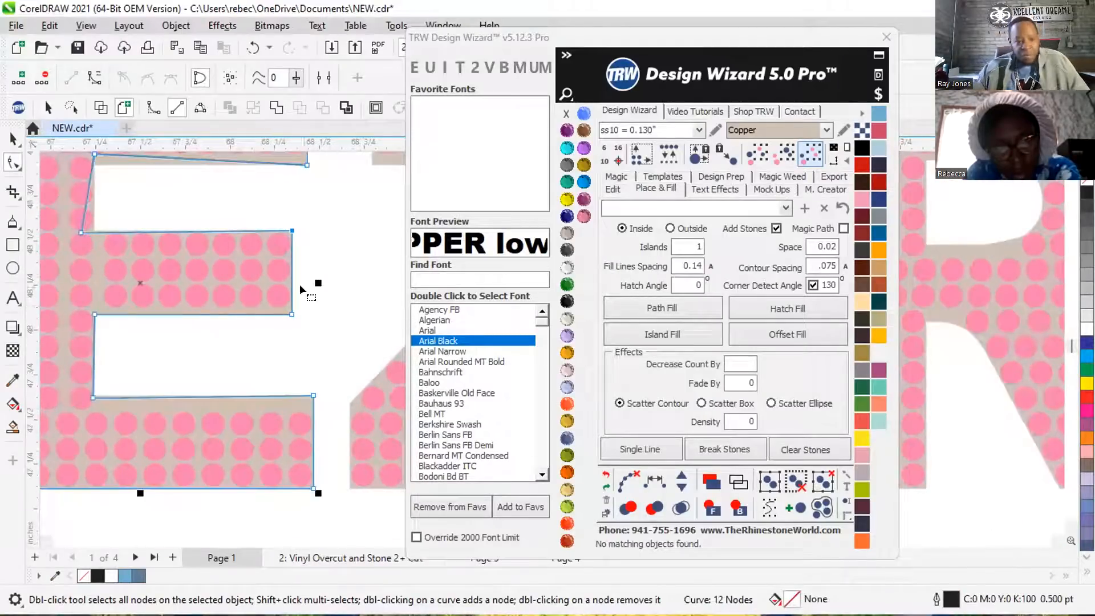
scroll(58, 235, "up", 1)
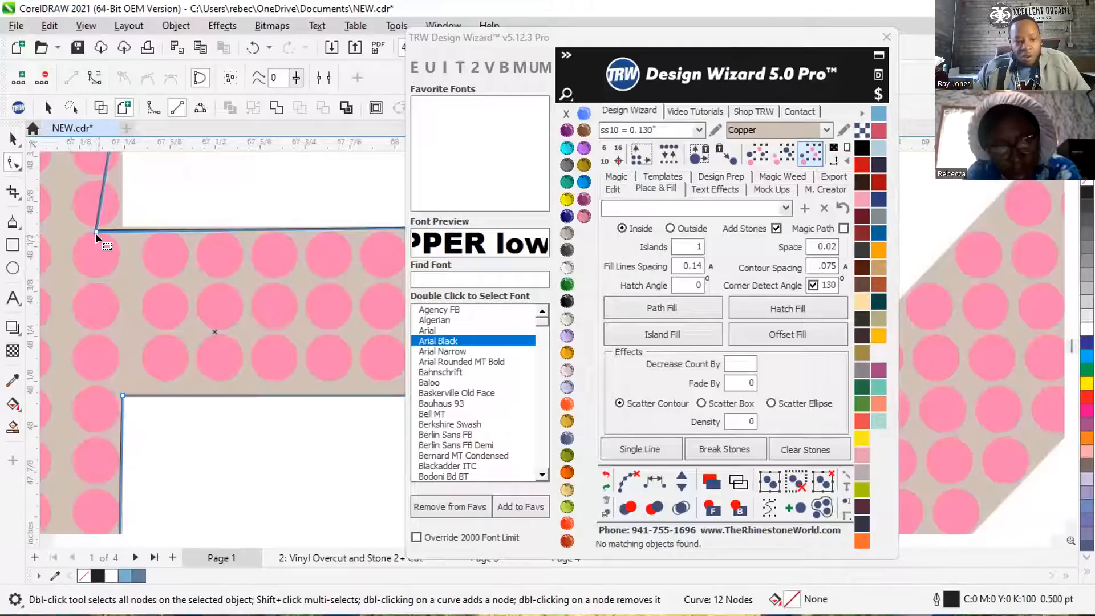
left_click_drag(92, 226, 121, 227)
scroll(238, 416, "down", 2)
scroll(213, 311, "up", 2)
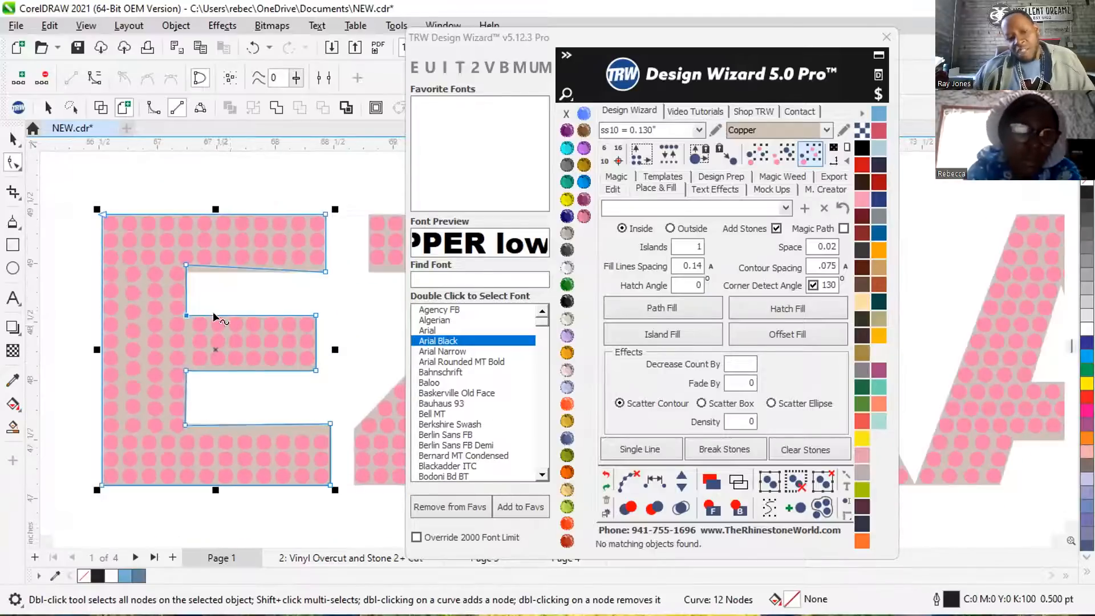
scroll(188, 284, "up", 1)
left_click_drag(163, 225, 160, 246)
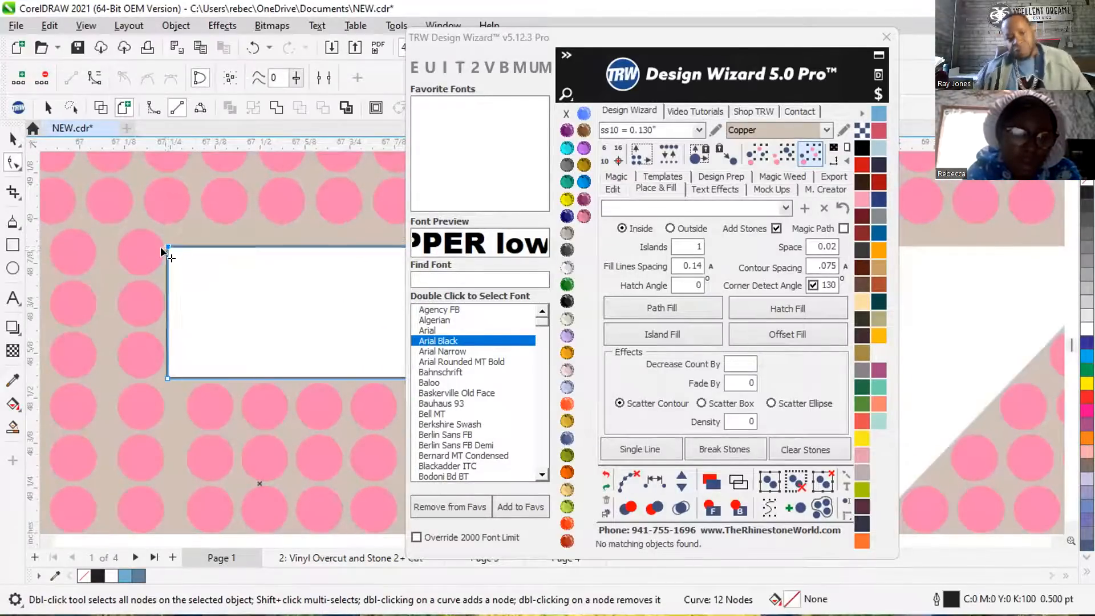
scroll(170, 314, "down", 3)
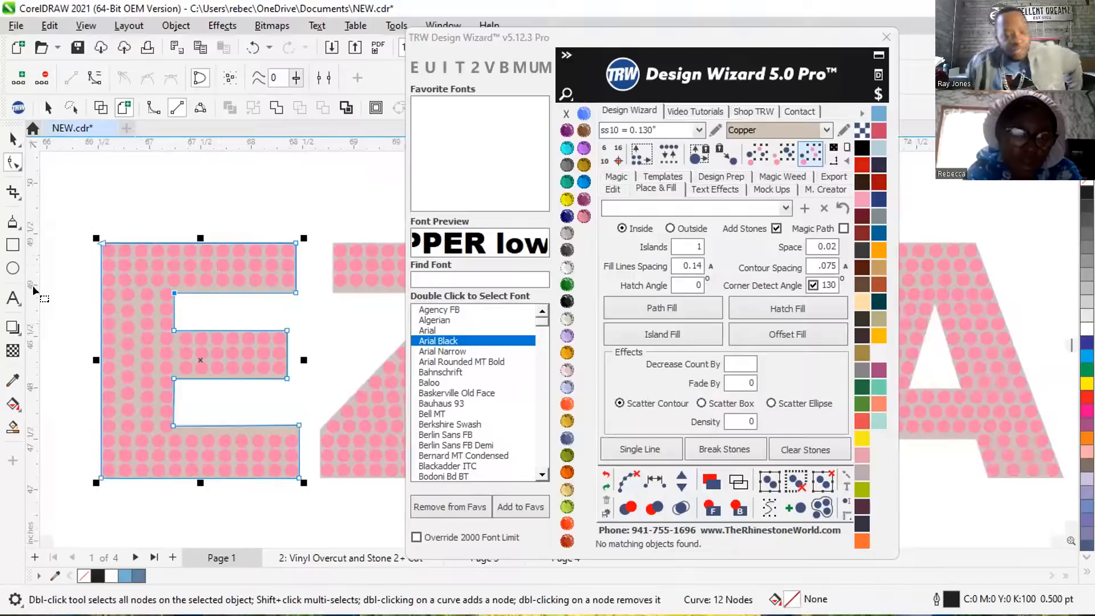
Leave node editing, deselect the traced E and check its outline against the pink lettering.
scroll(156, 183, "down", 3)
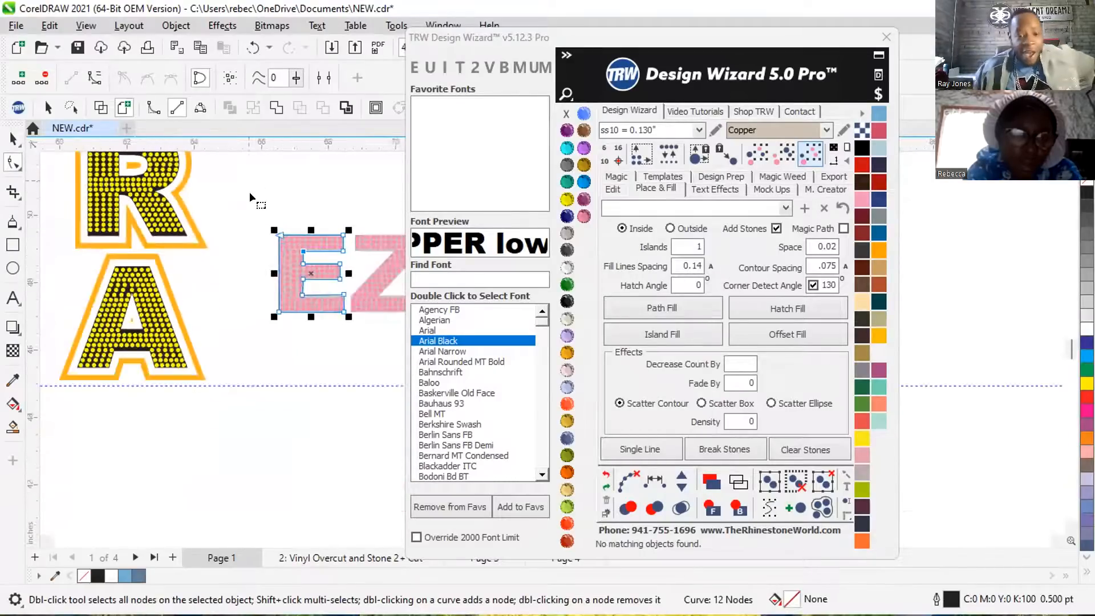
scroll(314, 287, "up", 2)
scroll(340, 308, "up", 1)
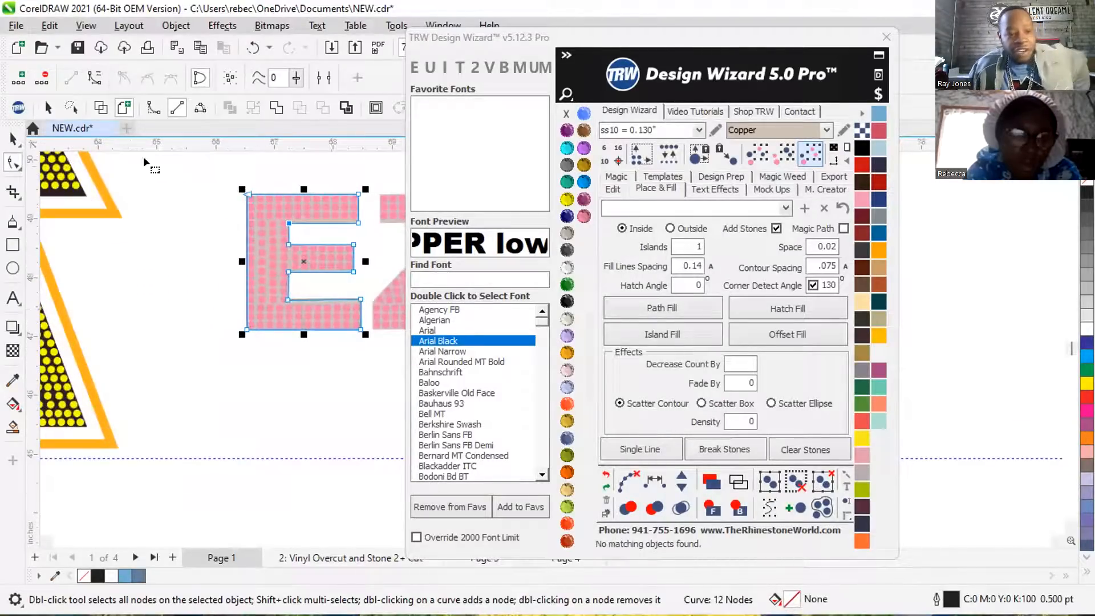
left_click(11, 137)
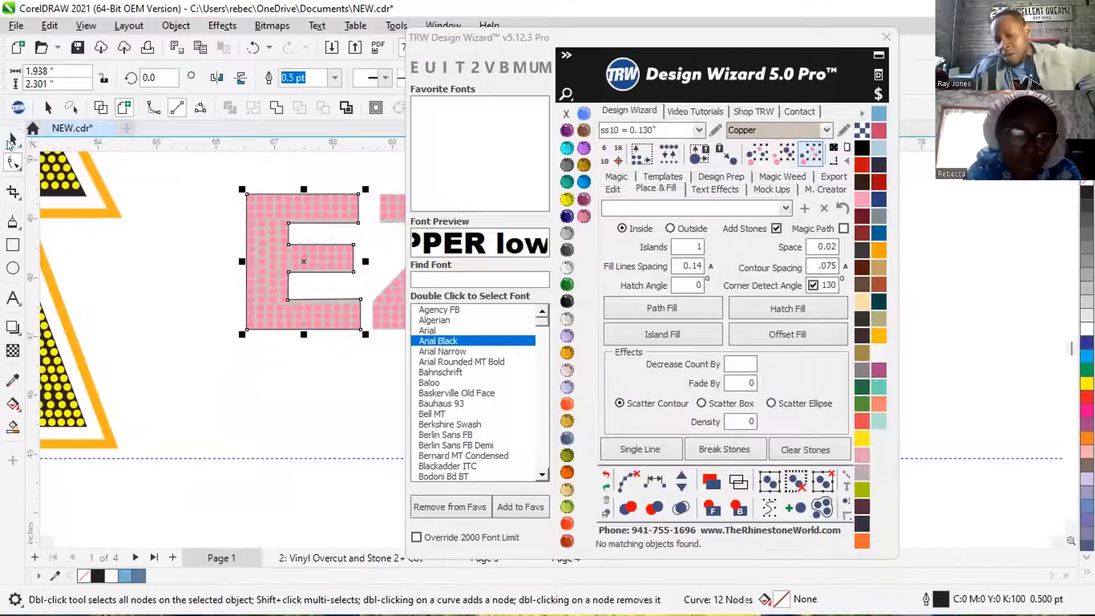
scroll(319, 191, "up", 2)
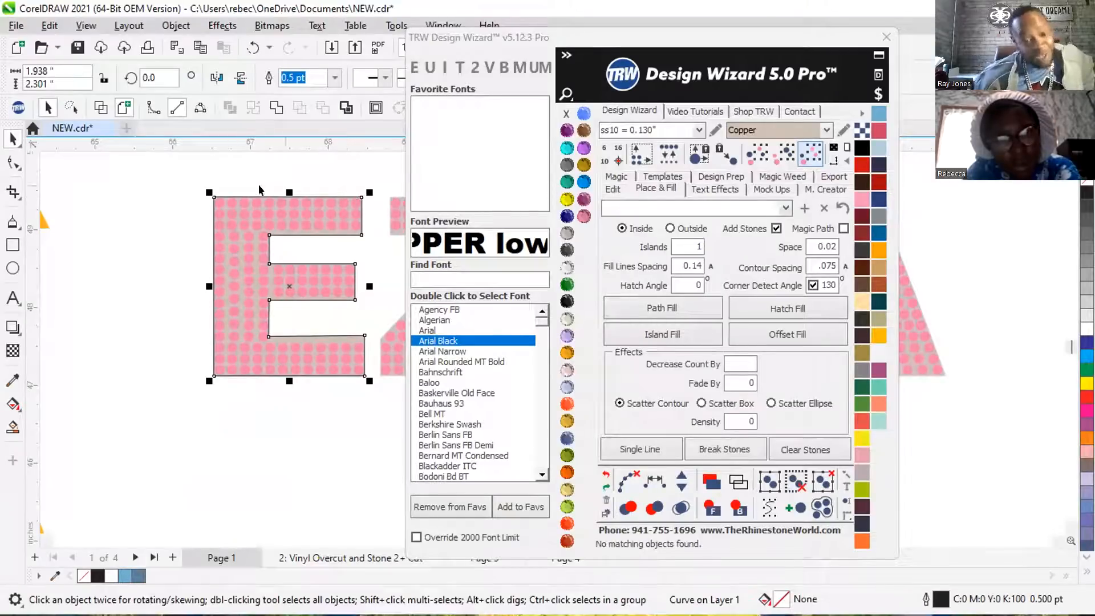
left_click(129, 272)
scroll(122, 275, "down", 2)
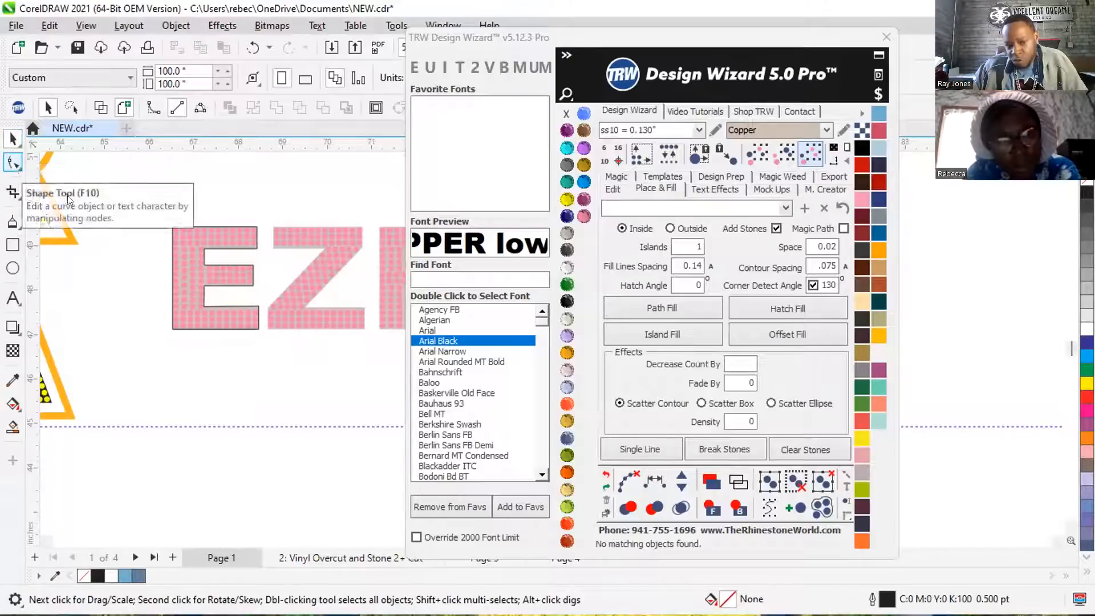
Create an outside Island Fill contour around the traced E with 1 island, .075 contour spacing and no added stones.
scroll(208, 256, "up", 3)
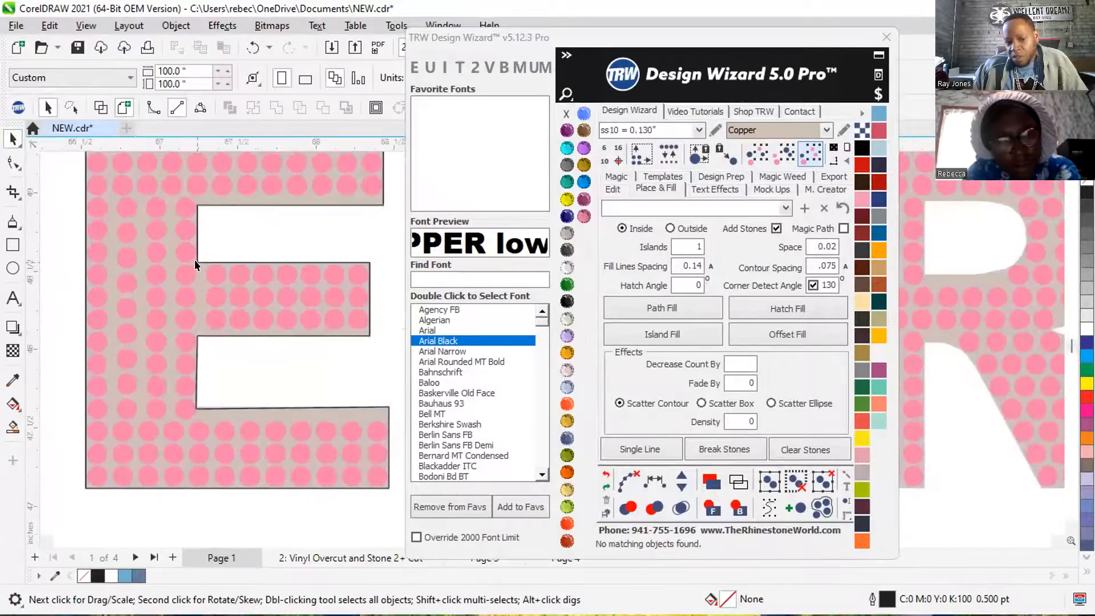
left_click(194, 258)
scroll(196, 261, "down", 2)
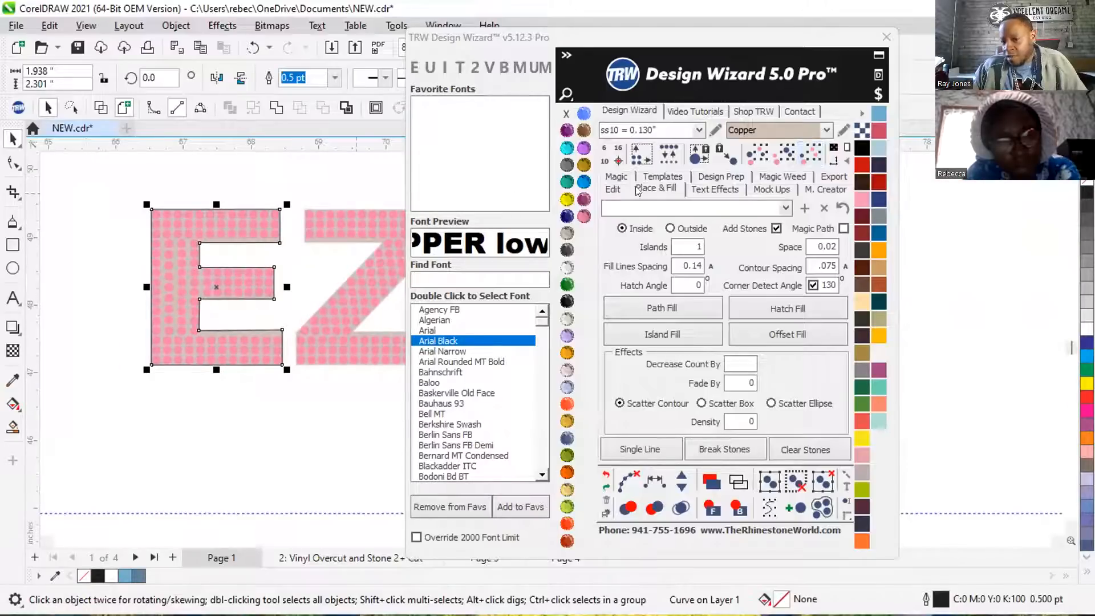
left_click(670, 227)
left_click(776, 229)
left_click(633, 339)
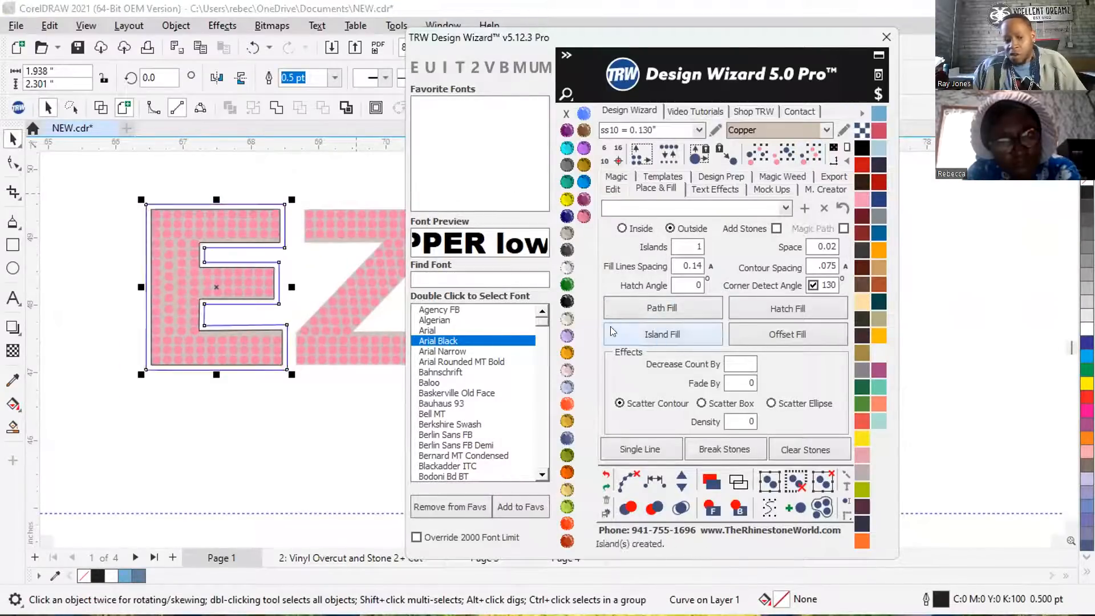
Fill the contour around the E with Jet Black, remove its outline and send it behind the pink letter.
left_click(567, 301)
right_click(567, 114)
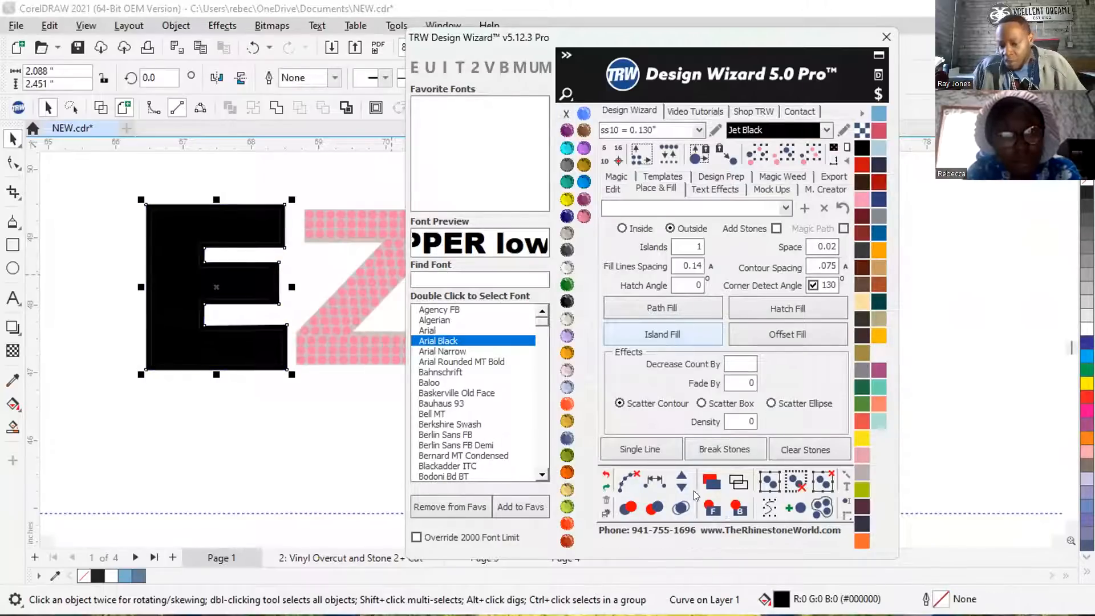
left_click(737, 508)
left_click(239, 173)
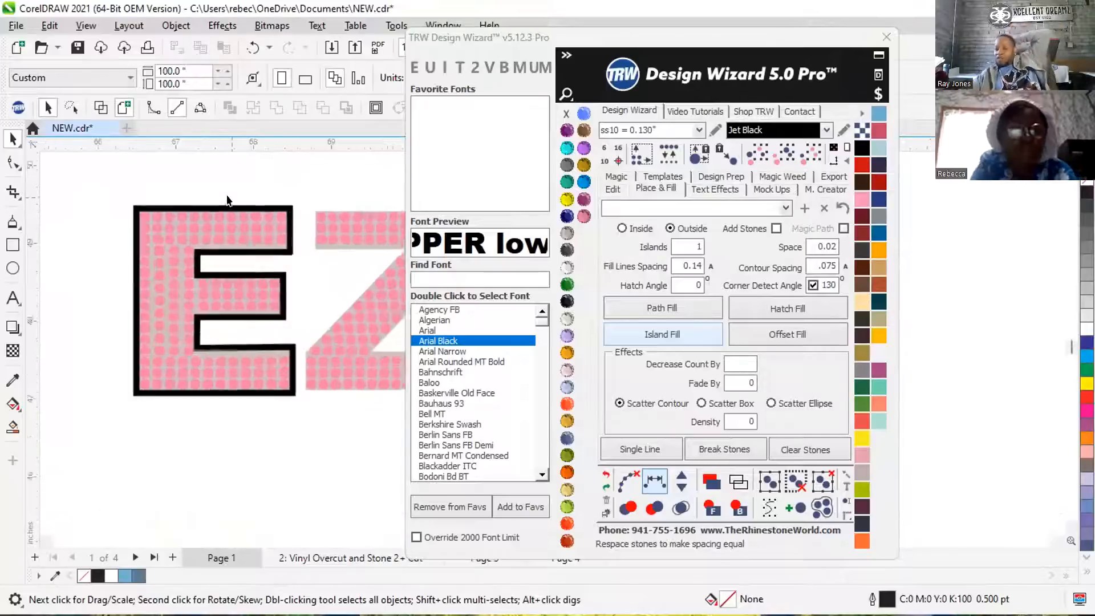
Examine the black border around the pink E both up close and alongside the rest of the EZRA lettering.
scroll(234, 184, "up", 1)
scroll(176, 199, "down", 2)
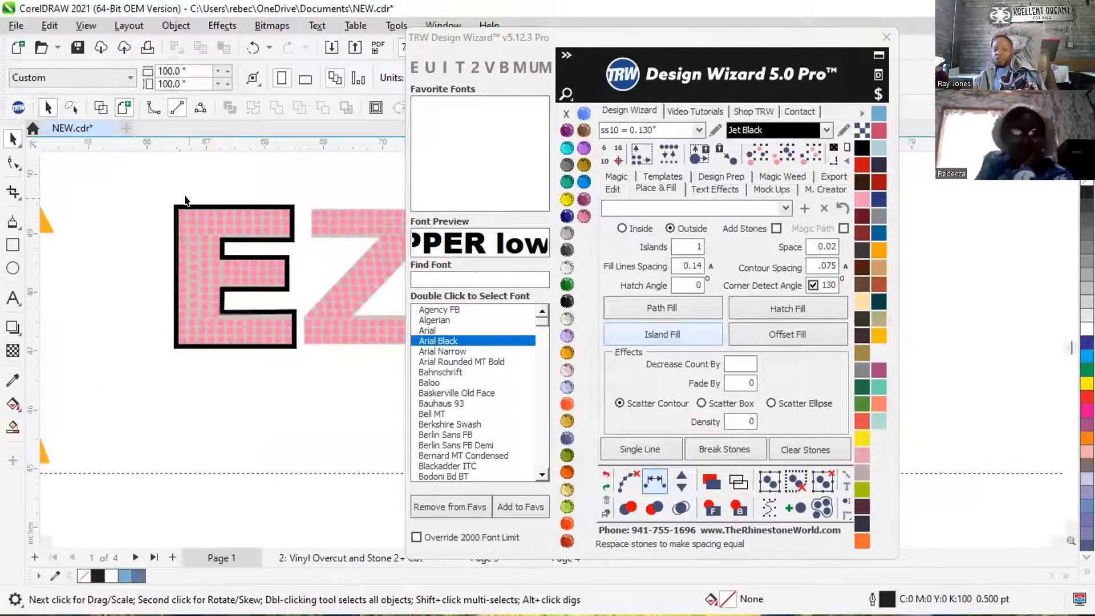
scroll(183, 202, "down", 1)
scroll(209, 199, "down", 1)
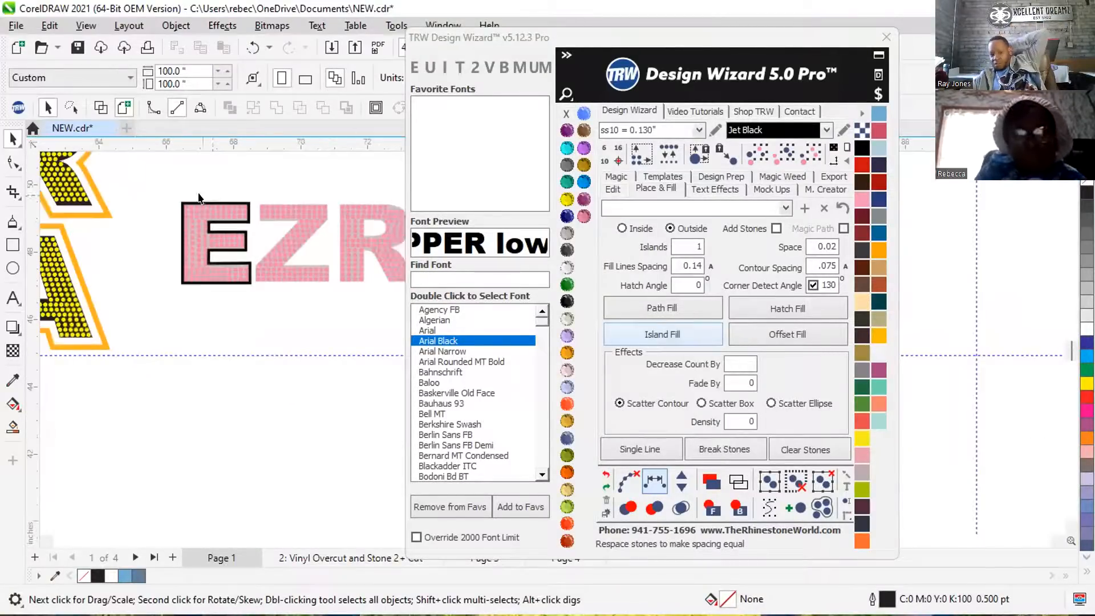
scroll(211, 288, "down", 2)
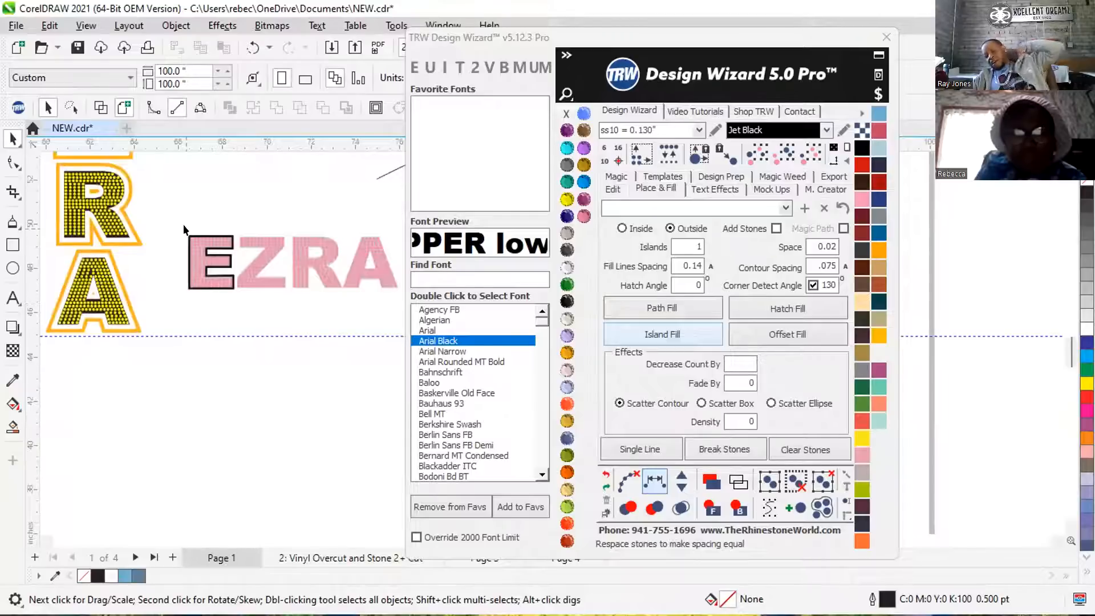
scroll(223, 230, "up", 1)
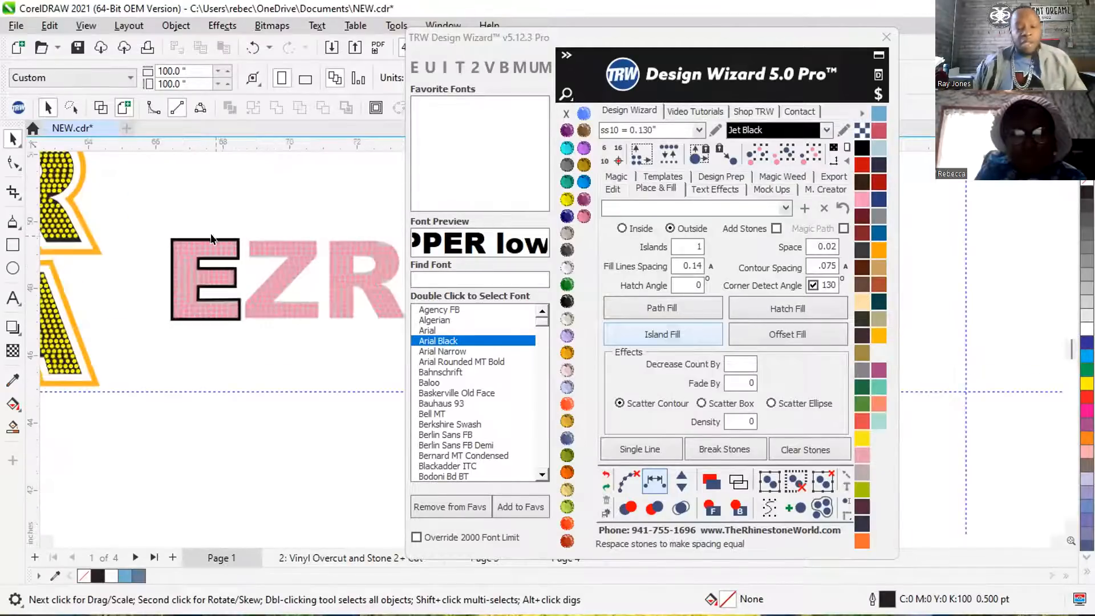
scroll(208, 265, "up", 3)
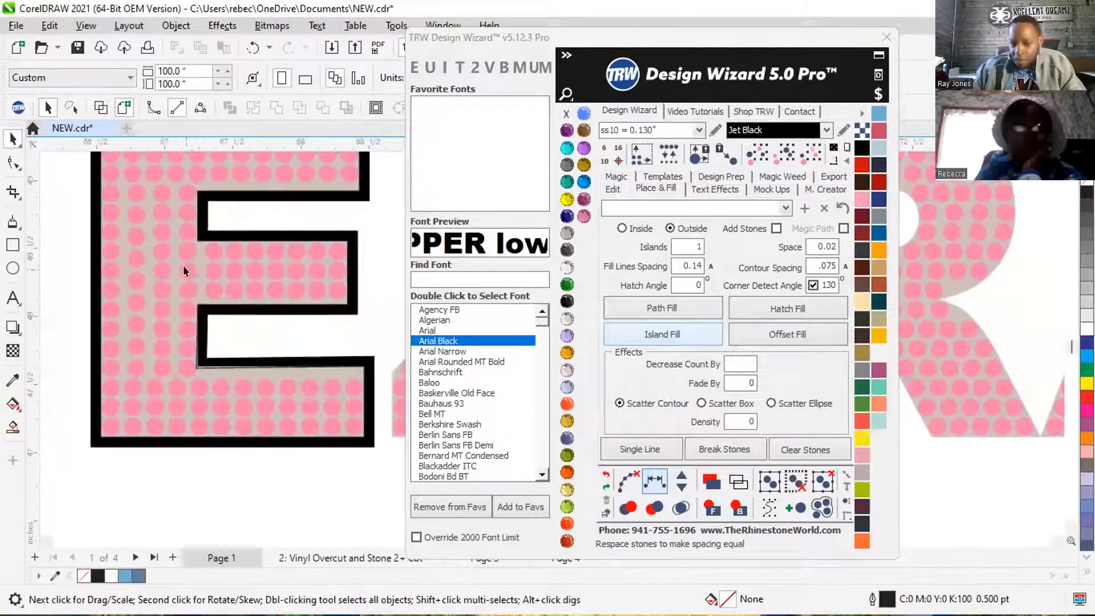
Delete the traced outline of the pink letter E.
left_click(196, 261)
scroll(153, 385, "down", 2)
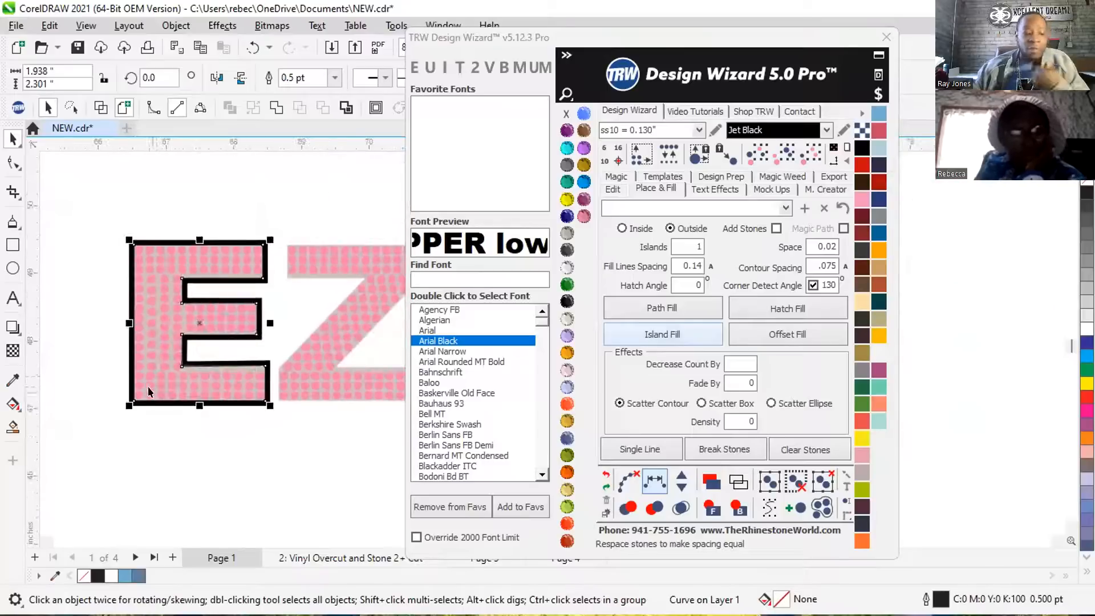
scroll(148, 385, "down", 3)
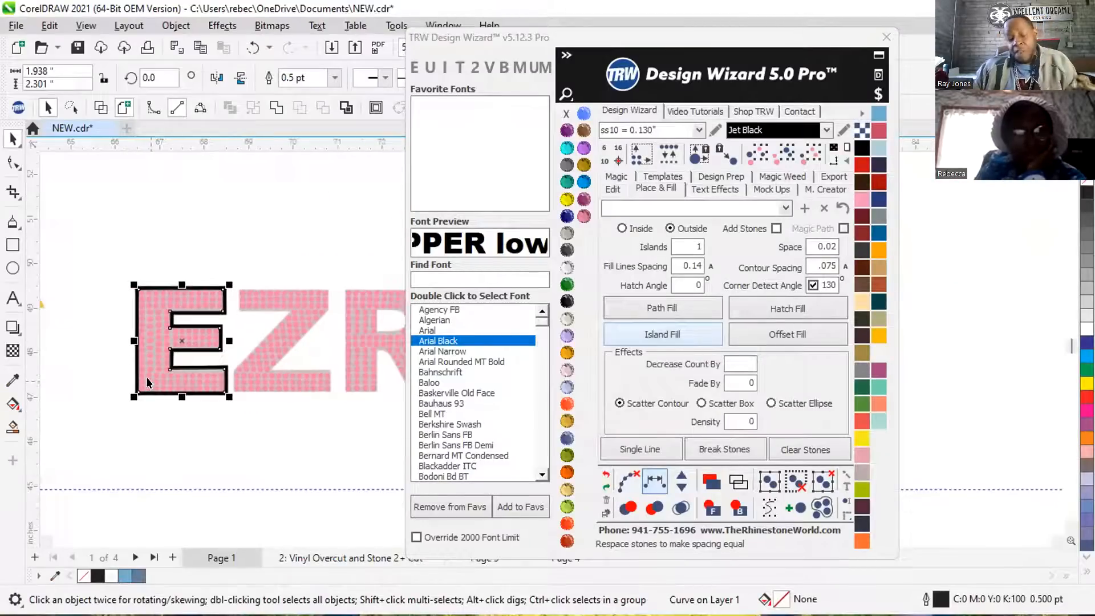
scroll(147, 377, "down", 1)
scroll(237, 326, "up", 1)
scroll(237, 327, "down", 1)
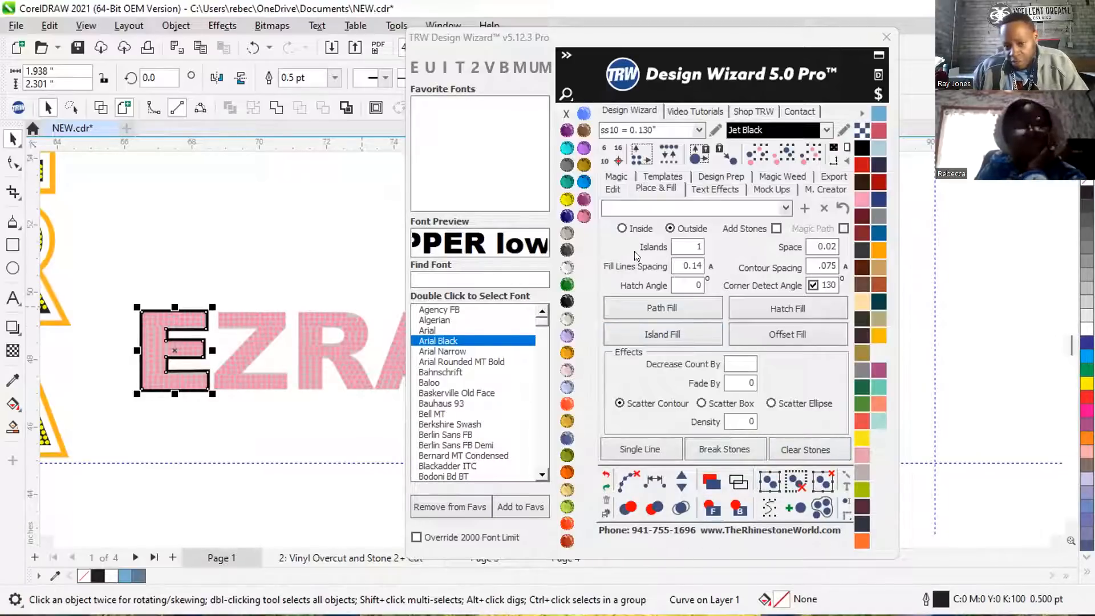
left_click(611, 191)
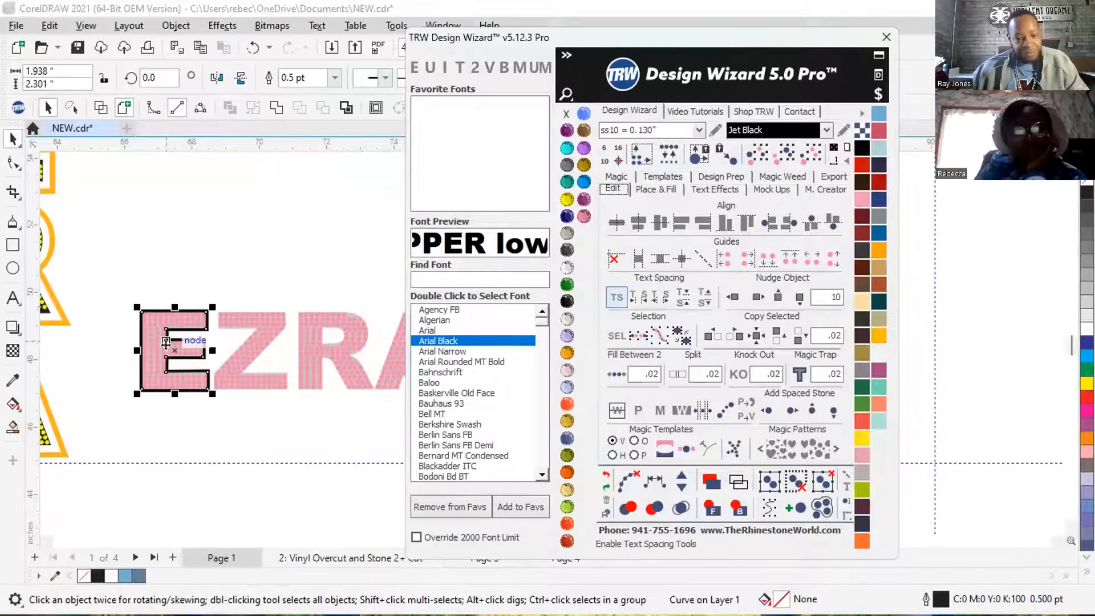
left_click_drag(166, 343, 169, 282)
key("Delete")
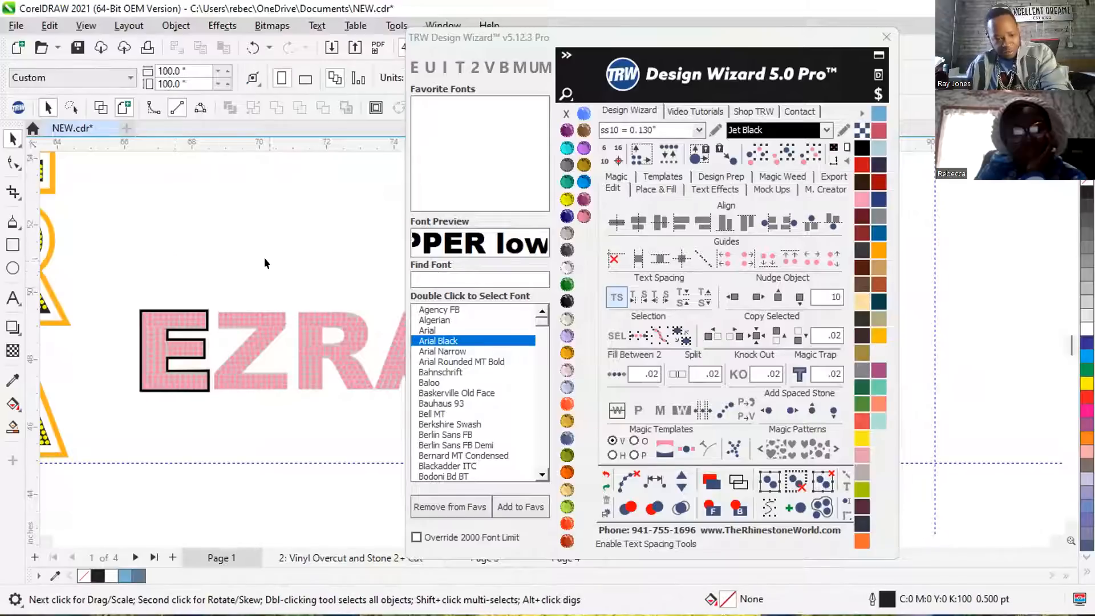
Delete the black contour shape behind the pink letter E.
scroll(219, 319, "up", 4)
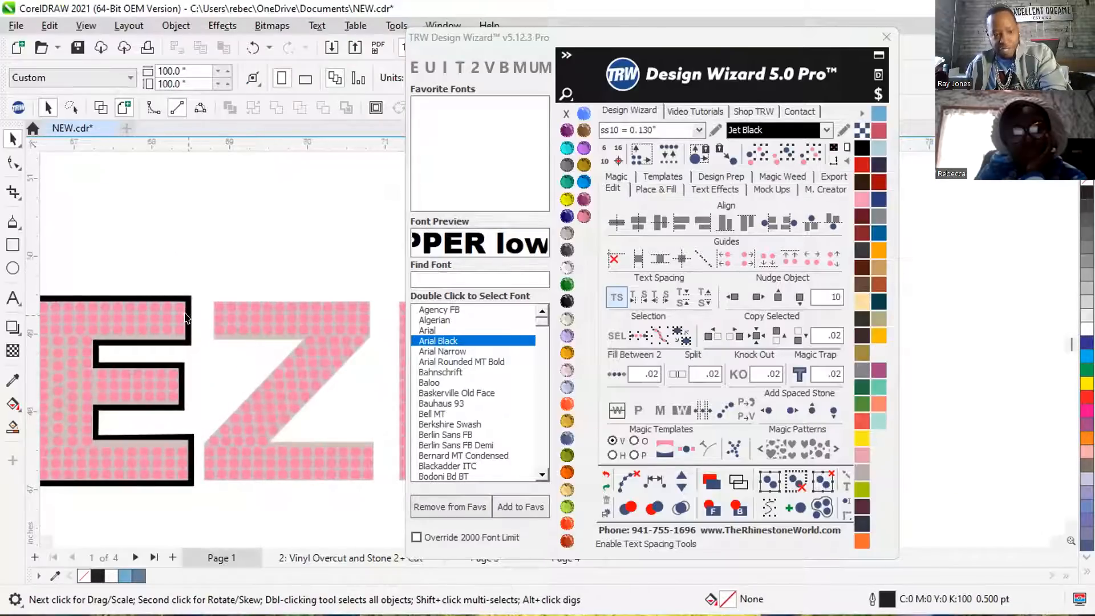
left_click(185, 314)
key("Delete")
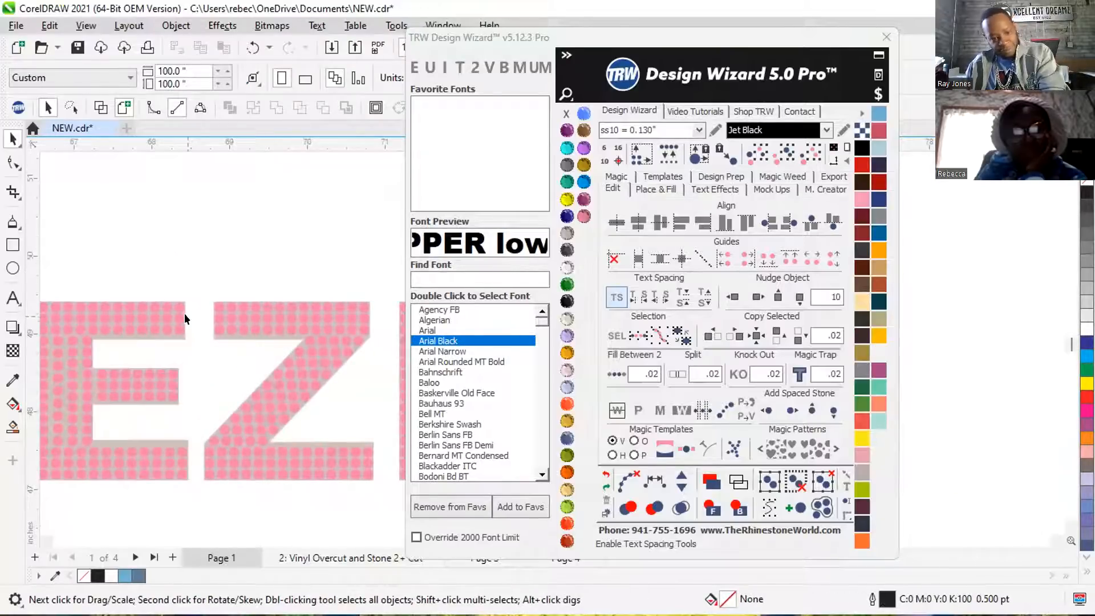
Move the beige EZRA background letters about 3 in straight up, clear of the pink rhinestones.
left_click(158, 334)
scroll(161, 336, "down", 3)
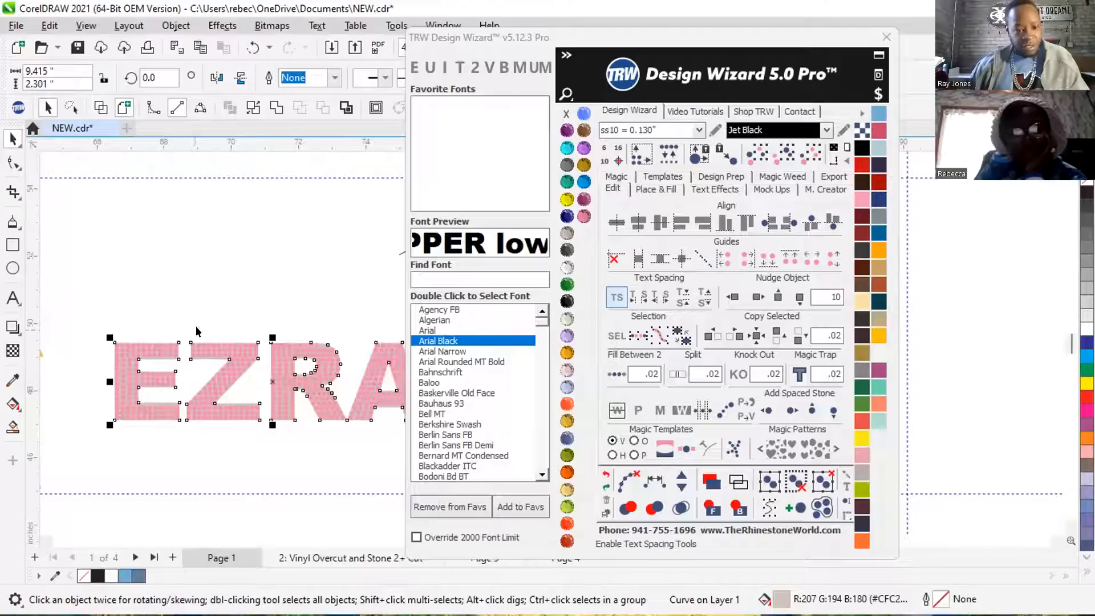
left_click_drag(269, 374, 266, 277)
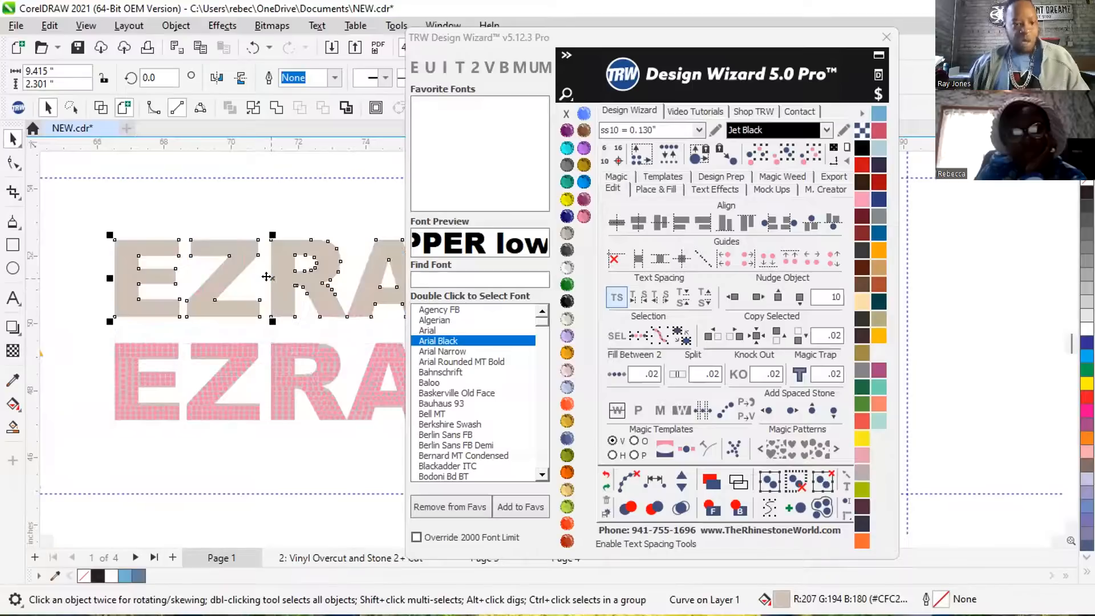
left_click(269, 206)
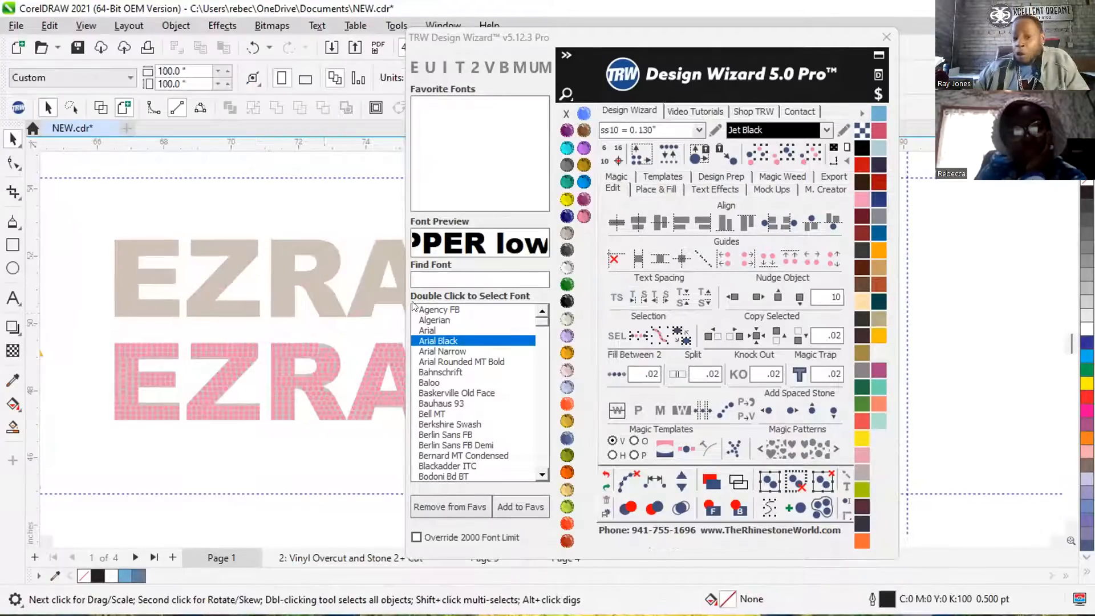
Use Smart Fill on the beige letter E to make a blue-gray shape with a 0.5 pt outline, and open the Place & Fill options.
left_click(13, 427)
left_click(126, 277)
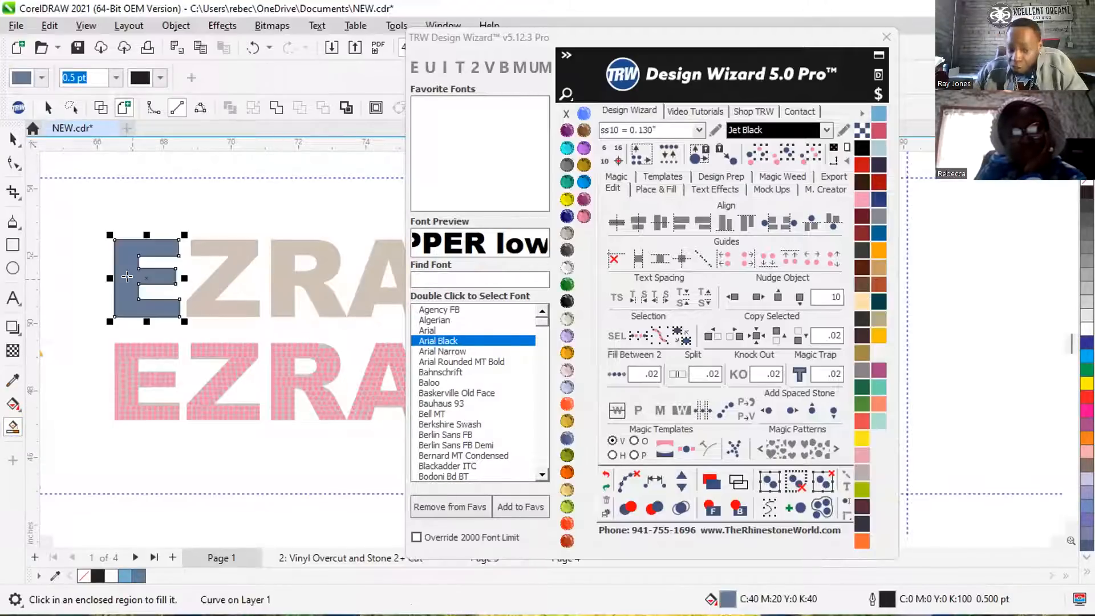
left_click(657, 189)
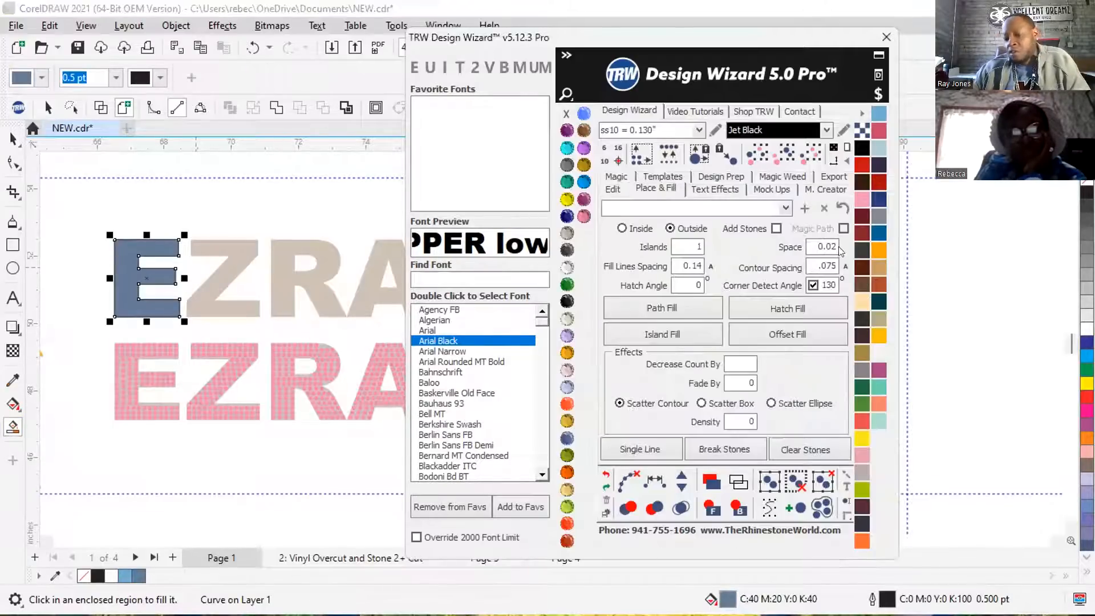
Create an outside Island Fill border around the blue-gray E, fill it Jet Black and remove its outline.
left_click(662, 336)
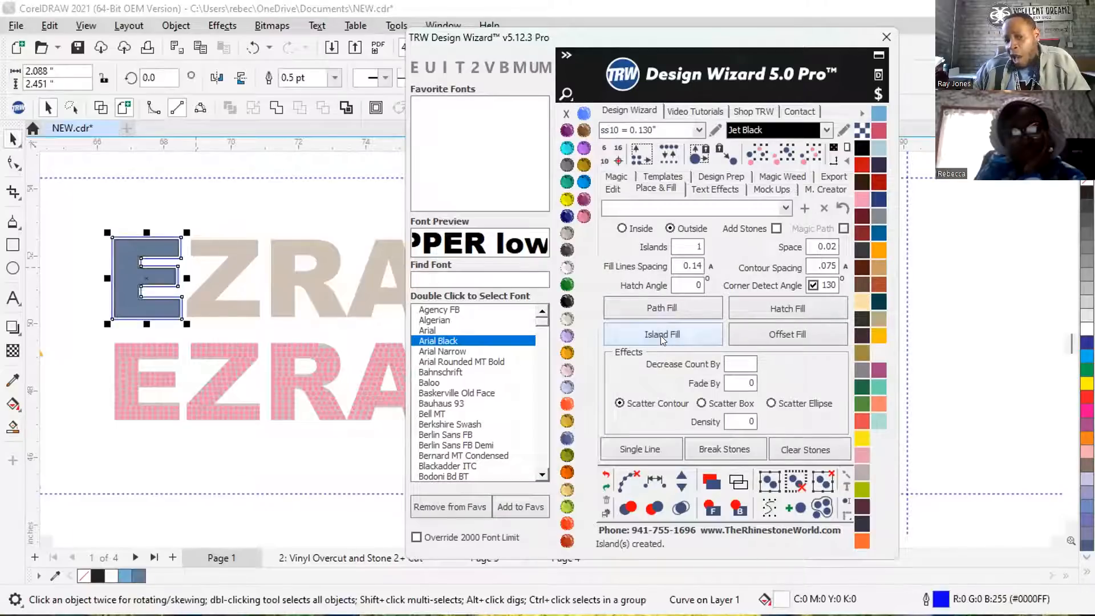
left_click(567, 301)
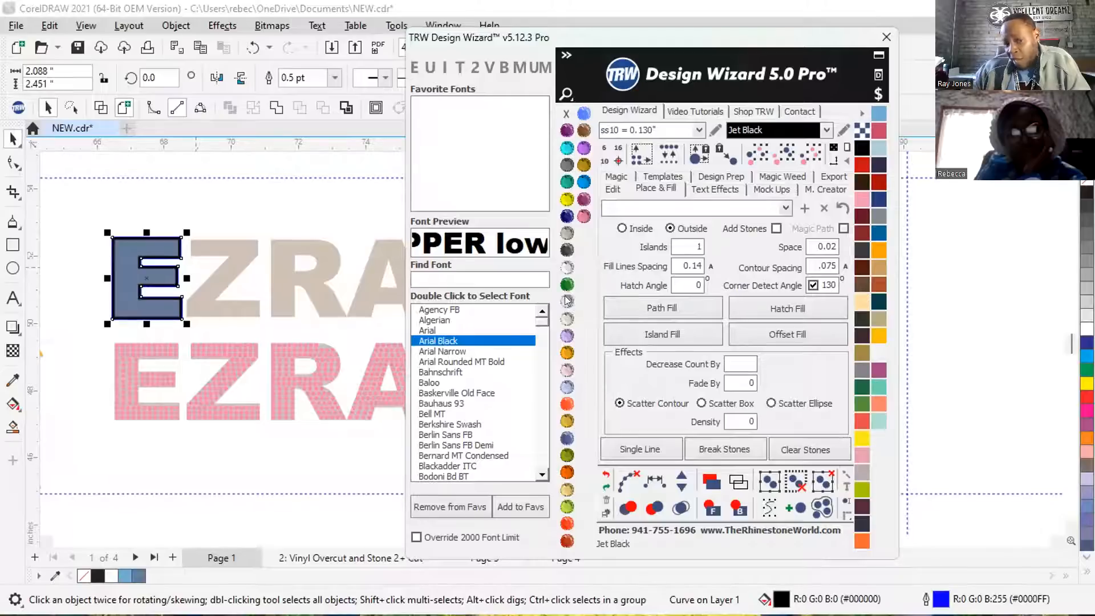
right_click(566, 113)
Move the black E border onto the pink rhinestone E and send it to the back.
left_click_drag(139, 288, 150, 382)
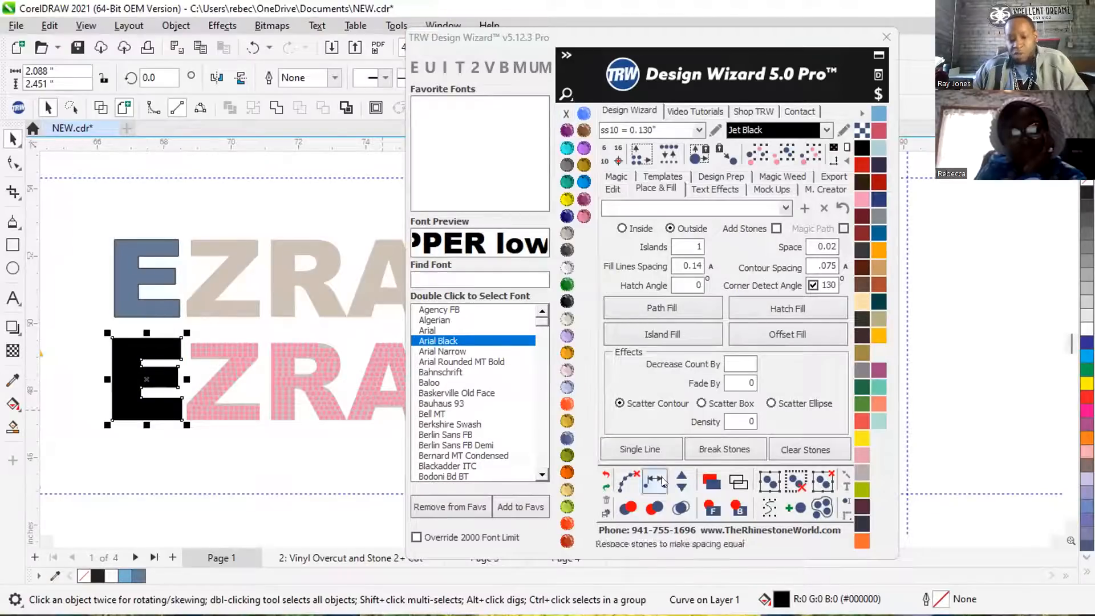
left_click(738, 506)
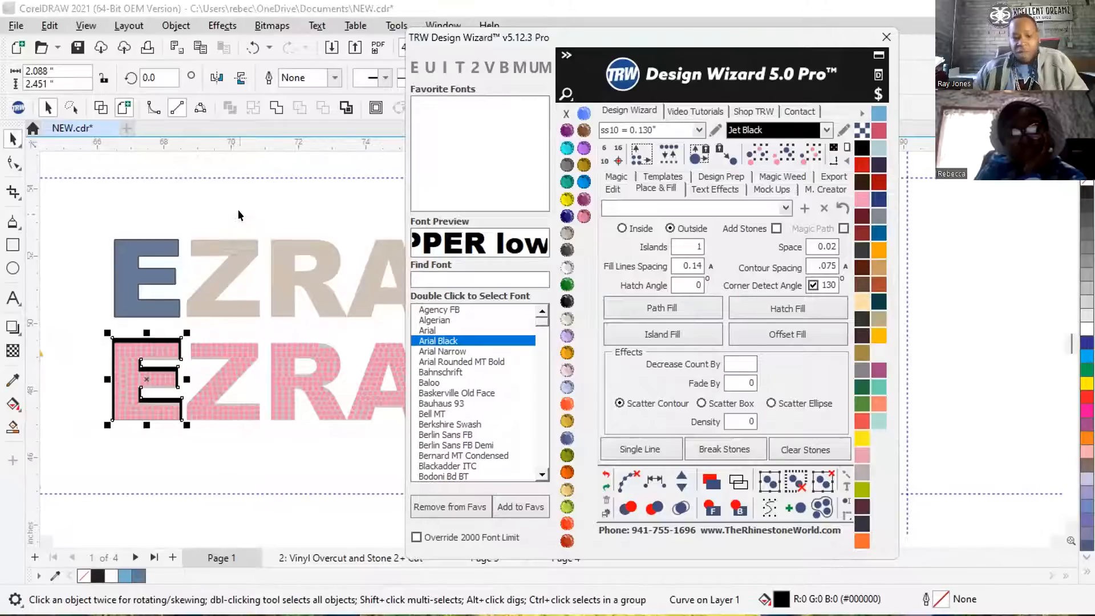
Fine-tune the black border's position until it surrounds the pink rhinestone E evenly on all sides.
scroll(142, 399, "up", 1)
scroll(123, 404, "up", 2)
scroll(170, 303, "down", 6)
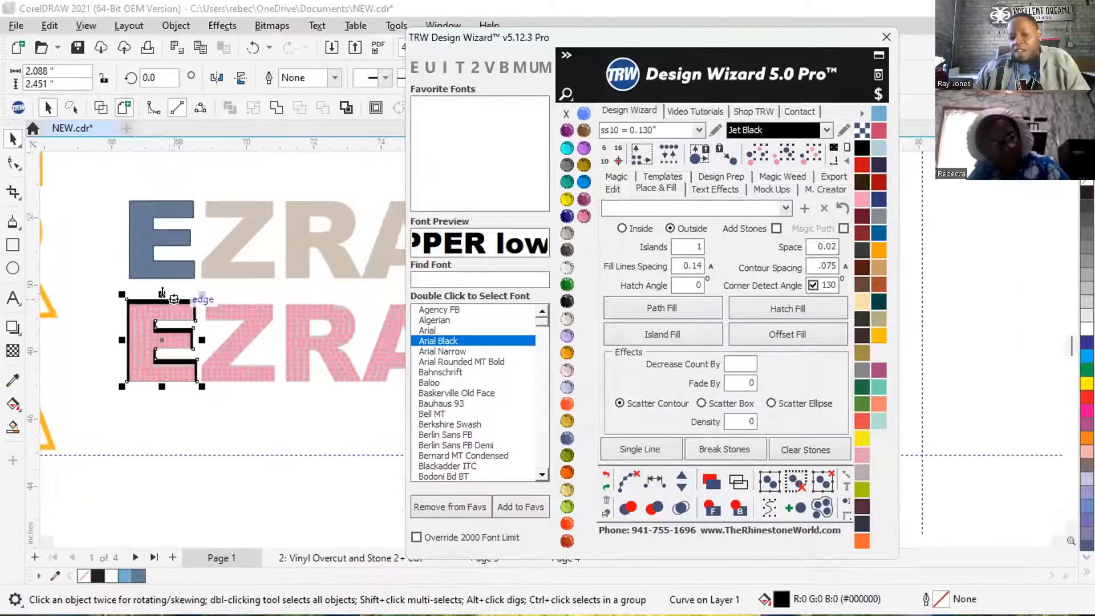
scroll(139, 373, "up", 3)
scroll(139, 373, "up", 2)
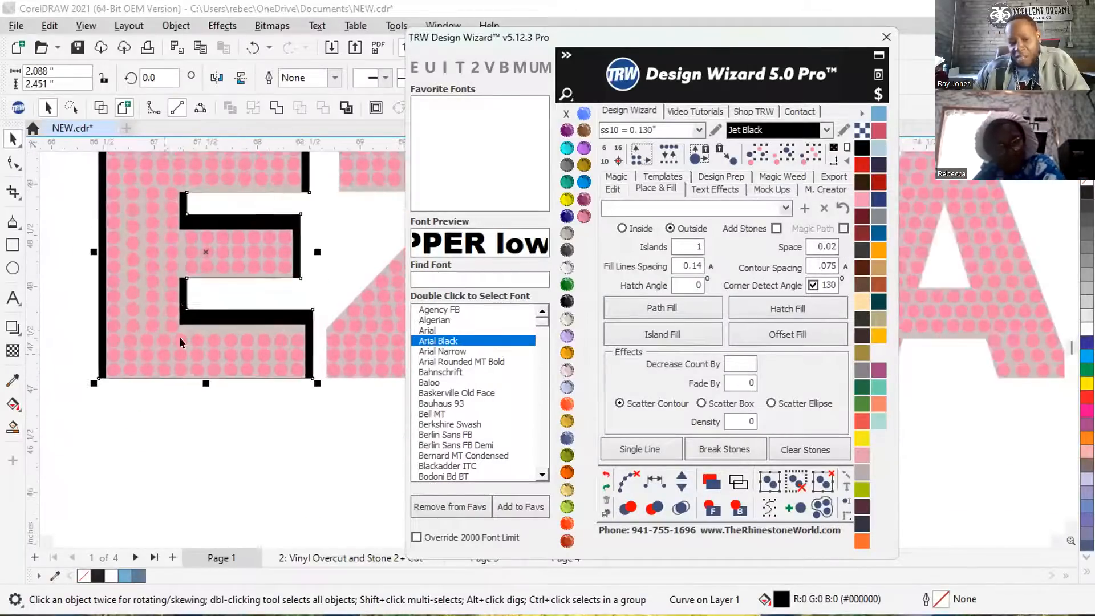
left_click(205, 251)
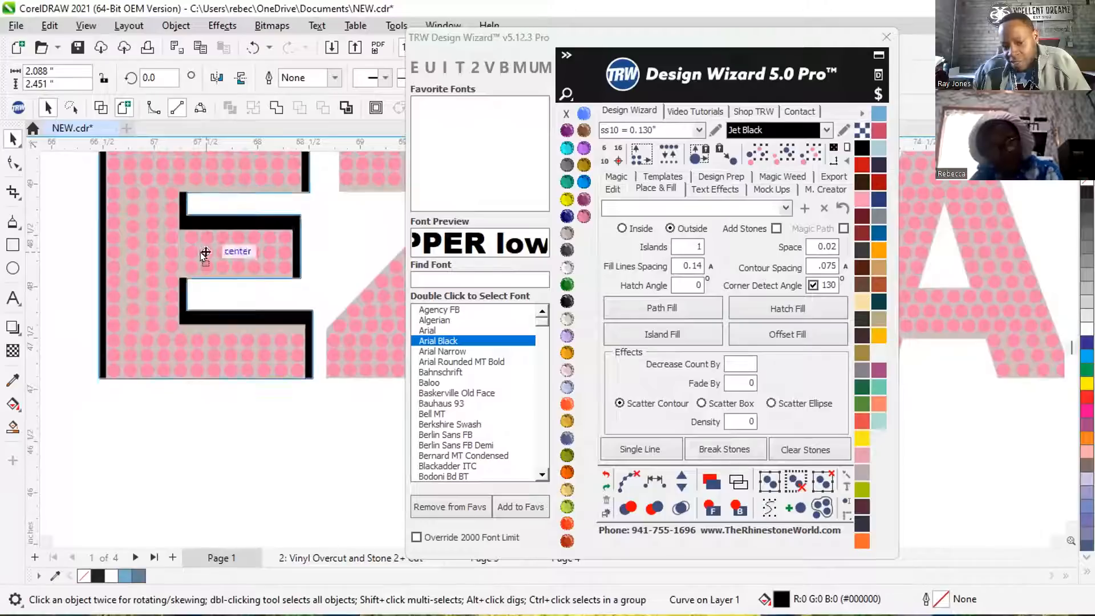
left_click(200, 260)
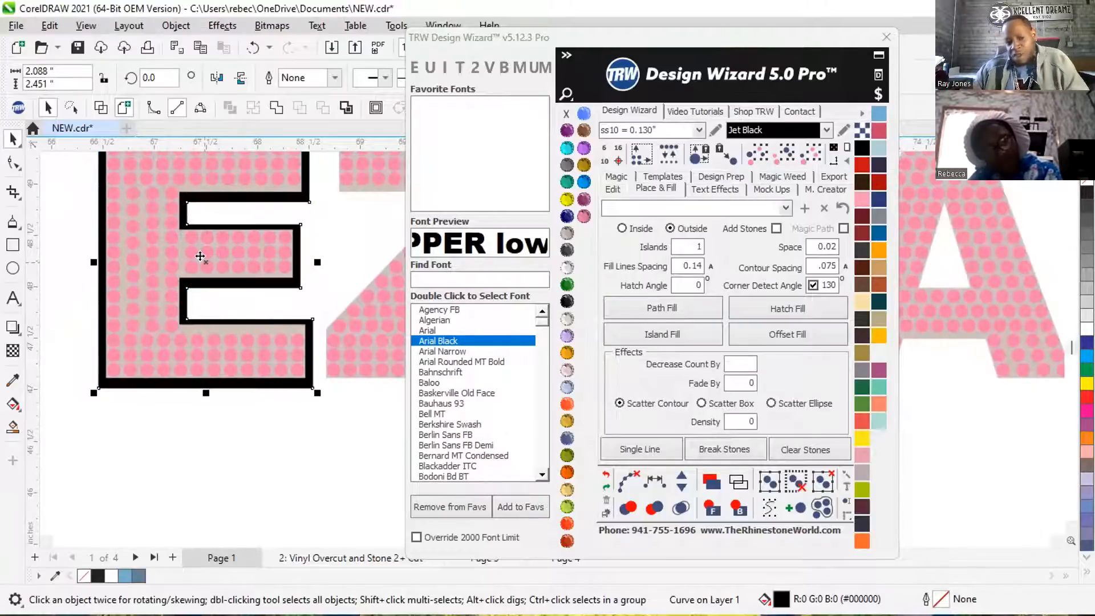
scroll(200, 256, "up", 3)
key("Escape")
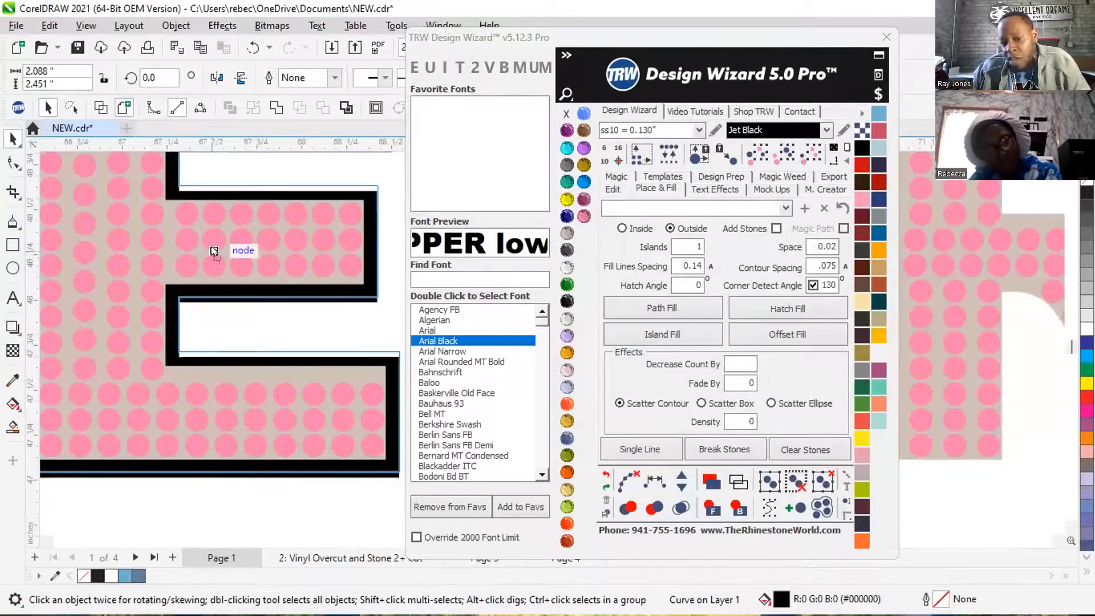
left_click(211, 250)
scroll(211, 250, "down", 4)
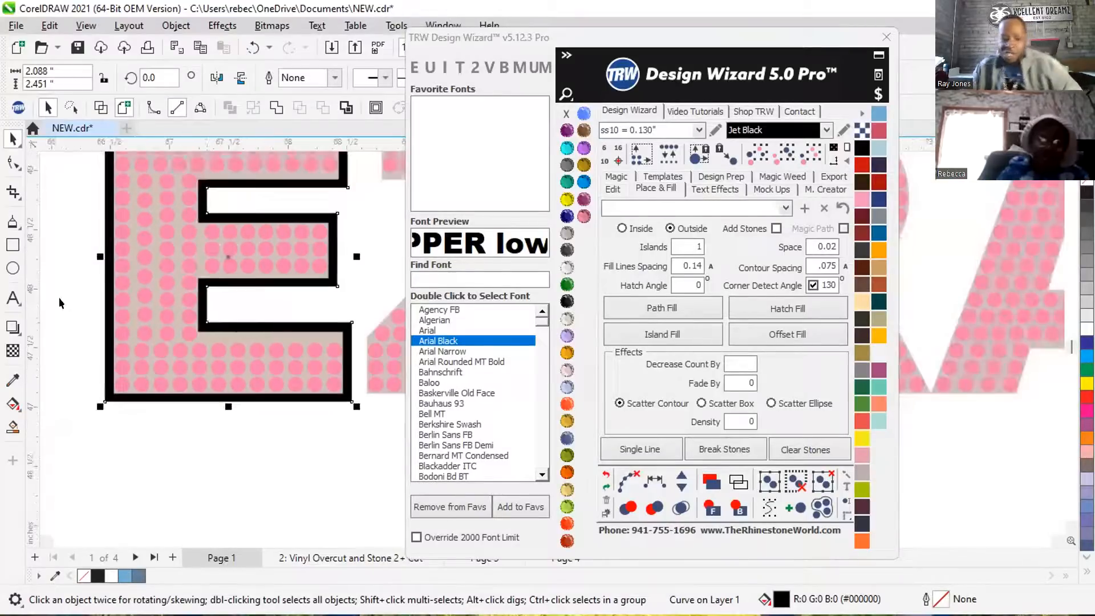
scroll(212, 320, "down", 2)
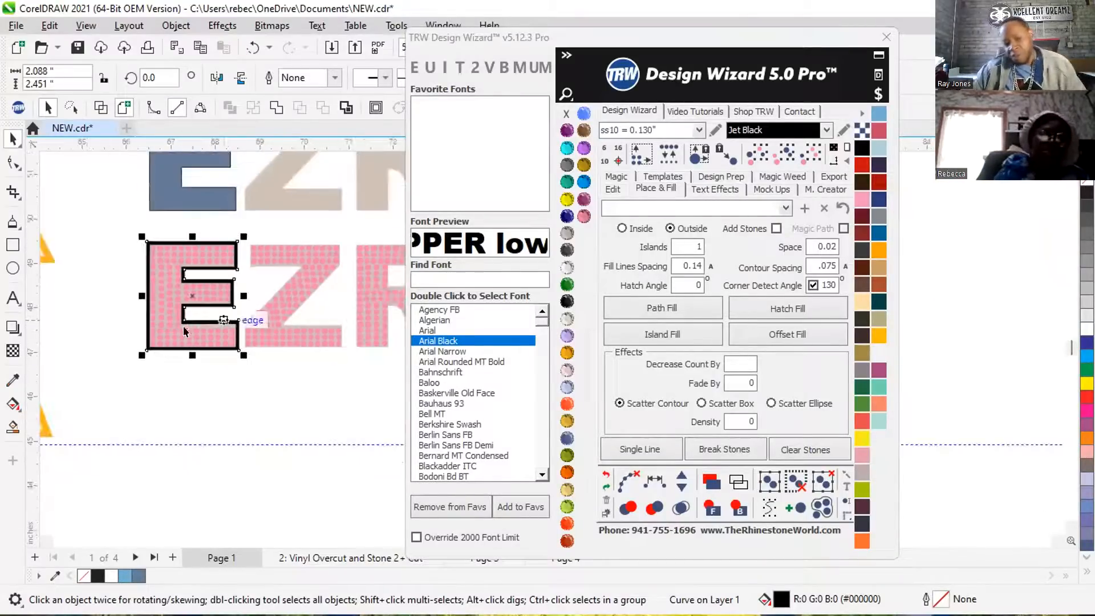
left_click(118, 334)
Cut the area overlapped by the beige background letters out of the black E border, leaving a hollow outline.
scroll(181, 299, "up", 6)
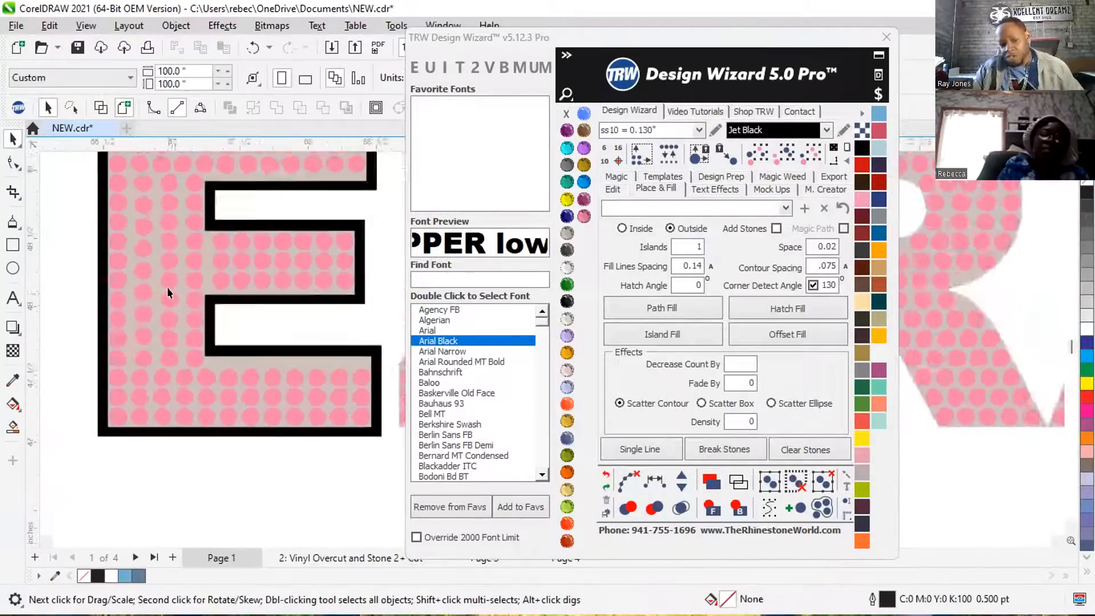
left_click(148, 275)
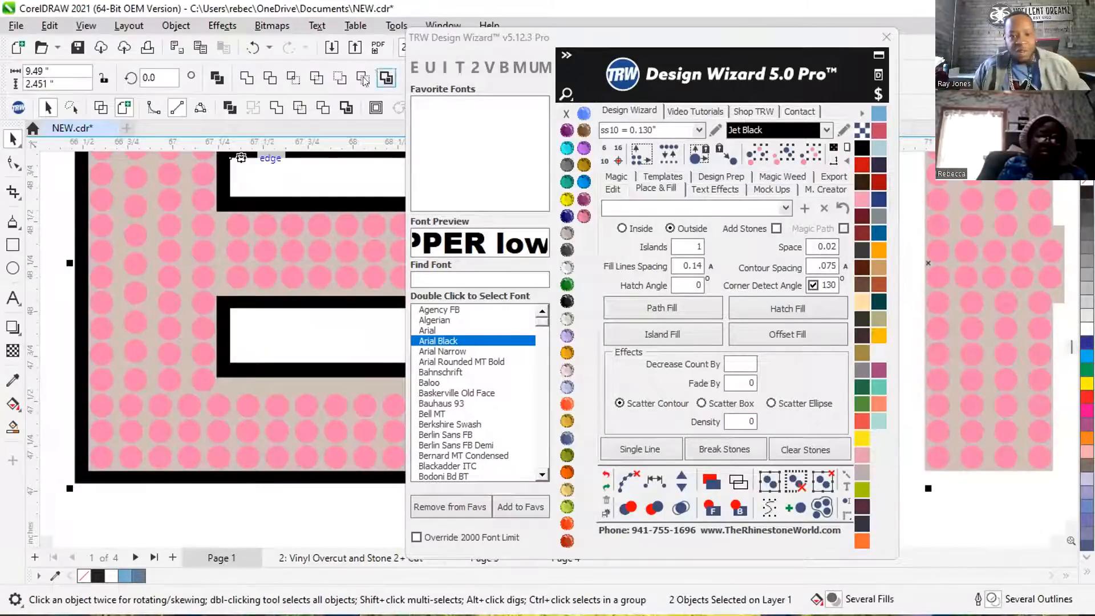
left_click(321, 108)
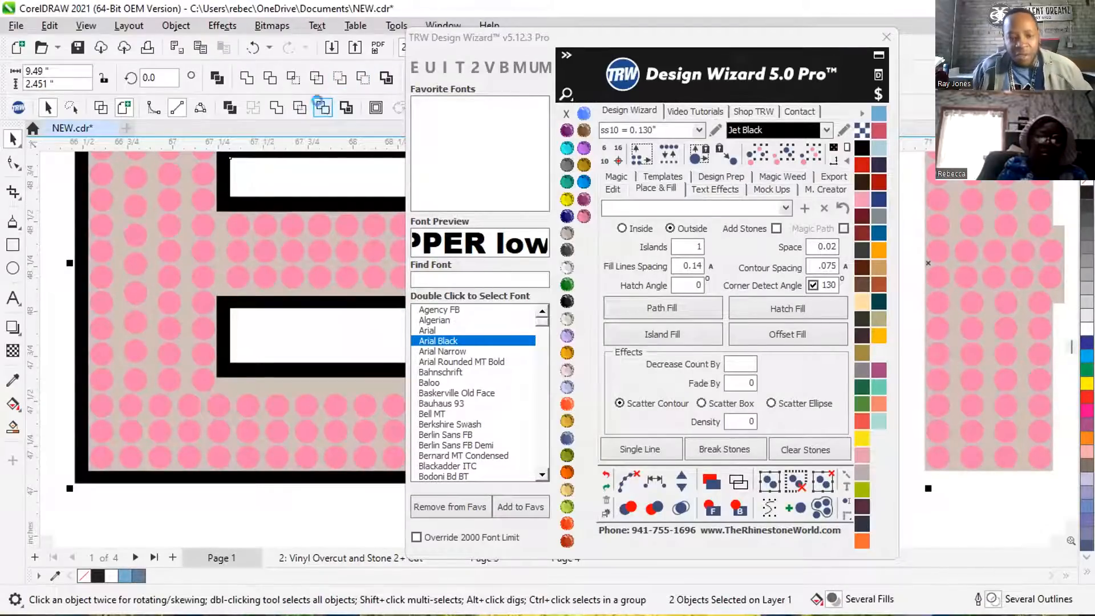
scroll(197, 311, "down", 4)
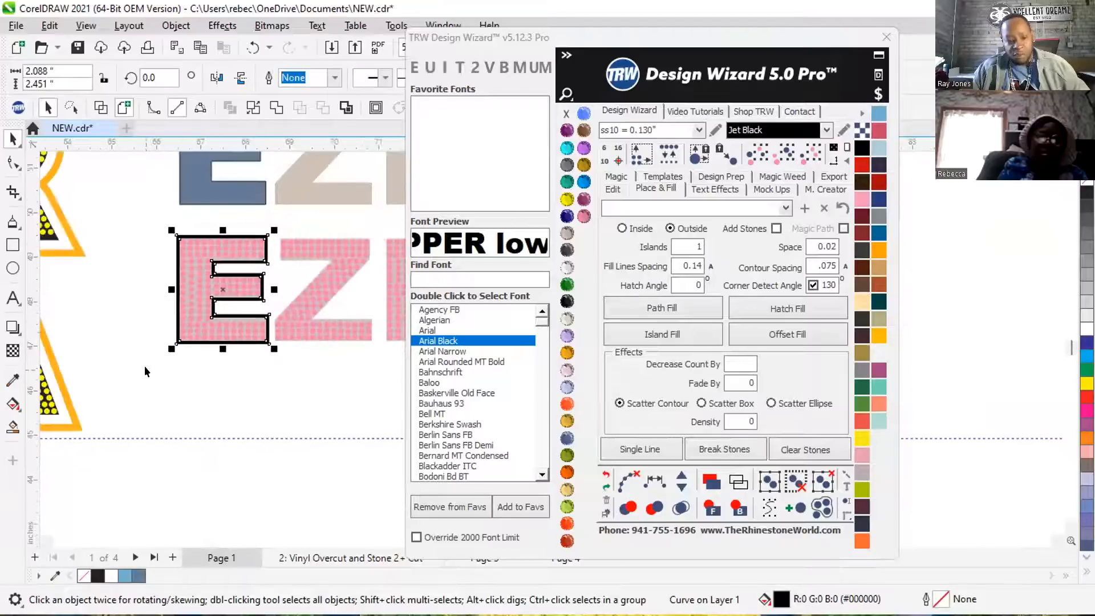
Delete the beige background letters behind the pink EZRA rhinestones.
left_click(145, 365)
scroll(209, 315, "up", 2)
scroll(211, 313, "up", 1)
left_click(198, 324)
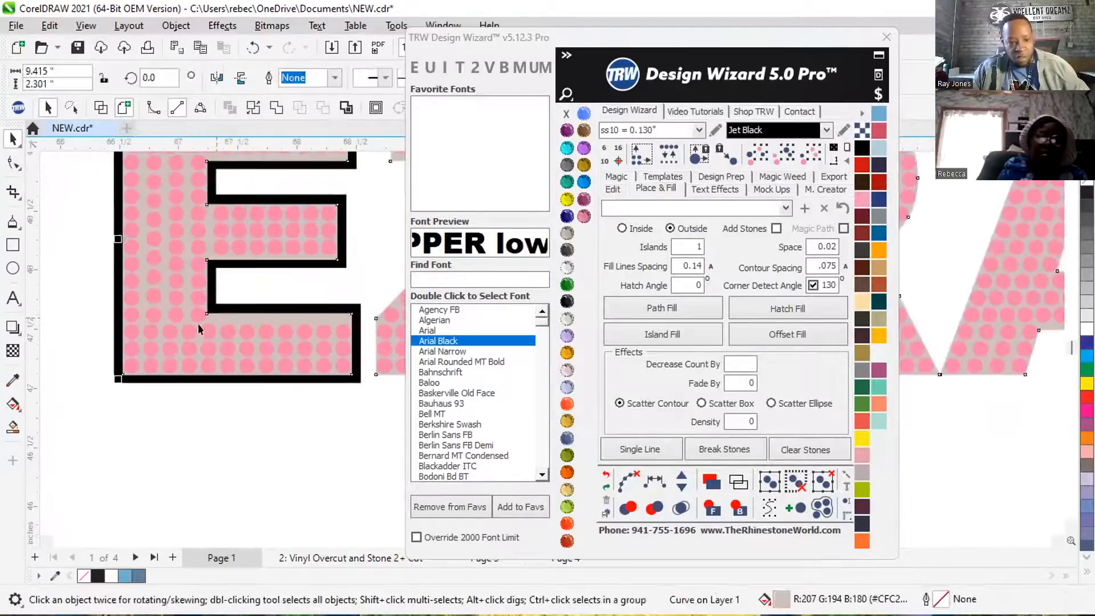
scroll(194, 325, "down", 3)
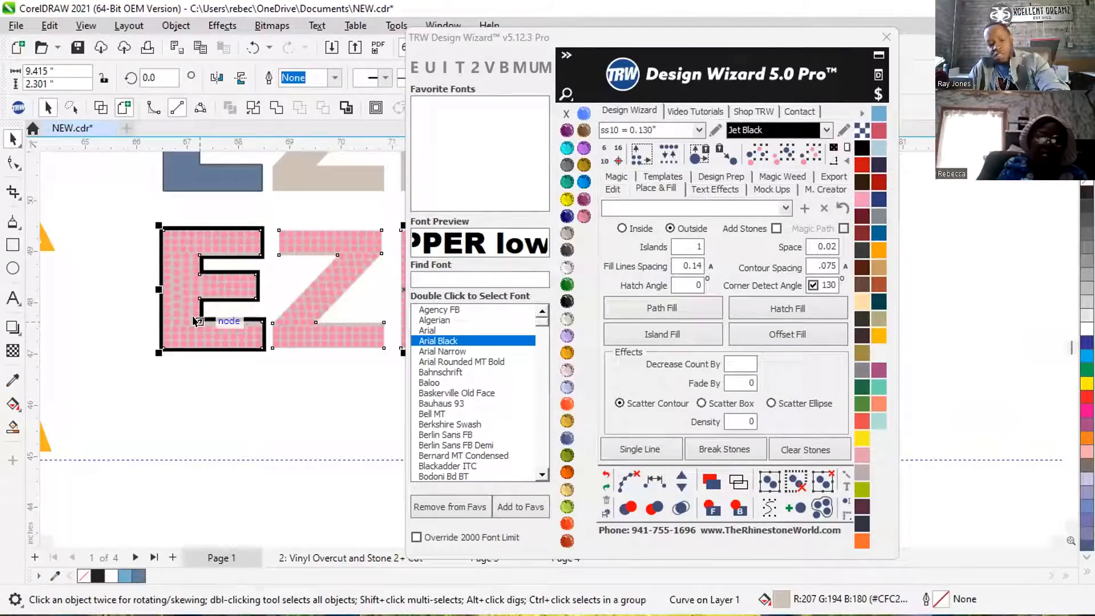
key("Escape")
Examine the vertical yellow and maroon EZRA designs alongside the horizontal pink EZRA with its bordered E.
scroll(171, 365, "down", 4)
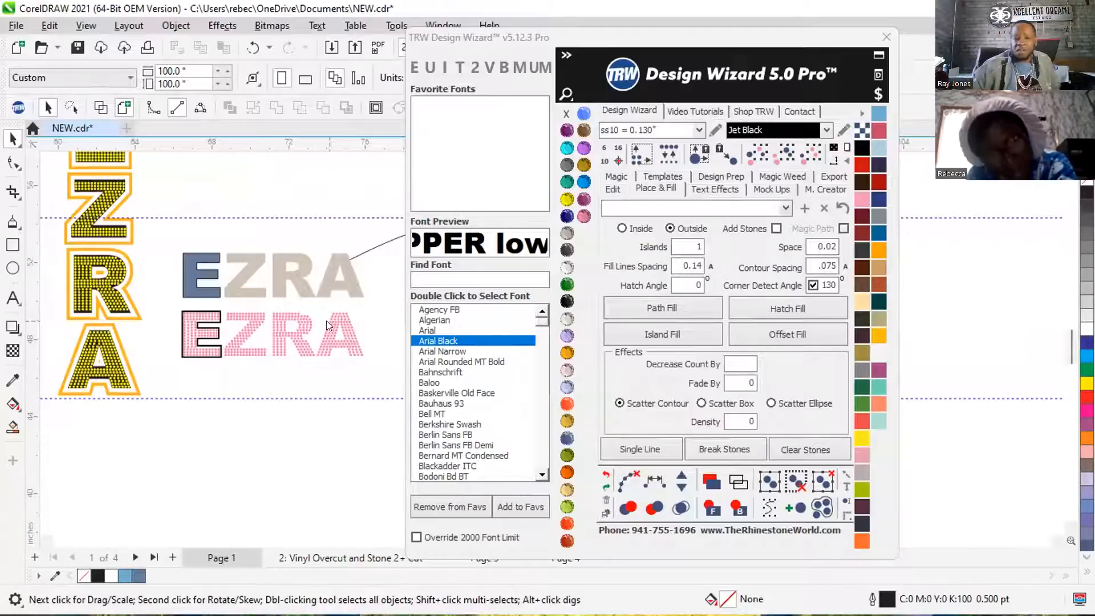
scroll(258, 326, "down", 2)
scroll(153, 276, "up", 2)
left_click_drag(153, 174, 246, 405)
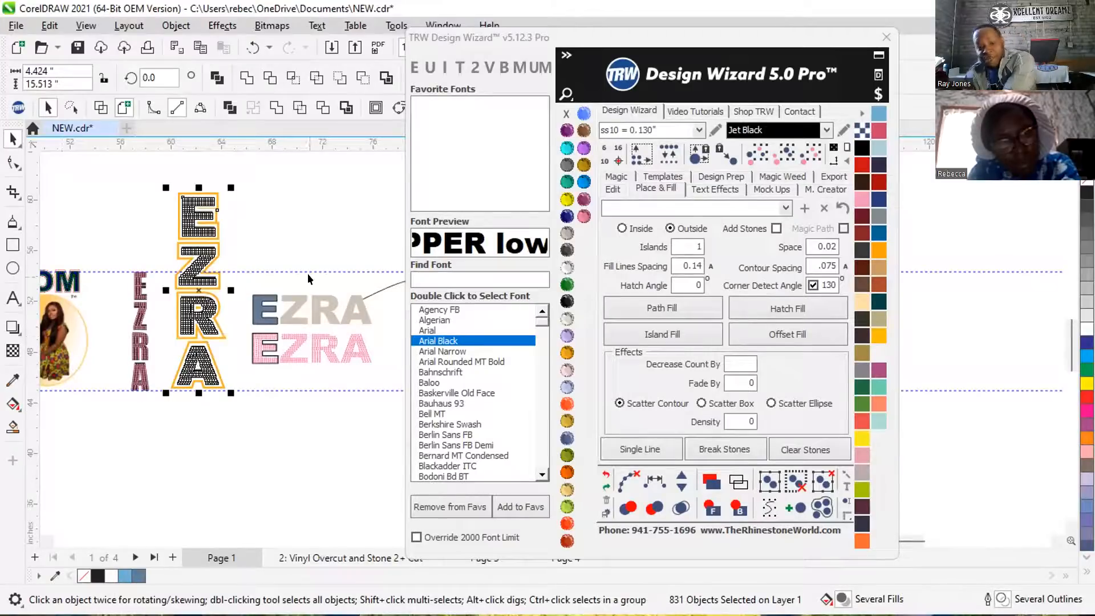
left_click(283, 224)
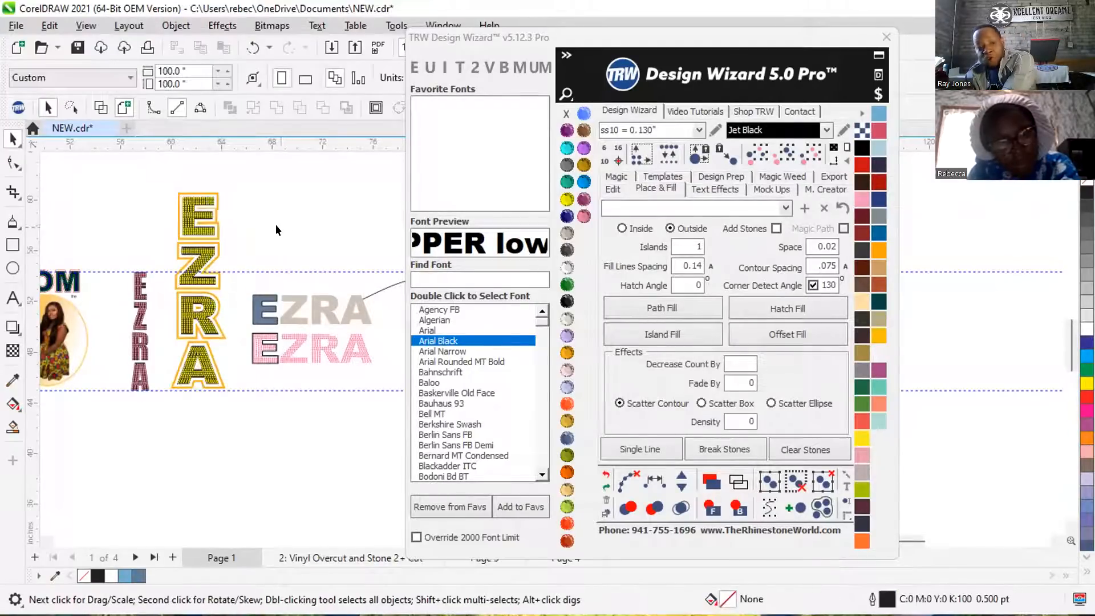
scroll(184, 278, "up", 1)
scroll(184, 278, "up", 1)
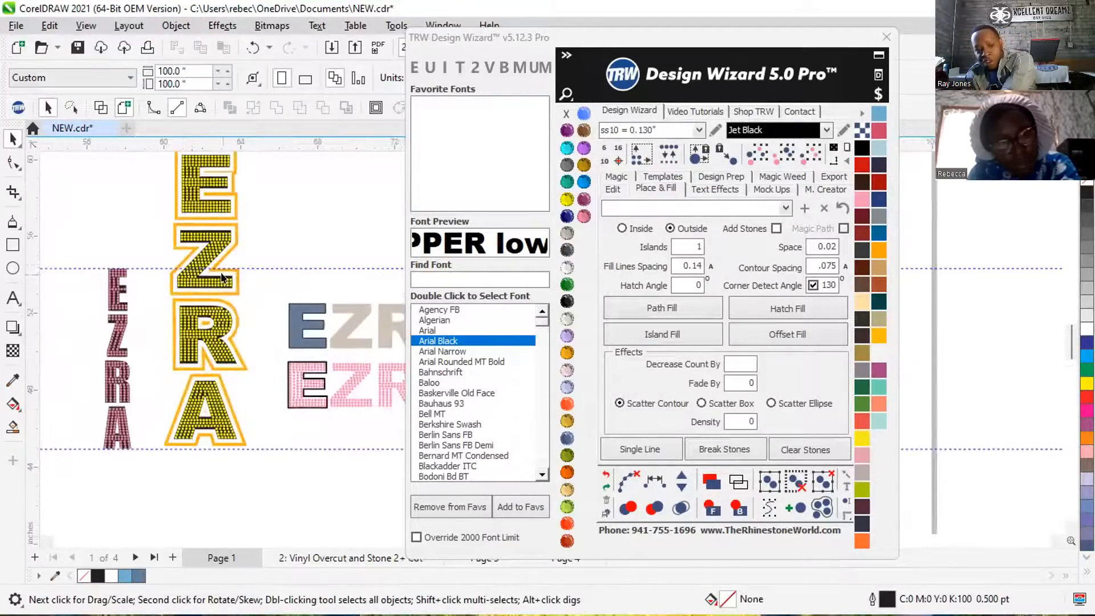
scroll(238, 289, "down", 1)
scroll(215, 323, "down", 1)
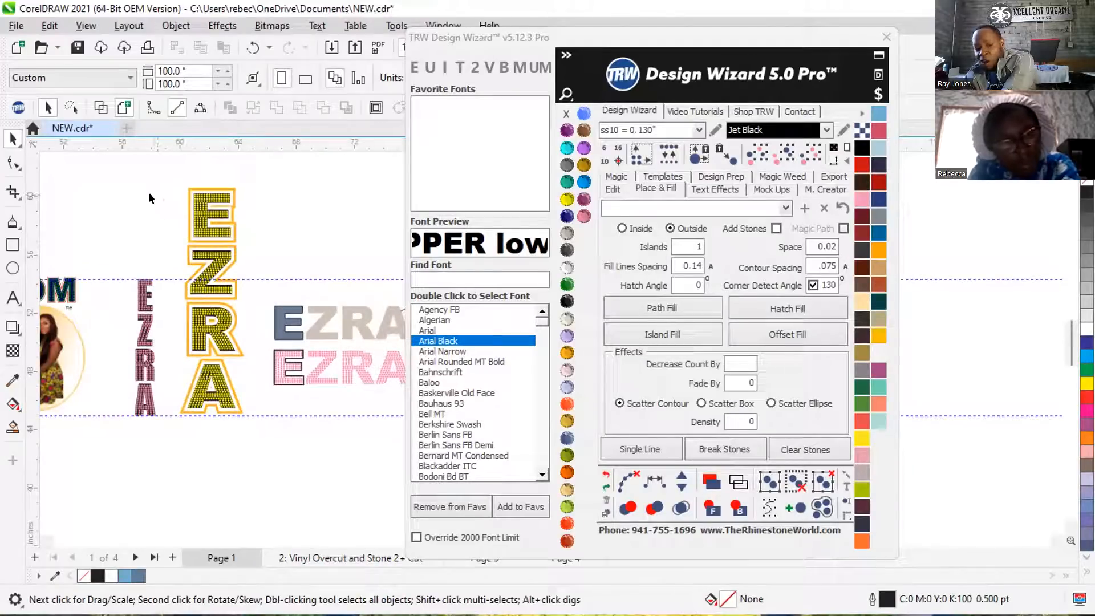
scroll(117, 339, "up", 1)
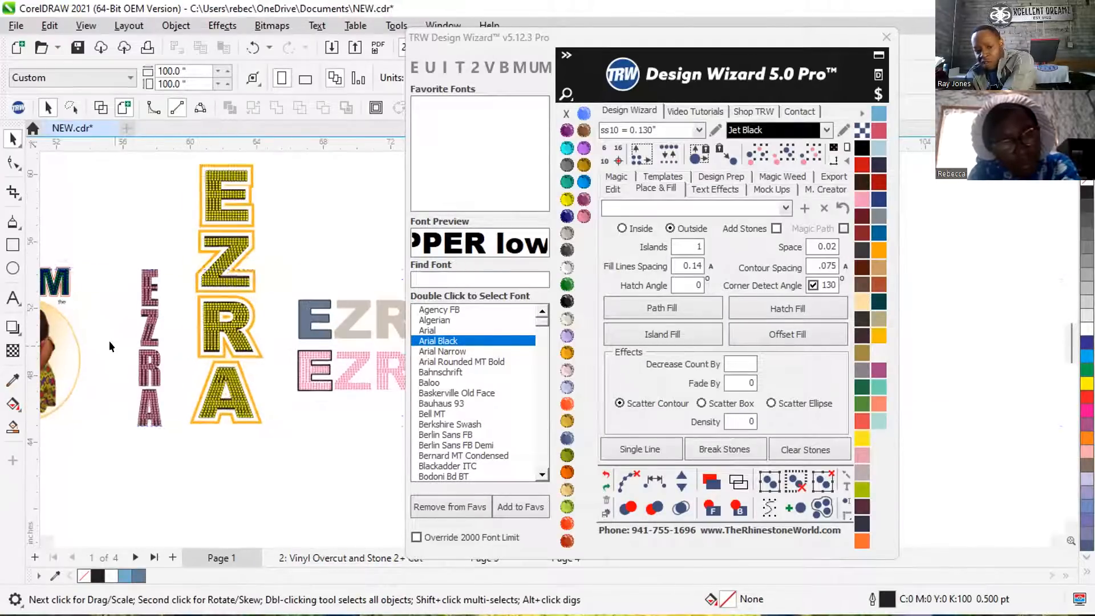
scroll(122, 325, "up", 2)
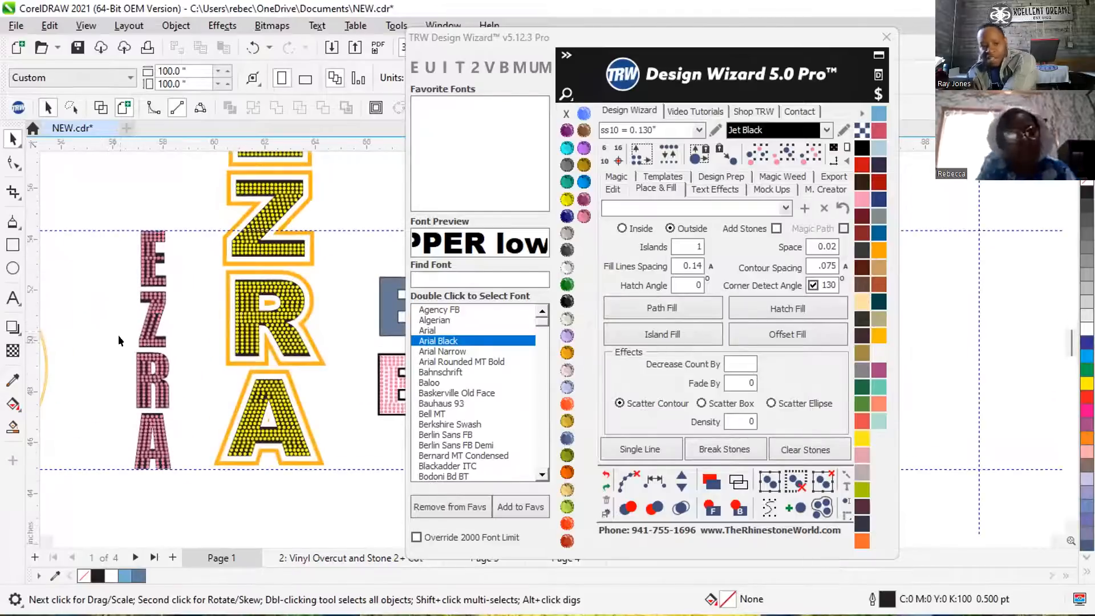
scroll(118, 326, "down", 1)
scroll(118, 327, "down", 2)
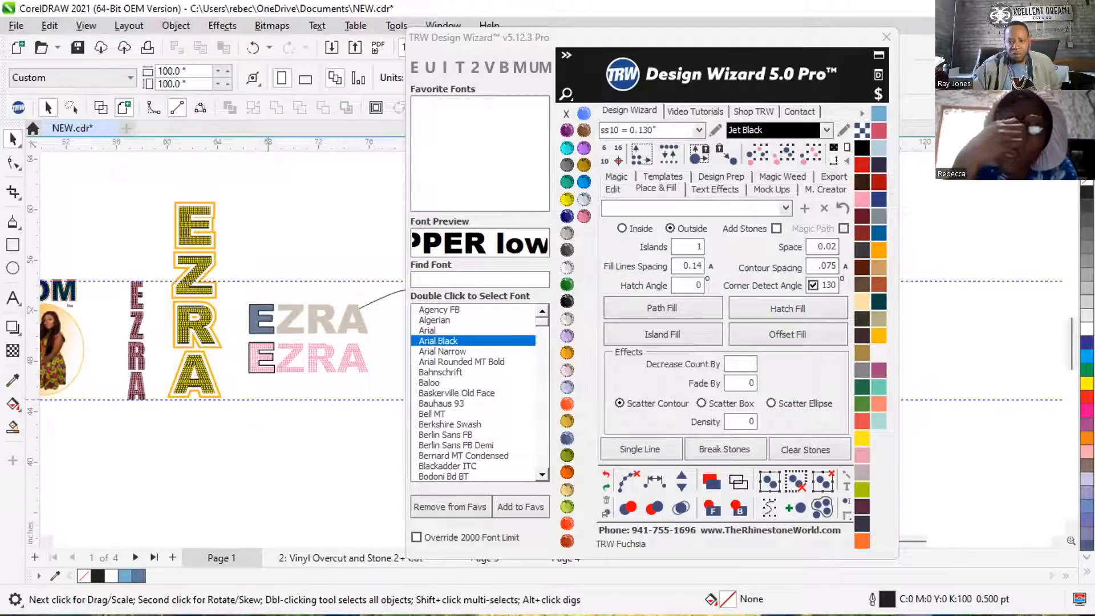
Move the Design Wizard window aside and create a new 11 x 11 inch CMYK document at 300 dpi.
left_click_drag(594, 39, 776, 54)
scroll(378, 250, "down", 2)
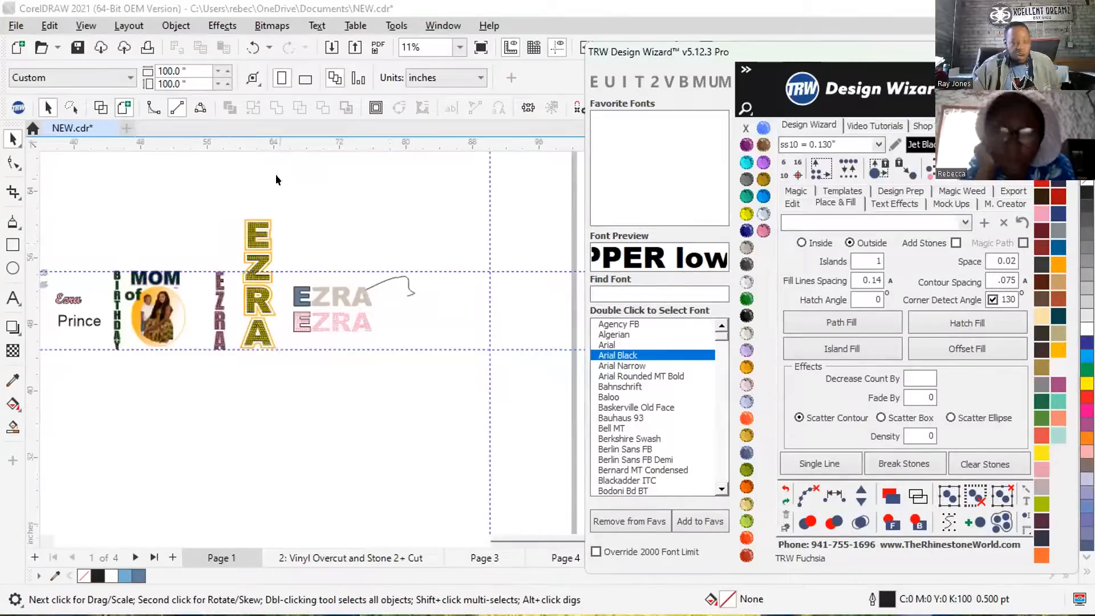
scroll(300, 232, "down", 2)
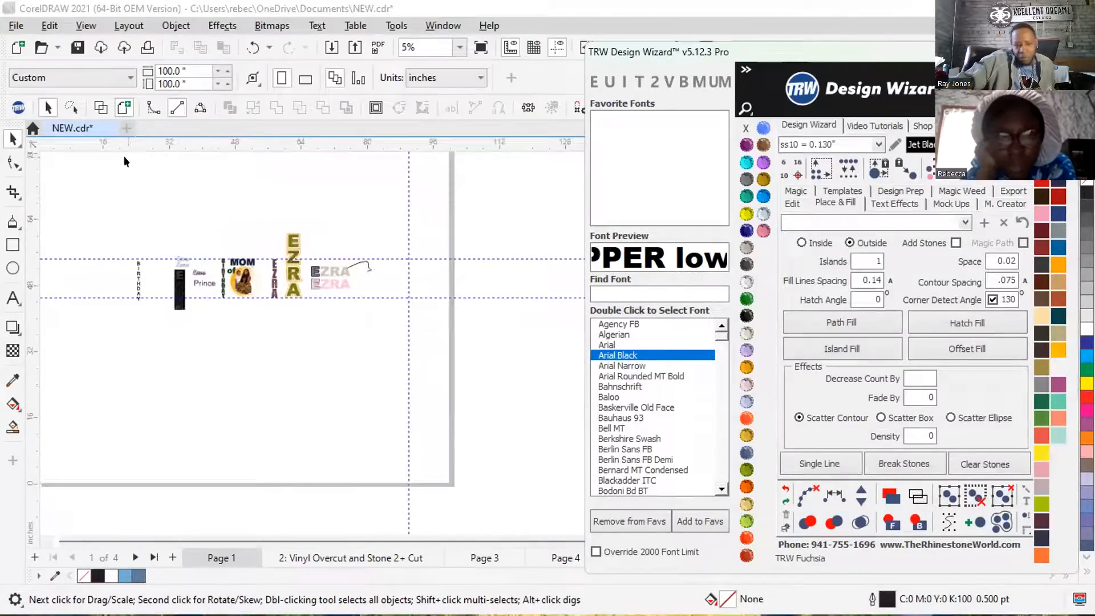
left_click(120, 122)
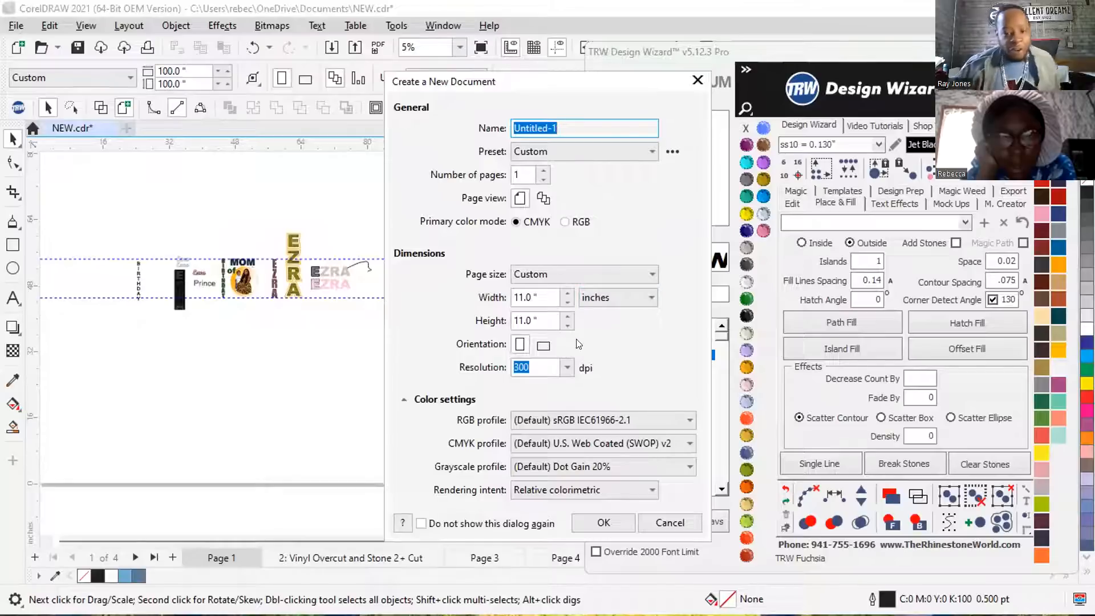
left_click_drag(544, 297, 454, 304)
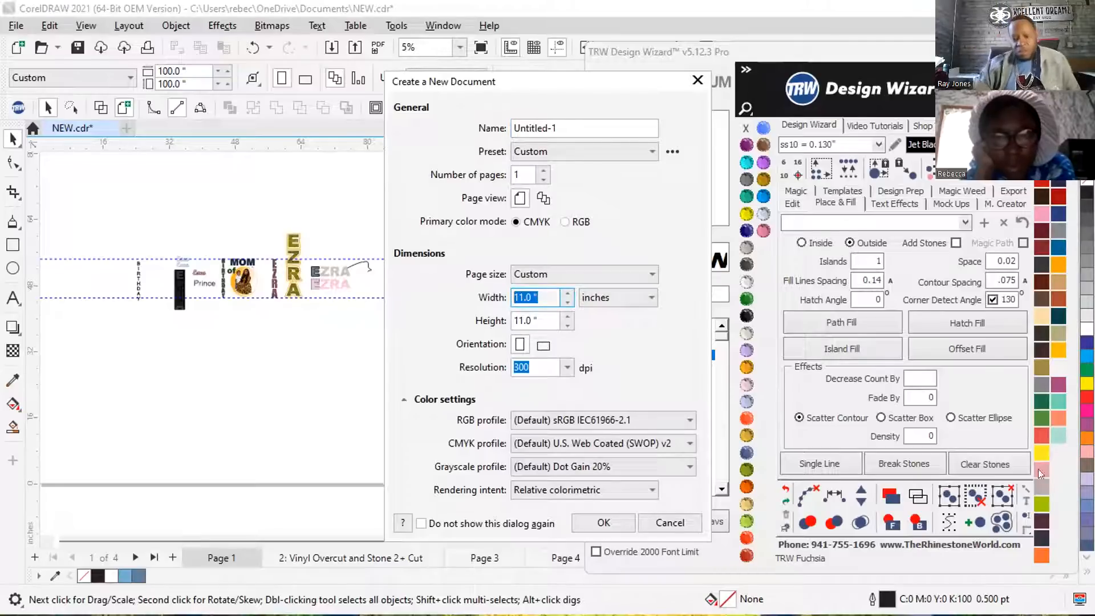
left_click(603, 521)
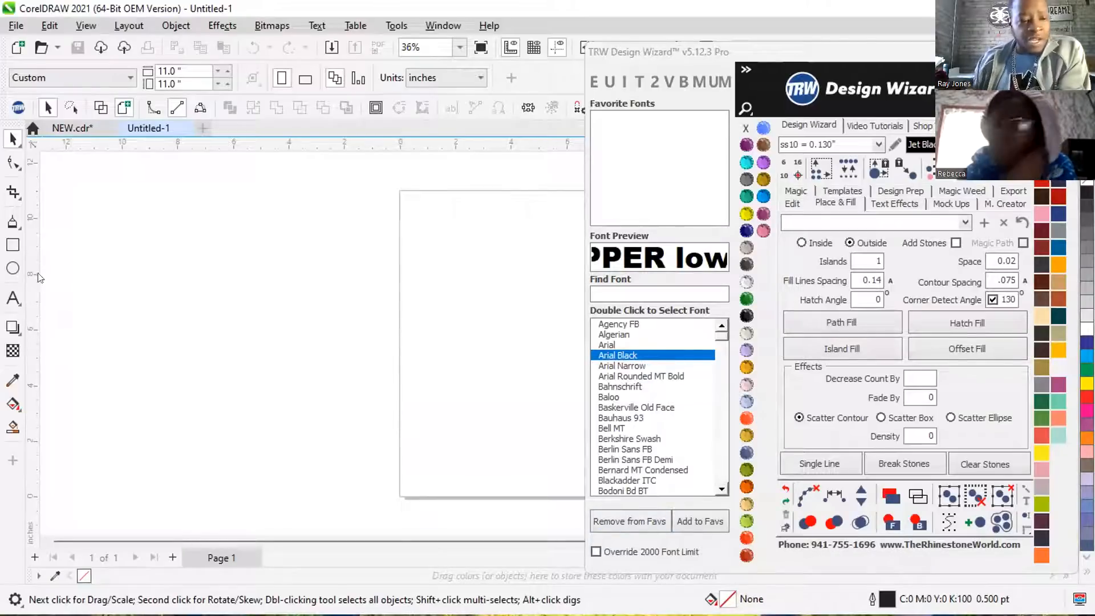
Add the text 2 in Arial to the upper part of the page and enlarge it to about 261 pt.
left_click(13, 298)
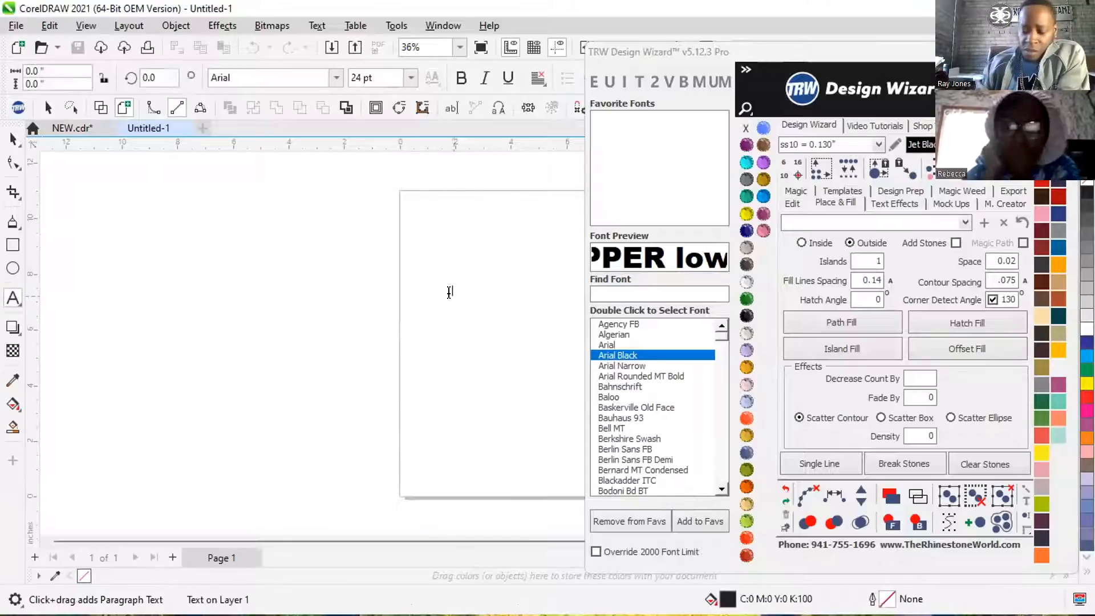
left_click(449, 292)
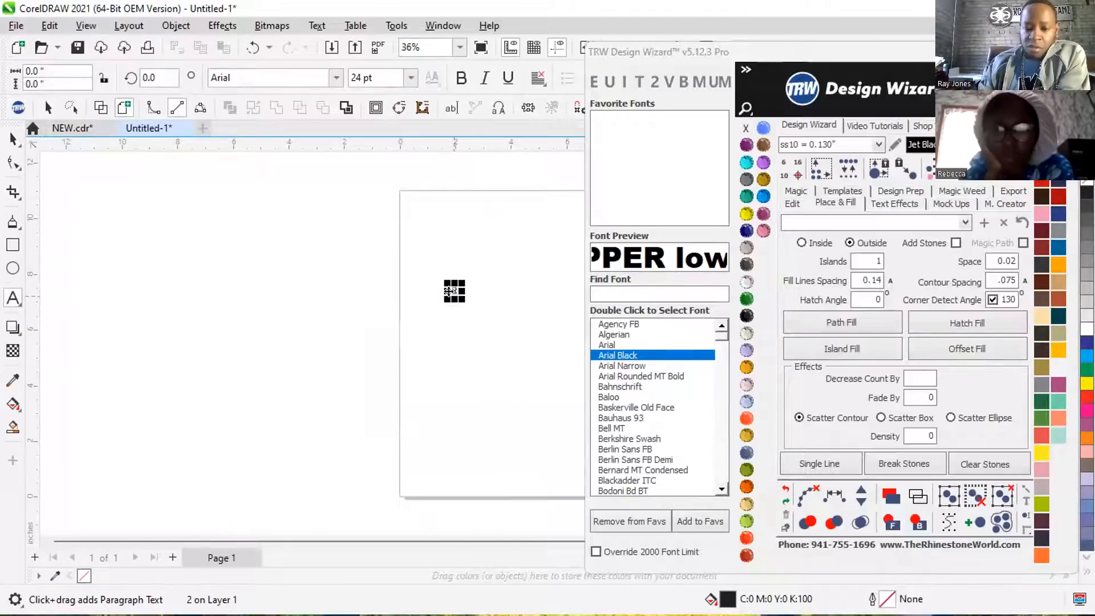
left_click(14, 138)
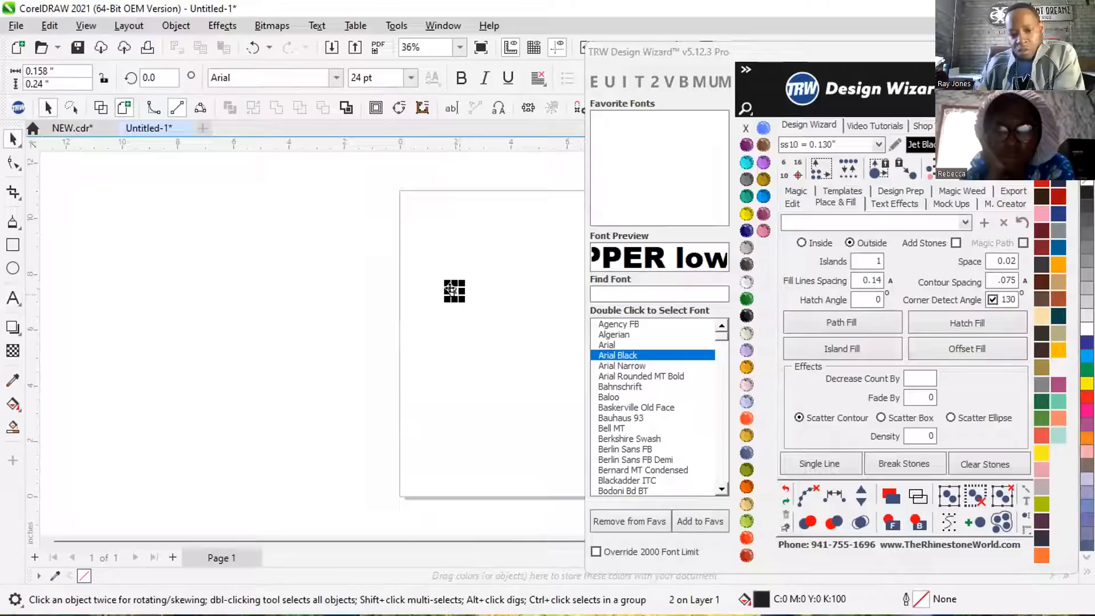
left_click_drag(448, 279, 504, 218)
Add a 5 after the large 2 so the text reads 25, and finish with the text object selected.
double_click(493, 231)
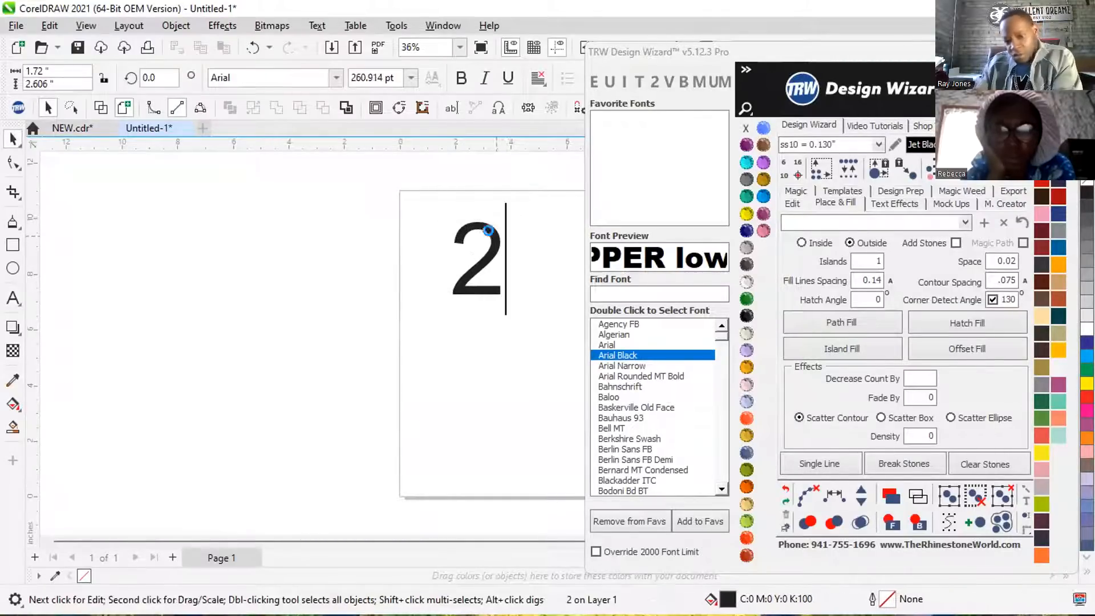
type("5")
key("ctrl+space")
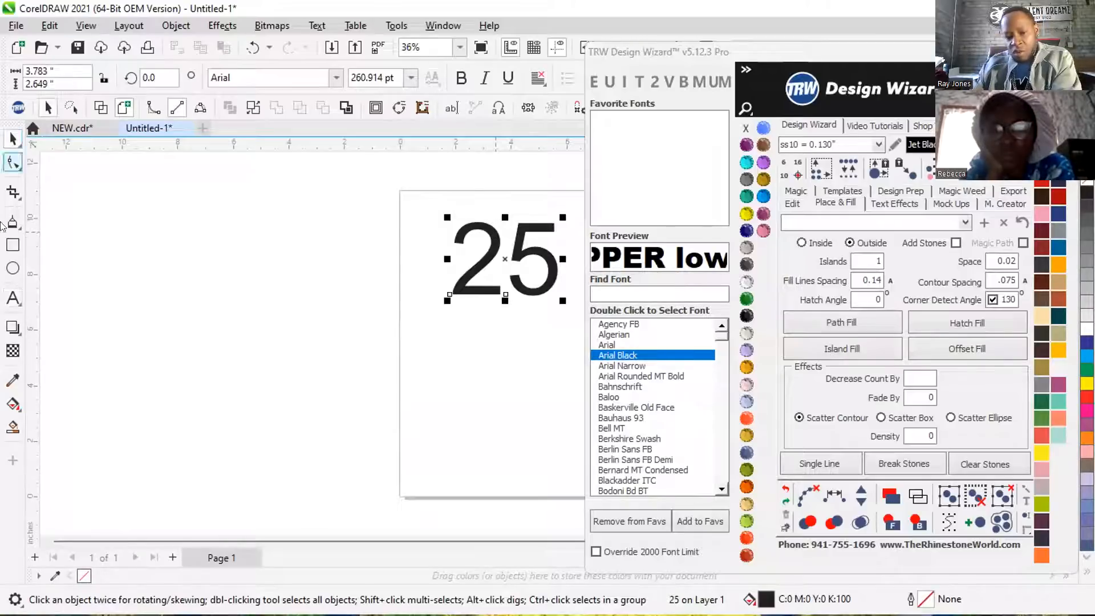
Duplicate the 25 text below the original and remove the 5 from the copy so it reads 2.
scroll(415, 271, "down", 1)
scroll(443, 234, "up", 1)
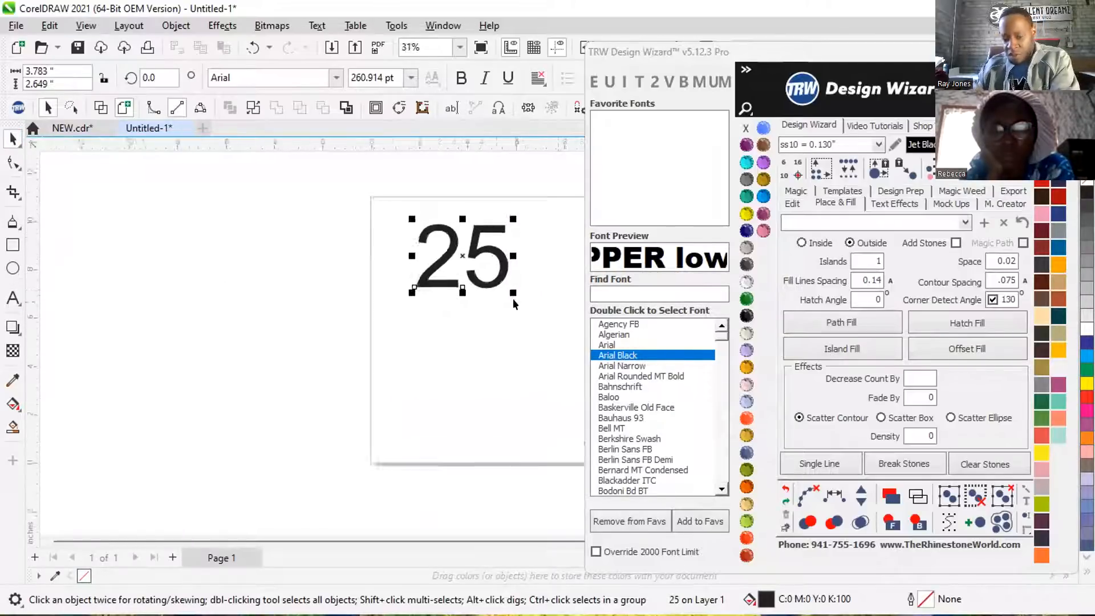
scroll(443, 233, "down", 1)
left_click_drag(443, 234, 468, 363)
right_click(468, 363)
double_click(473, 360)
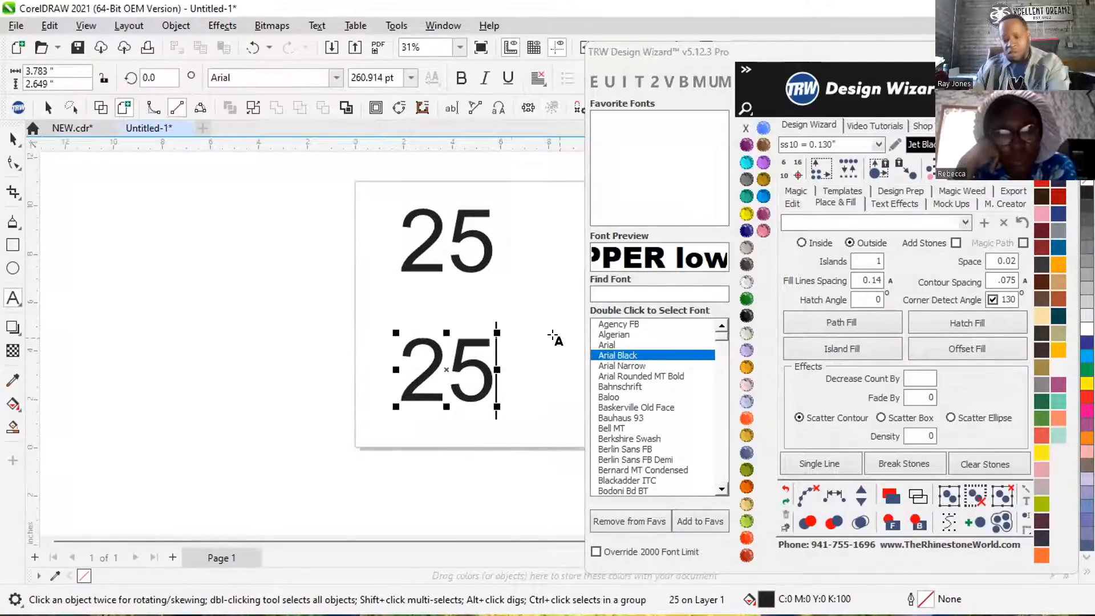
key("BackSpace")
key("ctrl+space")
Try Arial Narrow, Arial Rounded MT Bold, Bahnschrift and Baskerville Old Face on the upper 25, settling on the Baloo font.
left_click(455, 241)
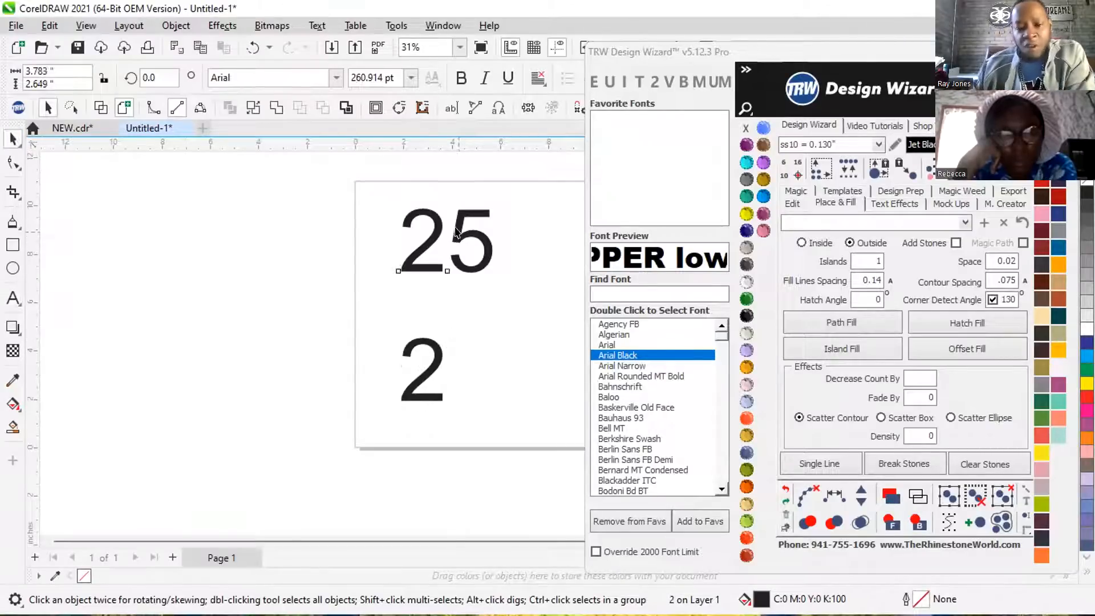
double_click(640, 366)
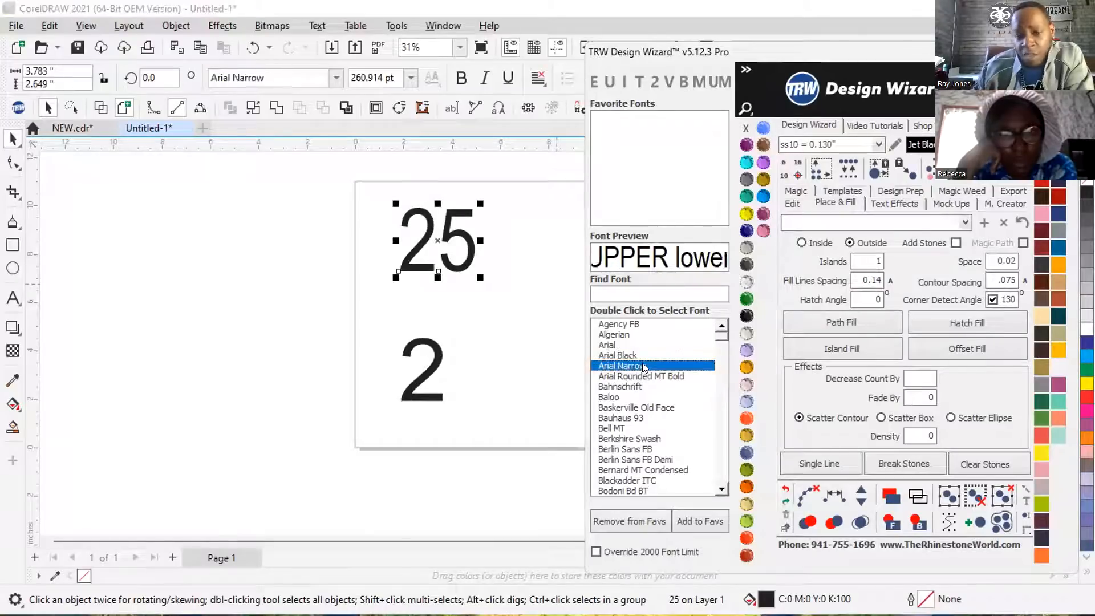
double_click(644, 376)
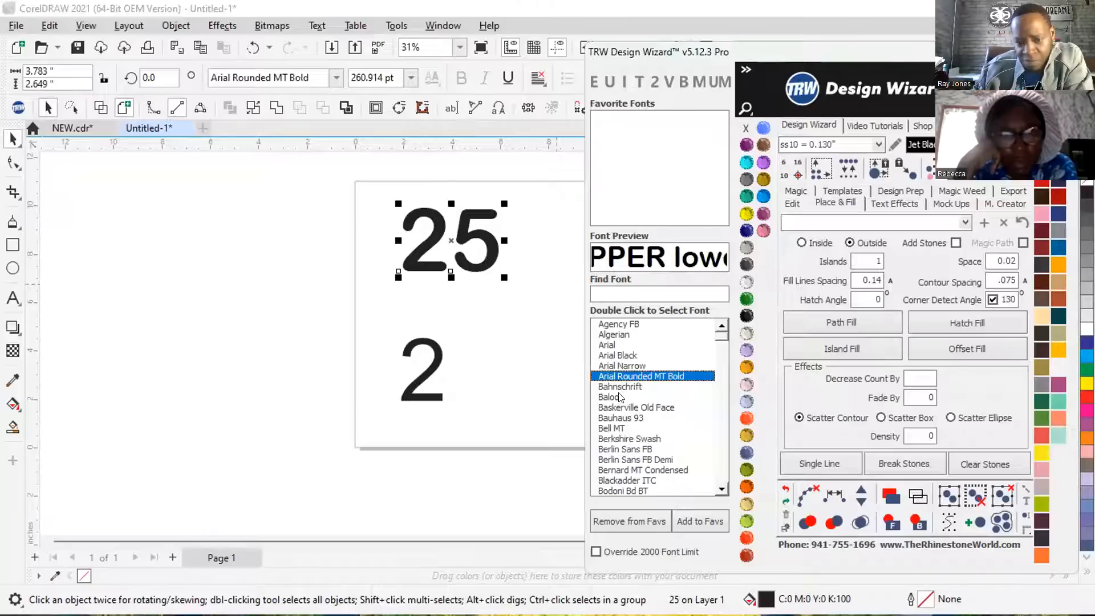
double_click(627, 388)
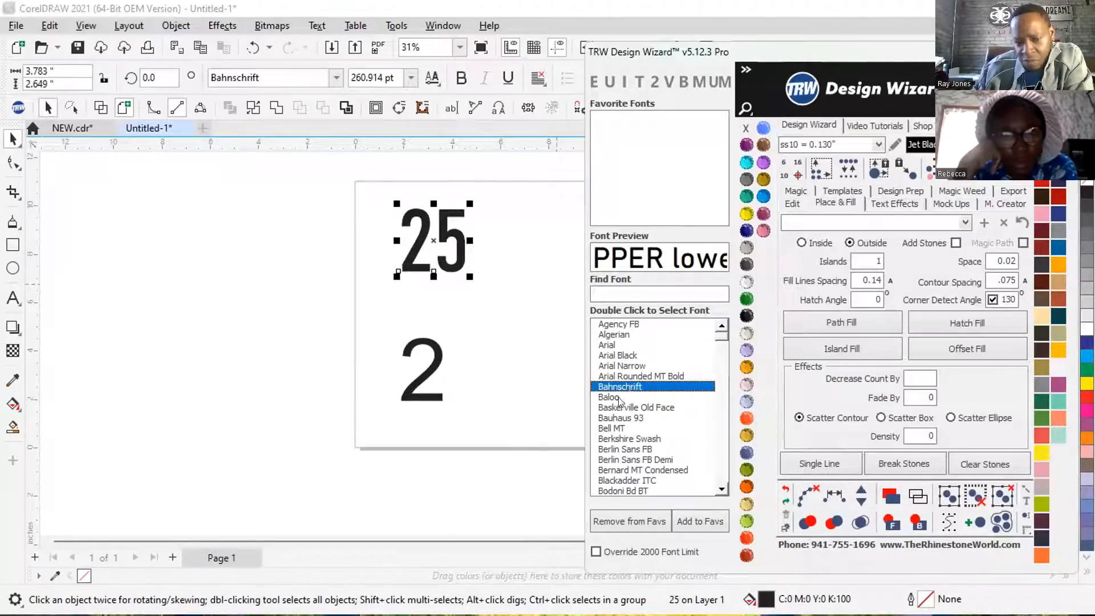
double_click(609, 397)
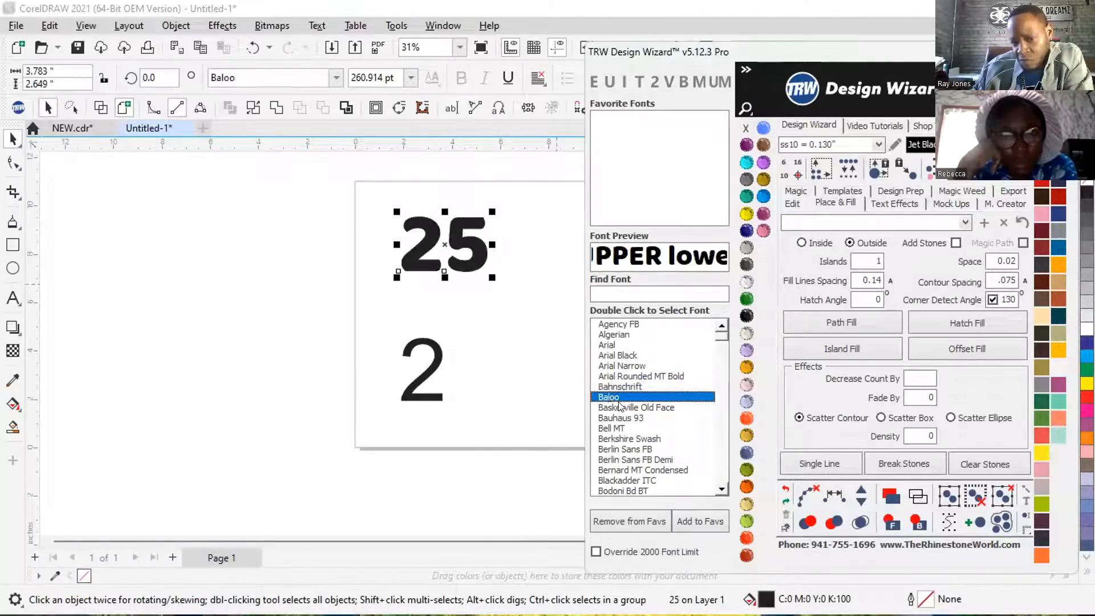
double_click(622, 408)
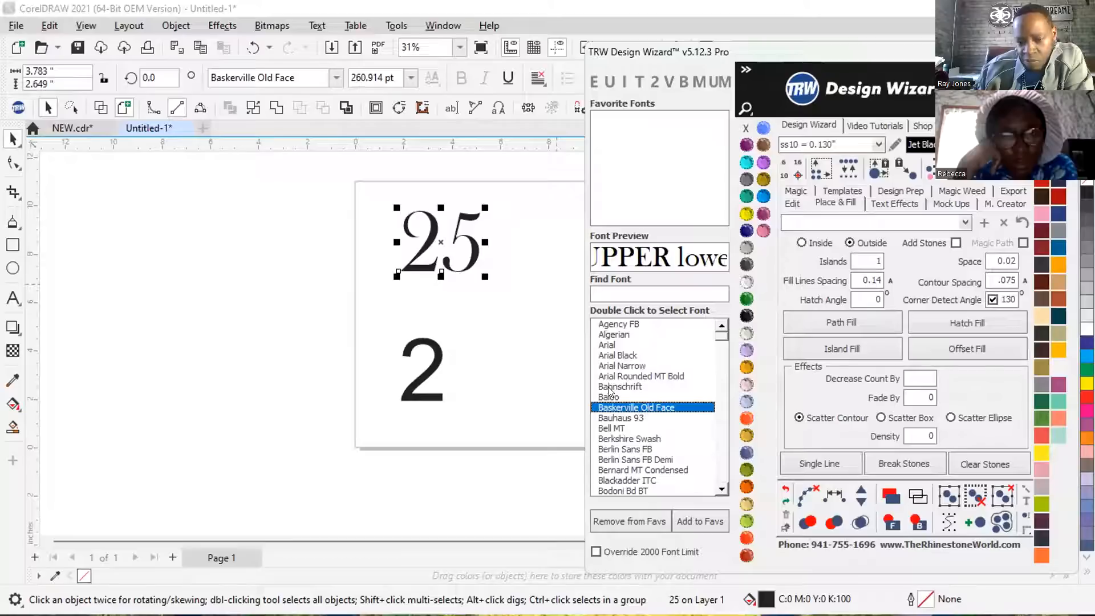
double_click(609, 397)
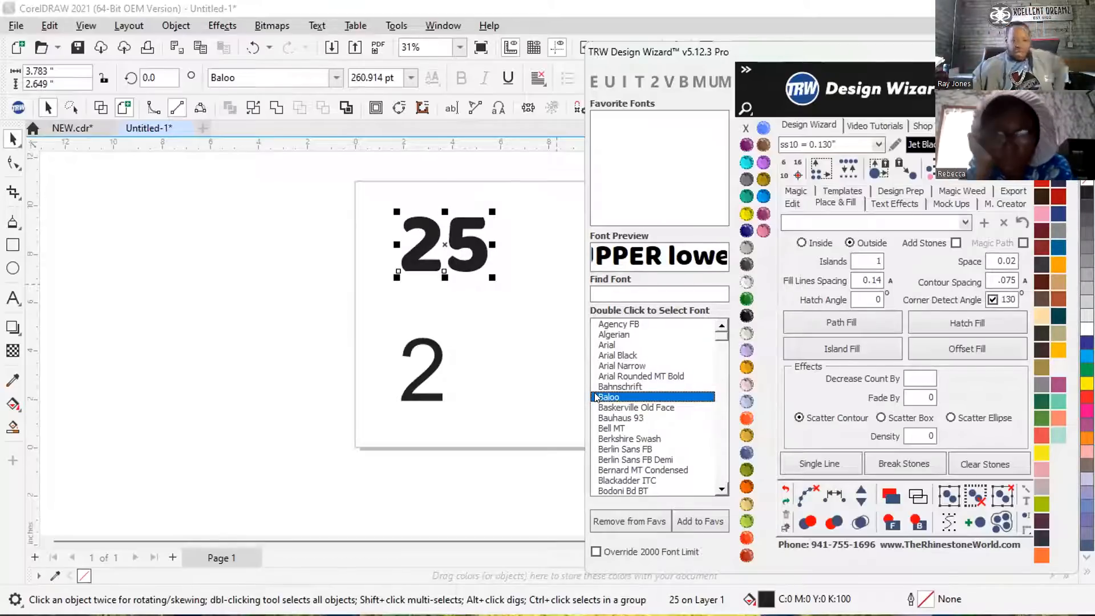
Compare several fonts on the lower 2, including Baskerville Old Face, and set it to Bauhaus 93.
left_click(435, 354)
double_click(630, 417)
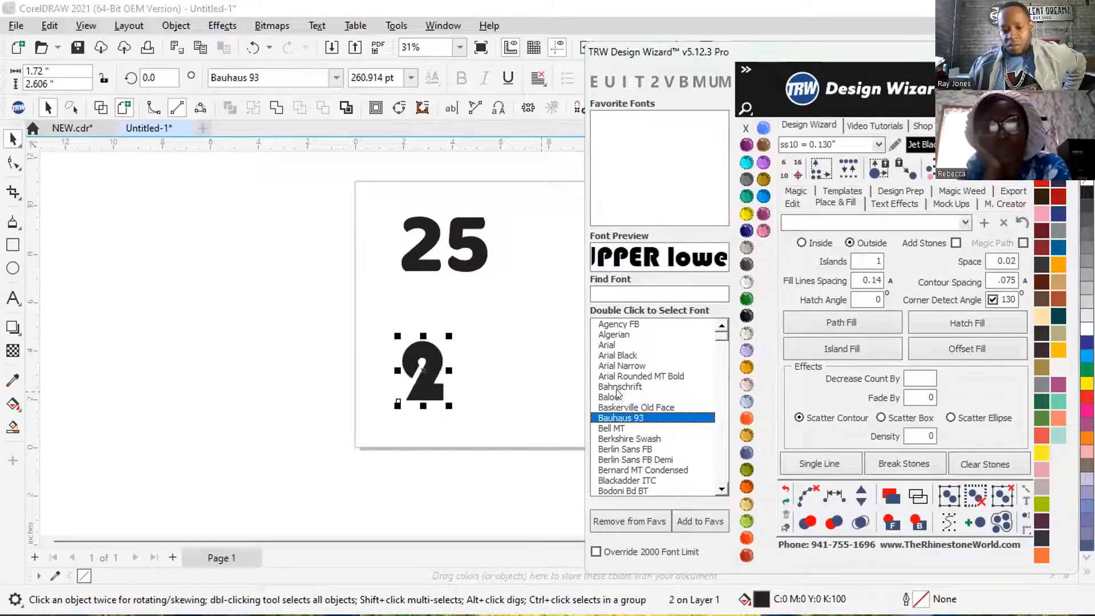
double_click(617, 394)
double_click(632, 407)
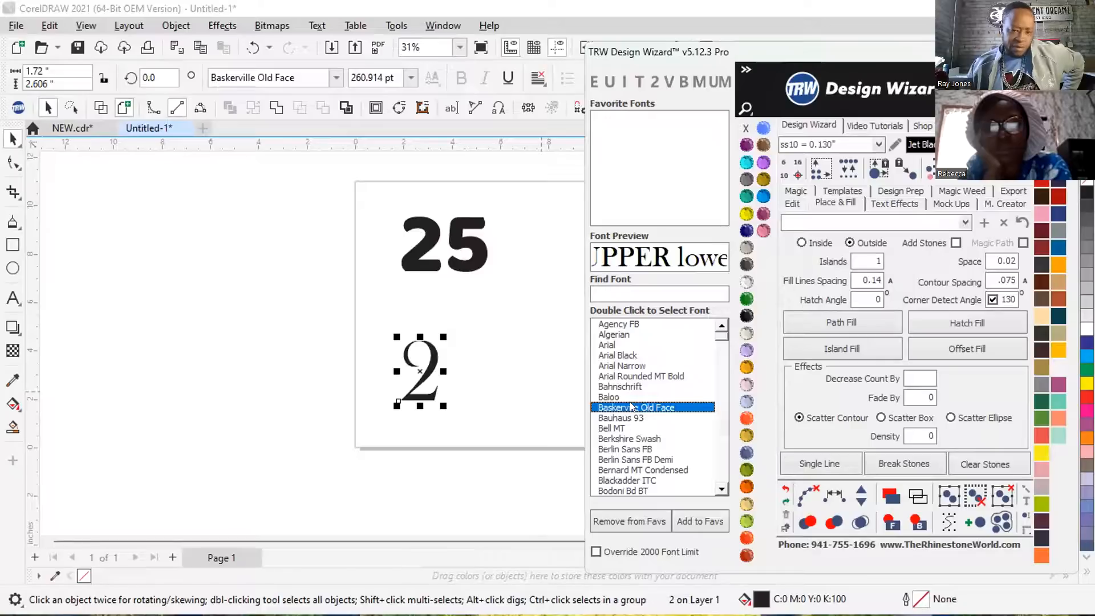
double_click(621, 418)
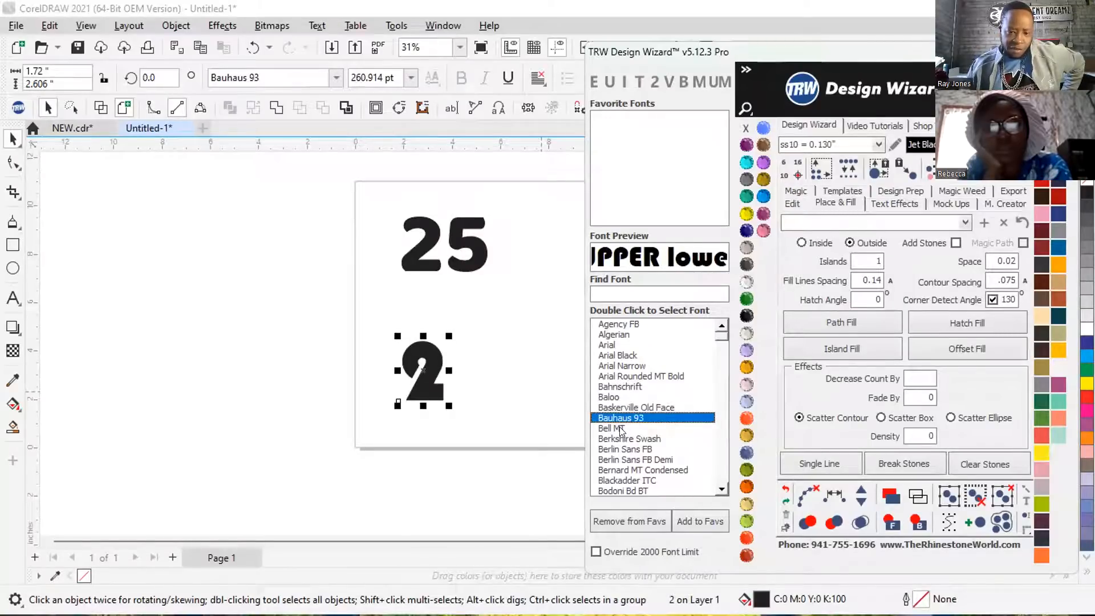
double_click(620, 428)
double_click(621, 418)
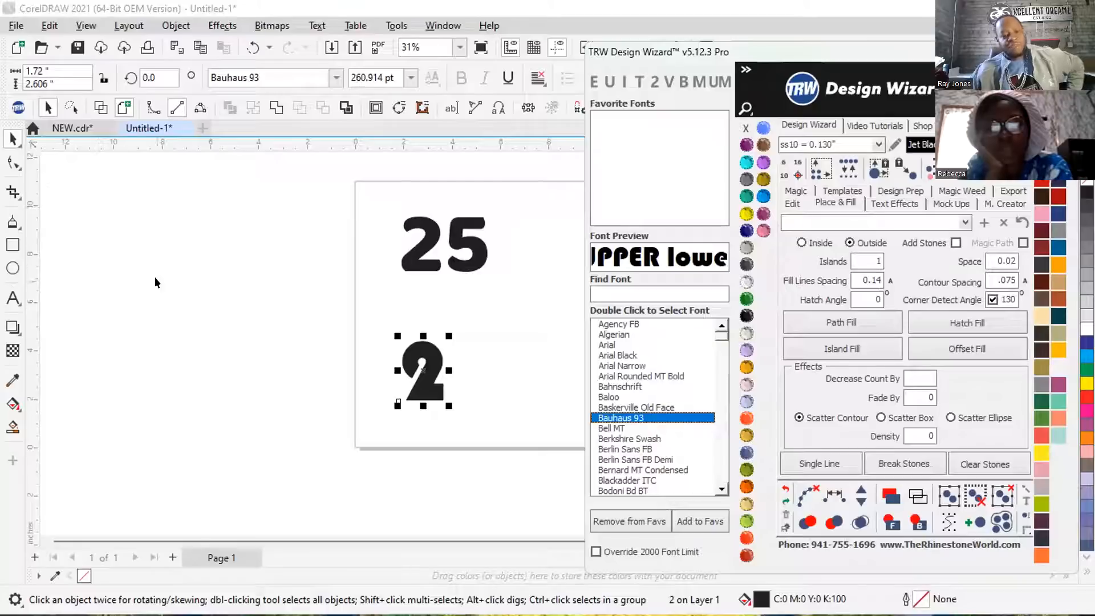
left_click(381, 220)
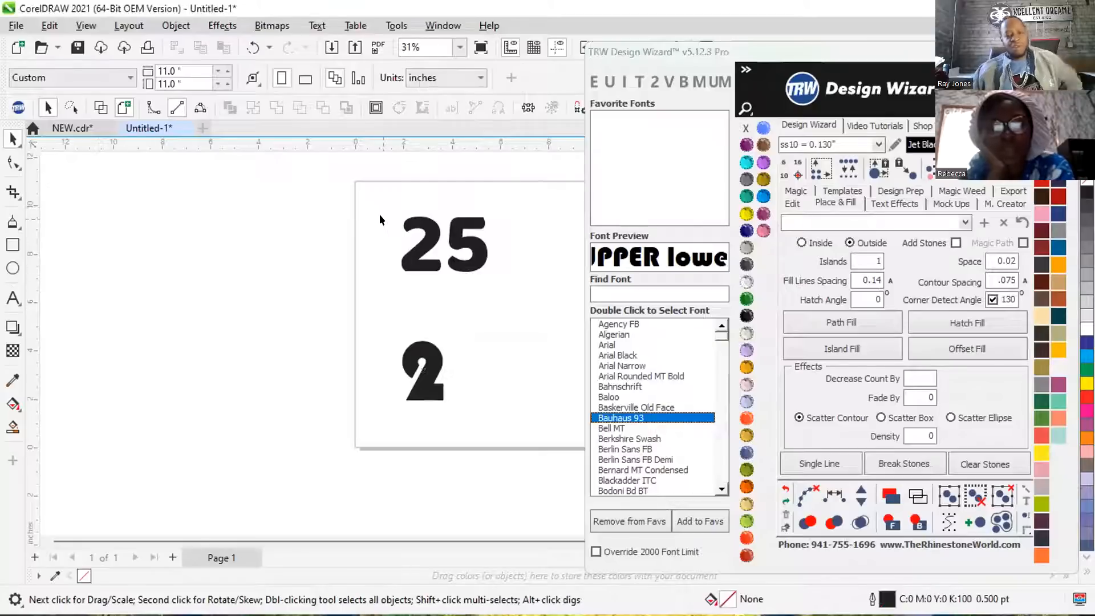
Duplicate the Baloo 25 slightly below the original and remove the 5 from the upper one.
left_click(463, 242)
scroll(469, 236, "up", 1)
scroll(474, 239, "up", 1)
scroll(297, 210, "down", 1)
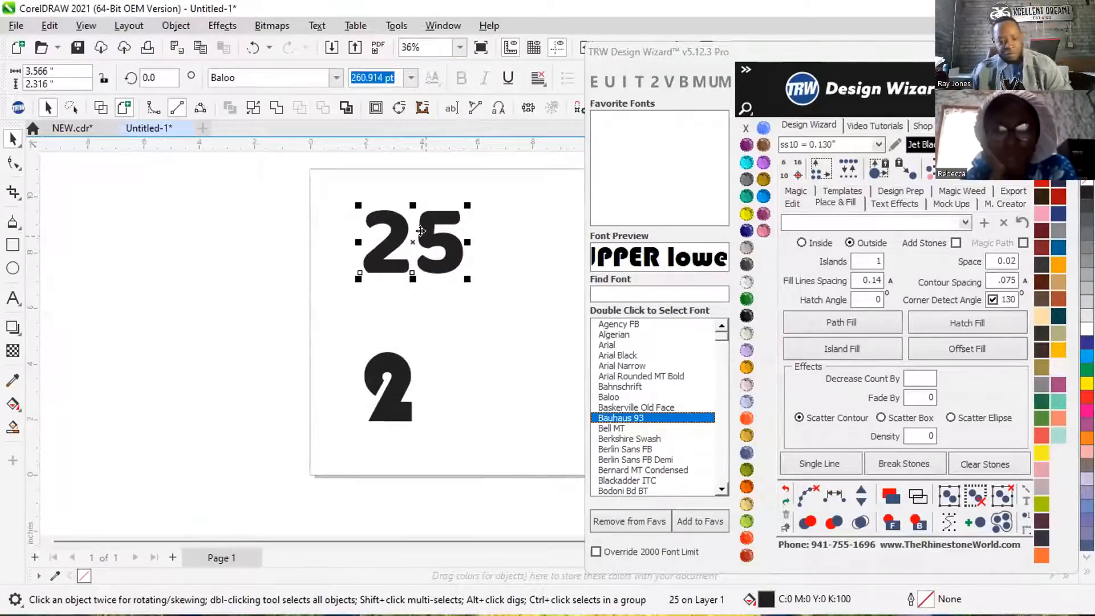
left_click_drag(420, 230, 430, 291)
right_click(430, 290)
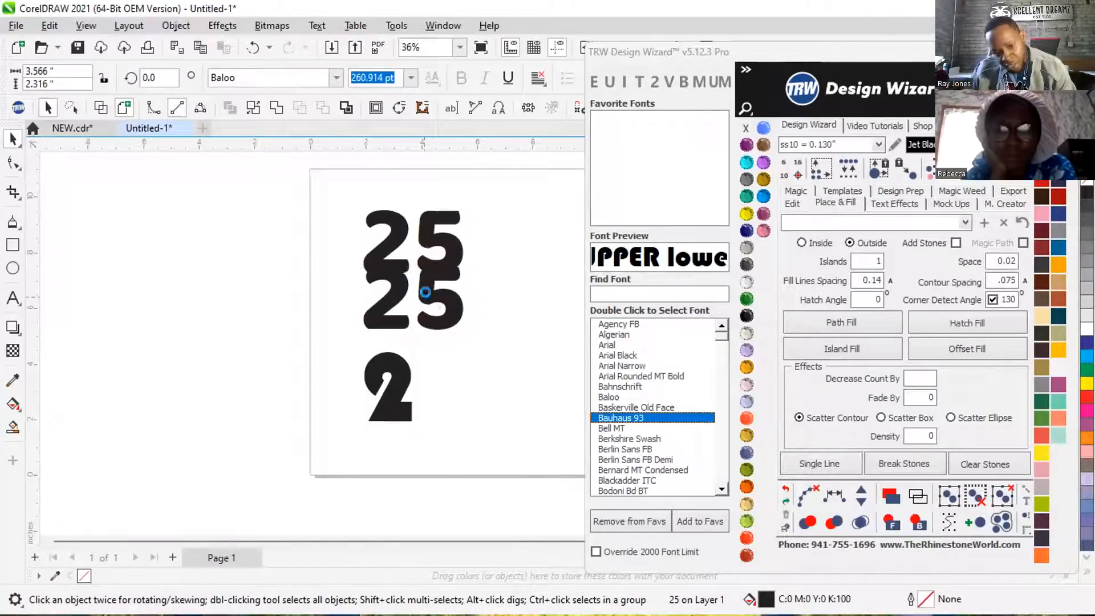
scroll(432, 292, "up", 1)
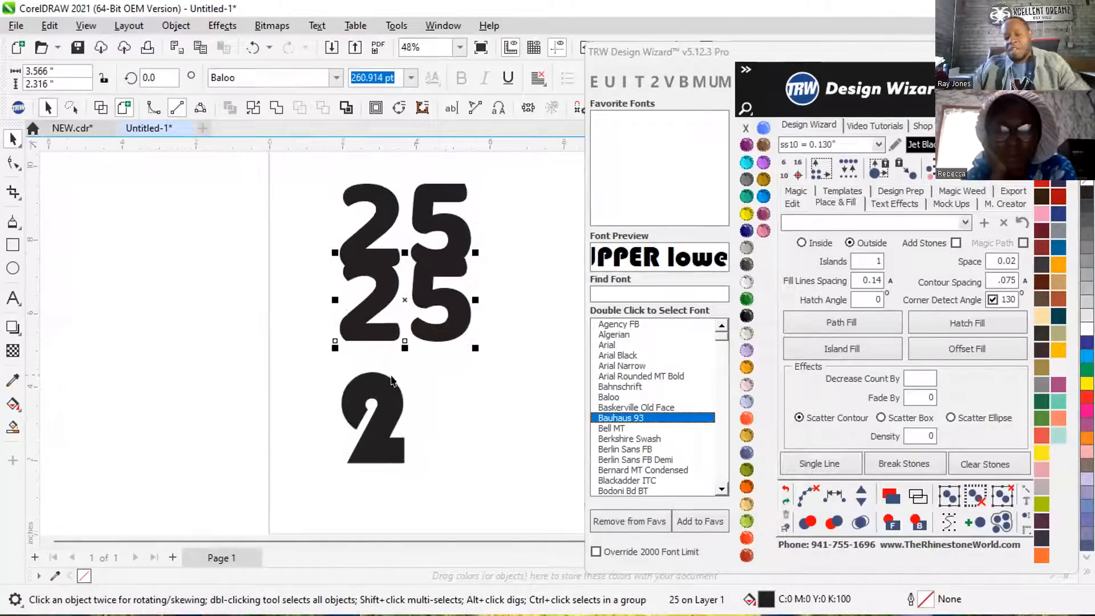
double_click(461, 205)
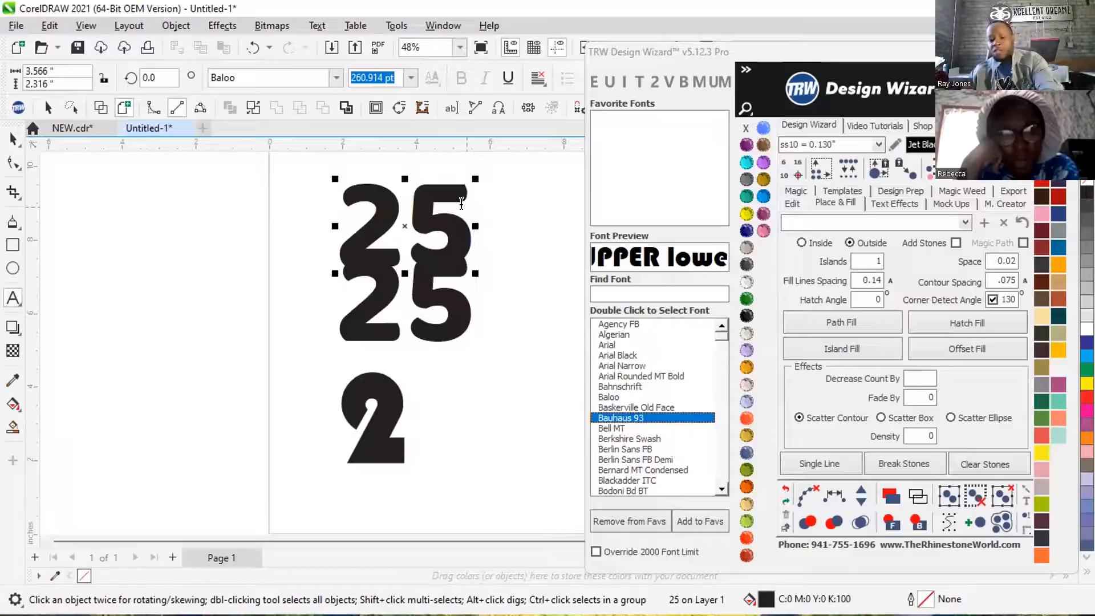
key("BackSpace")
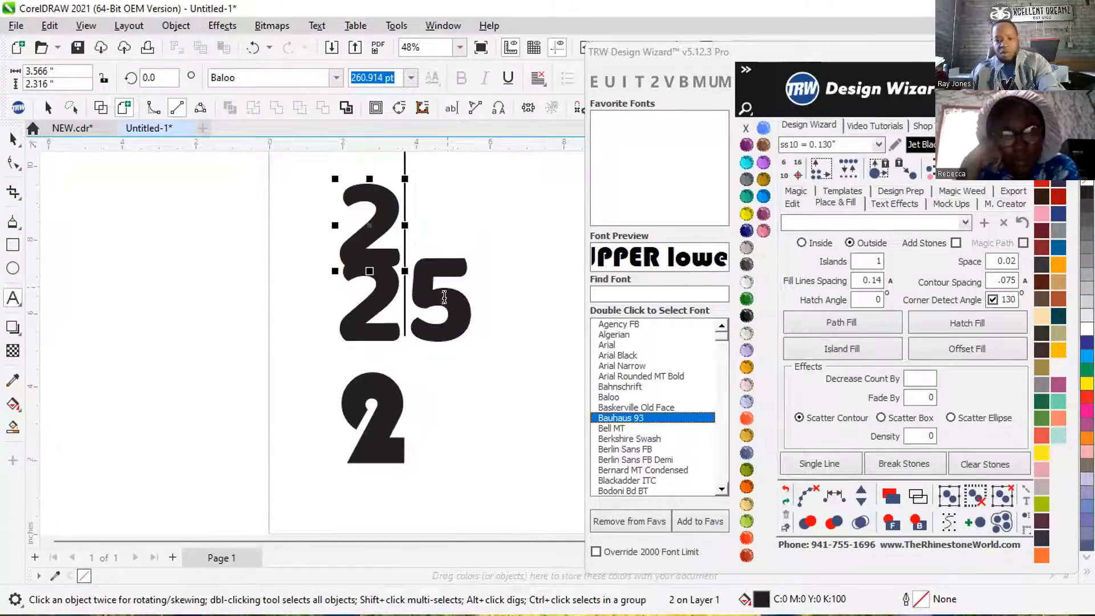
key("ctrl+a")
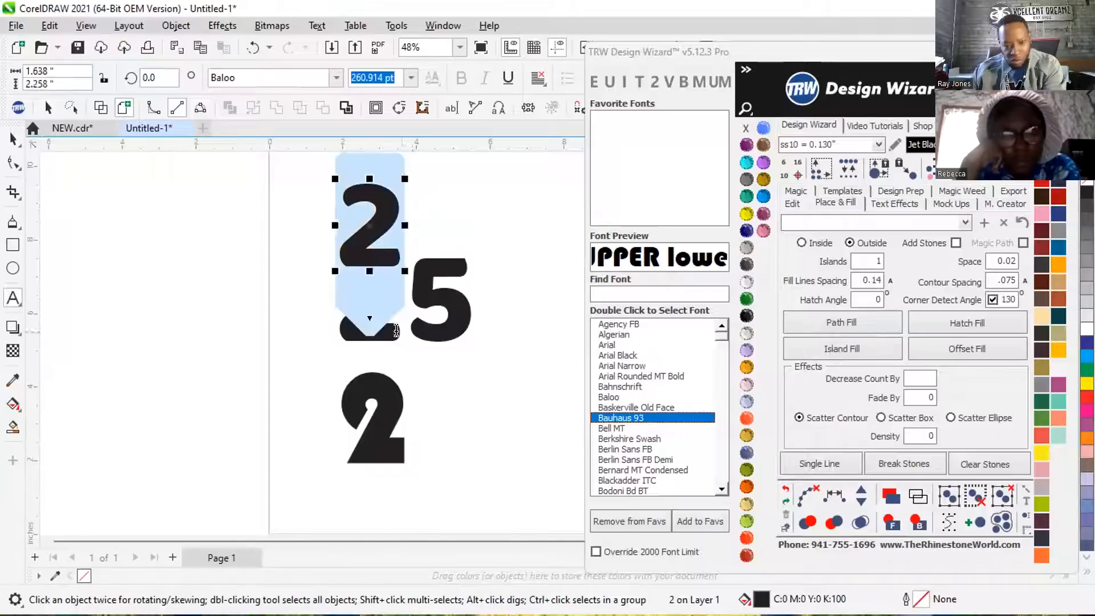
type("22")
key("Escape")
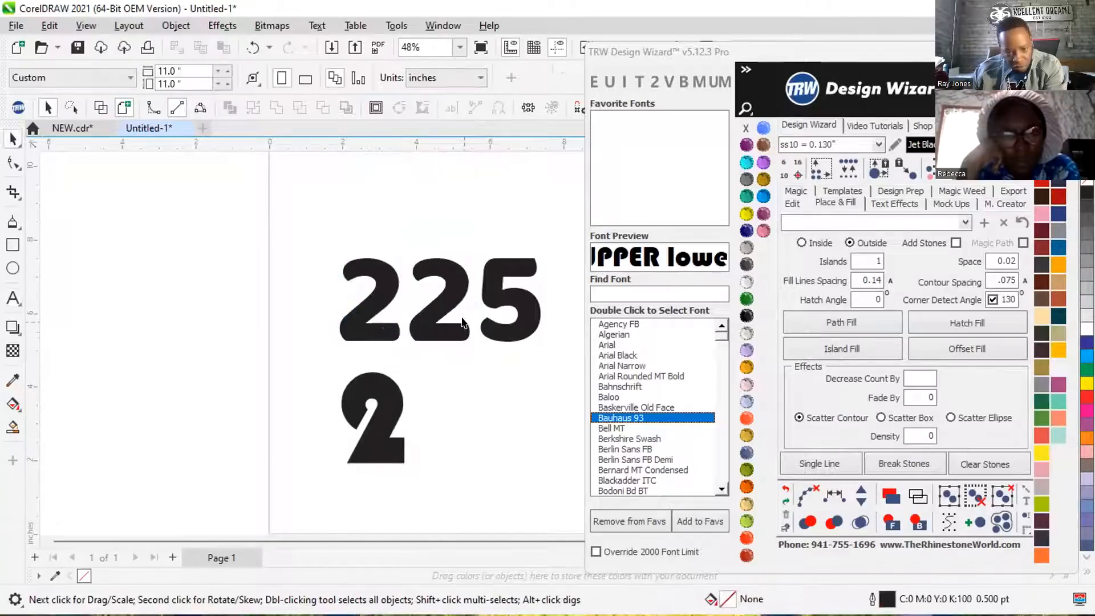
key("ctrl+z")
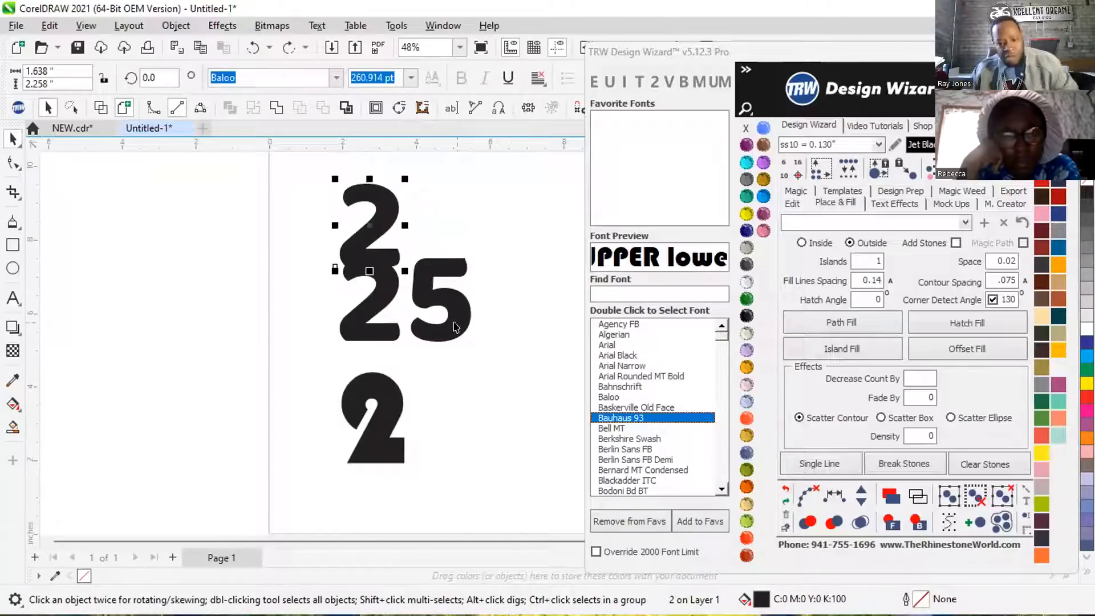
Remove the 2 from the duplicated Baloo 25 and place the remaining 5 diagonally below and right of the upper 2.
left_click(429, 306)
key("BackSpace")
left_click(10, 138)
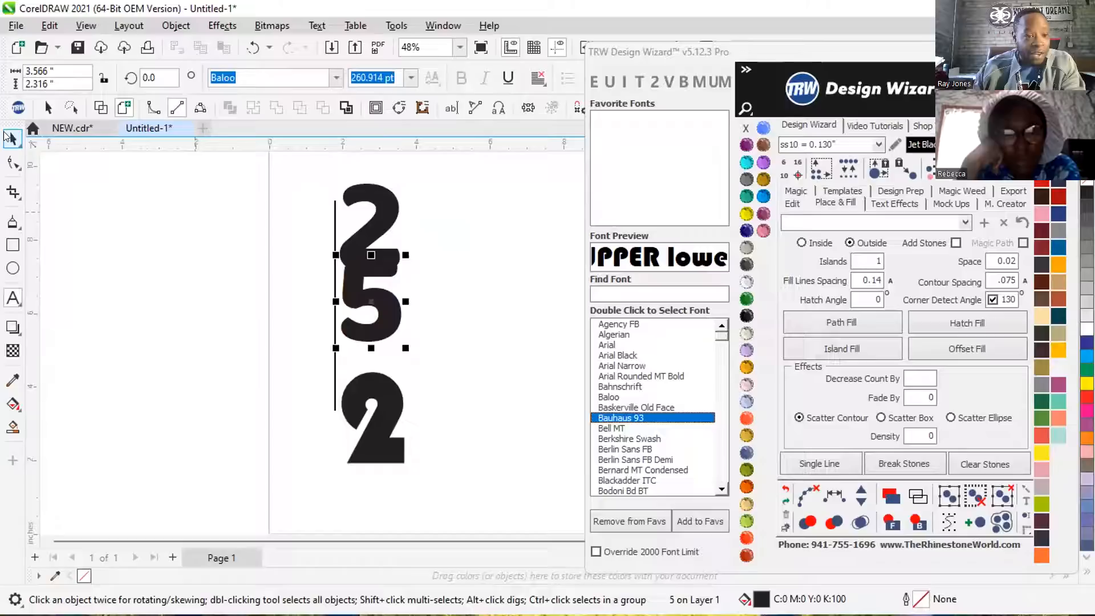
left_click_drag(382, 303, 444, 261)
scroll(411, 262, "down", 2)
left_click(390, 296)
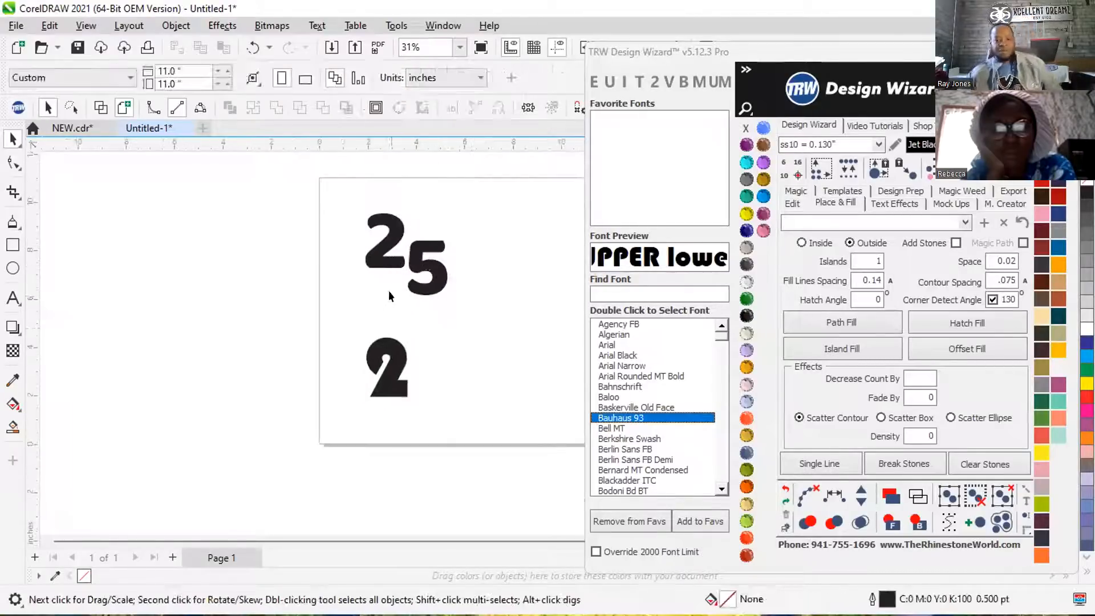
Duplicate the Bauhaus 93 2 to its right and change the copy to a 5.
left_click_drag(386, 371, 435, 368)
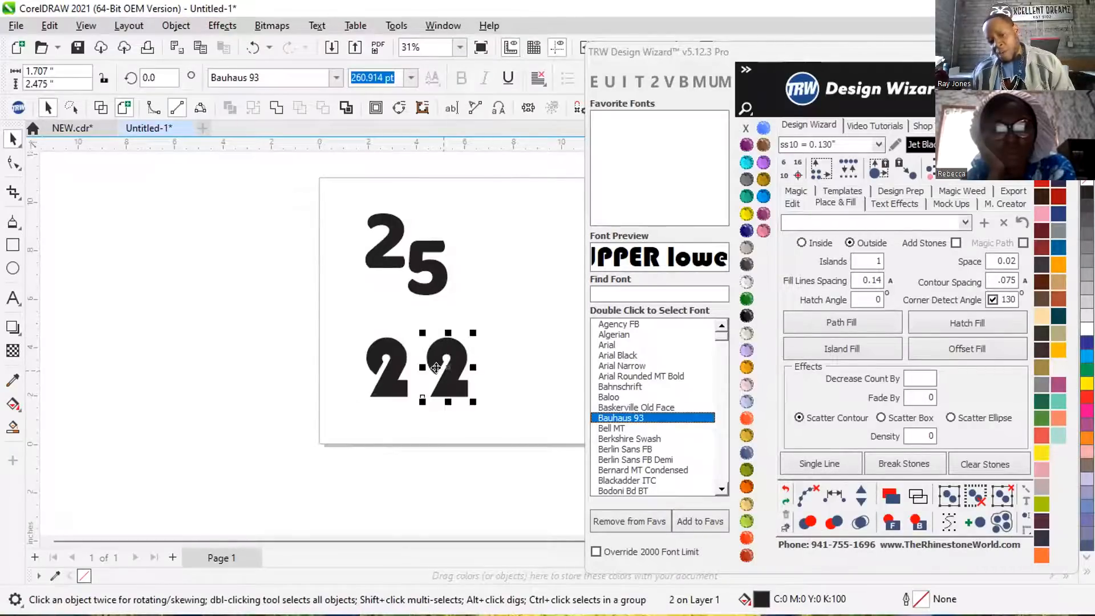
double_click(446, 368)
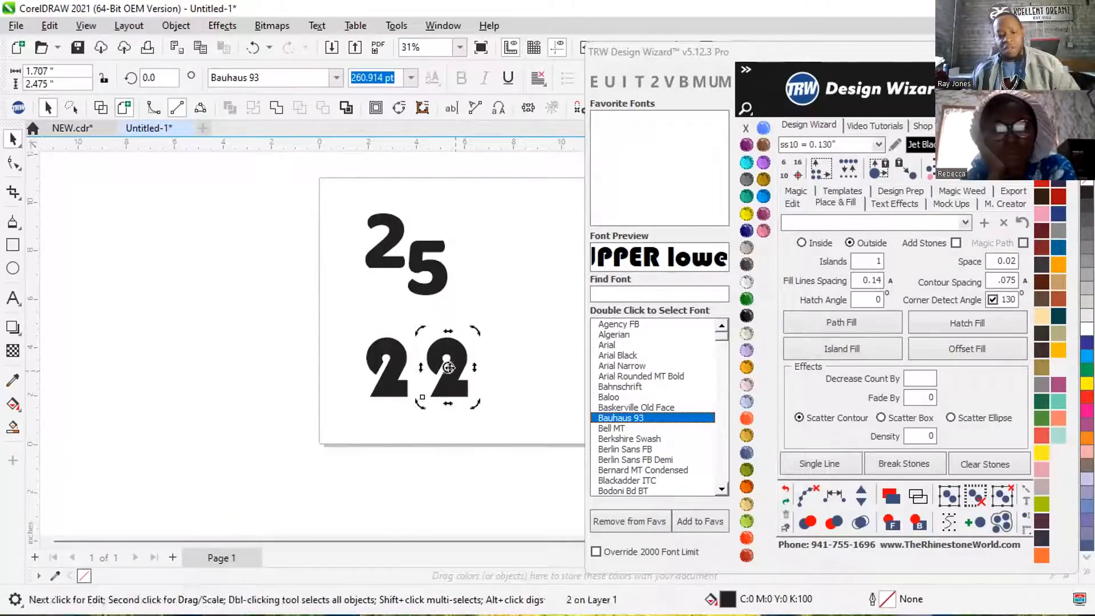
key("BackSpace")
type("5")
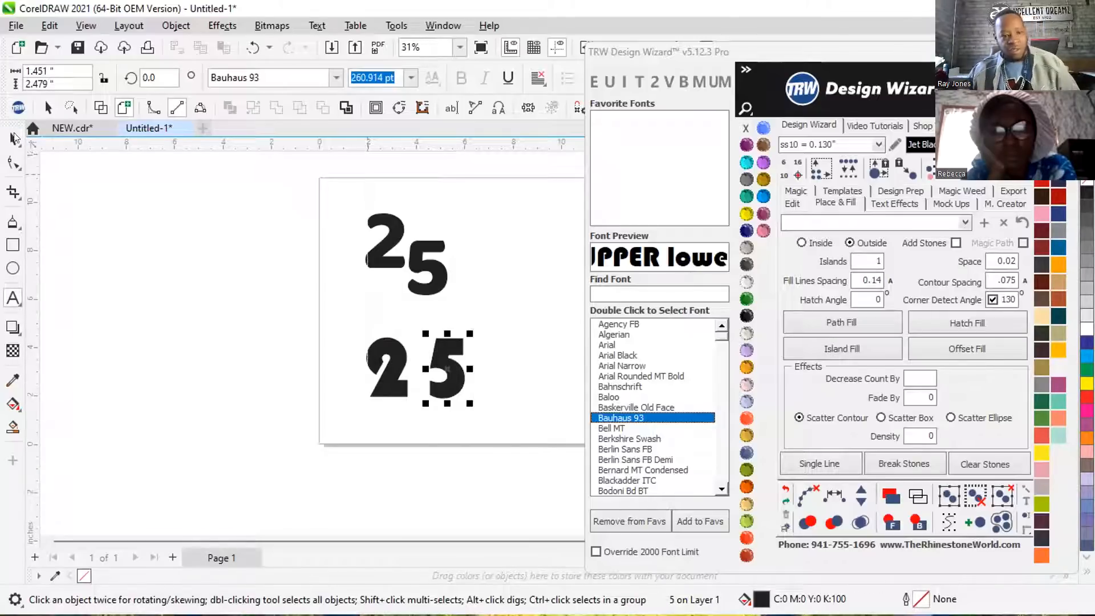
left_click(97, 176)
left_click(13, 139)
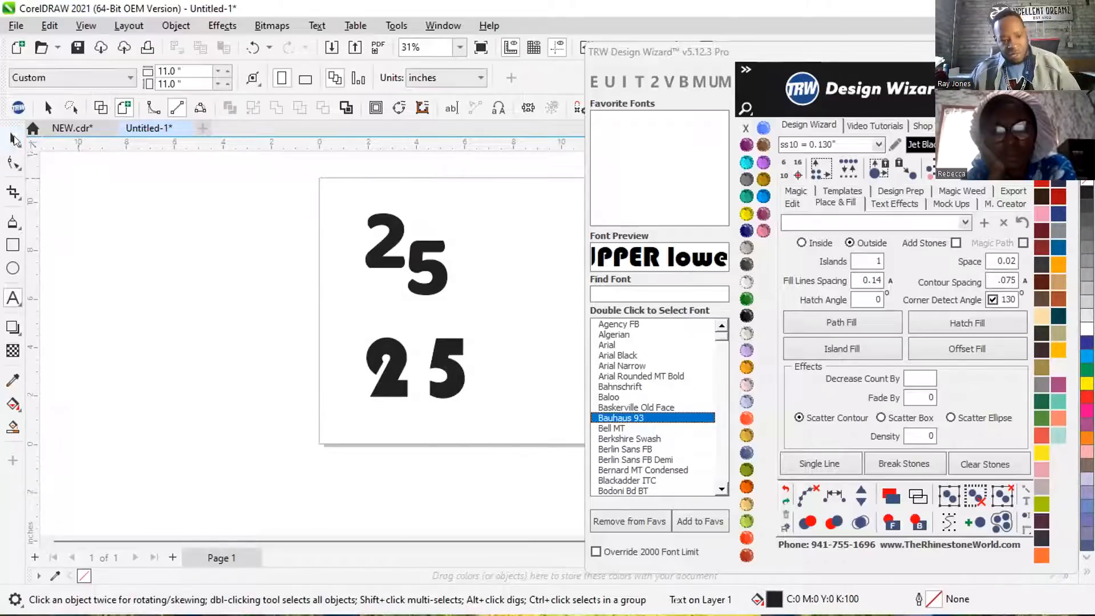
Move the Bauhaus 93 5 diagonally below the 2 so its upper edge meets the 2's lower-right corner.
left_click_drag(444, 365, 424, 411)
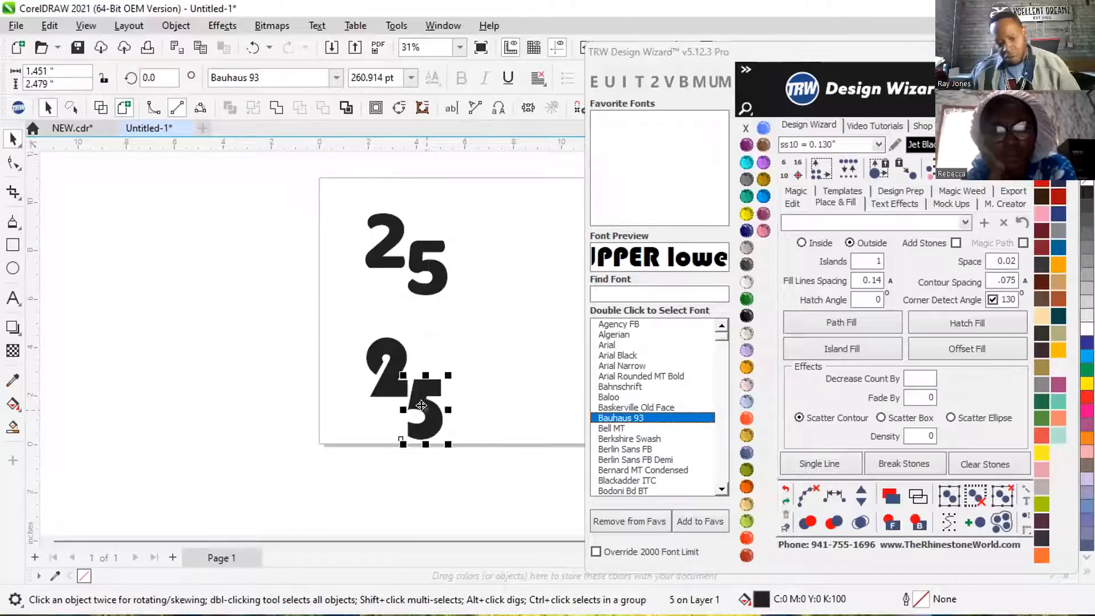
scroll(434, 351, "down", 1)
scroll(429, 351, "up", 4)
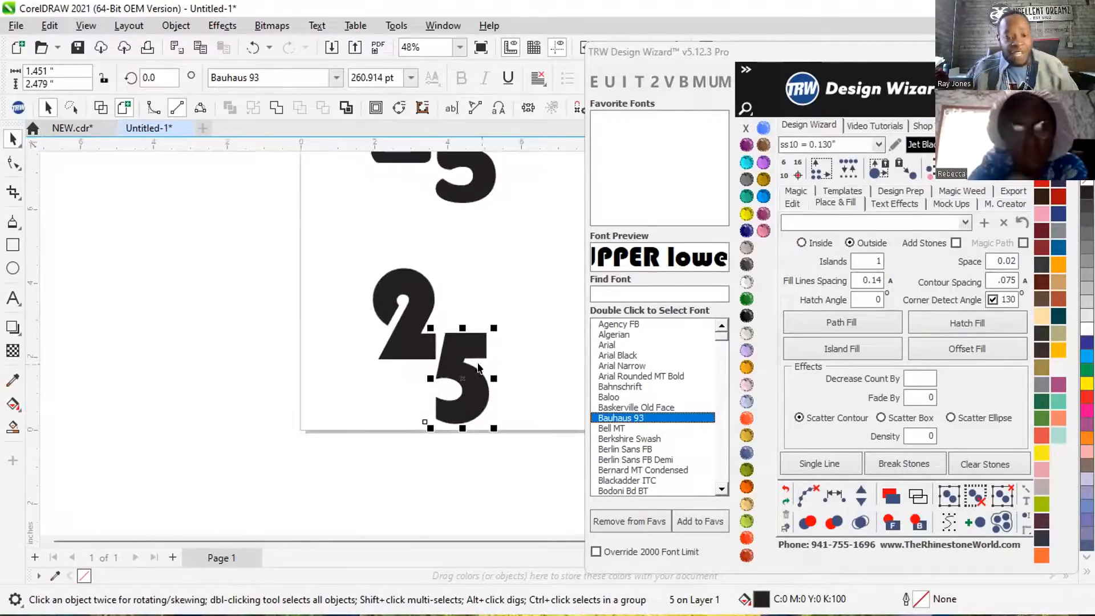
scroll(450, 358, "up", 1)
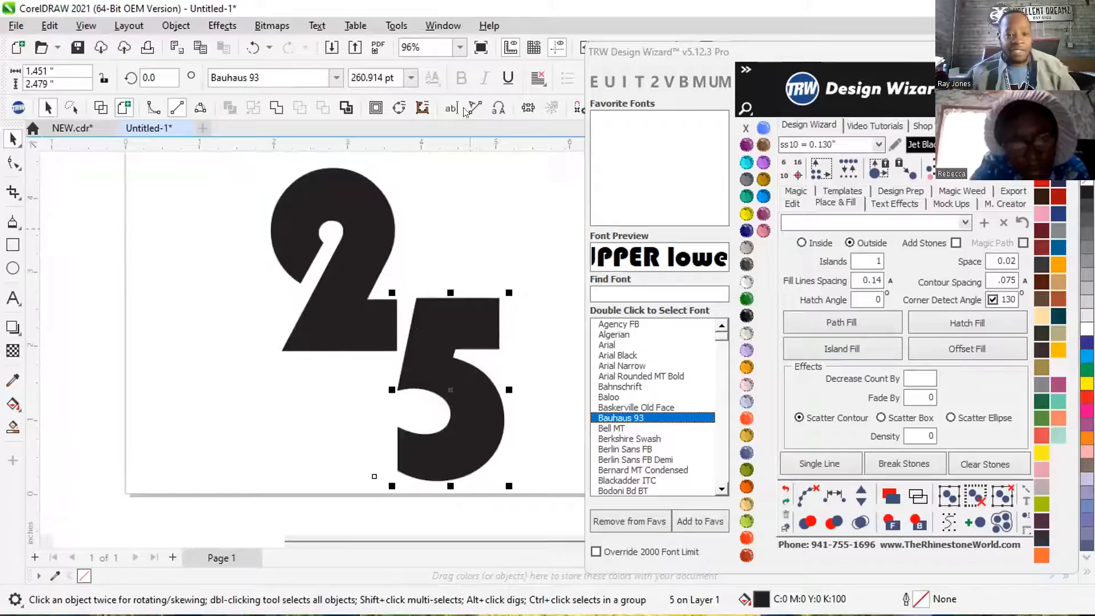
left_click_drag(447, 148, 401, 138)
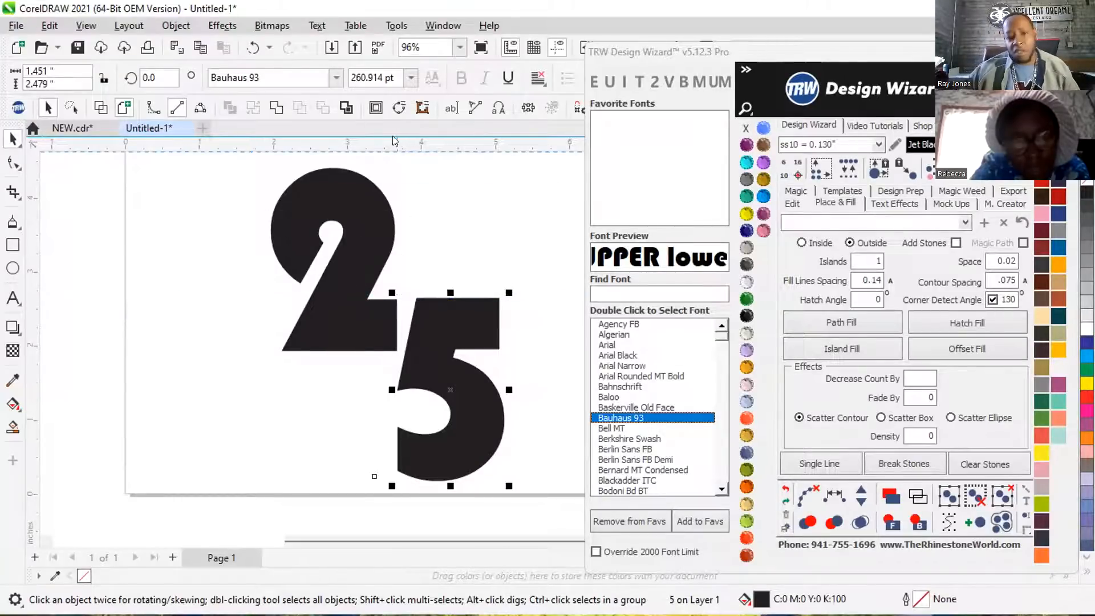
Convert the Bauhaus 93 2 and 5 from text to curves, one digit at a time.
left_click(360, 211)
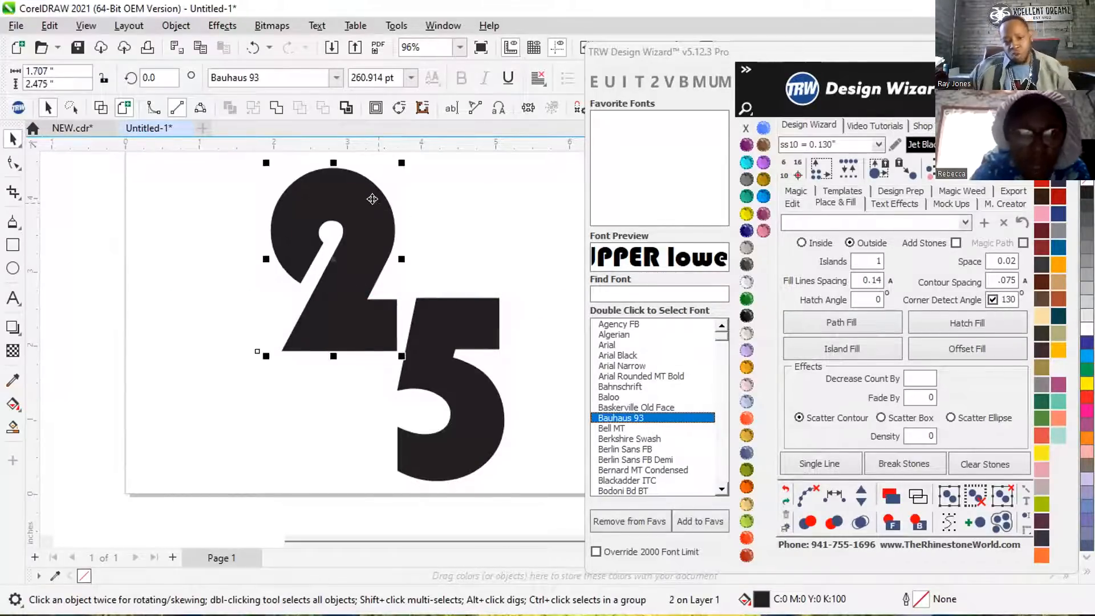
left_click(276, 109)
left_click(432, 325)
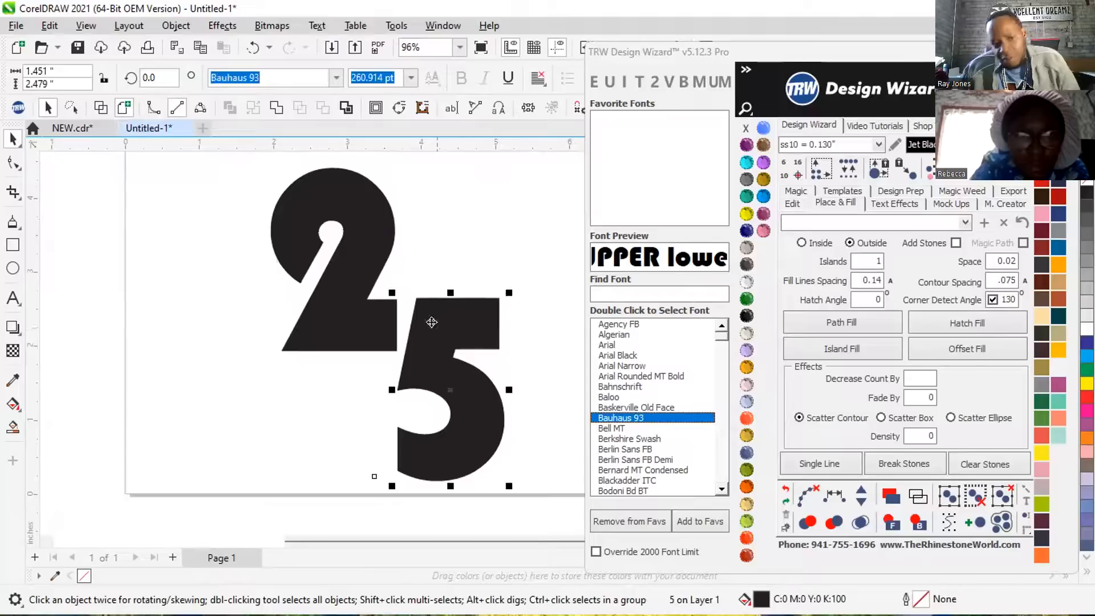
left_click(275, 107)
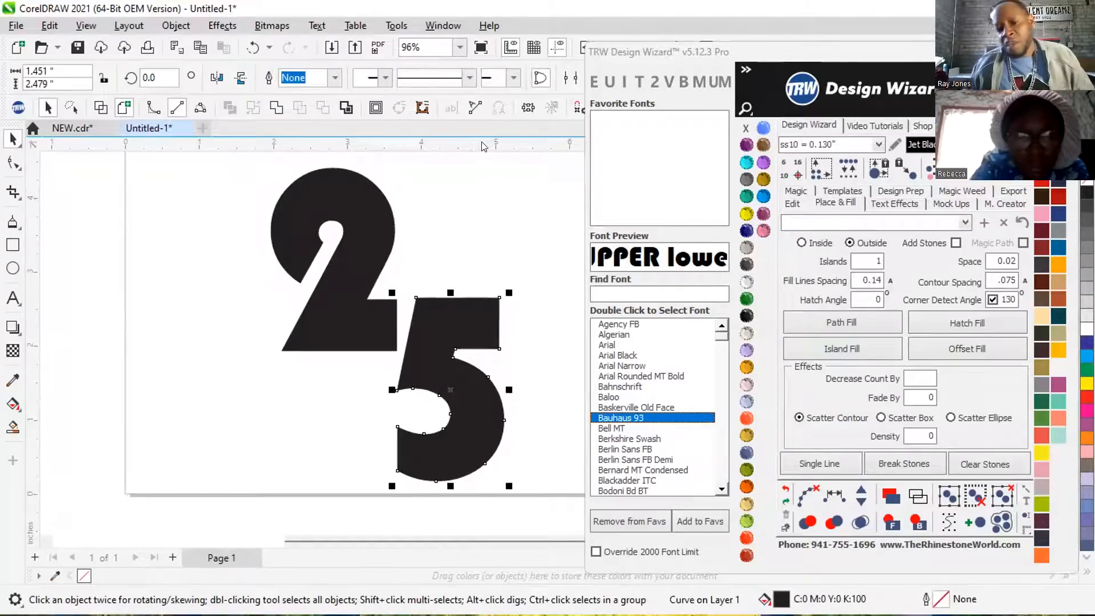
Place a horizontal guideline along the upper edge of the Bauhaus 93 2's base.
left_click_drag(459, 162, 358, 299)
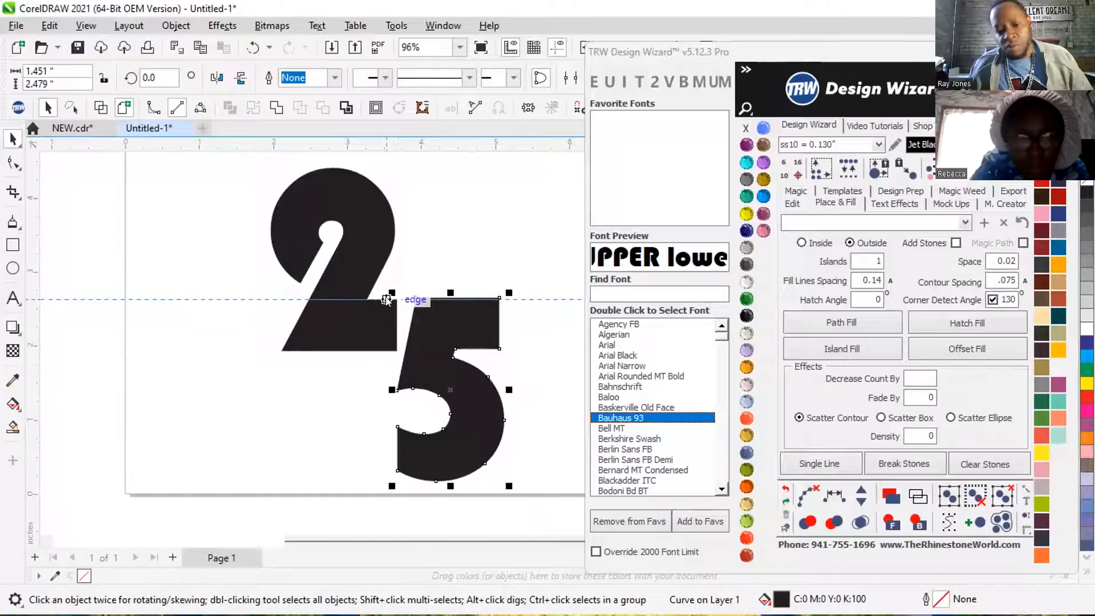
left_click(424, 299)
scroll(431, 316, "up", 5)
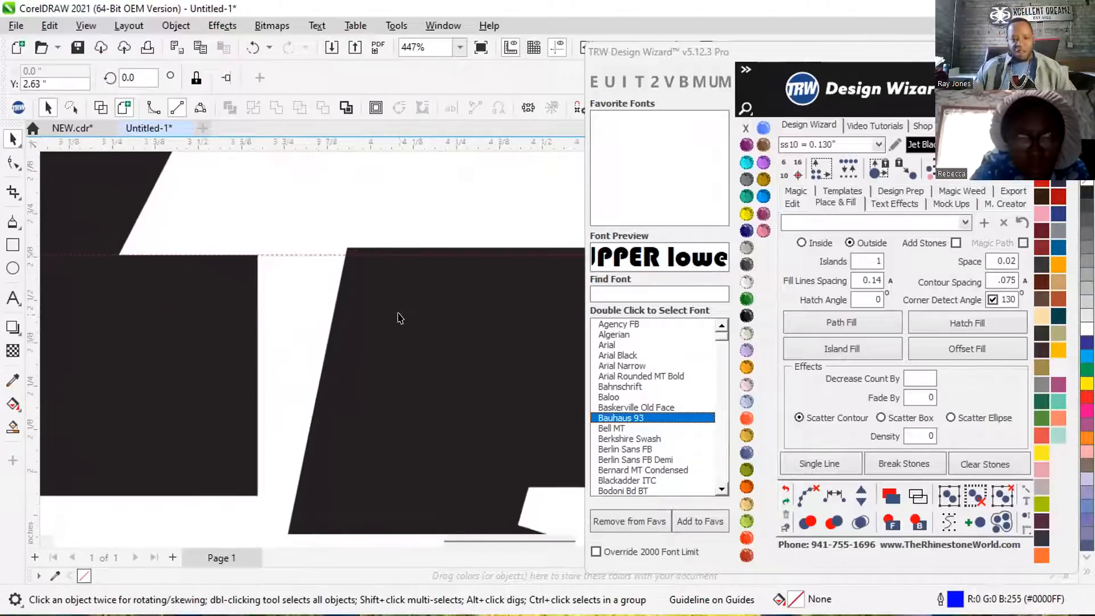
Align the top edge of the Bauhaus 93 5 with the guideline, then deselect it.
scroll(352, 265, "up", 1)
mouse_move(382, 264)
left_mouse_down()
mouse_move(379, 274)
mouse_move(392, 265)
left_mouse_up()
scroll(345, 285, "up", 6)
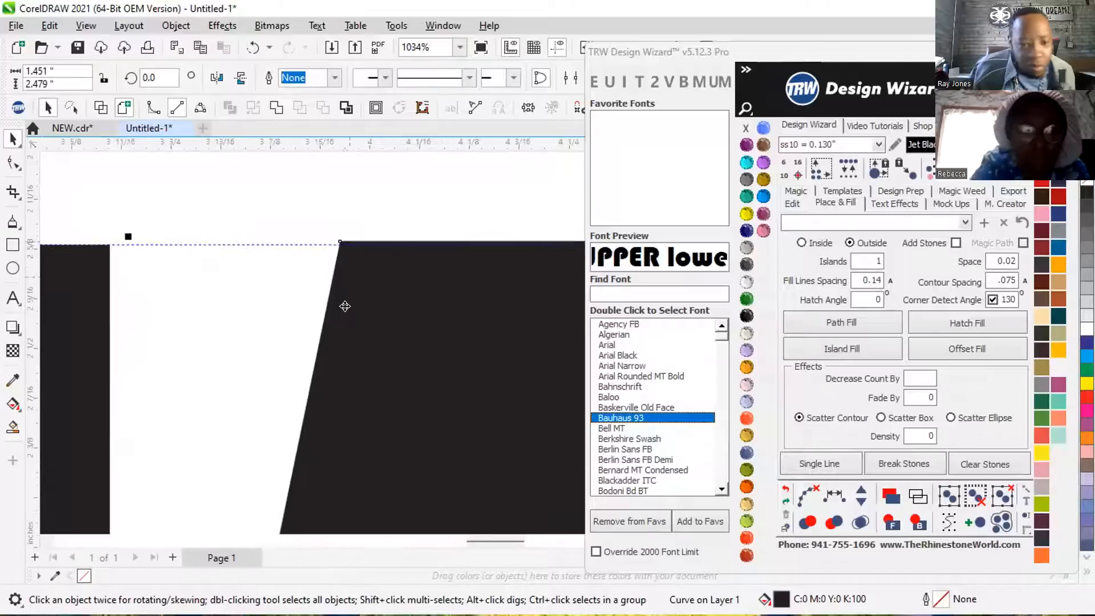
left_click_drag(378, 284, 391, 277)
scroll(341, 270, "down", 10)
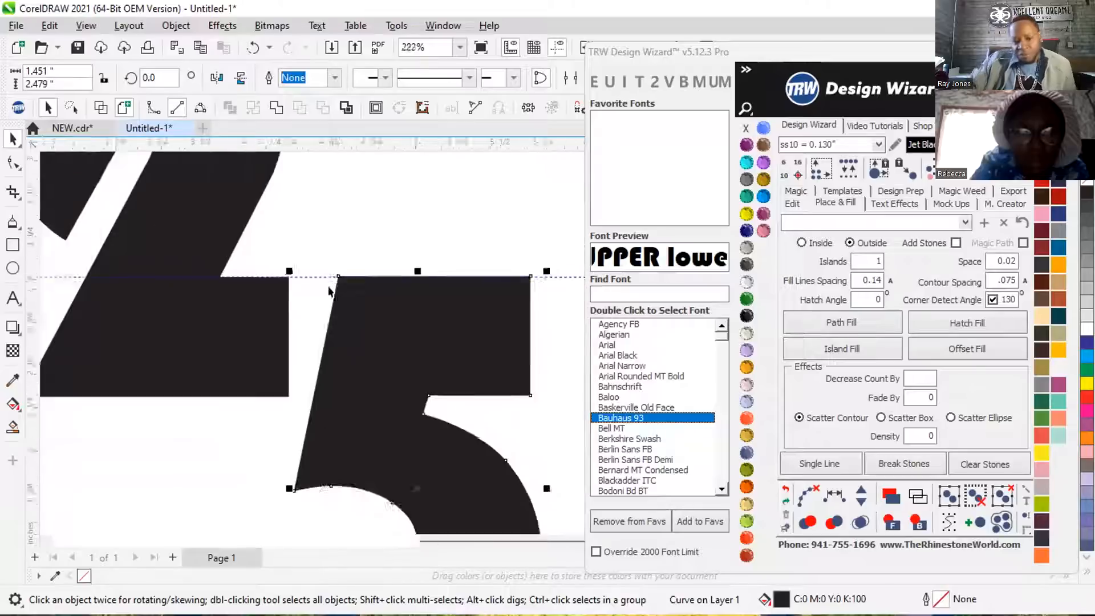
scroll(328, 277, "down", 3)
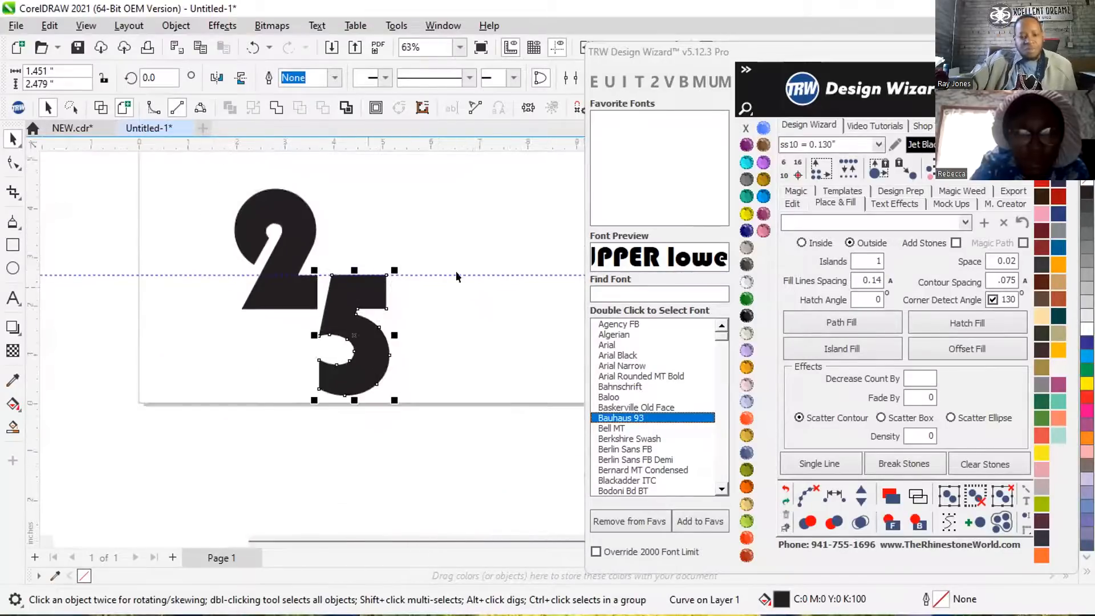
left_click(467, 220)
scroll(342, 217, "down", 3)
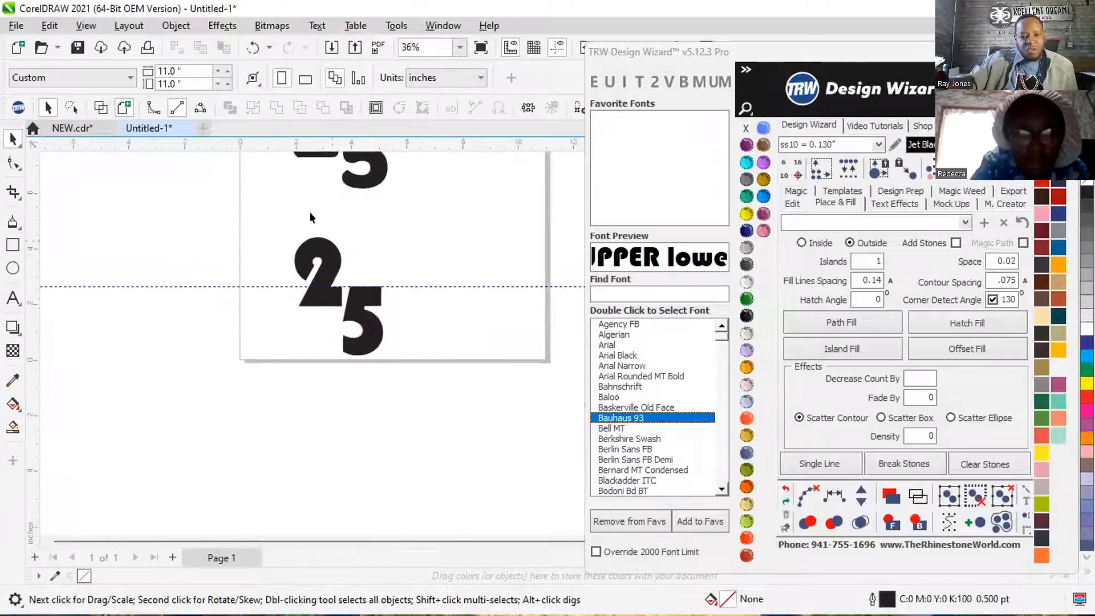
scroll(309, 217, "down", 1)
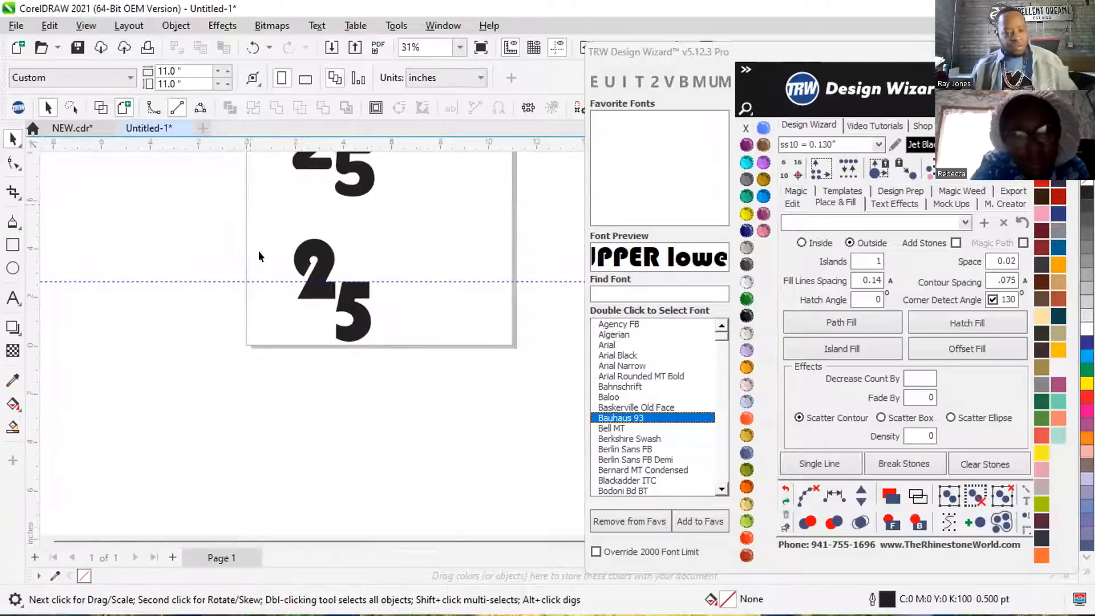
scroll(326, 310, "down", 3)
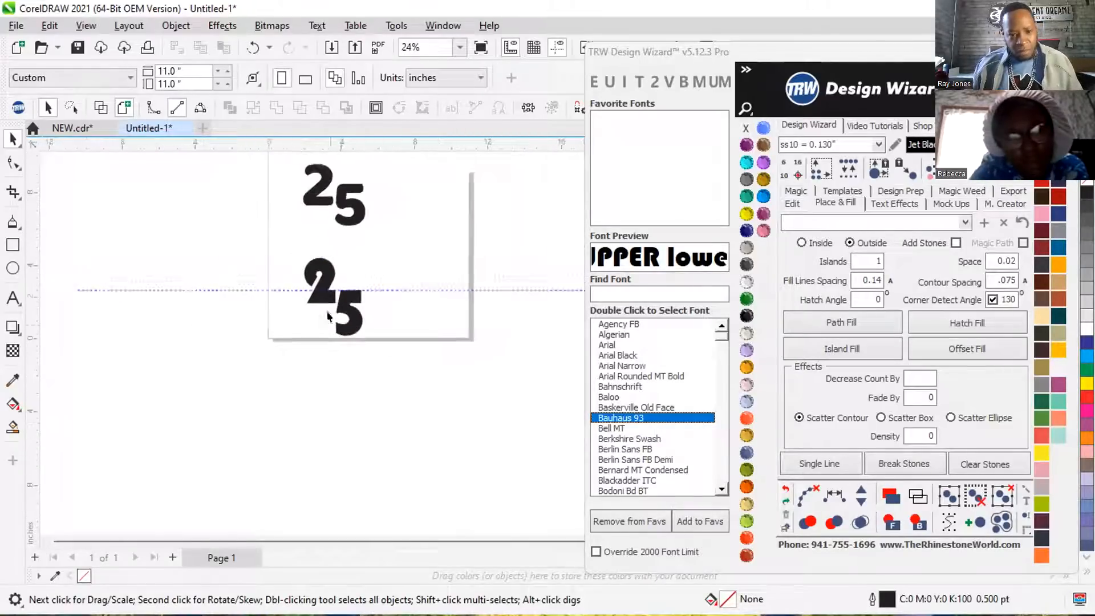
scroll(317, 228, "up", 4)
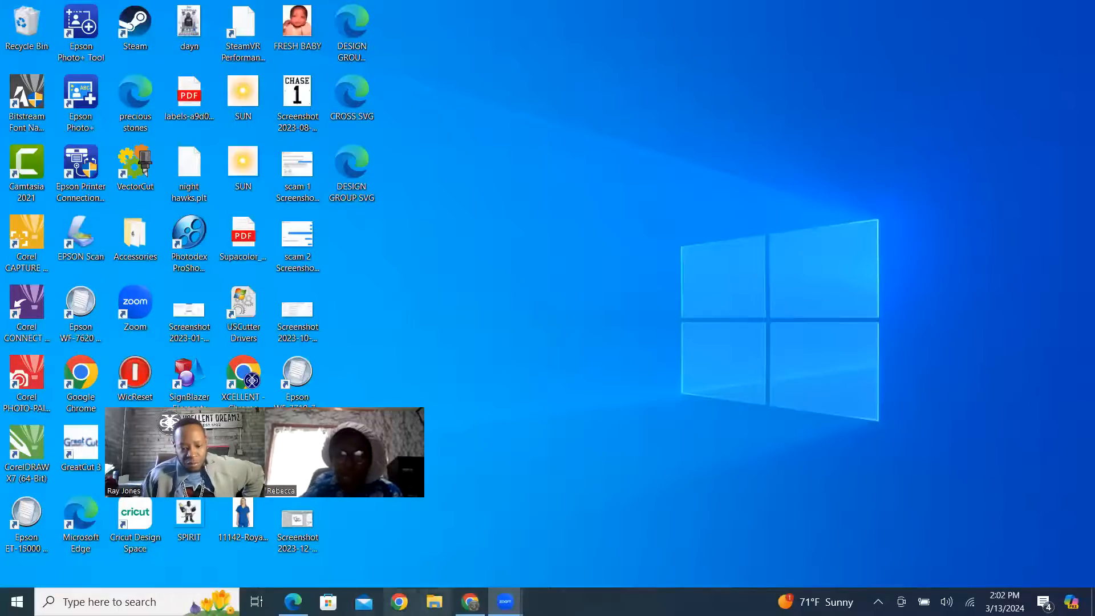
Switch to Chrome and load the Google home page in the Facebook tab.
left_click(471, 601)
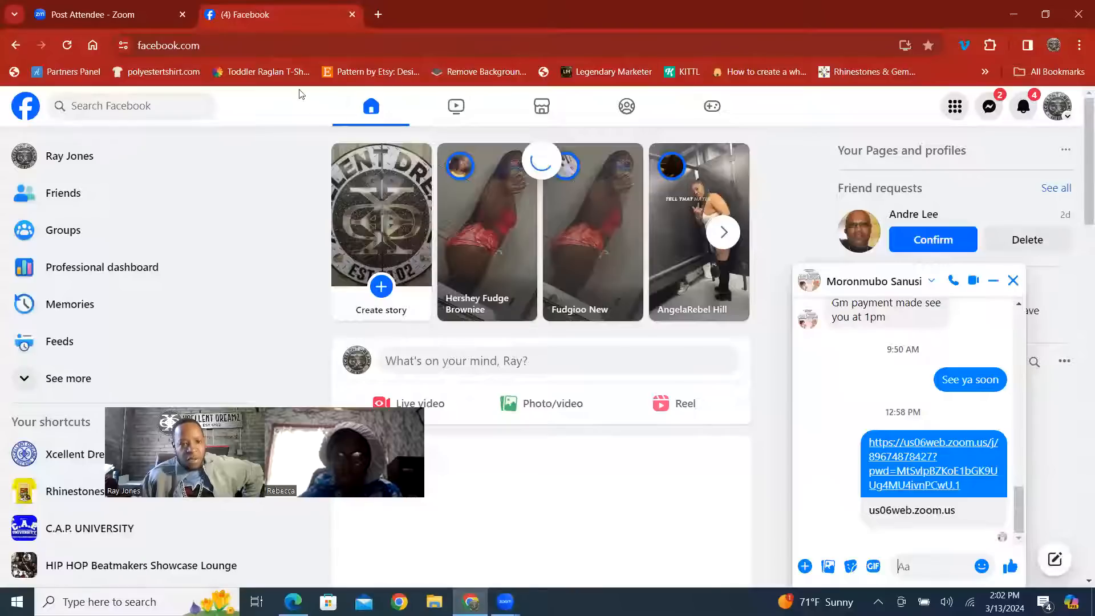
left_click(277, 46)
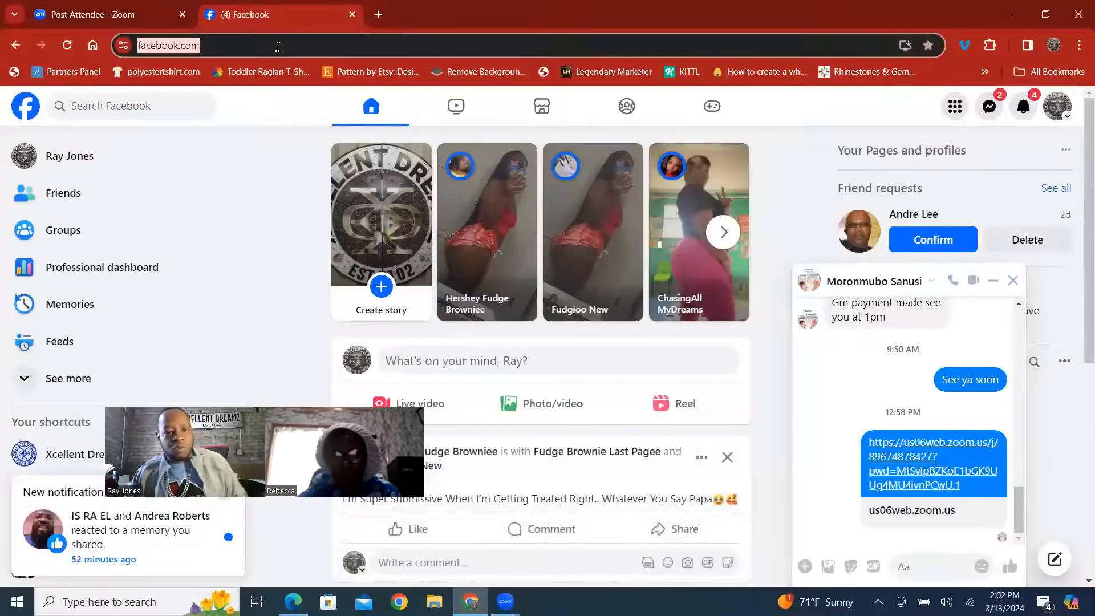
type("goo")
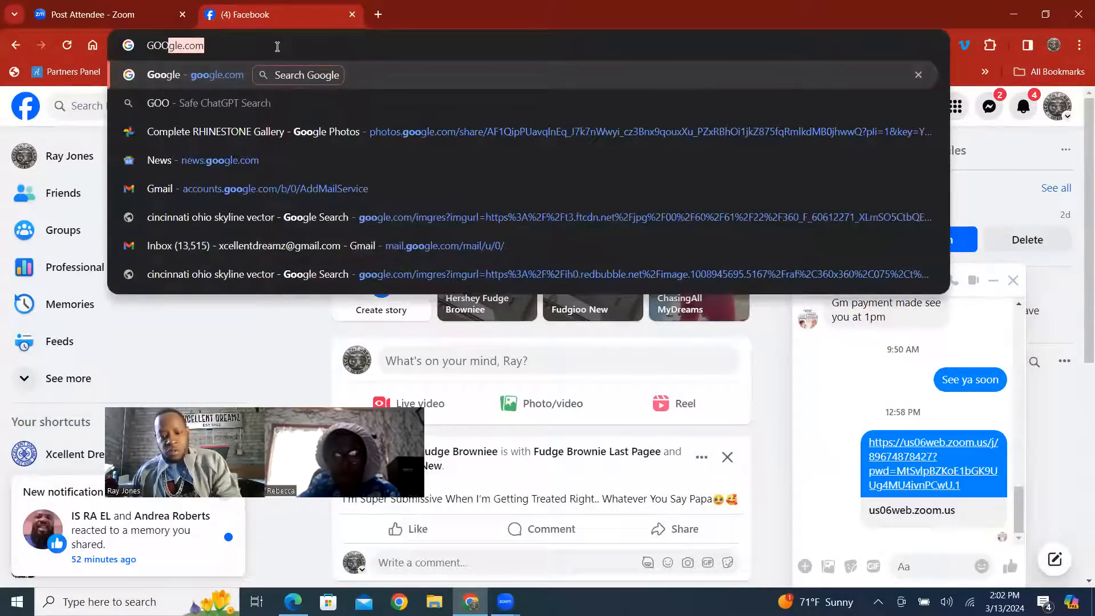
key("Return")
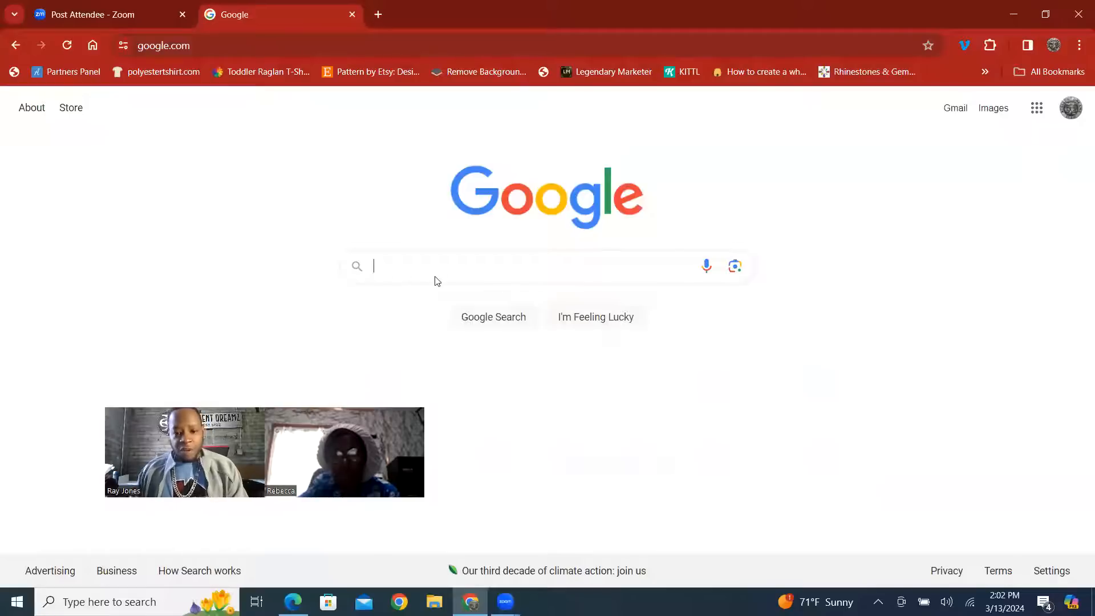
Search Google for "RIBBON SVG".
left_click(492, 21)
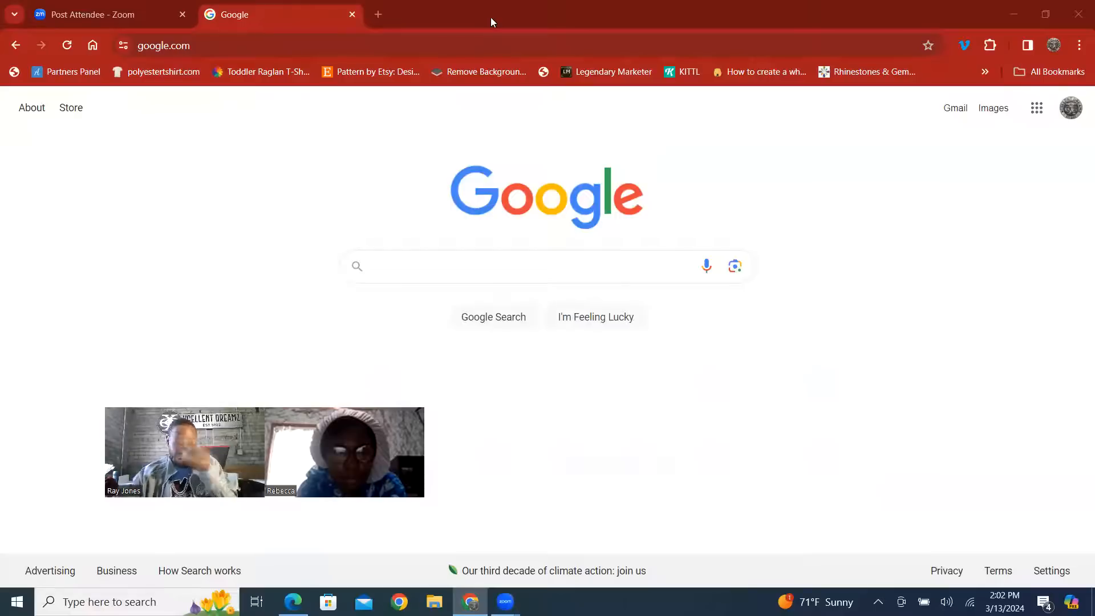
left_click(426, 266)
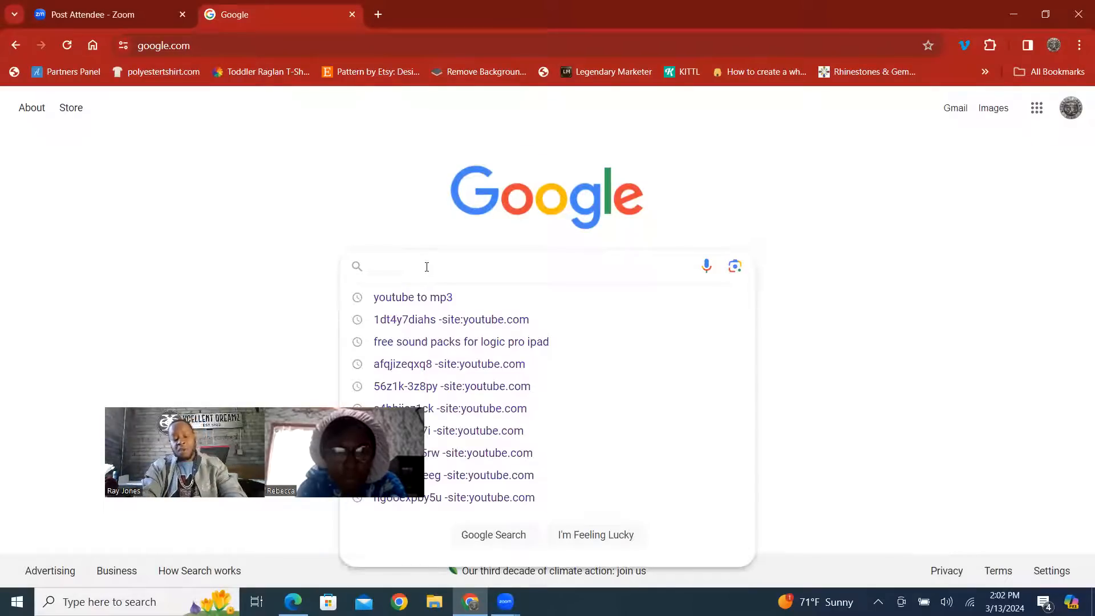
type("H")
key("BackSpace")
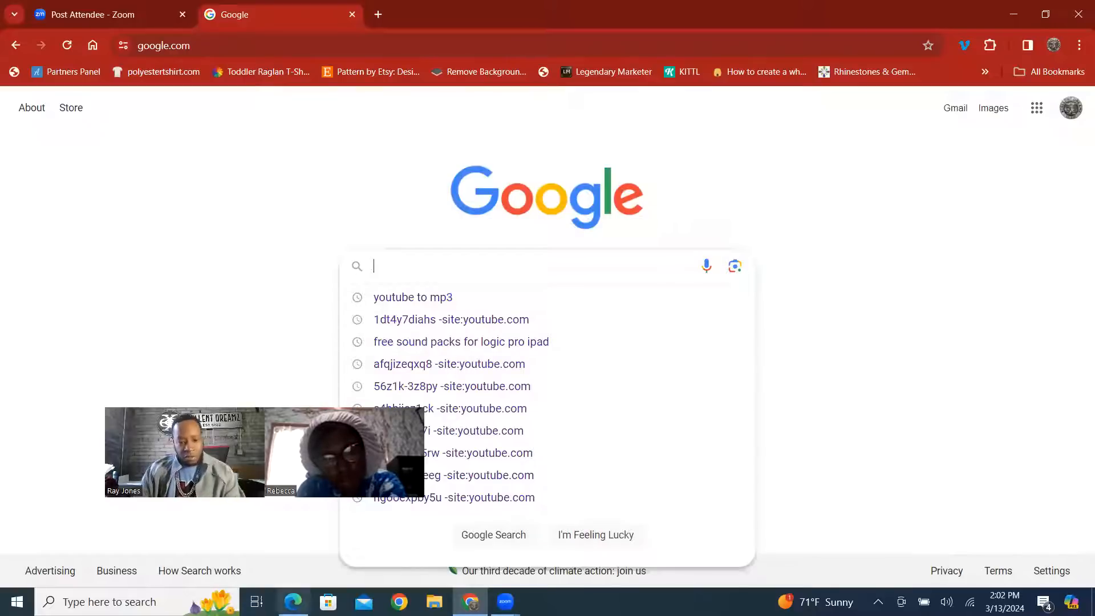
mouse_move(505, 601)
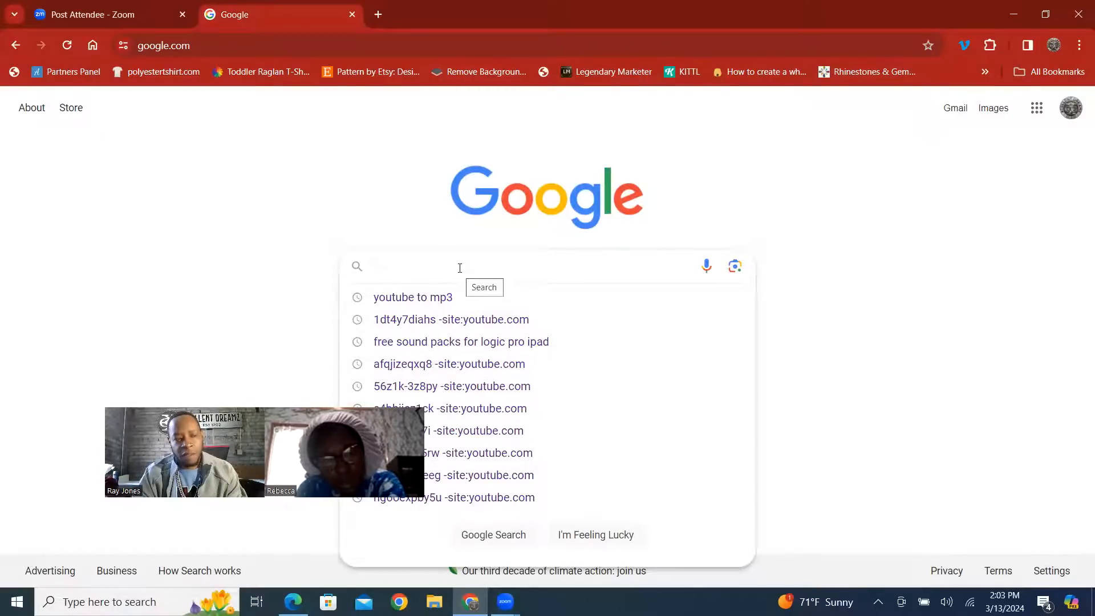
type("RIBBON ")
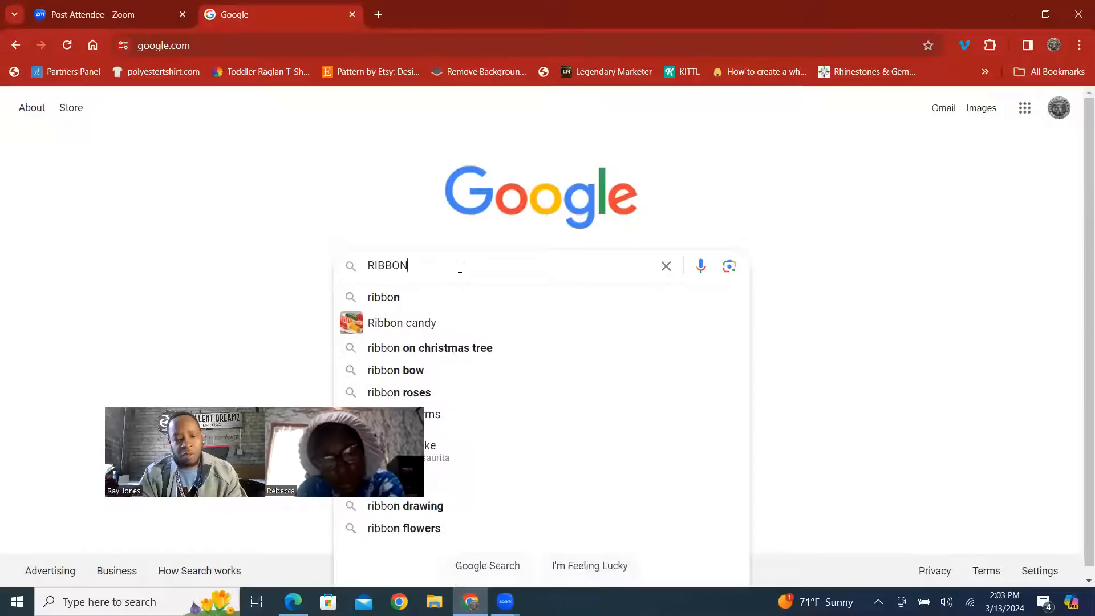
type("SVG")
key("Return")
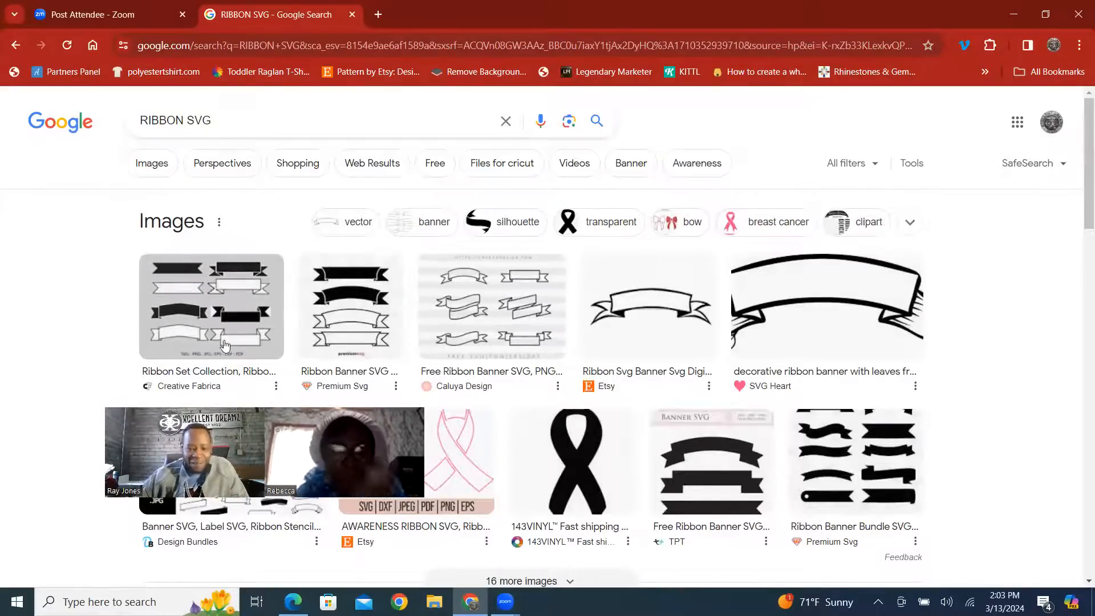
Show the image results for the ribbon search and open the preview of the black banner ribbon from Free SVG Designs.
scroll(447, 347, "down", 5)
scroll(448, 347, "up", 5)
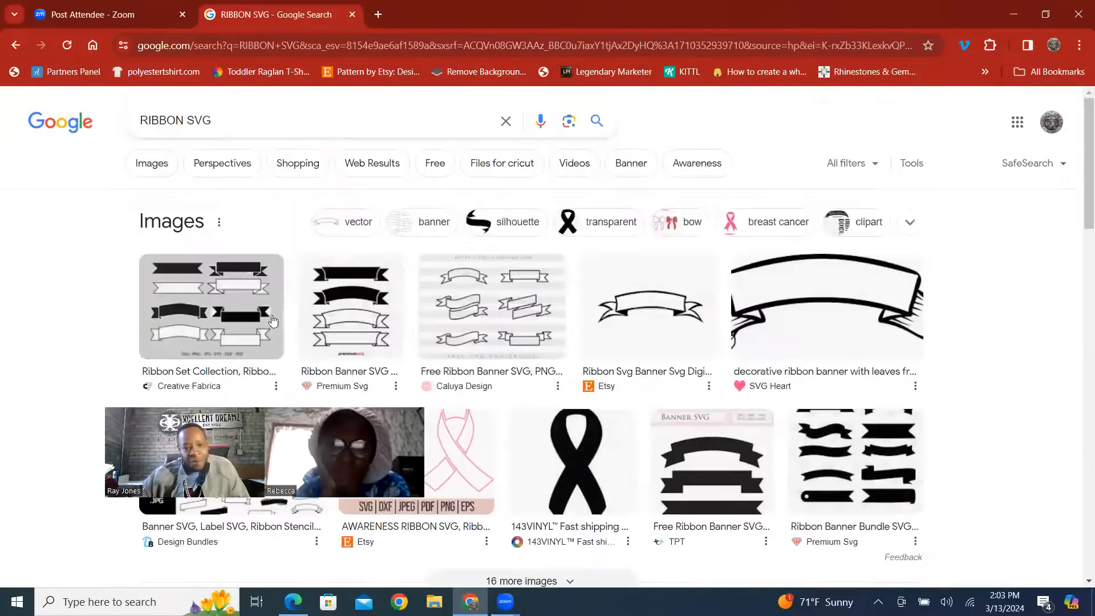
left_click(150, 168)
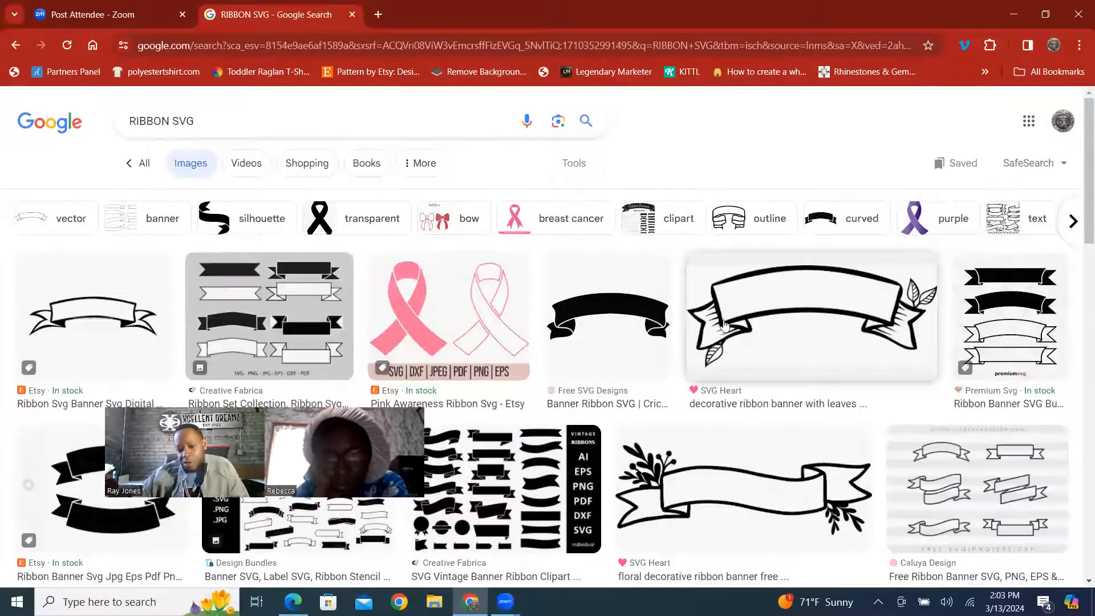
left_click(616, 322)
Save the banner ribbon image as a PNG named "BANNER RIBBON 00001-500x500" in the IMAGES folder.
right_click(876, 286)
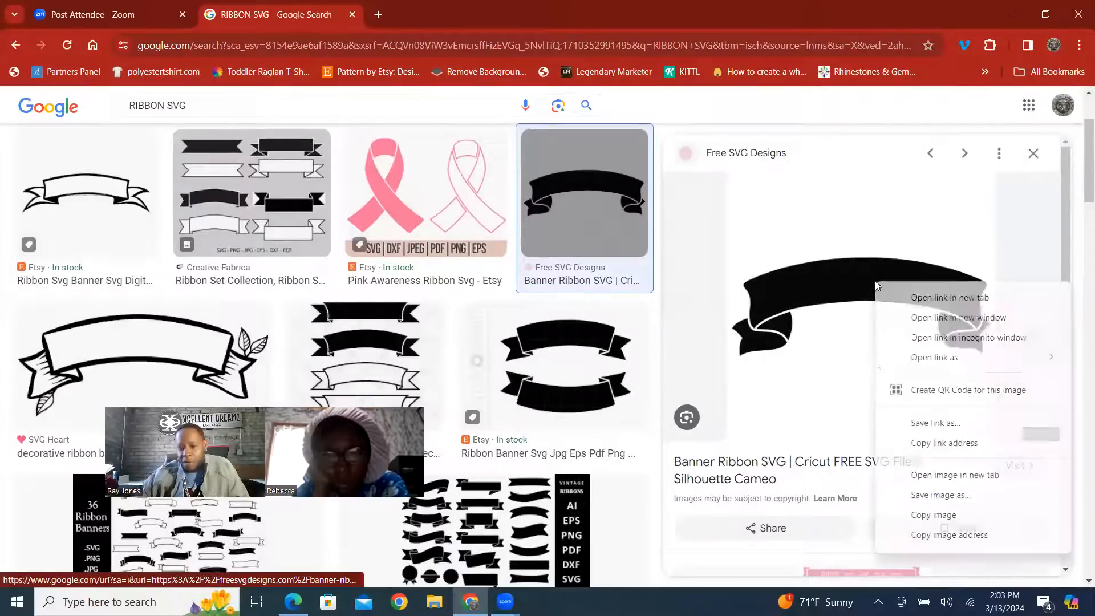
left_click(935, 494)
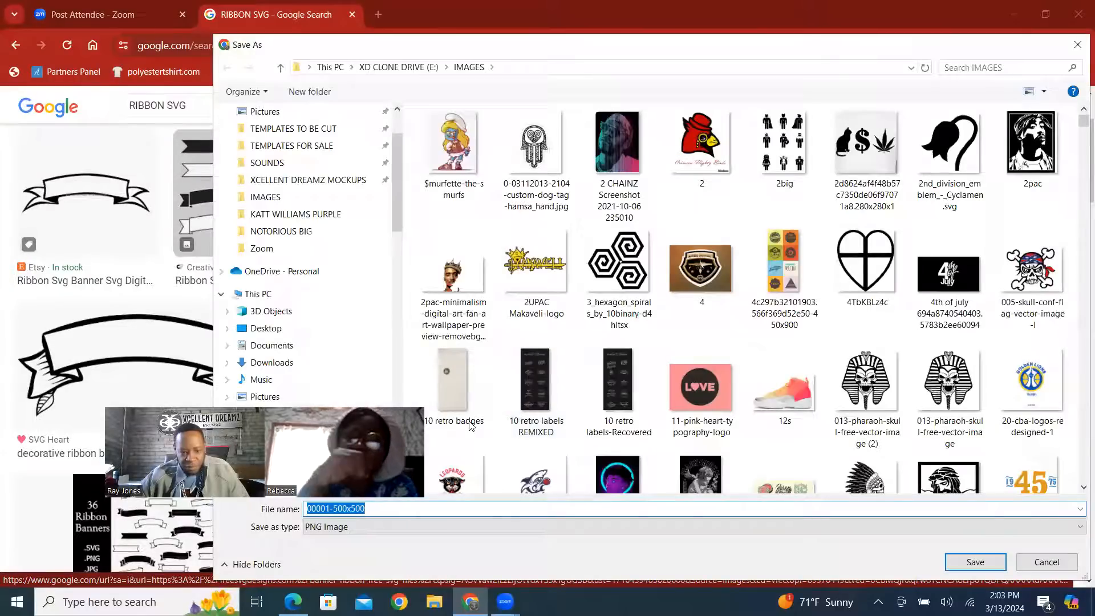
left_click(358, 508)
key("Home")
type("BANNER RIBBON")
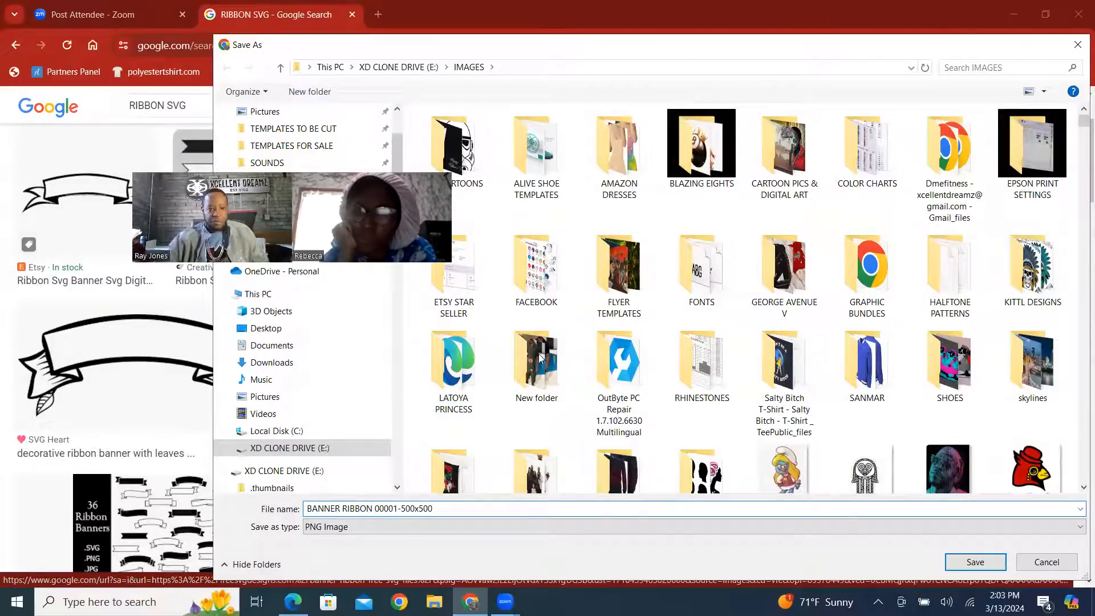
left_click(990, 567)
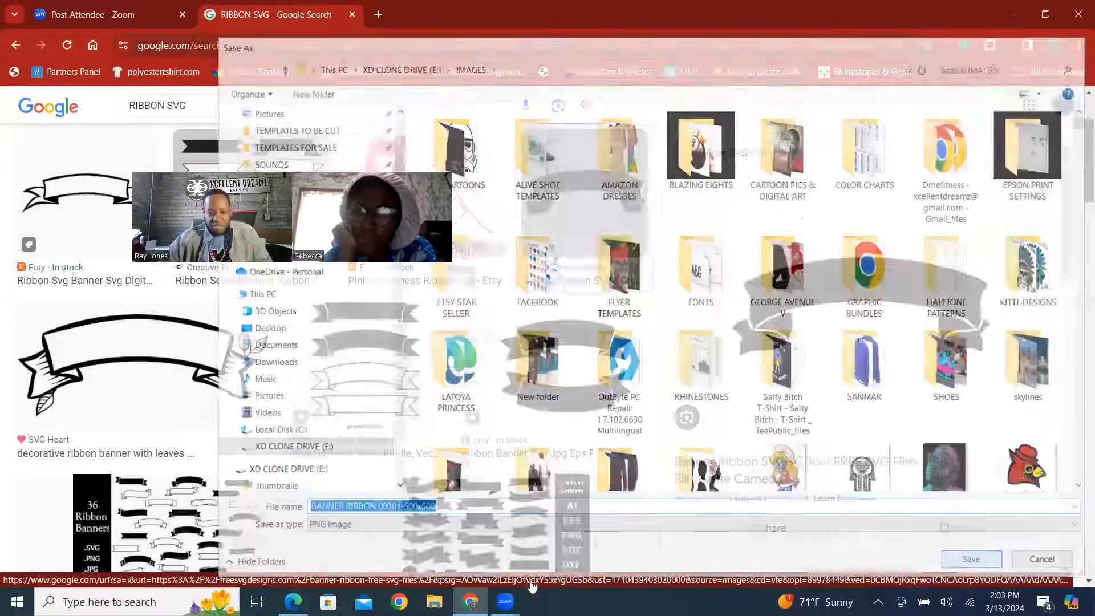
Switch to File Explorer, find the CorelDRAW file "twenty fine" in the TEMPLATES TO BE CUT folder and open it.
left_click(1093, 602)
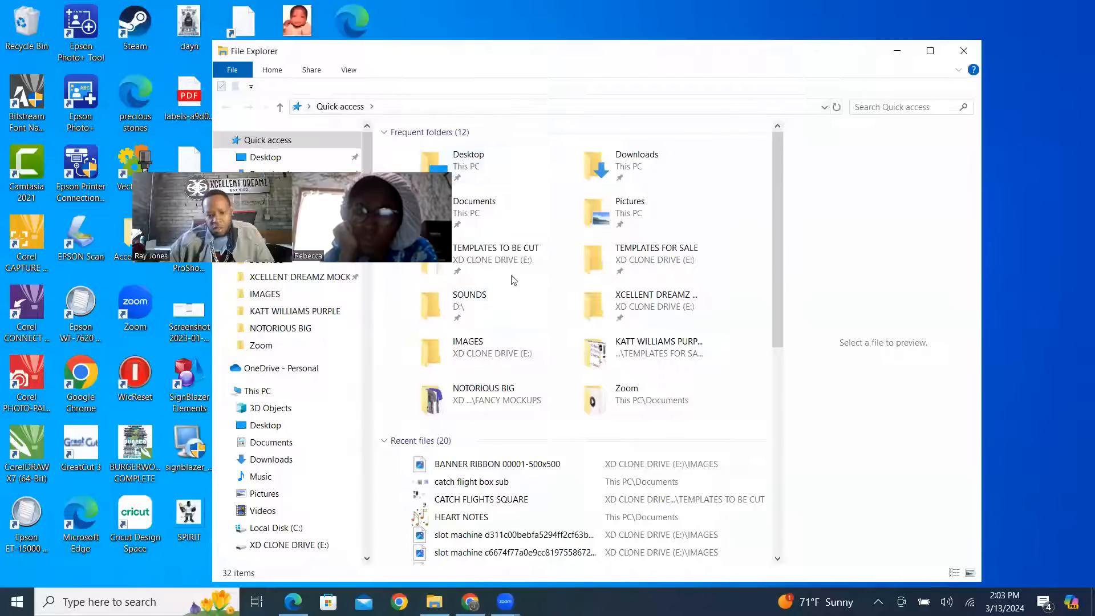
double_click(513, 265)
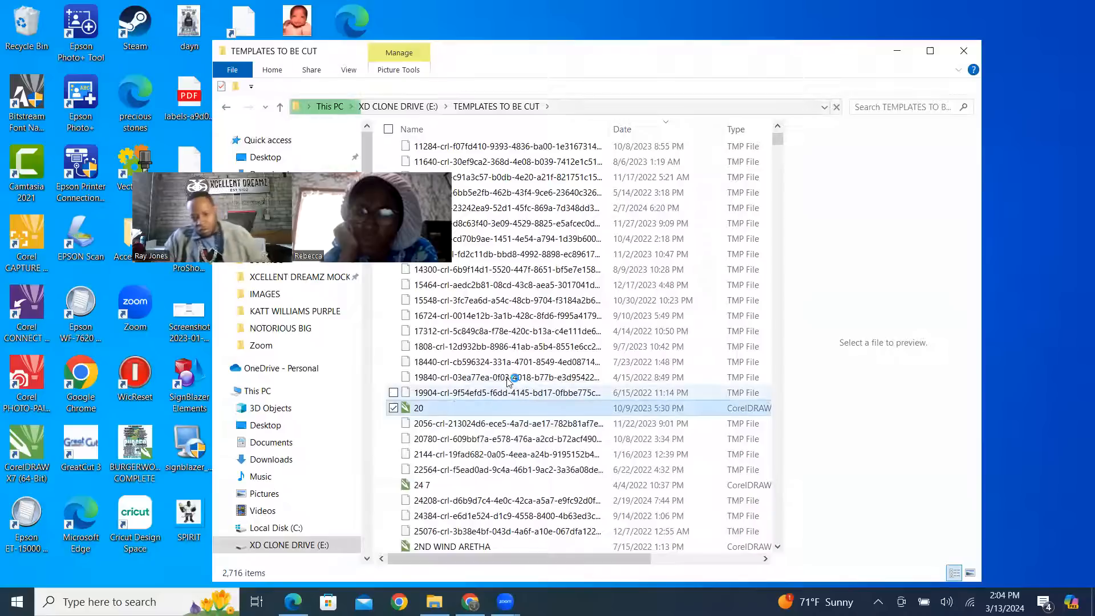
left_click(513, 379)
type("25")
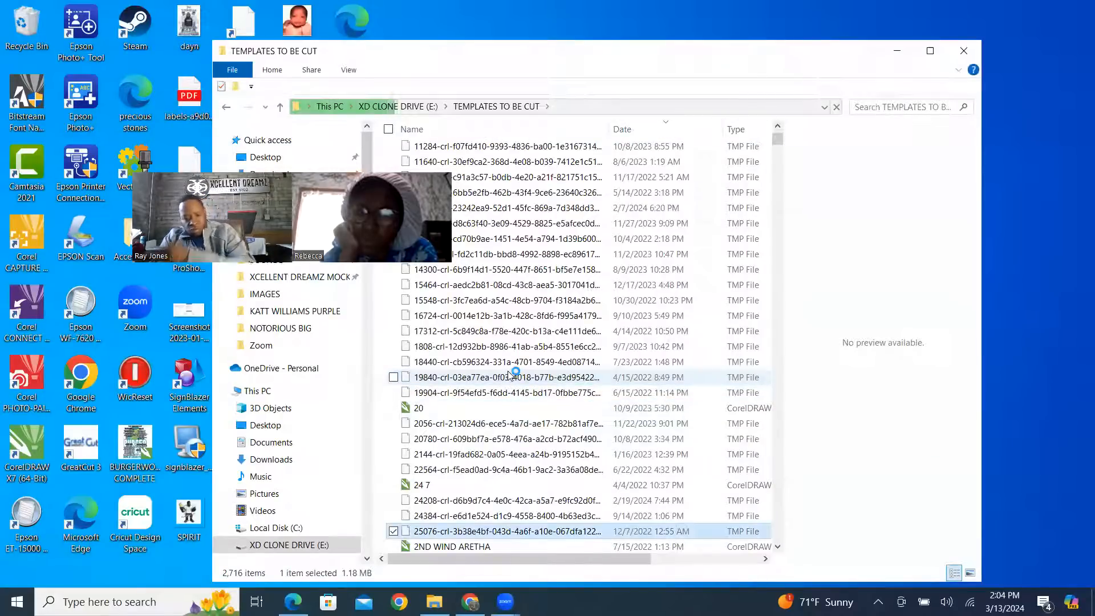
type("tw")
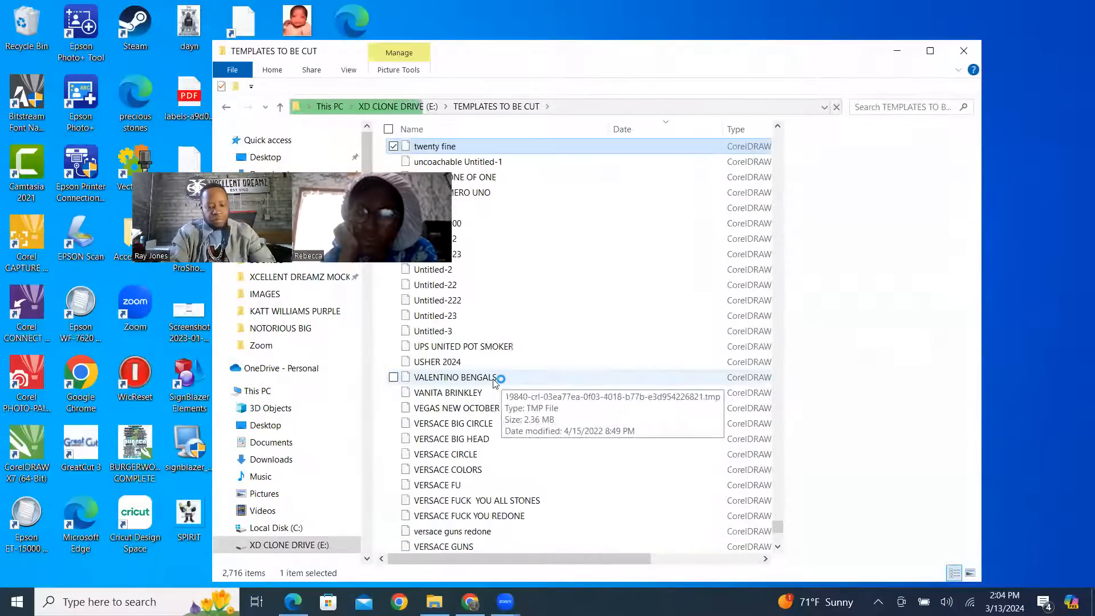
left_click(494, 379)
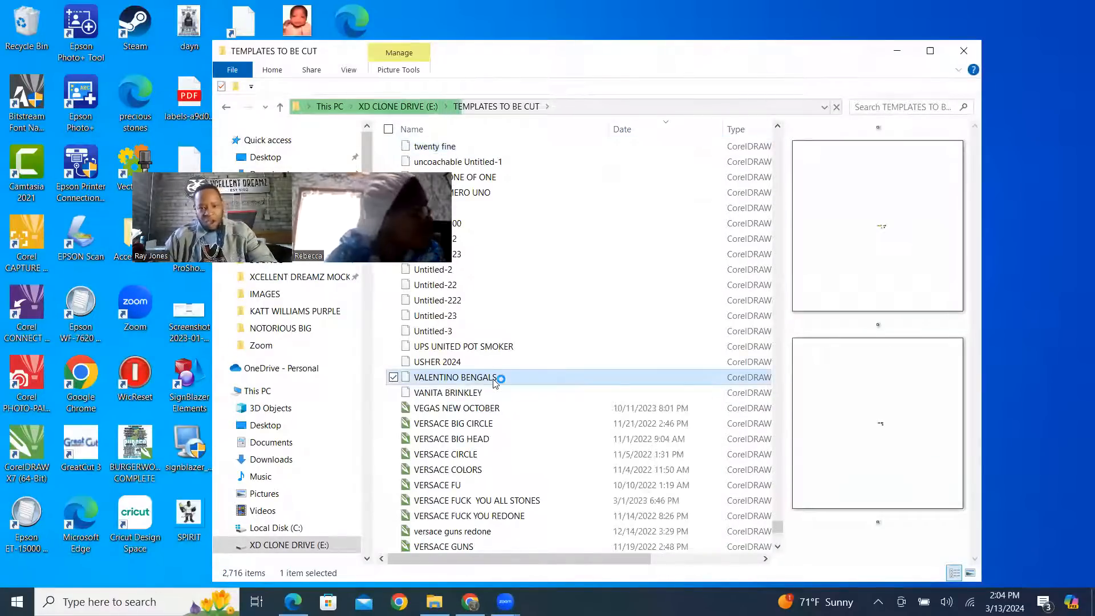
double_click(456, 147)
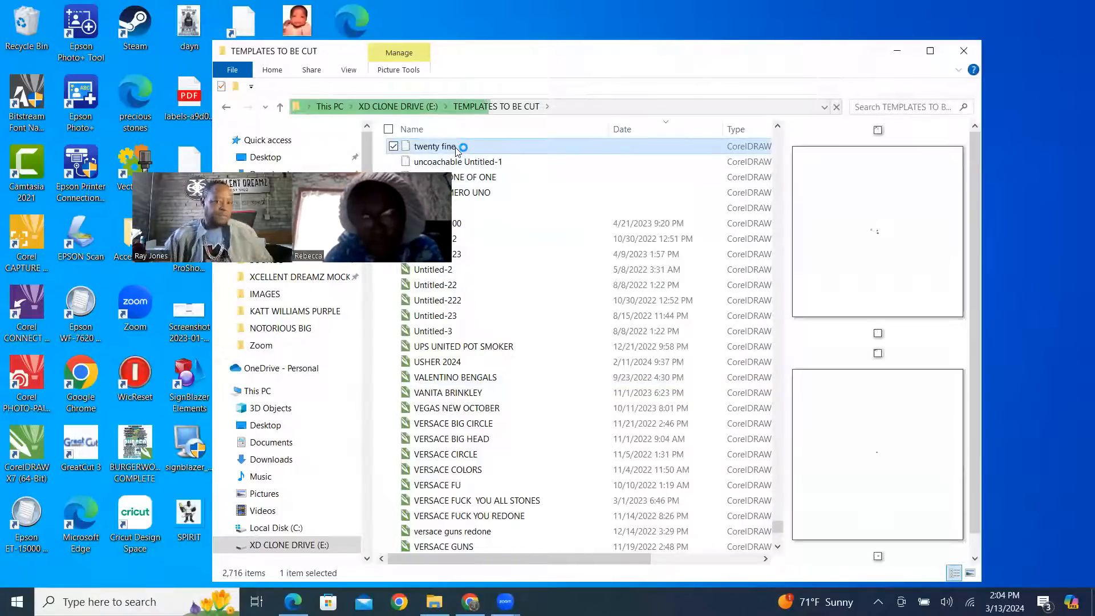
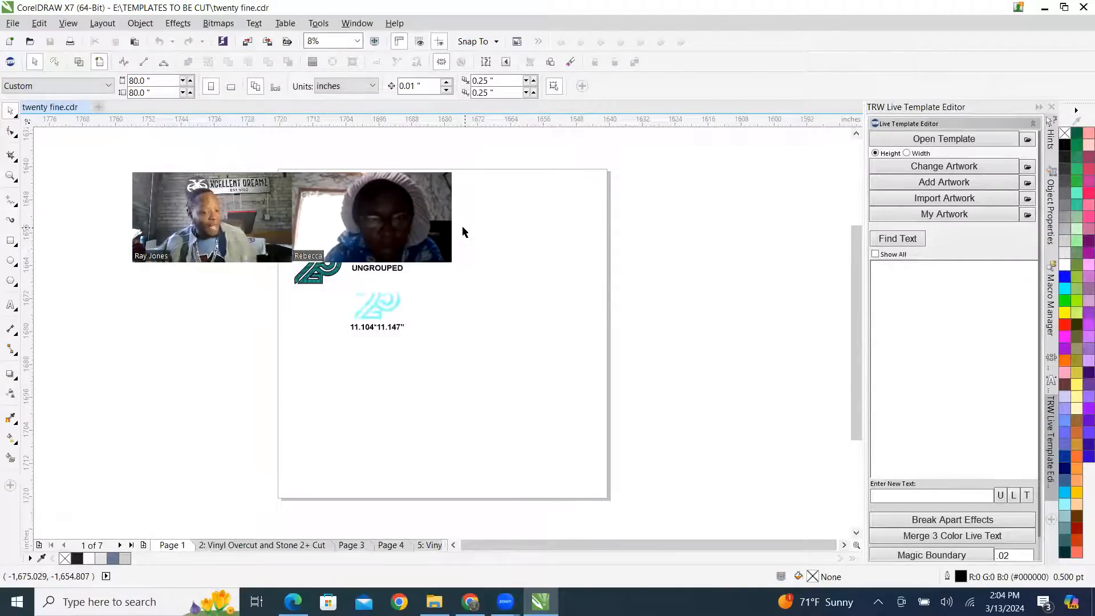
Examine the existing rhinestone and vinyl versions of the number 25 on Page 1 of the twenty fine drawing.
left_click_drag(356, 183, 296, 369)
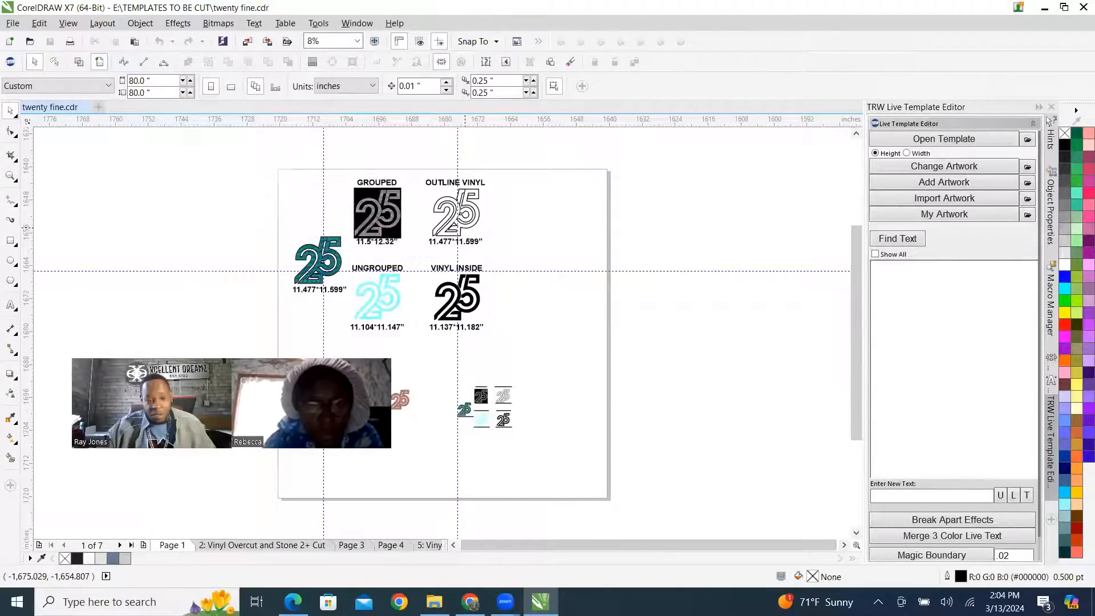
scroll(308, 288, "up", 2)
scroll(313, 165, "up", 2)
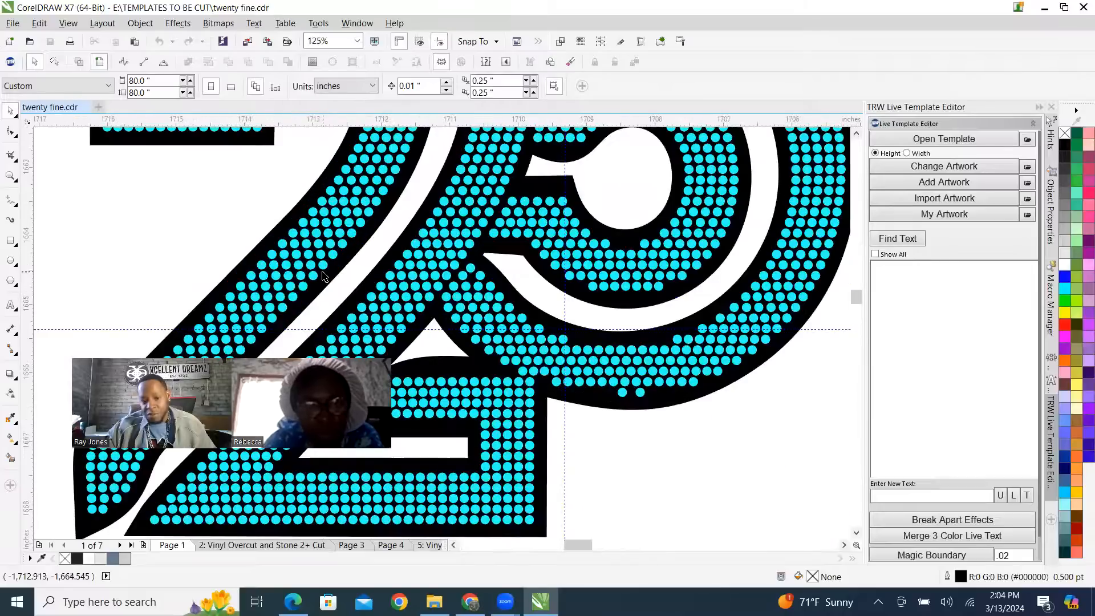
scroll(458, 289, "down", 3)
scroll(458, 289, "down", 3)
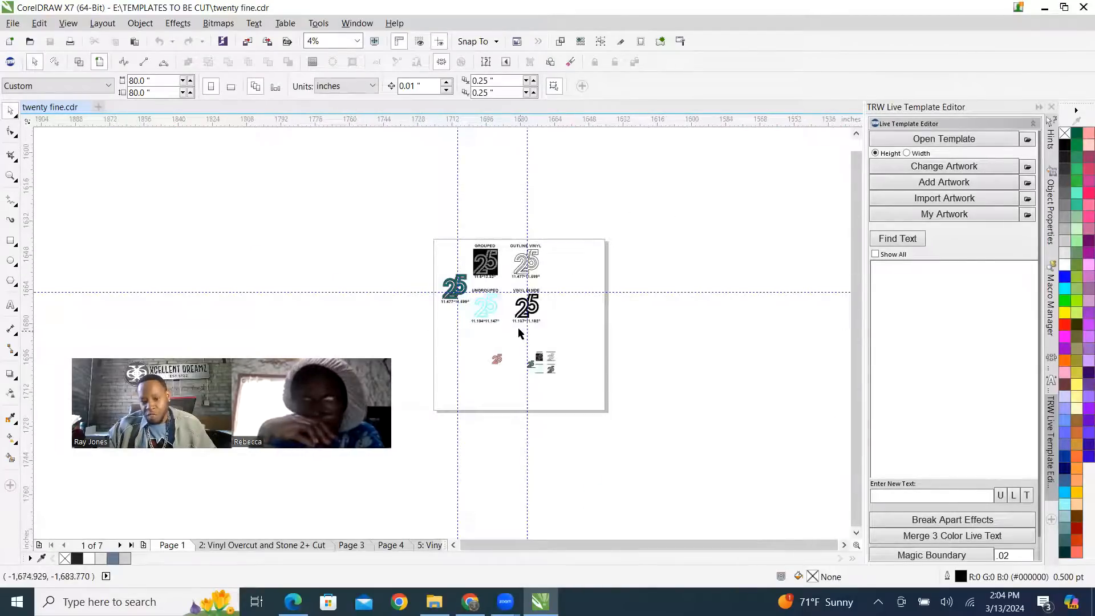
scroll(525, 320, "up", 3)
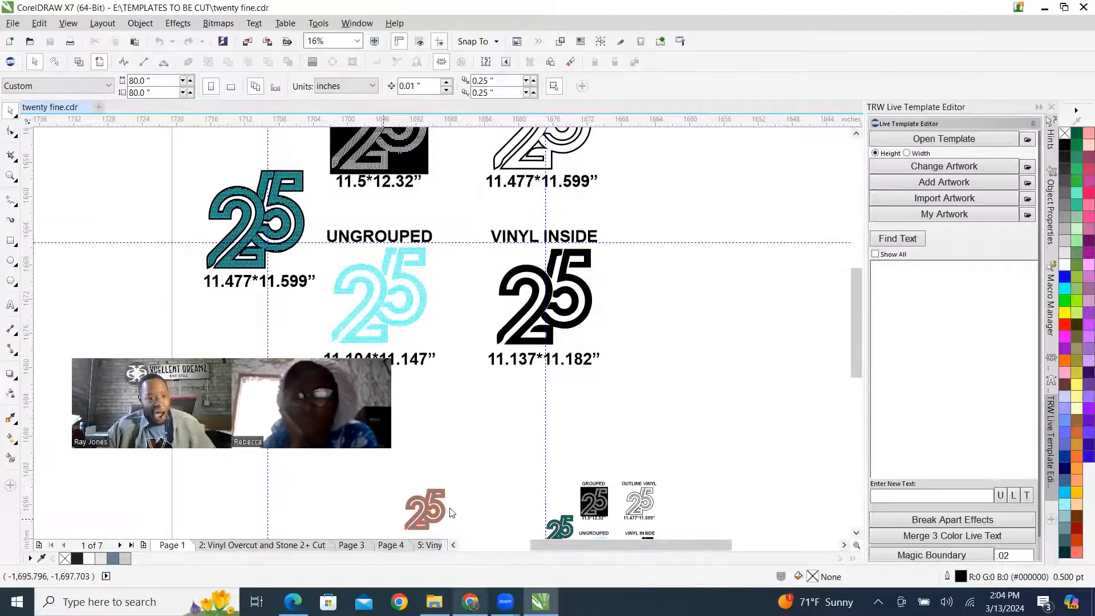
scroll(196, 192, "down", 1)
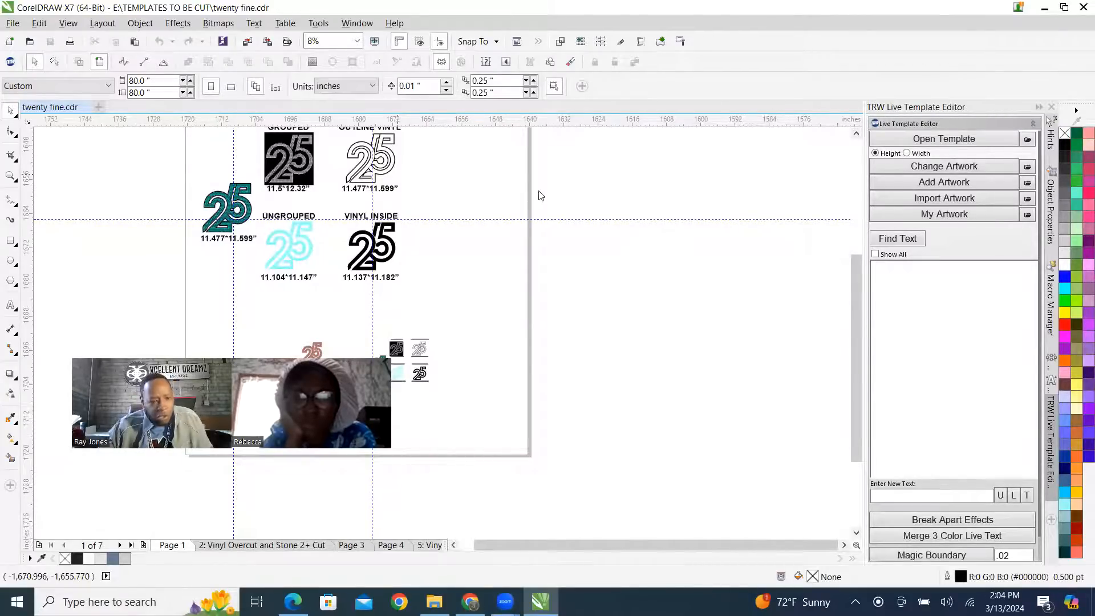
Create a new blank document and add the artistic text 25 near the middle of its page.
left_click(100, 107)
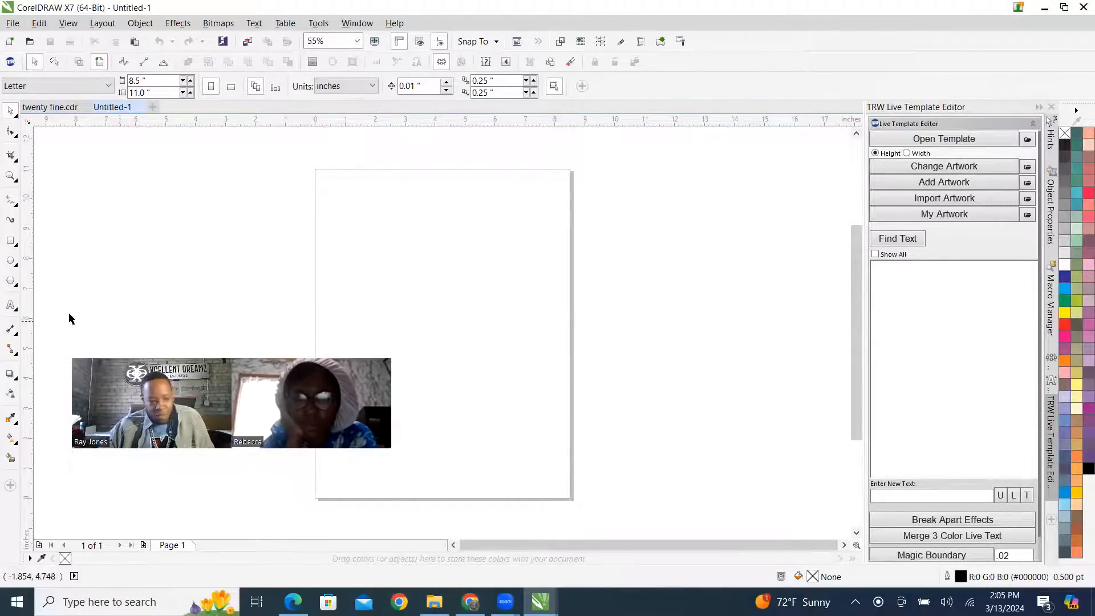
key("F8")
left_click(396, 328)
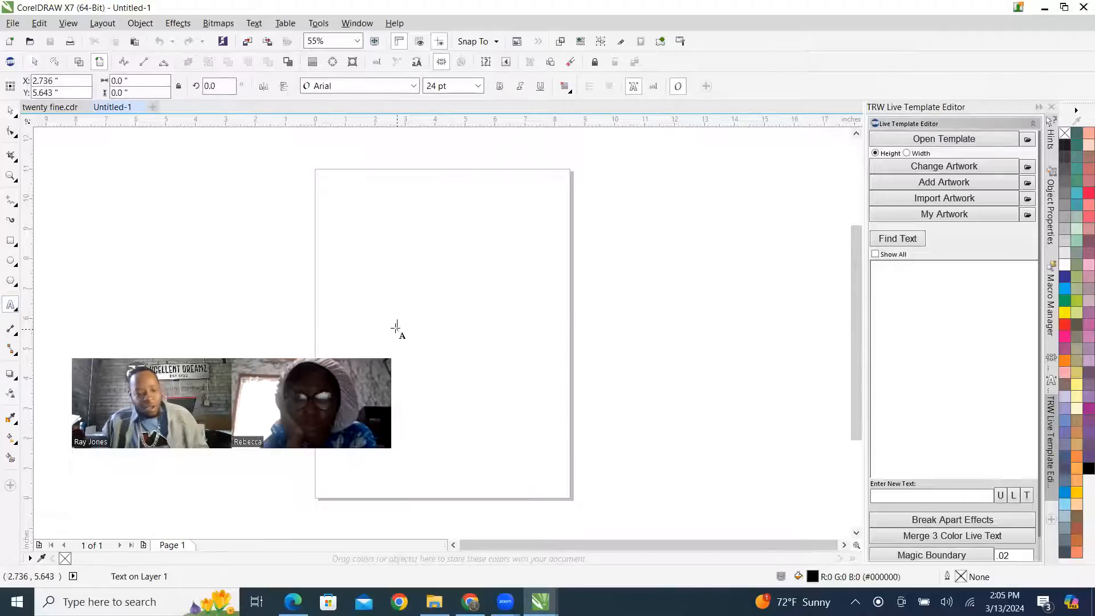
type("25")
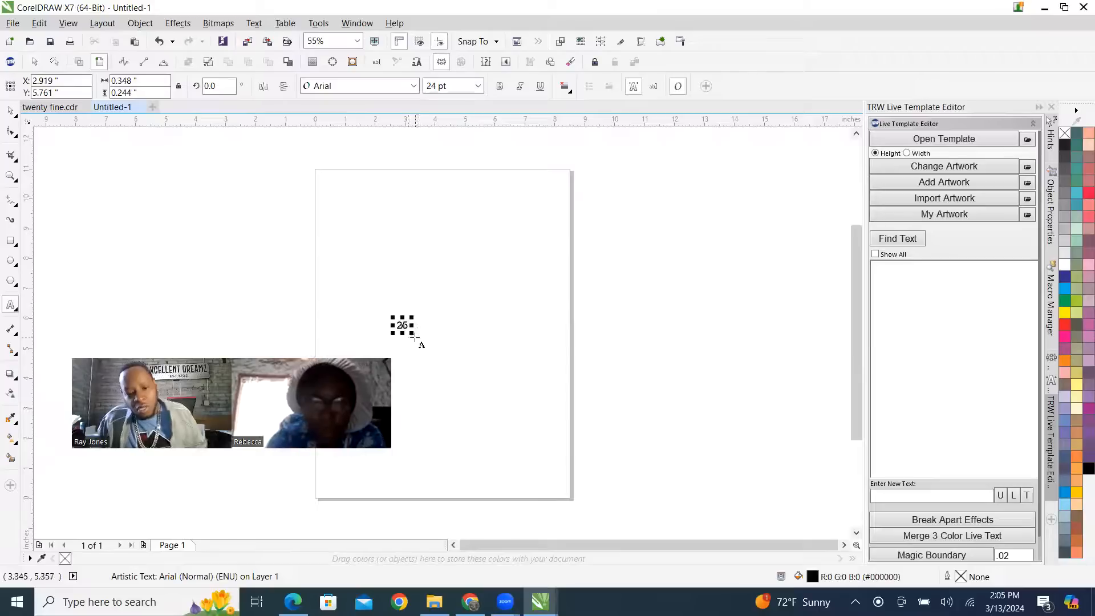
Enlarge the 25 text to about 3.63 by 2.54 inches and move it toward the page's right edge.
left_click_drag(412, 333, 510, 491)
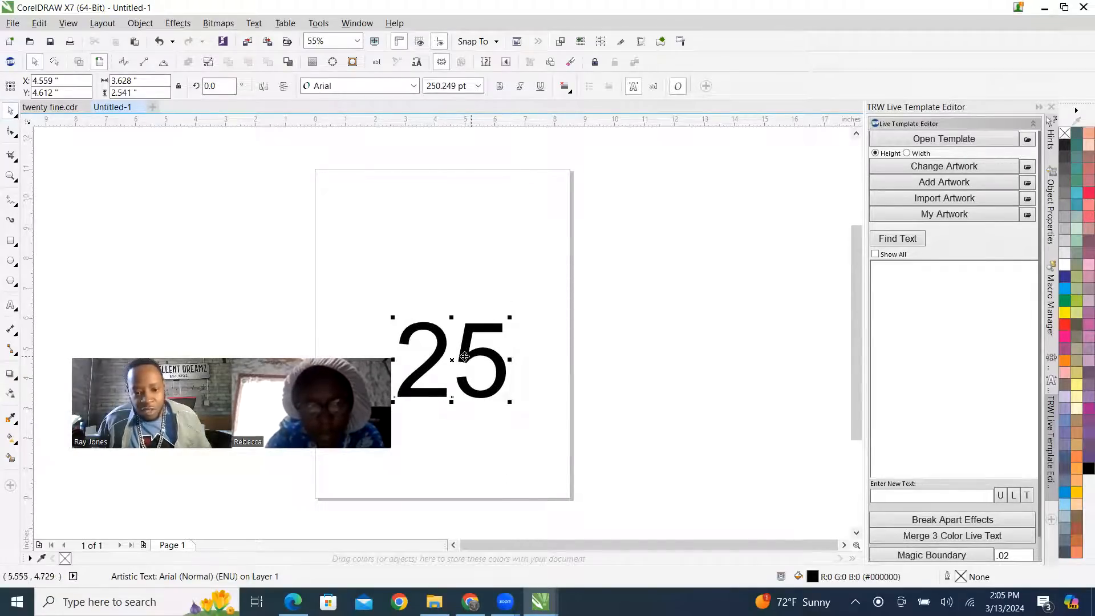
left_click_drag(521, 372, 580, 389)
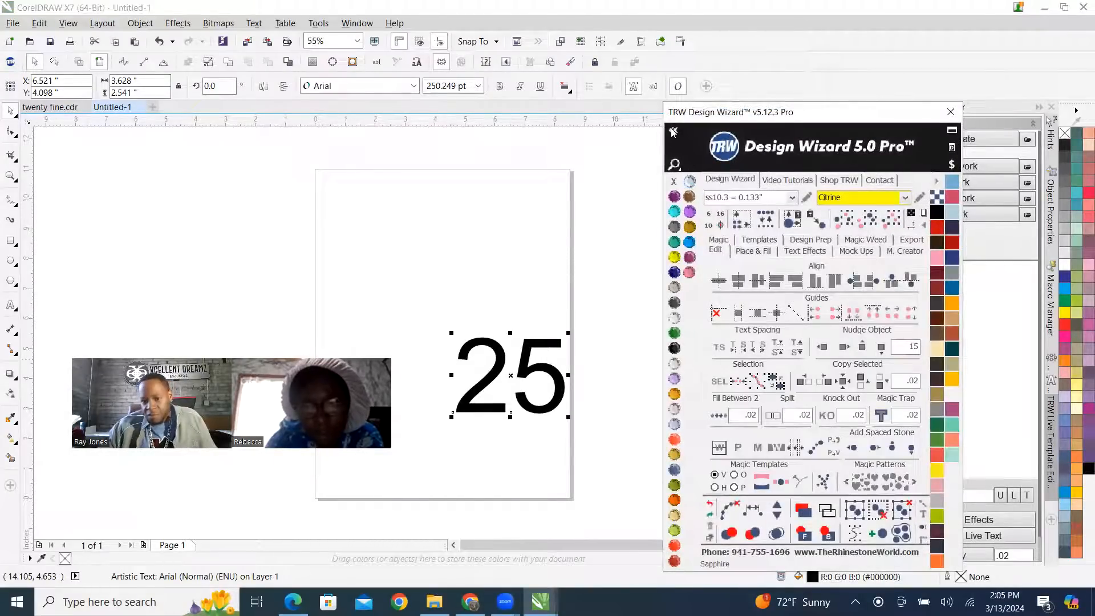
Show the Design Wizard's font lists and look through the favorite fonts.
left_click(673, 131)
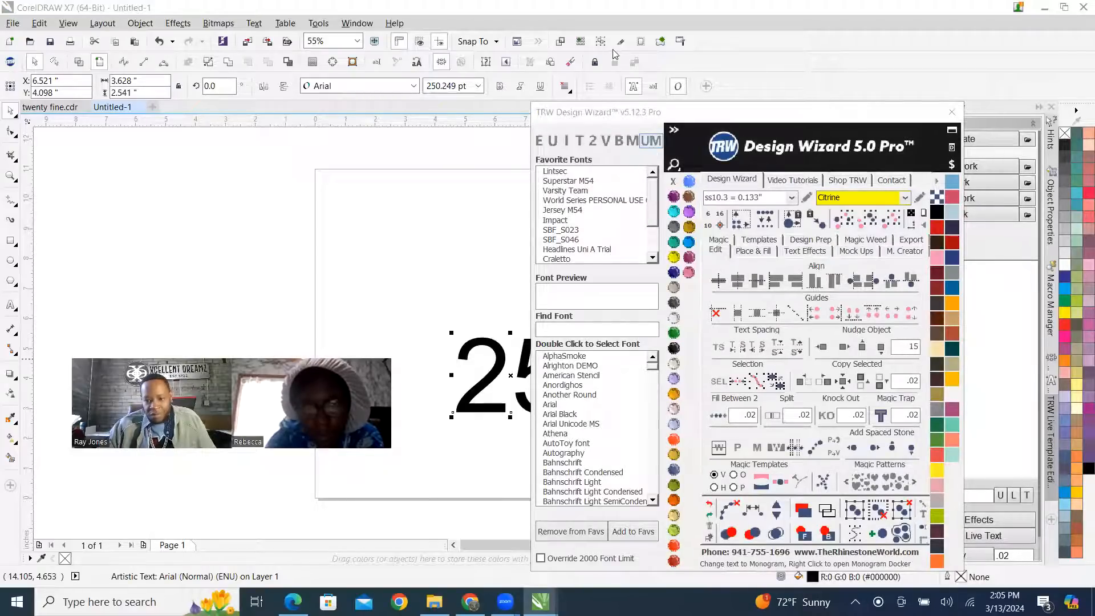
left_click(652, 258)
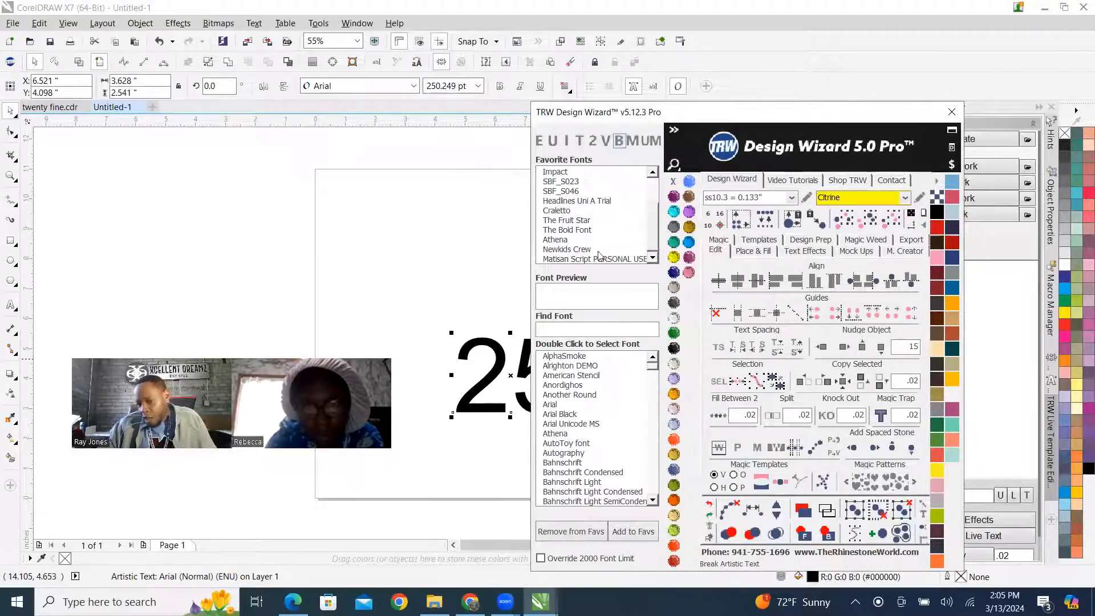
left_click_drag(654, 238, 653, 188)
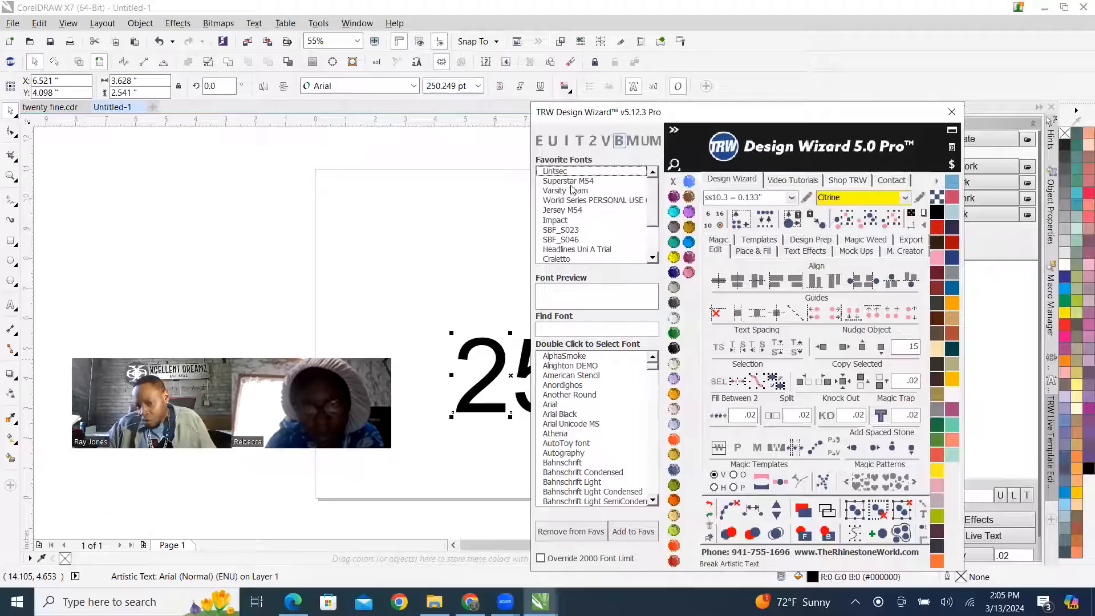
mouse_move(654, 206)
left_mouse_down()
mouse_move(655, 235)
mouse_move(654, 177)
mouse_move(654, 227)
left_mouse_up()
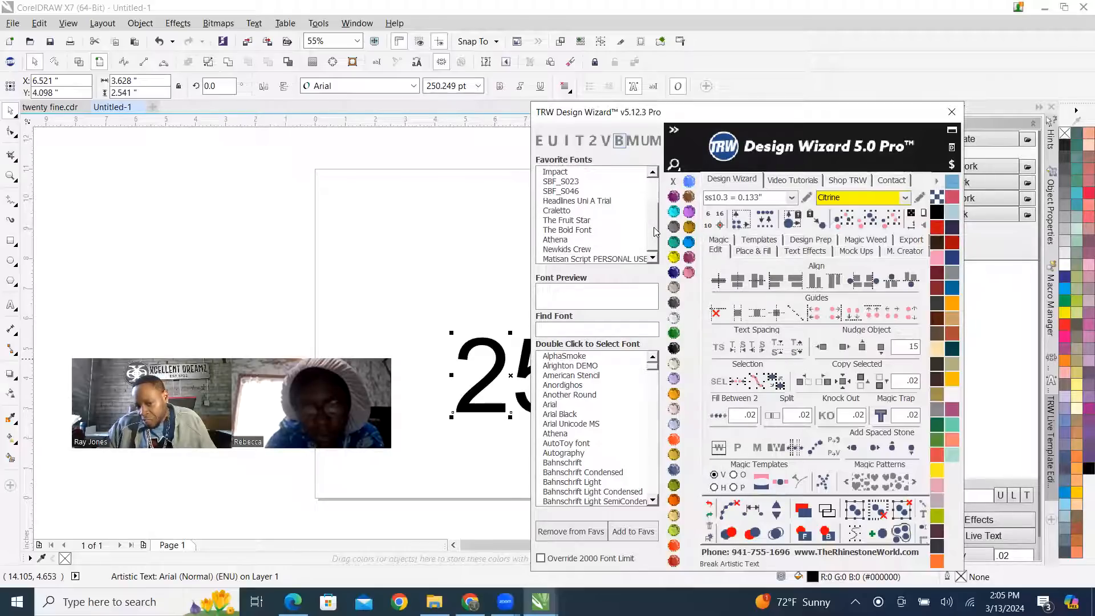
Try the AlphaSmoke font on the 25 text and check how it looks on the page.
double_click(561, 356)
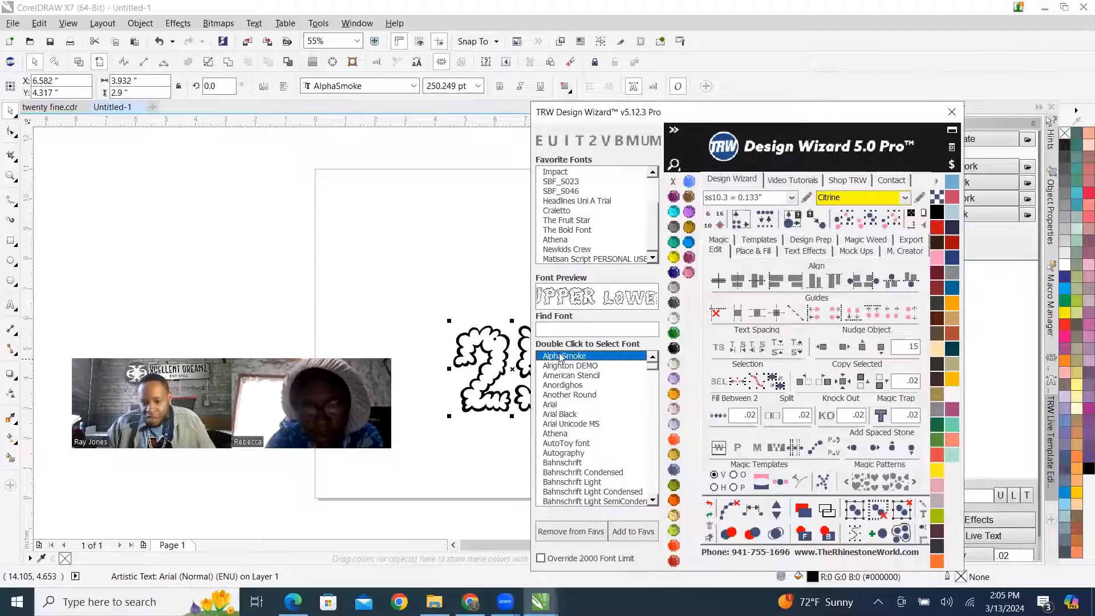
scroll(263, 245, "down", 3)
scroll(332, 250, "up", 4)
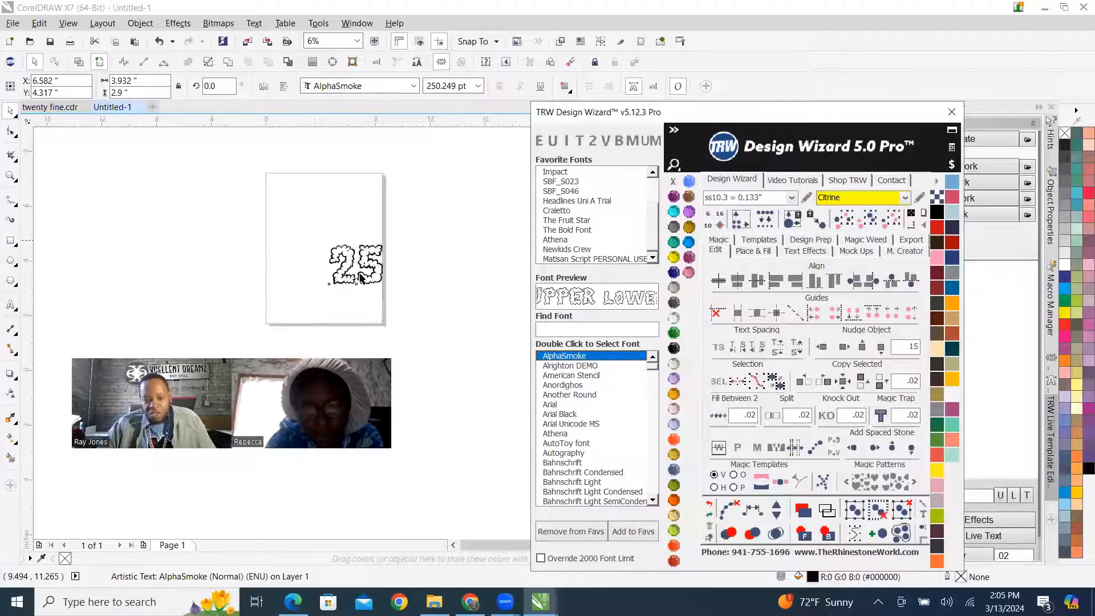
scroll(306, 206, "up", 1)
scroll(420, 343, "down", 2)
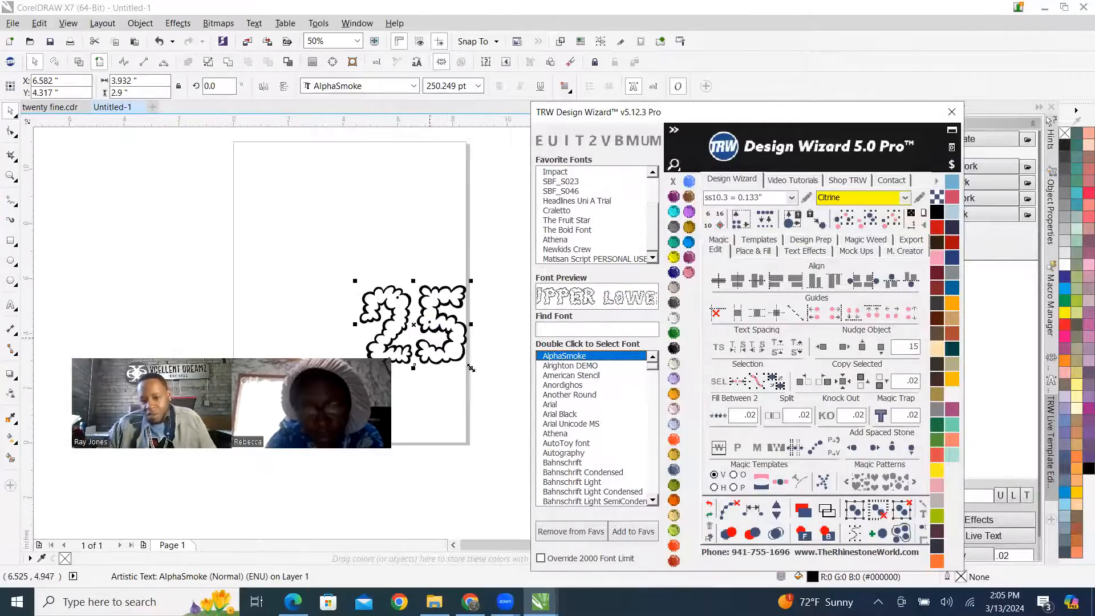
Try successive fonts on the 25 text, going from Alrighton DEMO through the list to Barcade No Bar Bold.
double_click(557, 365)
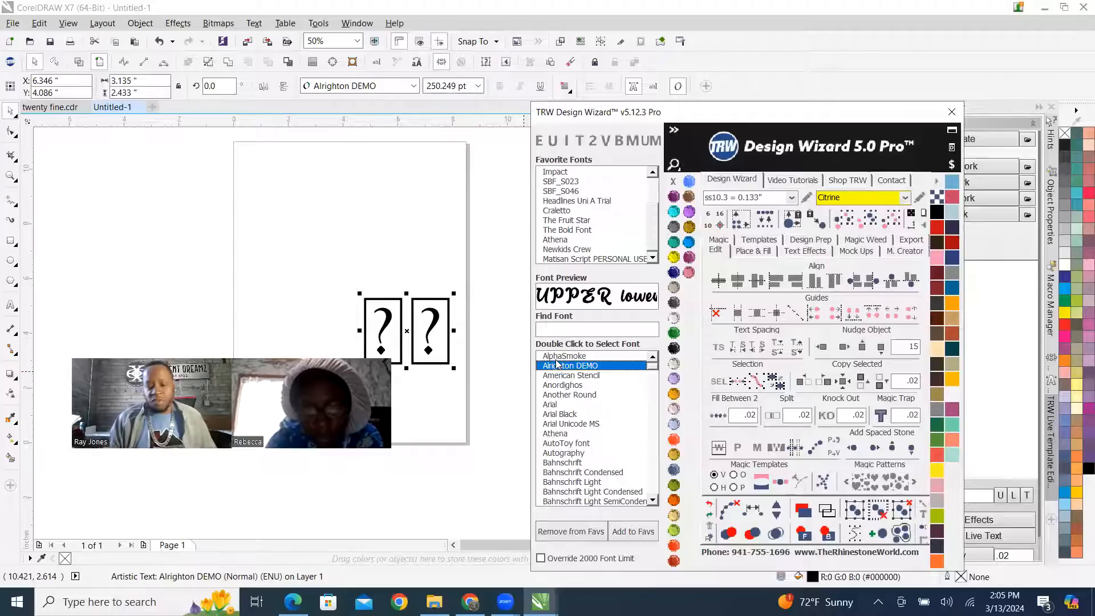
key("Down")
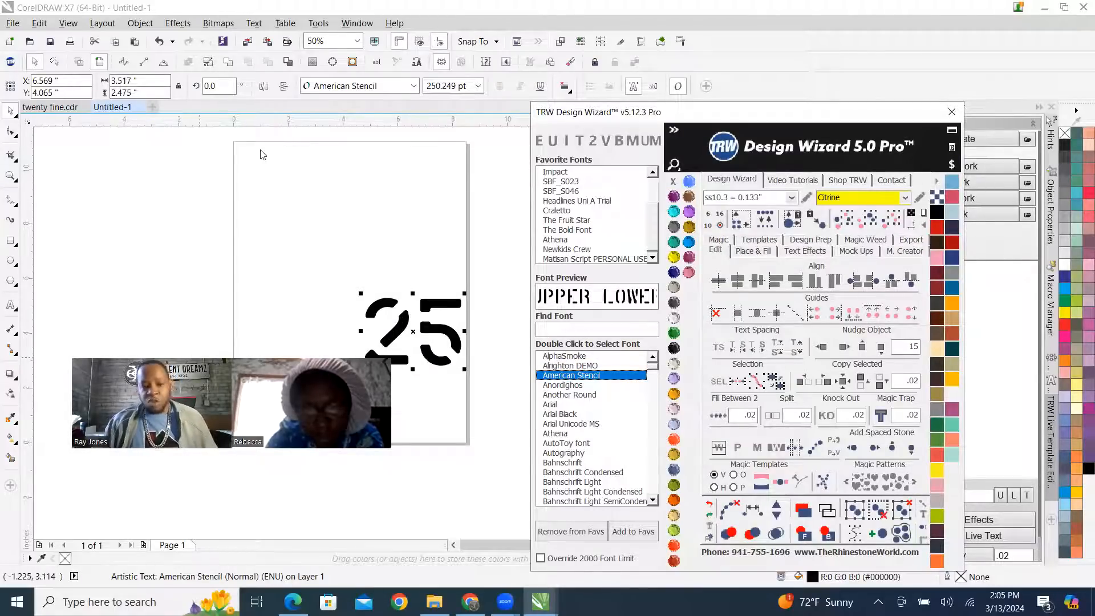
key("Down")
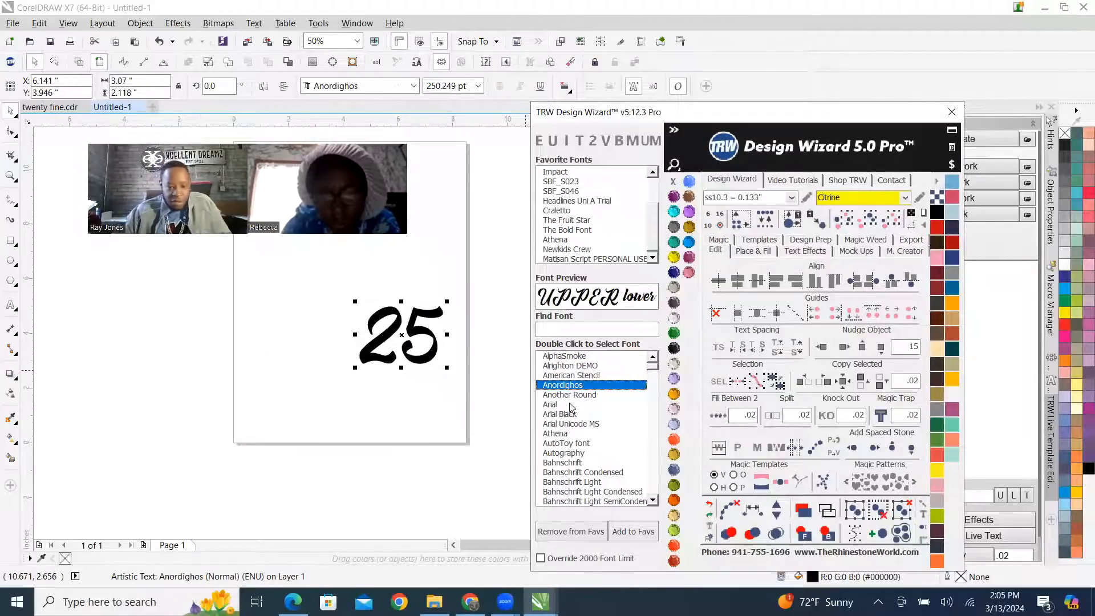
key("Down")
key("Down")
key("Down")
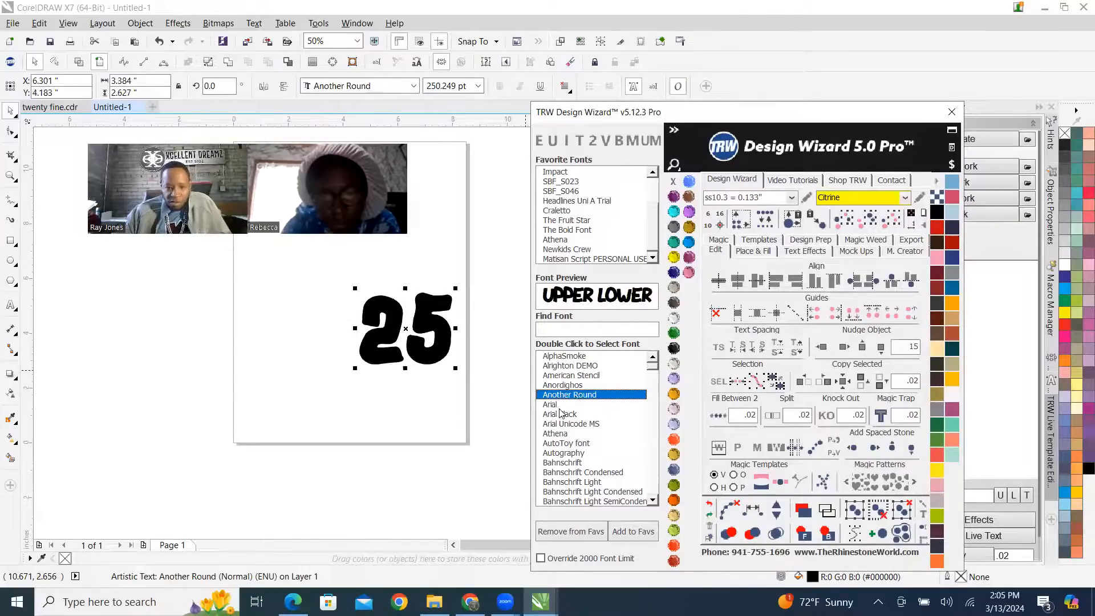
key("Down")
key("Down")
key("Down")
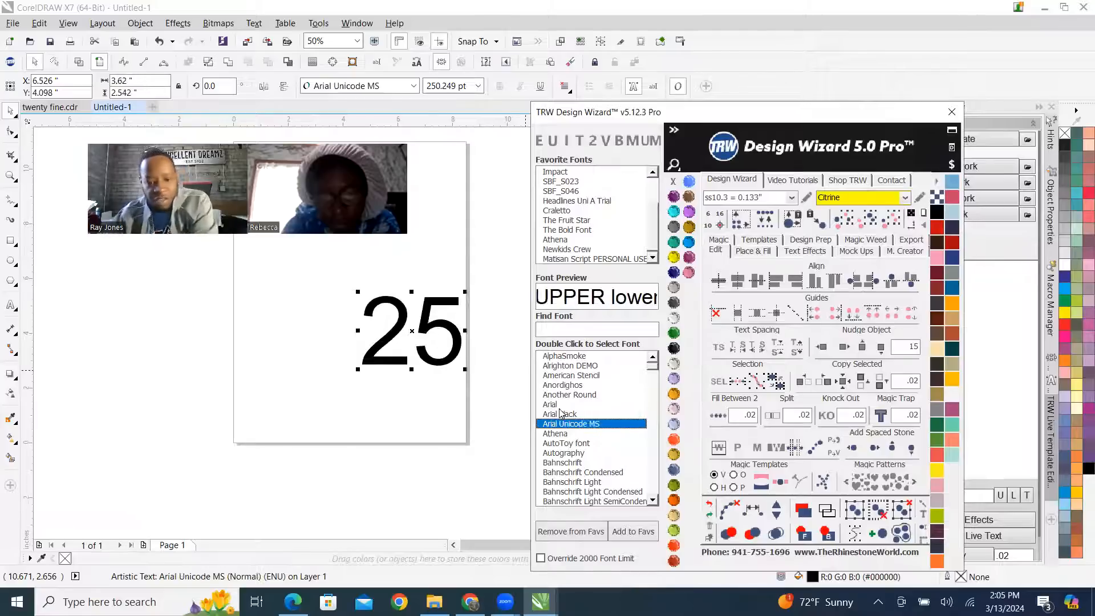
key("Down")
key("Down")
key("Down")
key("Down")
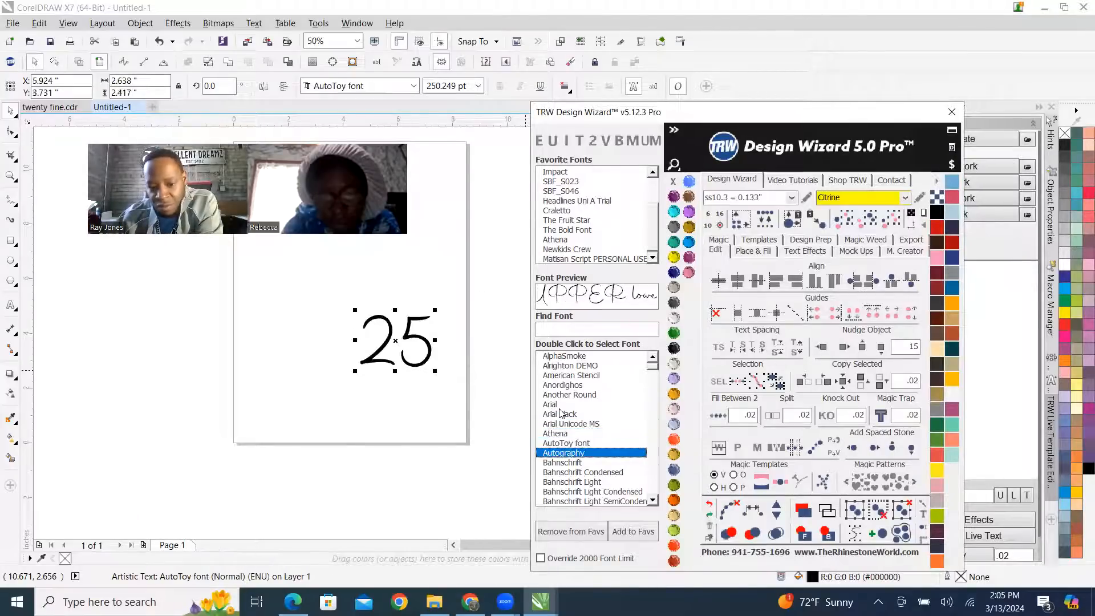
key("Down")
key("Down")
key("Down")
key("Down")
key("Down")
key("Down")
key("Down")
key("Down")
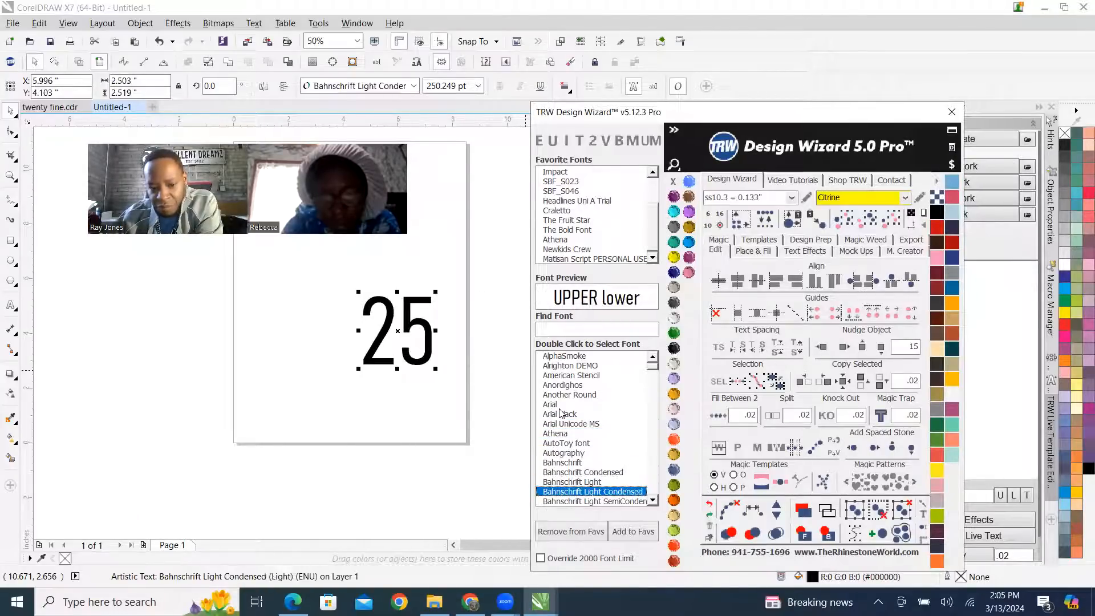
key("Down")
key("Down")
key("Down")
key("Down")
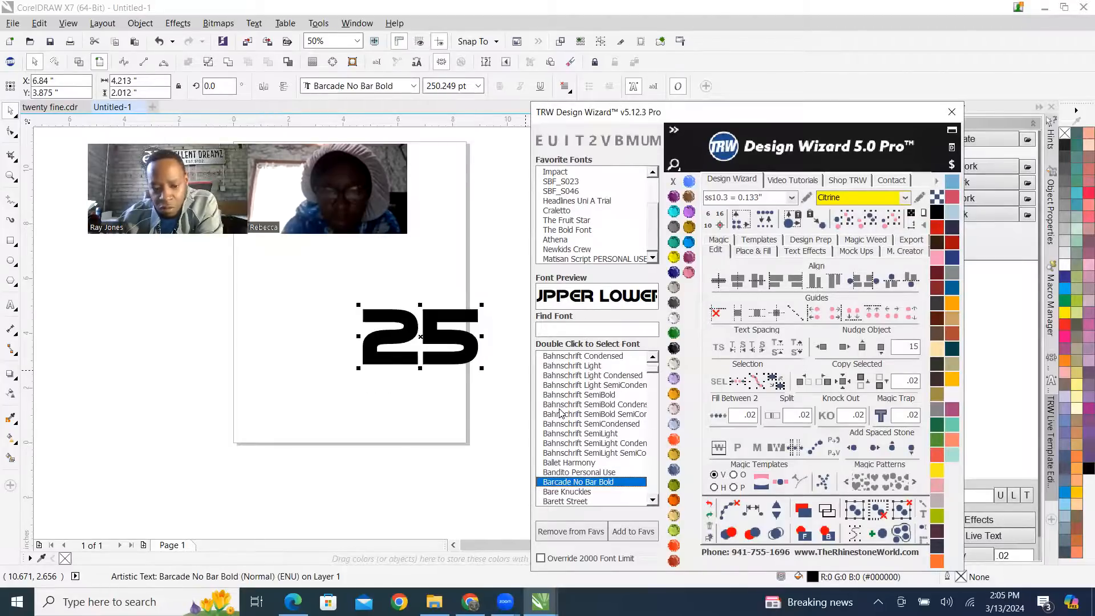
key("Down")
key("Up")
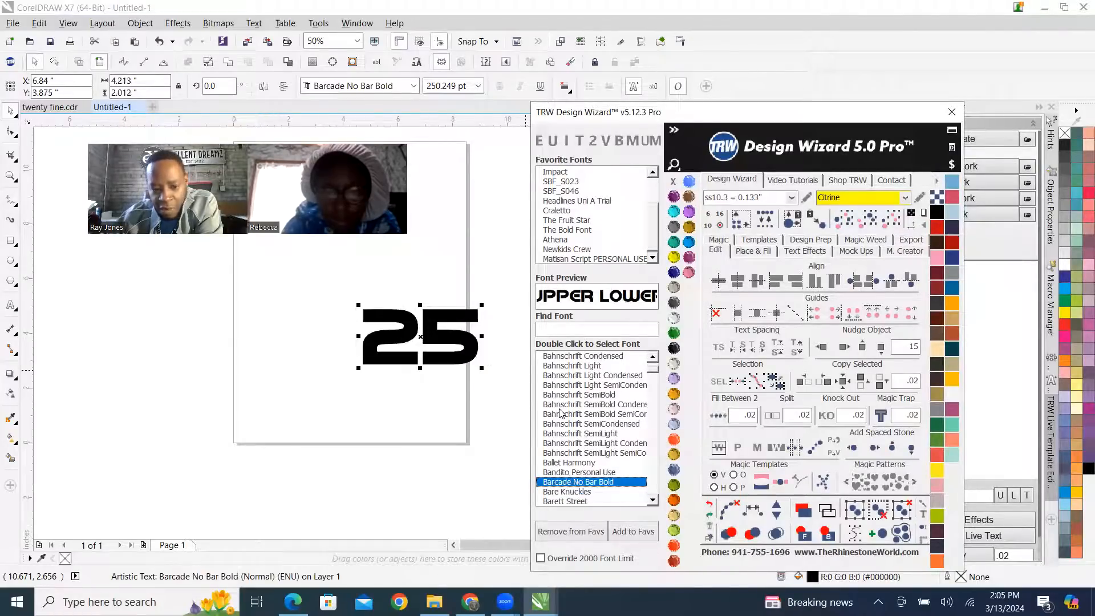
Try successive fonts on the 25 text, going from Barcade No Bar Bold through the list to Everything Has Changed.
key("Down")
key("Down")
key("Down")
key("Down")
key("Down")
key("Down")
key("Down")
key("Down")
key("Down")
key("Down")
key("Down")
key("Down")
key("Down")
key("Down")
key("Down")
key("Down")
key("Down")
key("Down")
key("Down")
key("Down")
key("Down")
key("Down")
key("Down")
key("Down")
key("Down")
key("Down")
key("Down")
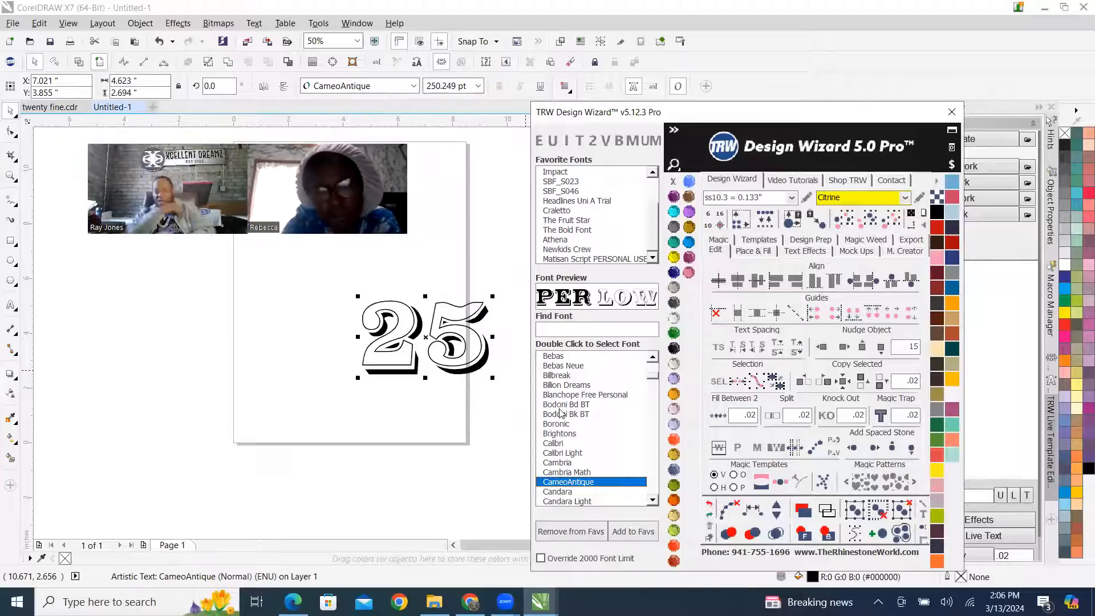
key("Down")
key("Down")
key("Down")
key("Down")
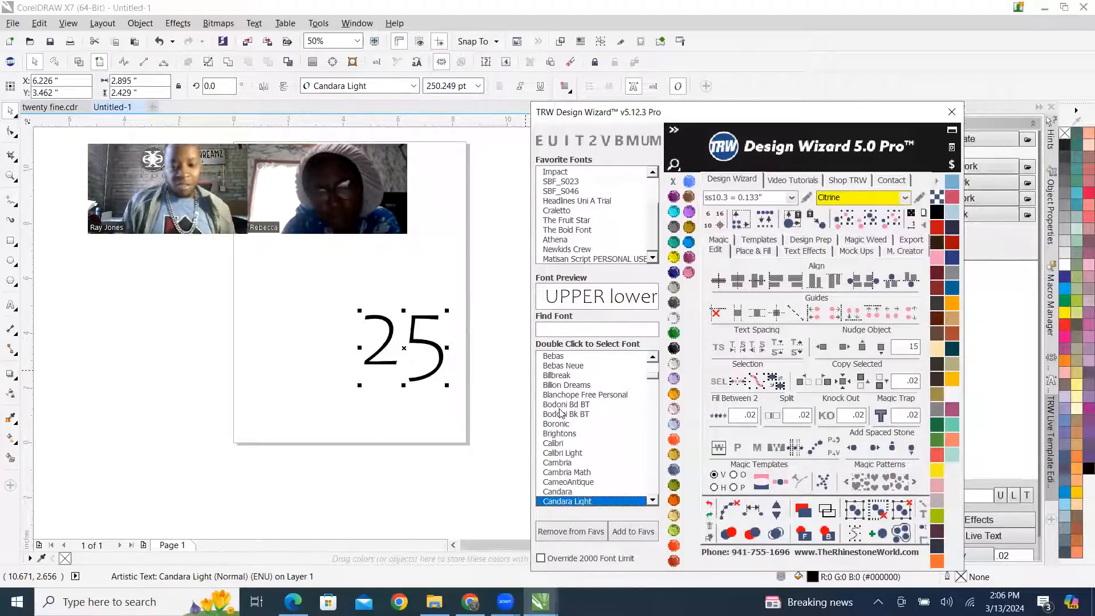
key("Down")
key("Down")
key("Down")
key("Down")
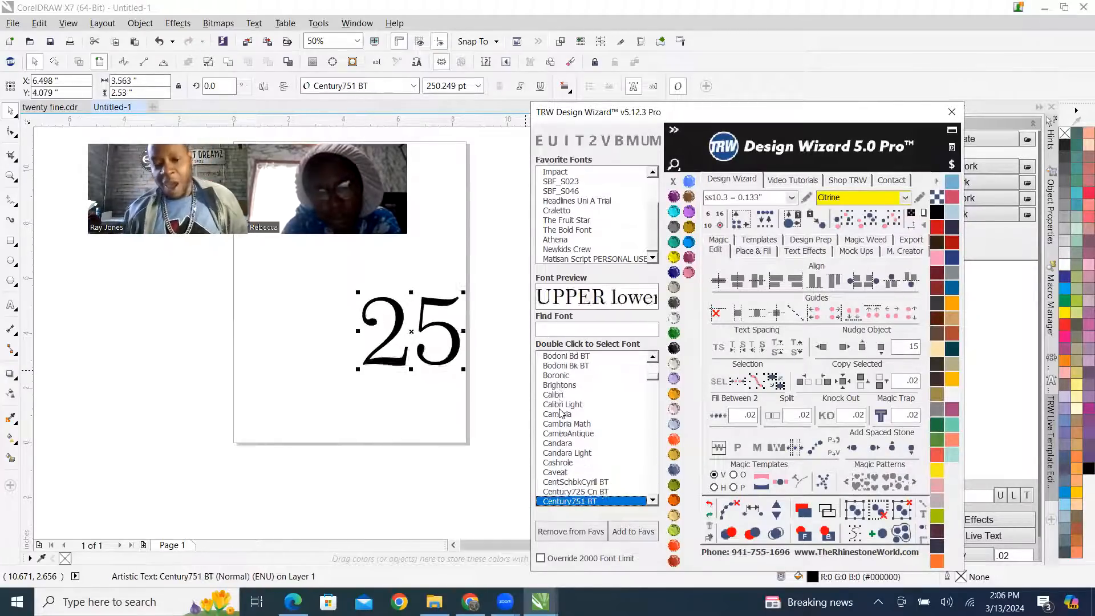
key("Down")
key("Down")
key("Down")
key("Down")
key("Down")
key("Down")
key("Down")
key("Down")
key("Down")
key("Down")
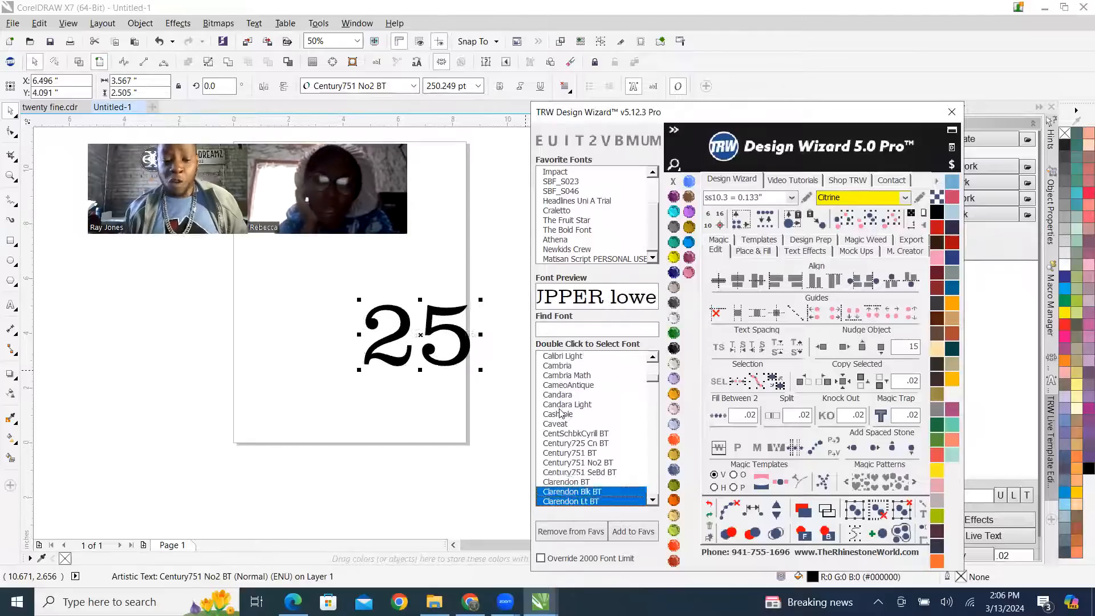
key("Down")
key("Down")
key("Down")
key("Down")
key("Down")
key("Down")
key("Down")
key("Down")
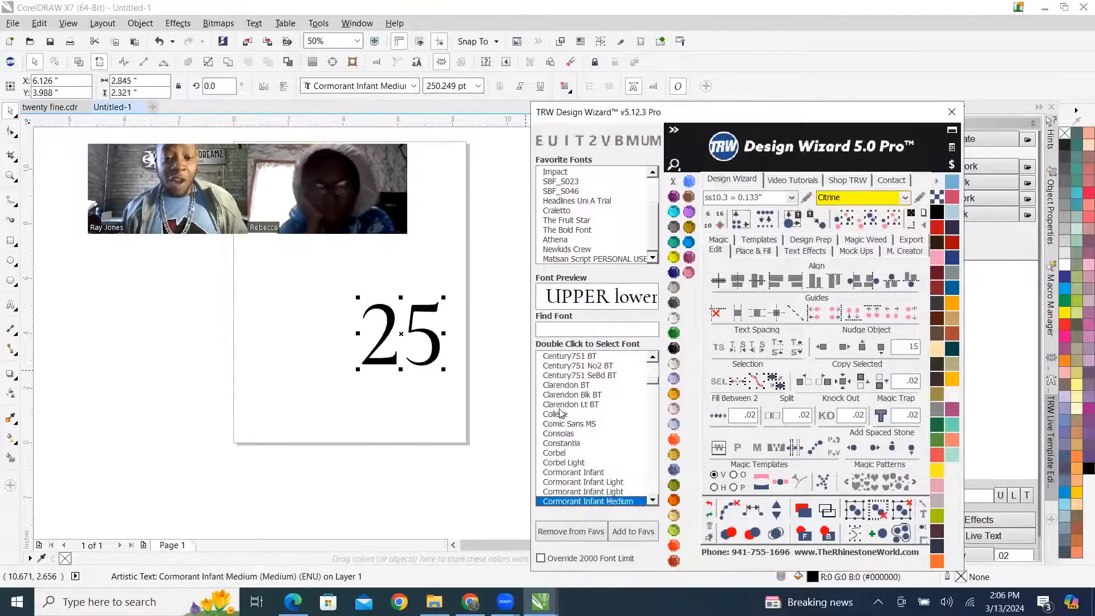
key("Down")
key("Down")
key("Down")
key("Down")
key("Down")
key("Down")
key("Down")
key("Down")
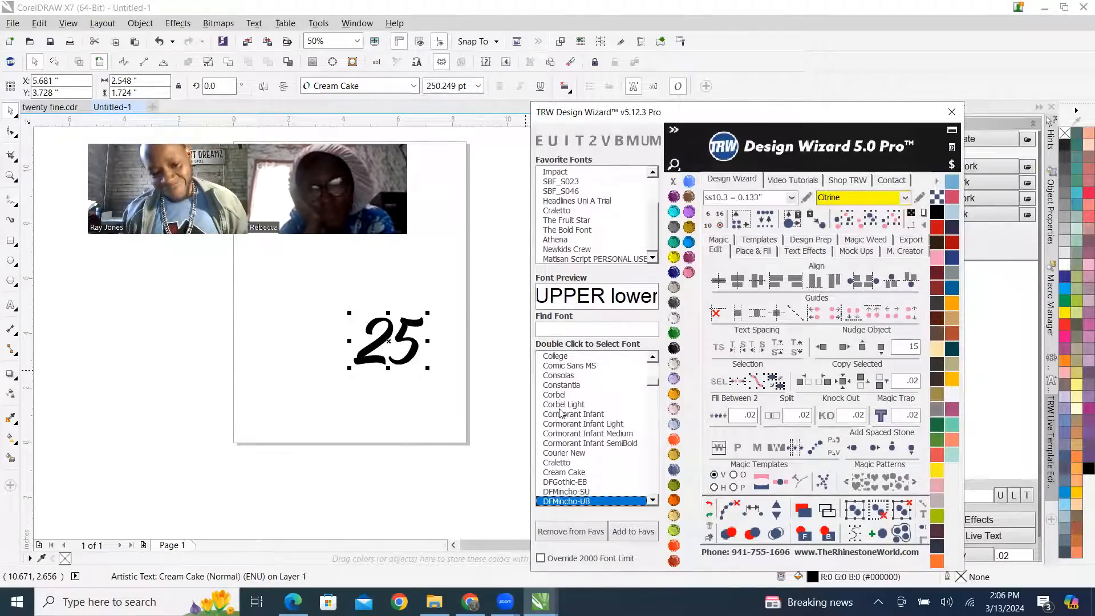
key("Down")
key("Down")
key("Down")
key("Down")
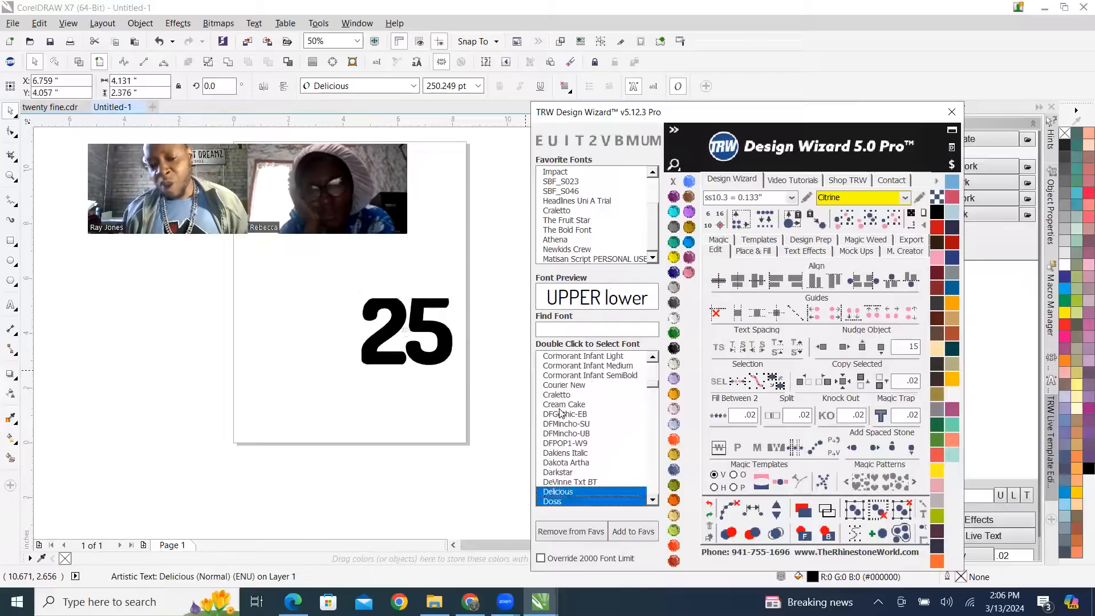
key("Down")
key("Down")
key("Down")
key("Down")
key("Down")
key("Down")
key("Down")
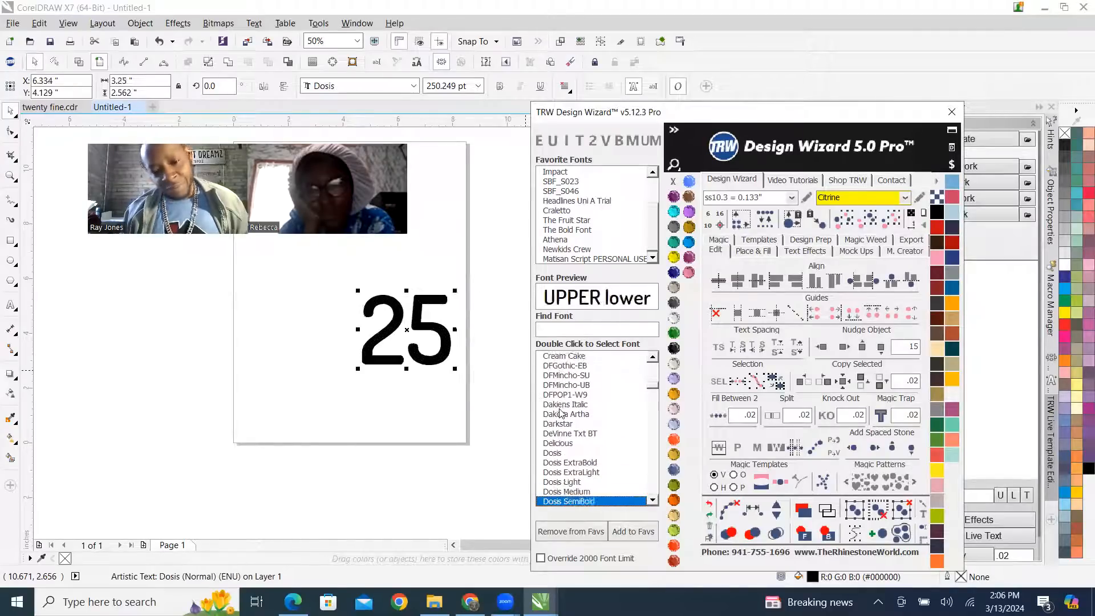
key("Down")
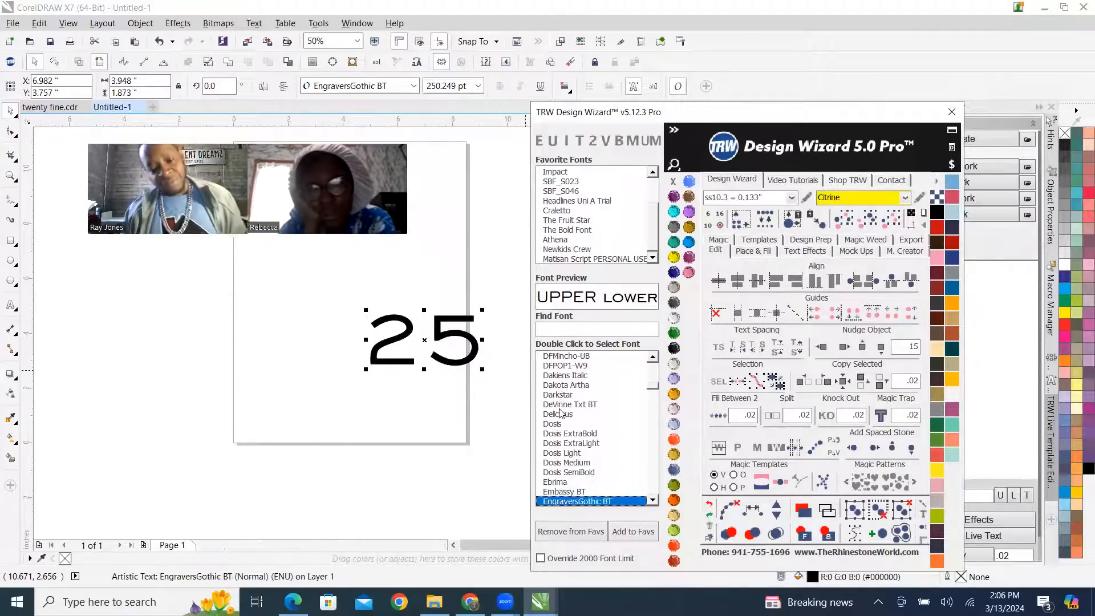
key("Down")
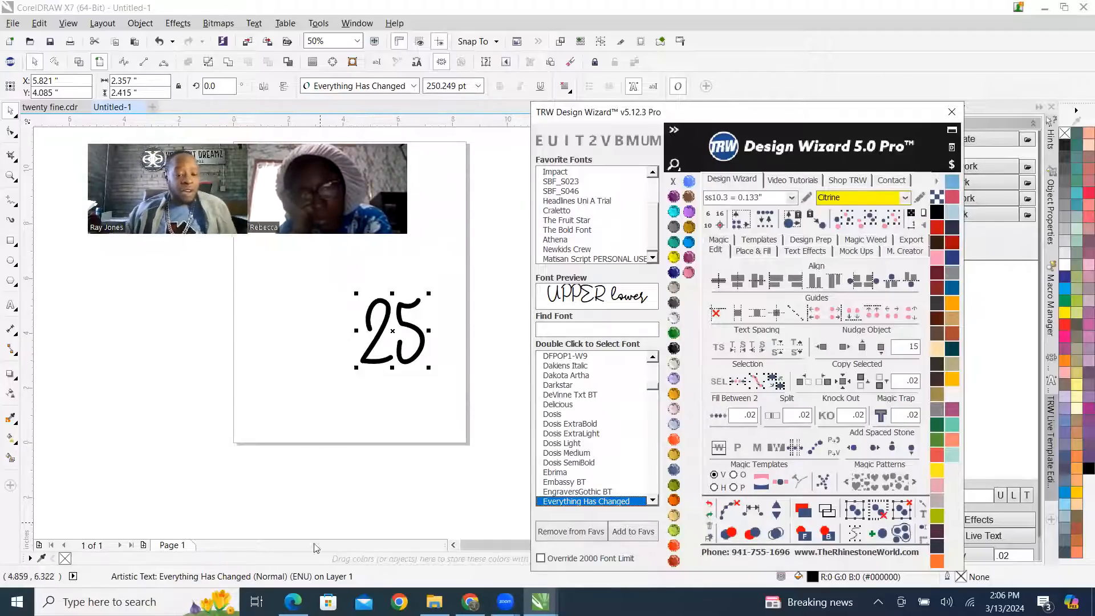
left_click(402, 249)
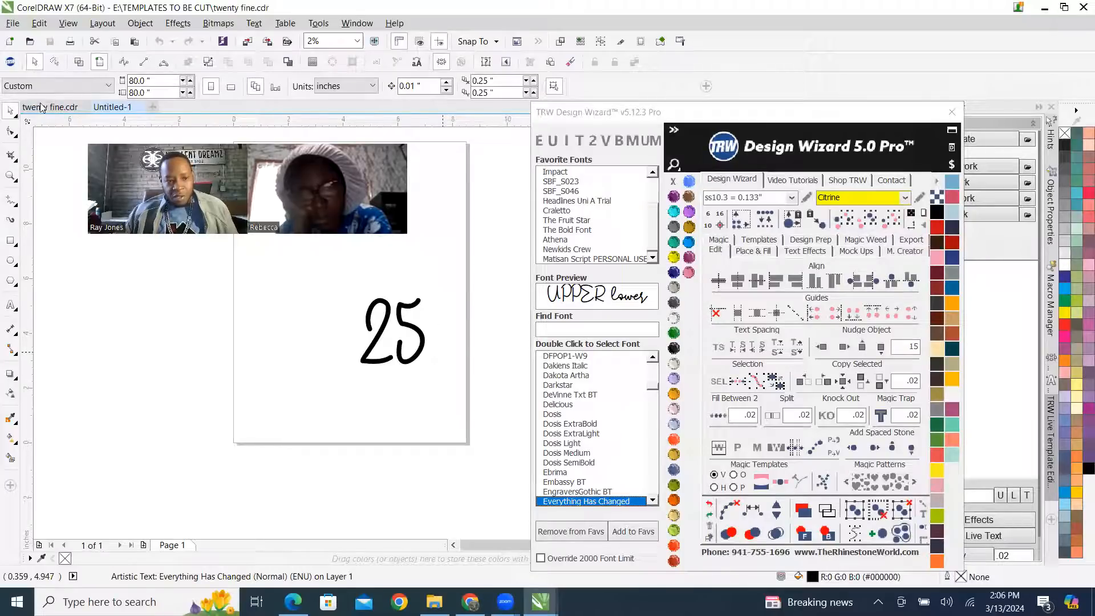
Switch to the twenty fine.cdr document and examine the grouped, ungrouped and vinyl versions of the 25 on Page 1.
left_click(53, 107)
scroll(385, 333, "up", 10)
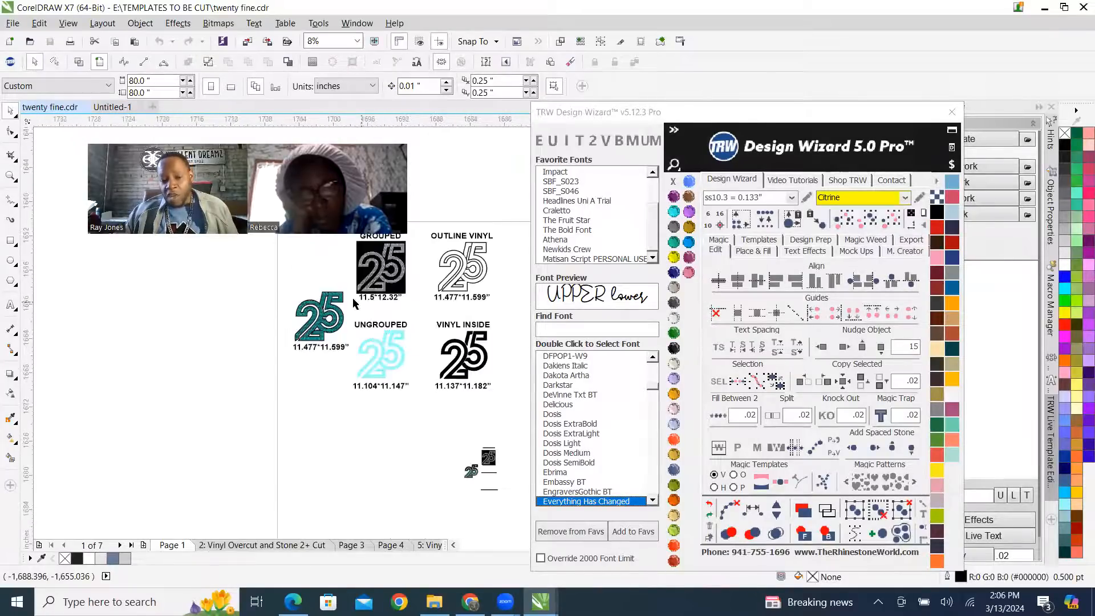
scroll(250, 333, "down", 5)
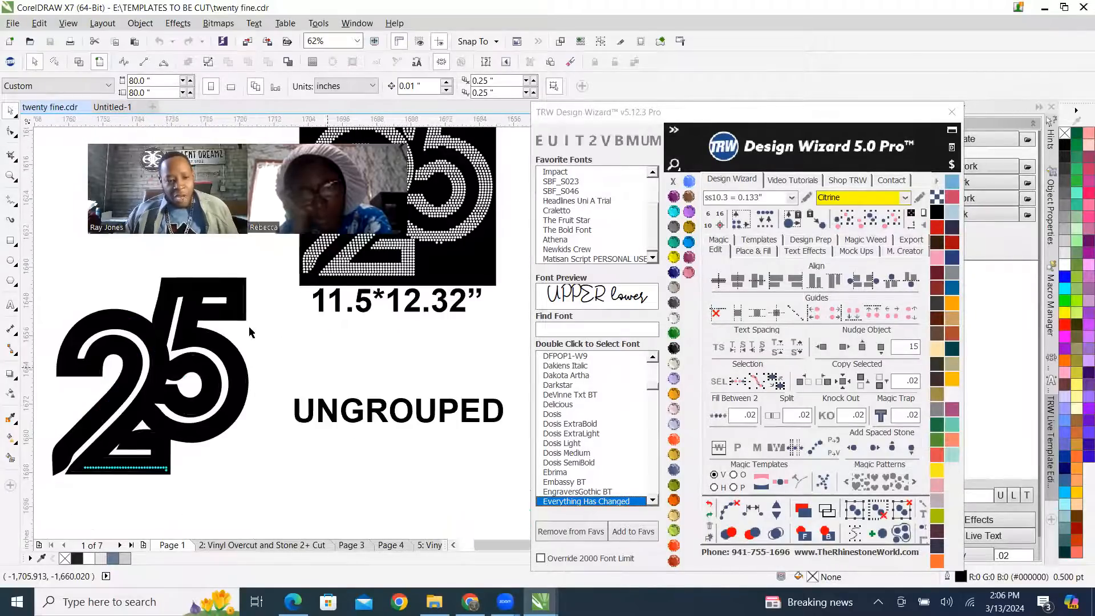
scroll(238, 333, "down", 5)
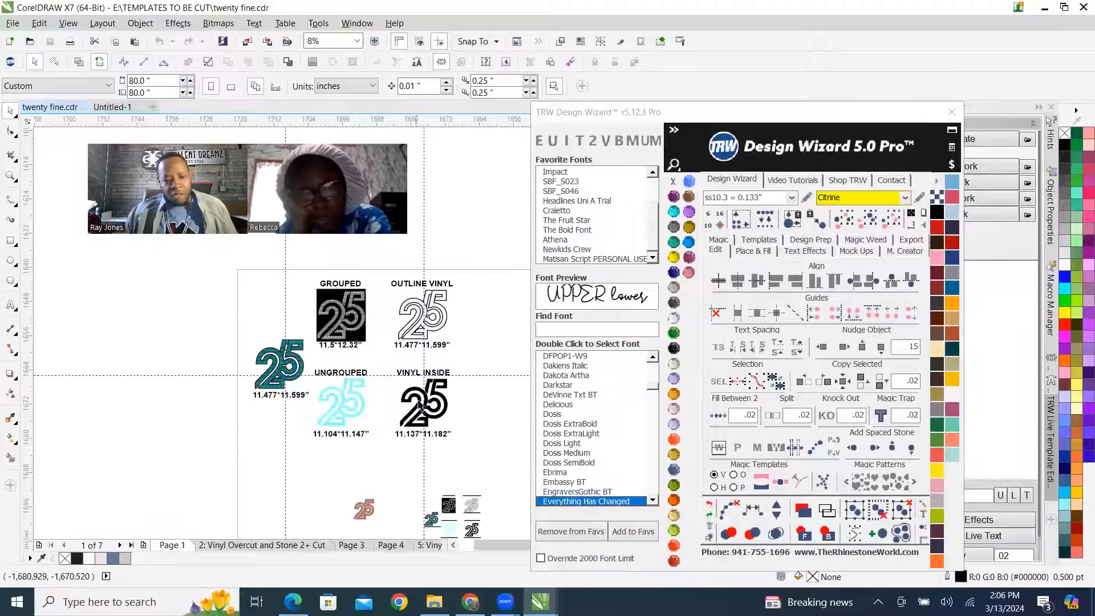
scroll(419, 404, "up", 5)
Select the black 25 under VINYL INSIDE, inspect its outline nodes up close, and return to the Pick tool.
left_click(434, 296)
scroll(433, 296, "down", 3)
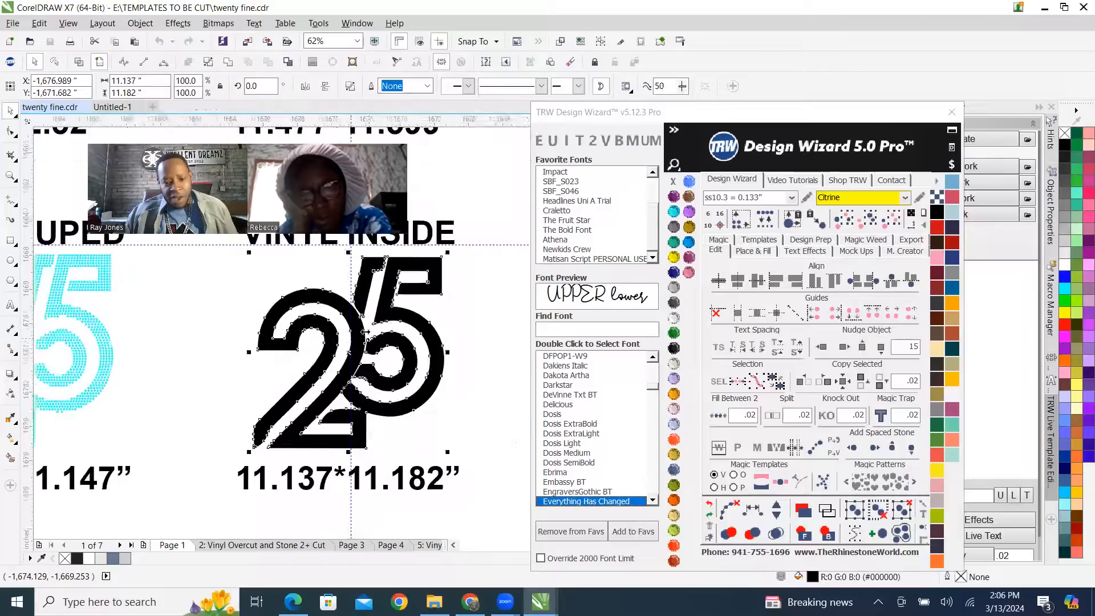
double_click(369, 325)
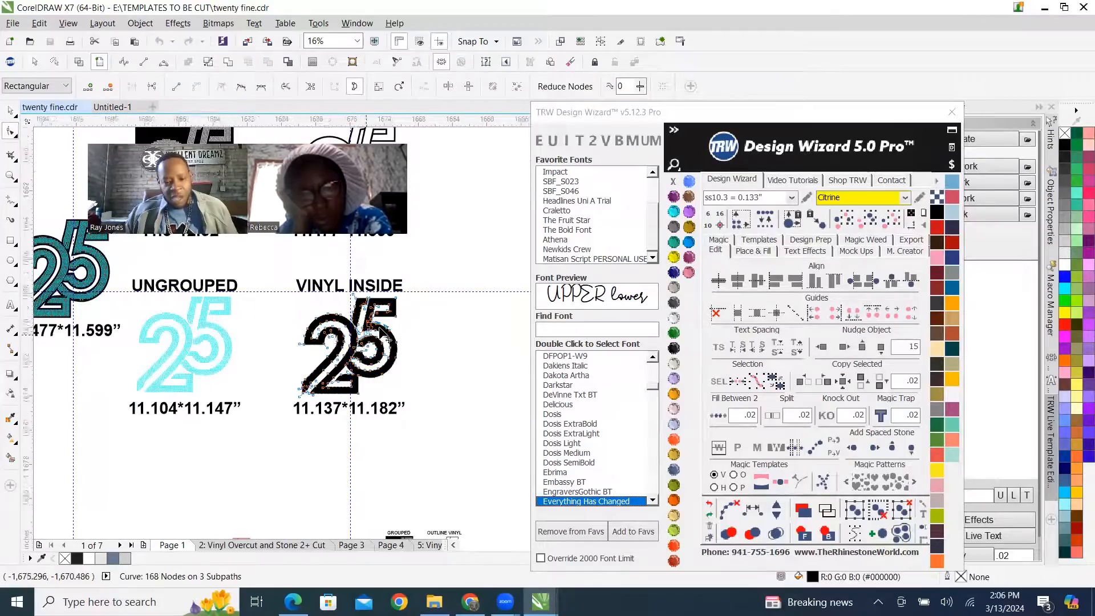
scroll(368, 332, "up", 3)
scroll(418, 330, "down", 1)
scroll(418, 330, "down", 3)
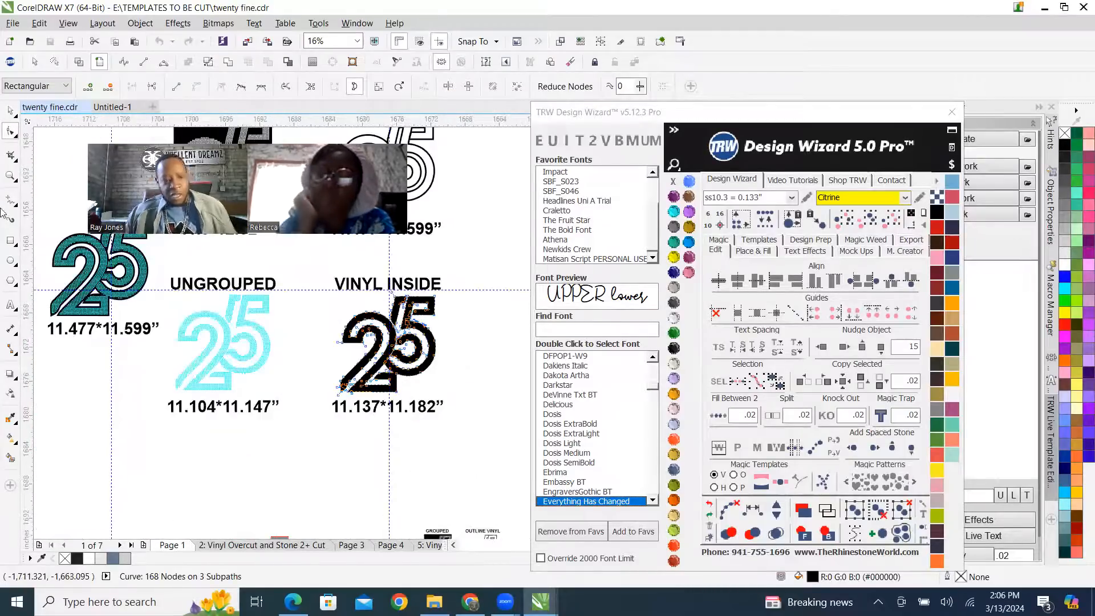
left_click(10, 111)
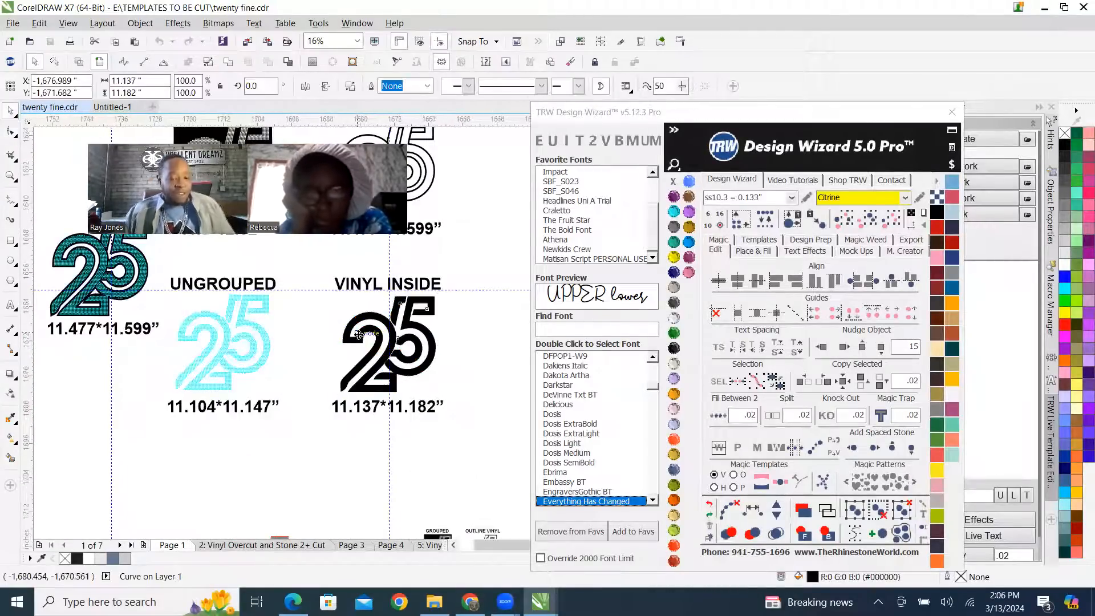
Select the small gray 25 with the red outline below the layouts and compare its shape with the other versions.
scroll(365, 364, "down", 2)
scroll(336, 390, "up", 4)
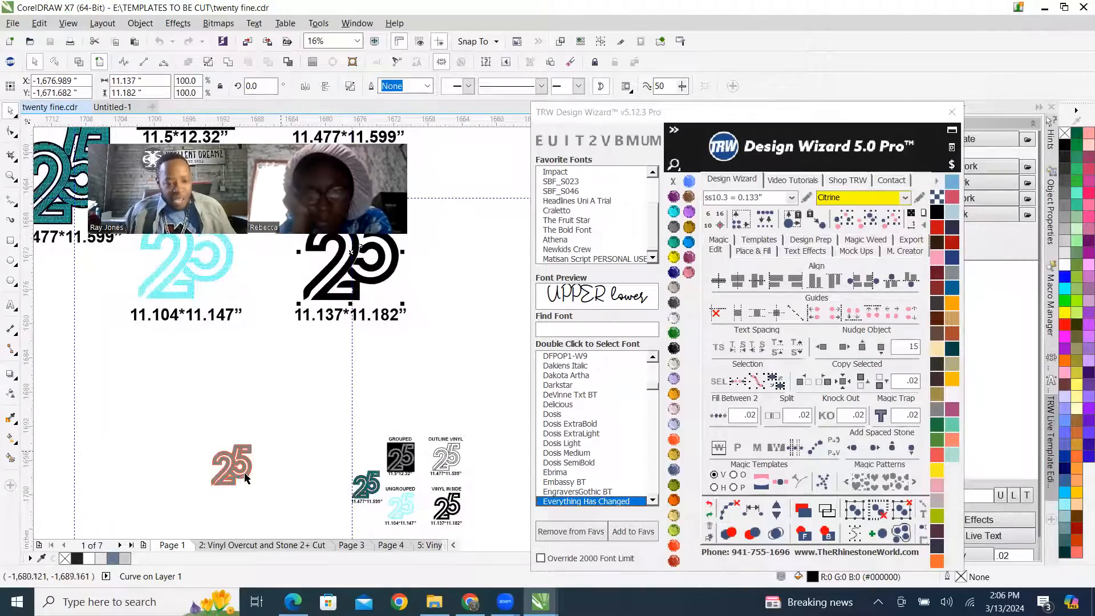
left_click(242, 411)
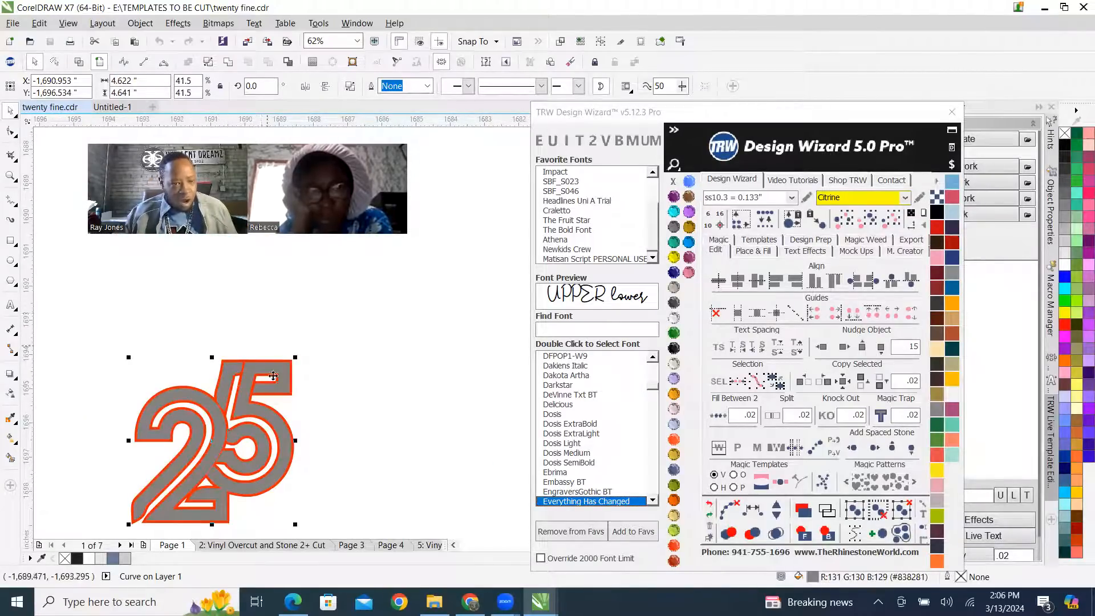
scroll(299, 436, "down", 2)
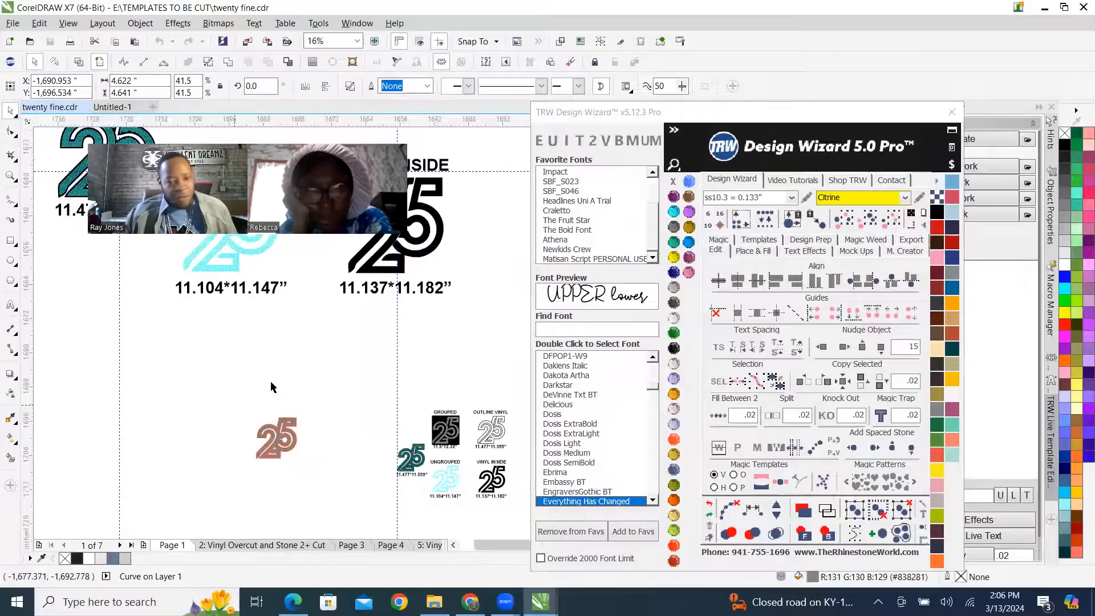
scroll(247, 340, "down", 2)
scroll(330, 330, "up", 1)
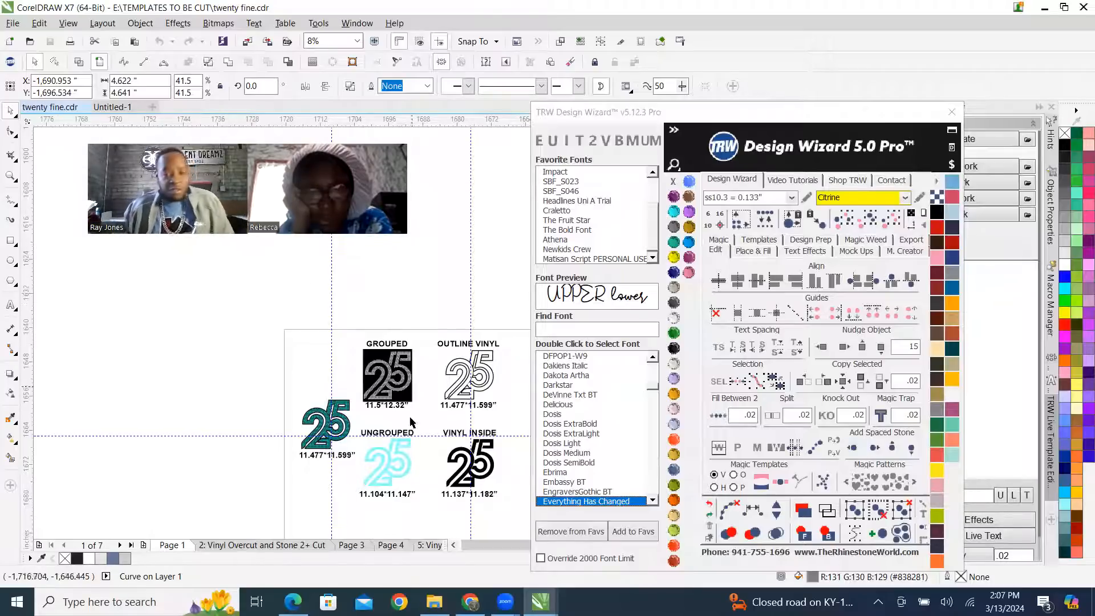
Switch to Chrome and open dafont.com in a new tab.
left_click(470, 602)
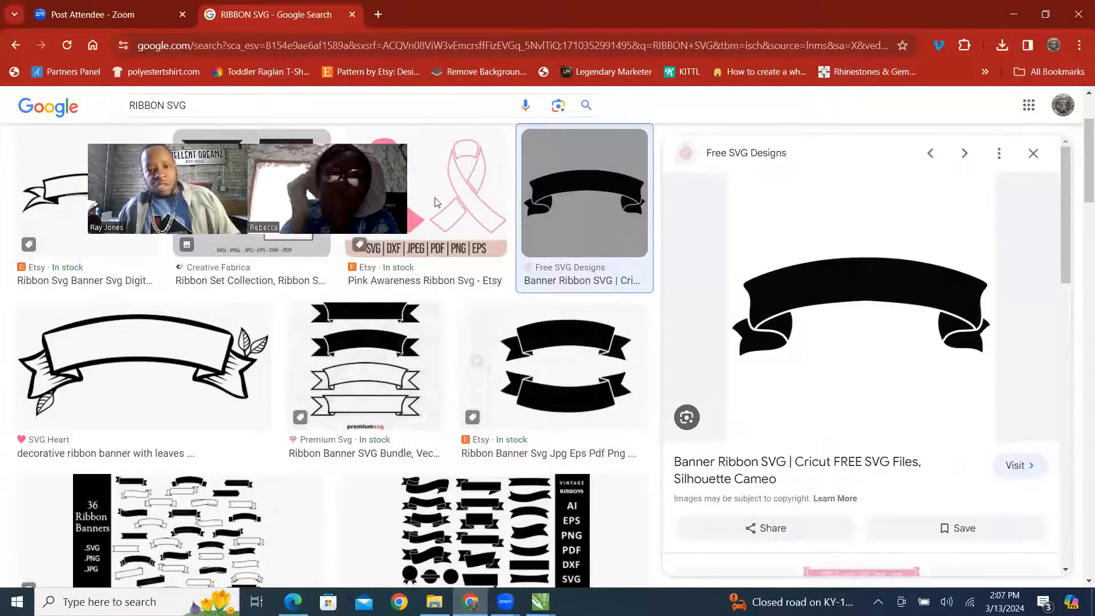
left_click(377, 14)
type("DA")
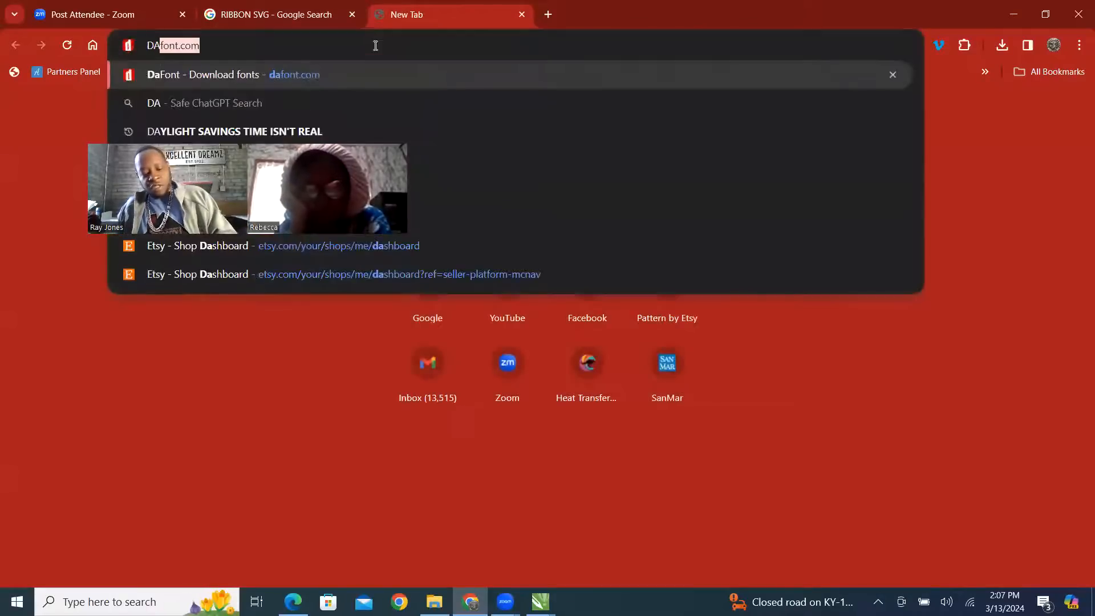
key("Return")
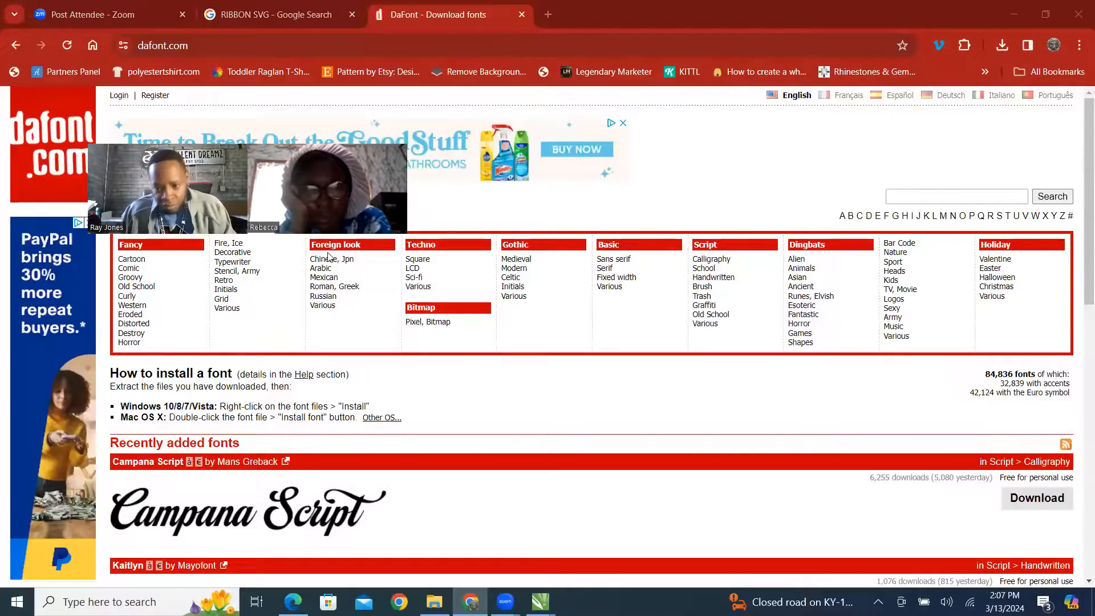
Show the Stencil, Army font category and look through its first page for a font resembling the 25 digits.
left_click(229, 272)
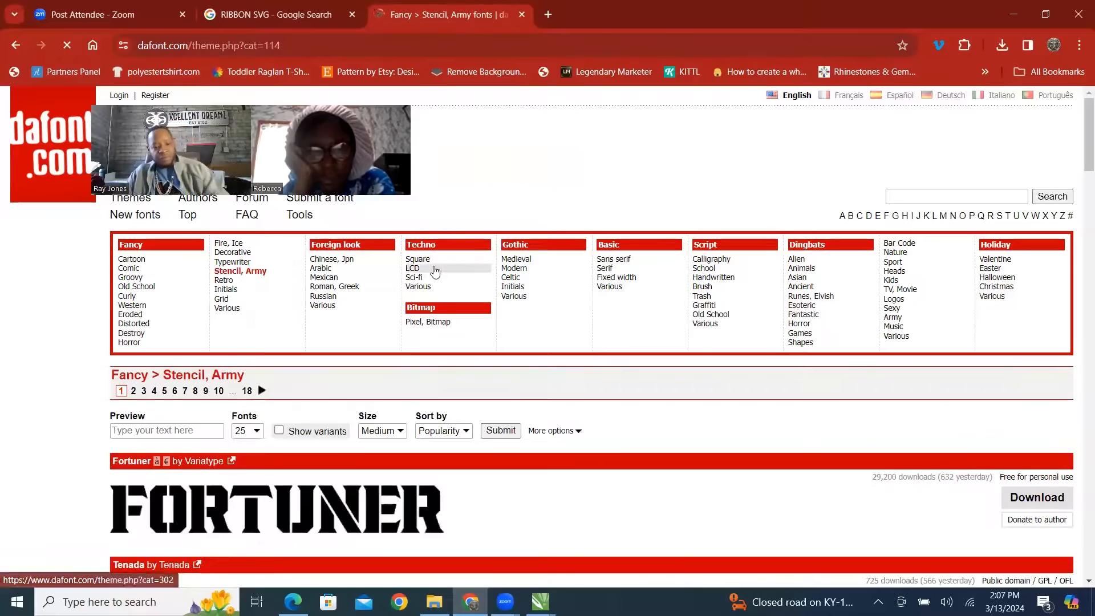
scroll(435, 271, "down", 10)
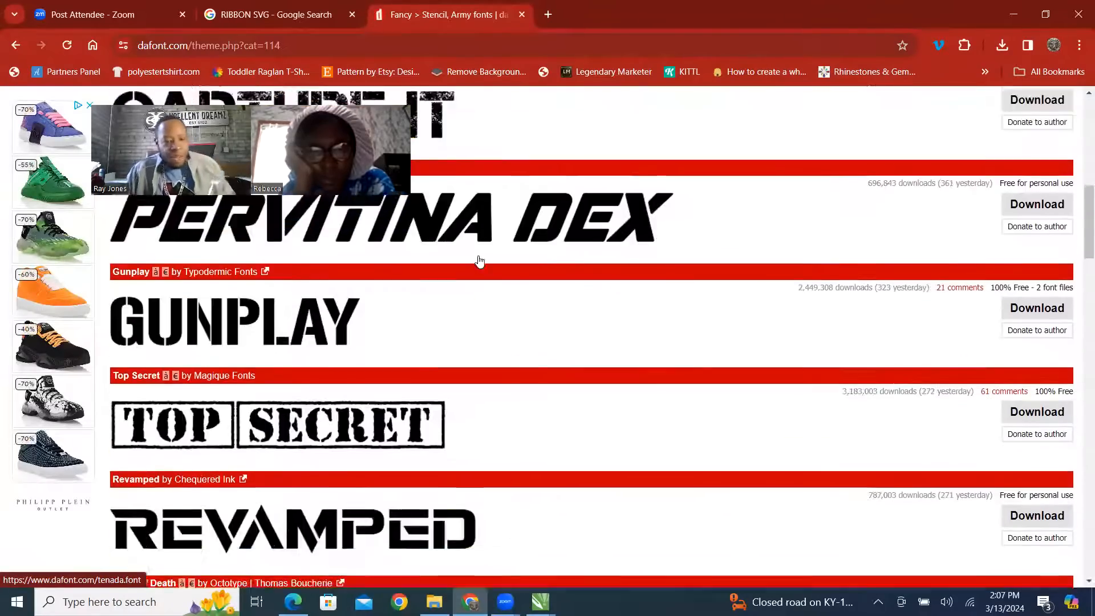
scroll(479, 261, "up", 8)
scroll(479, 256, "down", 10)
scroll(531, 282, "down", 5)
scroll(549, 275, "down", 4)
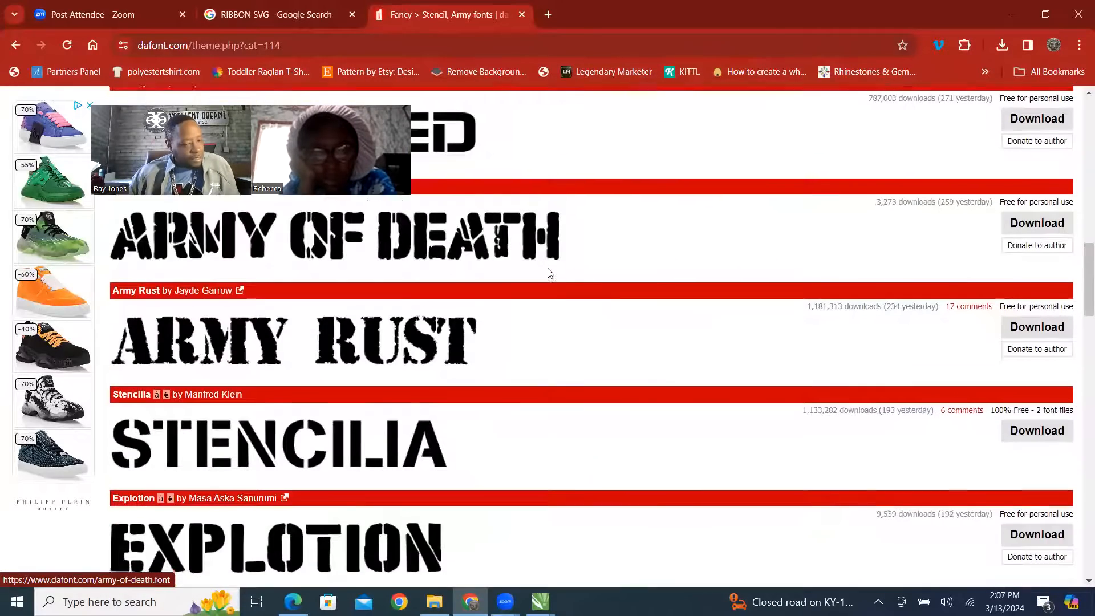
scroll(549, 275, "down", 1)
scroll(549, 275, "down", 12)
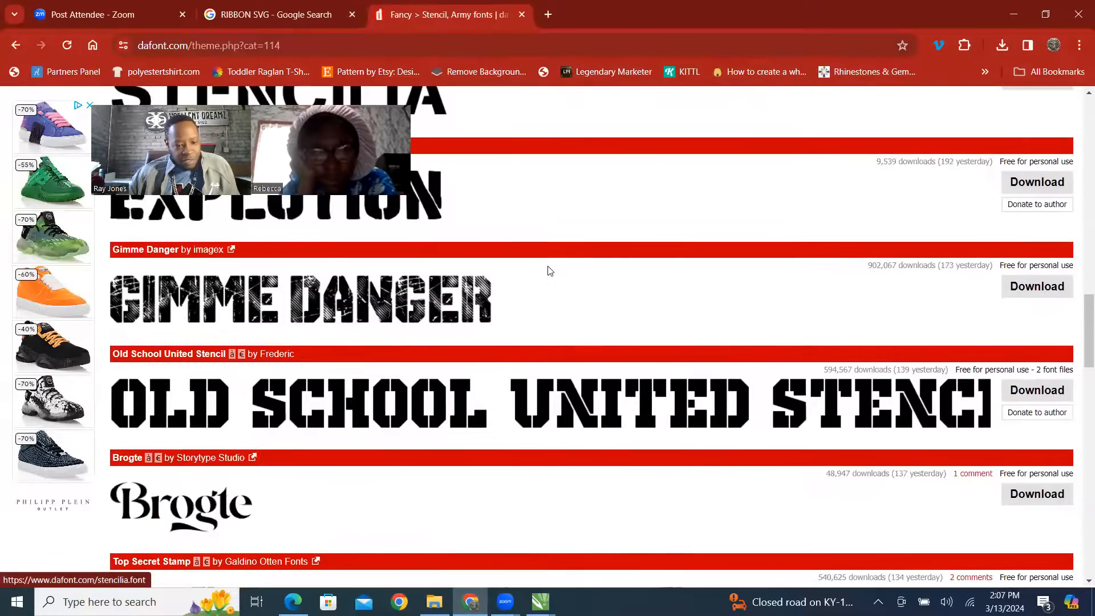
scroll(549, 274, "down", 11)
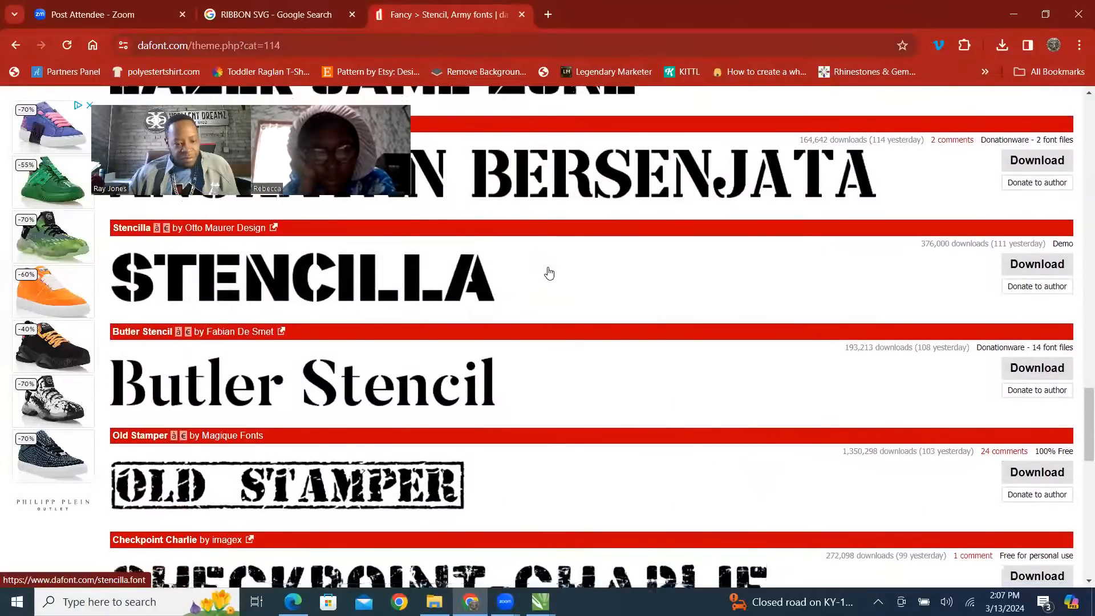
scroll(558, 269, "down", 3)
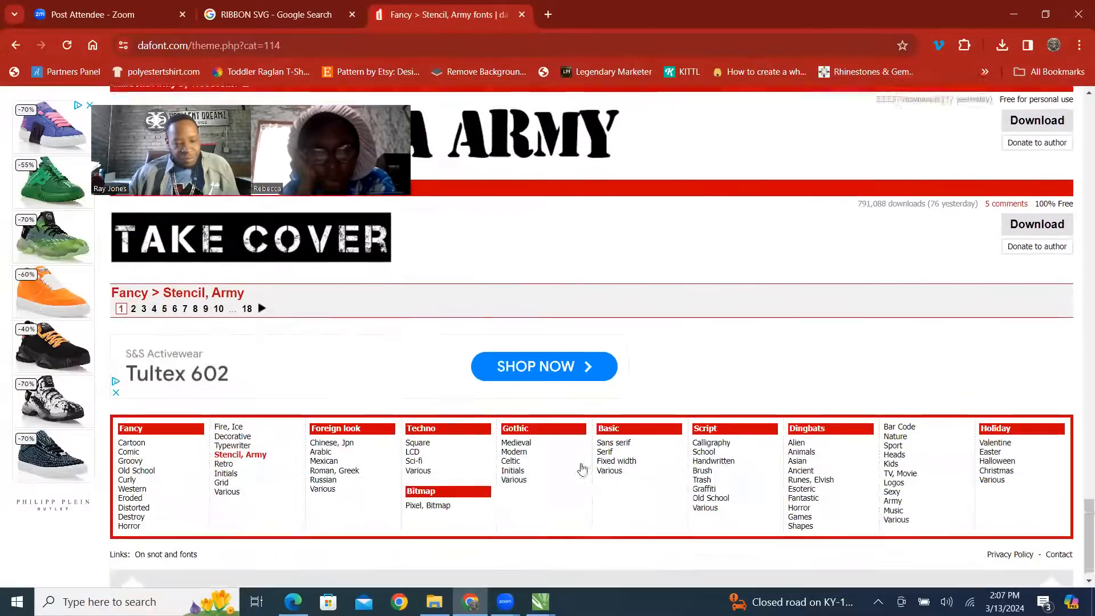
Open page 2 of the Stencil, Army category and look through its fonts for one resembling the 25 digits.
mouse_move(539, 600)
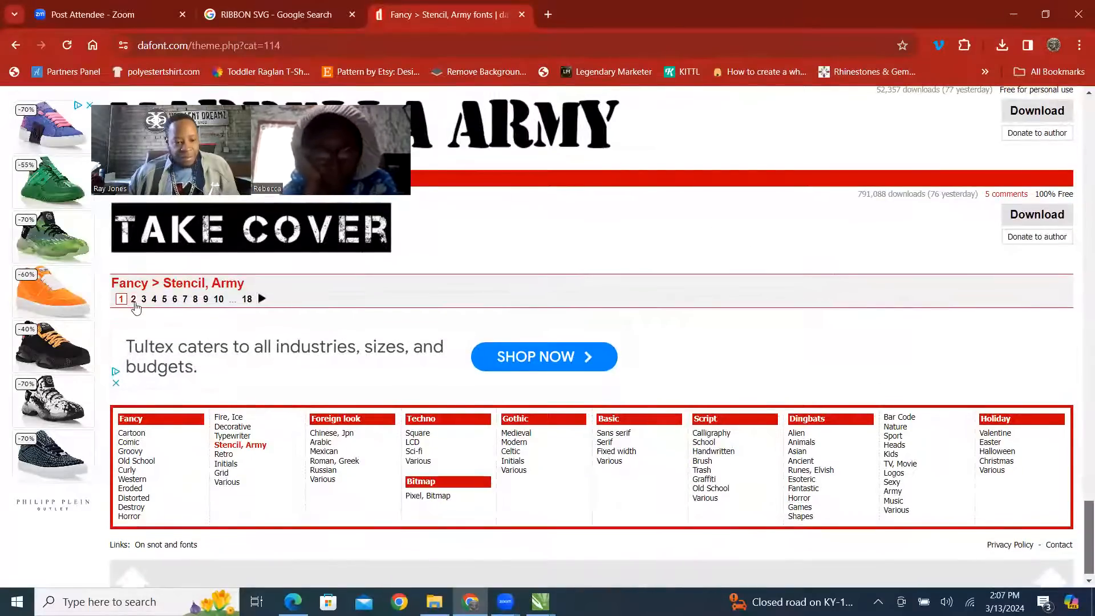
left_click(134, 301)
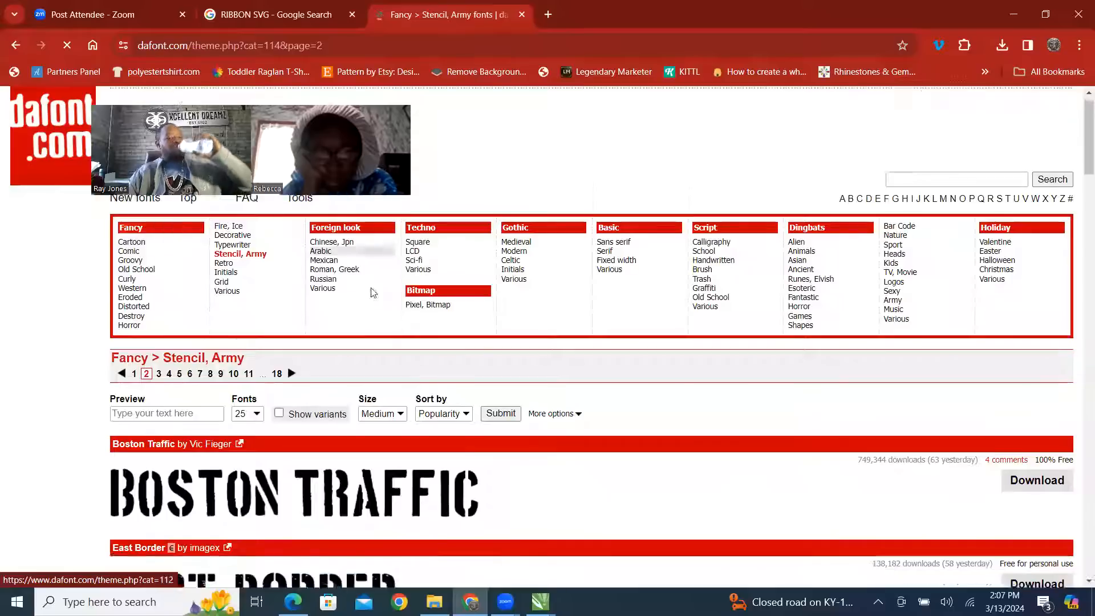
scroll(536, 367, "down", 5)
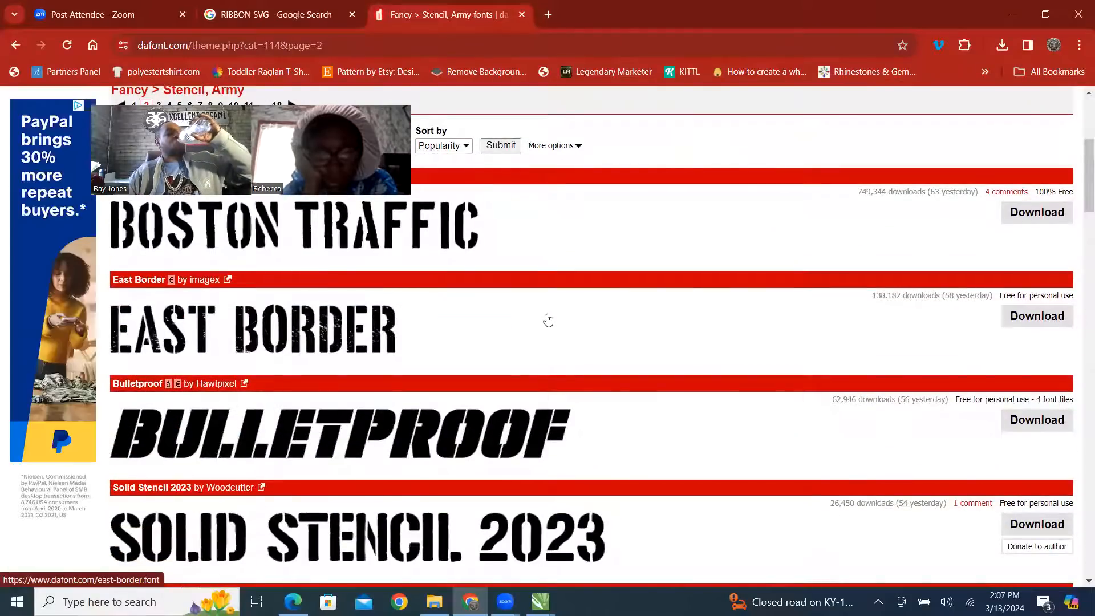
scroll(549, 318, "down", 5)
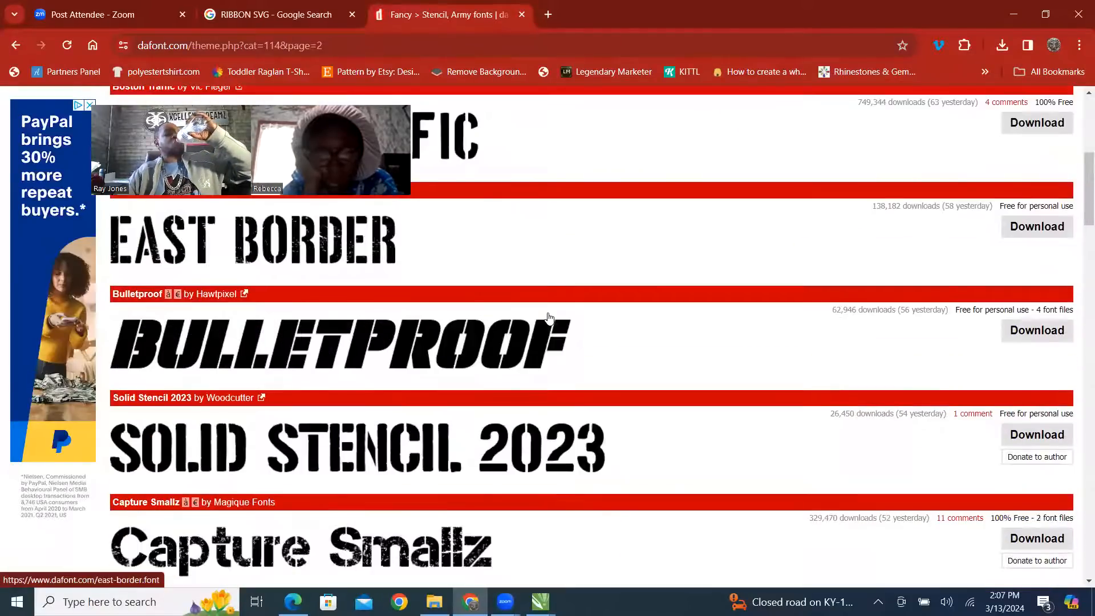
scroll(552, 323, "down", 5)
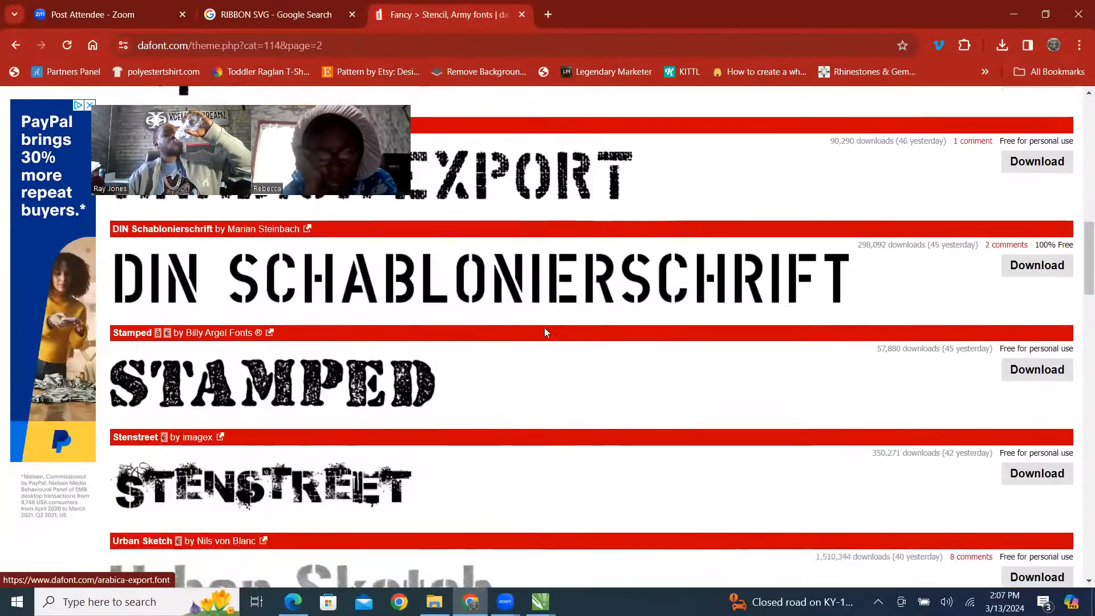
scroll(542, 342, "down", 2)
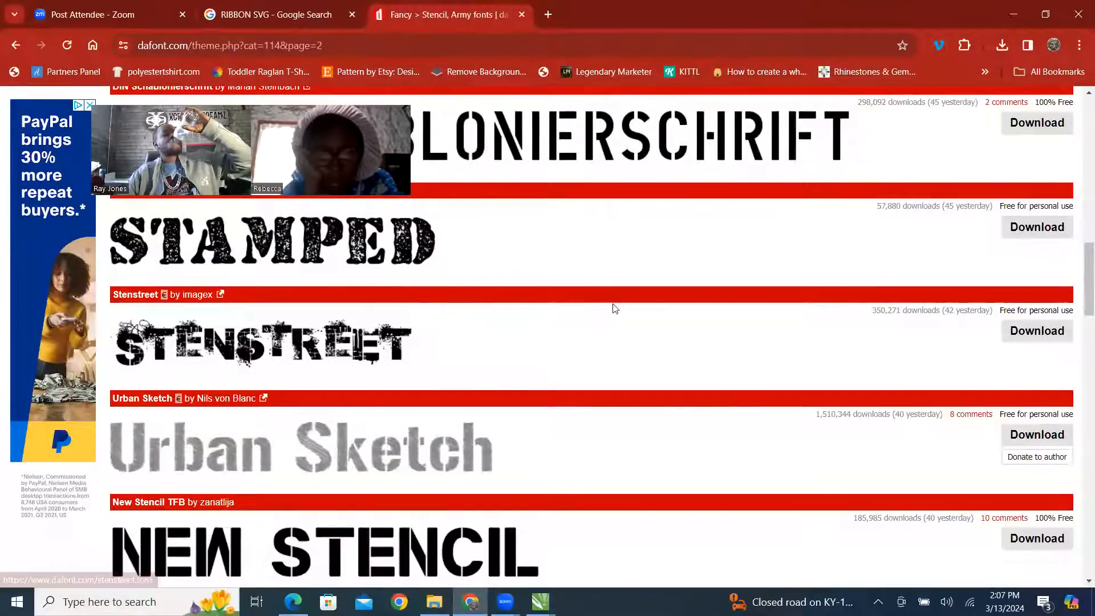
scroll(604, 311, "down", 4)
scroll(580, 319, "down", 3)
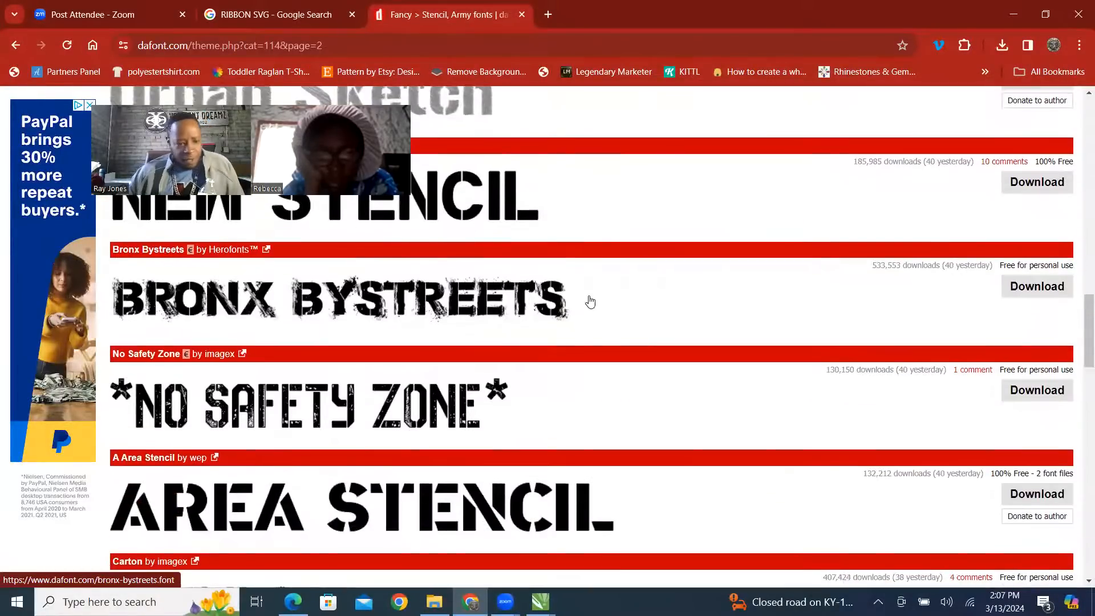
scroll(654, 280, "down", 4)
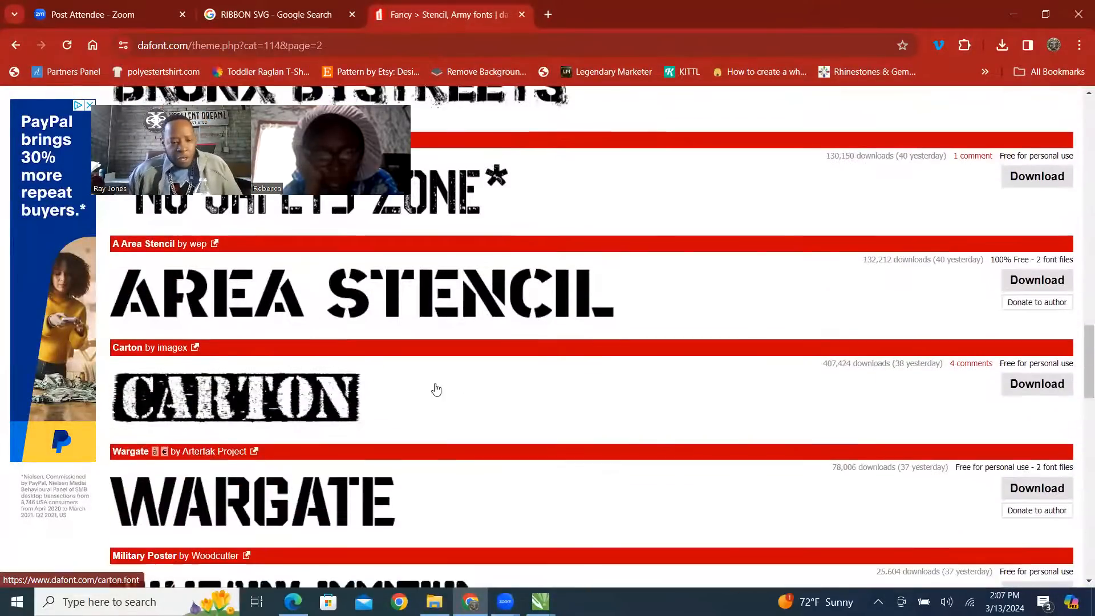
scroll(594, 381, "down", 2)
scroll(560, 369, "down", 7)
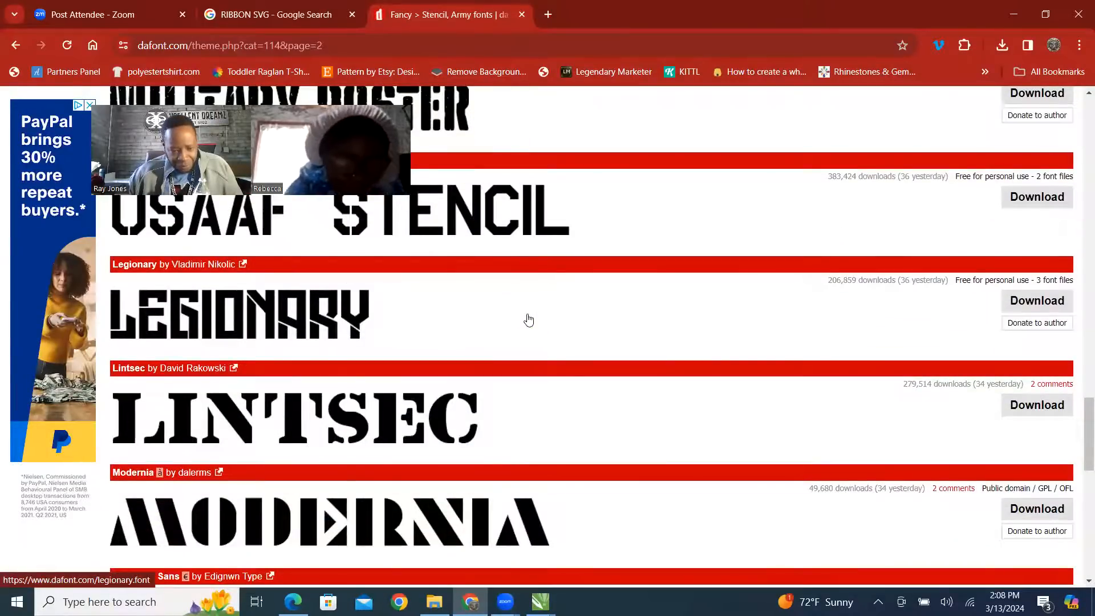
scroll(529, 319, "down", 5)
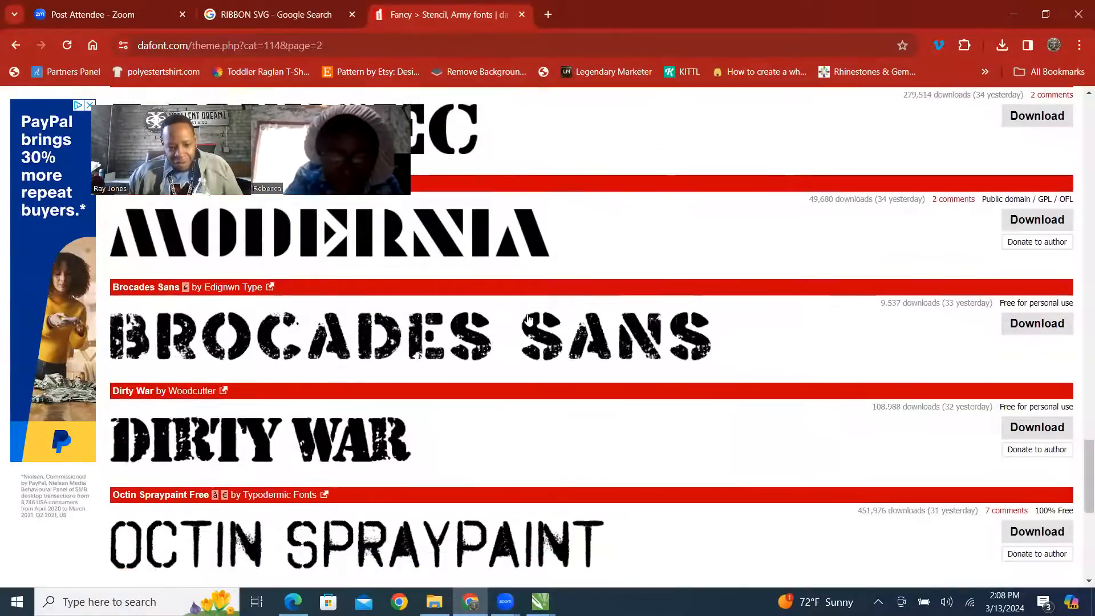
scroll(420, 337, "down", 5)
scroll(420, 338, "down", 1)
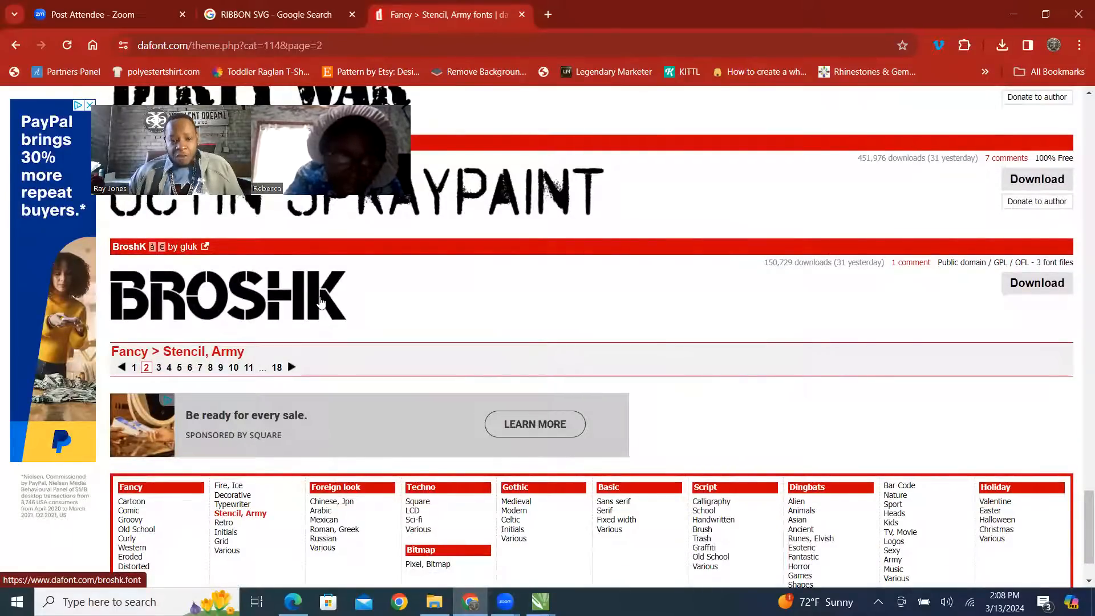
Re-examine the page 2 stencil fonts from BroshK back up to Stenstreet, comparing their letter shapes with the 25 digits.
scroll(290, 318, "up", 4)
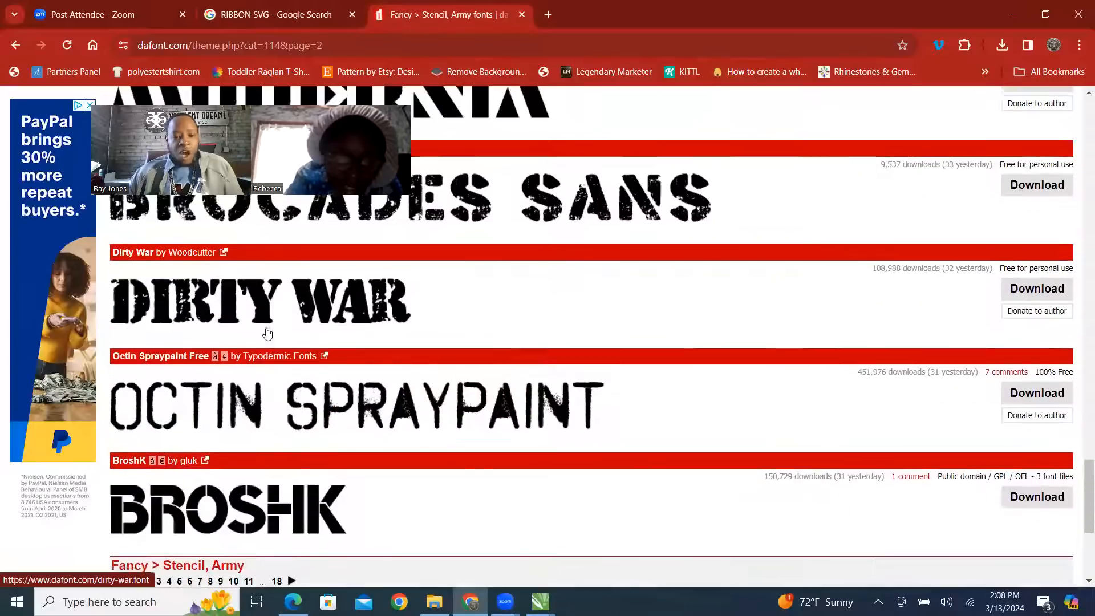
scroll(264, 332, "down", 4)
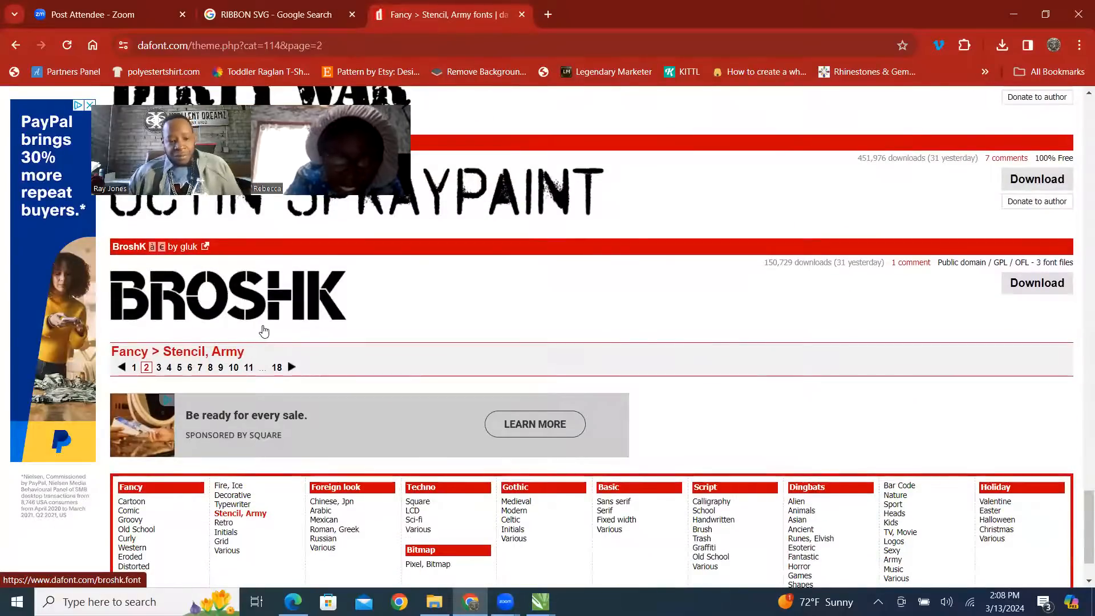
scroll(264, 332, "up", 3)
scroll(290, 341, "up", 6)
scroll(337, 355, "down", 2)
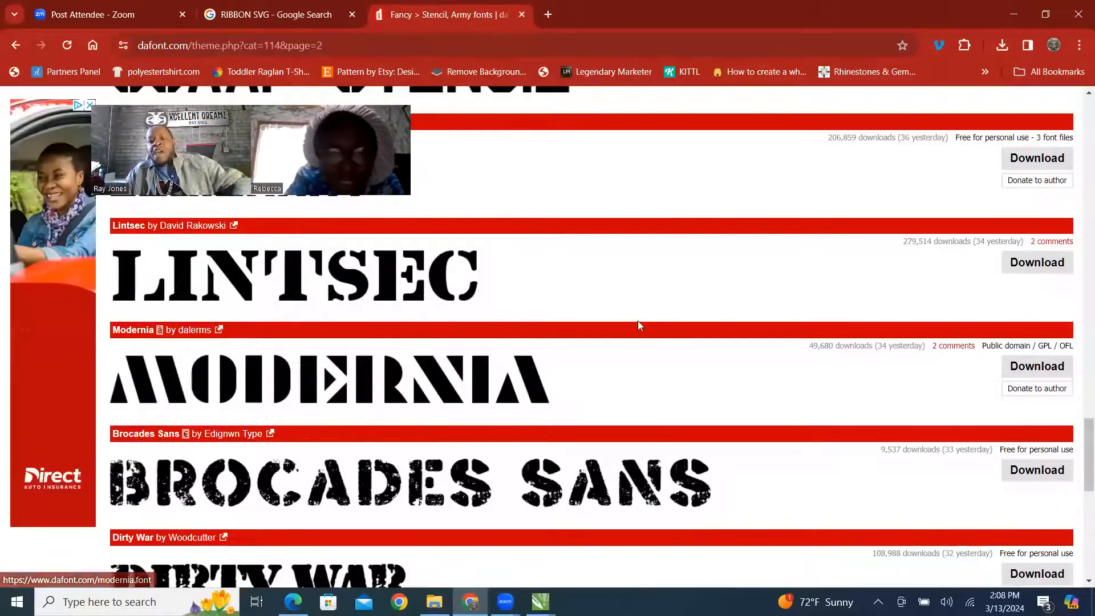
scroll(702, 360, "down", 10)
scroll(974, 284, "up", 3)
scroll(974, 284, "up", 2)
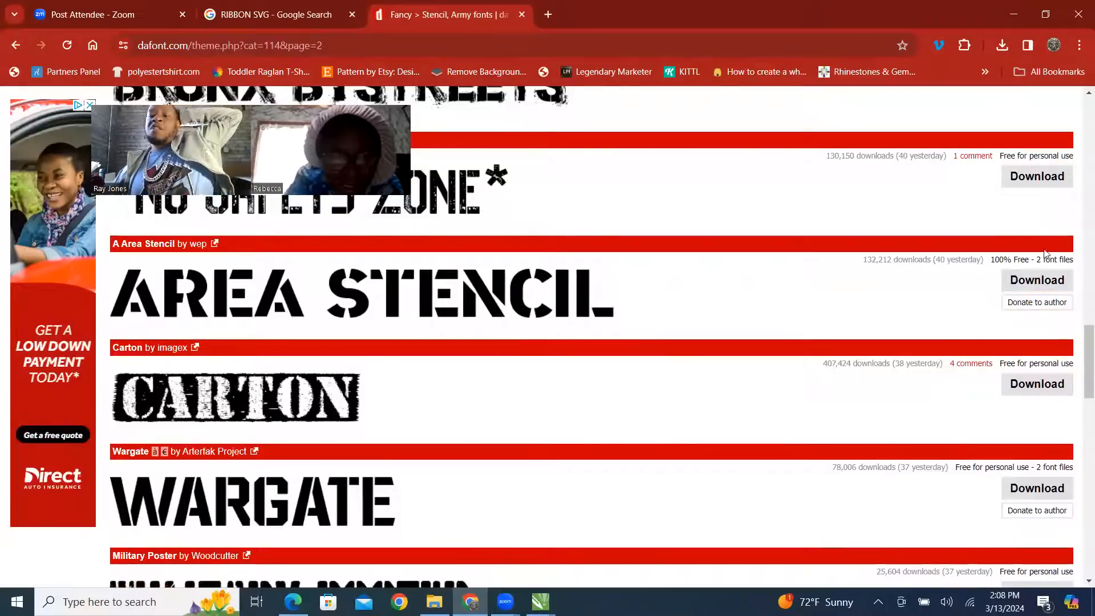
scroll(970, 239, "up", 5)
scroll(1029, 244, "up", 2)
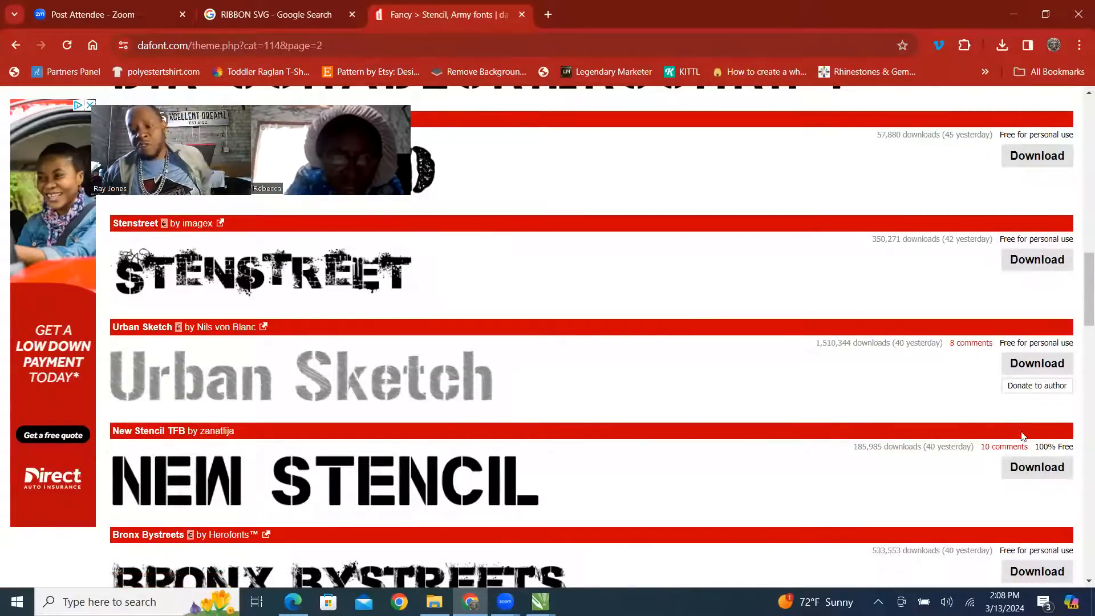
scroll(1020, 436, "down", 2)
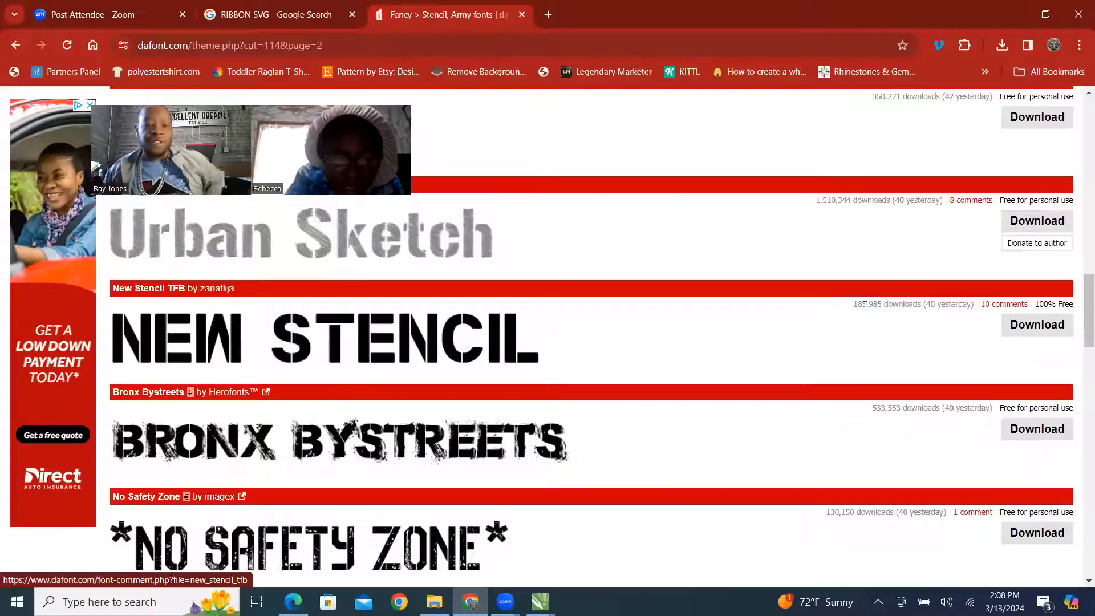
scroll(969, 393, "down", 5)
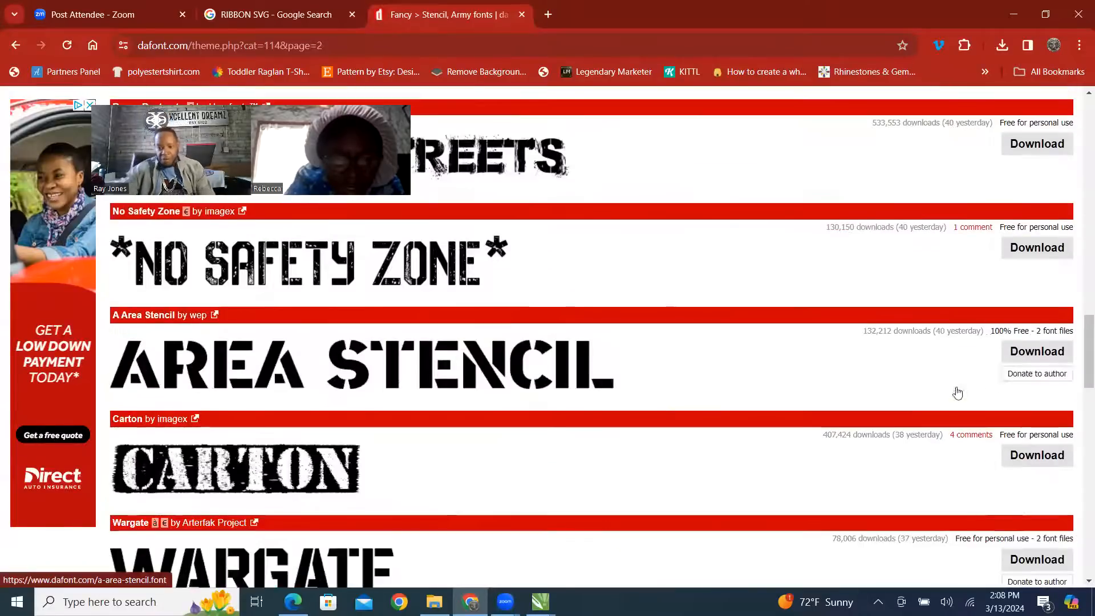
scroll(946, 426, "down", 7)
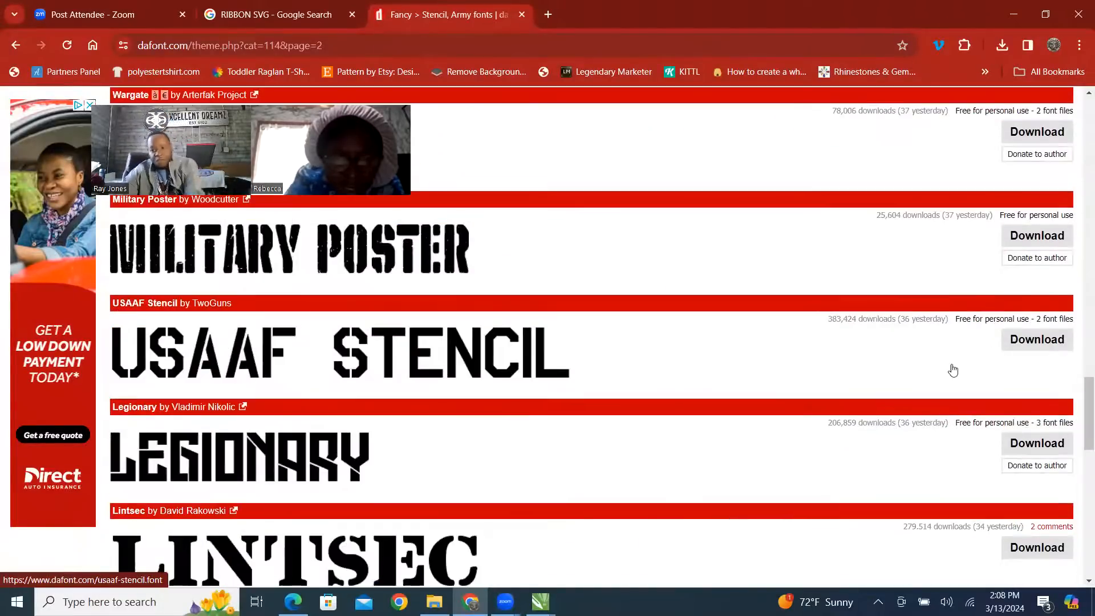
scroll(708, 415, "down", 5)
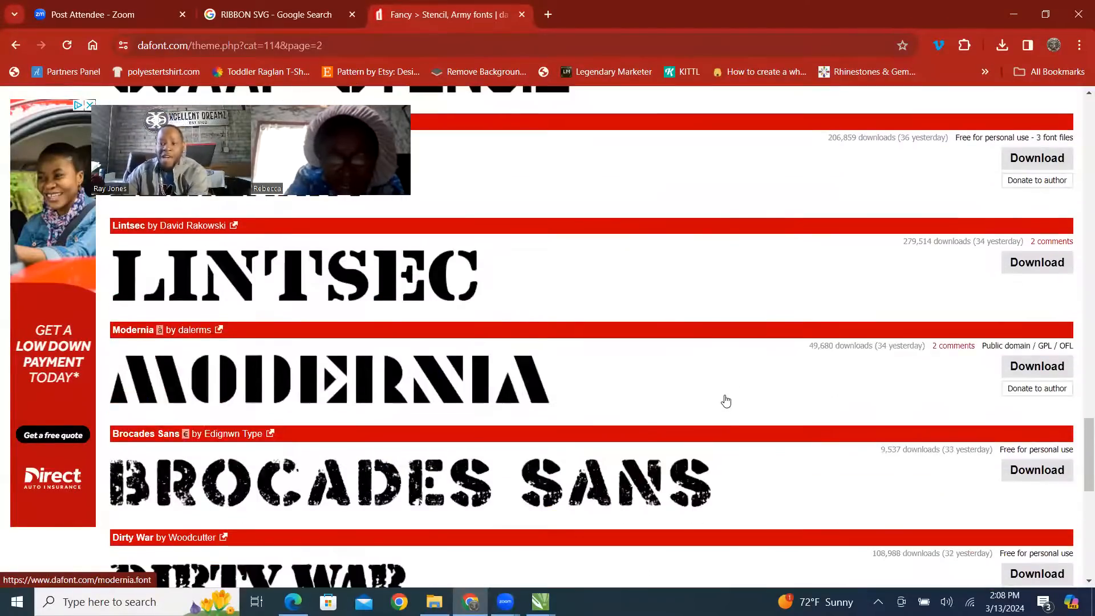
scroll(759, 348, "down", 2)
scroll(776, 317, "down", 2)
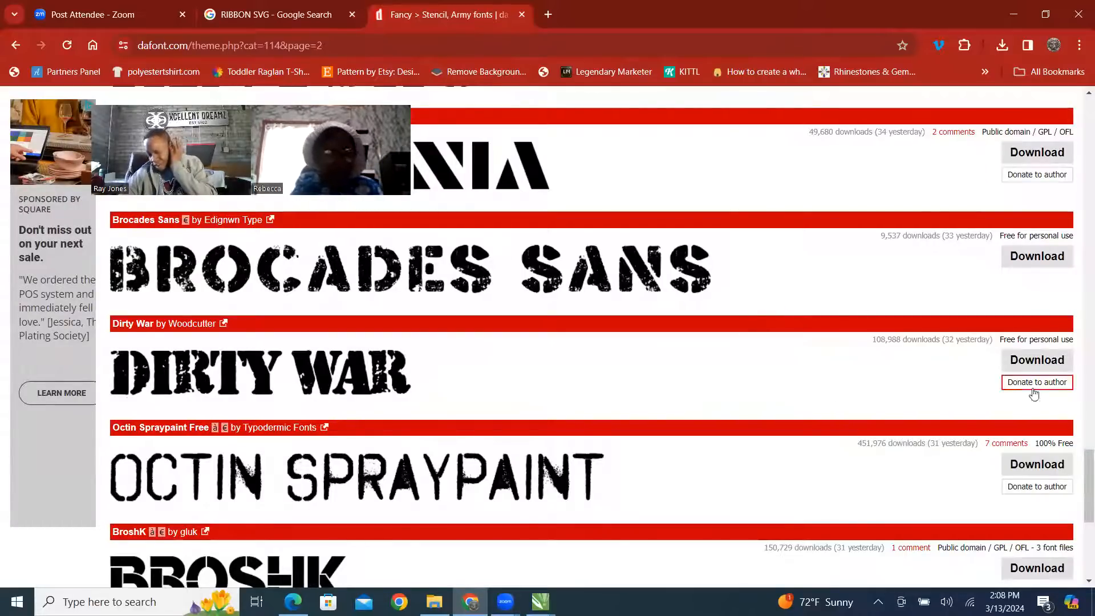
scroll(1066, 450, "down", 1)
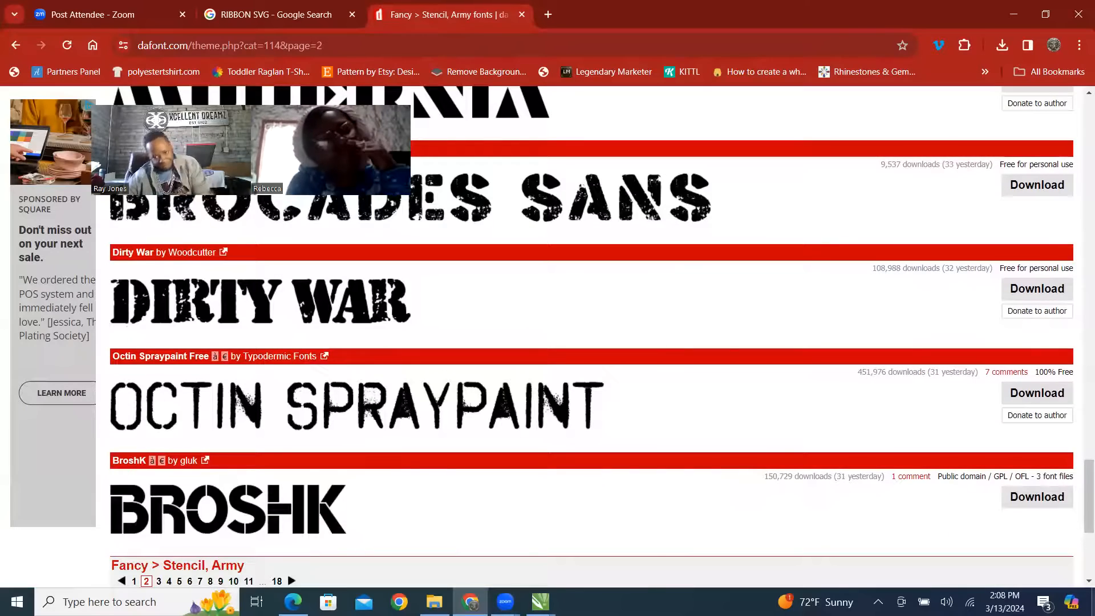
scroll(760, 411, "up", 10)
scroll(469, 321, "up", 3)
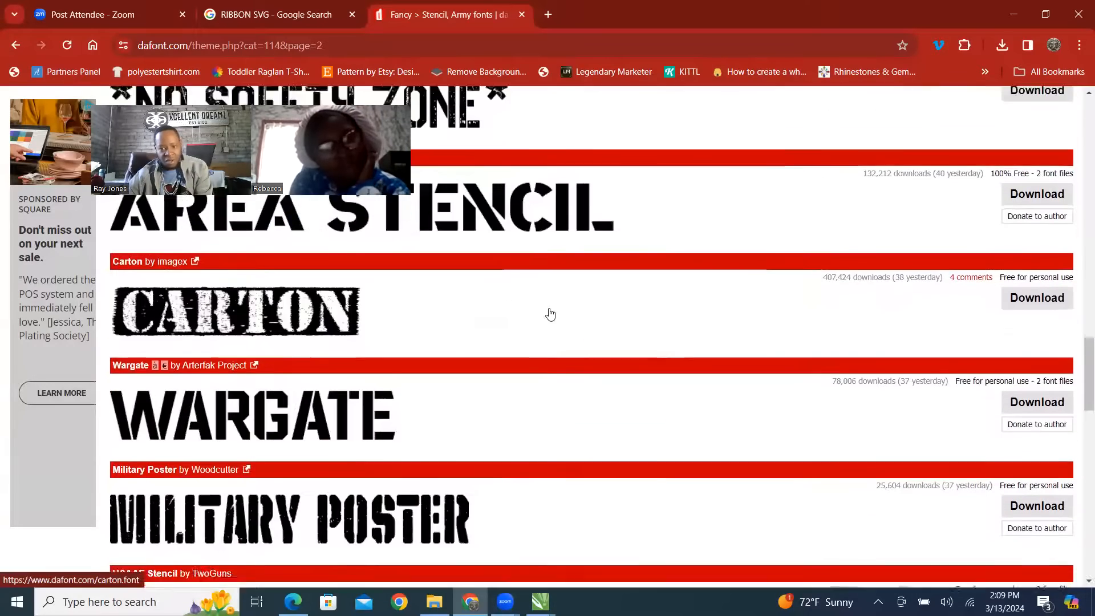
scroll(547, 313, "down", 13)
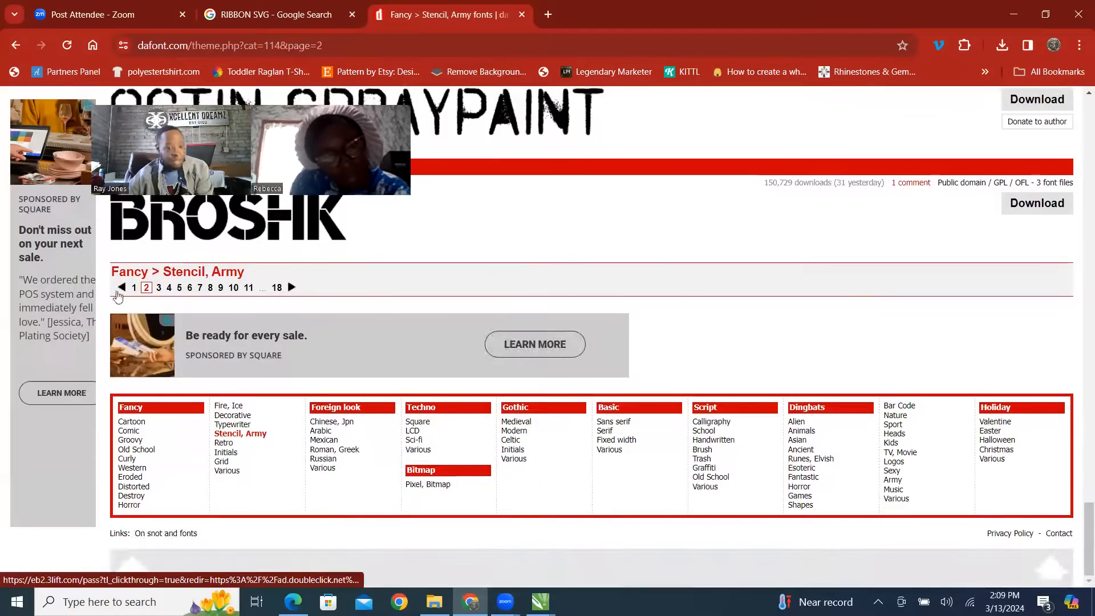
Open page 3 of the Stencil, Army category and examine its fonts for a match to the 25 digits.
left_click(158, 287)
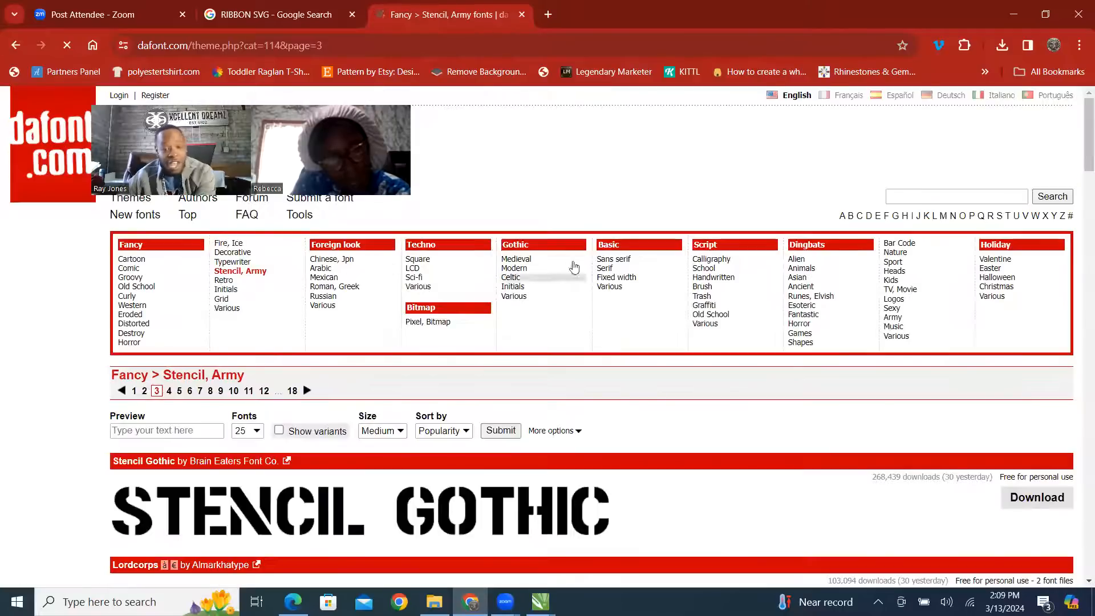
scroll(686, 315, "down", 5)
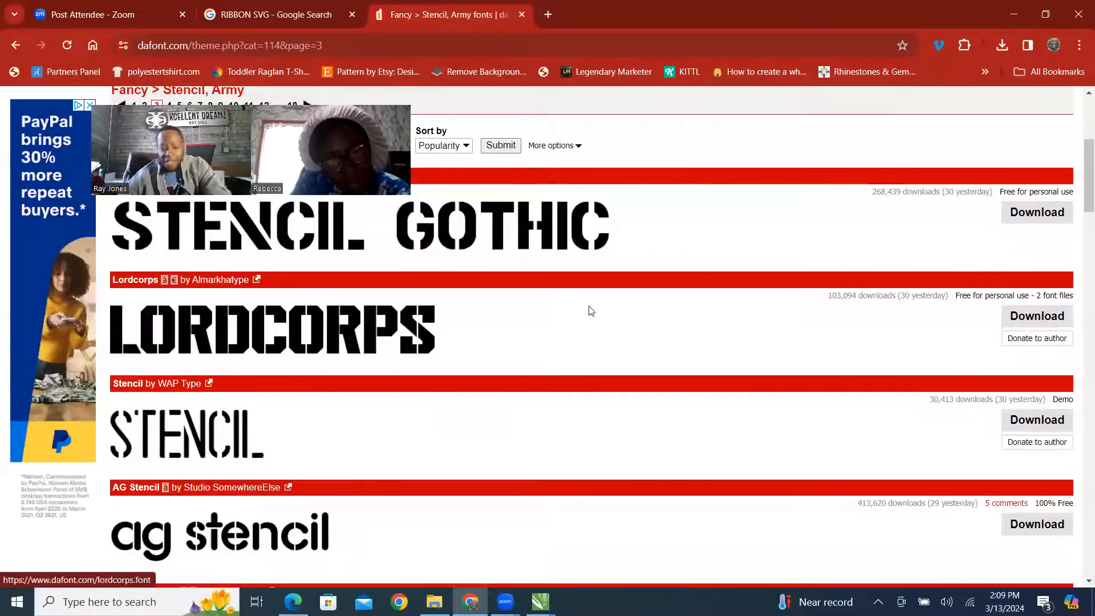
scroll(590, 310, "down", 3)
scroll(619, 305, "down", 5)
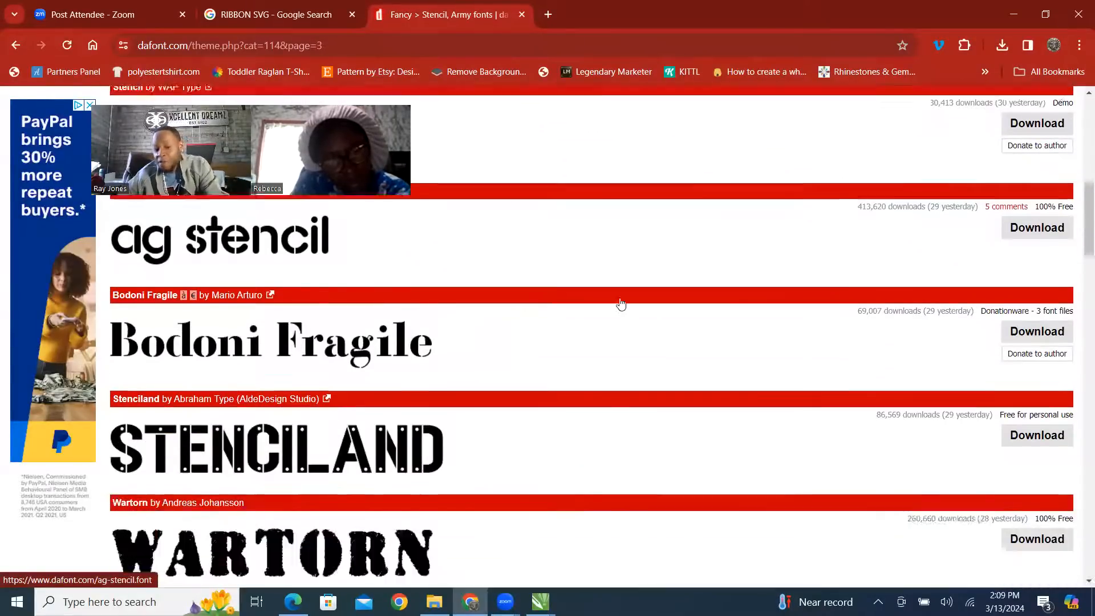
scroll(715, 328, "up", 3)
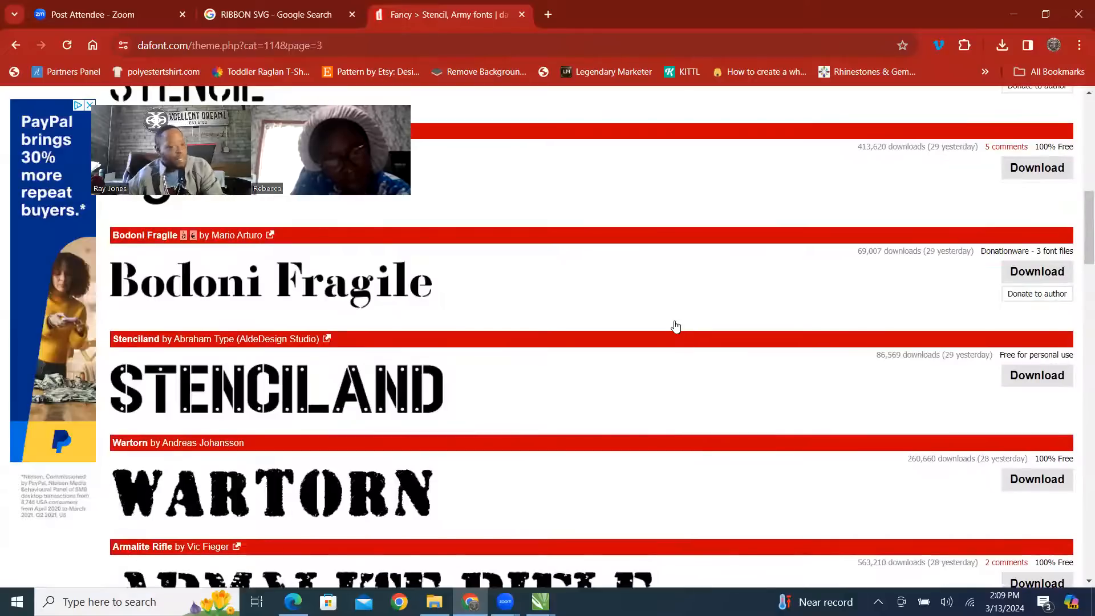
scroll(675, 325, "down", 2)
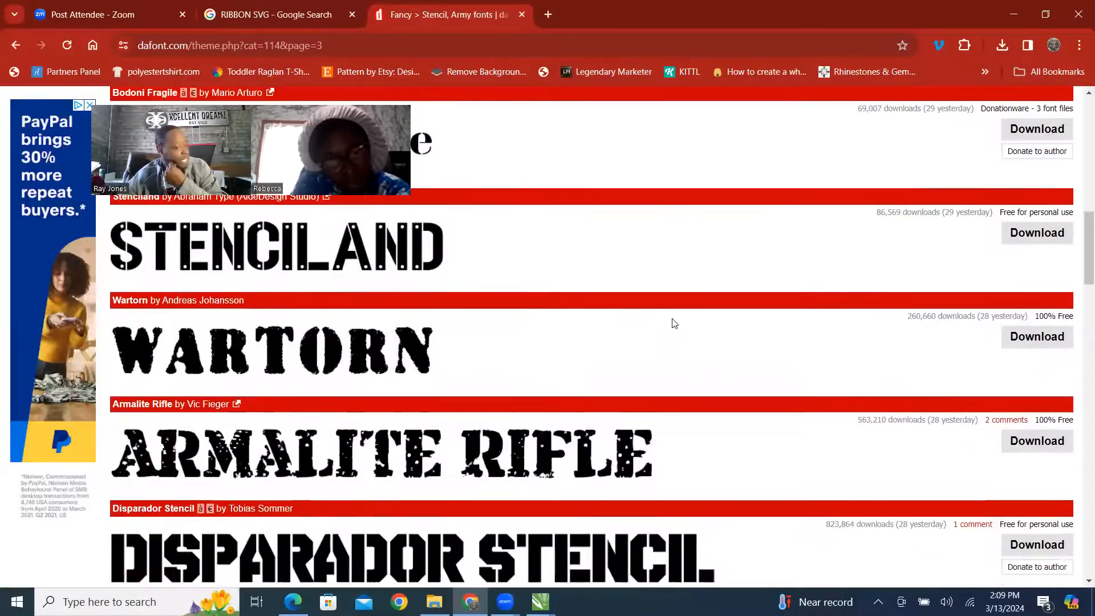
scroll(675, 323, "down", 5)
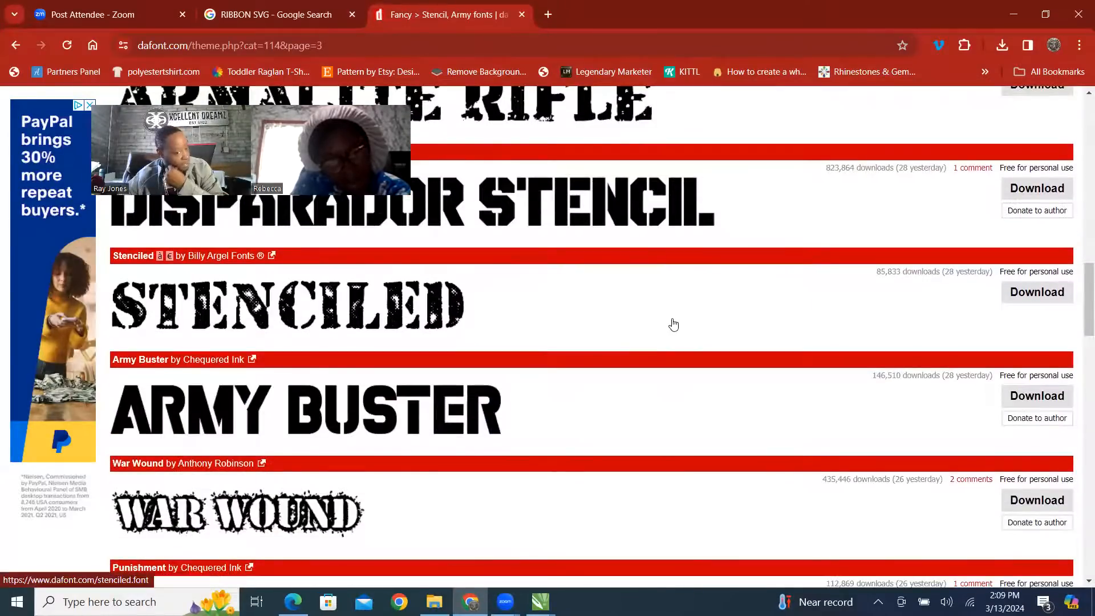
scroll(674, 324, "down", 4)
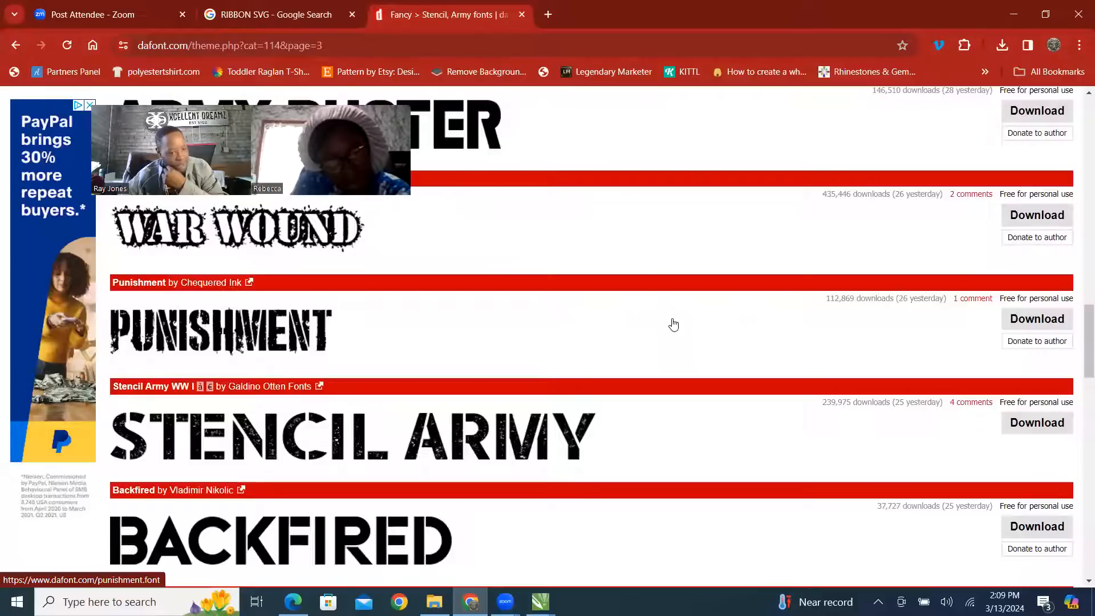
scroll(673, 324, "down", 2)
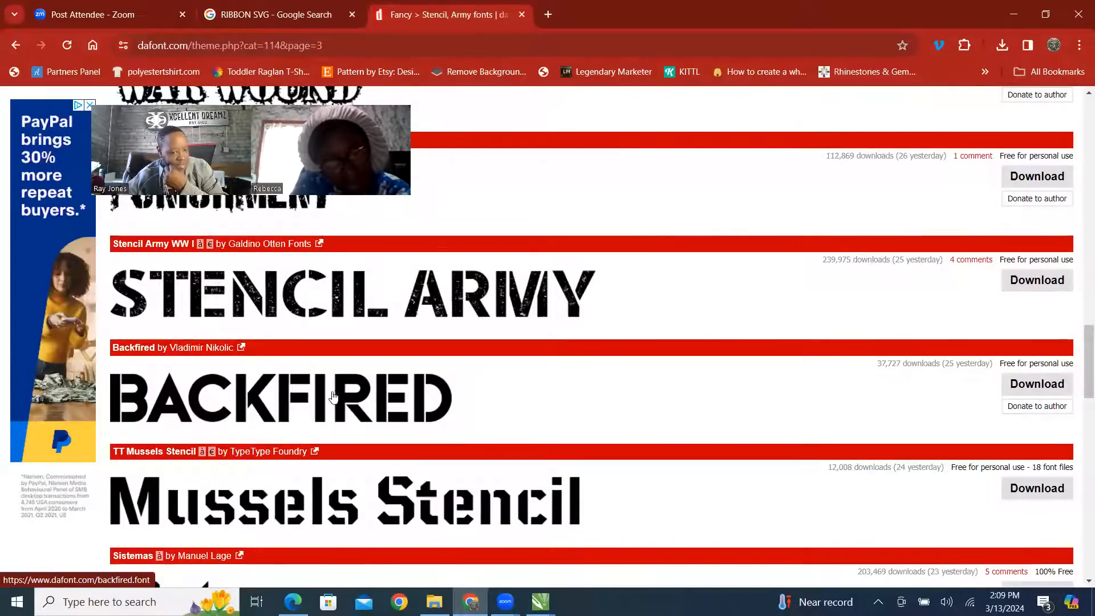
scroll(346, 393, "down", 3)
scroll(346, 394, "up", 1)
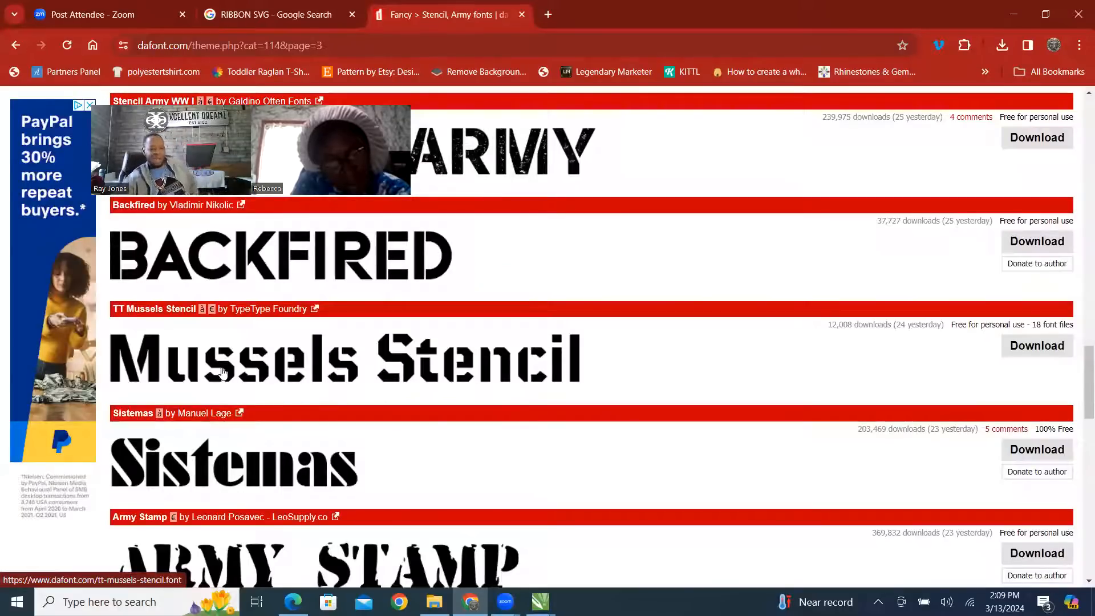
scroll(258, 350, "down", 1)
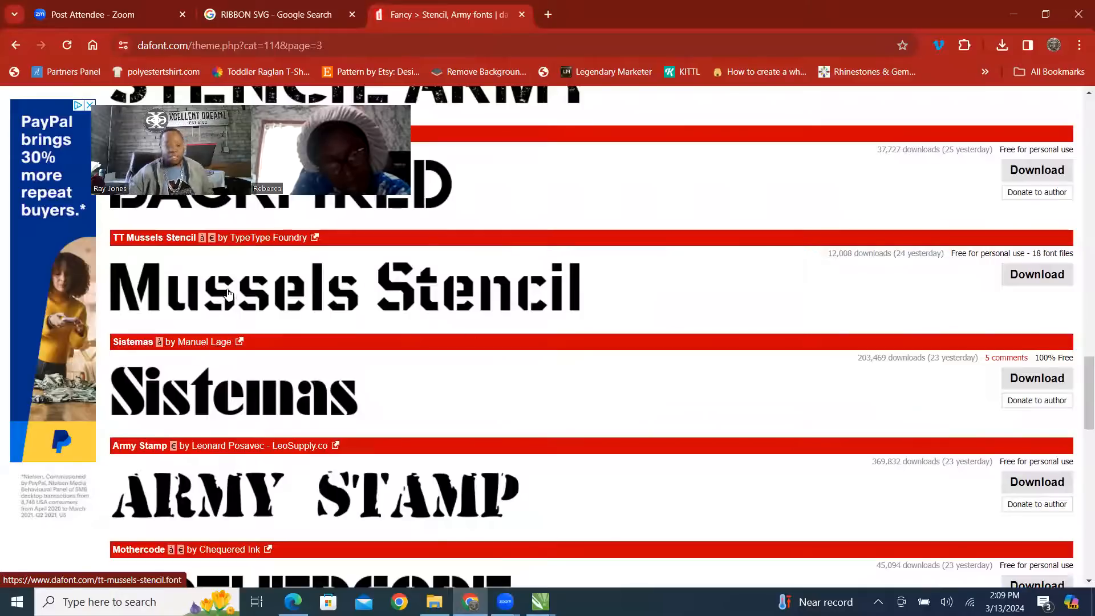
scroll(377, 285, "down", 3)
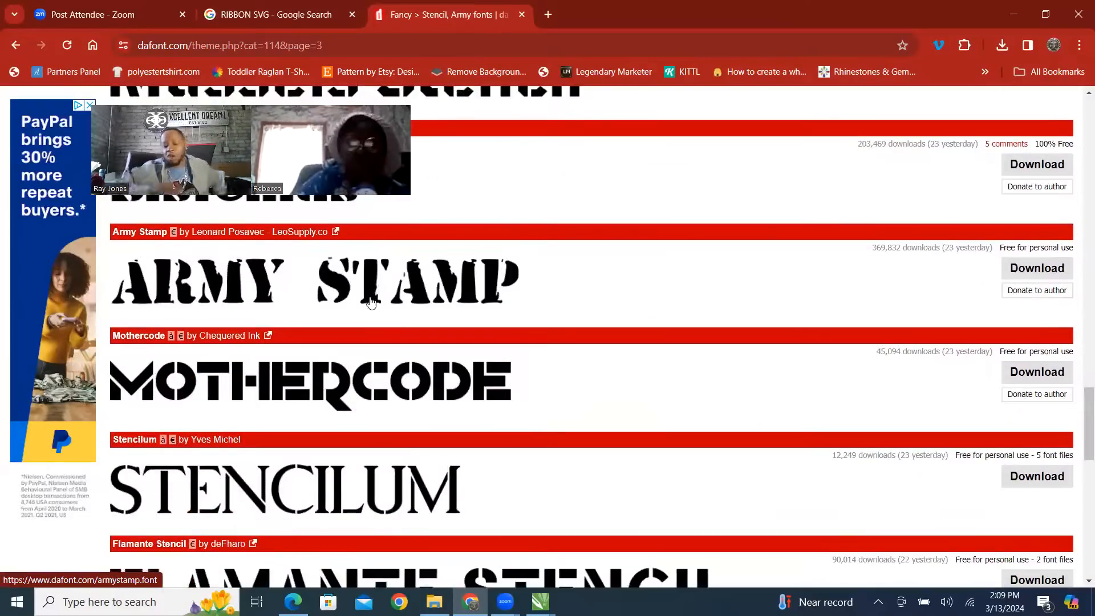
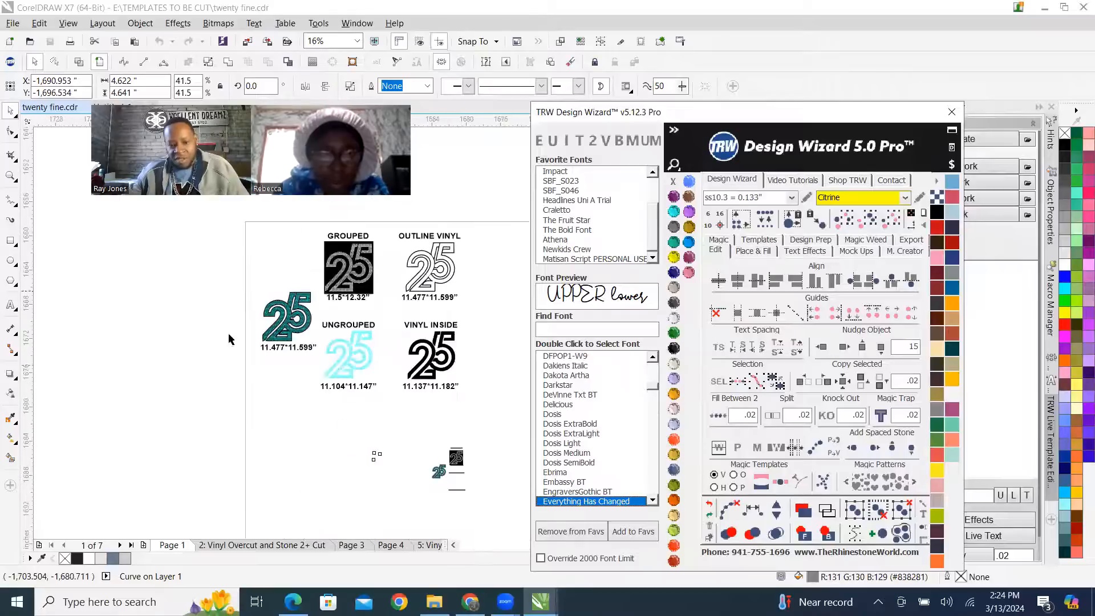
Examine the reference 25 artwork, comparing digit shapes in the stoned, grouped, outline vinyl, ungrouped and vinyl inside versions.
scroll(370, 399, "down", 3)
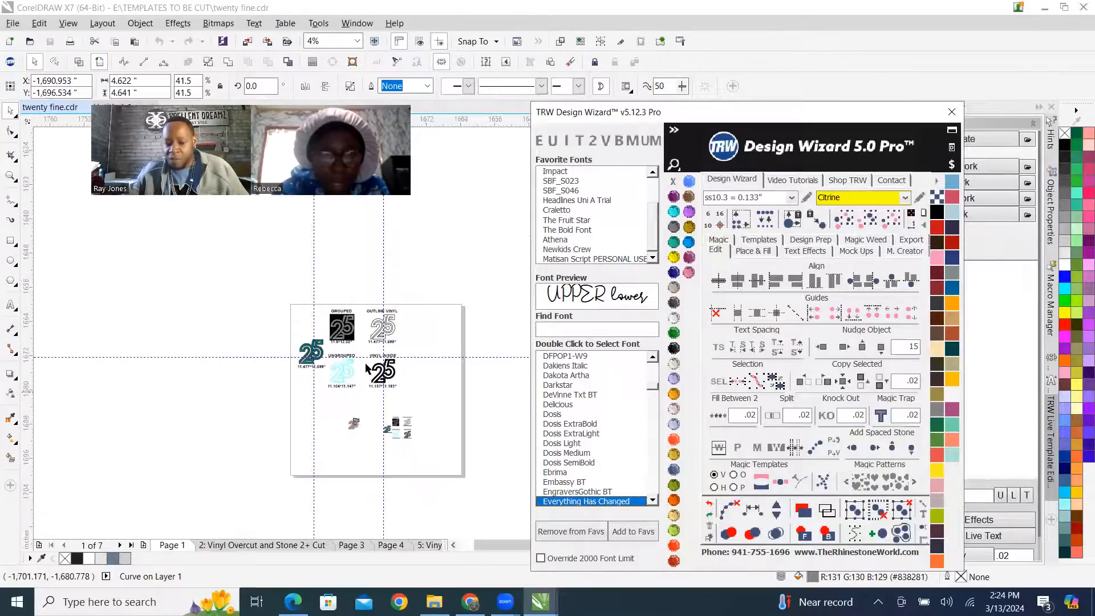
scroll(331, 256, "up", 1)
scroll(346, 229, "up", 1)
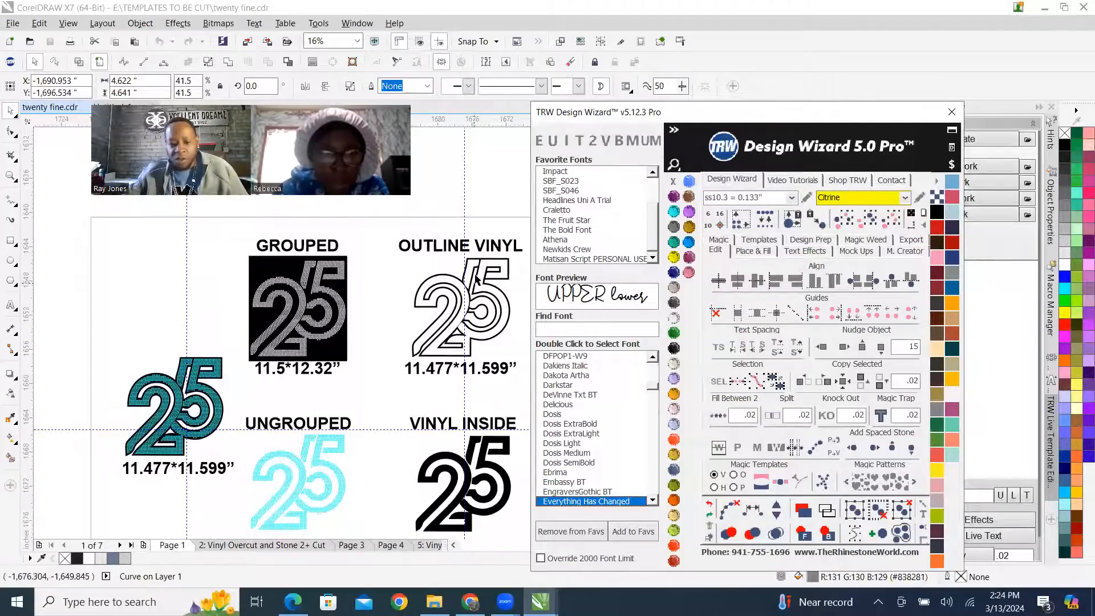
scroll(336, 245, "down", 1)
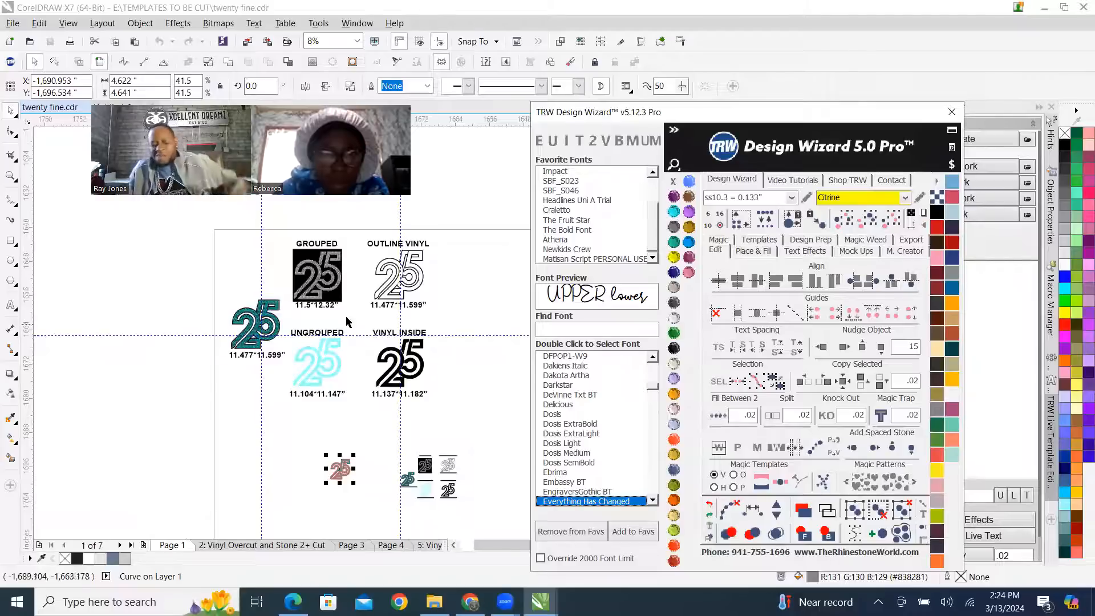
scroll(373, 308, "up", 1)
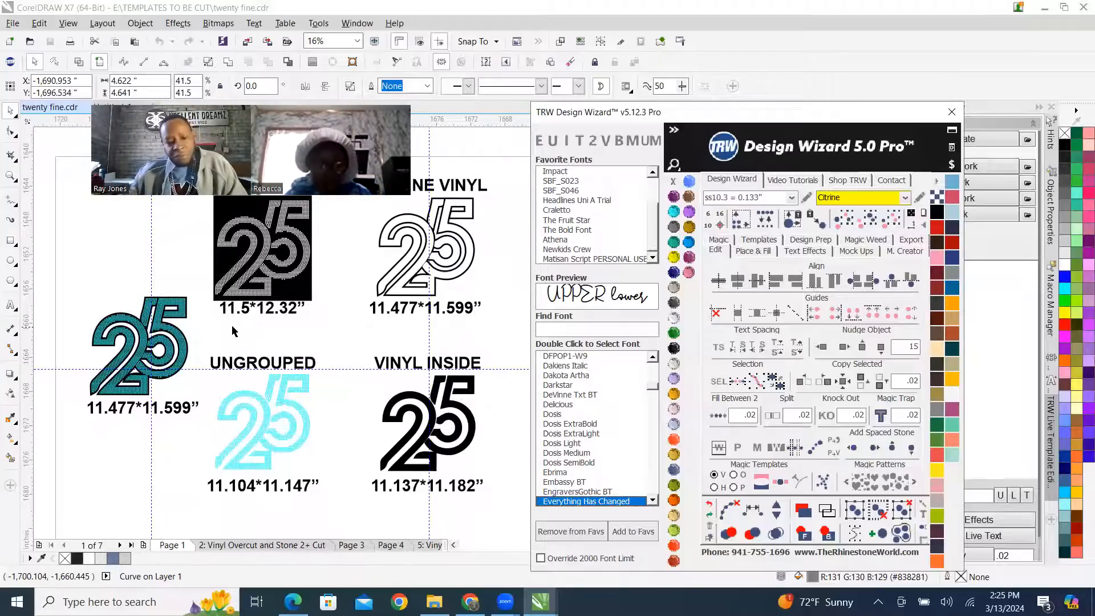
scroll(283, 336, "down", 1)
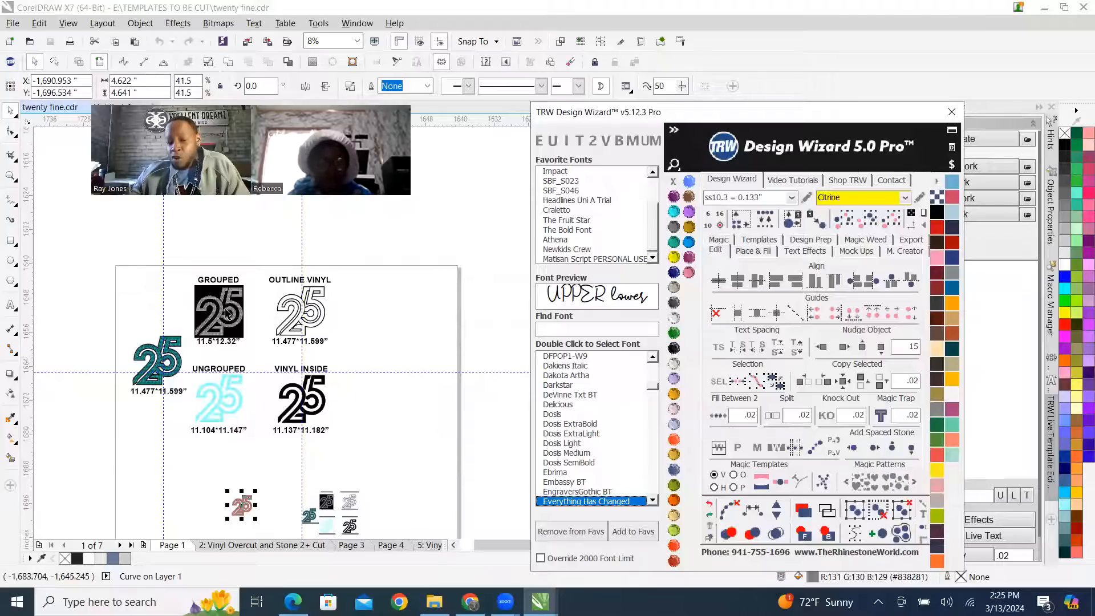
scroll(248, 341, "up", 2)
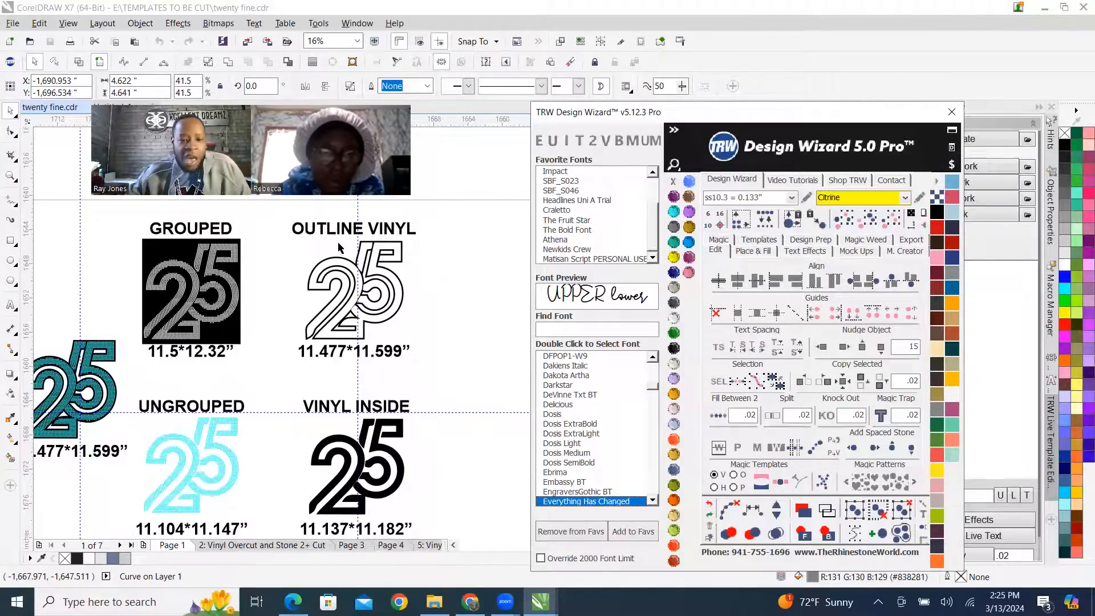
scroll(345, 341, "down", 2)
scroll(349, 389, "down", 1)
scroll(349, 394, "up", 3)
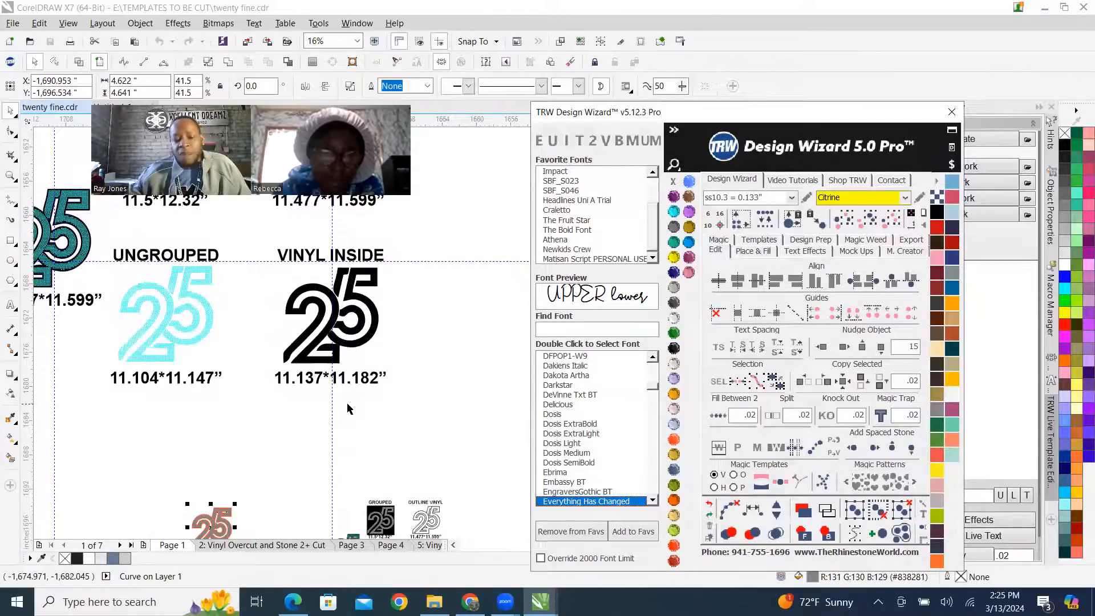
scroll(347, 406, "down", 1)
scroll(219, 399, "up", 1)
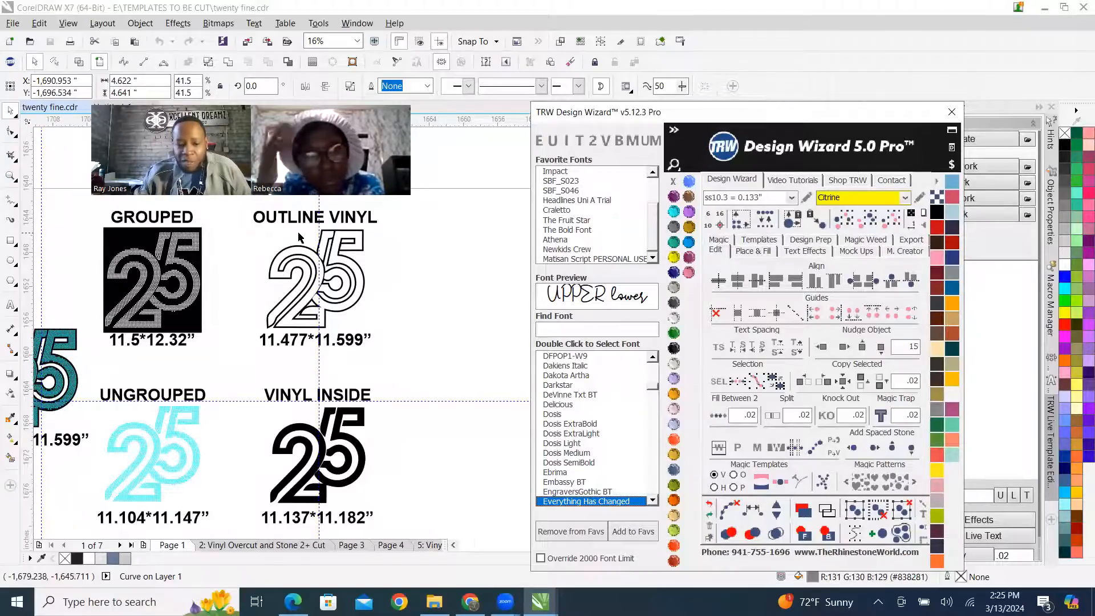
scroll(298, 231, "down", 2)
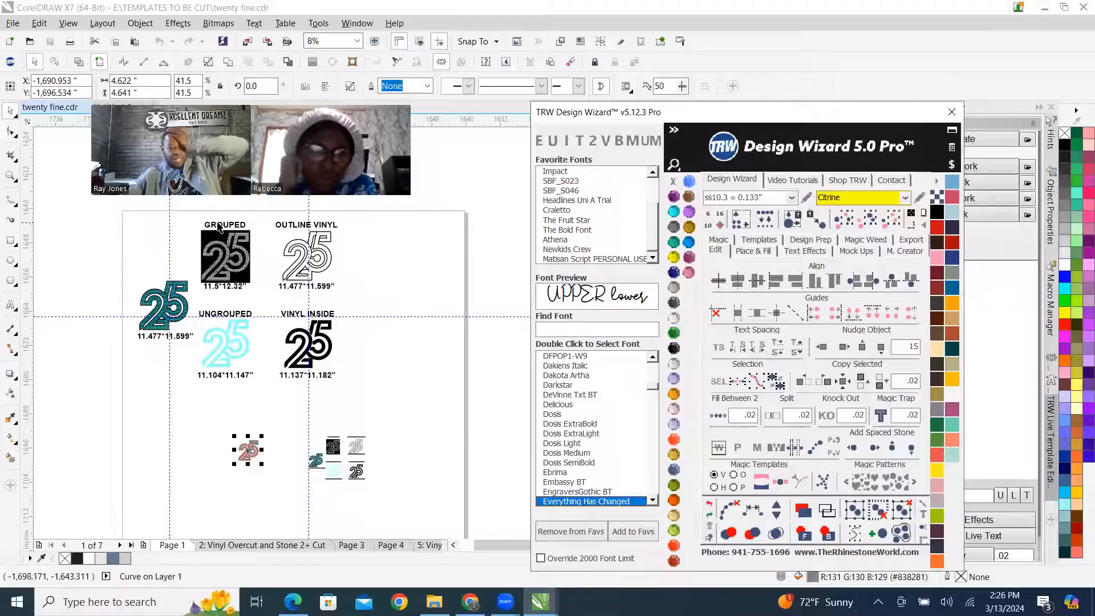
left_click(688, 54)
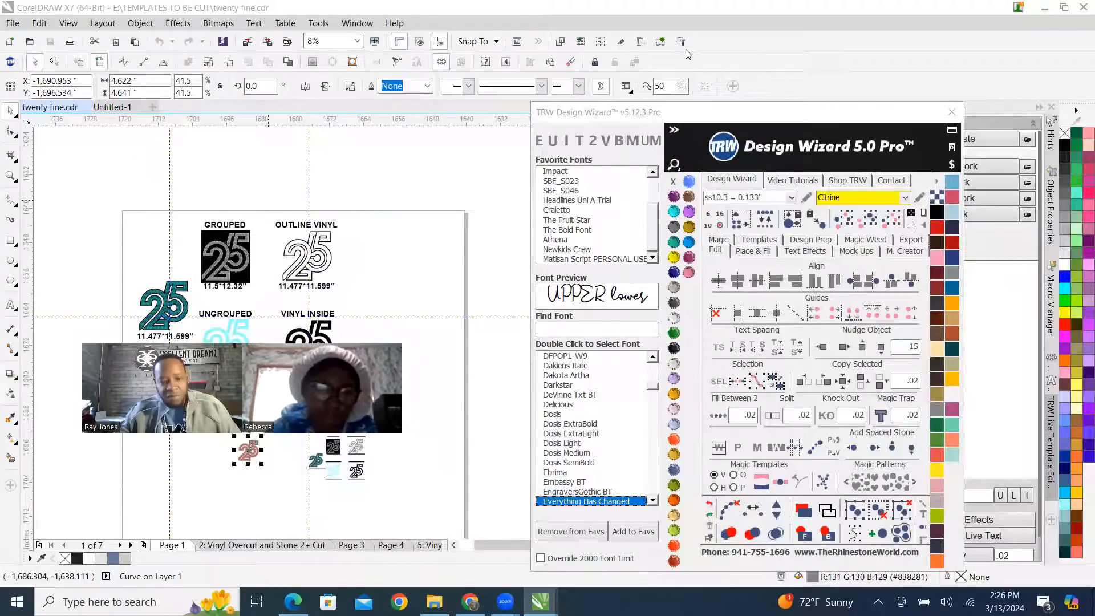
Switch to the Untitled-1 document and return to its 25 text.
left_click(112, 107)
scroll(428, 333, "up", 2)
scroll(375, 228, "down", 3)
scroll(372, 251, "up", 2)
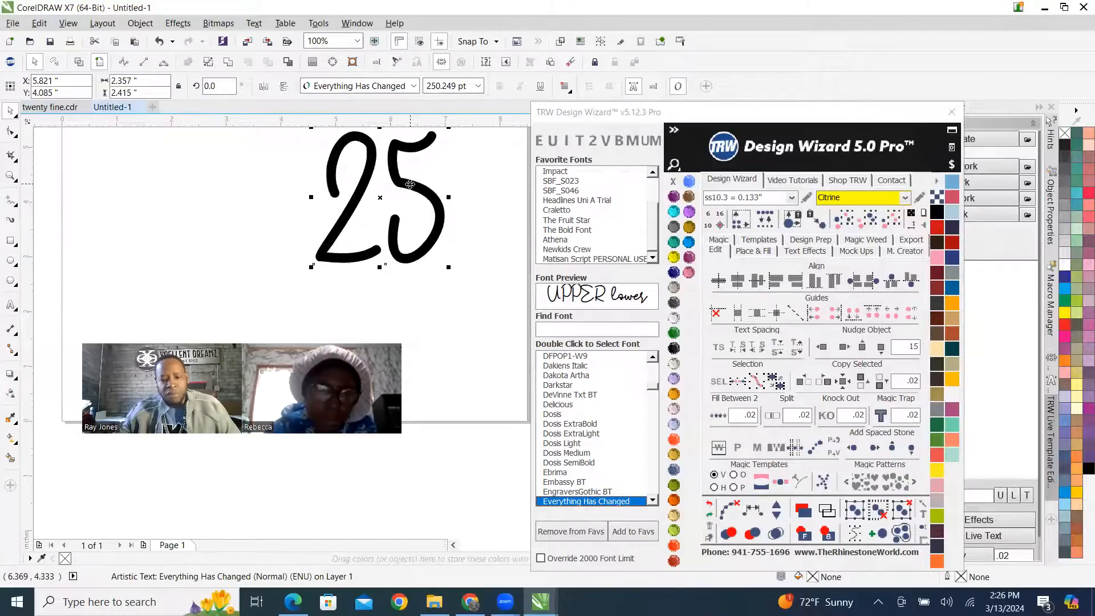
scroll(271, 223, "down", 2)
scroll(313, 190, "up", 2)
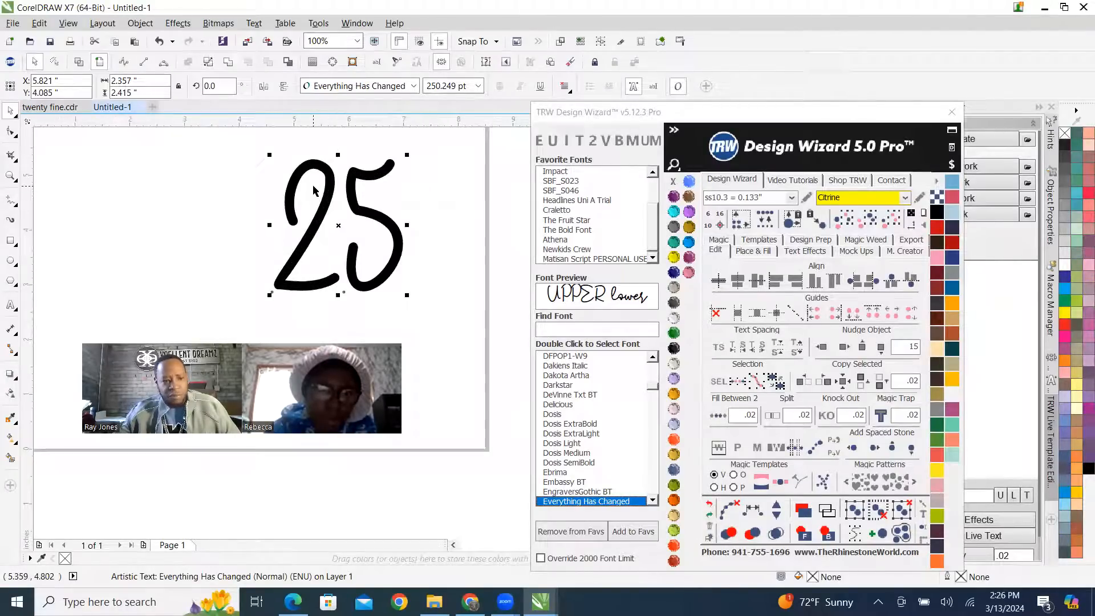
Try EngraversGothic BT, Embassy BT, Ebrima and the Dosis SemiBold, Medium, Light, ExtraLight and ExtraBold fonts on the 25 text.
double_click(579, 492)
double_click(577, 482)
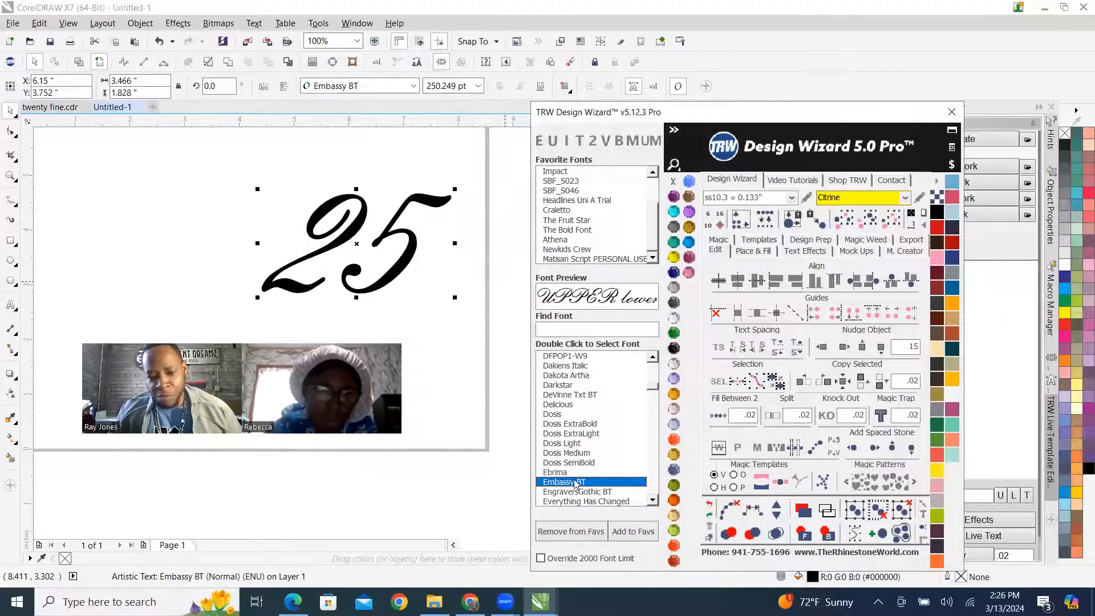
double_click(574, 472)
double_click(578, 462)
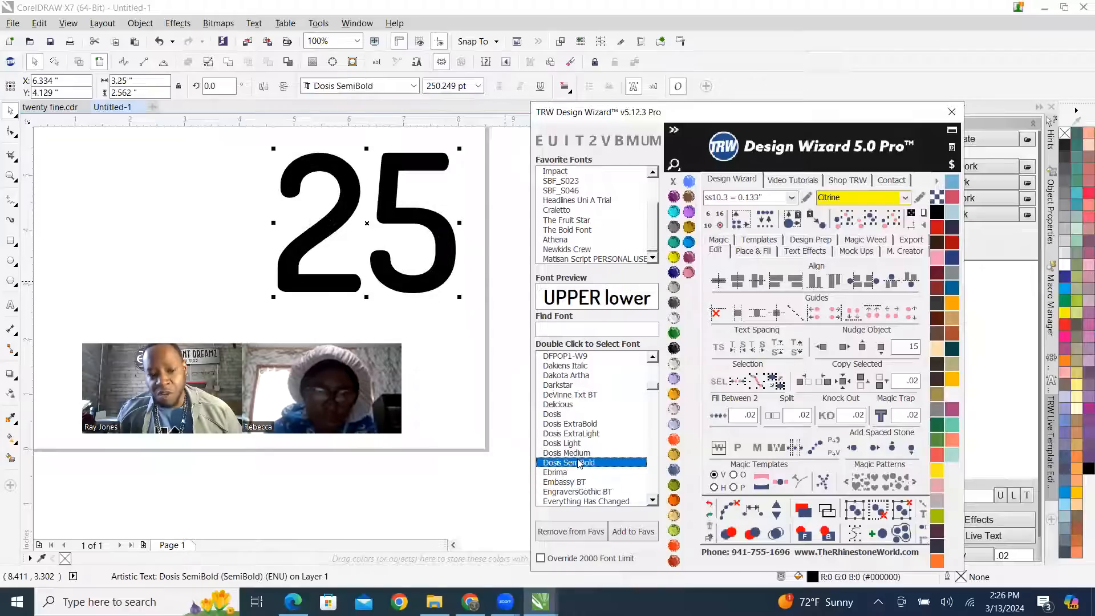
double_click(579, 453)
double_click(578, 443)
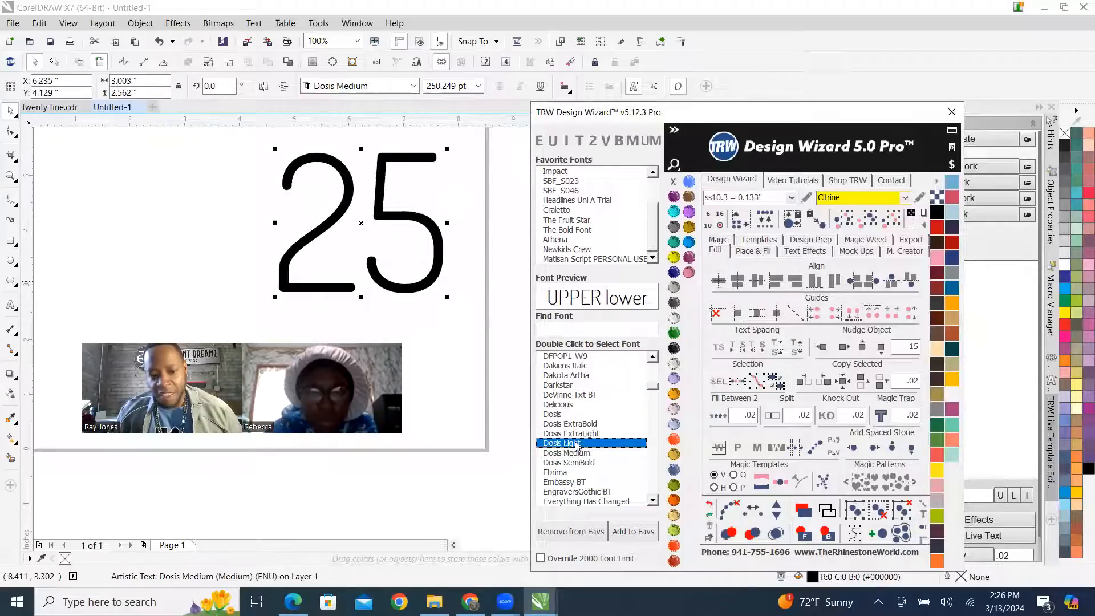
double_click(577, 433)
double_click(578, 423)
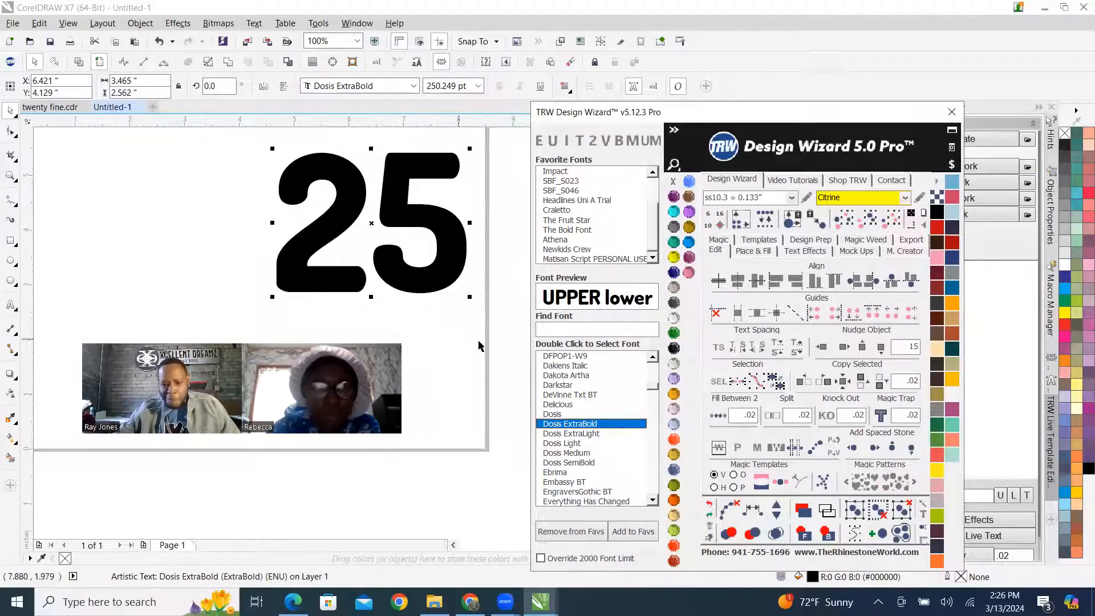
Try Dosis, Delicious, DeVinne Txt BT, Darkstar, Dakota Artha and Dakiens Italic on the 25 text.
double_click(568, 414)
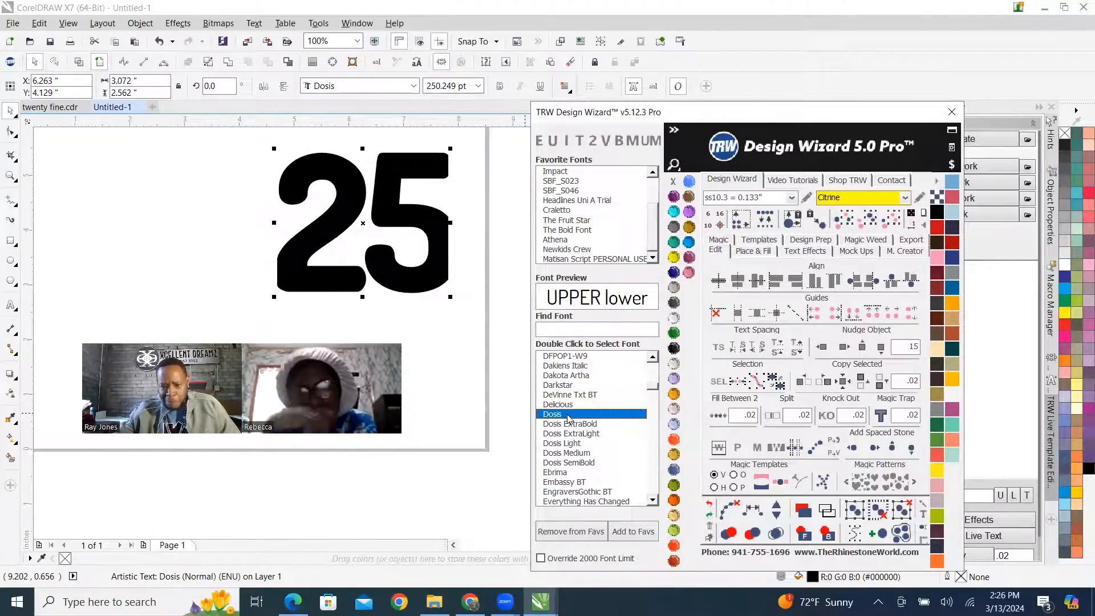
double_click(572, 404)
double_click(570, 385)
double_click(573, 395)
double_click(570, 386)
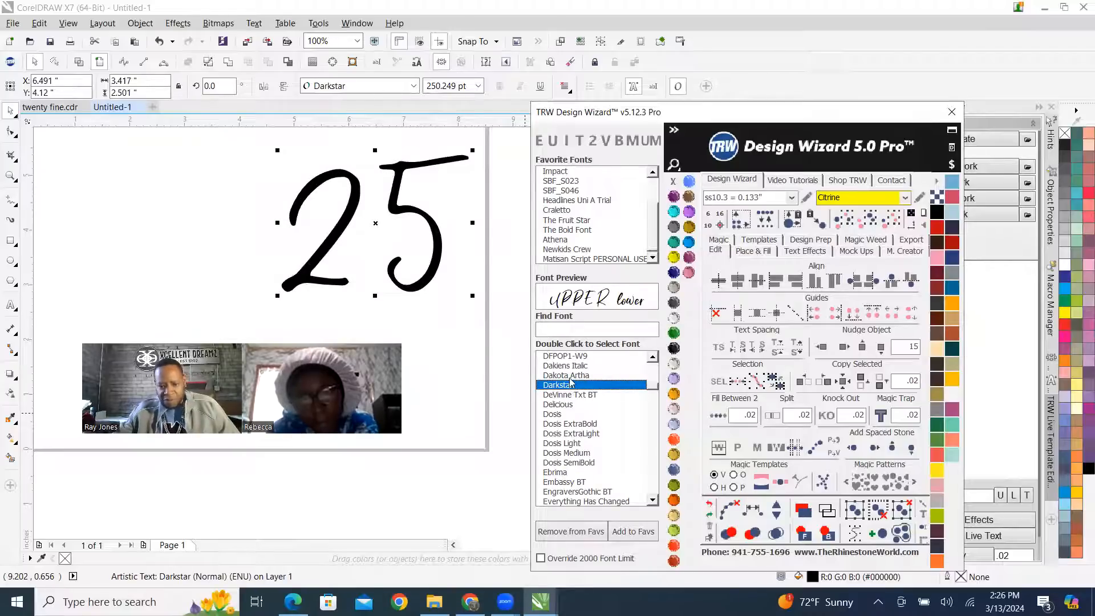
double_click(568, 375)
double_click(565, 366)
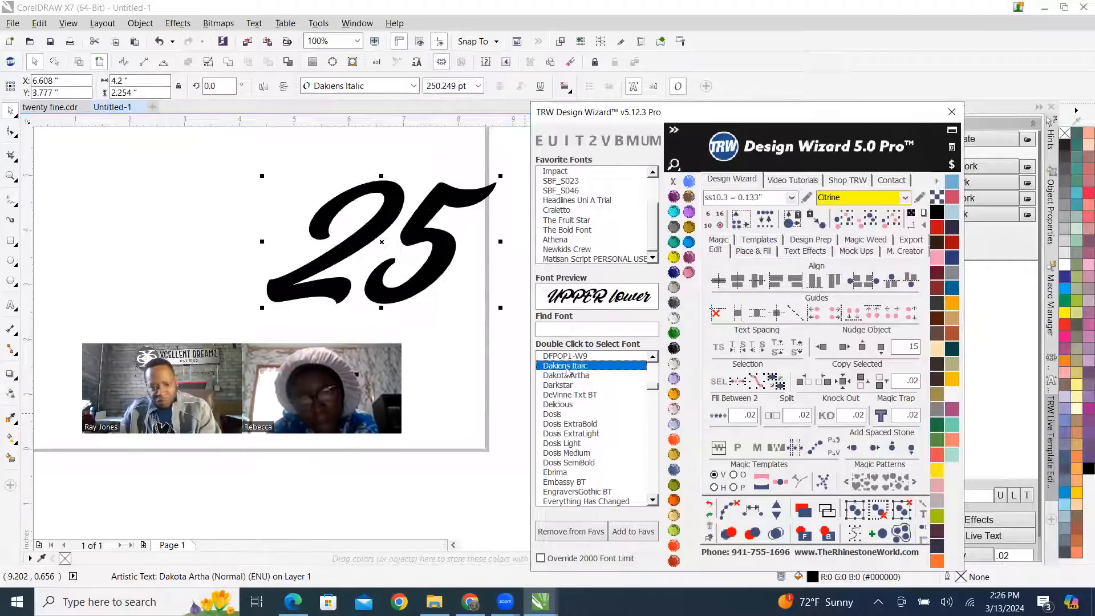
Preview the preceding fonts from DFPOP1-W9 back through Craletto to Corbel Light for the 25 text.
key("Up")
key("Up")
key("Up")
key("Up")
key("Up")
key("Up")
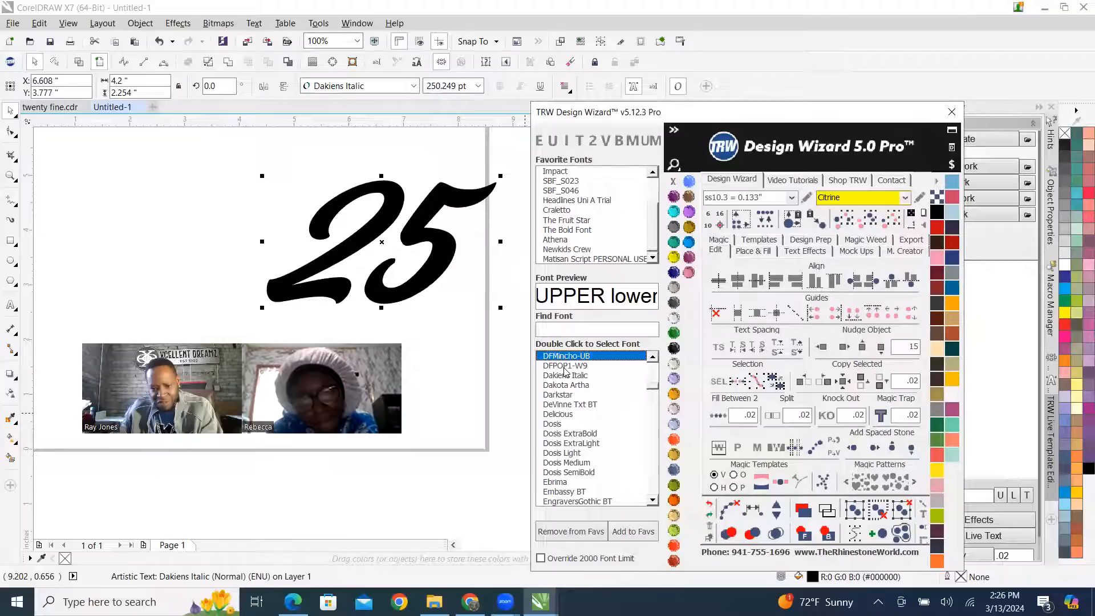
key("Up")
key("Up")
key("Up")
key("Up")
key("Up")
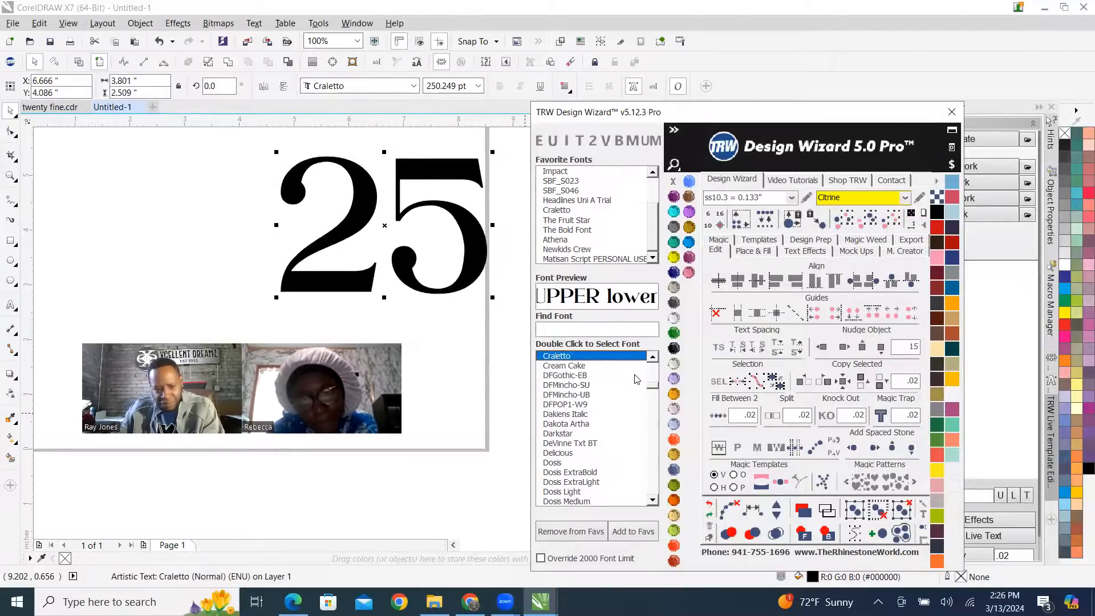
key("Up")
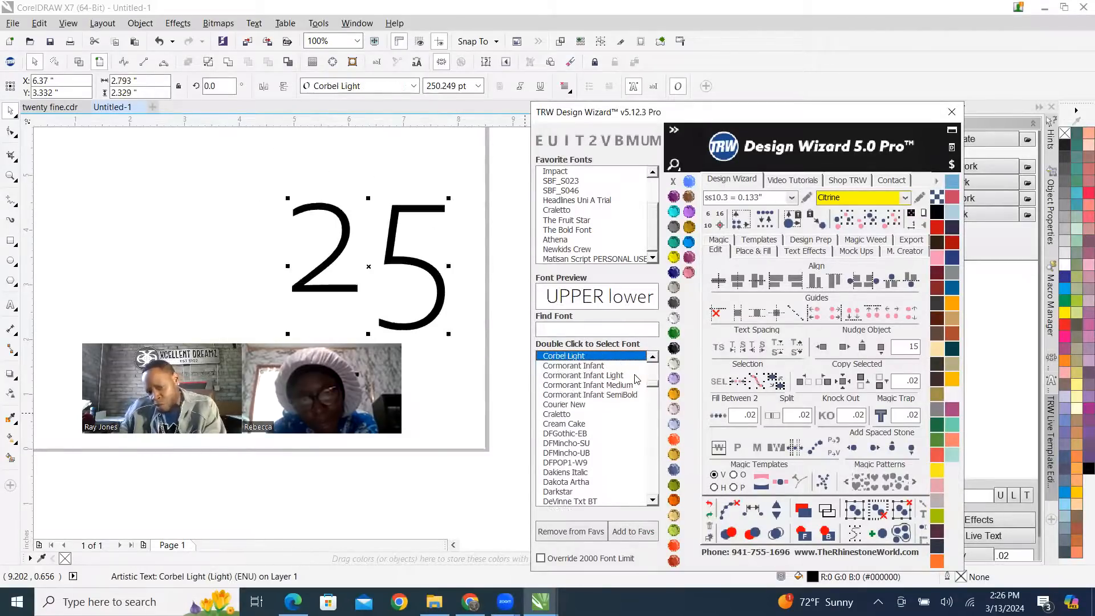
scroll(375, 269, "down", 2)
scroll(386, 279, "up", 2)
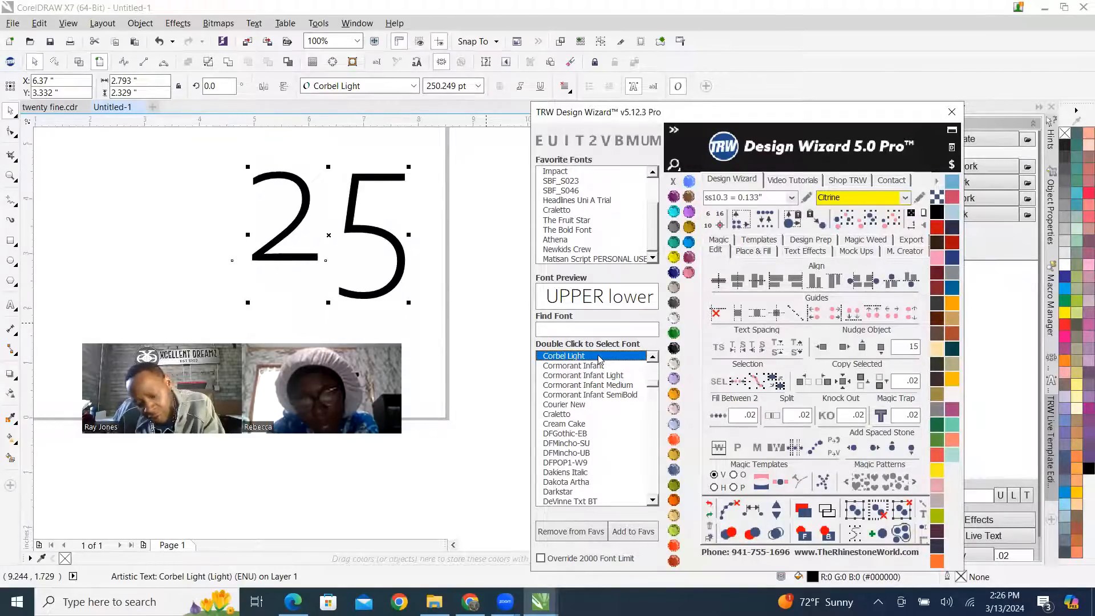
Try Corbel, Constantia, Consolas and Comic Sans MS on the 25 text, comparing back down to Corbel.
key("Up")
key("Up")
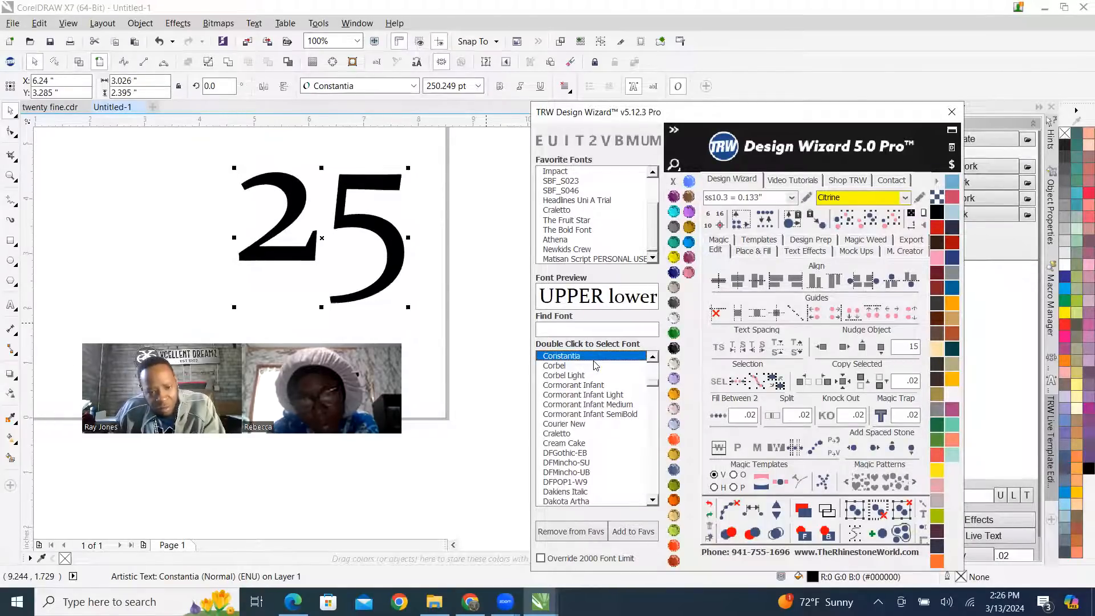
key("Up")
key("Up")
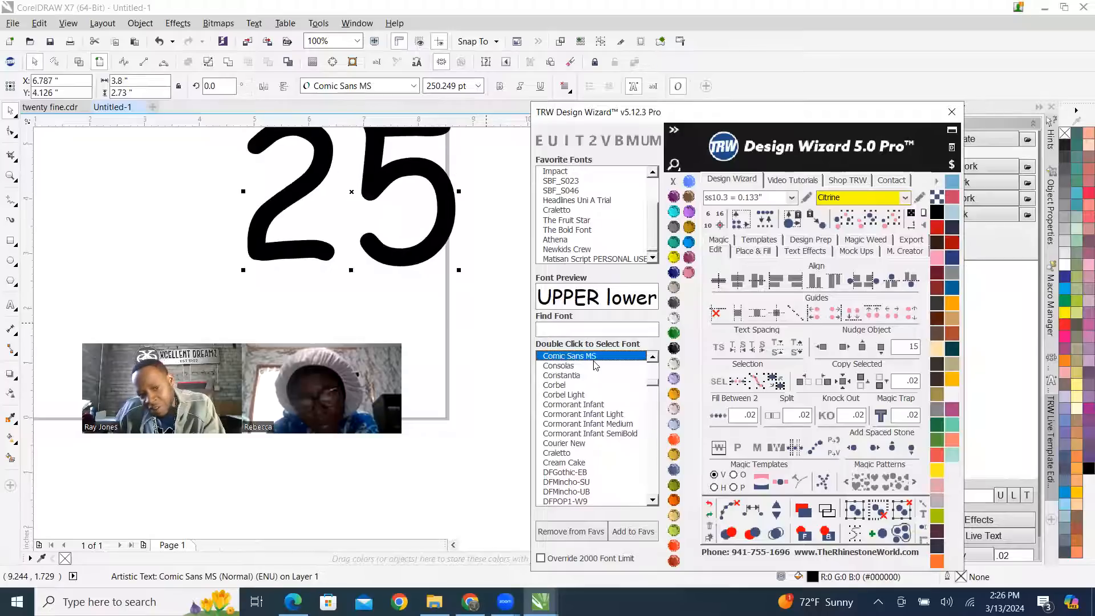
key("Up")
key("Down")
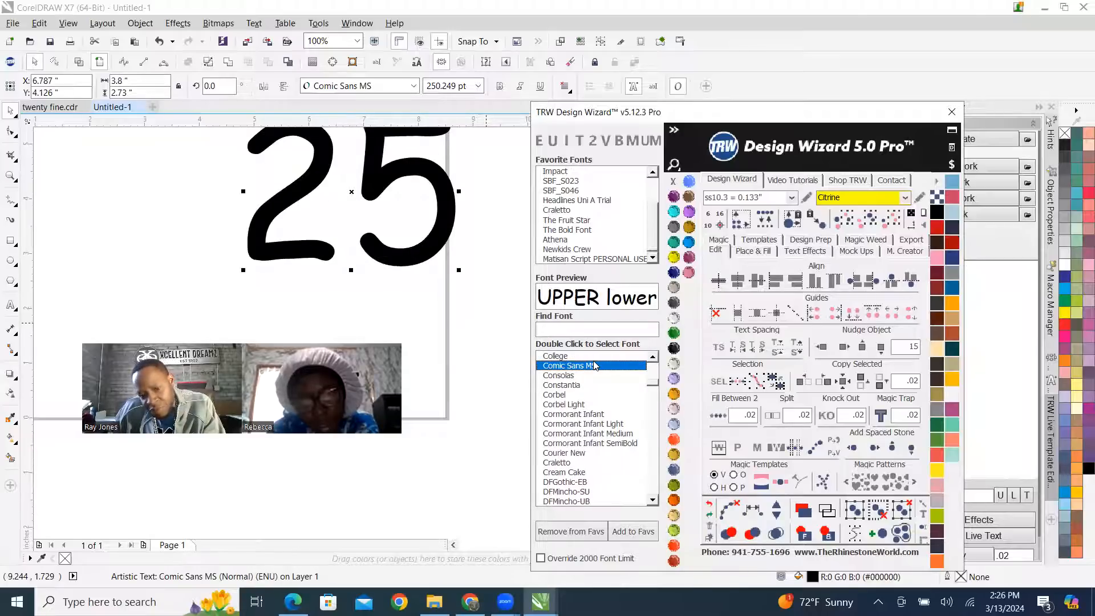
key("Down")
key("Down")
key("Down")
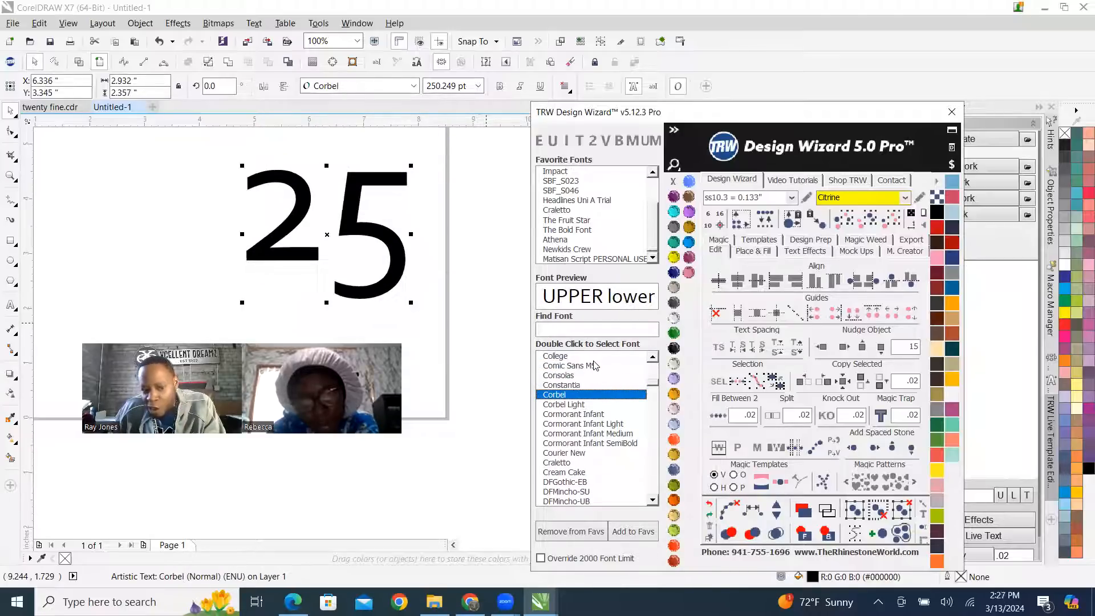
Change the 25 text's font to Clarendon Lt BT, passing back over the fonts listed before Corbel.
key("Up")
key("Up")
key("Up")
key("Up")
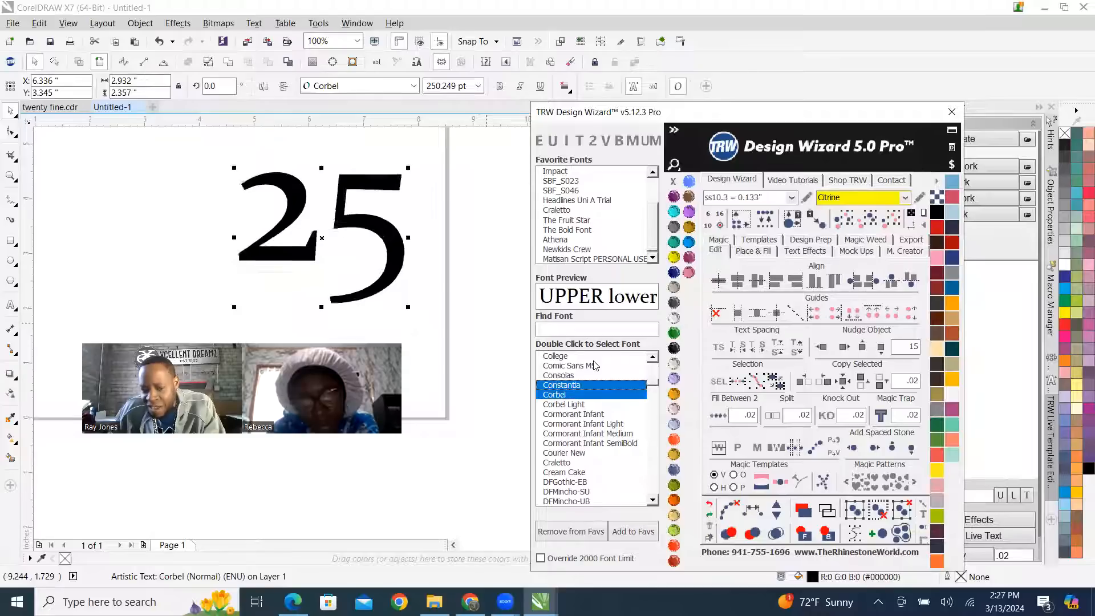
key("Down")
key("Up")
key("Up")
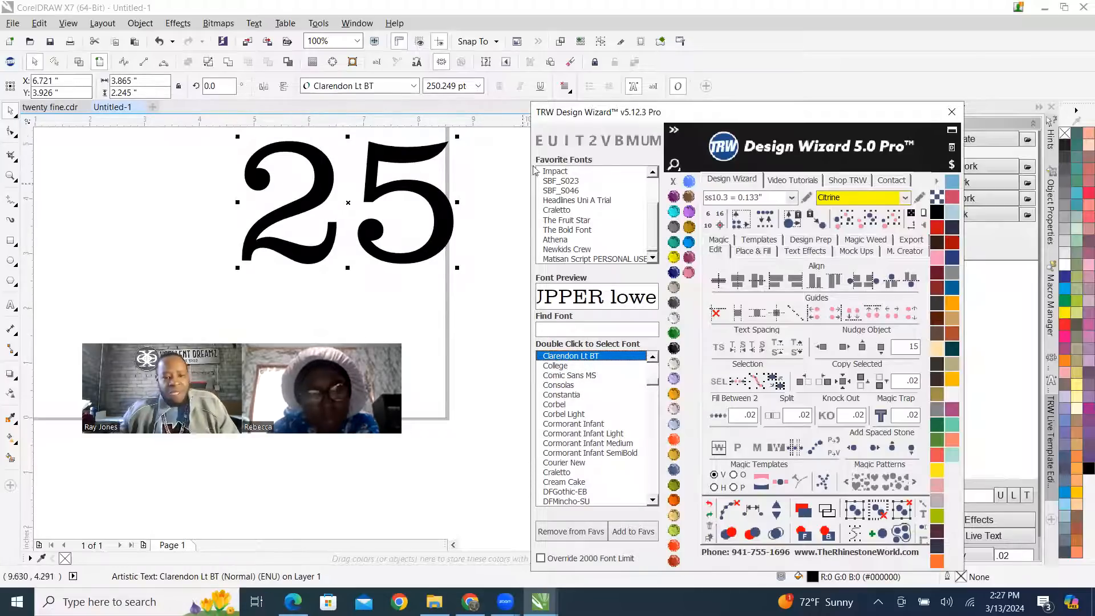
Move the 25 text to about X 5.46", Y 4.23" on the page and deselect it.
scroll(349, 209, "down", 2)
scroll(349, 209, "up", 3)
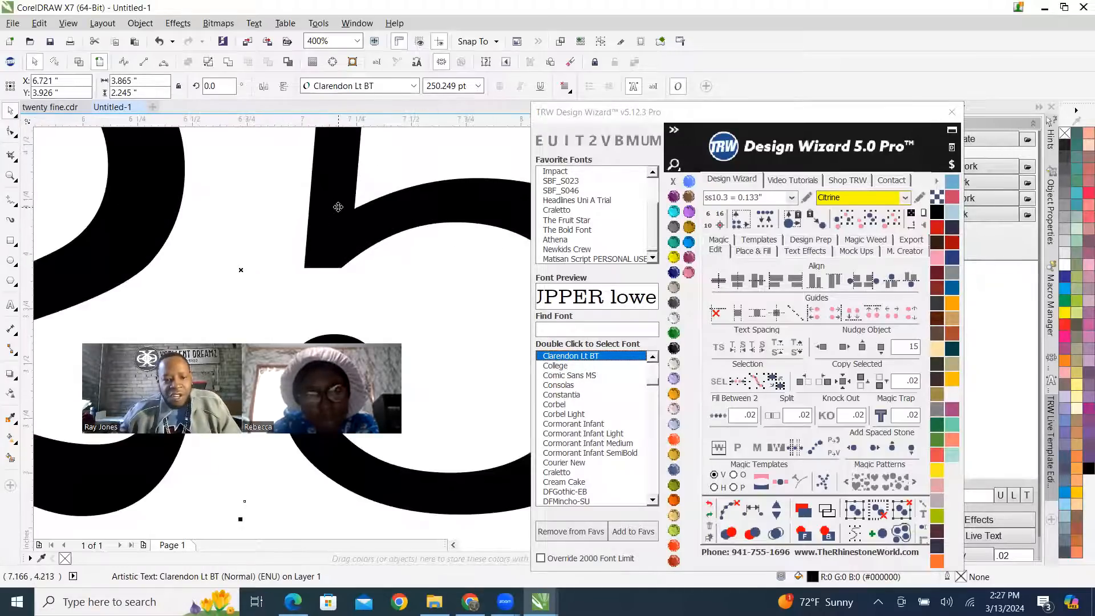
scroll(264, 240, "down", 2)
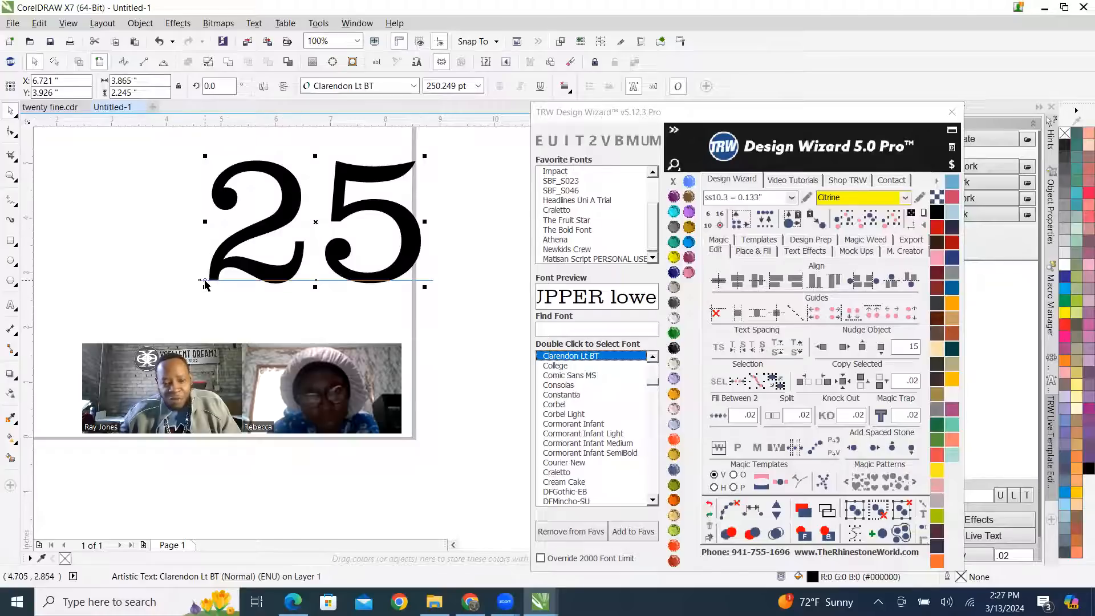
left_click_drag(332, 195, 261, 180)
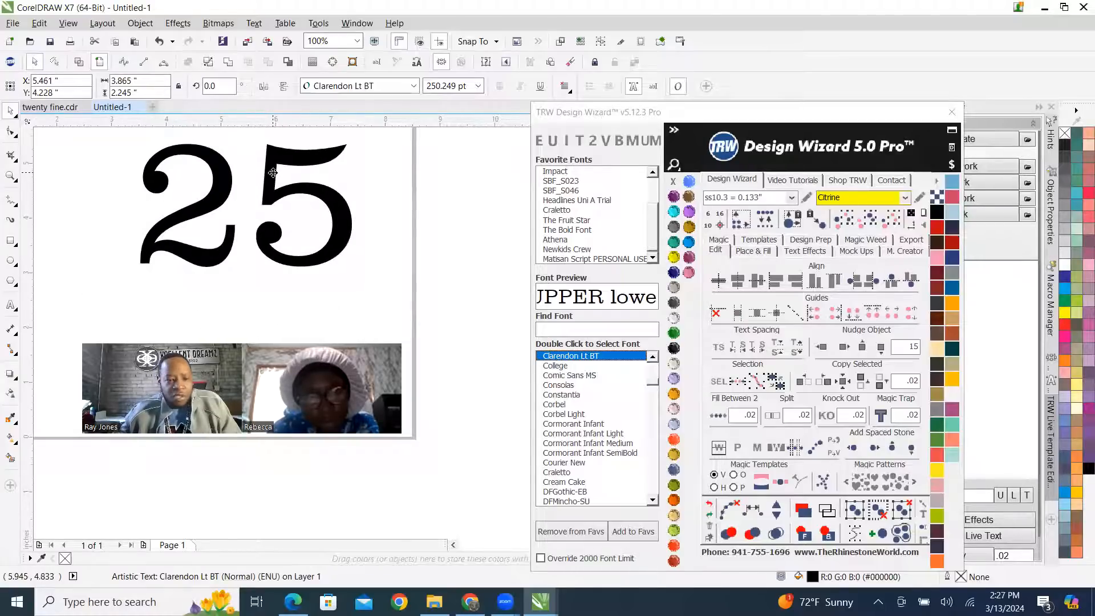
right_click(273, 173)
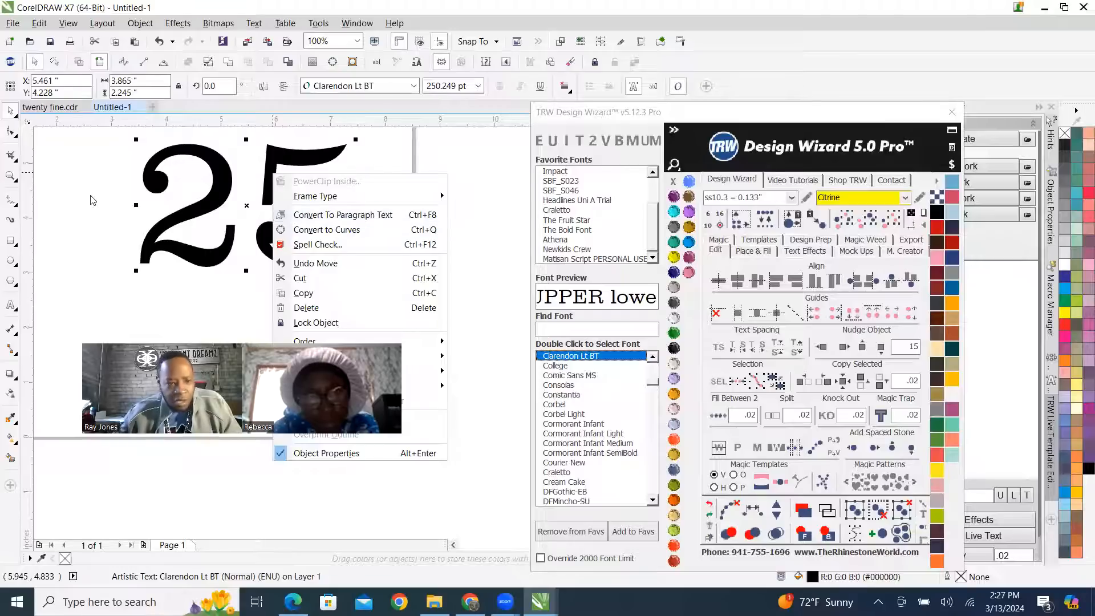
left_click(86, 232)
left_click(80, 325)
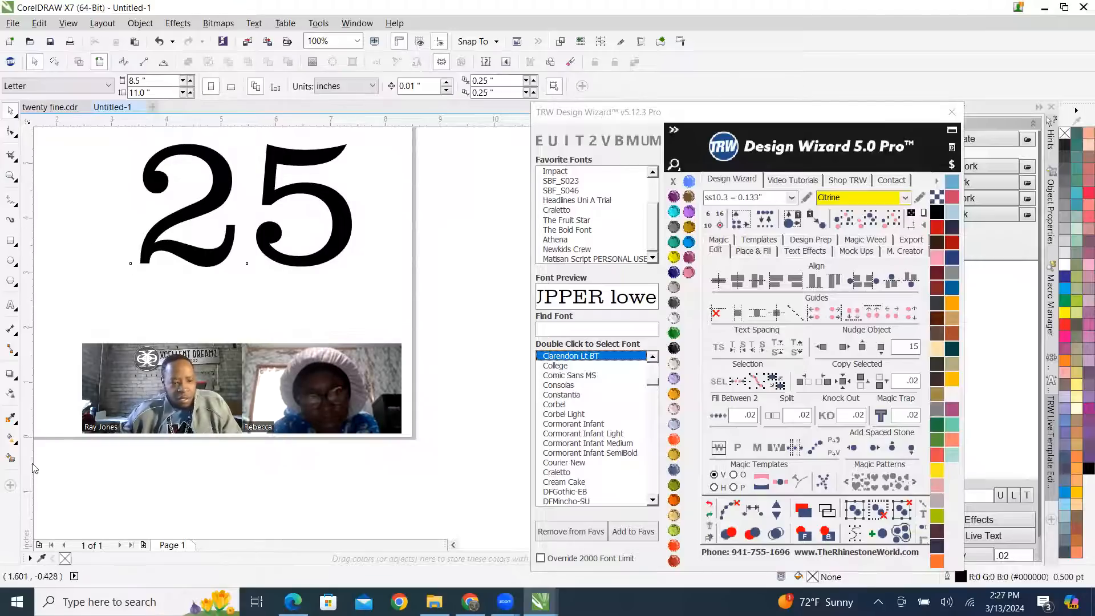
Smart-fill the digit 5 to create a separate curve, and move that copy to about X 6.04", Y 3.37".
left_click(10, 459)
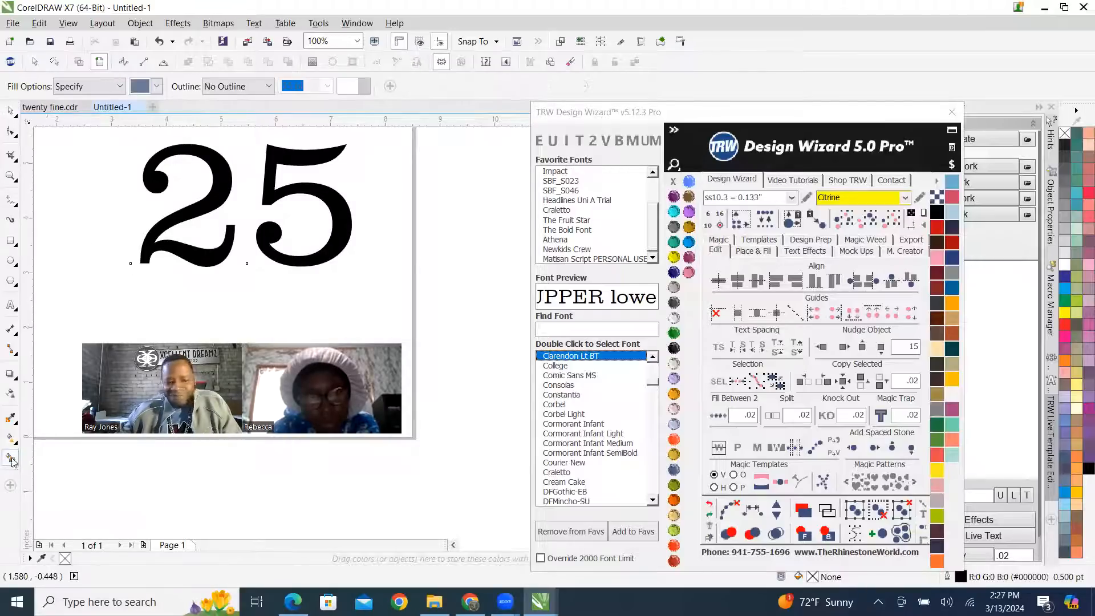
left_click(277, 155)
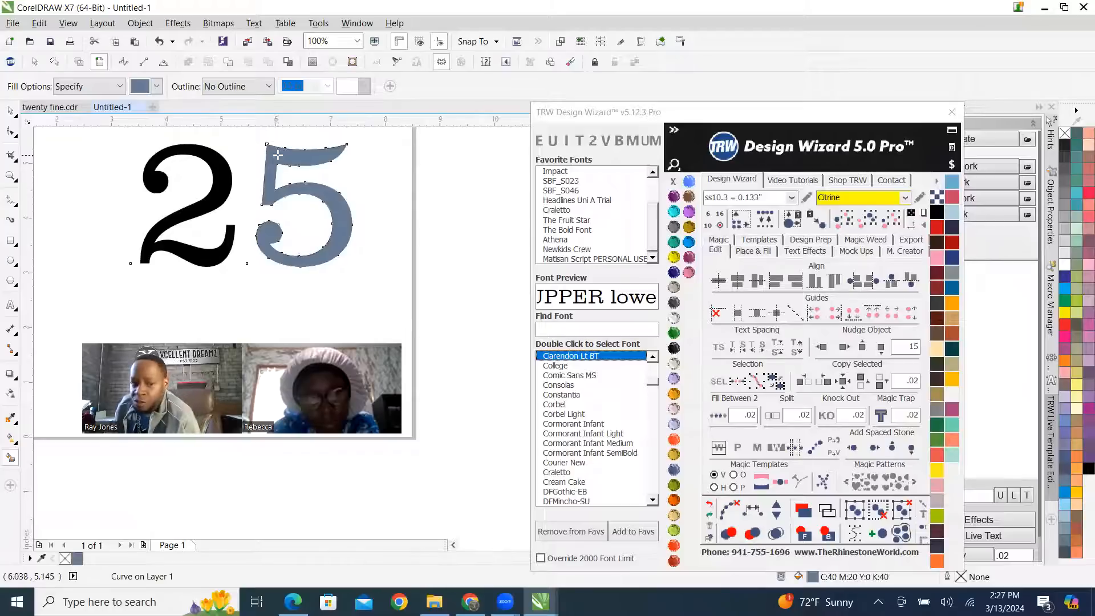
left_click(10, 113)
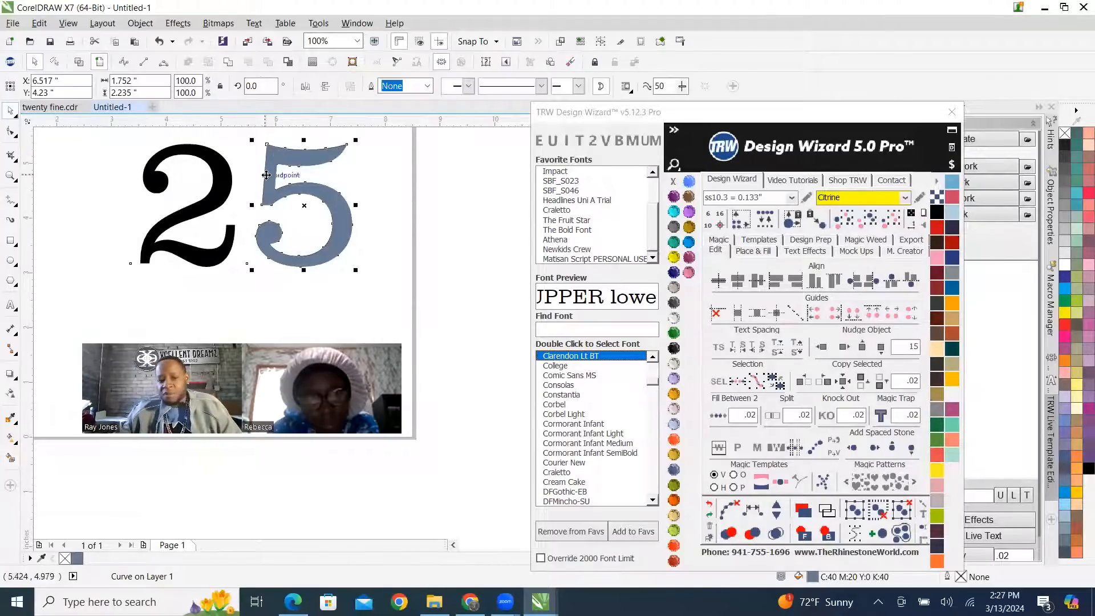
left_click_drag(267, 197, 252, 224)
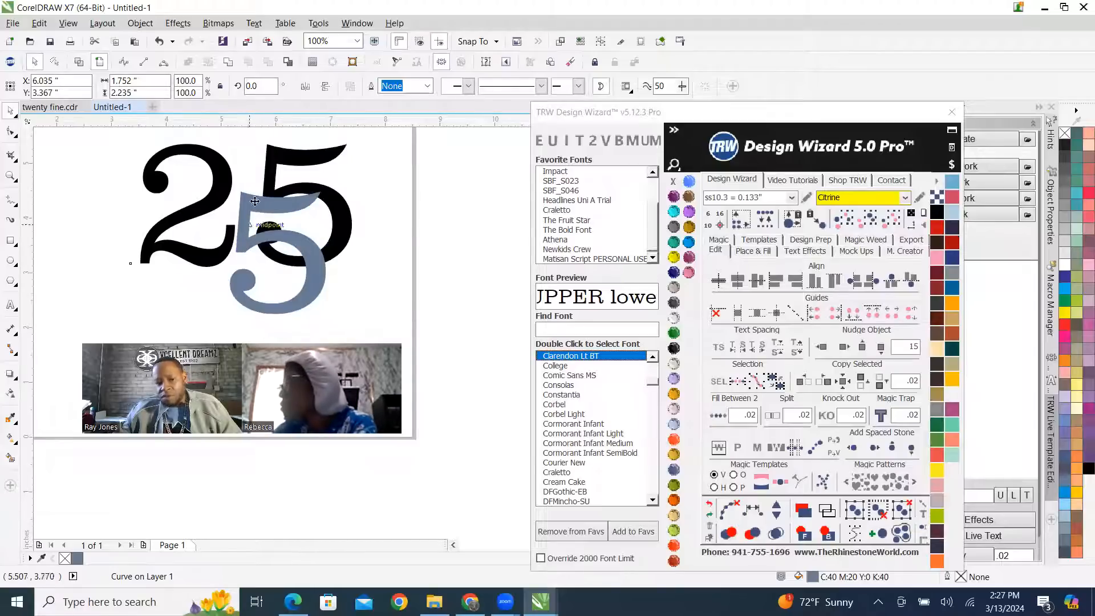
Delete the 5 from the original 25 text, leaving only the 2, and deselect it.
left_click(263, 178)
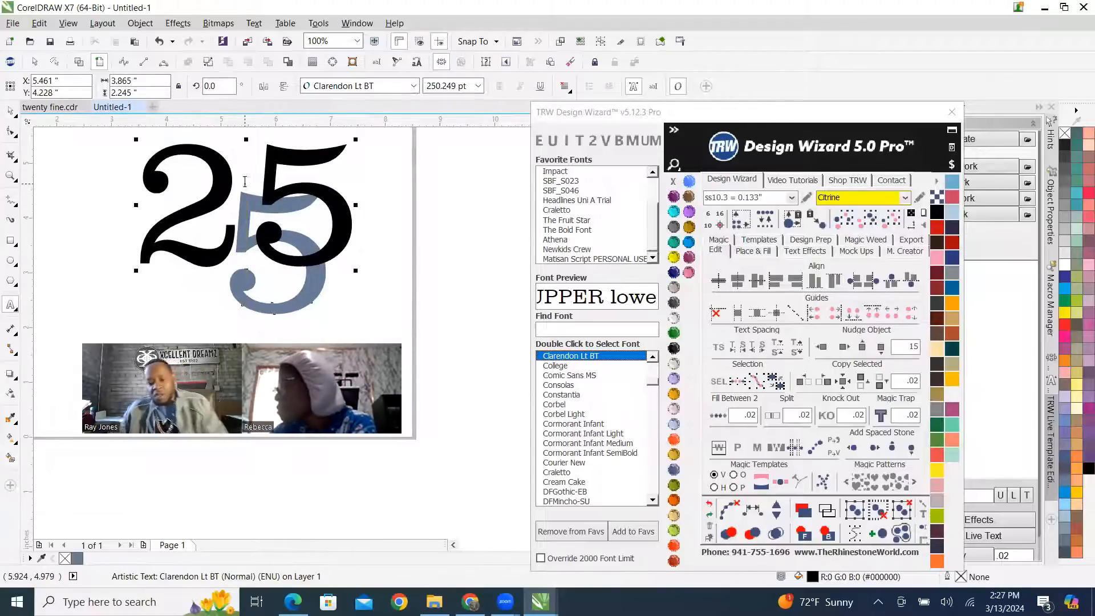
key("Delete")
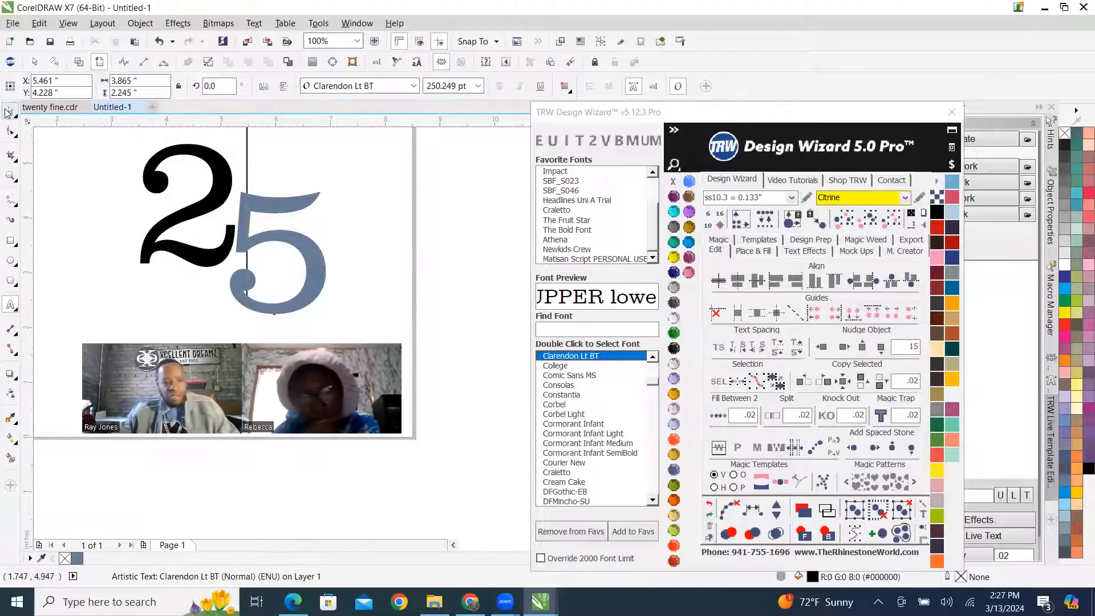
scroll(408, 254, "down", 2)
scroll(419, 241, "up", 2)
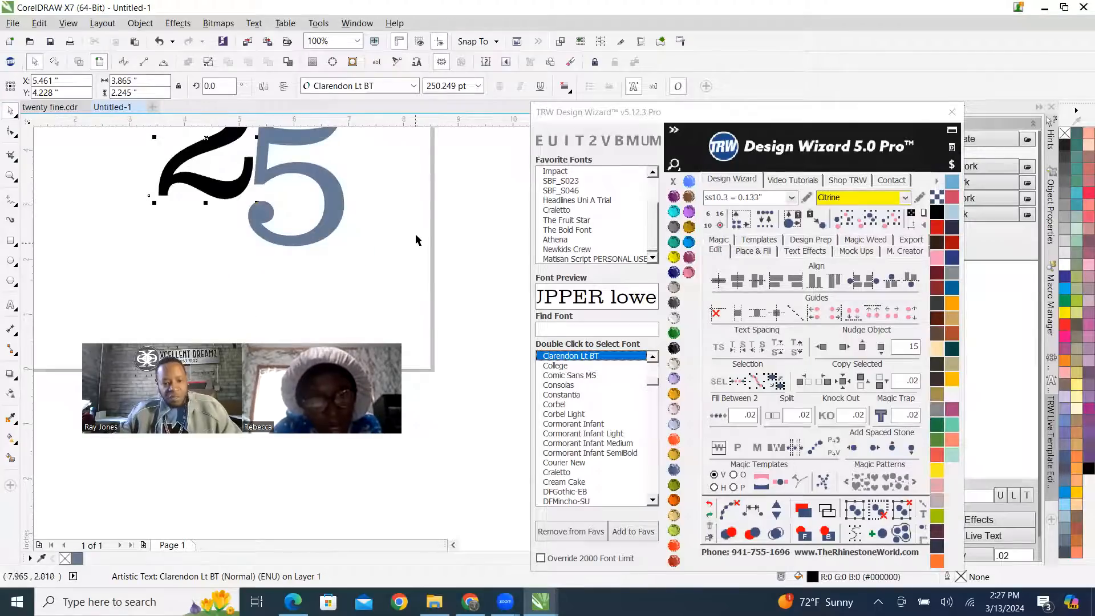
left_click(417, 239)
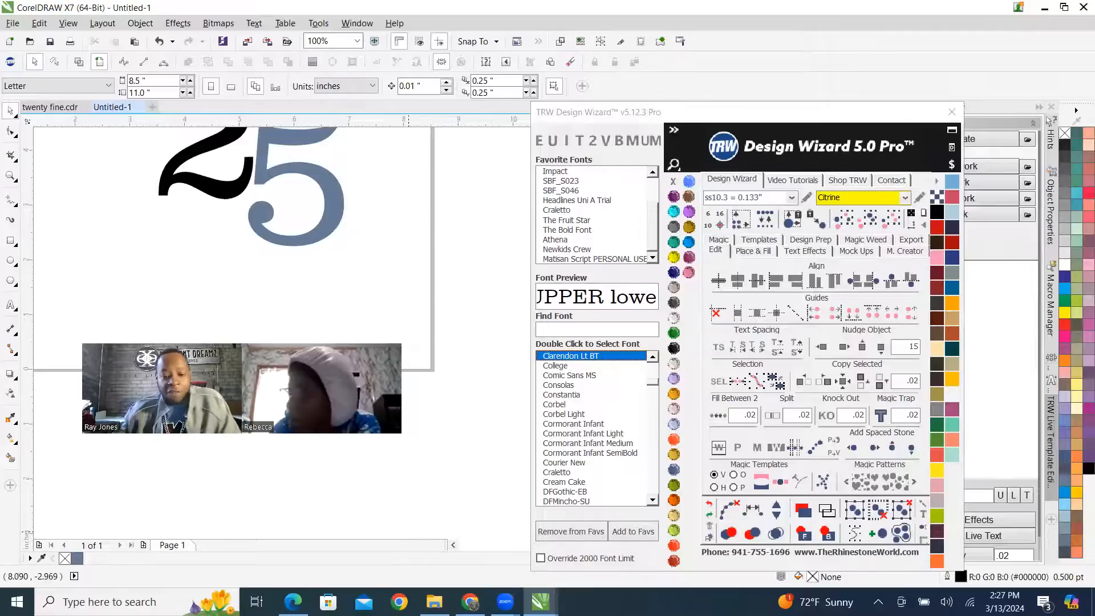
Switch to File Explorer and locate the BANNER RIBBON 00001-500x500 image in the IMAGES folder.
left_click(433, 601)
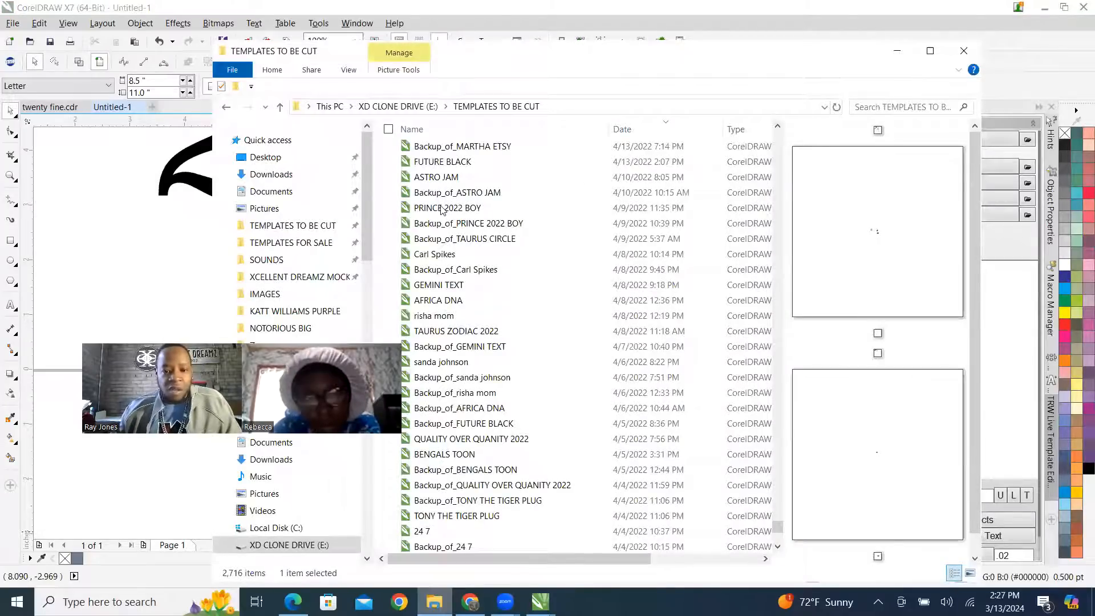
left_click(275, 294)
left_click(492, 172)
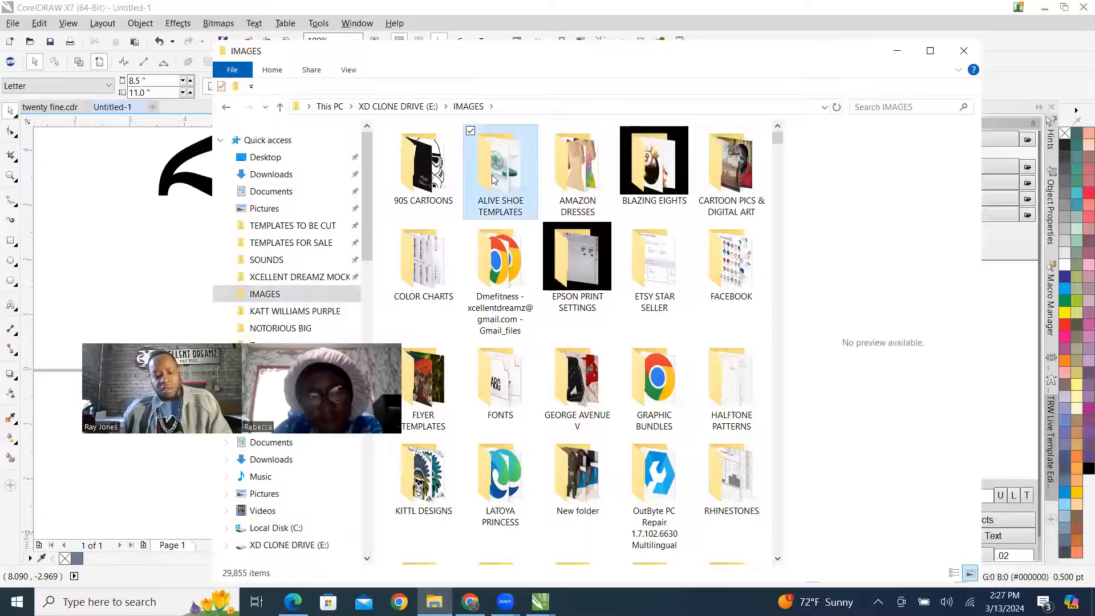
type("banner")
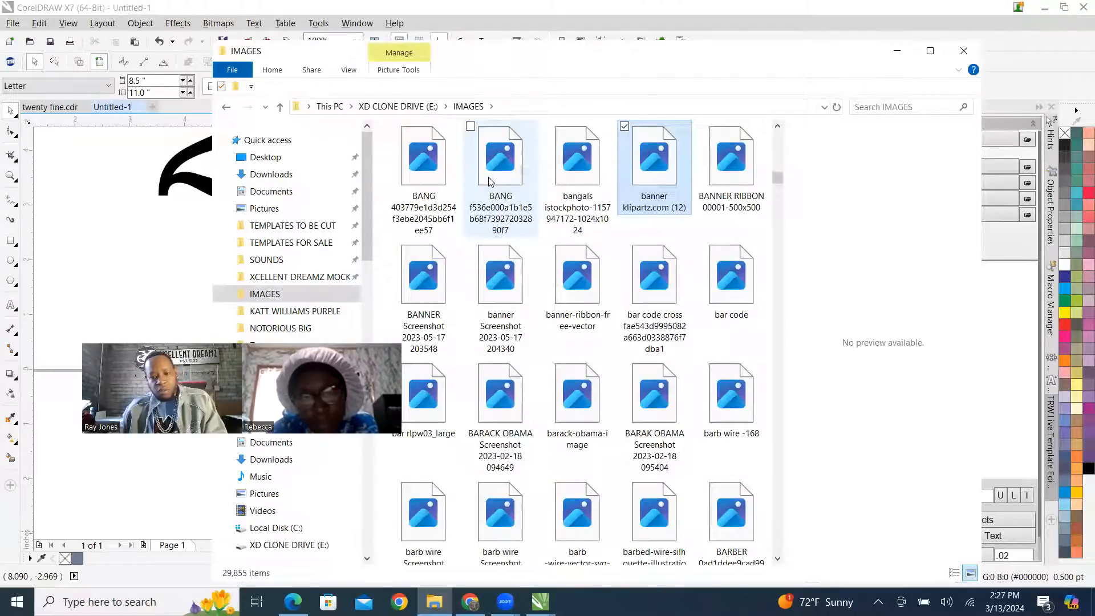
left_click(738, 165)
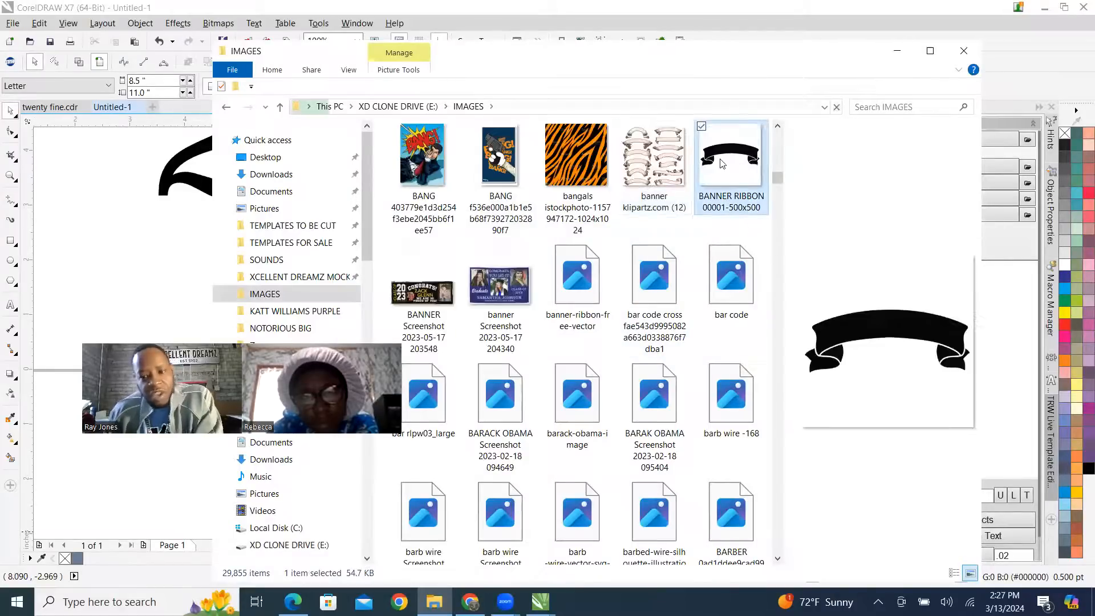
Bring the banner ribbon image into the CorelDRAW document and place it beside the page at about X 12.01", Y 4.44".
left_click_drag(737, 163, 270, 213)
scroll(160, 244, "down", 2)
left_click(136, 177)
scroll(339, 226, "up", 1)
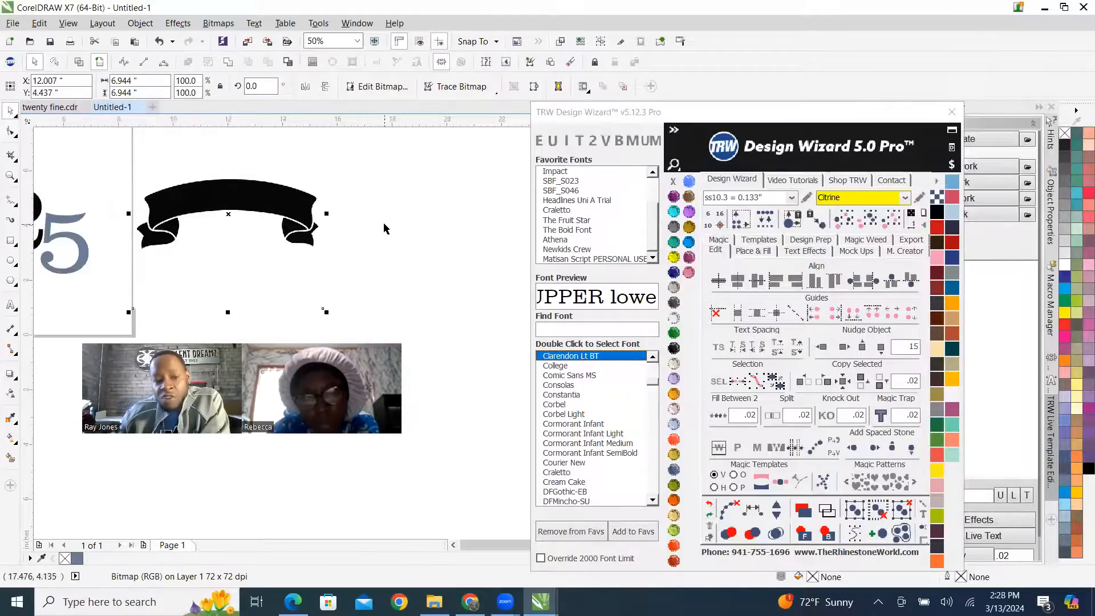
Outline-trace the banner bitmap as Clipart, deleting the original image and removing the background, and deselect the result.
scroll(383, 228, "down", 1)
scroll(417, 212, "up", 1)
right_click(445, 196)
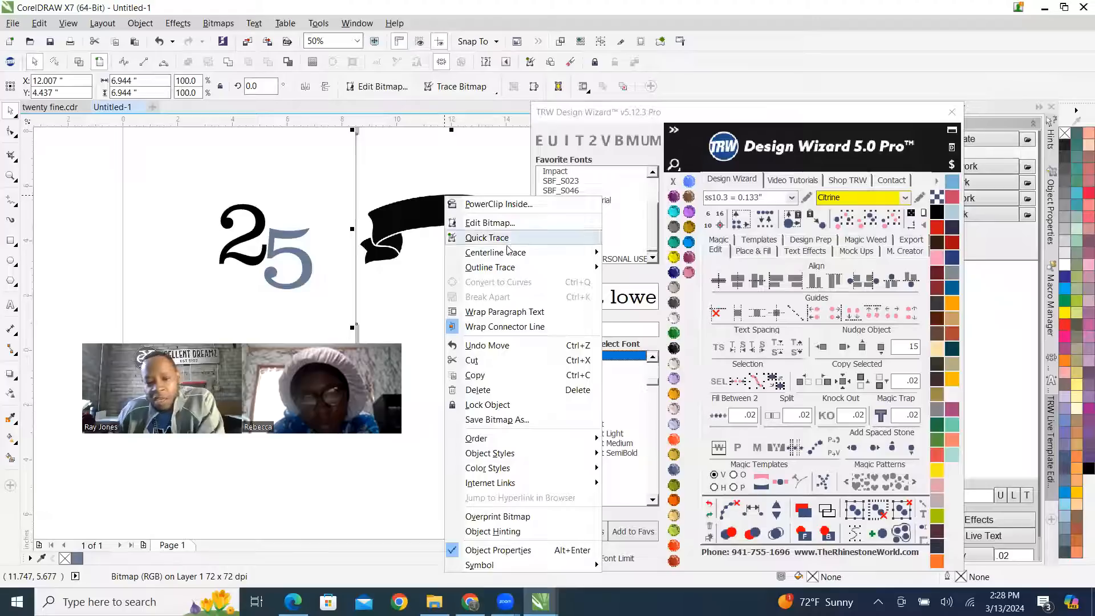
mouse_move(577, 272)
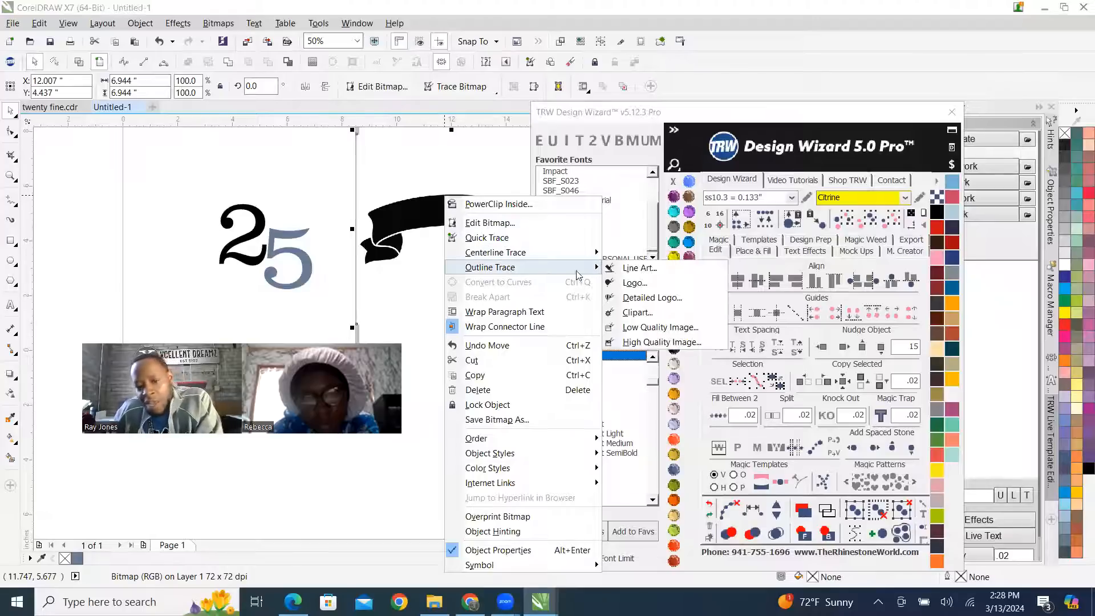
left_click(637, 313)
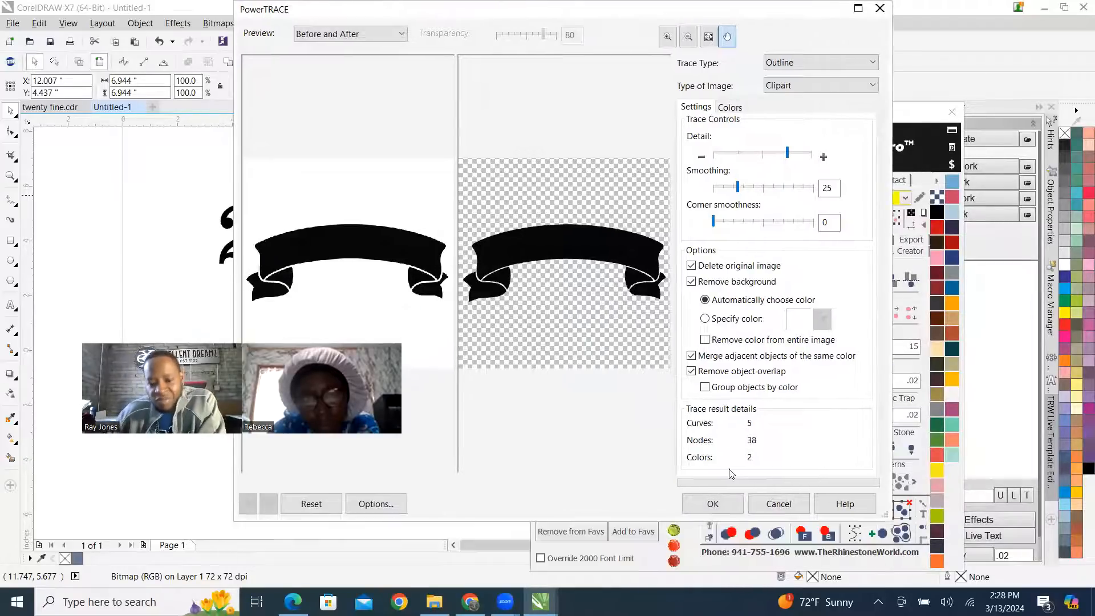
left_click(713, 504)
scroll(374, 215, "down", 1)
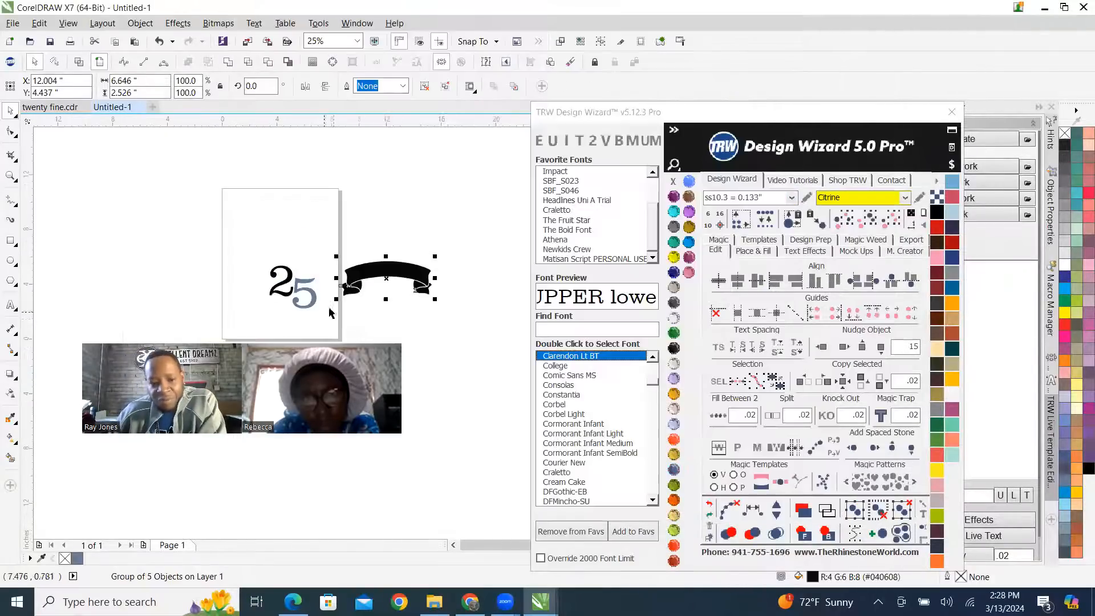
left_click(443, 166)
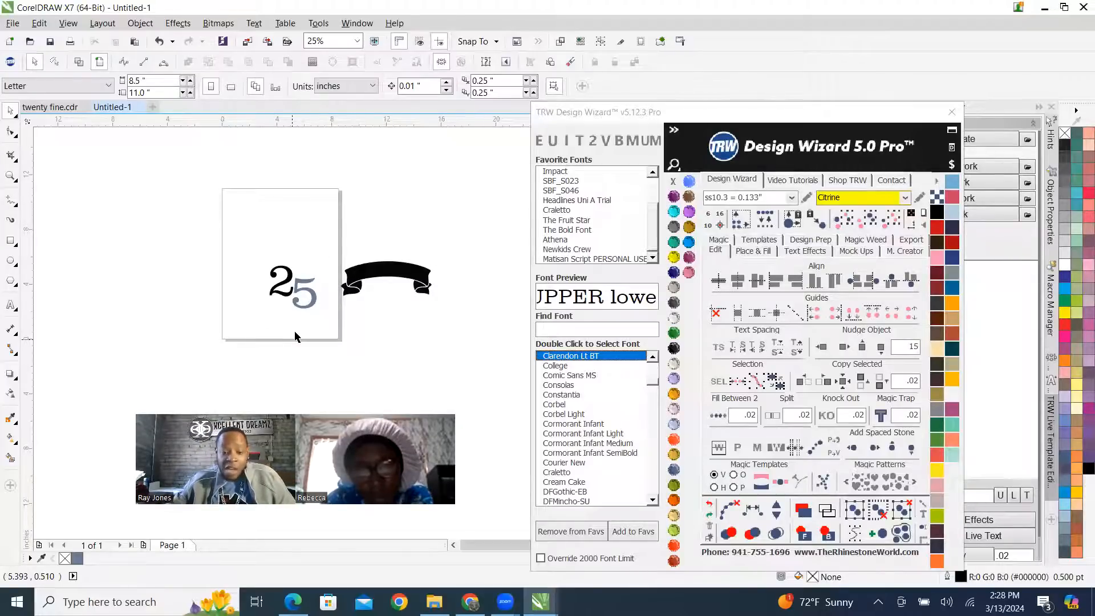
Fill the 2 with the Aquamarine stone color.
scroll(301, 299, "up", 3)
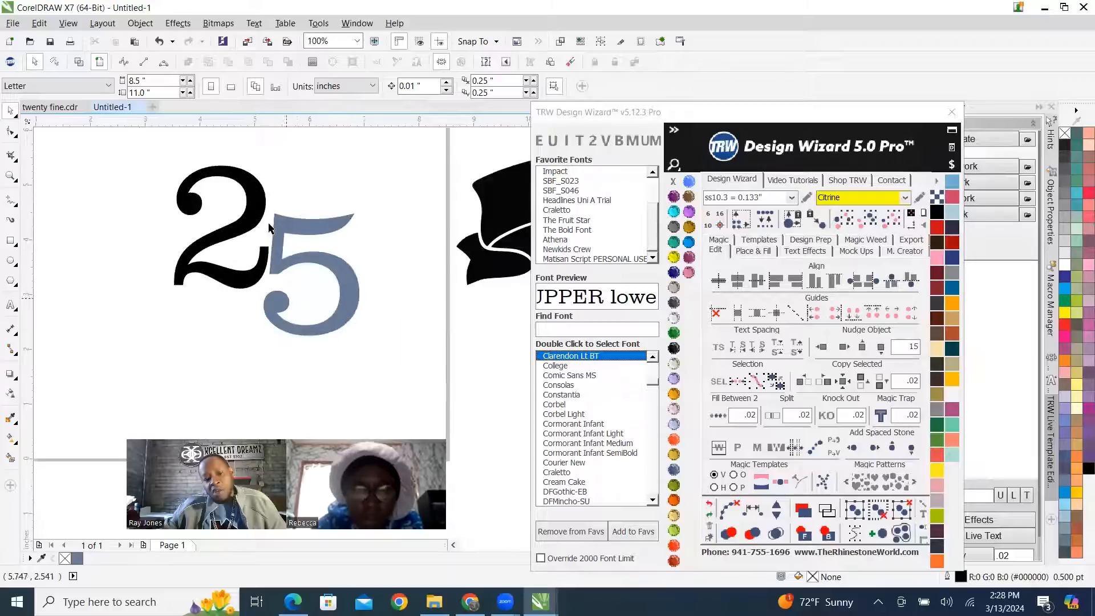
left_click(251, 189)
scroll(278, 232, "down", 2)
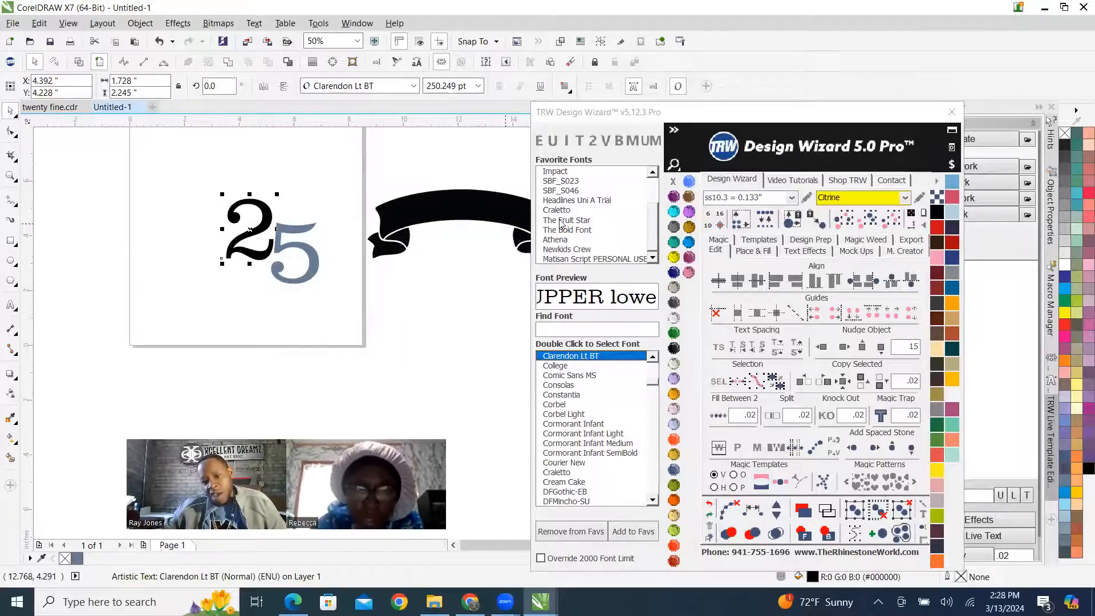
left_click(673, 211)
Ungroup all objects of the traced banner and deselect them.
scroll(306, 237, "down", 2)
scroll(318, 235, "up", 2)
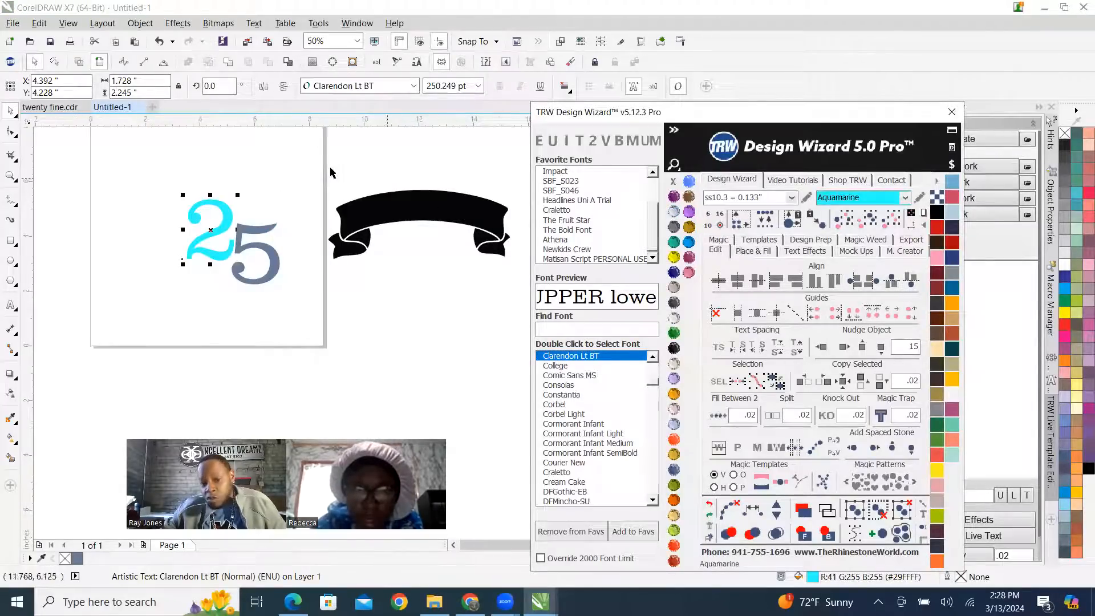
left_click(419, 213)
key("Escape")
right_click(424, 201)
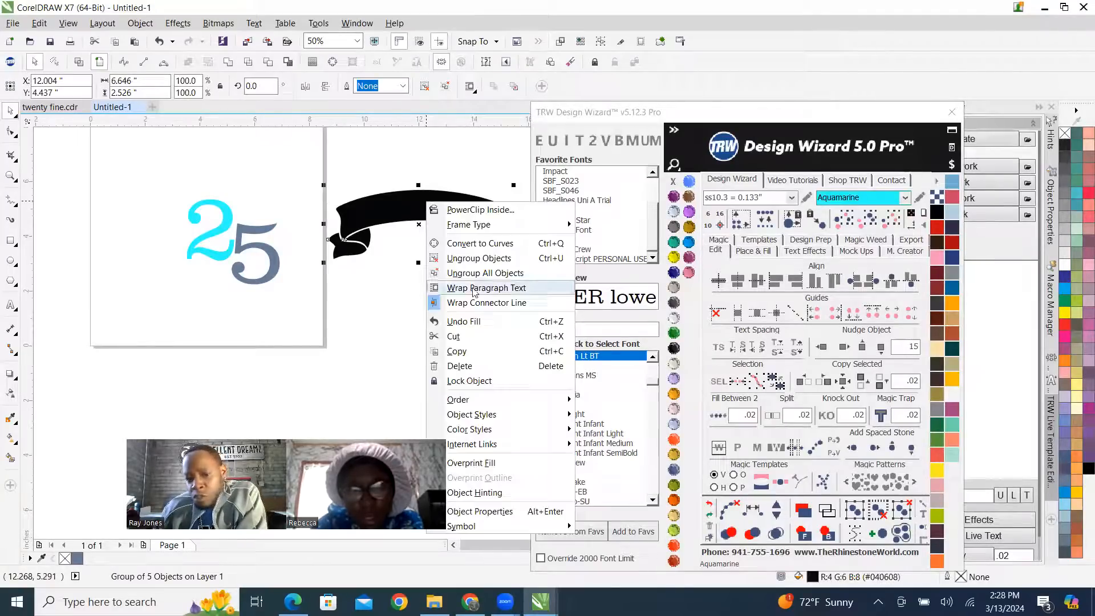
left_click(516, 273)
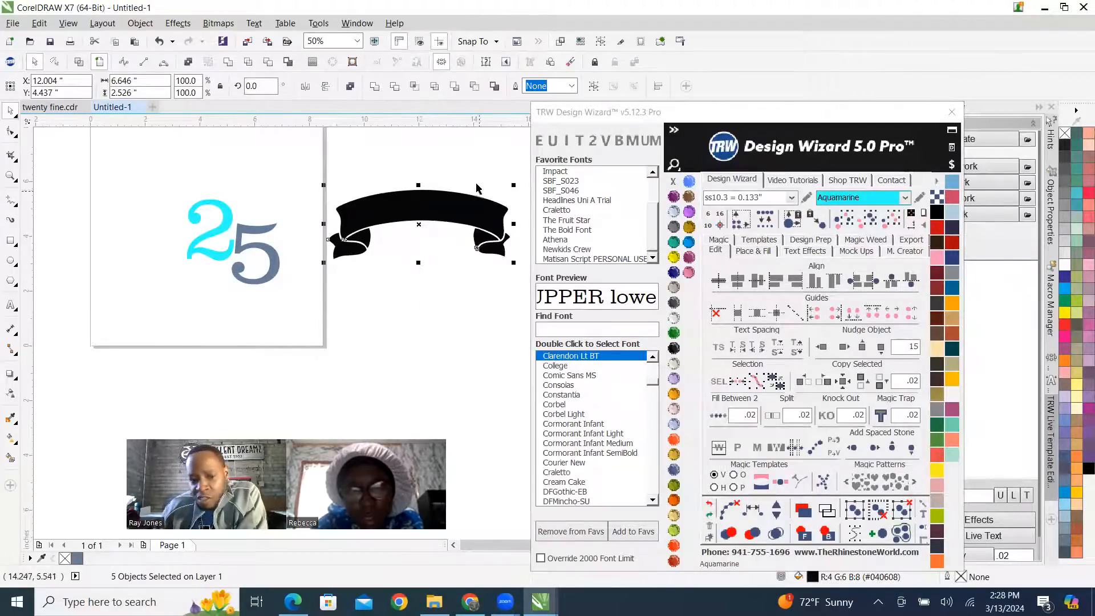
key("Escape")
Weld the two inner fold pieces under the ends of the banner into one curve.
scroll(456, 250, "up", 4)
scroll(432, 259, "down", 3)
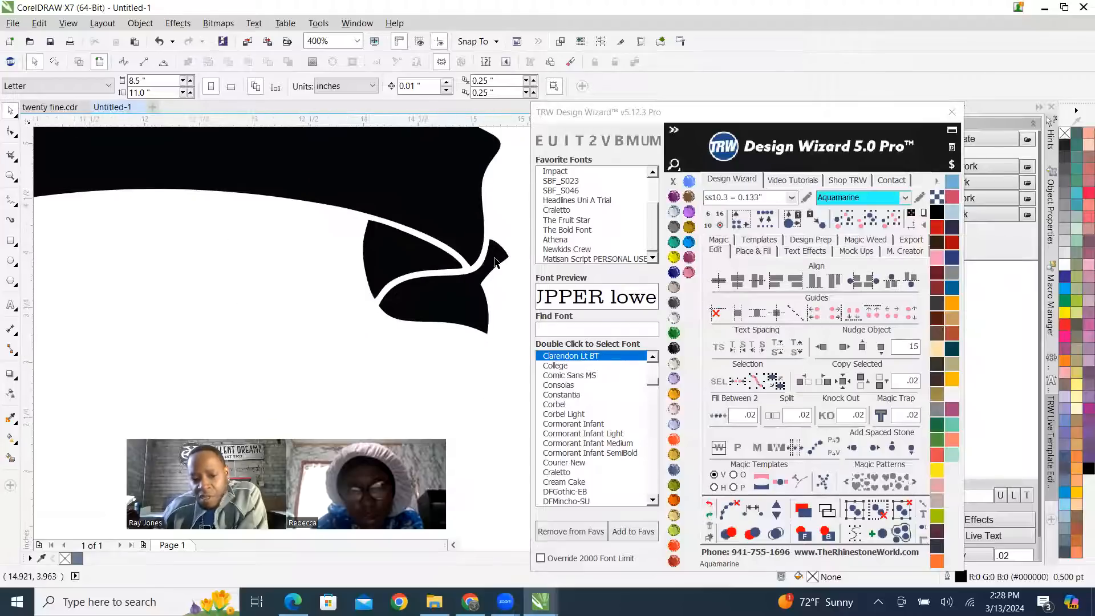
left_click(454, 263)
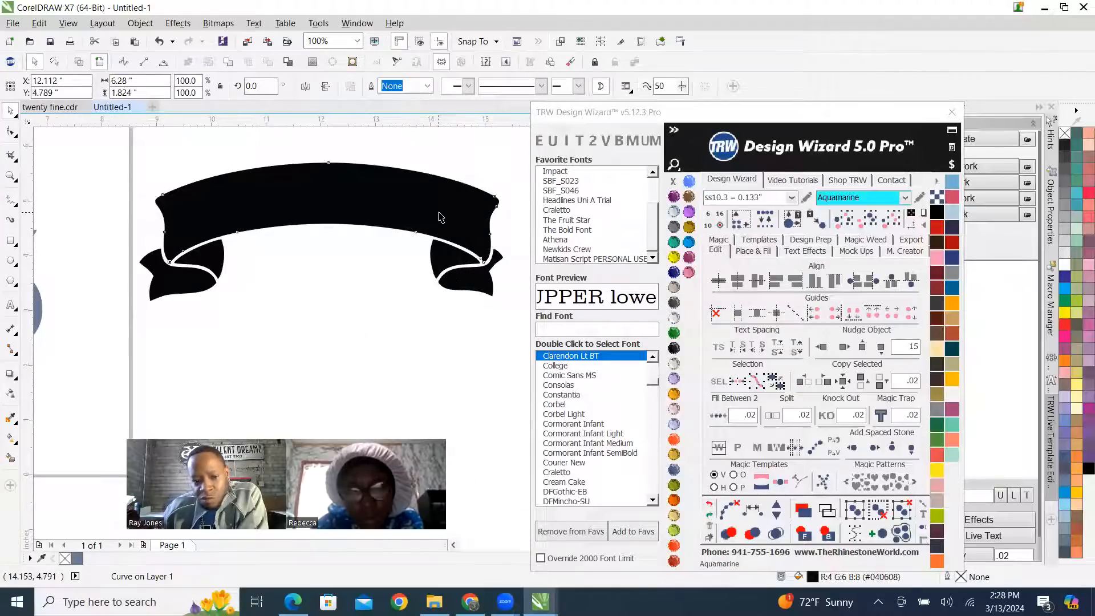
left_click(206, 248)
left_click(177, 279)
scroll(400, 253, "down", 1)
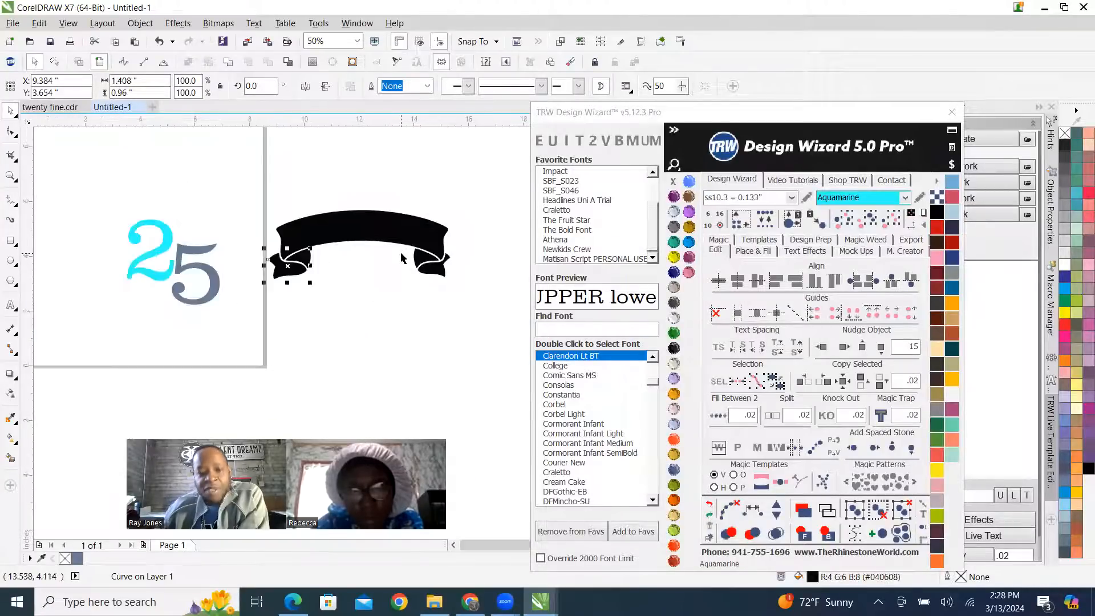
scroll(383, 253, "up", 1)
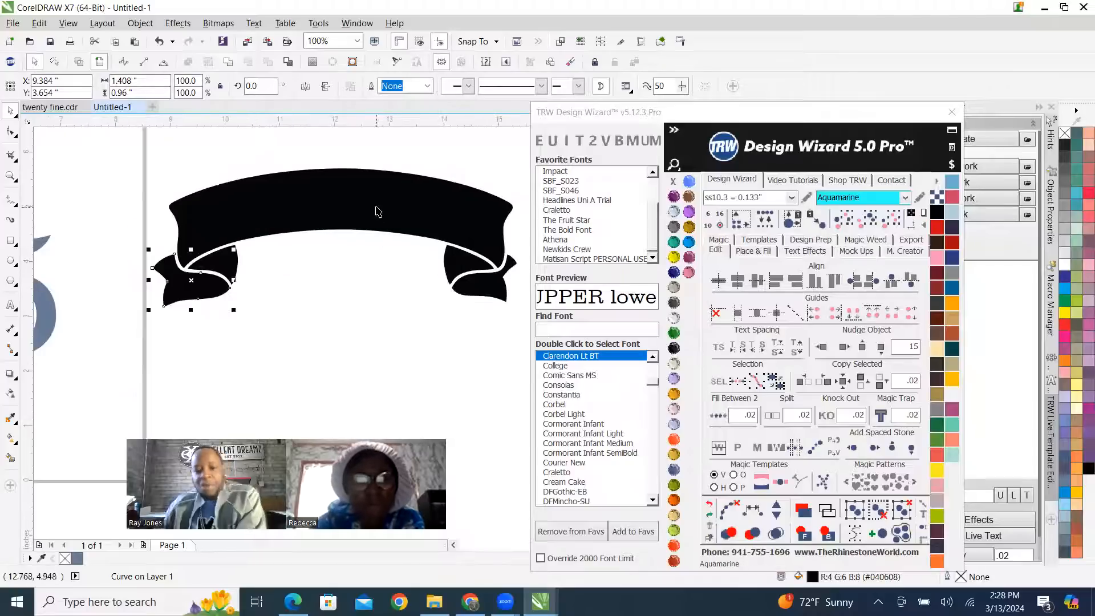
left_click(282, 267)
left_click(223, 261)
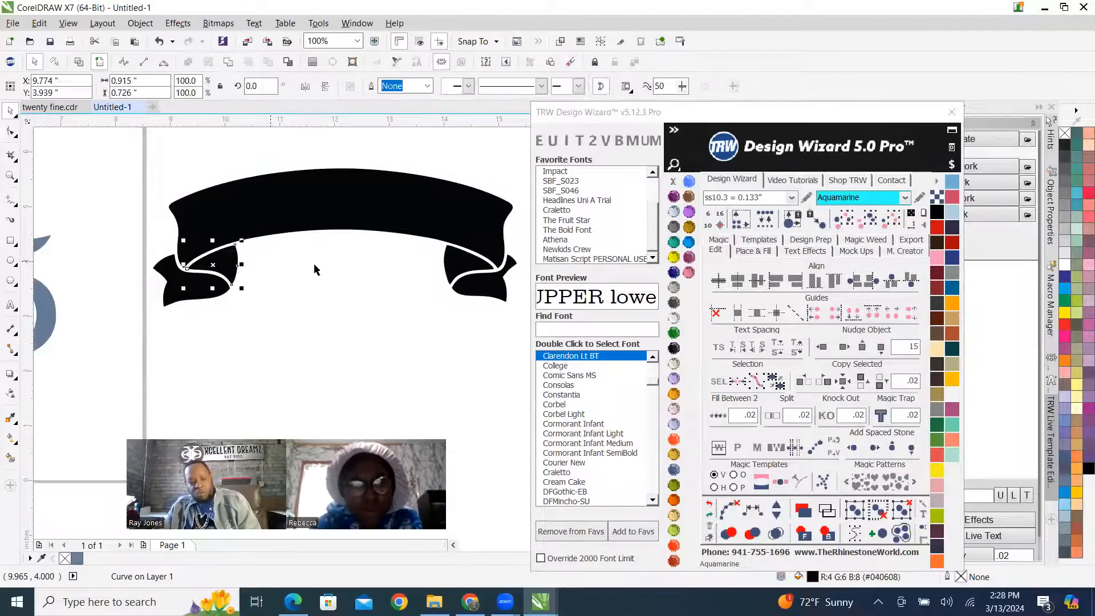
left_click(450, 264, "shift")
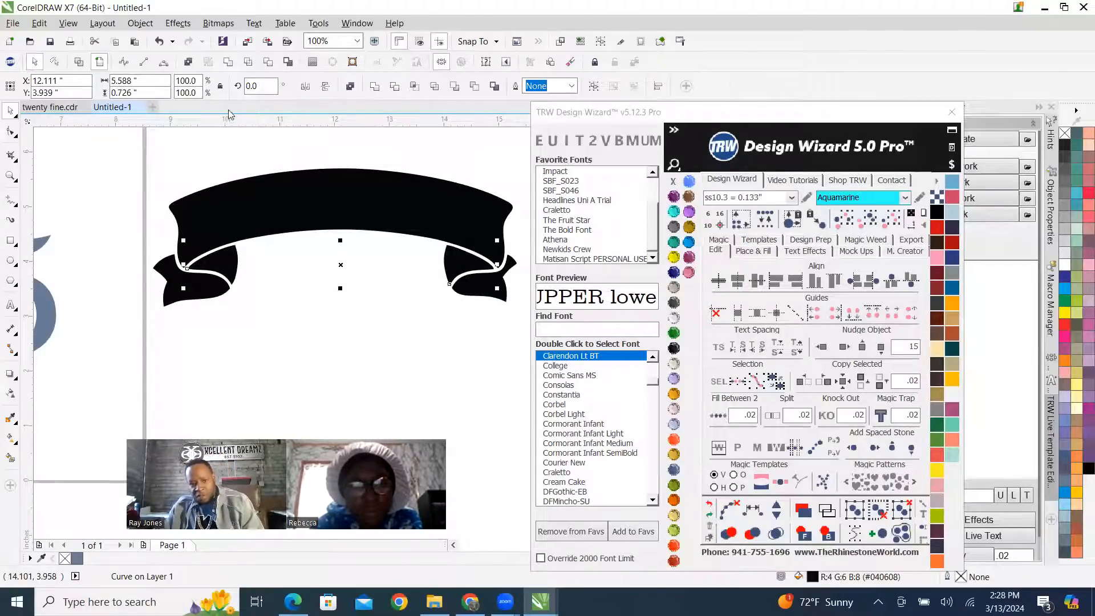
left_click(226, 59)
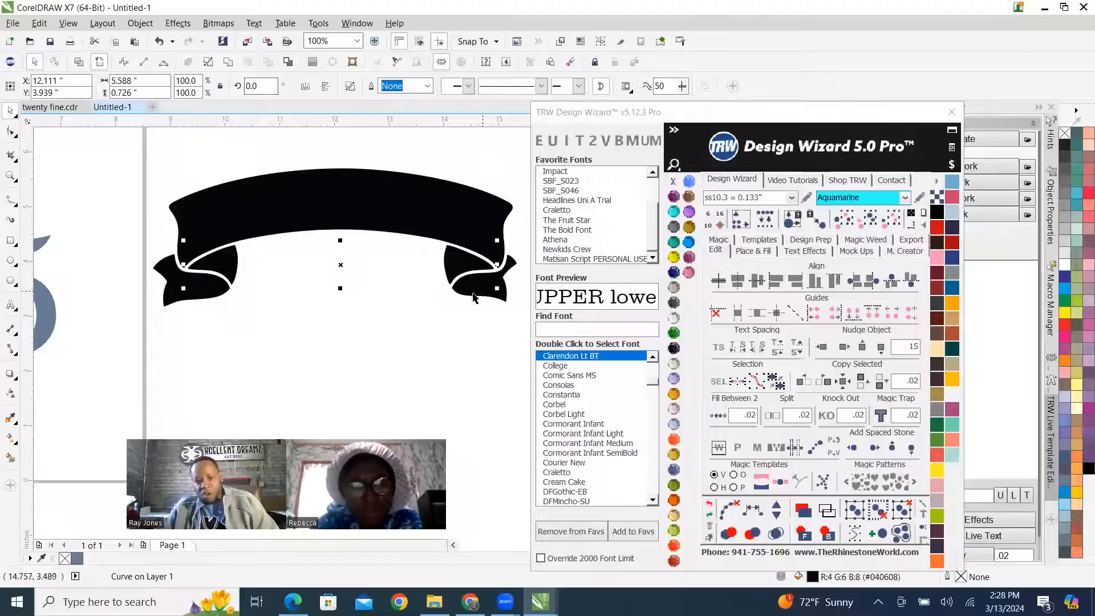
Weld the banner's main band with its two outer tails and fill the merged curve with Amethyst.
left_click(184, 292, "shift")
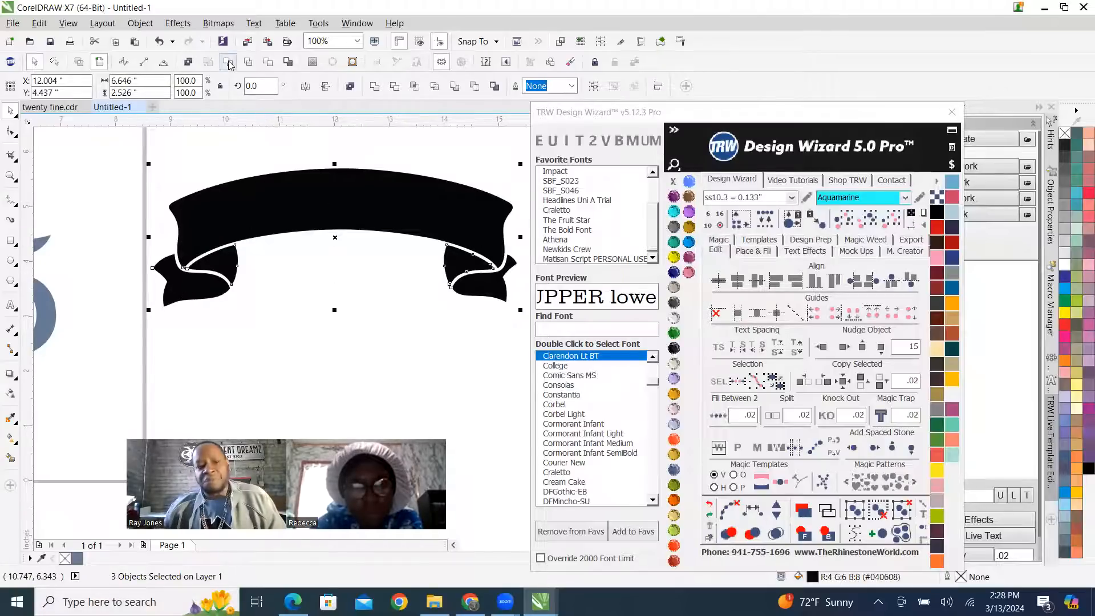
left_click(674, 197)
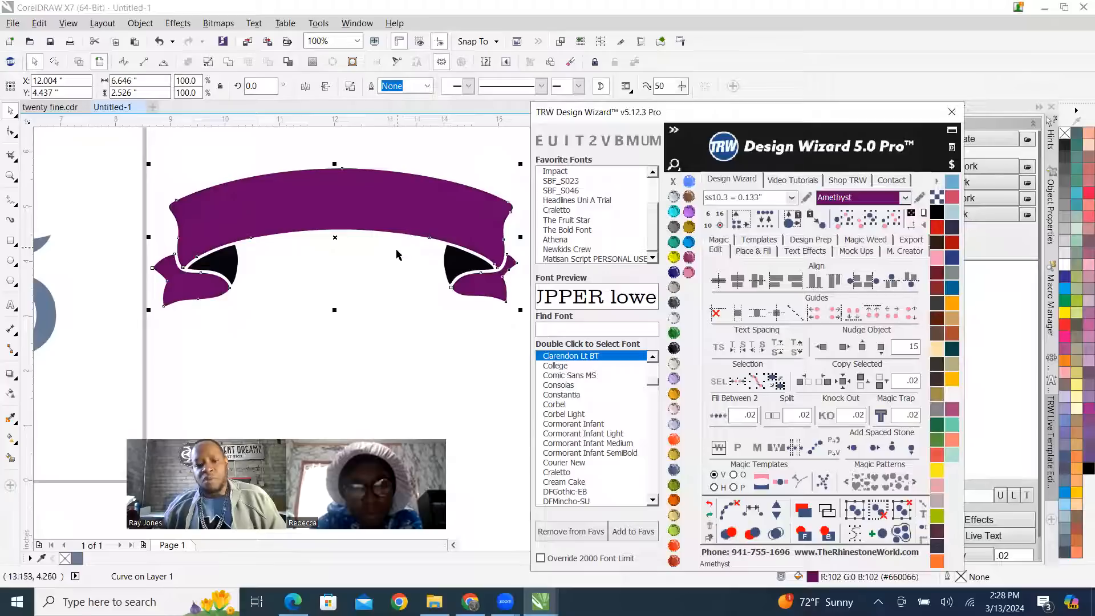
scroll(392, 267, "down", 1)
left_click(416, 181)
scroll(428, 265, "up", 1)
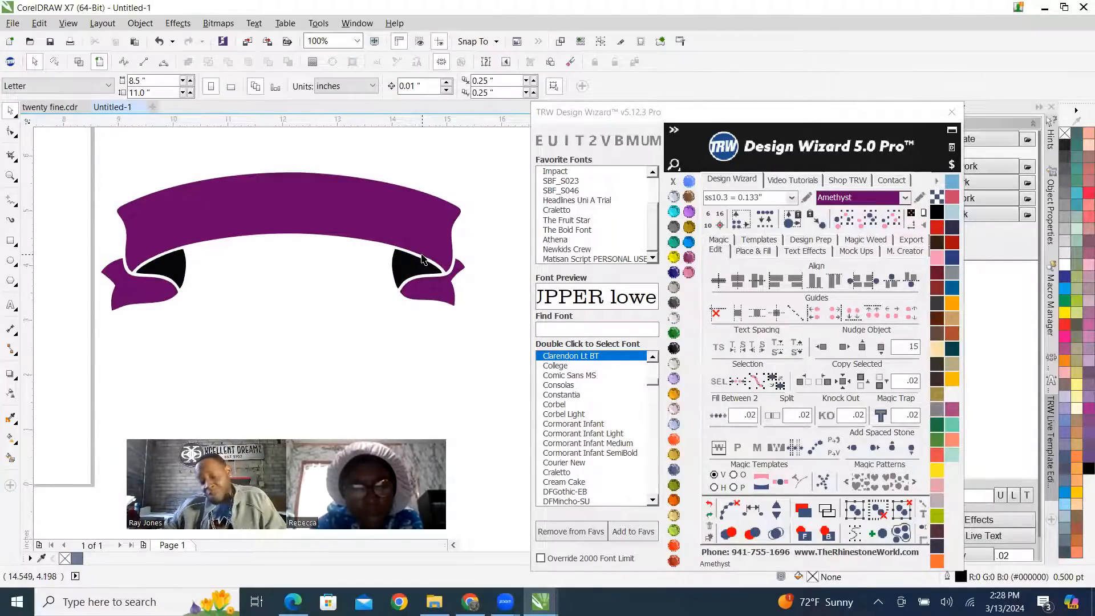
Group the banner's purple ribbon and black fold pieces into one object.
scroll(423, 260, "down", 1)
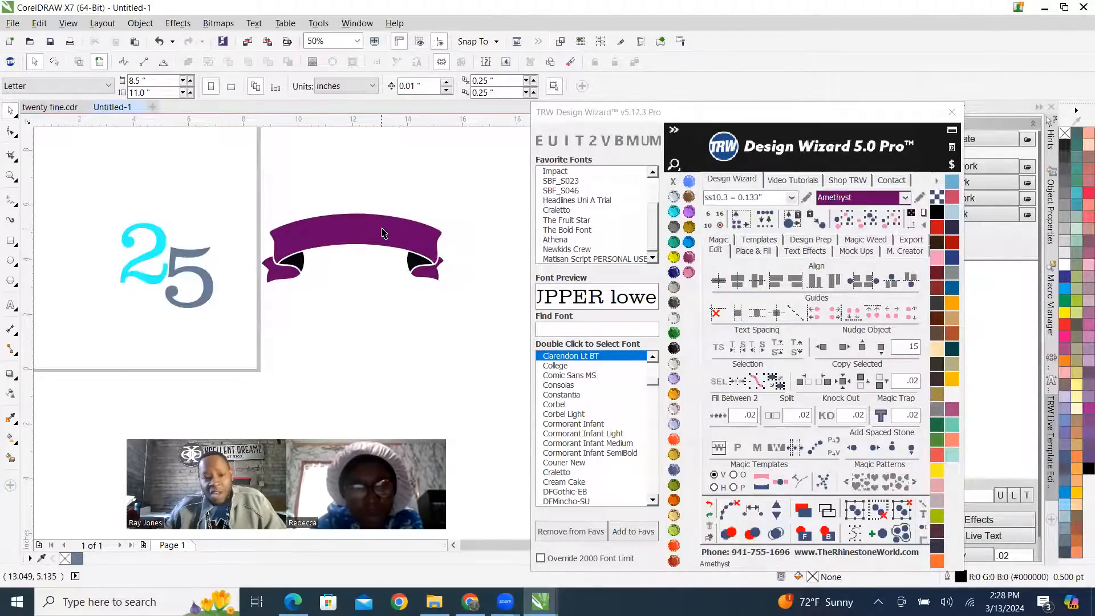
left_click_drag(239, 184, 499, 326)
right_click(392, 237)
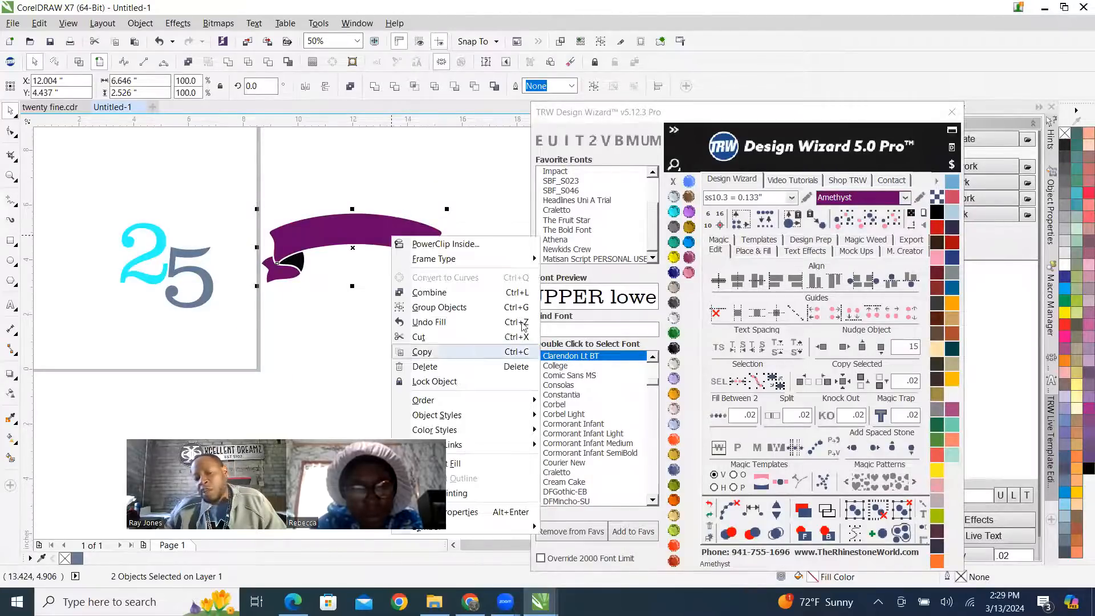
left_click(470, 310)
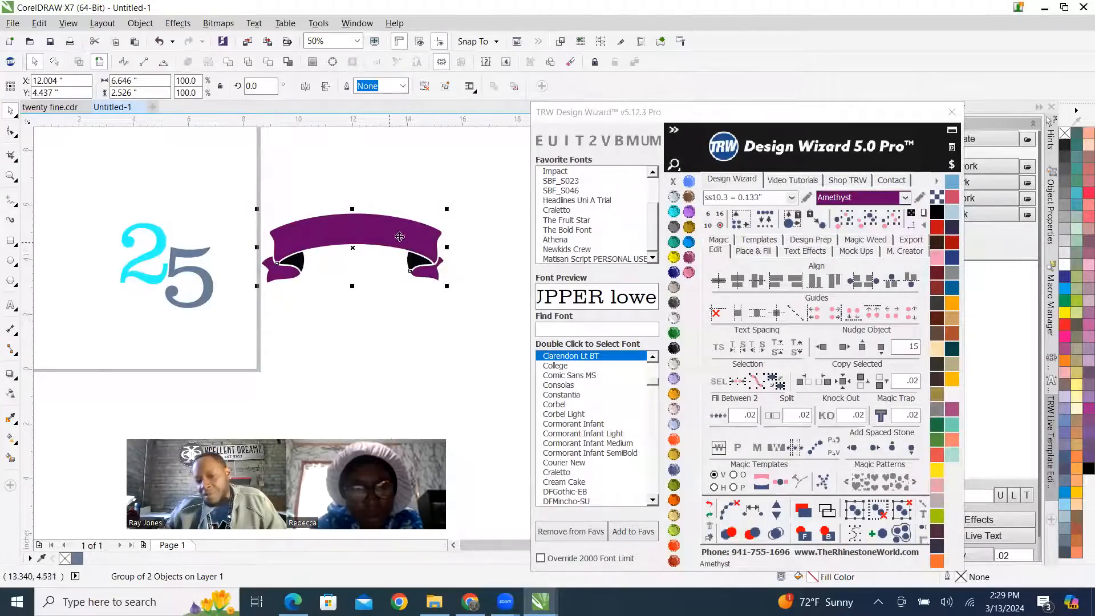
Try to position the grouped banner over the 25 by eye.
left_click_drag(410, 230, 234, 255)
scroll(280, 262, "down", 1)
scroll(289, 248, "up", 2)
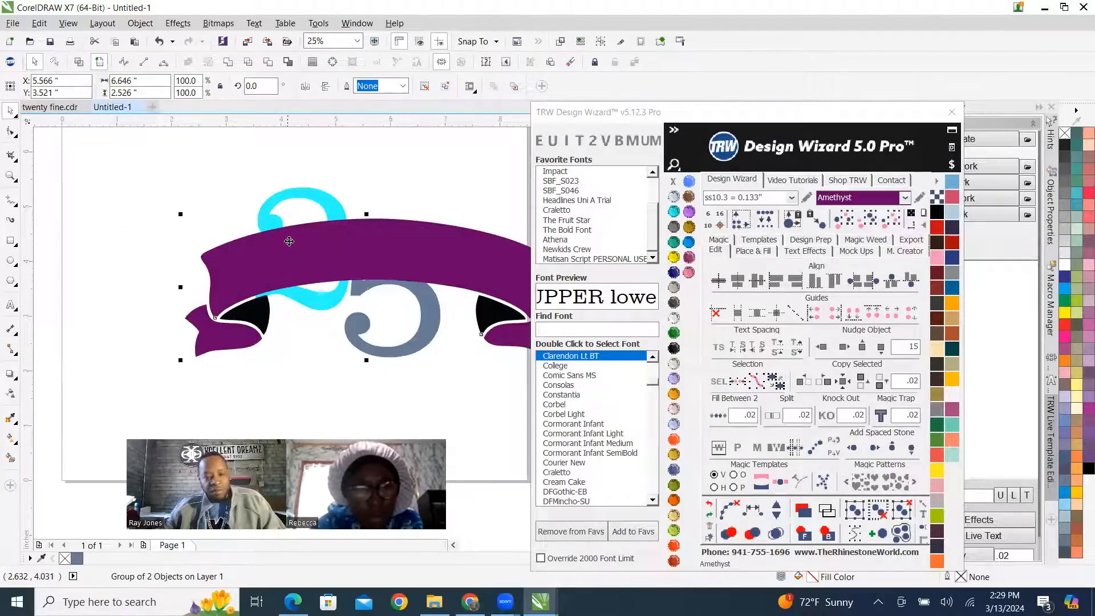
scroll(226, 251, "down", 2)
left_click_drag(222, 242, 312, 230)
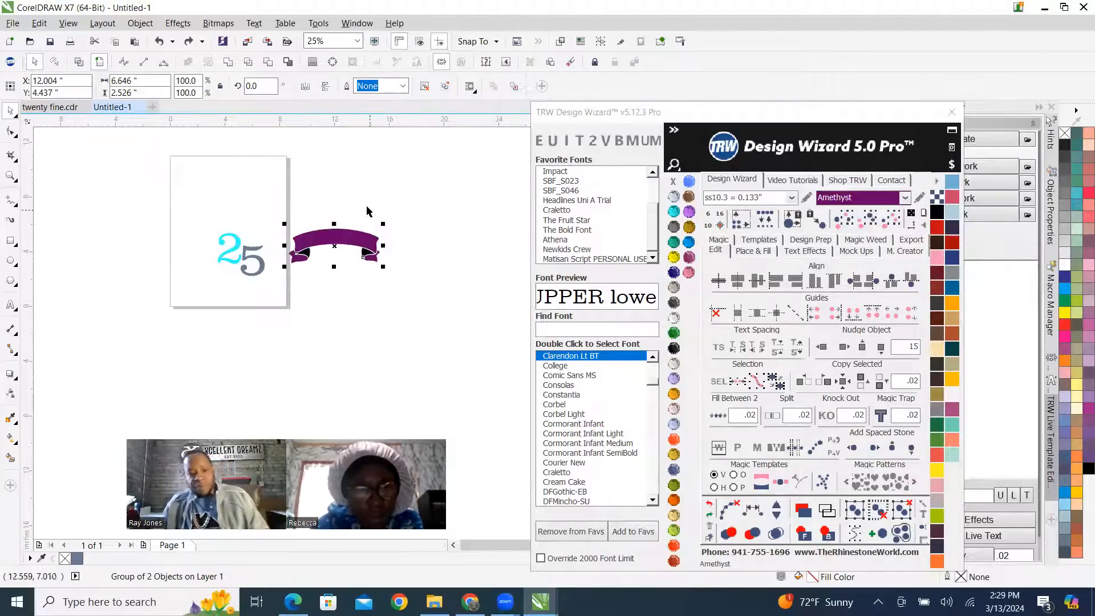
left_click(324, 195)
scroll(243, 271, "up", 2)
scroll(254, 289, "down", 2)
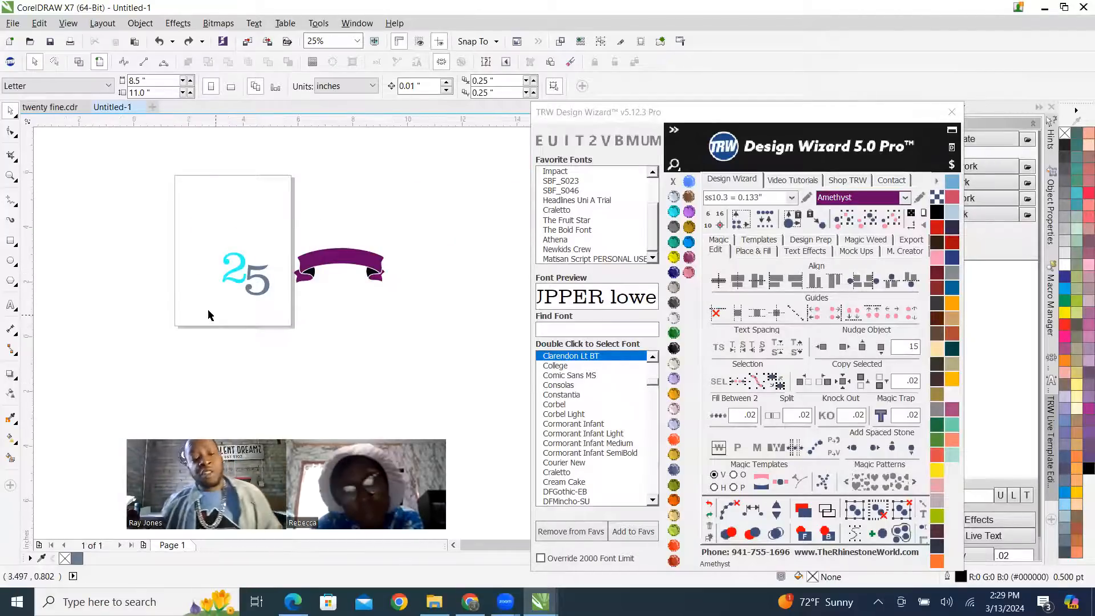
scroll(217, 307, "up", 1)
left_click_drag(195, 160, 339, 322)
scroll(408, 306, "down", 1)
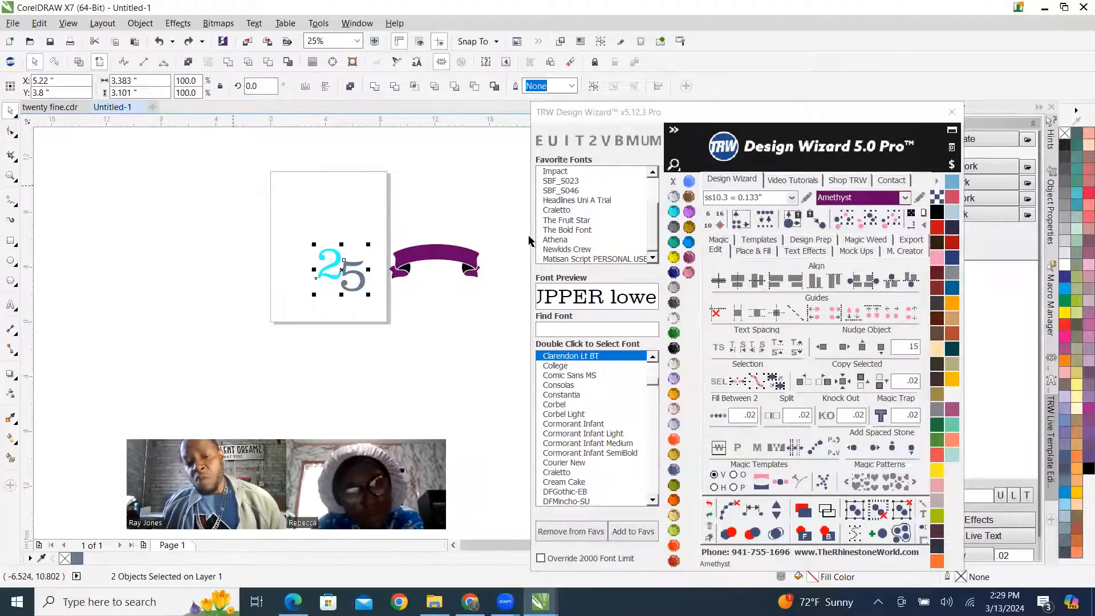
scroll(448, 279, "up", 1)
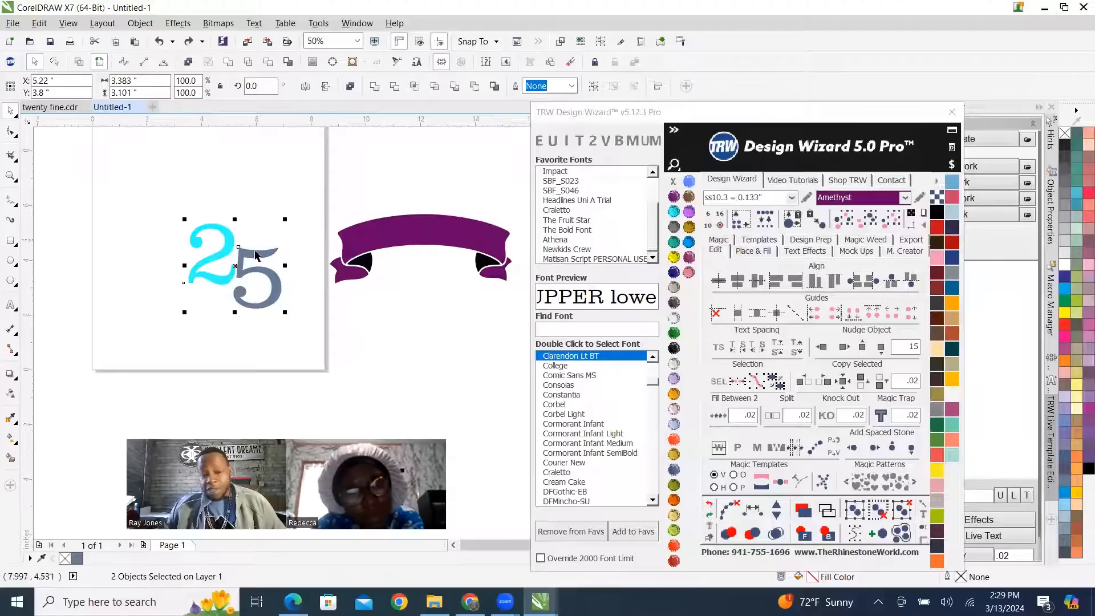
scroll(285, 196, "down", 2)
scroll(297, 220, "up", 2)
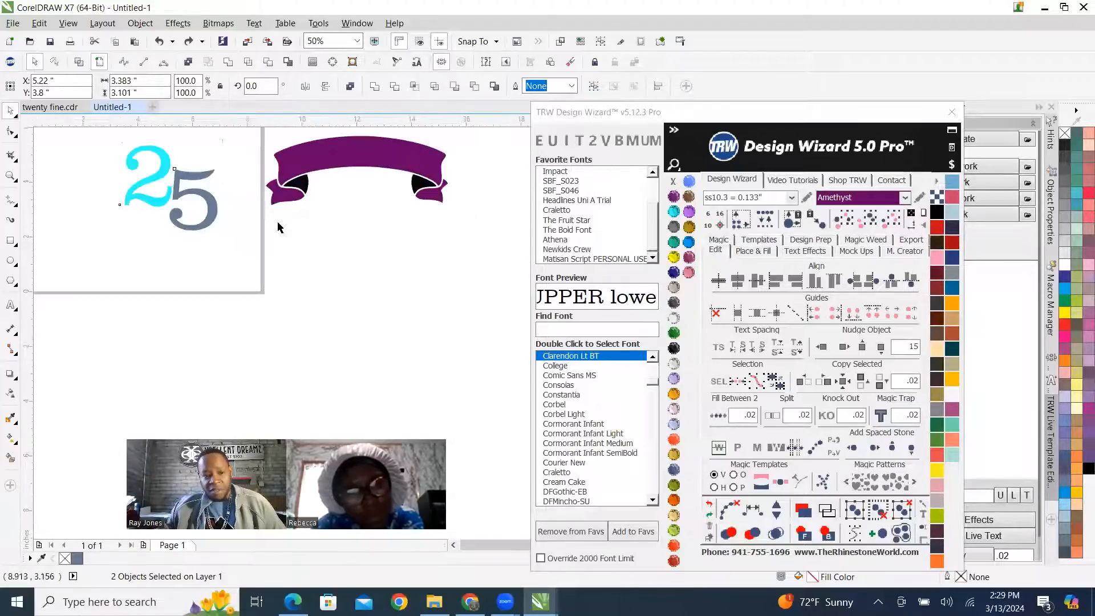
scroll(276, 220, "down", 2)
scroll(272, 203, "up", 2)
Try to place the banner across the digits and nudge it slightly sideways to centre it, then undo the moves.
left_click_drag(254, 154, 487, 291)
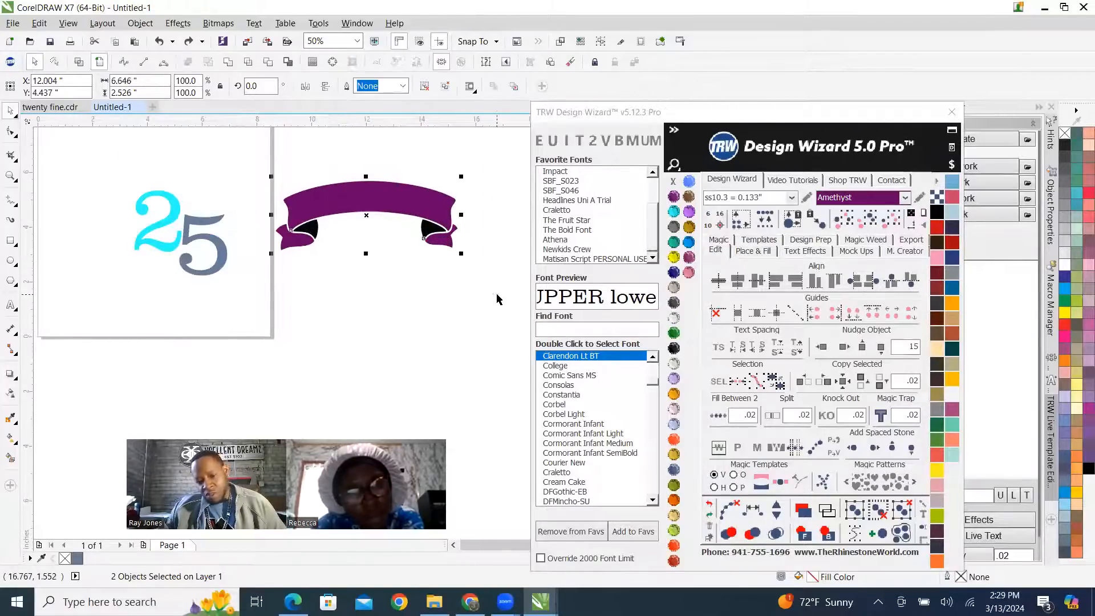
left_click_drag(413, 206, 228, 236)
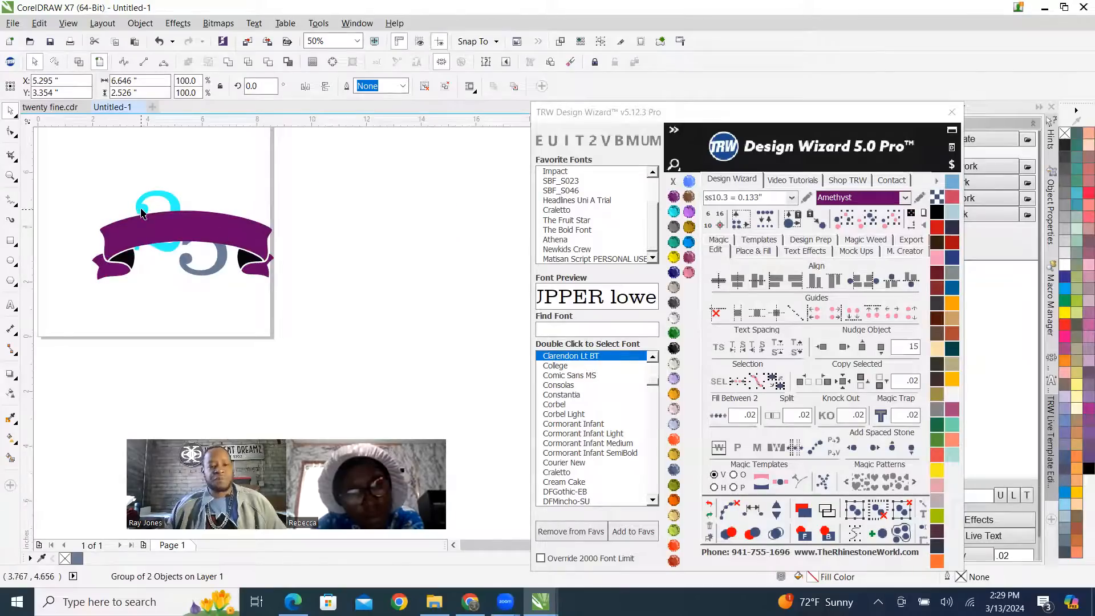
scroll(142, 212, "up", 1)
scroll(287, 251, "up", 1)
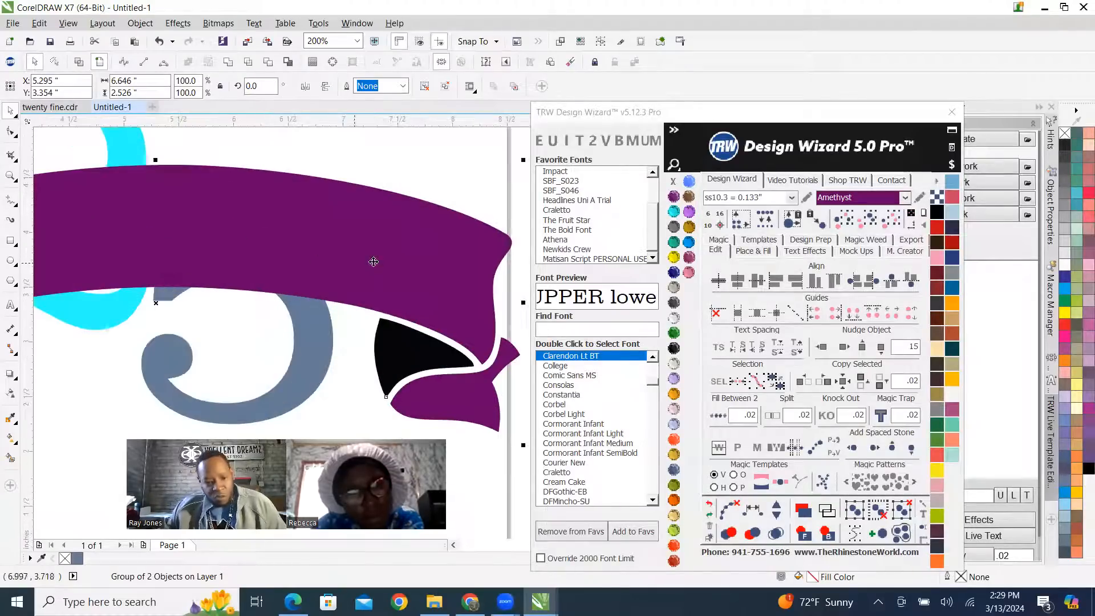
left_click_drag(381, 261, 362, 260)
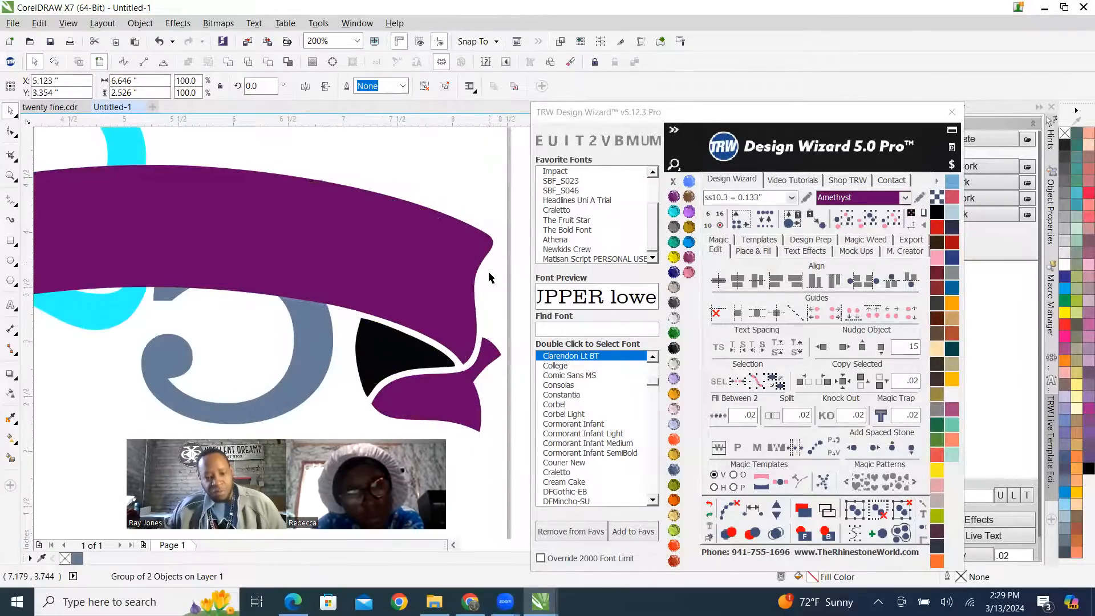
scroll(489, 273, "down", 2)
key("ctrl+z")
key("ctrl+z")
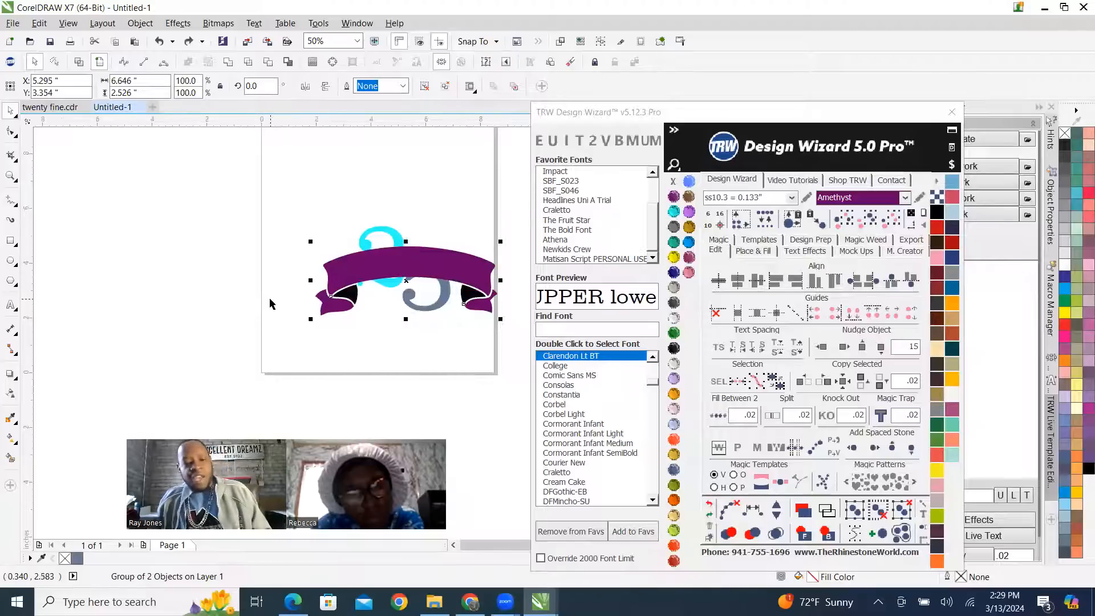
Group the 2 and the 5 into one object.
scroll(214, 308, "down", 1)
scroll(318, 307, "up", 1)
left_click_drag(229, 217, 365, 332)
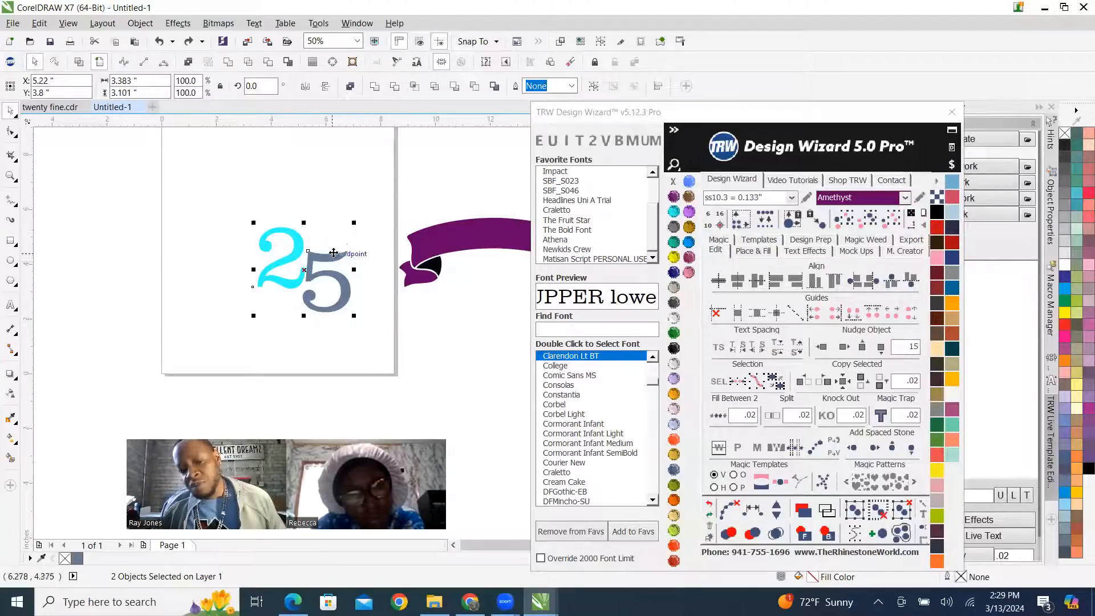
right_click(334, 261)
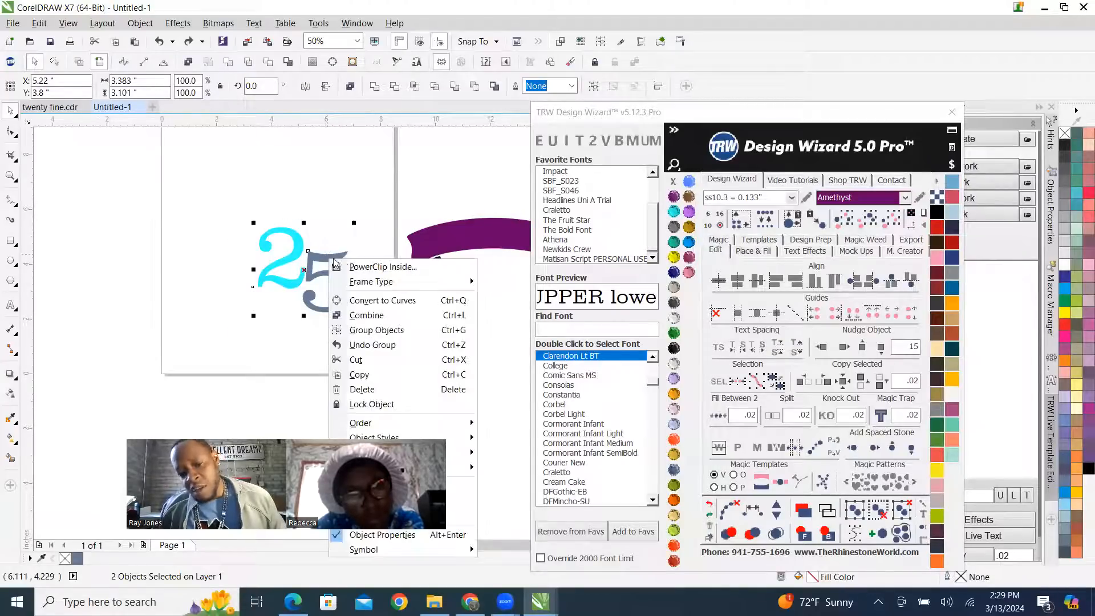
left_click(391, 331)
scroll(348, 326, "down", 1)
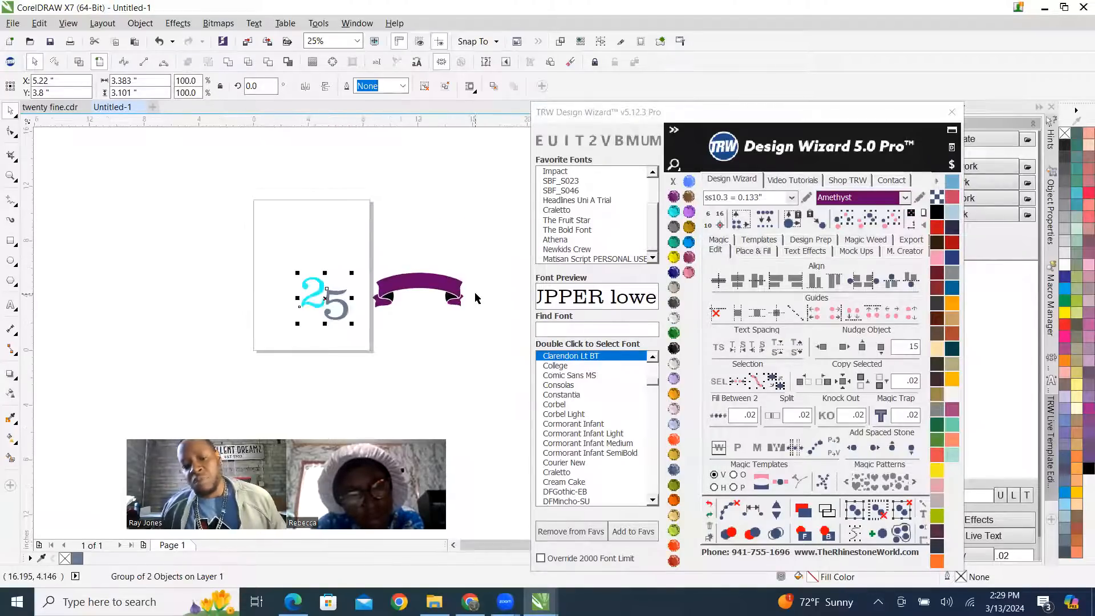
Move the banner slightly lower and nearer the digits, align it with the digit group along their vertical centre line, and deselect.
left_click(412, 281)
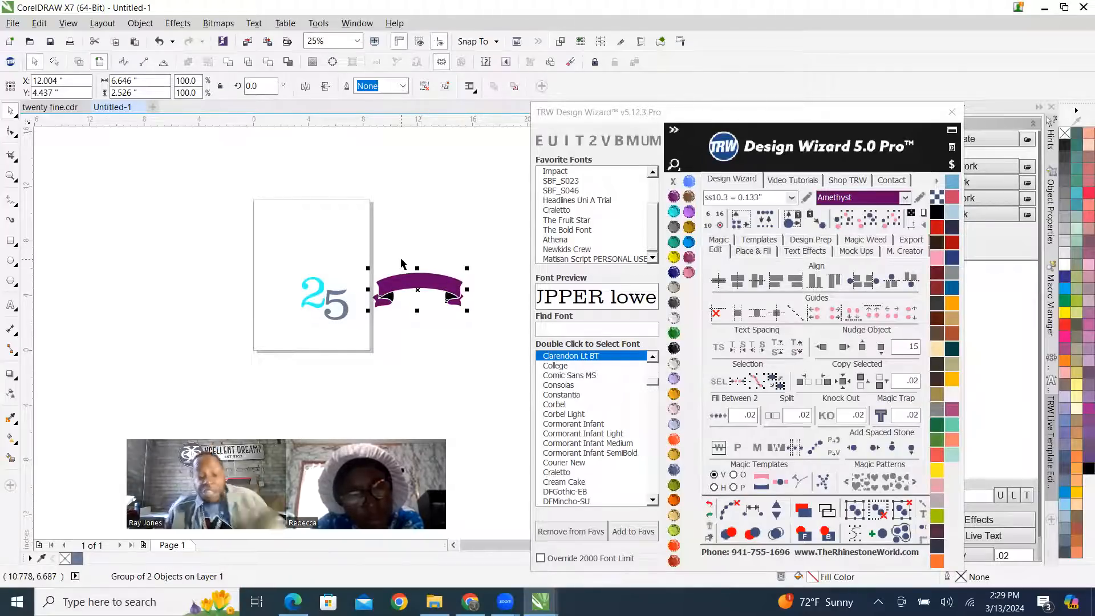
scroll(411, 290, "up", 1)
left_click_drag(435, 268, 397, 288)
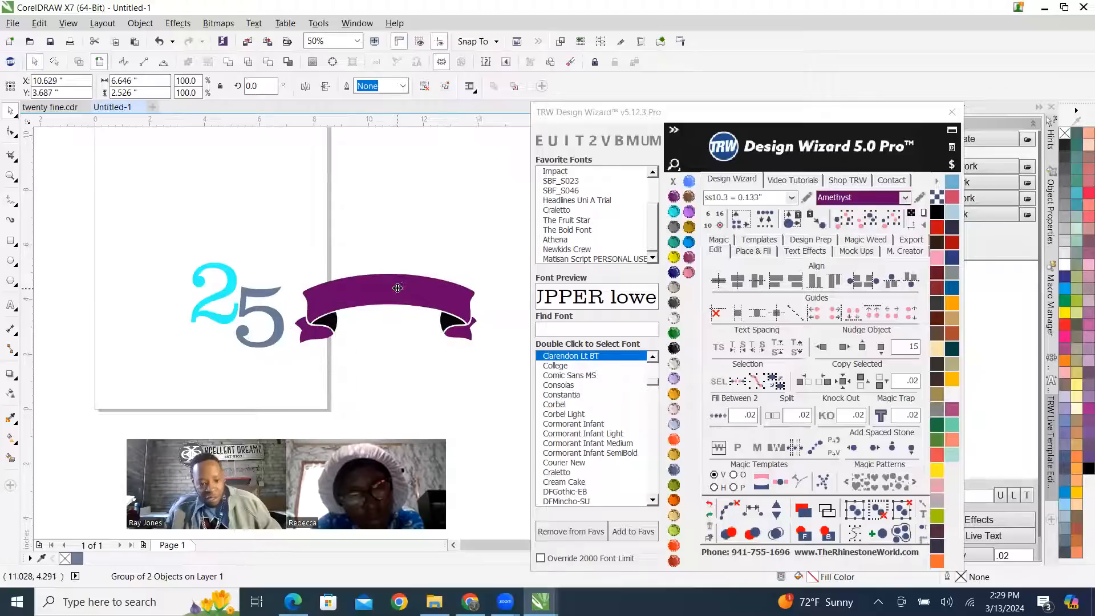
left_click(249, 294, "shift")
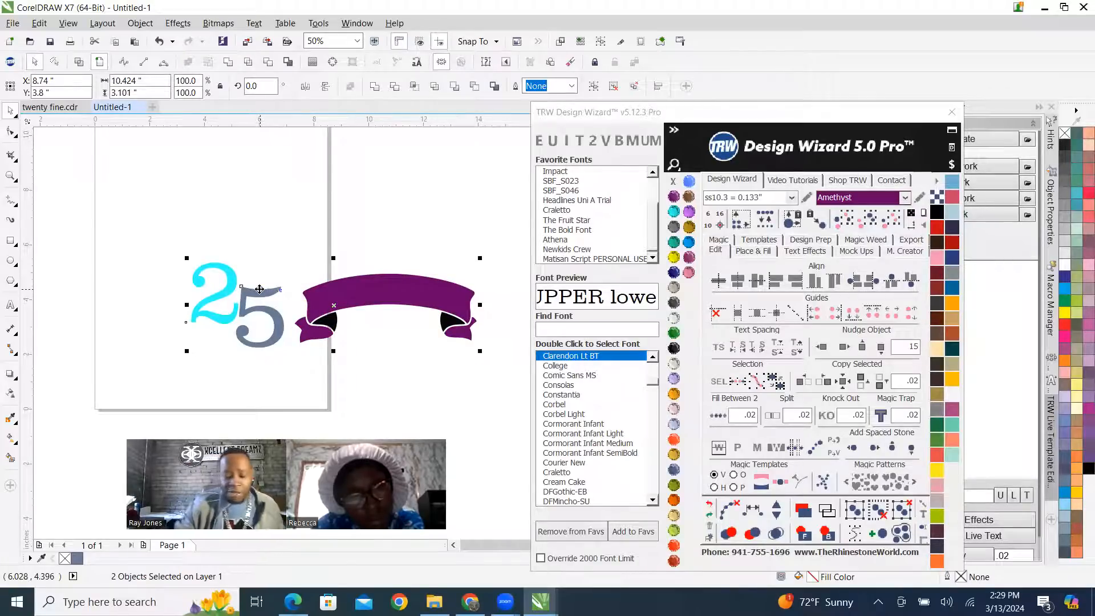
key("c")
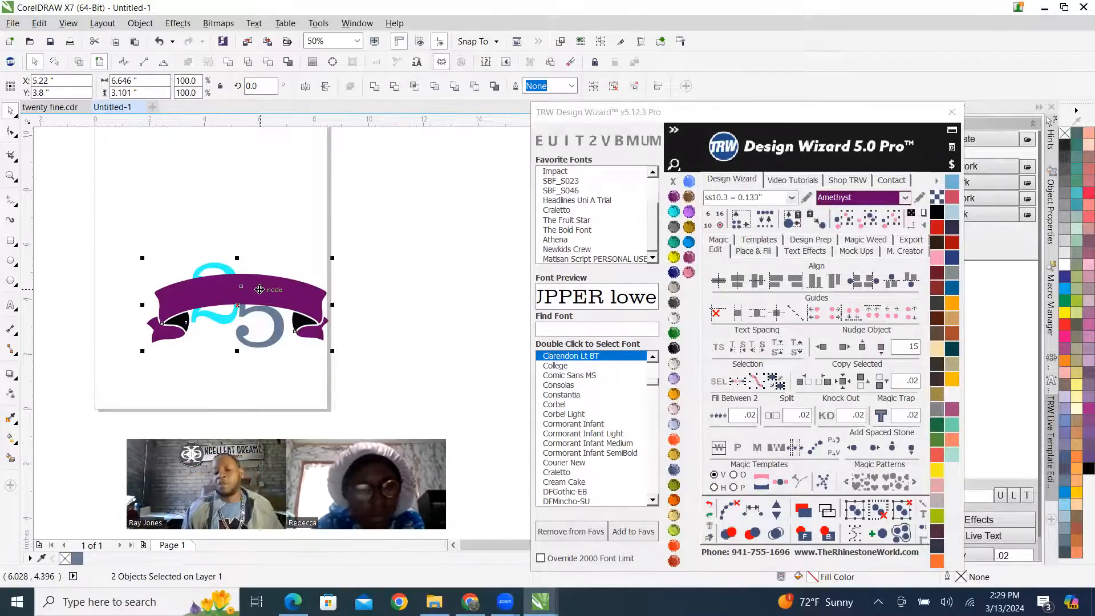
left_click(265, 198)
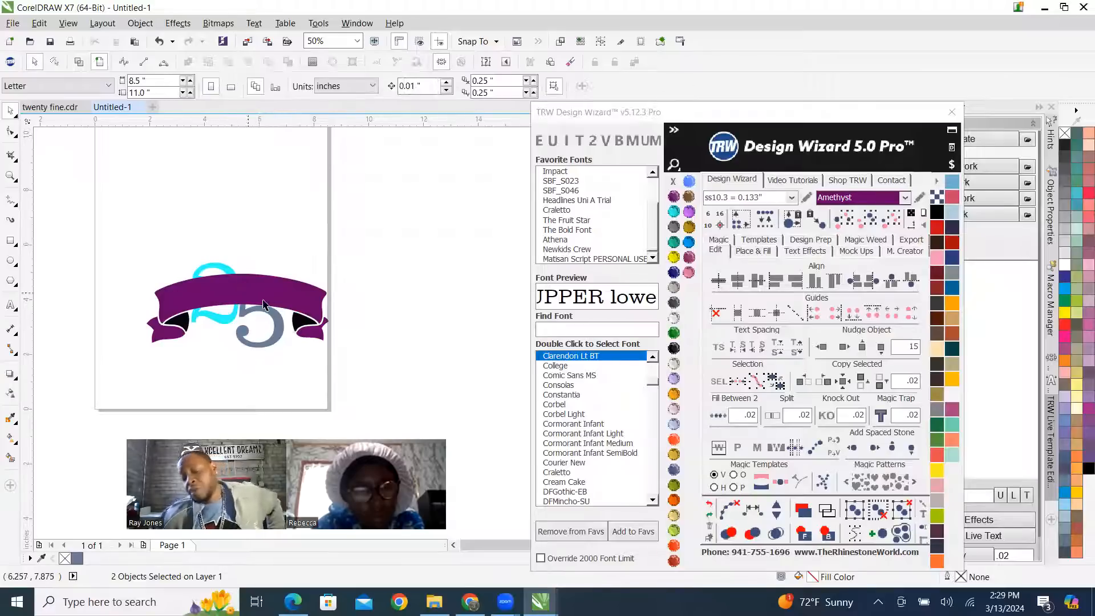
Ungroup the digits completely and bring the 2 in front of the banner.
right_click(277, 327)
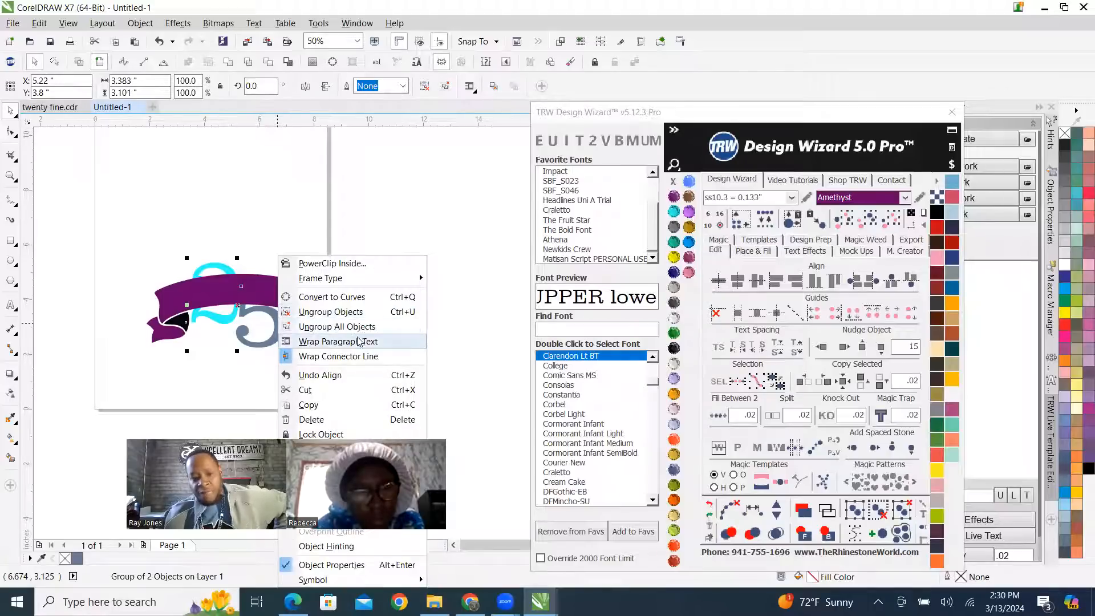
left_click(371, 327)
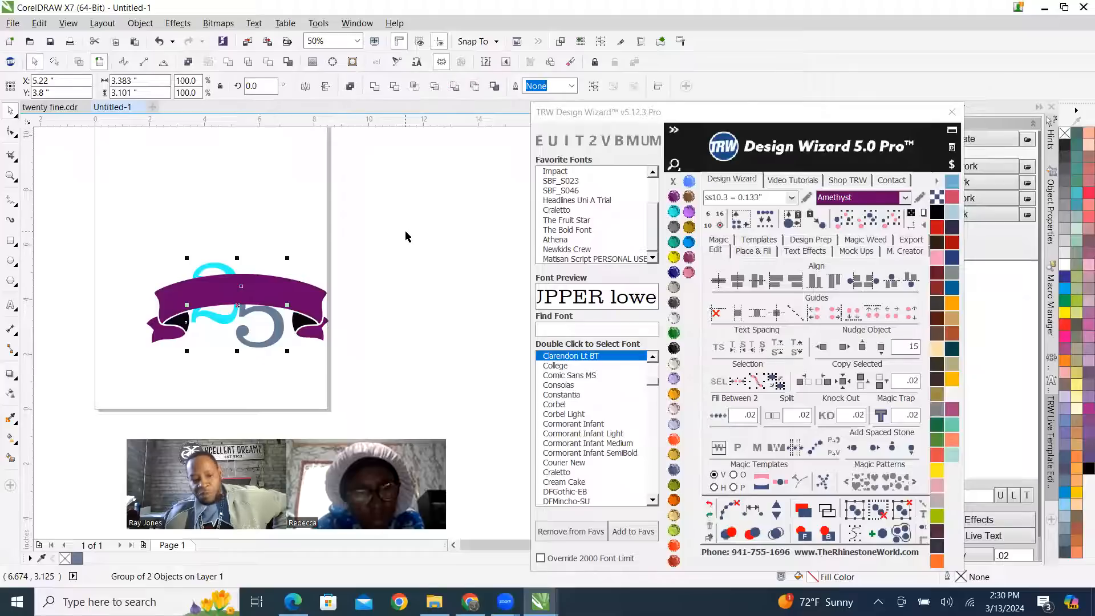
left_click(218, 262)
left_click(228, 271)
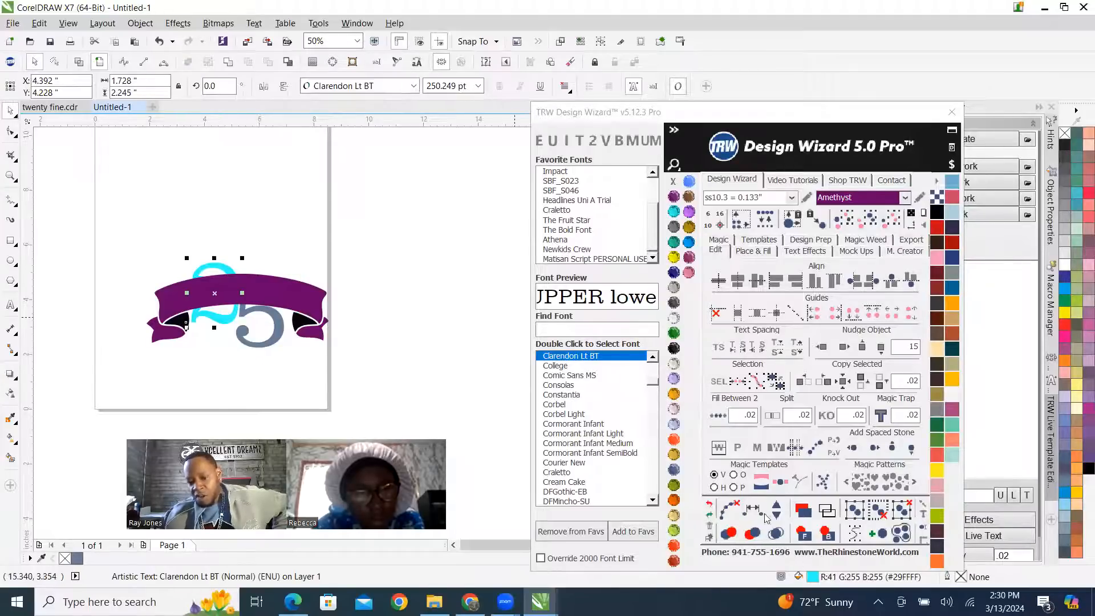
left_click_drag(779, 117, 824, 33)
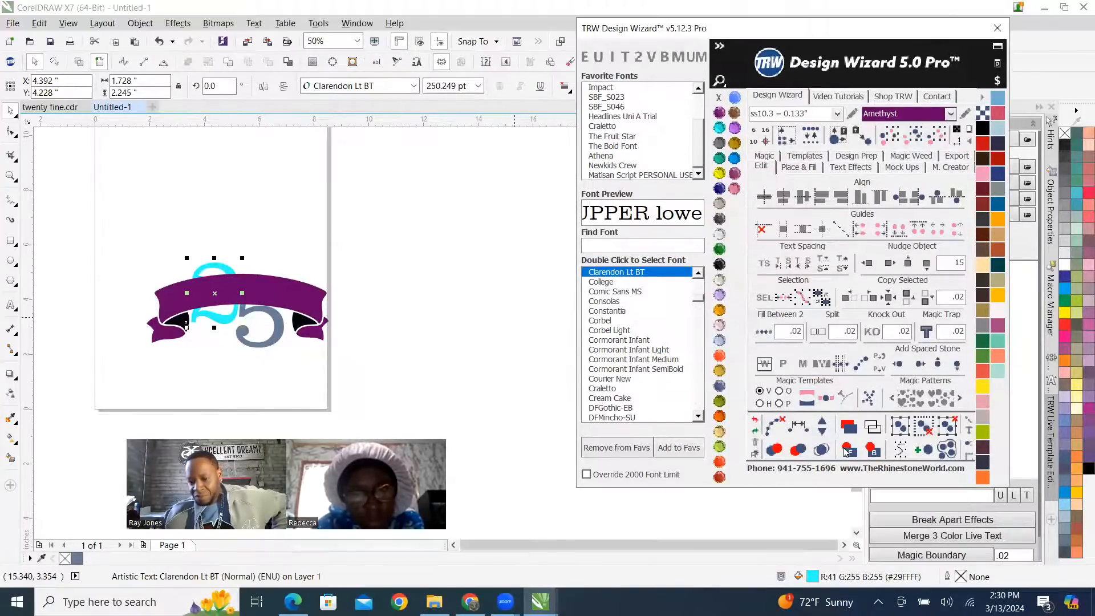
left_click(850, 449)
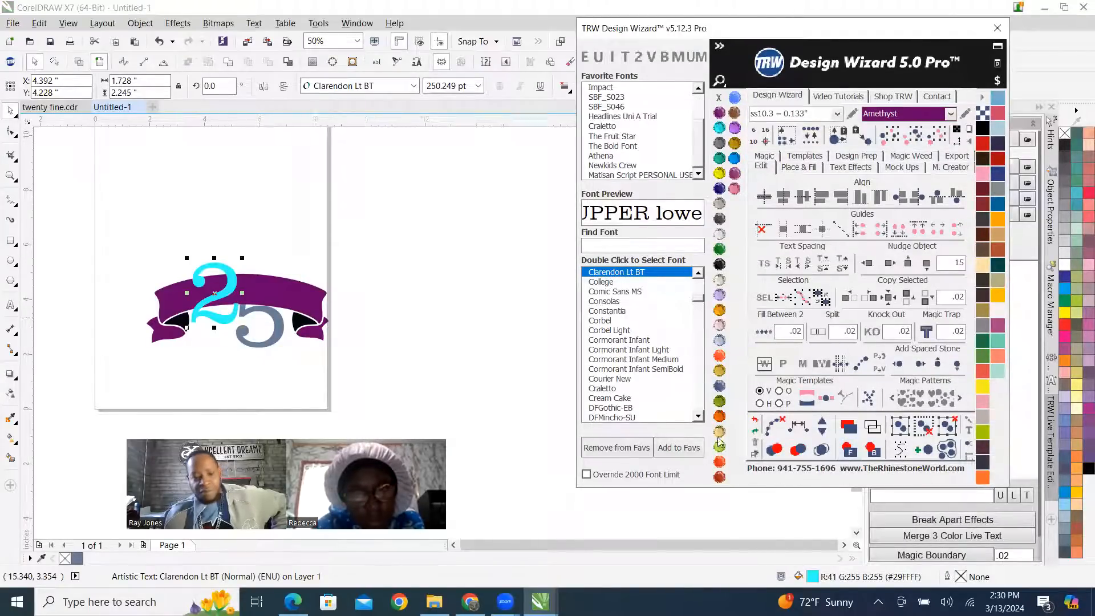
Raise the 5 beside the 2 and enlarge it proportionally to about 140.5%, roughly 2.46 by 3.14 inches.
left_click(276, 326)
scroll(205, 329, "up", 2)
scroll(314, 310, "down", 2)
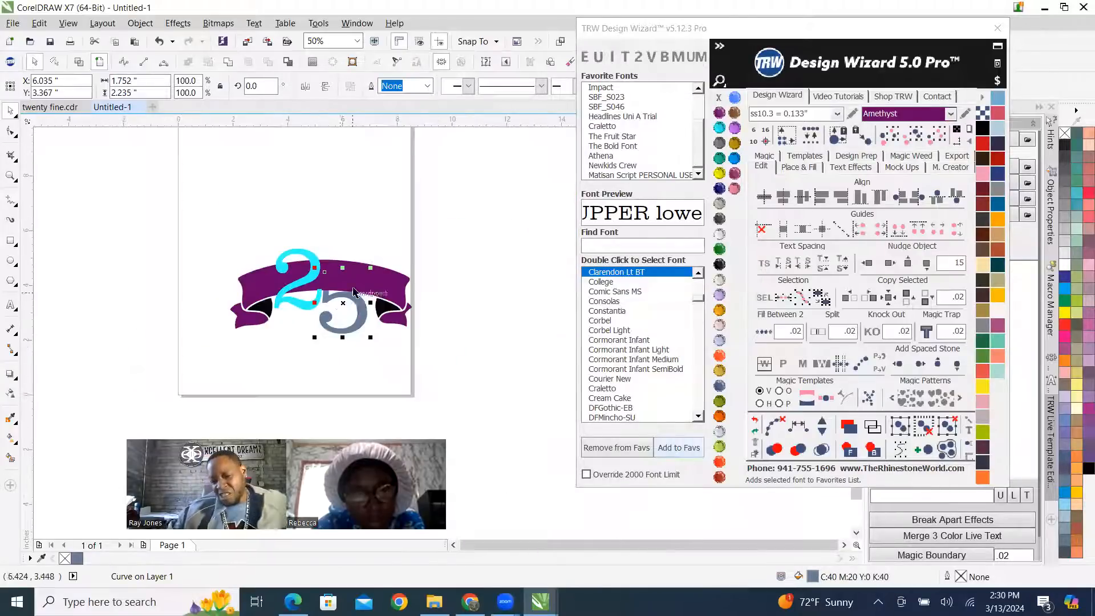
scroll(354, 295, "up", 1)
left_click_drag(385, 332, 398, 289)
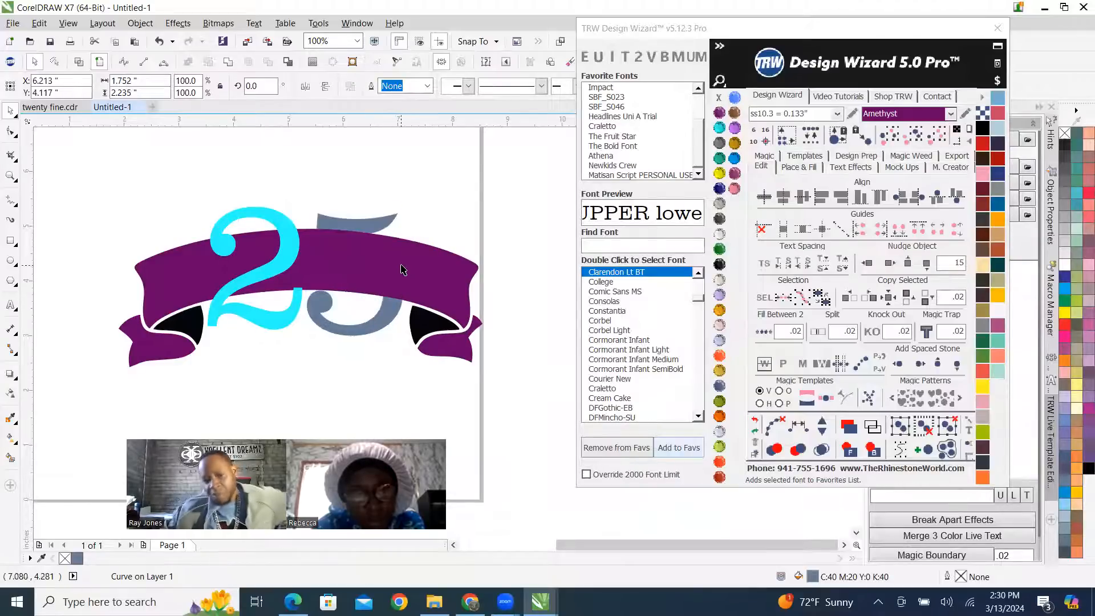
scroll(369, 279, "down", 1)
left_click_drag(393, 252, 349, 232)
scroll(342, 225, "up", 2)
scroll(339, 223, "down", 1)
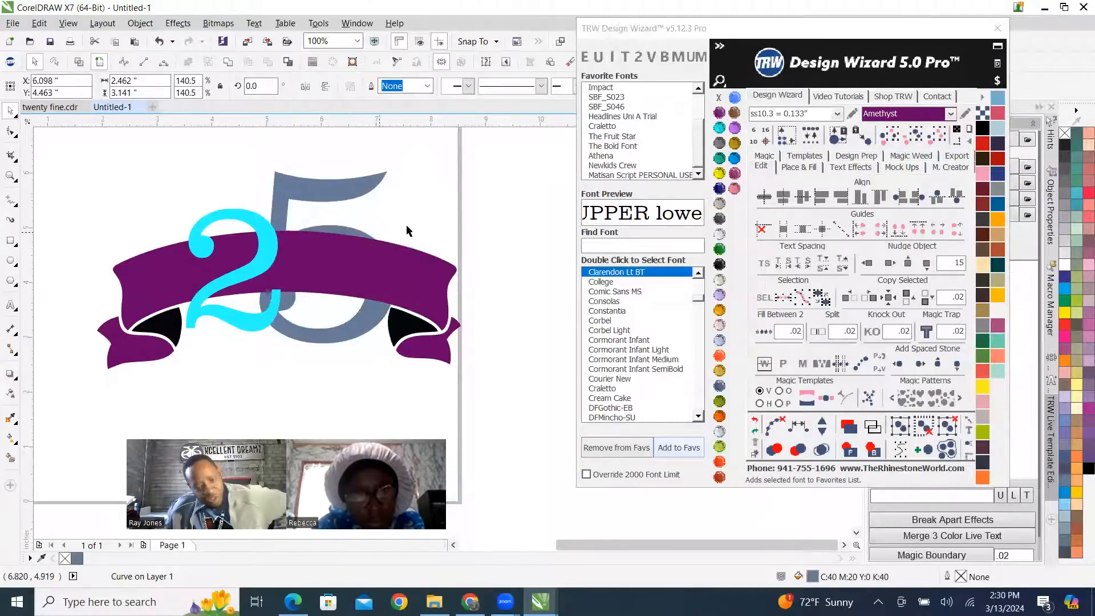
Bring the enlarged 5 in front of the banner and the 2.
scroll(382, 223, "down", 1)
scroll(387, 217, "up", 1)
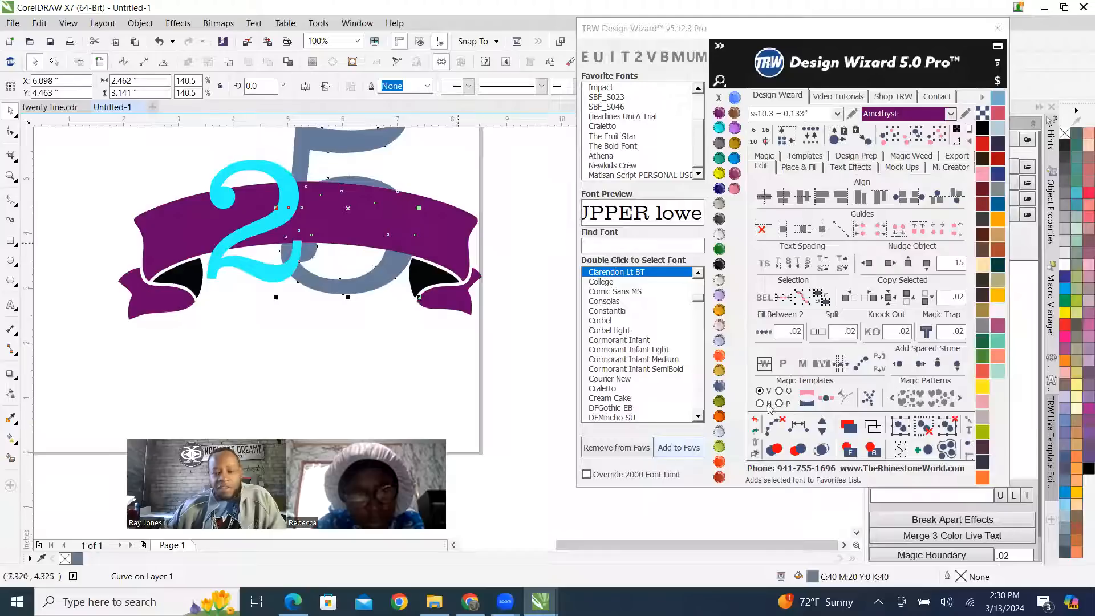
scroll(453, 459, "down", 1)
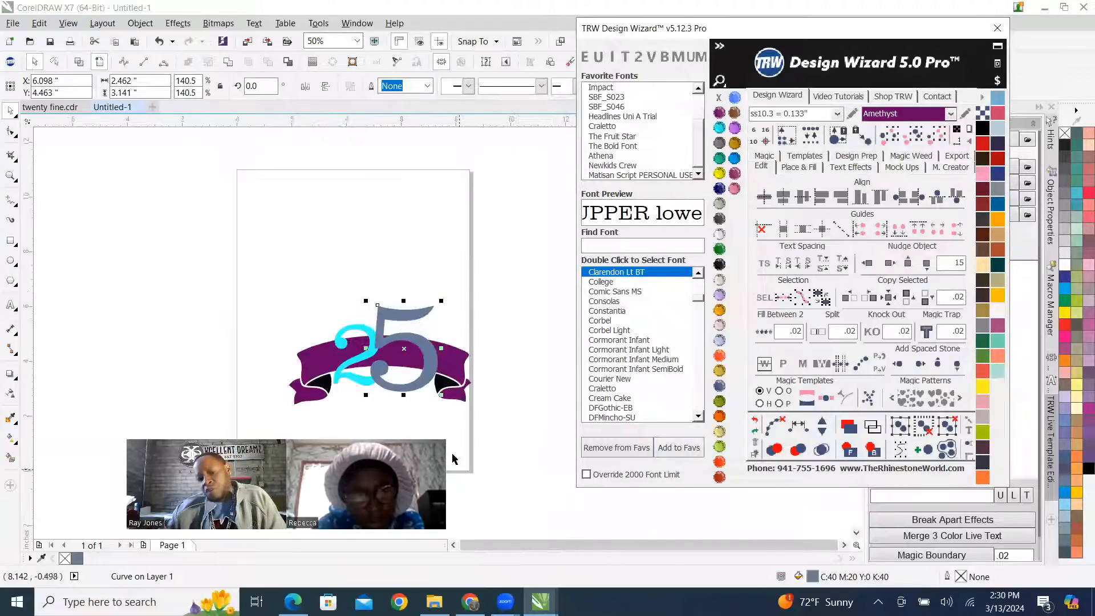
scroll(363, 368, "up", 1)
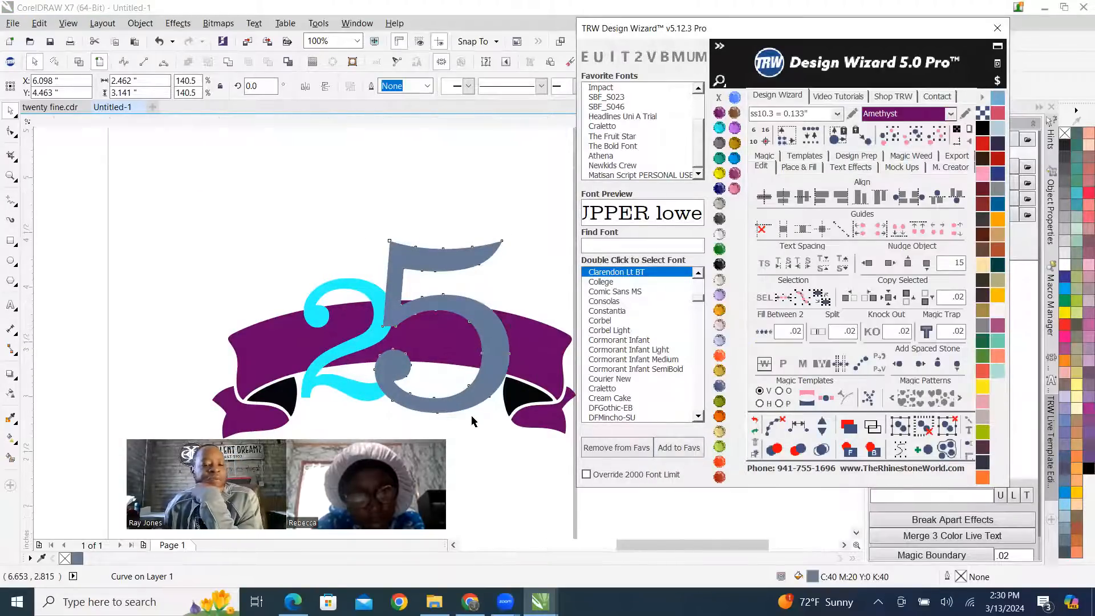
scroll(473, 421, "up", 1)
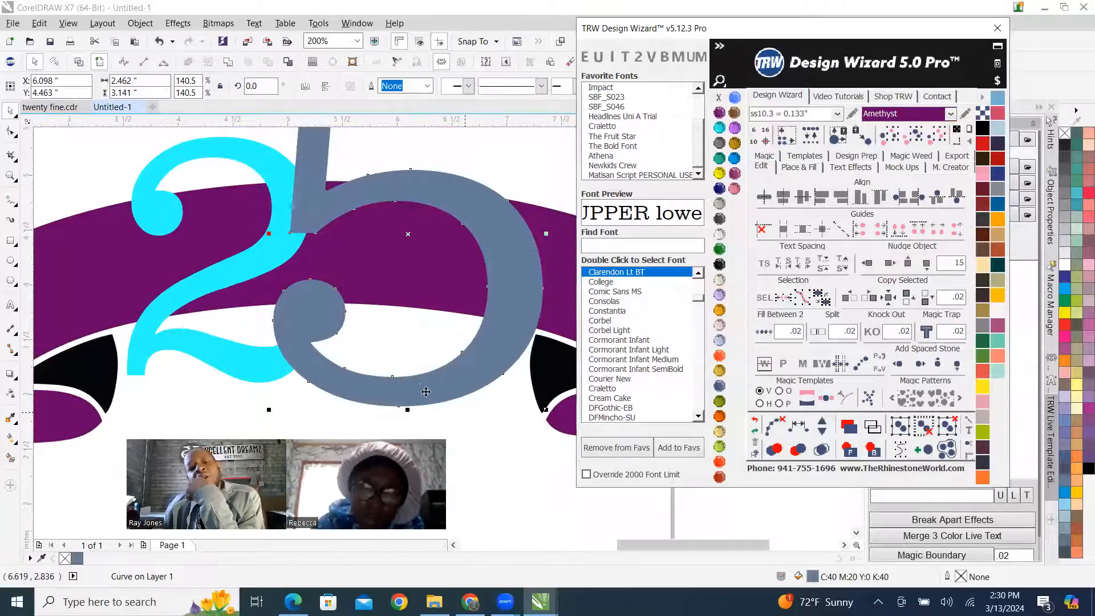
scroll(423, 385, "down", 1)
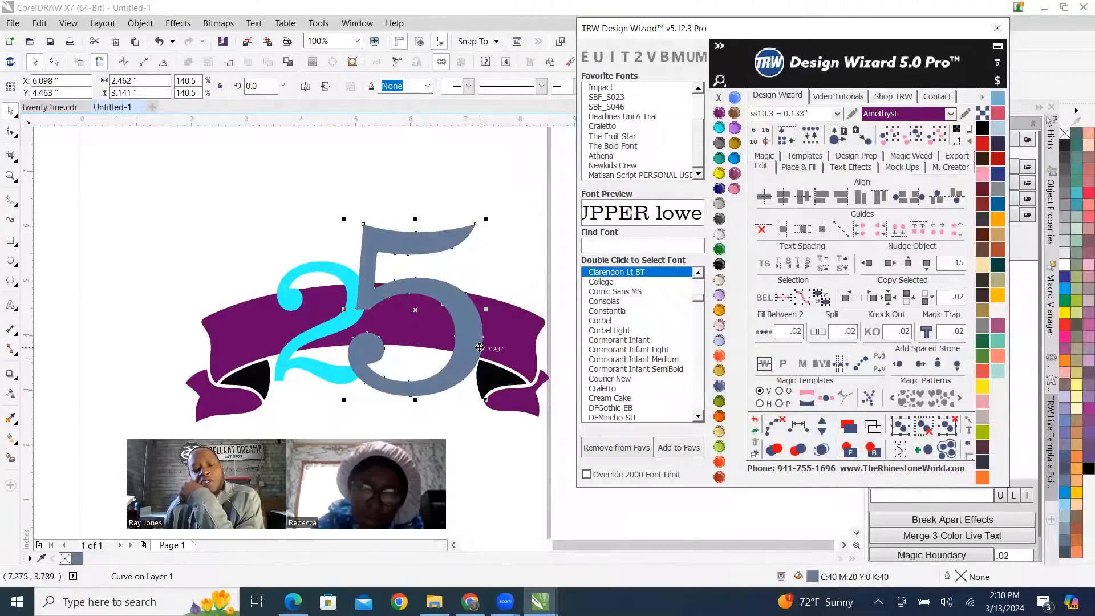
Reposition the 5 slightly right and up beside the 2, centring it at about X 6.153, Y 4.535 inches, and deselect.
left_click_drag(470, 358, 479, 356)
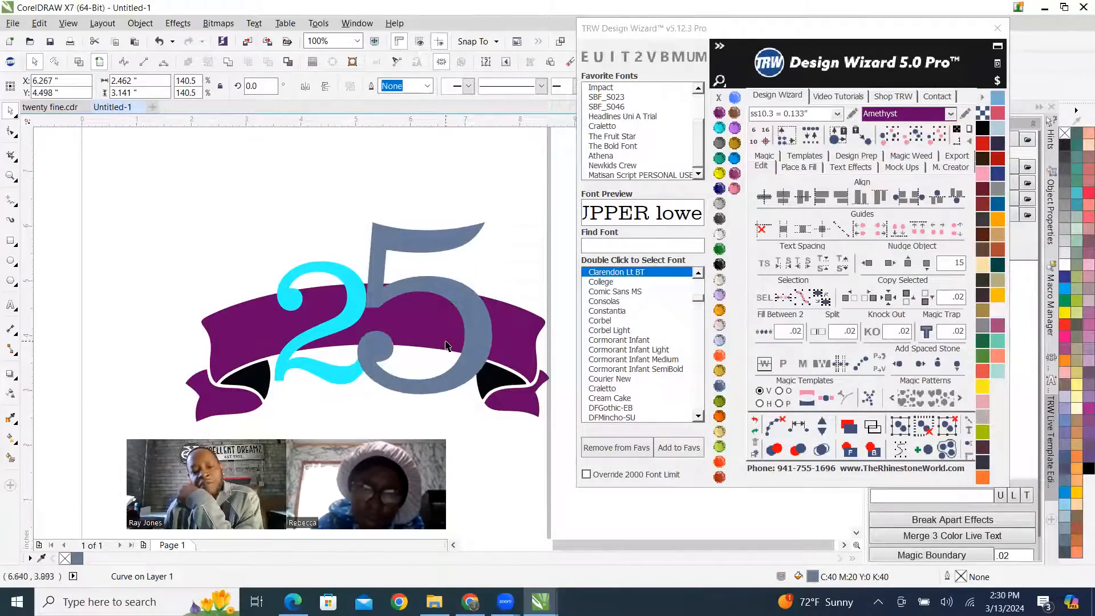
scroll(429, 314, "up", 1)
scroll(429, 319, "down", 1)
scroll(425, 365, "up", 2)
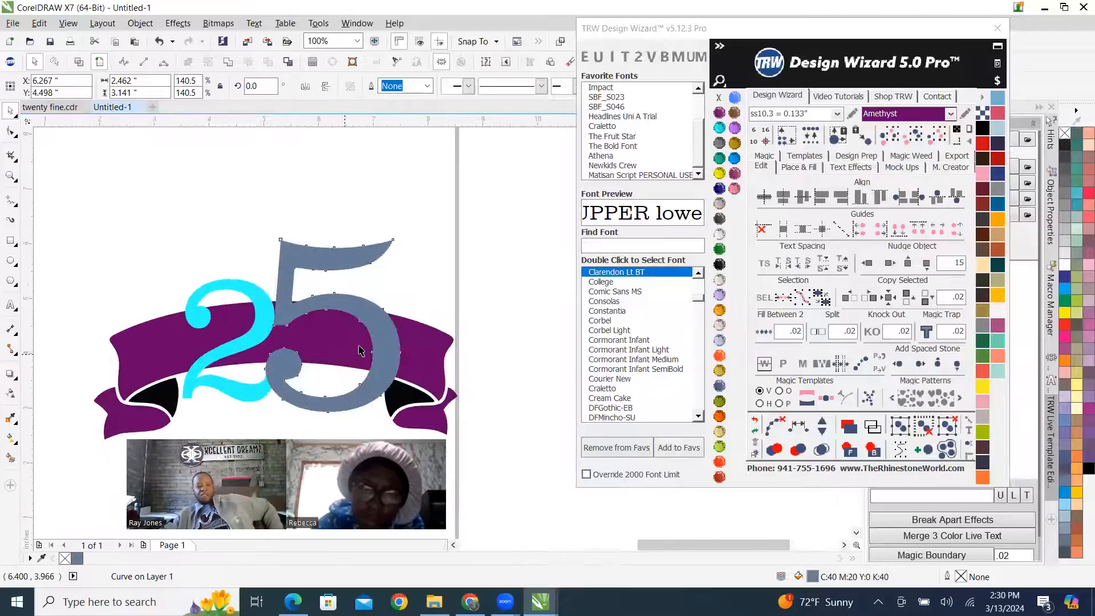
left_click_drag(424, 365, 412, 361)
scroll(421, 343, "down", 2)
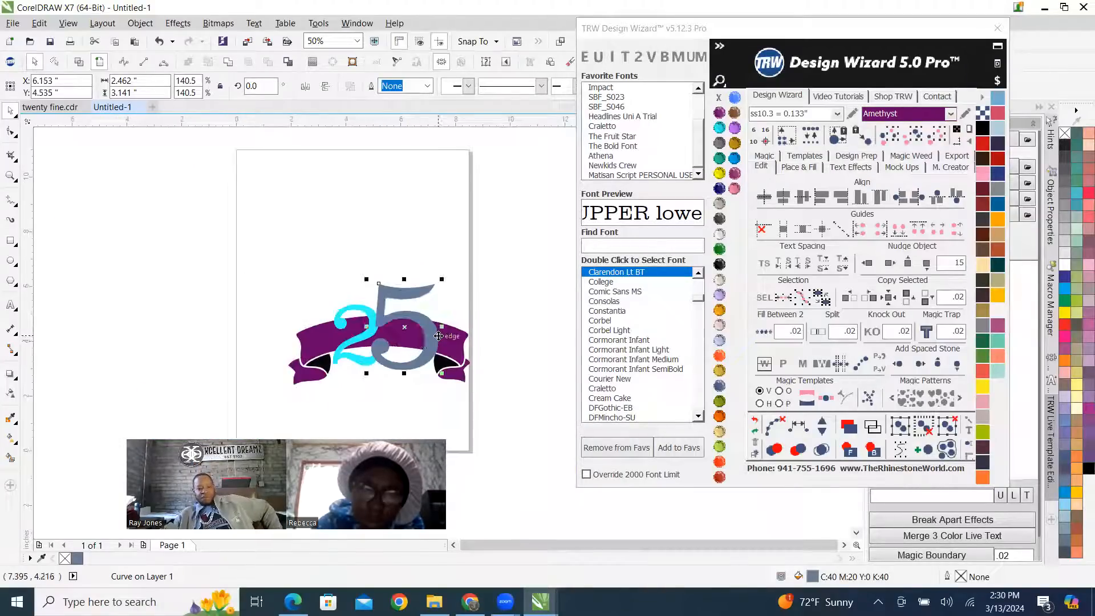
scroll(420, 342, "up", 2)
mouse_move(201, 224)
left_mouse_down()
mouse_move(188, 220)
mouse_move(200, 225)
left_mouse_up()
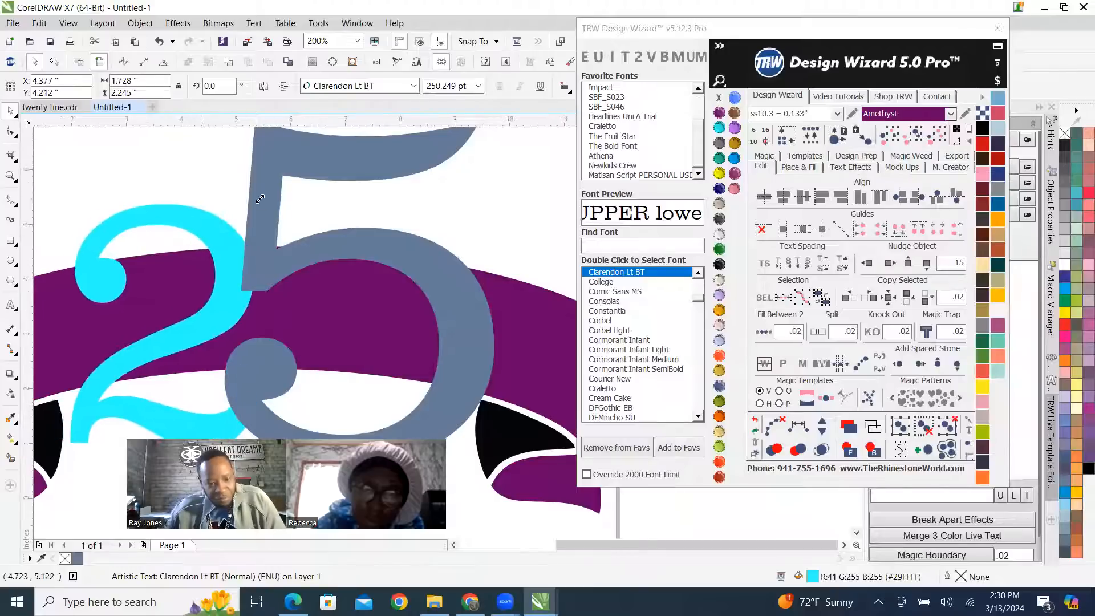
scroll(259, 199, "down", 1)
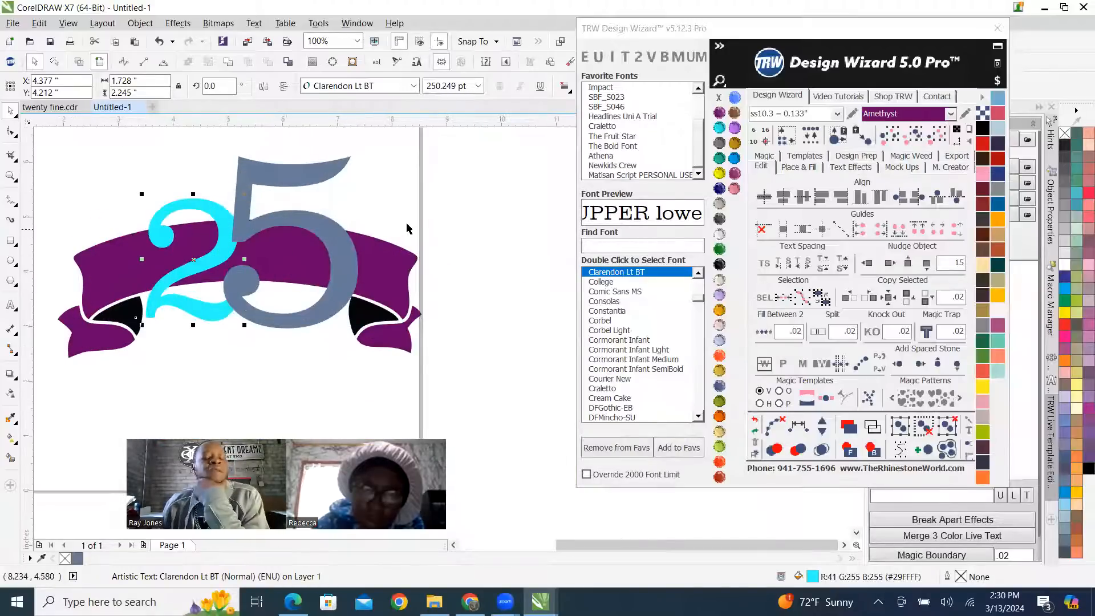
left_click(484, 216)
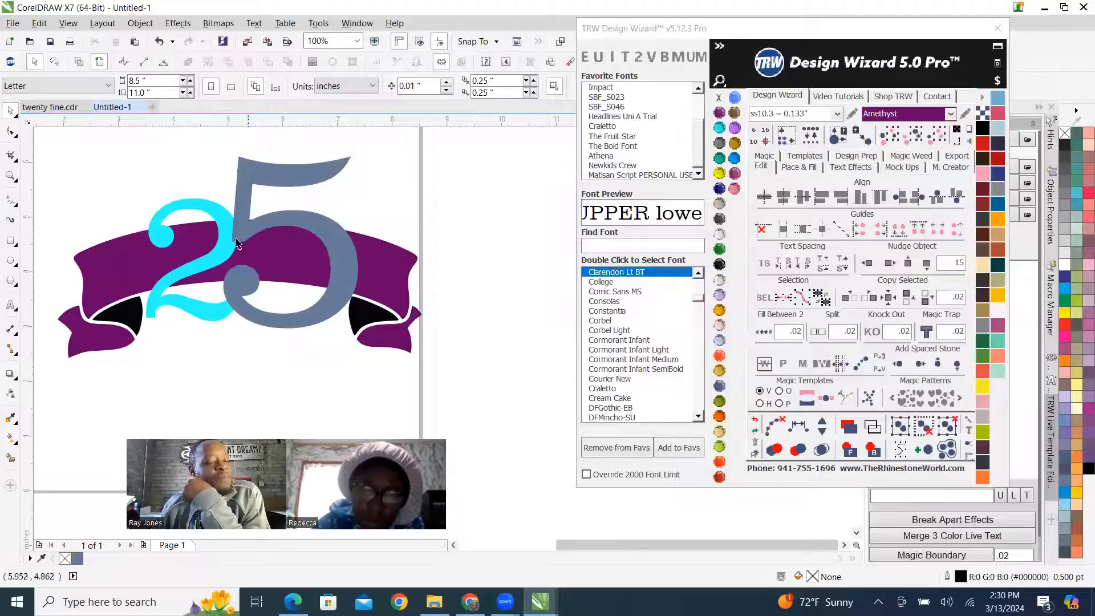
Draw a 3-point curve about 0.64 inch wide across the 5's lower ball, following the lower edge of the banner's centre band.
scroll(238, 292, "up", 2)
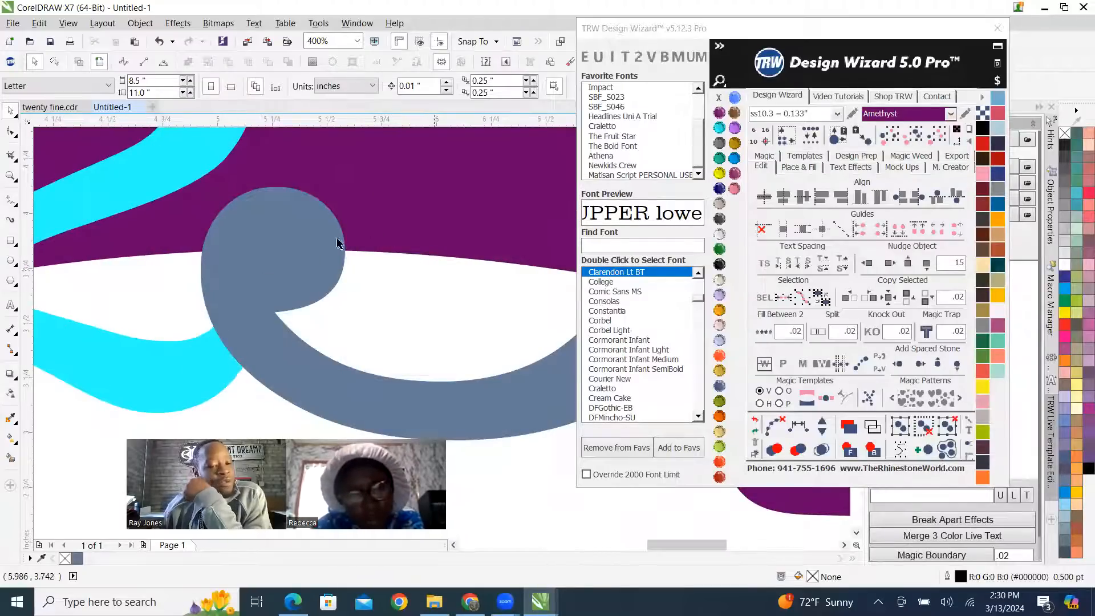
key("shift+F9")
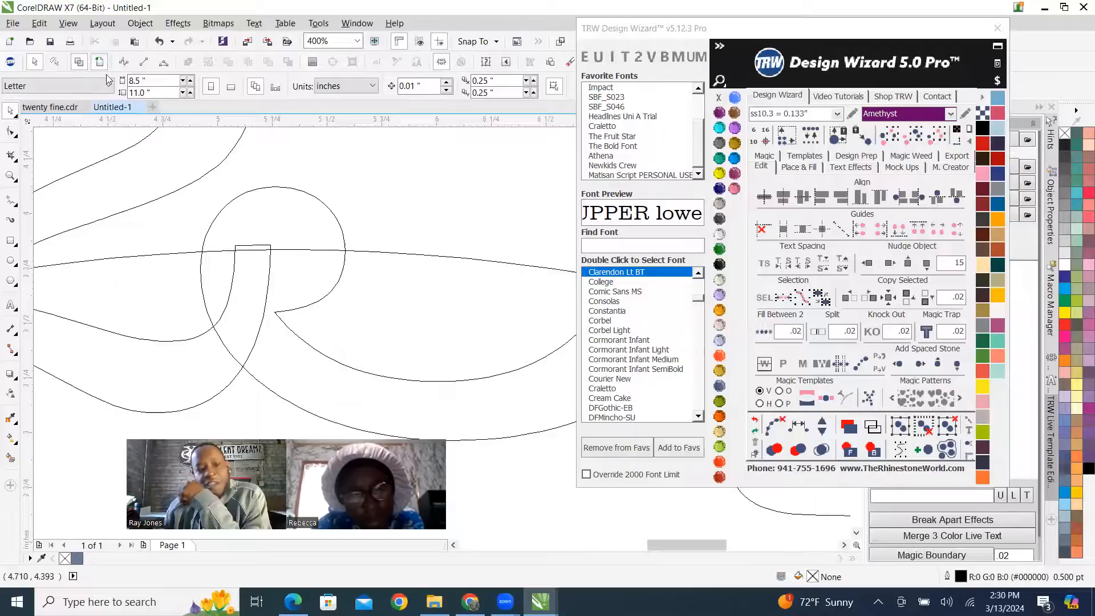
key("shift+F9")
scroll(289, 296, "down", 2)
scroll(289, 296, "up", 1)
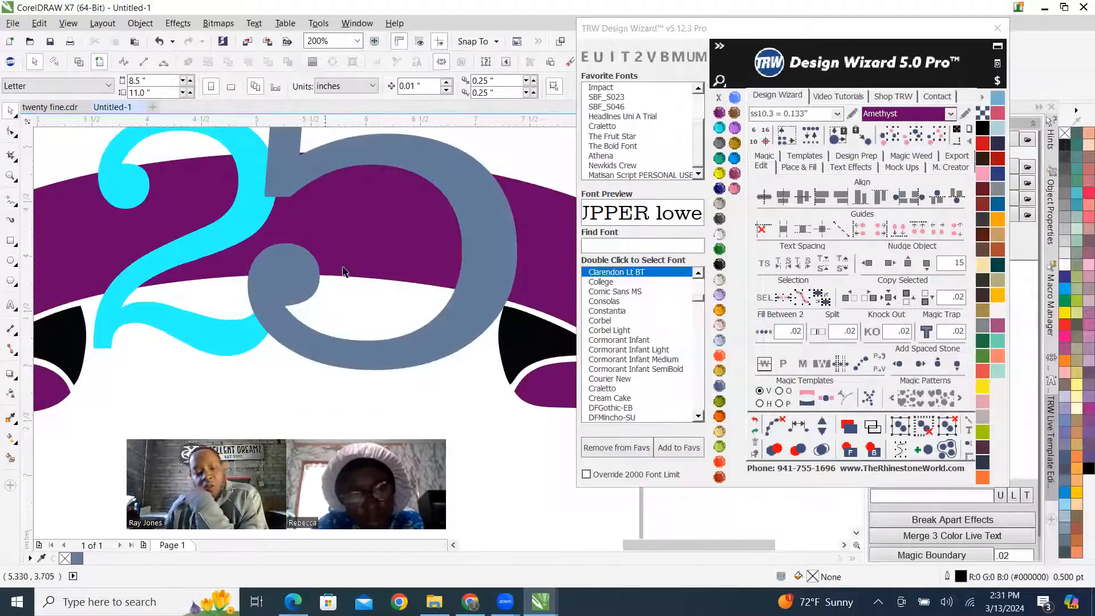
scroll(285, 286, "up", 1)
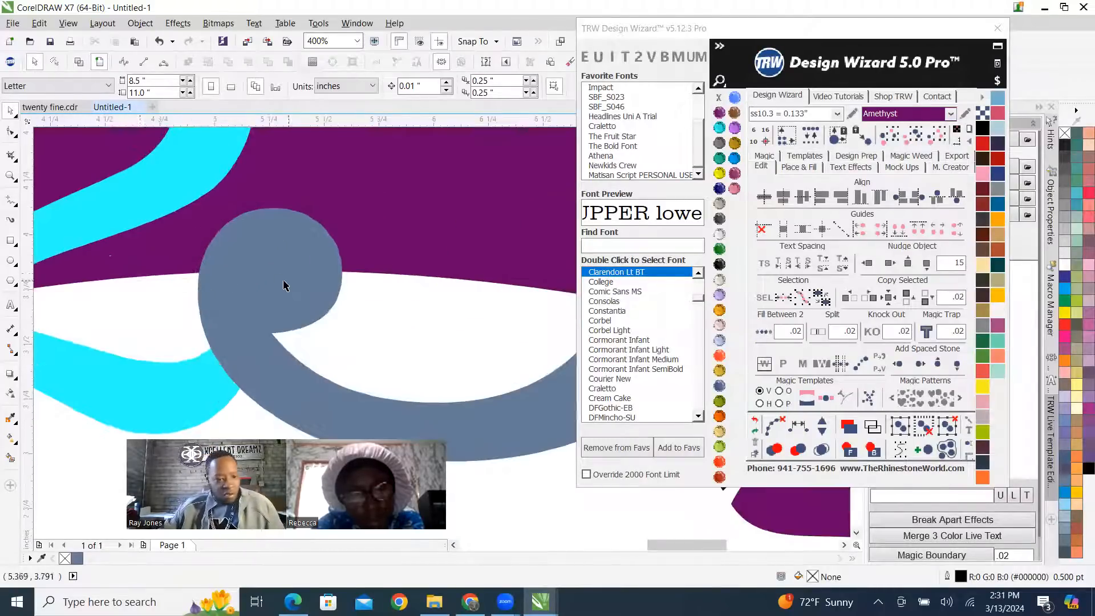
left_click(13, 201)
left_click(13, 201)
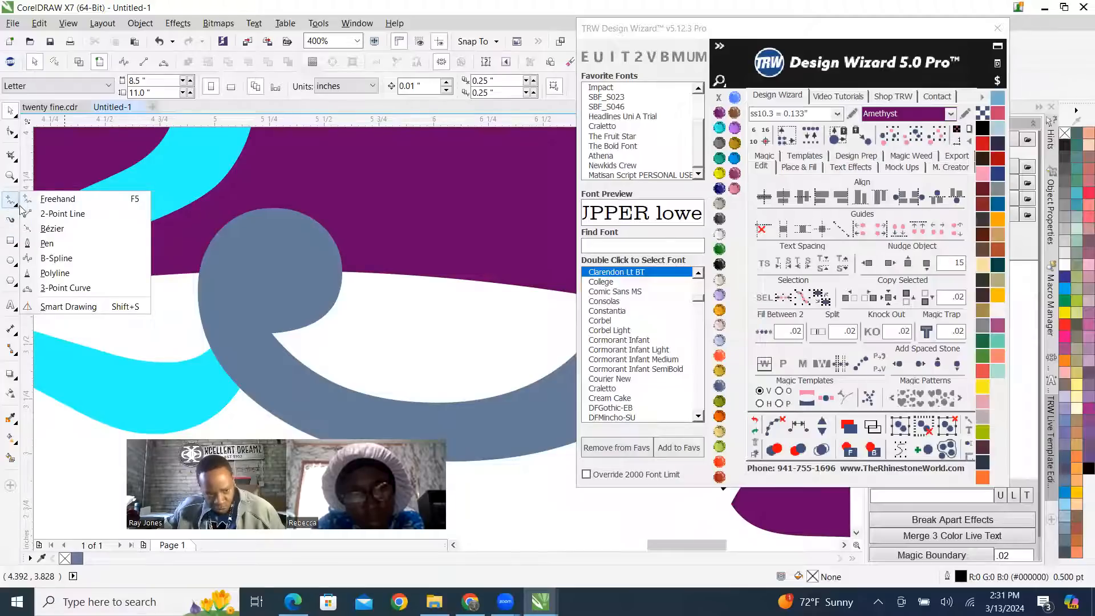
left_click(65, 288)
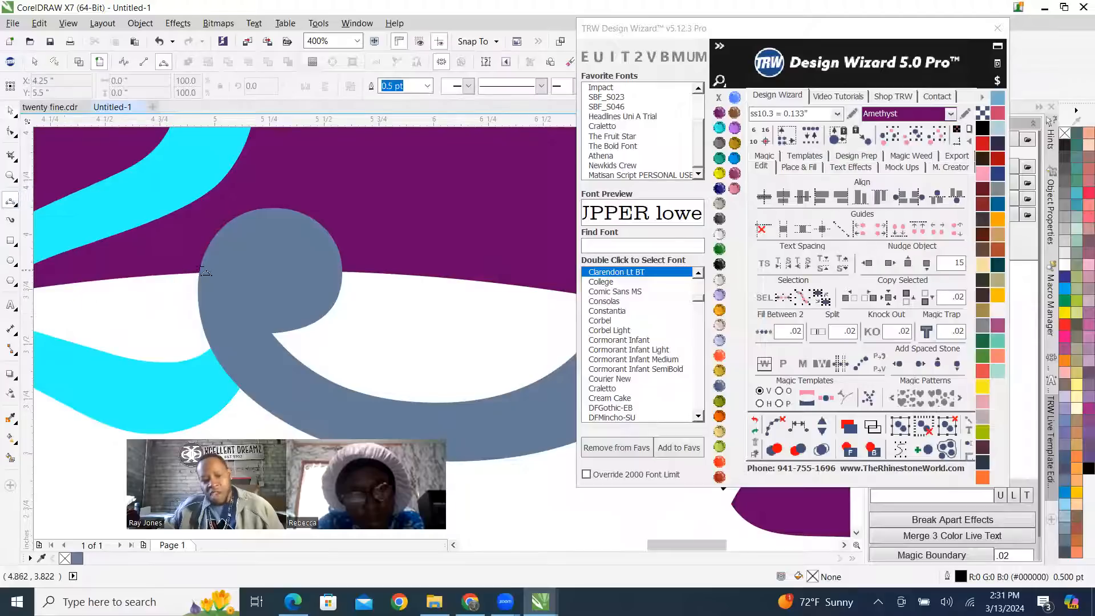
left_click_drag(200, 275, 336, 271)
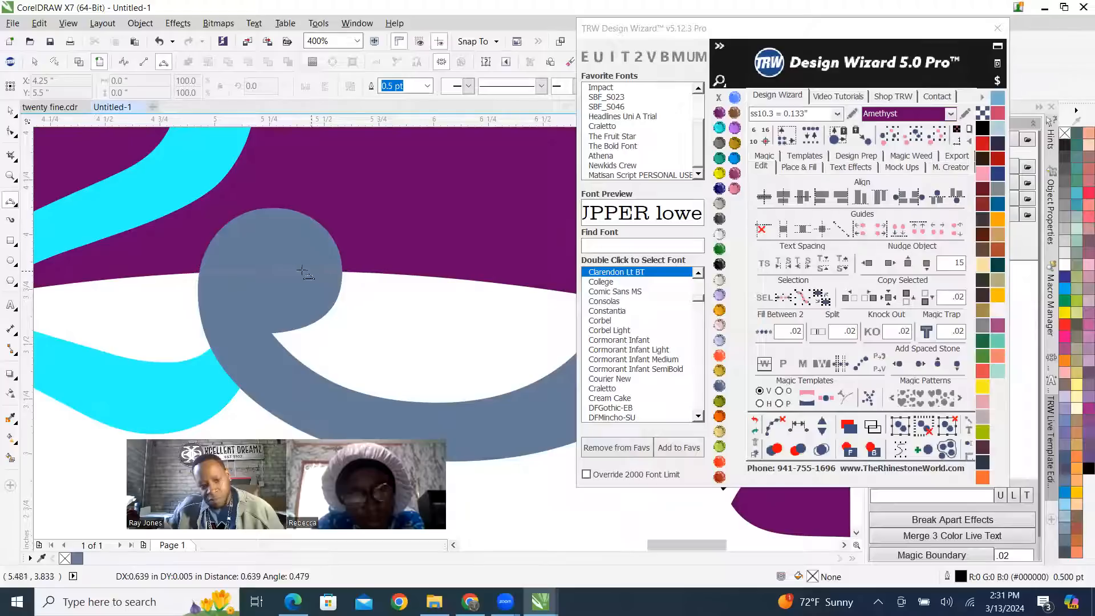
left_click(249, 272)
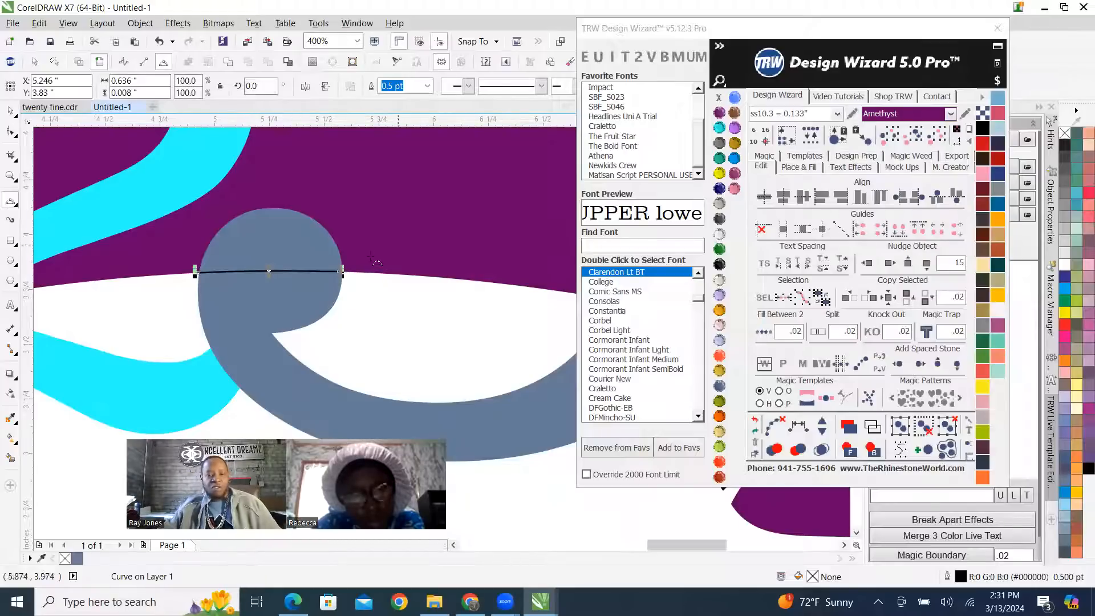
left_click(12, 112)
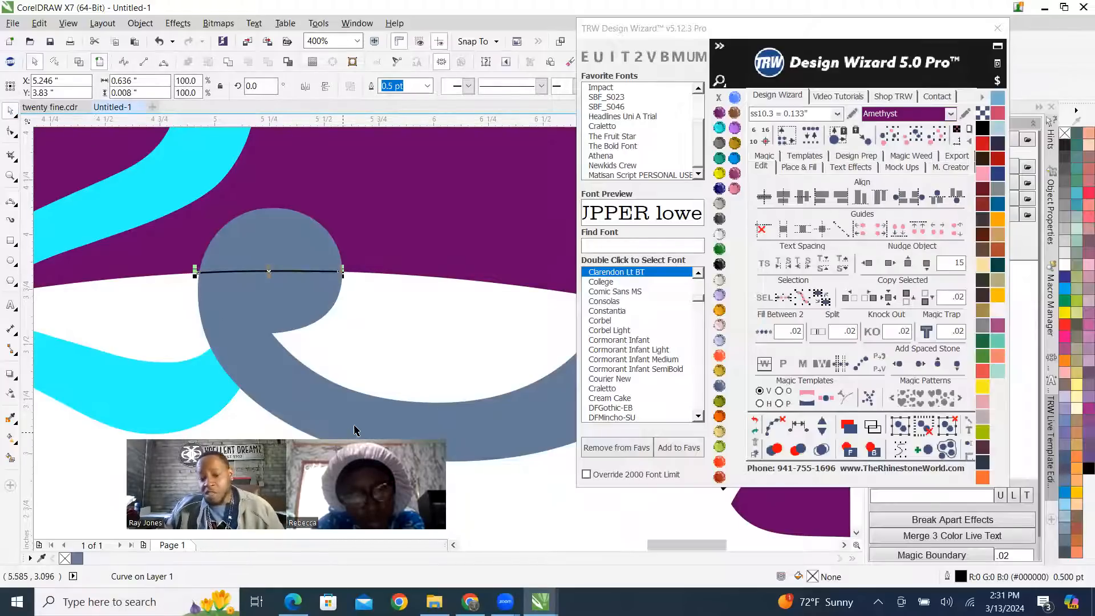
Recolor the 5 with TRW Blue and deselect it.
left_click(330, 429)
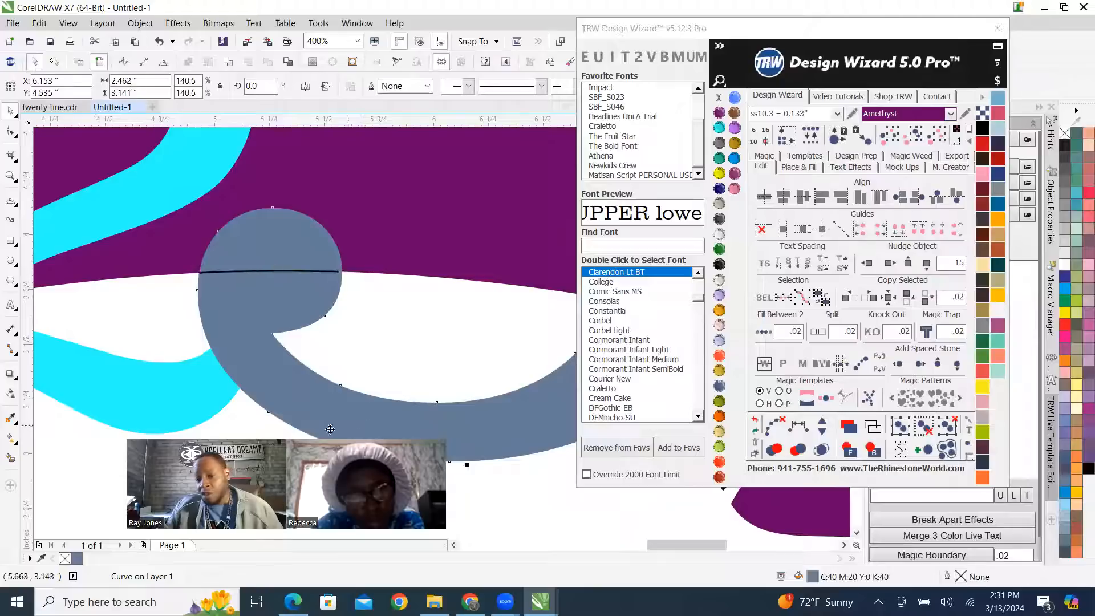
left_click(734, 158)
scroll(469, 266, "down", 2)
scroll(533, 301, "up", 1)
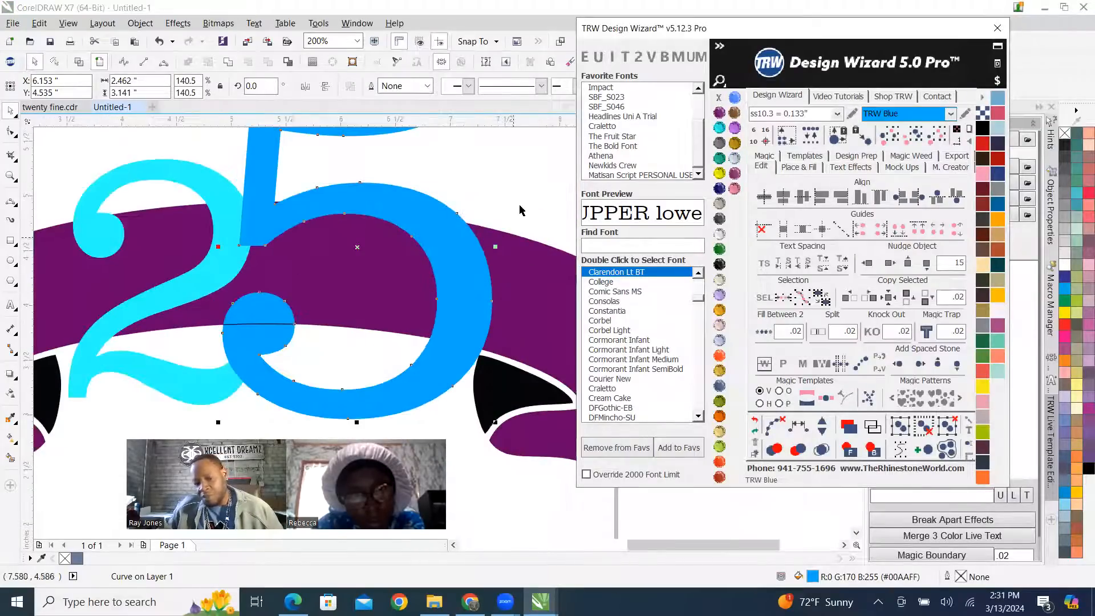
key("Escape")
left_click(12, 458)
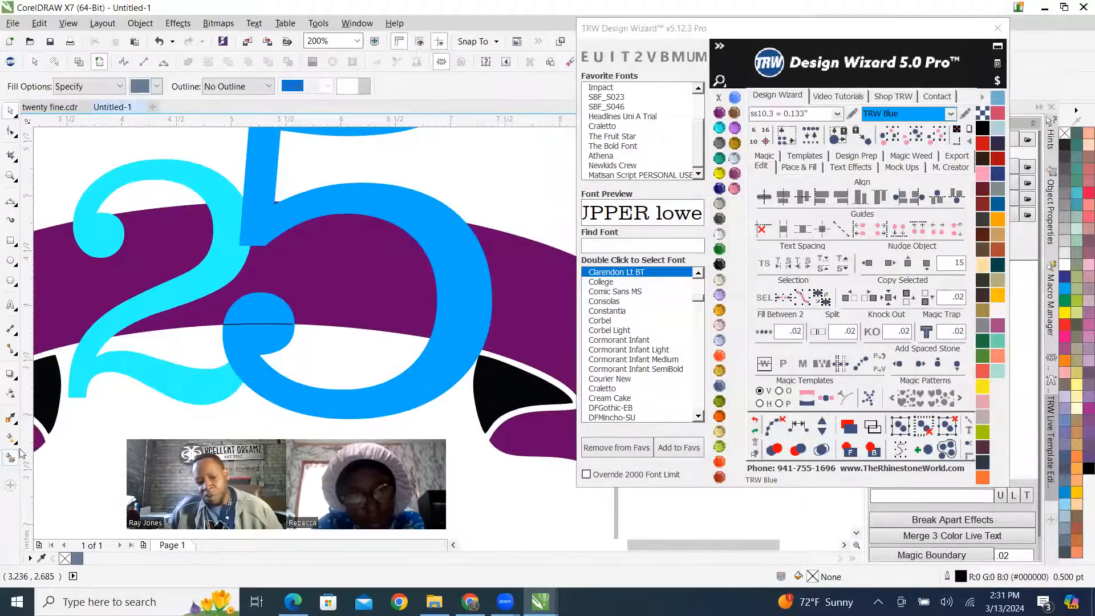
left_click(260, 315)
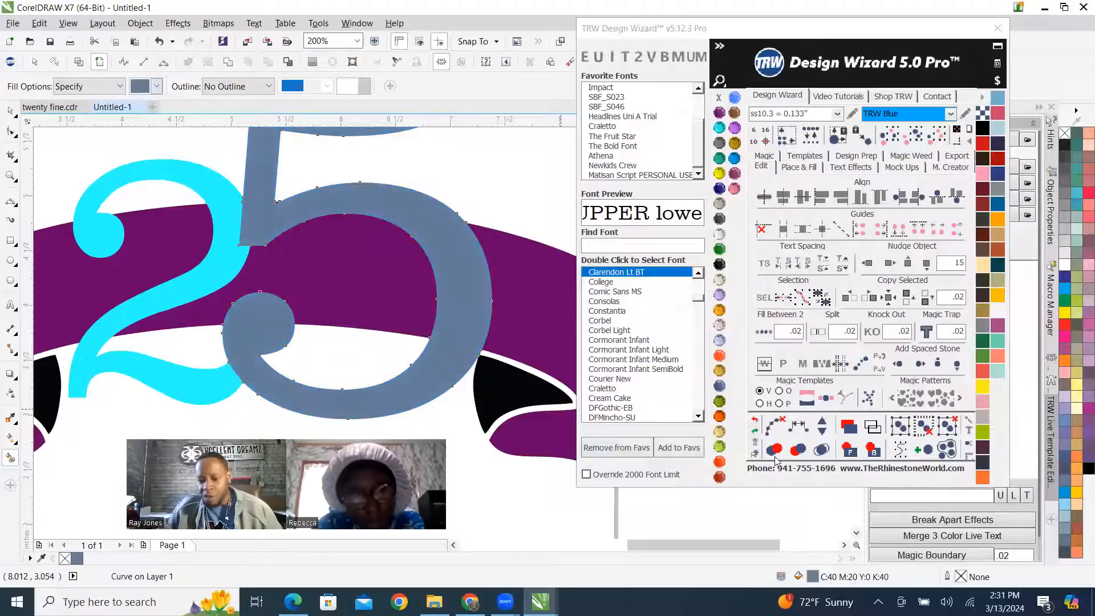
left_click(755, 421)
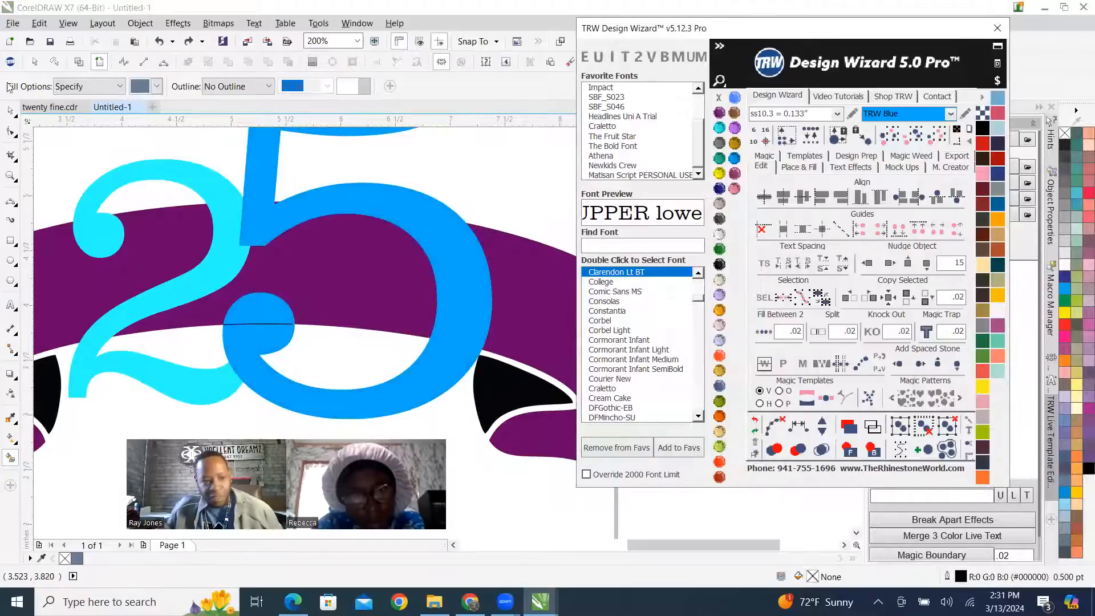
Extend the 3-point curve's right end node just beyond the edge of the 5's ball so it crosses the shape completely.
left_click(11, 114)
scroll(251, 319, "up", 4)
scroll(276, 284, "down", 3)
scroll(247, 289, "up", 2)
scroll(408, 311, "down", 2)
scroll(423, 310, "up", 2)
scroll(154, 303, "up", 1)
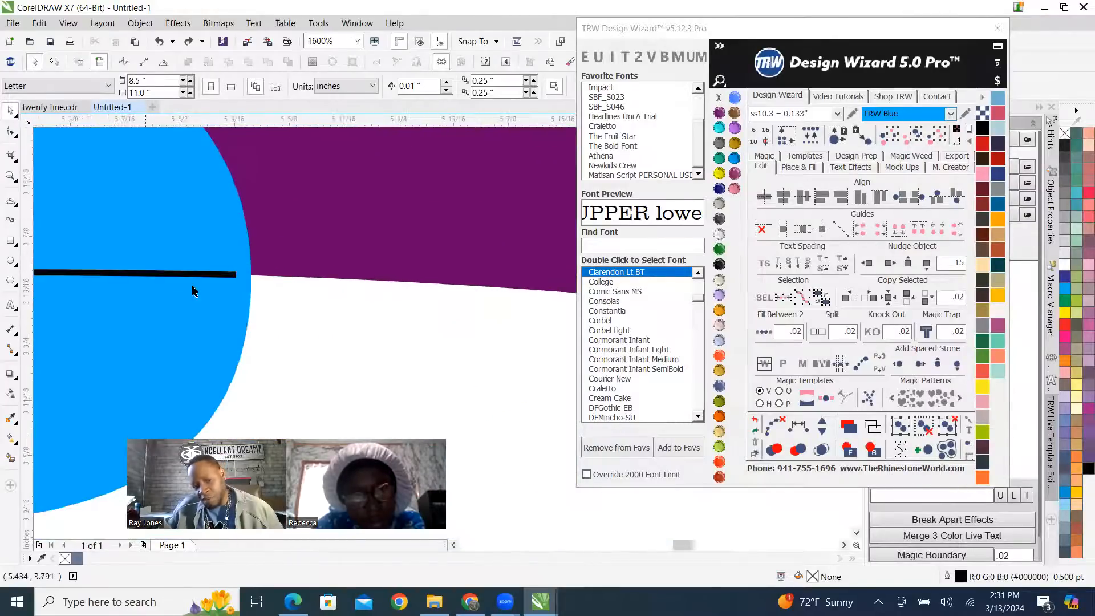
double_click(228, 275)
mouse_move(235, 276)
left_mouse_down()
mouse_move(259, 284)
mouse_move(256, 273)
left_mouse_up()
scroll(255, 274, "down", 4)
scroll(439, 265, "up", 2)
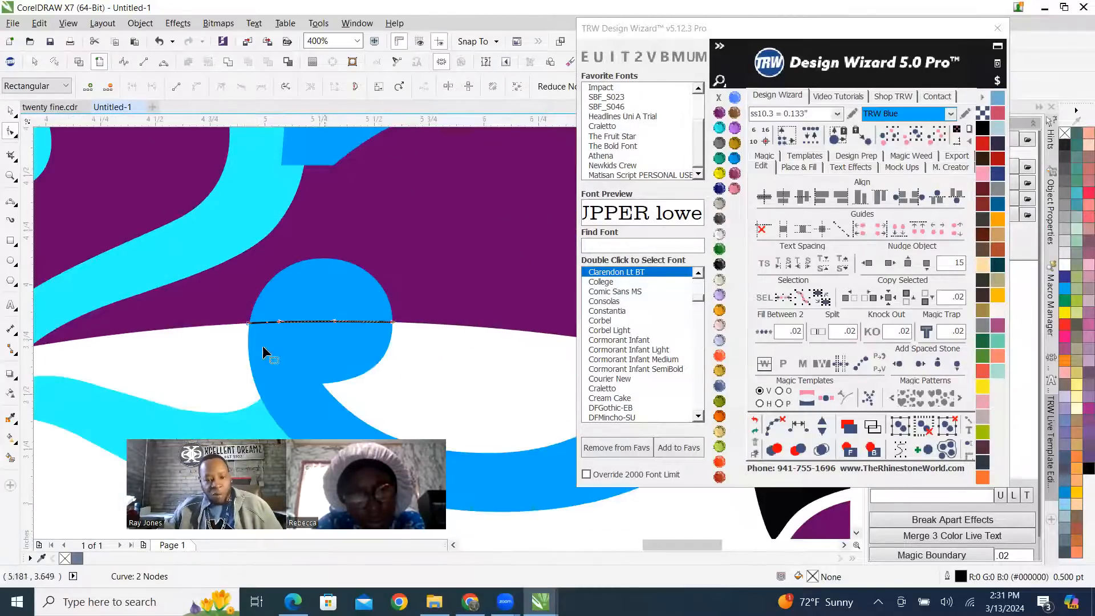
Smart-fill the part of the 5's ball above the curve, color the new shape Amethyst to match the banner, and deselect.
left_click(11, 459)
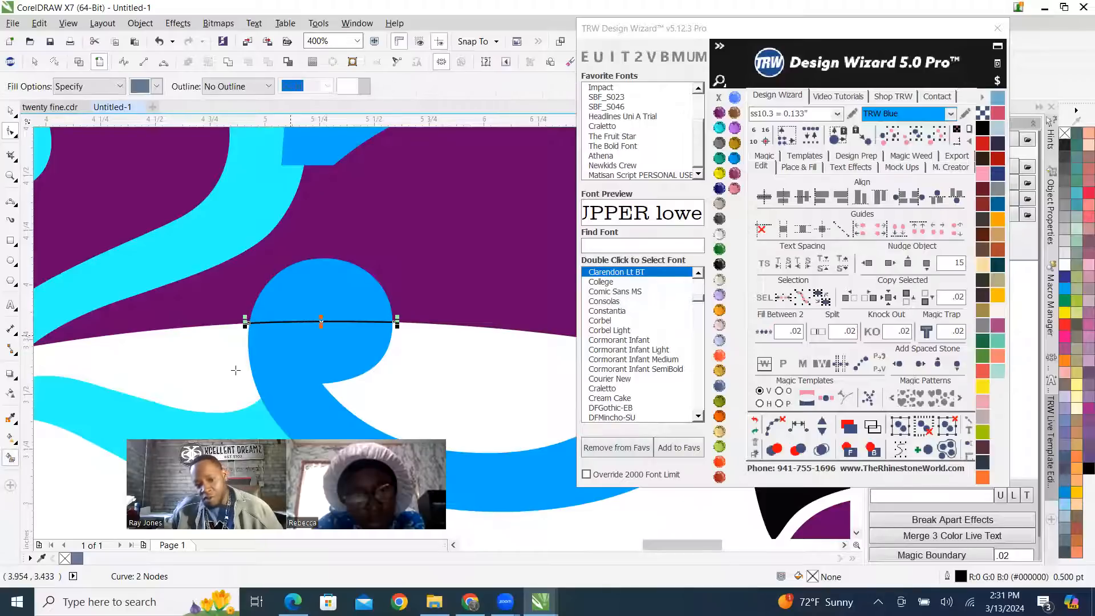
left_click(314, 294)
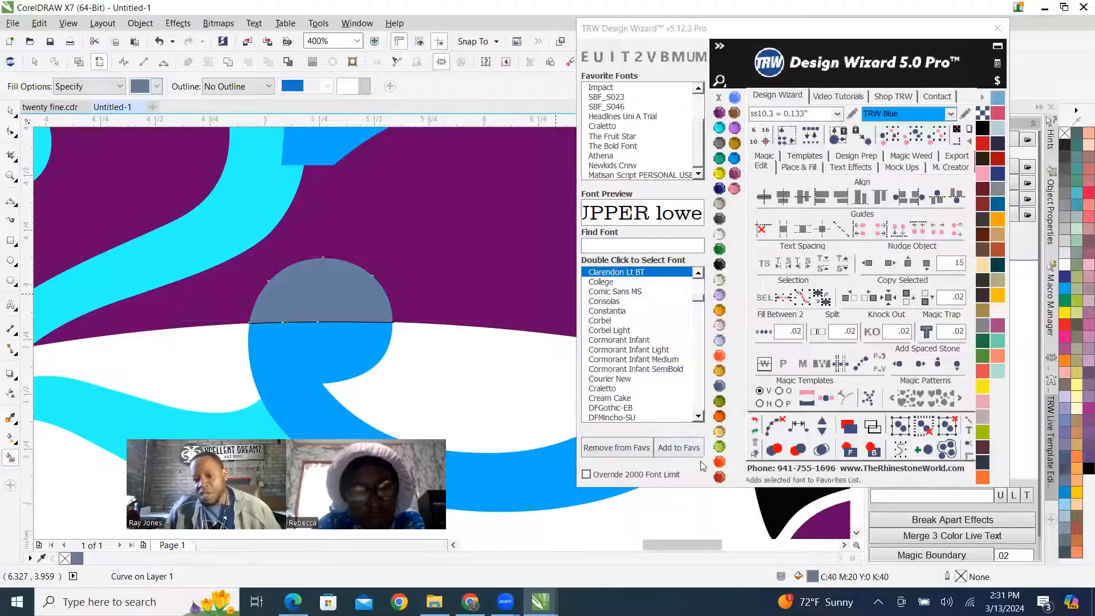
left_click(719, 113)
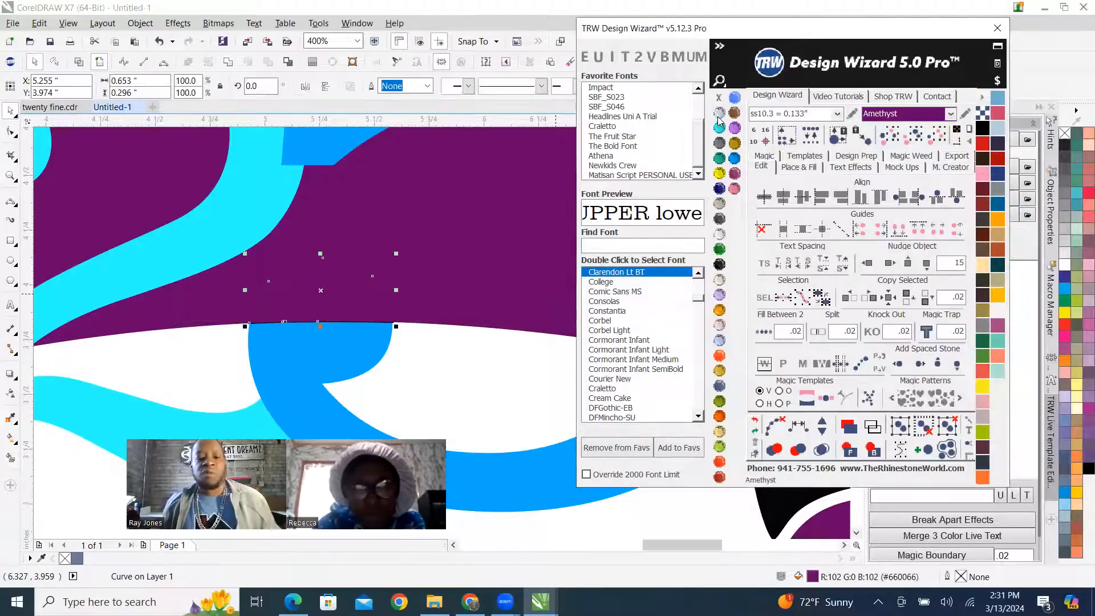
scroll(237, 303, "down", 3)
scroll(250, 302, "up", 1)
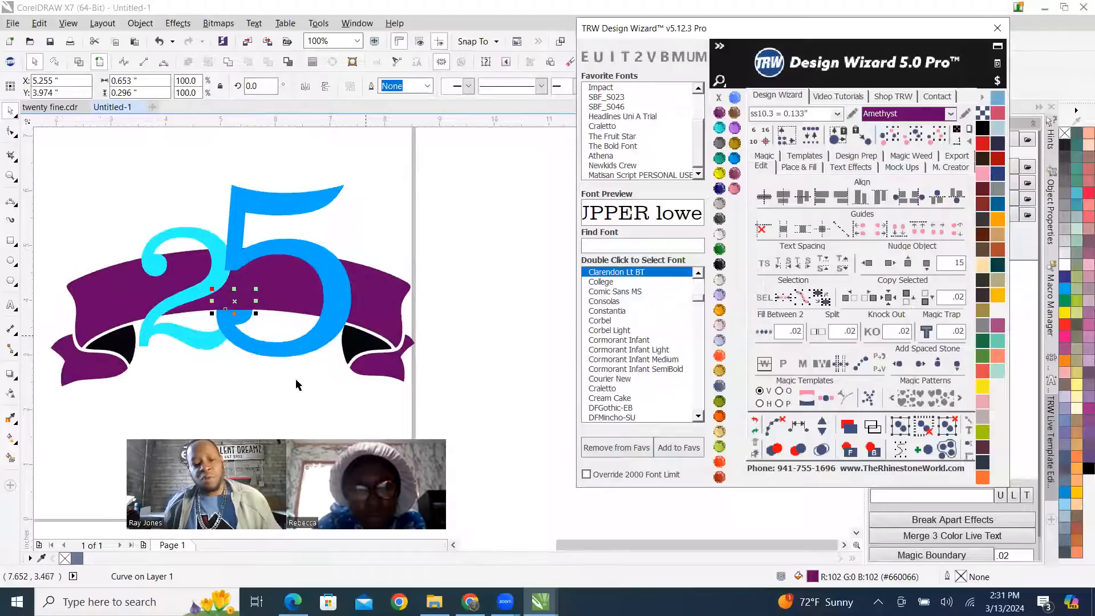
left_click(268, 381)
Select the 3-point curve crossing the 5's ball and delete it.
scroll(285, 342, "up", 2)
left_click_drag(384, 276, 138, 229)
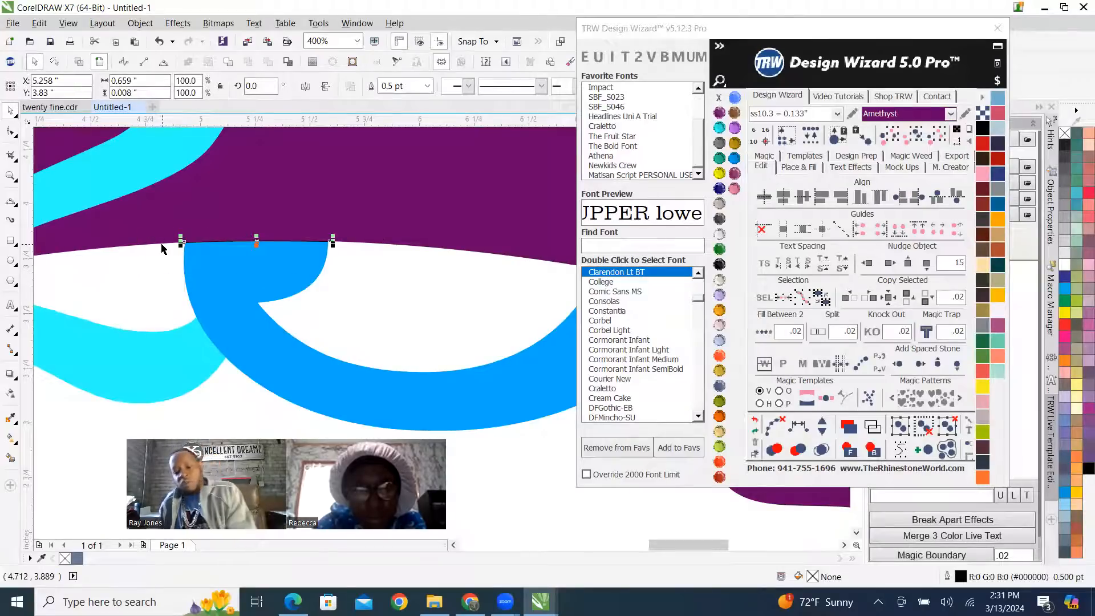
scroll(343, 302, "down", 5)
scroll(343, 302, "up", 2)
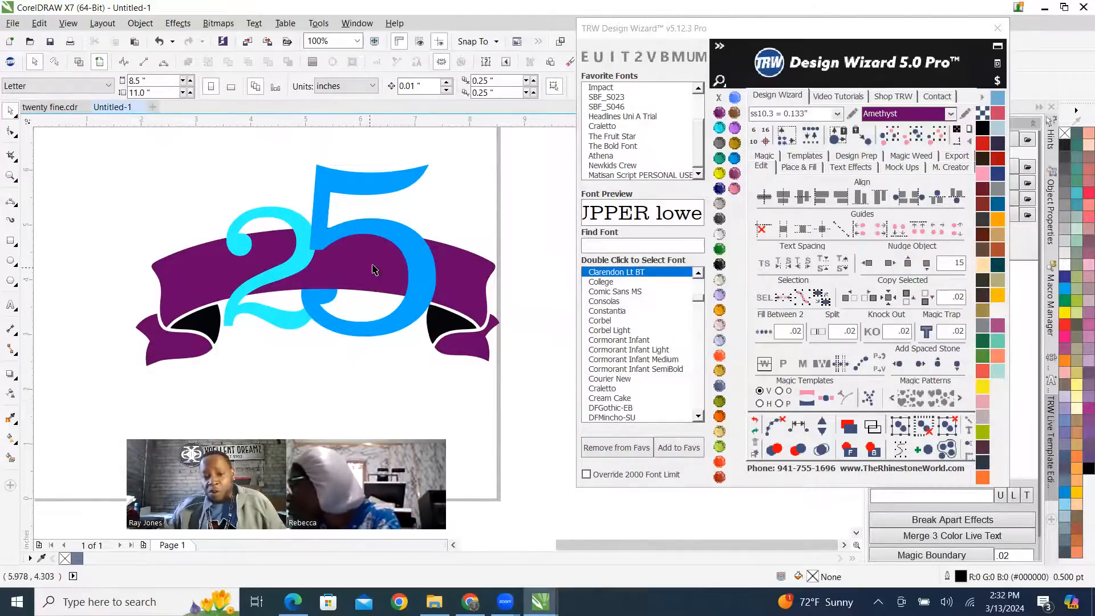
scroll(288, 228, "up", 2)
scroll(274, 245, "down", 3)
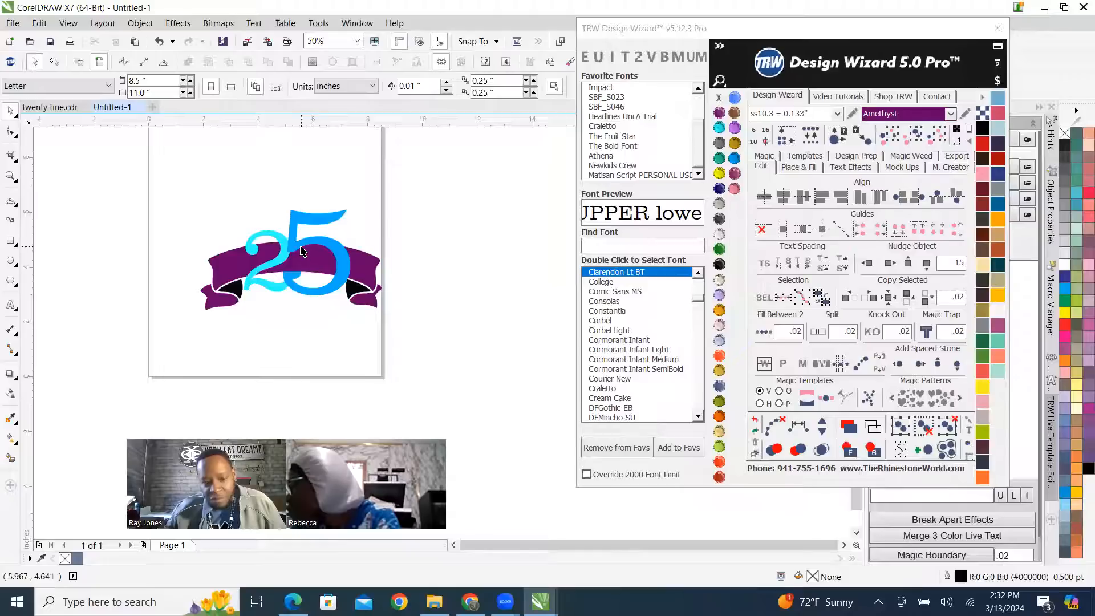
scroll(298, 244, "up", 1)
left_click(322, 247)
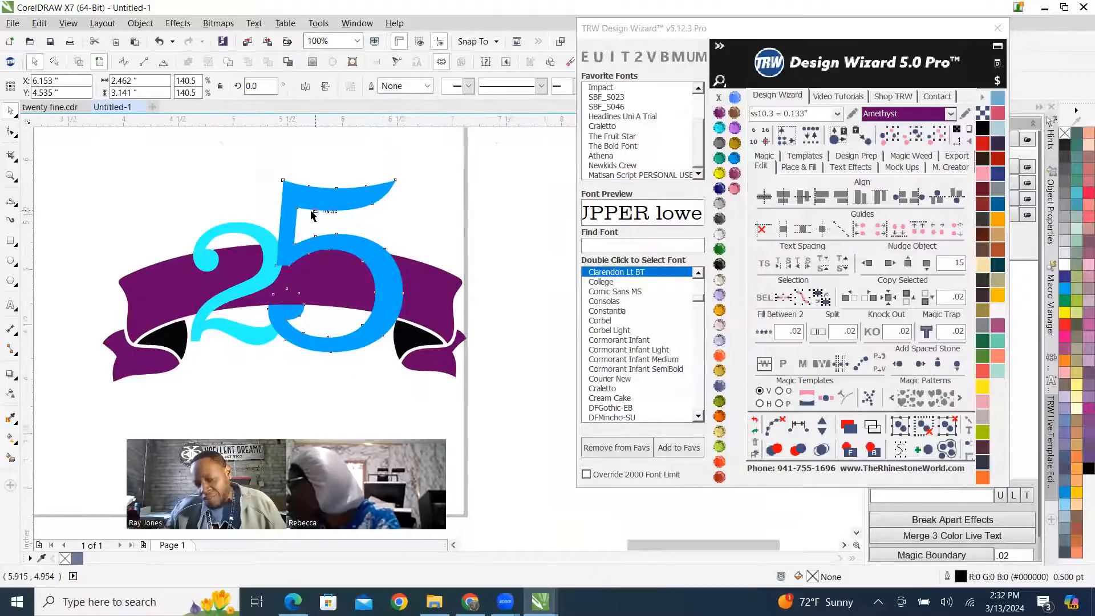
scroll(298, 229, "up", 1)
scroll(298, 242, "down", 1)
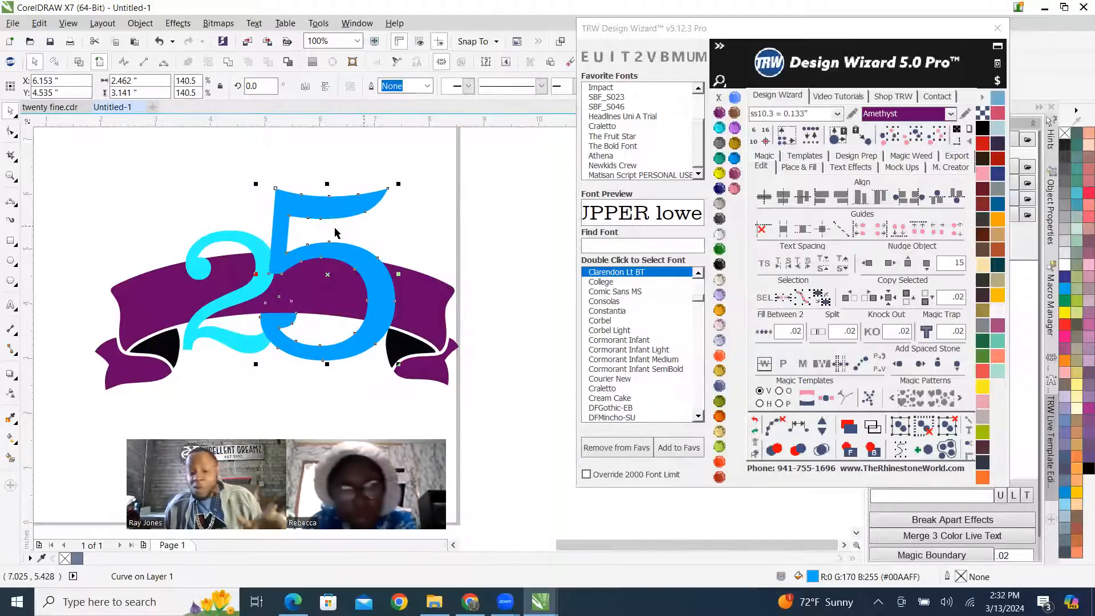
scroll(261, 236, "up", 1)
Enlarge the 2 proportionally from its upper-left corner to about 1.98 by 2.58 inches, and move it slightly right, closer against the 5.
left_click(262, 236)
scroll(275, 250, "down", 1)
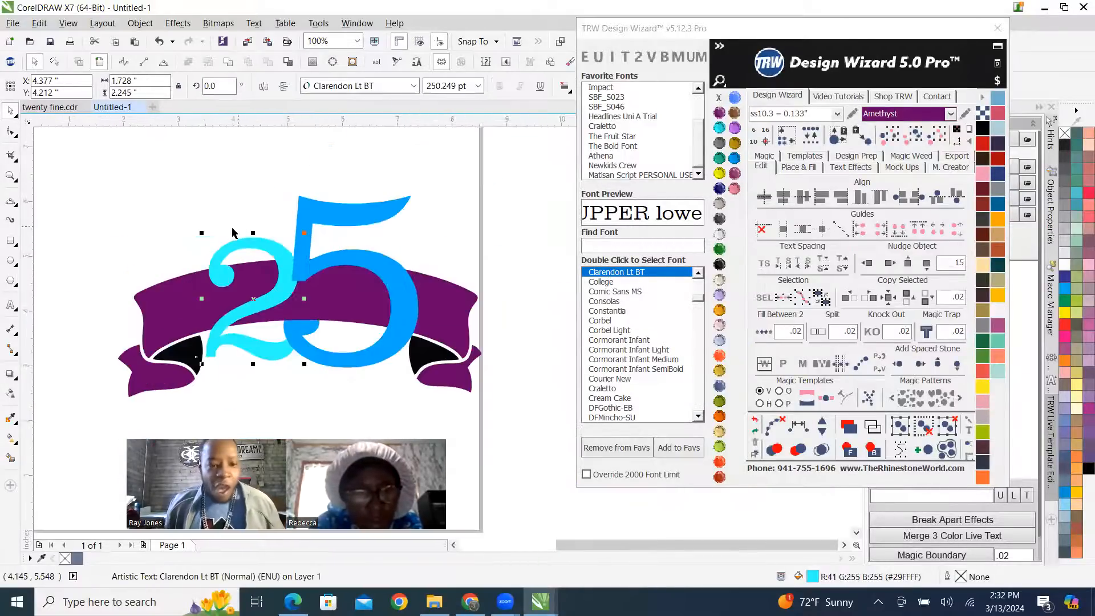
scroll(178, 252, "up", 1)
left_click_drag(185, 237, 174, 187)
scroll(174, 187, "down", 1)
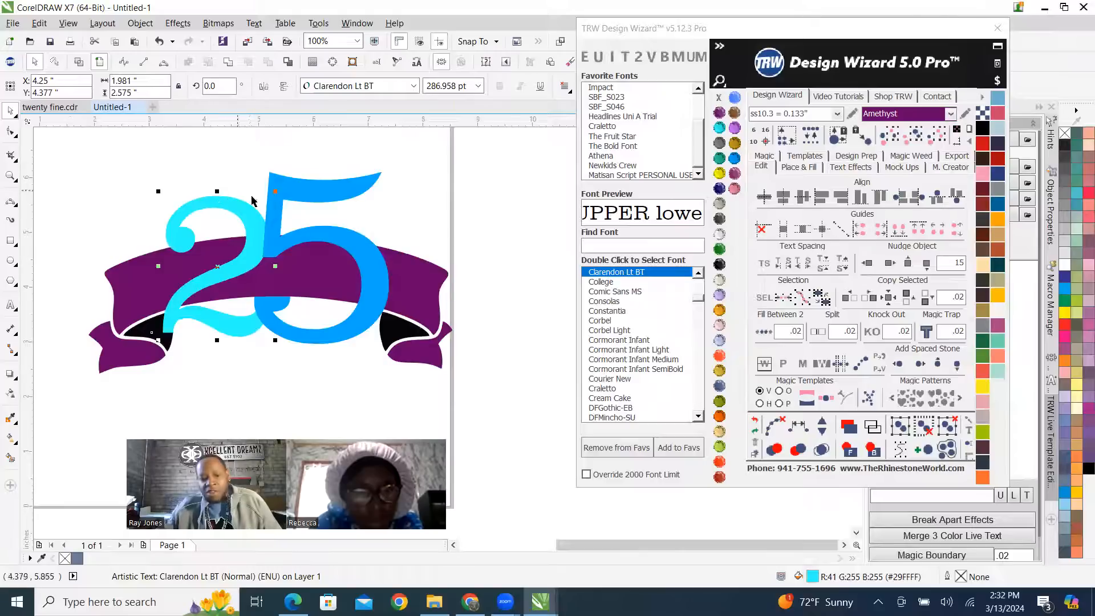
scroll(245, 240, "up", 1)
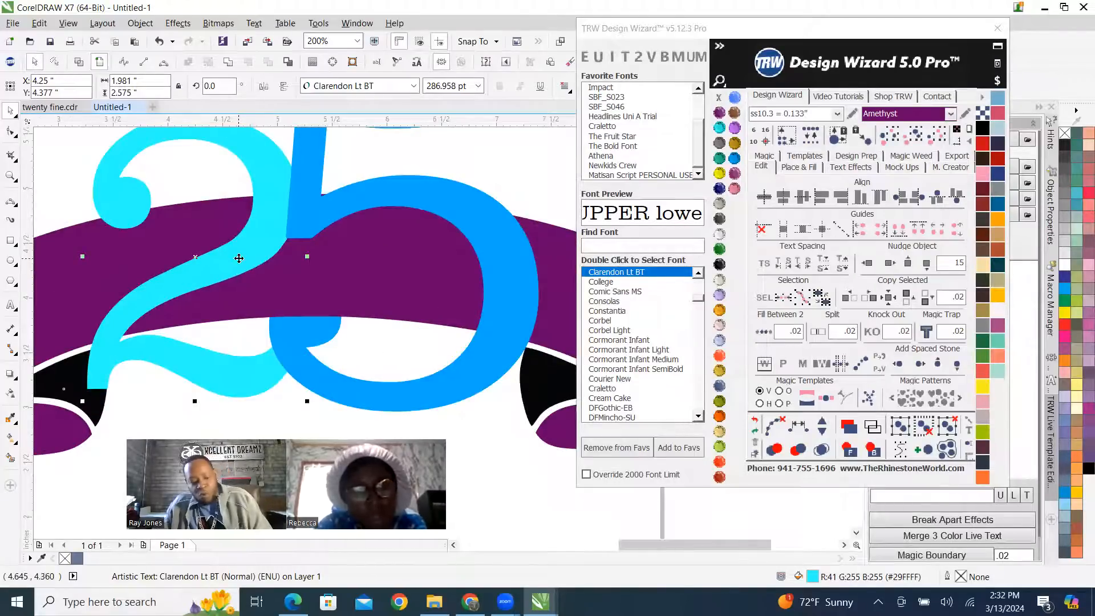
left_click_drag(207, 256, 223, 258)
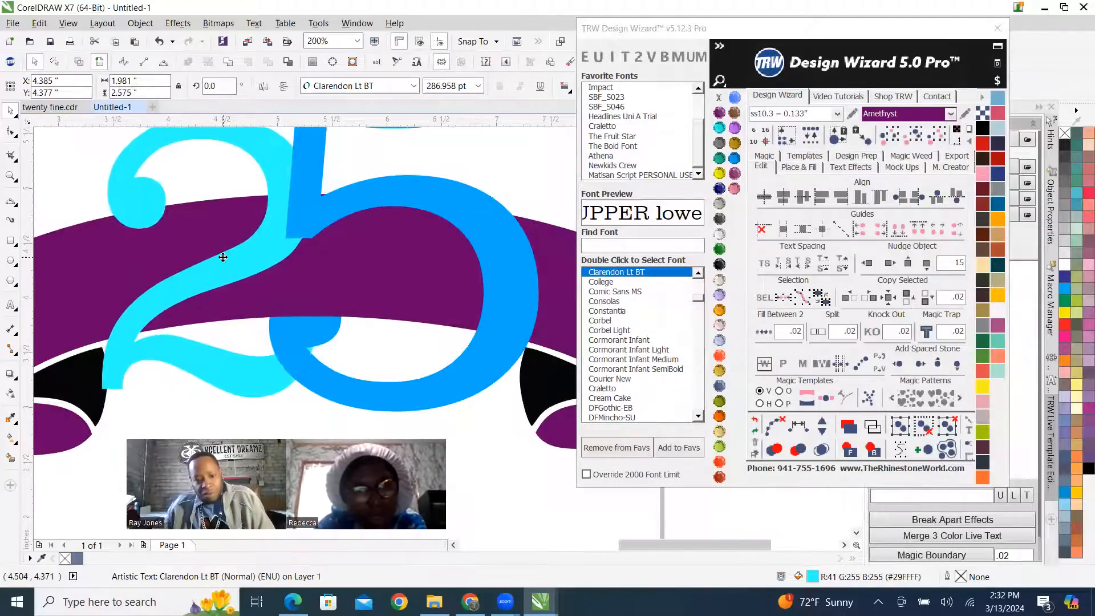
Move the purple cover shape off the 5's ball into the 5's open bowl, and undo the move.
scroll(244, 273, "down", 1)
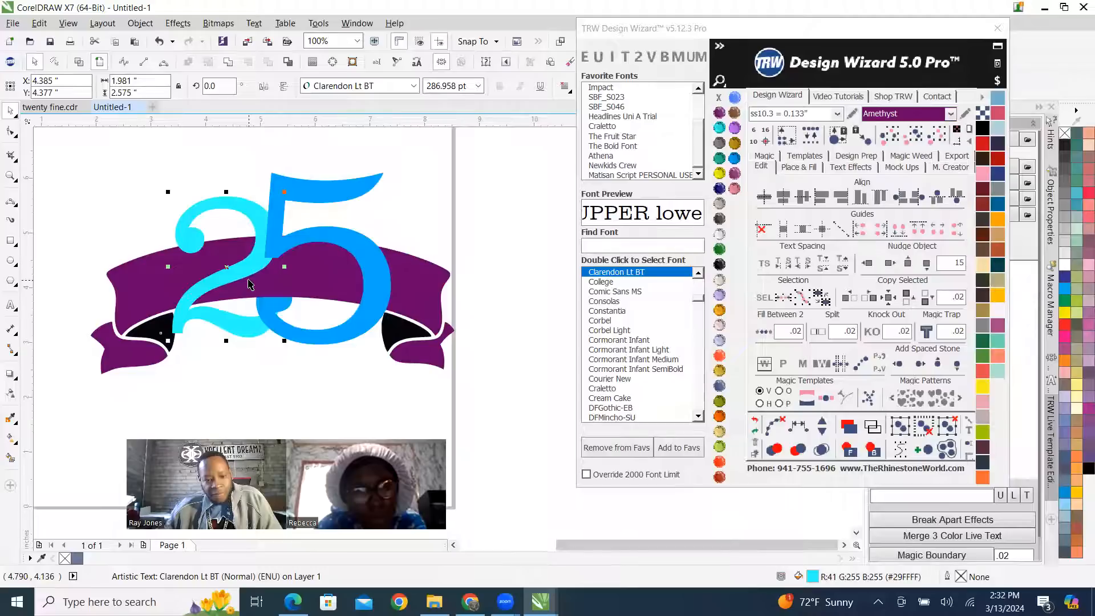
scroll(251, 286, "up", 2)
scroll(257, 291, "down", 2)
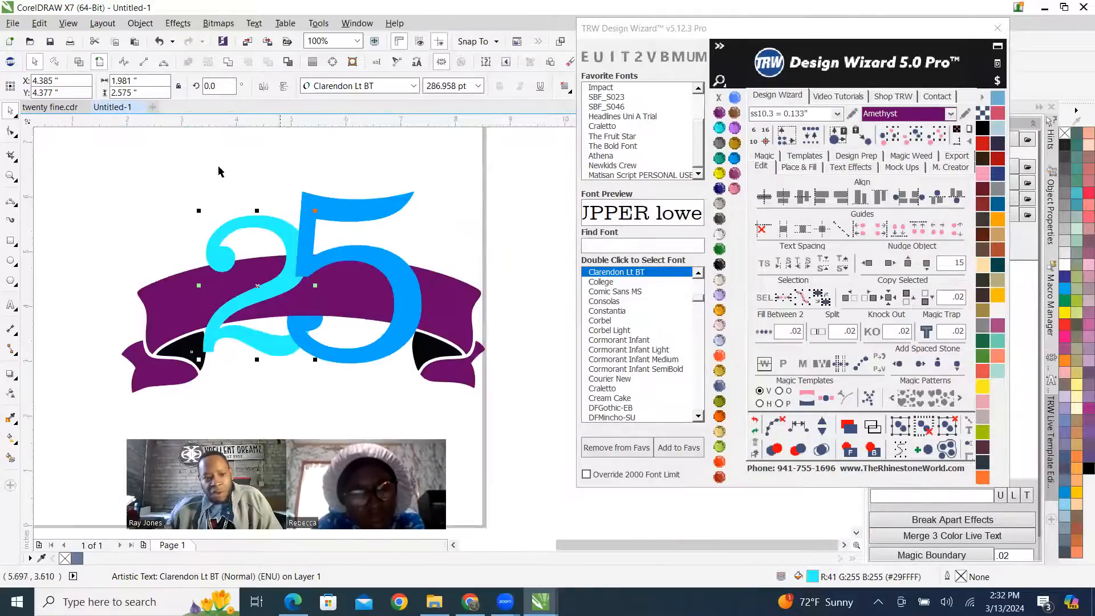
scroll(319, 318, "up", 2)
left_click(317, 317)
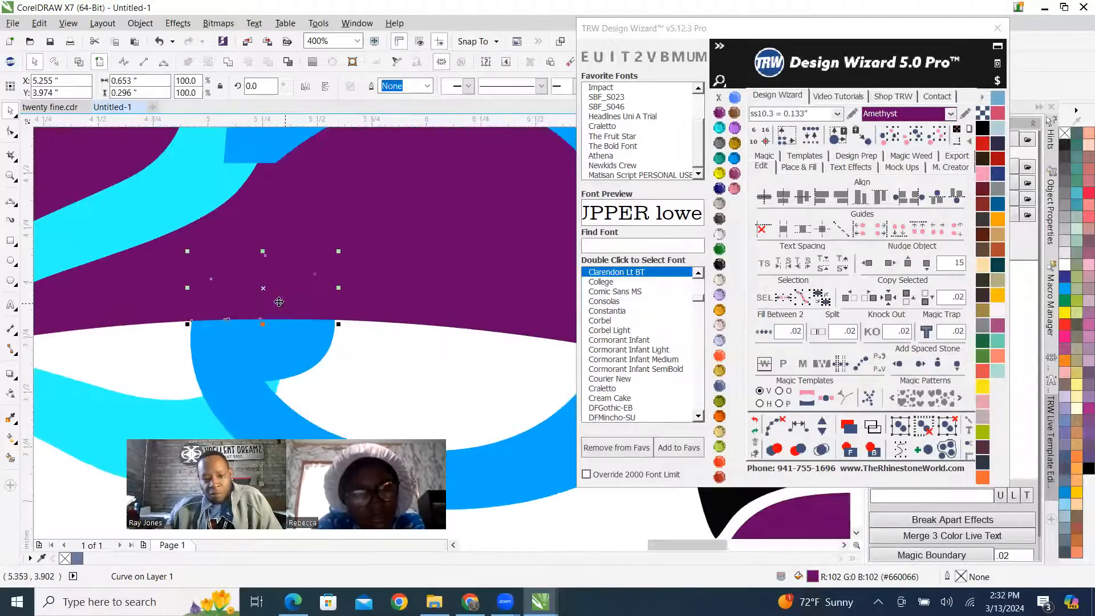
scroll(321, 320, "down", 1)
left_click_drag(275, 300, 320, 337)
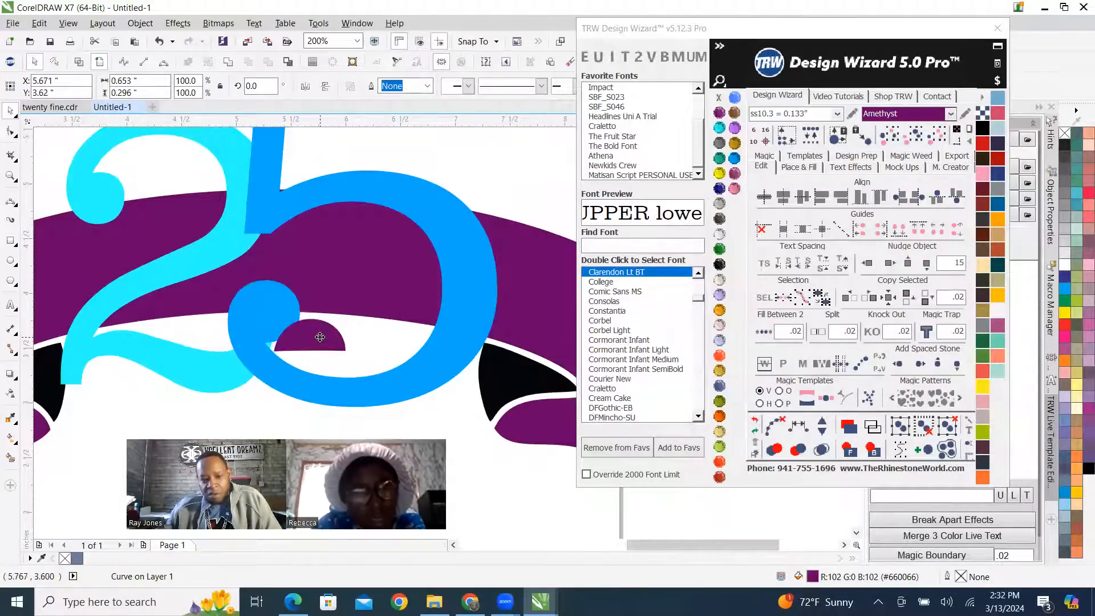
key("ctrl+z")
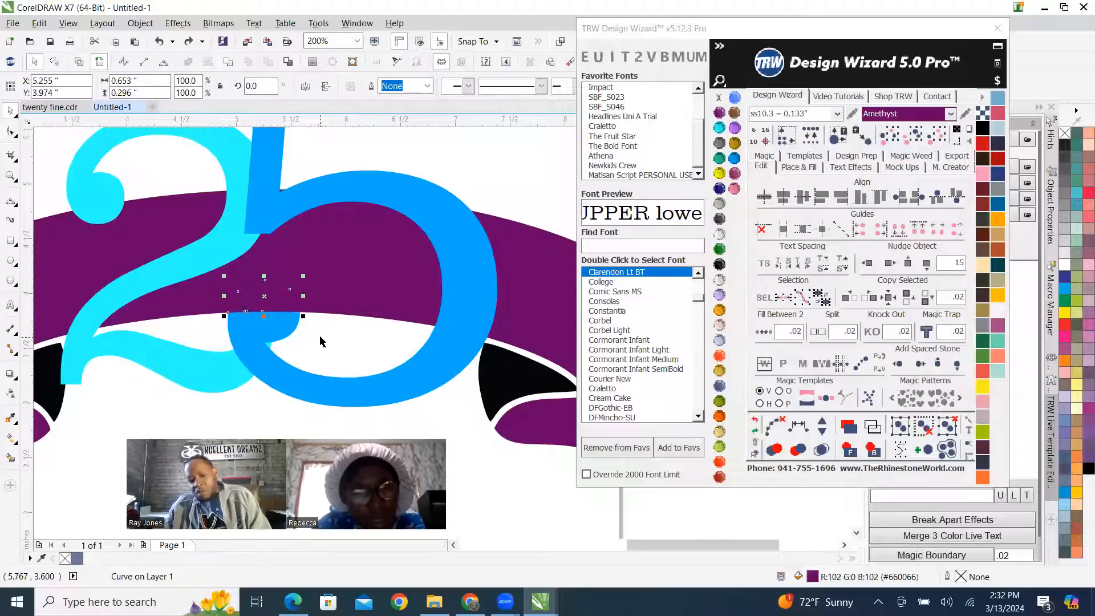
Deselect everything and examine how the 2 and 5 interweave with the banner ribbon, up close and as a whole.
scroll(320, 343, "down", 2)
scroll(322, 332, "up", 1)
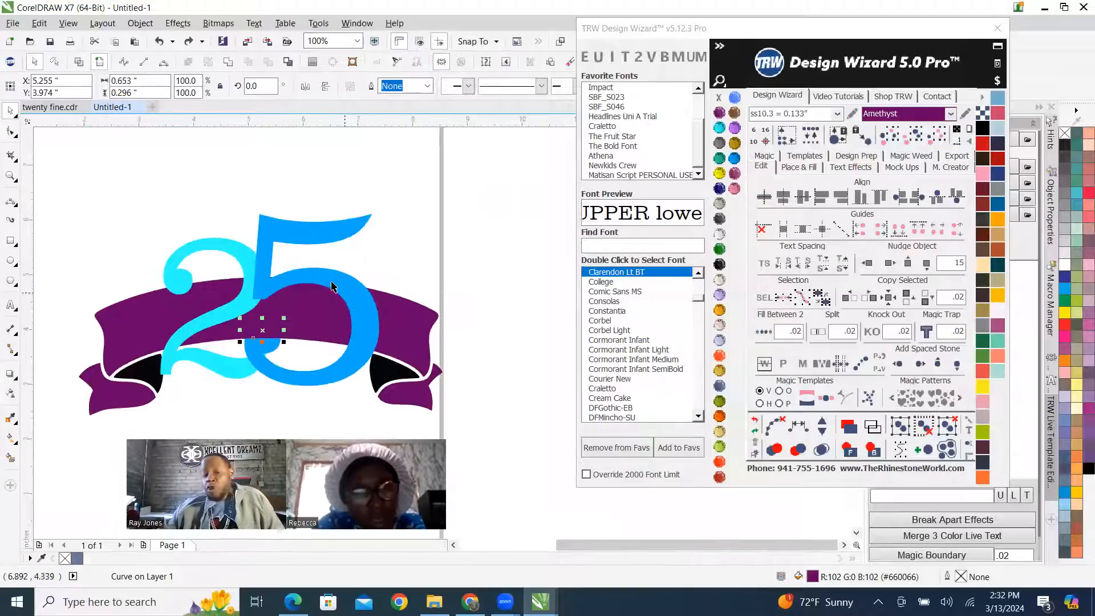
left_click(432, 244)
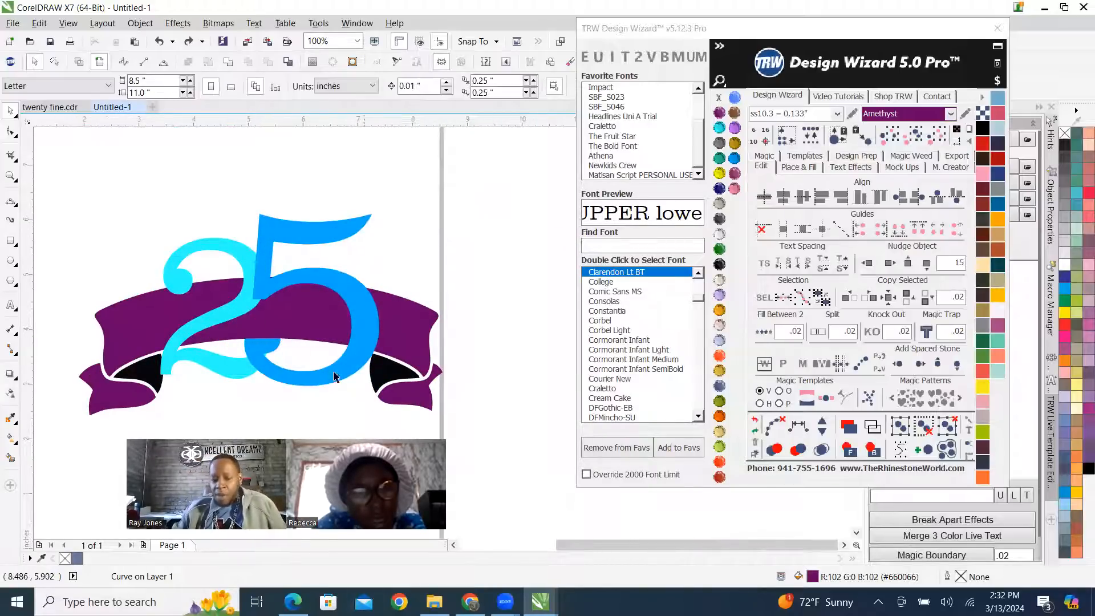
scroll(274, 361, "up", 1)
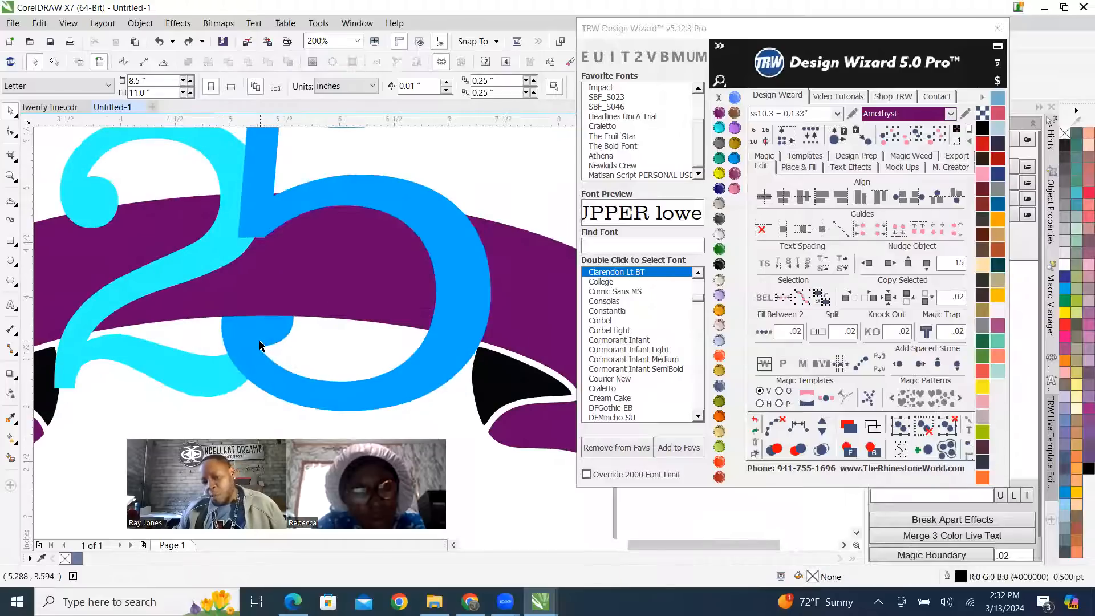
scroll(250, 320, "down", 2)
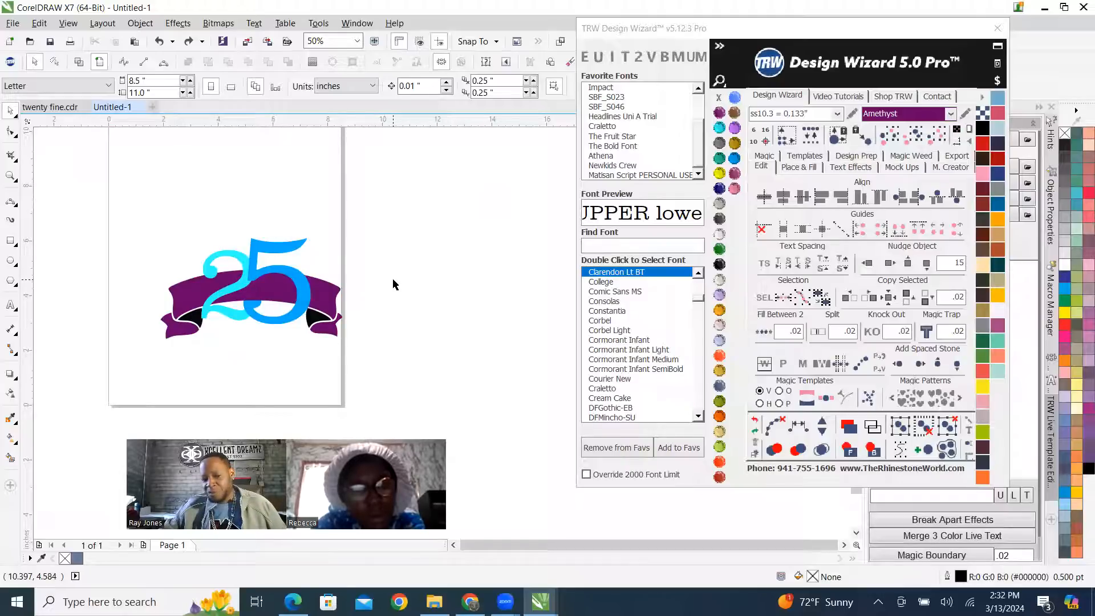
scroll(308, 264, "up", 2)
scroll(308, 264, "down", 2)
scroll(315, 268, "up", 1)
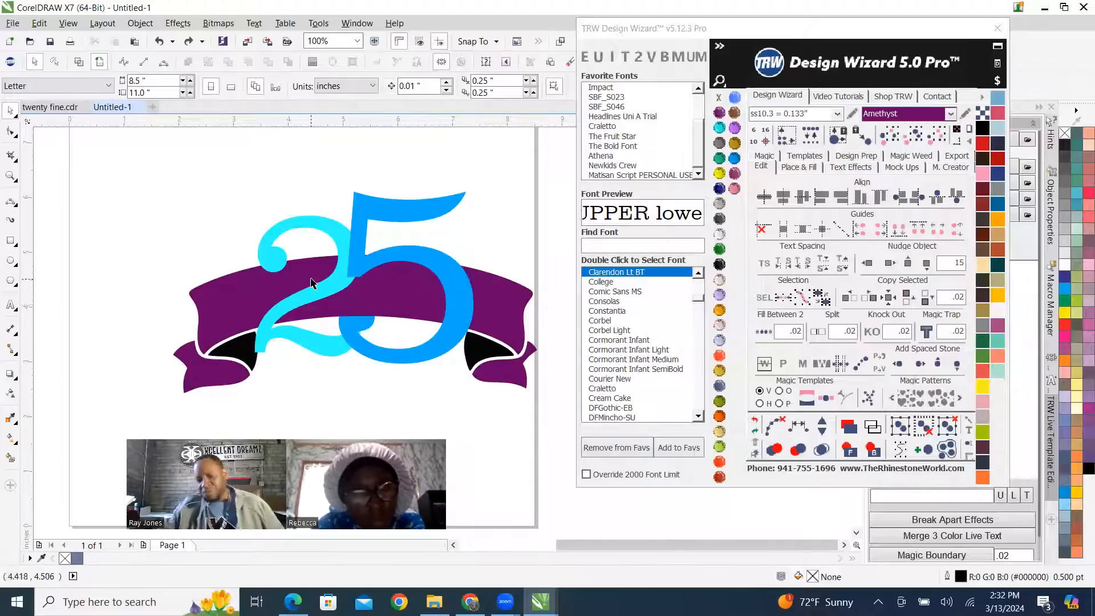
scroll(311, 282, "down", 2)
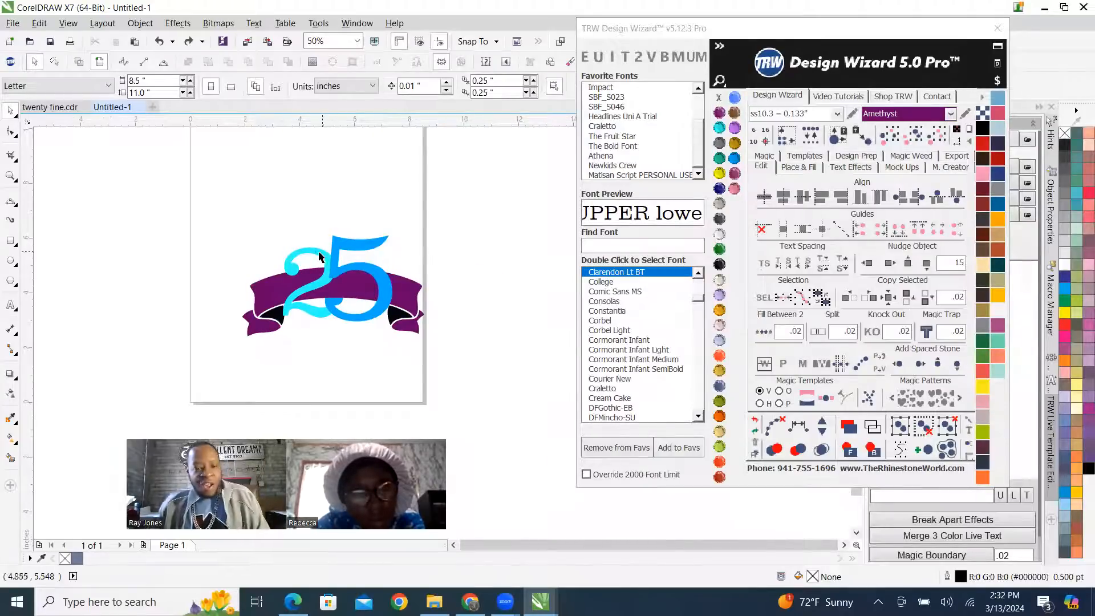
Select both the 2 and the 5 and place a copy of them directly above the banner design.
left_click(331, 268)
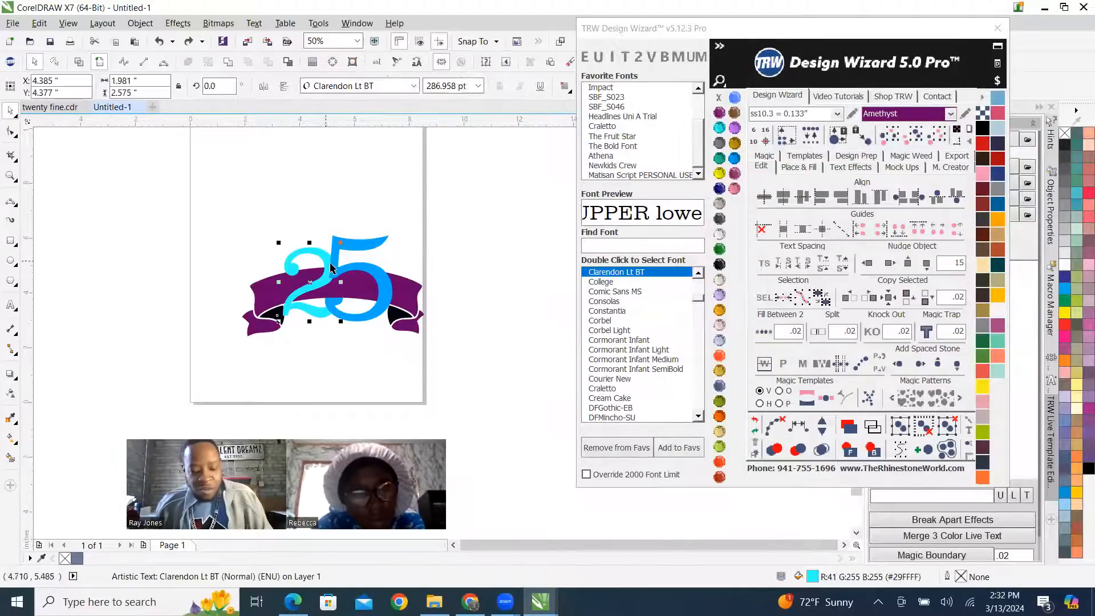
left_click(382, 284, "shift")
scroll(367, 344, "down", 2)
scroll(376, 291, "up", 2)
scroll(365, 371, "down", 2)
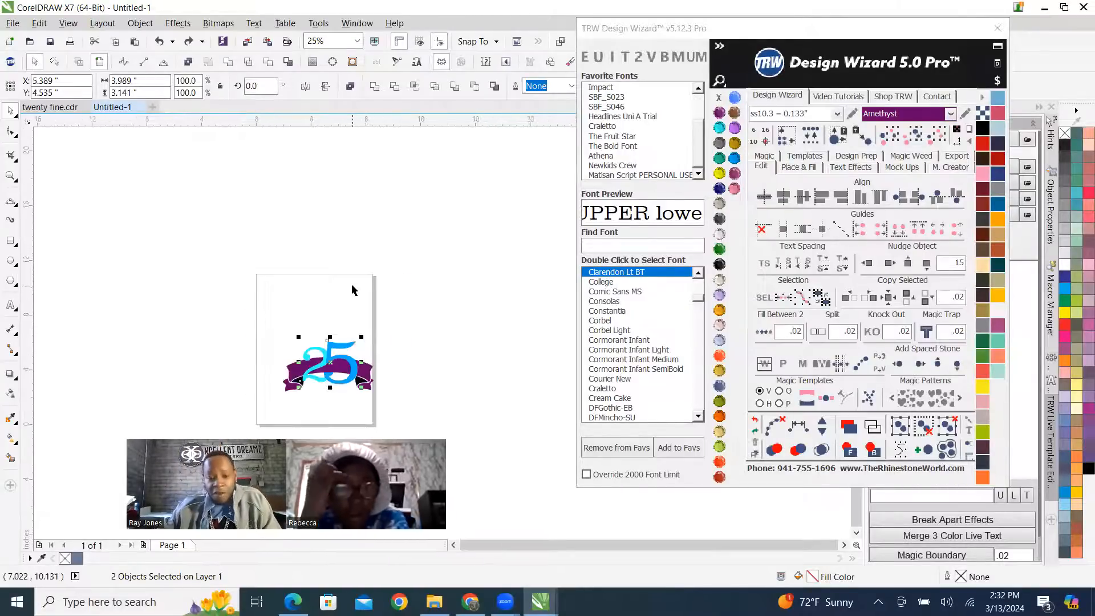
left_click_drag(341, 343, 343, 290)
right_click(343, 291)
scroll(347, 323, "up", 4)
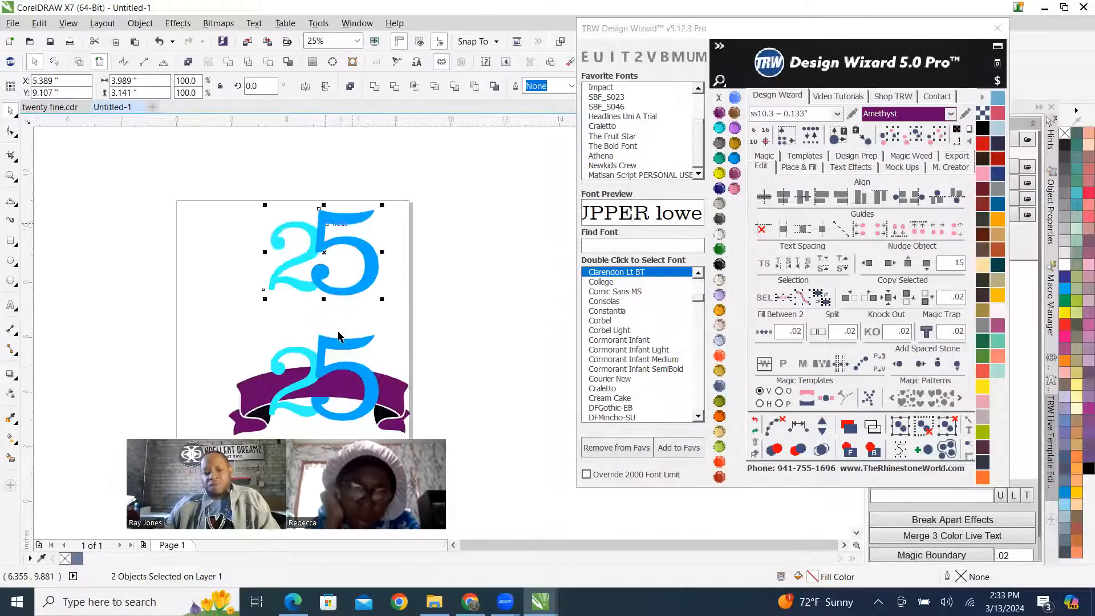
Inspect the copied digits' overlapping outlines in wireframe view, return to the colored view, and deselect.
scroll(313, 227, "down", 2)
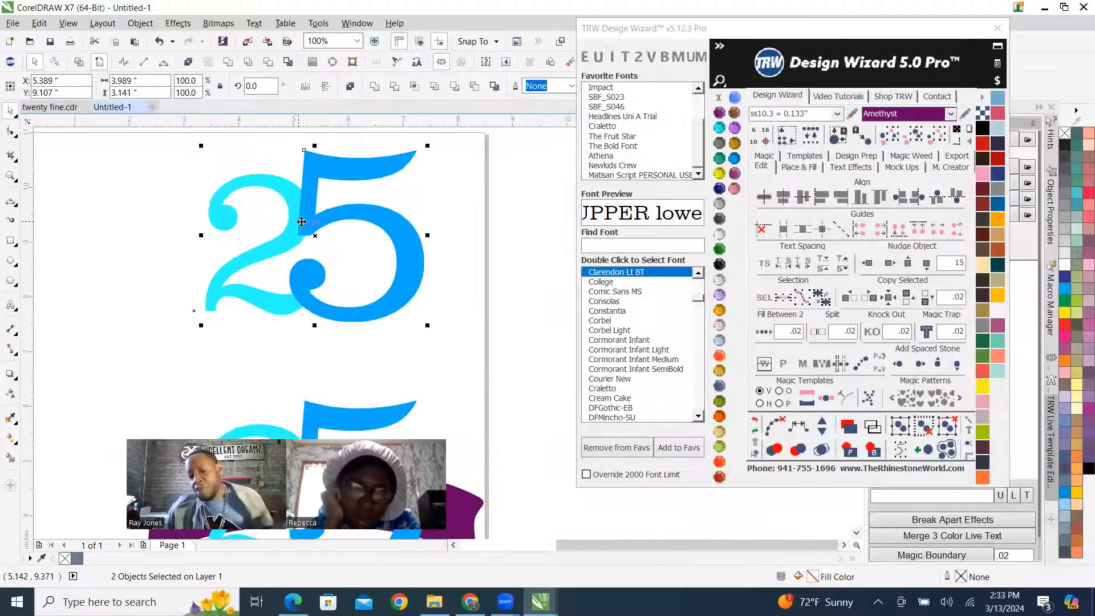
left_click(81, 63)
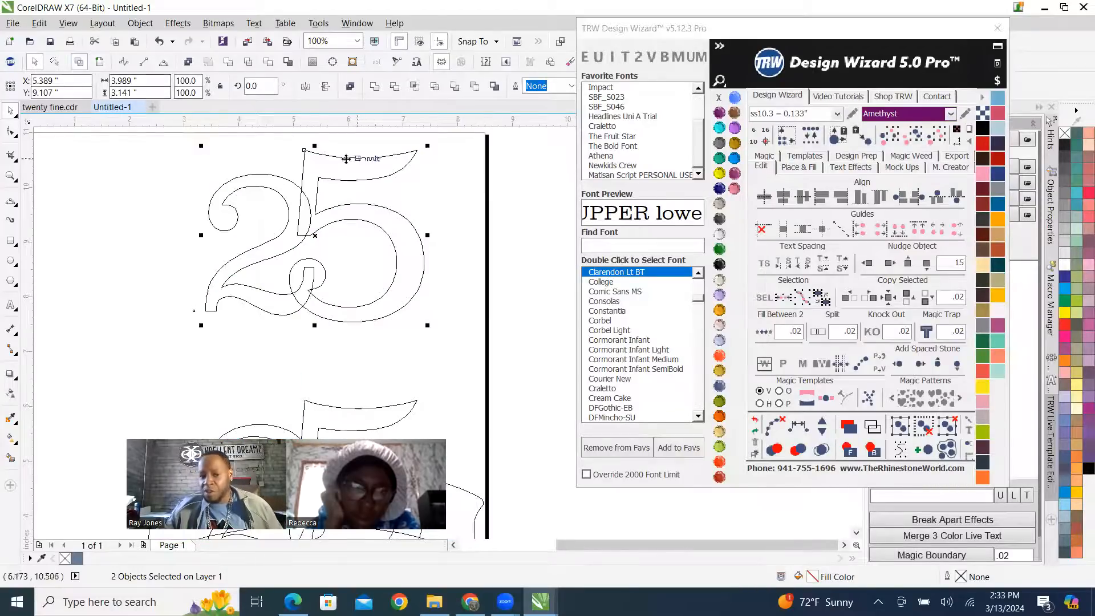
left_click(101, 62)
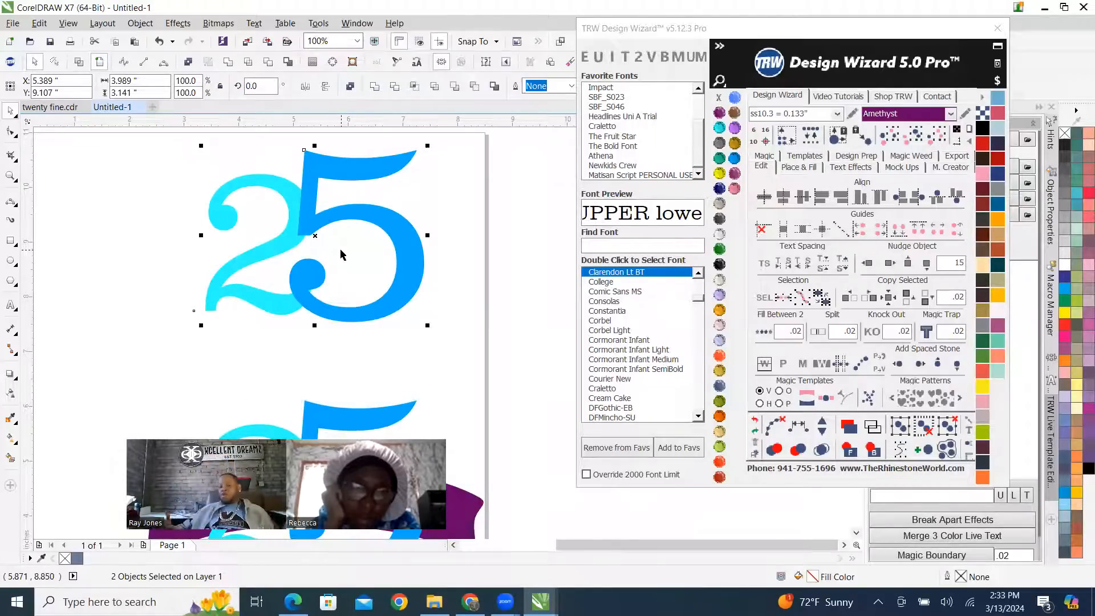
left_click(176, 301)
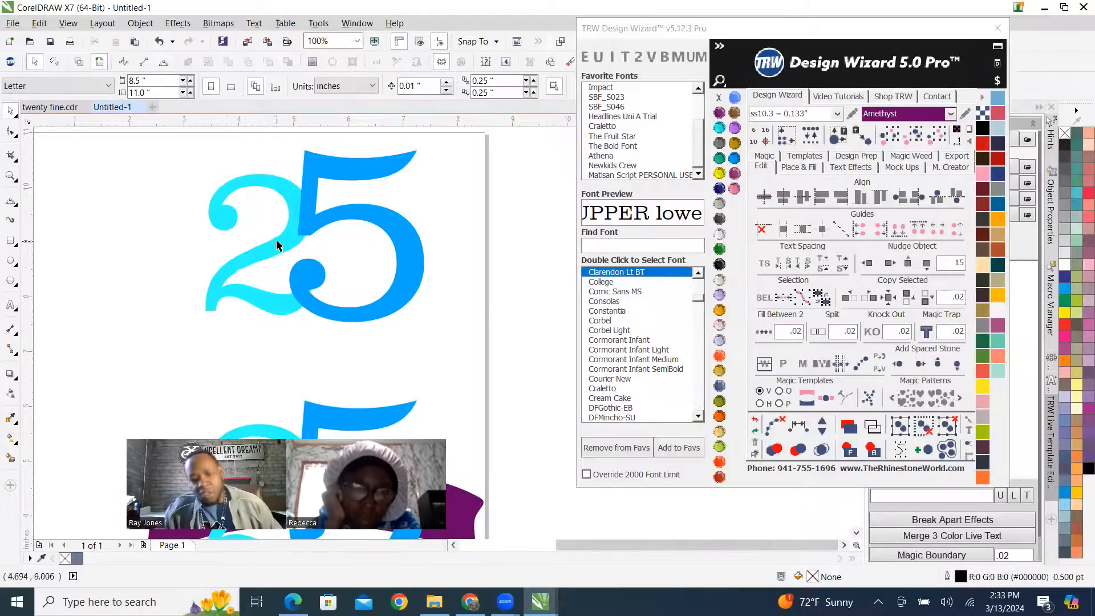
Island-fill the upper copy's 2 with ss10.3 Amethyst stones, merge the overlapping stones, and bring them to the front.
left_click(282, 187)
left_click(798, 166)
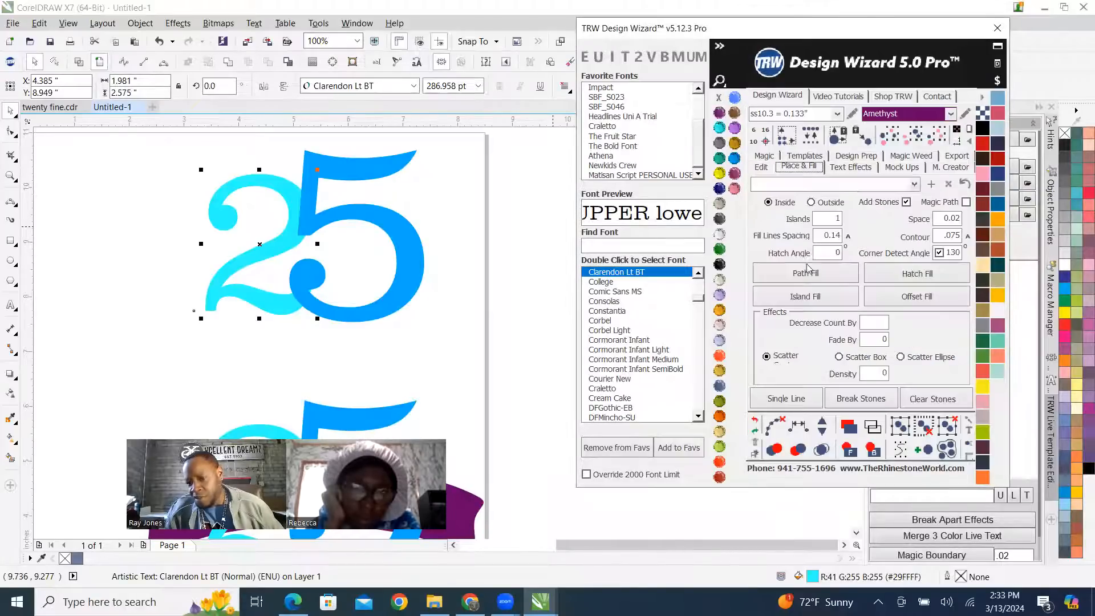
left_click(796, 301)
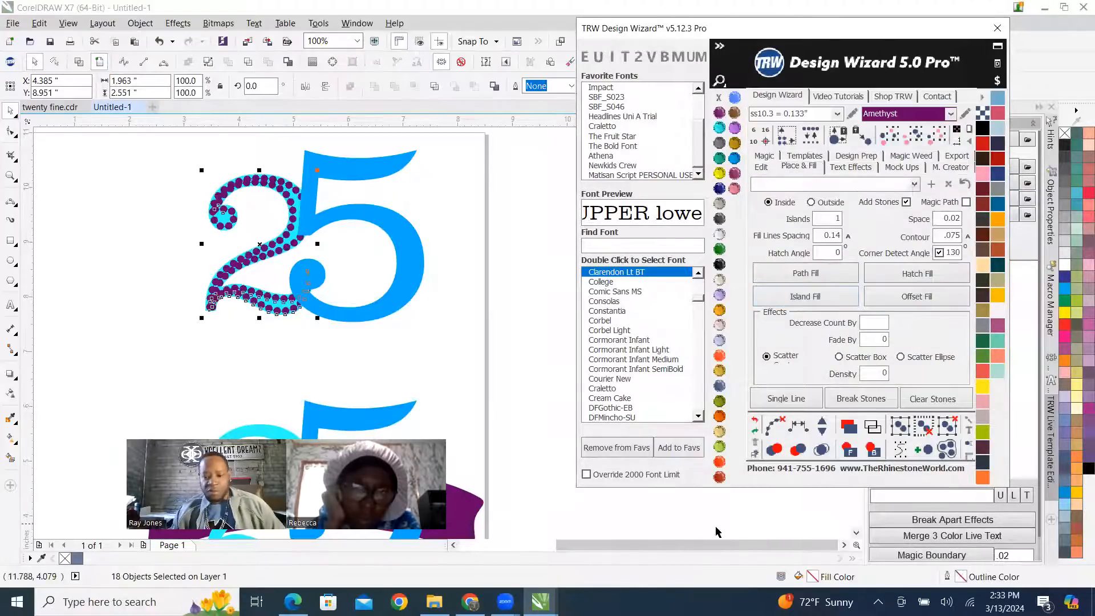
left_click(822, 450)
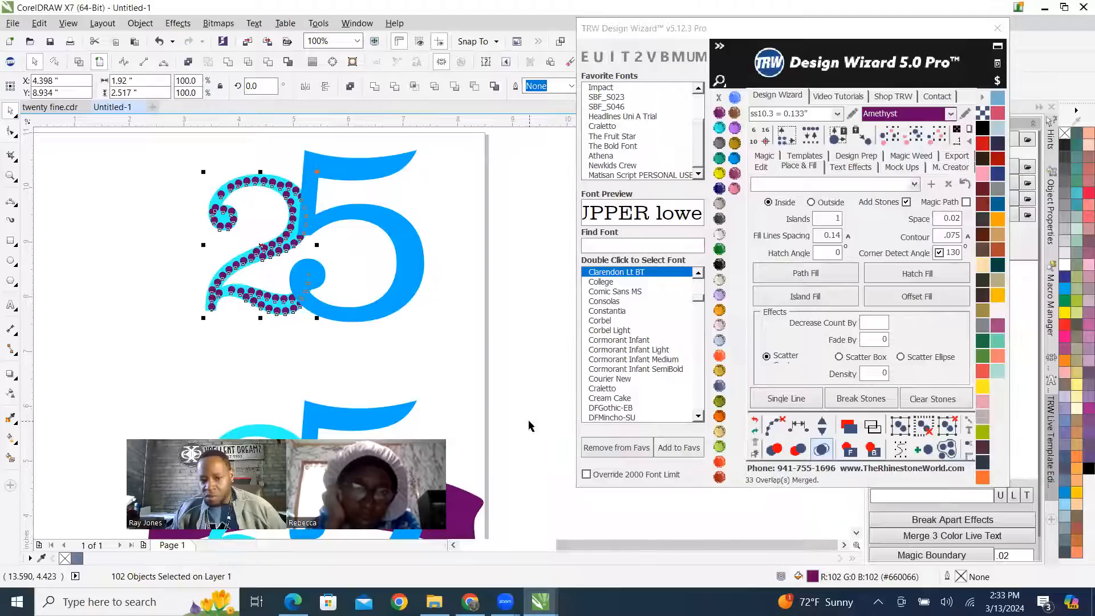
left_click(849, 449)
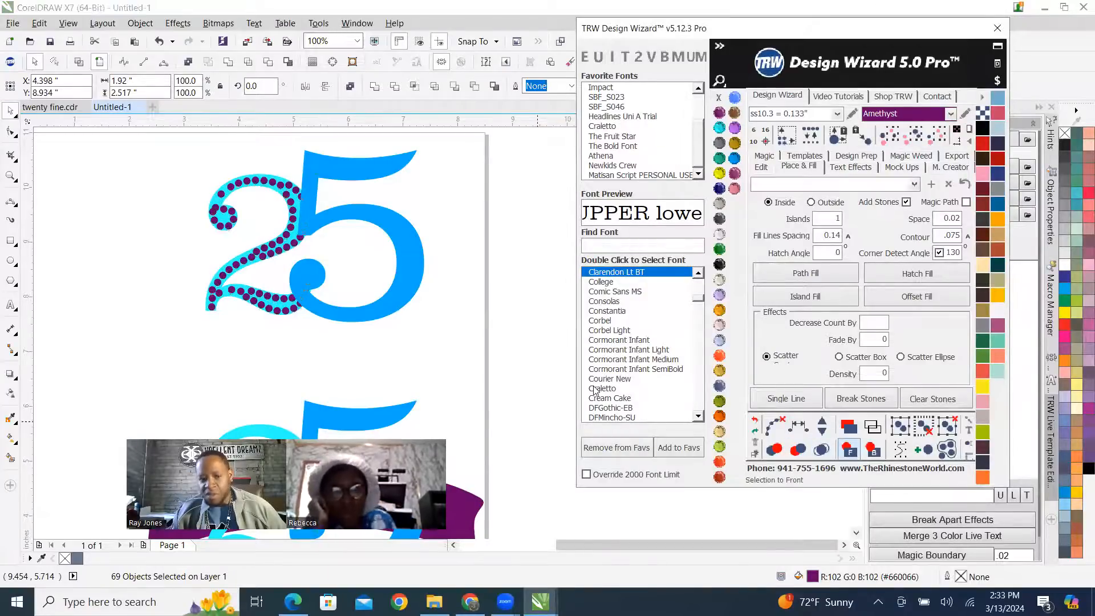
left_click(237, 342)
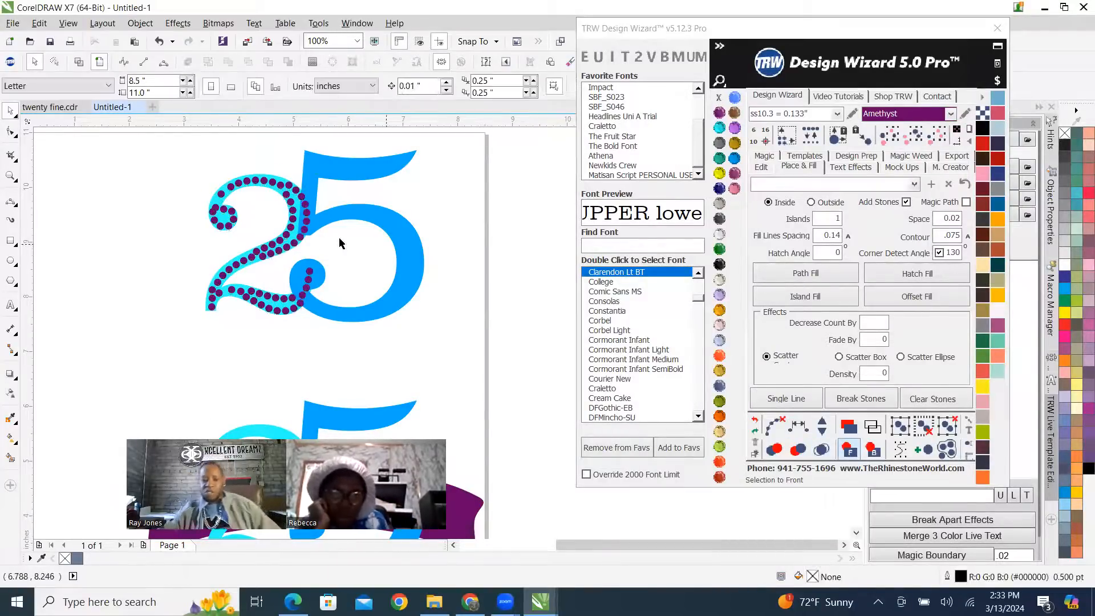
scroll(329, 205, "up", 6)
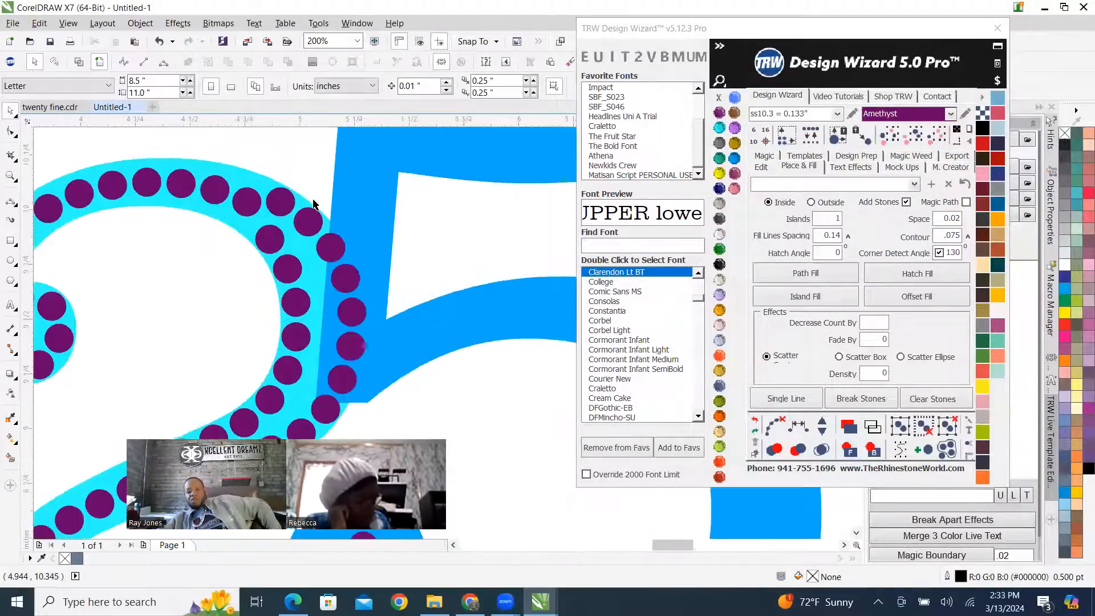
scroll(329, 204, "down", 4)
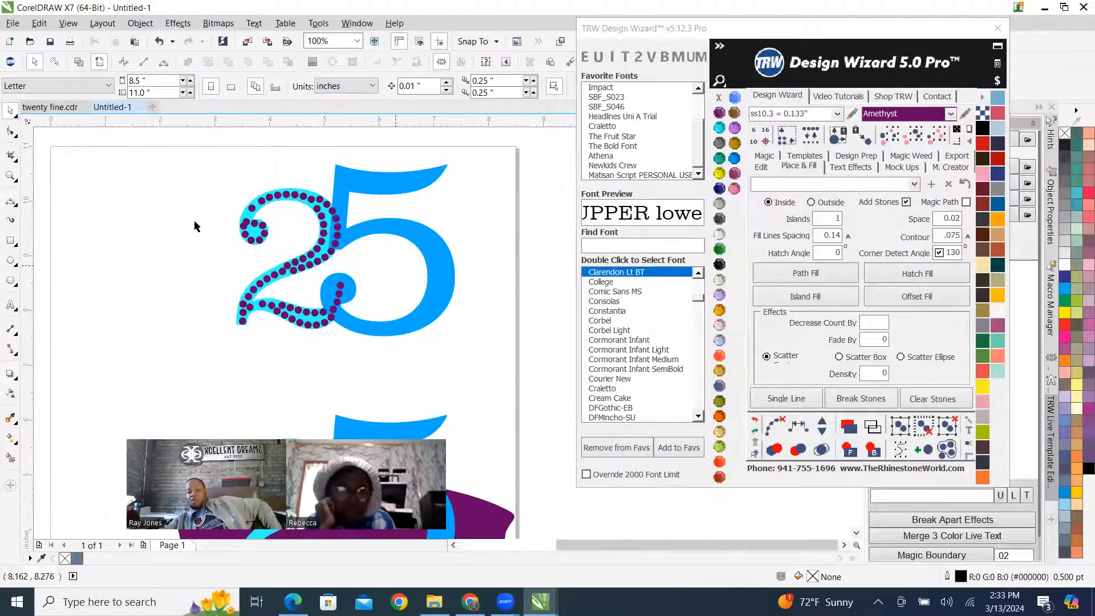
Delete all the rhinestones from the upper copy's 2, including those lying over the 5.
left_click_drag(203, 178, 315, 356)
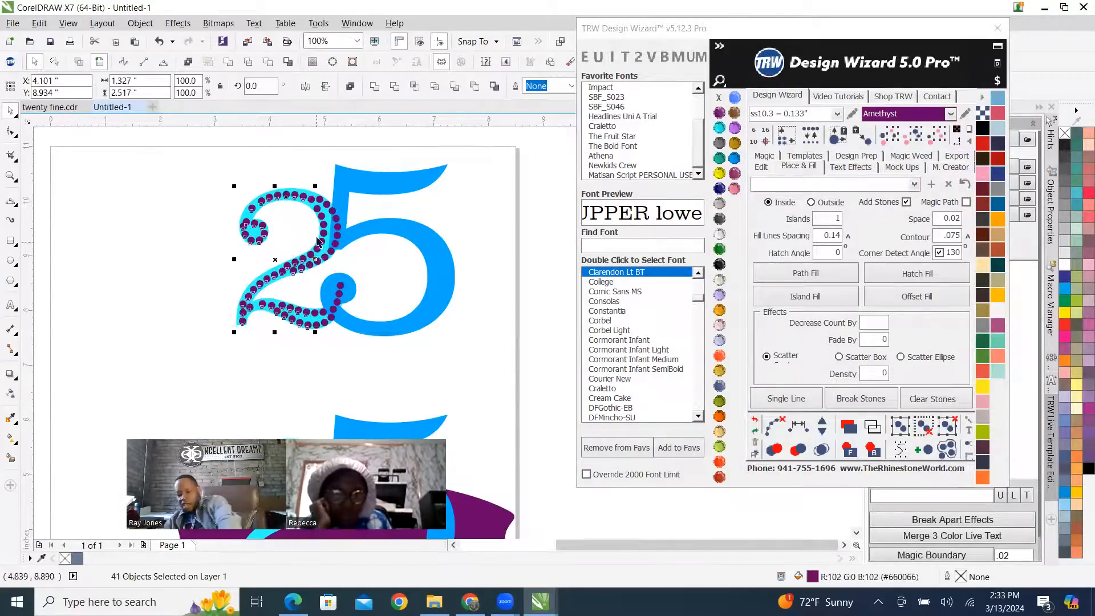
key("Delete")
left_click_drag(296, 168, 354, 365)
key("Delete")
Trim the upper copy's 2 with the overlapping 5, keeping the 5 as a separate object.
left_click(342, 239)
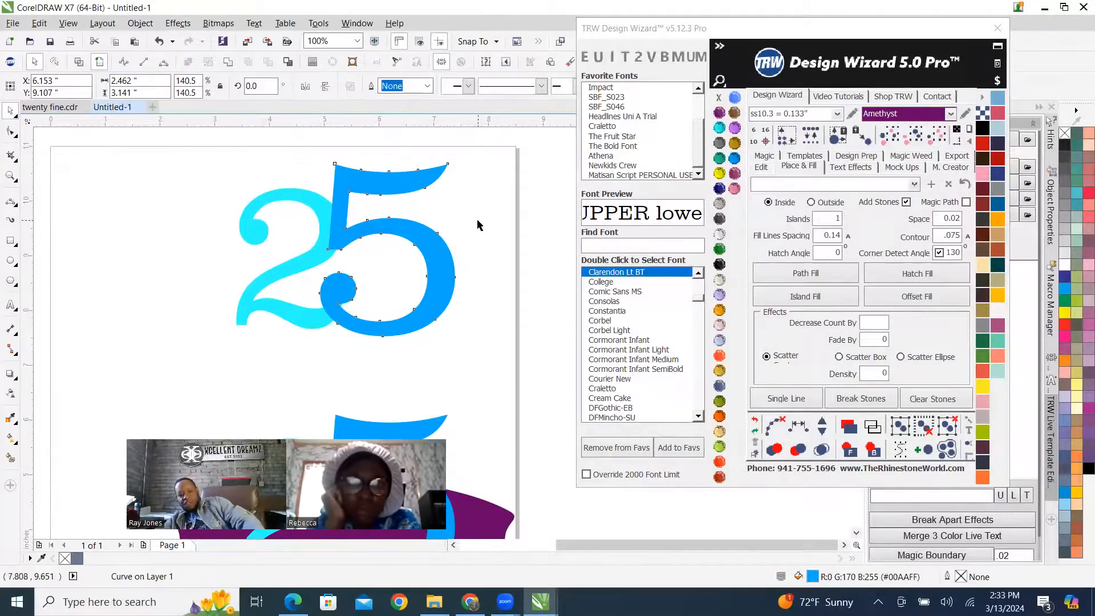
left_click(393, 235)
left_click(329, 212)
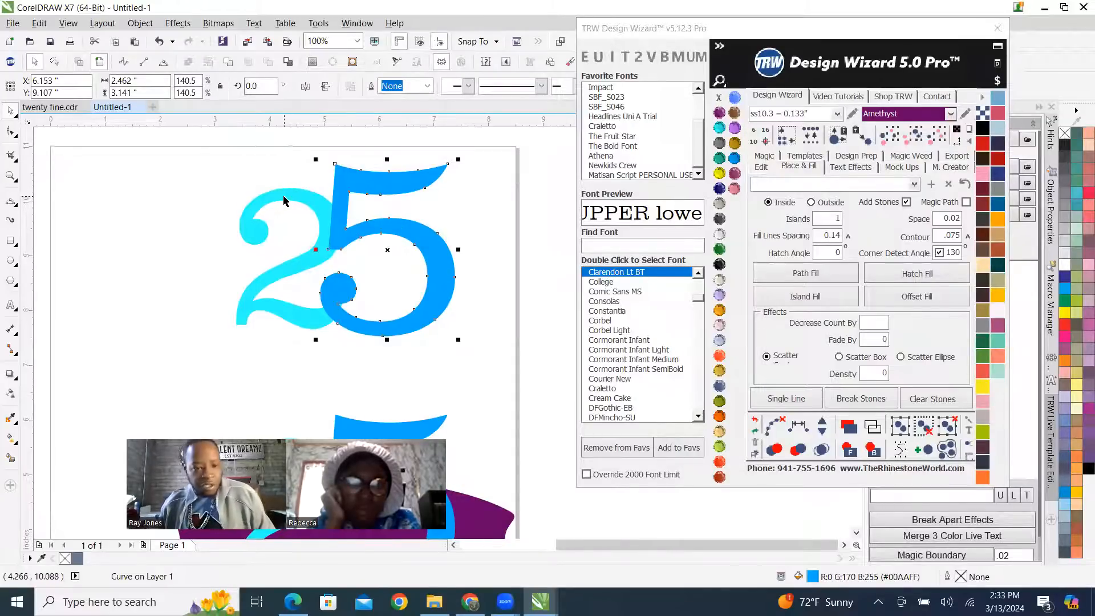
left_click(290, 198, "shift")
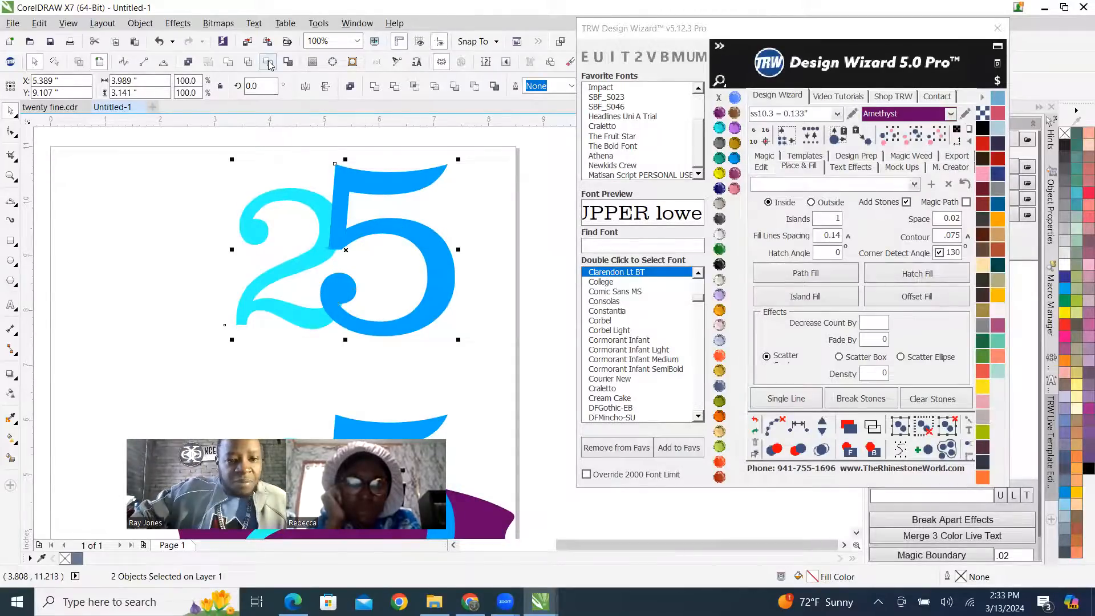
Move the trimmed 2 left, clear of the 5, to inspect its cut edge, and undo the move.
left_click(163, 224)
left_click_drag(246, 238, 179, 245)
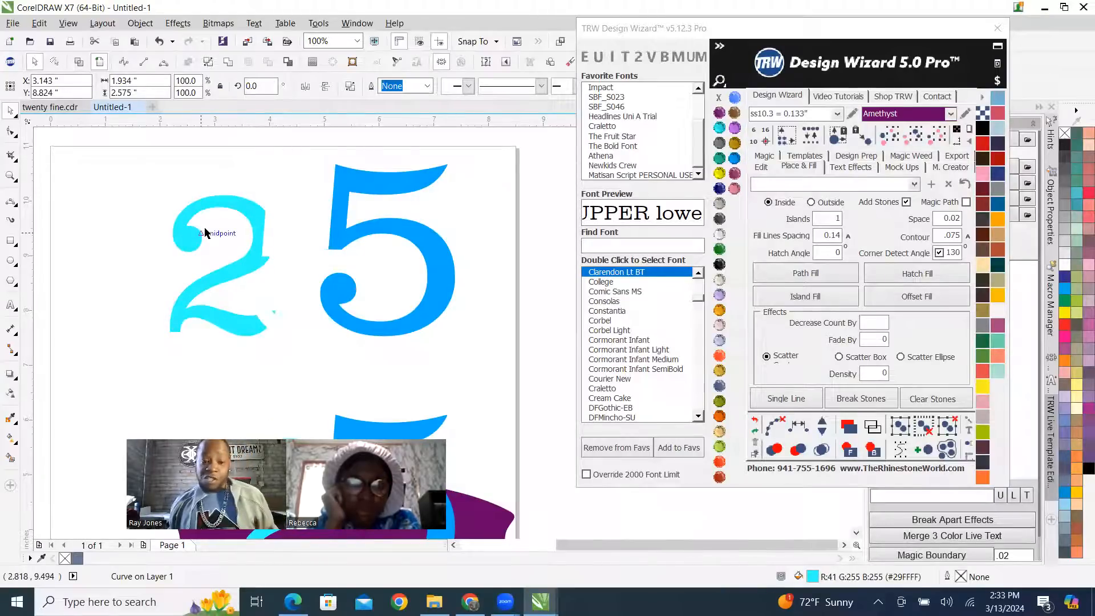
key("ctrl+z")
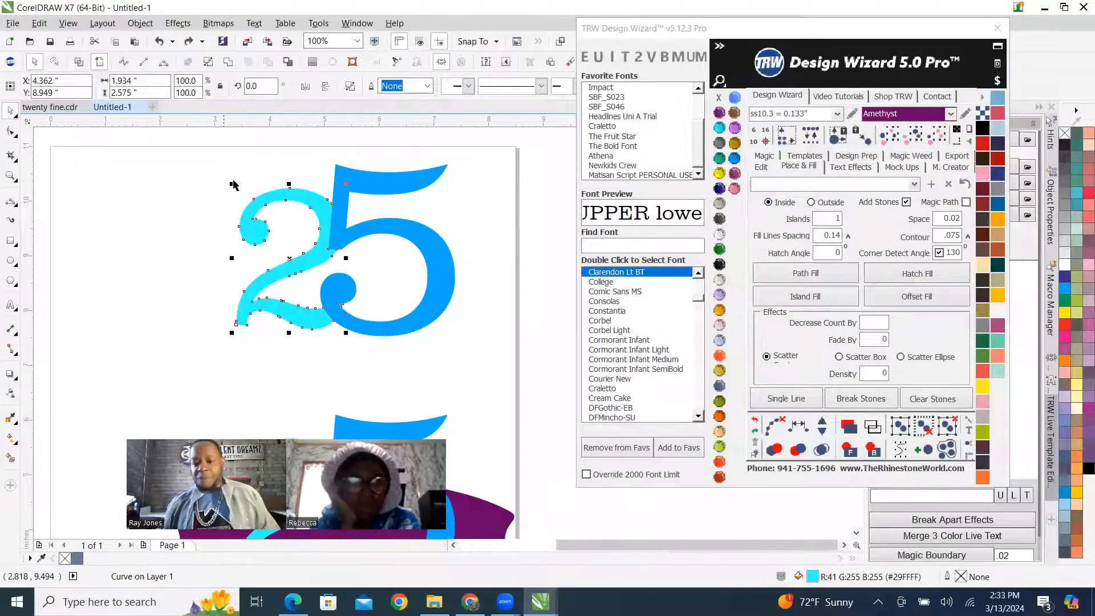
Island-fill the trimmed 2 with ss10.3 Amethyst stones, merge the overlapping stones, and deselect.
left_click(819, 302)
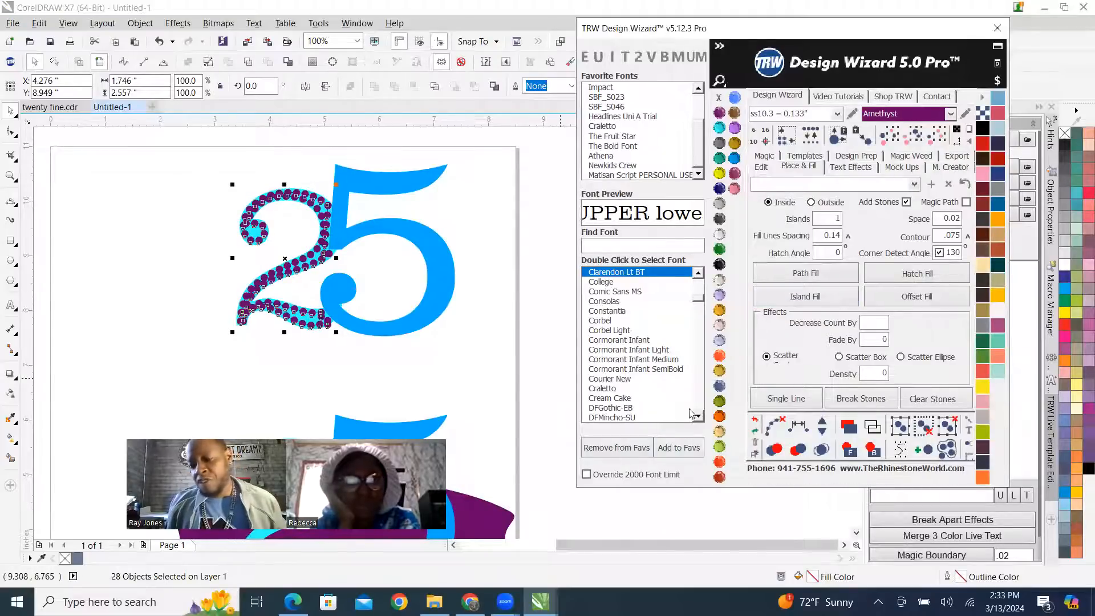
left_click(768, 428)
left_click(829, 453)
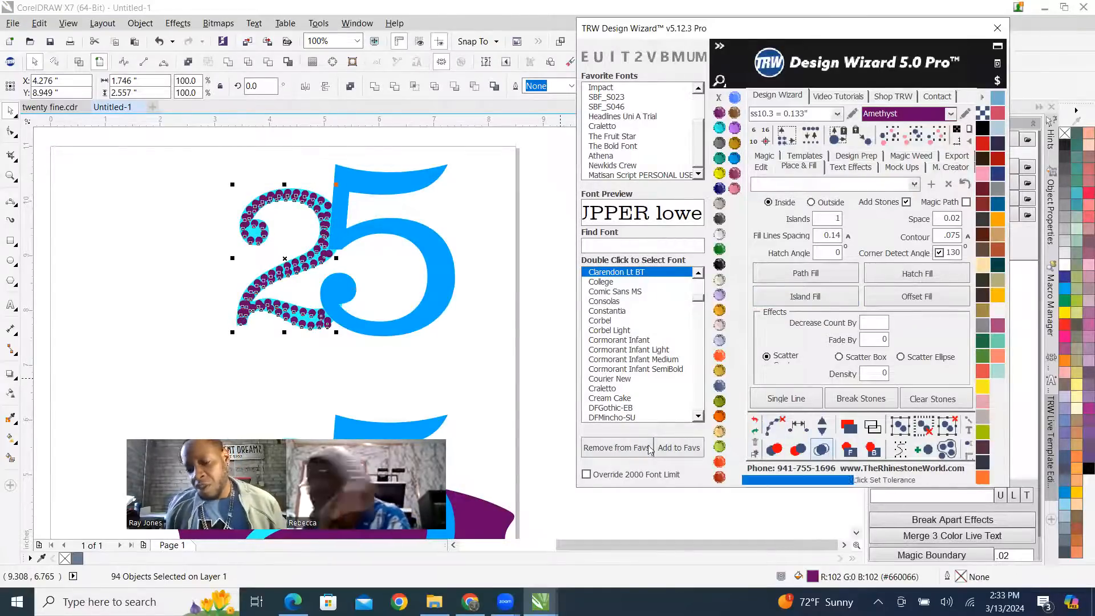
left_click(477, 220)
scroll(327, 256, "down", 1)
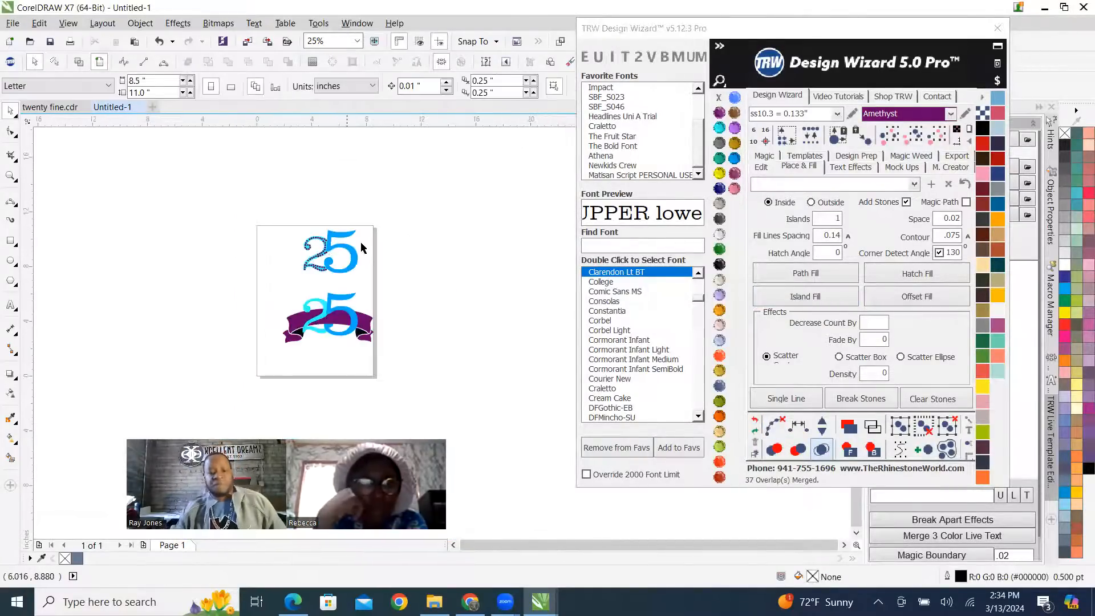
scroll(327, 255, "up", 1)
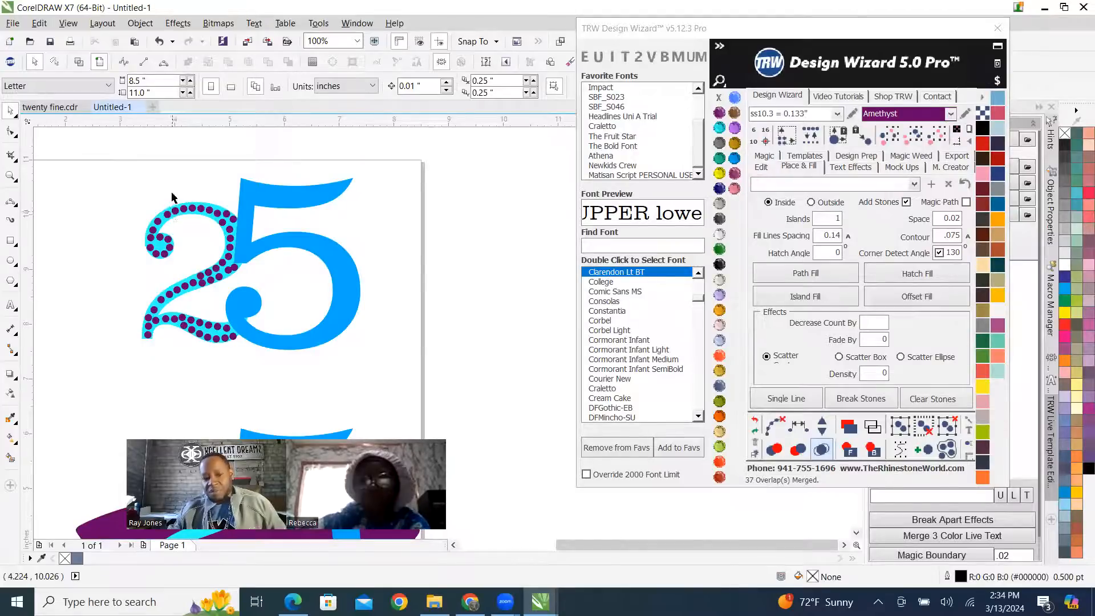
Delete one stone from the outer row near the end of the upper 2's arc, close to the 5.
scroll(190, 197, "up", 2)
scroll(321, 180, "down", 2)
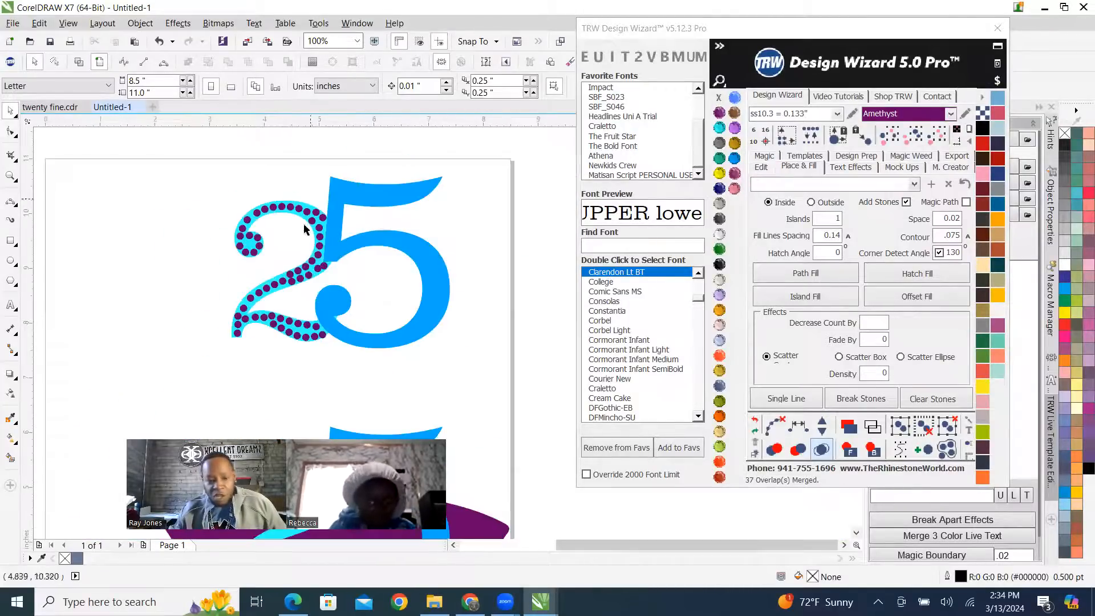
scroll(285, 171, "up", 2)
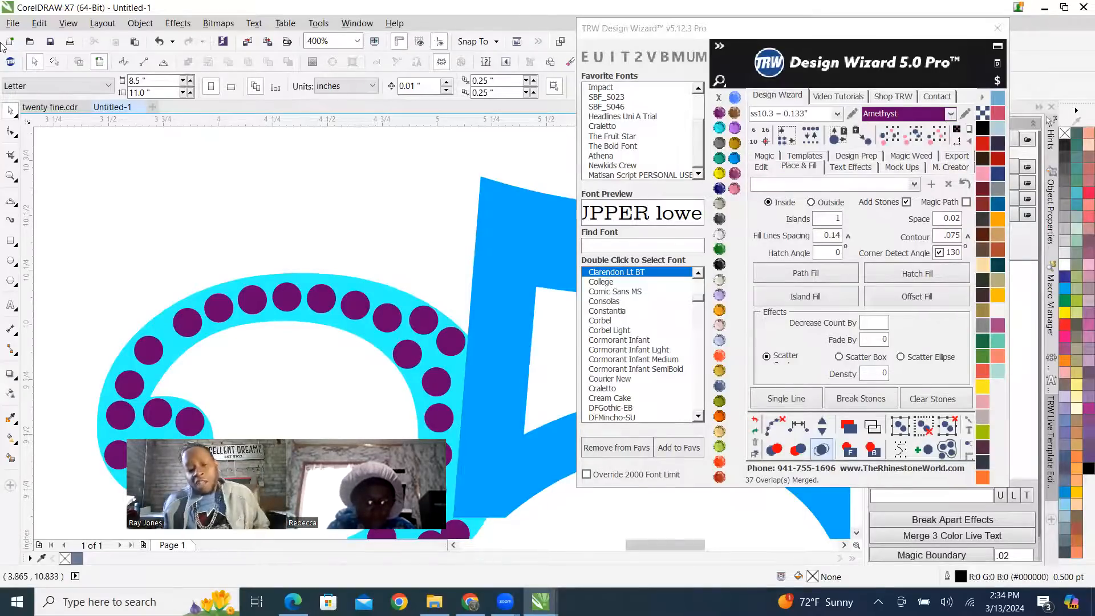
scroll(208, 183, "down", 2)
scroll(318, 183, "up", 2)
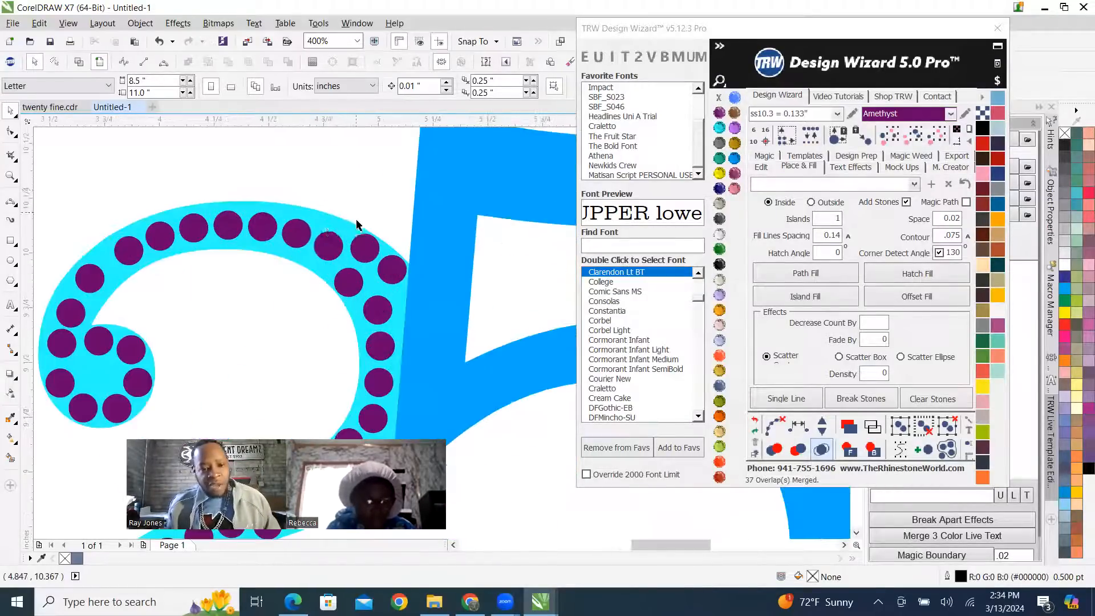
scroll(330, 235, "up", 2)
left_click(334, 245)
key("Delete")
scroll(442, 206, "down", 1)
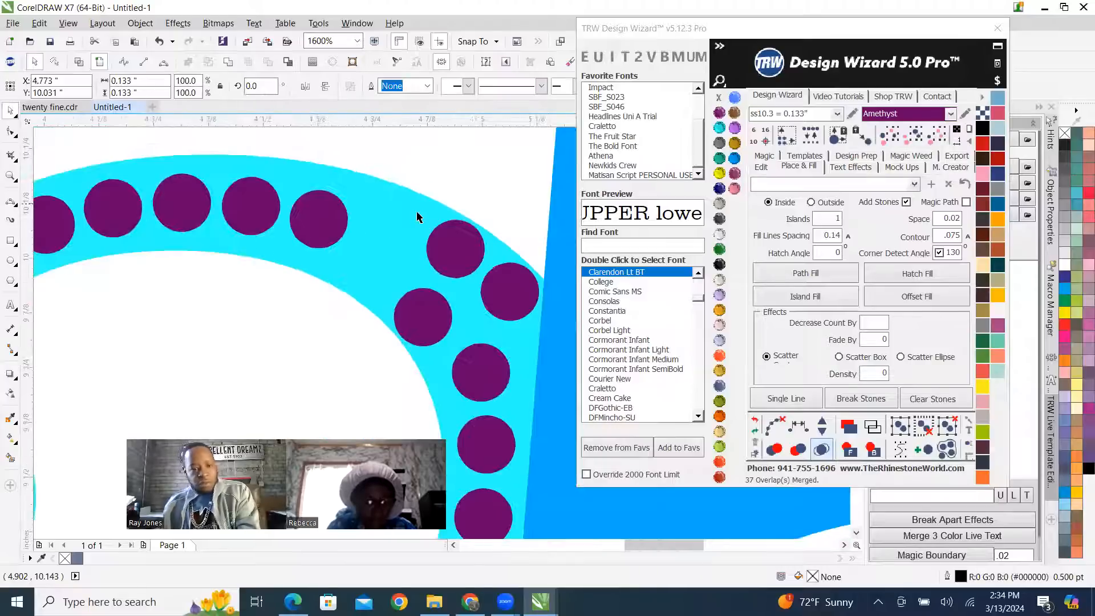
Move the stone beside the gap in the 2's upper arc along the row, closer to the outer edge.
scroll(418, 217, "down", 4)
scroll(392, 226, "up", 2)
scroll(403, 209, "up", 1)
left_click_drag(387, 229, 433, 219)
scroll(436, 214, "down", 2)
scroll(525, 178, "up", 1)
scroll(333, 211, "up", 1)
scroll(333, 211, "down", 1)
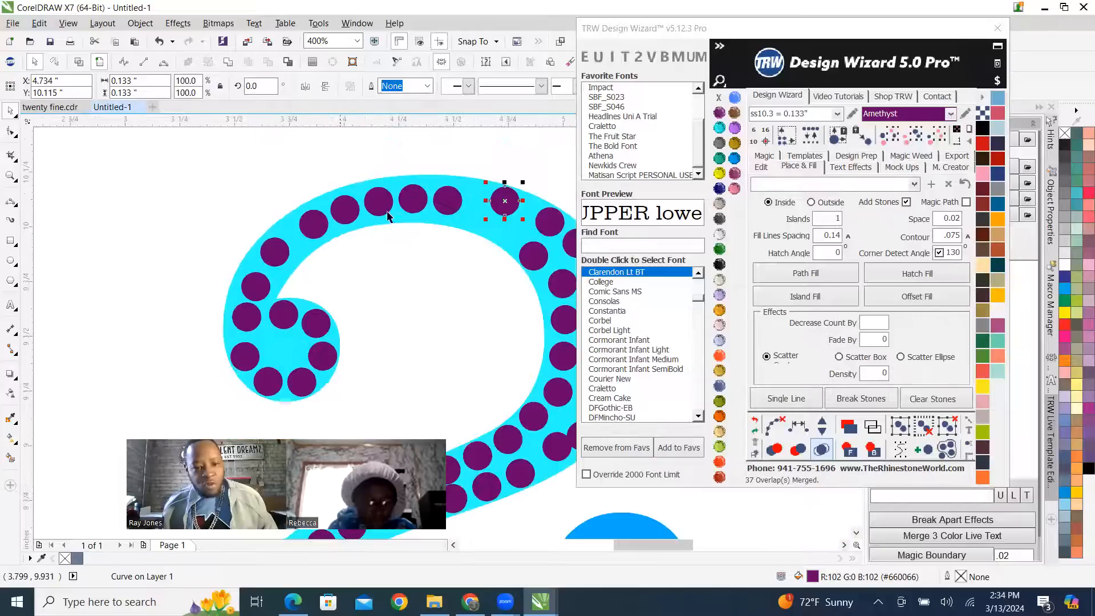
Spread the stones across the crown of the 2's arc, shifting each one up toward the outer edge.
scroll(449, 205, "up", 2)
left_click_drag(448, 224, 497, 193)
scroll(382, 206, "down", 1)
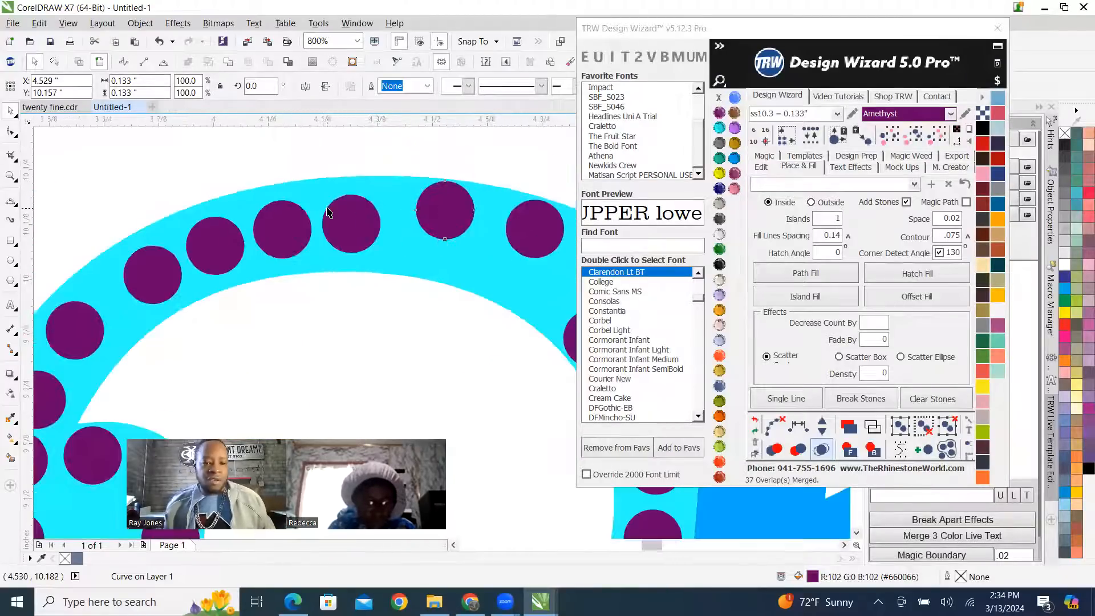
scroll(327, 210, "up", 1)
left_click_drag(364, 231, 321, 207)
scroll(370, 196, "down", 2)
scroll(306, 219, "up", 1)
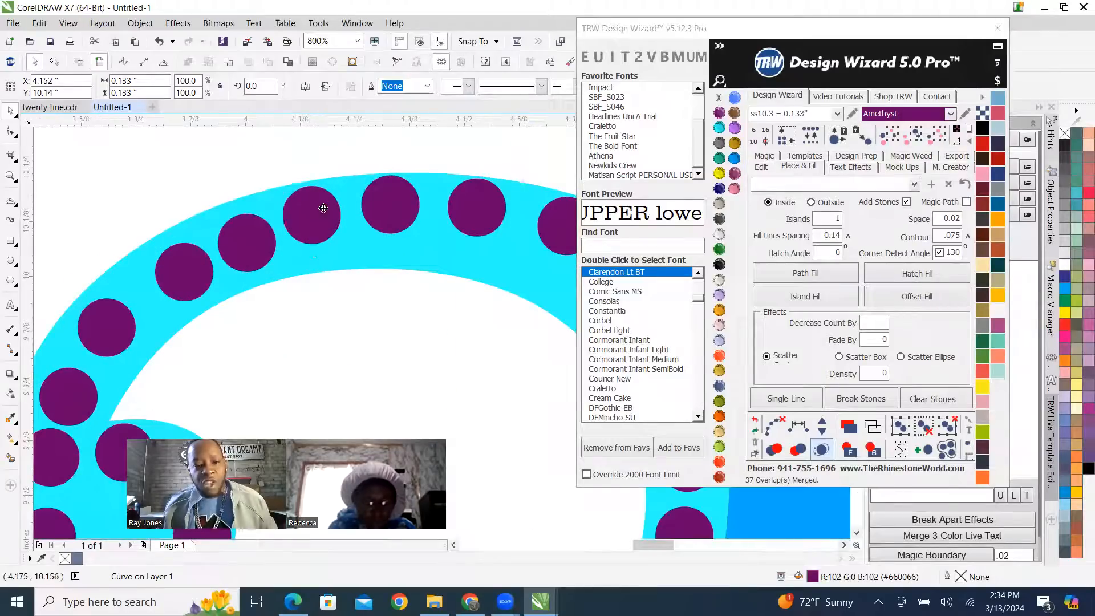
scroll(323, 207, "down", 2)
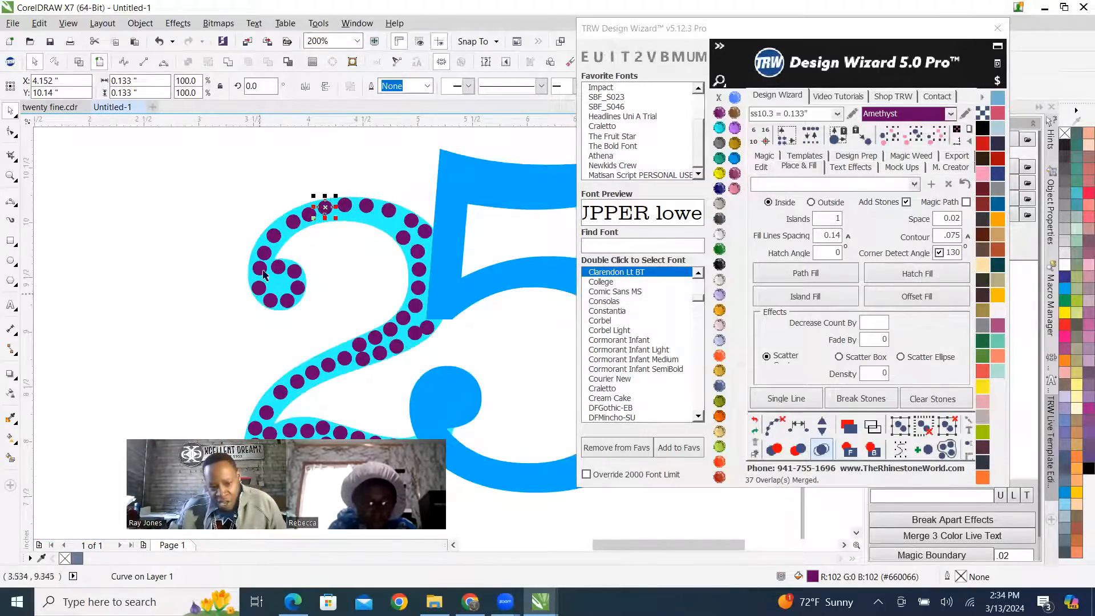
Shift a stone outward on the 2's upper-left curve and fine-tune its neighbour's position at the crown.
scroll(352, 252, "up", 1)
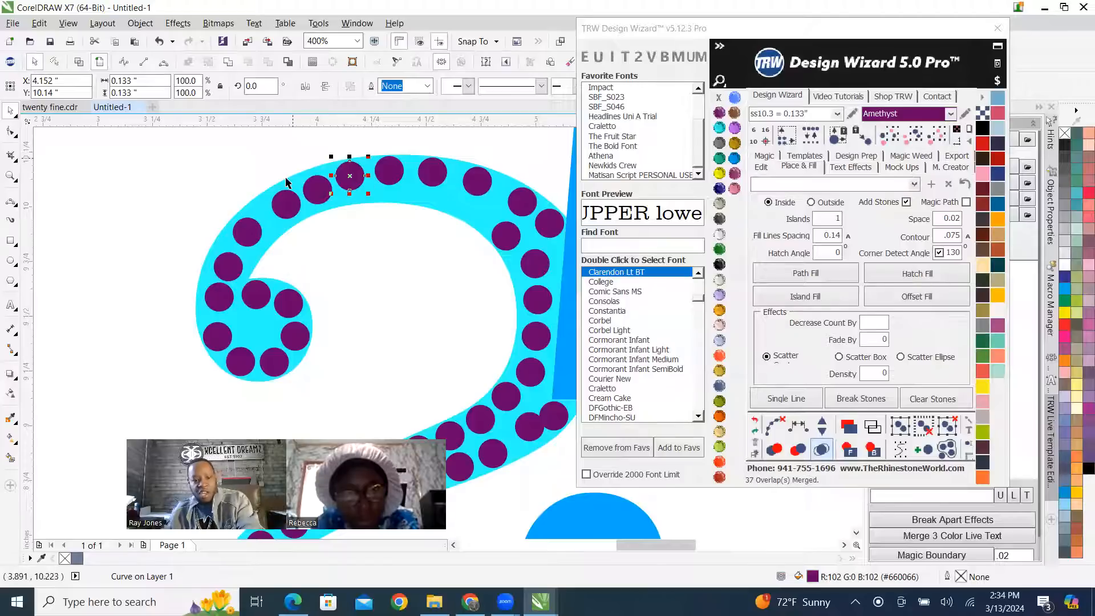
scroll(285, 202, "up", 2)
left_click_drag(320, 210, 232, 228)
scroll(232, 228, "down", 3)
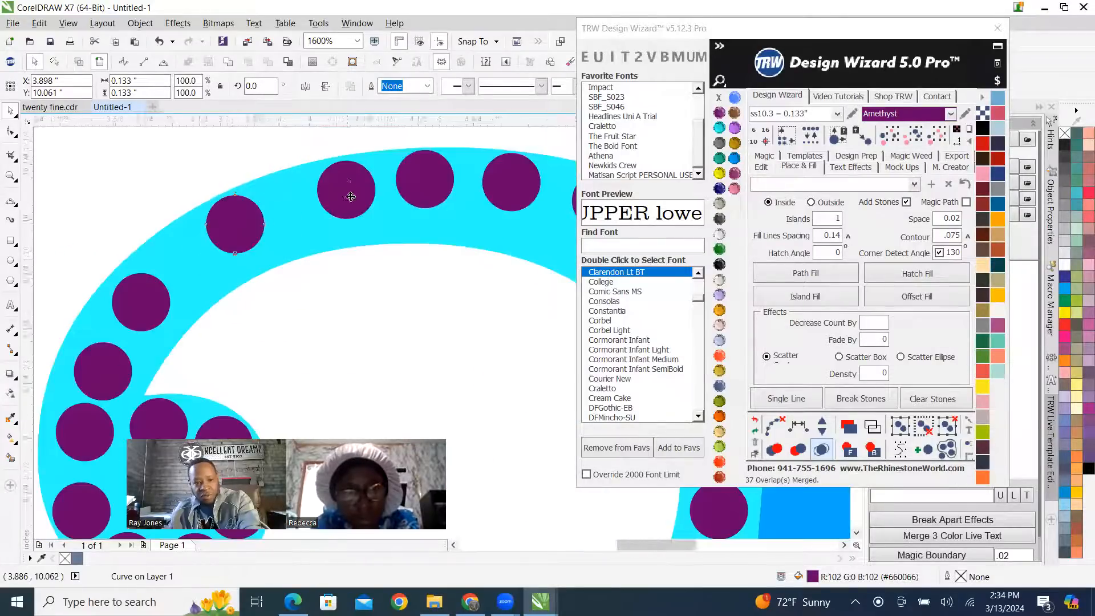
scroll(336, 241, "up", 2)
scroll(336, 241, "up", 2)
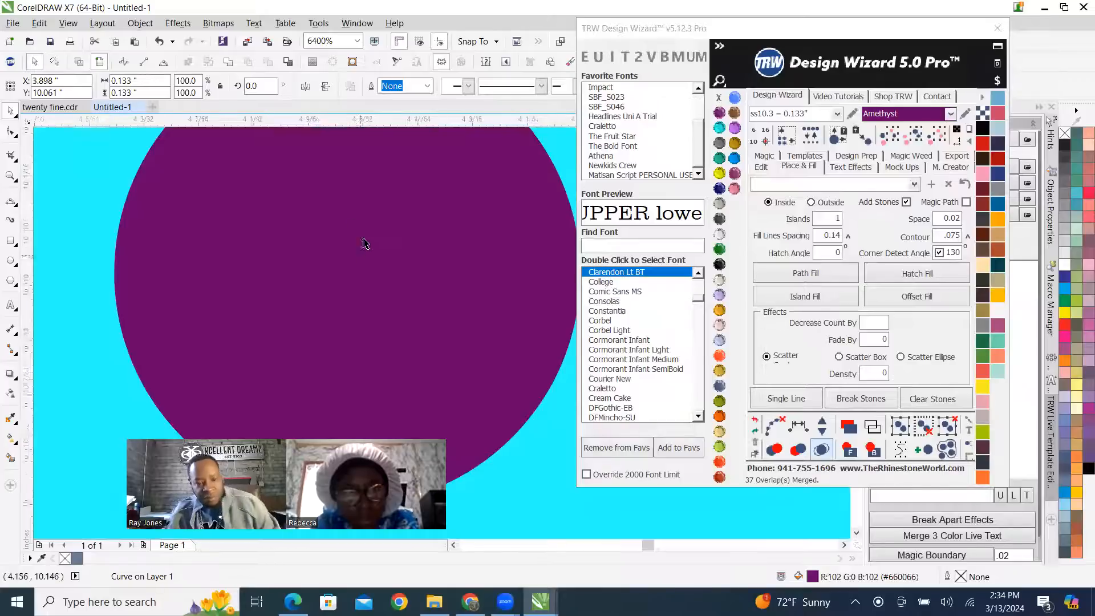
scroll(364, 242, "down", 1)
scroll(359, 212, "up", 1)
left_click(394, 243)
scroll(393, 244, "down", 4)
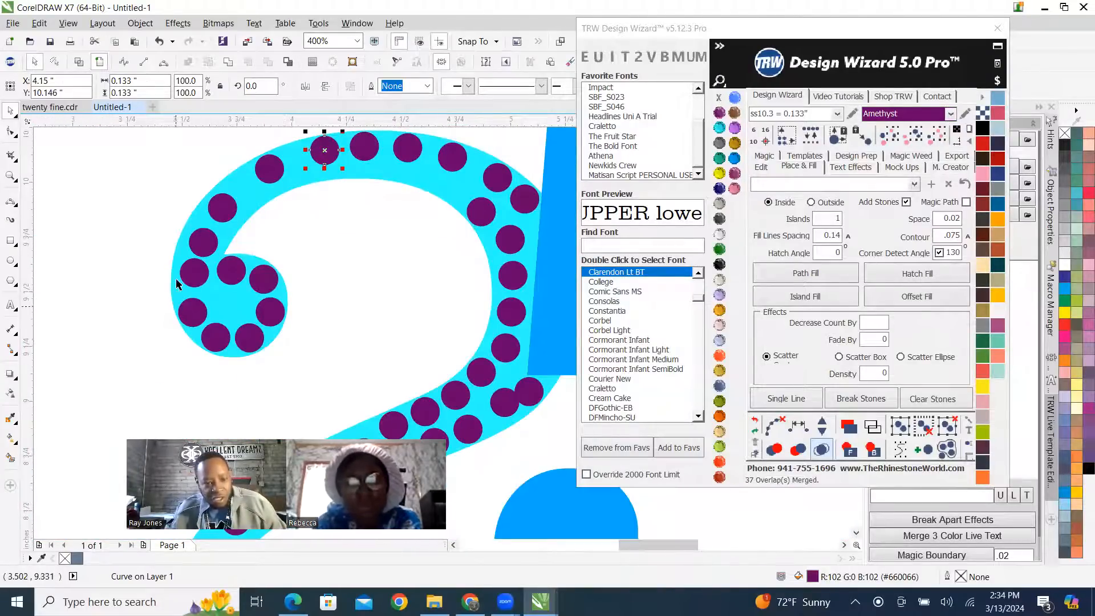
Move the stones on the 2's left shoulder, just above the curl, out toward the shape's edge.
scroll(276, 244, "up", 2)
scroll(242, 283, "down", 1)
left_click_drag(242, 285, 232, 301)
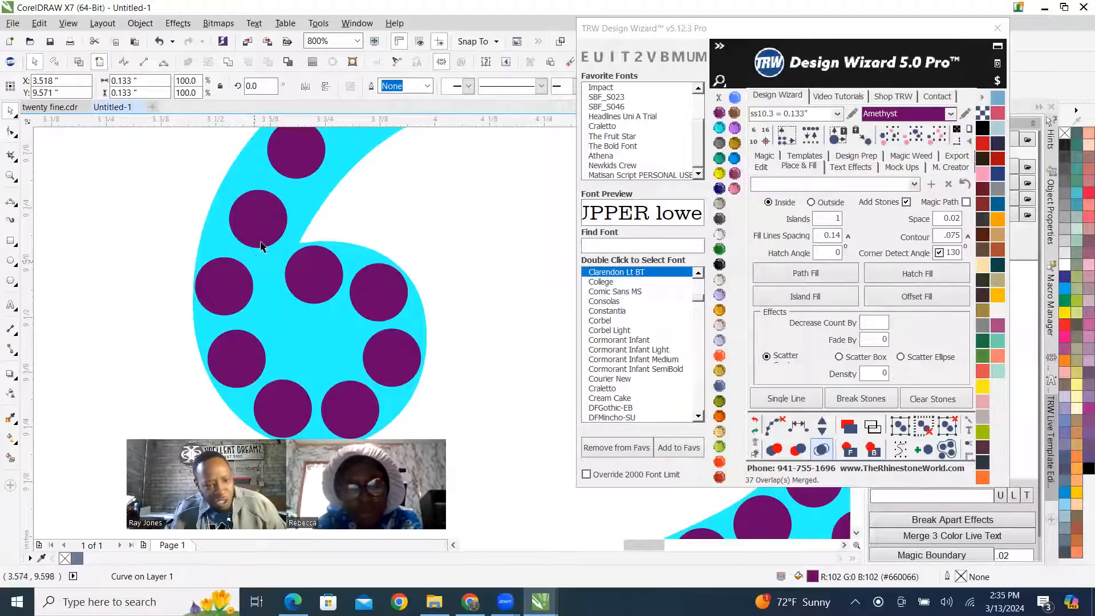
left_click_drag(263, 233, 248, 226)
scroll(247, 229, "down", 2)
scroll(249, 211, "up", 3)
left_click_drag(285, 360, 269, 346)
scroll(225, 239, "down", 4)
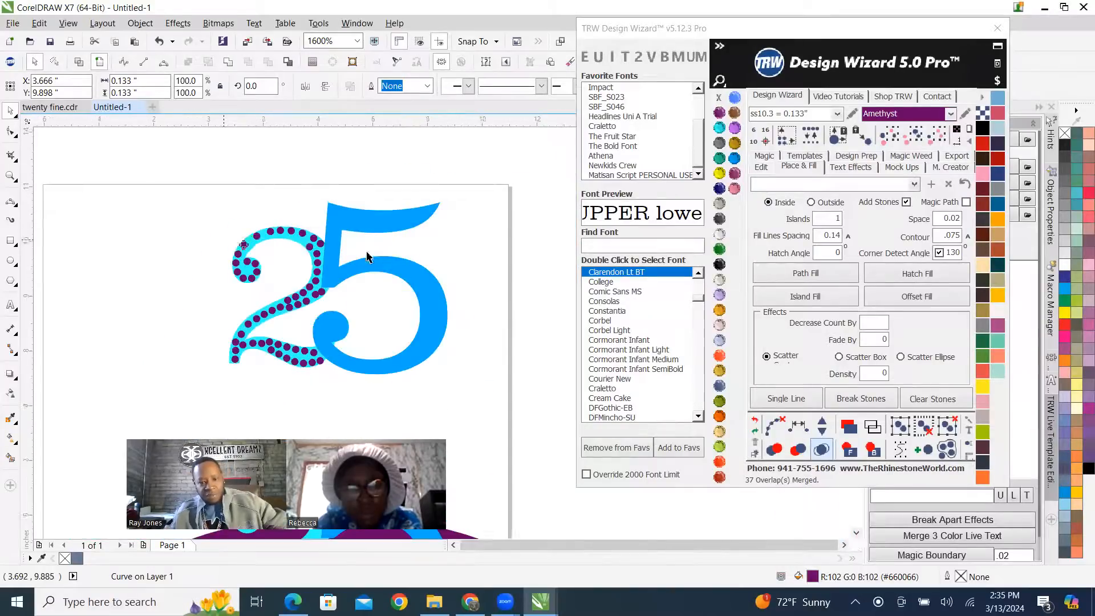
Respace the outer-row stones evenly from the 5's edge round to the curl, add stones to close the gaps, and clear the guide path.
scroll(373, 246, "down", 1)
scroll(292, 234, "up", 1)
scroll(416, 246, "up", 2)
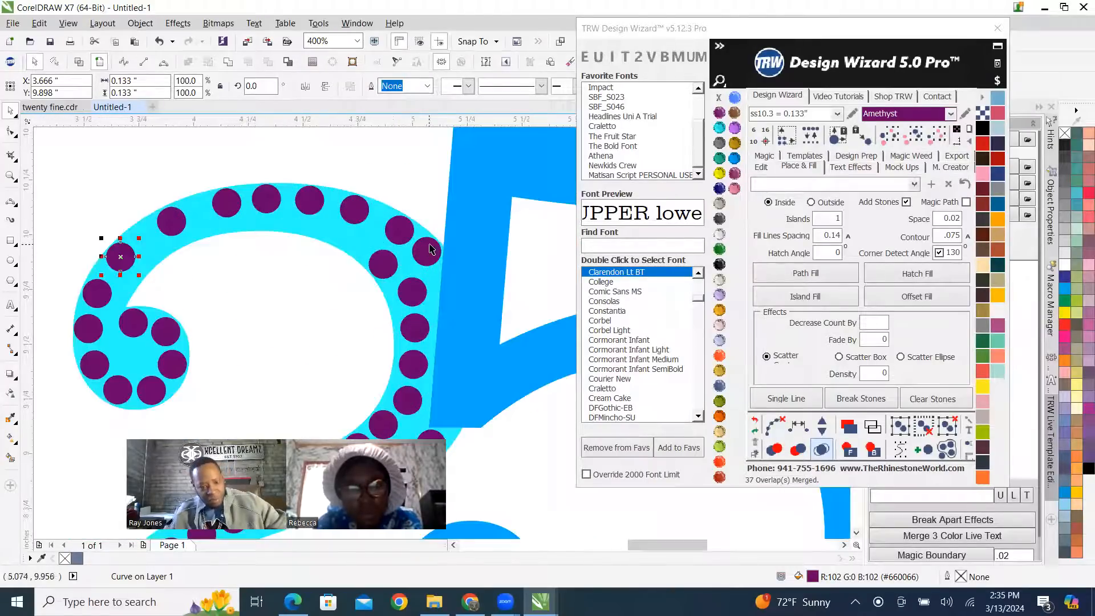
left_click(429, 249)
left_click(391, 233, "shift")
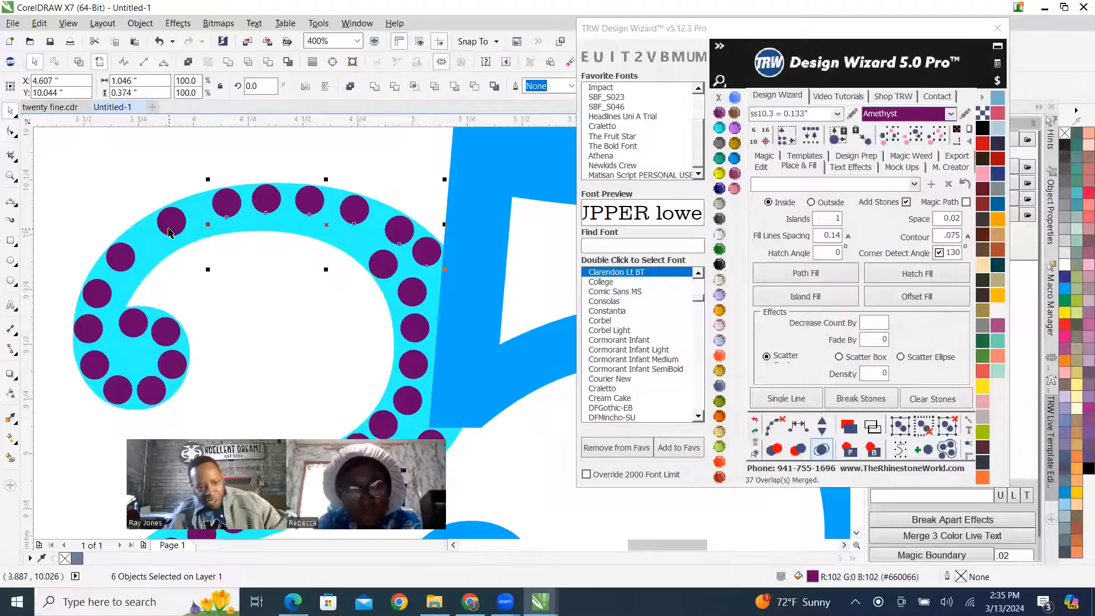
left_click(800, 426)
left_click(822, 425)
left_click(822, 425)
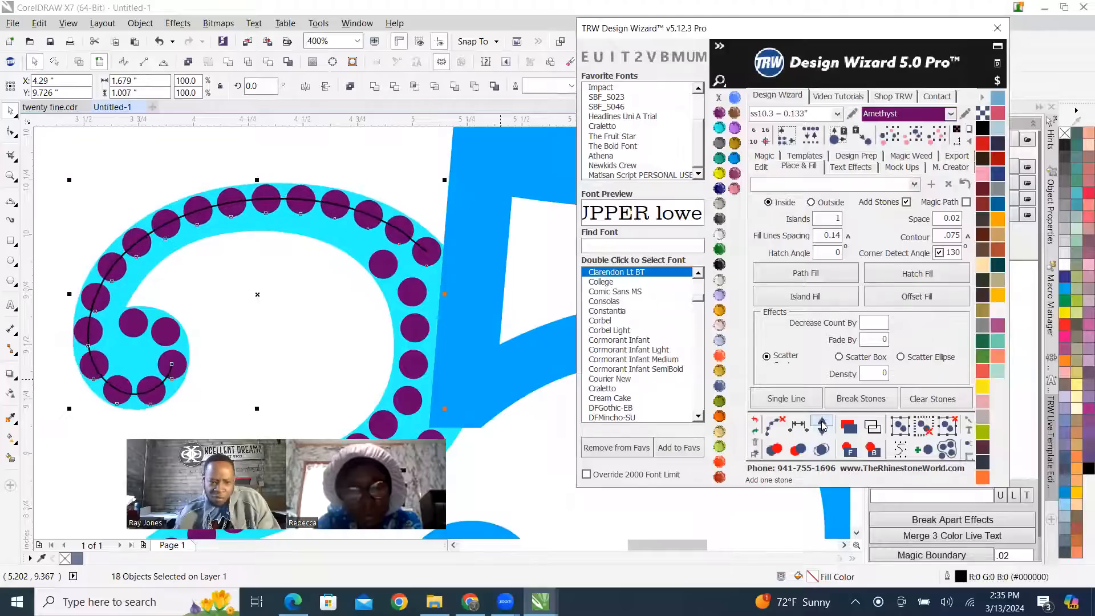
left_click(774, 428)
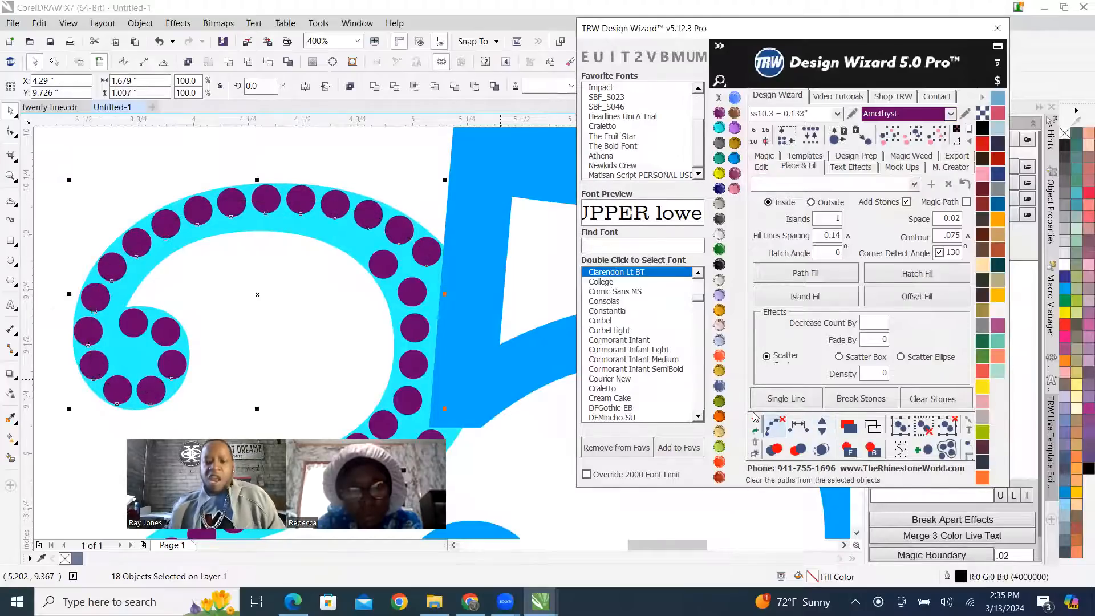
left_click(321, 159)
Place copies of the inner-row stone along the inner edge of the 2's arc, down to the notch above the curl.
scroll(313, 234, "up", 2)
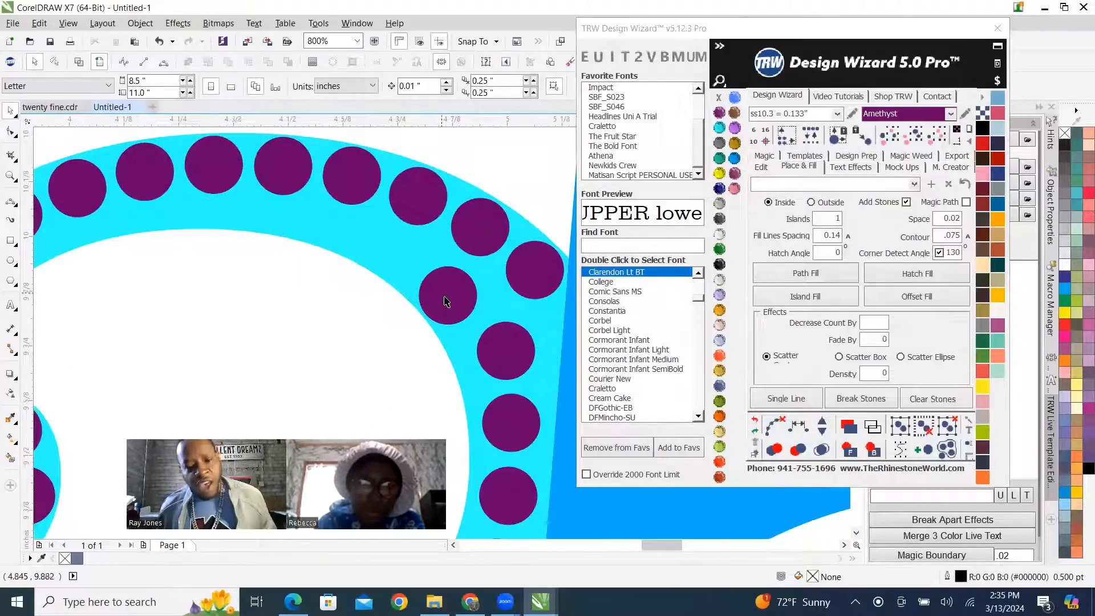
left_click_drag(419, 290, 311, 225)
scroll(395, 222, "down", 2)
scroll(366, 234, "up", 2)
left_click_drag(407, 194, 164, 225)
scroll(291, 199, "down", 2)
scroll(163, 209, "up", 1)
scroll(364, 221, "up", 1)
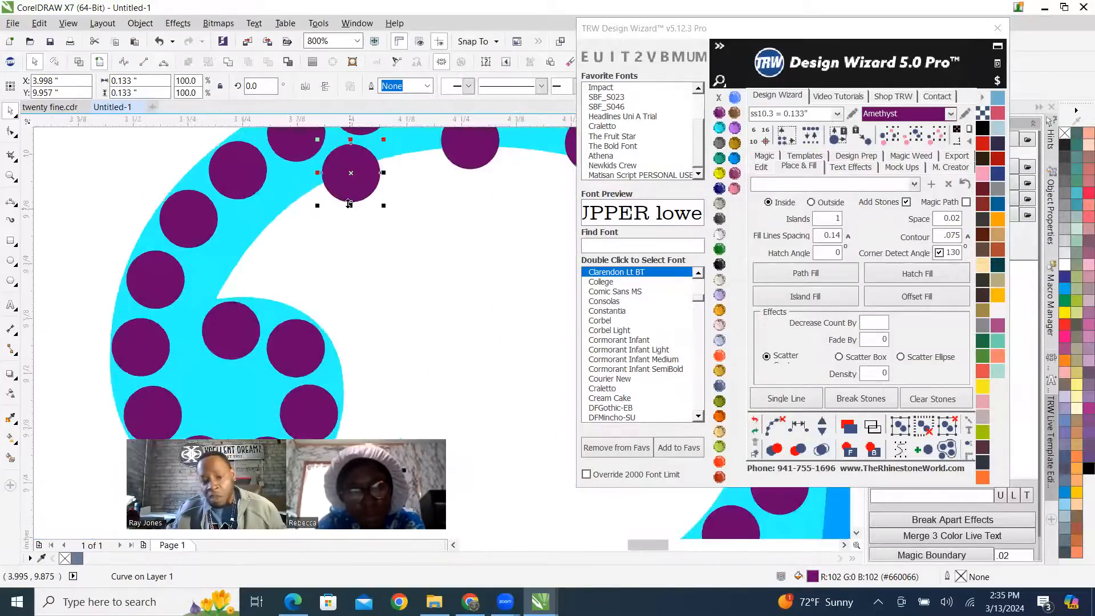
left_click_drag(356, 187, 250, 277)
scroll(250, 277, "down", 2)
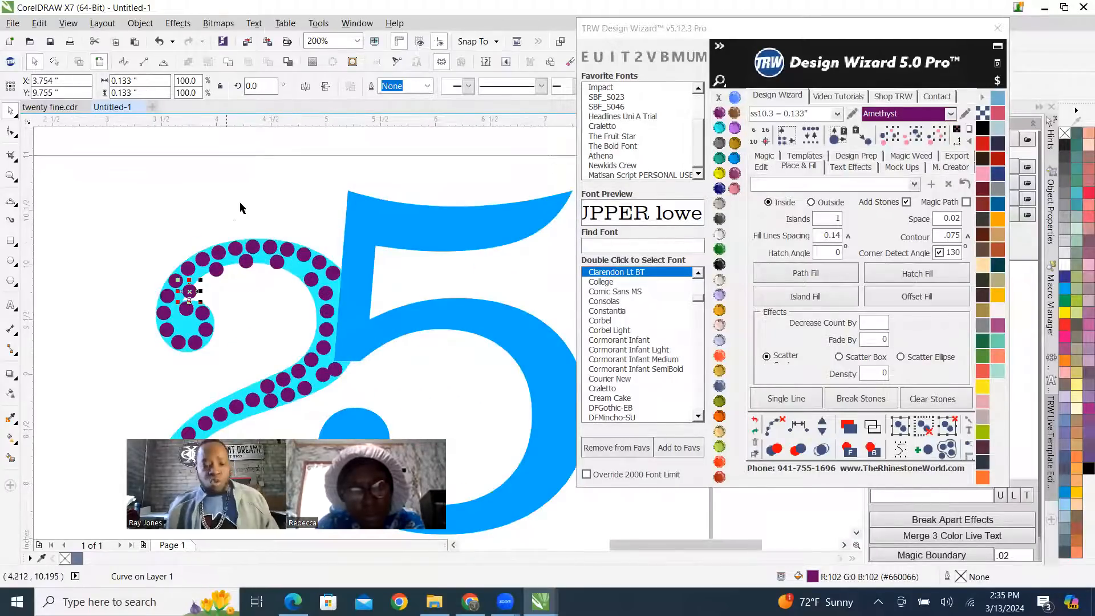
scroll(230, 214, "down", 1)
scroll(256, 228, "up", 3)
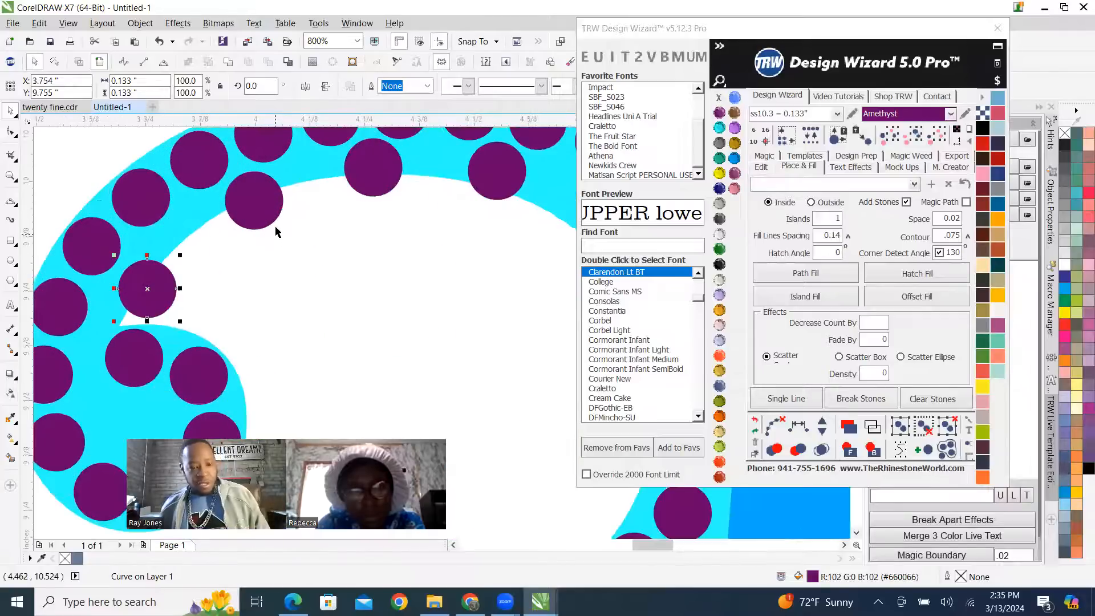
left_click(359, 182, "shift")
left_click(502, 178, "shift")
scroll(501, 179, "down", 3)
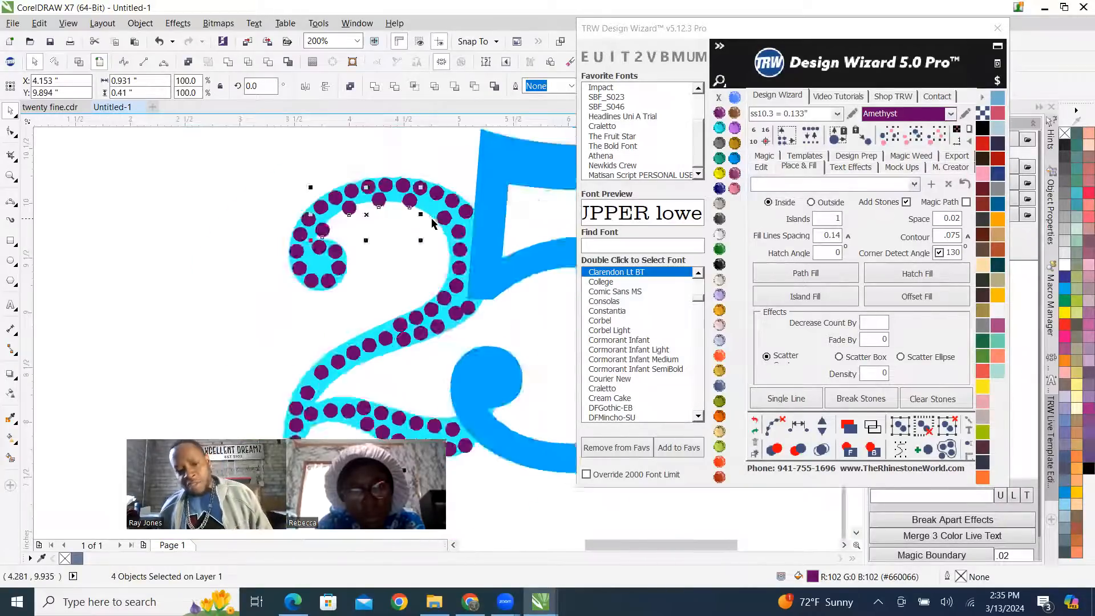
scroll(448, 228, "up", 3)
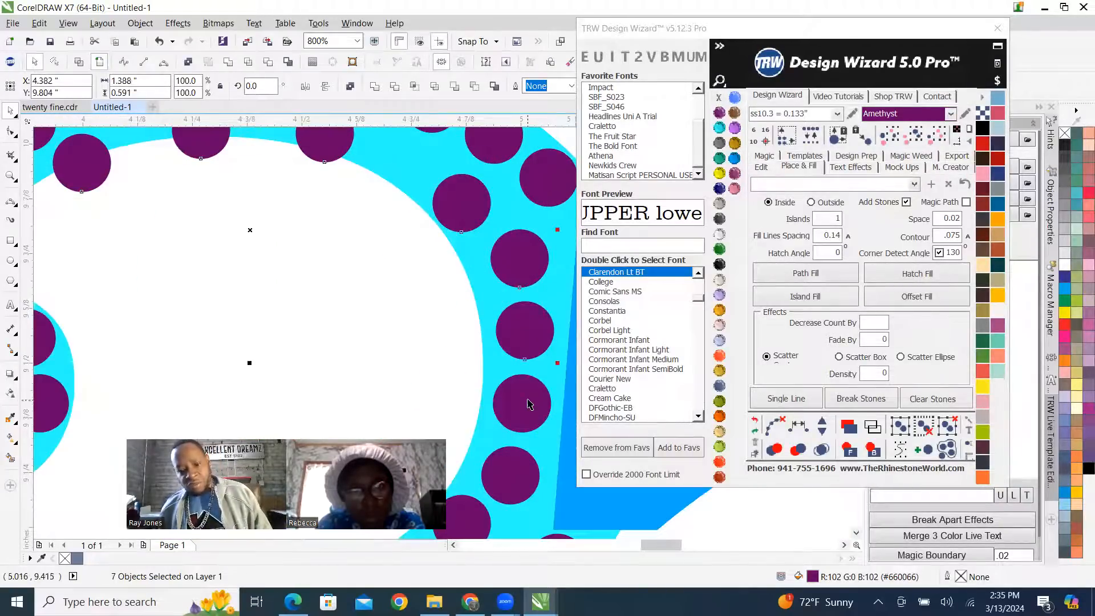
scroll(399, 271, "down", 3)
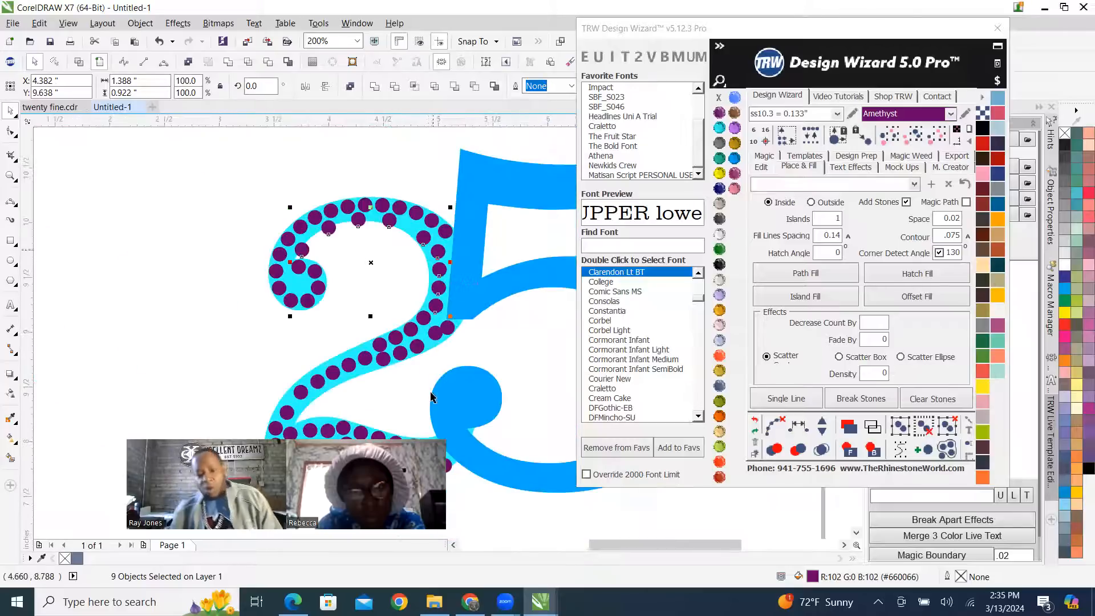
scroll(444, 271, "up", 3)
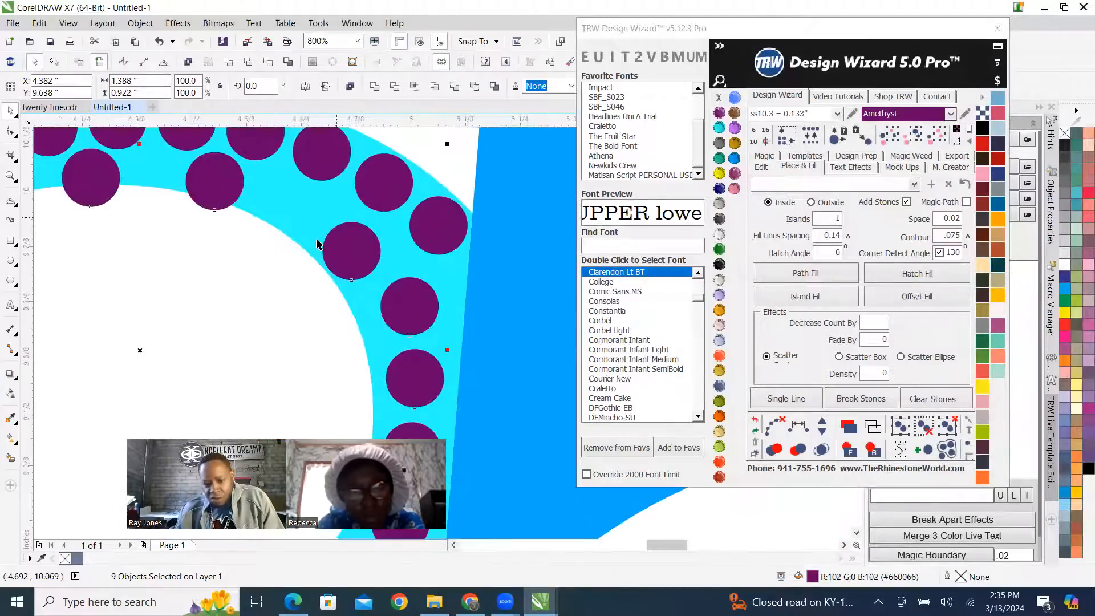
scroll(333, 225, "down", 1)
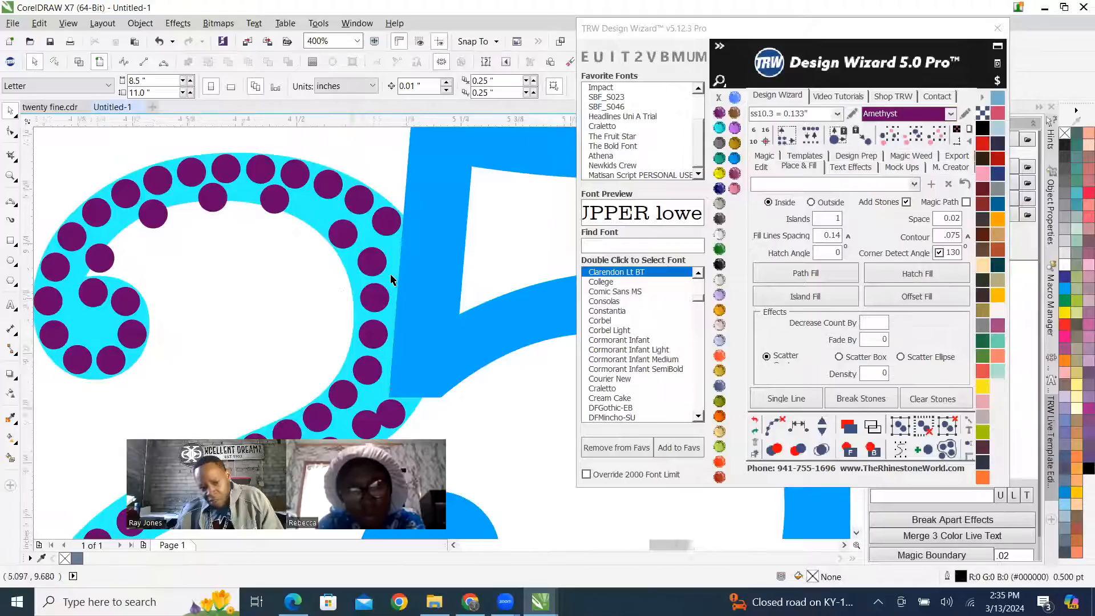
Delete a stone from the 2's stem and move the one below it up beside the 5, under the outer row's end.
left_click(366, 261)
key("Delete")
scroll(398, 261, "up", 1)
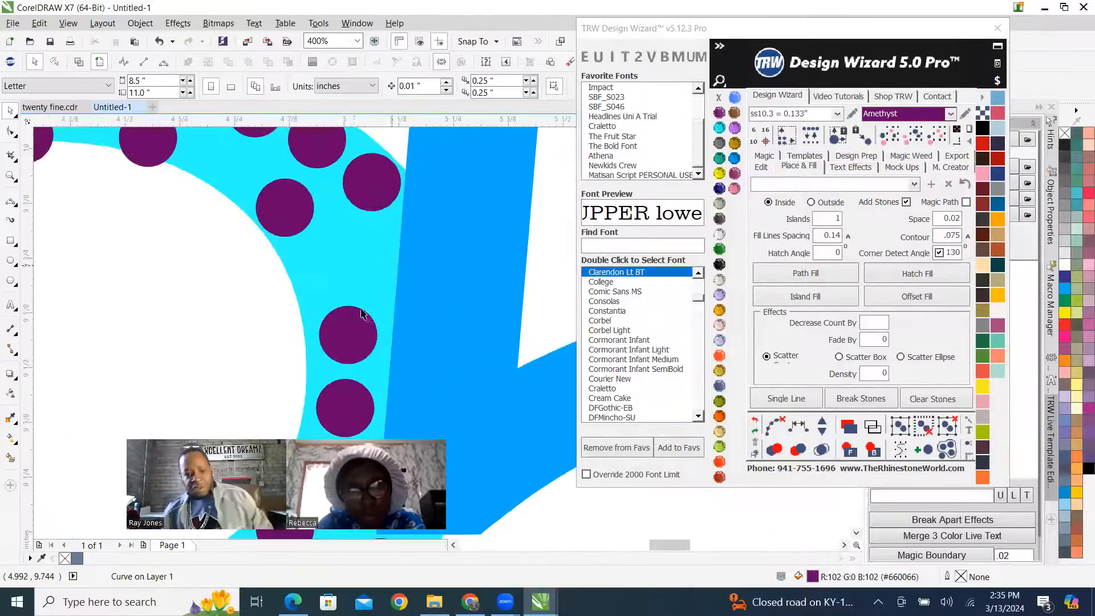
mouse_move(375, 257)
left_mouse_down()
mouse_move(377, 248)
mouse_move(373, 258)
left_mouse_up()
scroll(394, 272, "down", 2)
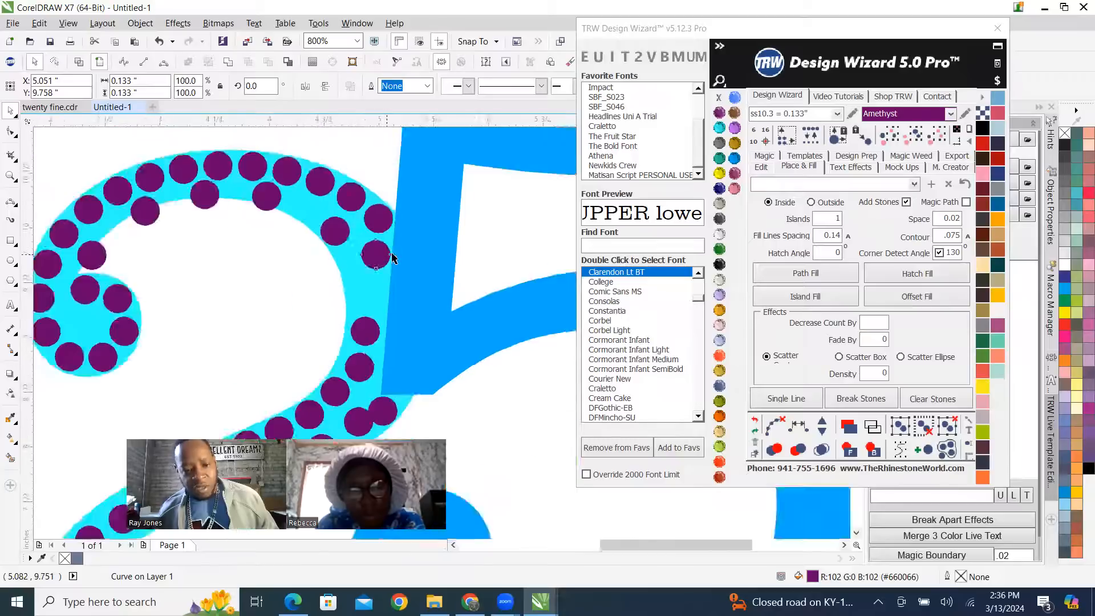
Move a lower stem stone closer to the 5's edge and delete the remaining stone above it.
scroll(381, 323, "up", 3)
left_click_drag(405, 319, 432, 344)
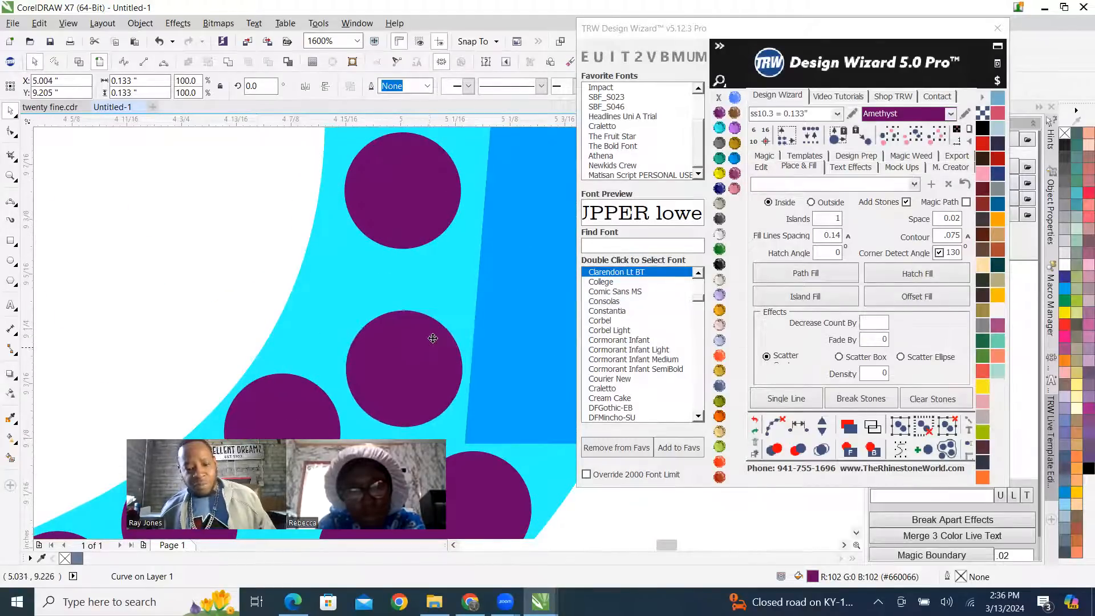
scroll(434, 340, "down", 2)
scroll(450, 285, "down", 1)
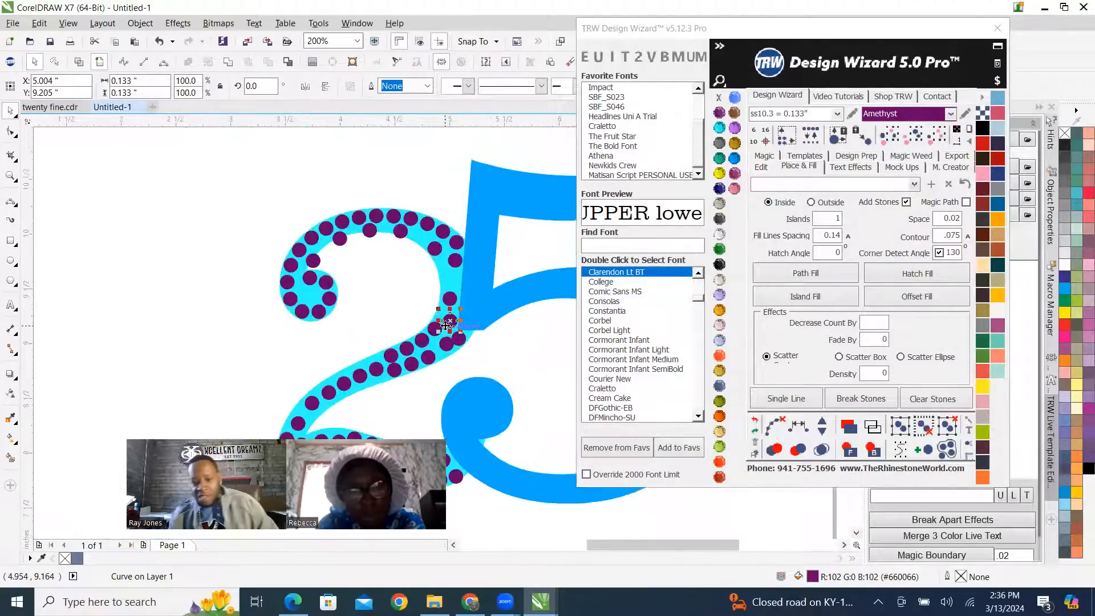
scroll(449, 285, "up", 1)
left_click(449, 285)
key("Delete")
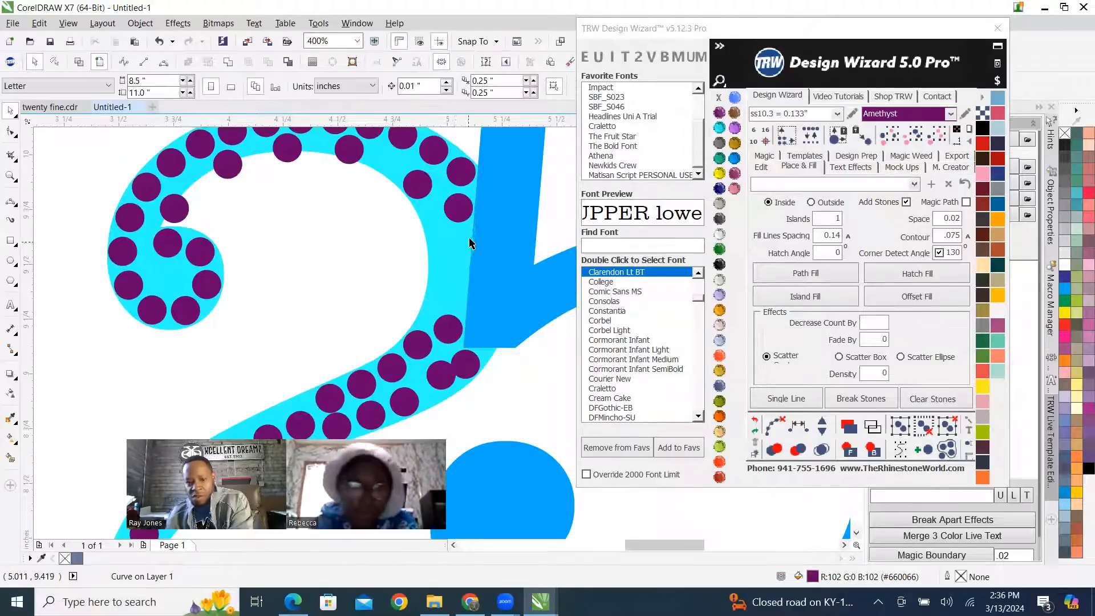
Respace the stem stones evenly along the 5's edge, with five from the outer row's end to the 5's lower corner, and clear the guide path.
left_click(463, 173)
left_click(458, 209, "shift")
left_click(448, 330, "shift")
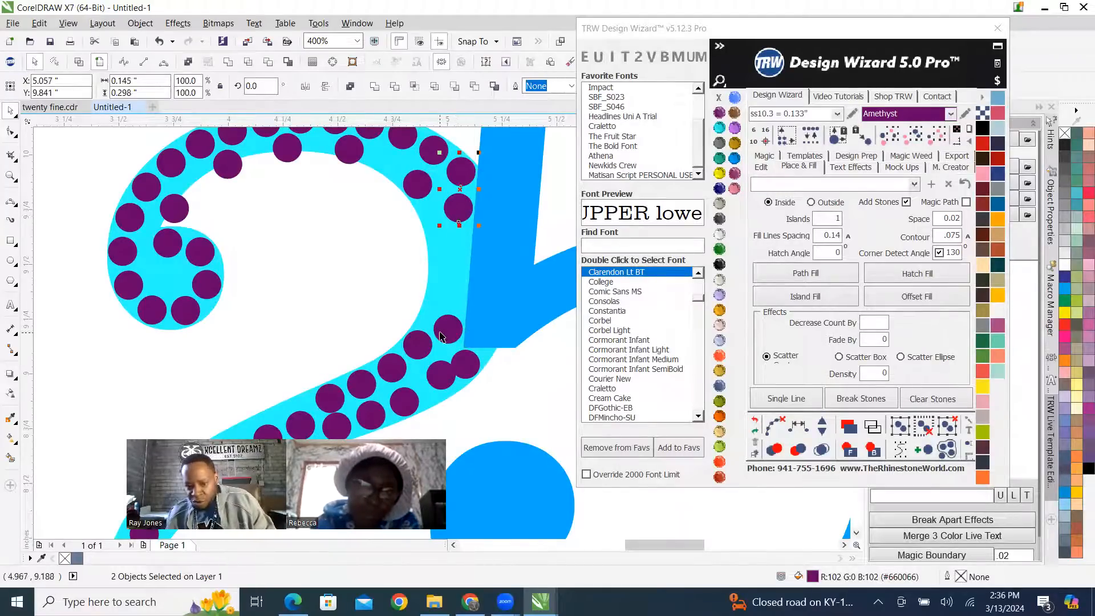
left_click(775, 425)
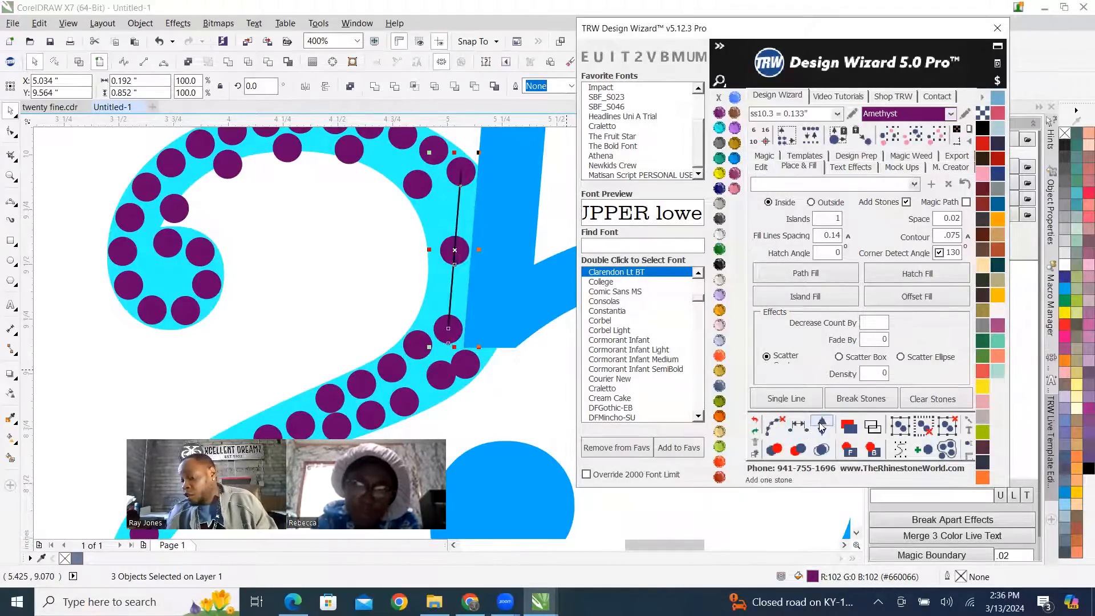
left_click(822, 425)
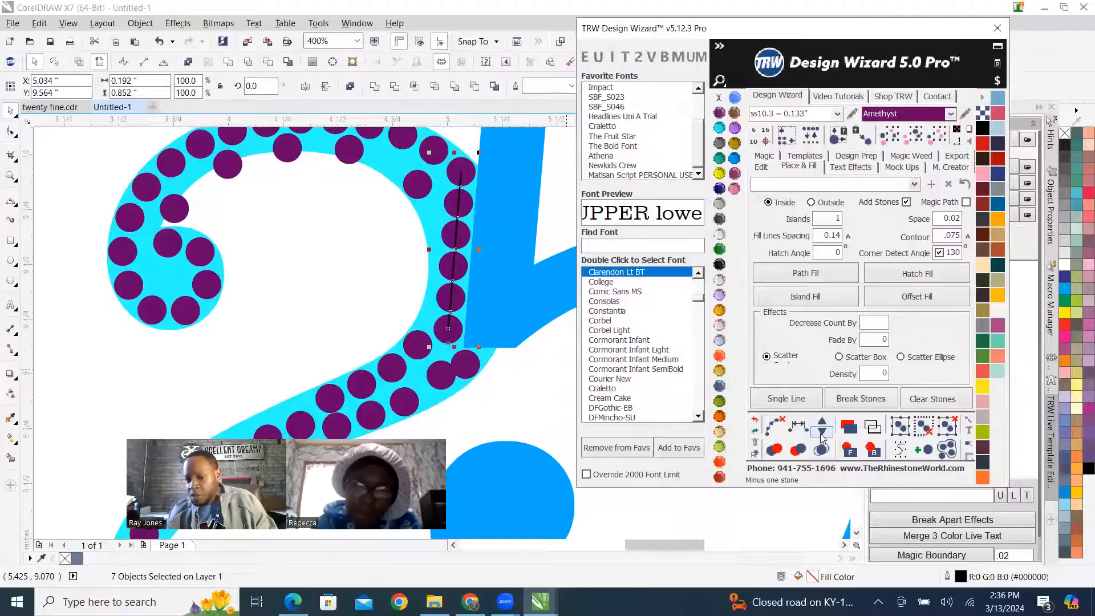
left_click(822, 437)
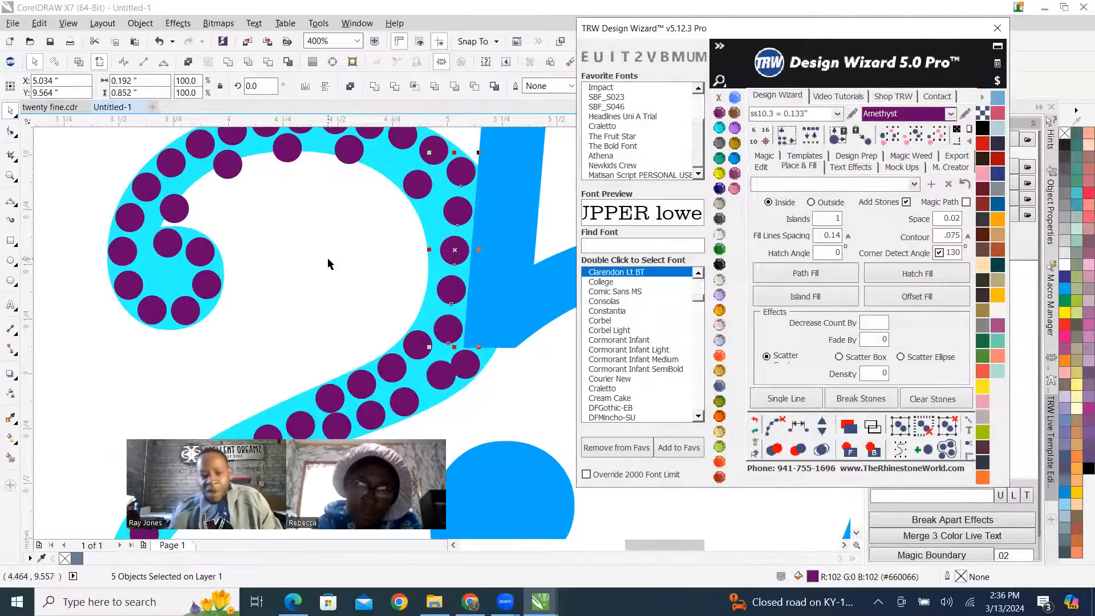
Adjust the last inner-row stone on the 2's arc and place a copy below it along the inner edge.
scroll(370, 243, "up", 2)
left_click_drag(419, 187, 422, 200)
left_click_drag(415, 250, 449, 372)
scroll(494, 246, "down", 2)
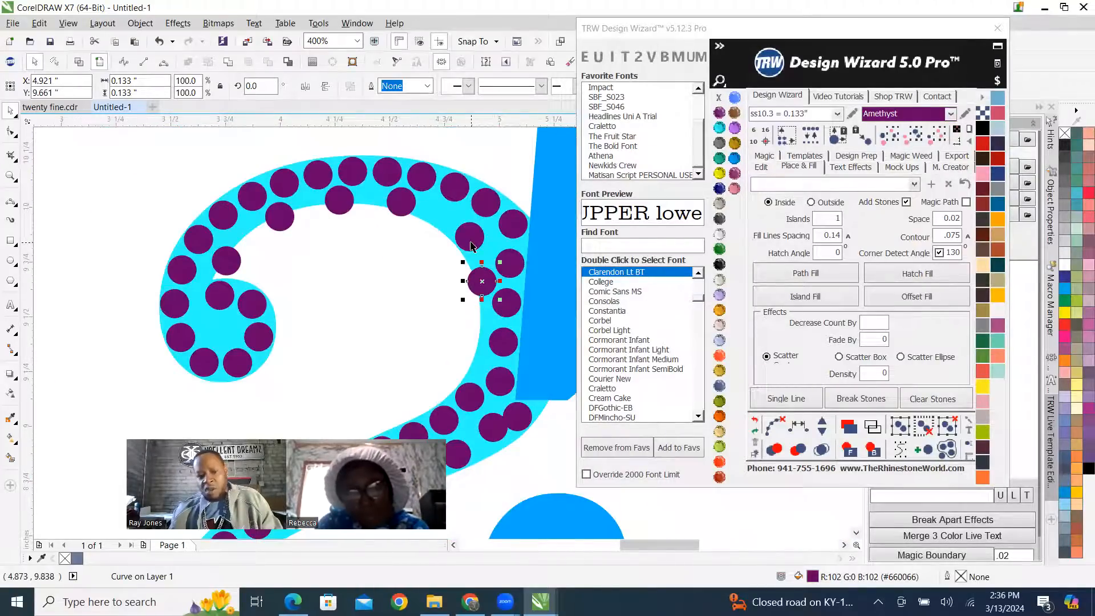
left_click(402, 202, "shift")
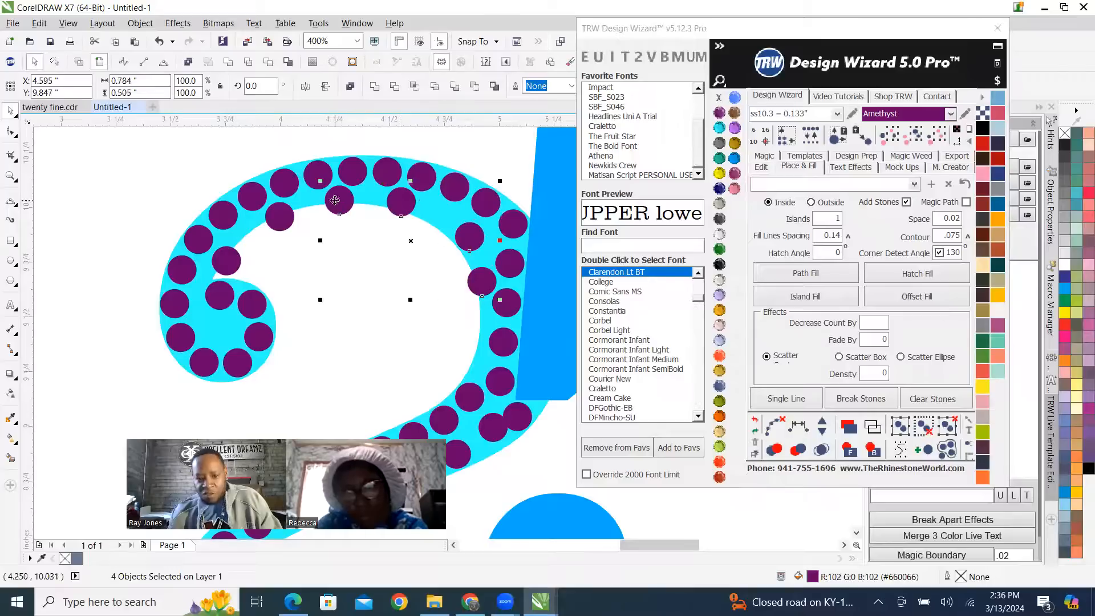
key("Escape")
scroll(394, 202, "up", 1)
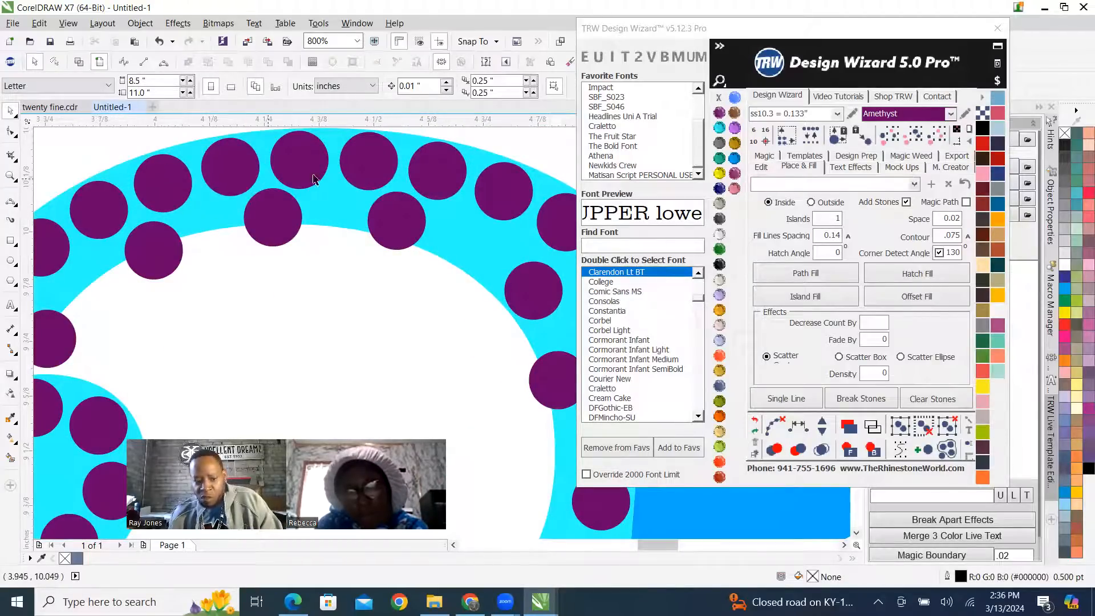
scroll(349, 223, "down", 1)
Respace the inner-row stones evenly from the notch above the curl round the arc, add four stones, and clear the guide path.
left_click(205, 283)
left_click(258, 231, "shift")
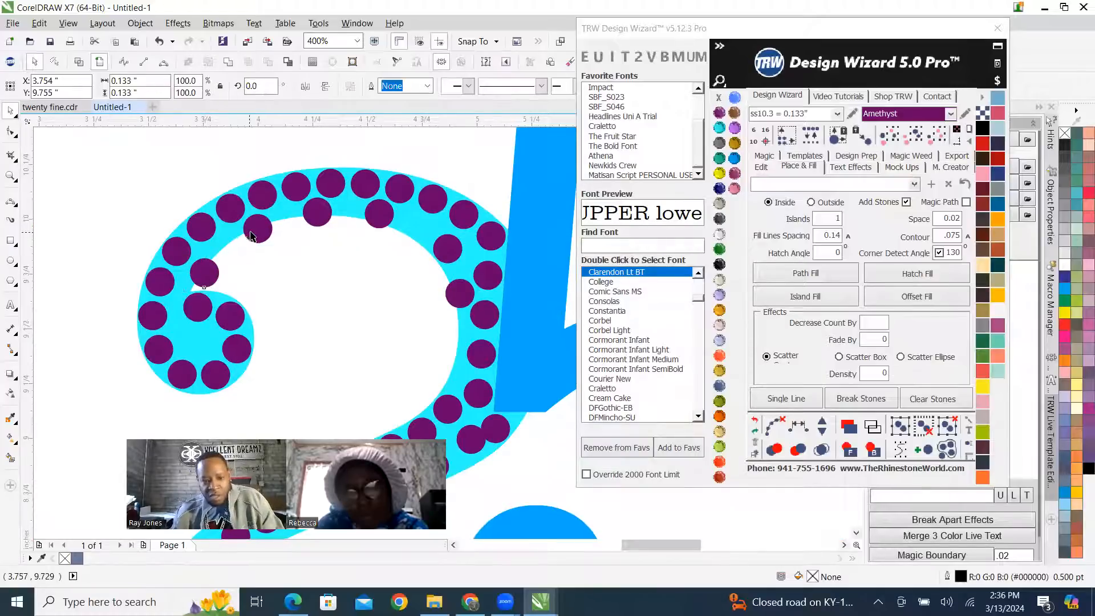
left_click(318, 216, "shift")
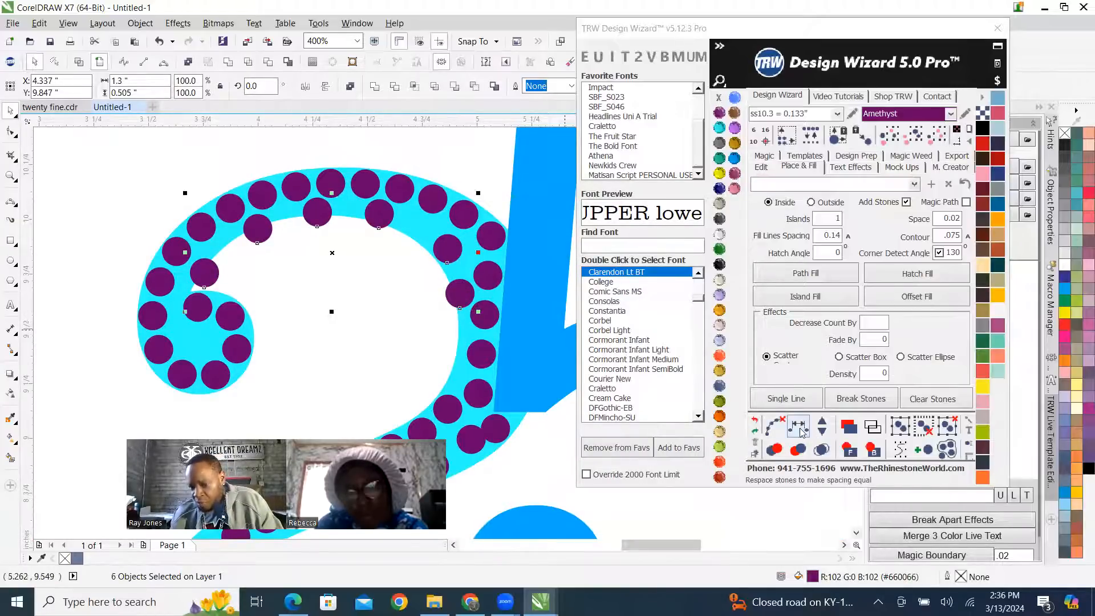
left_click(821, 426)
left_click(821, 426)
left_click(821, 426)
left_click(821, 426)
left_click(821, 426)
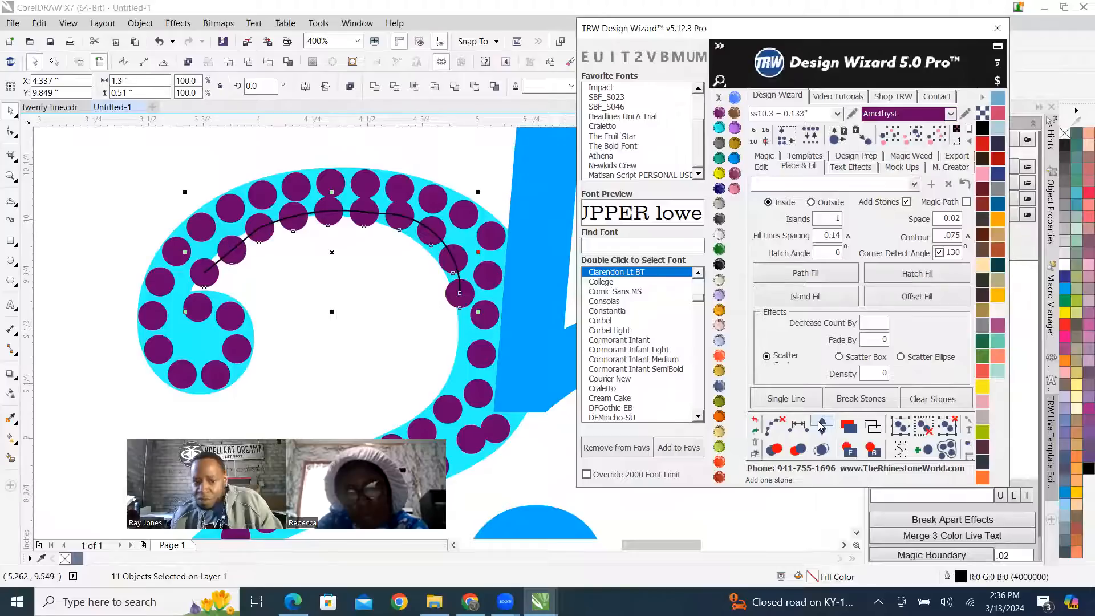
left_click(778, 427)
Nudge the inner-row stones at the top of the 2's arc down toward the inner edge, clear of the outer row.
scroll(358, 191, "up", 2)
left_click(285, 266)
left_click_drag(401, 283, 420, 289)
left_click_drag(148, 282, 148, 292)
scroll(302, 274, "down", 2)
Shift the inner-row stones on the arc's shoulder nearest the 5 away from the outer row toward the inner edge.
scroll(366, 286, "up", 1)
scroll(409, 288, "up", 3)
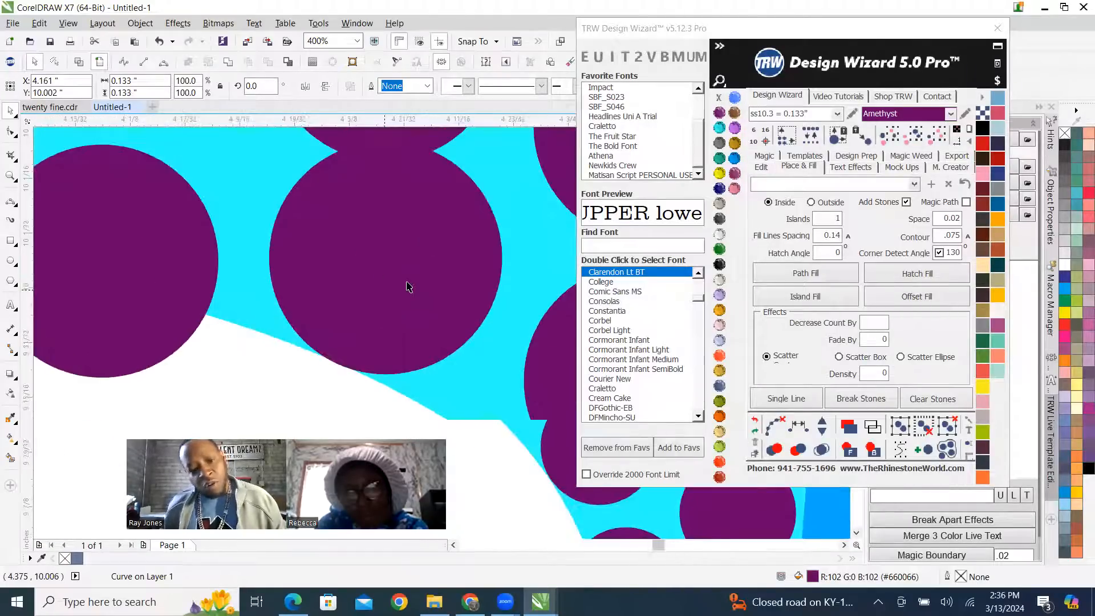
left_click_drag(411, 291, 400, 318)
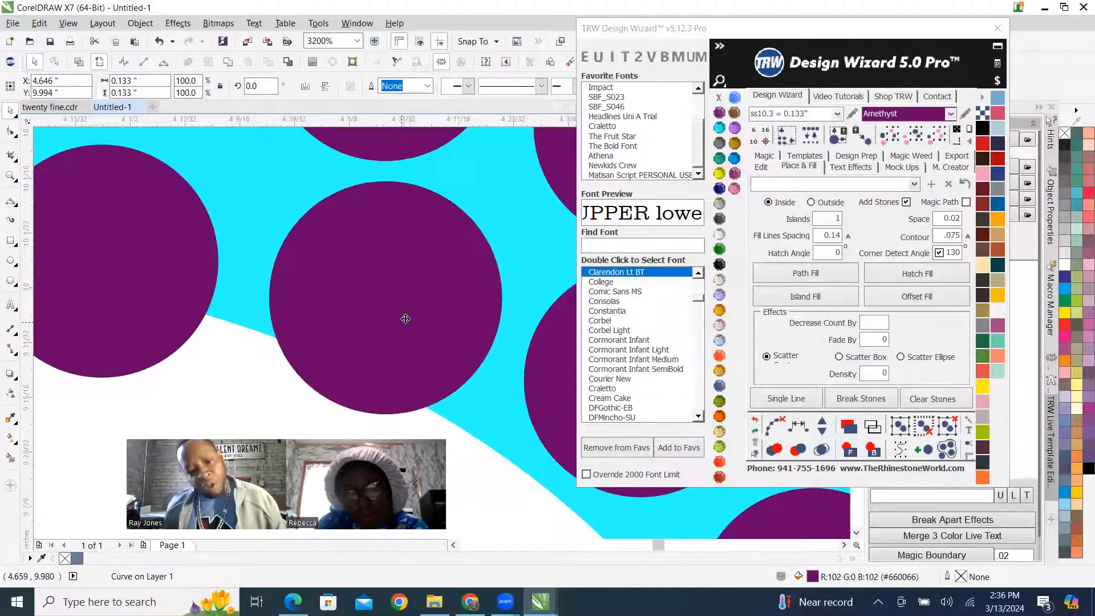
scroll(365, 274, "down", 3)
scroll(399, 285, "up", 3)
scroll(418, 262, "down", 4)
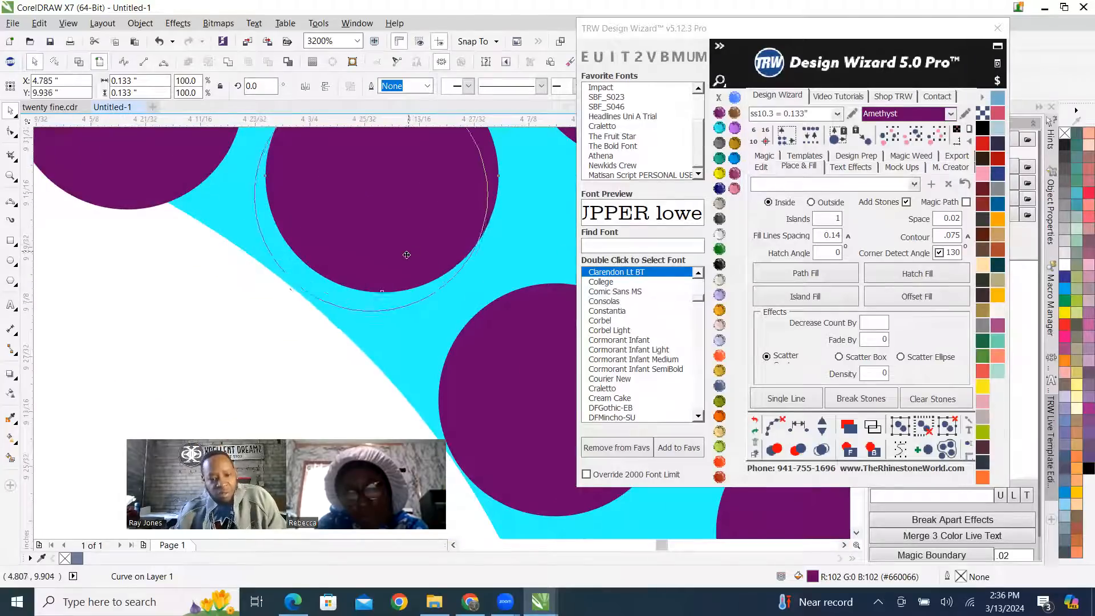
scroll(348, 268, "up", 3)
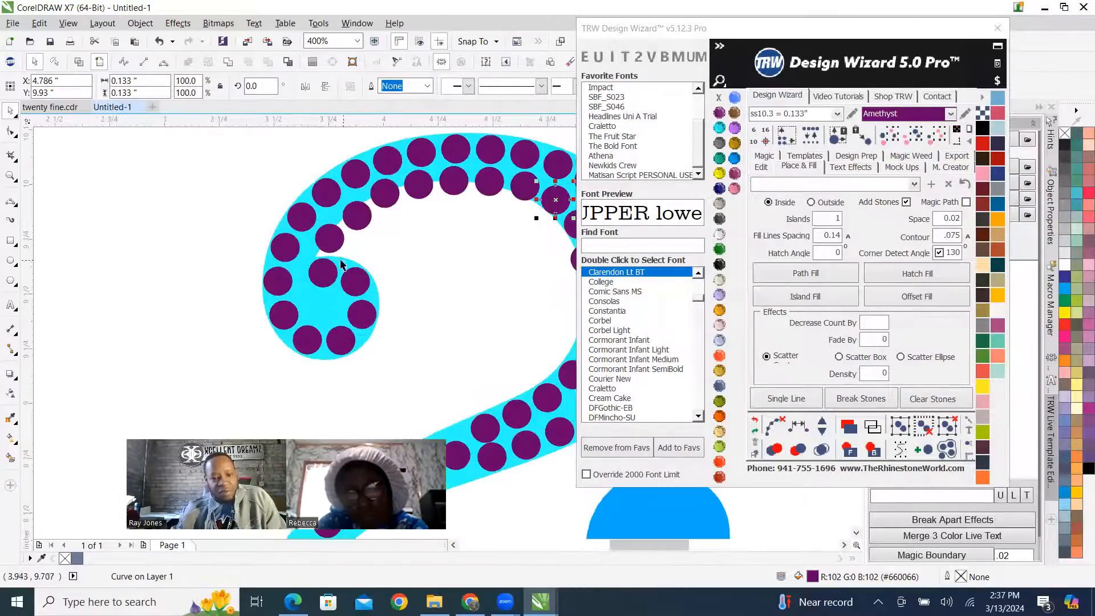
Place a copy of a curl stone in the empty centre of the 2's curl.
scroll(348, 268, "down", 2)
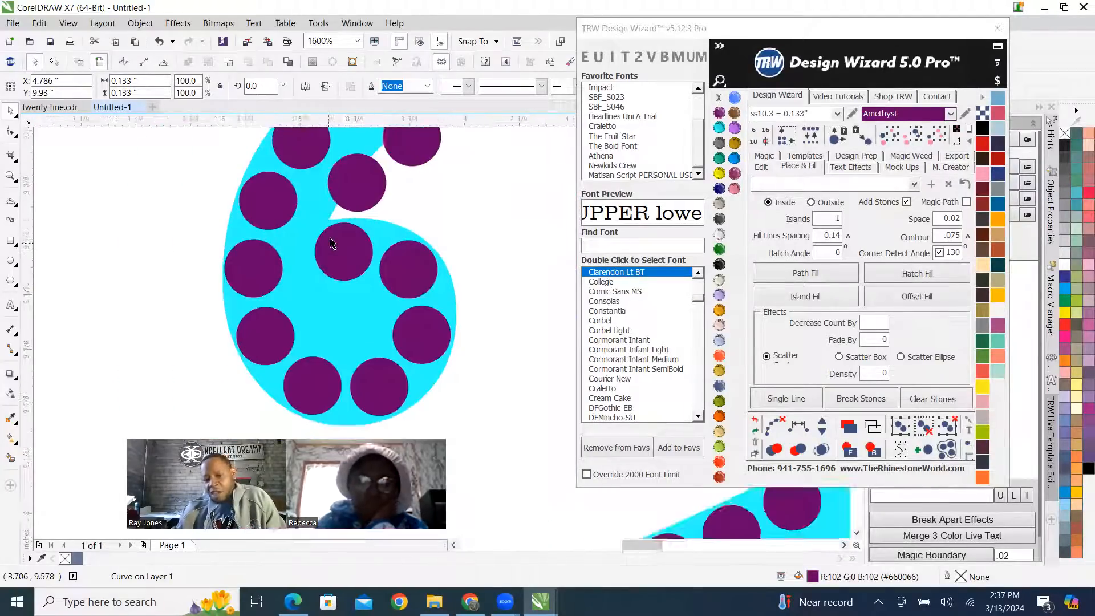
scroll(337, 208, "up", 2)
left_click_drag(311, 192, 319, 313)
scroll(309, 313, "down", 2)
scroll(317, 296, "down", 2)
left_click(274, 255)
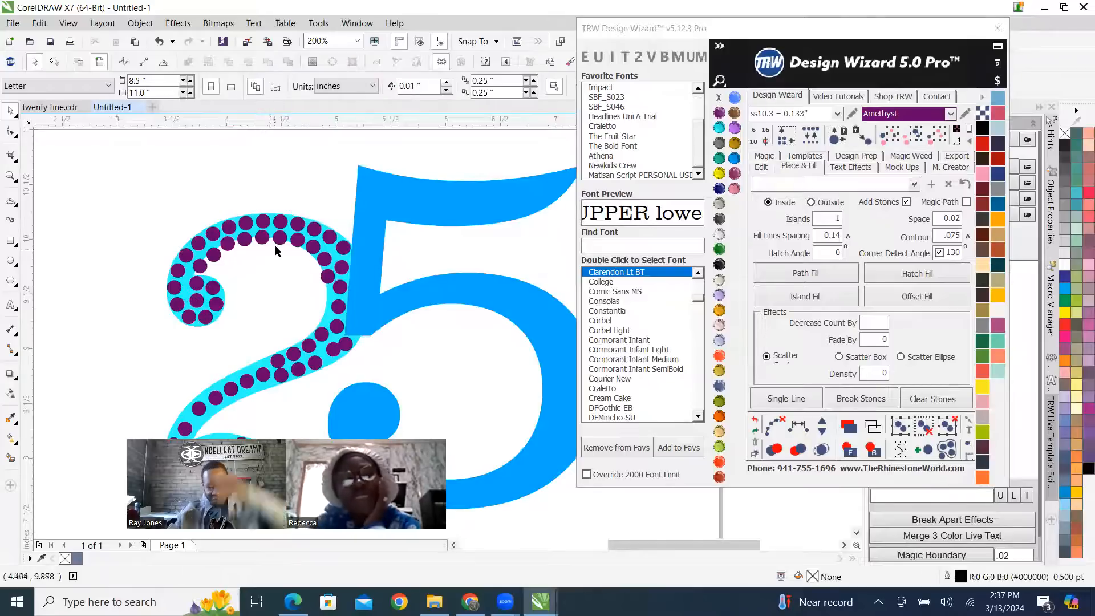
Move the lower-row stone that overlaps its neighbour below the 5's corner so the two are separated.
scroll(274, 255, "down", 1)
scroll(279, 278, "up", 2)
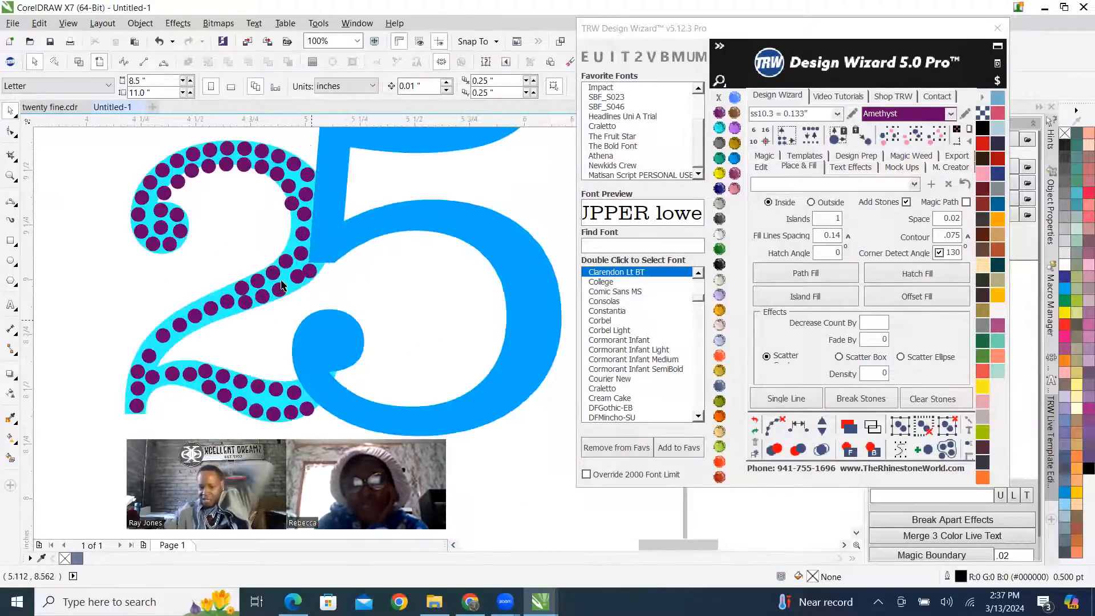
scroll(280, 277, "up", 4)
left_click_drag(348, 253, 334, 307)
scroll(334, 302, "down", 3)
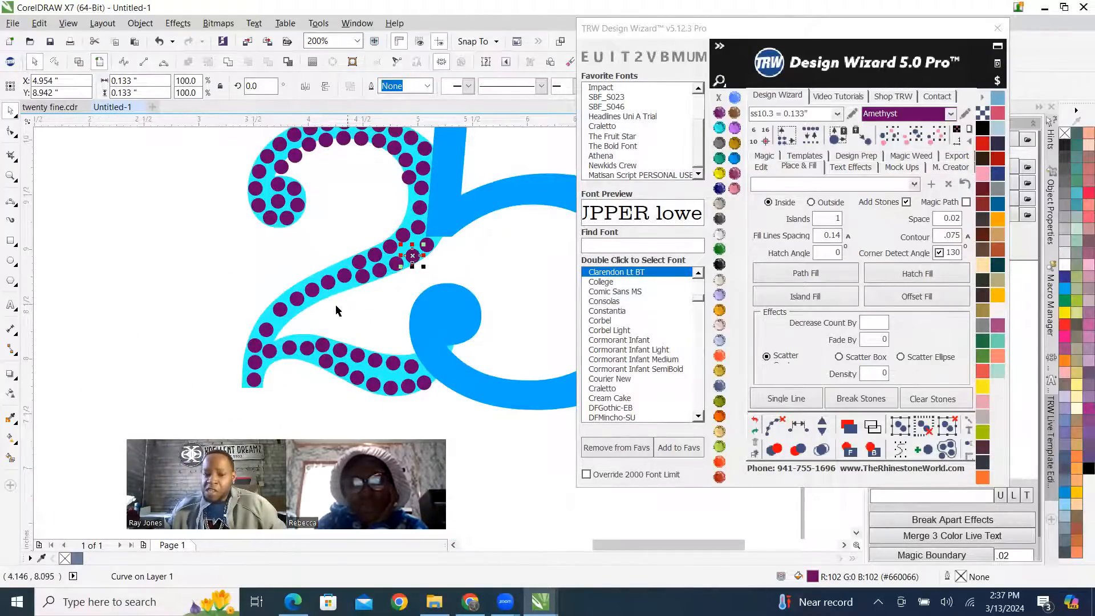
Raise the single-row stone at the end of the diagonal's double row toward the upper edge, in line with the upper row.
left_click(243, 281)
scroll(328, 299, "up", 3)
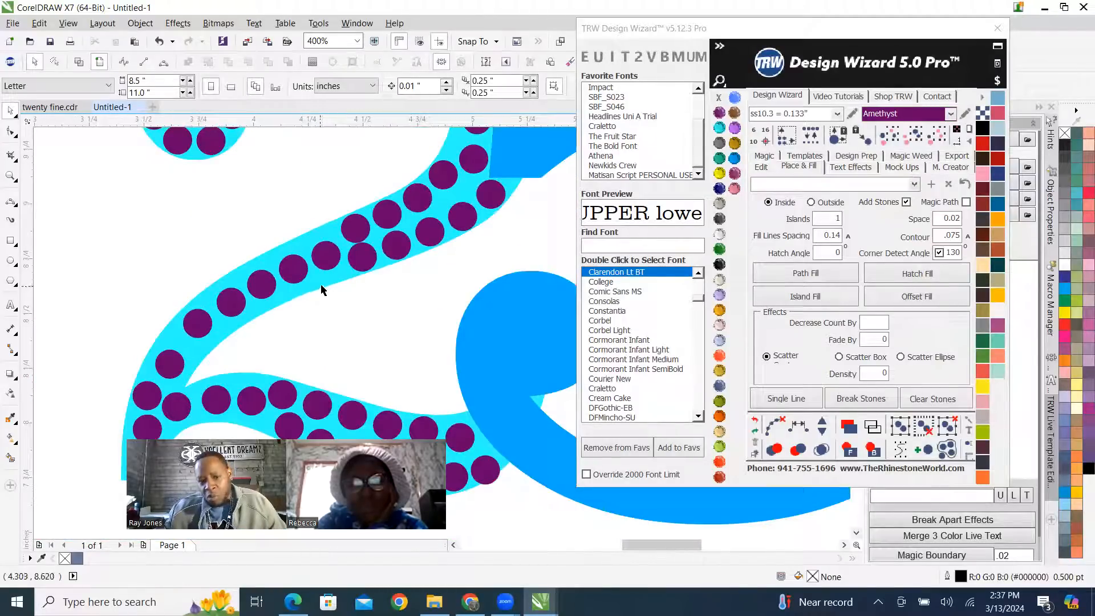
scroll(351, 276, "down", 1)
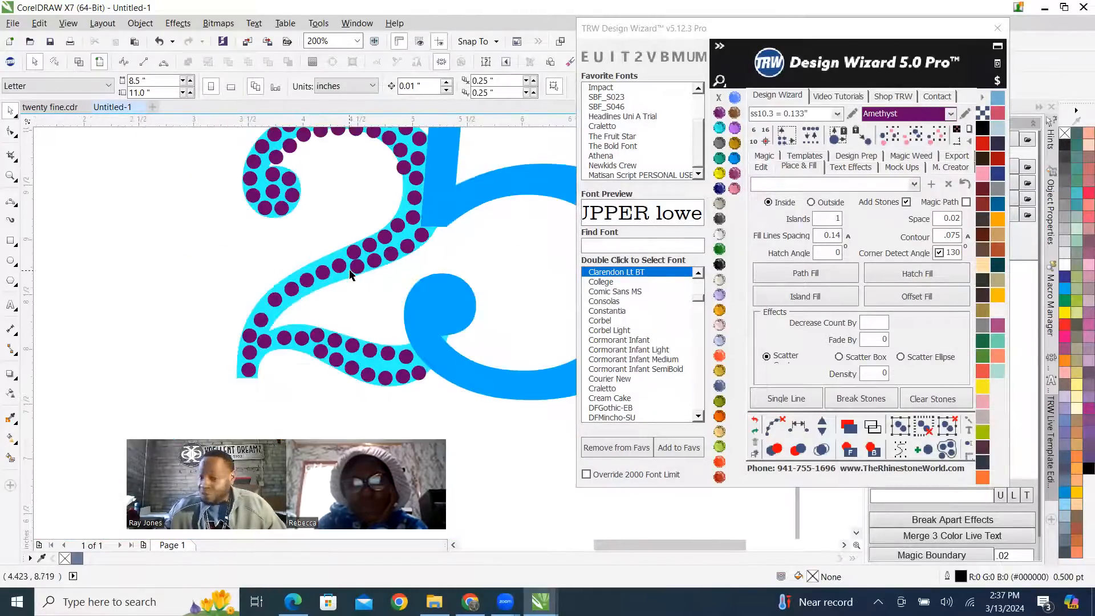
scroll(350, 275, "down", 1)
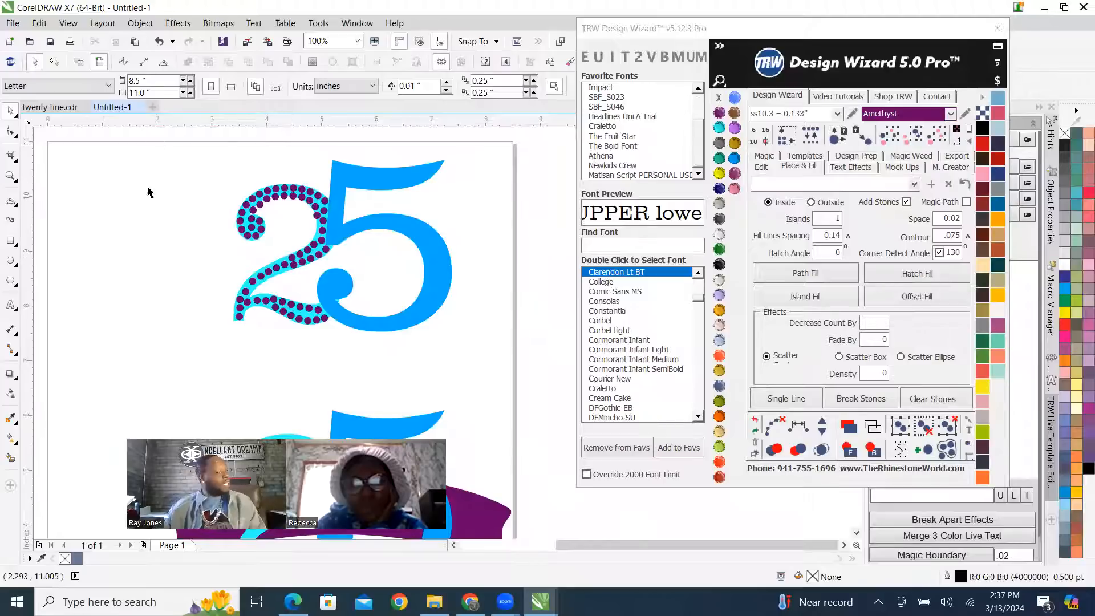
scroll(302, 248, "up", 4)
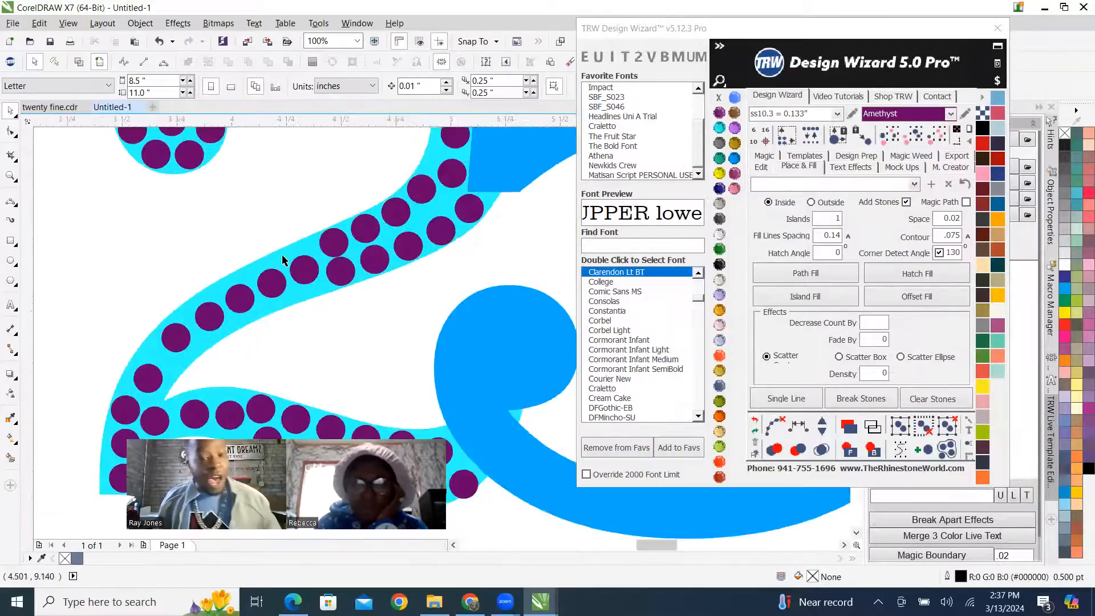
scroll(302, 248, "up", 4)
left_click_drag(357, 341, 344, 285)
scroll(343, 290, "down", 3)
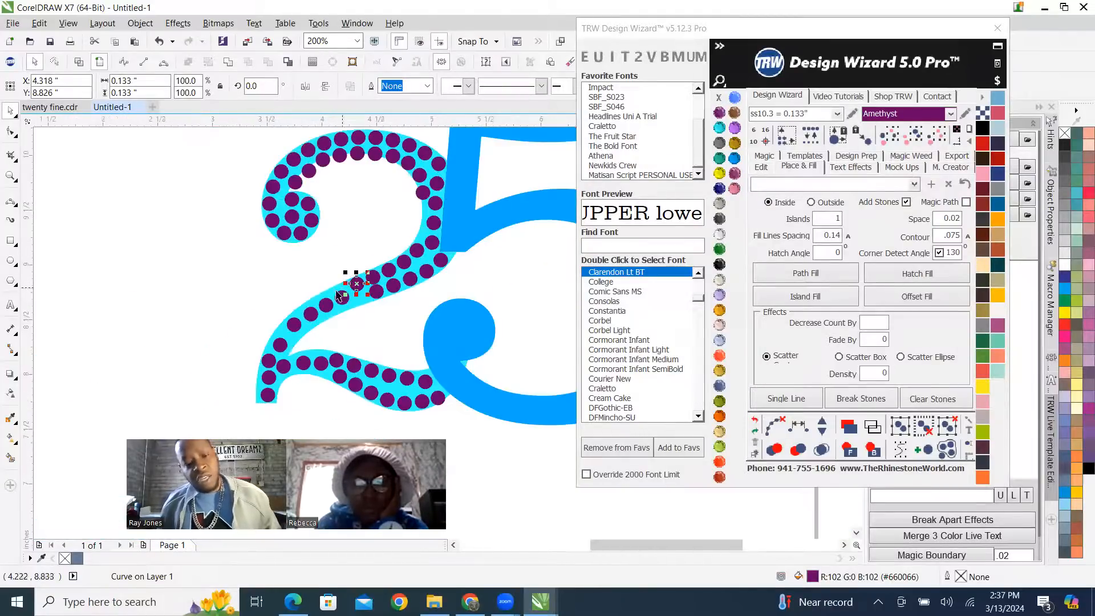
Move the next single-row stones down the 2's diagonal closer to its upper edge.
scroll(314, 312, "up", 2)
left_click_drag(410, 255, 412, 245)
left_click_drag(351, 294, 355, 269)
scroll(394, 257, "down", 2)
scroll(366, 297, "up", 2)
scroll(354, 288, "down", 2)
Shift the stone on the lower bend of the 2's diagonal outward to follow the outer edge.
scroll(353, 288, "up", 2)
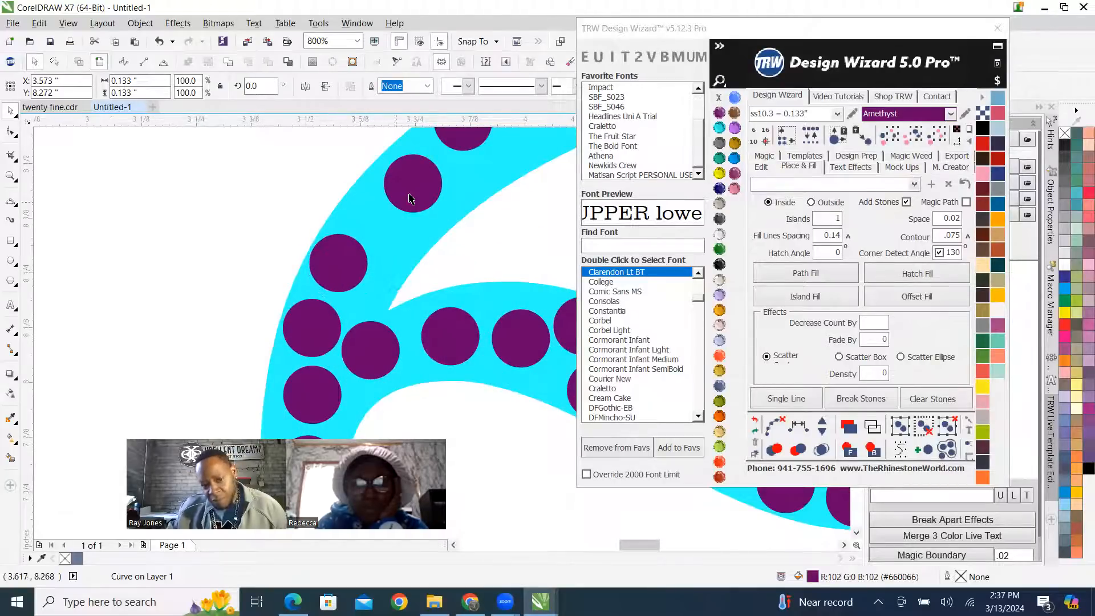
scroll(320, 256, "down", 2)
scroll(321, 317, "up", 2)
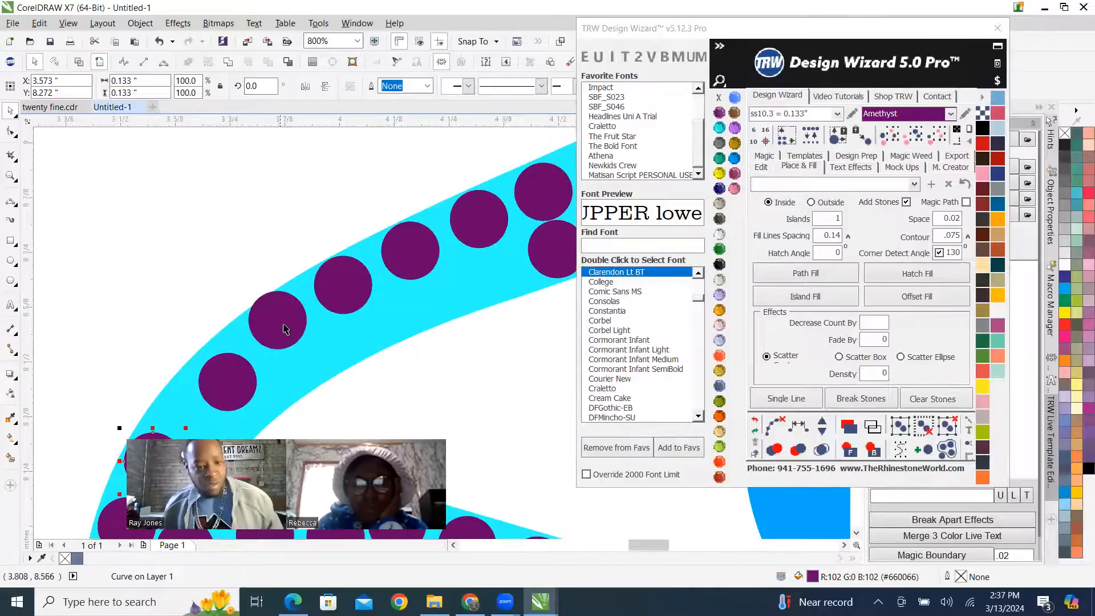
left_click_drag(241, 398, 219, 404)
scroll(271, 266, "down", 3)
scroll(265, 285, "up", 4)
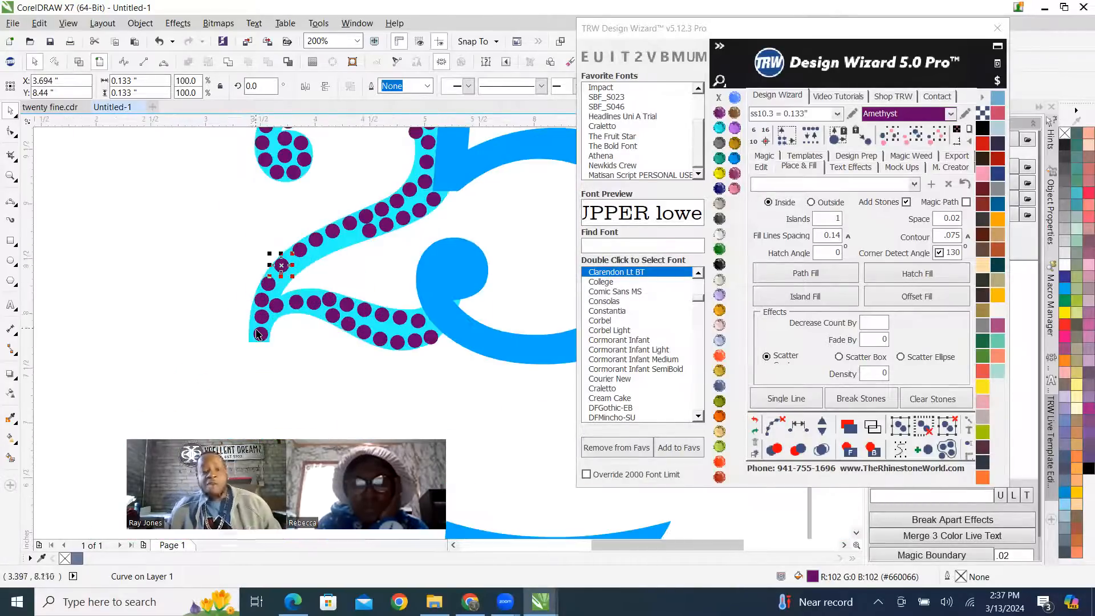
Centre the bottom stone in the 2's foot and delete the stone directly above it.
left_click_drag(320, 344, 291, 346)
left_click(337, 227)
scroll(289, 308, "down", 3)
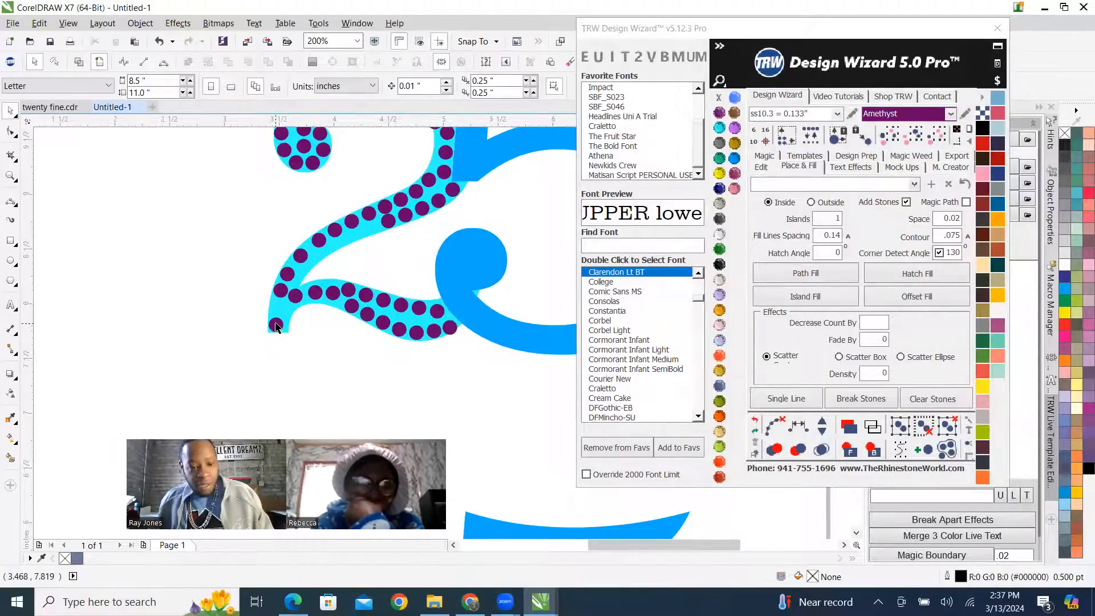
Respace the upper-row stones evenly from the 2's foot up the diagonal to the 5's edge, add two stones, and clear the guide path.
left_click(270, 336)
scroll(271, 331, "up", 1)
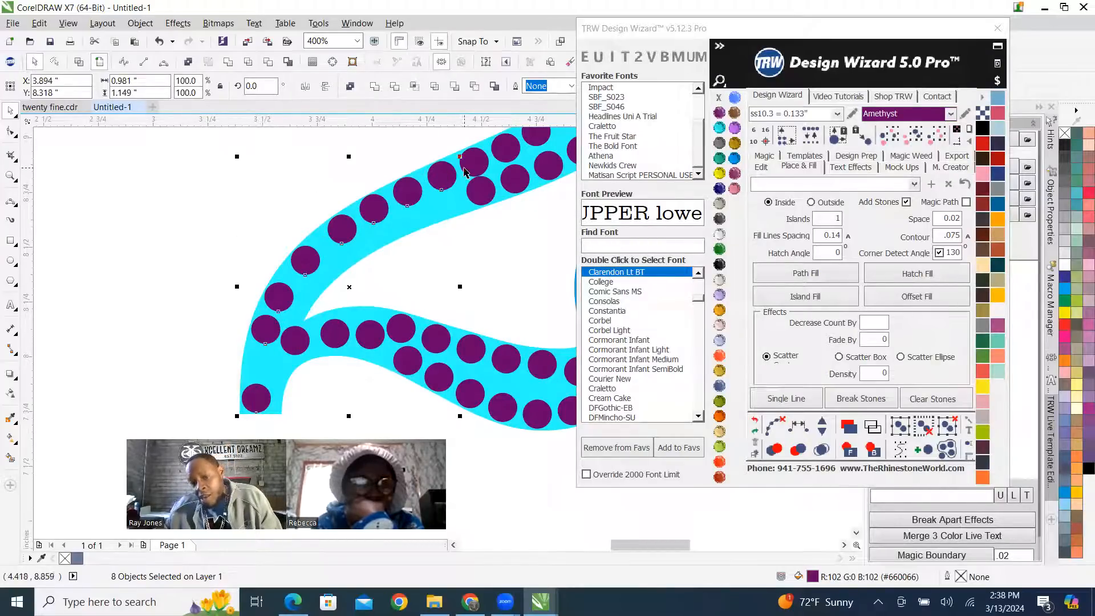
left_click(508, 152, "shift")
scroll(383, 230, "up", 3)
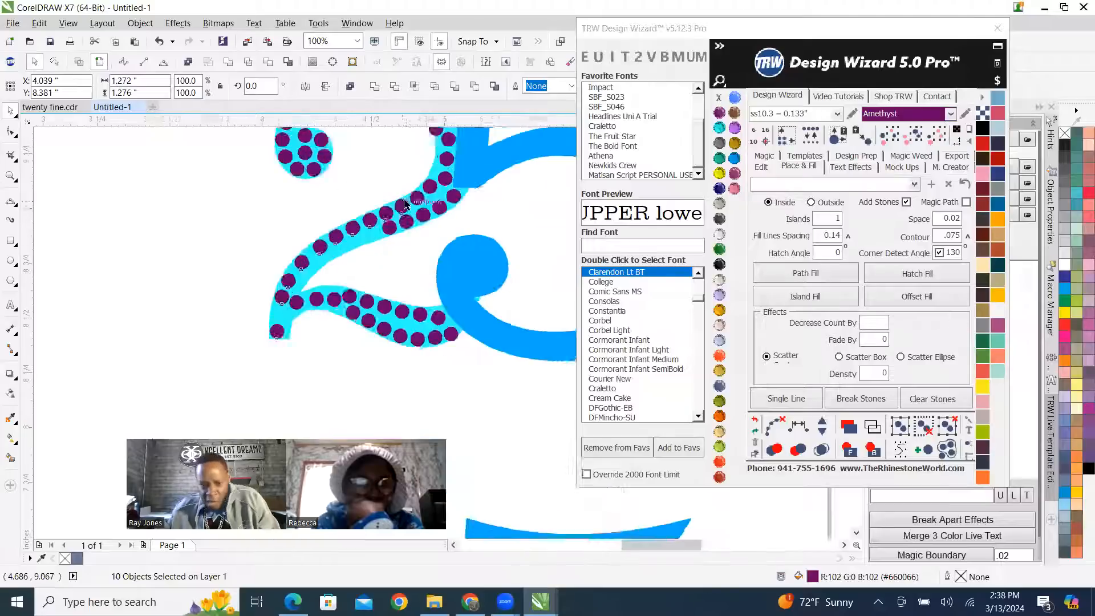
left_click(435, 207, "shift")
left_click(455, 184, "shift")
left_click(491, 165, "shift")
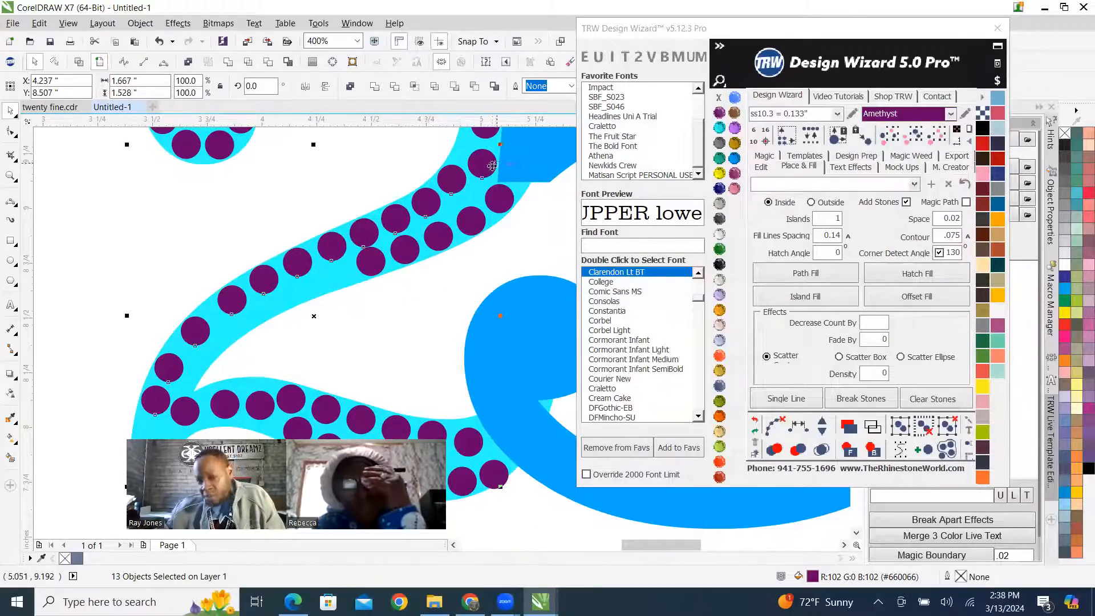
left_click(484, 134, "shift")
left_click(822, 424)
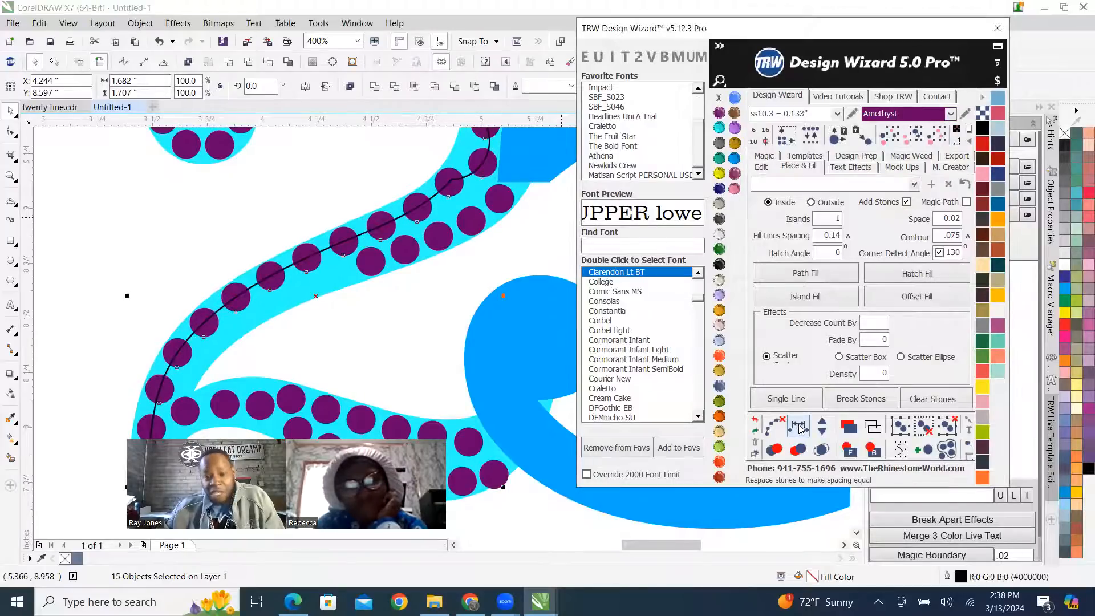
left_click(822, 423)
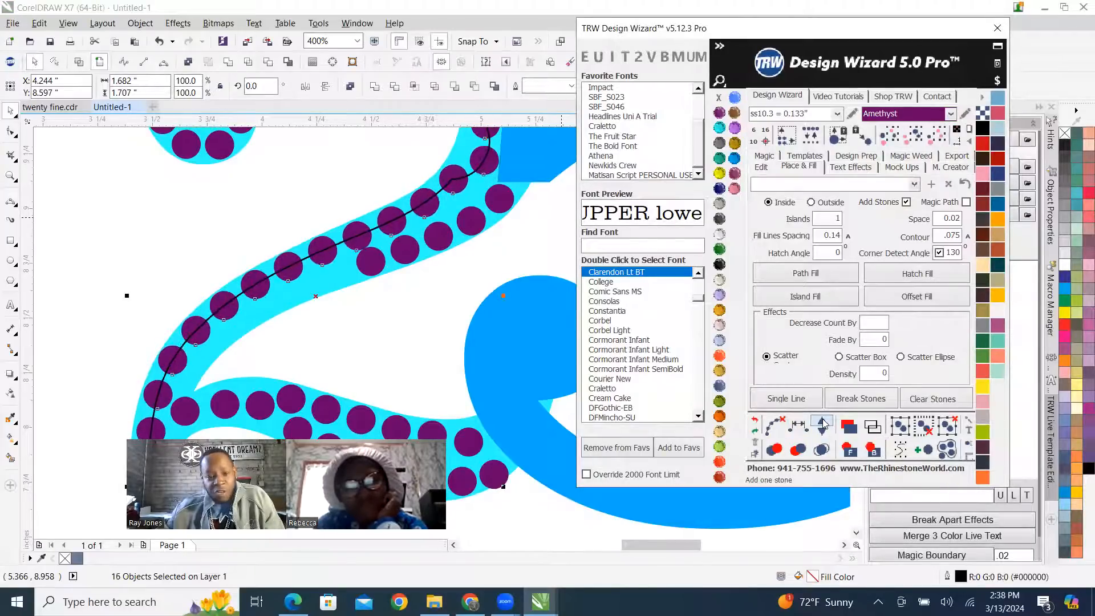
left_click(821, 424)
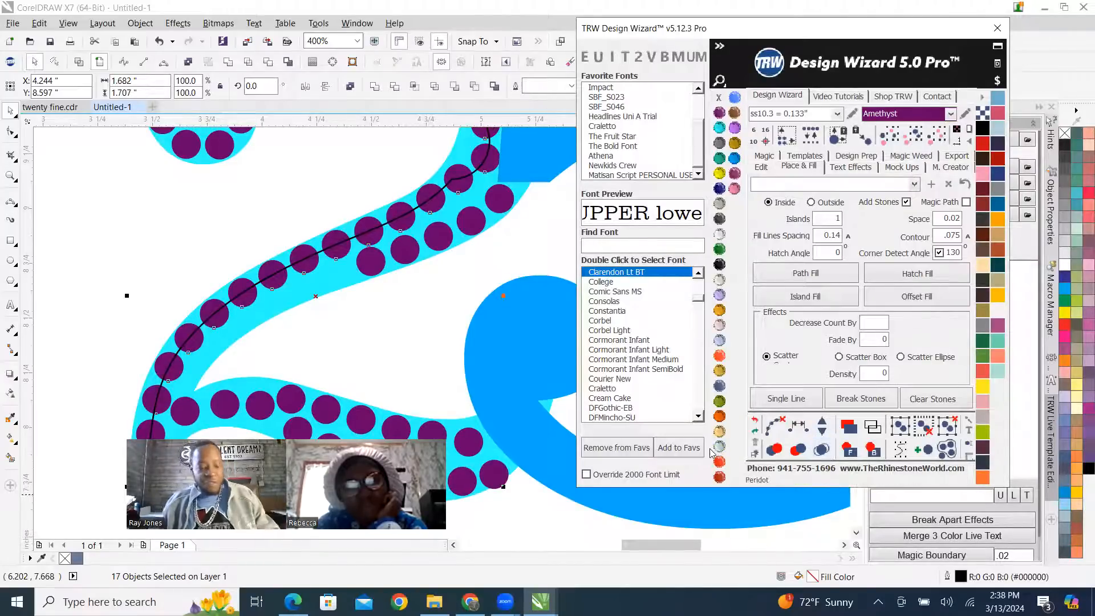
left_click(766, 427)
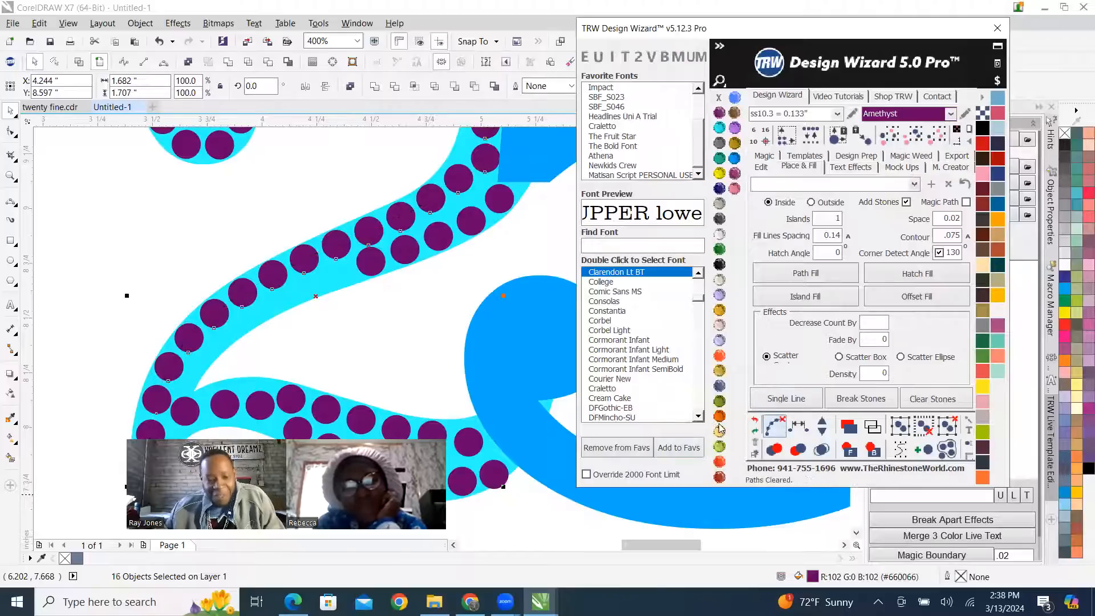
scroll(469, 220, "down", 4)
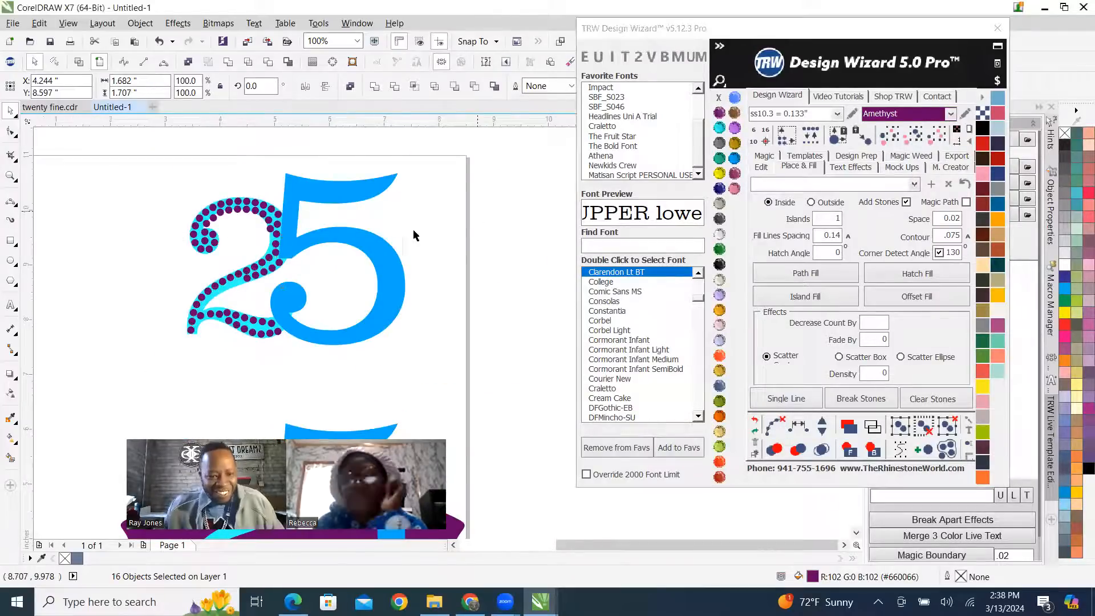
Move the stone where the 2's foot meets its diagonal slightly down toward the lower edge.
left_click(469, 221)
scroll(189, 307, "up", 4)
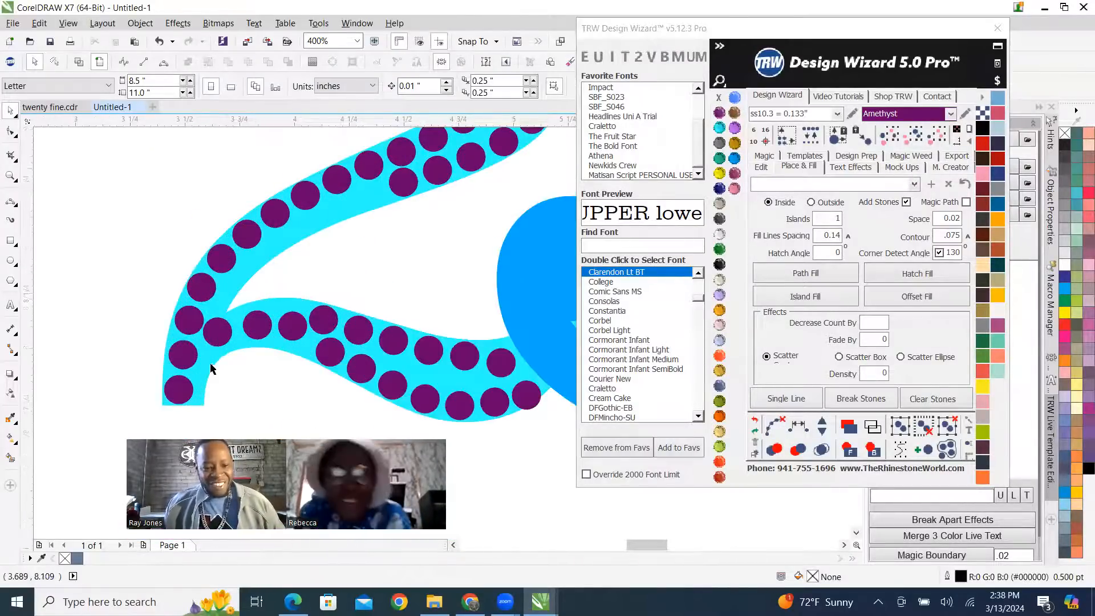
scroll(210, 367, "up", 4)
left_click_drag(201, 336, 198, 351)
scroll(265, 289, "down", 6)
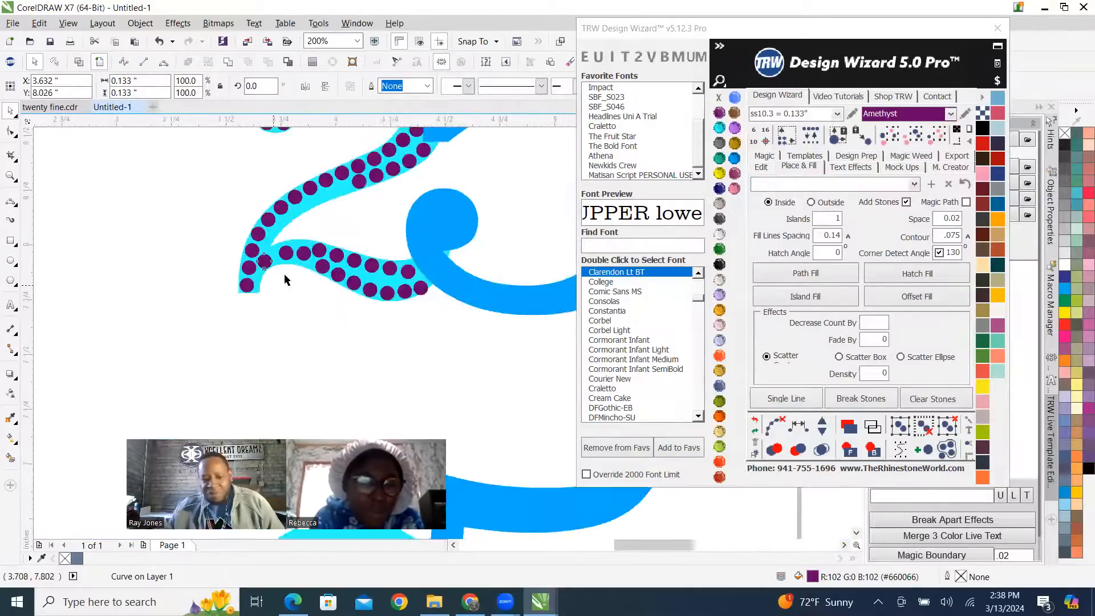
Move the next two single-row stones in the 2's foot down to follow the lower edge.
scroll(276, 283, "up", 4)
scroll(318, 186, "up", 2)
left_click_drag(338, 194, 301, 221)
left_click_drag(487, 180, 483, 219)
scroll(432, 256, "down", 8)
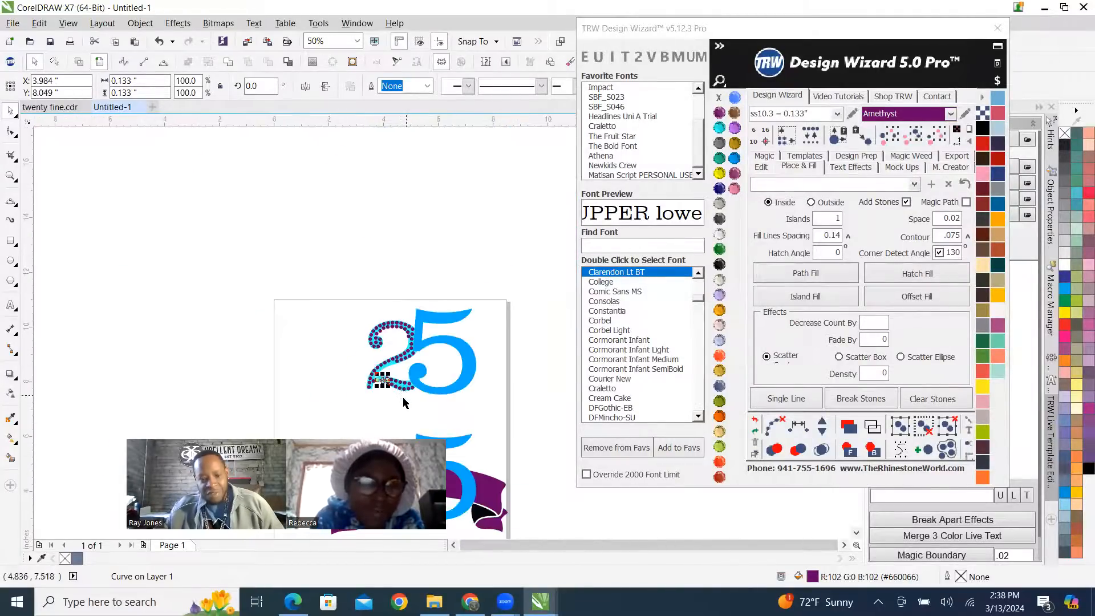
Reposition the end stones of both rows in the 2's foot, beside the 5, closer to the edges.
scroll(390, 406, "up", 2)
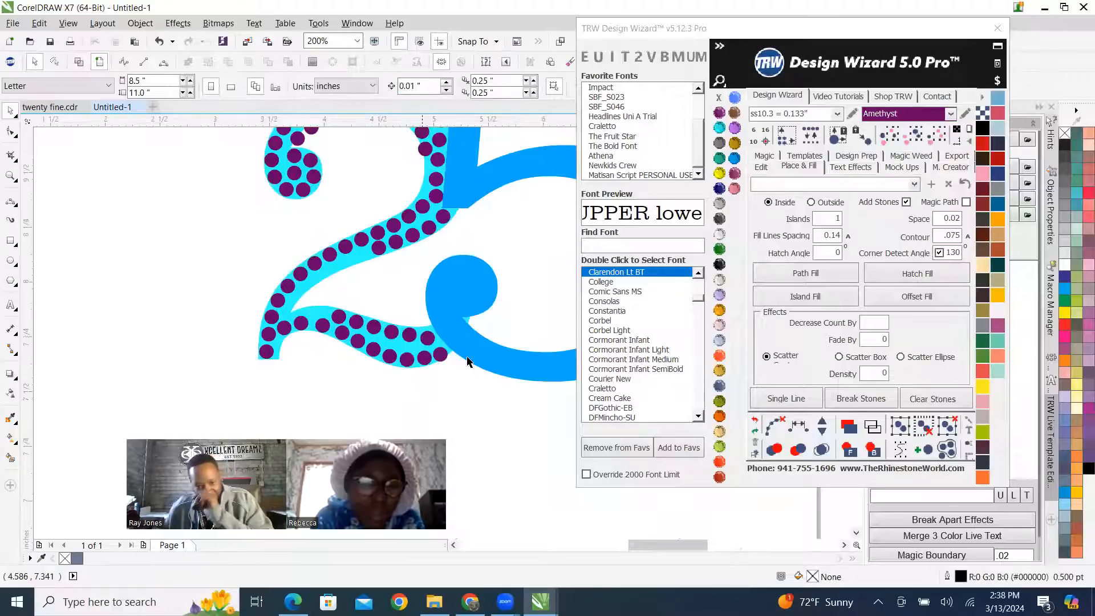
scroll(425, 365, "up", 6)
left_click_drag(421, 300, 422, 260)
scroll(403, 360, "down", 6)
scroll(390, 363, "up", 8)
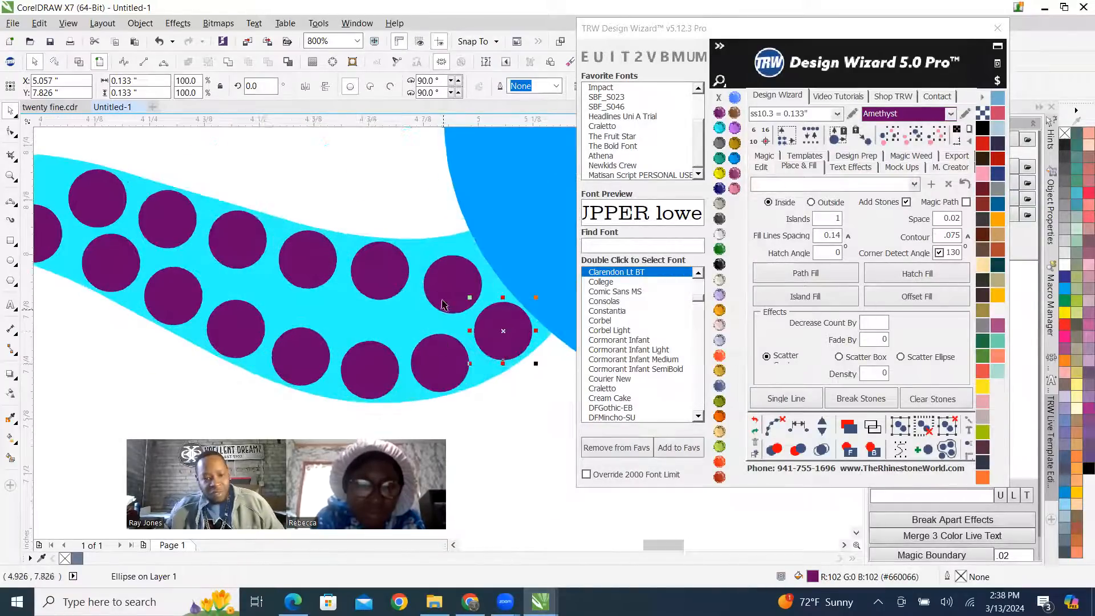
left_click_drag(465, 326, 453, 254)
scroll(450, 300, "down", 6)
scroll(450, 301, "up", 6)
left_click_drag(479, 329, 487, 339)
scroll(509, 330, "down", 10)
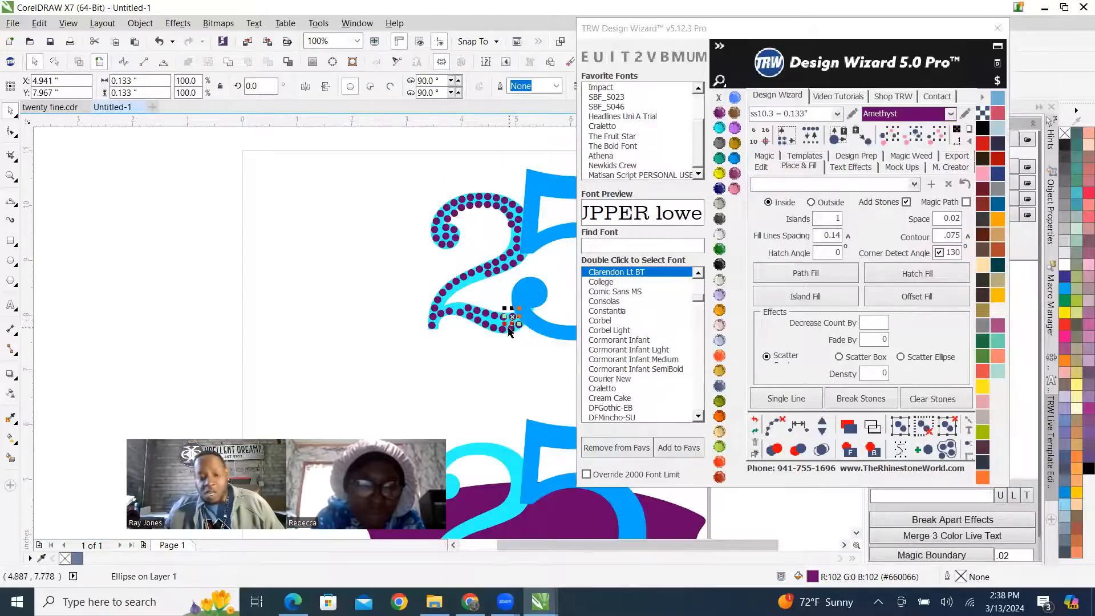
Respace the lower-row stones evenly along the 2's foot from its tail to the 5's edge, keeping the same number, and clear the guide path.
scroll(466, 317, "up", 6)
left_click(215, 374)
scroll(277, 347, "down", 4)
scroll(280, 348, "up", 2)
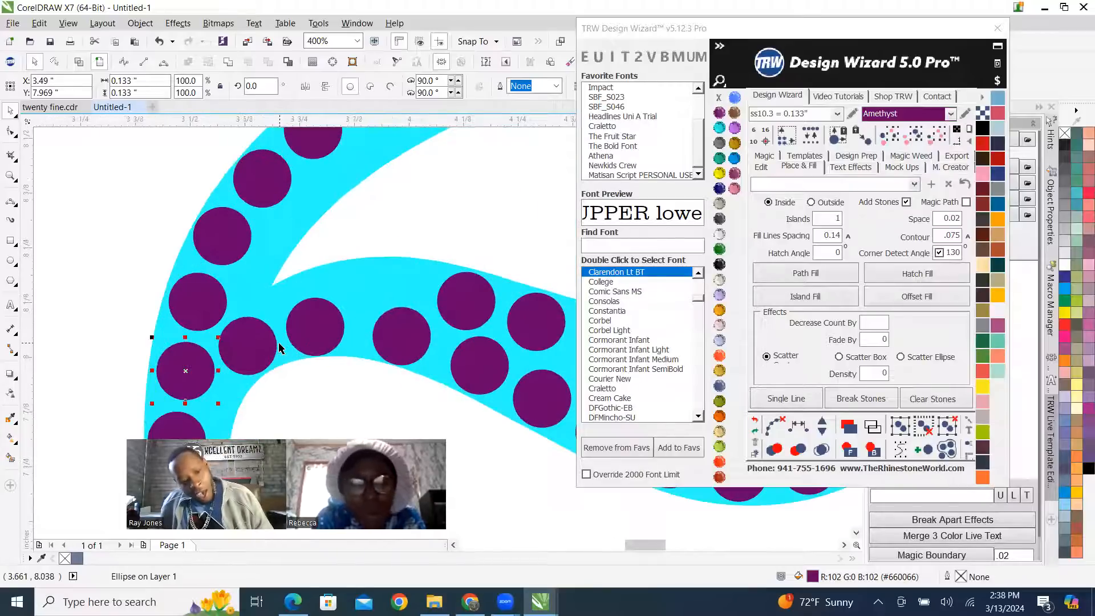
left_click(248, 348, "shift")
left_click(313, 336, "shift")
scroll(402, 341, "down", 3)
scroll(402, 343, "up", 2)
left_click(341, 325, "shift")
left_click(365, 344, "shift")
left_click(399, 363, "shift")
left_click(429, 375, "shift")
left_click(462, 381, "shift")
left_click(494, 380, "shift")
left_click(530, 363, "shift")
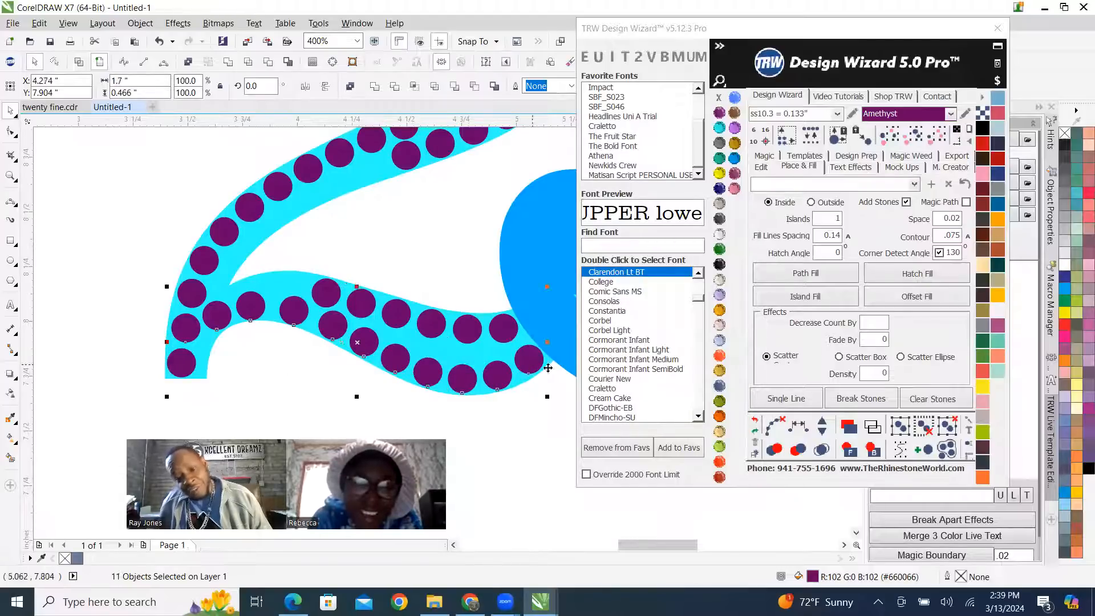
left_click(812, 433)
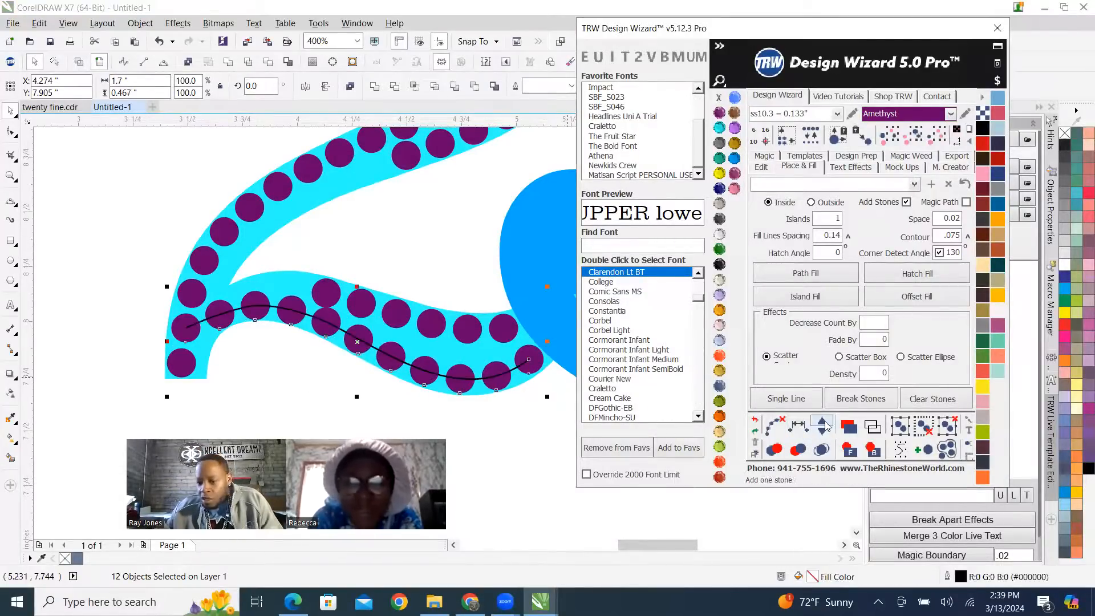
left_click(822, 428)
left_click(818, 433)
left_click(770, 426)
Move the first upper-row stone in the 2's foot up and outward to the upper edge.
scroll(315, 300, "up", 2)
left_click_drag(357, 289, 320, 268)
scroll(320, 267, "down", 3)
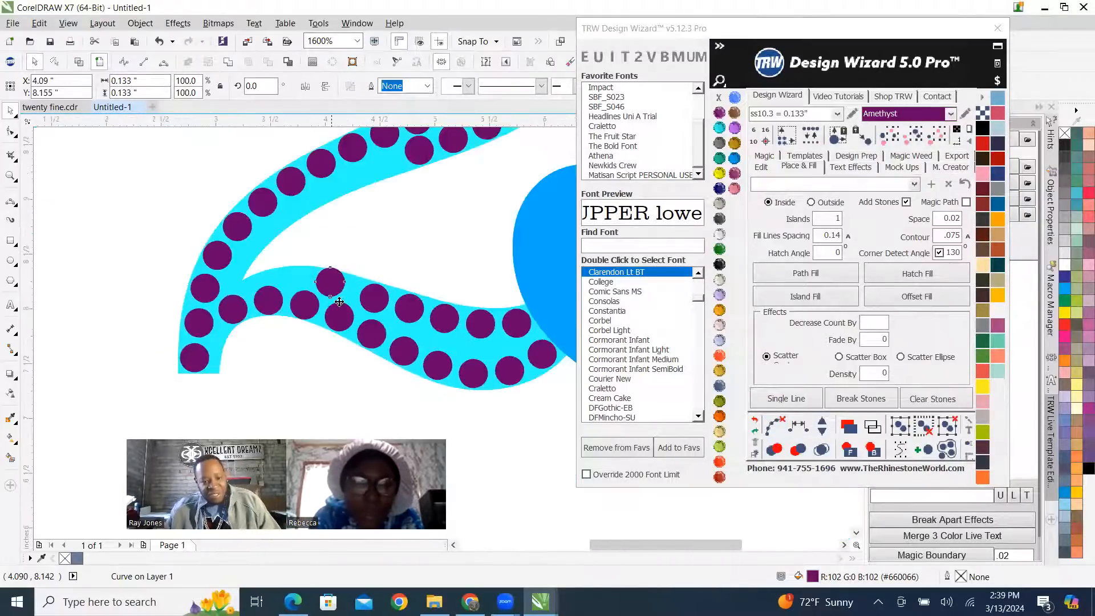
Duplicate the first upper-row stone into the gap, placing one copy at the foot's inner junction and another along its upper edge.
scroll(301, 297, "up", 1)
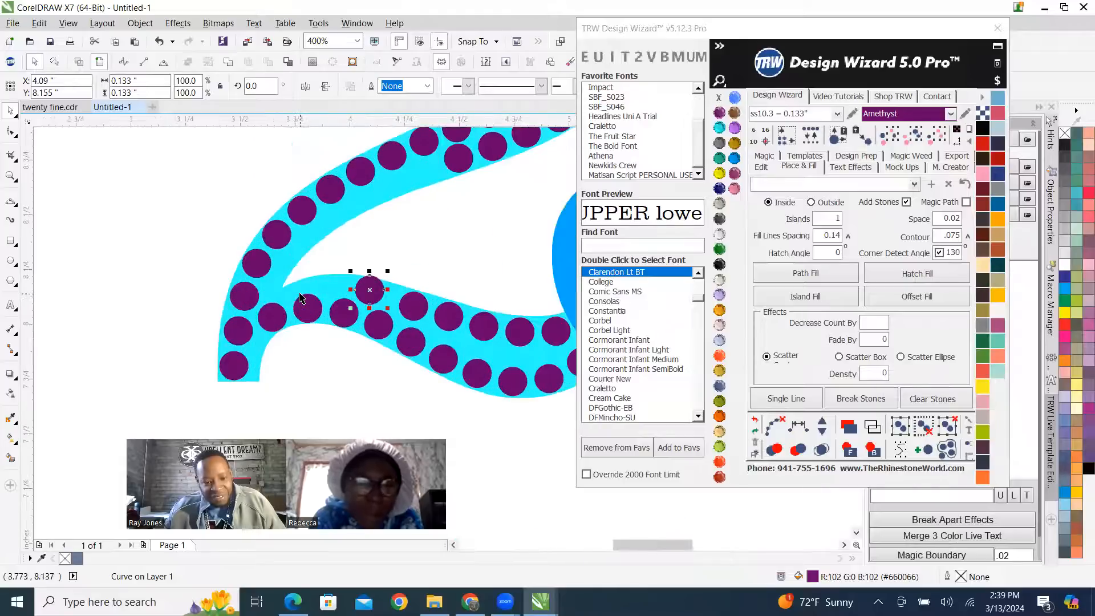
scroll(293, 309, "up", 1)
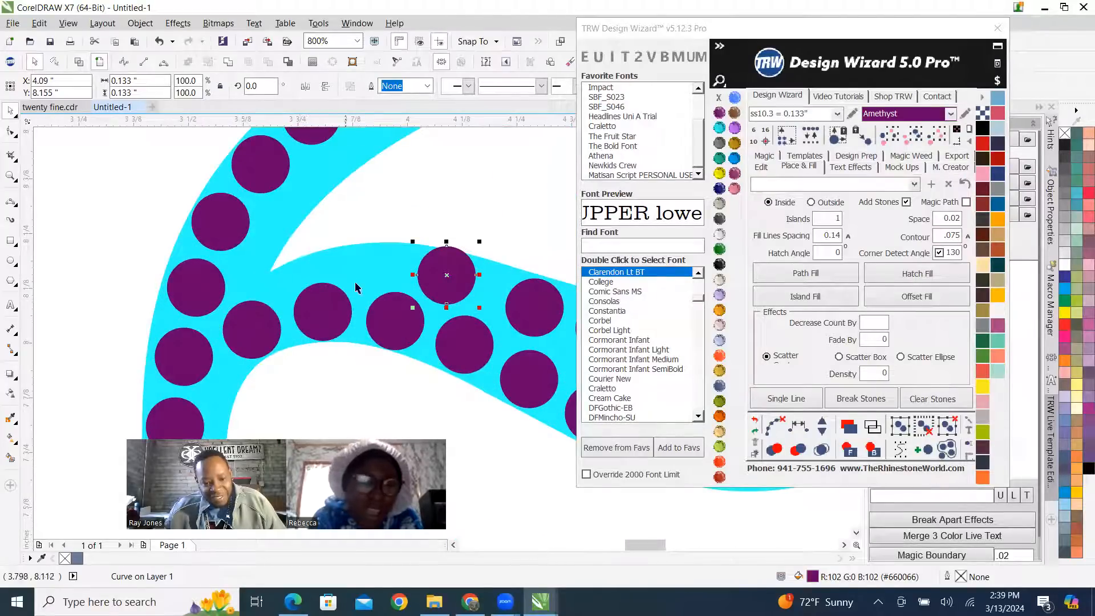
left_click_drag(446, 275, 272, 265)
scroll(332, 275, "up", 1)
left_click_drag(204, 268, 391, 254)
scroll(356, 244, "down", 2)
scroll(357, 243, "down", 1)
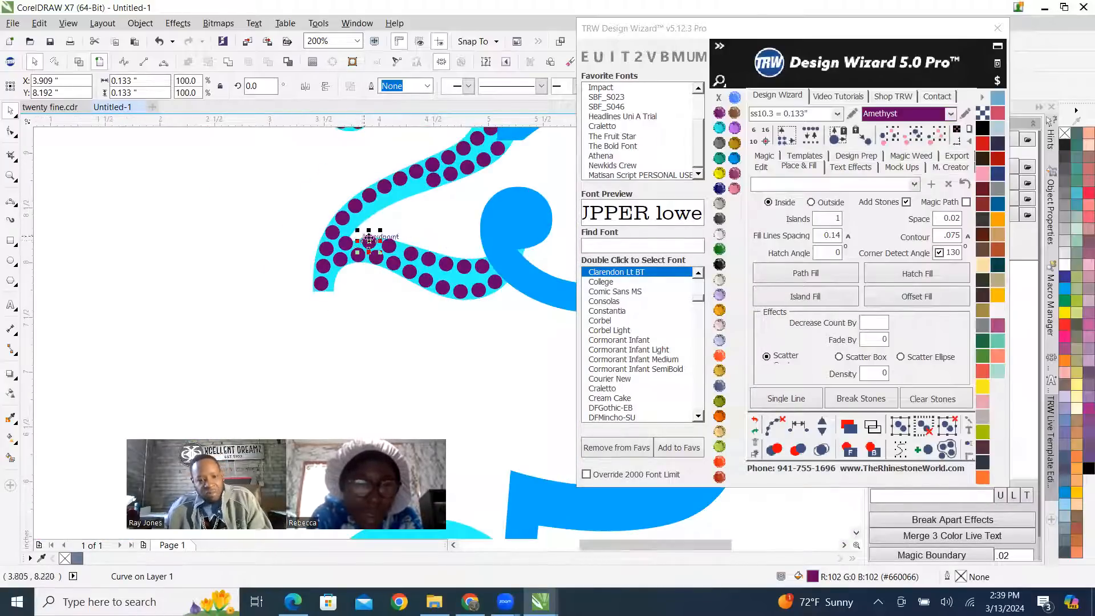
Respace the upper-row stones evenly across the 2's foot, add one stone, and clear the guide path.
scroll(336, 214, "up", 2)
left_click(337, 213, "shift")
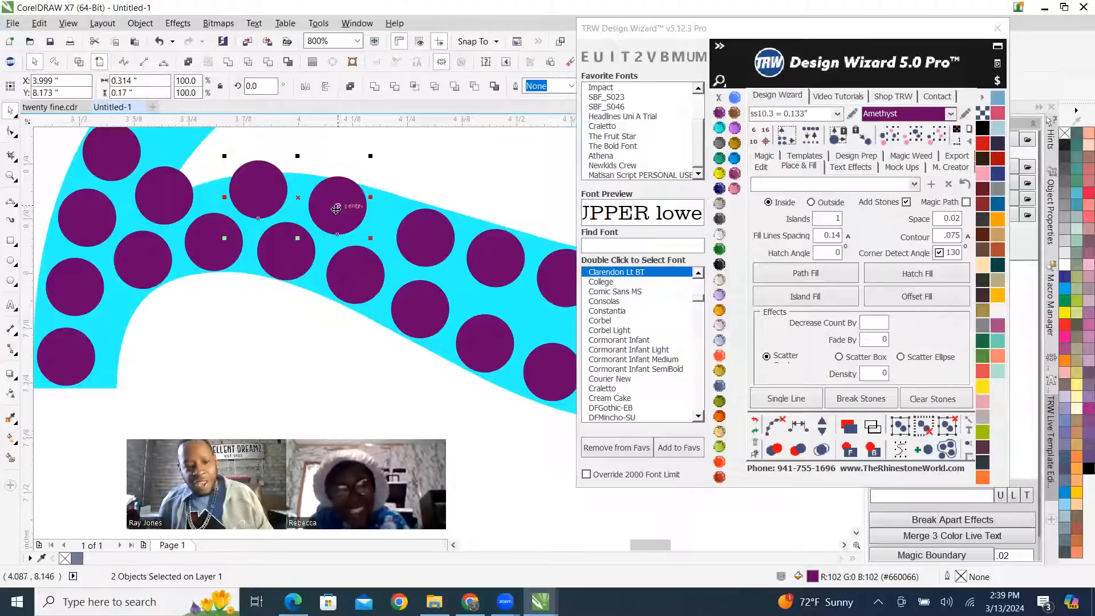
left_click(416, 237, "shift")
scroll(419, 240, "down", 2)
scroll(428, 243, "up", 1)
left_click(418, 235, "shift")
left_click(452, 246, "shift")
left_click(480, 250, "shift")
left_click(516, 249, "shift")
left_click(798, 425)
left_click(821, 425)
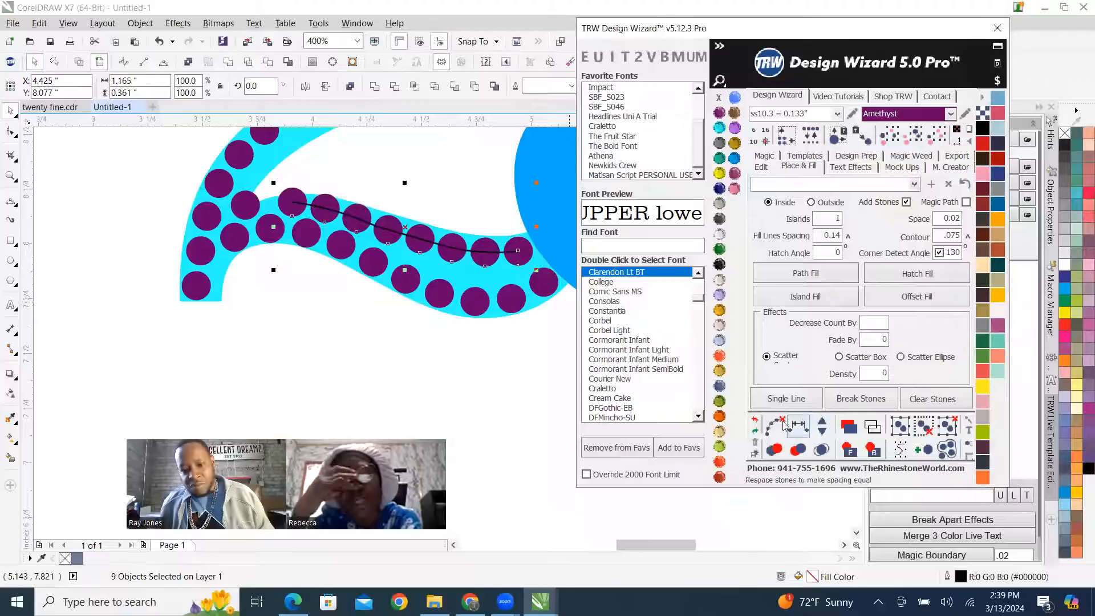
left_click(776, 425)
left_click(456, 353)
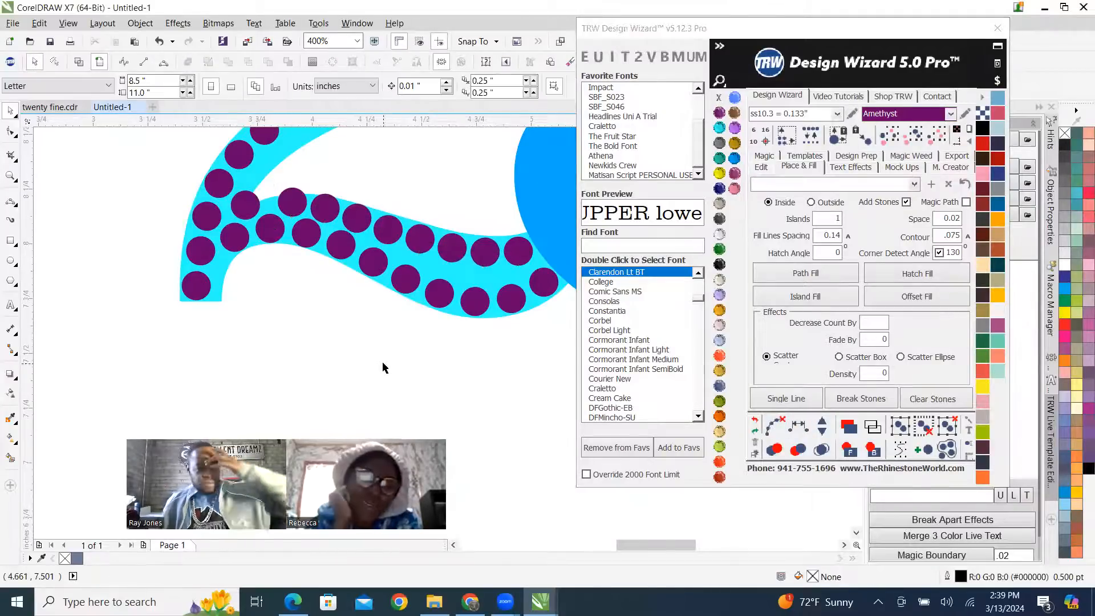
Nudge the first upper-row stone in the 2's foot closer to the stone at the junction.
scroll(384, 360, "down", 2)
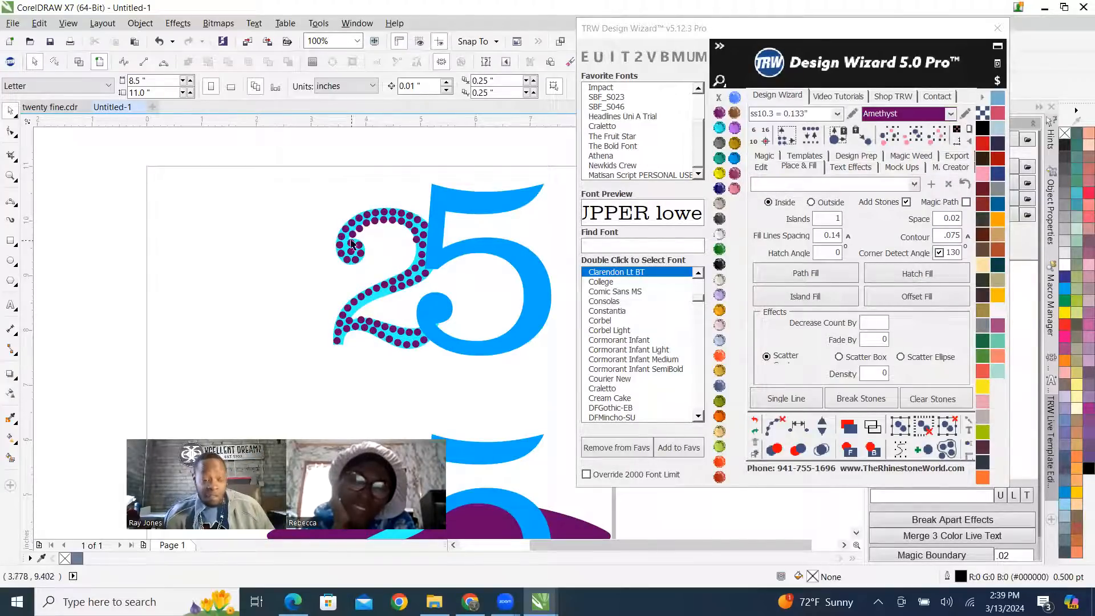
scroll(359, 287, "up", 2)
scroll(269, 292, "up", 2)
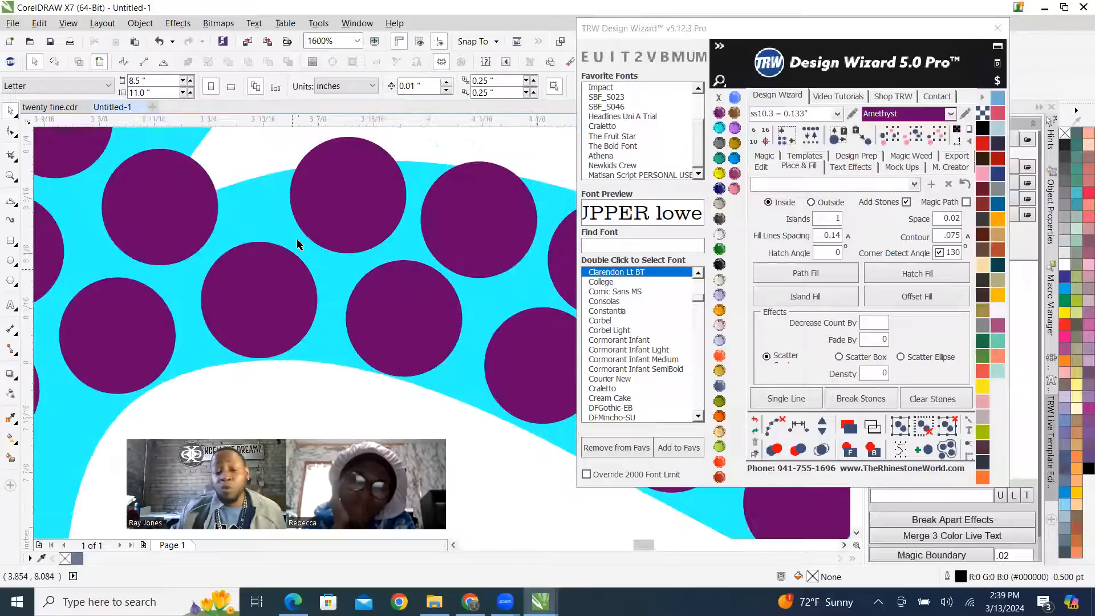
scroll(292, 219, "down", 2)
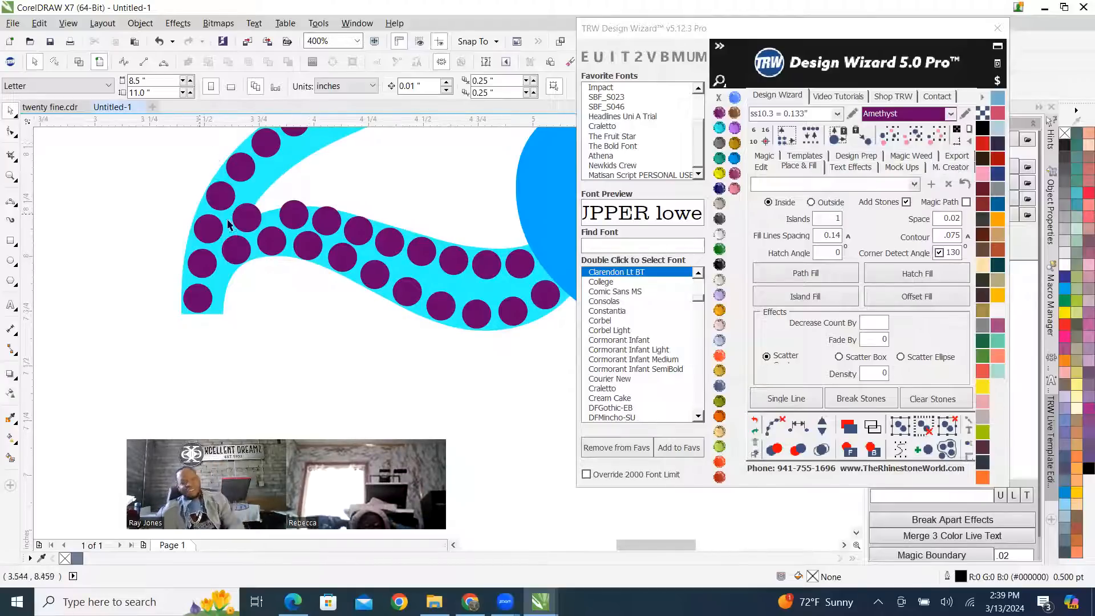
scroll(253, 186, "up", 2)
scroll(340, 247, "up", 1)
left_click_drag(339, 275, 317, 269)
scroll(334, 251, "down", 3)
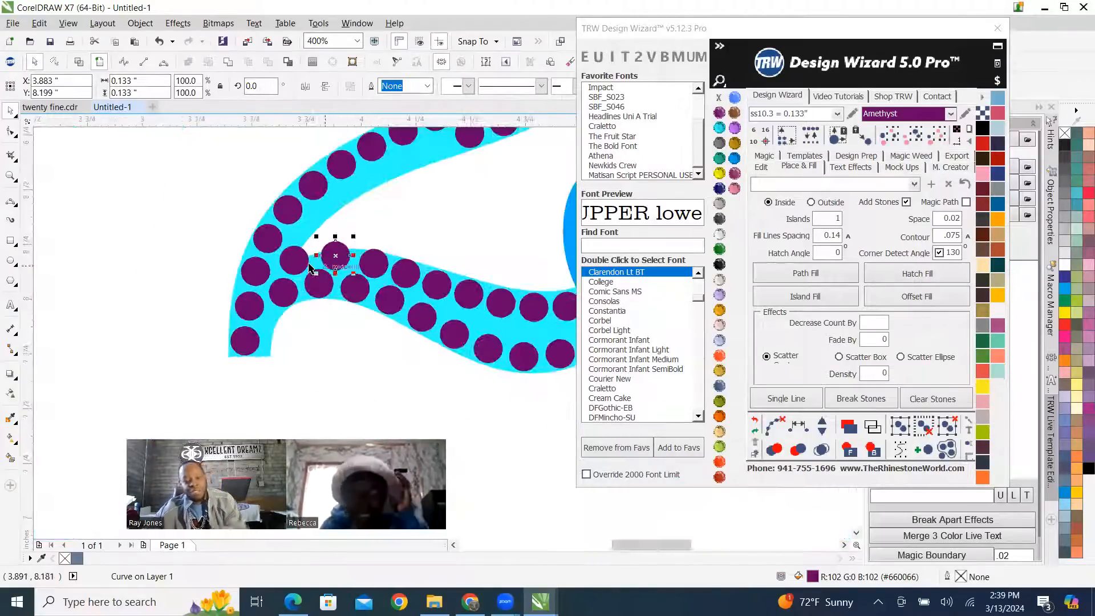
Respace the foot's eight upper-row stones evenly again between the first stone and the 5's edge.
scroll(317, 263, "up", 1)
left_click(300, 259, "shift")
left_click(330, 265, "shift")
left_click(372, 277, "shift")
left_click(396, 291, "shift")
left_click(433, 297, "shift")
left_click(459, 300, "shift")
left_click(491, 305, "shift")
left_click(801, 426)
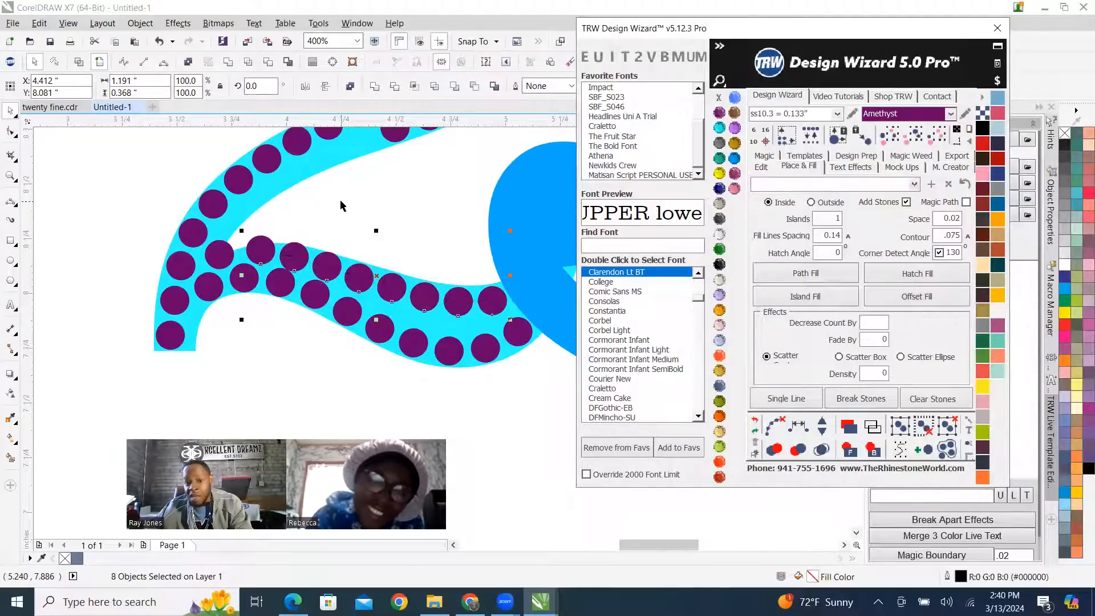
left_click(313, 237)
Shift the second upper-row stone in the 2's foot slightly up toward the upper edge.
scroll(280, 285, "up", 2)
left_click_drag(302, 252, 307, 239)
scroll(363, 246, "down", 2)
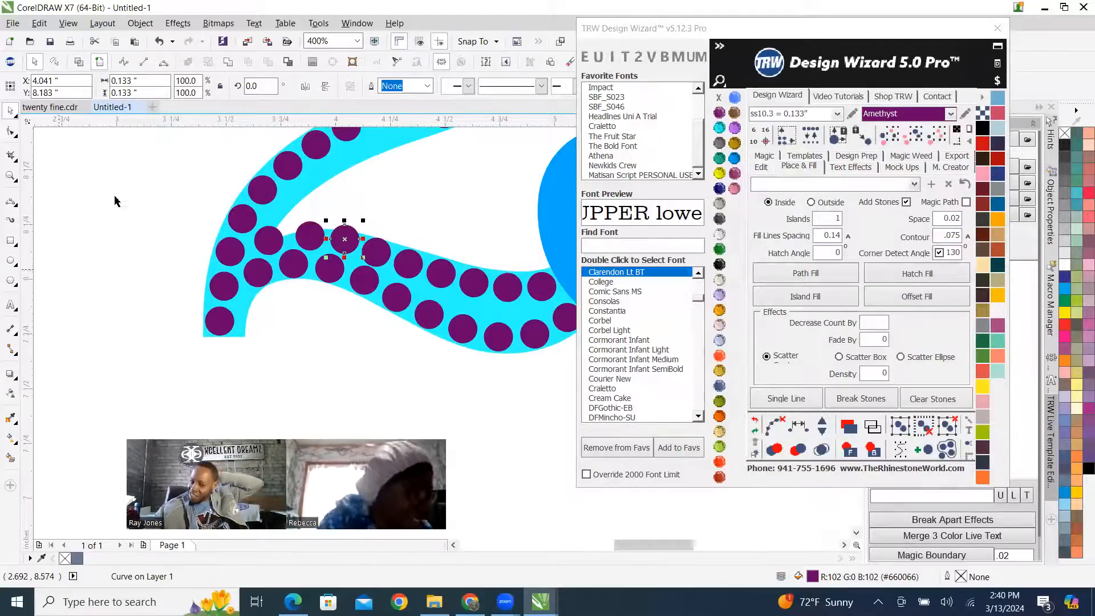
scroll(268, 405, "down", 2)
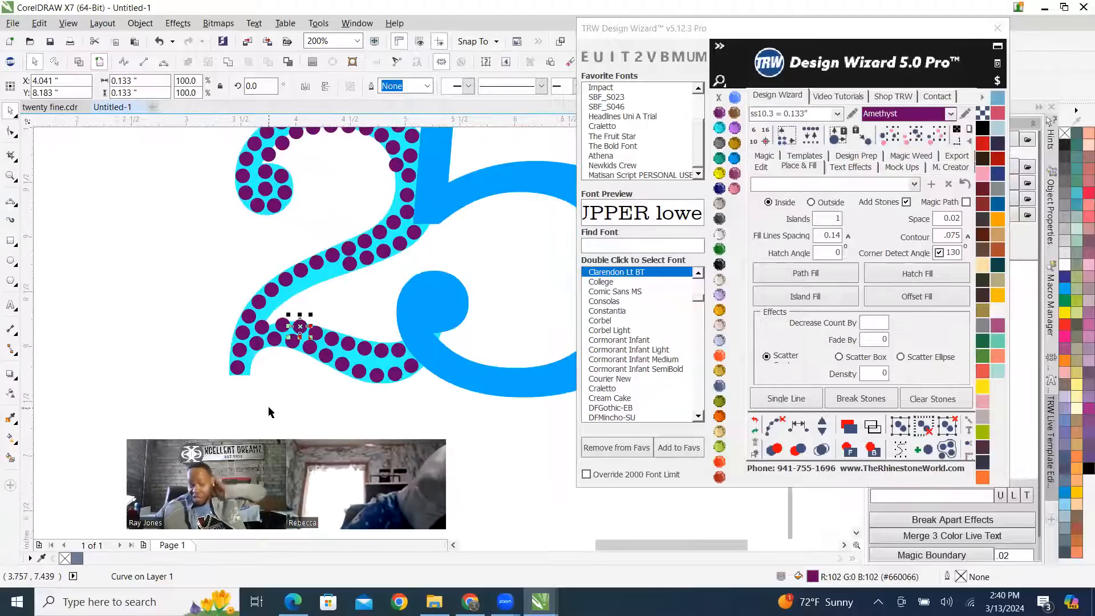
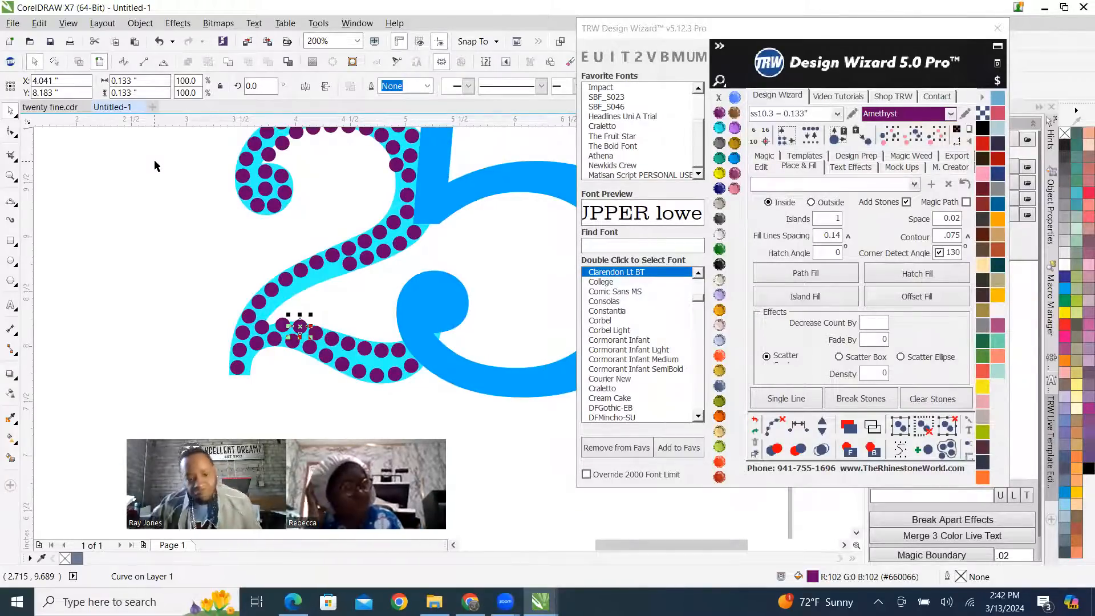
Fill the upper 5 with an island fill of ss10.3 TRW Fuchsia stones.
scroll(419, 229, "down", 2)
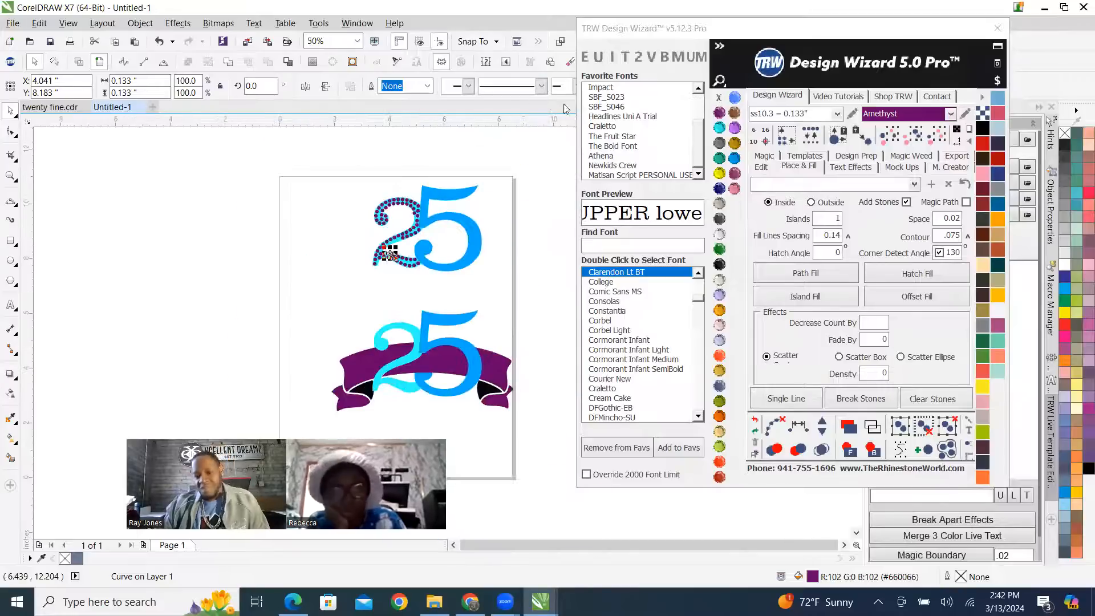
left_click(512, 212)
scroll(380, 238, "up", 1)
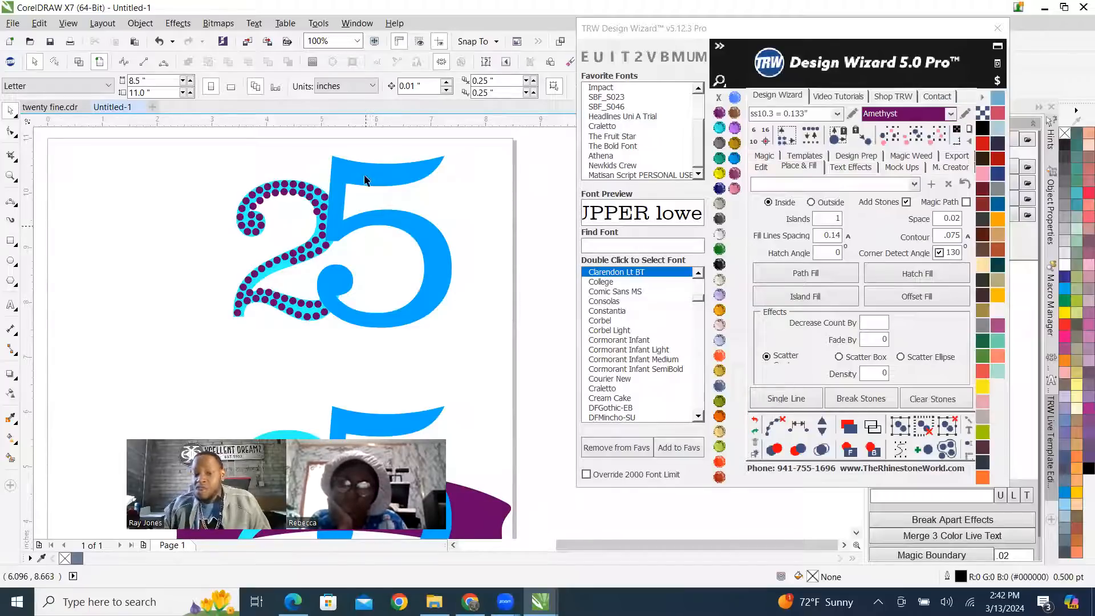
left_click(735, 173)
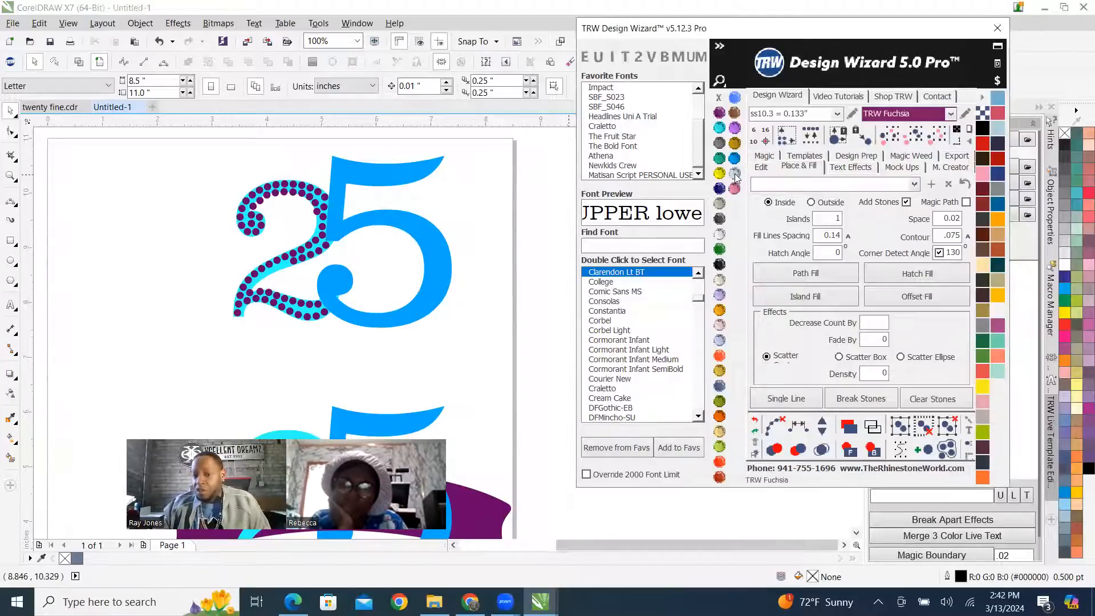
left_click(342, 168)
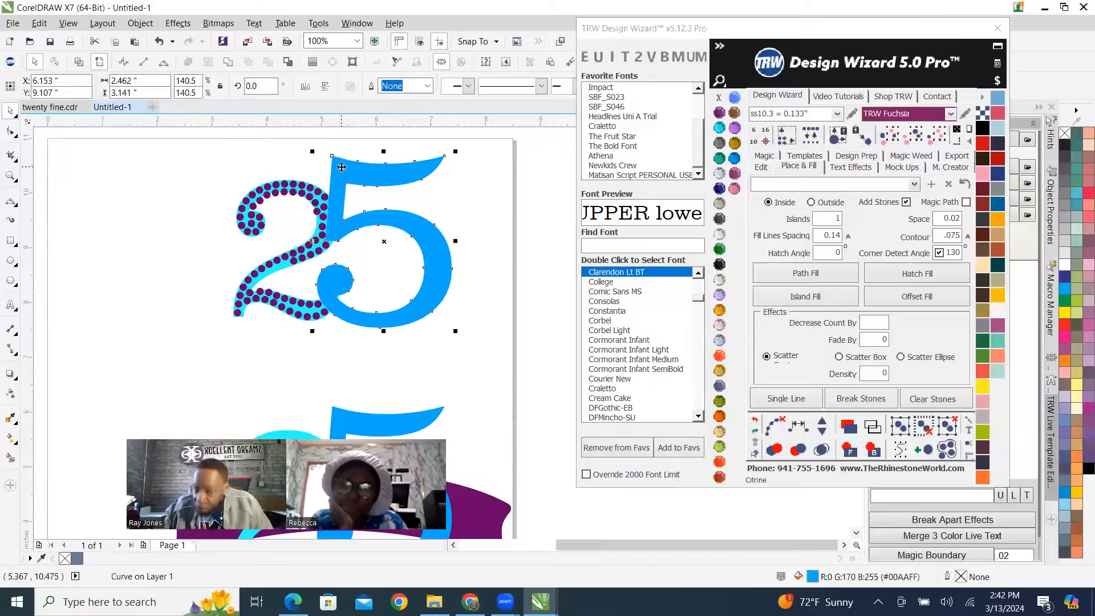
left_click(823, 290)
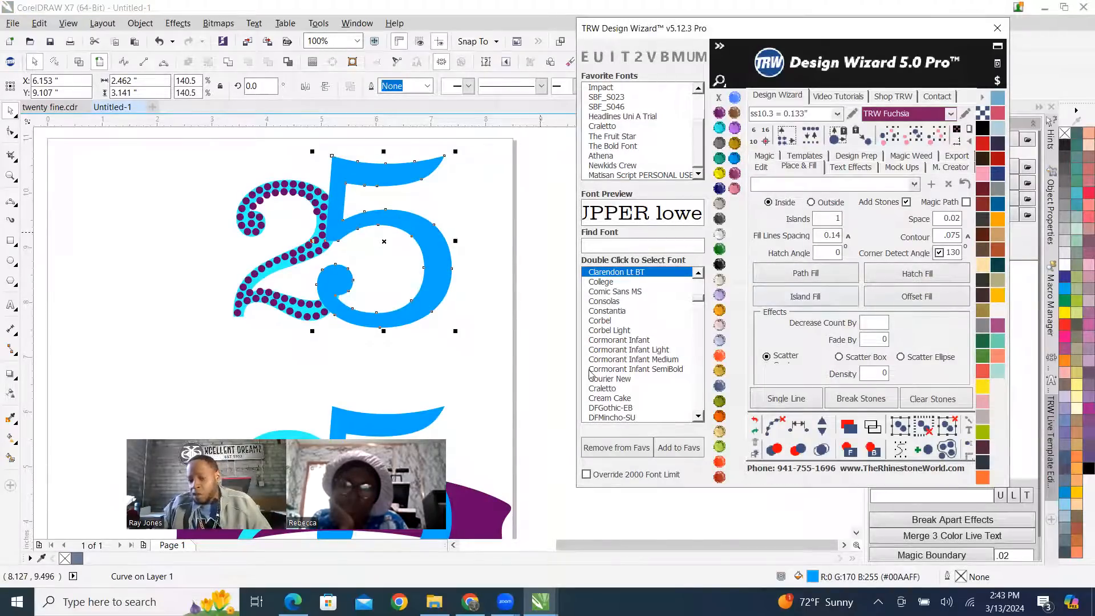
left_click(830, 297)
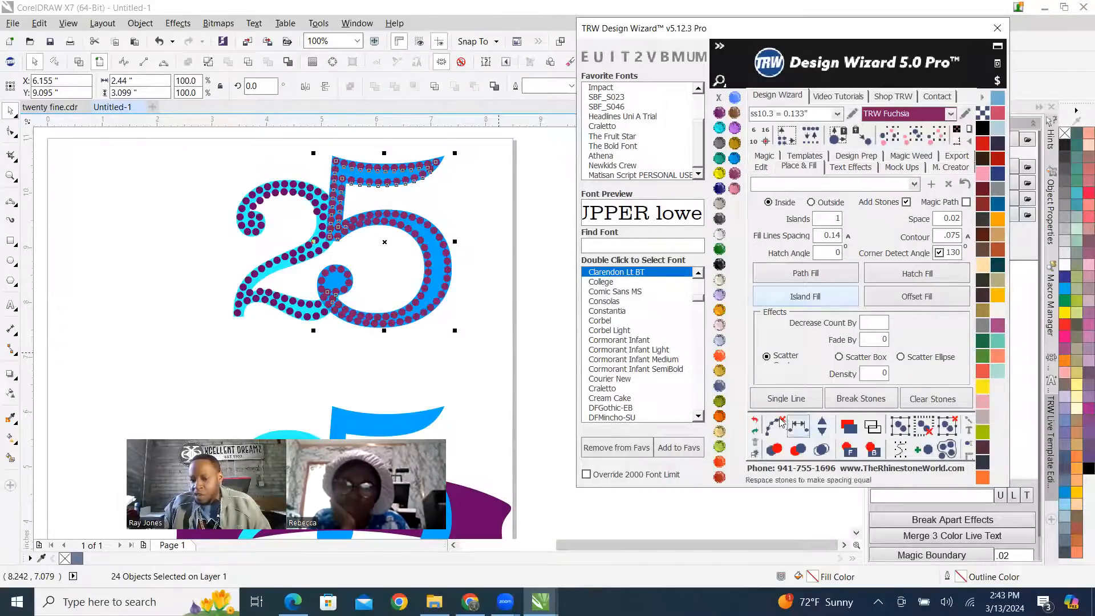
Clear the paths from the 5's stone fill and remove its overlapping stones.
scroll(338, 200, "up", 3)
scroll(338, 200, "down", 2)
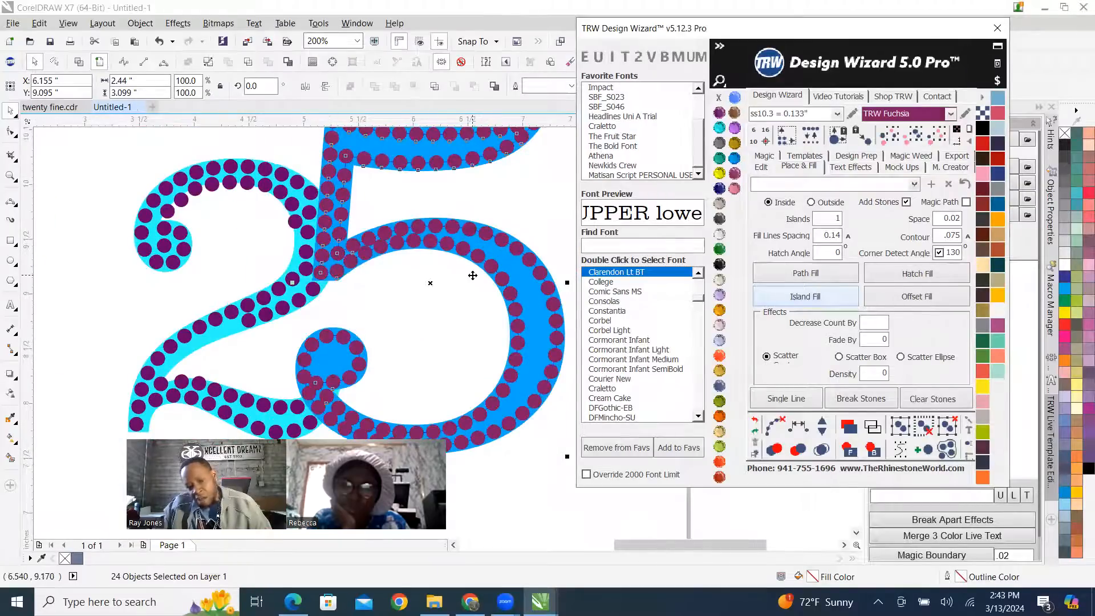
scroll(356, 247, "up", 1)
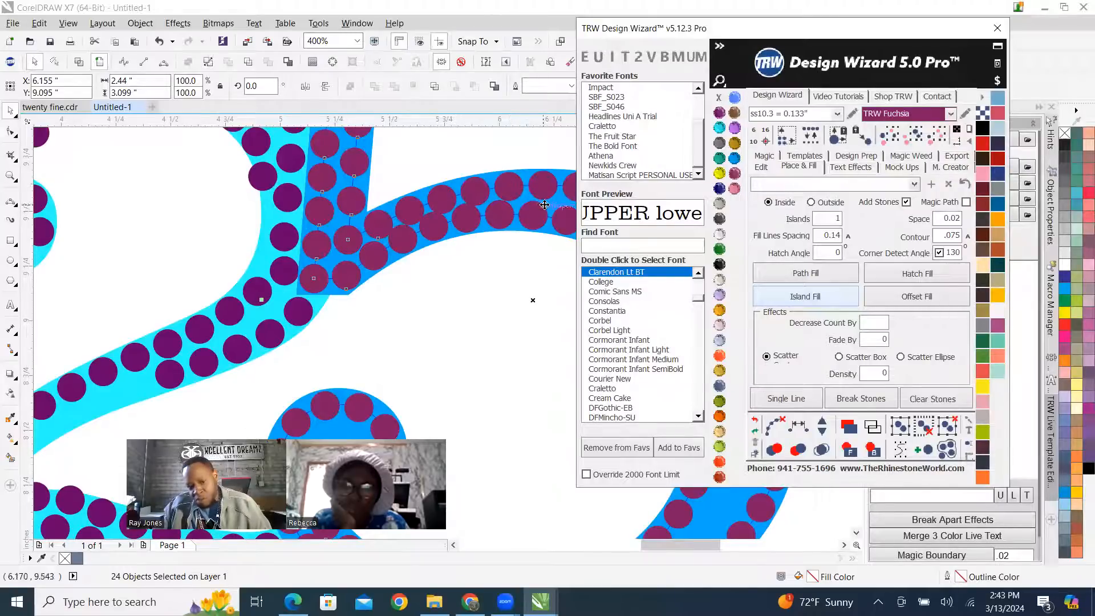
scroll(359, 234, "down", 1)
scroll(405, 229, "down", 1)
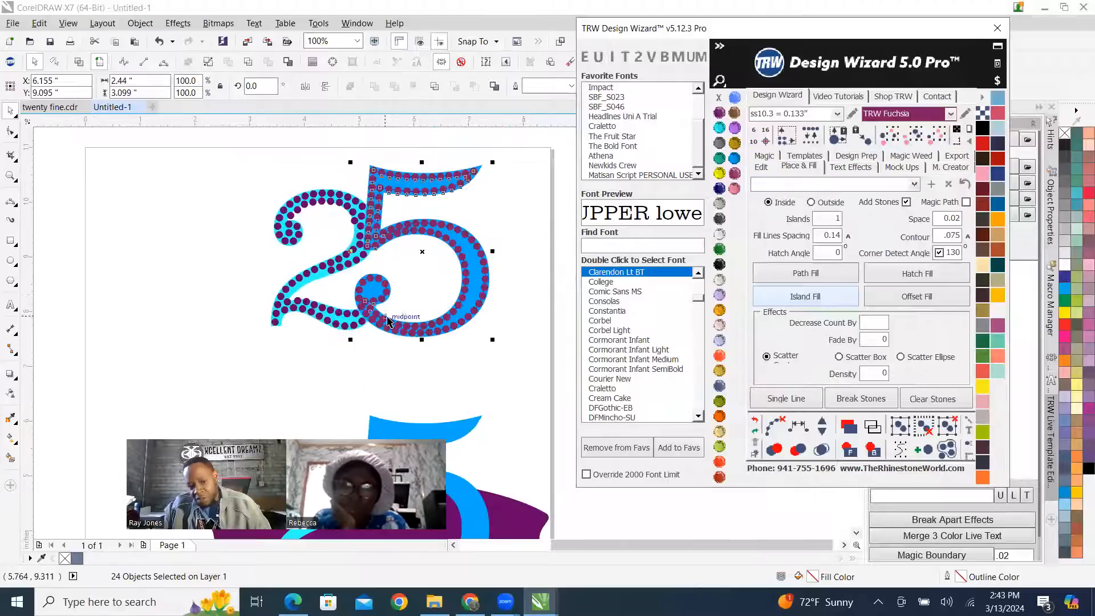
scroll(329, 294, "up", 1)
left_click(774, 425)
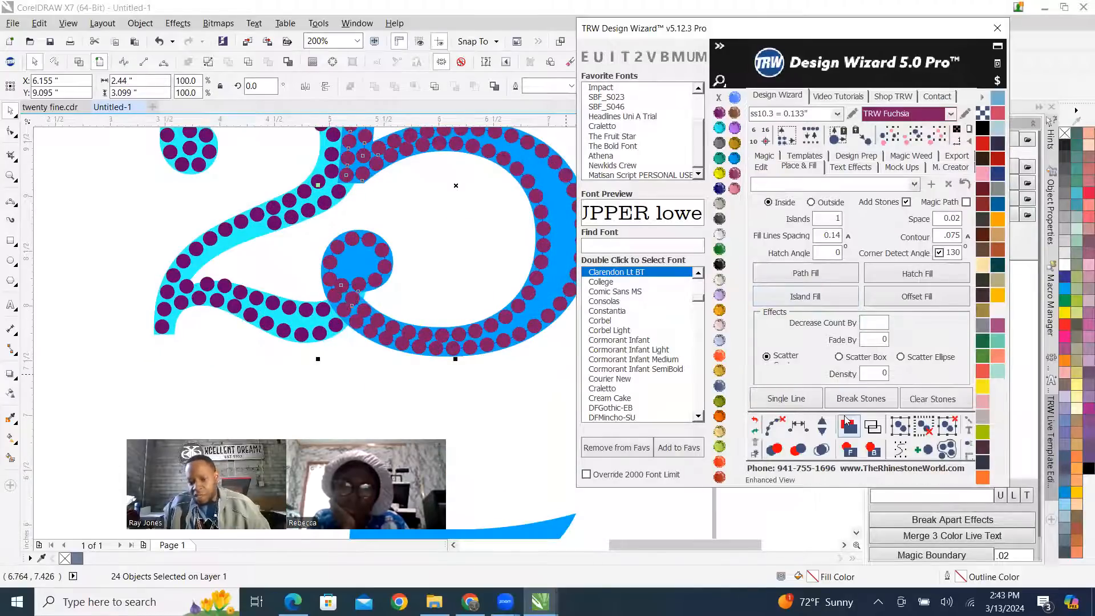
left_click(821, 449)
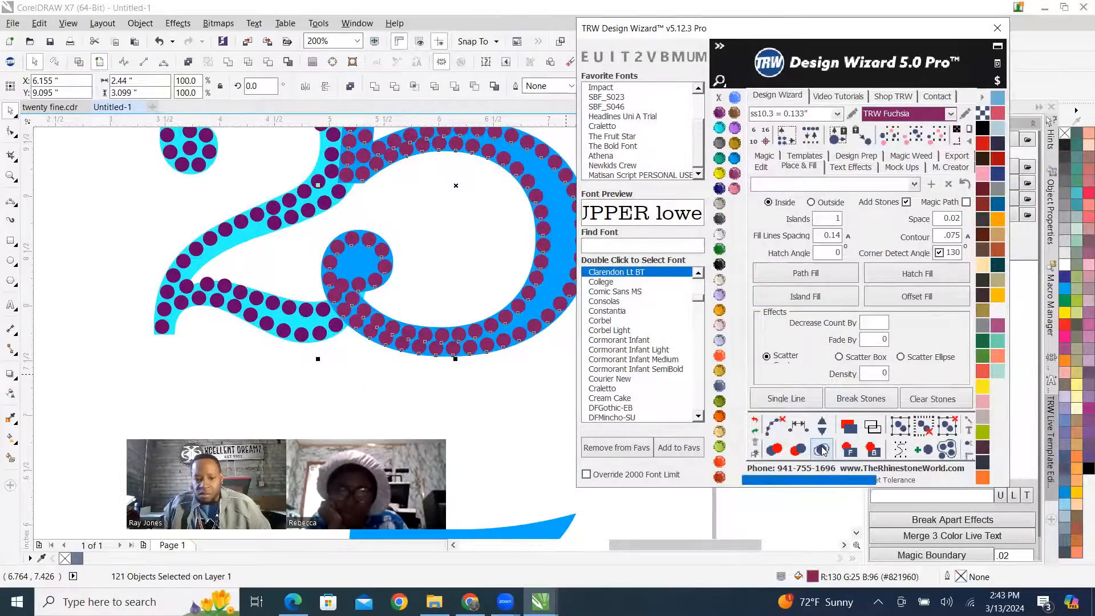
scroll(407, 373, "down", 1)
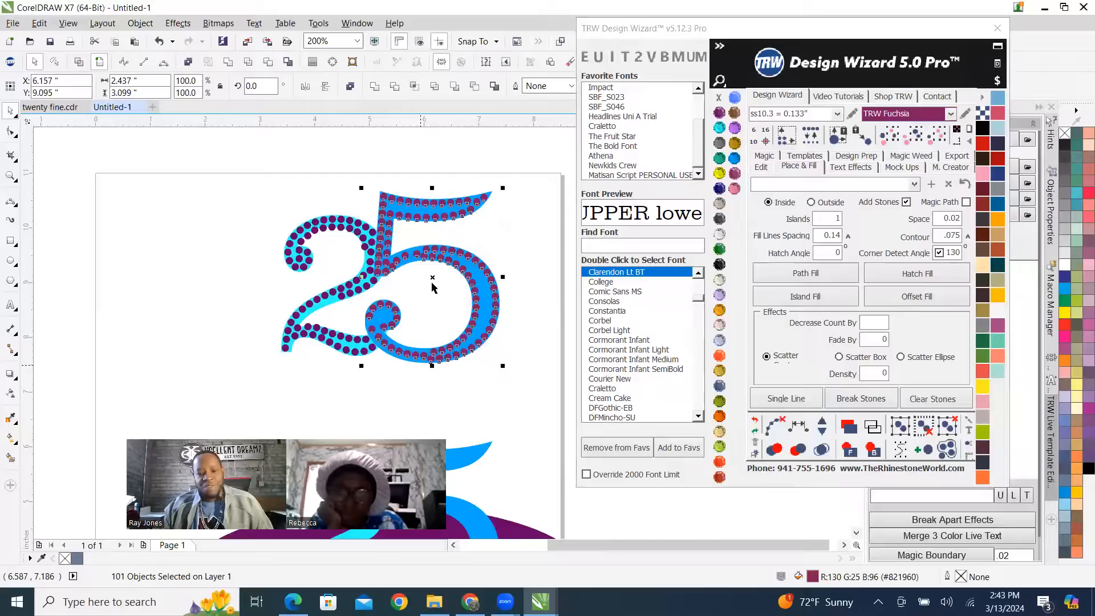
left_click(520, 242)
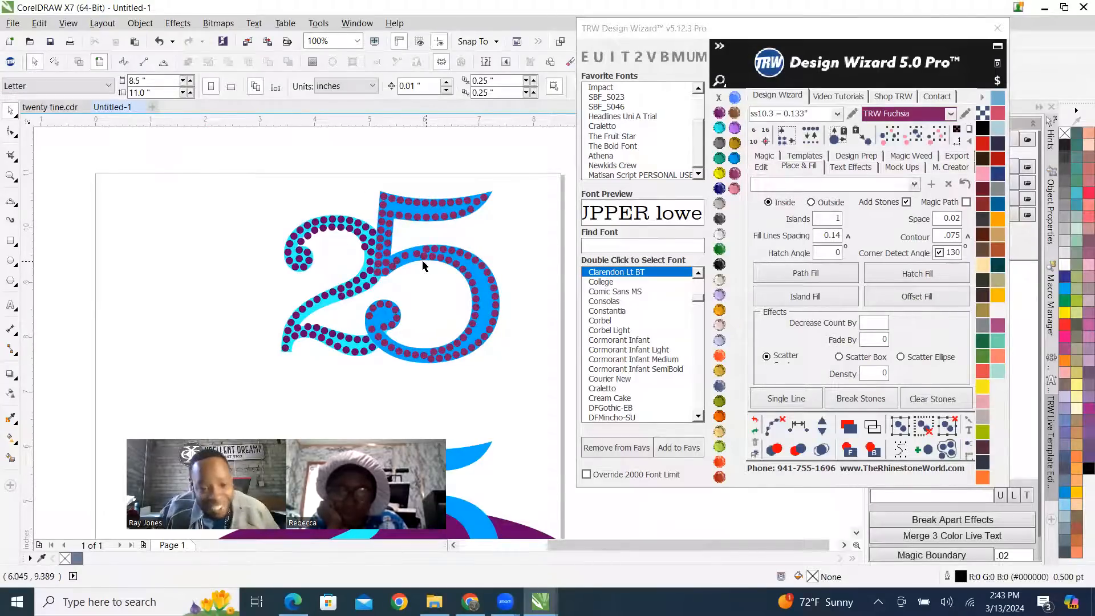
Delete the crowded stone where the 5's bowl branches off the stem.
scroll(416, 262, "up", 2)
scroll(387, 341, "down", 2)
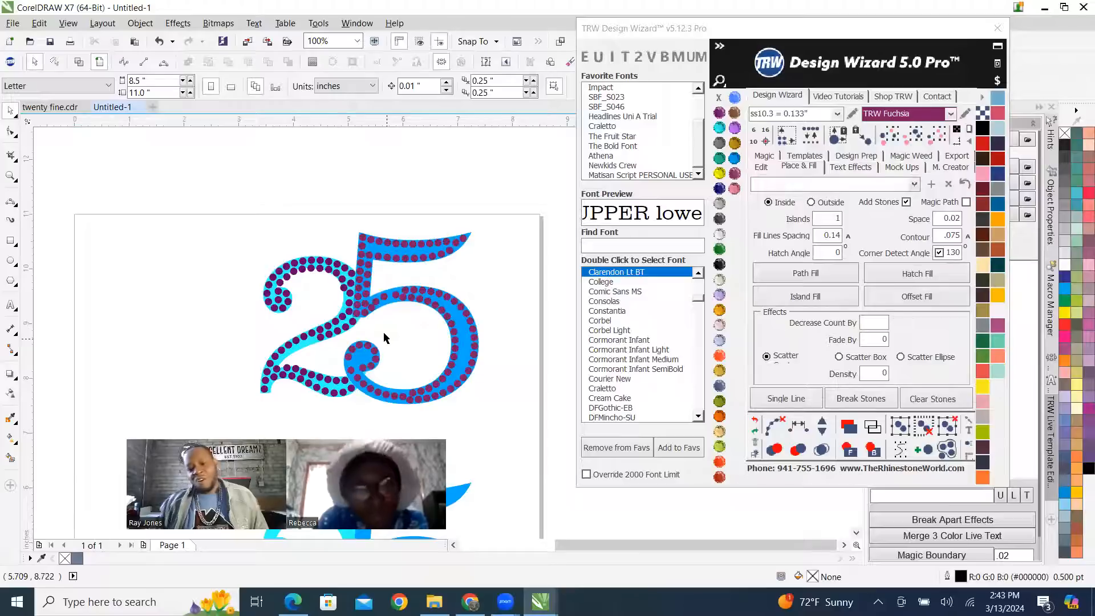
scroll(379, 325, "up", 3)
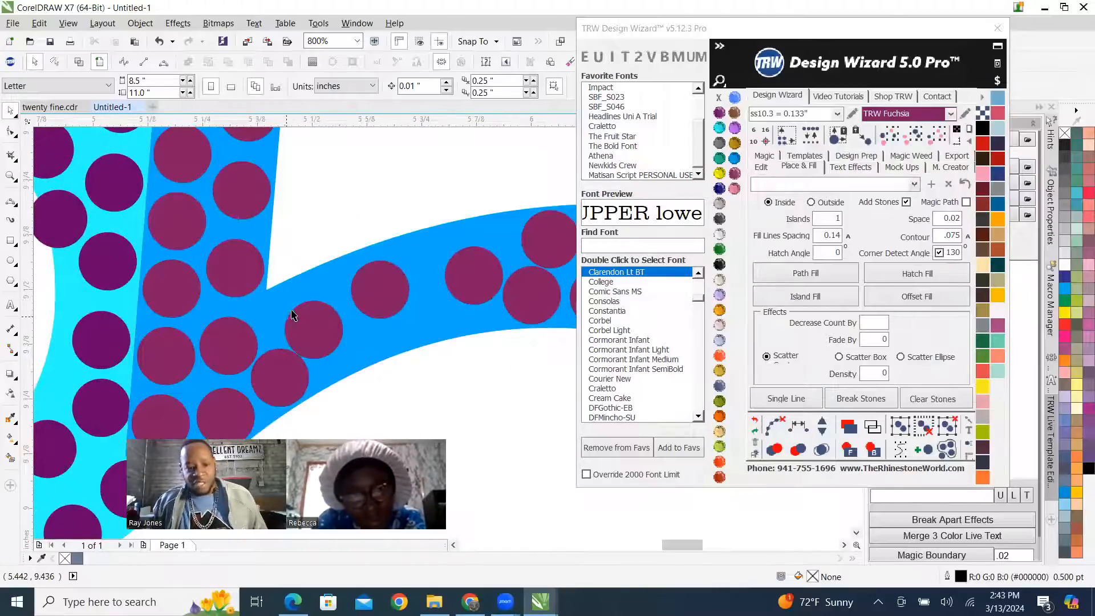
scroll(292, 315, "down", 1)
left_click(301, 318)
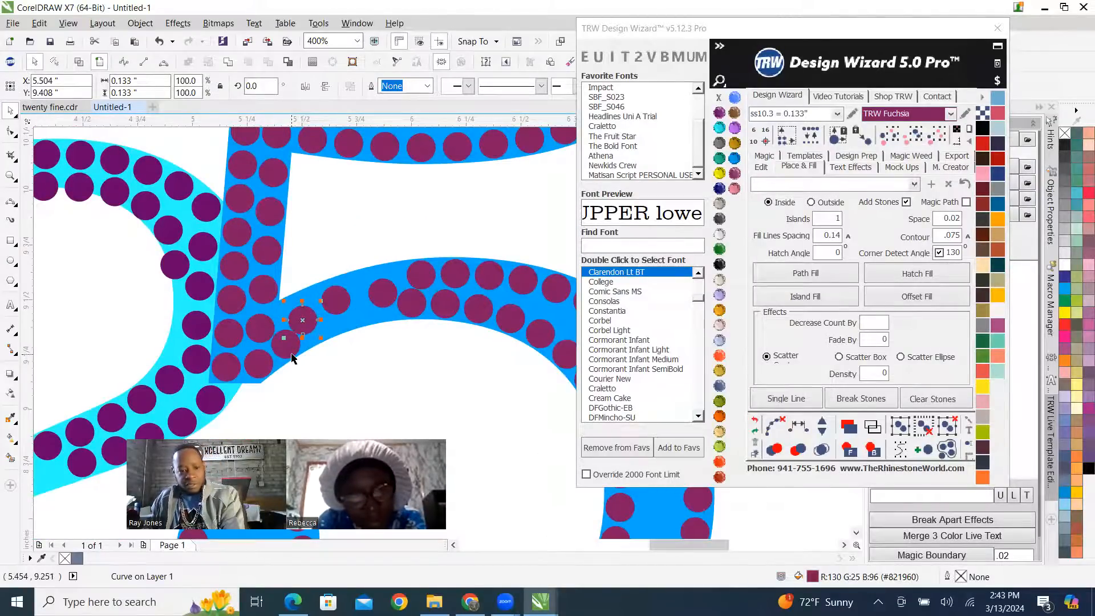
key("Delete")
Place a copy of the lower junction stone directly above it, in the inner corner between the 5's stem and bowl.
scroll(292, 352, "up", 1)
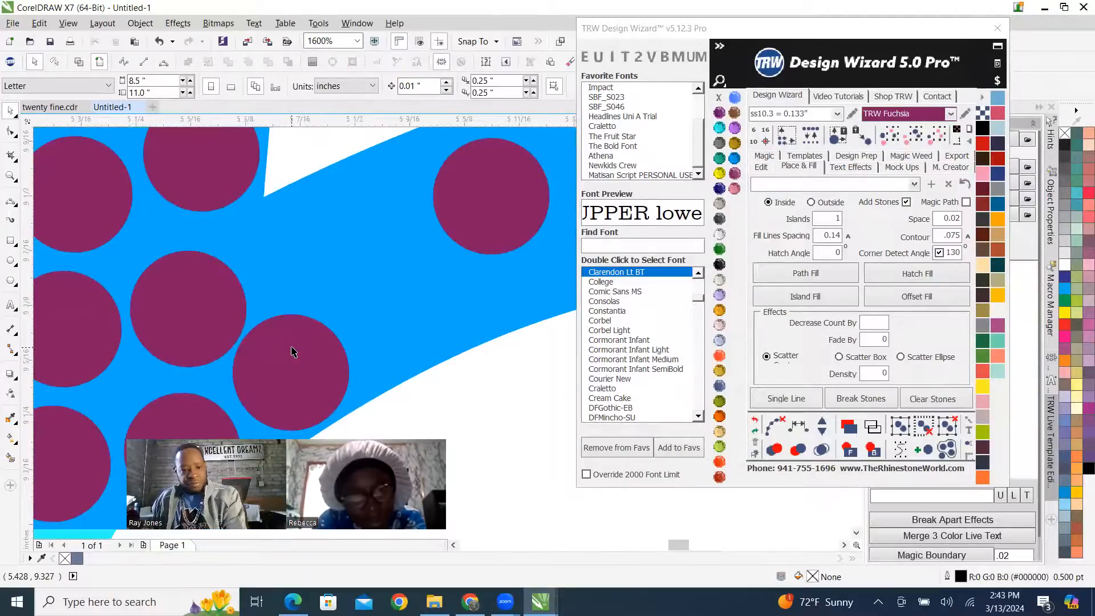
scroll(293, 353, "down", 2)
scroll(311, 349, "up", 1)
scroll(312, 349, "up", 2)
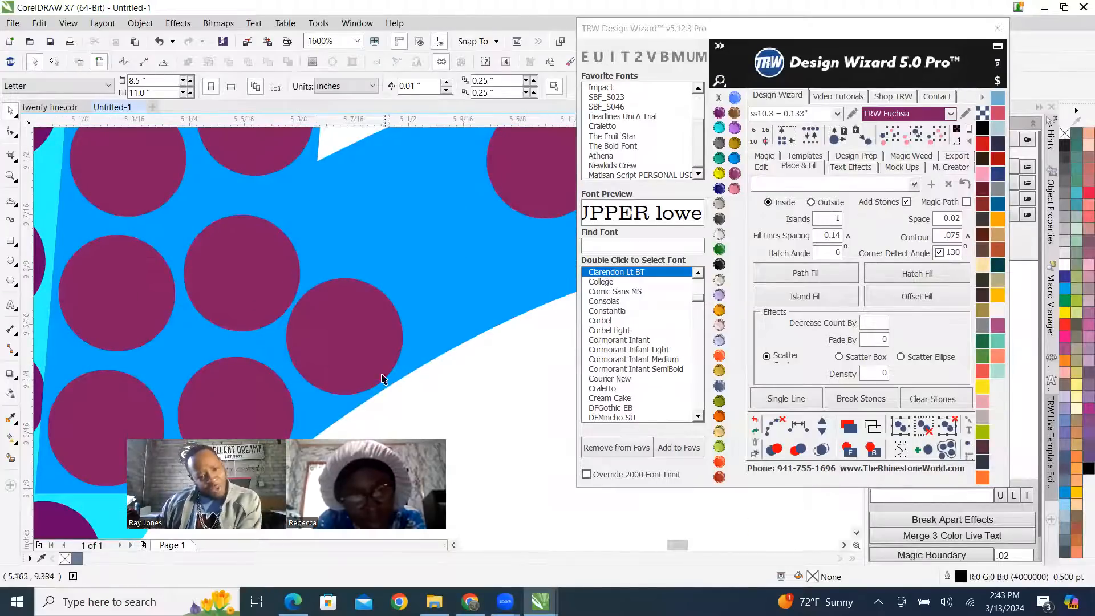
scroll(281, 340, "down", 2)
scroll(302, 342, "up", 1)
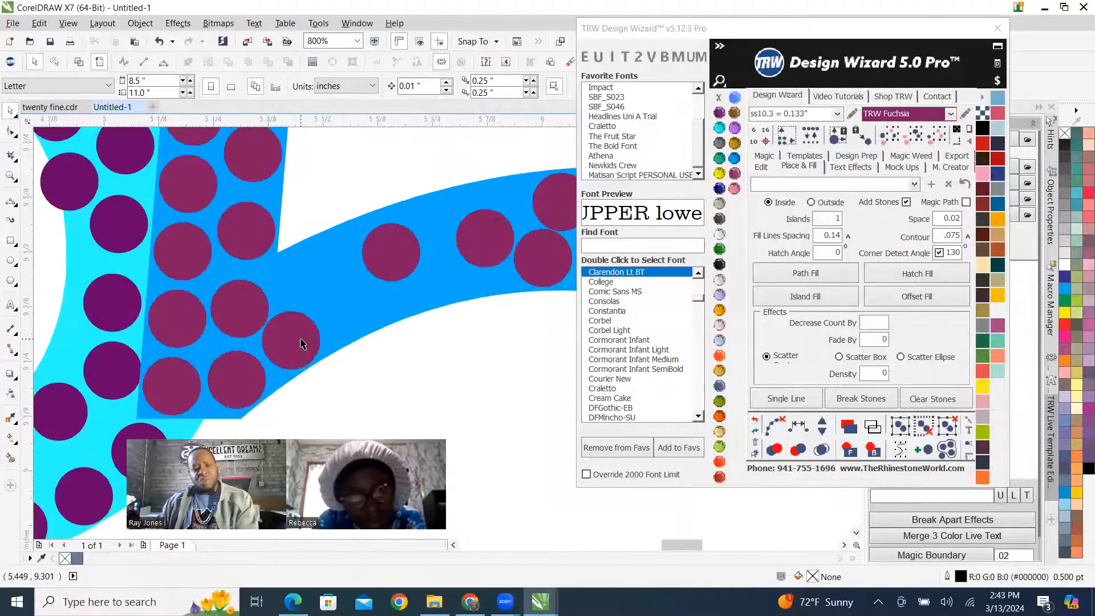
left_click_drag(301, 349, 306, 274)
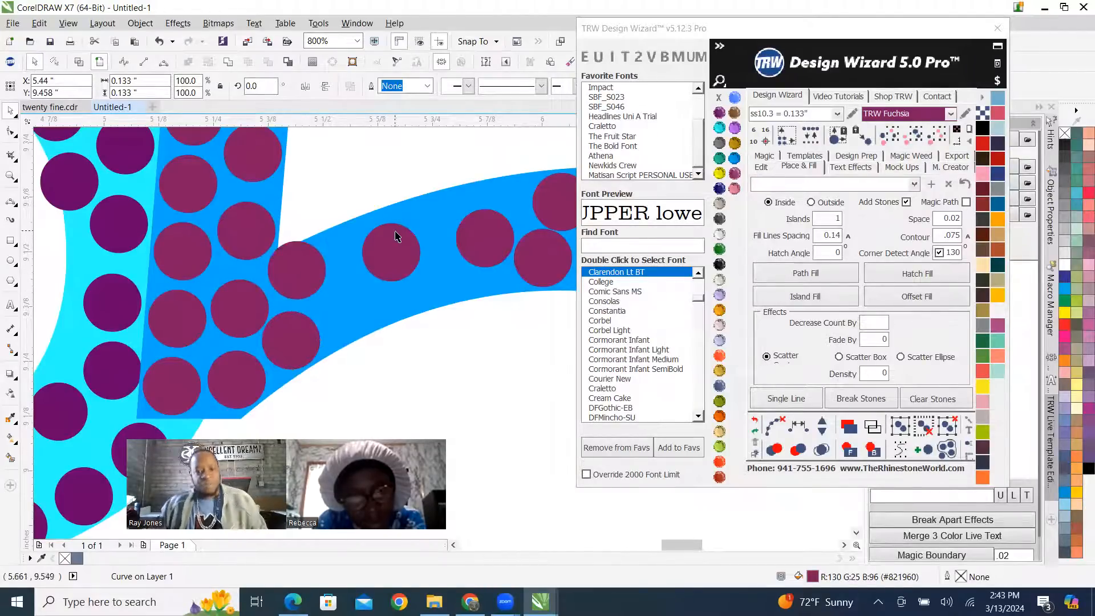
Move the next two outer-row stones of the 5's bowl toward the stem, lining them up behind the corner stone.
scroll(395, 232, "up", 1)
left_click_drag(407, 276, 346, 258)
scroll(302, 311, "down", 2)
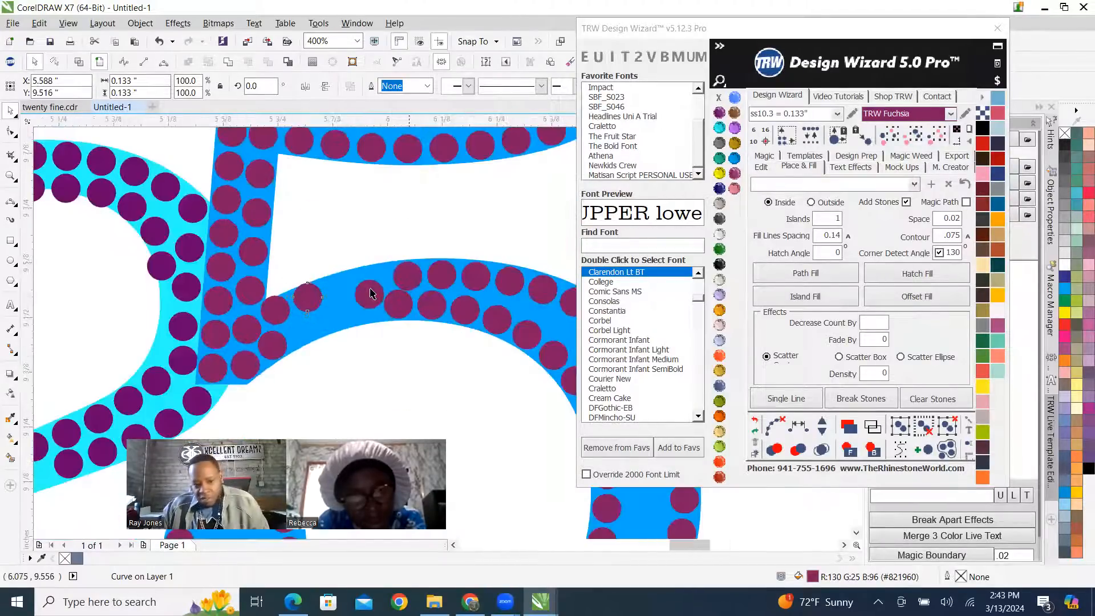
scroll(407, 288, "up", 2)
left_click_drag(345, 299, 232, 266)
scroll(310, 242, "down", 3)
left_click(376, 213)
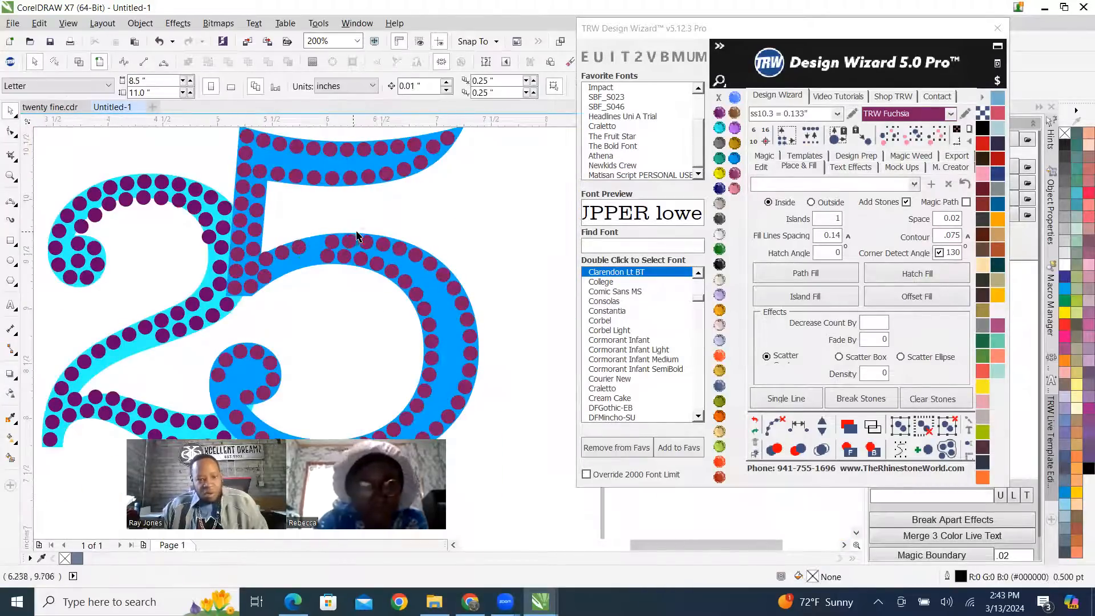
Respace the outer-row stones evenly over the top curve of the 5's bowl, add one stone, and clear the guide path.
scroll(353, 235, "up", 1)
left_click(173, 285)
left_click(207, 277, "shift")
left_click(239, 264, "shift")
left_click(305, 250, "shift")
left_click(339, 249, "shift")
left_click(374, 251, "shift")
left_click(408, 256, "shift")
left_click(442, 263, "shift")
left_click(502, 295, "shift")
left_click(527, 315, "shift")
scroll(433, 324, "down", 2)
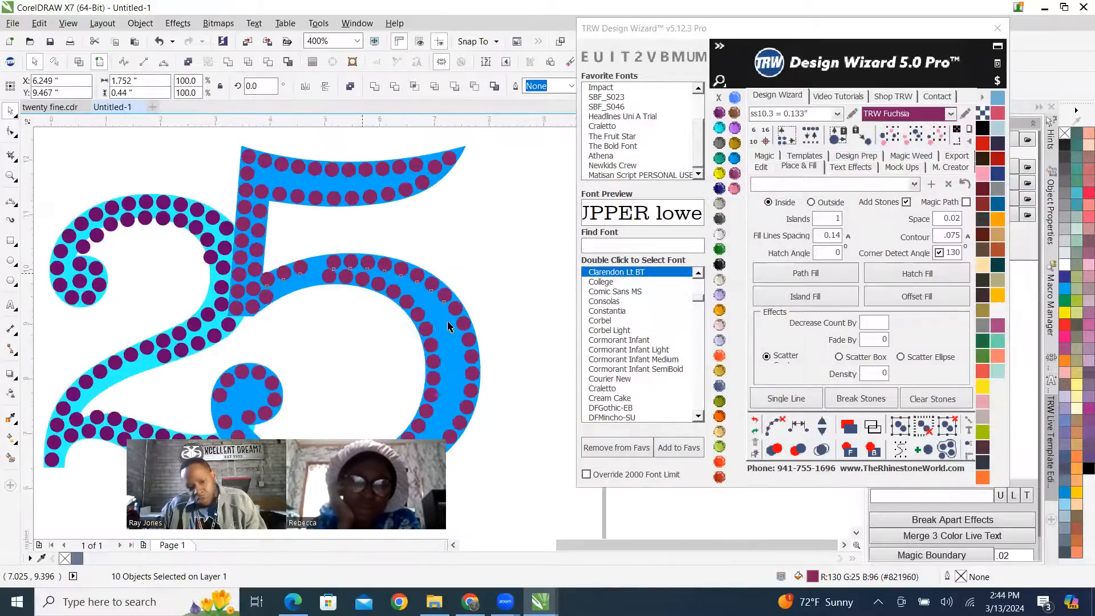
scroll(434, 323, "down", 1)
scroll(444, 329, "up", 2)
left_click(442, 273, "shift")
left_click(463, 305, "shift")
left_click(800, 429)
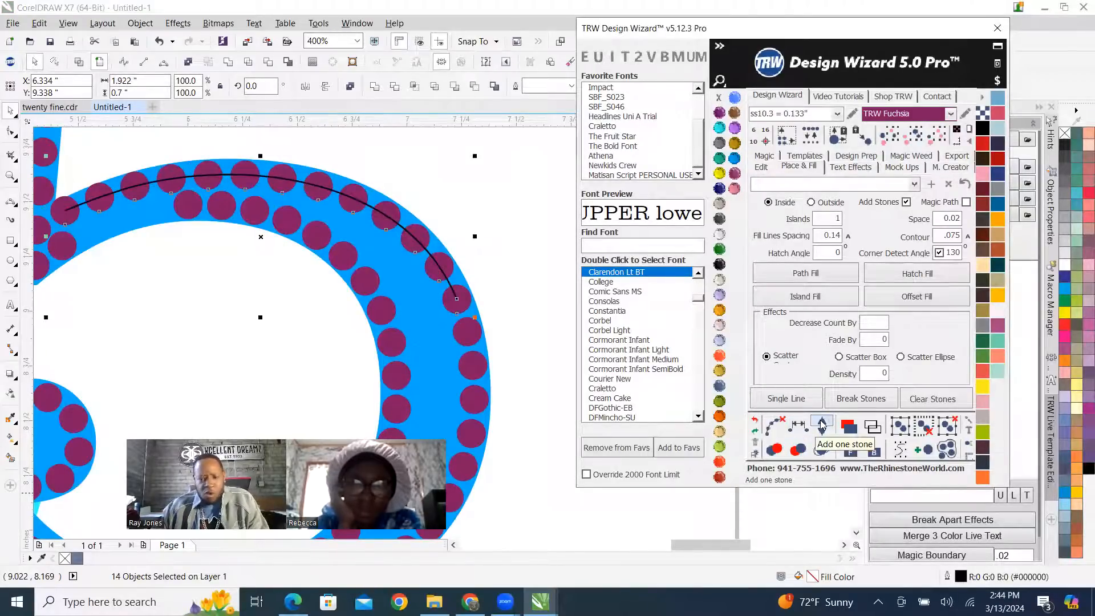
left_click(822, 425)
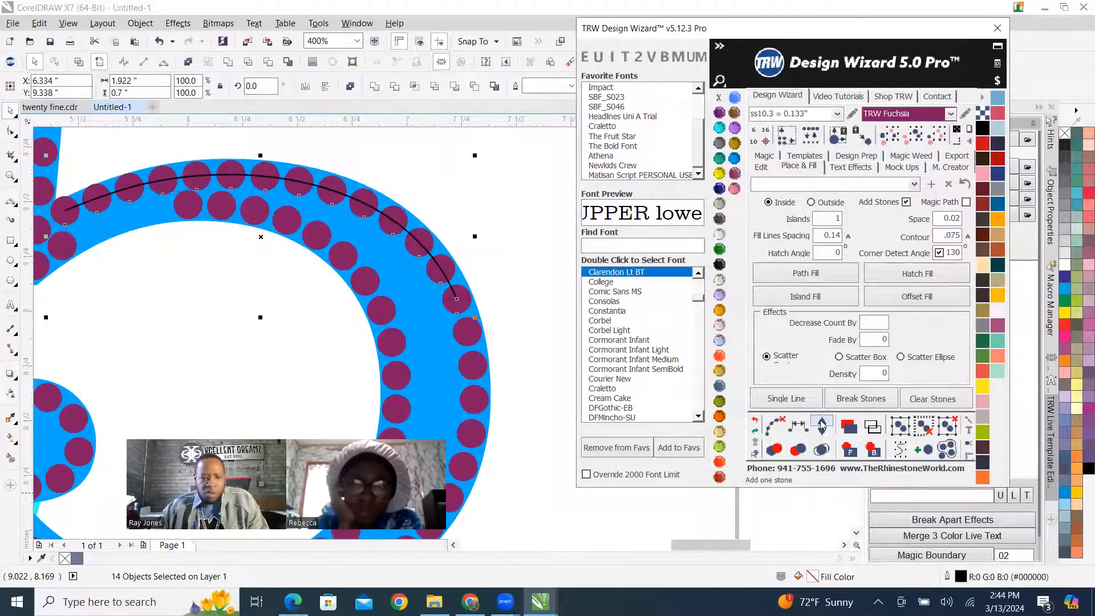
left_click(774, 424)
left_click(436, 181)
scroll(435, 181, "down", 2)
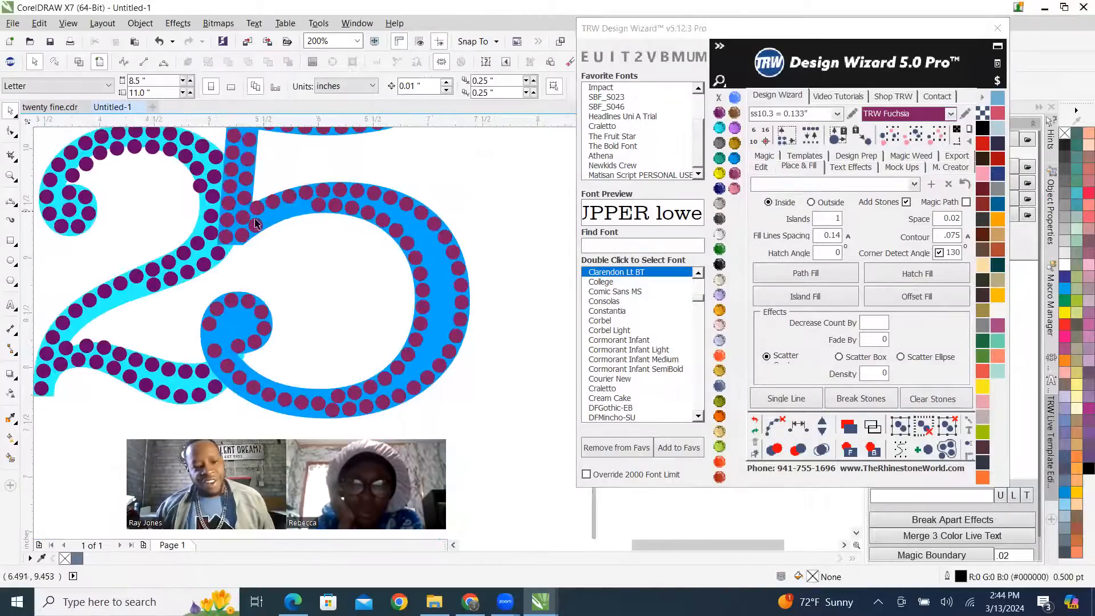
Nudge the lower junction stone of the 5 slightly up and away from the bowl's inner edge.
scroll(274, 232, "up", 4)
scroll(225, 264, "down", 2)
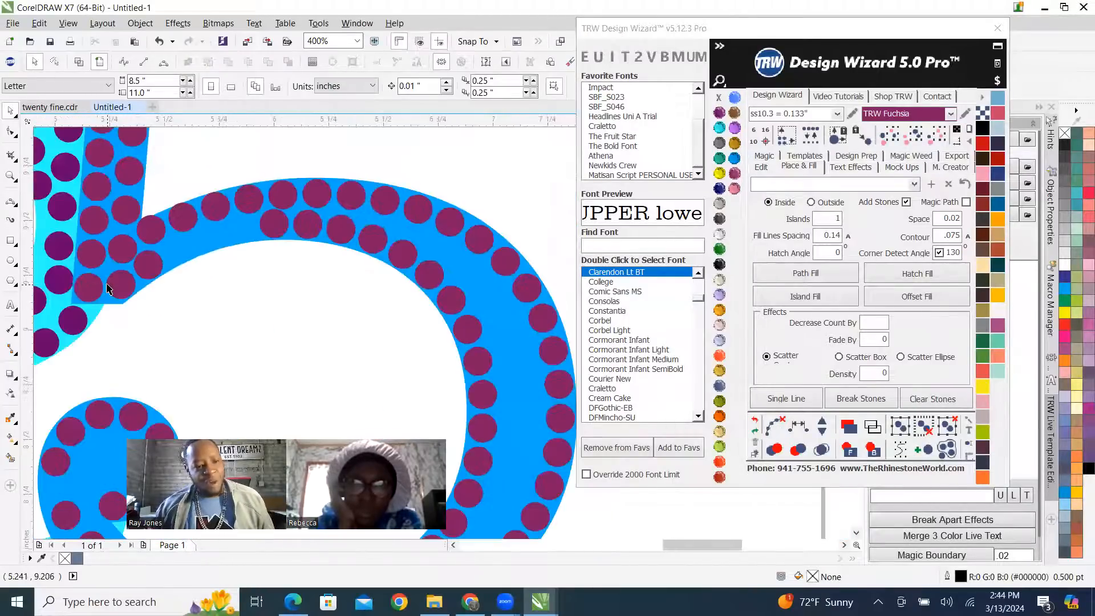
scroll(119, 276, "up", 4)
scroll(173, 269, "down", 1)
scroll(232, 208, "up", 2)
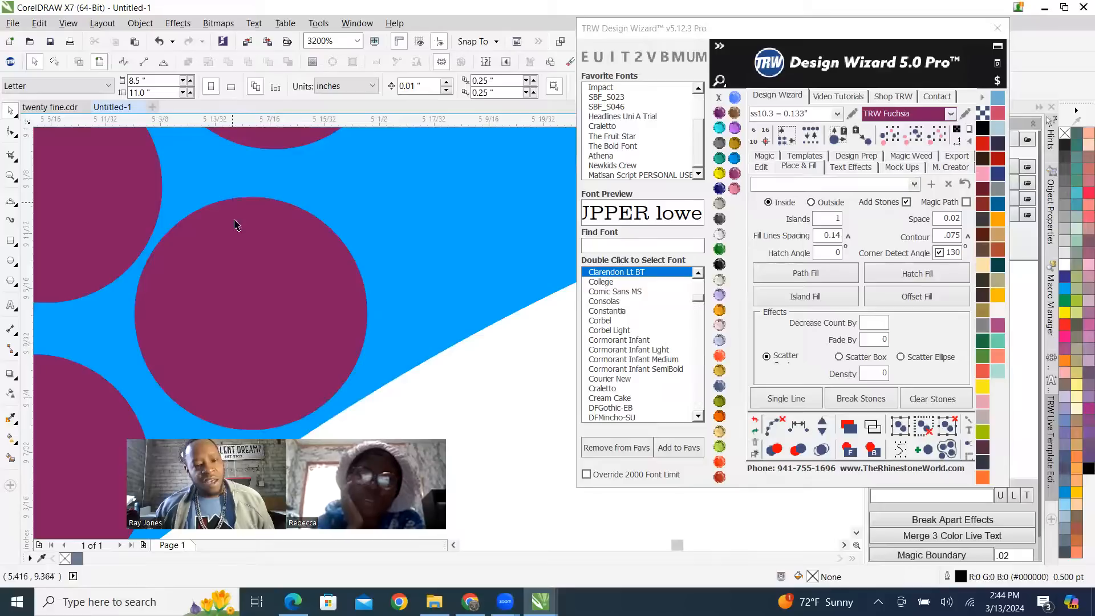
left_click(247, 289)
left_click_drag(279, 280, 284, 270)
scroll(266, 235, "down", 1)
scroll(266, 234, "down", 3)
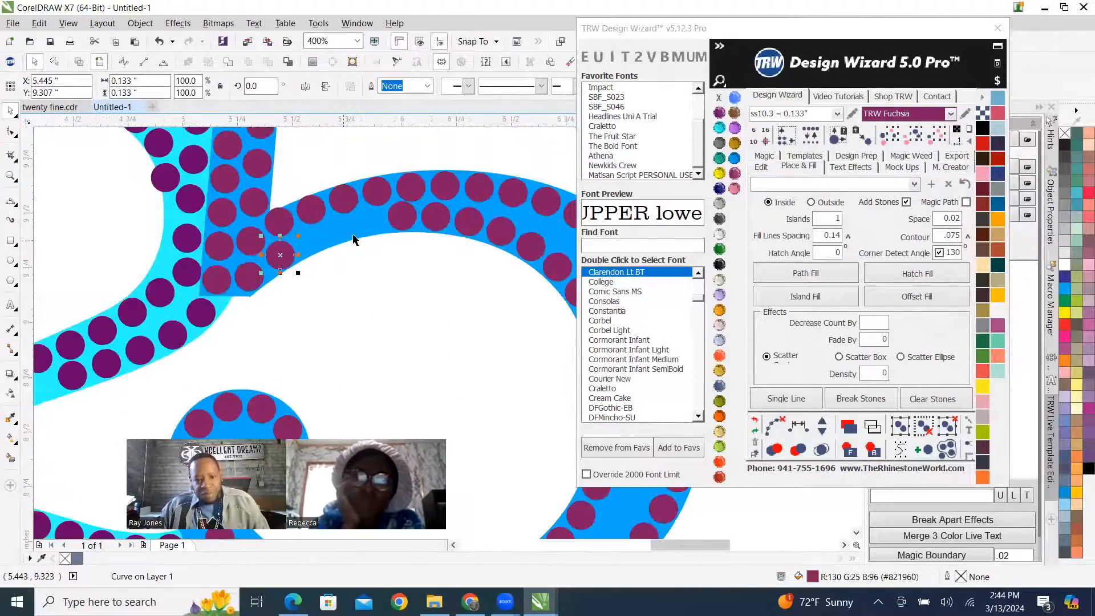
Place an extra stone in the inner-row gap of the 5's bowl, near the bowl's lower edge.
scroll(430, 226, "up", 2)
left_click_drag(433, 222, 167, 288)
scroll(286, 236, "down", 2)
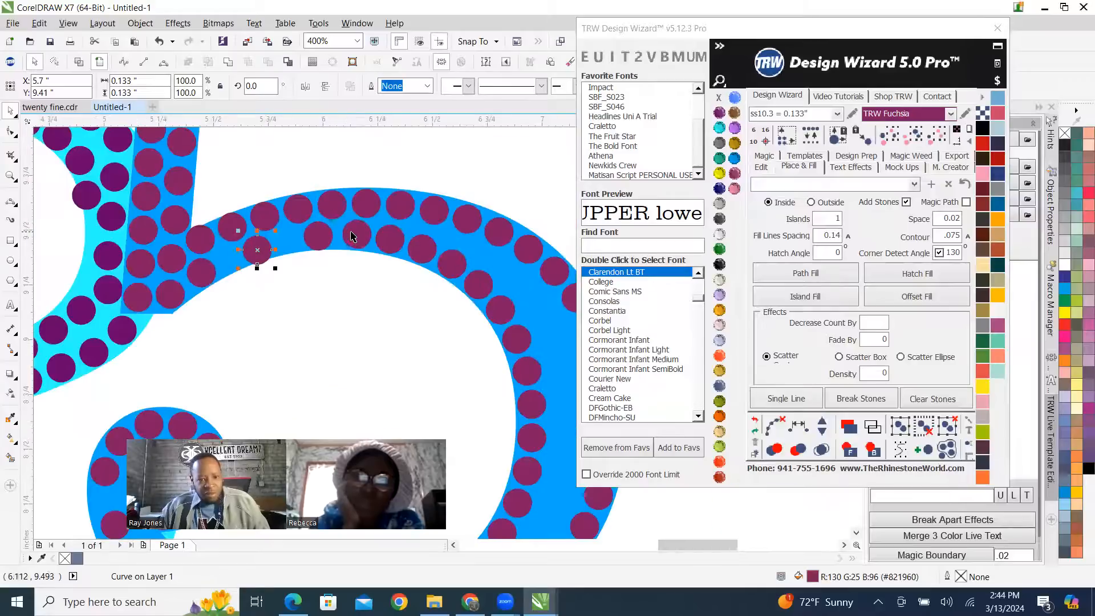
scroll(358, 237, "up", 1)
scroll(385, 237, "down", 1)
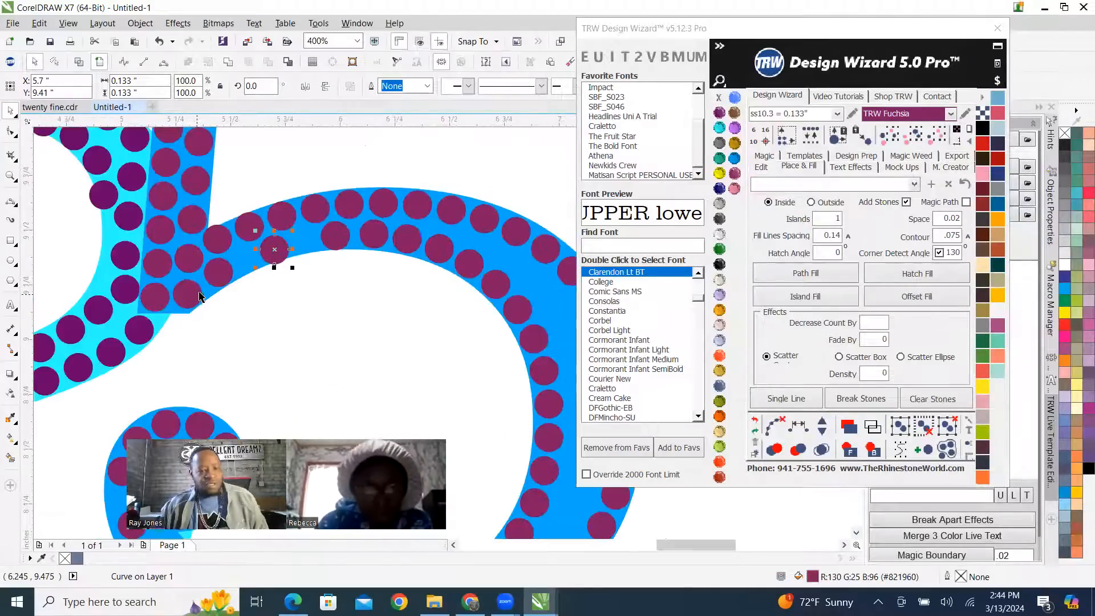
Respace the four inner-row stones evenly from the junction along the 5's bowl and add two stones.
left_click(223, 276)
left_click(273, 248, "shift")
left_click(340, 238, "shift")
left_click(375, 235, "shift")
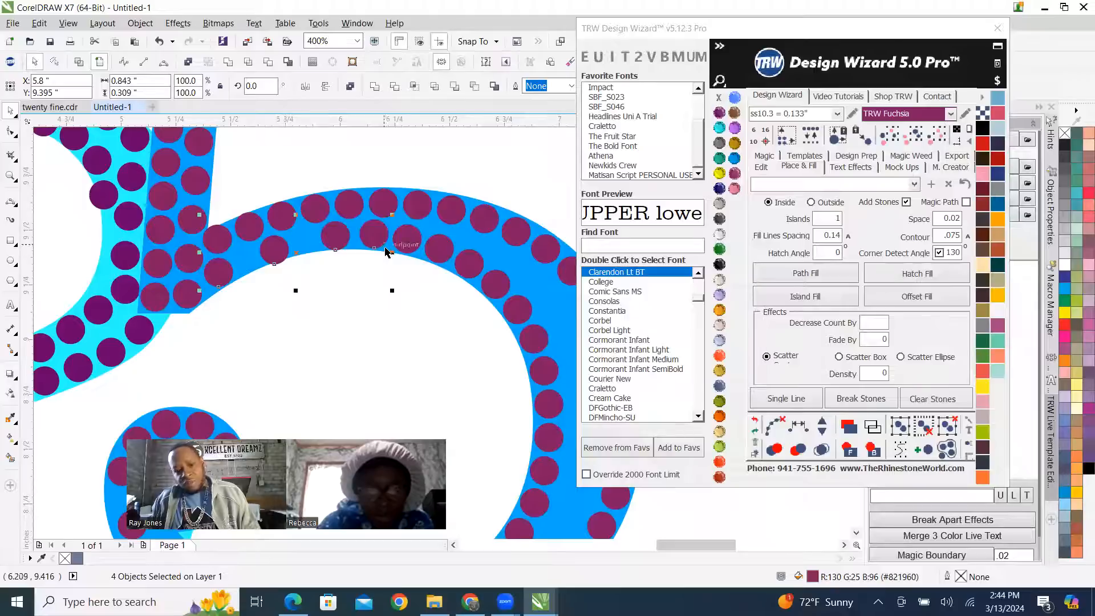
left_click(801, 435)
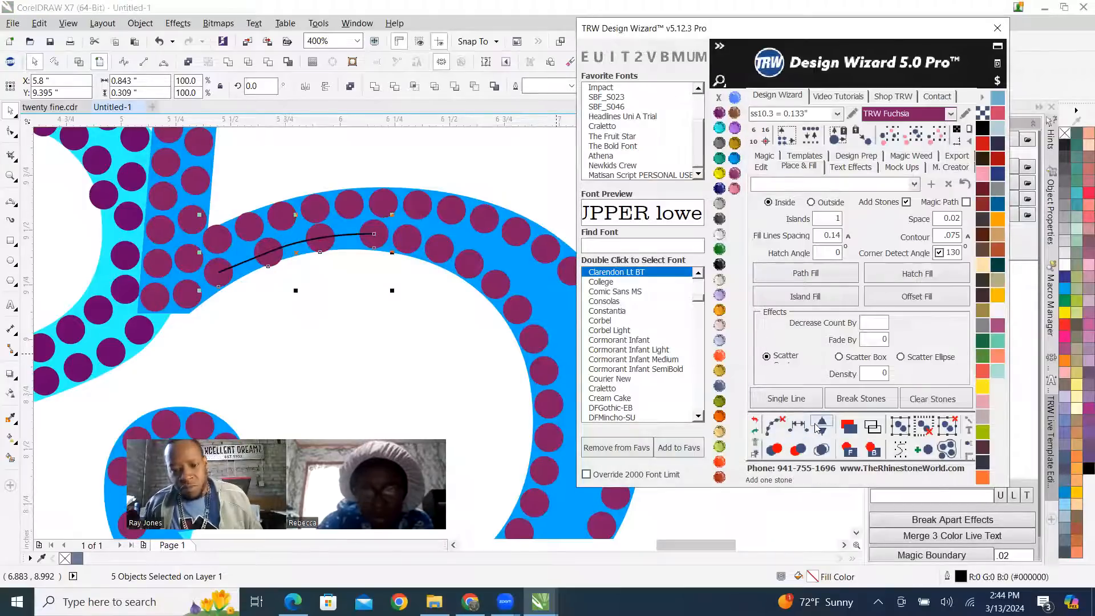
left_click(820, 428)
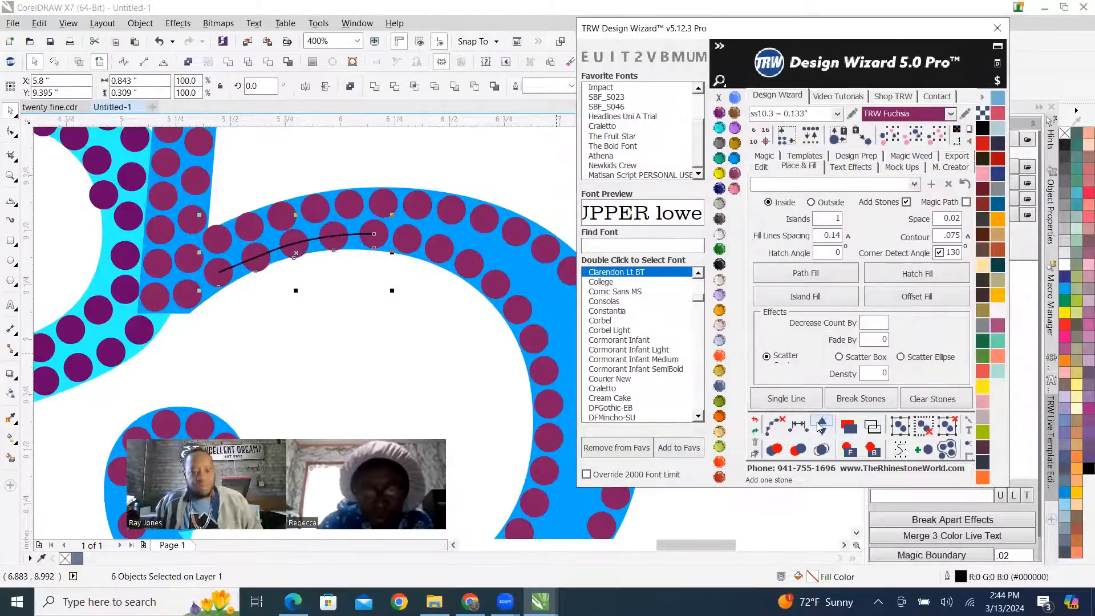
left_click(820, 428)
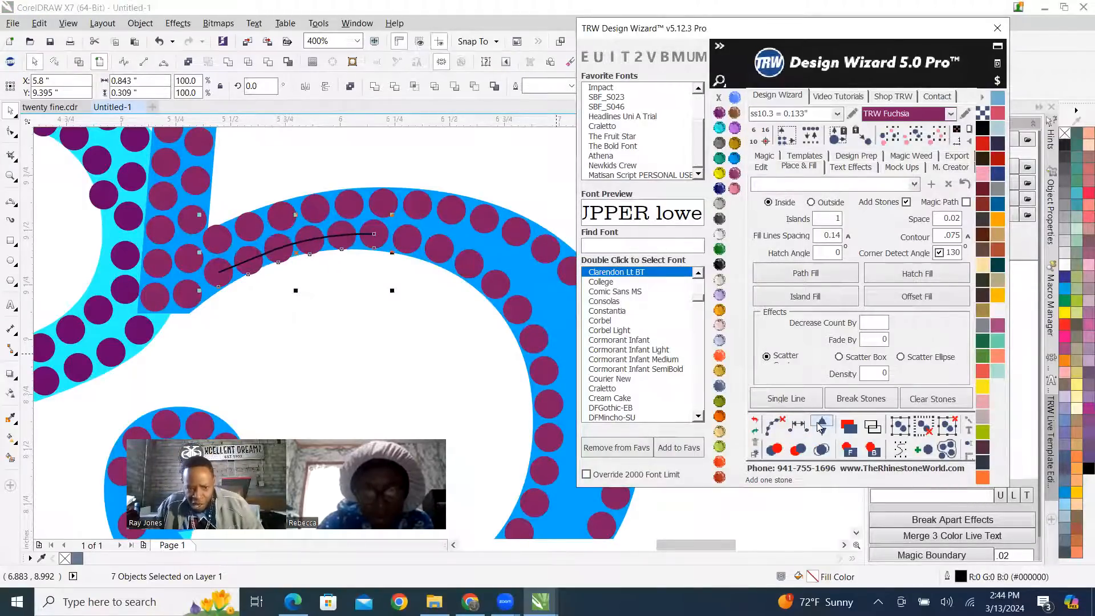
Respace the twelve inner-row stones evenly over the top and down the far side of the 5's bowl, clearing the guide path.
left_click(776, 425)
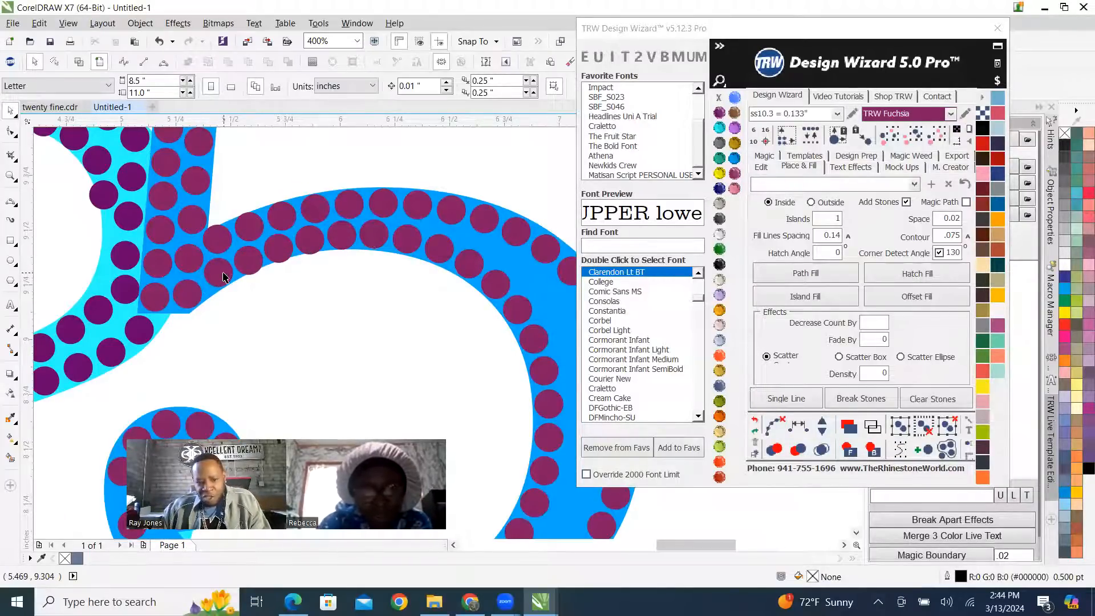
left_click(221, 274)
left_click(249, 263, "shift")
left_click(279, 250, "shift")
left_click(309, 238, "shift")
left_click(341, 234, "shift")
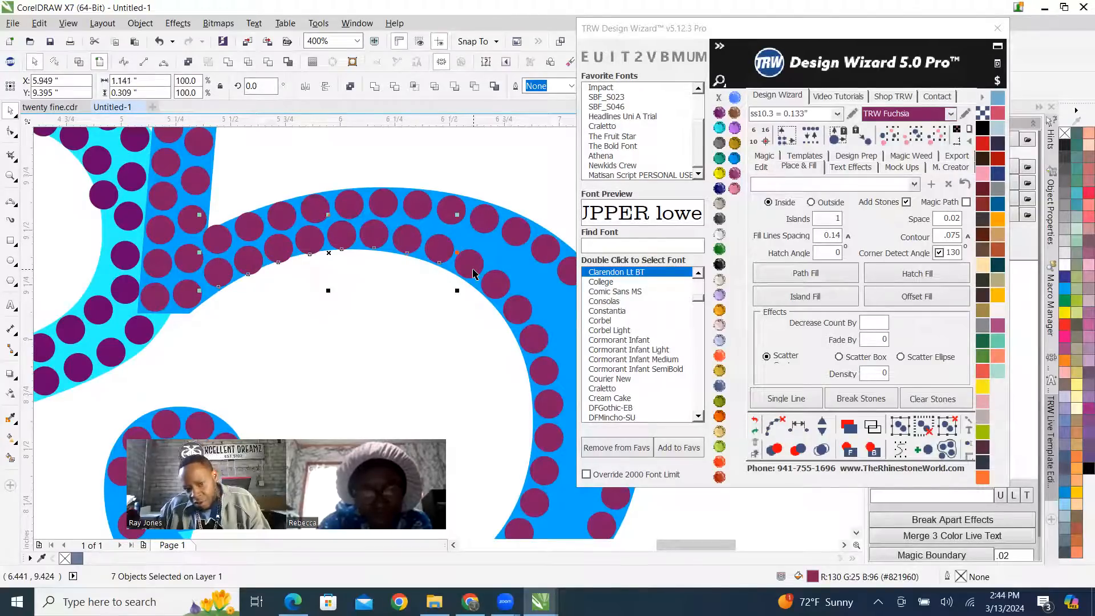
left_click(495, 282, "shift")
left_click(519, 307, "shift")
left_click(535, 339, "shift")
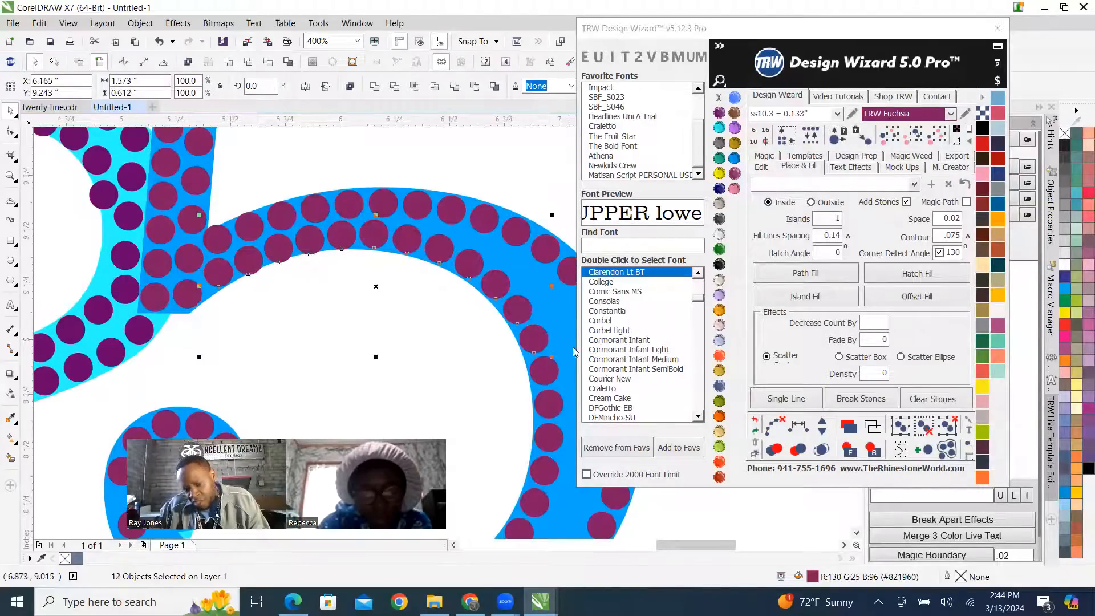
left_click(801, 431)
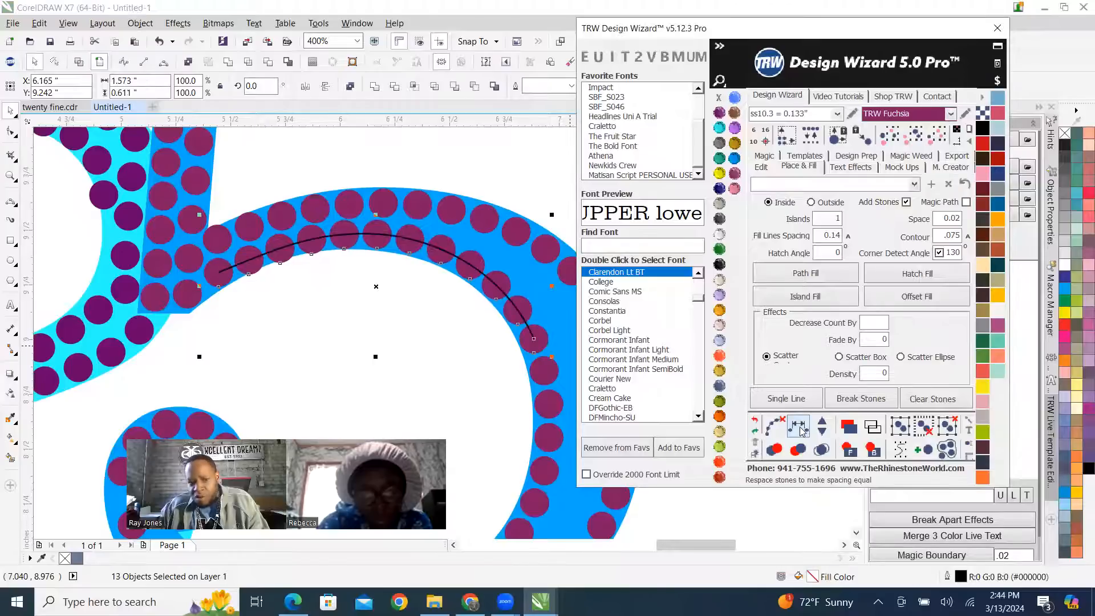
left_click(775, 428)
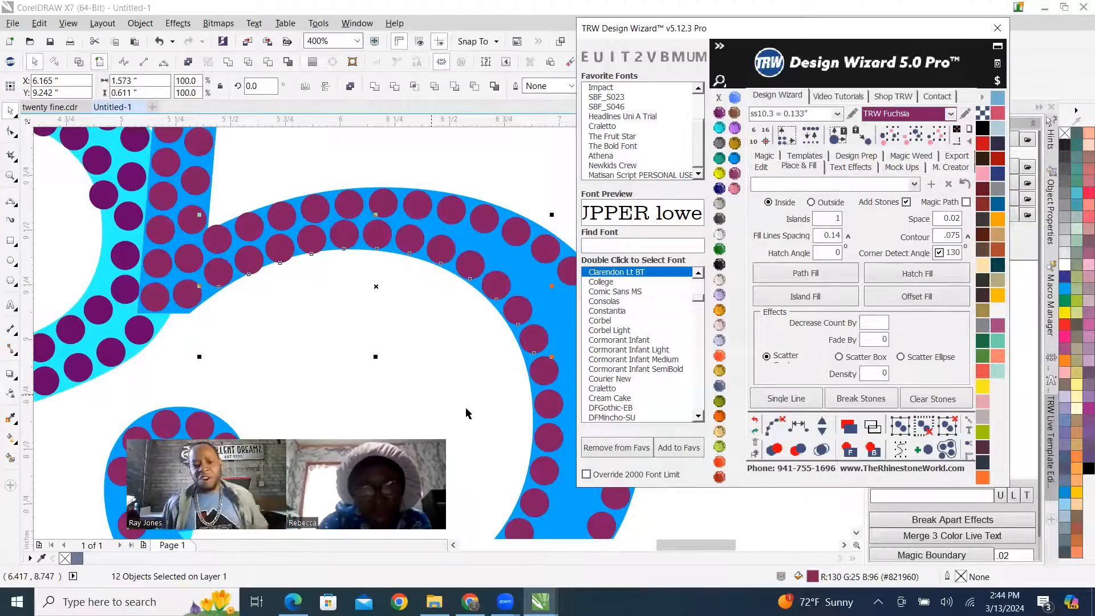
scroll(342, 273, "down", 2)
left_click(482, 278)
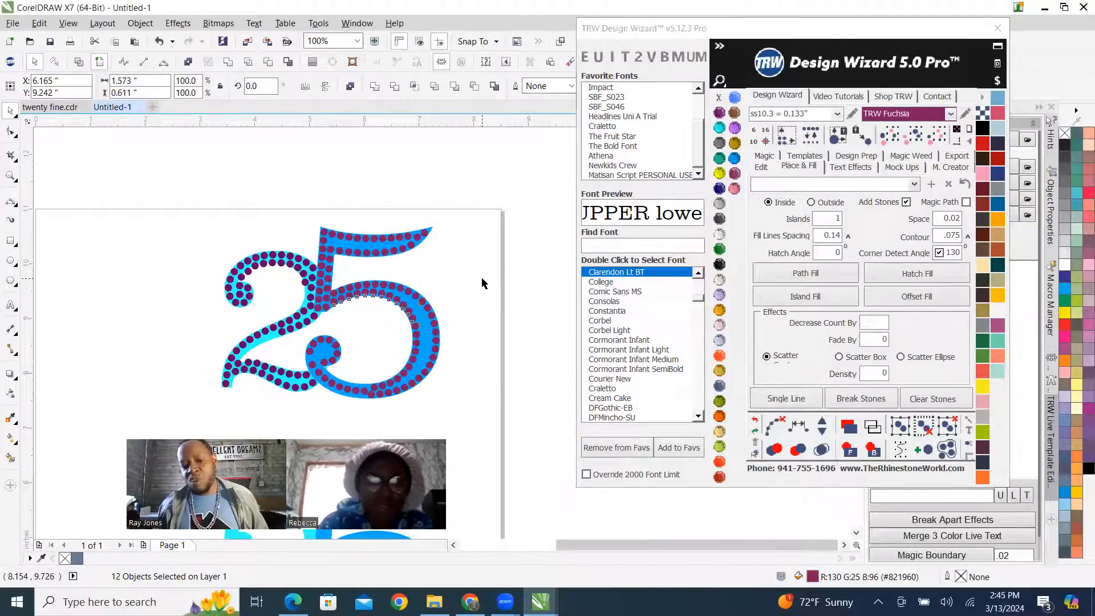
Move three stones below the 5's lower curl outward so they follow the outer edge of the shape.
scroll(430, 314, "down", 1)
scroll(398, 349, "up", 1)
scroll(398, 352, "up", 3)
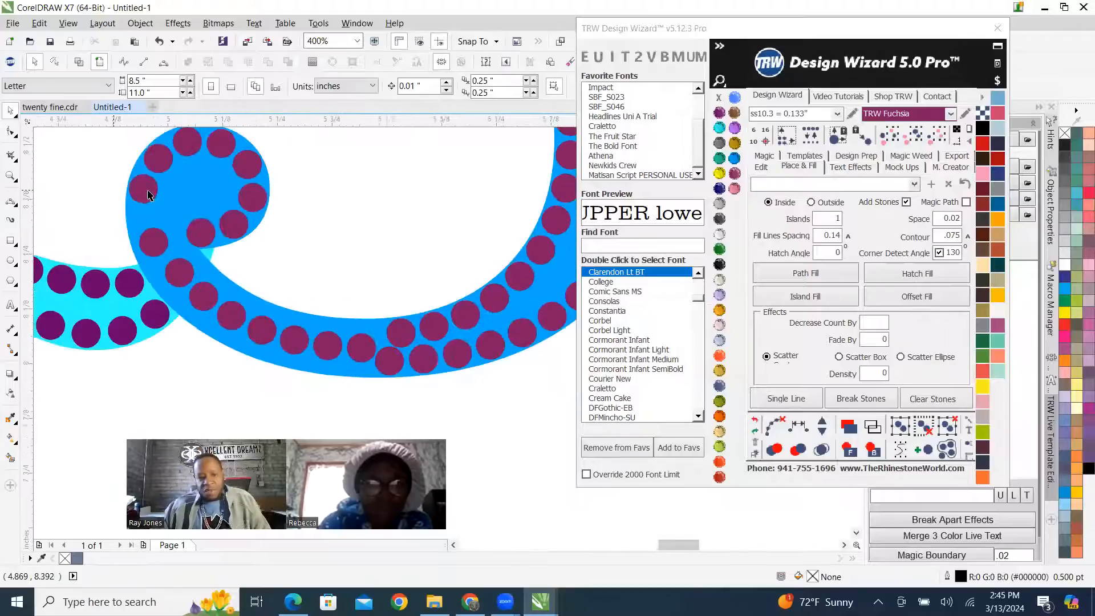
scroll(234, 311, "up", 1)
left_click(194, 296)
left_click_drag(183, 272, 173, 261)
scroll(239, 339, "down", 1)
scroll(240, 336, "up", 1)
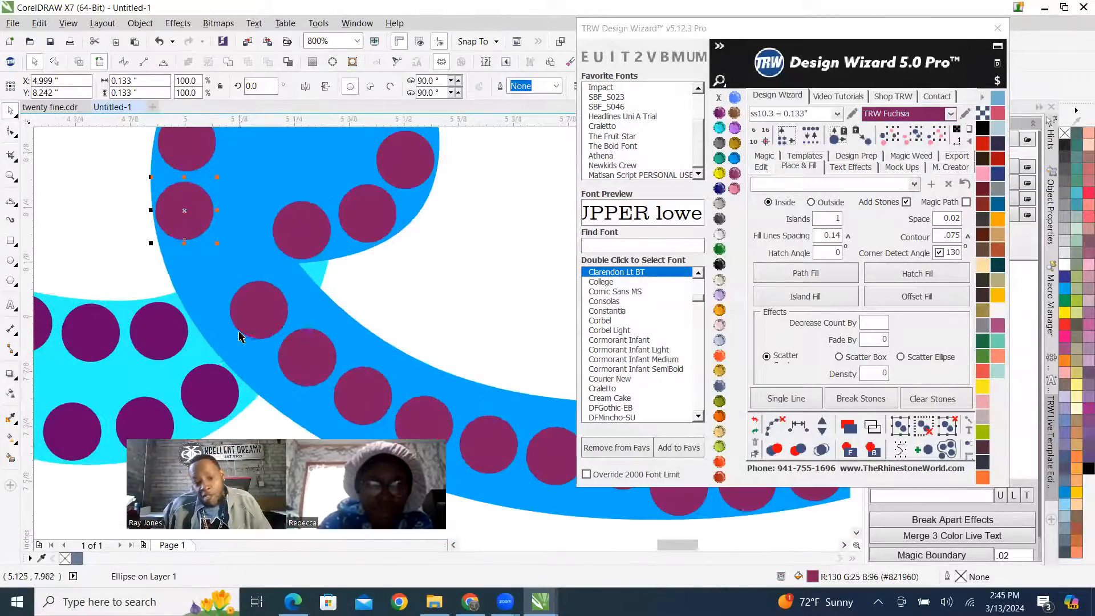
left_click_drag(268, 318, 218, 291)
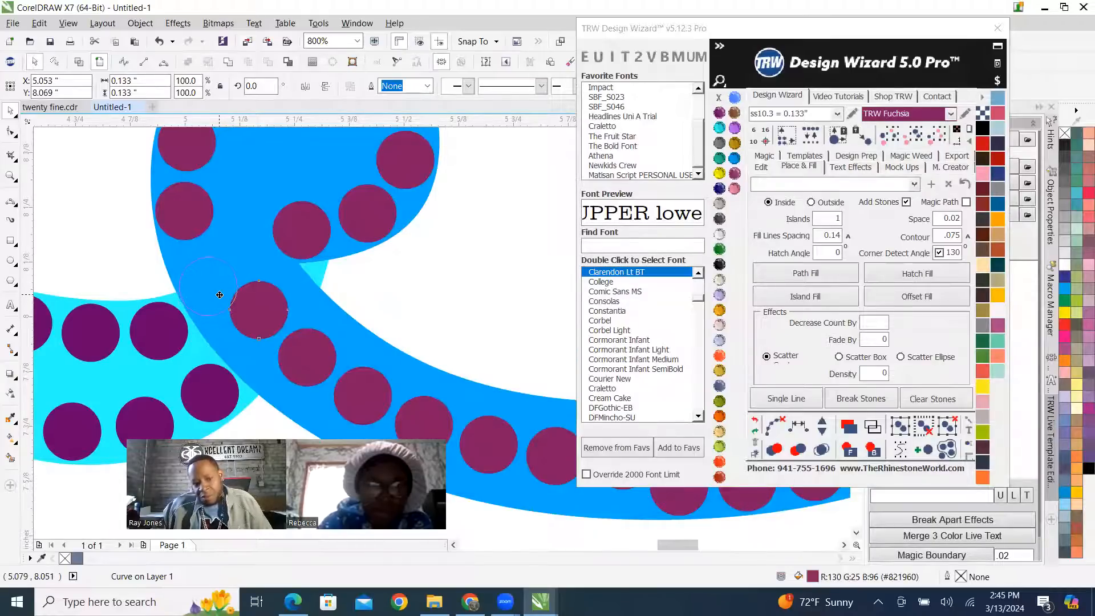
left_click_drag(223, 294, 177, 277)
scroll(285, 332, "down", 2)
scroll(284, 334, "up", 3)
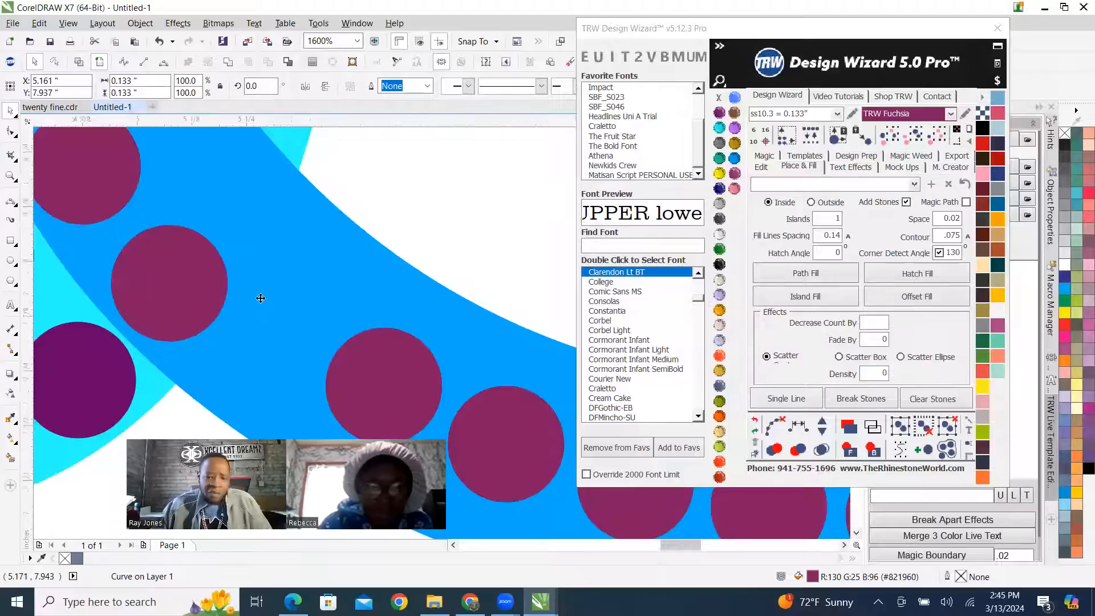
scroll(255, 292, "down", 2)
scroll(275, 321, "up", 2)
scroll(227, 301, "down", 2)
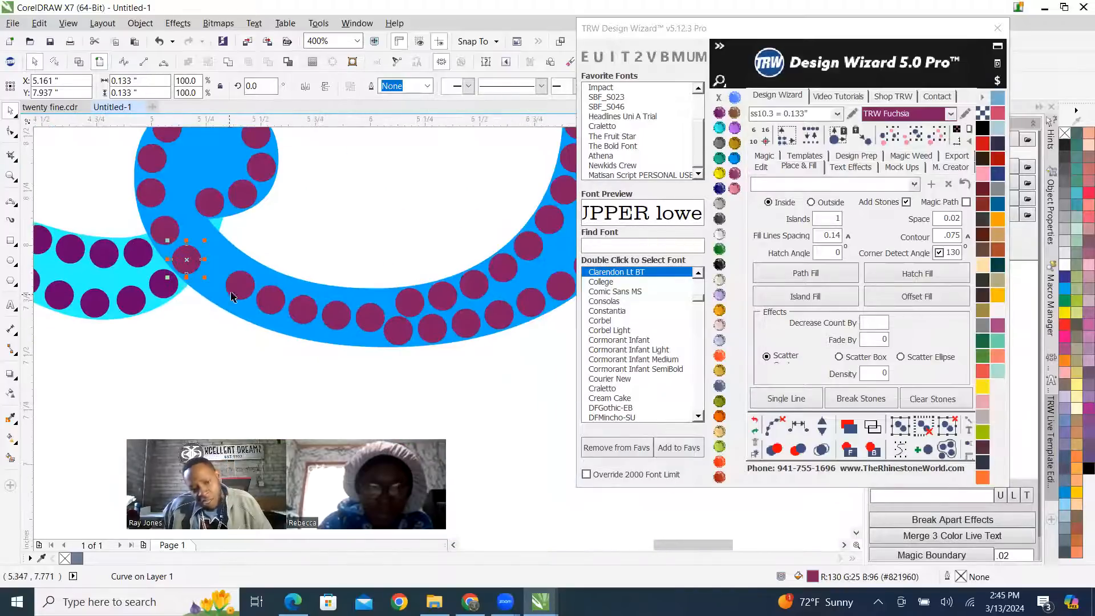
Delete the surplus stones between the 5's lower curl and the double row, keeping one stone placed along the outer edge.
left_click_drag(387, 323, 217, 368)
key("Escape")
scroll(399, 333, "up", 1)
scroll(416, 336, "down", 1)
left_click_drag(422, 333, 290, 313)
scroll(290, 314, "down", 3)
scroll(265, 274, "up", 2)
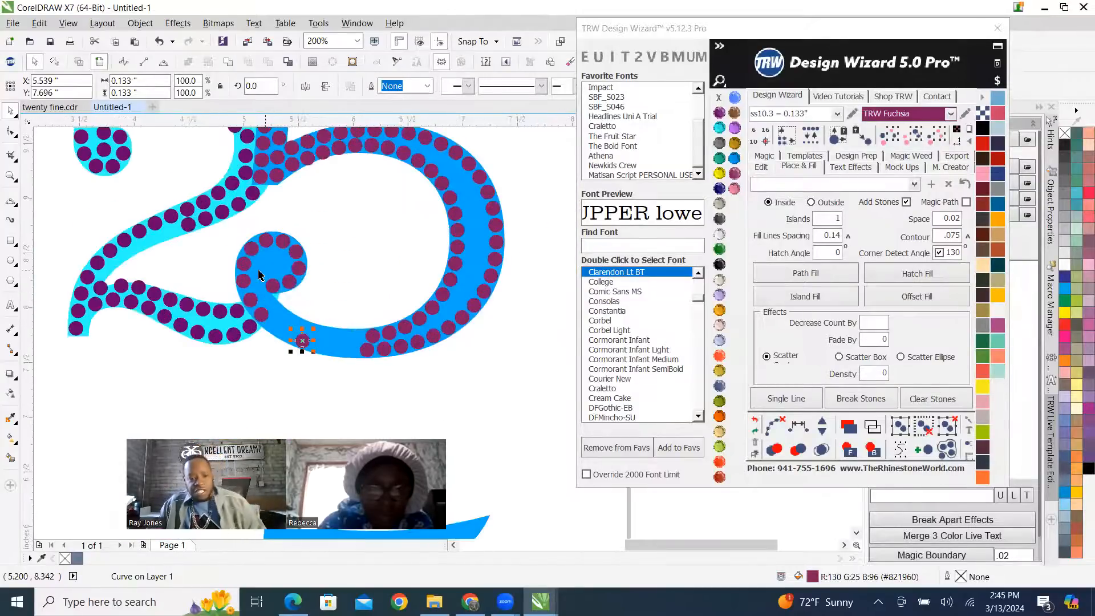
Respace the ten outer-row stones from the 5's curl along the bottom of the bowl, add five stones, and clear the guide path.
scroll(243, 296, "up", 1)
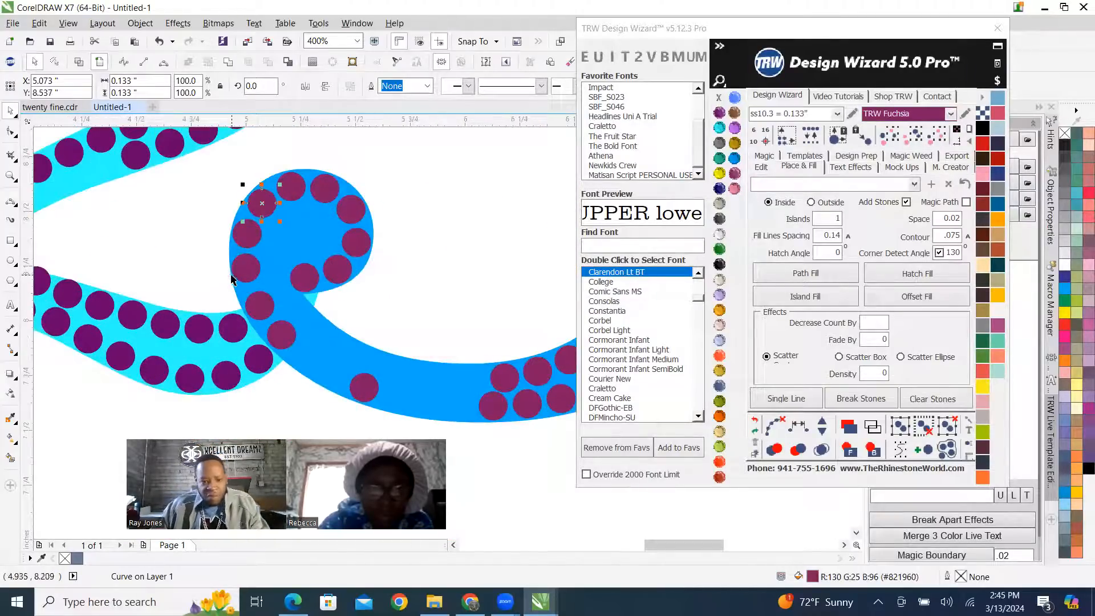
left_click(247, 243, "shift")
left_click(247, 271, "shift")
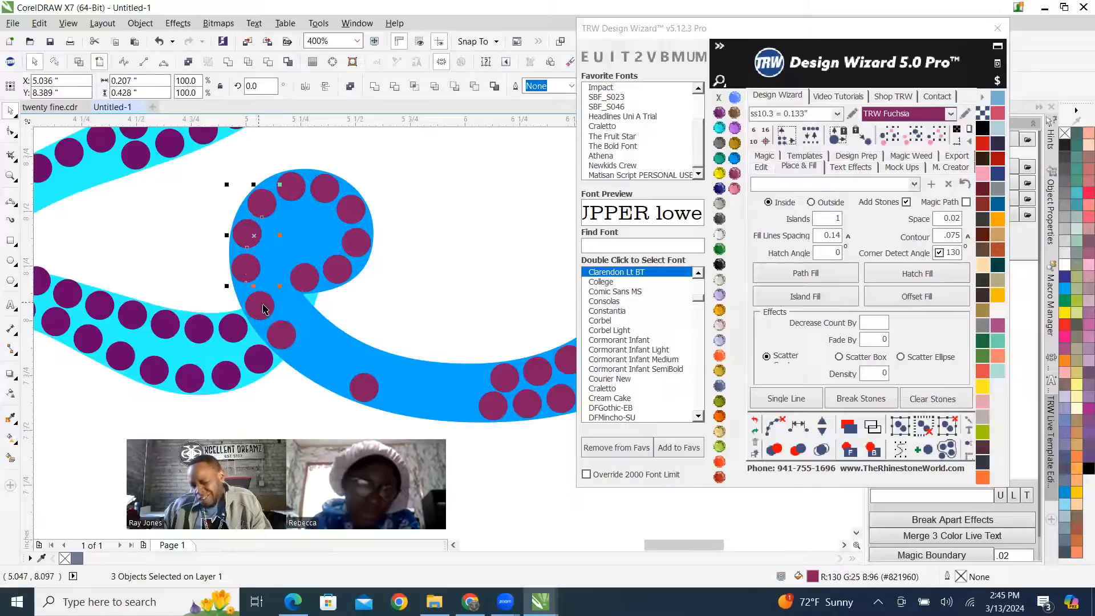
left_click(287, 337, "shift")
left_click(367, 394, "shift")
left_click(500, 408, "shift")
scroll(524, 407, "down", 1)
scroll(456, 387, "up", 1)
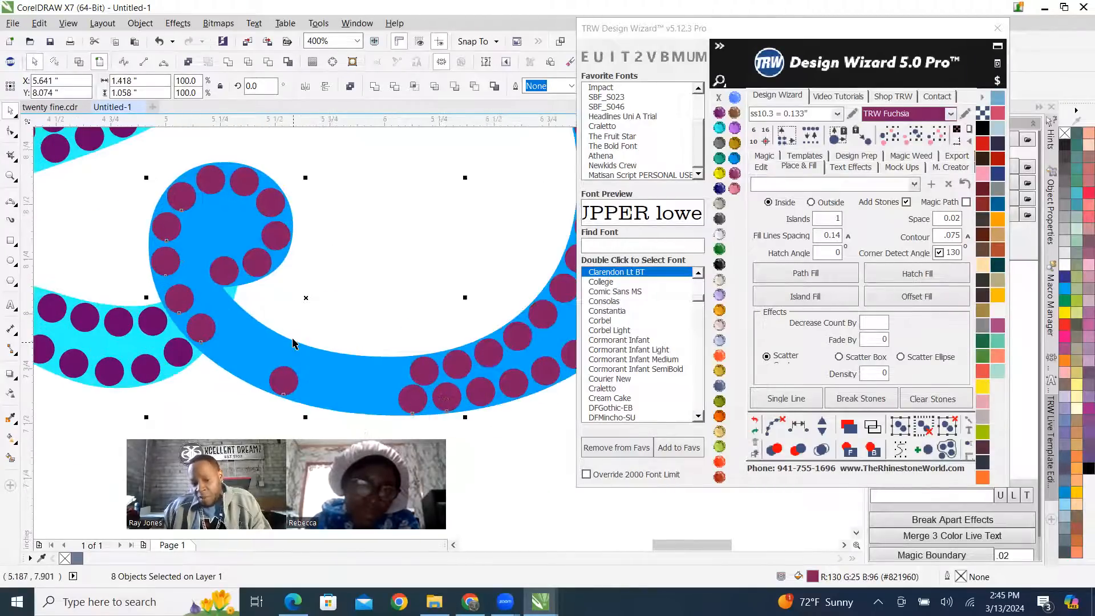
left_click(477, 398, "shift")
left_click(515, 390, "shift")
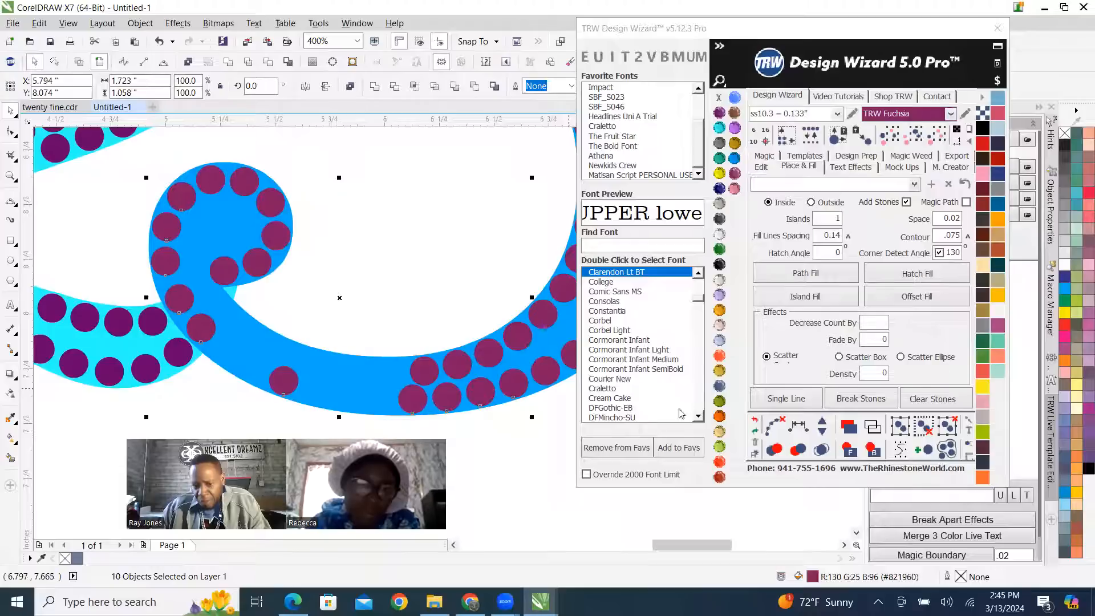
left_click(821, 426)
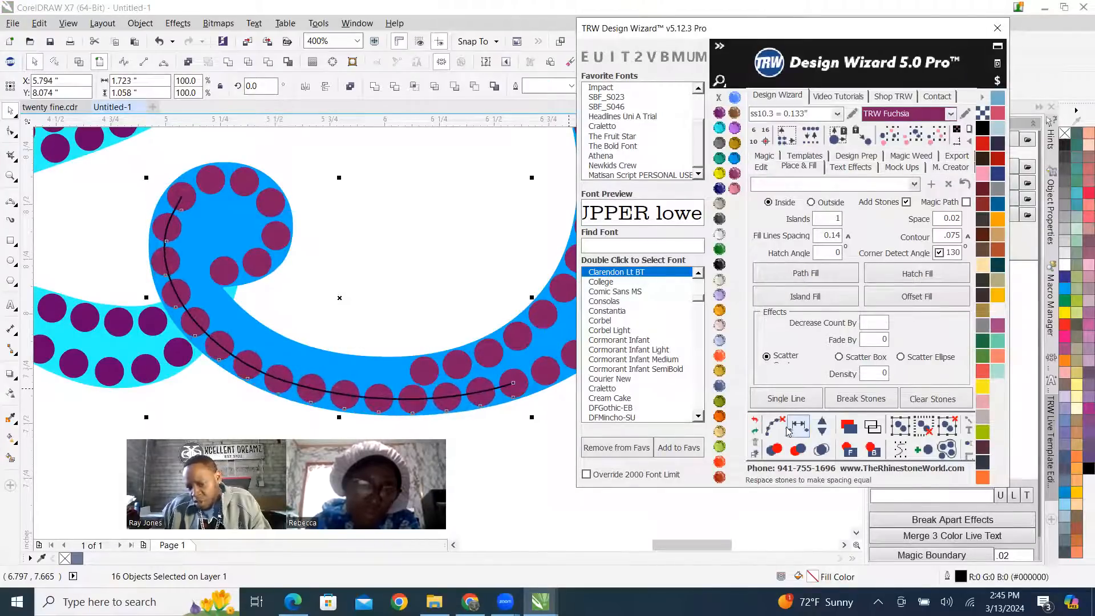
left_click(466, 235)
Place two extra stones in the inner row along the bottom of the 5's bowl, beyond the end of the existing row.
scroll(423, 361, "up", 2)
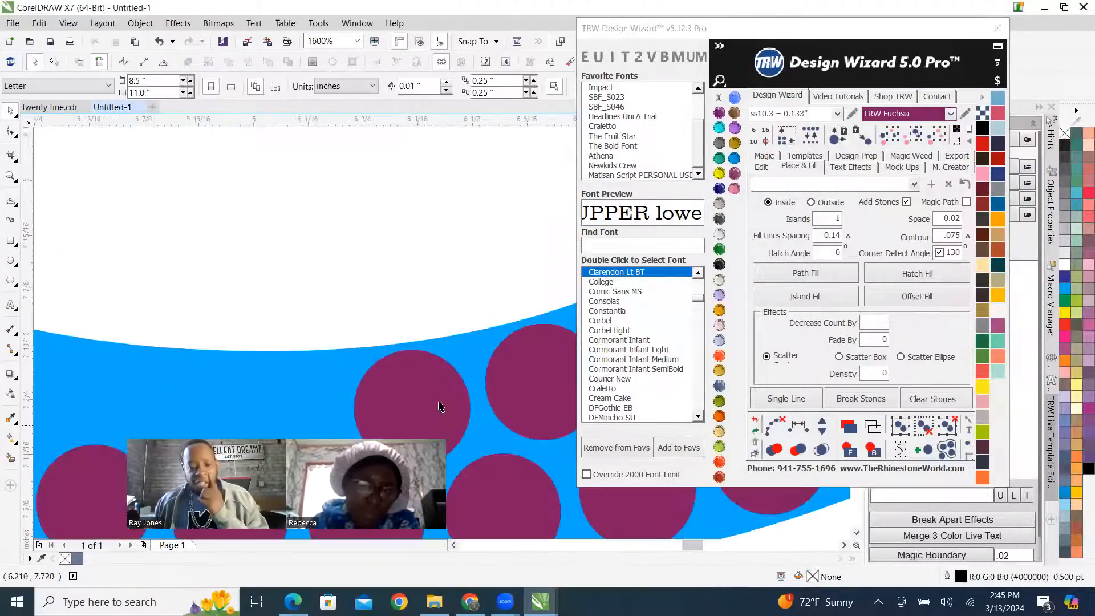
scroll(445, 319, "down", 2)
scroll(448, 335, "up", 2)
left_click_drag(463, 358, 241, 354)
scroll(373, 304, "down", 4)
scroll(374, 304, "up", 5)
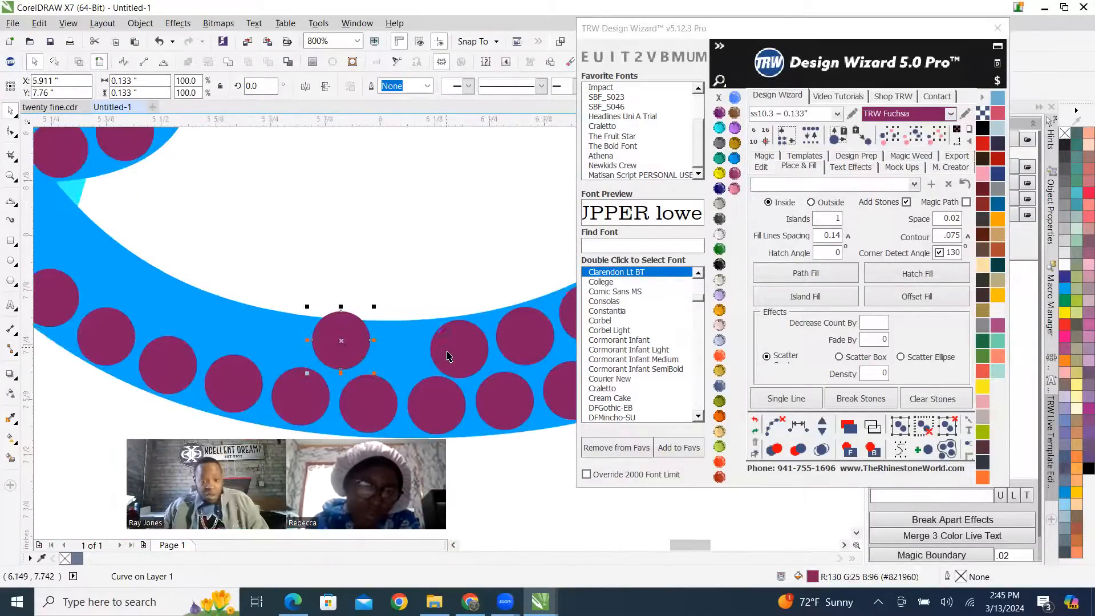
left_click_drag(436, 320, 331, 338)
scroll(390, 308, "down", 1)
scroll(399, 331, "down", 5)
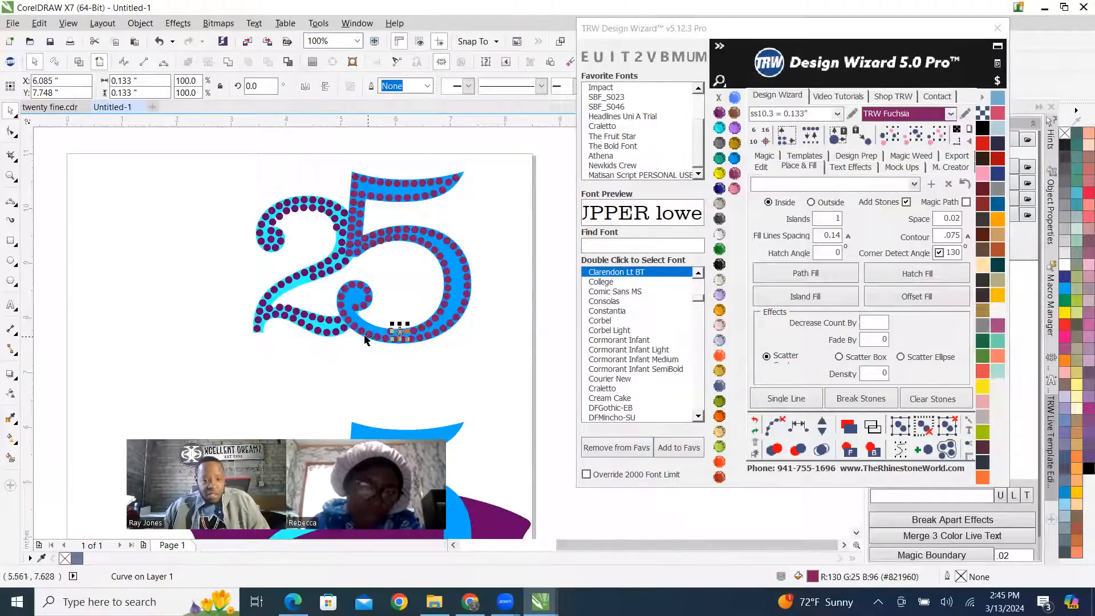
Place two more inner-row stones near the neck of the 5's lower curl, following the bowl's inner edge.
scroll(356, 342, "up", 1)
scroll(415, 290, "up", 1)
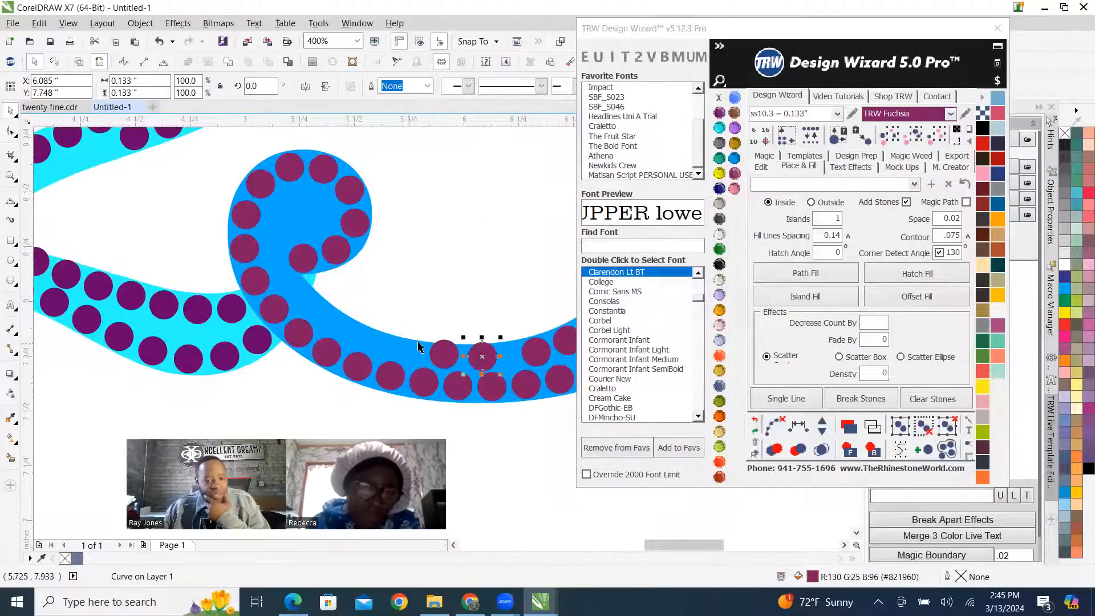
scroll(418, 347, "up", 1)
left_click_drag(464, 361, 291, 318)
scroll(292, 317, "down", 2)
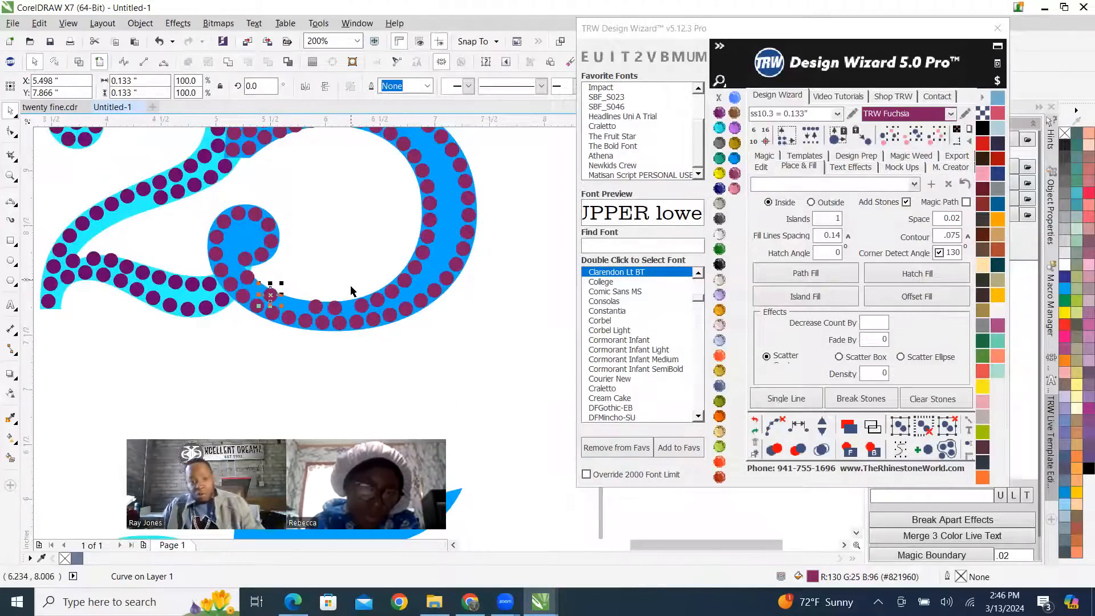
Respace the eighteen inner-row stones from the 5's curl up the far side of the bowl, add two stones, and clear the guide path.
scroll(351, 291, "up", 1)
left_click(143, 266)
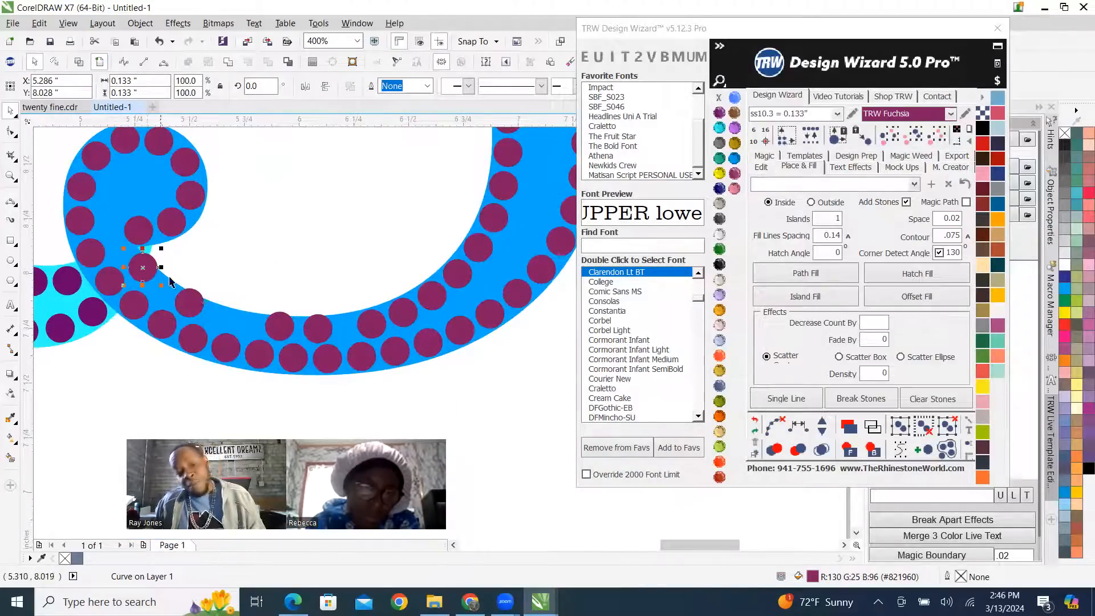
left_click(192, 312, "shift")
left_click(278, 329, "shift")
left_click(326, 335, "shift")
left_click(372, 325, "shift")
left_click(406, 313, "shift")
left_click(458, 276, "shift")
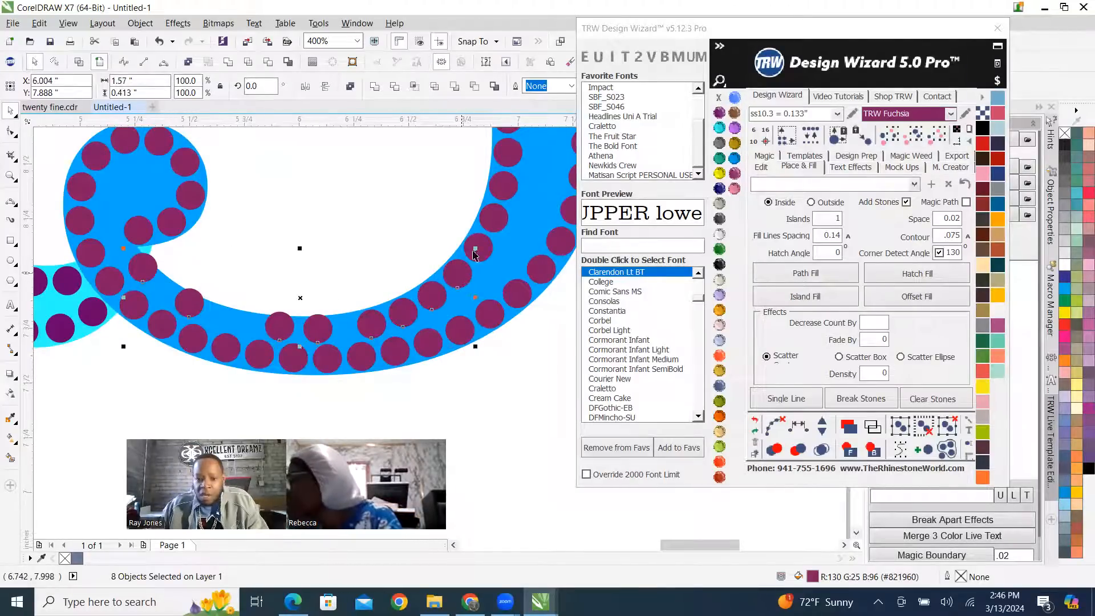
left_click(480, 248, "shift")
left_click(491, 220, "shift")
left_click(502, 187, "shift")
left_click(505, 153, "shift")
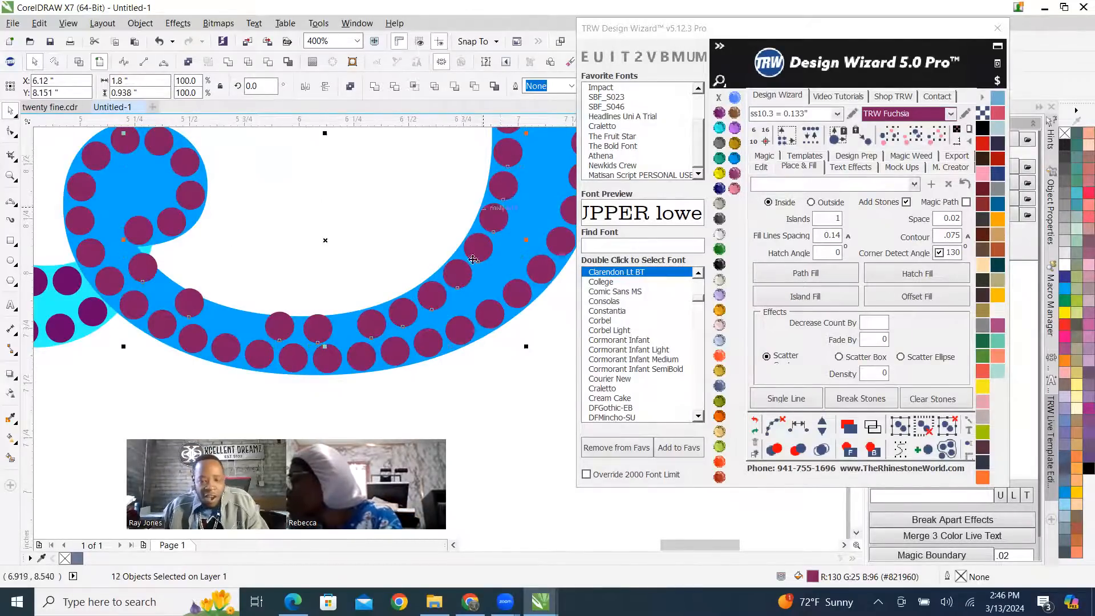
scroll(480, 244, "down", 2)
scroll(478, 228, "up", 2)
left_click(495, 339, "shift")
left_click(491, 317, "shift")
left_click(482, 286, "shift")
left_click(465, 259, "shift")
left_click(444, 234, "shift")
left_click(402, 208, "shift")
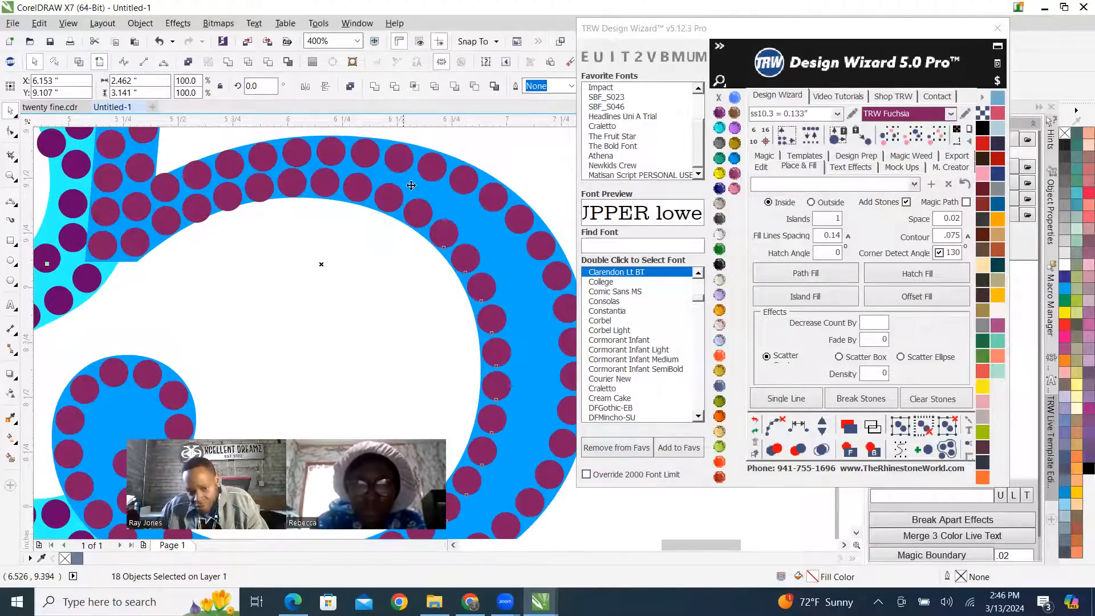
scroll(470, 317, "down", 2)
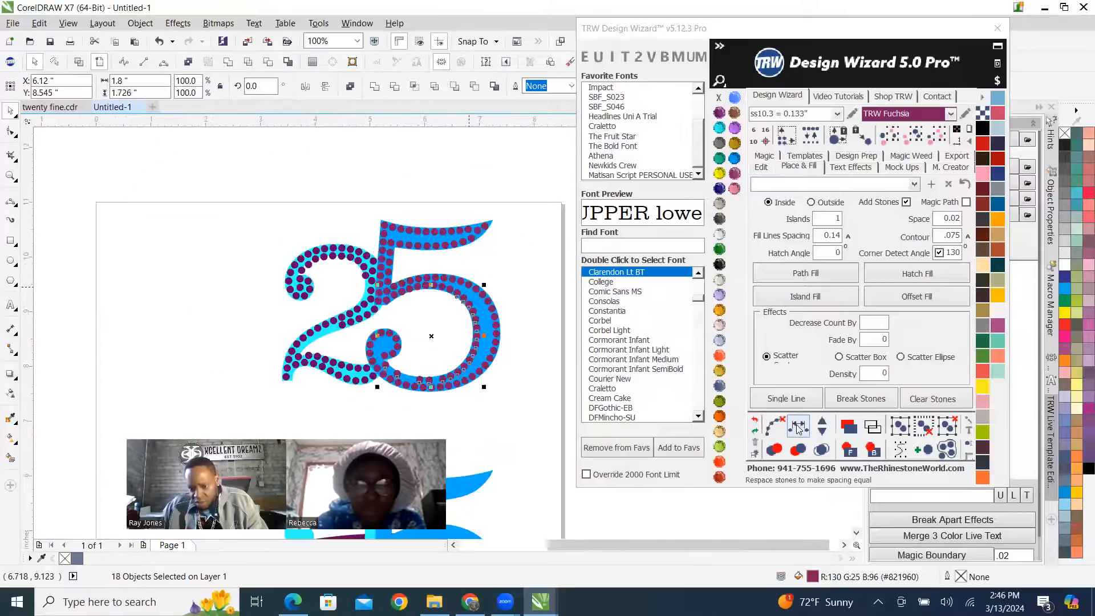
scroll(494, 408, "up", 1)
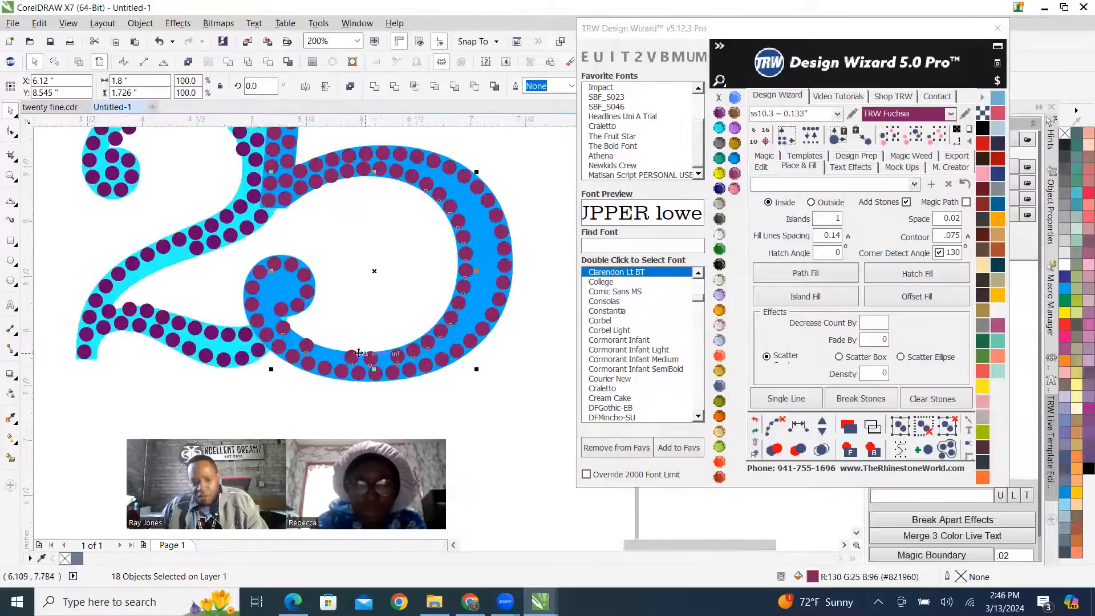
left_click(804, 434)
left_click(824, 426)
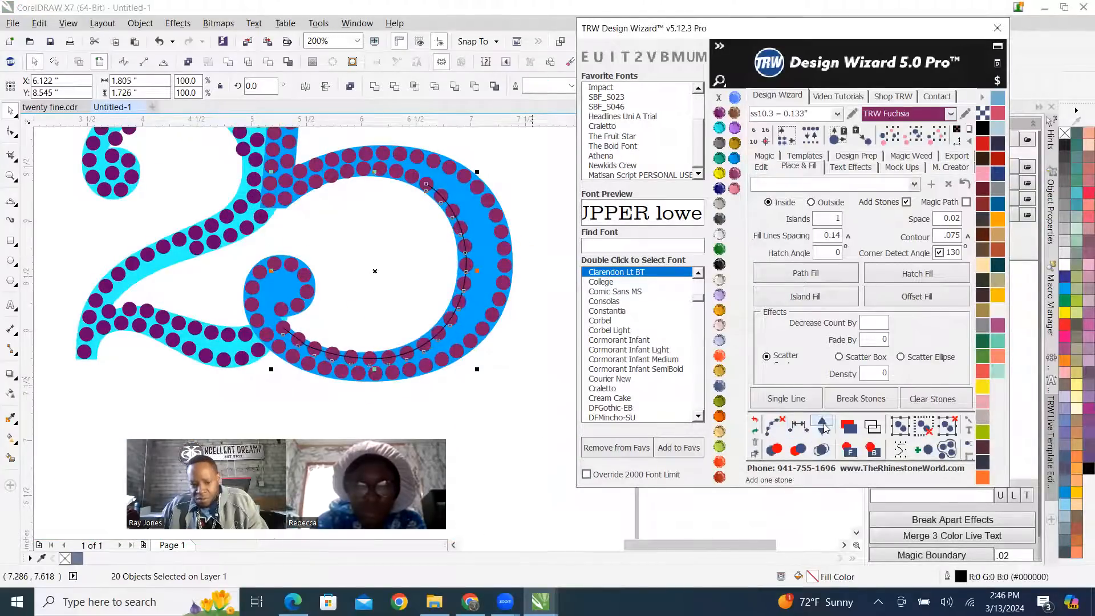
left_click(824, 427)
left_click(774, 427)
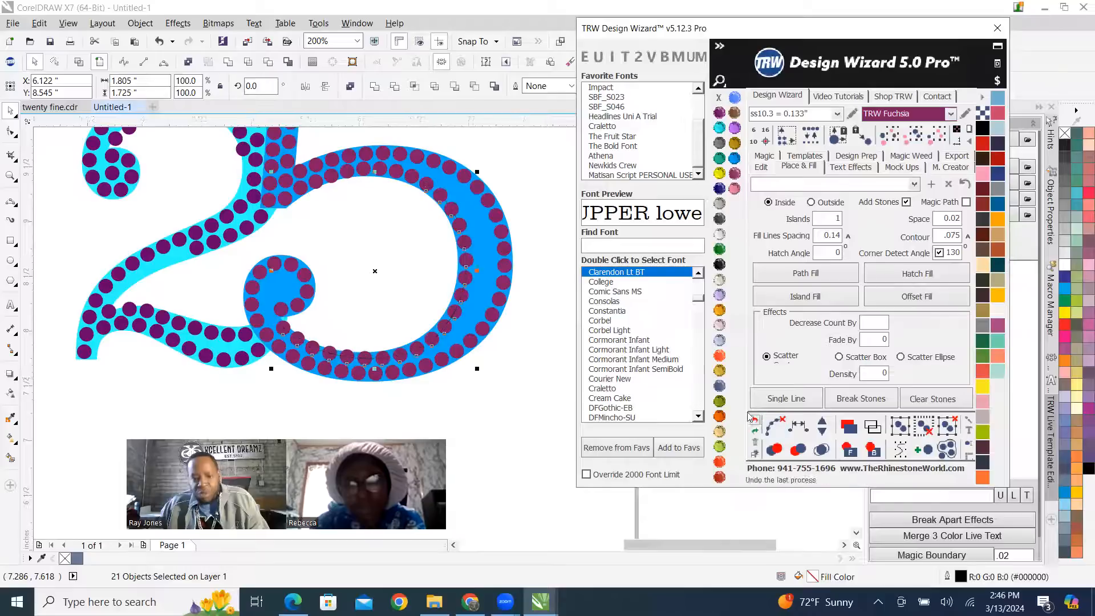
scroll(165, 314, "down", 2)
left_click(350, 262)
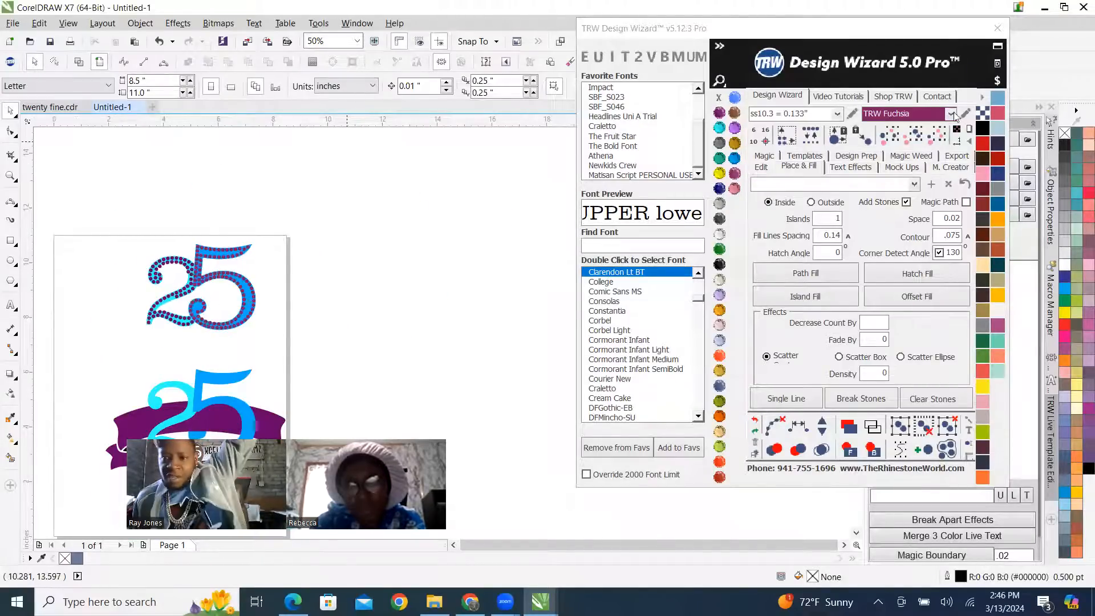
Move the Design Wizard window clear of the Live Template Editor and look through the Documents folder for template files without opening any.
left_click(831, 35)
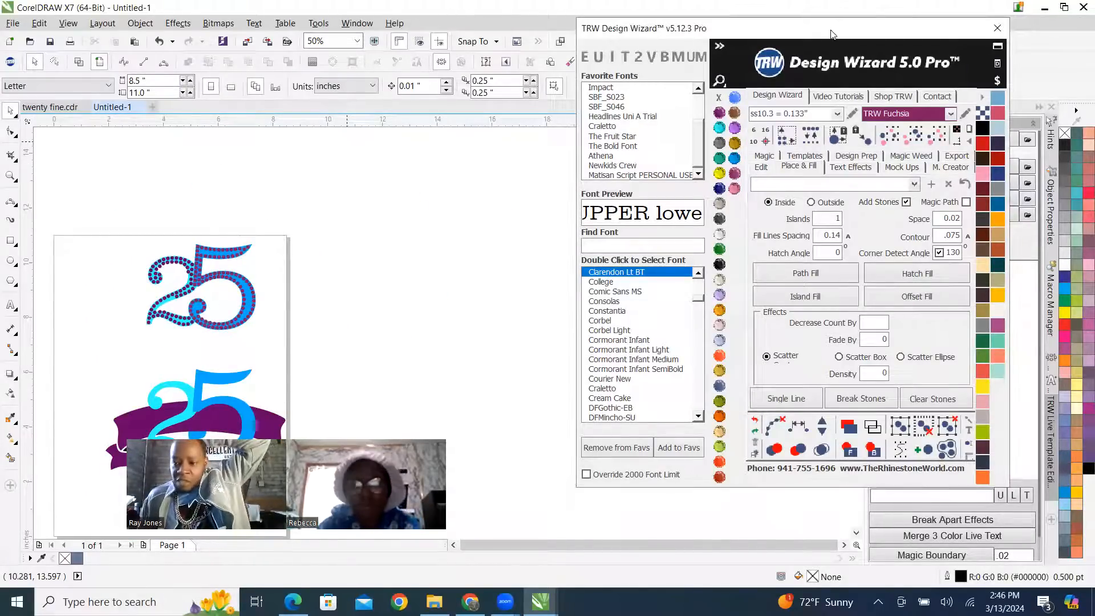
left_click_drag(832, 34, 680, 78)
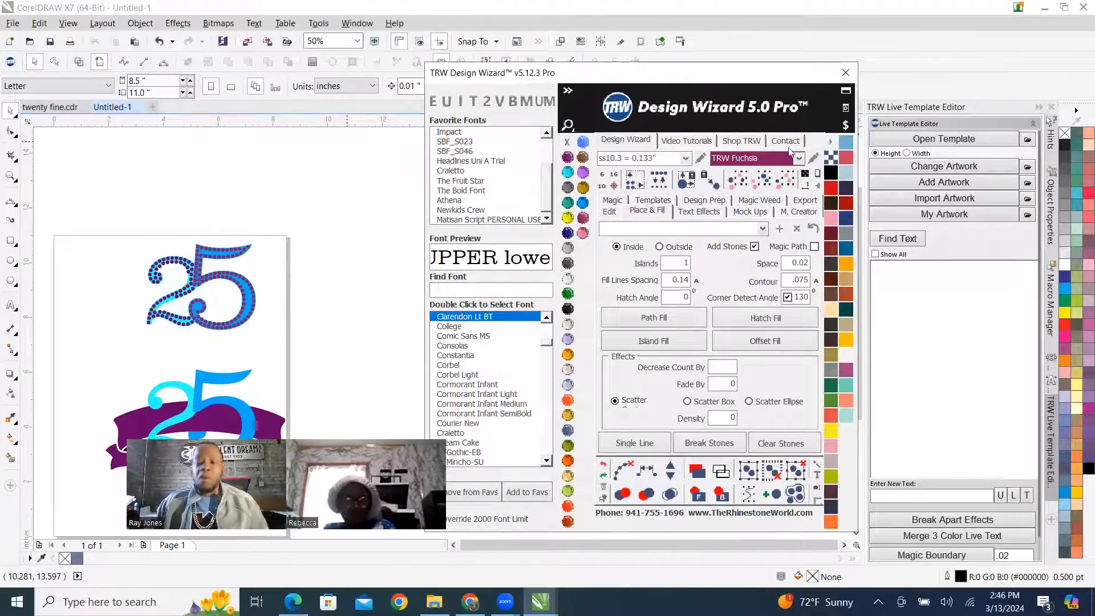
left_click(962, 149)
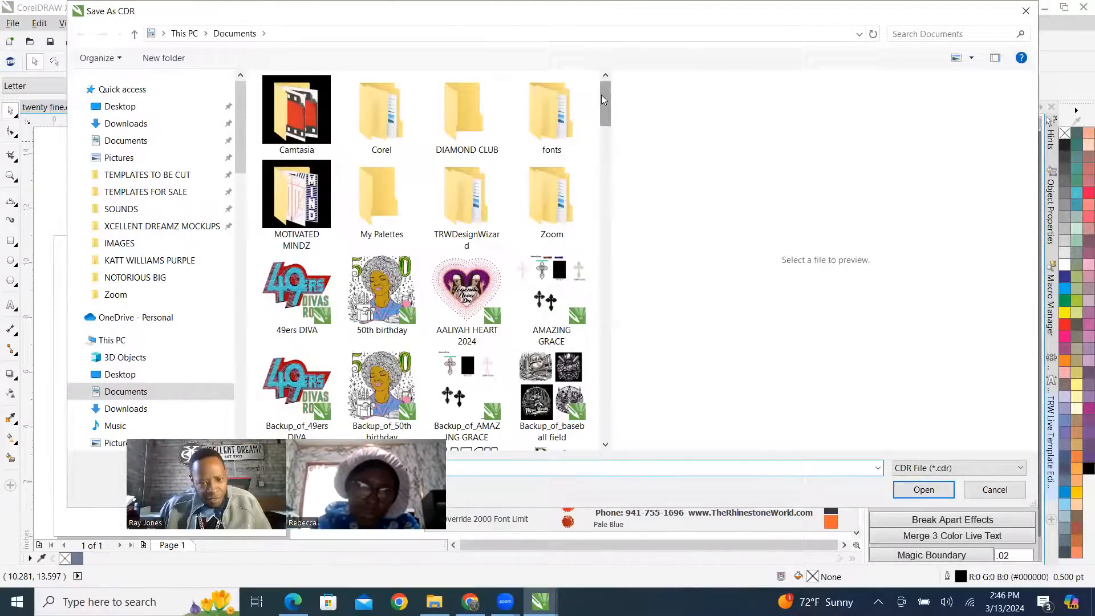
left_click_drag(605, 98, 621, 69)
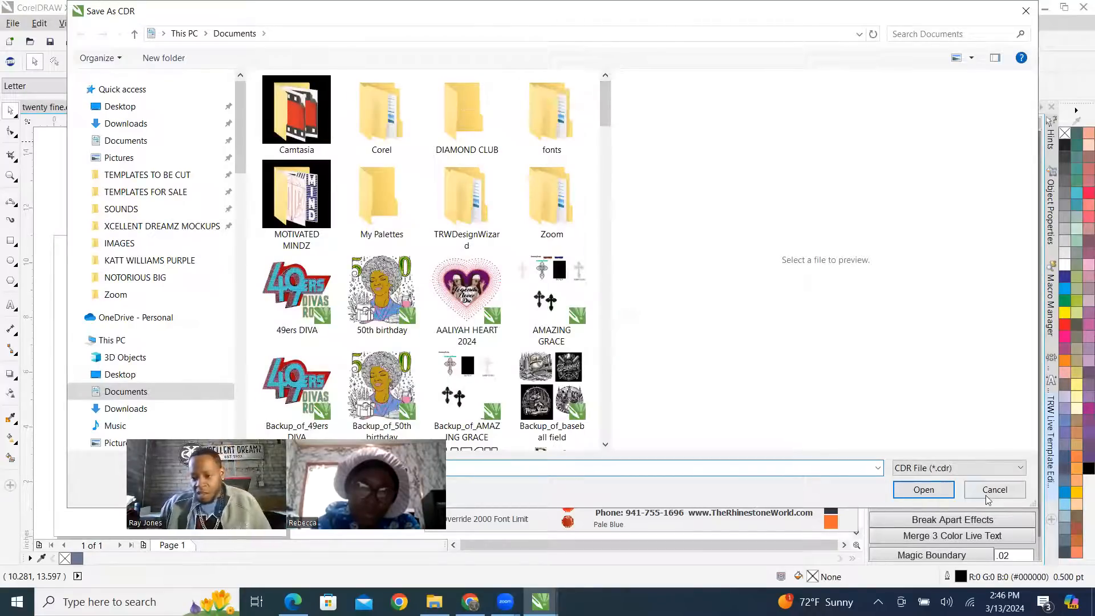
left_click(1004, 491)
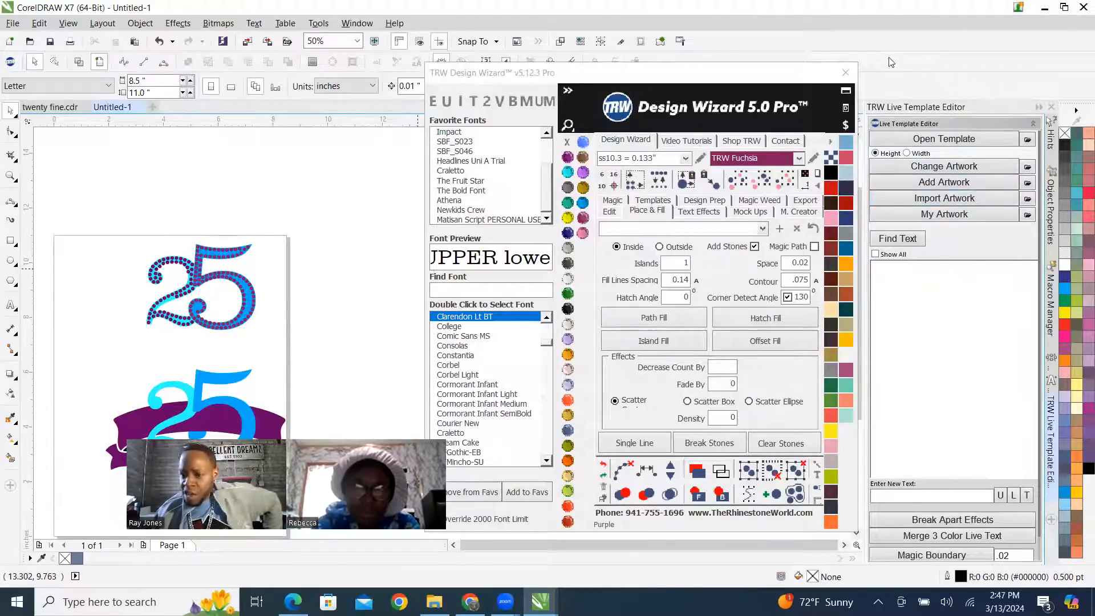
Reposition the Design Wizard window slightly and try to open the Live Template Editor's template folder.
left_click(770, 79)
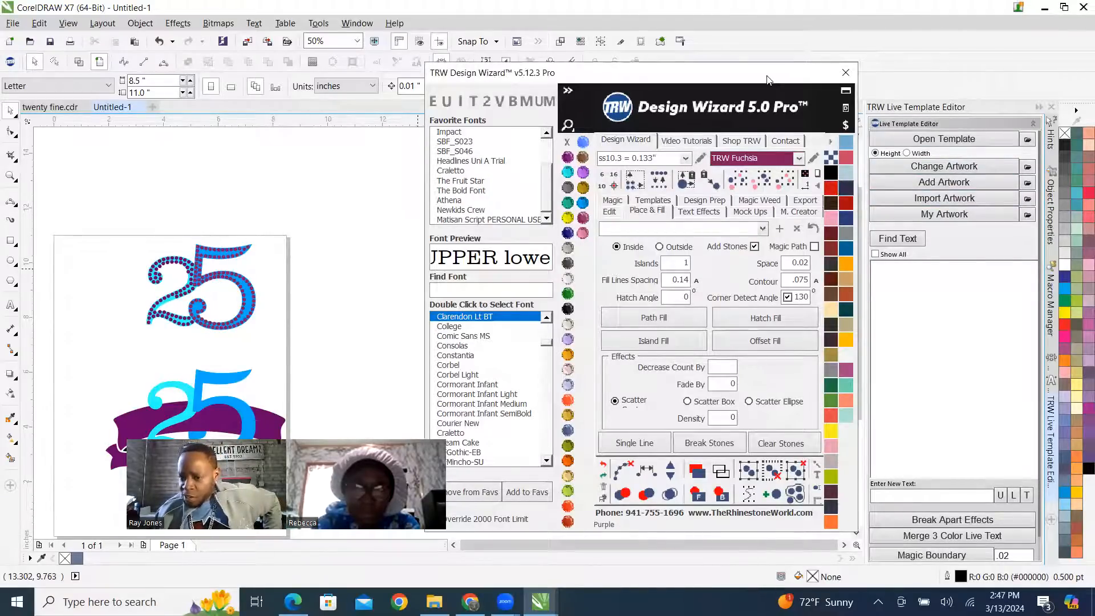
left_click_drag(770, 79, 775, 75)
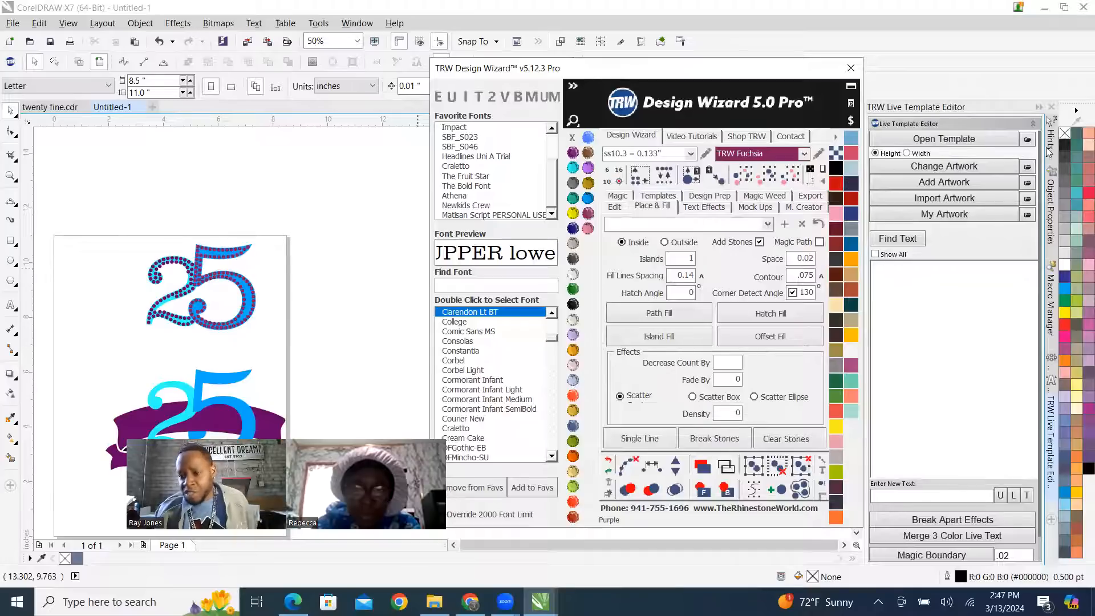
left_click(1027, 142)
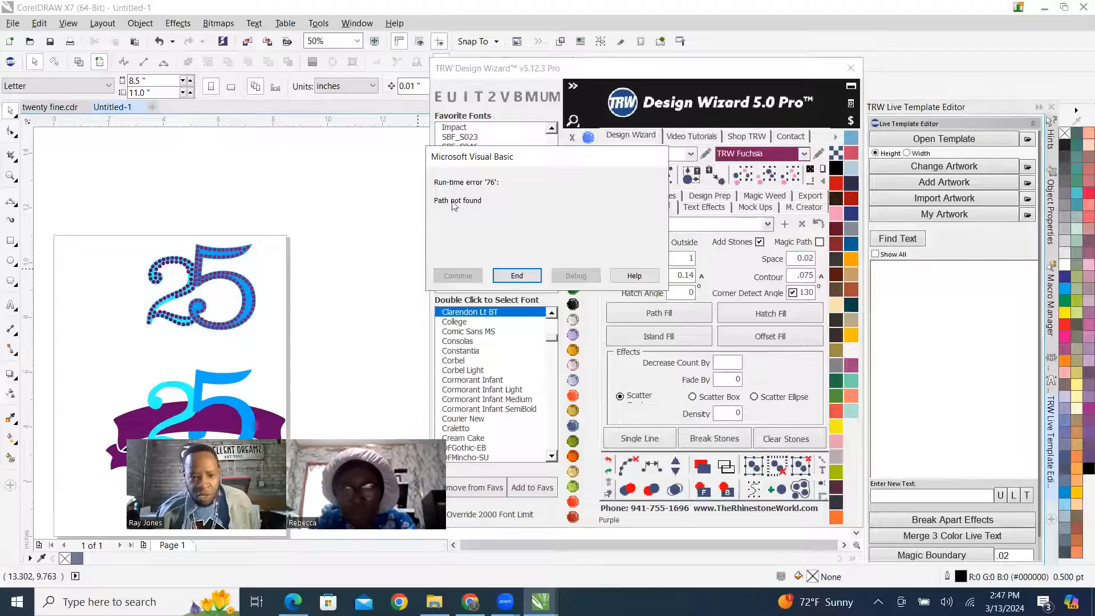
left_click(506, 276)
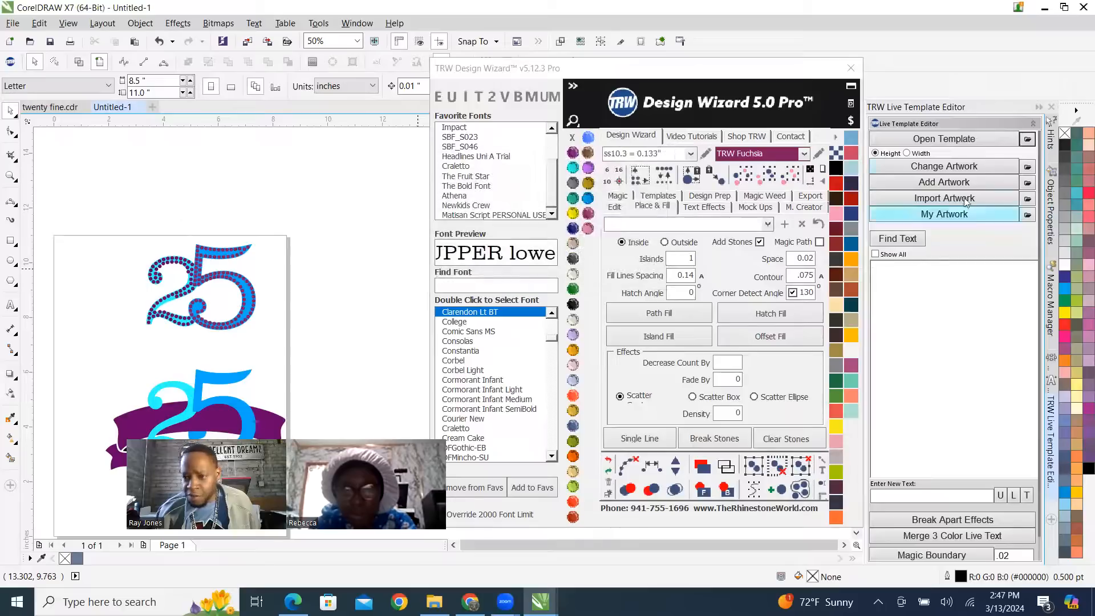
Browse for a live template and display the TRW LIVE TEMPLATES folder on XD CLONE DRIVE (E:).
left_click(957, 140)
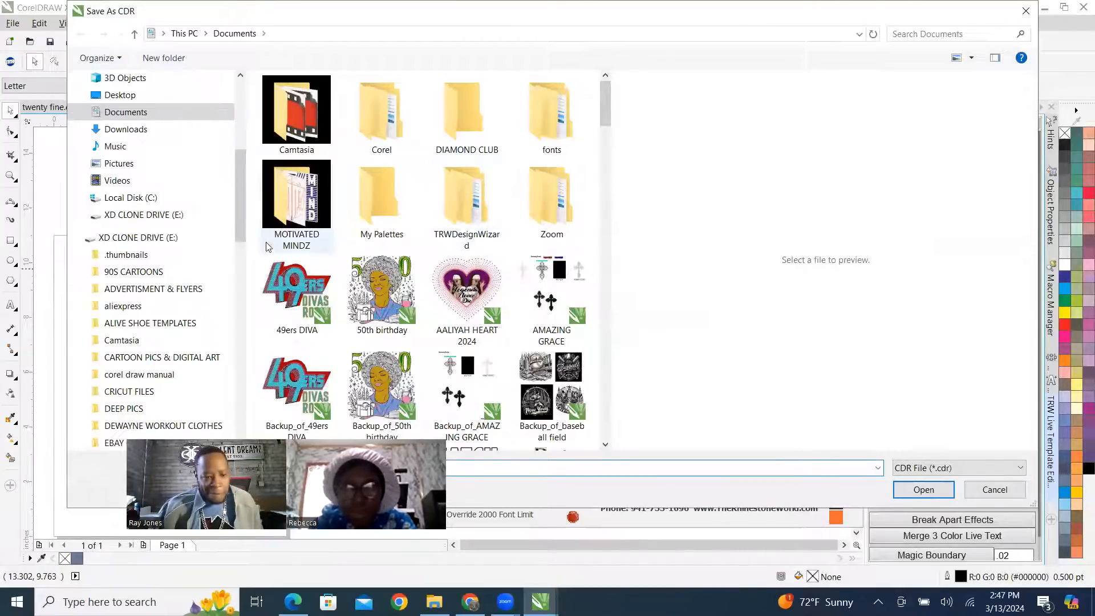
scroll(194, 268, "down", 5)
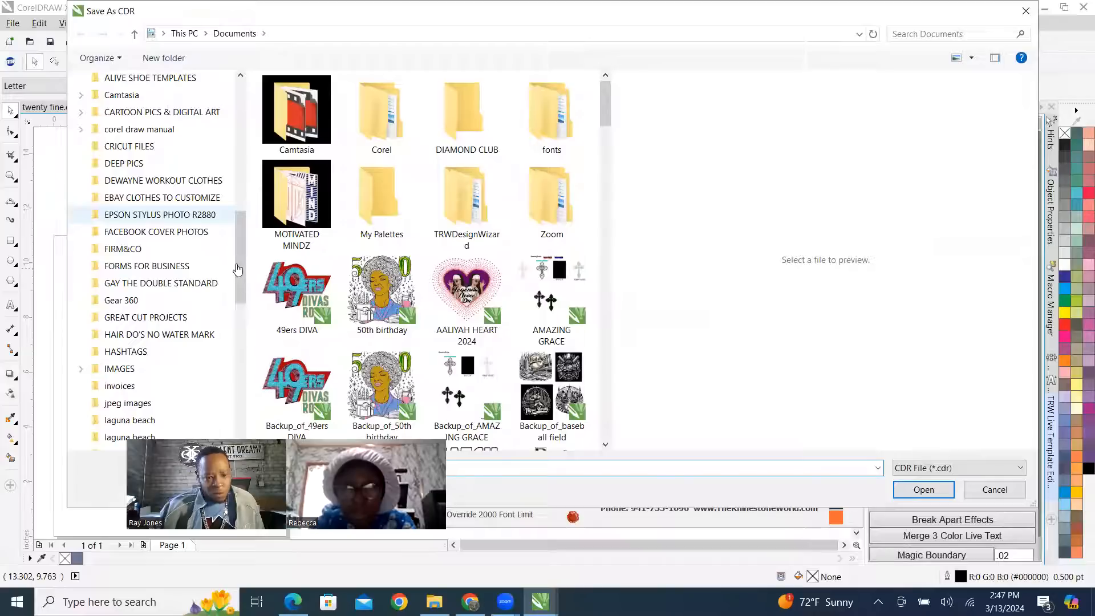
scroll(238, 269, "down", 3)
left_click_drag(398, 434, 714, 240)
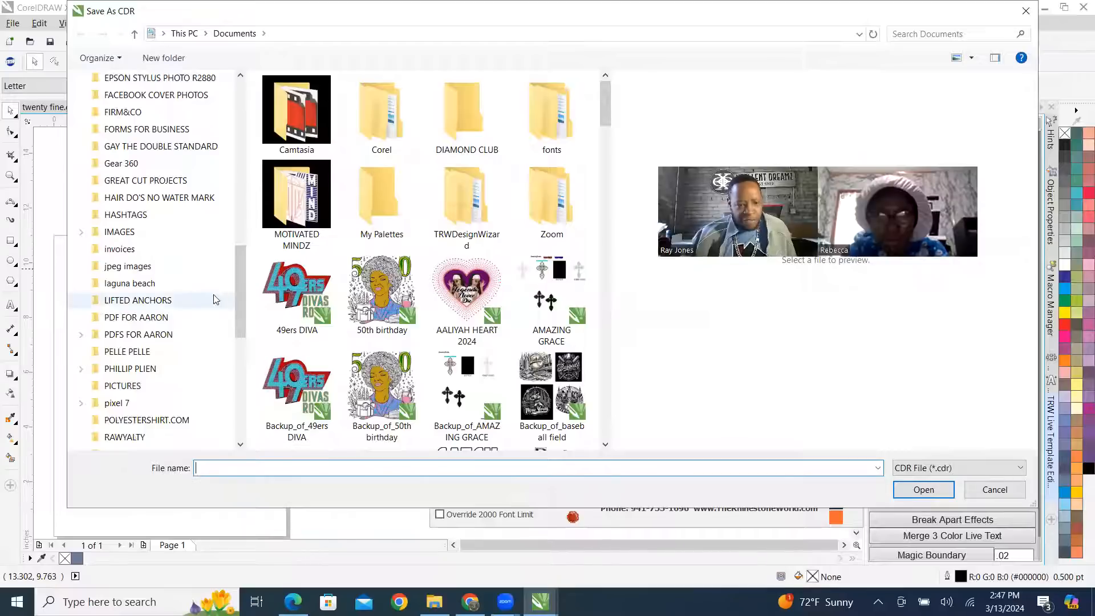
scroll(239, 279, "down", 1)
left_click(242, 381)
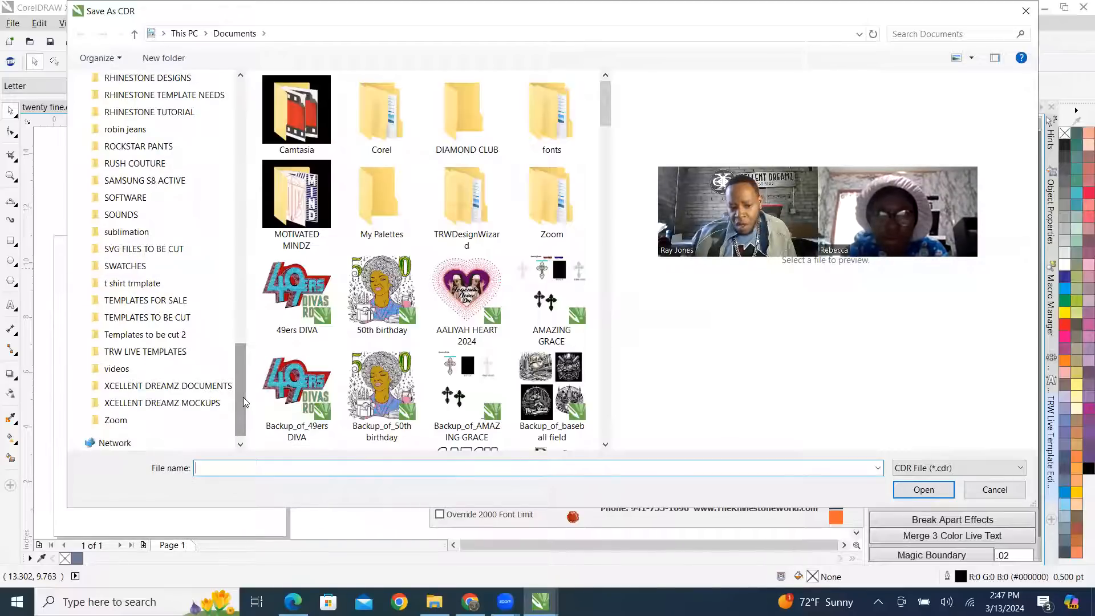
scroll(243, 397, "down", 1)
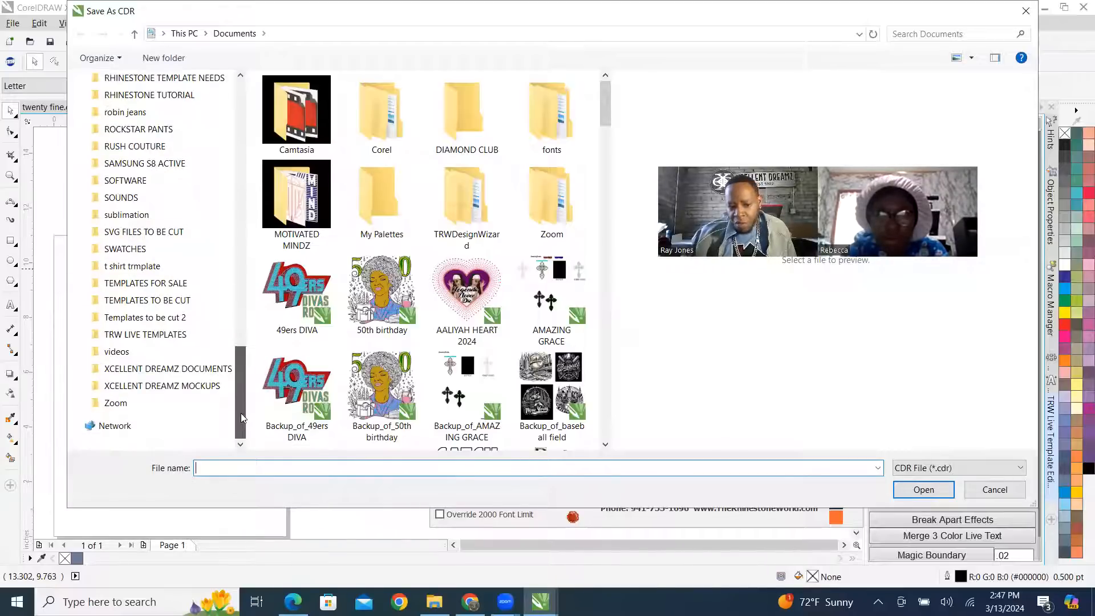
left_click(124, 341)
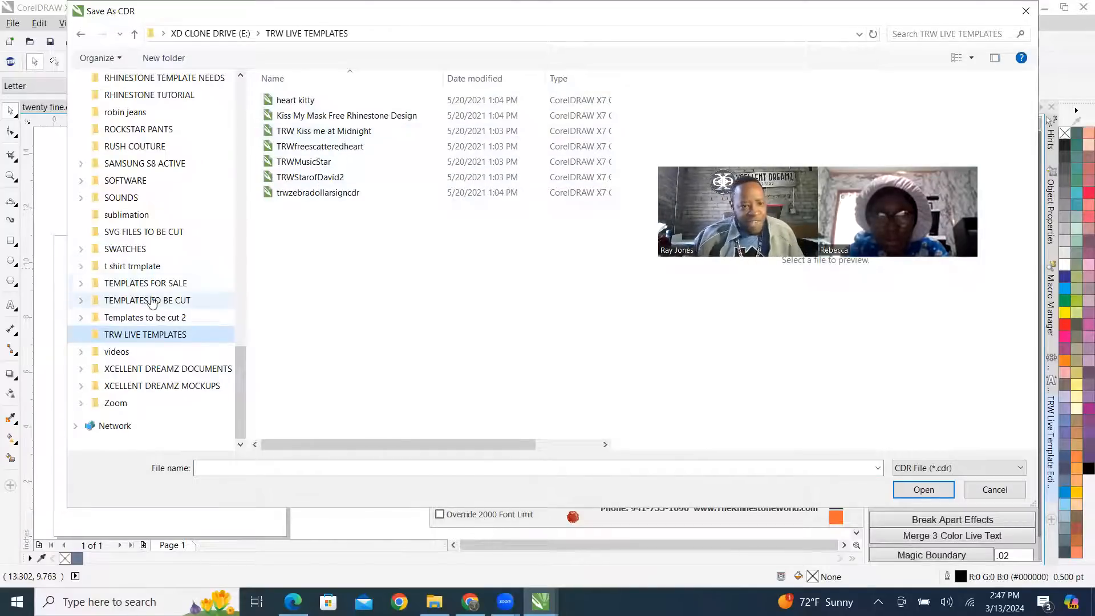
Examine the folder list of XD CLONE DRIVE (E:) for other template folders, and leave the file browser without opening a template.
scroll(153, 268, "up", 1)
scroll(171, 253, "up", 4)
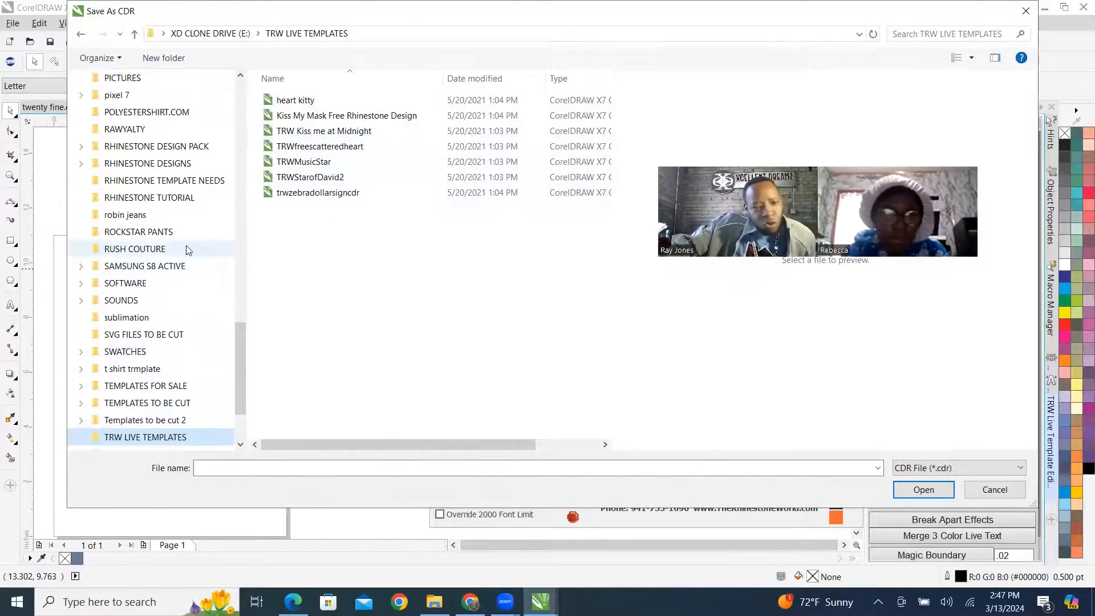
scroll(190, 246, "up", 2)
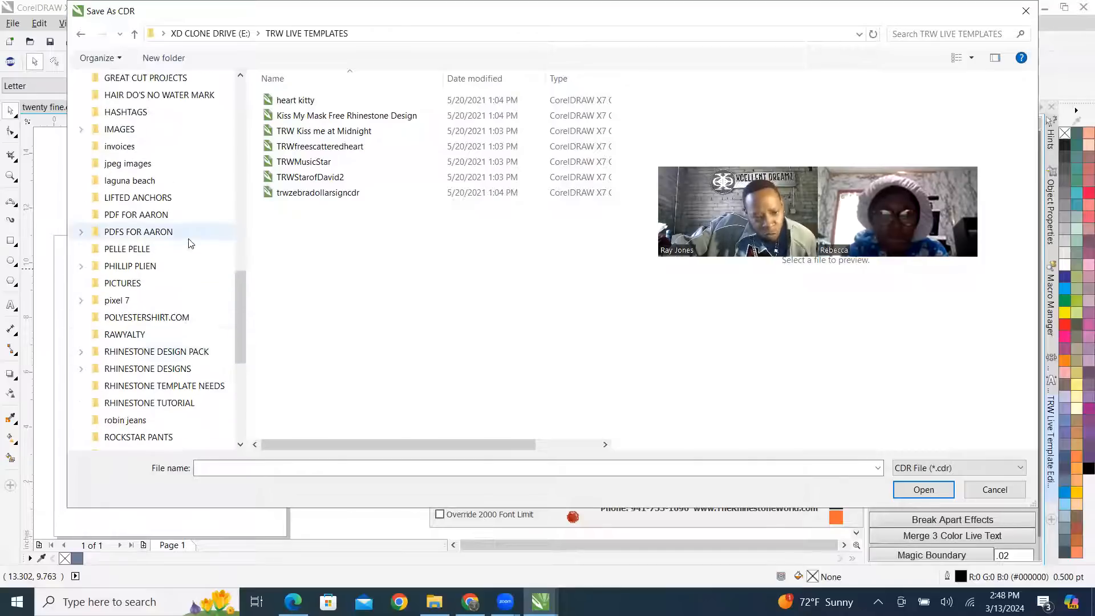
scroll(190, 239, "up", 3)
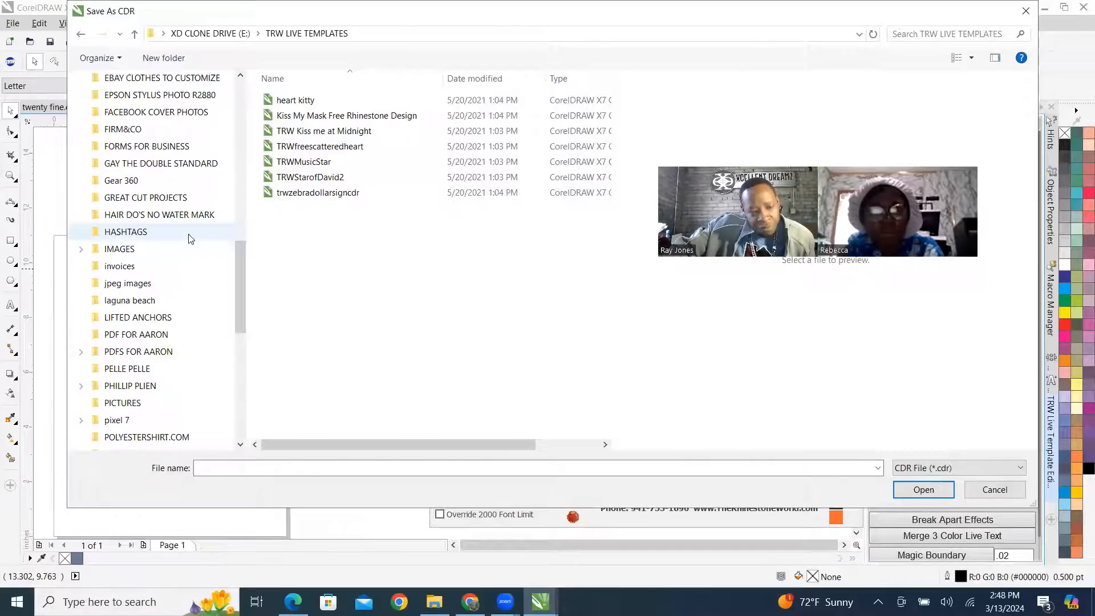
scroll(190, 238, "up", 2)
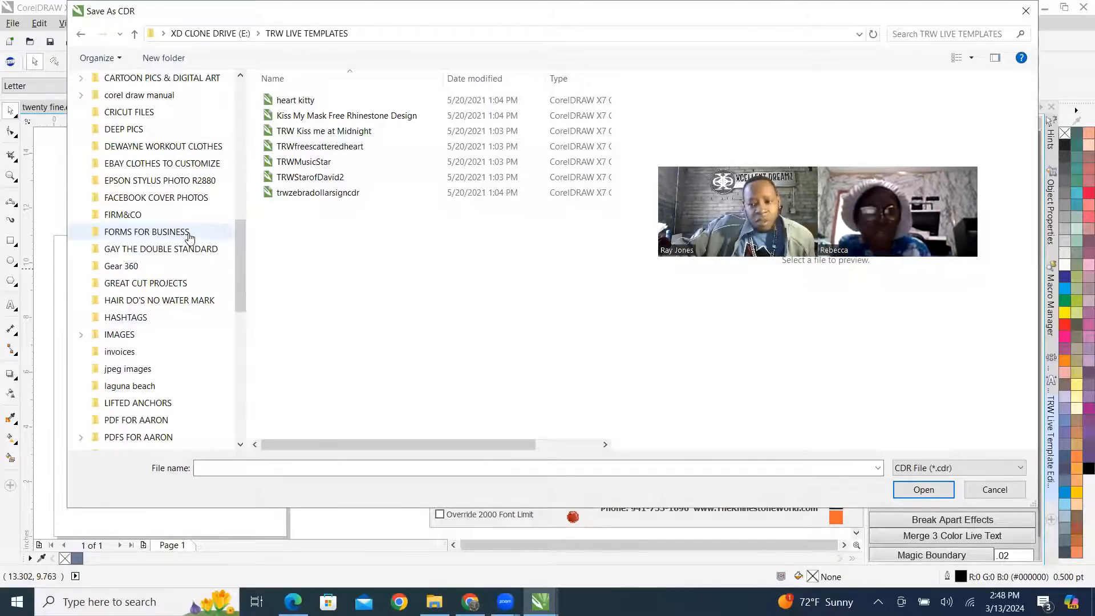
scroll(190, 236, "up", 5)
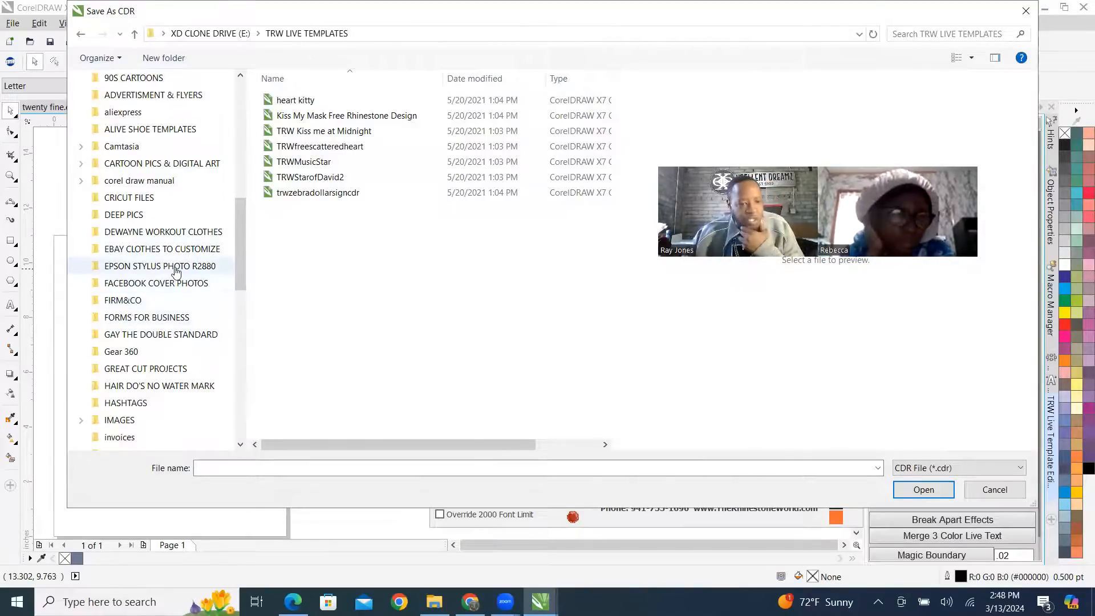
scroll(191, 251, "up", 5)
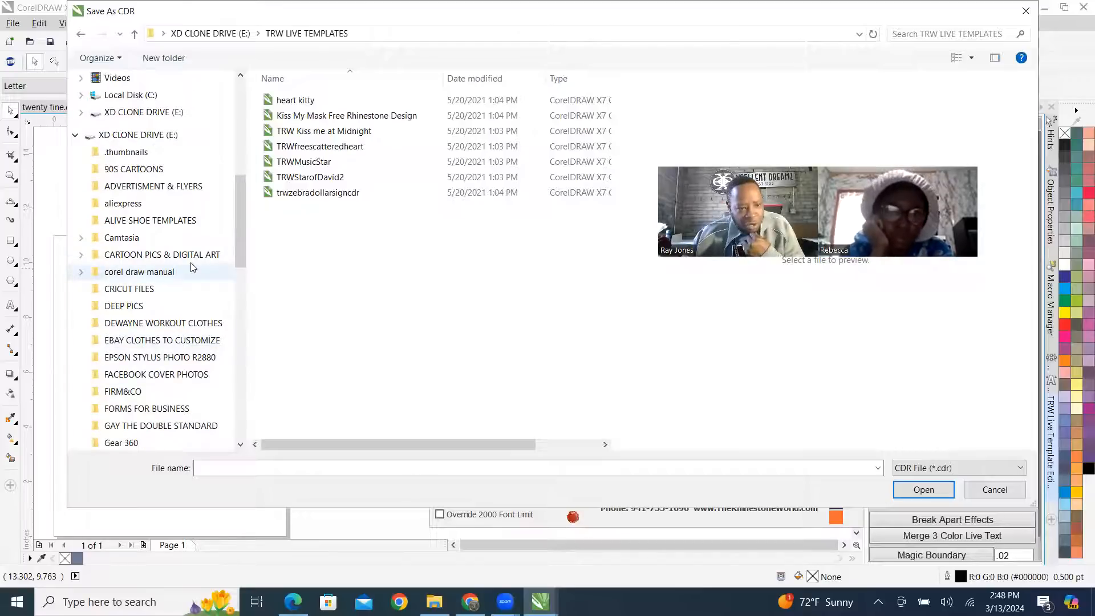
scroll(192, 262, "down", 3)
scroll(191, 262, "down", 4)
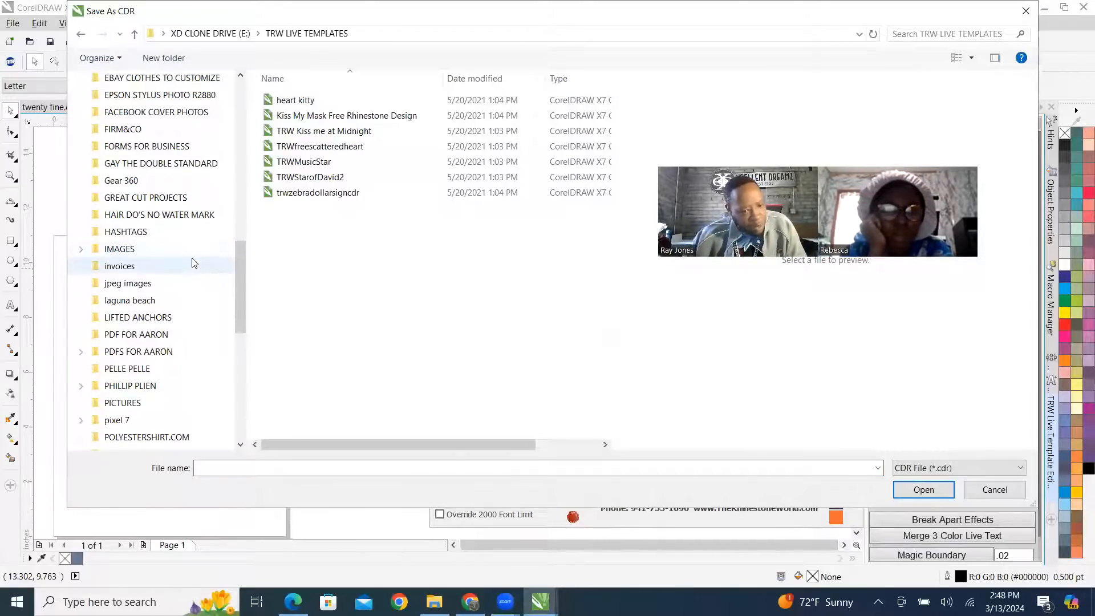
scroll(192, 262, "down", 7)
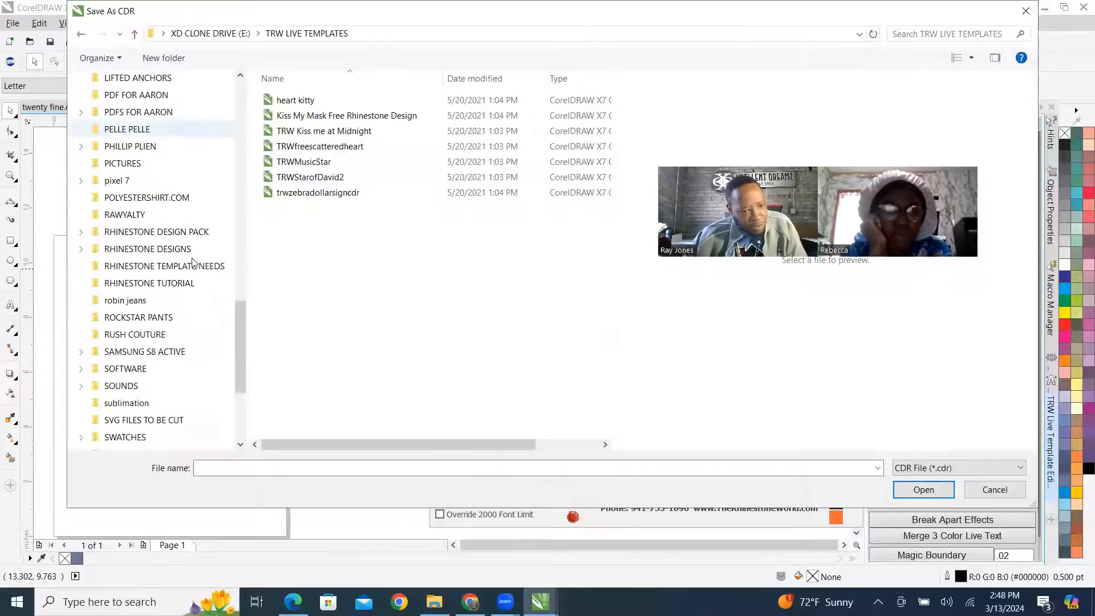
scroll(192, 252, "down", 2)
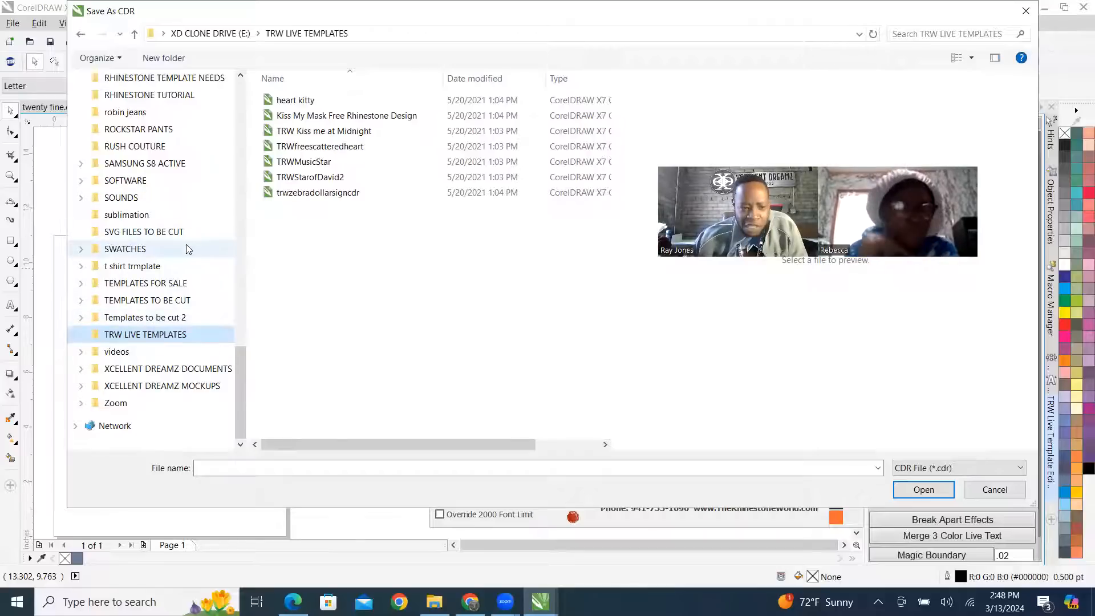
scroll(186, 249, "up", 6)
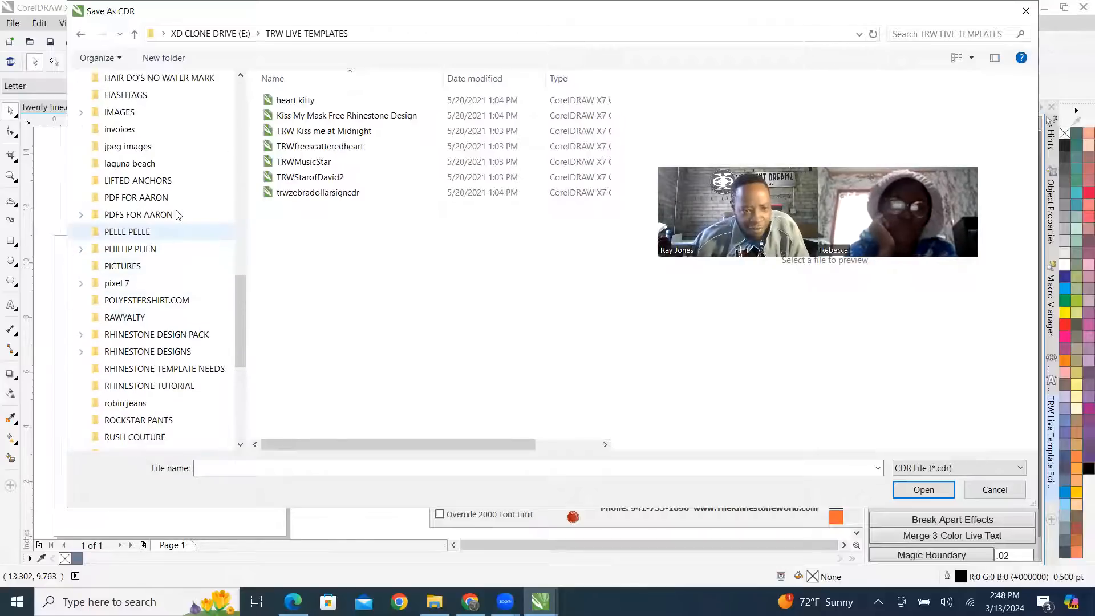
scroll(176, 215, "down", 6)
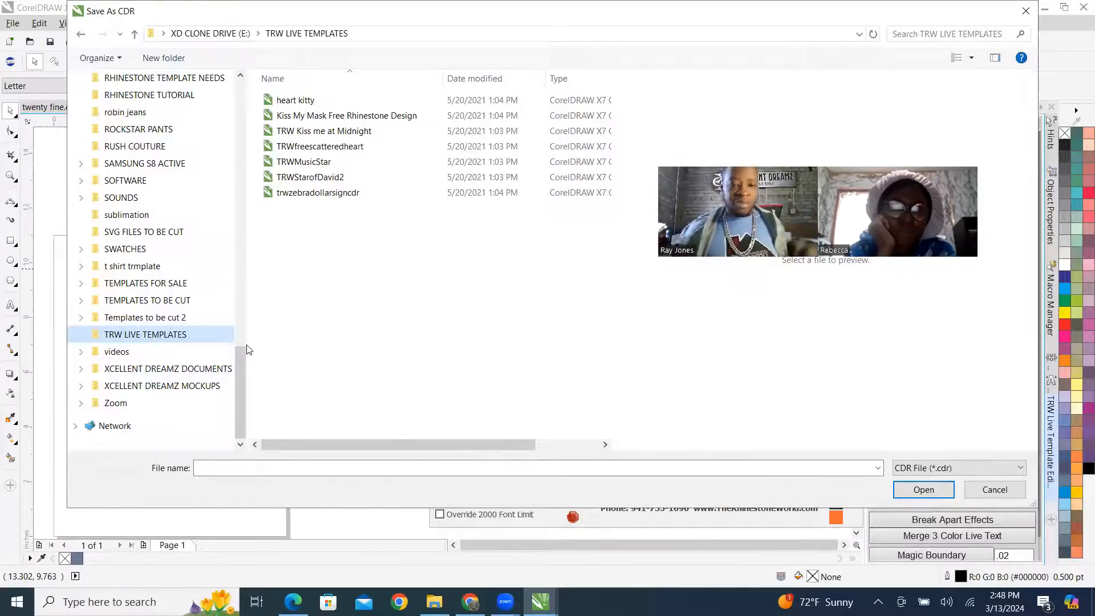
left_click(995, 489)
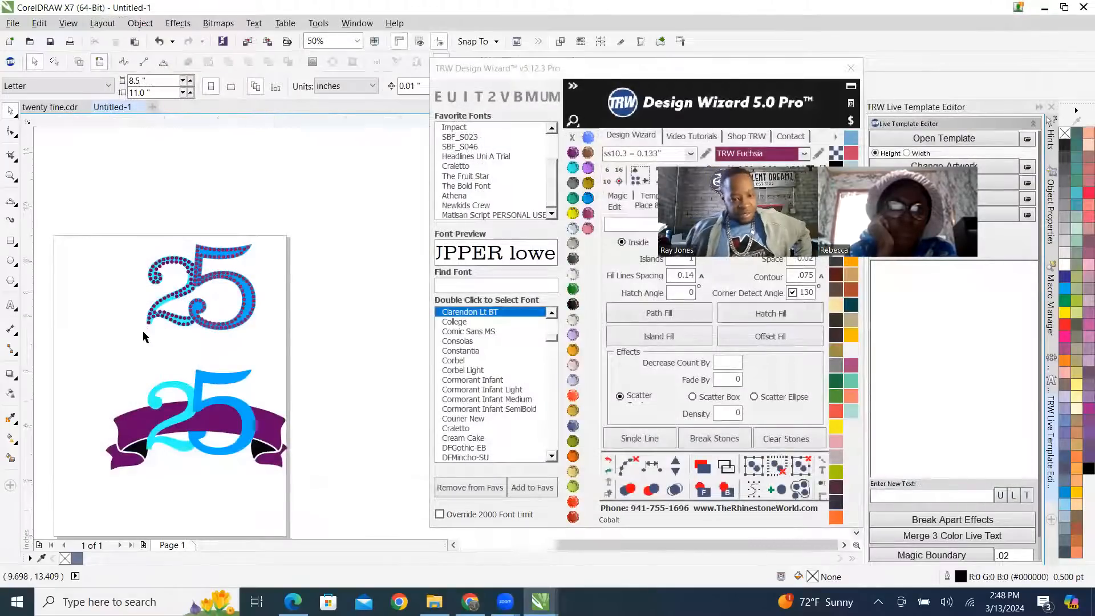
Examine the ribbon version of the 25, checking the blue 5 and the banner as separate objects.
scroll(142, 327, "up", 1)
scroll(256, 314, "down", 3)
scroll(285, 329, "up", 3)
scroll(285, 329, "down", 3)
scroll(195, 335, "up", 2)
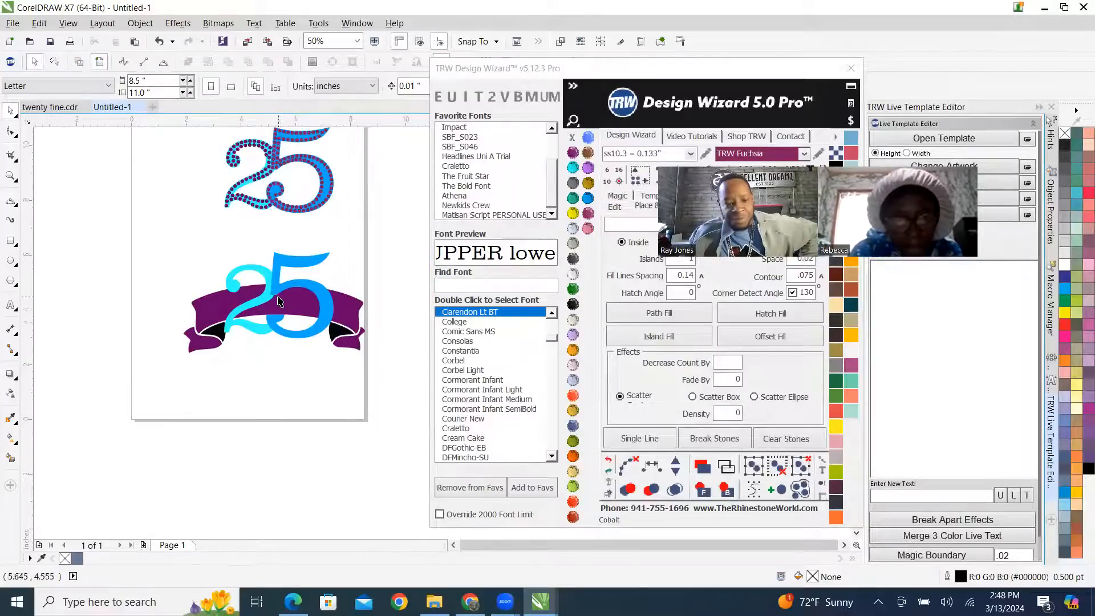
scroll(279, 301, "up", 1)
left_click(375, 296)
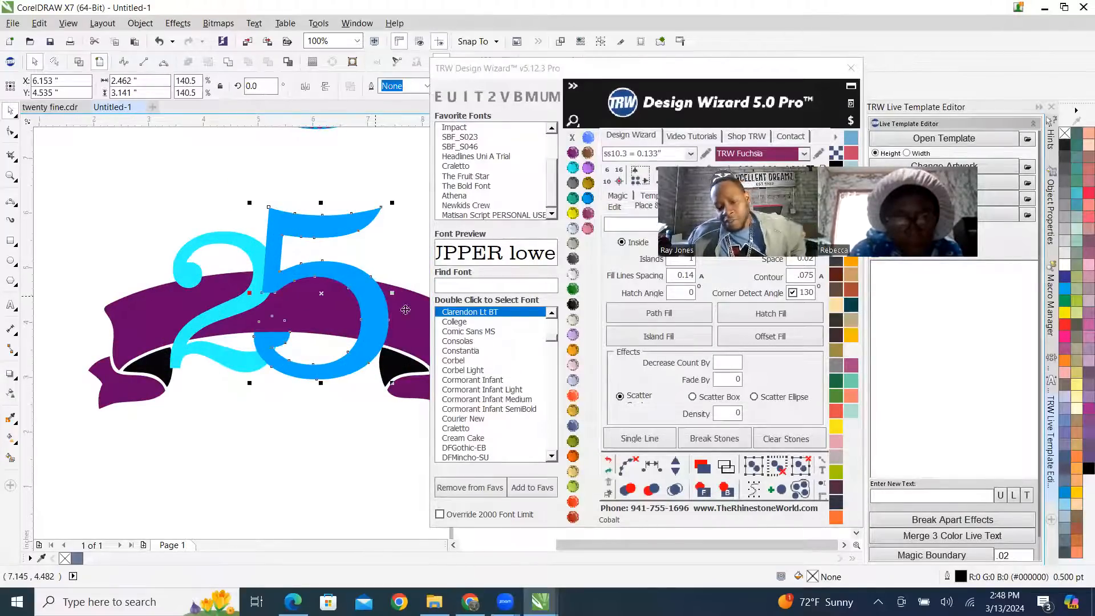
scroll(182, 303, "down", 1)
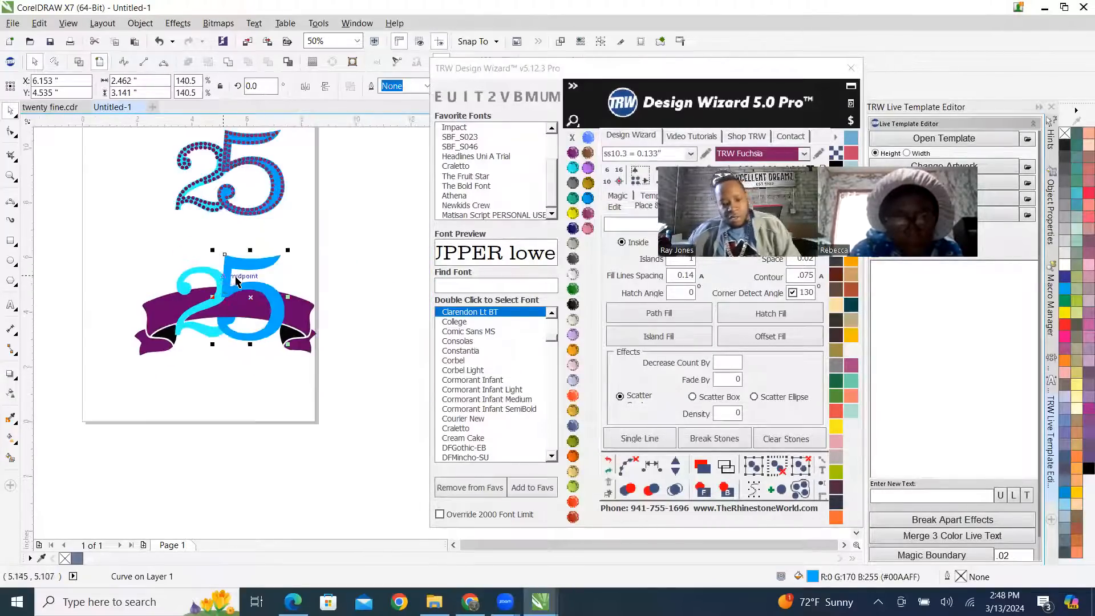
left_click(325, 316)
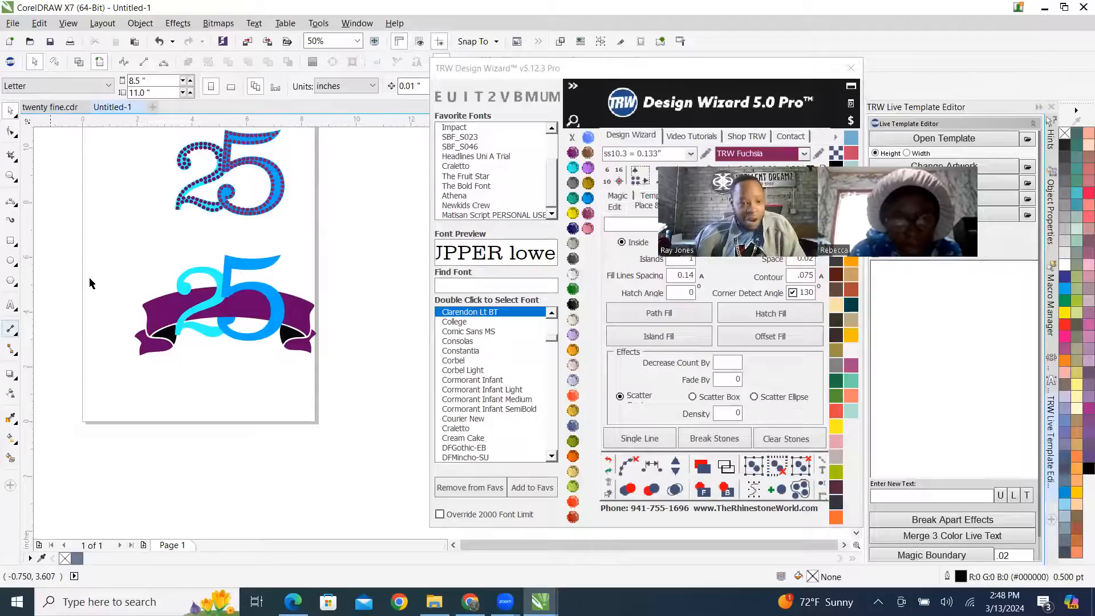
left_click(280, 318)
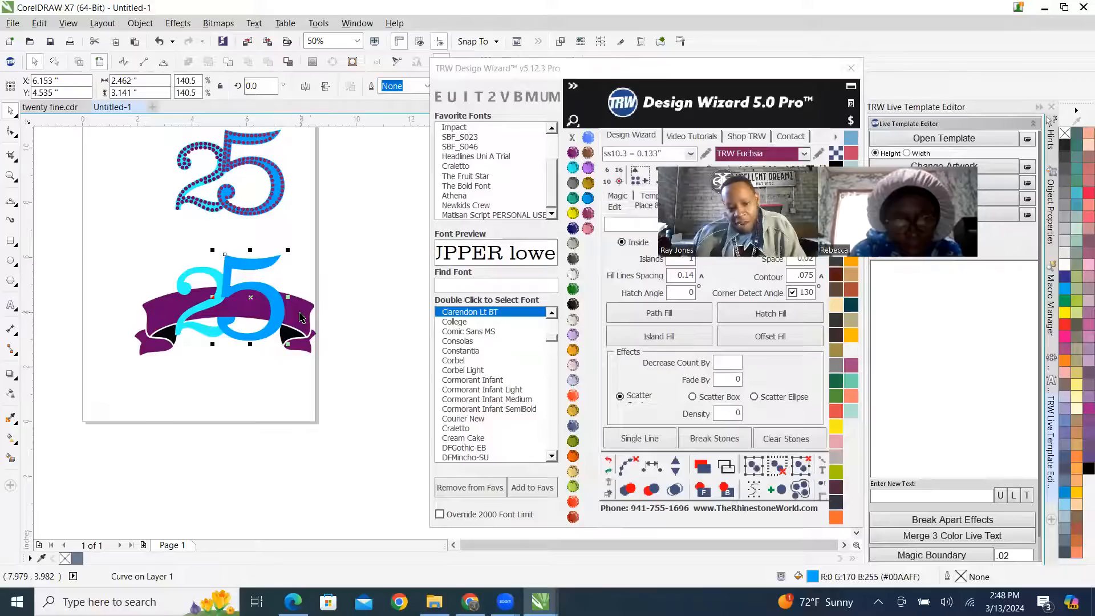
left_click(299, 313, "shift")
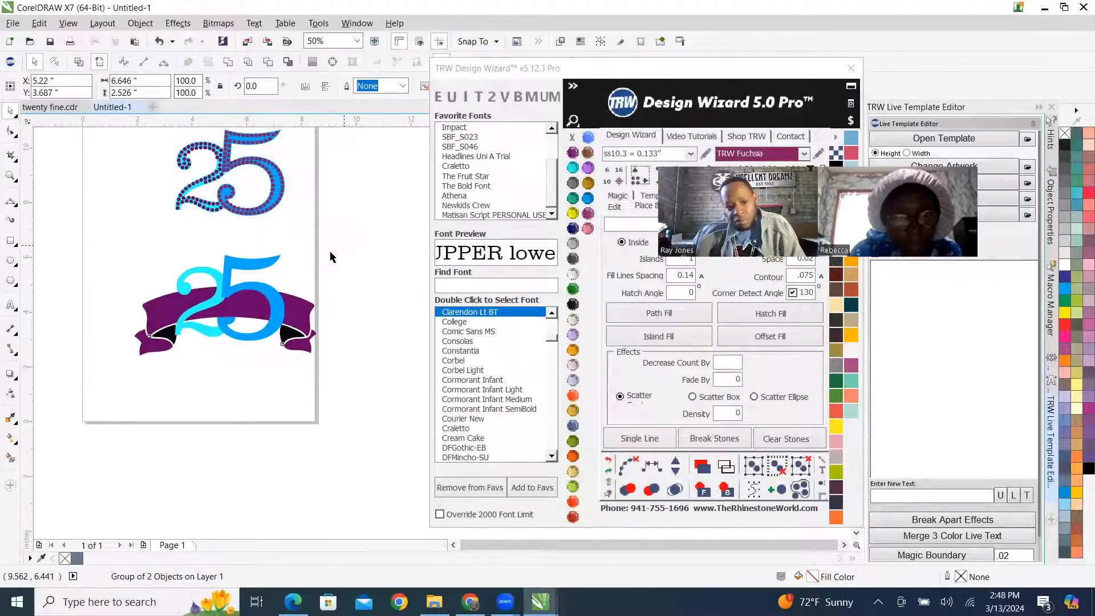
left_click(332, 253)
Trim the light blue 2 with the overlapping blue 5 in the ribbon version, and clear the selection.
scroll(210, 291, "up", 1)
mouse_move(226, 259)
left_mouse_down()
mouse_move(171, 264)
mouse_move(205, 263)
left_mouse_up()
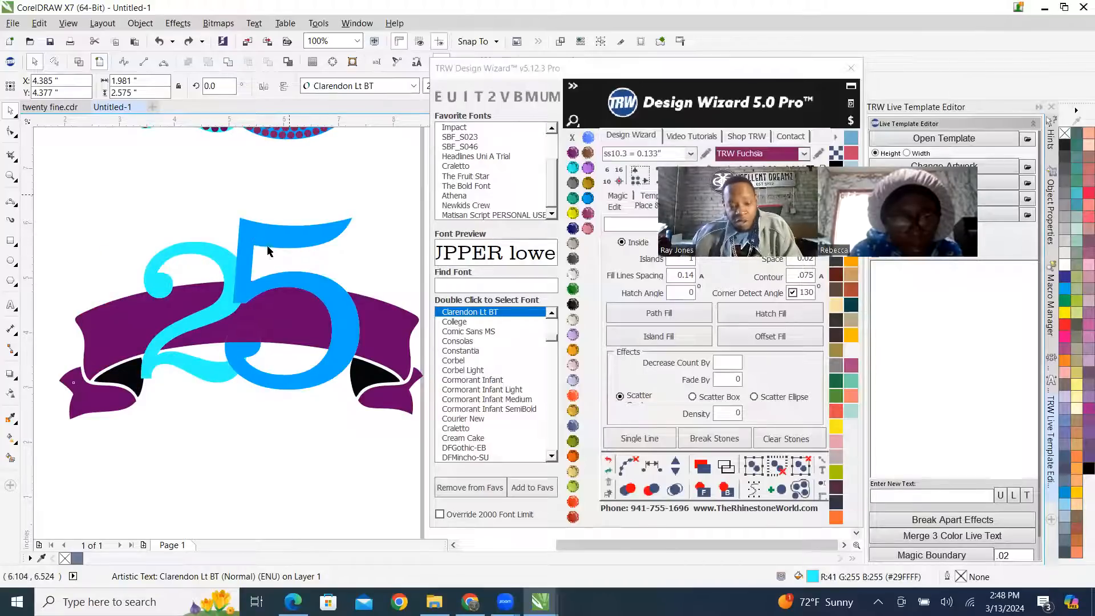
left_click(270, 251)
left_click(205, 255, "shift")
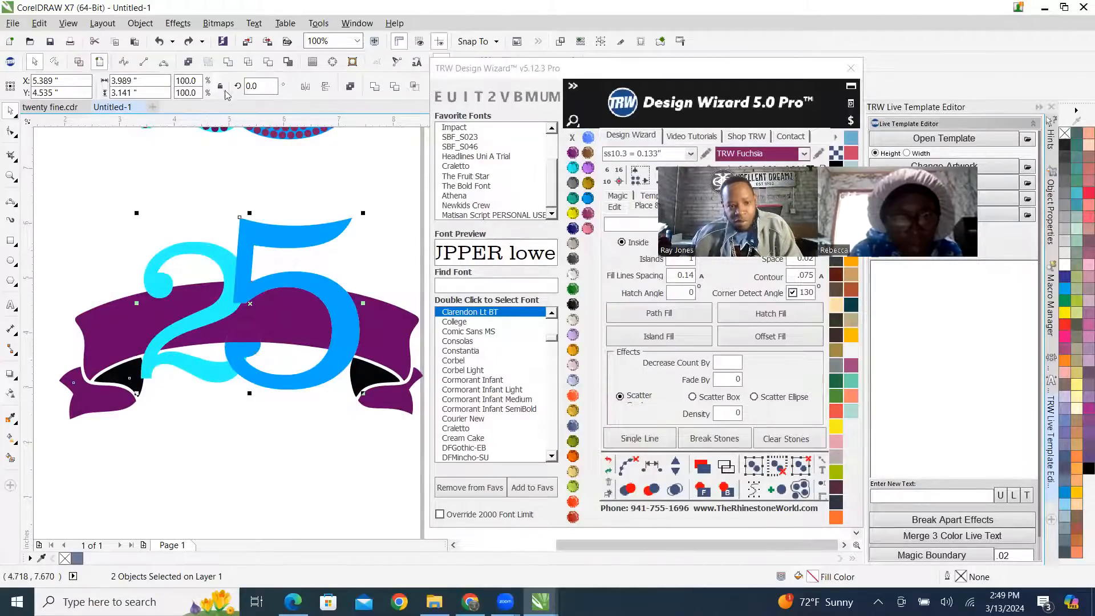
left_click(272, 68)
left_click(231, 200)
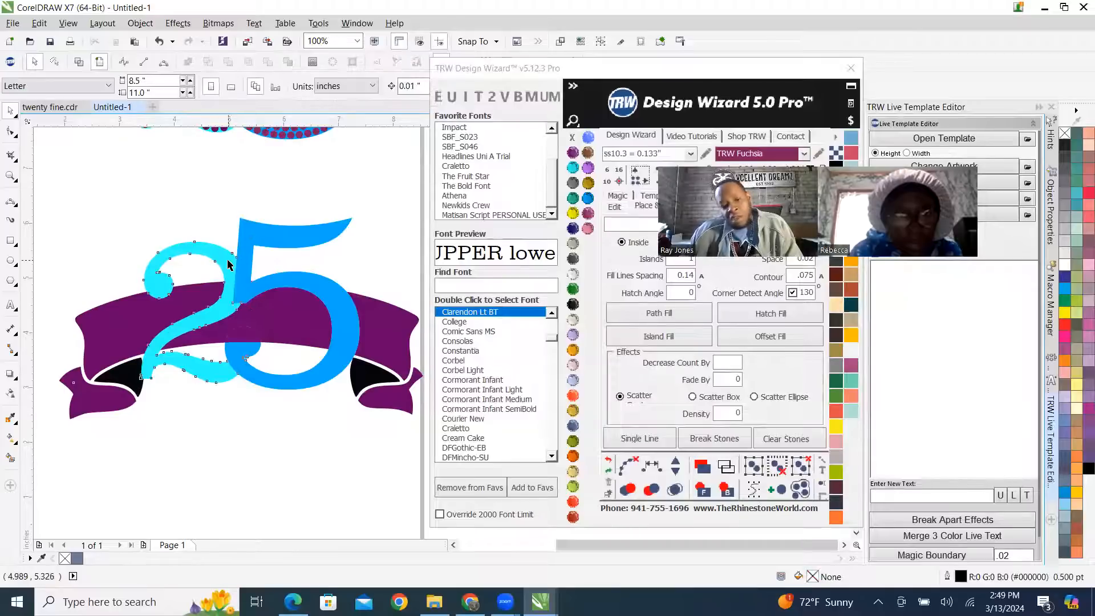
Trim the banner group with the light blue 2, and clear the selection.
left_click(228, 263)
left_click(292, 320, "shift")
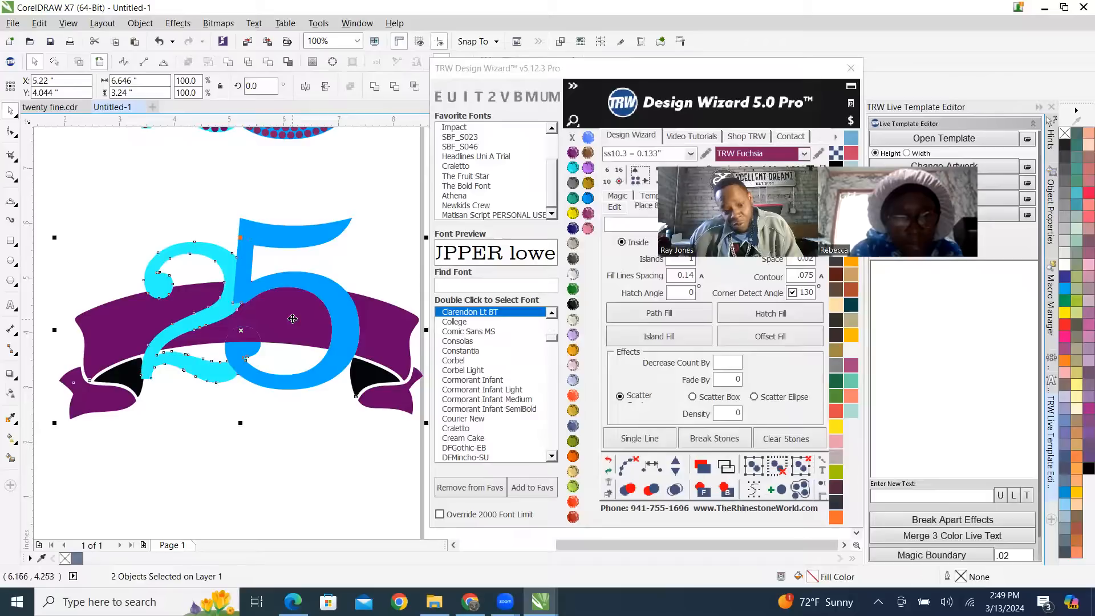
left_click(268, 63)
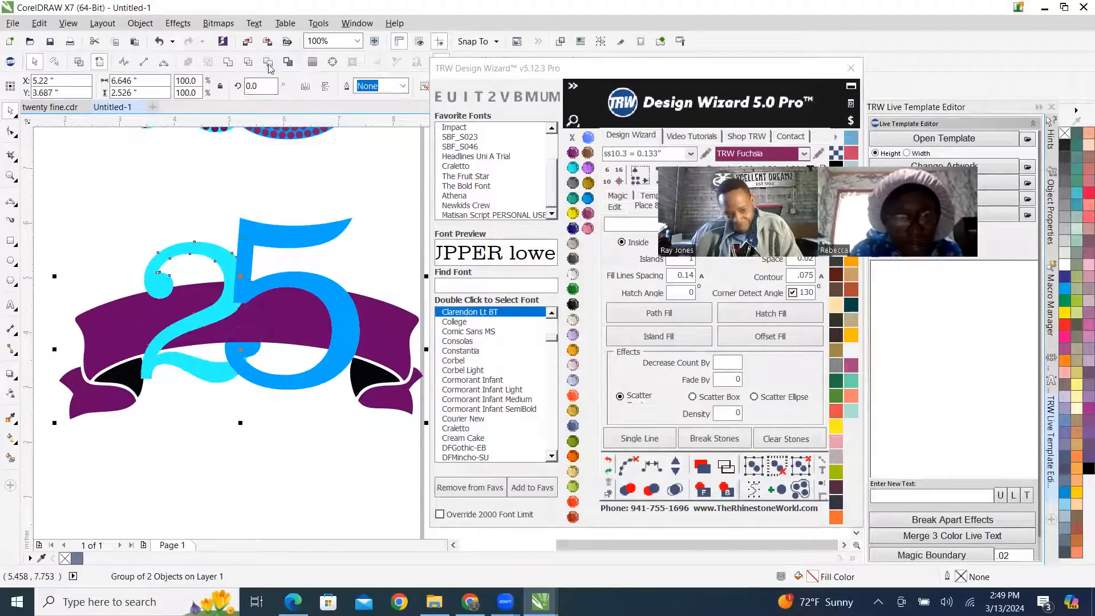
left_click(108, 179)
Try to weld the small purple piece over the 5's lower curl to the banner, and undo the weld.
scroll(281, 342, "up", 2)
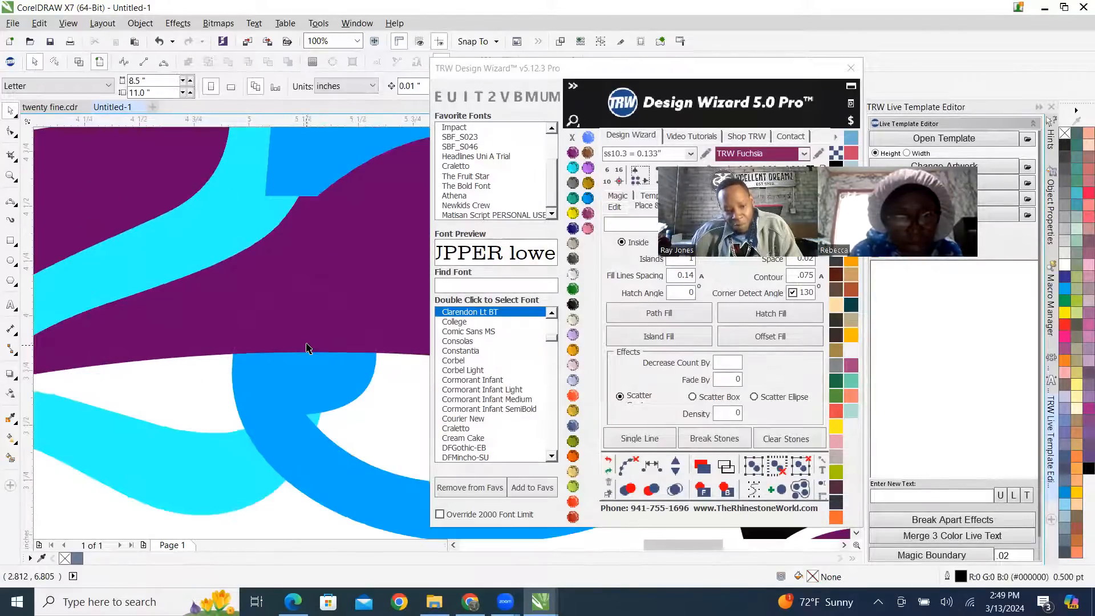
left_click(316, 333)
left_click(293, 152, "shift")
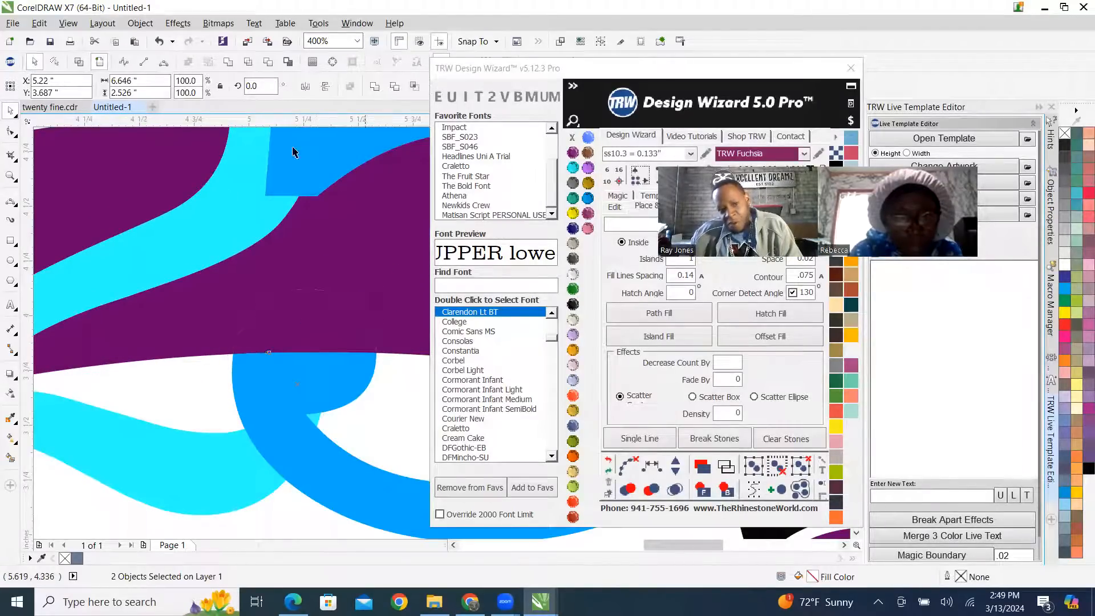
left_click(228, 62)
scroll(187, 317, "down", 2)
scroll(203, 318, "up", 2)
scroll(204, 322, "down", 3)
scroll(206, 315, "up", 1)
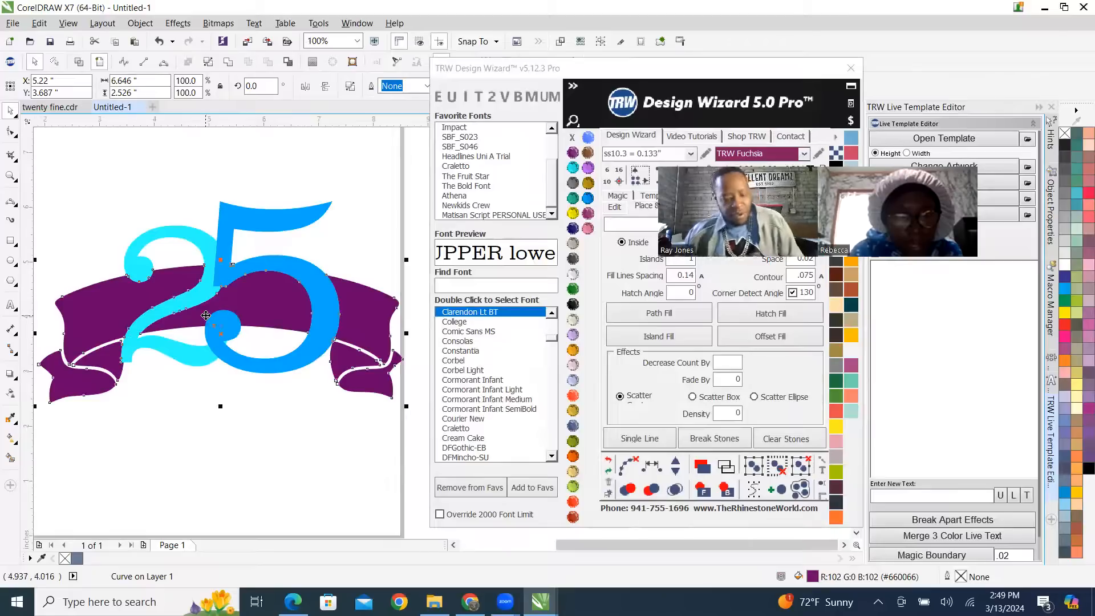
key("ctrl+z")
Trim the blue 5 with the small purple piece covering its lower curl.
scroll(205, 342, "up", 2)
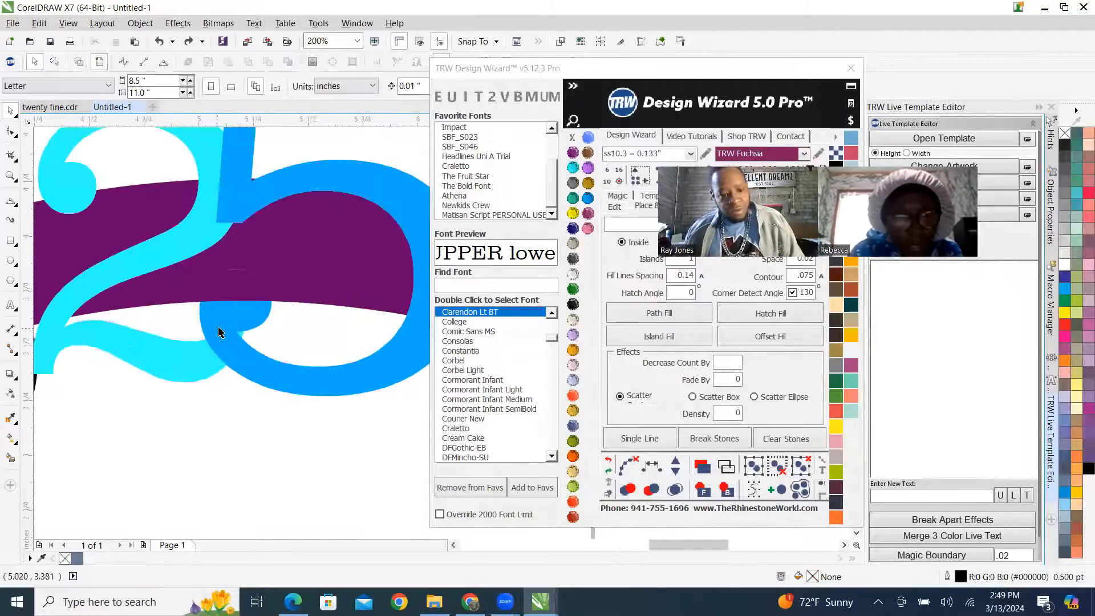
left_click(261, 245)
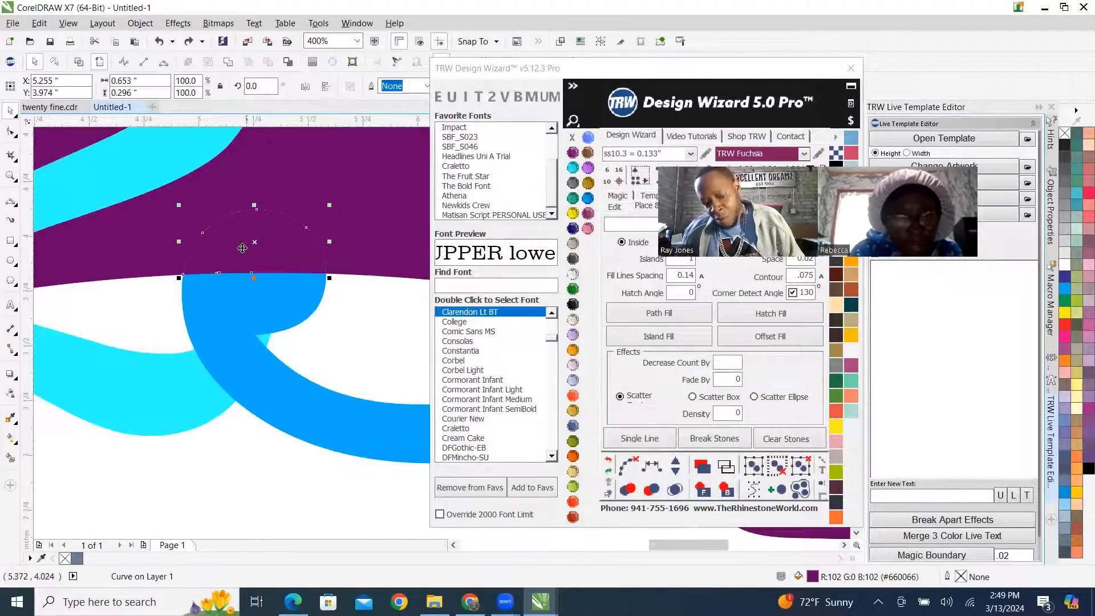
left_click(257, 316, "shift")
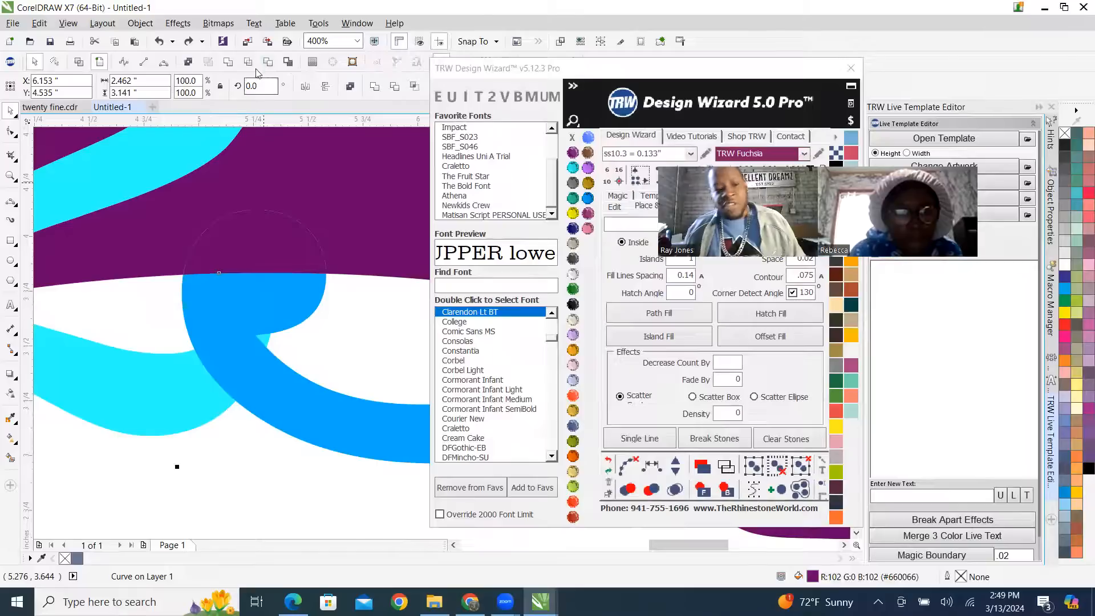
left_click(269, 64)
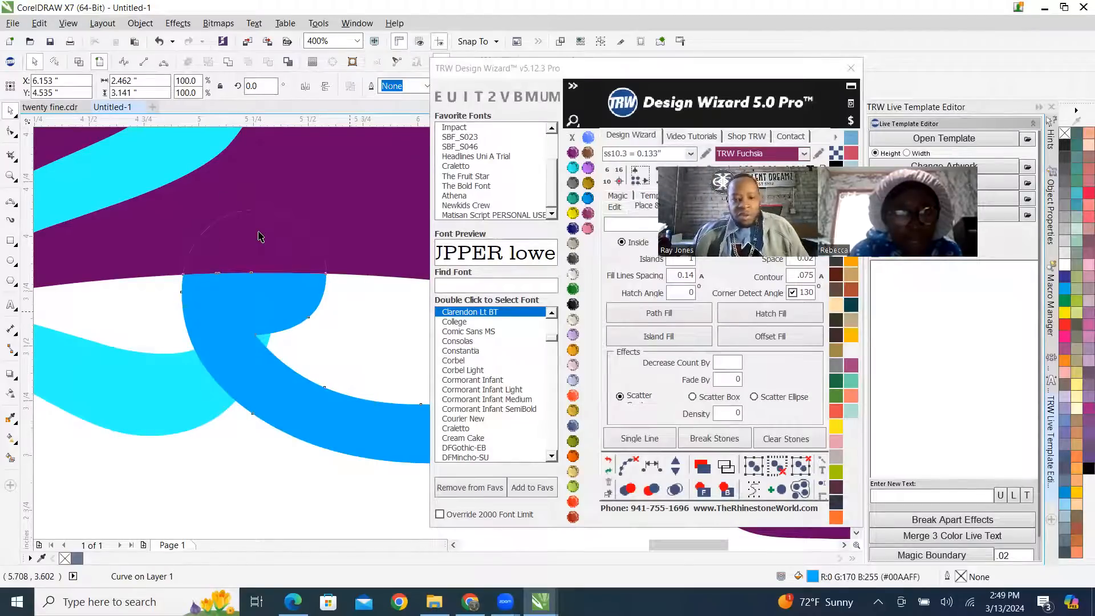
Weld the small purple piece and the banner into one shape, and clear the selection.
left_click(303, 147, "shift")
left_click(228, 62)
scroll(274, 347, "down", 4)
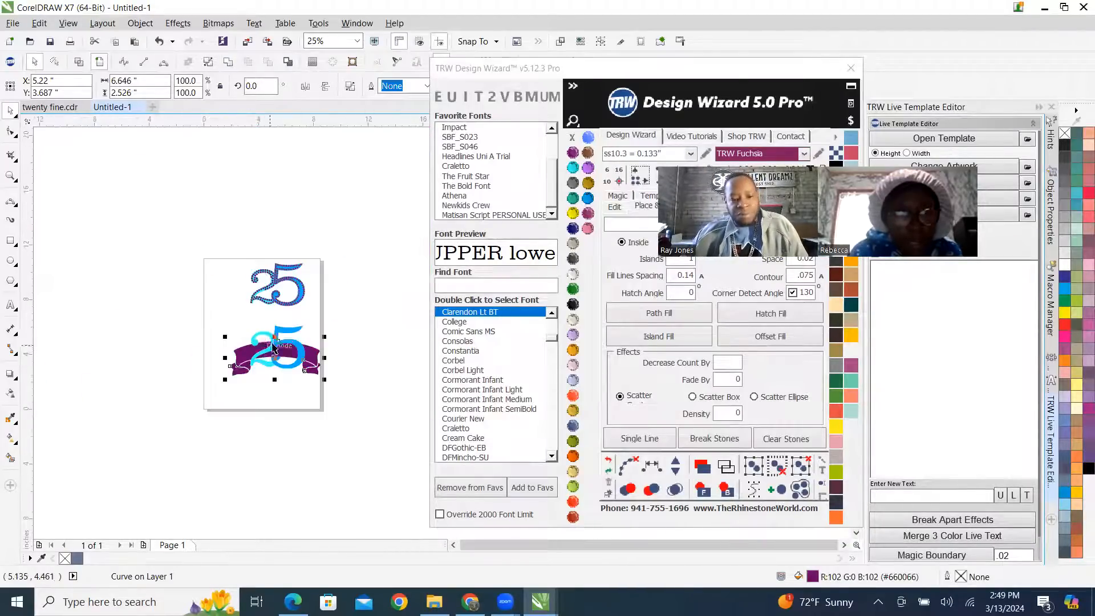
left_click(359, 341)
scroll(311, 383, "up", 1)
left_click_drag(214, 310, 160, 248)
left_click_drag(188, 290, 249, 357)
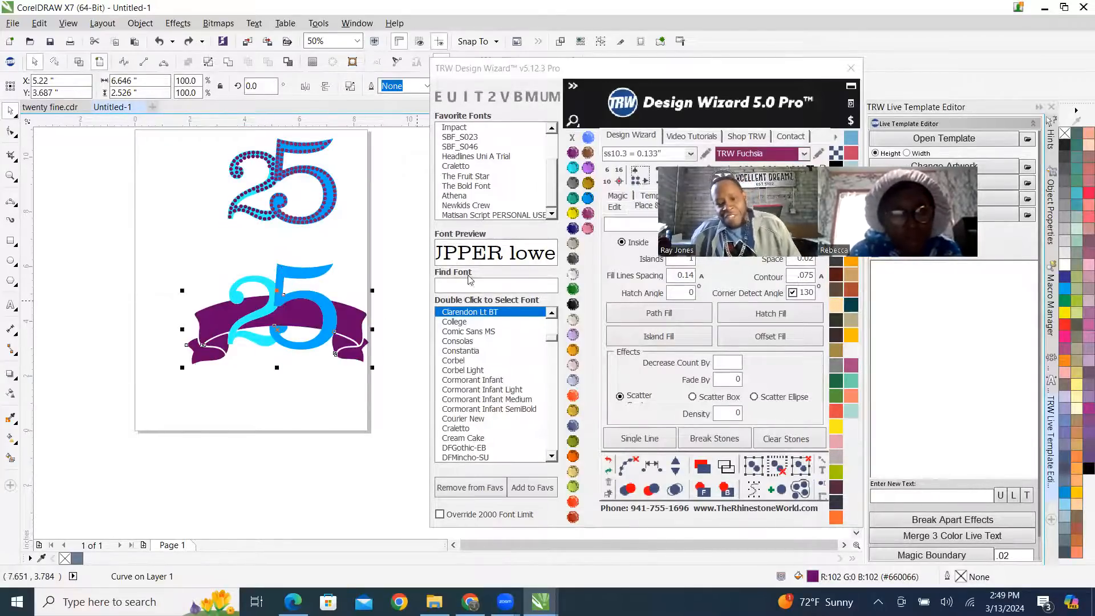
key("Escape")
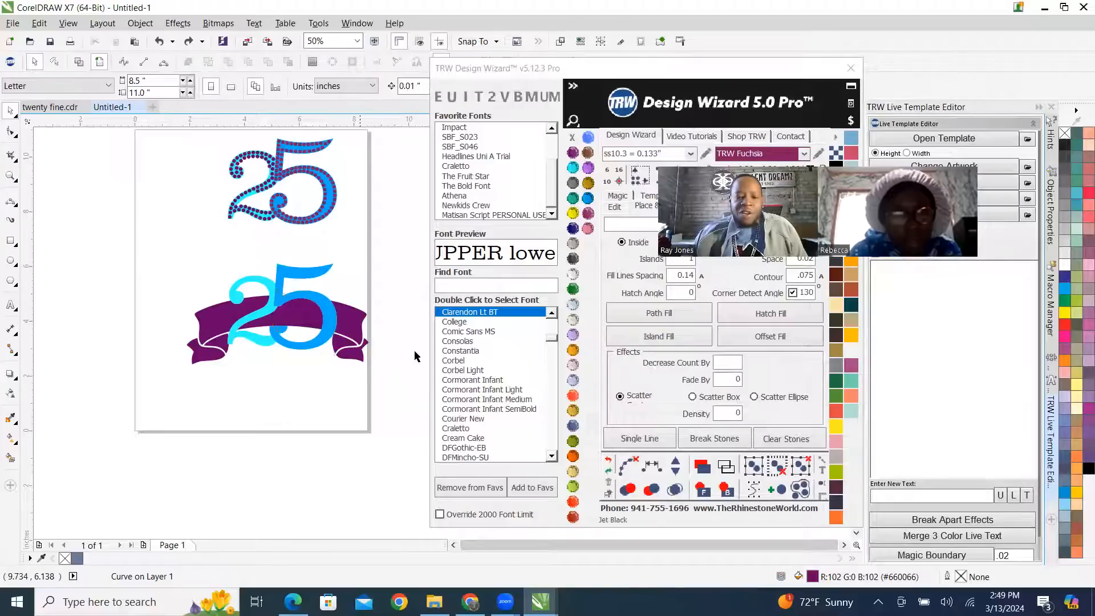
Fill the purple banner with ss10.3 Topaz stones using Hatch Fill, and check the stones for overlaps.
scroll(411, 354, "up", 2)
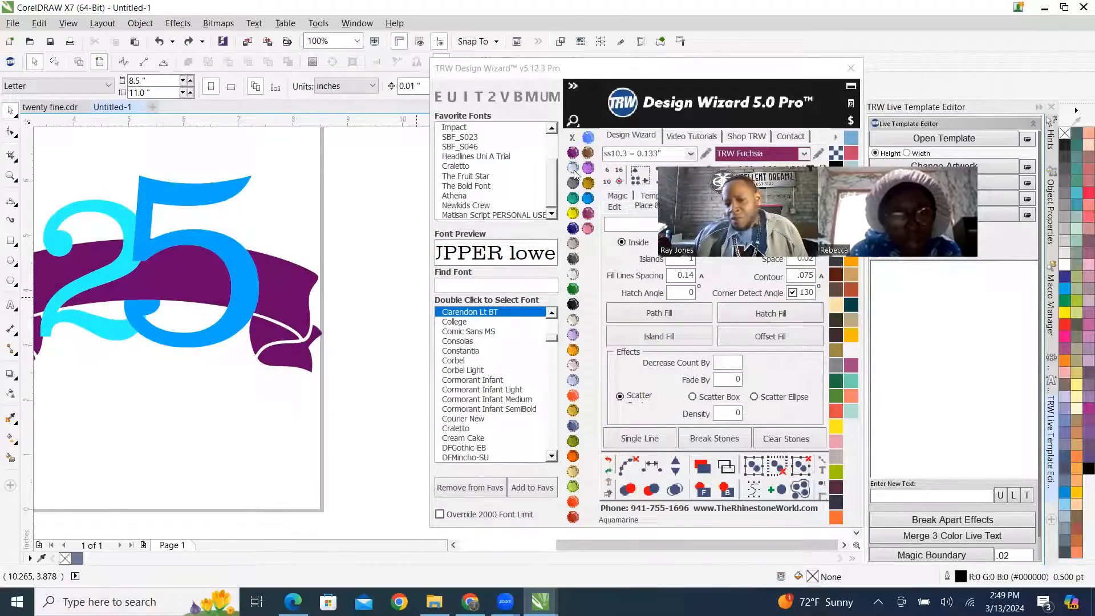
left_click(590, 184)
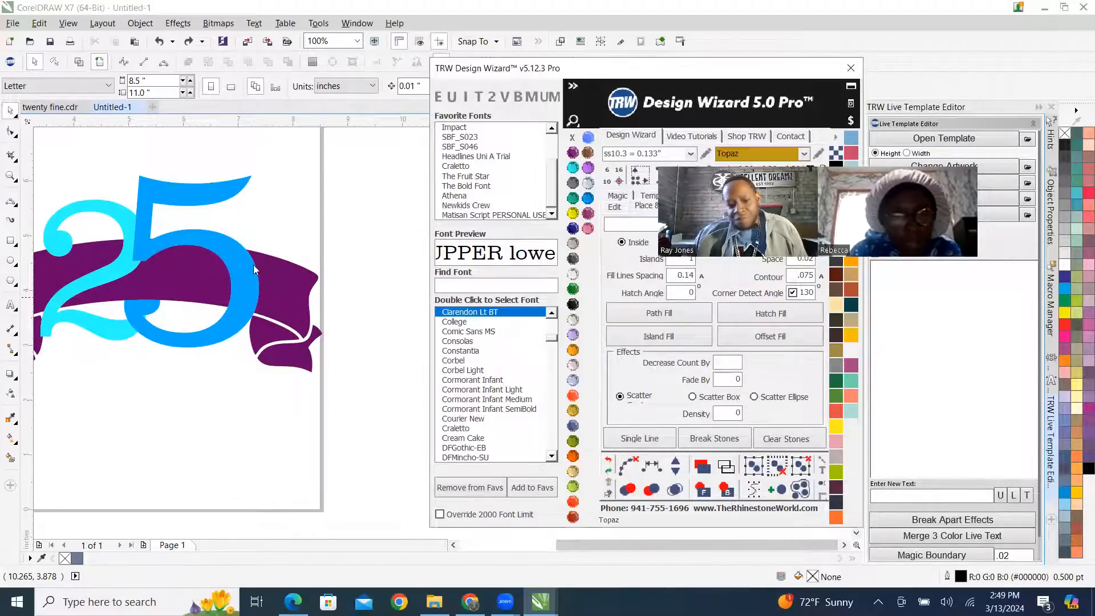
left_click(301, 301)
left_click(785, 314)
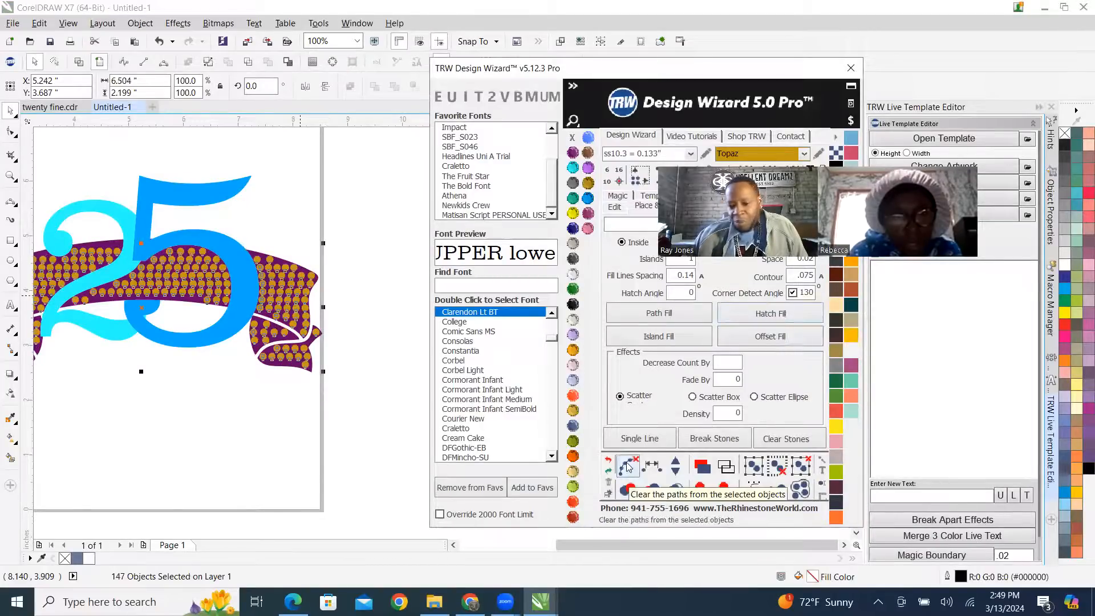
left_click(671, 489)
scroll(372, 378, "down", 2)
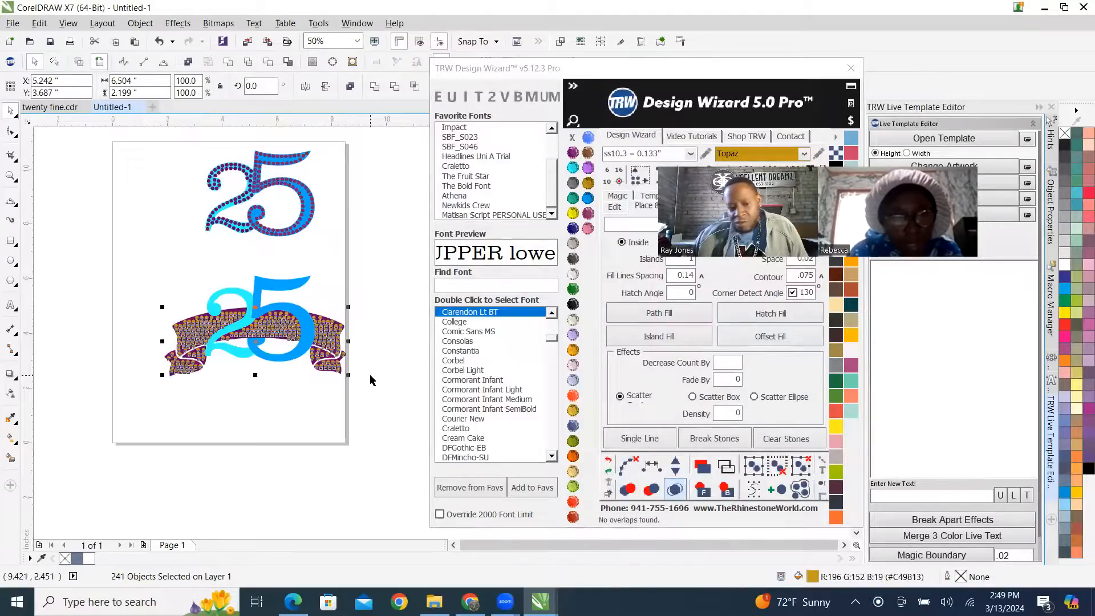
left_click(363, 294)
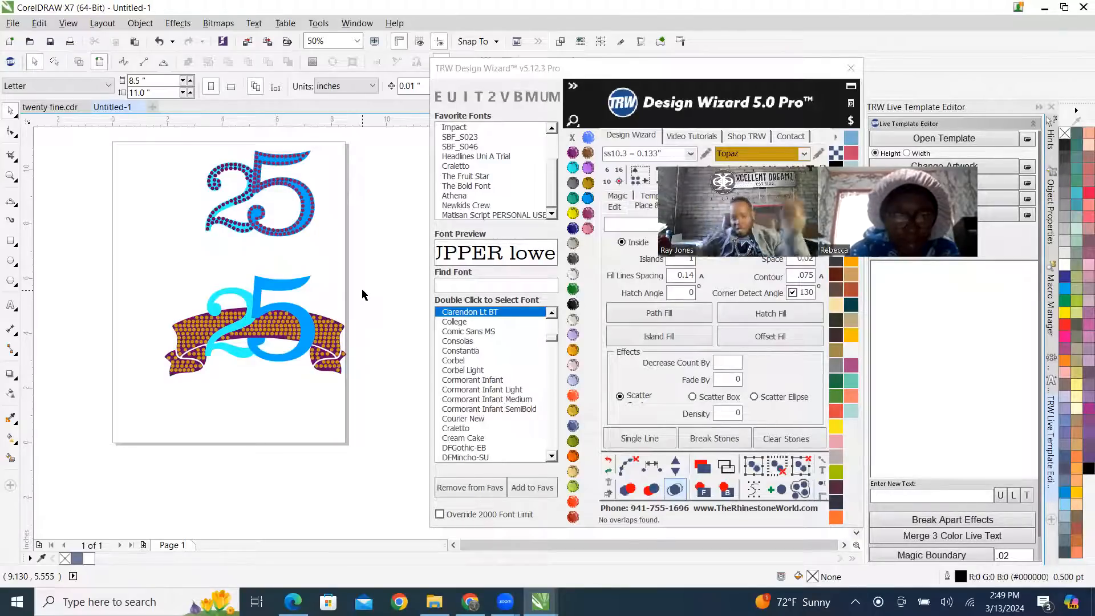
Delete the plain light blue 2 and blue 5 from the banner, keeping their cutouts.
left_click(257, 294)
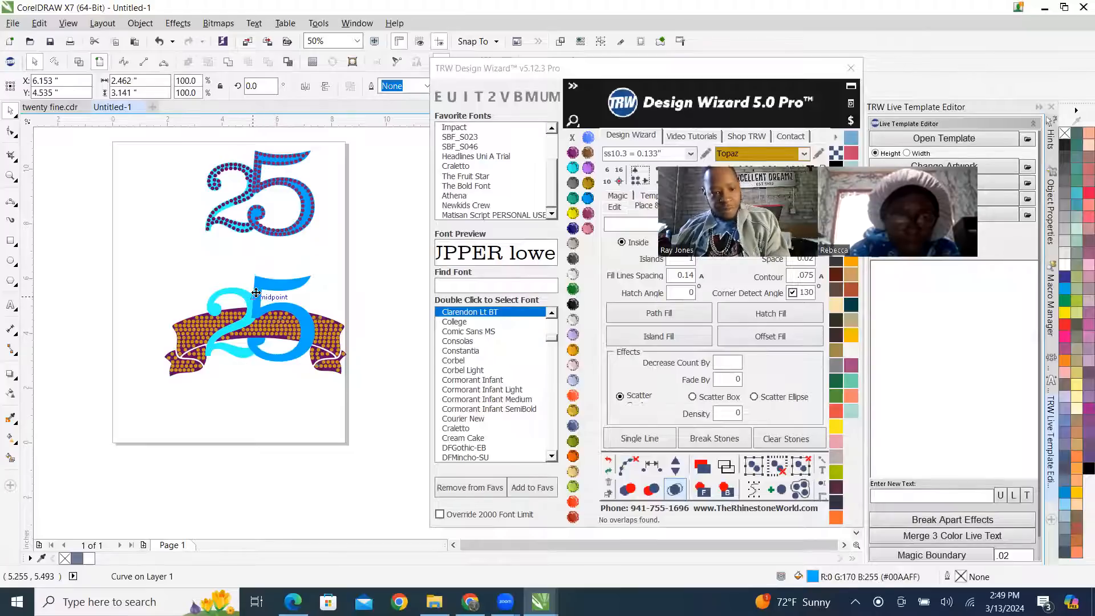
key("Delete")
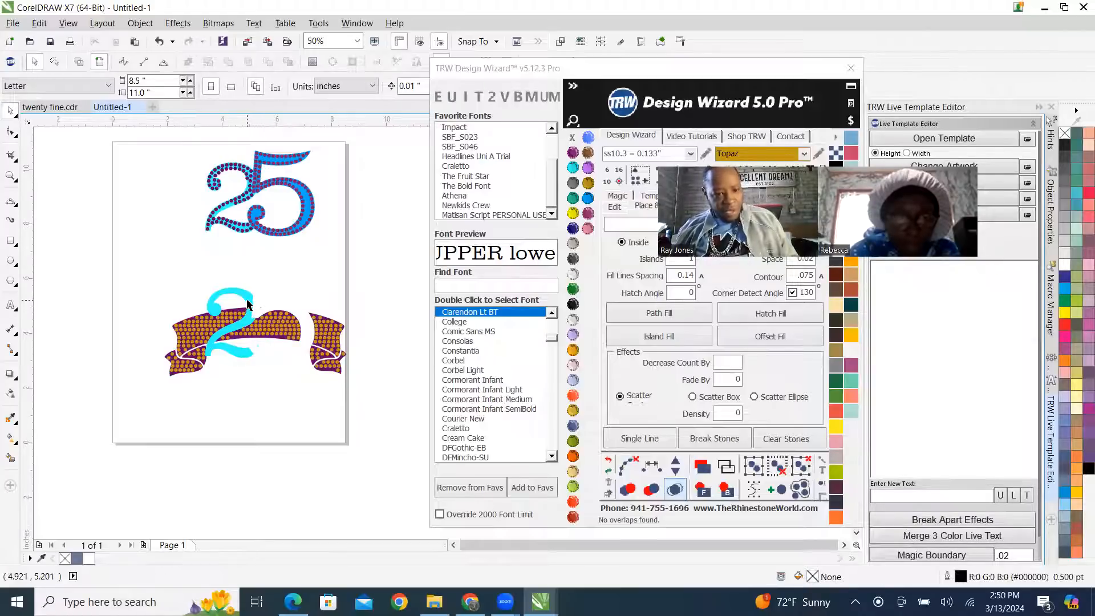
key("ctrl+z")
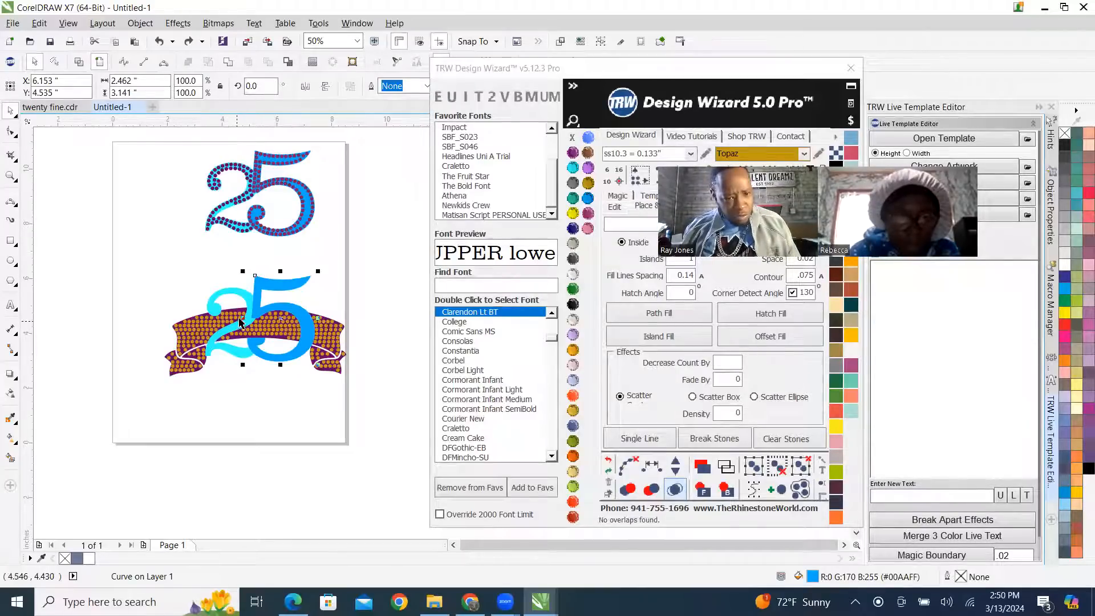
left_click(239, 295, "shift")
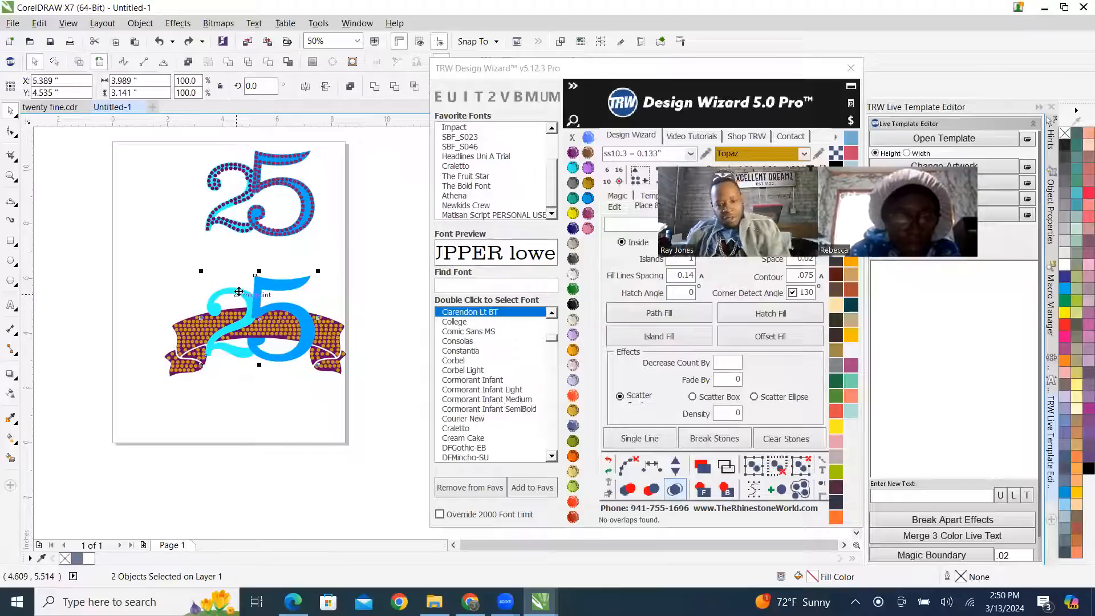
key("Delete")
Move the rhinestone-filled 25 down onto the digit cutouts of the Topaz-filled banner.
left_click_drag(186, 136, 319, 279)
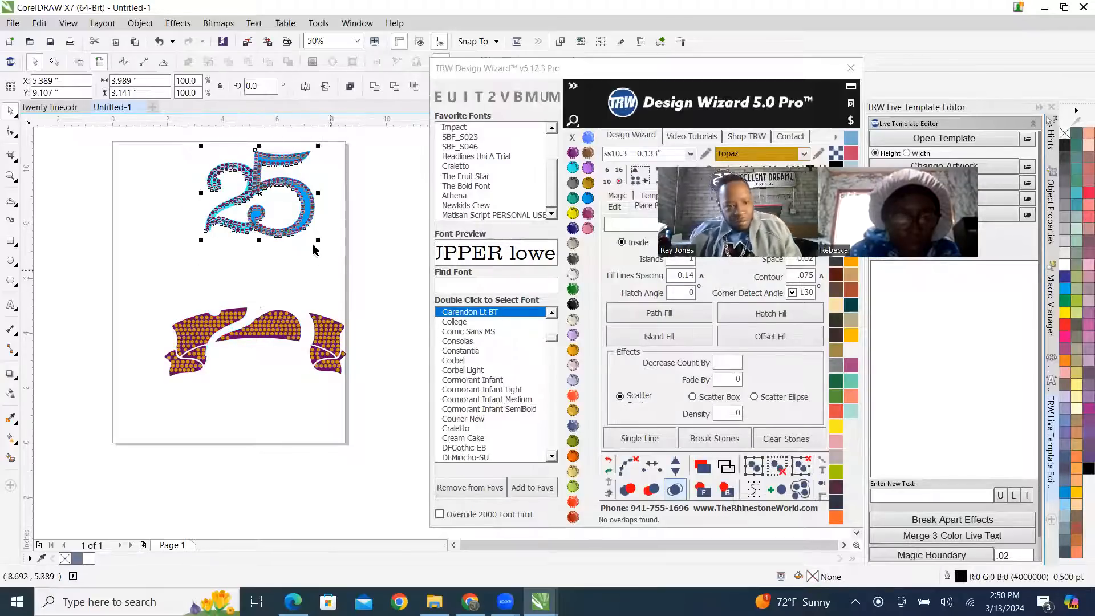
left_click_drag(262, 195, 273, 315)
scroll(251, 331, "up", 3)
scroll(251, 331, "up", 5)
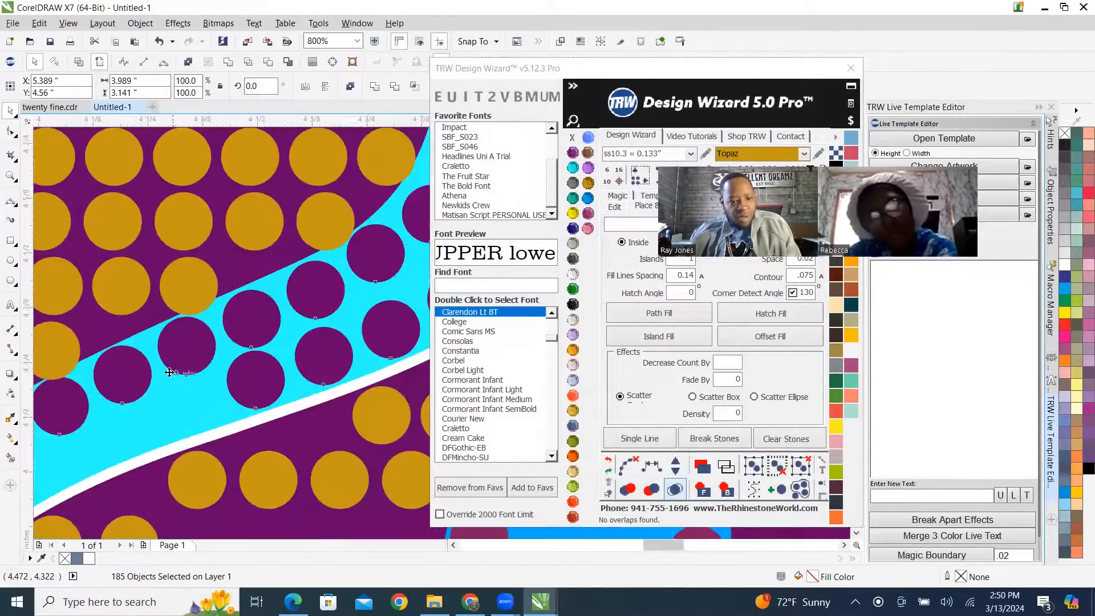
Shift the rhinestone 25 to about X 5.41, Y 4.544 inches, fitting the 2 into its banner cutout.
mouse_move(159, 416)
left_mouse_down()
mouse_move(159, 428)
mouse_move(173, 423)
left_mouse_up()
scroll(177, 420, "up", 2)
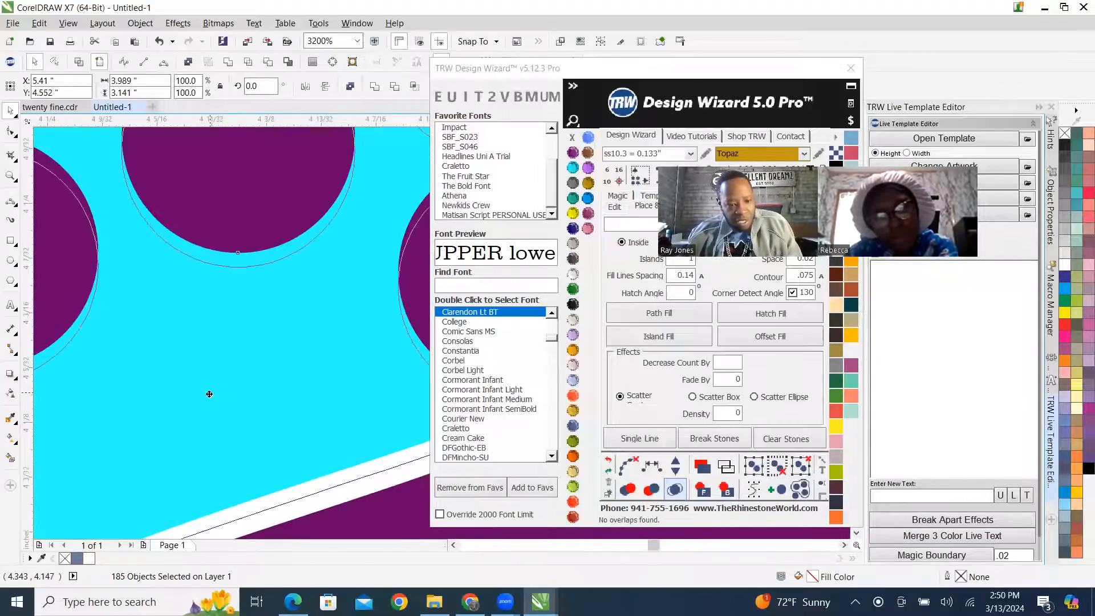
scroll(265, 381, "down", 2)
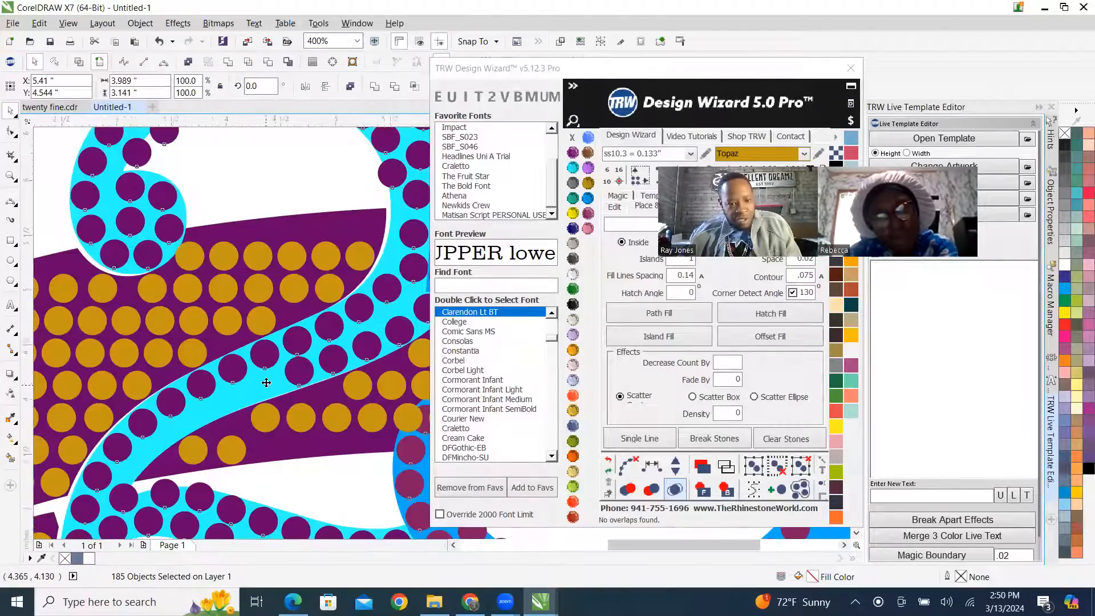
scroll(273, 377, "down", 1)
scroll(306, 350, "down", 2)
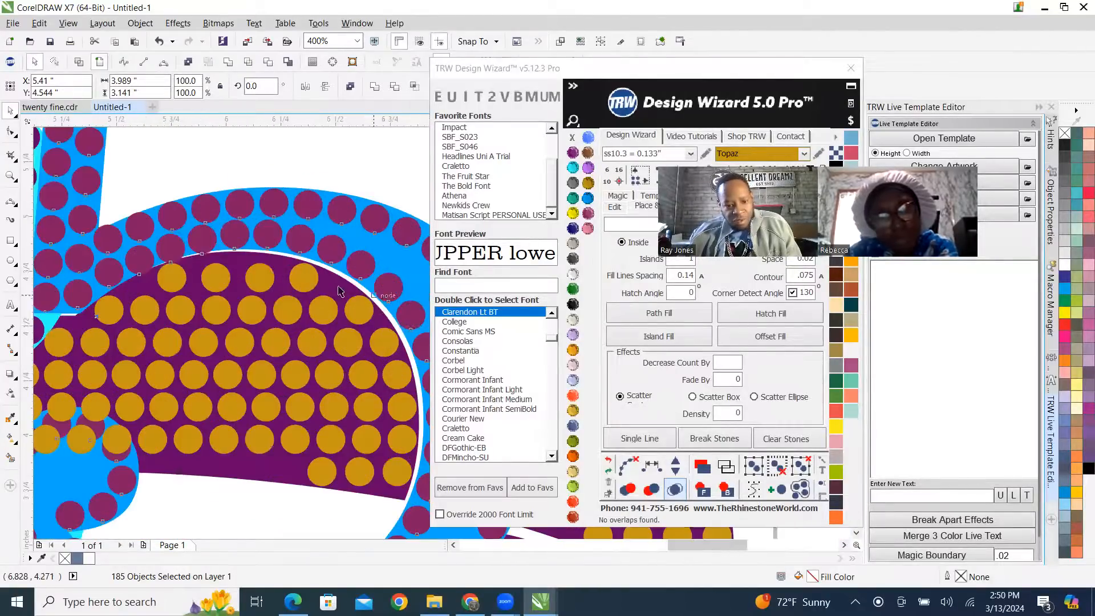
Fine-tune the rhinestone 25 to about X 5.404, Y 4.534 inches, aligning the foot of the 5's stem with the cutout.
scroll(328, 268, "up", 3)
scroll(239, 308, "down", 1)
scroll(228, 319, "up", 1)
scroll(227, 319, "up", 2)
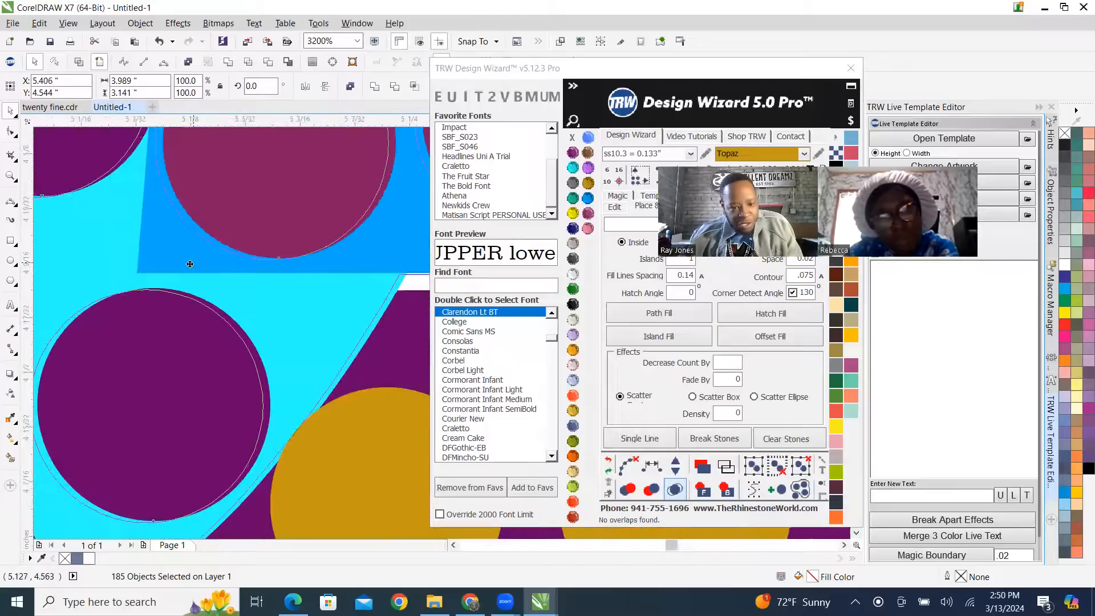
left_click_drag(186, 281, 192, 279)
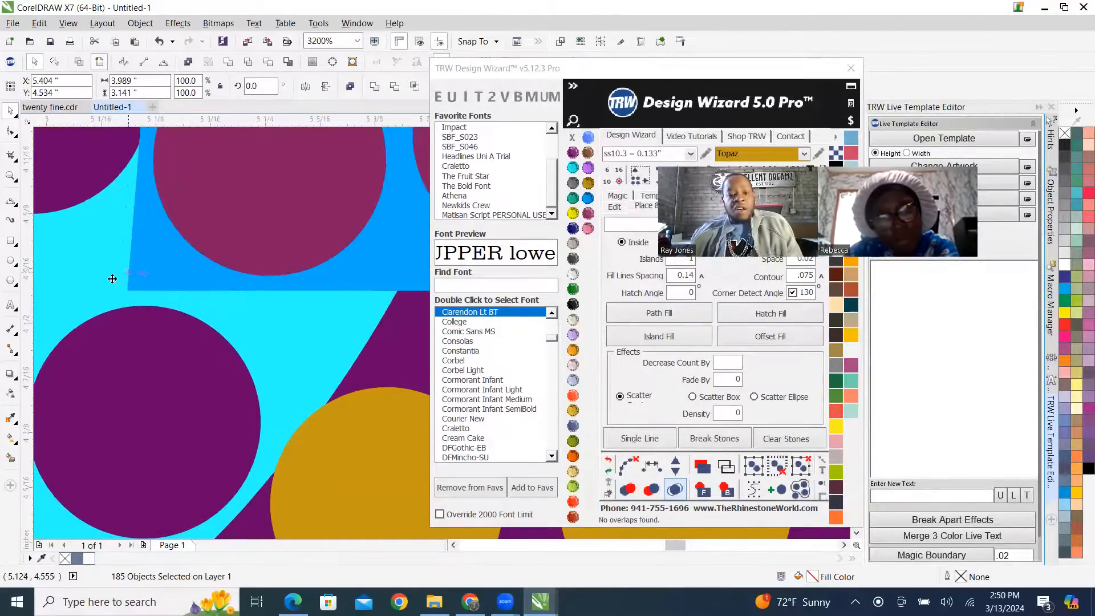
scroll(113, 279, "down", 6)
scroll(177, 260, "up", 2)
scroll(177, 260, "down", 4)
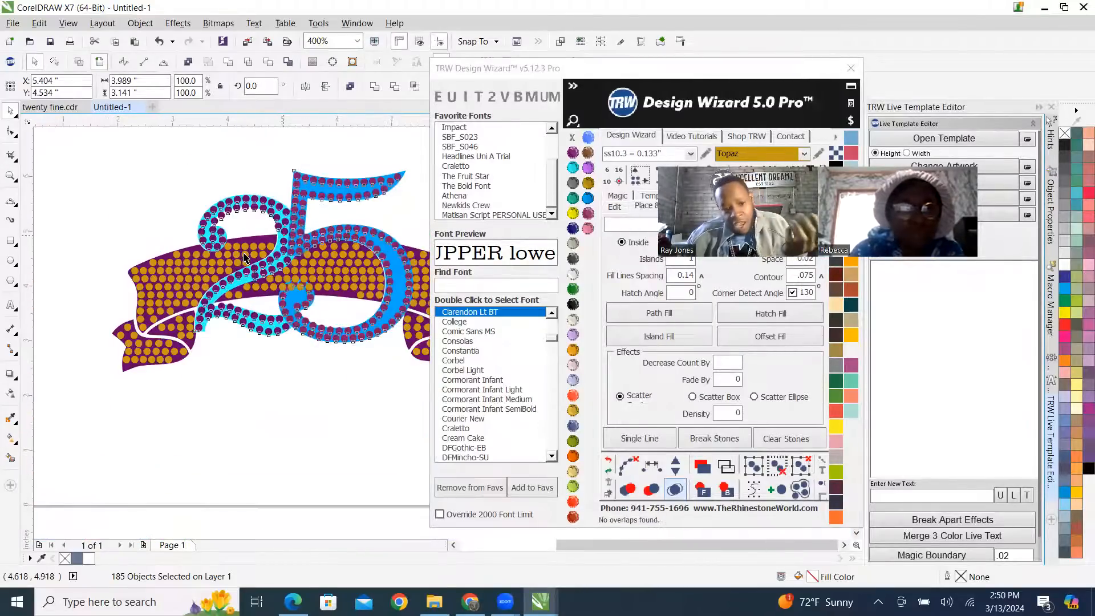
Reposition the Design Wizard window closer to the artwork and deselect the rhinestone 25.
scroll(109, 295, "down", 3)
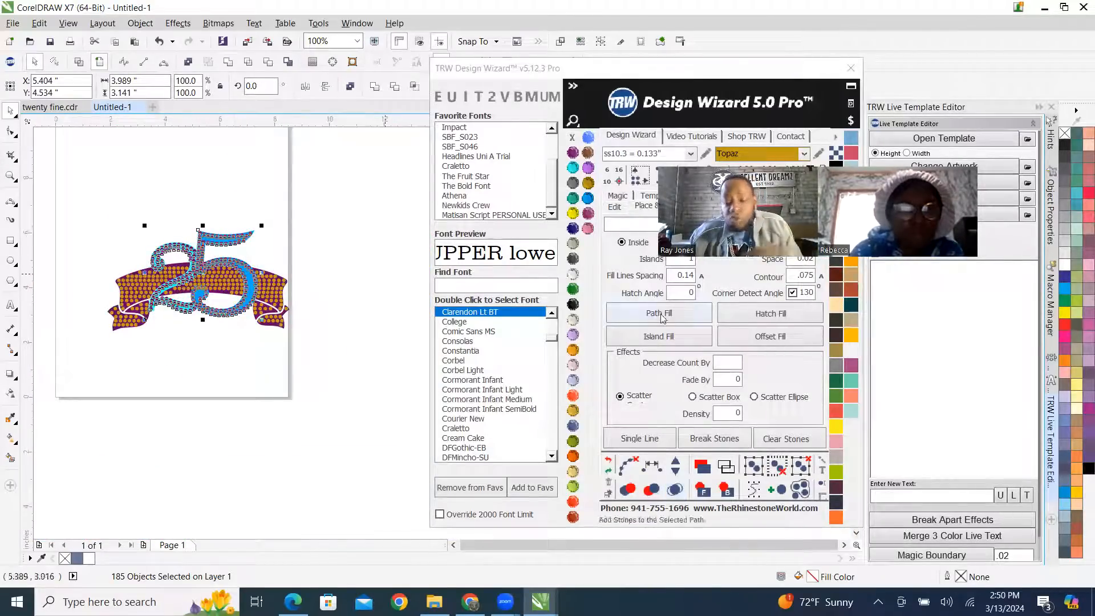
left_click(741, 74)
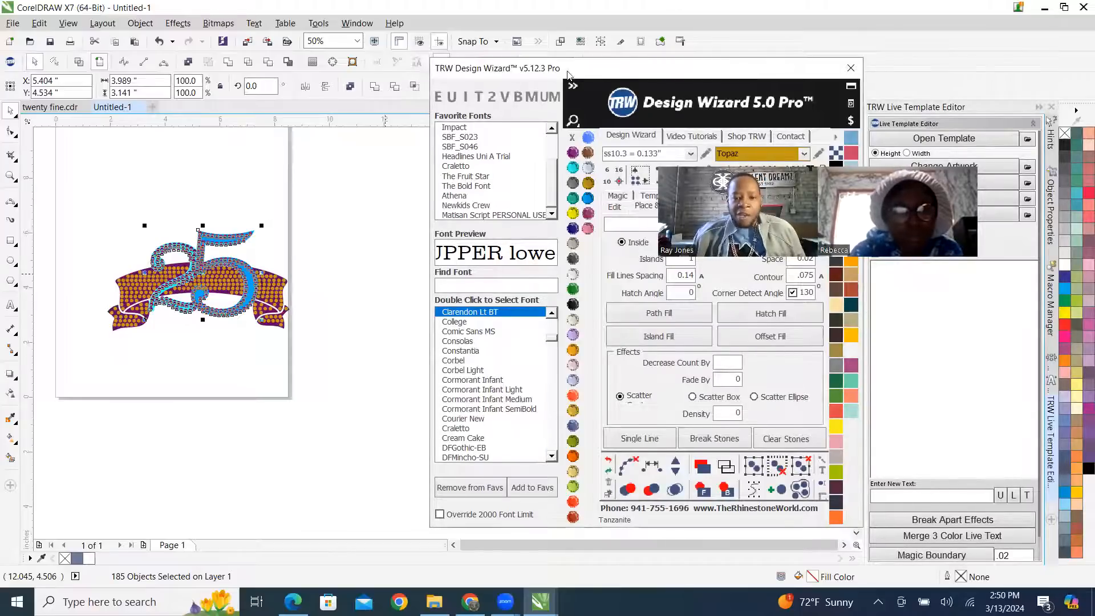
left_click_drag(599, 63, 469, 46)
left_click(157, 256)
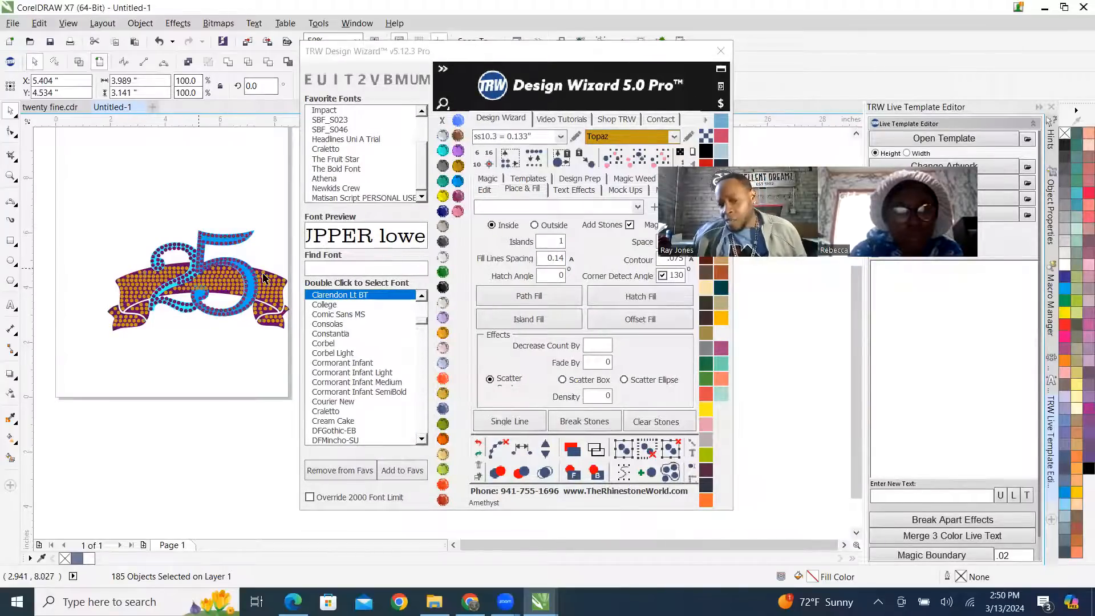
Select one stone in the stem of the 5 and nudge it 15 inches to the right with the Design Wizard.
scroll(234, 276, "up", 2)
scroll(205, 266, "down", 1)
scroll(197, 259, "up", 1)
scroll(171, 248, "down", 1)
scroll(171, 248, "down", 1)
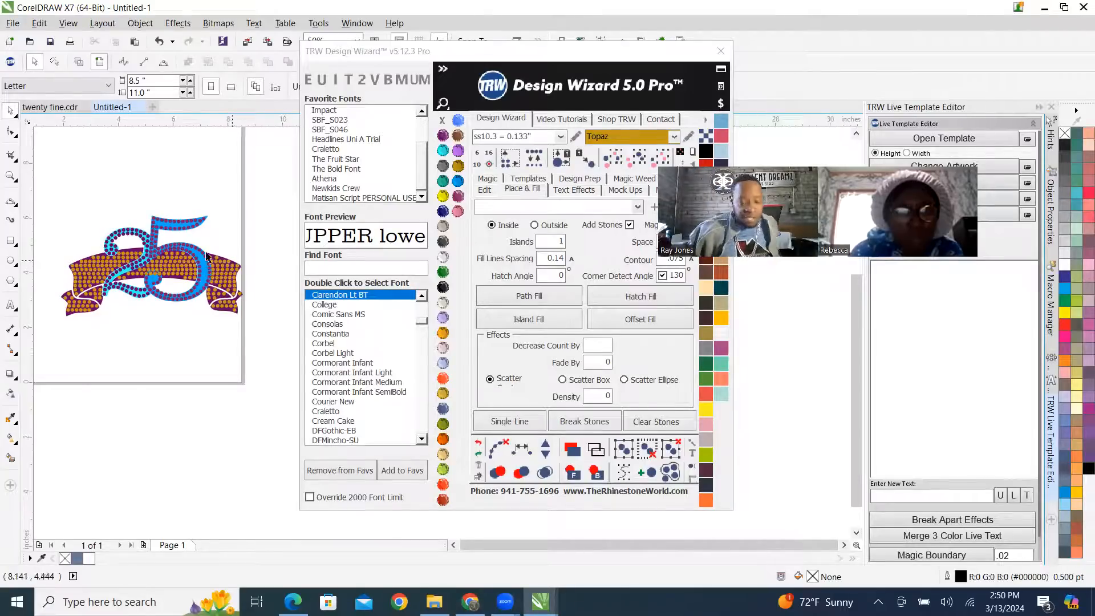
scroll(151, 258, "up", 2)
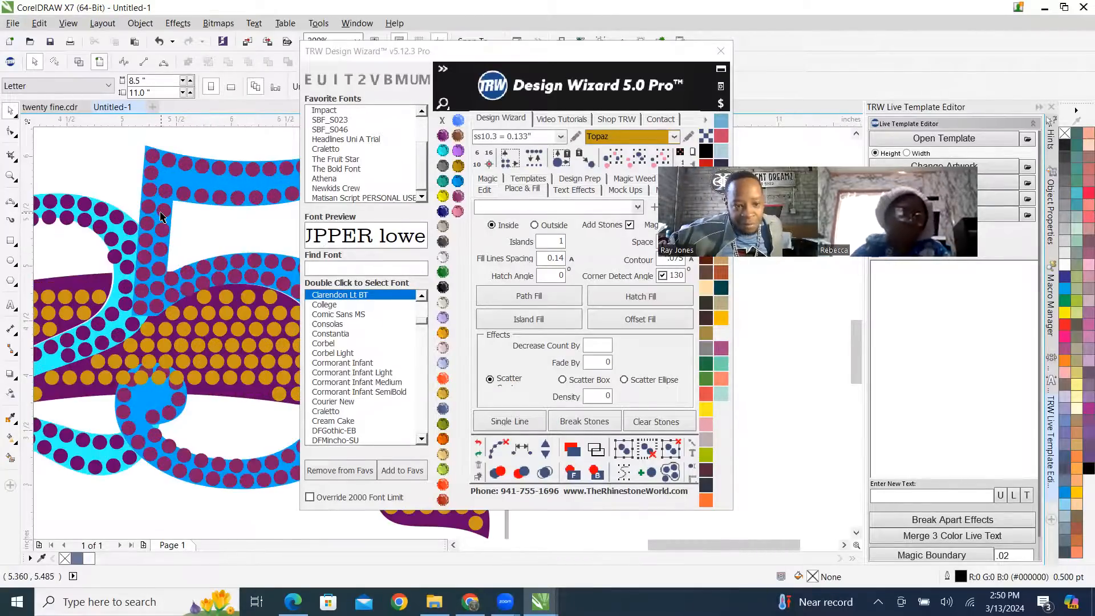
left_click(163, 210)
scroll(155, 241, "down", 3)
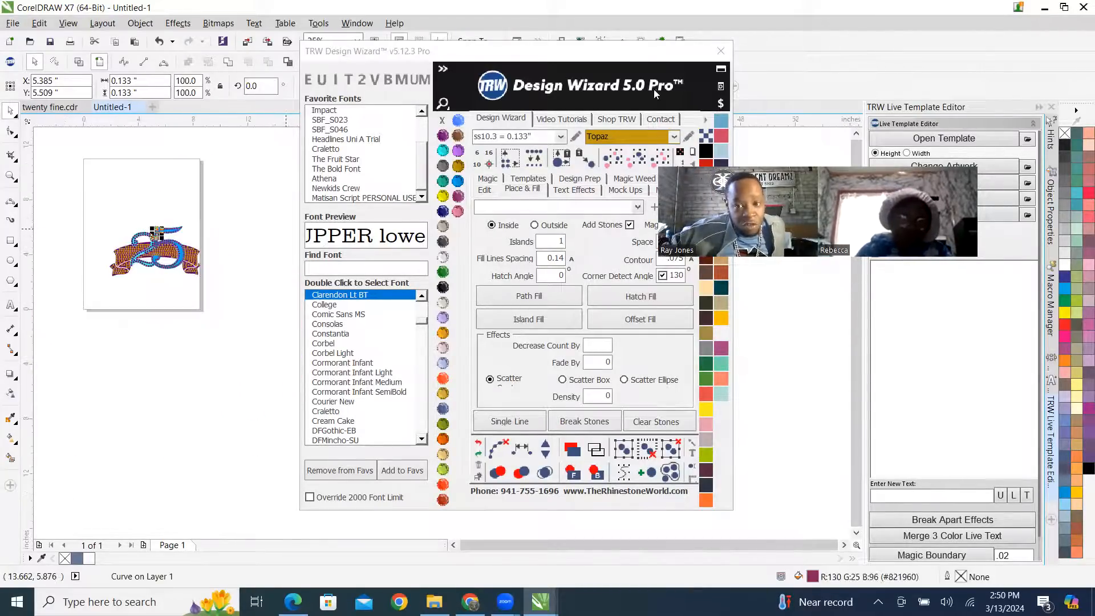
left_click(652, 55)
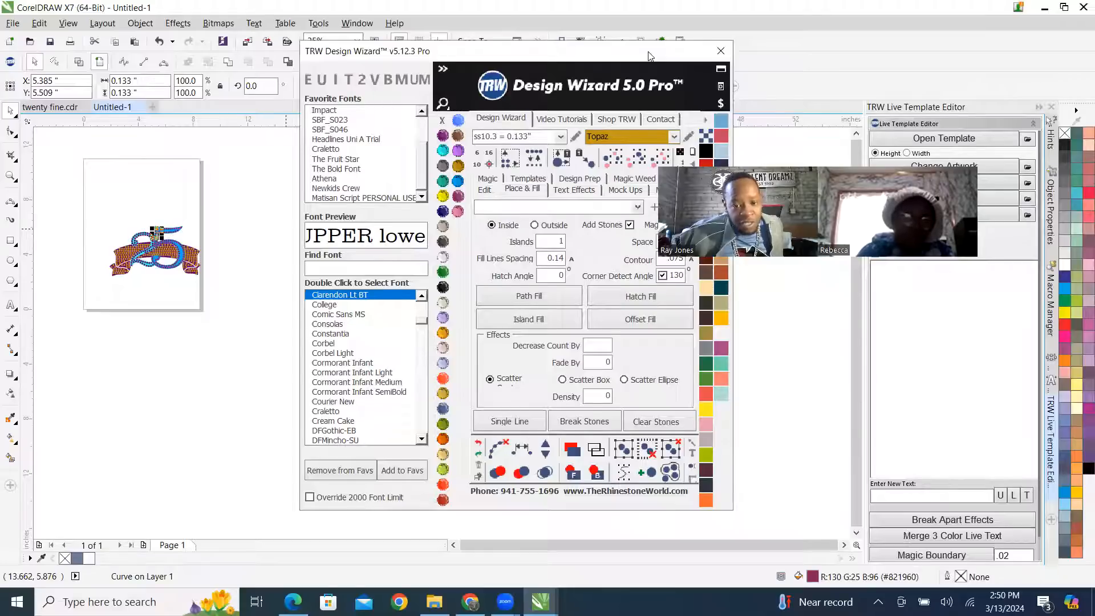
left_click_drag(649, 55, 558, 60)
left_click(394, 193)
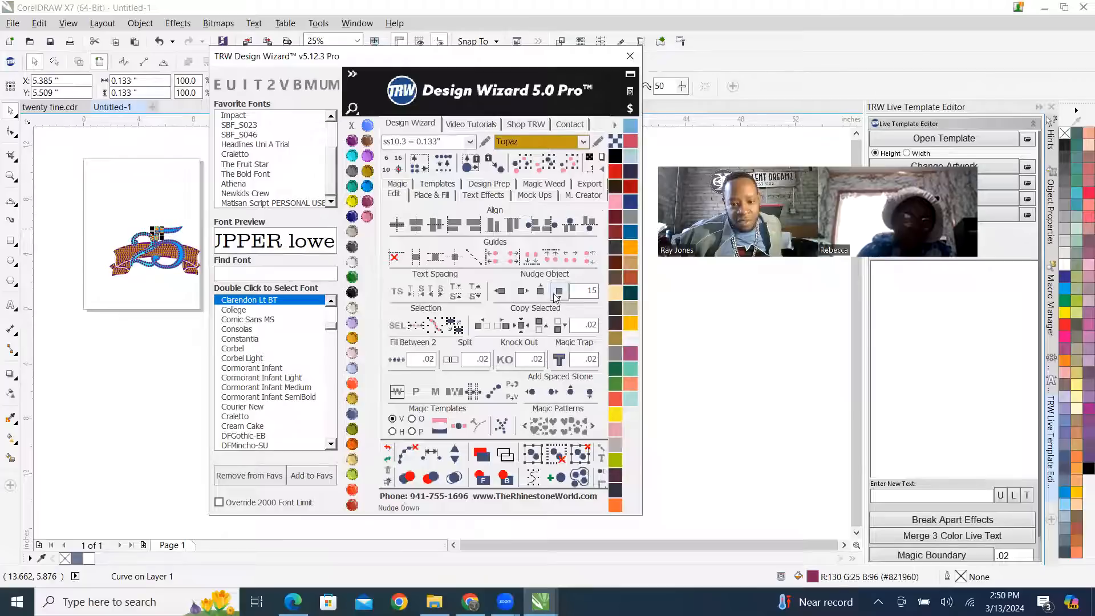
left_click(525, 294)
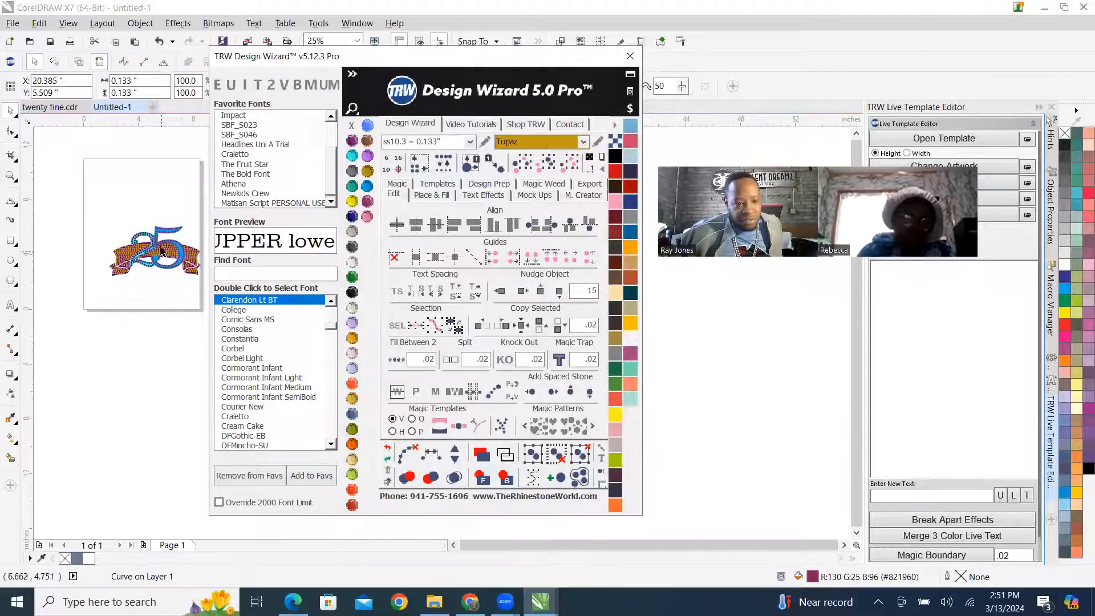
Select all stones matching the colour of the 5's stones and nudge them 15 inches to the right.
scroll(163, 254, "up", 5)
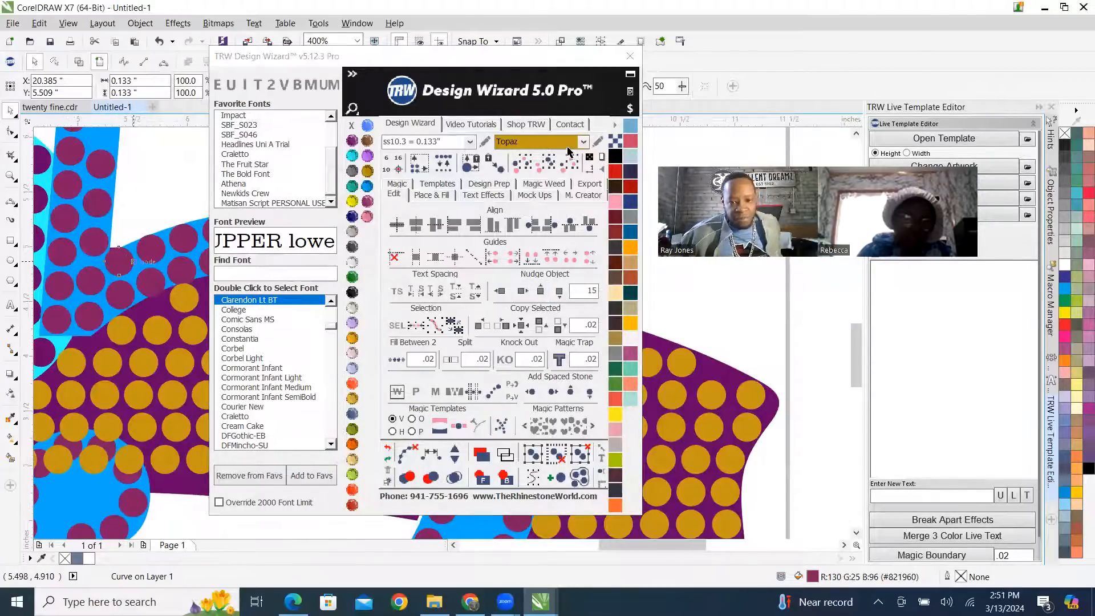
scroll(561, 154, "down", 1)
left_click(566, 163)
left_click(521, 291)
scroll(46, 282, "down", 1)
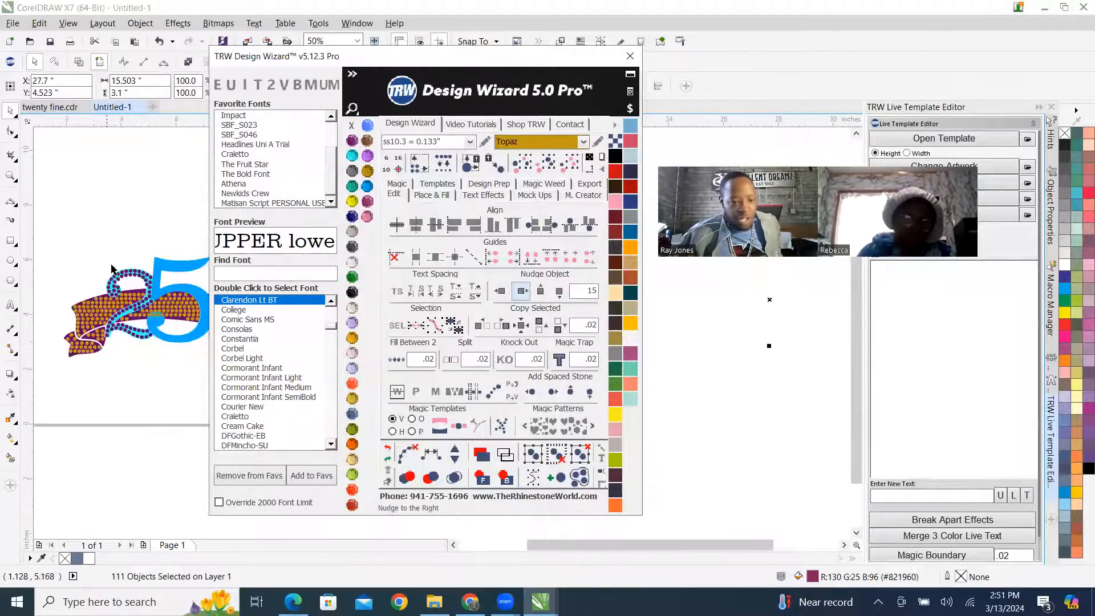
Select all purple stones matching those on the 2 and nudge them 15 inches to the right.
scroll(141, 276, "up", 3)
left_click(192, 164)
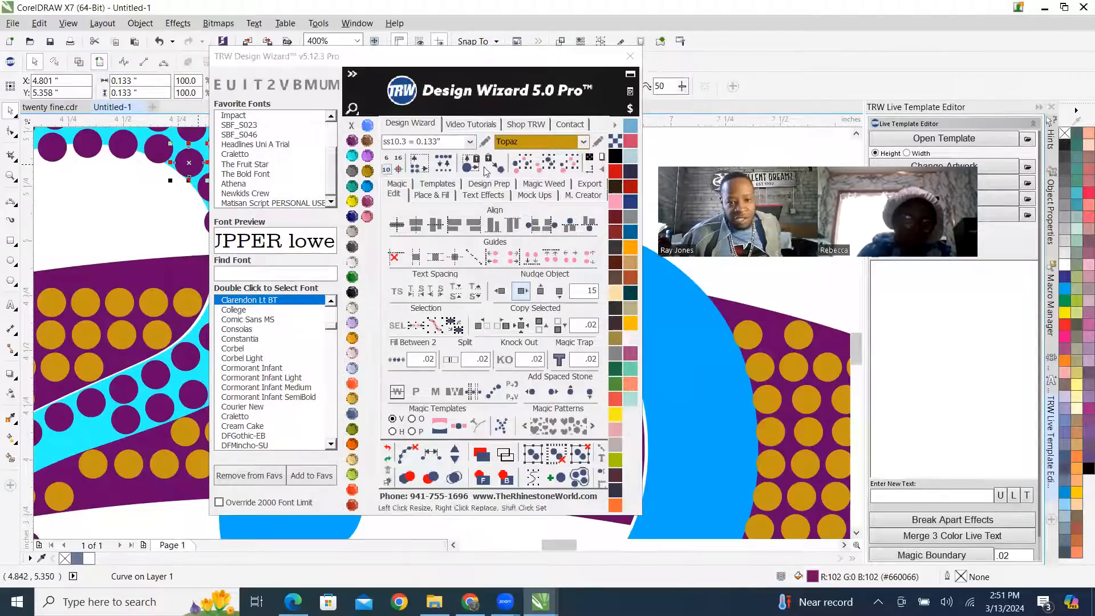
left_click(568, 164)
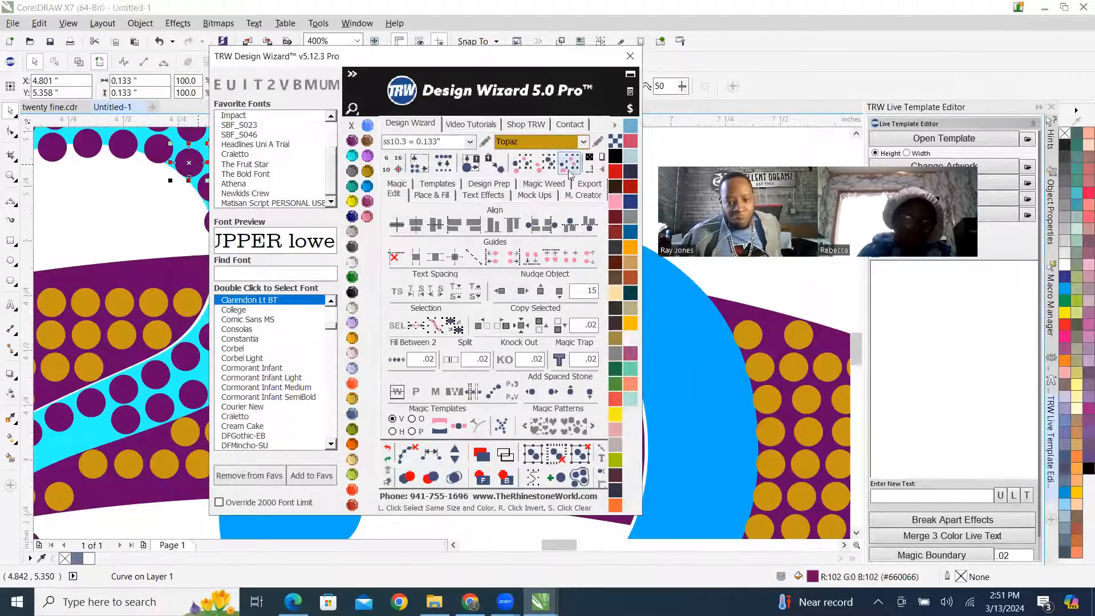
left_click(528, 293)
Nudge the cyan 2 shape and the blue 5 shape 15 inches to the right to join their stones.
left_click(195, 366)
scroll(361, 341, "down", 2)
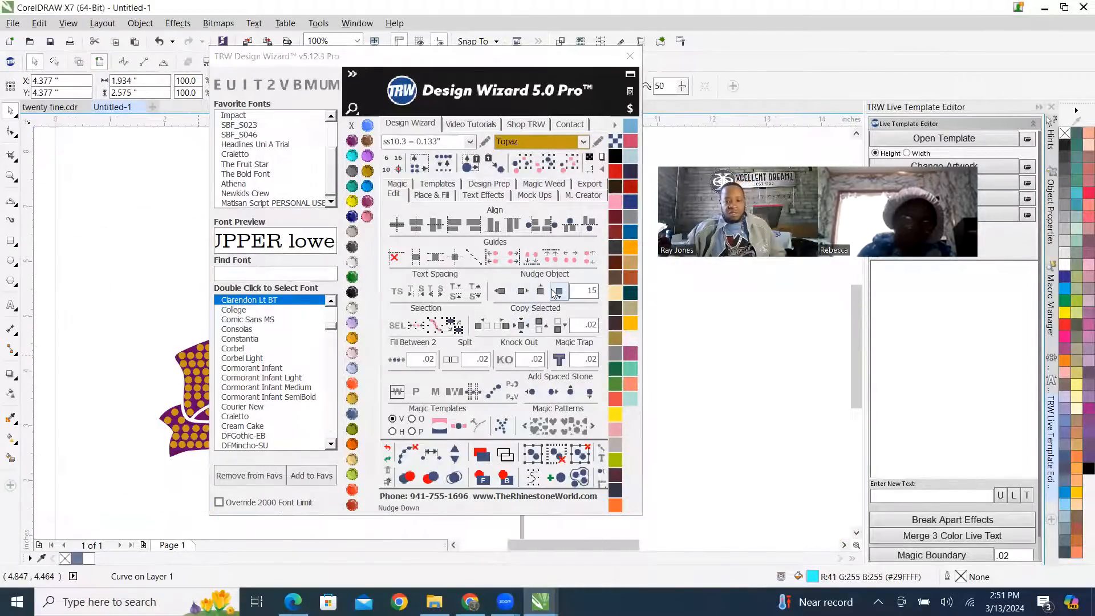
left_click(524, 294)
scroll(128, 320, "down", 3)
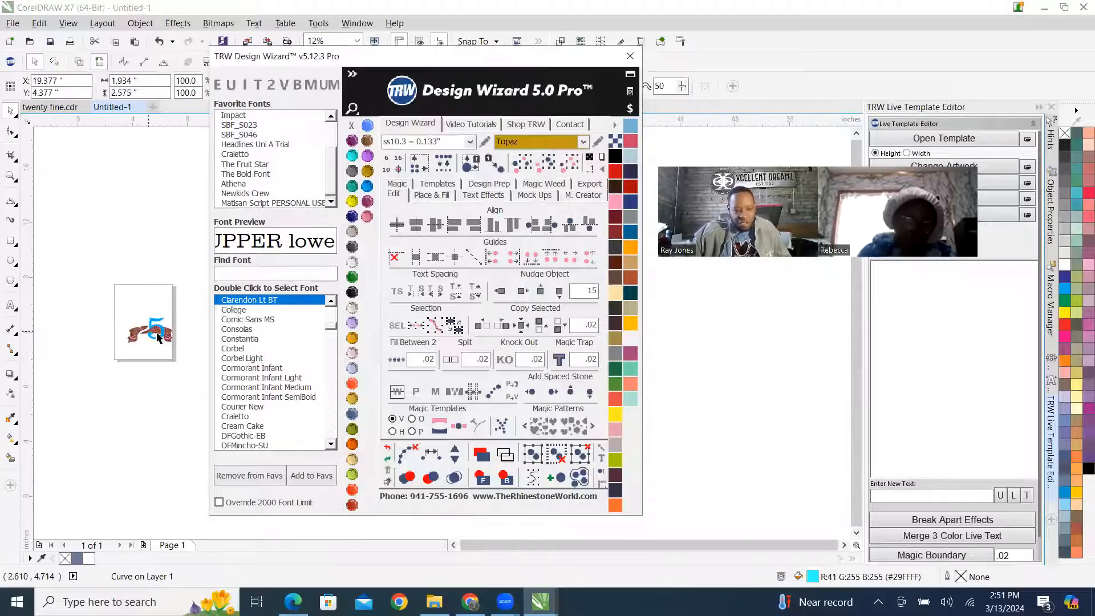
scroll(153, 326, "up", 3)
left_click(130, 291)
left_click(527, 295)
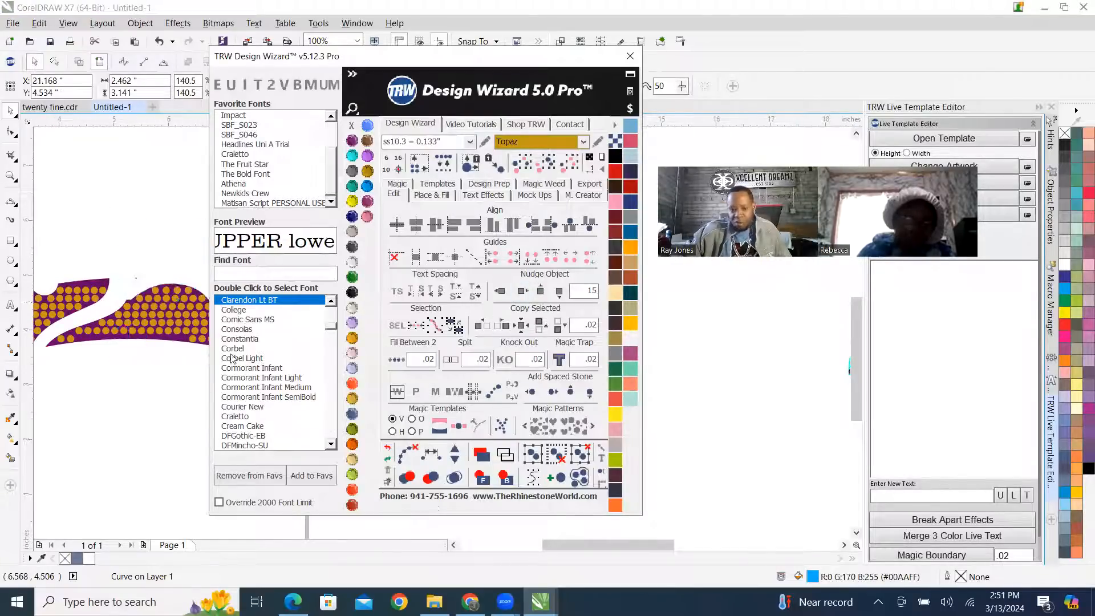
Move the Design Wizard window clear of the offset 25, deselect the digits and examine their stones.
scroll(114, 320, "down", 2)
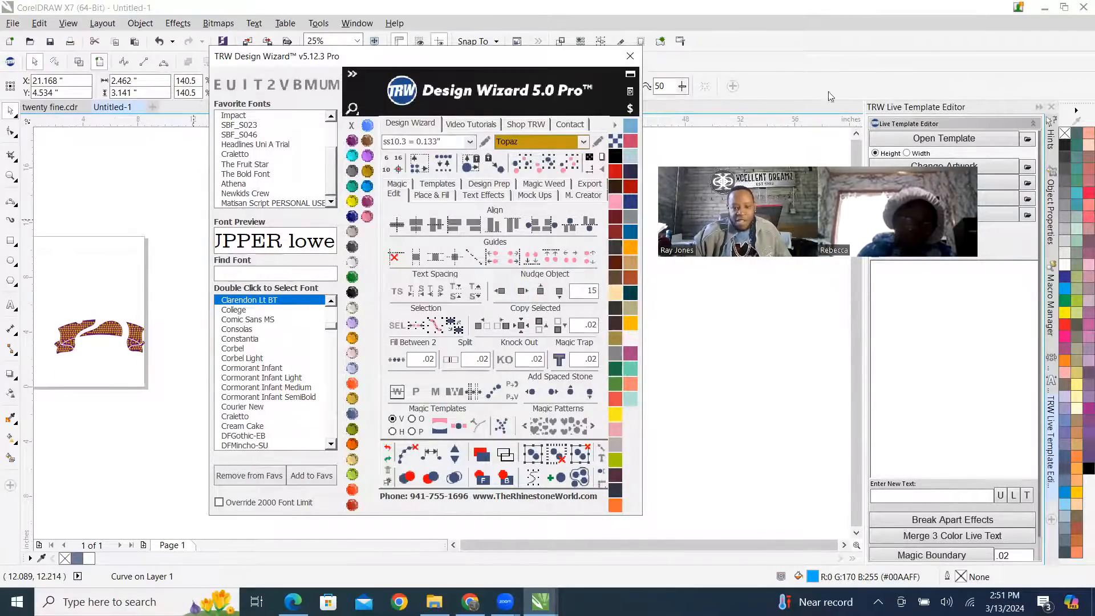
left_click_drag(590, 58, 1003, 74)
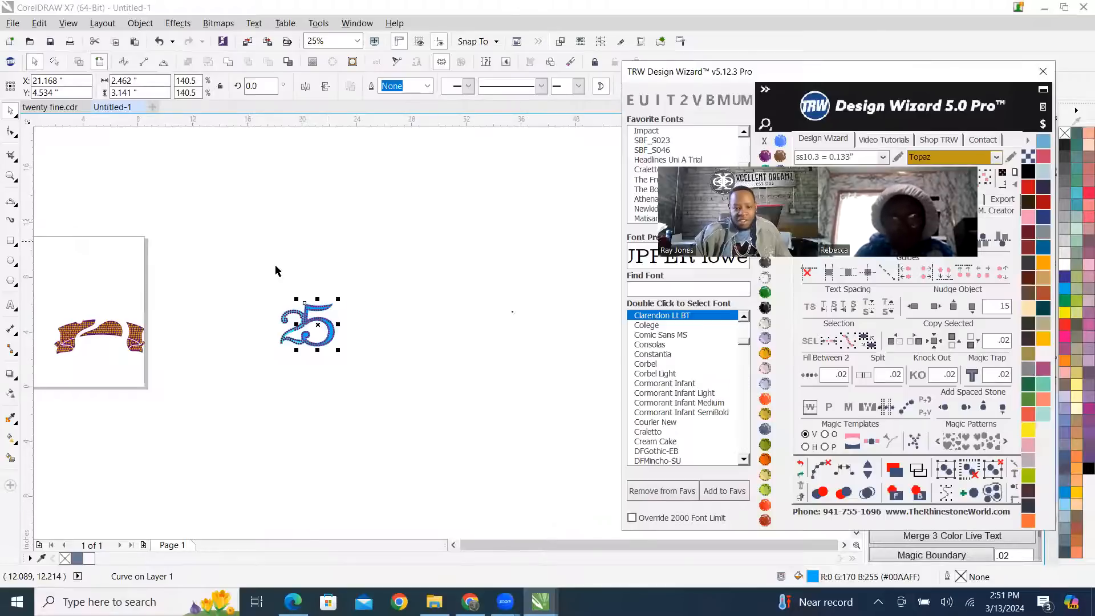
scroll(310, 350, "up", 1)
left_click(284, 274)
scroll(304, 352, "down", 1)
scroll(285, 375, "up", 2)
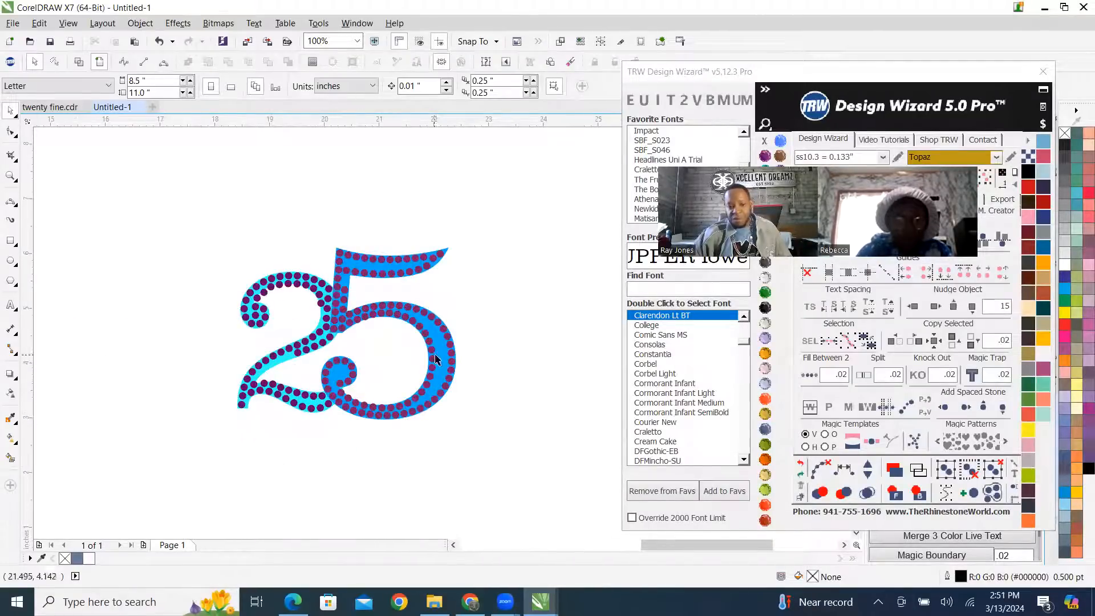
Move the complete rhinestone 25 back onto the banner at X 5.404, Y 4.534 inches and deselect it.
scroll(435, 358, "down", 3)
left_click_drag(645, 475, 645, 475)
left_click_drag(514, 345, 308, 345)
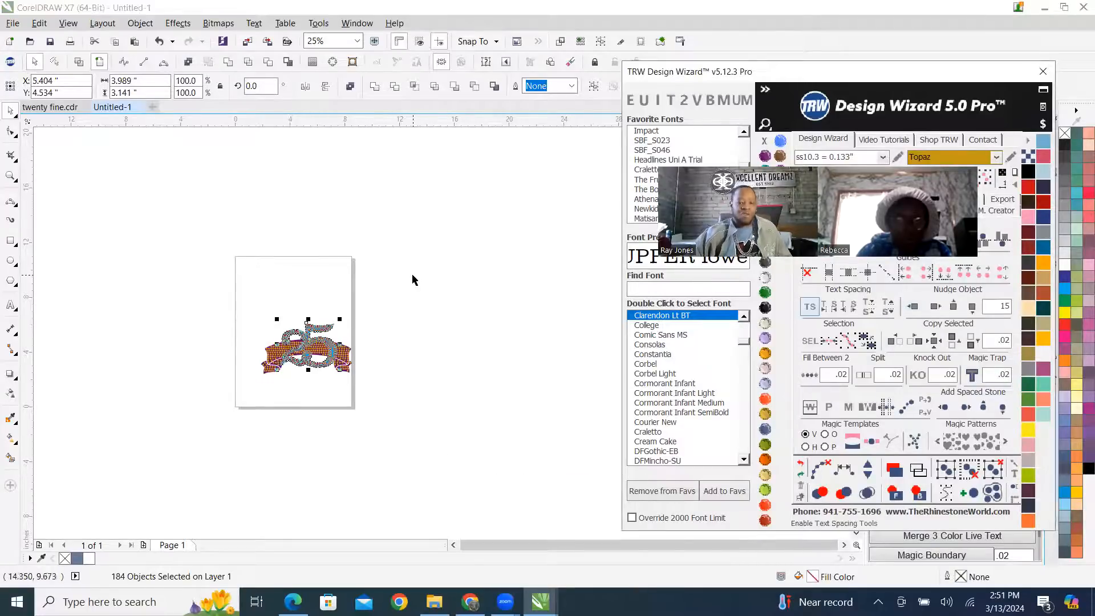
left_click(376, 275)
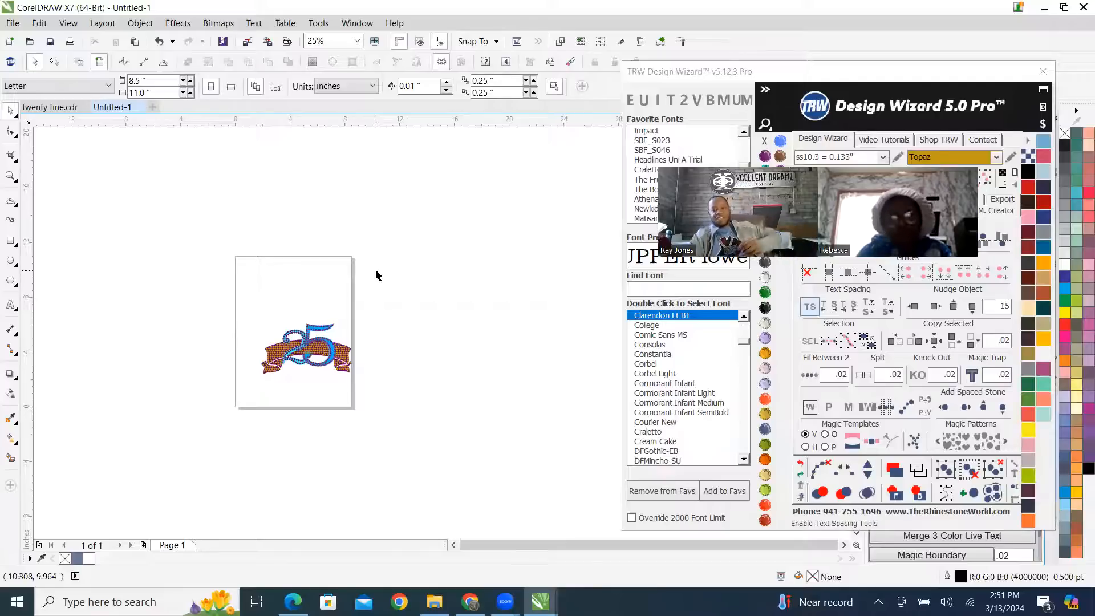
Examine where the banner's Topaz stones meet the stones of the 2 and the 5.
scroll(308, 351, "up", 3)
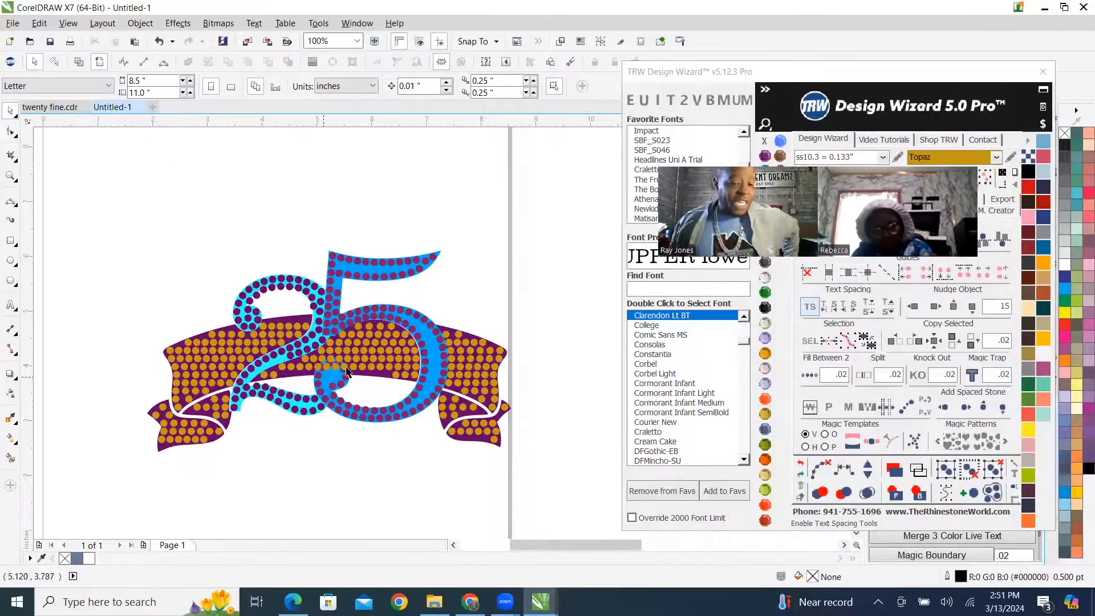
scroll(180, 397, "up", 2)
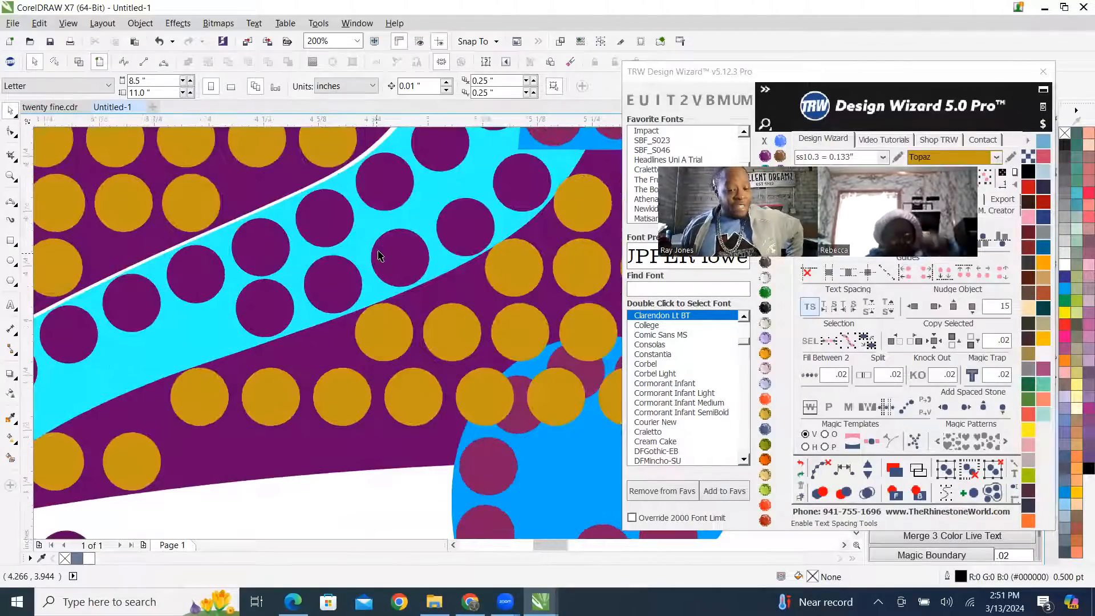
scroll(370, 274, "down", 2)
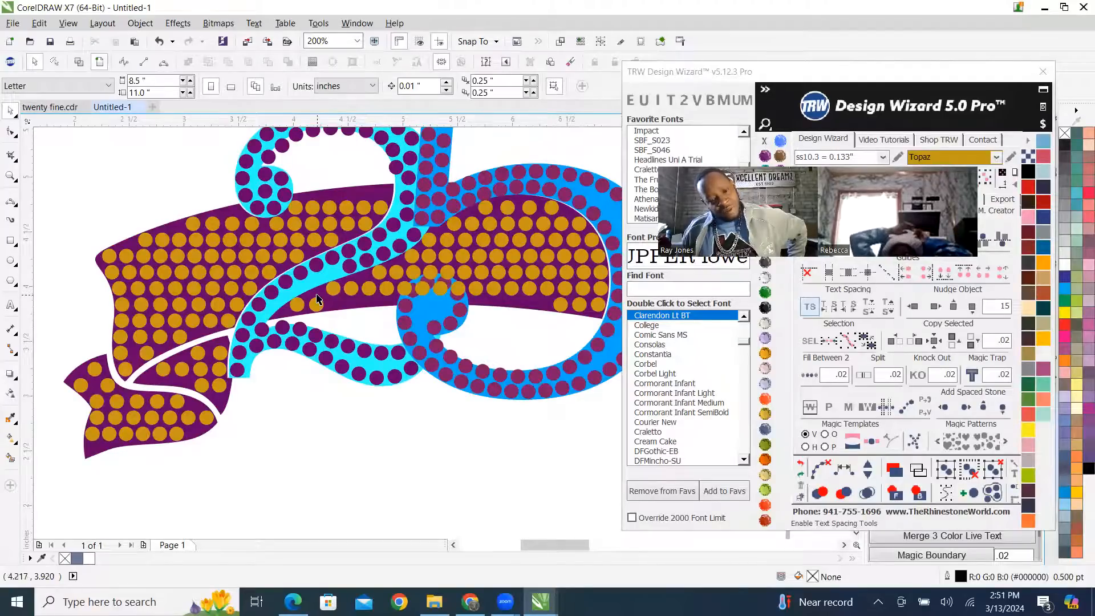
scroll(317, 299, "down", 1)
scroll(375, 310, "down", 1)
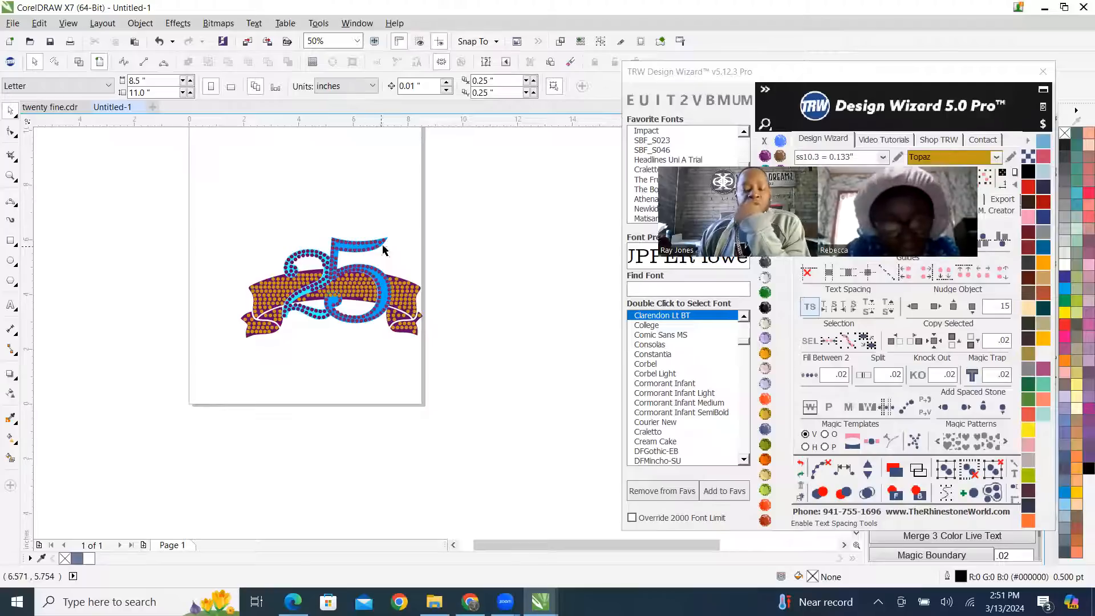
scroll(263, 374, "down", 1)
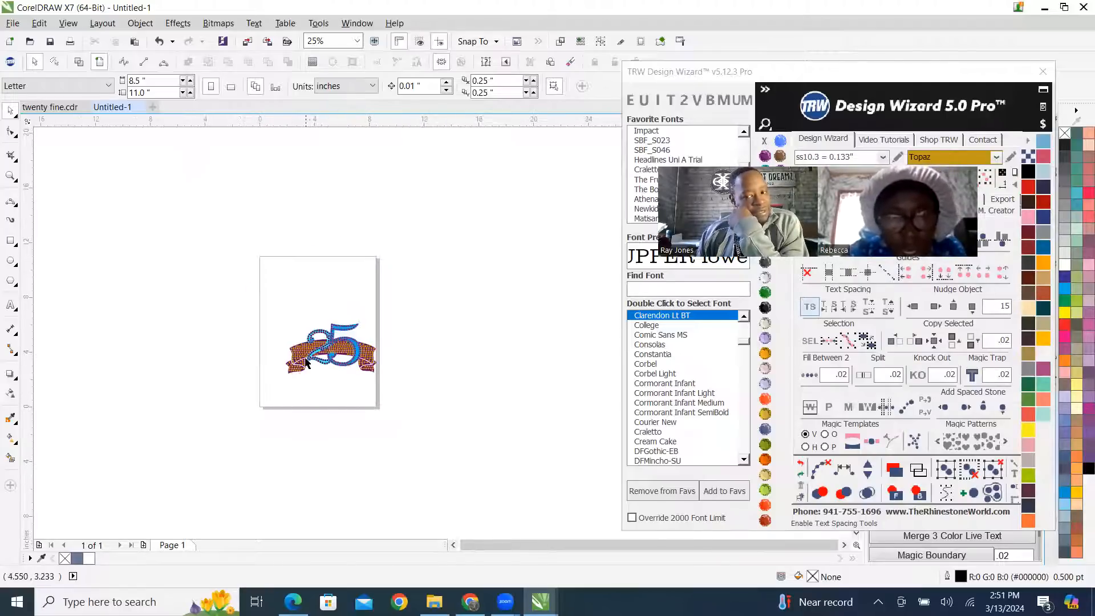
scroll(301, 361, "up", 1)
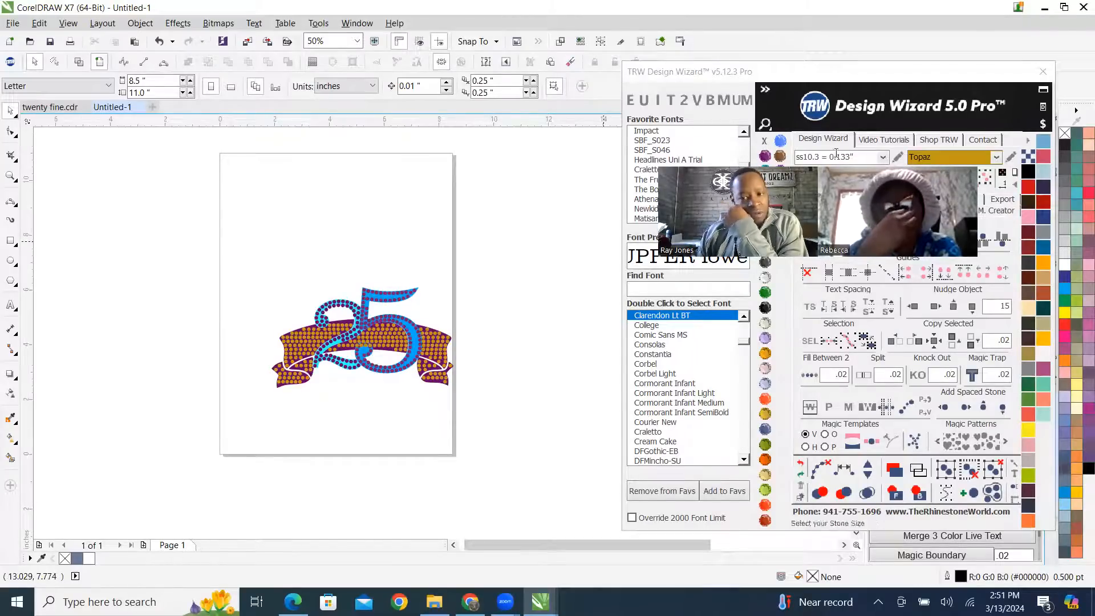
Collapse the Design Wizard's font list and show its mock-up options with the whole 25 banner design briefly selected.
left_click(764, 89)
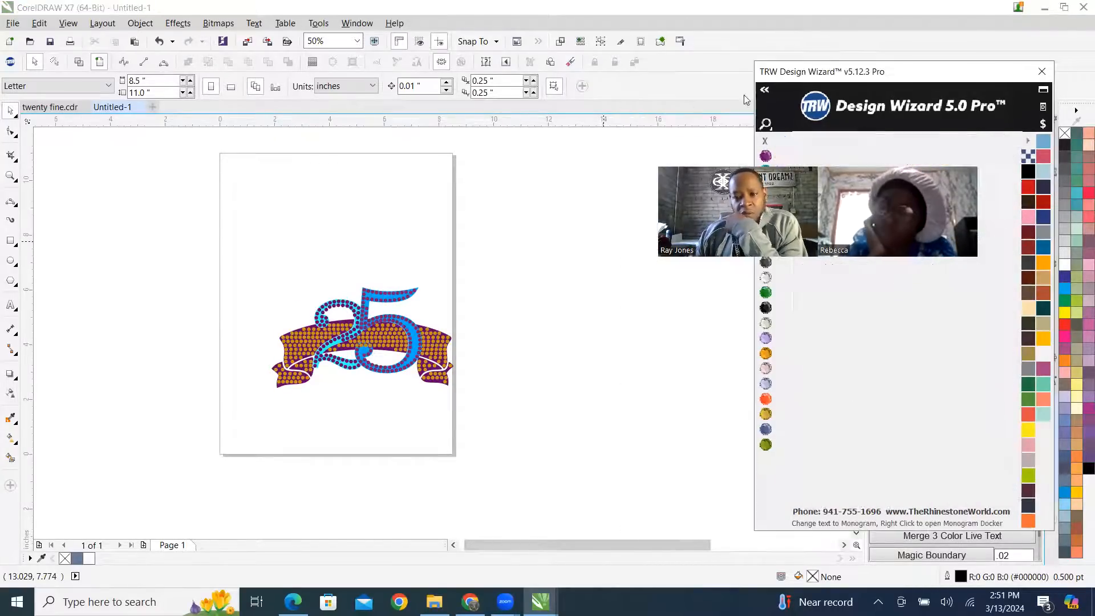
left_click_drag(255, 258, 511, 445)
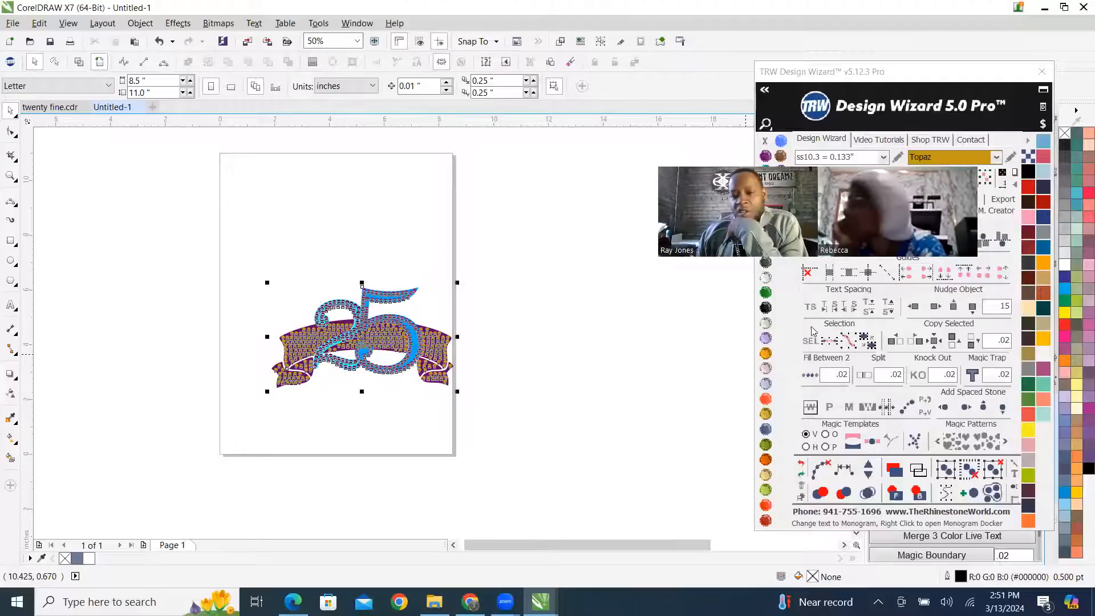
left_click_drag(890, 228, 792, 193)
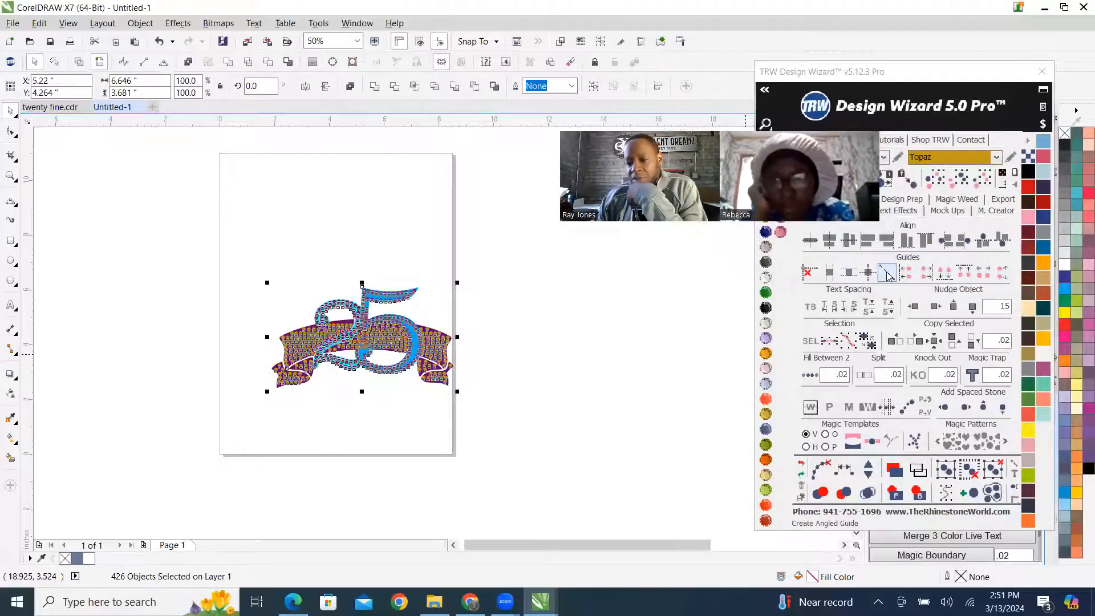
left_click(948, 210)
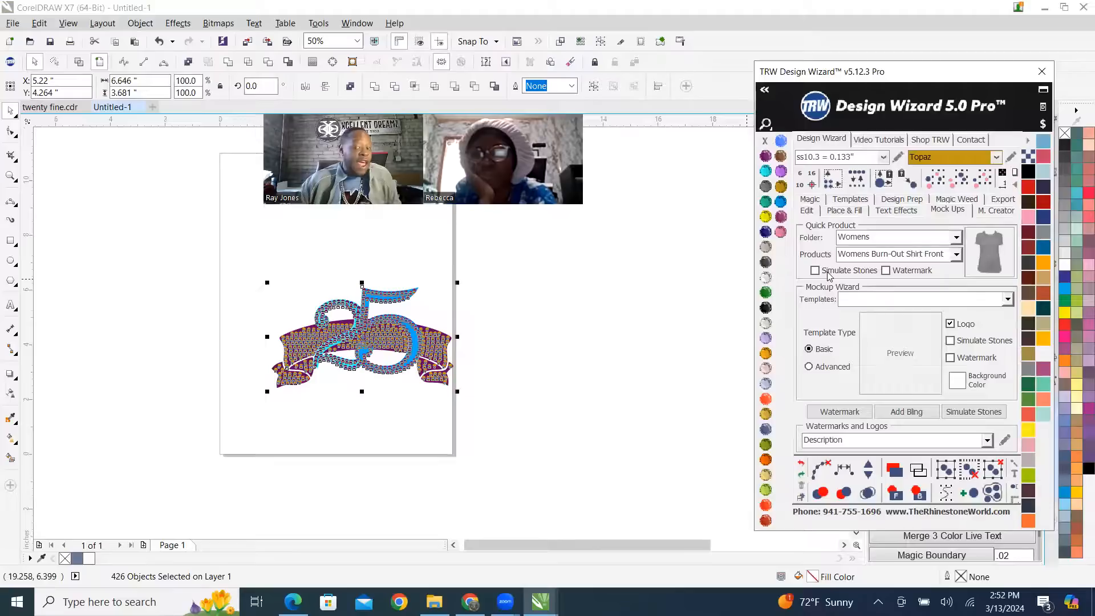
left_click(268, 349)
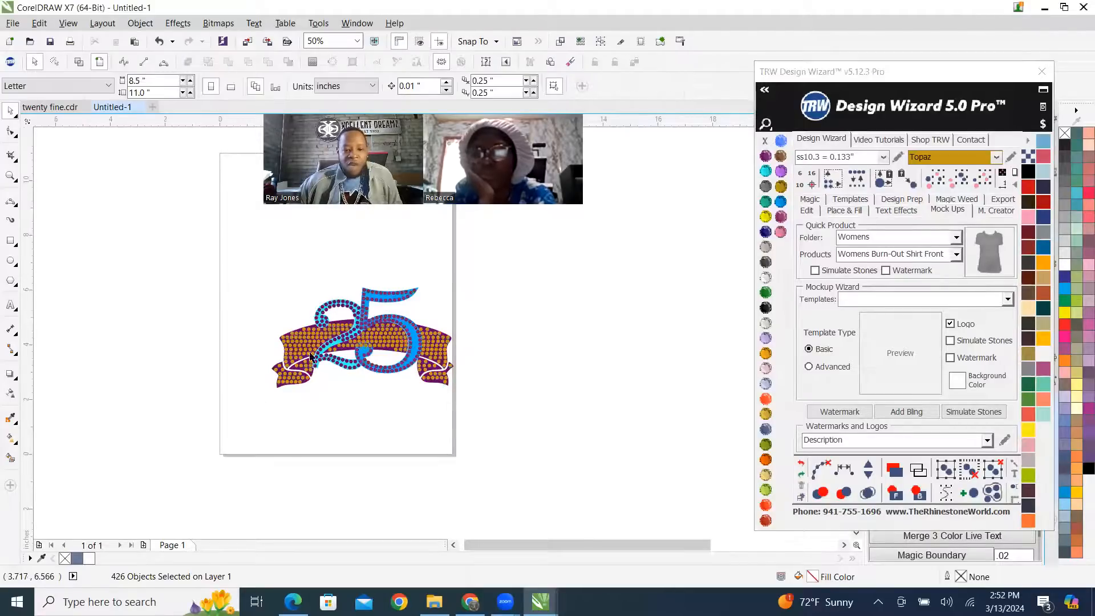
Delete the four stones of the 5 that overlap the Topaz stones at the upper edge of its inner curl.
scroll(359, 348, "up", 2)
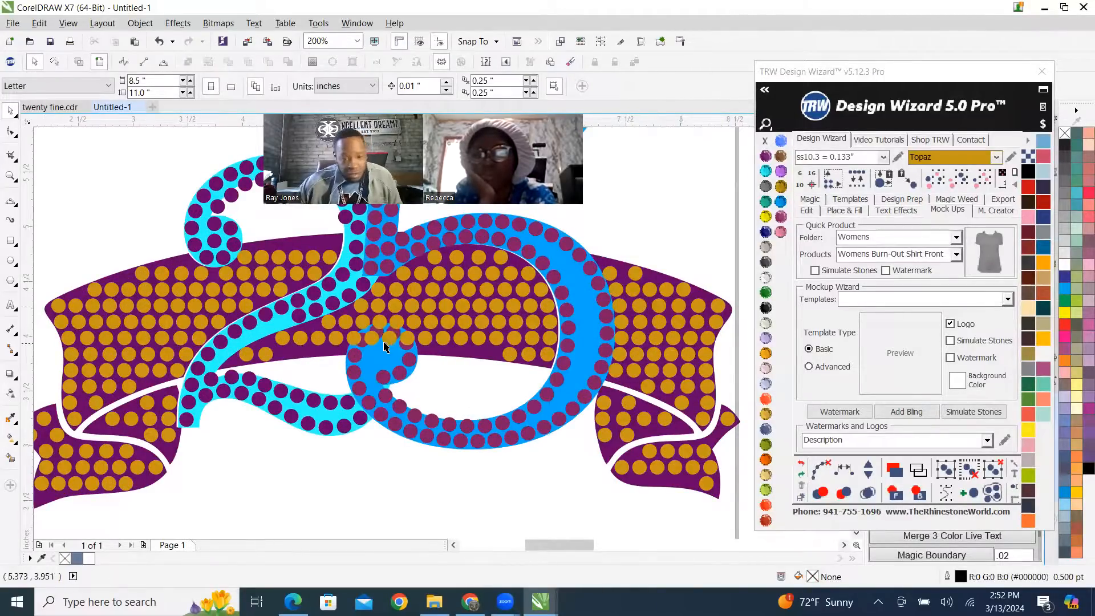
scroll(339, 347, "up", 2)
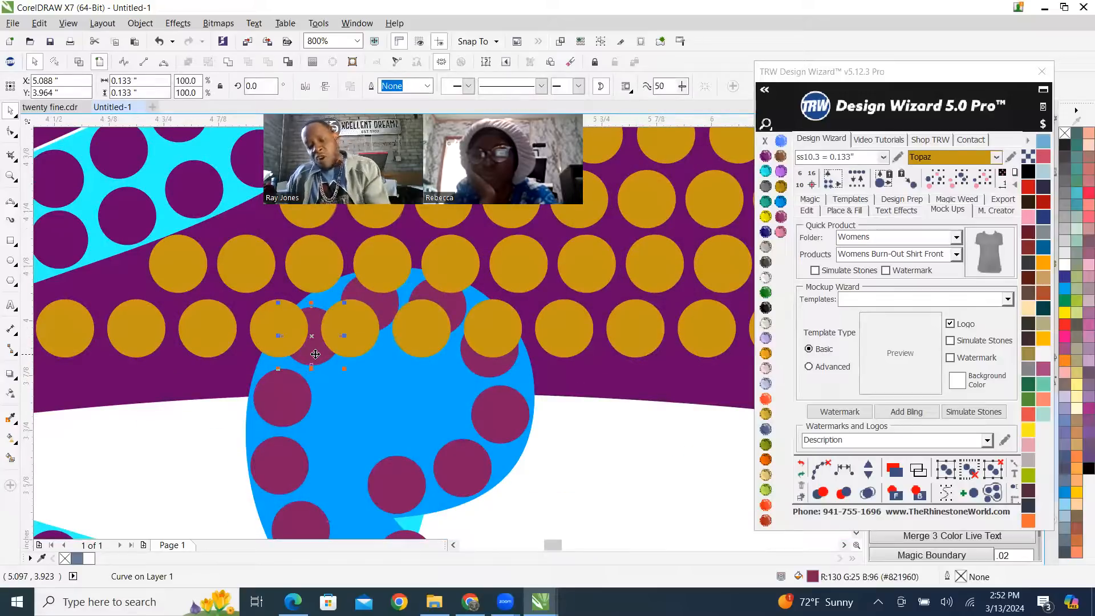
left_click(378, 310)
key("Delete")
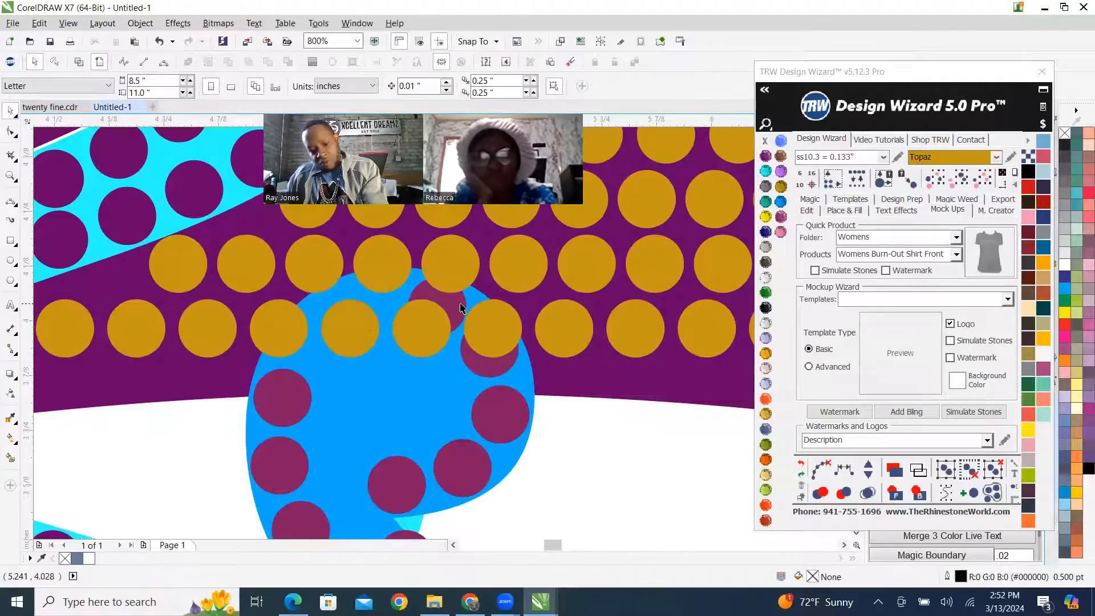
left_click(455, 325)
key("Delete")
left_click(487, 366)
key("Delete")
scroll(457, 373, "down", 2)
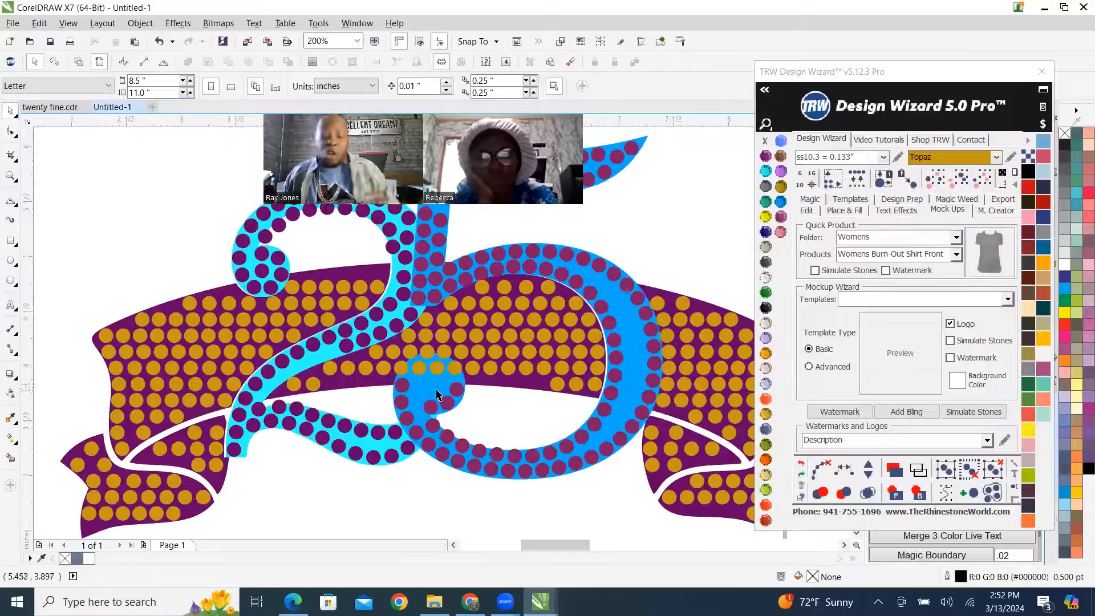
scroll(445, 393, "down", 2)
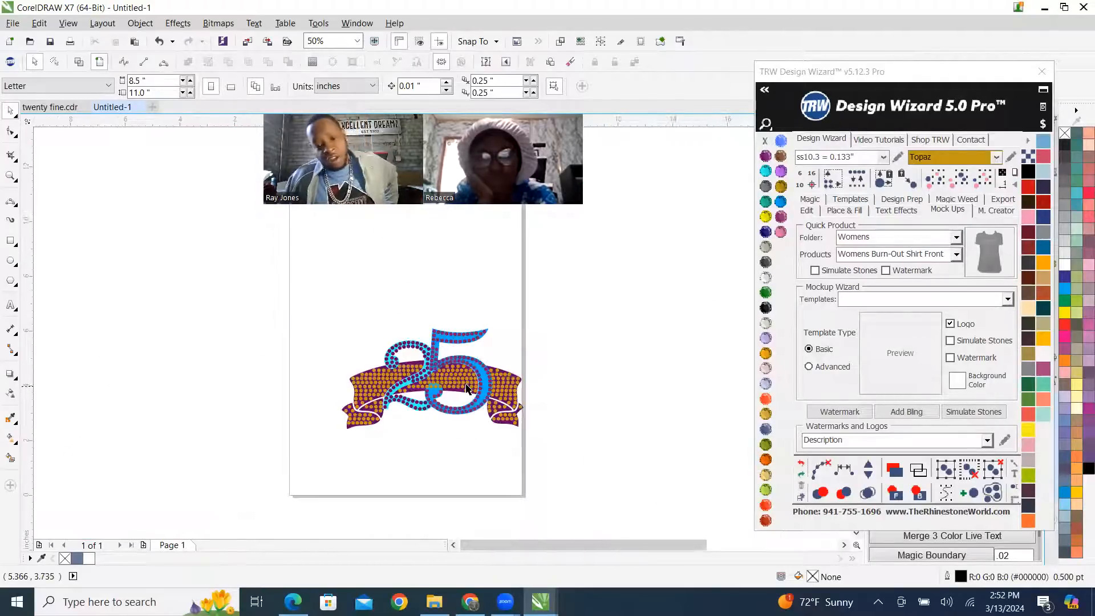
scroll(465, 389, "up", 2)
scroll(363, 391, "up", 1)
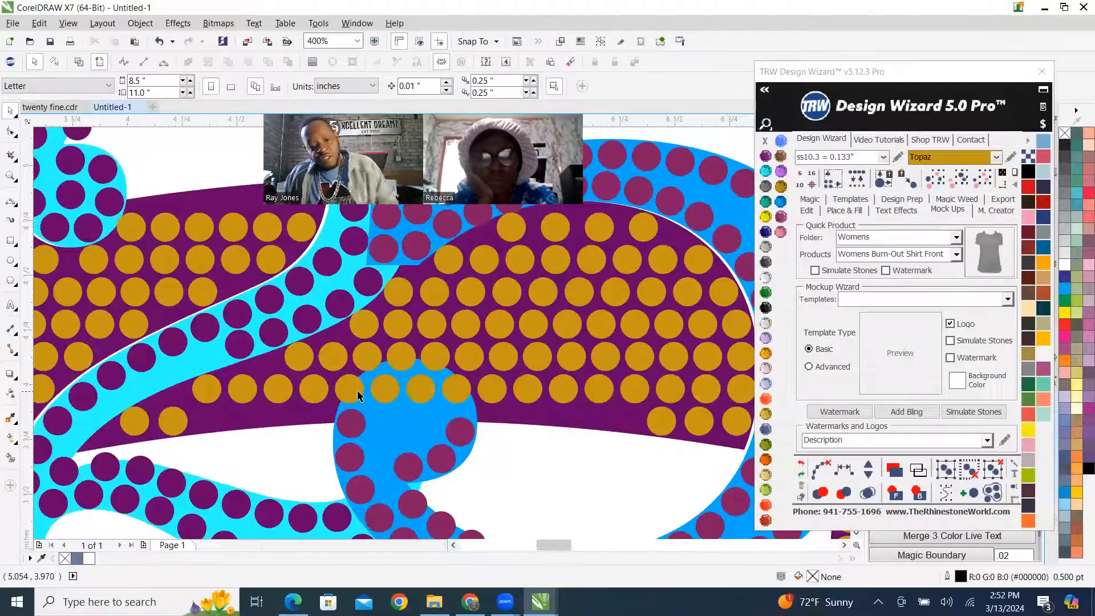
Delete the three Topaz stones that lie over the inner curl of the 5.
left_click(394, 387)
key("Delete")
left_click(417, 385)
key("Delete")
left_click(449, 392)
key("Delete")
scroll(448, 395, "down", 2)
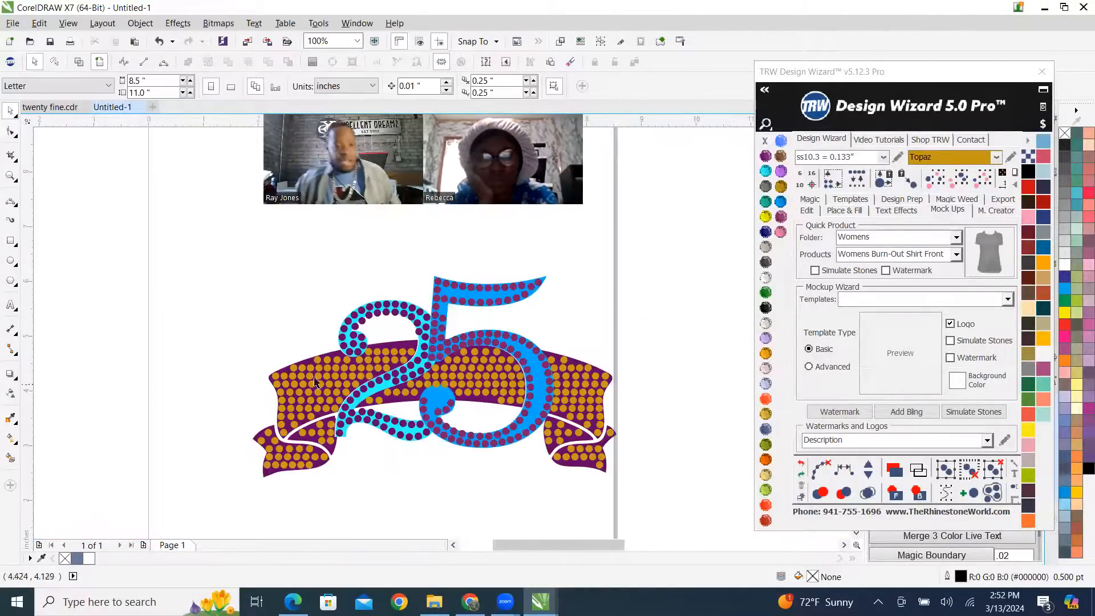
scroll(499, 343, "down", 3)
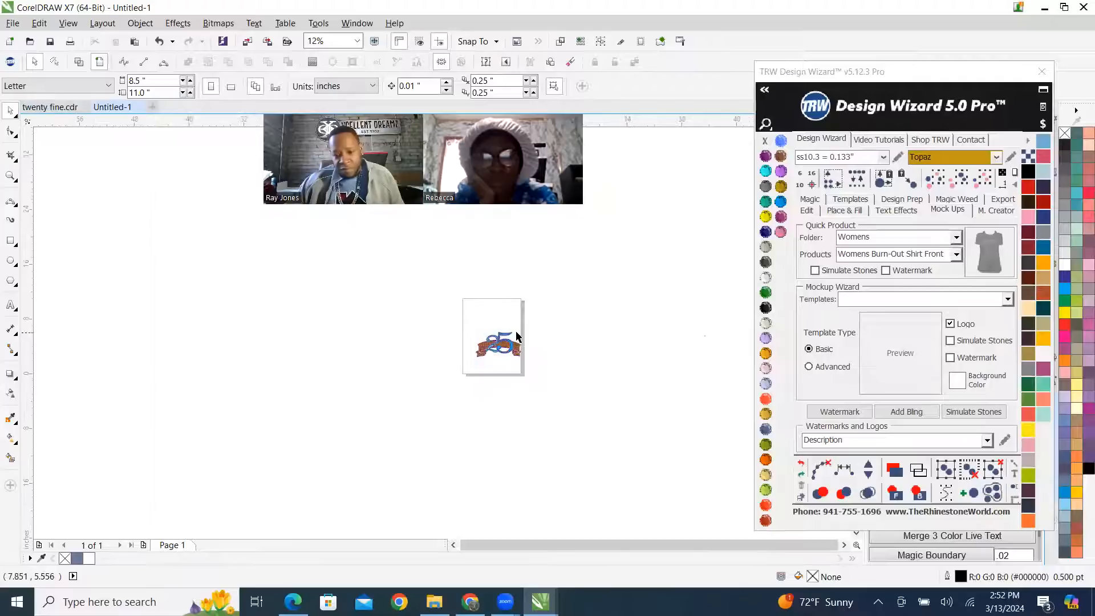
Switch to the twenty fine.cdr document and view the 25 template variants on its first page.
left_click(54, 107)
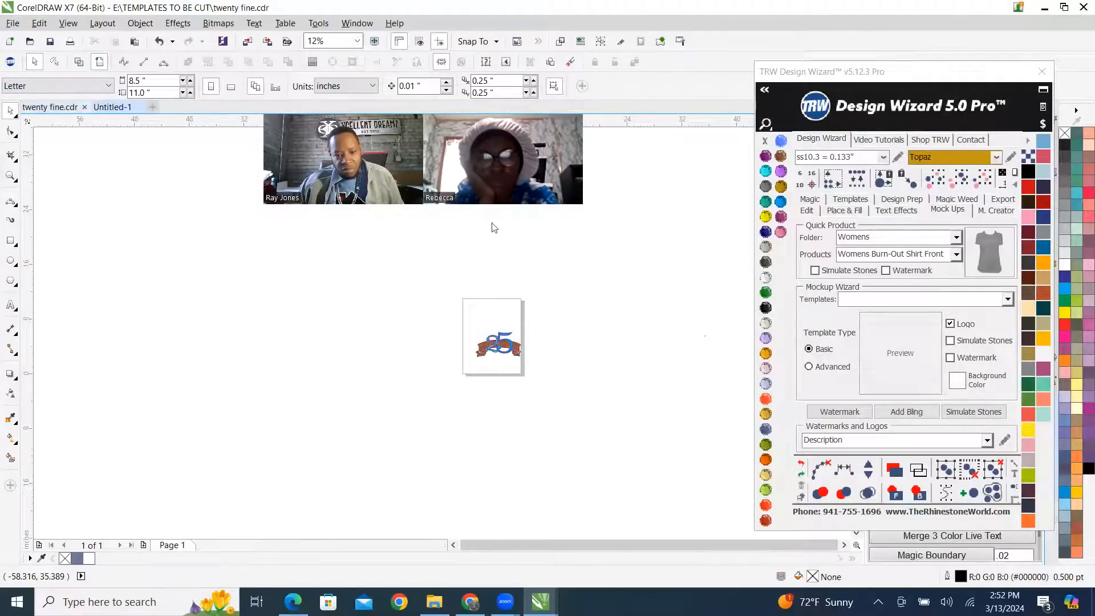
scroll(193, 324, "up", 2)
scroll(204, 358, "down", 3)
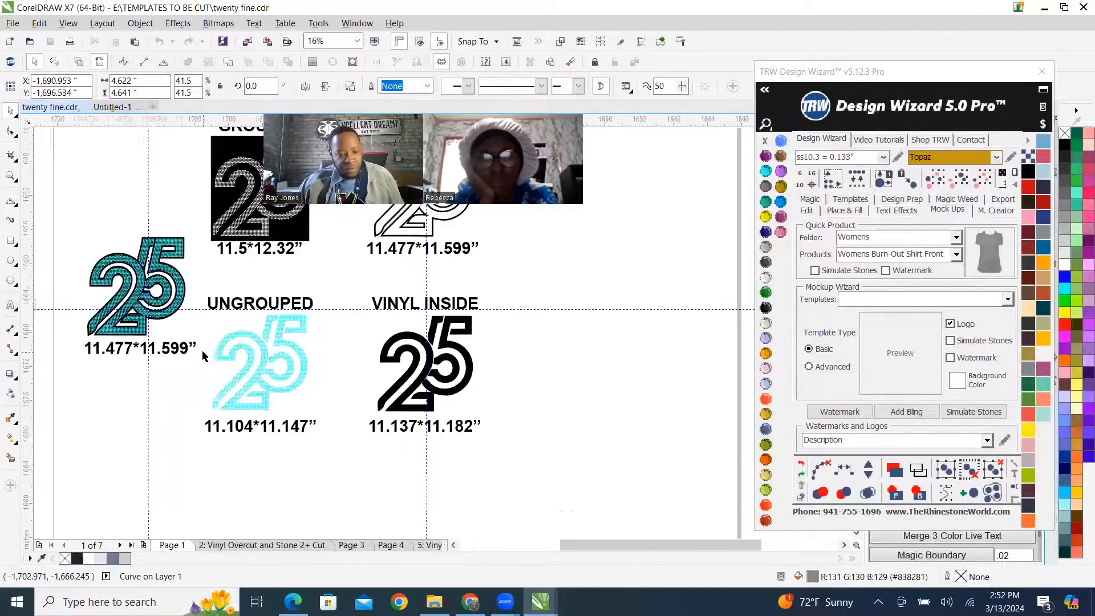
Switch to File Explorer and open the TEMPLATES TO BE CUT folder.
left_click(434, 601)
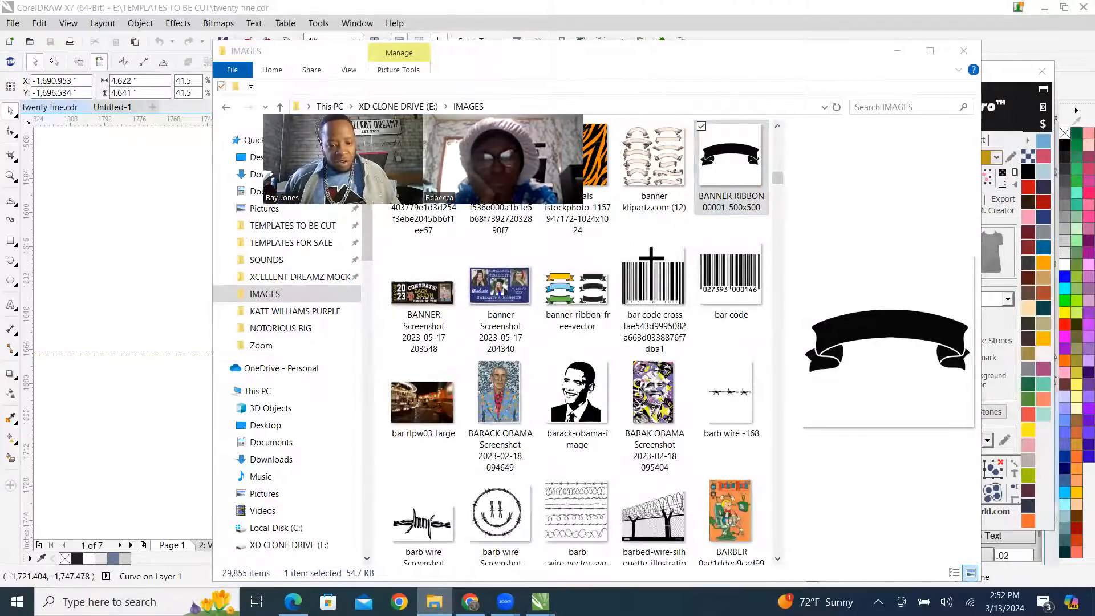
right_click(434, 602)
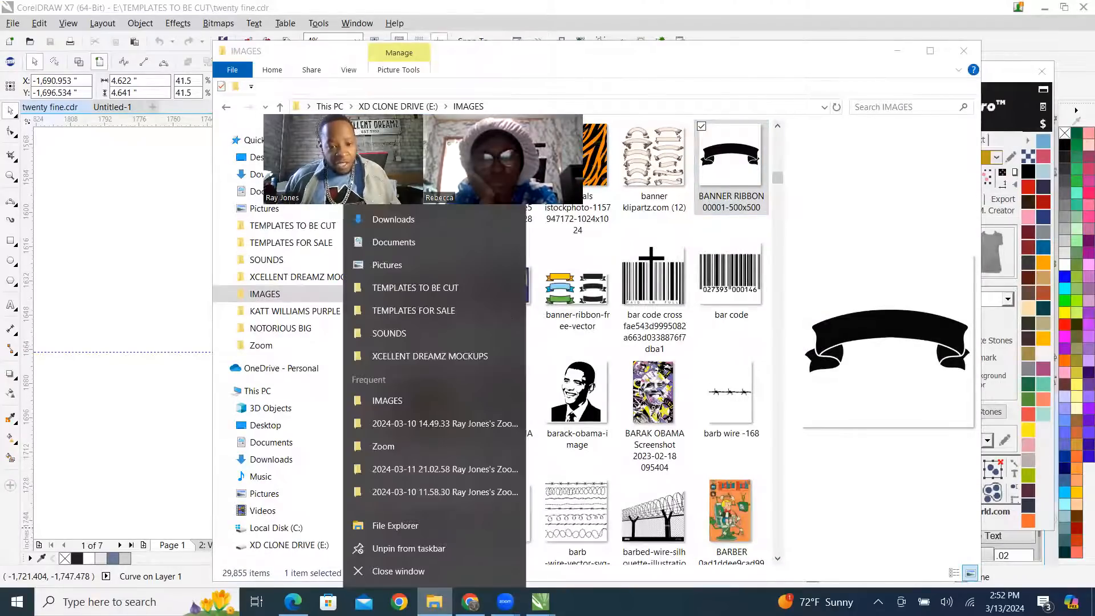
left_click(416, 288)
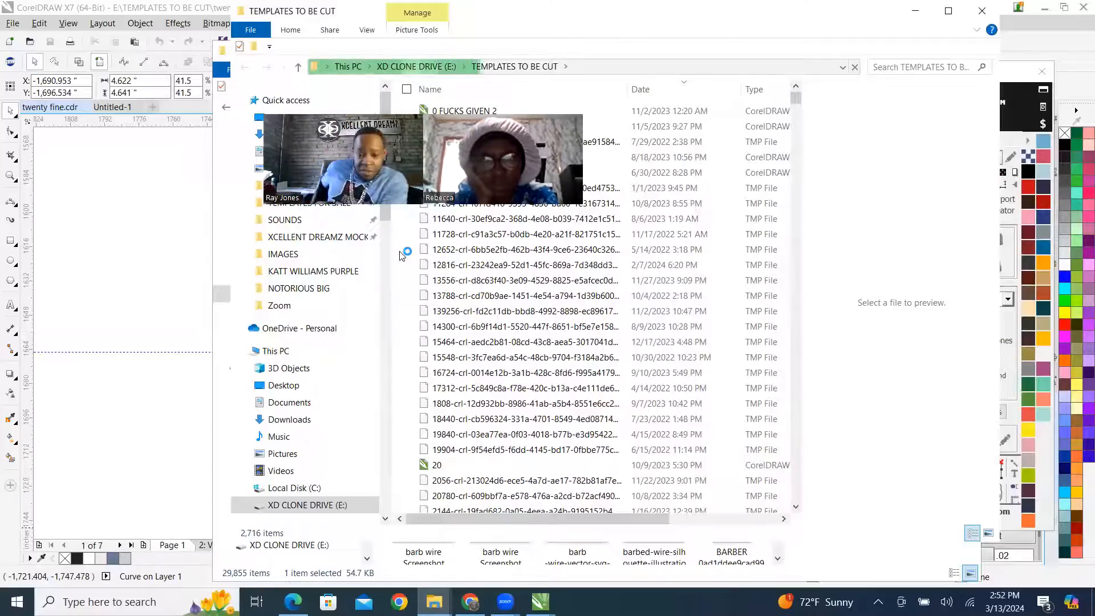
Browse the template files and preview designs such as BUNNY LIFE 2023, BETTY BOOP POST OFFICE, HATERPROOF 2024 and SELG LOVE.
scroll(643, 310, "down", 20)
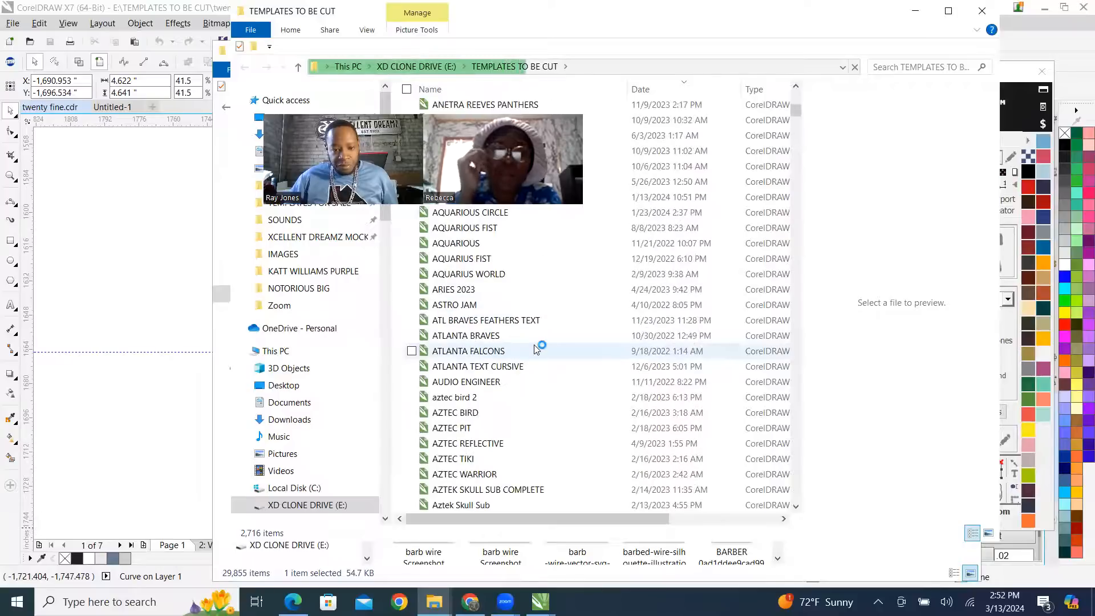
left_click(461, 244)
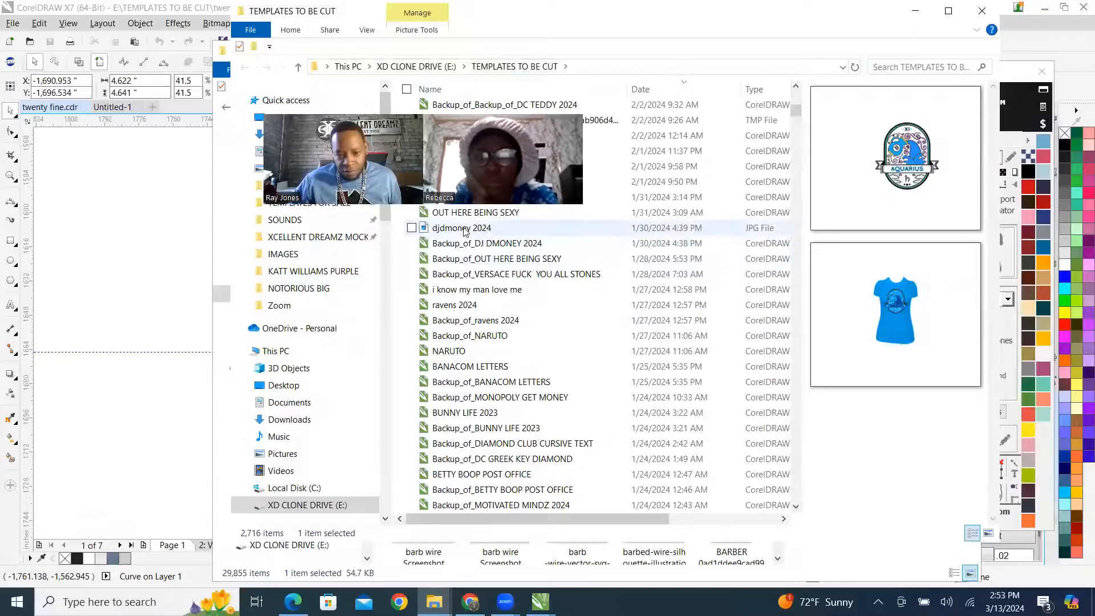
scroll(490, 302, "up", 7)
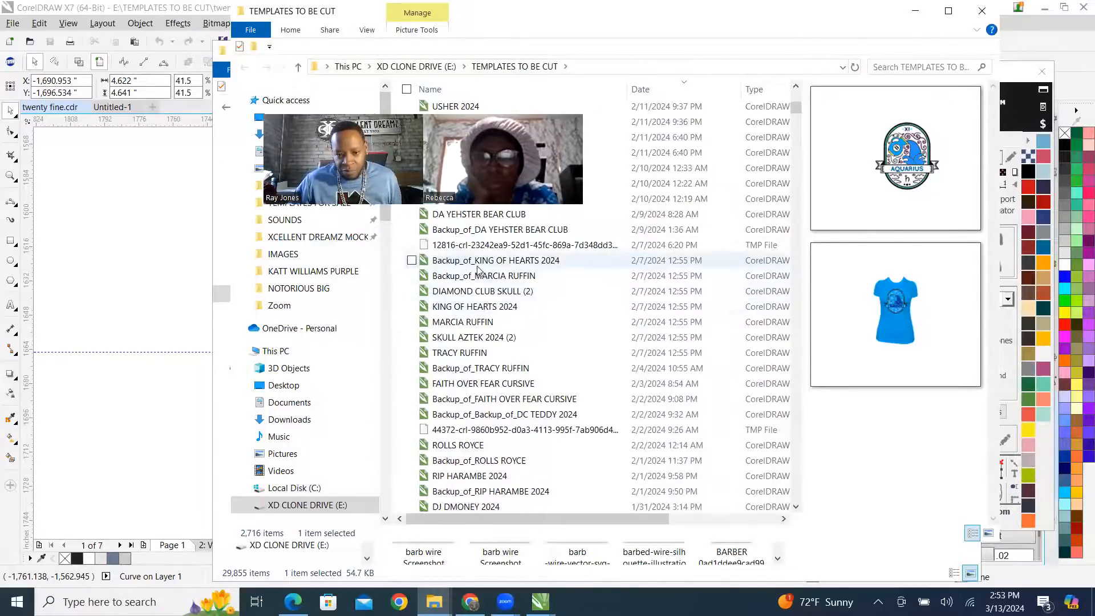
scroll(472, 286, "down", 15)
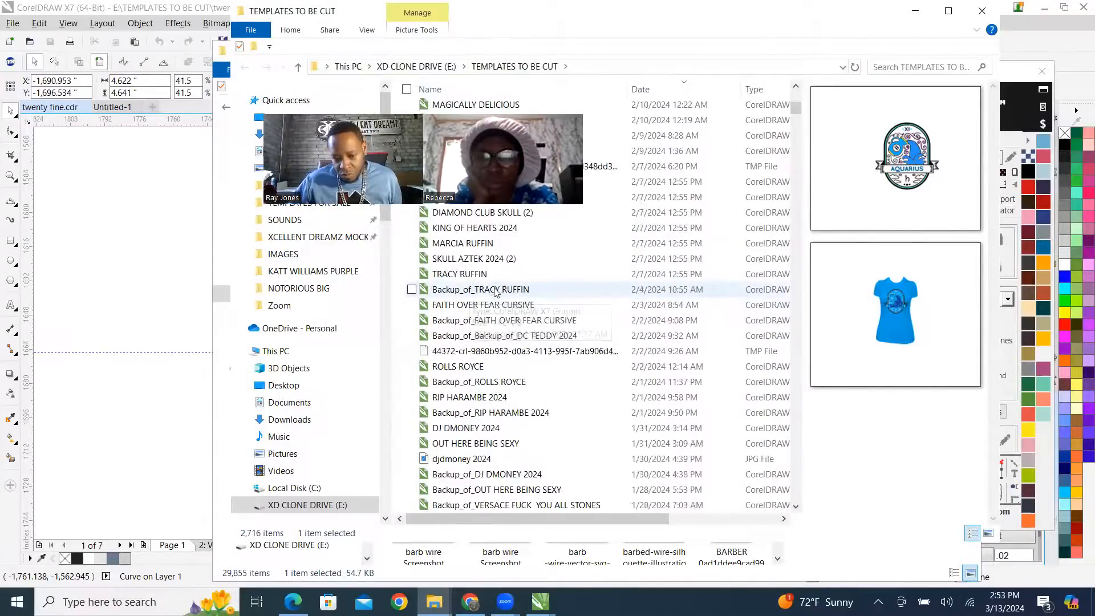
left_click(485, 367)
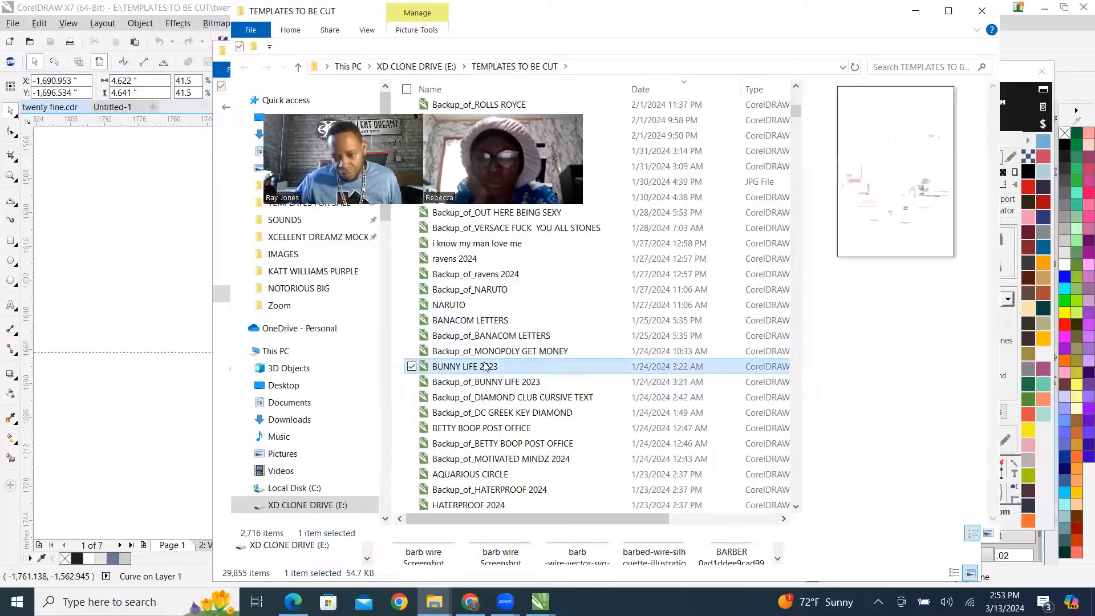
left_click(476, 382)
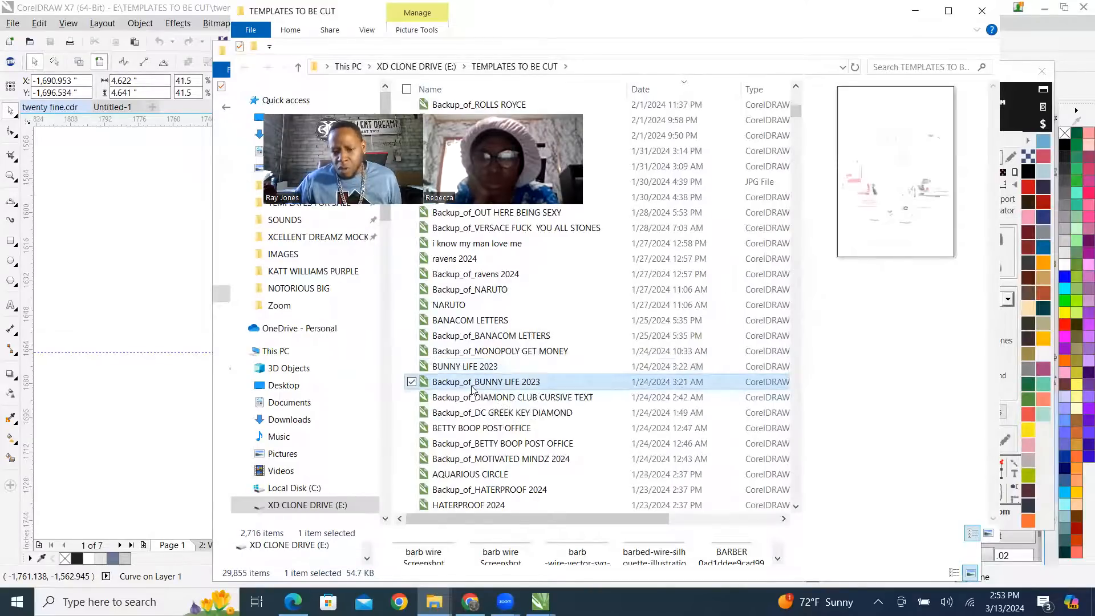
left_click(467, 399)
left_click(463, 428)
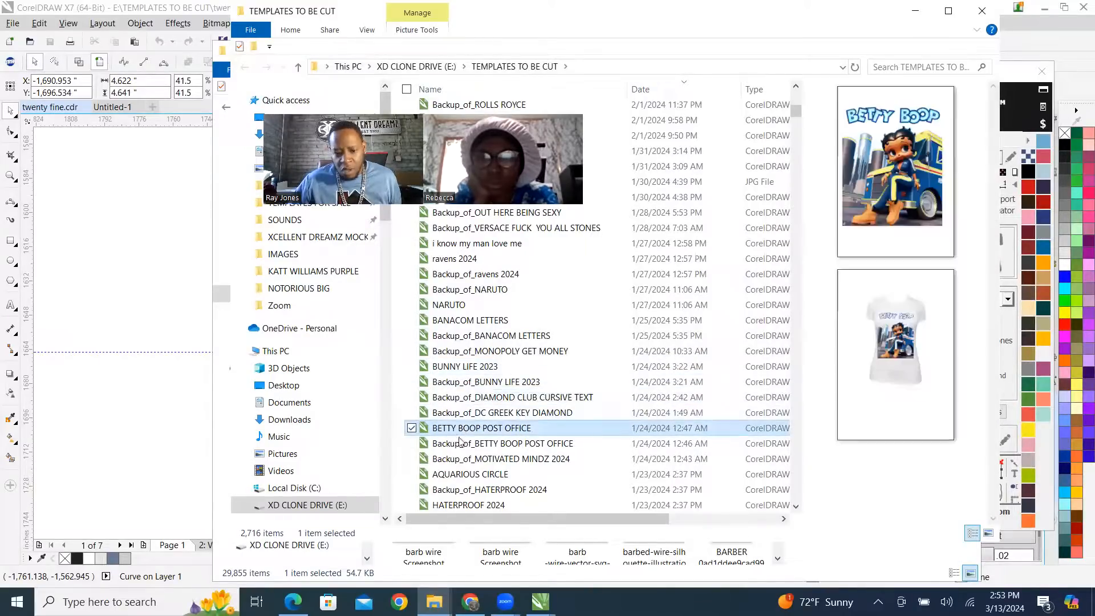
left_click(463, 505)
scroll(485, 445, "down", 5)
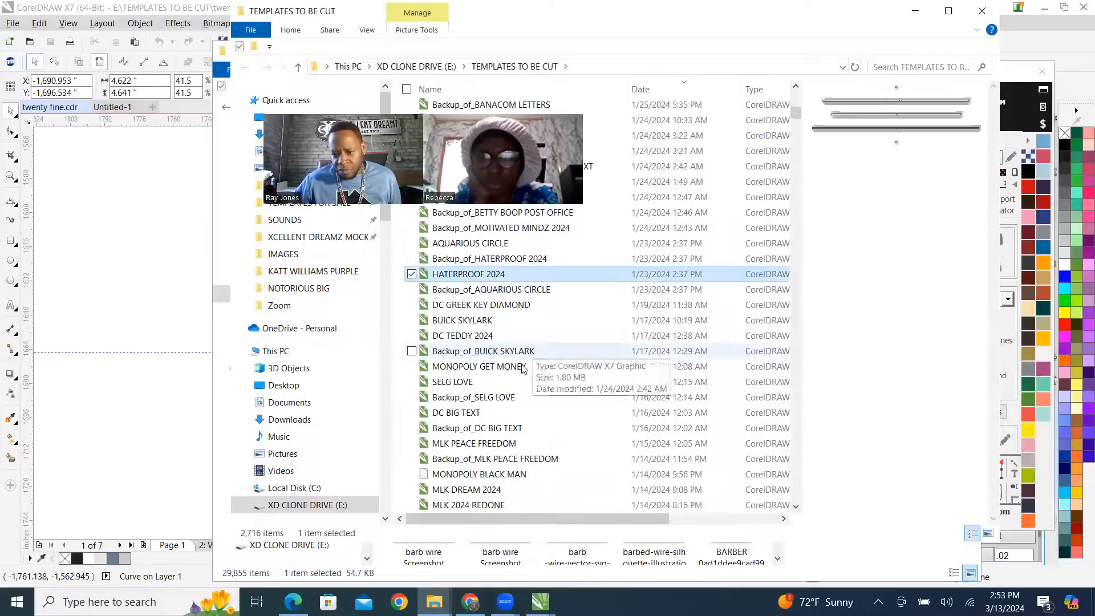
left_click(467, 382)
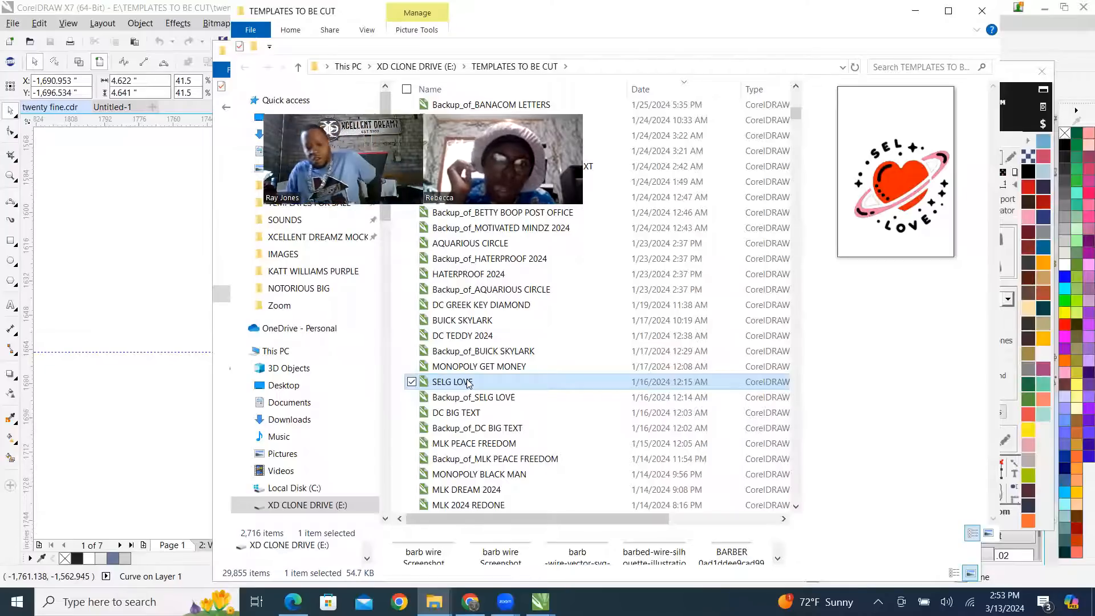
Open the SELG LOVE template from the TEMPLATES TO BE CUT folder in CorelDRAW.
left_click(174, 6)
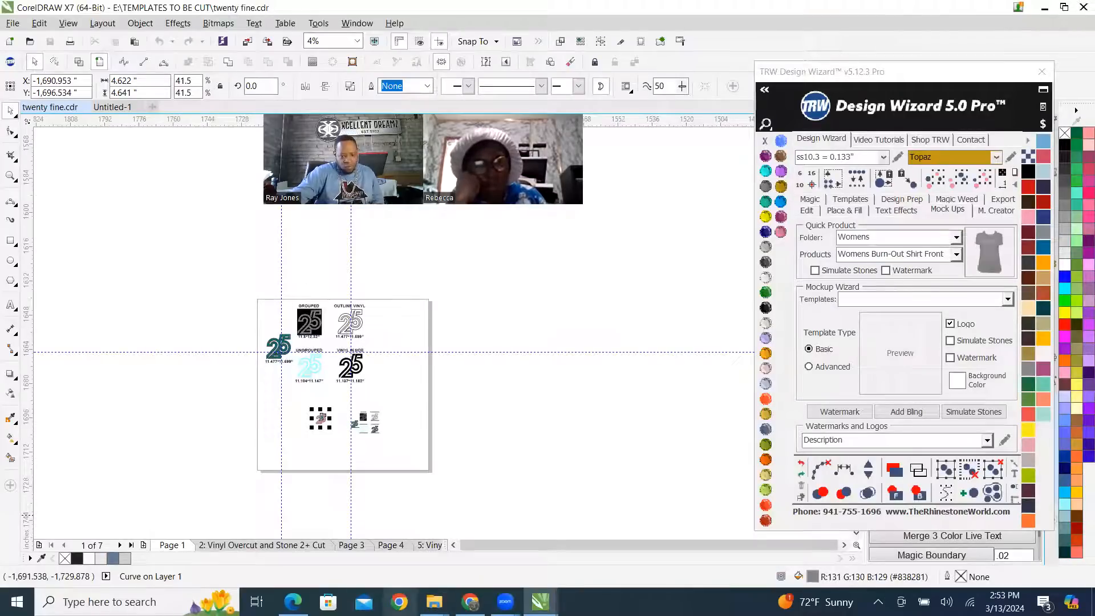
left_click(434, 602)
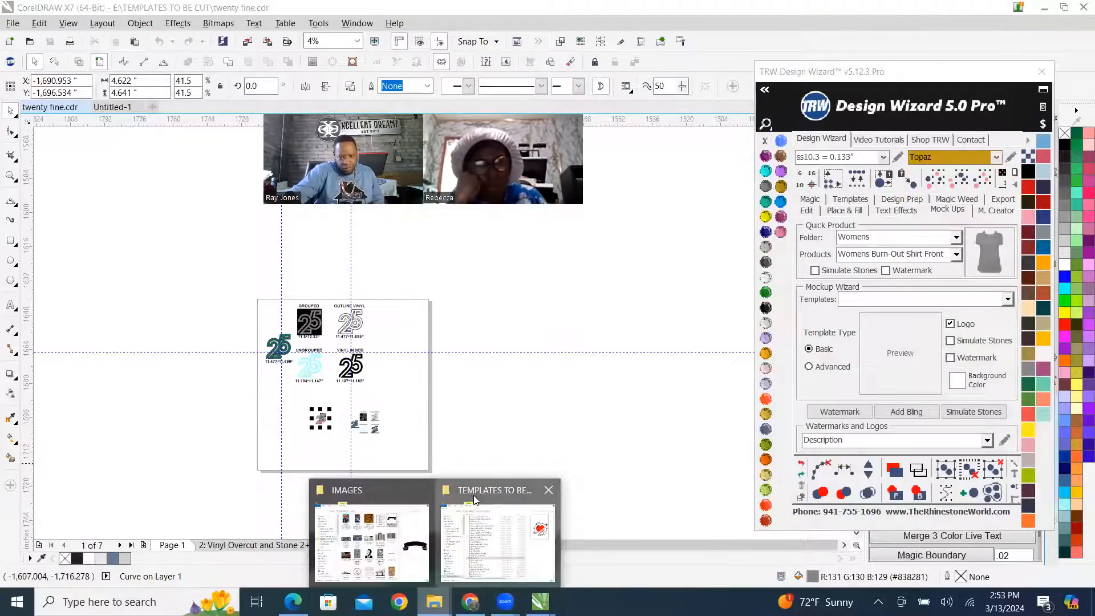
left_click(473, 495)
double_click(481, 380)
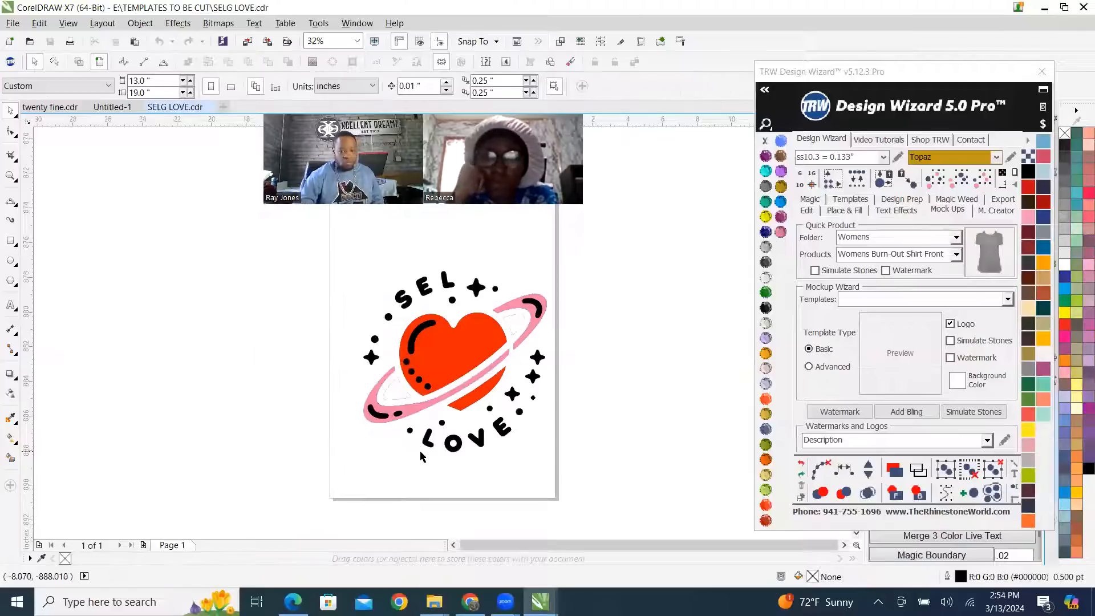
Create a Womens Burn-Out Shirt Front quick proof of the entire SELG LOVE design with Simulate Stones enabled.
scroll(430, 337, "up", 2)
scroll(382, 352, "down", 2)
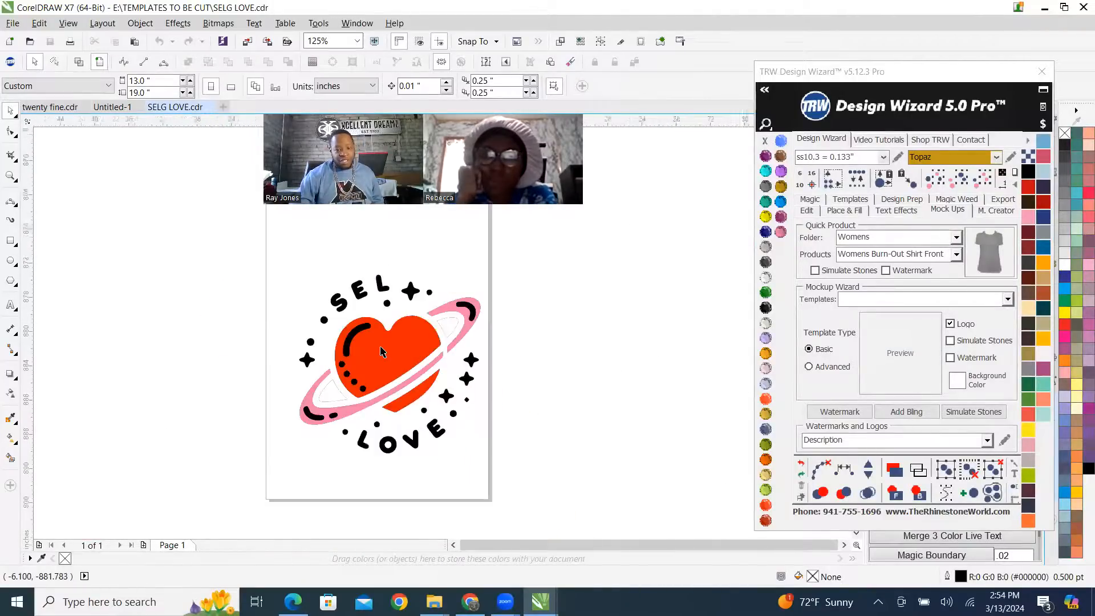
scroll(382, 352, "down", 4)
mouse_move(308, 292)
left_mouse_down()
mouse_move(415, 403)
mouse_move(443, 412)
left_mouse_up()
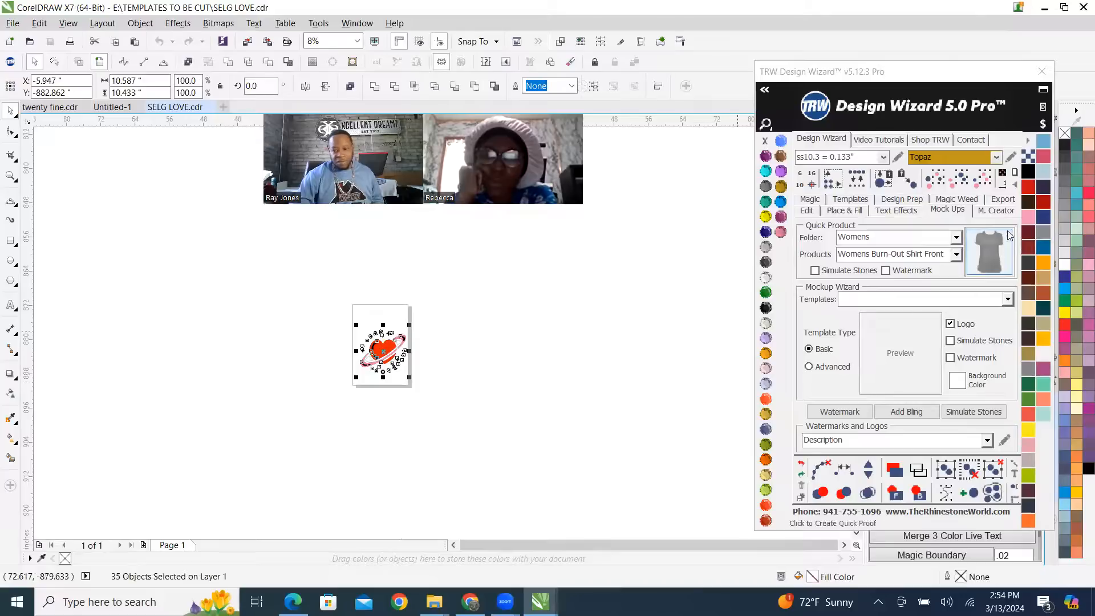
left_click(949, 211)
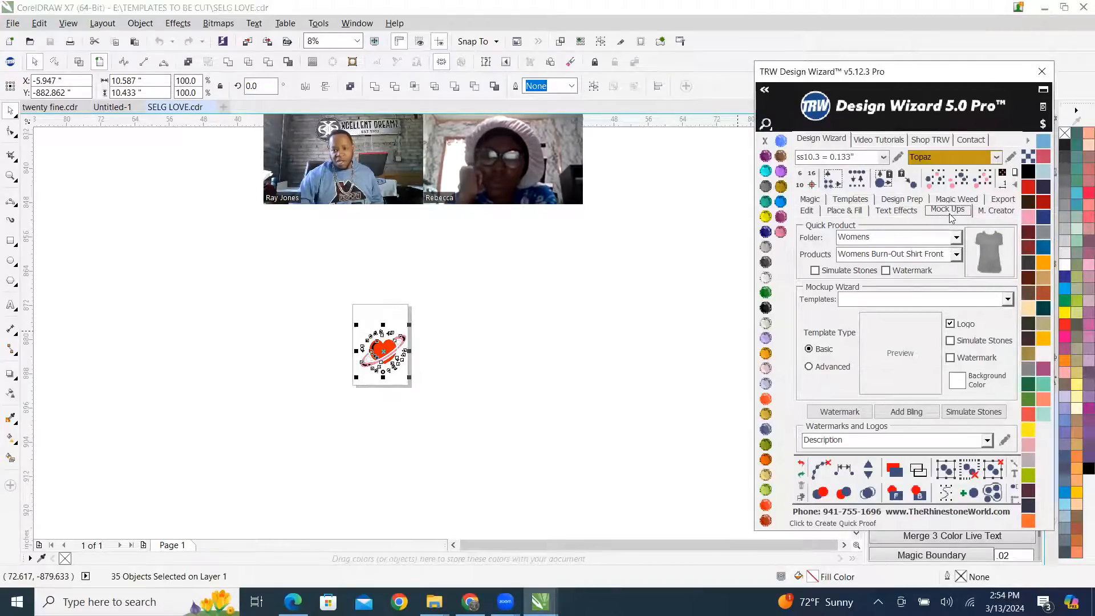
left_click(814, 272)
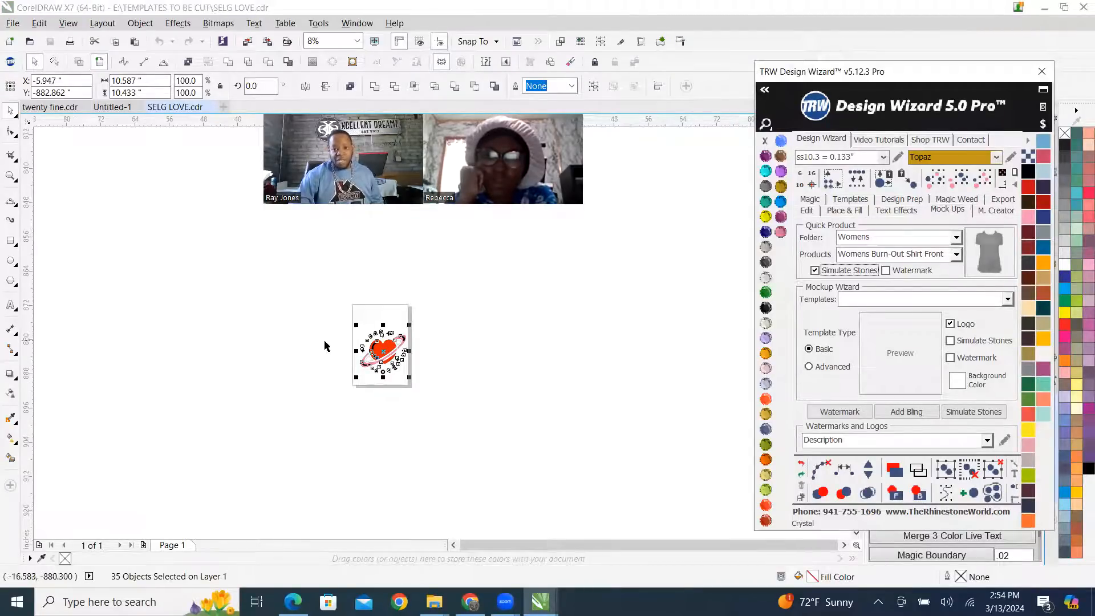
scroll(400, 337, "up", 2)
left_click(1000, 255)
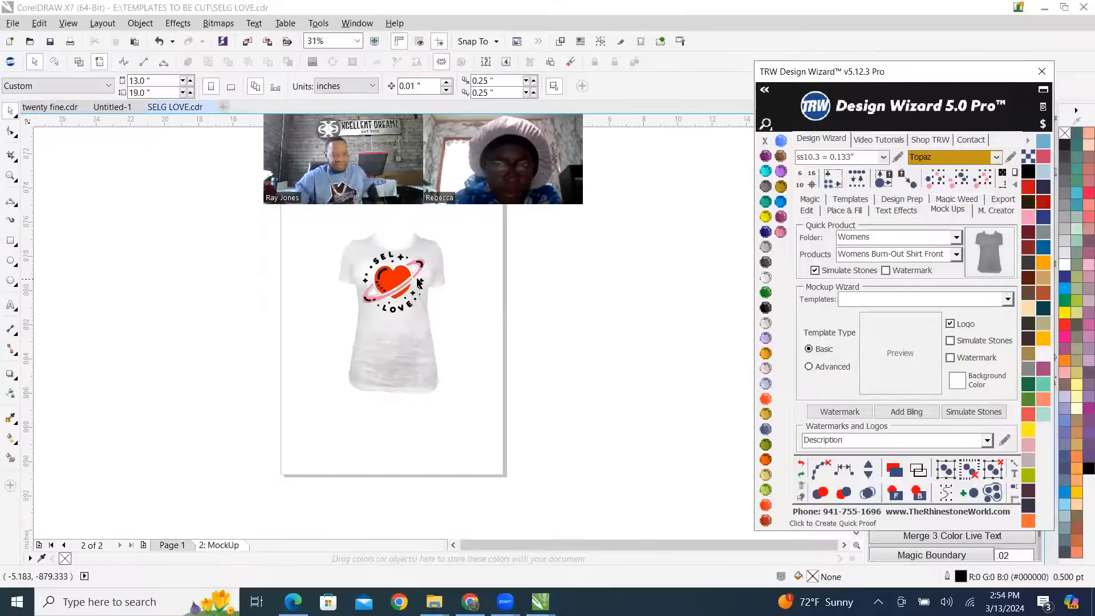
Inspect the heart and ring on the shirt mock-up, move the red heart off its black backing and undo the move.
scroll(397, 291, "up", 5)
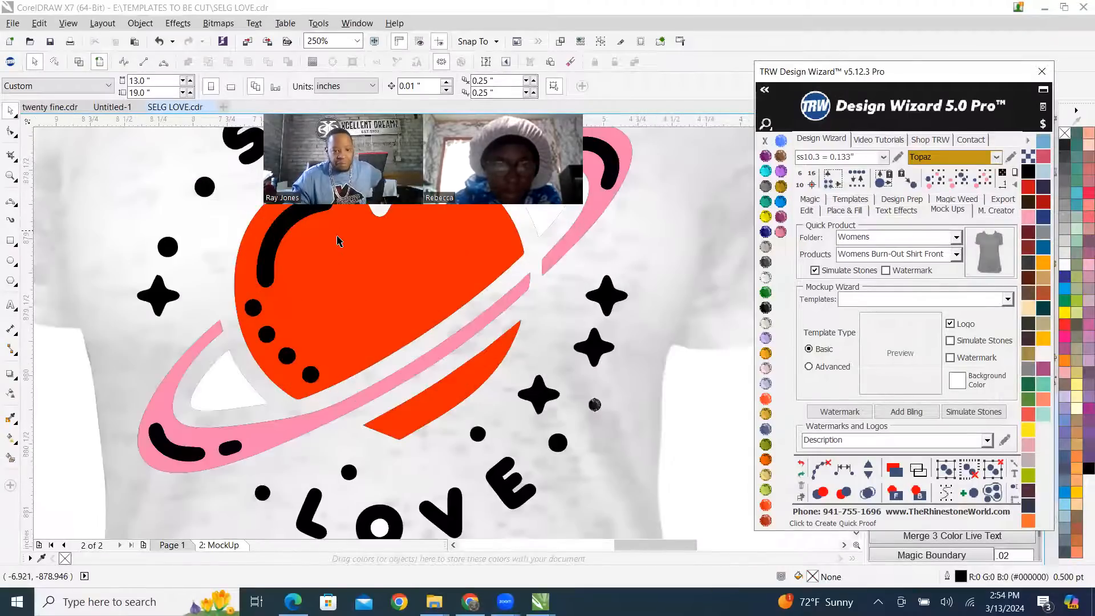
scroll(253, 404, "up", 1)
scroll(435, 453, "up", 1)
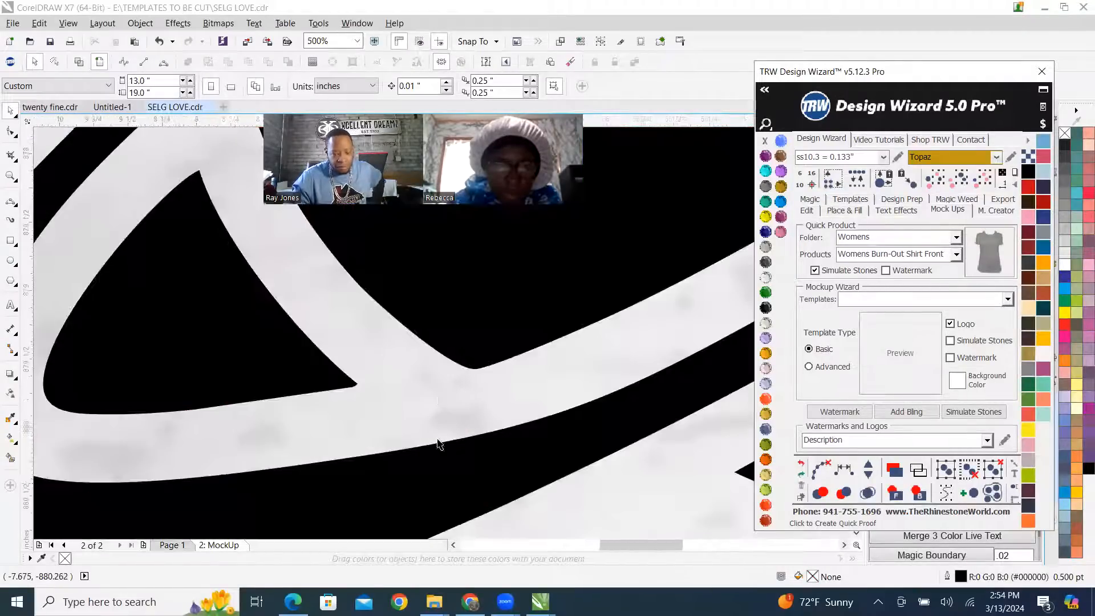
scroll(498, 333, "down", 5)
left_click_drag(482, 365, 295, 367)
scroll(503, 339, "up", 2)
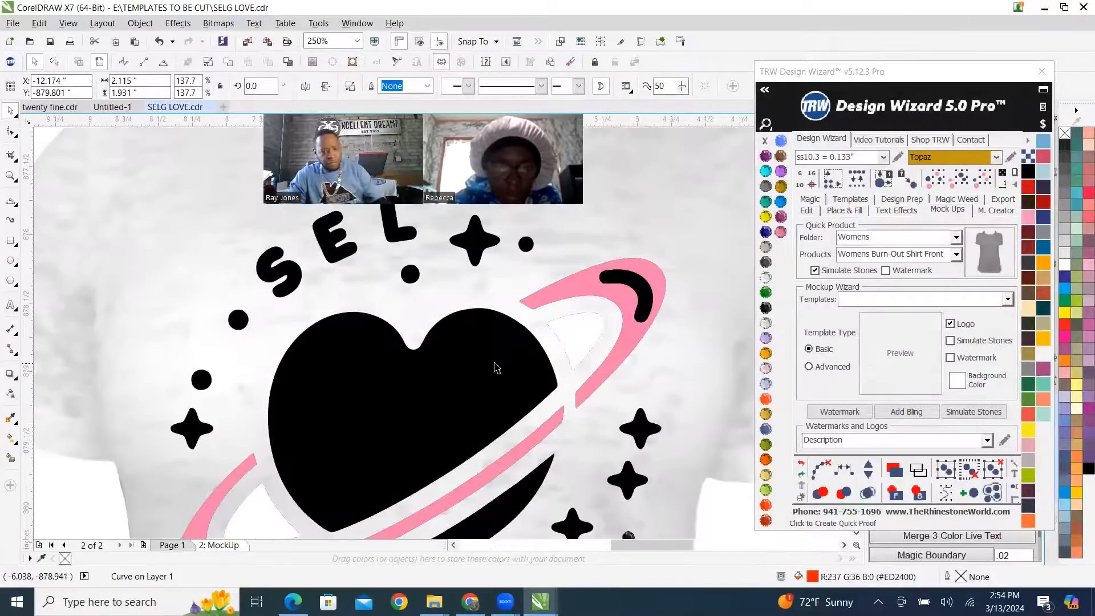
key("ctrl+z")
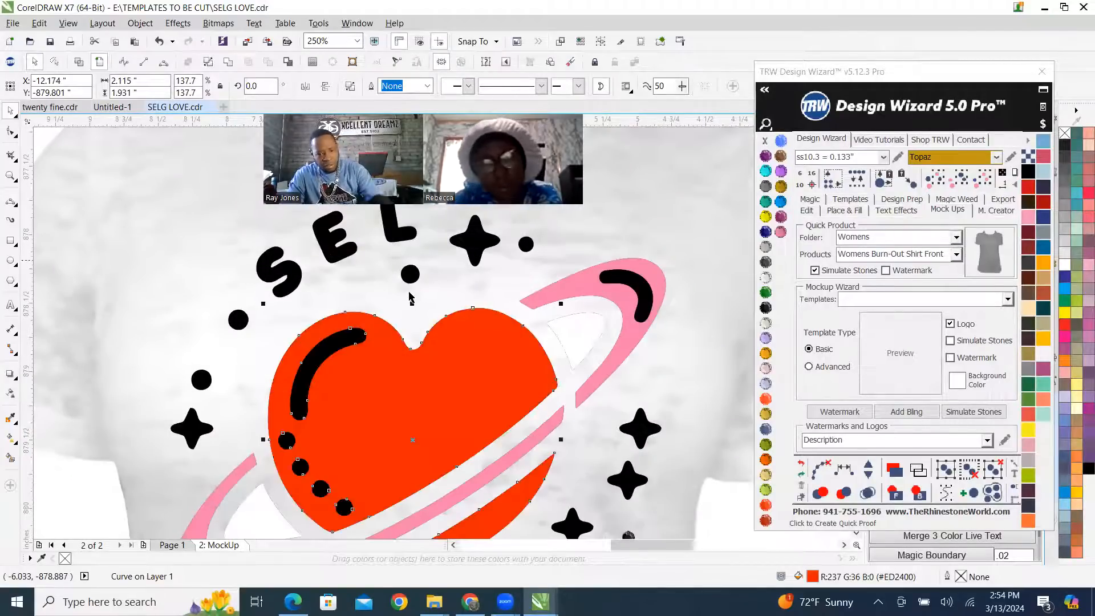
Select the black dot above the heart on the mock-up and check it against the whole shirt.
scroll(406, 291, "up", 1)
left_click(414, 253)
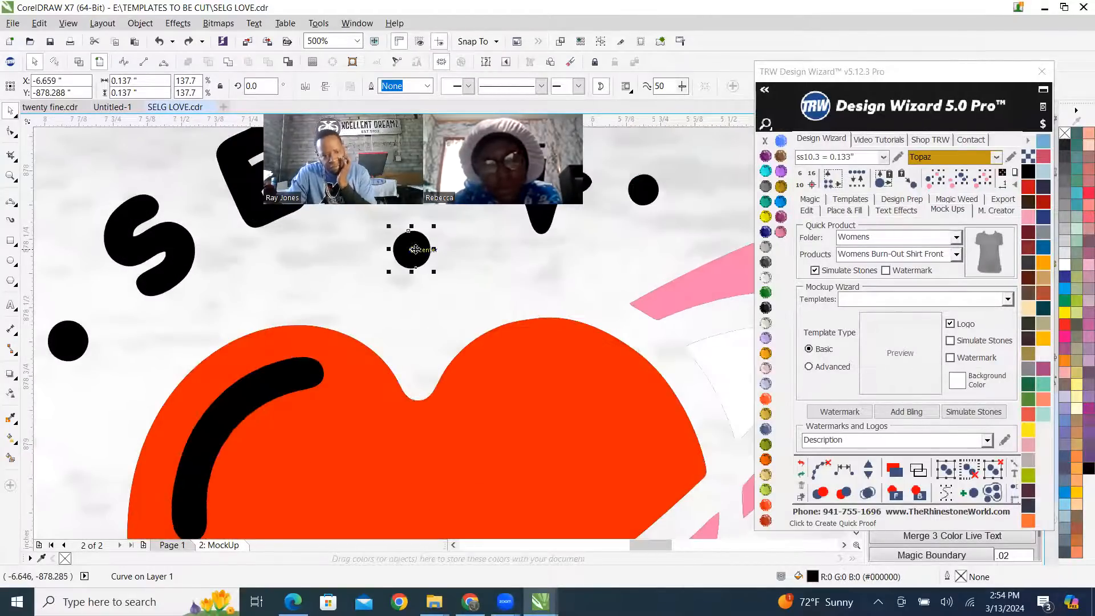
scroll(413, 251, "down", 4)
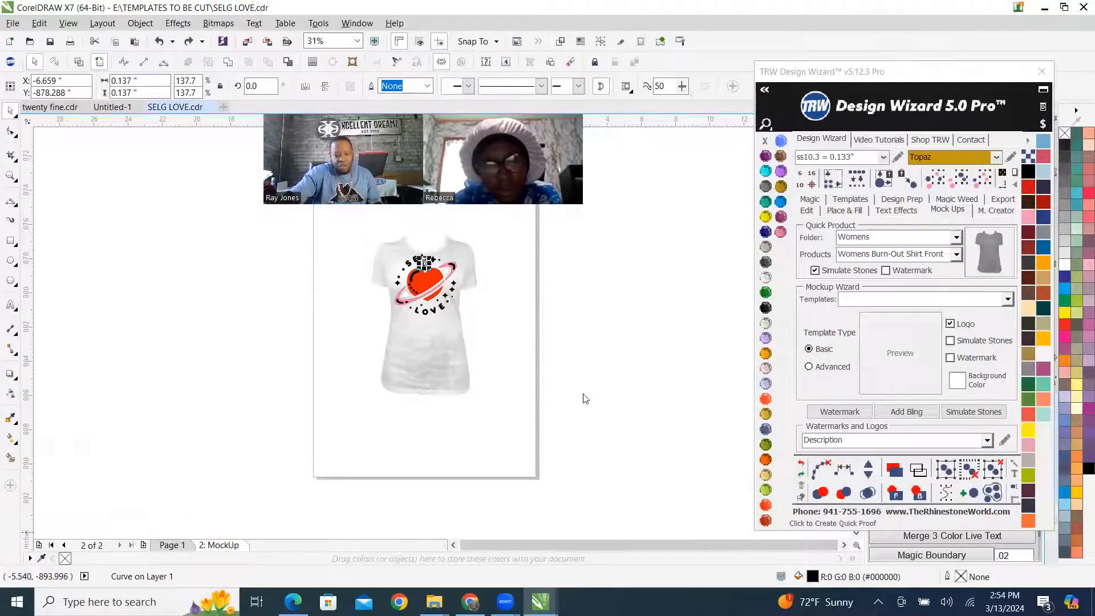
Return to Page 1 and select the entire heart design to inspect its objects.
left_click(172, 545)
scroll(413, 285, "up", 3)
scroll(412, 286, "down", 5)
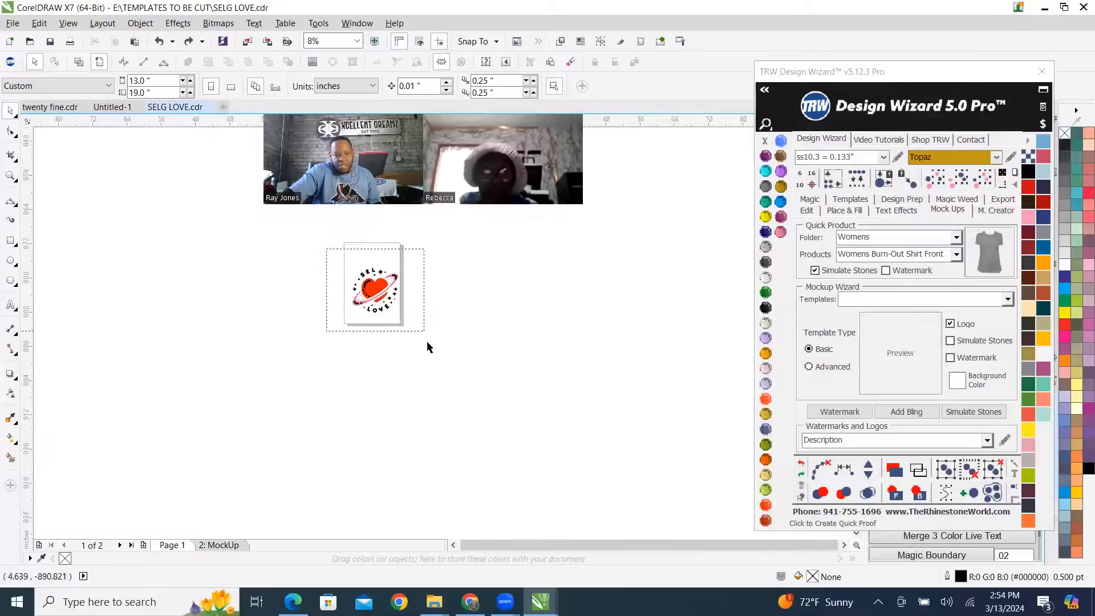
key("ctrl+a")
scroll(382, 279, "up", 2)
scroll(366, 358, "up", 1)
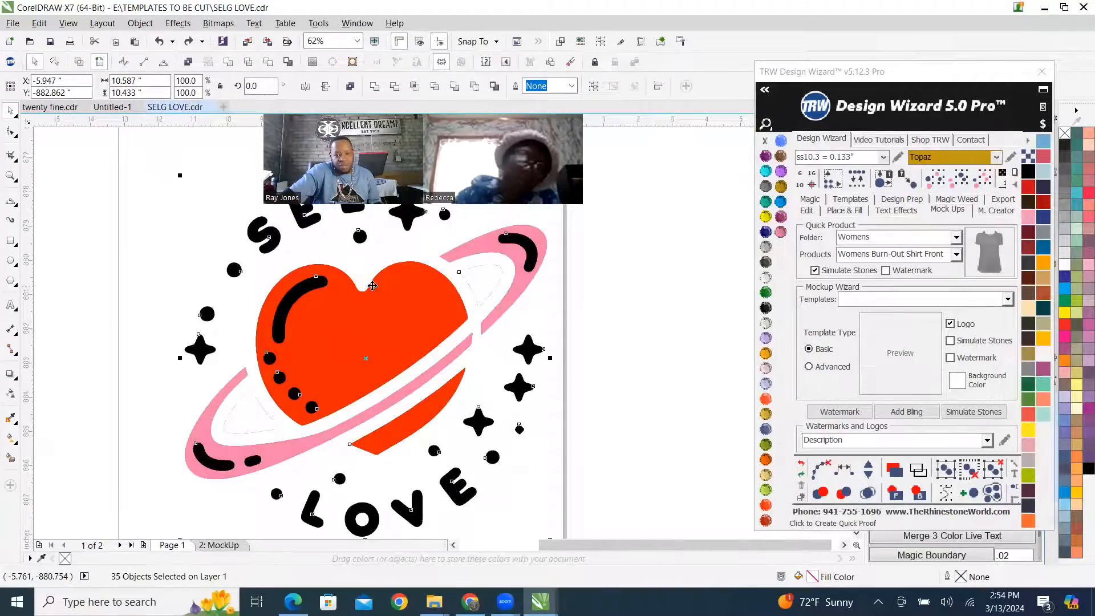
Select the white piece inside the planet ring and examine the lettering and dots around the word LOVE.
left_click(593, 267)
scroll(478, 286, "down", 2)
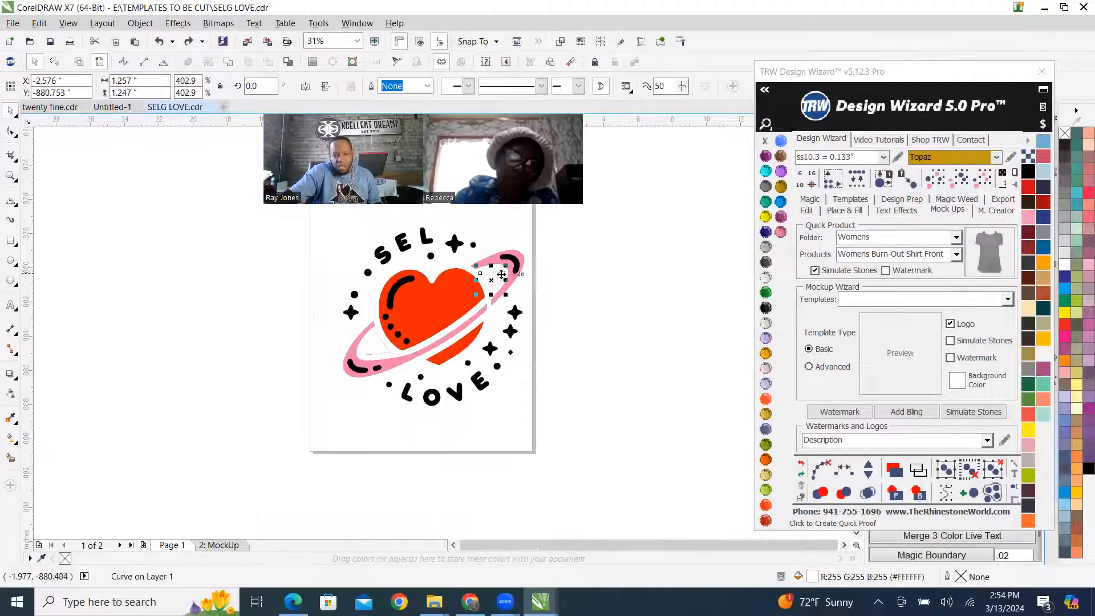
scroll(371, 360, "up", 2)
scroll(371, 359, "down", 2)
scroll(404, 304, "up", 3)
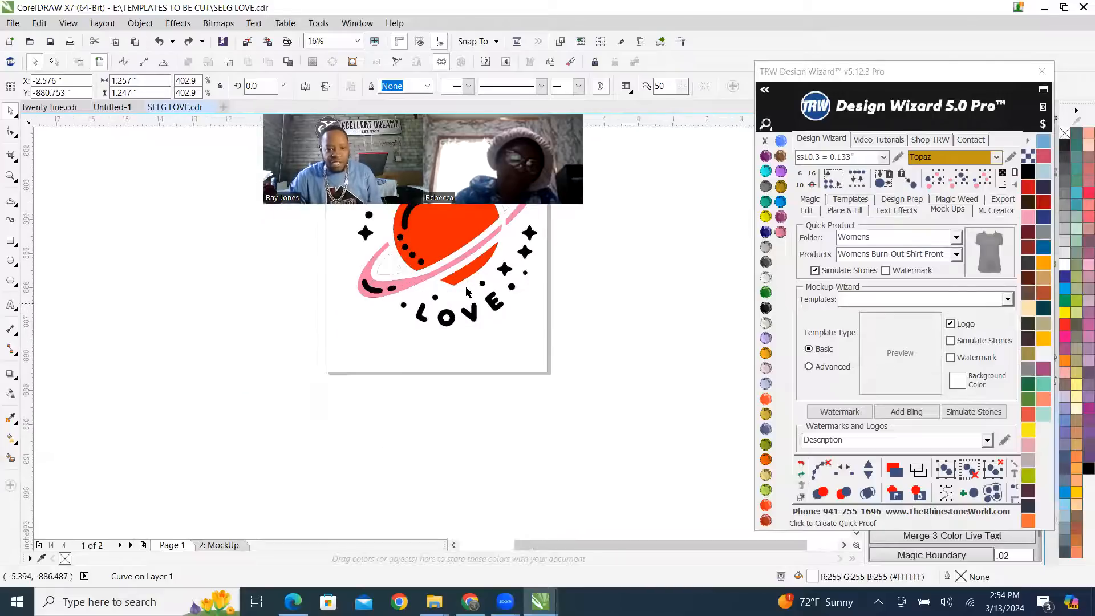
scroll(404, 305, "up", 5)
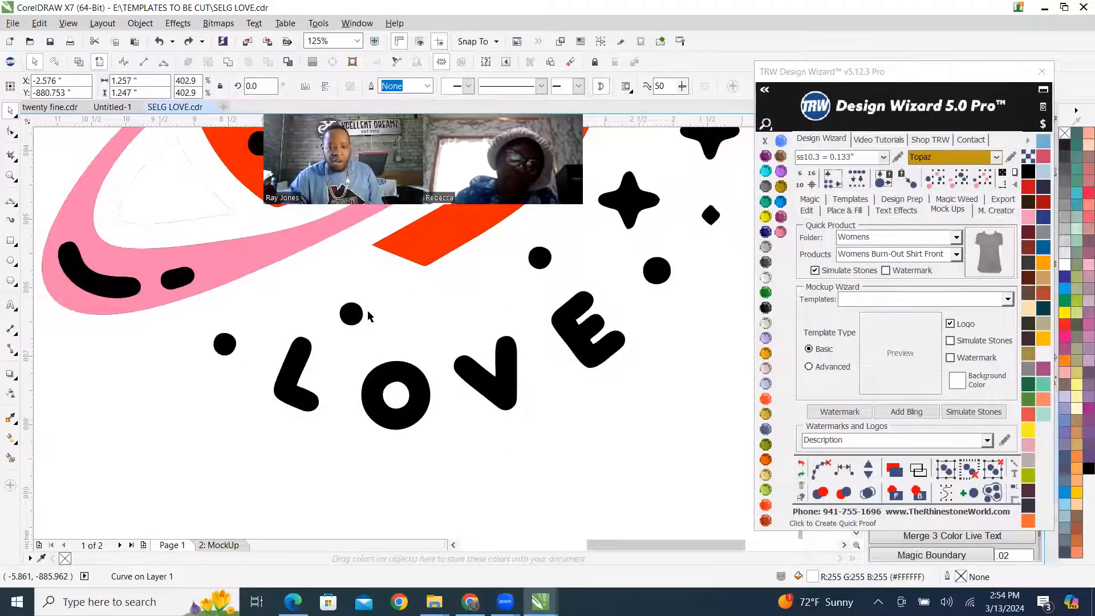
Fill the red heart with ss10 Topaz rhinestones.
left_click(548, 262)
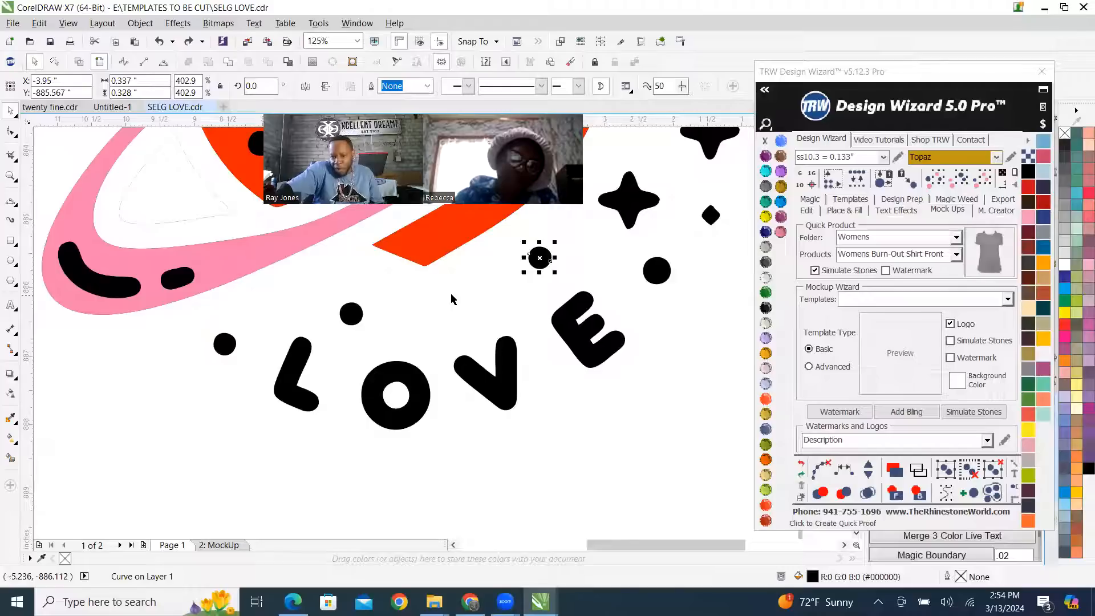
scroll(405, 335, "down", 2)
left_click(391, 264)
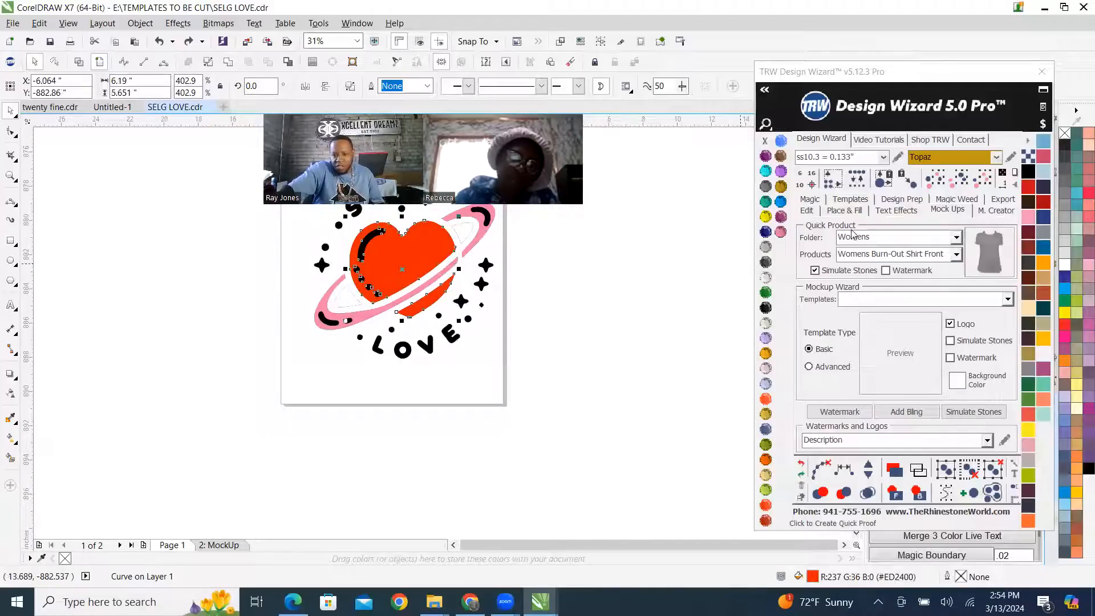
left_click(846, 211)
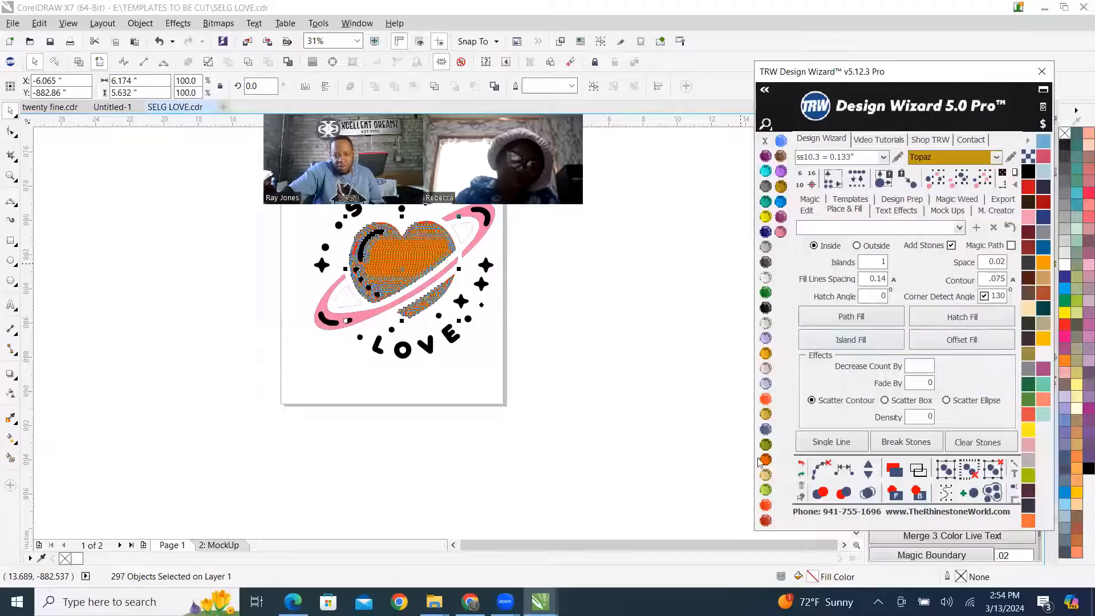
left_click(867, 492)
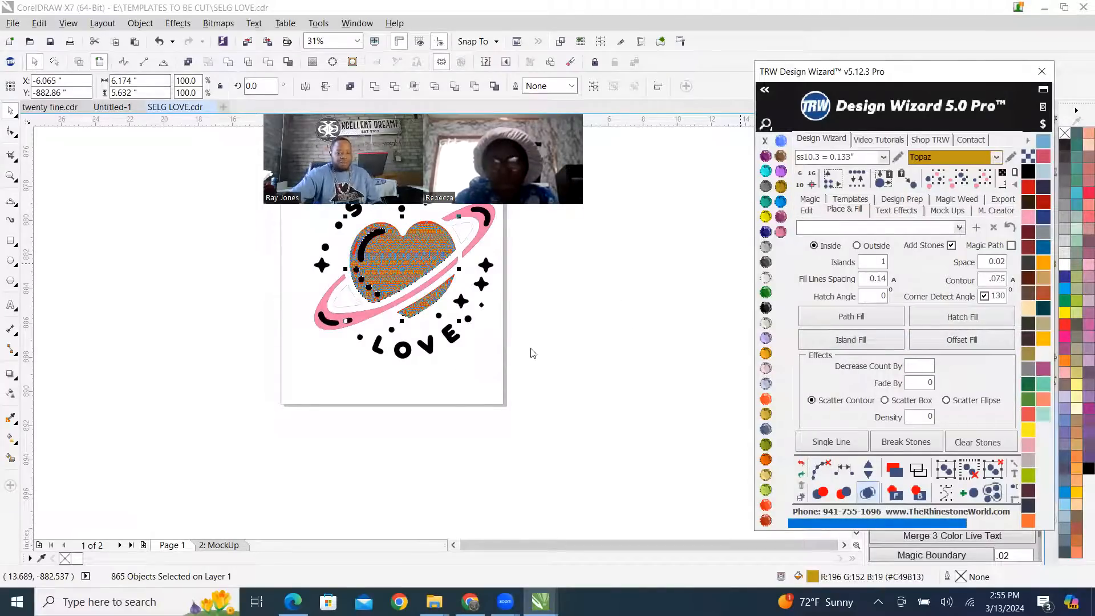
Select the entire design and create a Womens Burn-Out Shirt Front mock-up with simulated stones.
scroll(502, 295, "down", 2)
left_click_drag(502, 329, 522, 346)
left_click(945, 210)
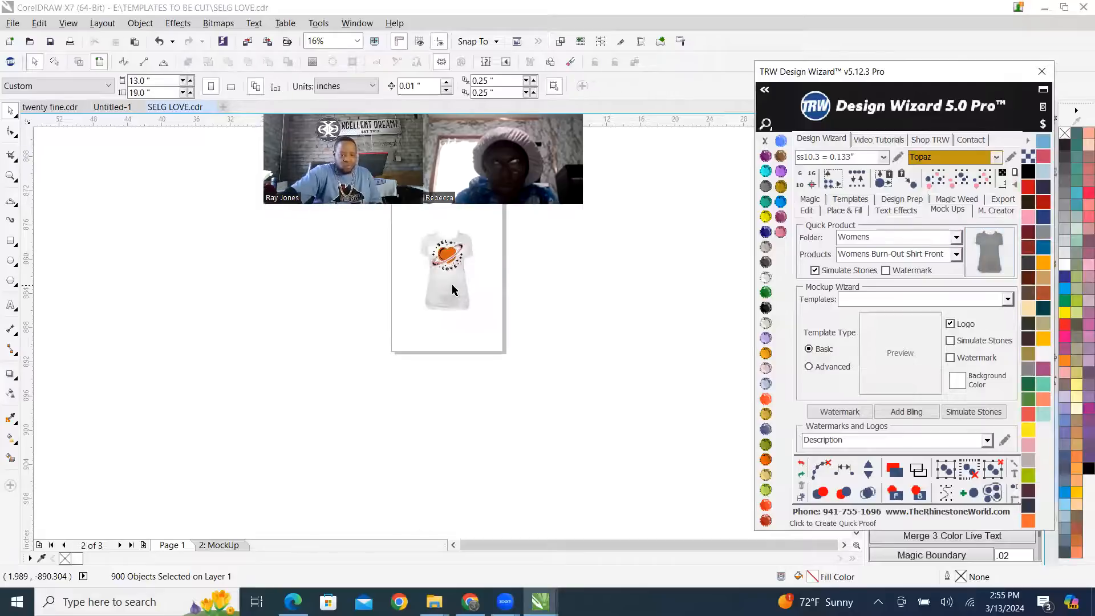
Examine the simulated stones around the heart's black highlight and dots, and check them against the whole shirt.
scroll(439, 290, "up", 1)
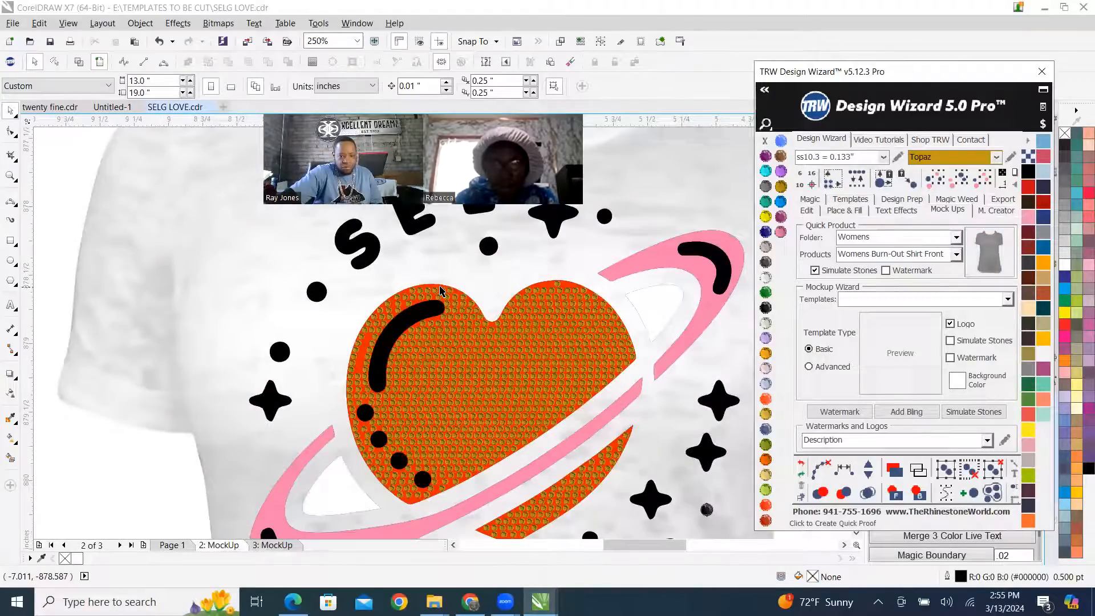
scroll(441, 282, "up", 1)
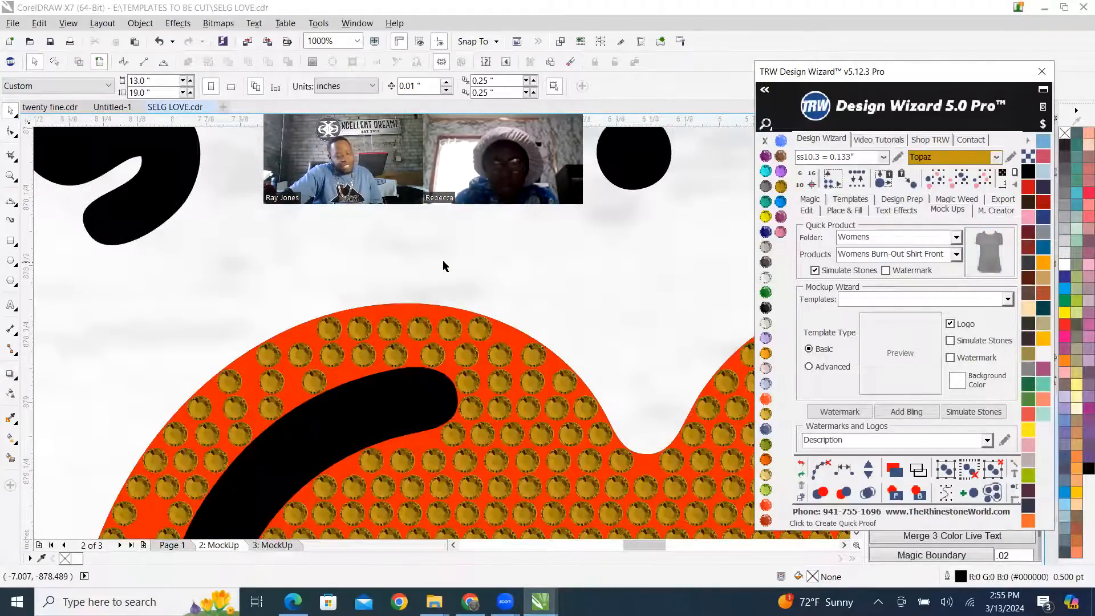
scroll(443, 265, "down", 2)
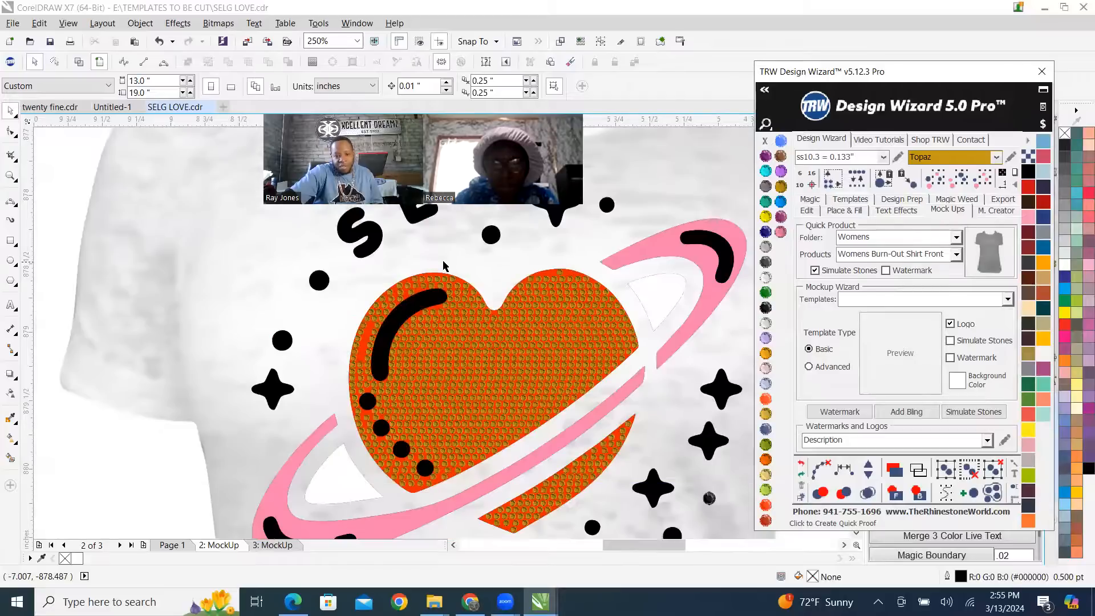
scroll(444, 266, "down", 1)
scroll(411, 356, "up", 2)
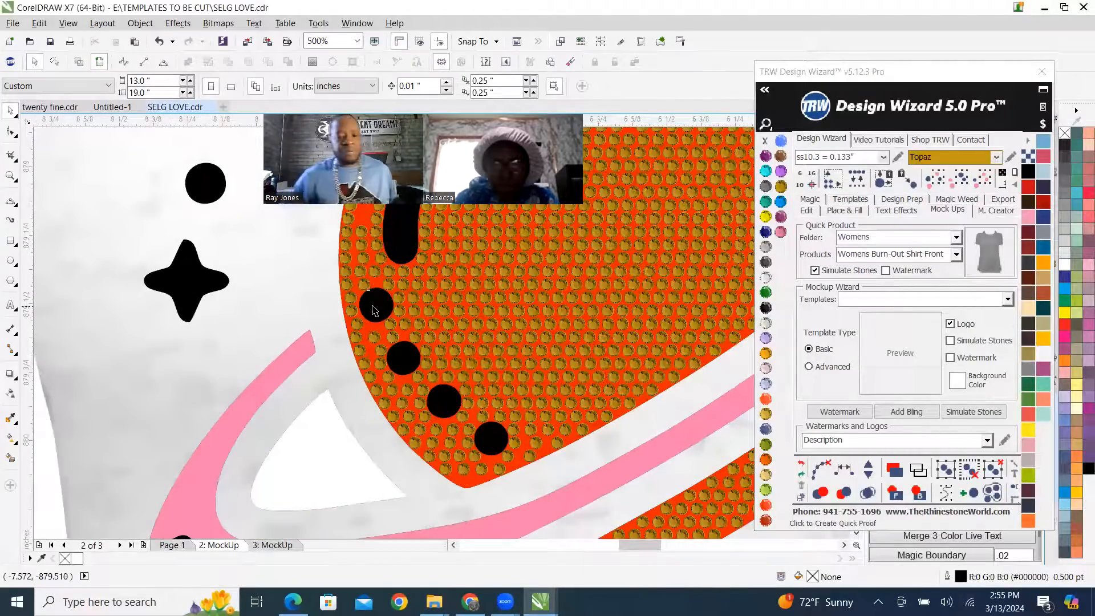
left_click(374, 310)
scroll(370, 302, "down", 3)
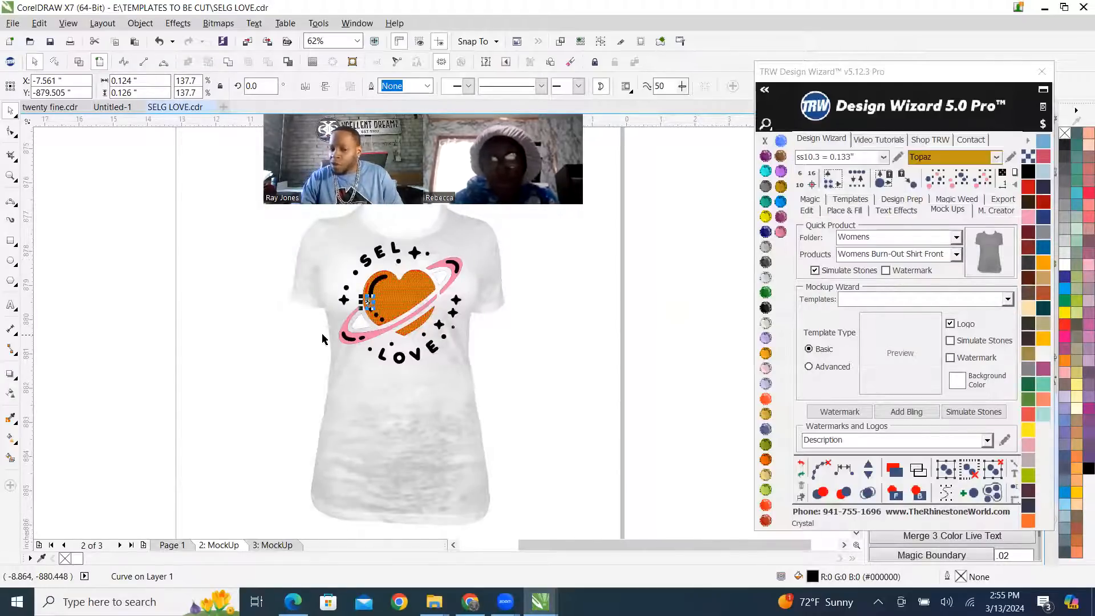
scroll(325, 334, "up", 1)
scroll(402, 346, "down", 1)
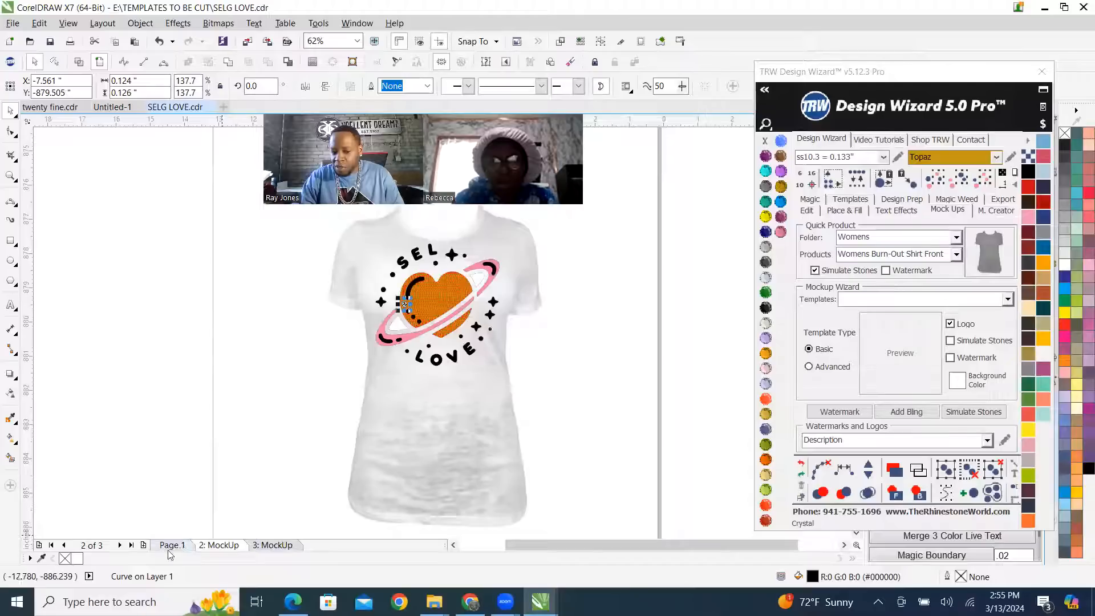
Create another Womens Burn-Out Shirt Front mock-up from the Page 1 design with Simulate Stones turned off.
left_click(815, 272)
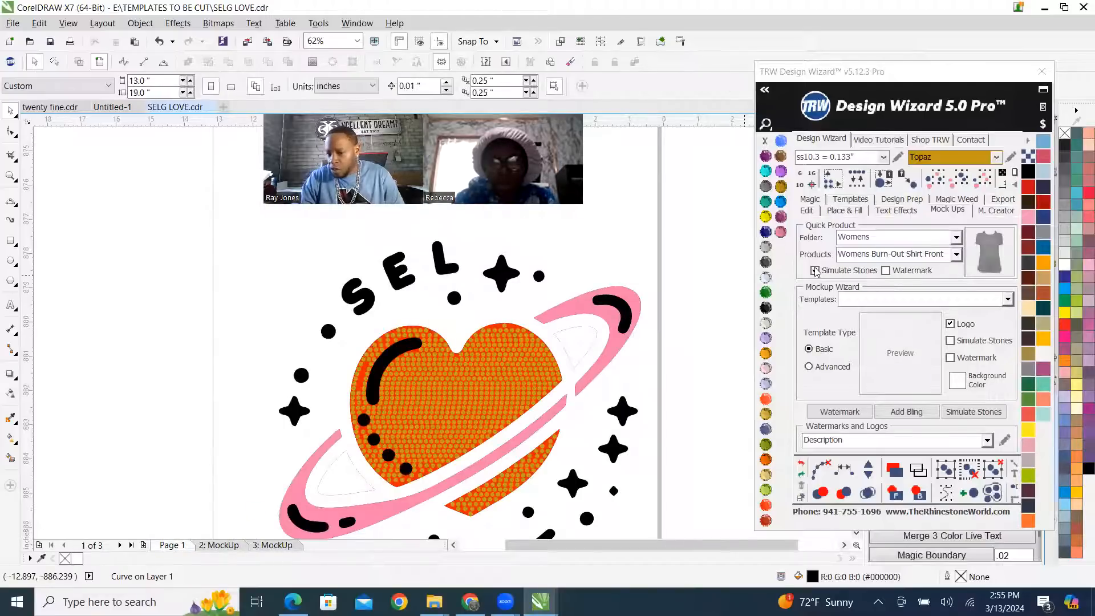
scroll(484, 291, "down", 2)
left_click_drag(389, 271, 607, 367)
left_click(985, 255)
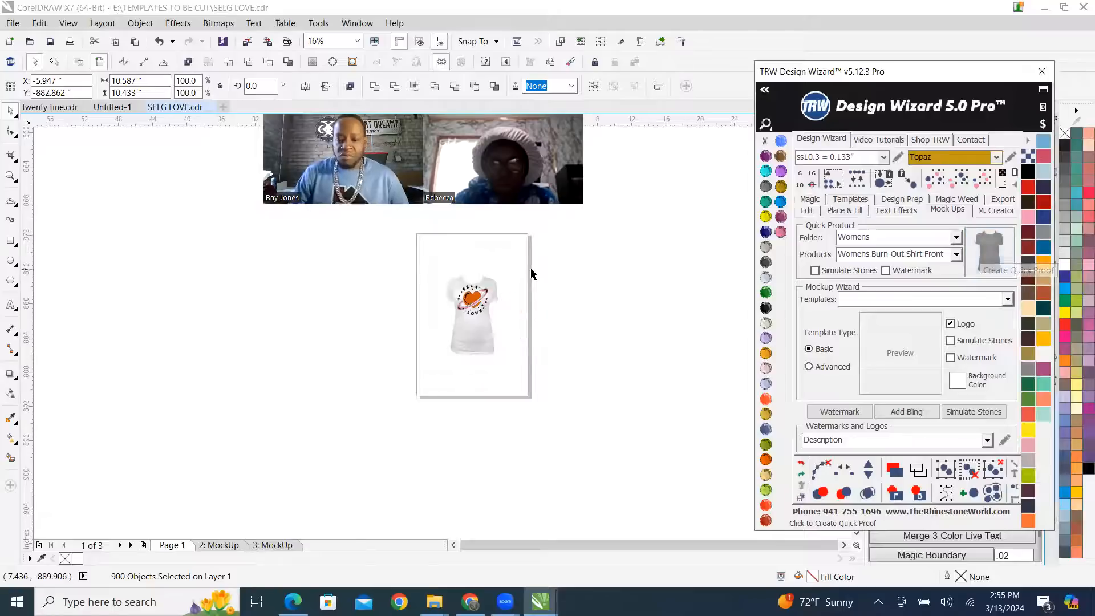
Select all the matching Topaz stones in the new mock-up's heart and apply Simulate Stones to them.
scroll(502, 286, "up", 4)
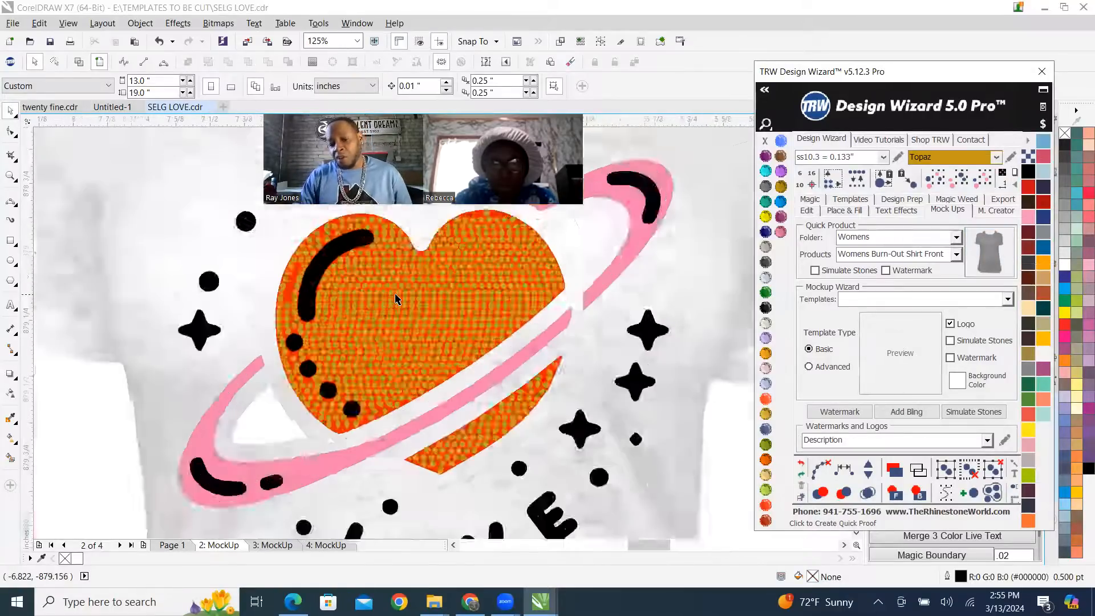
scroll(398, 299, "up", 4)
left_click(406, 287)
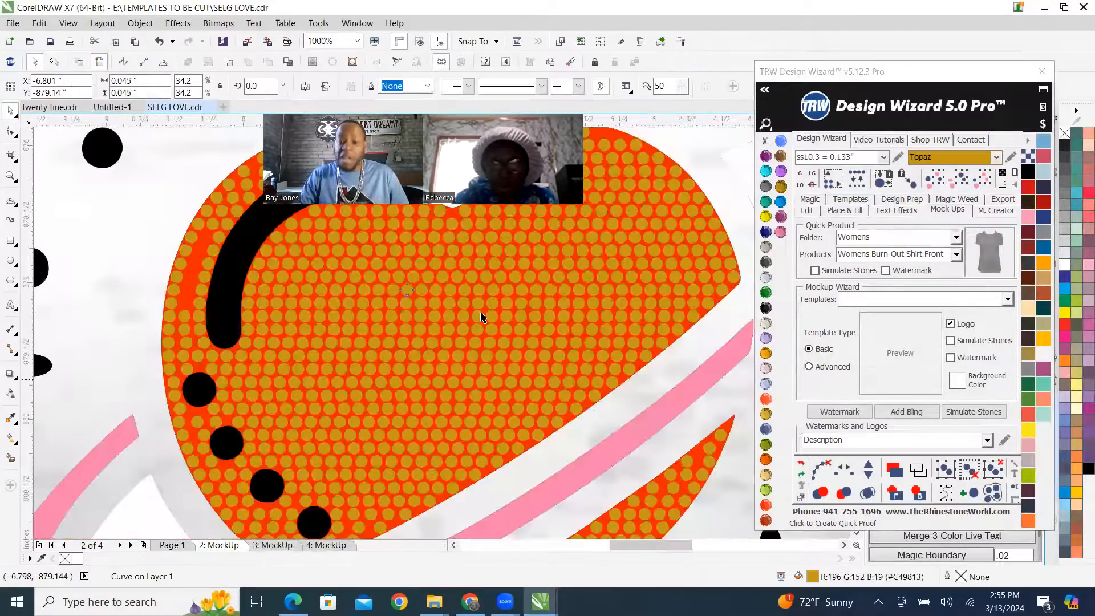
scroll(496, 320, "down", 5)
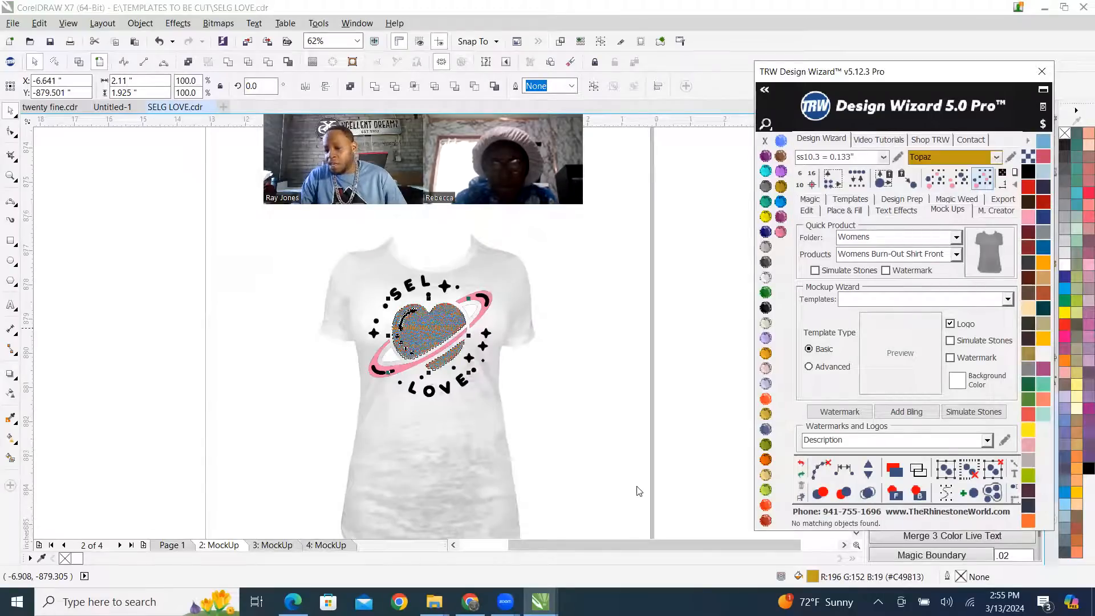
left_click(974, 412)
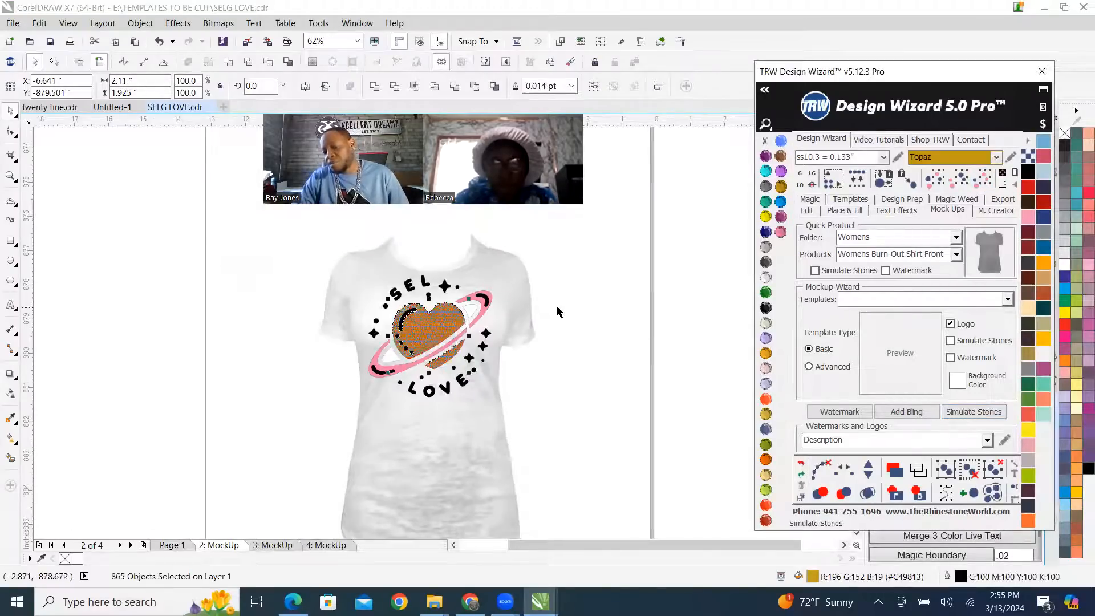
left_click(591, 302)
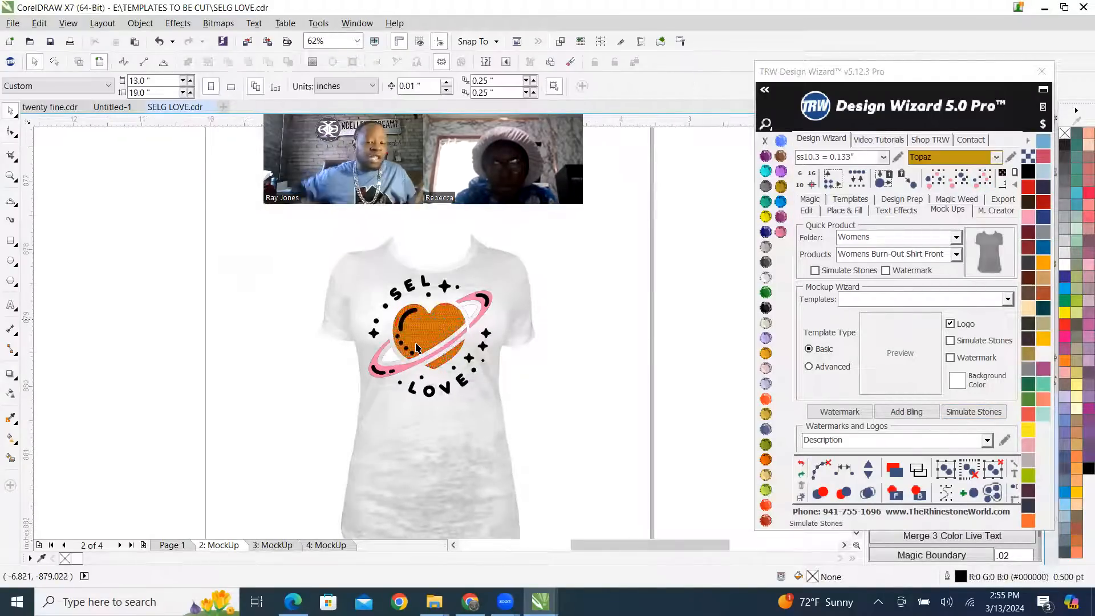
Examine the newly simulated stones in the heart up close and within the whole shirt.
scroll(417, 346, "up", 2)
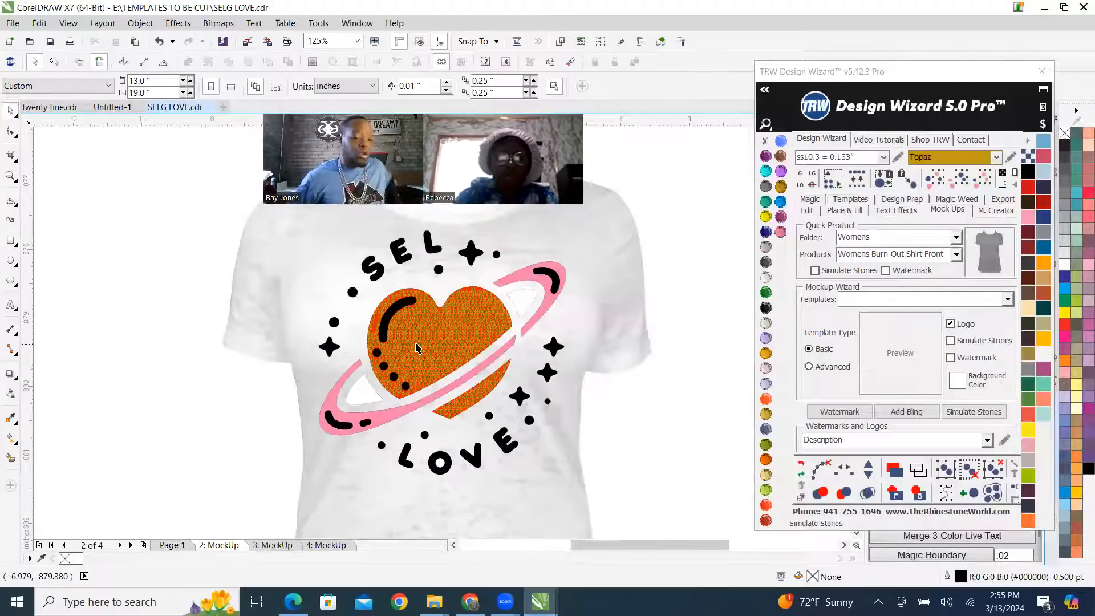
scroll(345, 272, "up", 4)
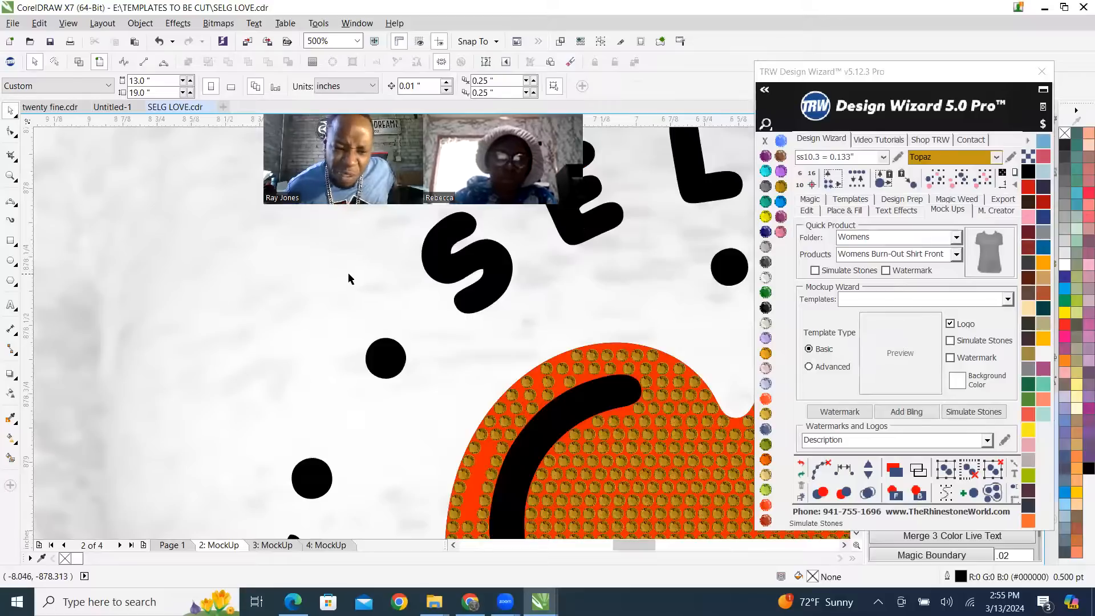
scroll(349, 278, "down", 2)
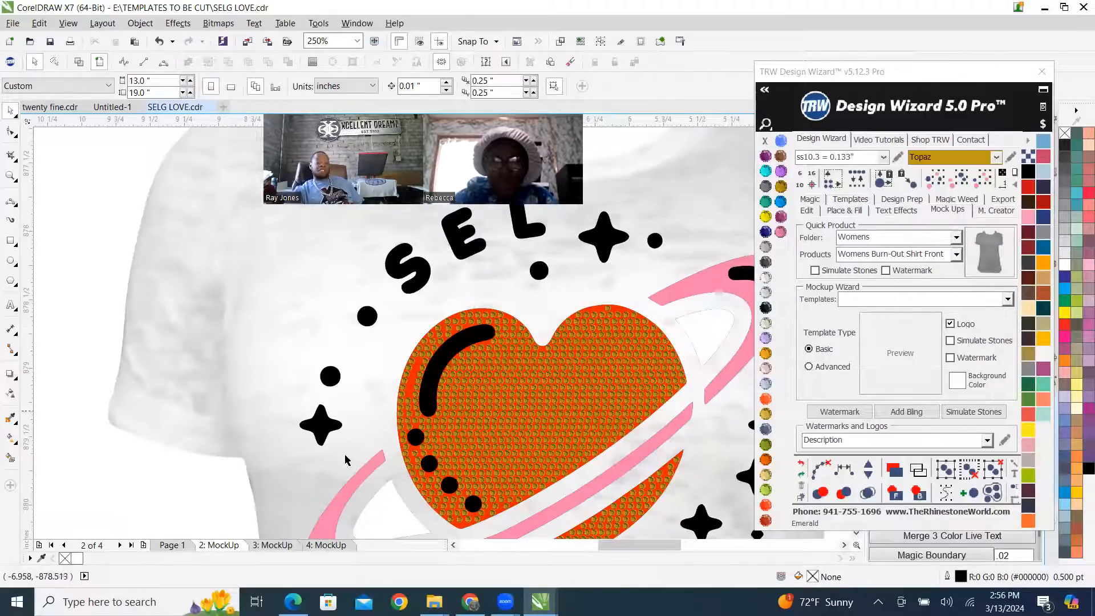
scroll(432, 374, "down", 5)
scroll(402, 391, "up", 4)
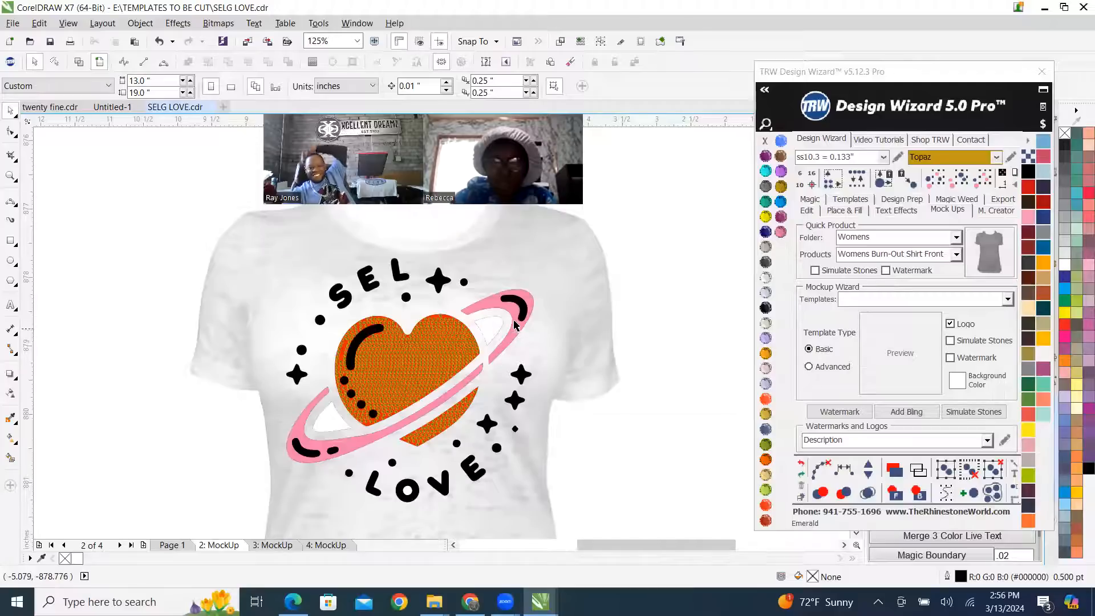
scroll(514, 332, "down", 4)
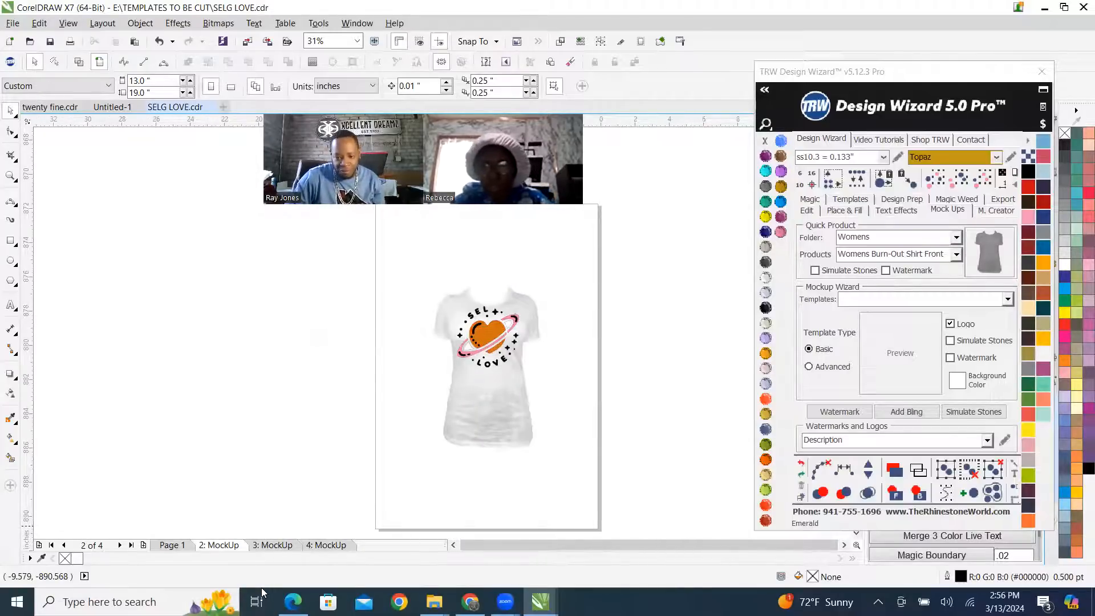
Return to Page 1 and set the page size to 100 by 100 inches.
key("Page_Up")
scroll(564, 389, "up", 3)
scroll(479, 349, "down", 3)
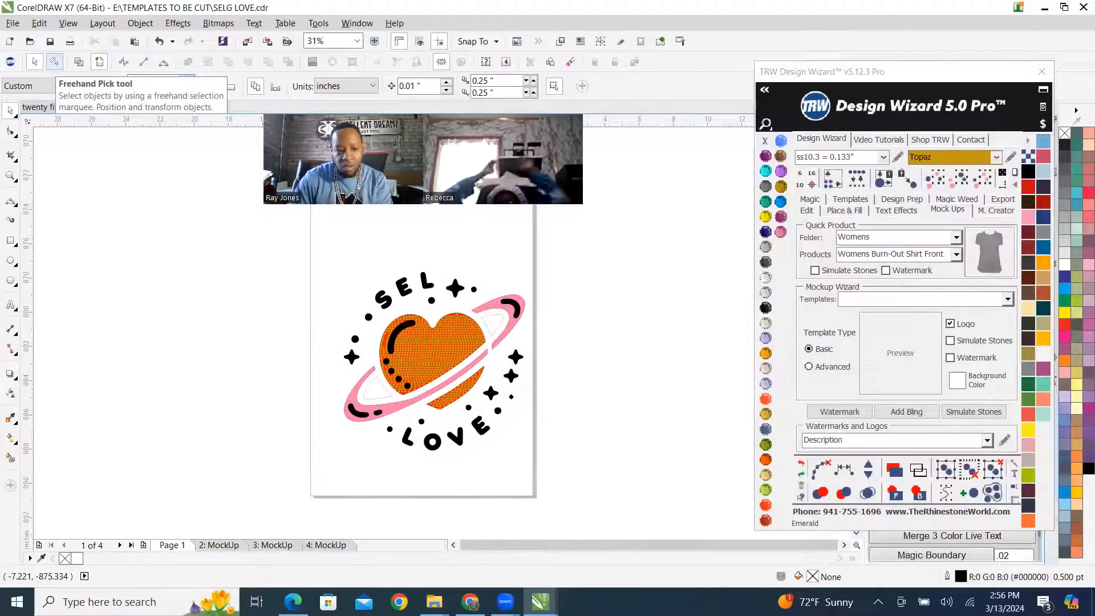
scroll(353, 376, "down", 5)
scroll(354, 376, "up", 2)
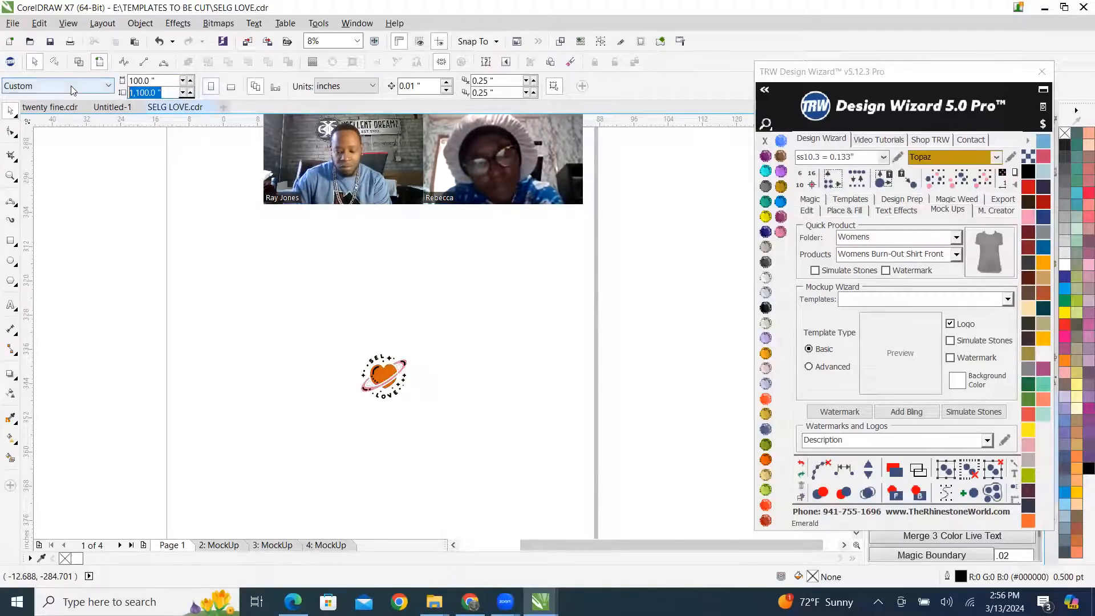
type("100")
key("Return")
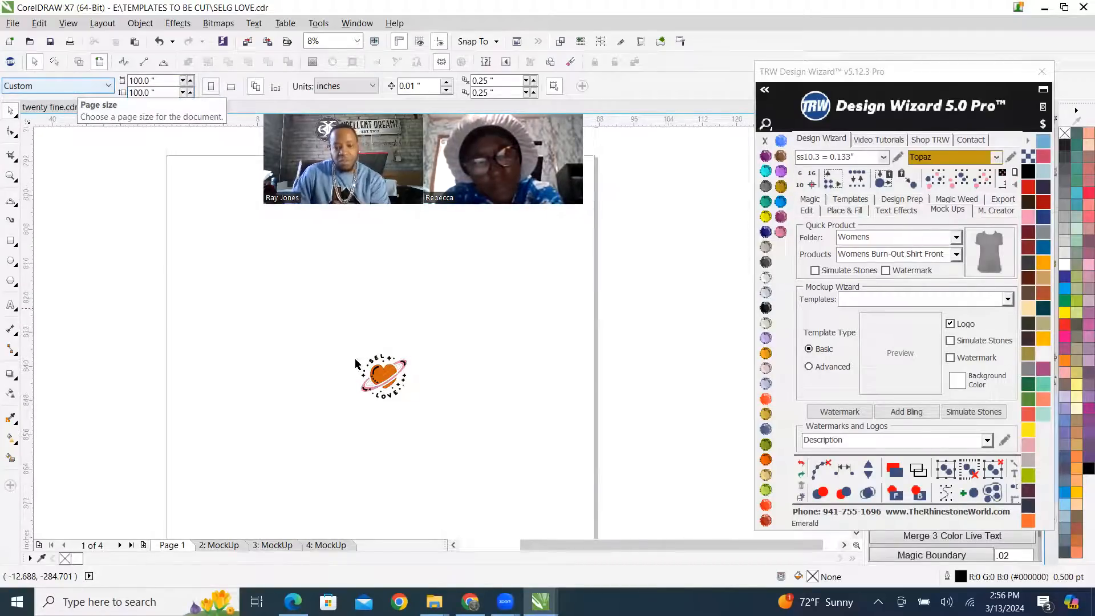
Select all the Topaz stones in the heart and move them off the artwork to an empty area beside it.
scroll(399, 371, "up", 4)
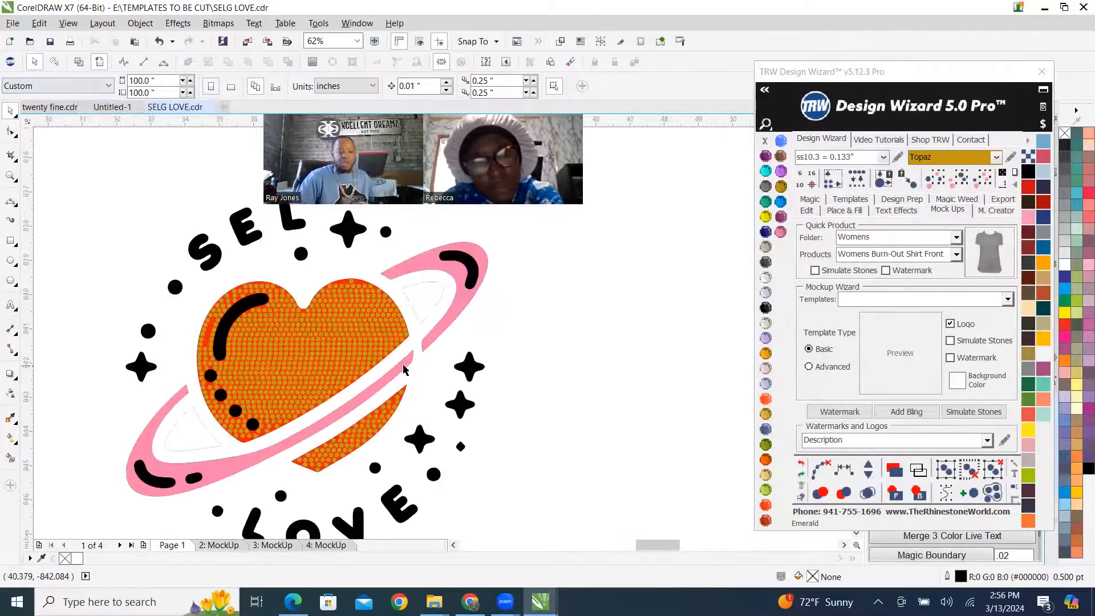
left_click(339, 354)
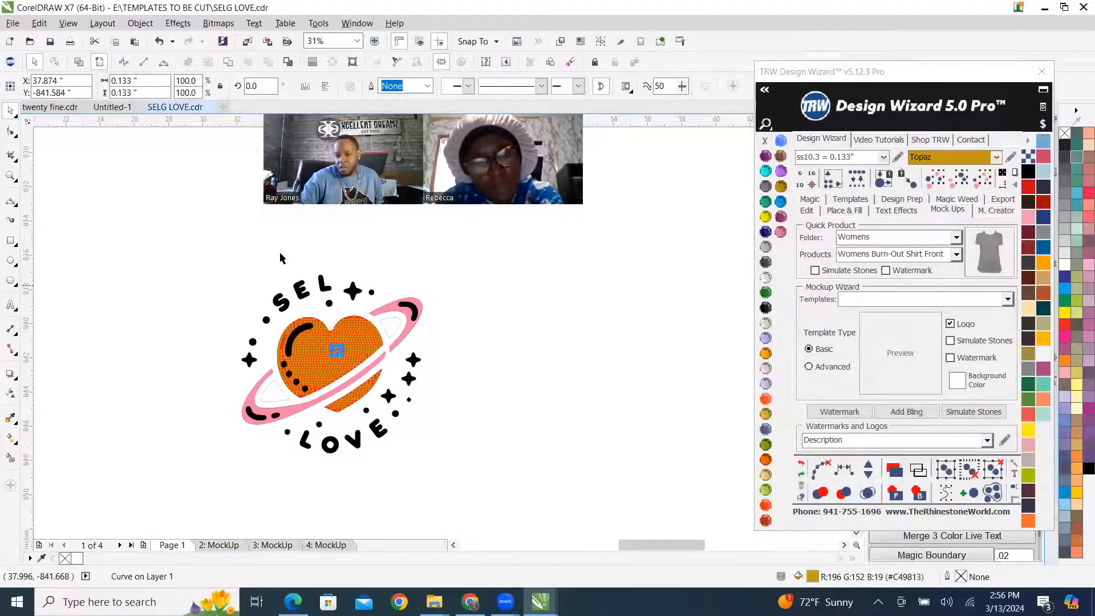
left_click(203, 272)
left_click(336, 350)
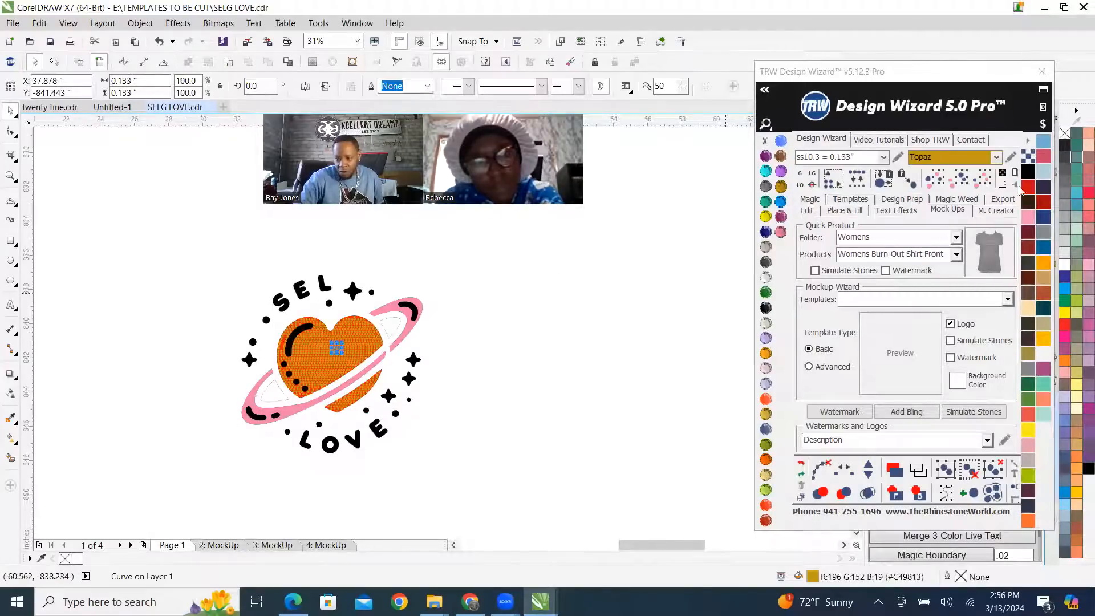
left_click(982, 179)
left_click_drag(319, 358, 658, 251)
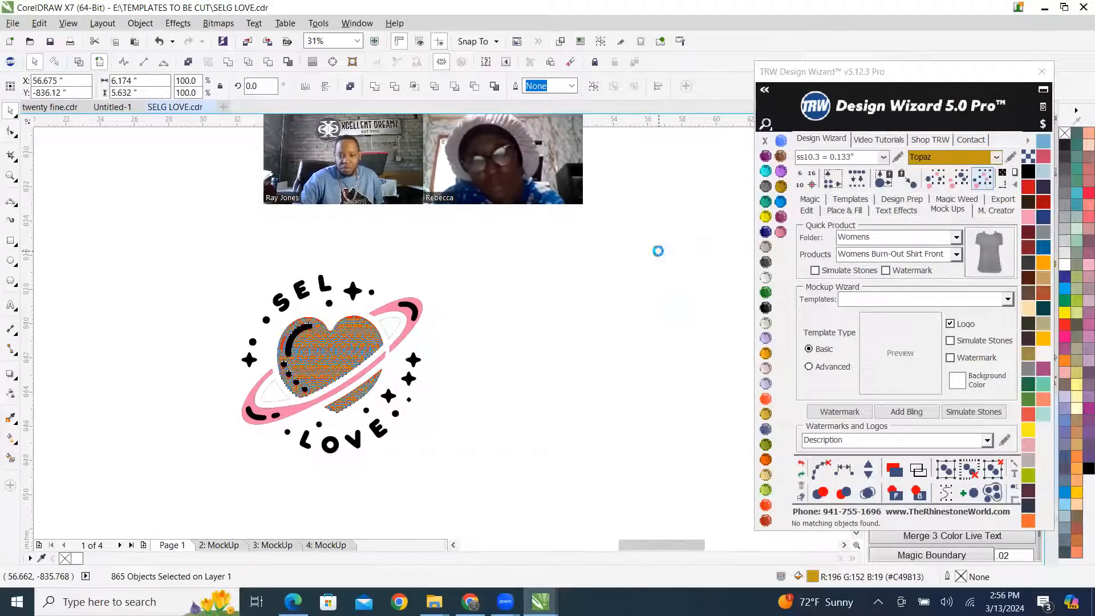
Select the remaining vinyl artwork and enter VINYL GROUP as its export file name.
left_click_drag(189, 244, 478, 477)
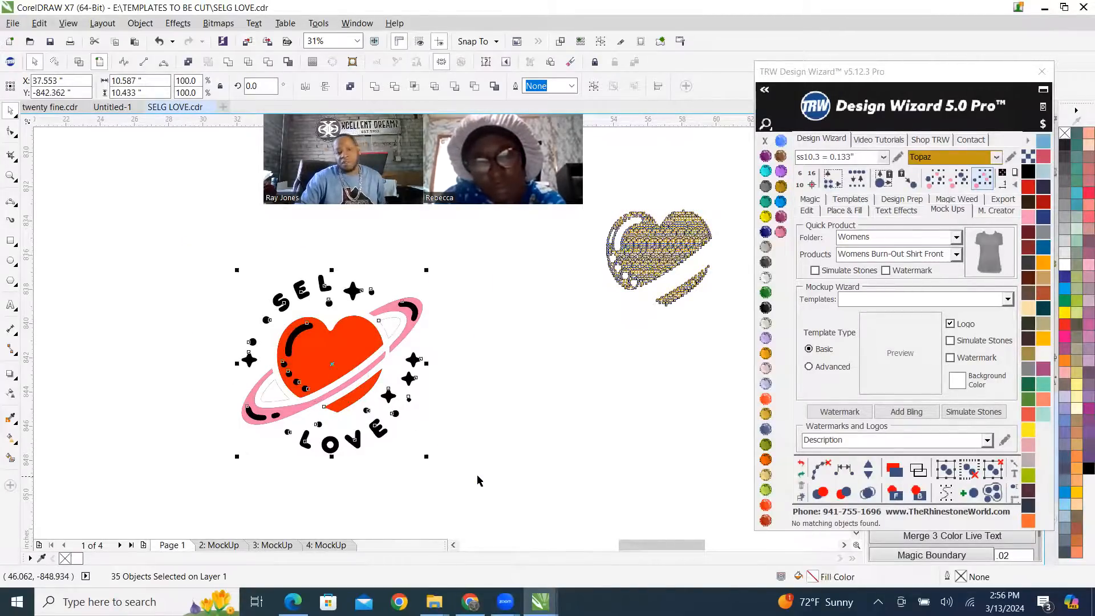
left_click(1005, 200)
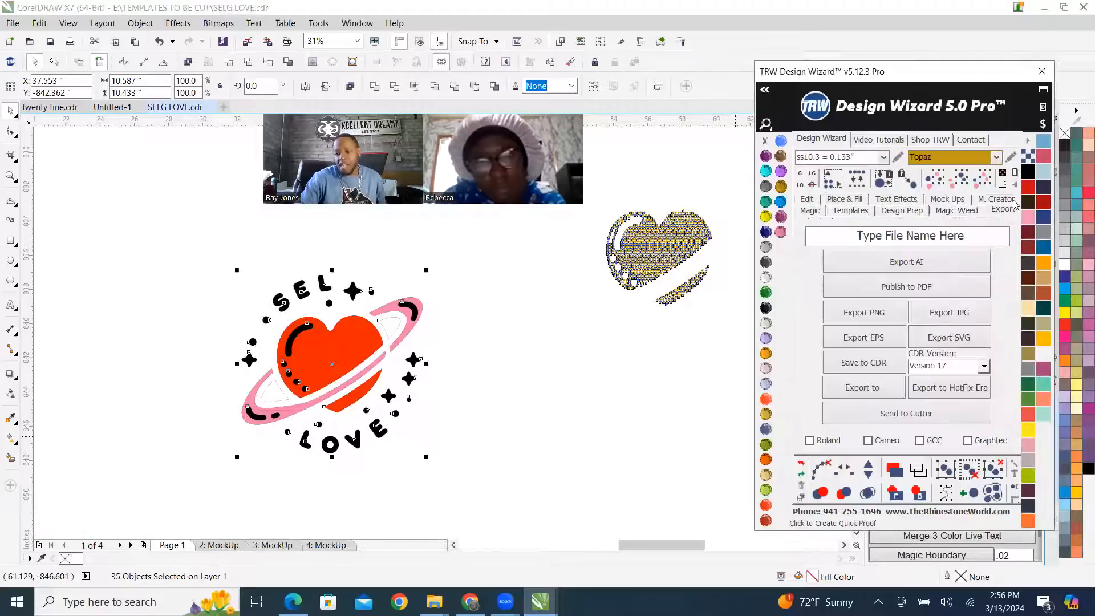
left_click_drag(965, 236, 627, 249)
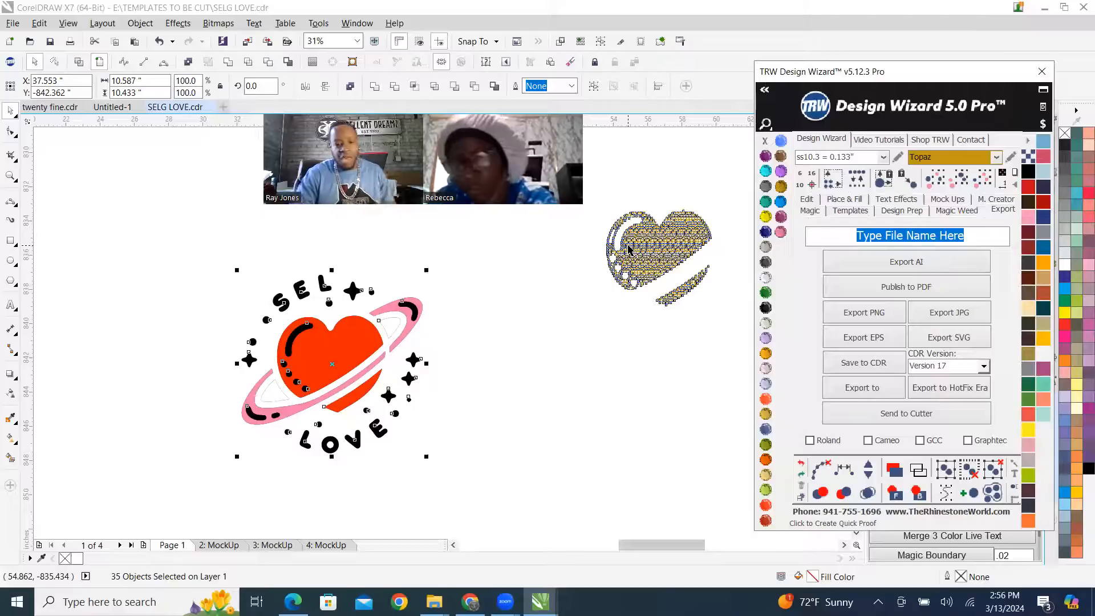
type("VINYL")
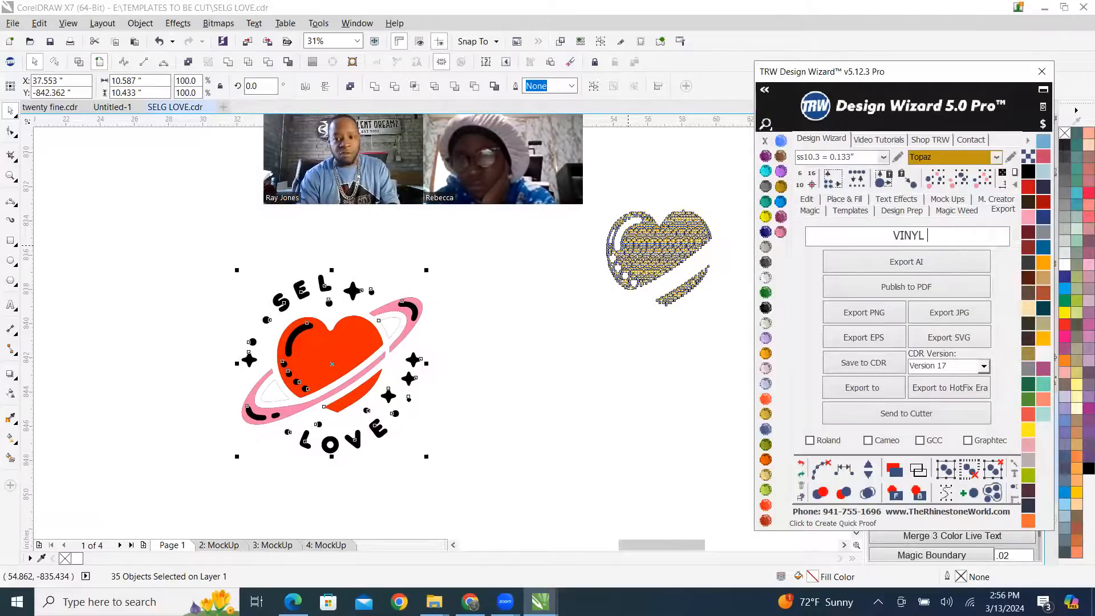
type(" GROUP")
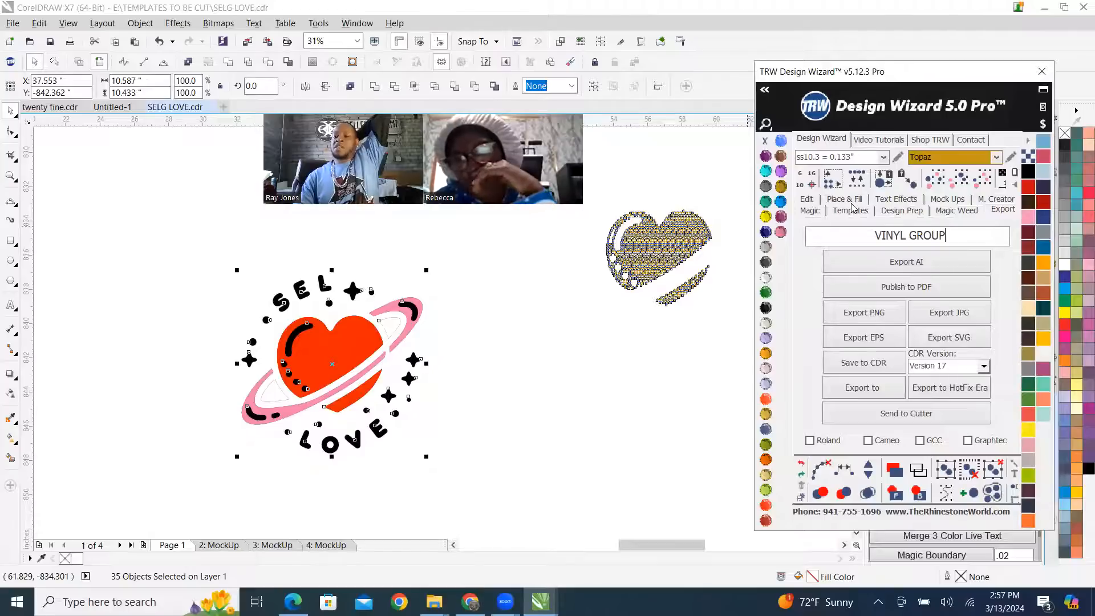
Change the export name to VINYL GROUP SELF LOVE and export the selected vinyl artwork as an SVG to the Desktop.
left_click(1003, 210)
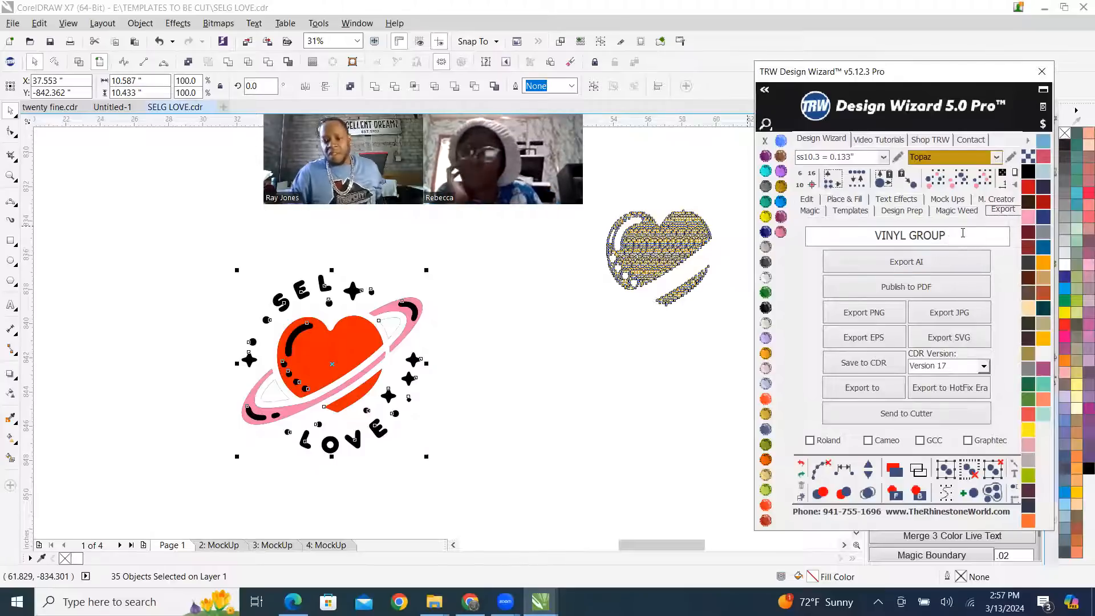
left_click(828, 237)
type("SELF LOVE")
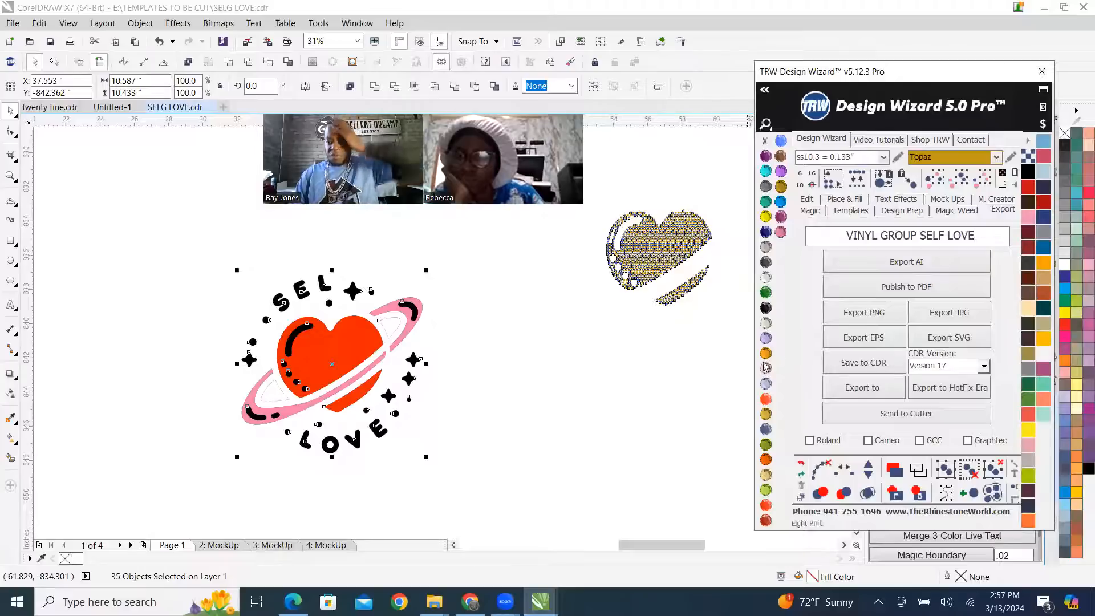
left_click(958, 341)
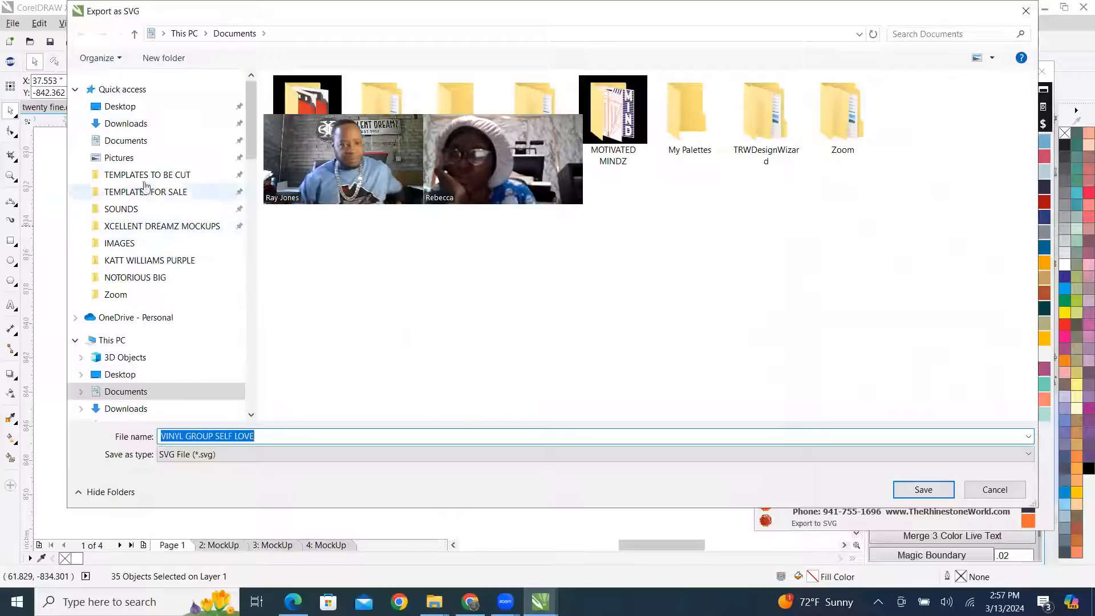
left_click(120, 106)
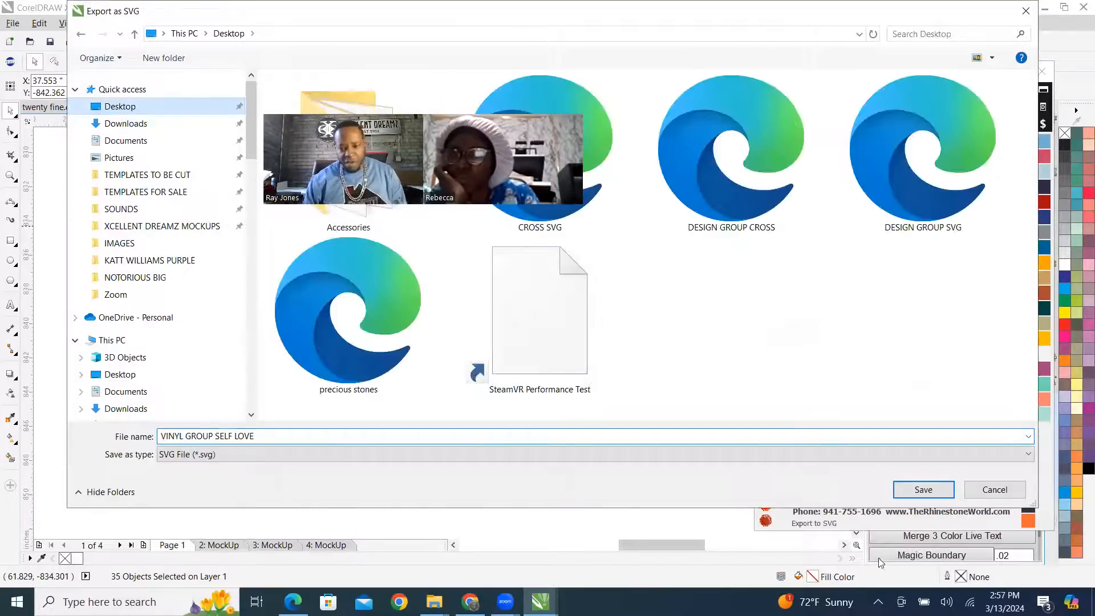
left_click(923, 490)
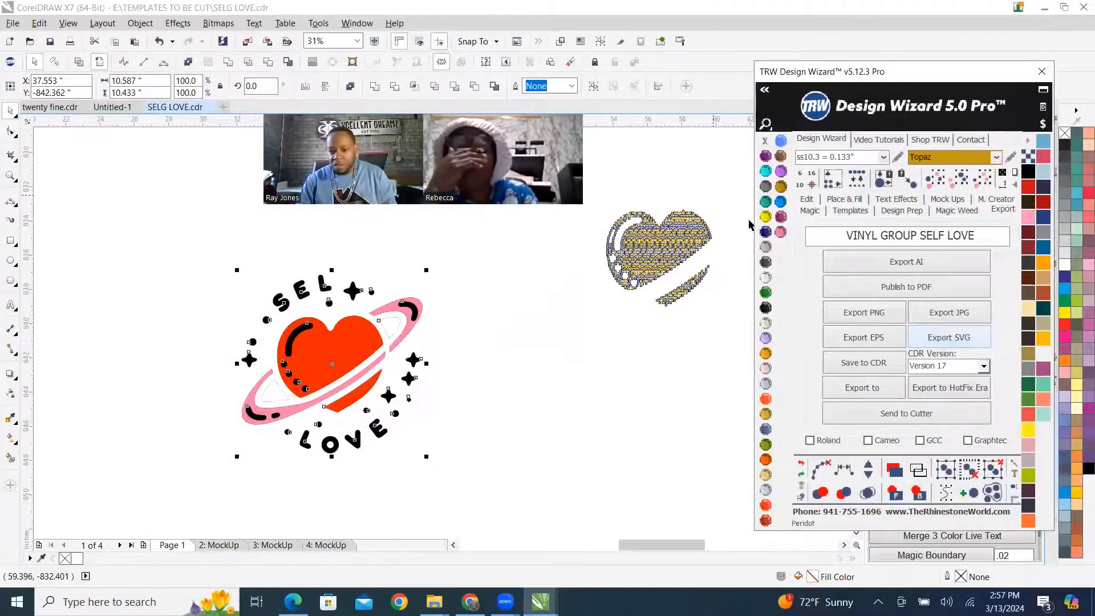
Select the whole Topaz stone heart and move it closer to the vinyl artwork, beside the planet ring.
left_click_drag(731, 189, 592, 349)
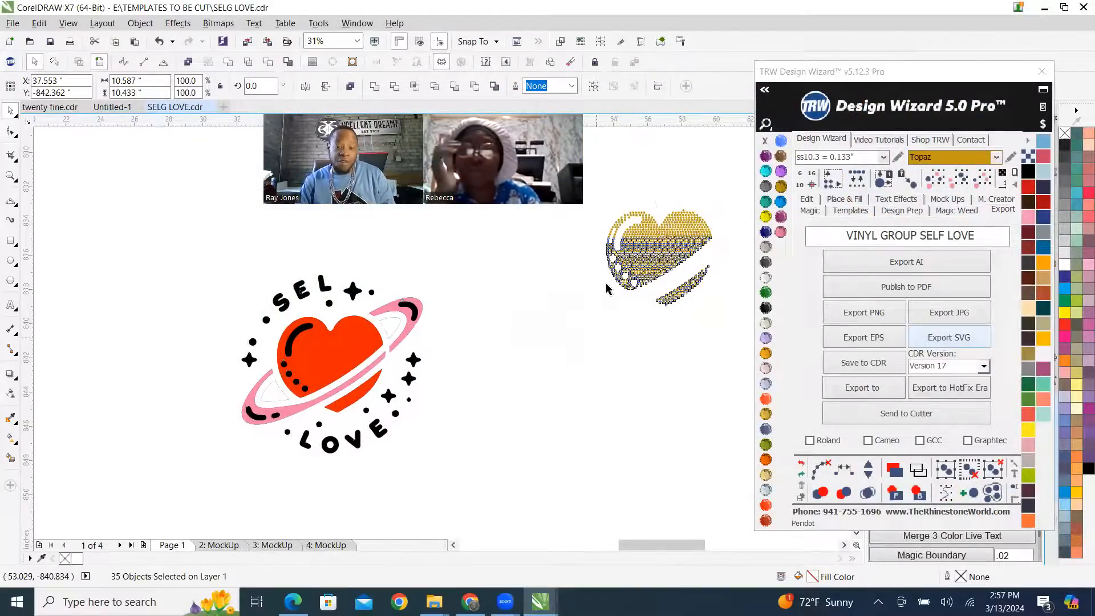
left_click_drag(667, 242, 601, 338)
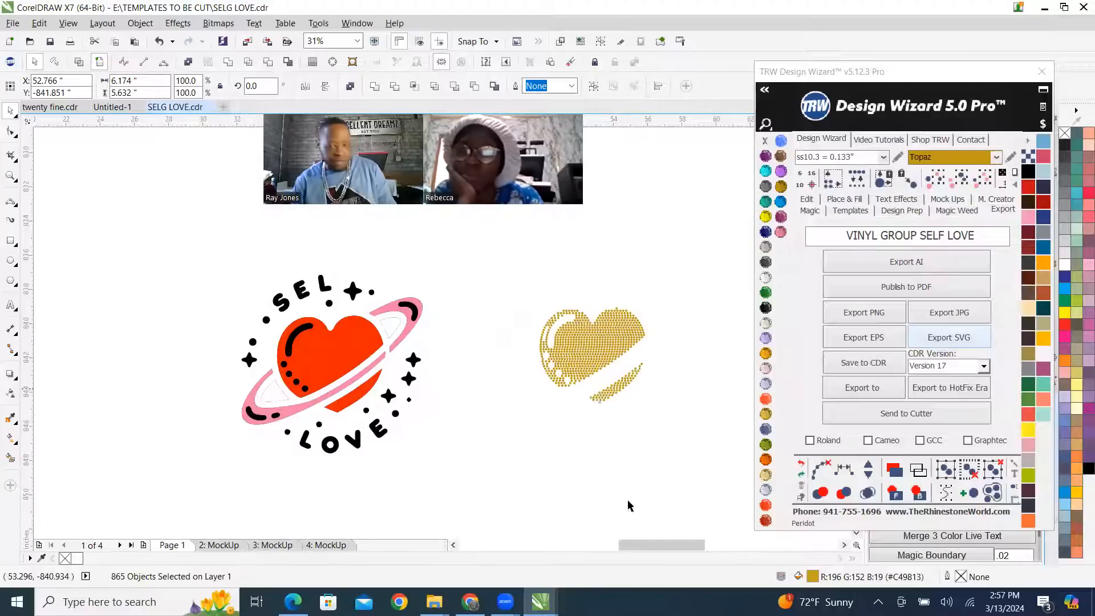
left_click(159, 335)
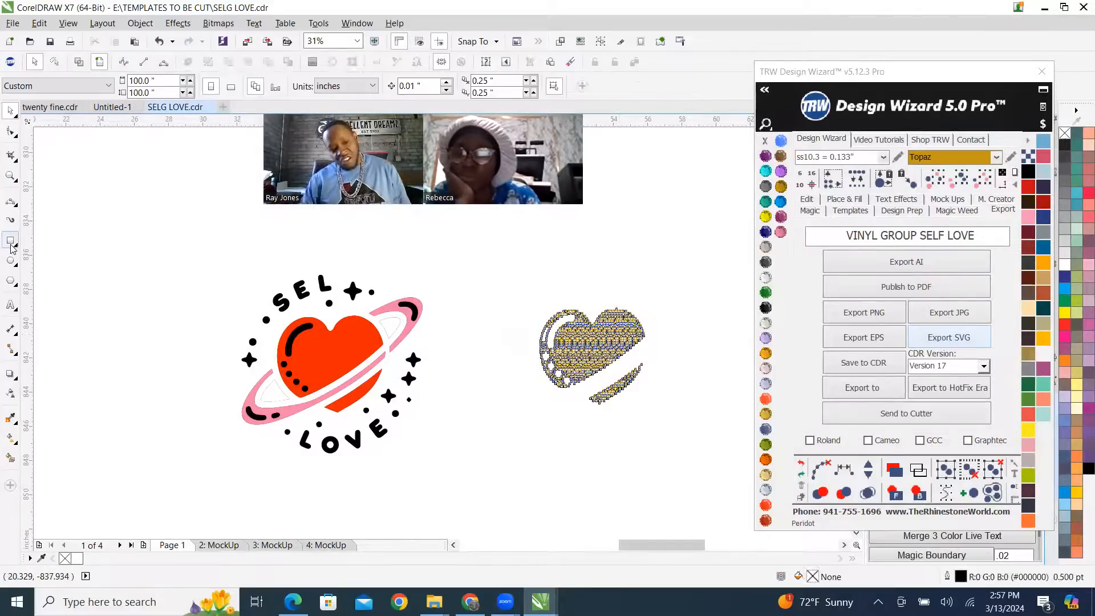
Draw a rectangle about 6.9 by 6.6 inches around the stone heart, fill it Jet Black and place it behind the stones.
key("F6")
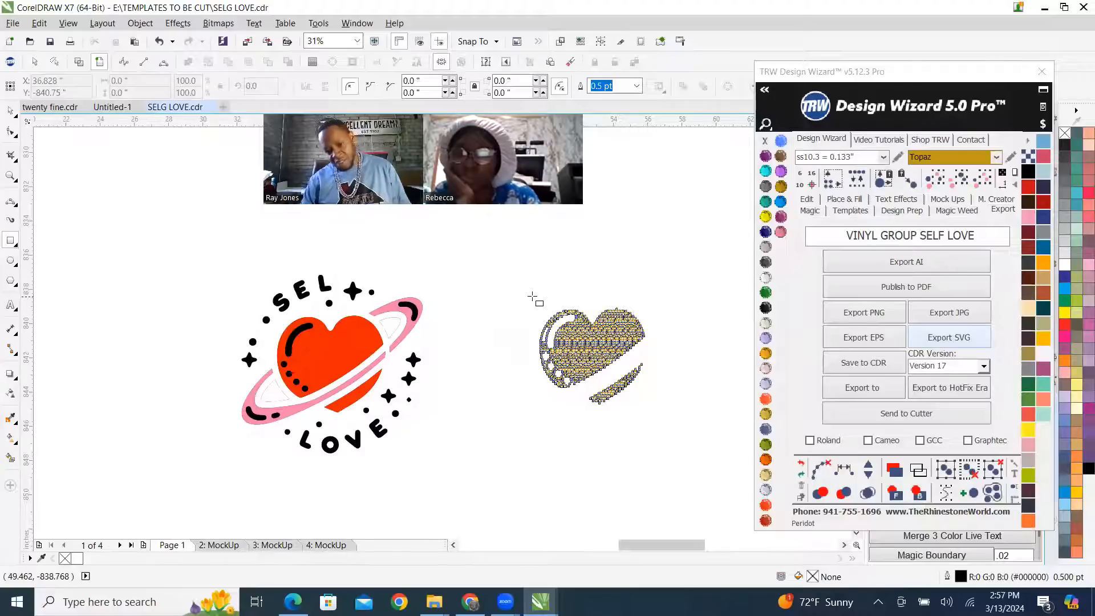
left_click_drag(536, 300, 655, 412)
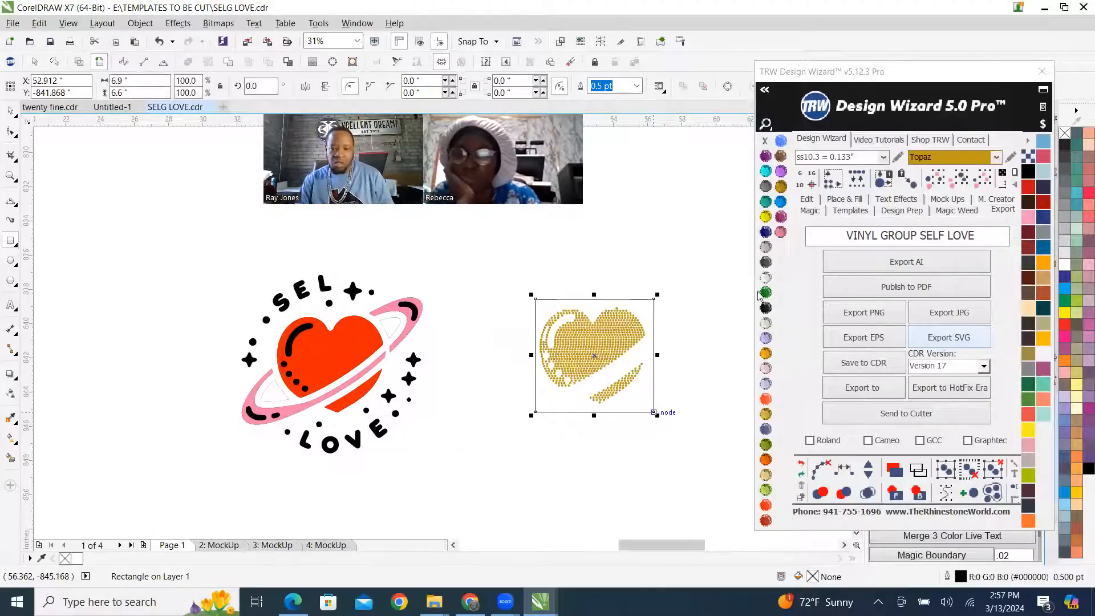
left_click(765, 308)
left_click(883, 486)
scroll(633, 284, "up", 5)
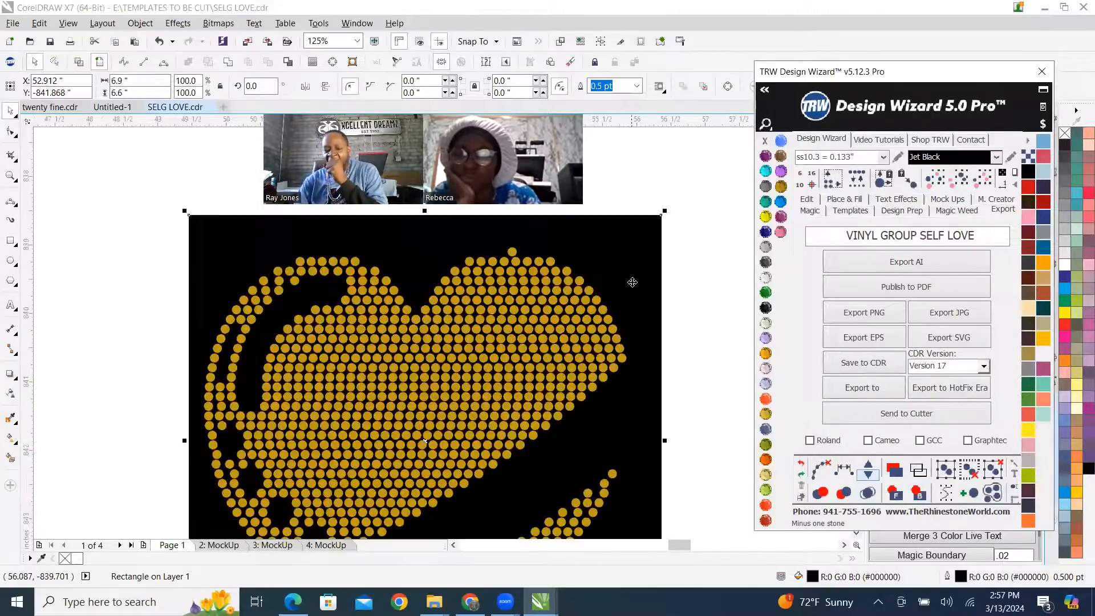
scroll(630, 283, "down", 3)
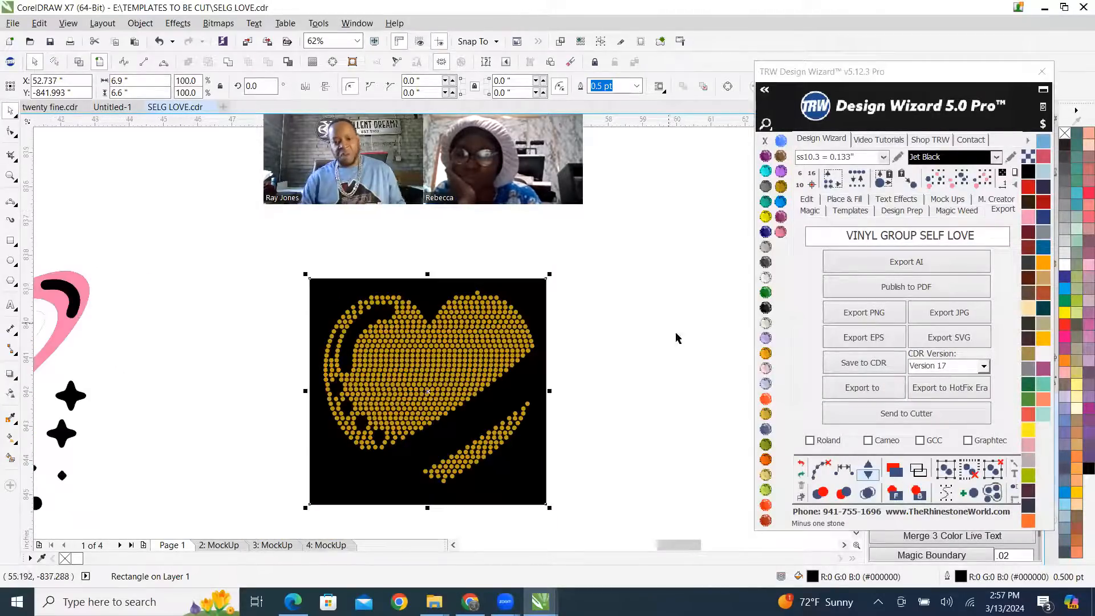
Combine all the heart's stones into one curve and centre it horizontally on the black rectangle.
left_click_drag(313, 250, 538, 503)
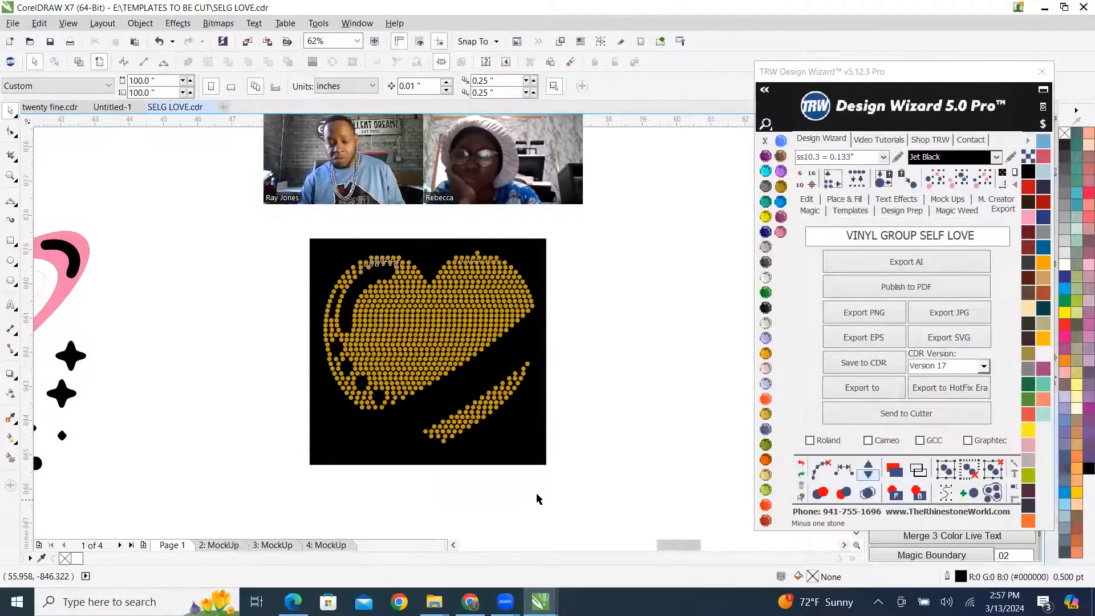
right_click(460, 322)
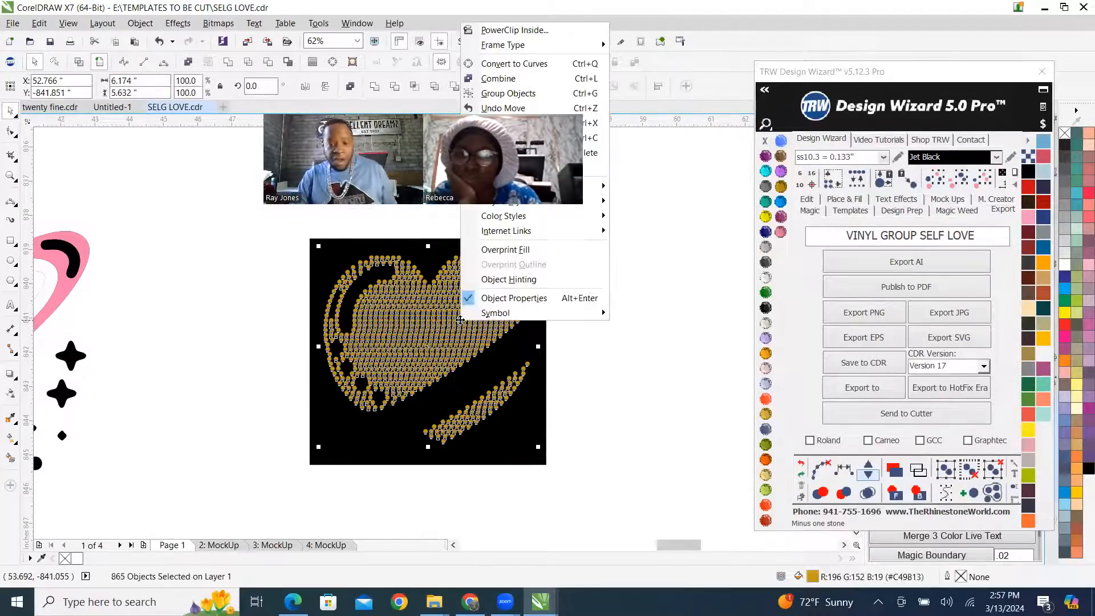
left_click(504, 79)
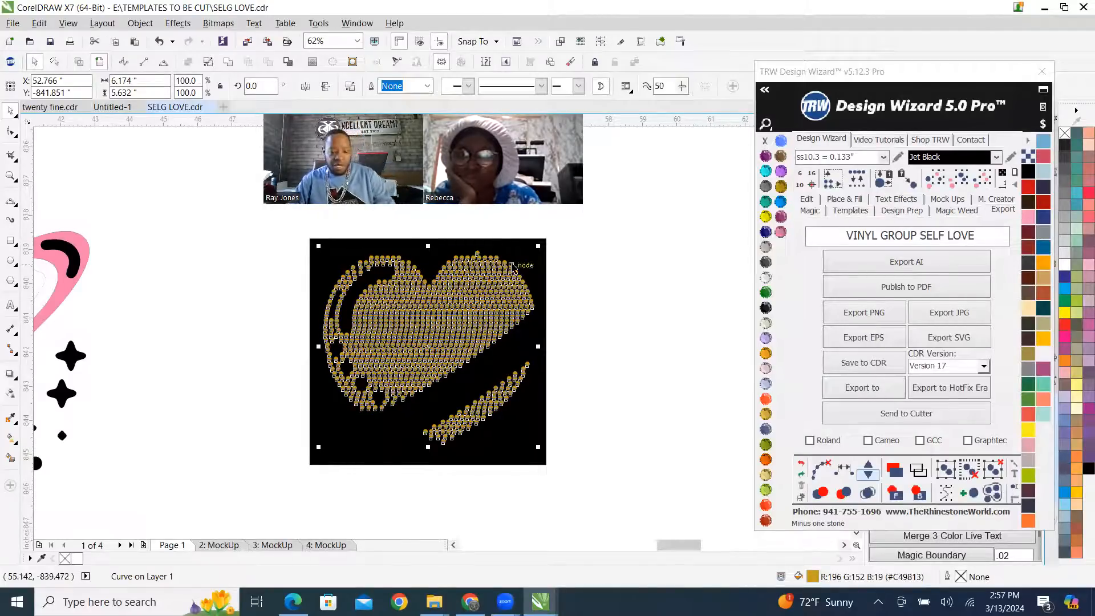
left_click(526, 260, "shift")
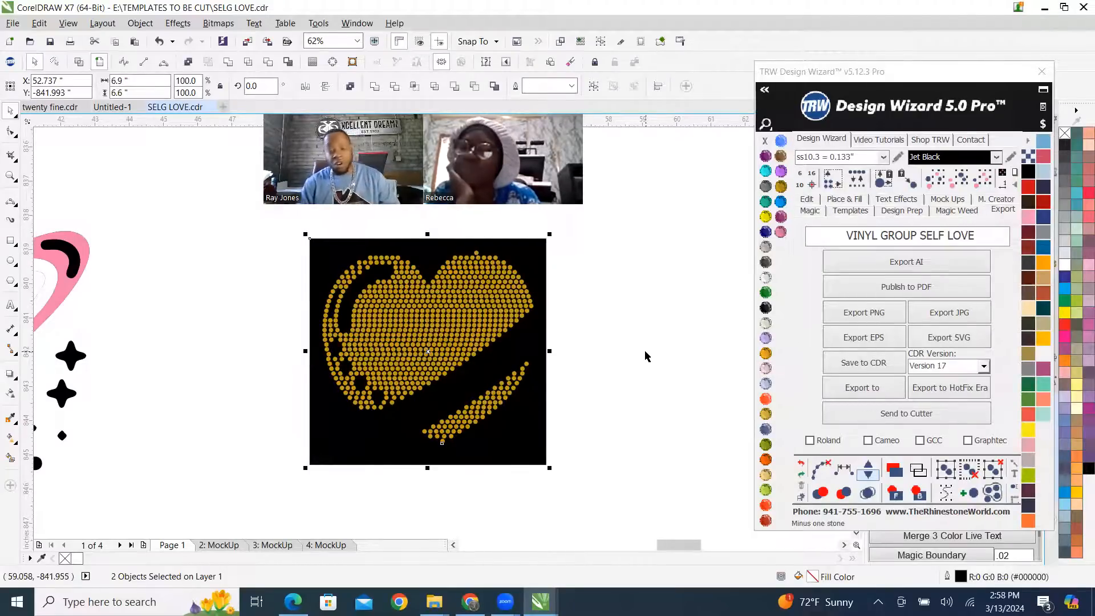
left_click(456, 285)
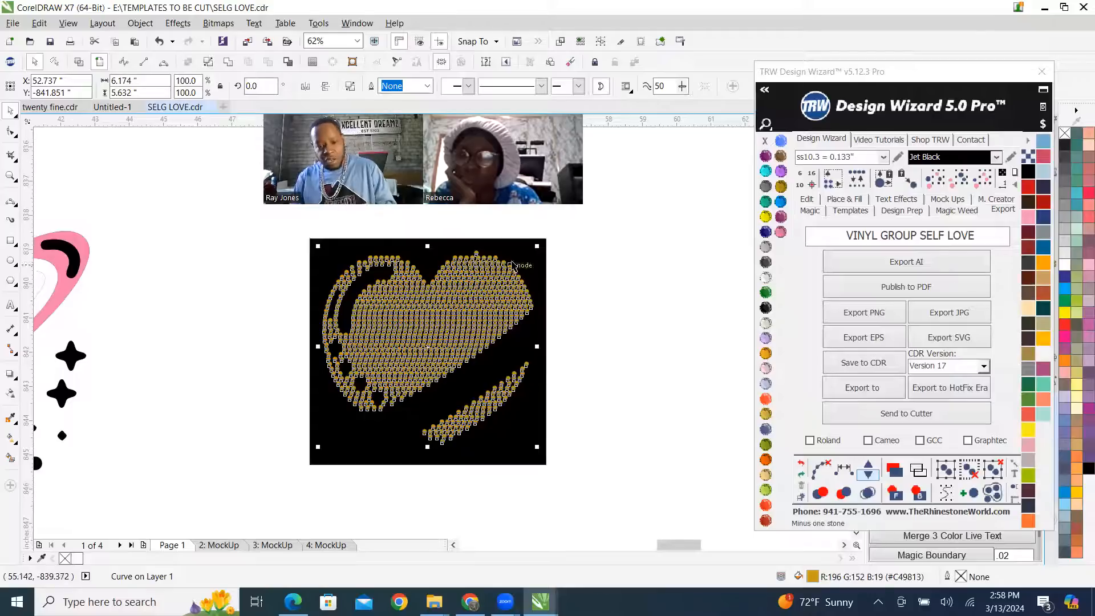
Trim the combined stone shapes out of the black rectangle and move the gold stones to the empty area below.
left_click(530, 264, "shift")
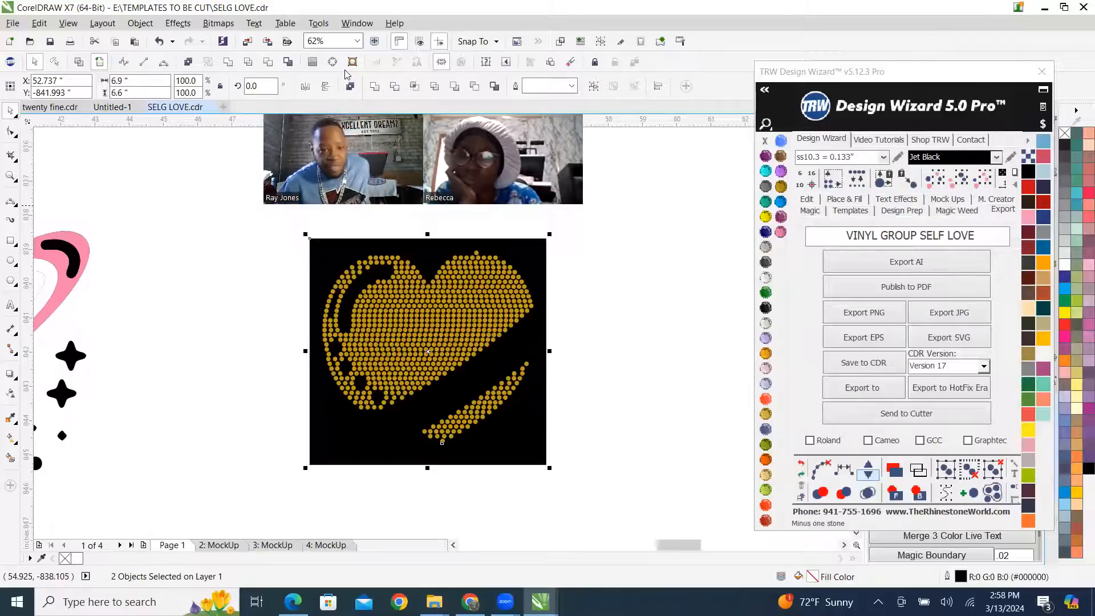
left_click(350, 86)
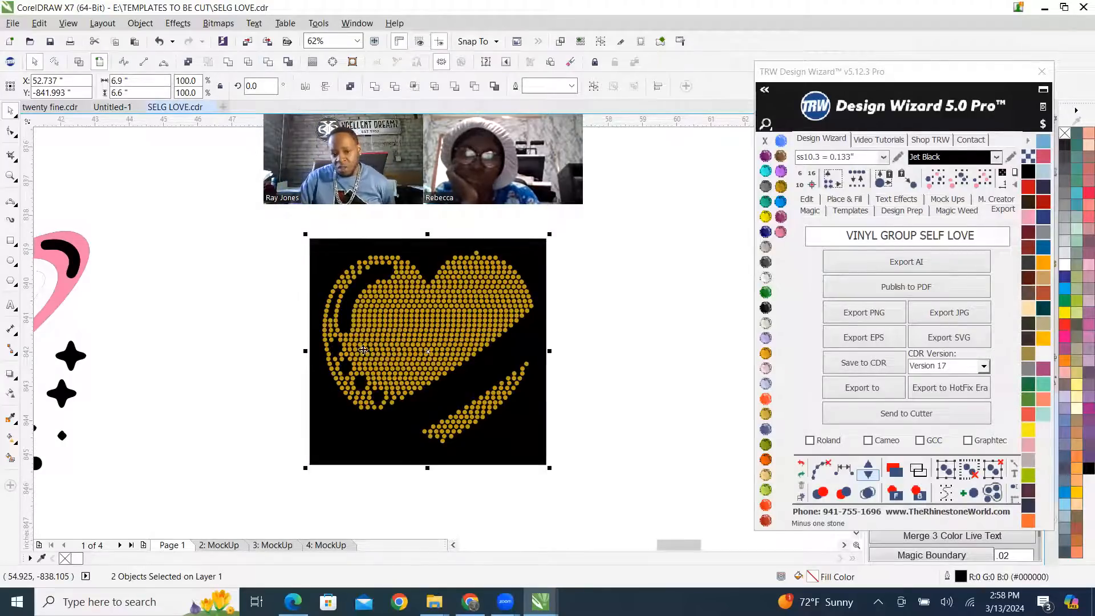
scroll(581, 280, "down", 1)
left_click(642, 292)
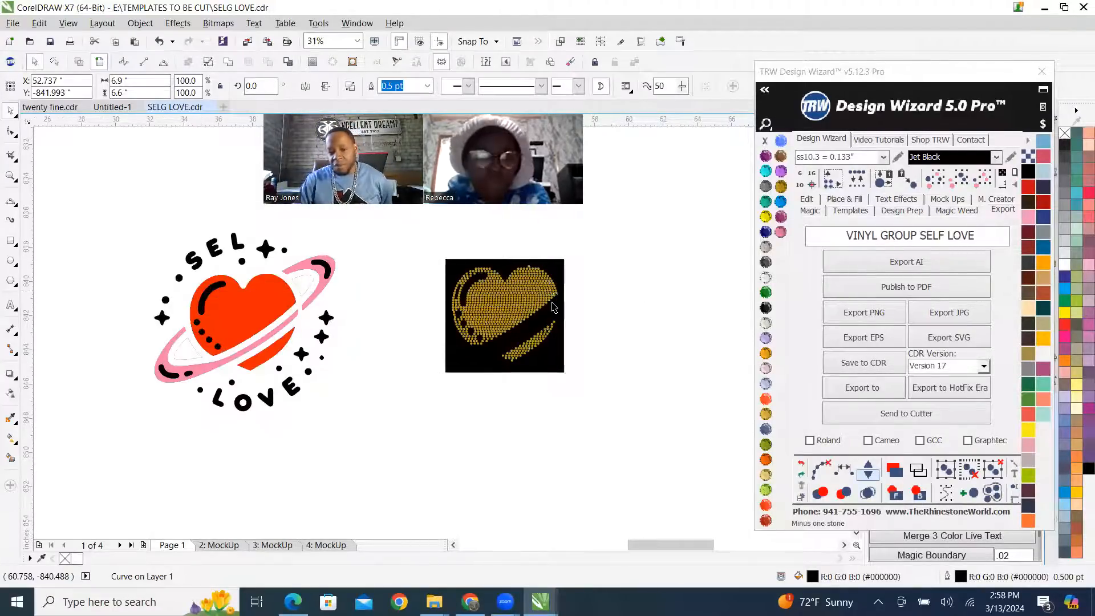
left_click_drag(535, 292, 374, 445)
Export the perforated black rectangle to the Desktop as an SVG named STONE GROUP SELF LOVE.
left_click(552, 269)
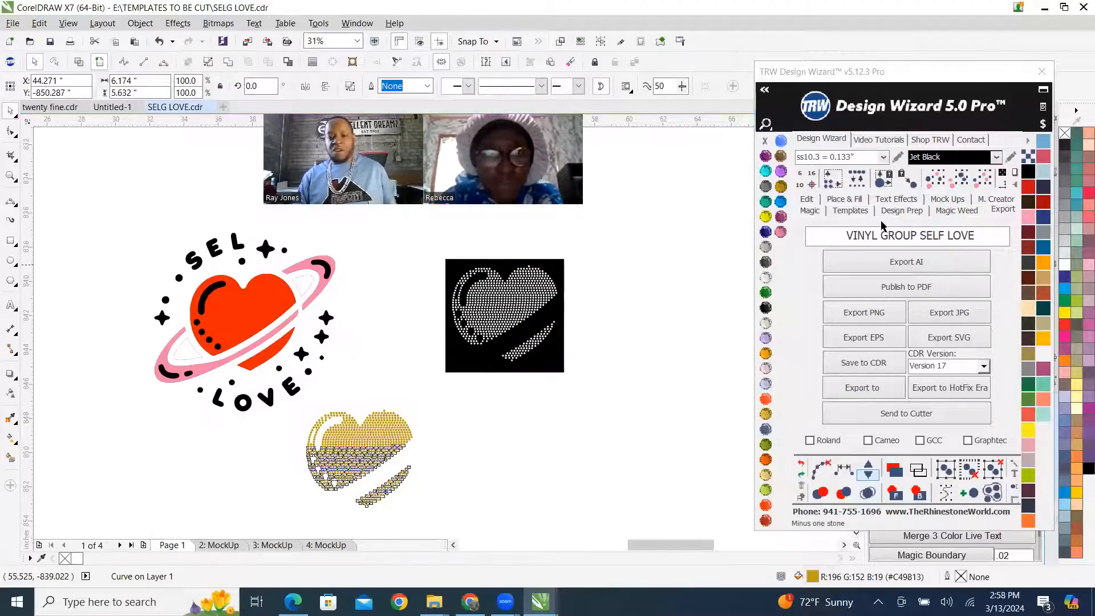
left_click_drag(991, 239, 420, 237)
type("STONE ")
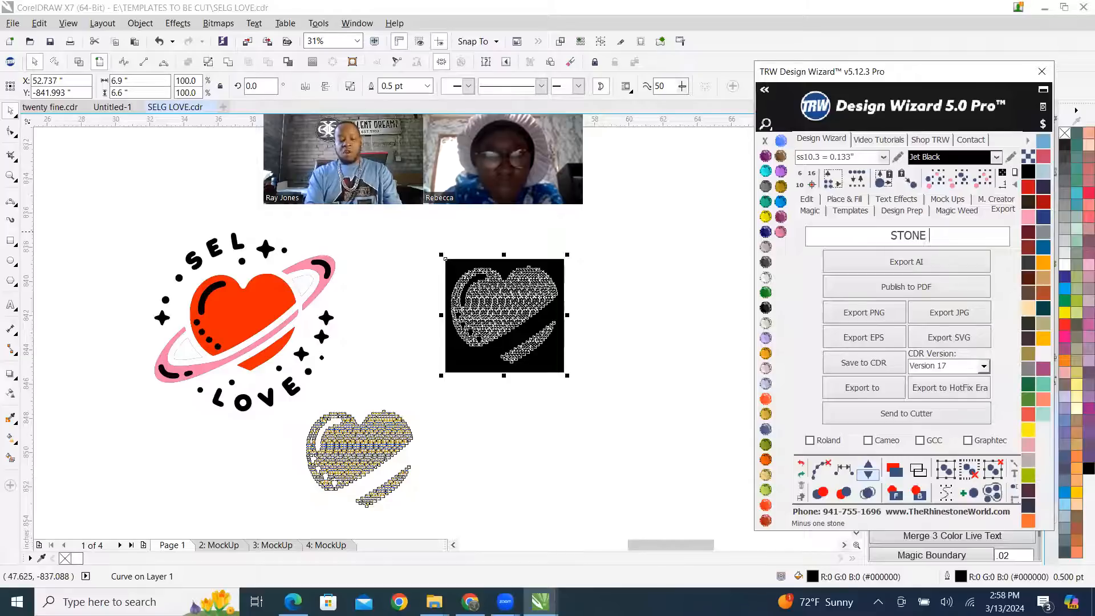
type("GROUP SELF LOVE")
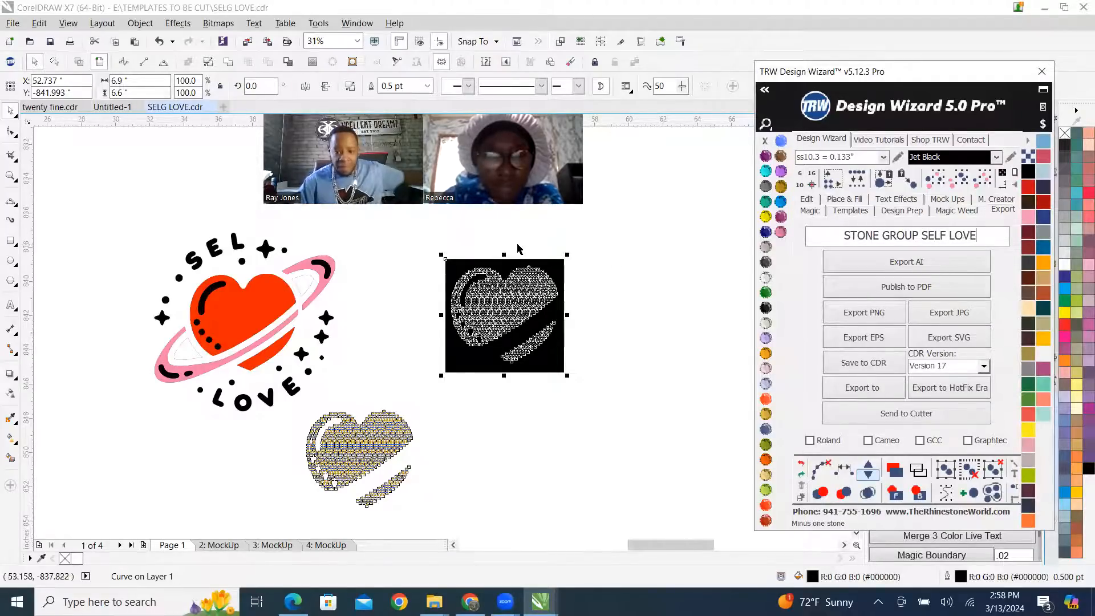
left_click(977, 342)
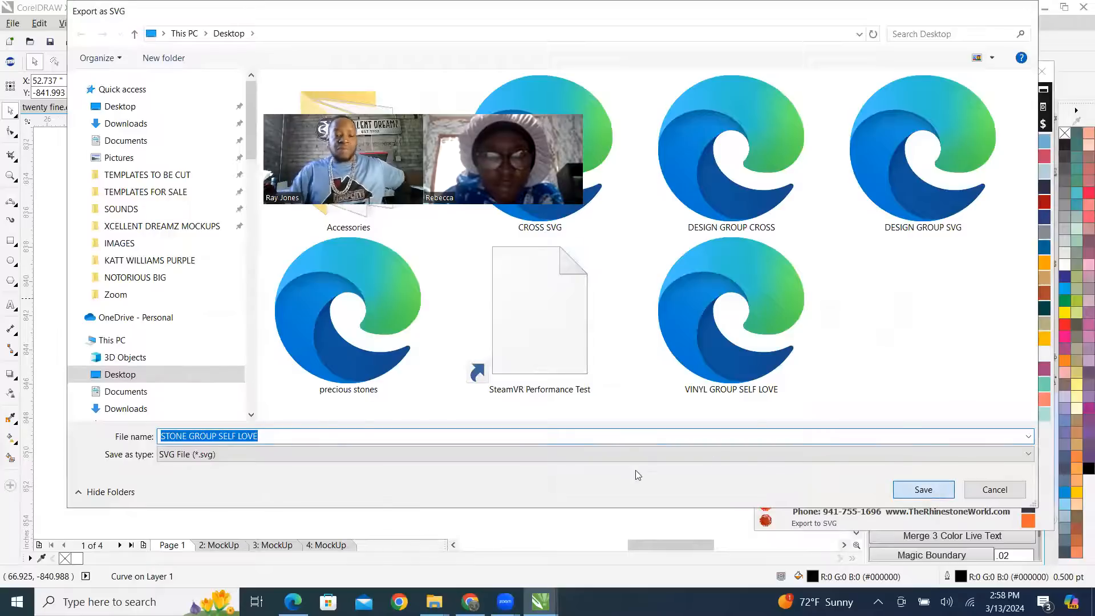
key("Return")
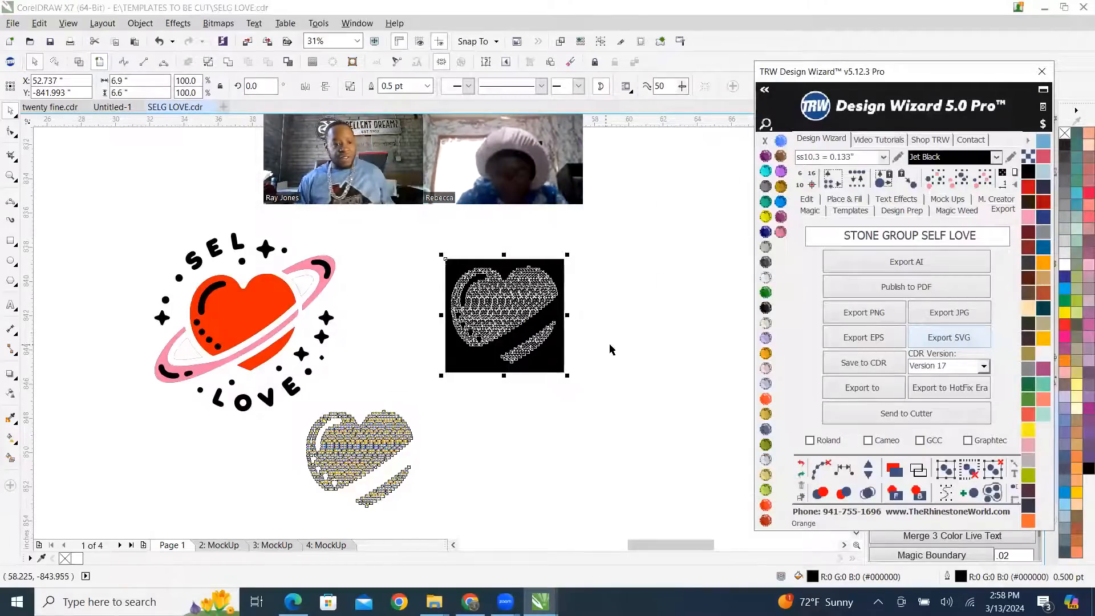
Add the size label 6.9*6.6" in Arial beneath the black stone template and enlarge it to nearly the template's width.
left_click(498, 435)
left_click(11, 306)
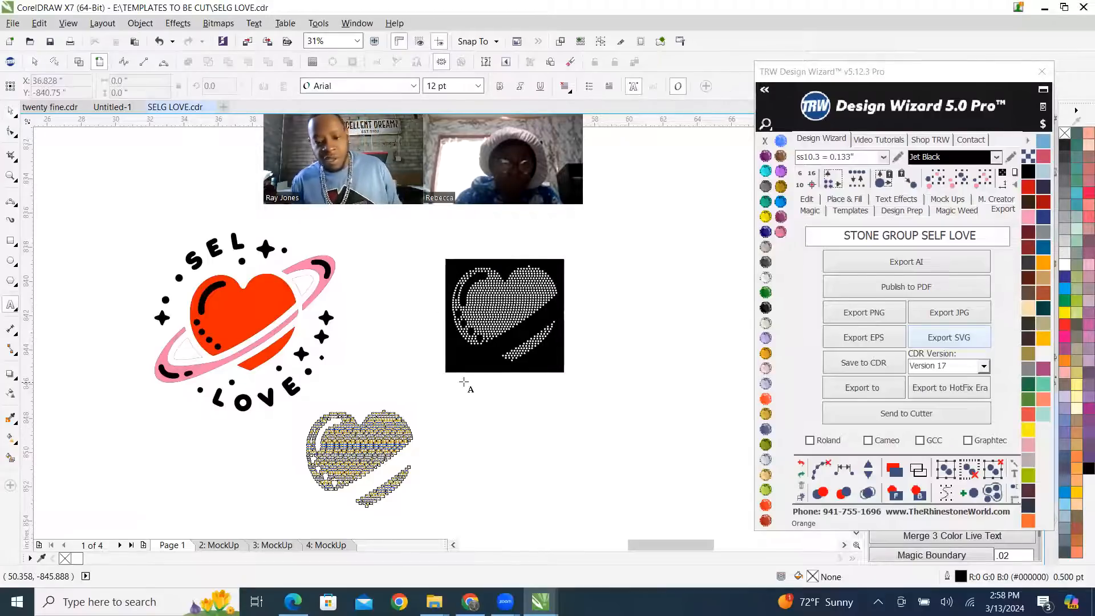
left_click(481, 396)
type("6.9")
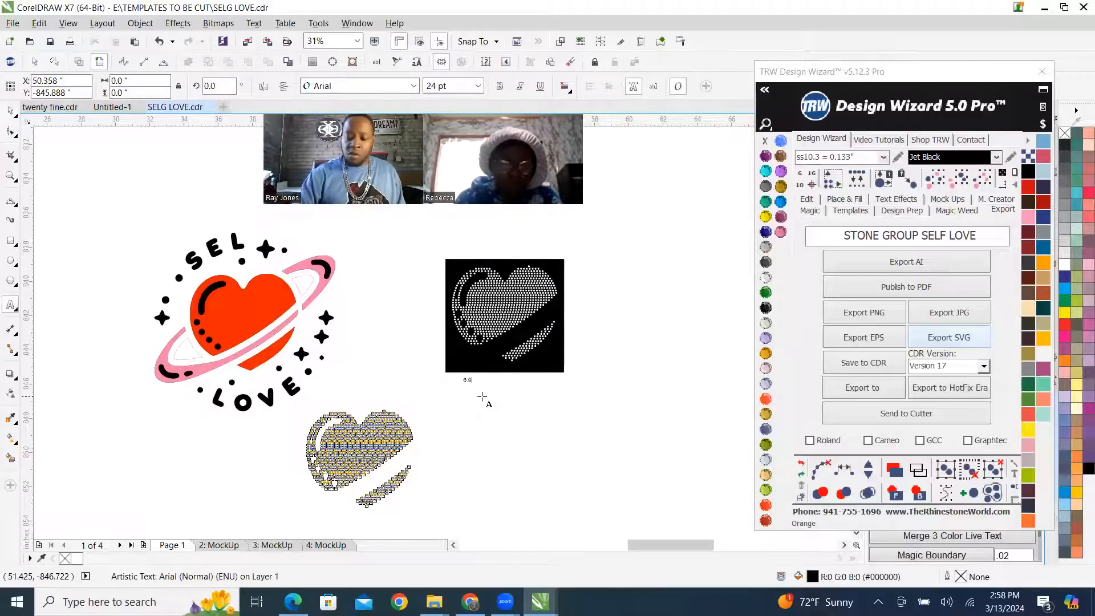
type("\"x")
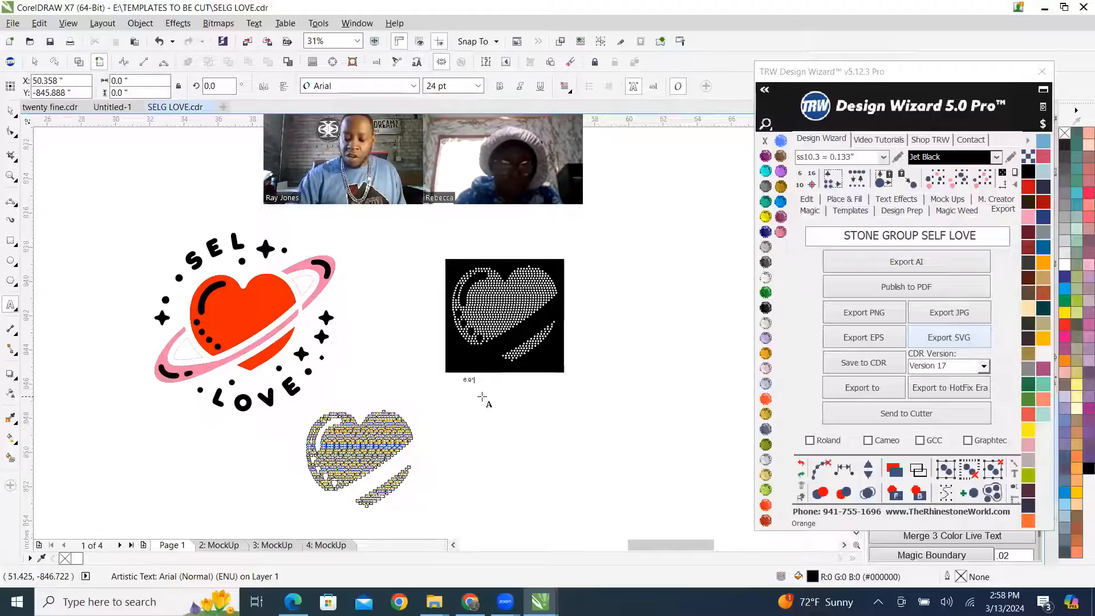
type("8.6")
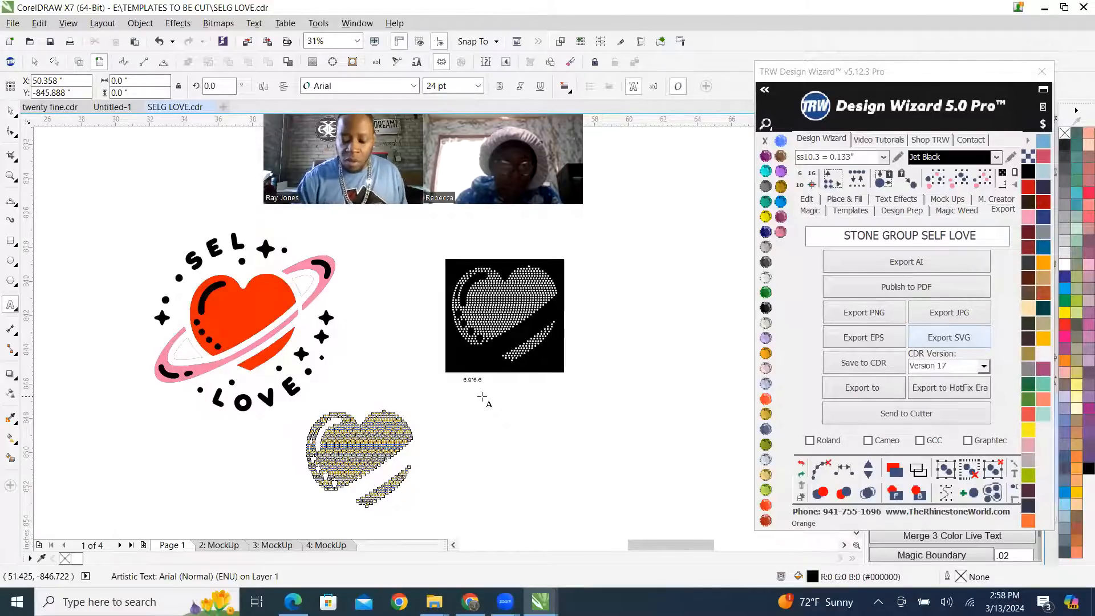
type("\"")
key("Escape")
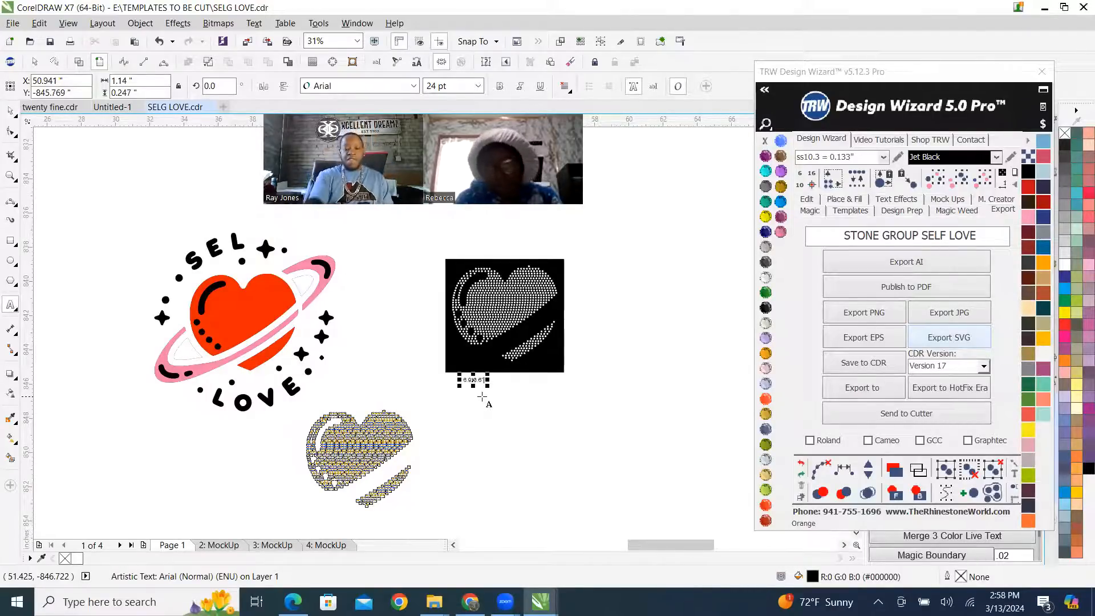
left_click(10, 111)
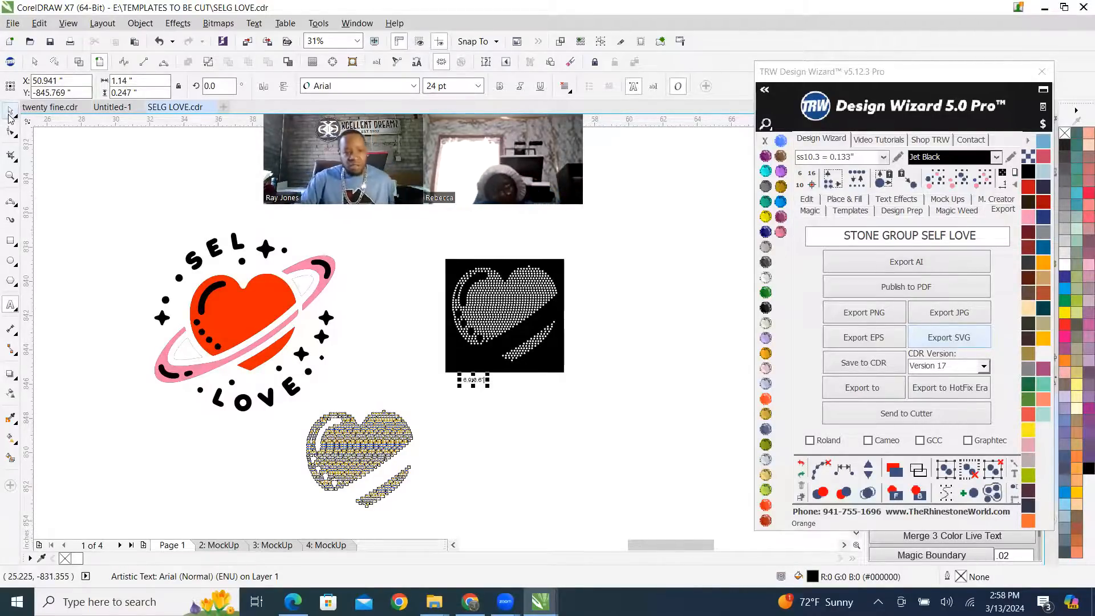
left_click_drag(488, 387, 559, 431)
left_click(558, 263)
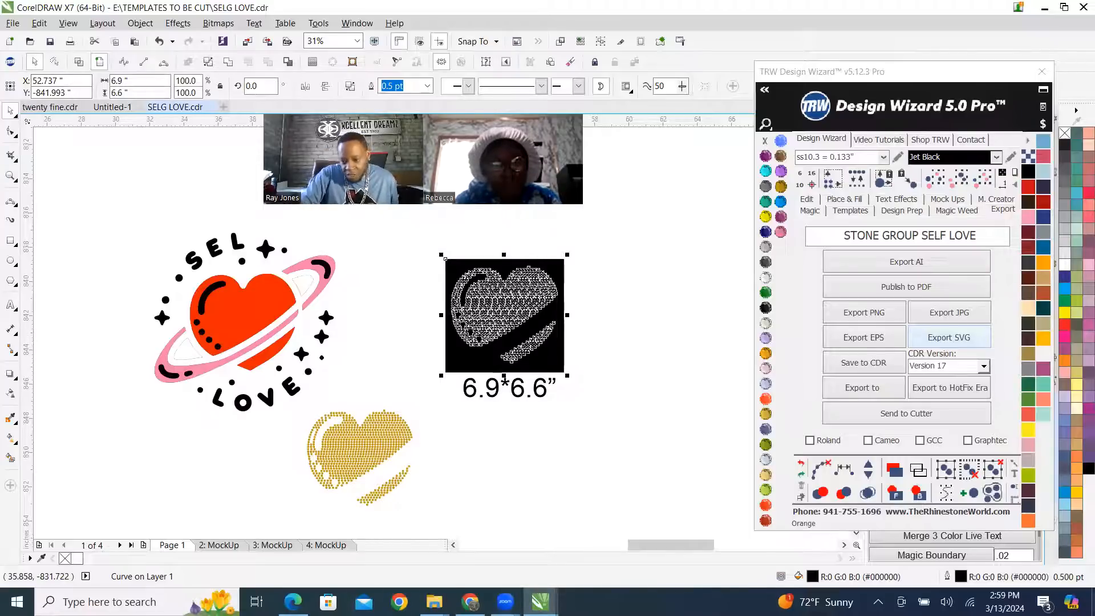
Go to the Windows desktop and launch Cricut Design Space.
key("super+d")
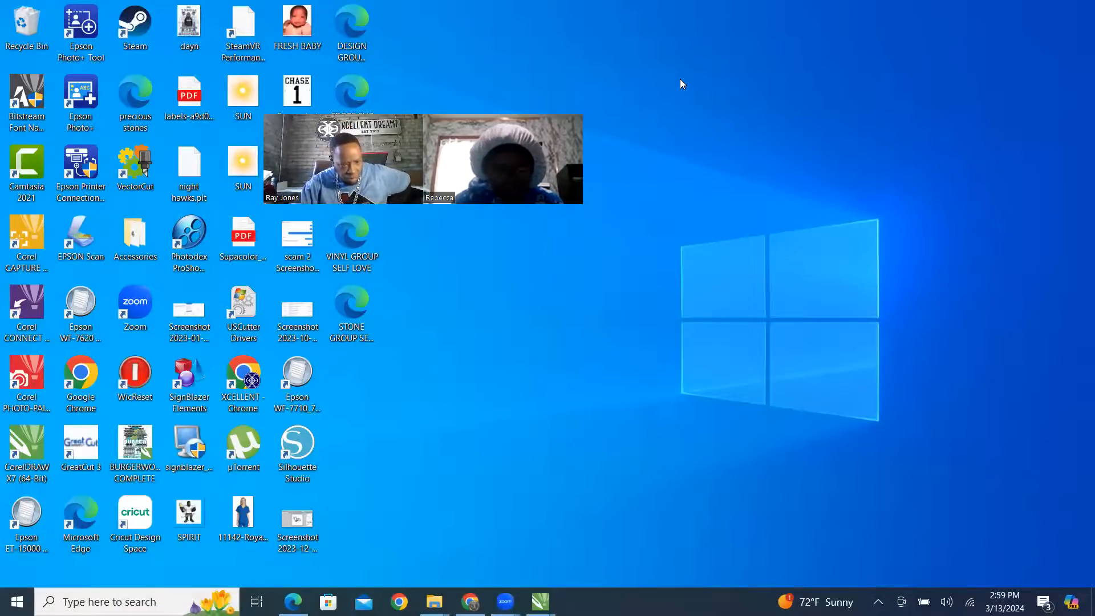
left_click(129, 527)
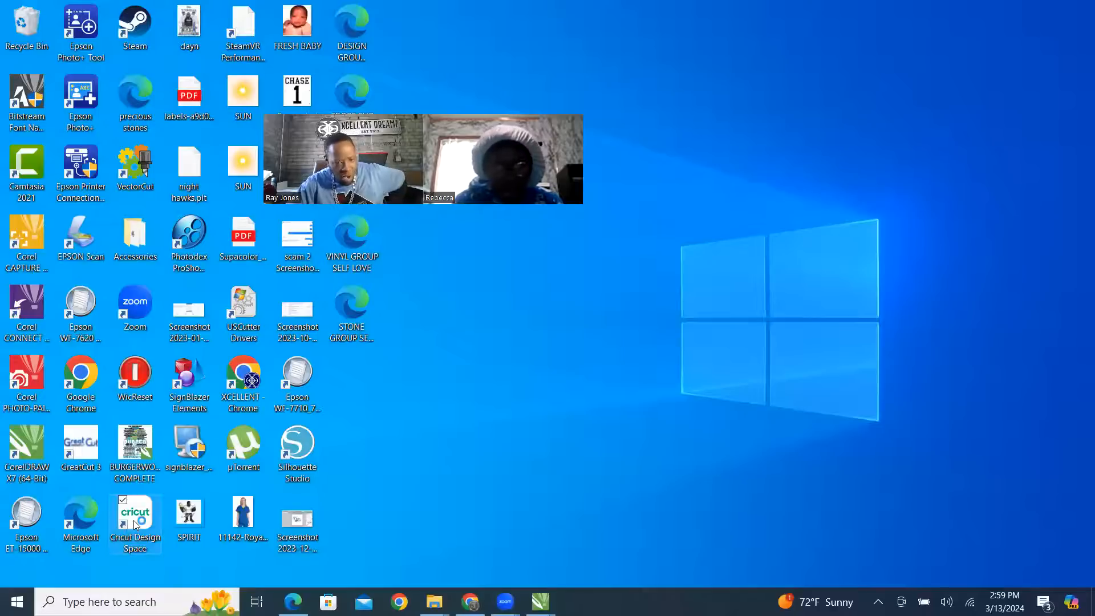
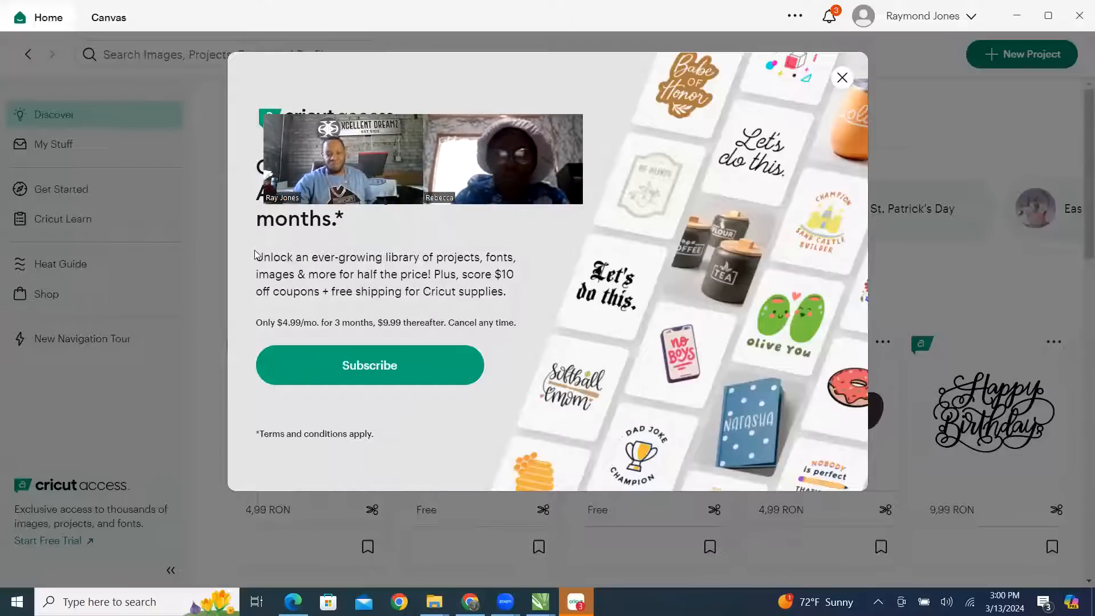
Dismiss the Cricut Access offer and start an image upload for a new blank project.
left_click(840, 79)
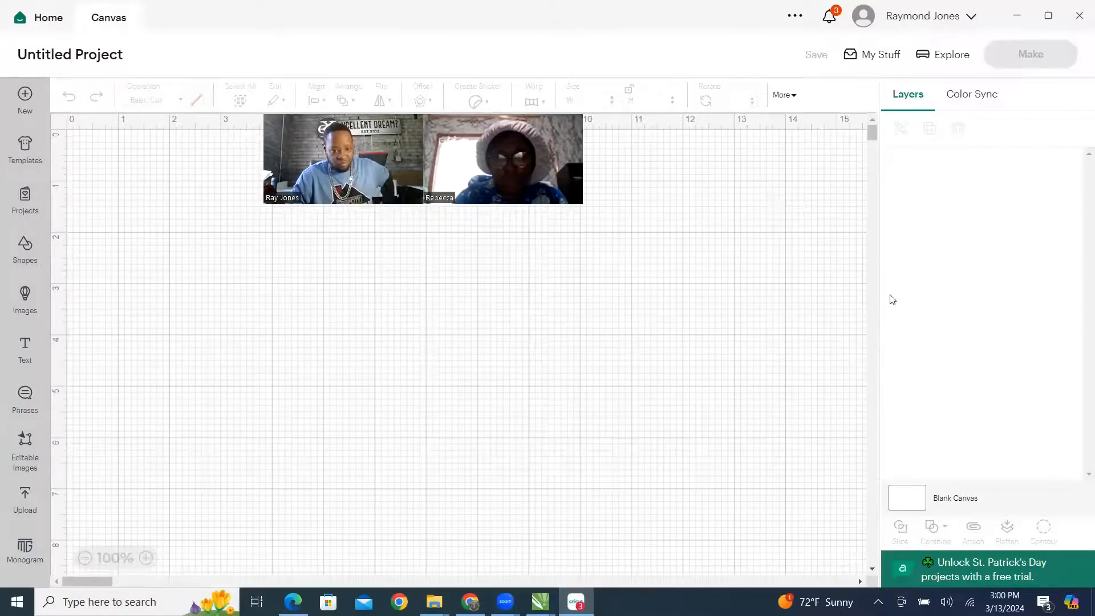
left_click(27, 502)
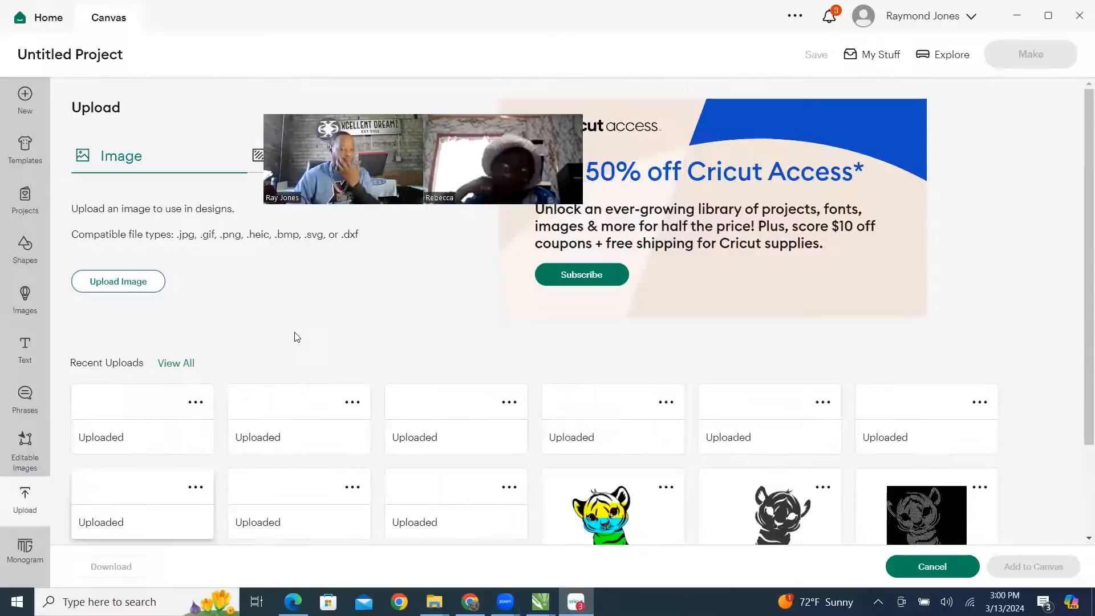
left_click(113, 288)
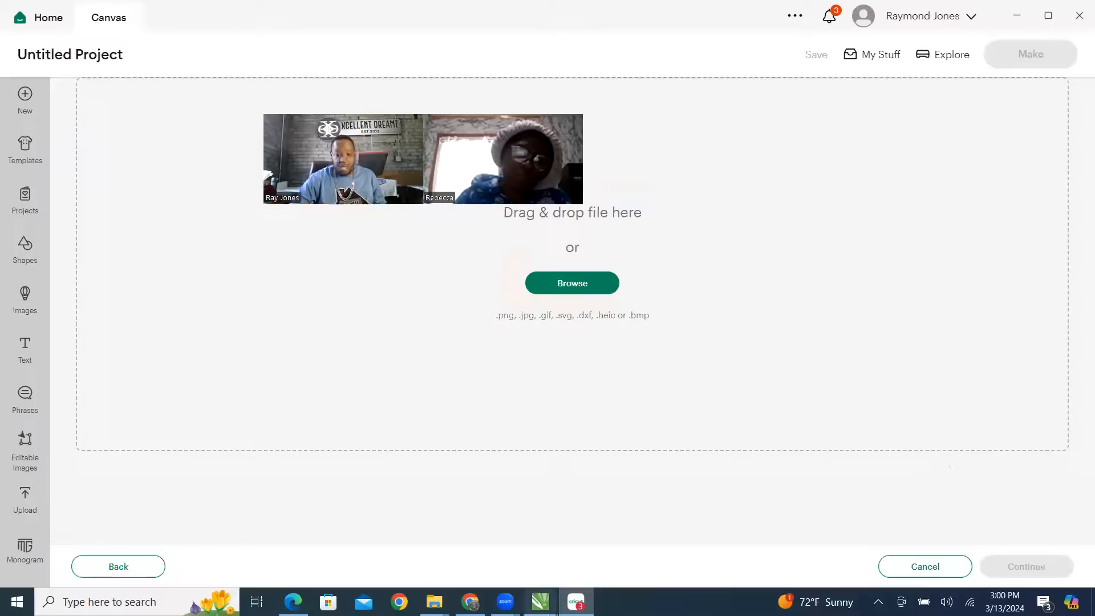
Sort the Desktop folder by date modified and upload the VINYL GROUP SELF LOVE file as a cut image.
left_click(434, 601)
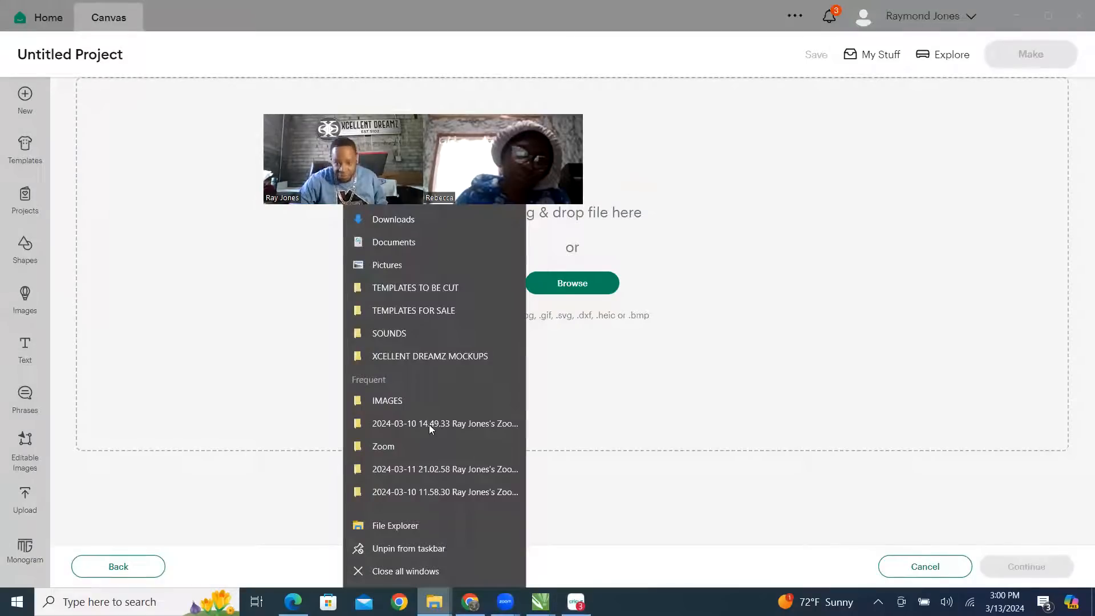
left_click(420, 264)
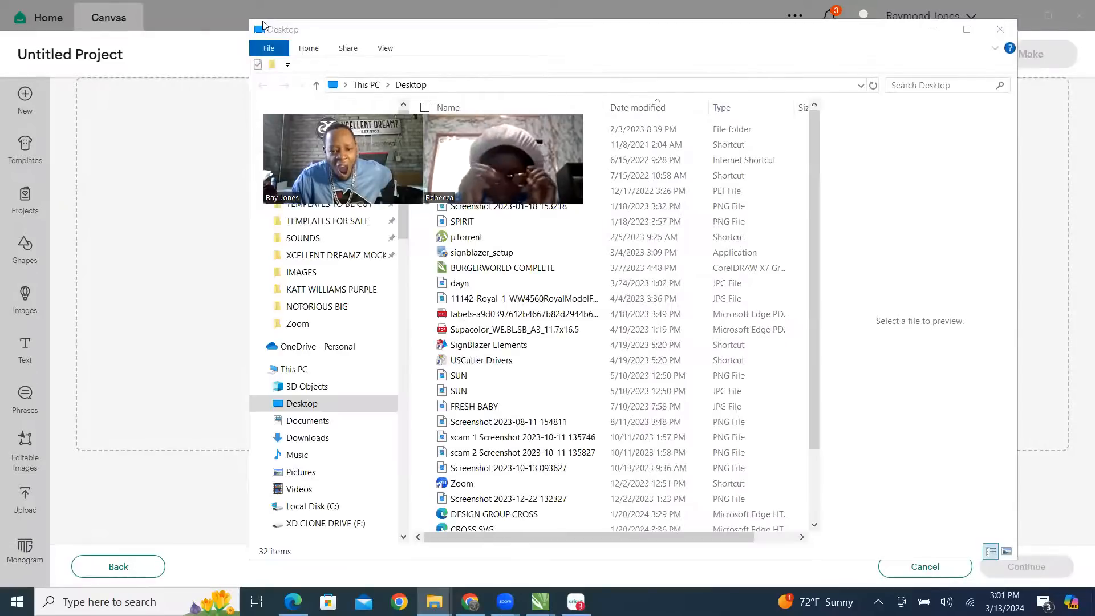
left_click(653, 107)
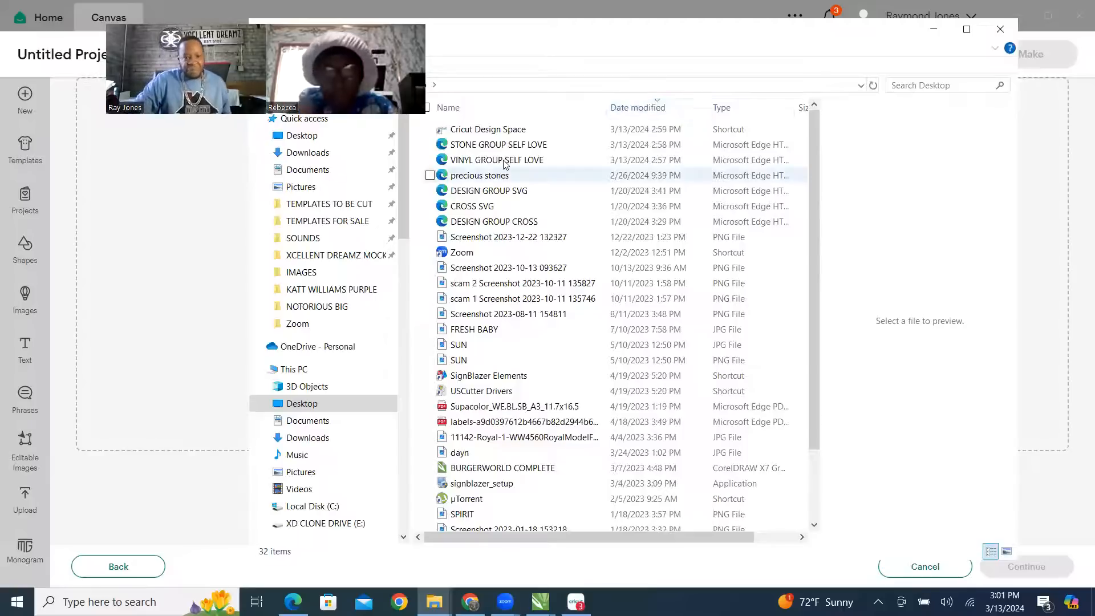
left_click(496, 161)
left_click_drag(196, 292, 194, 292)
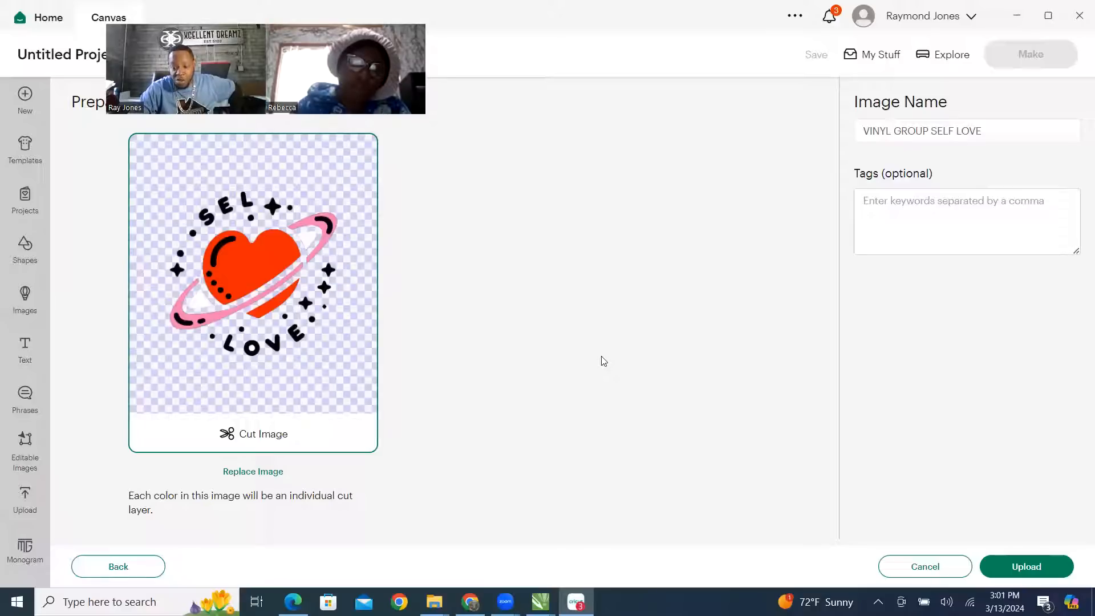
left_click(1028, 566)
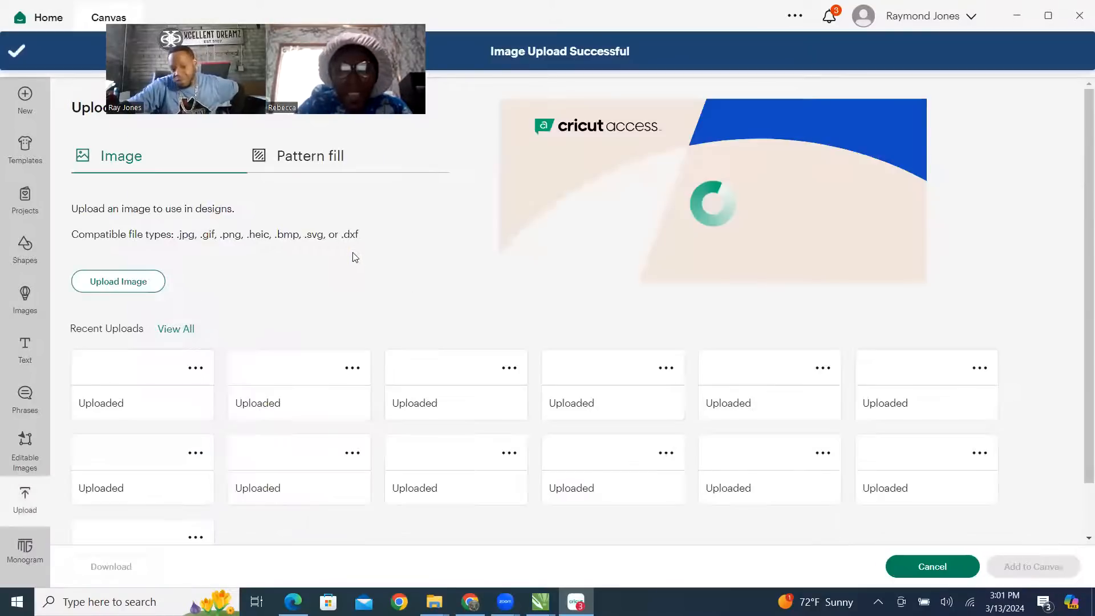
Add the uploaded SELF LOVE vinyl image from the recent uploads to the canvas.
scroll(157, 301, "down", 2)
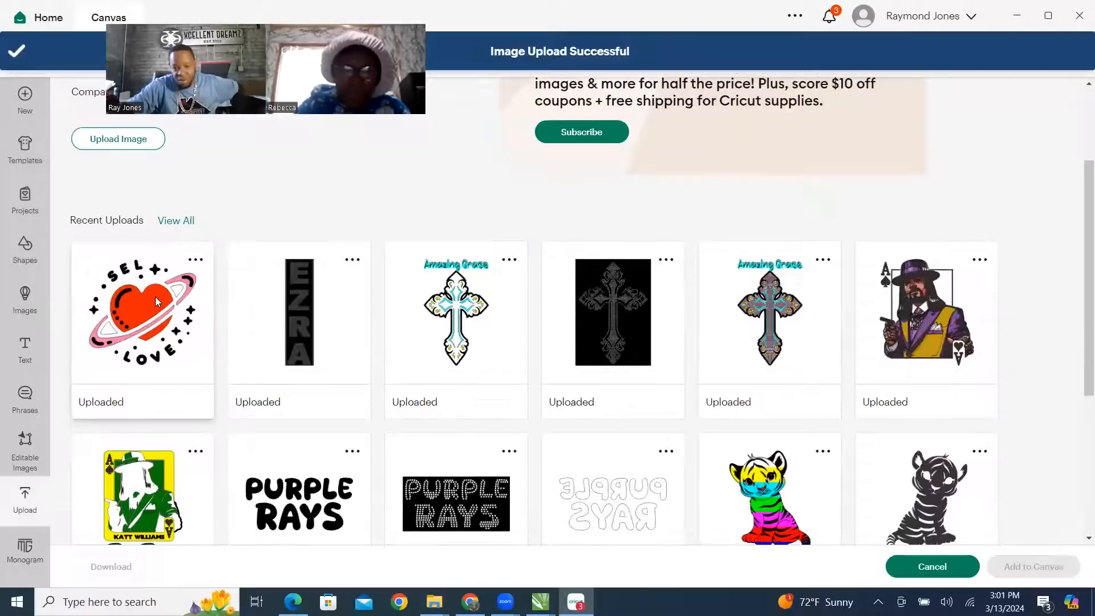
left_click(158, 301)
left_click(1033, 566)
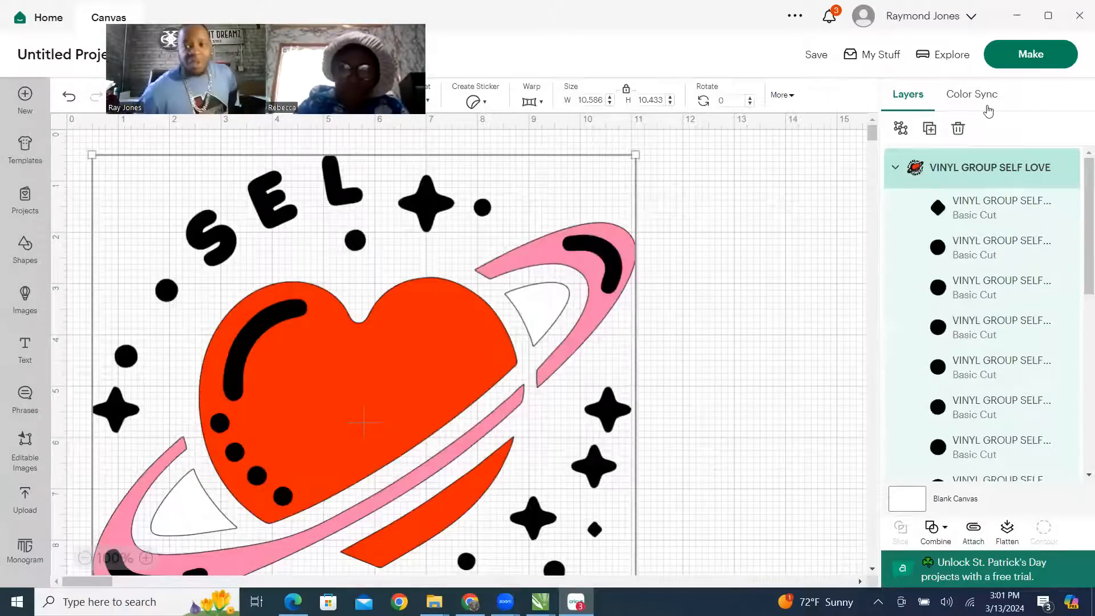
Try to save the project under the title SELF LOVE without adding it to a collection.
left_click(1031, 53)
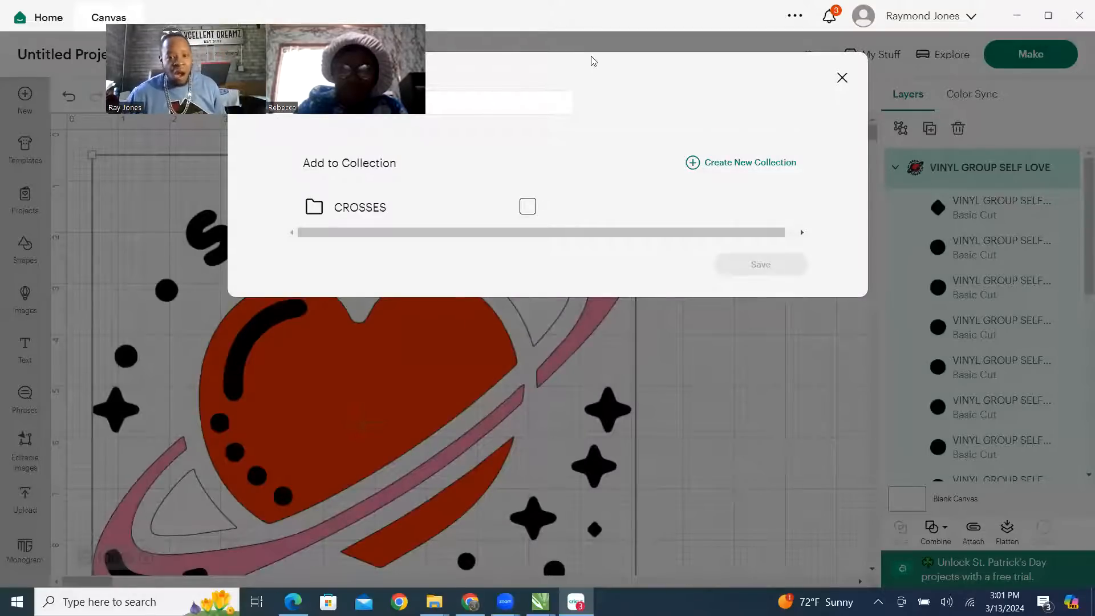
triple_click(603, 183)
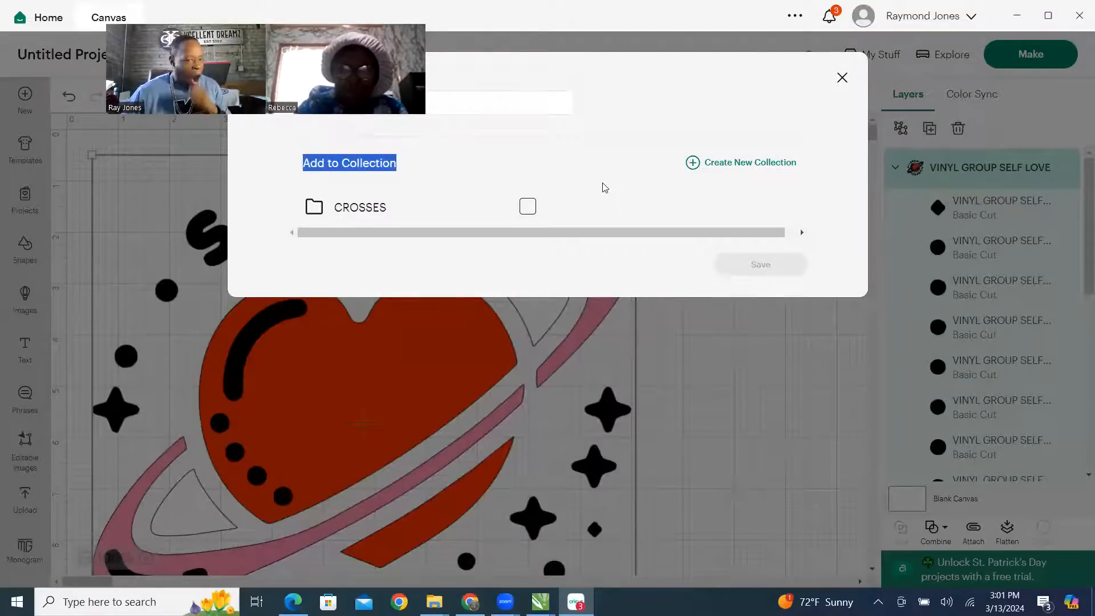
left_click_drag(306, 25, 285, 289)
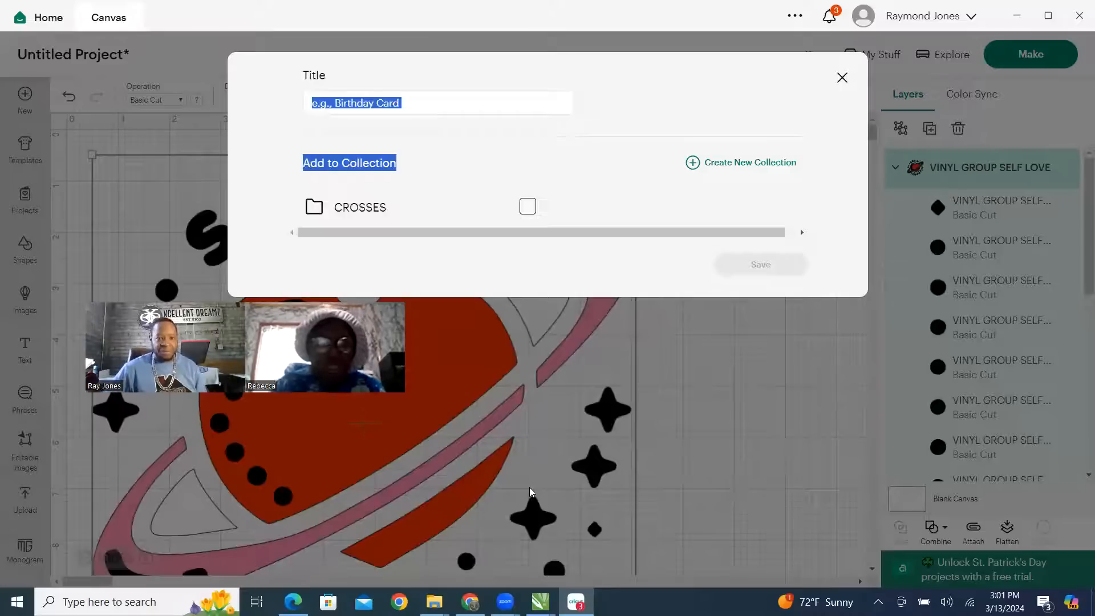
left_click(432, 101)
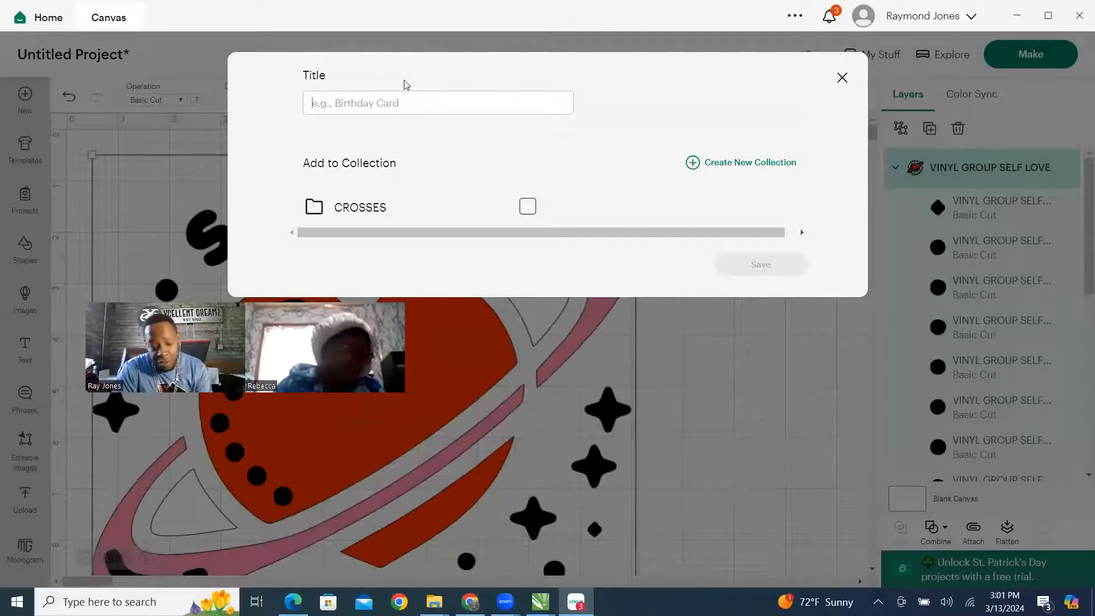
type("SELF LOVE")
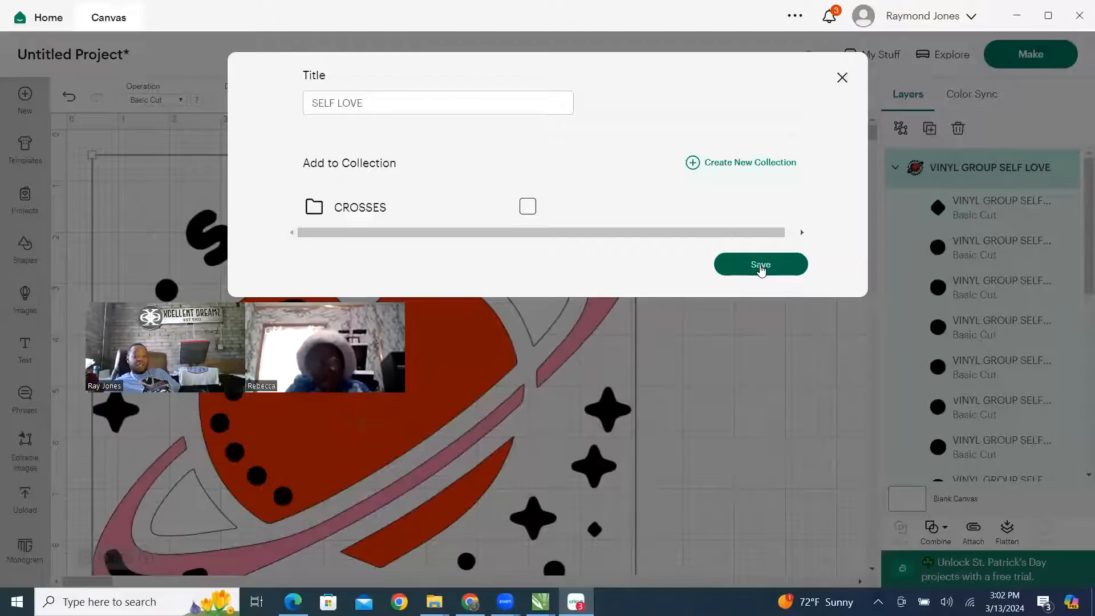
left_click(841, 78)
Prepare the vinyl design for cutting and examine how its shapes are laid out on the white, black, red and pink mats.
left_click(1030, 64)
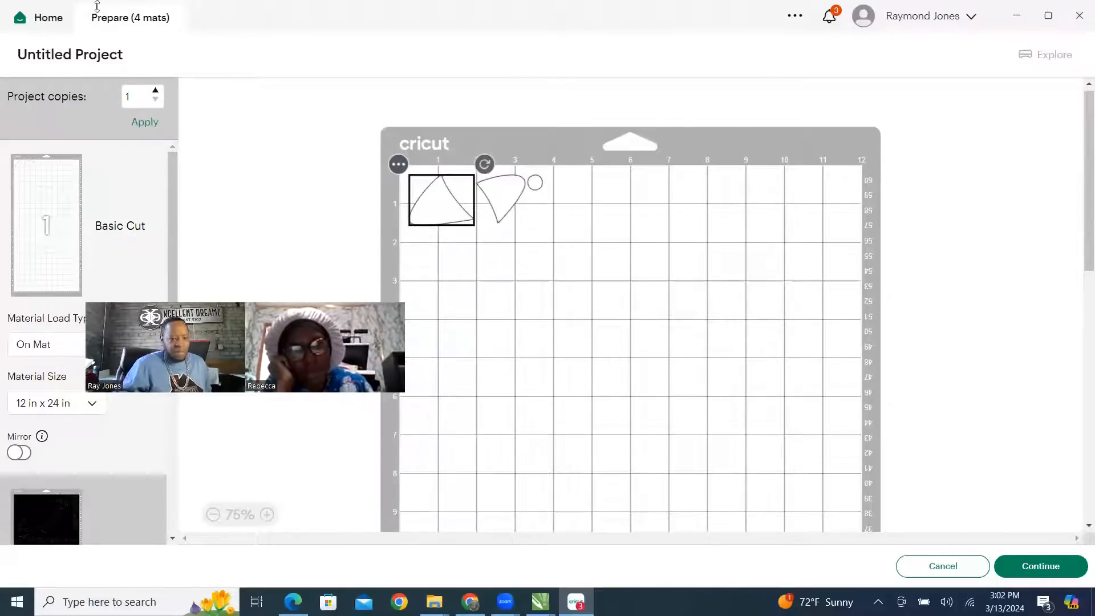
scroll(415, 350, "down", 1)
scroll(90, 210, "down", 5)
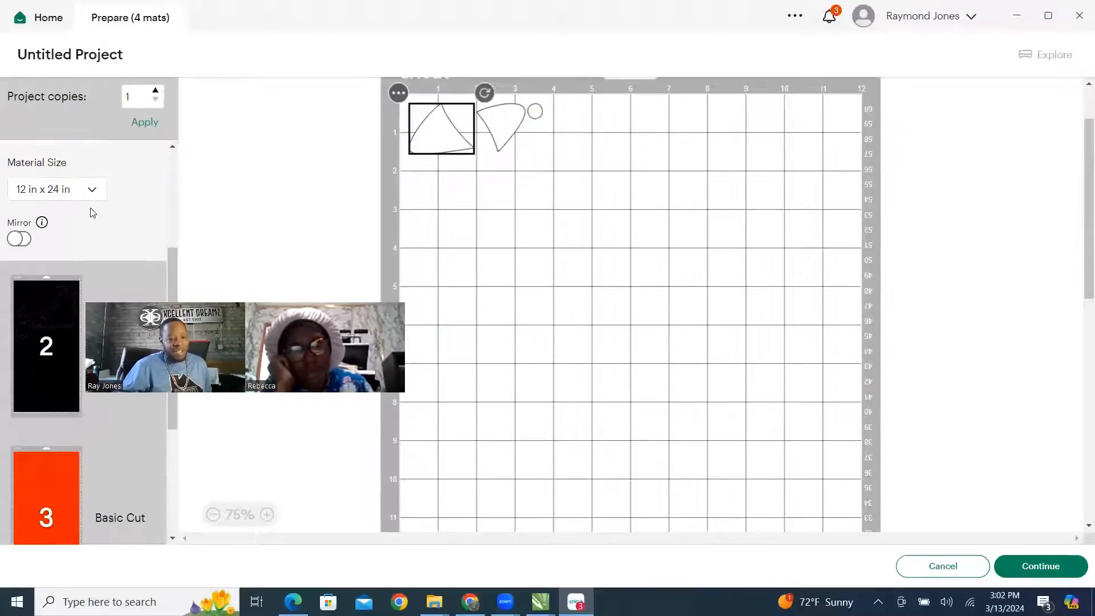
left_click(67, 213)
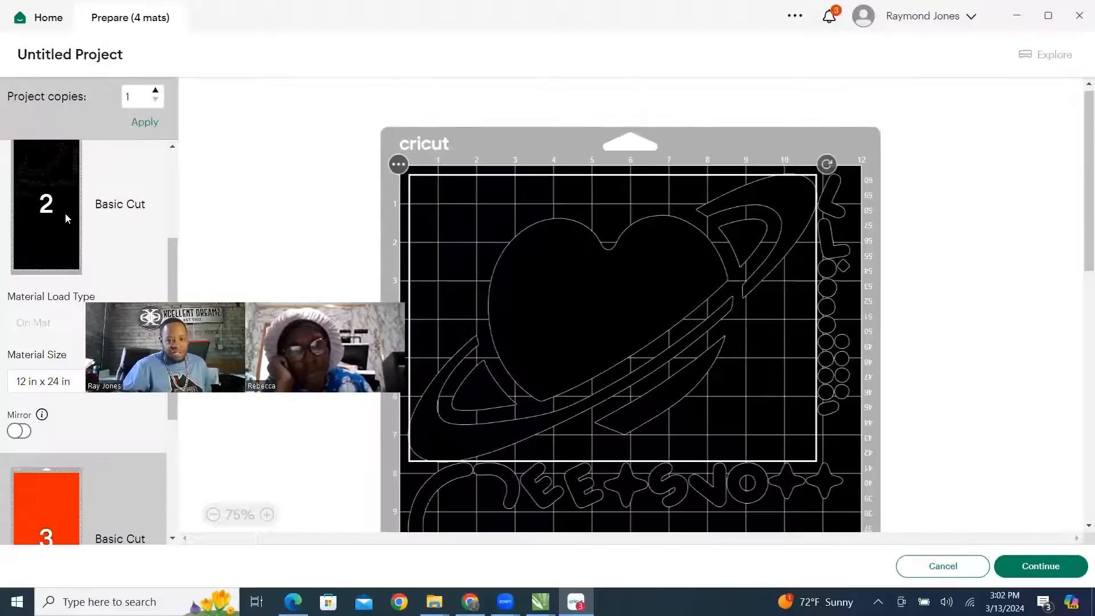
scroll(63, 205, "down", 2)
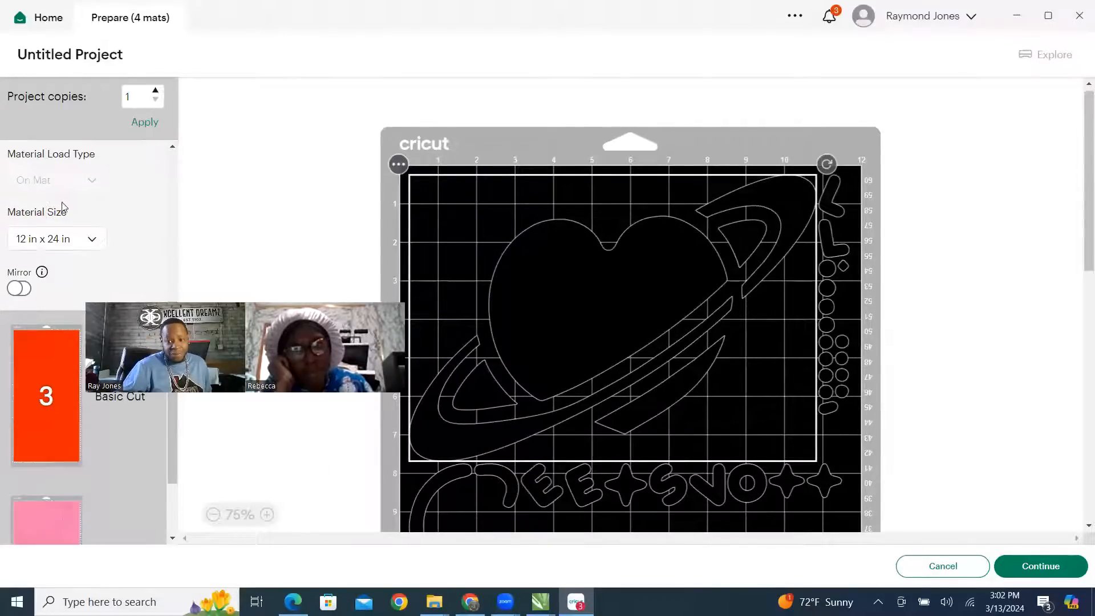
left_click(38, 403)
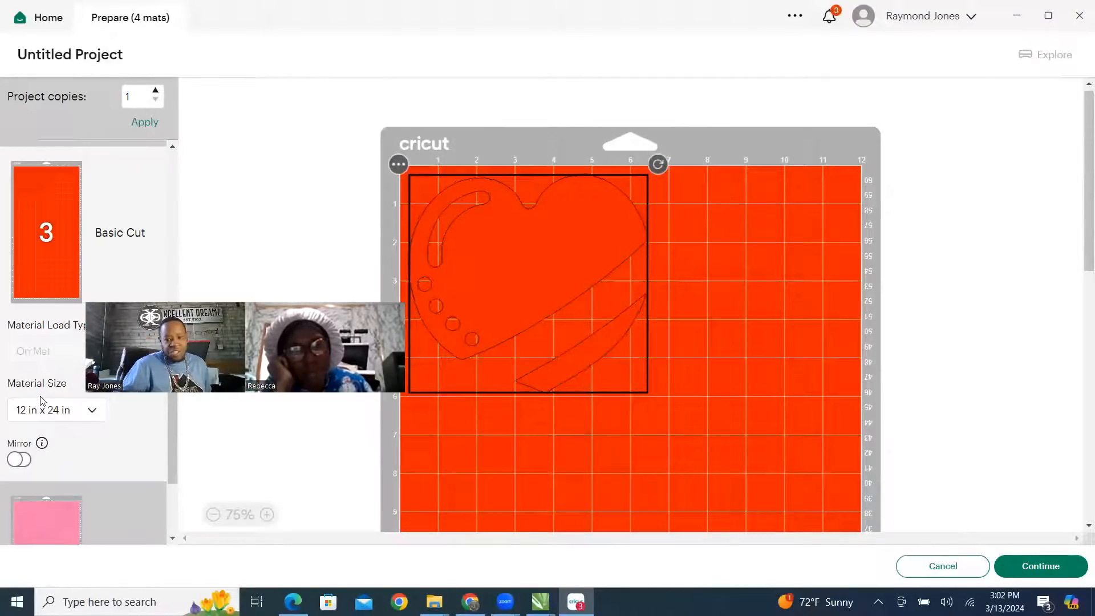
scroll(86, 227, "down", 2)
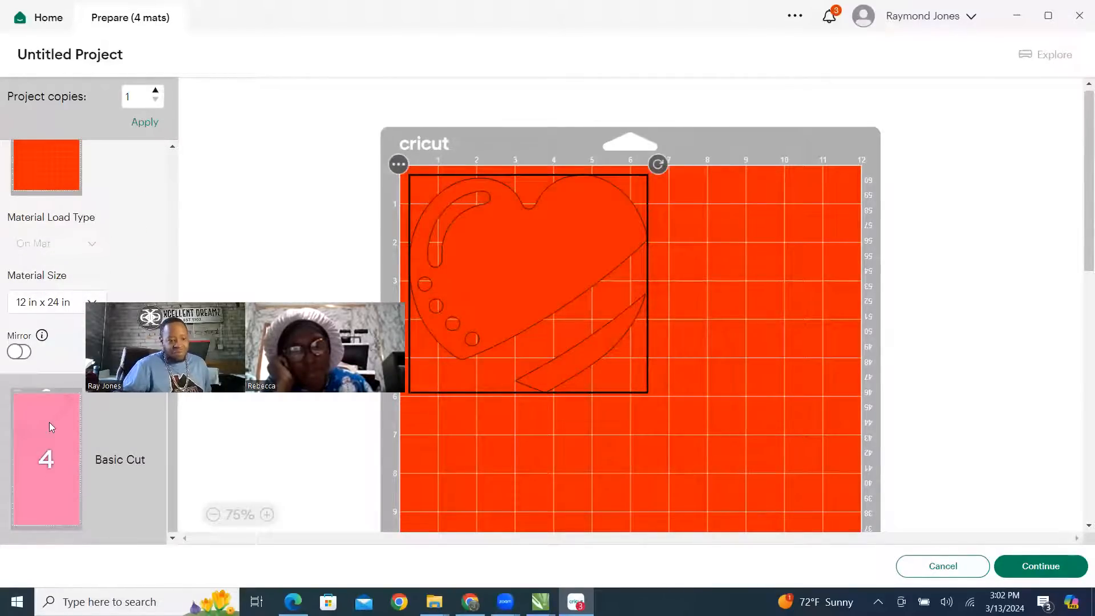
left_click(49, 436)
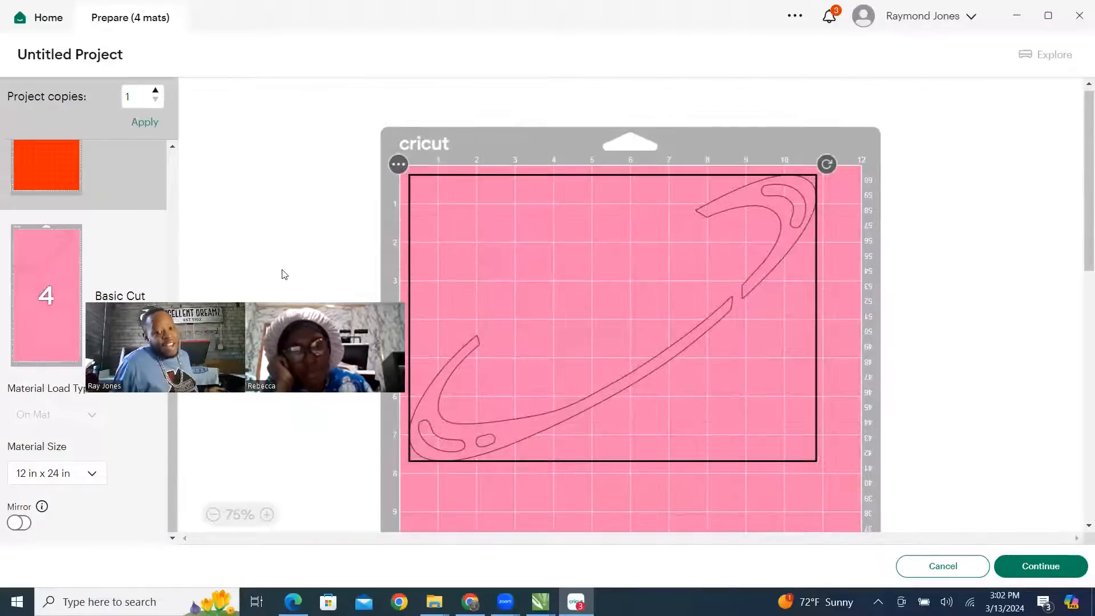
scroll(126, 238, "up", 5)
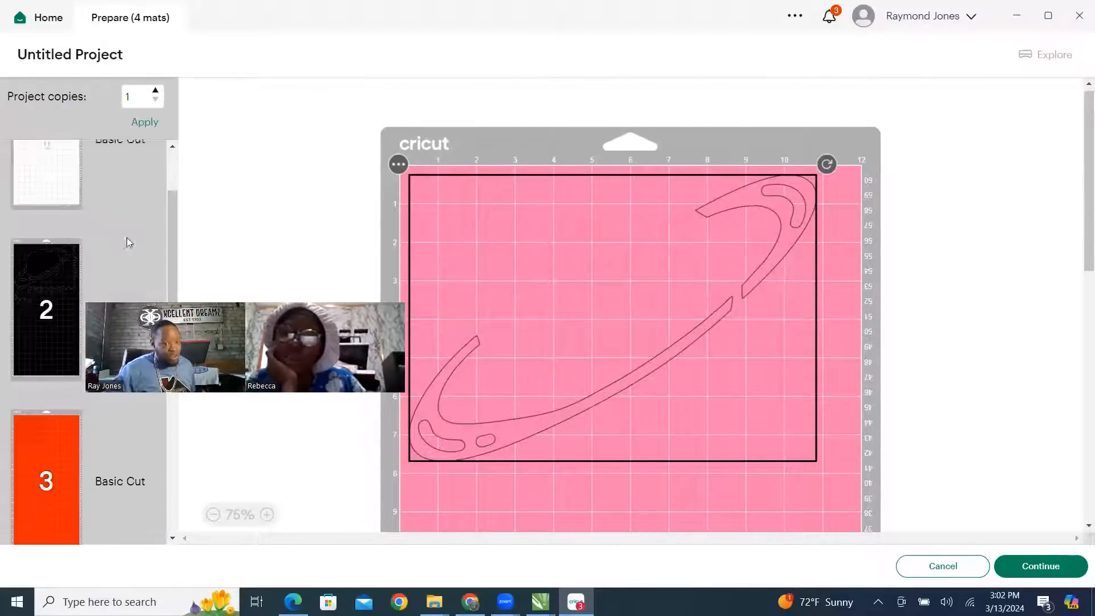
scroll(127, 237, "up", 2)
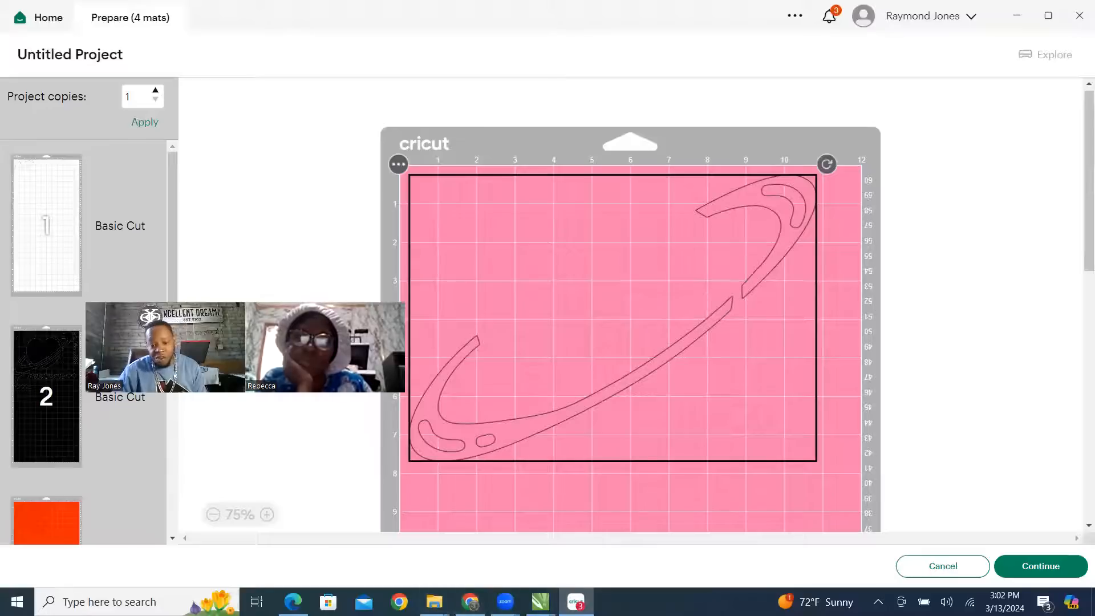
Switch to SELG LOVE.cdr in CorelDRAW and examine the vinyl design, the black stone template and the gold stones.
left_click(540, 600)
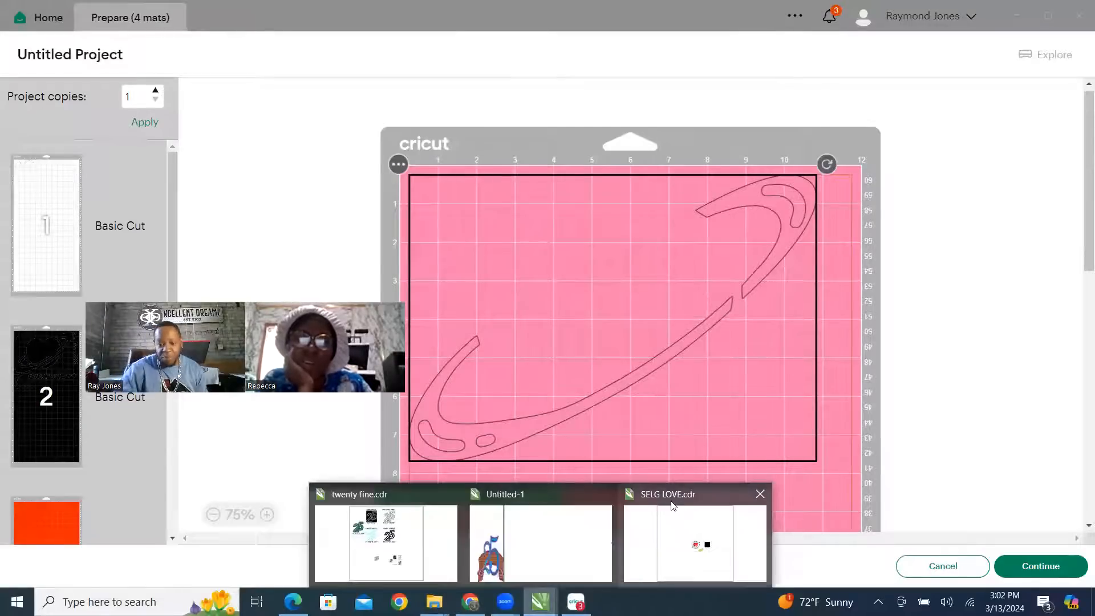
left_click(672, 505)
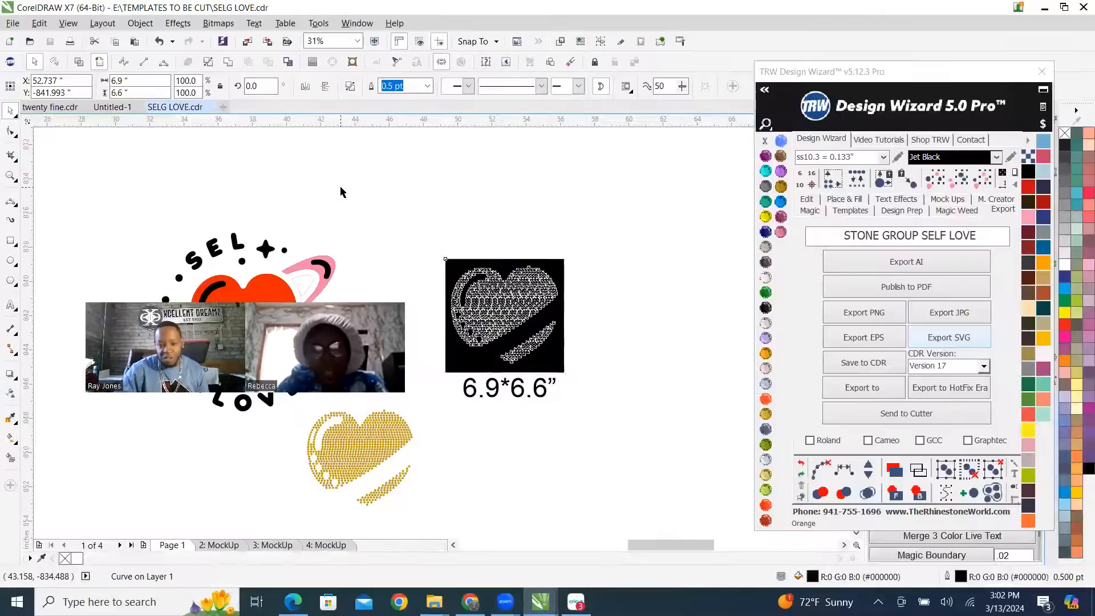
scroll(313, 208, "down", 2)
left_click(313, 209)
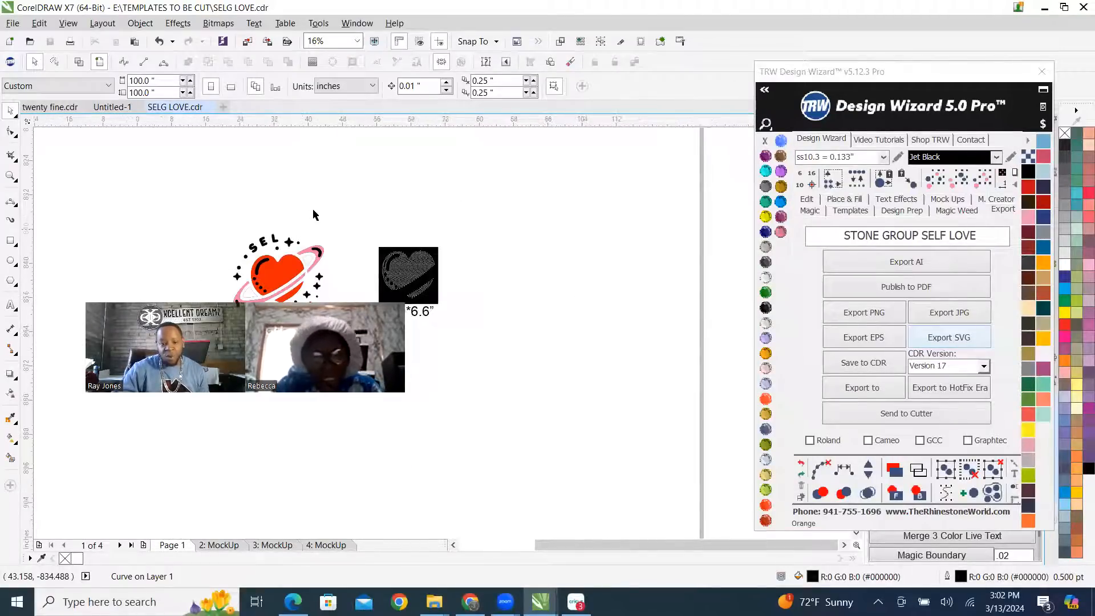
scroll(314, 209, "down", 2)
scroll(295, 245, "up", 2)
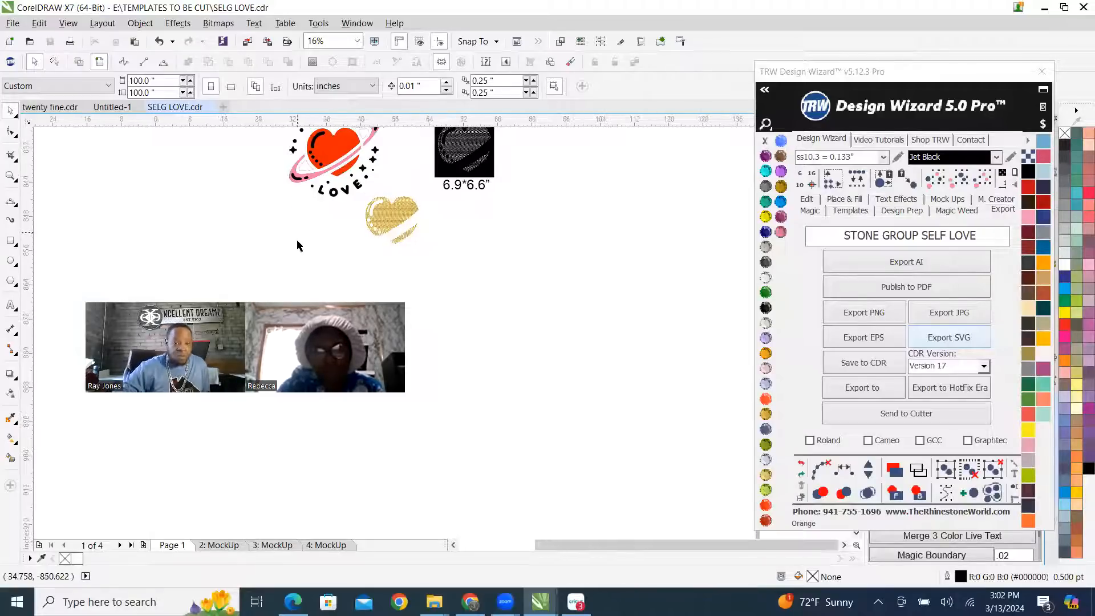
scroll(297, 234, "down", 2)
scroll(313, 151, "up", 2)
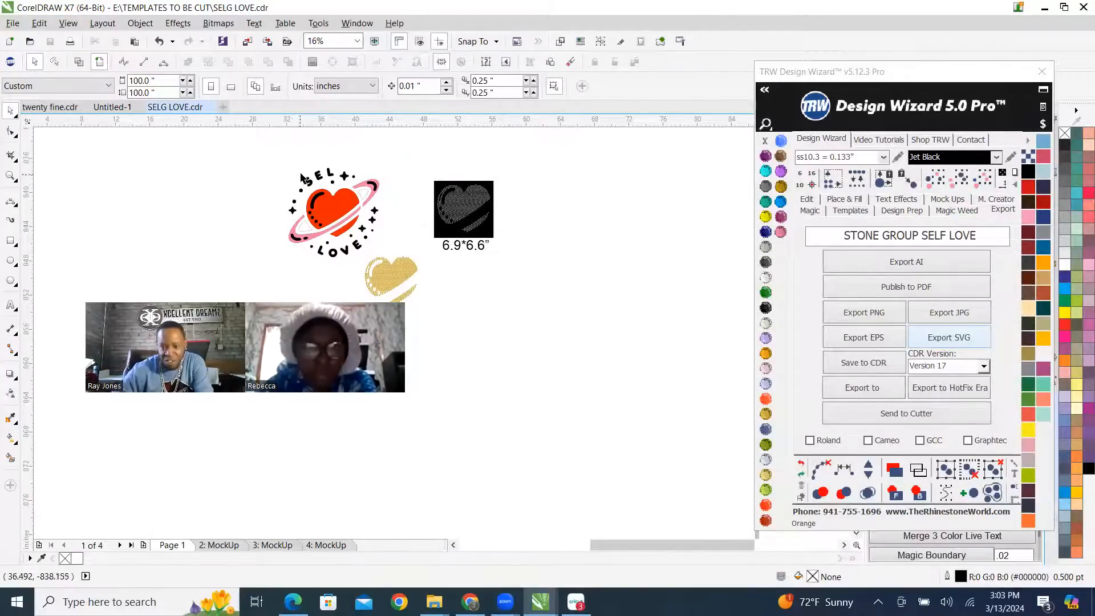
scroll(404, 300, "down", 3)
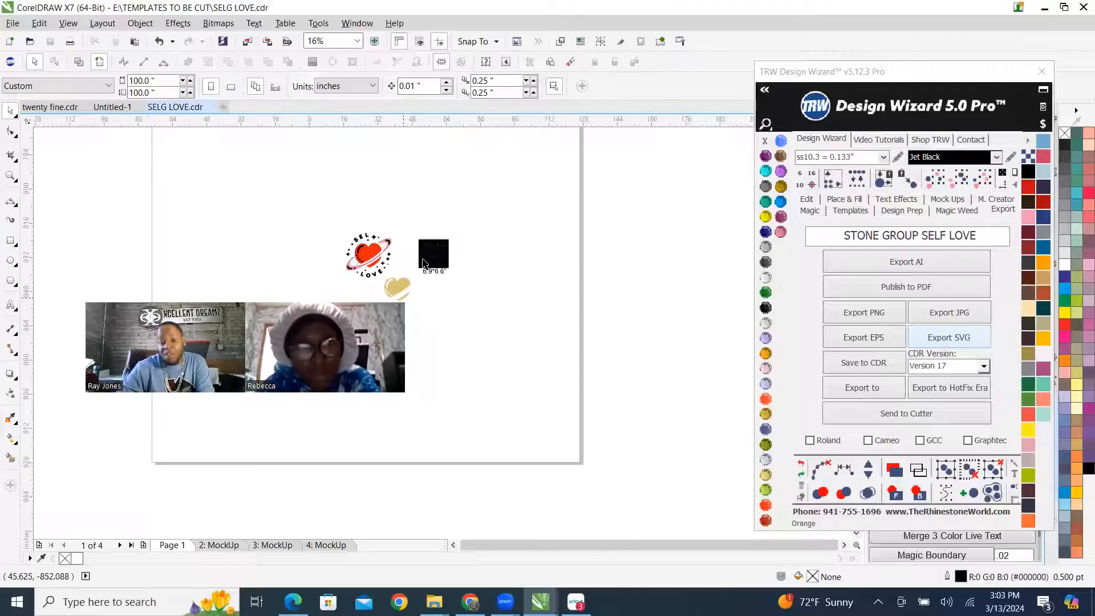
scroll(418, 197, "down", 1)
scroll(410, 246, "up", 2)
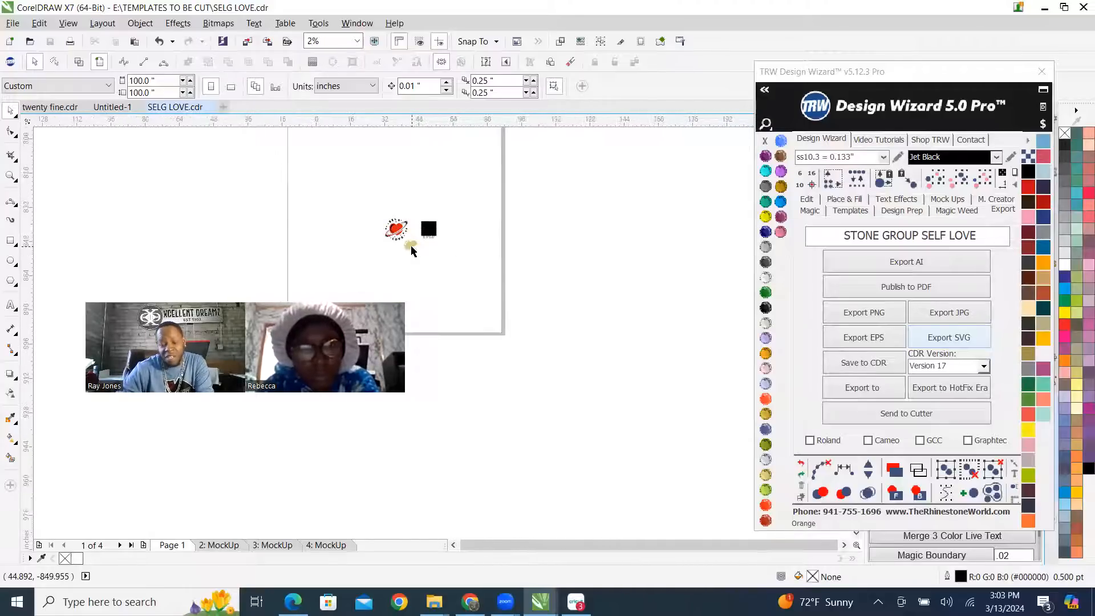